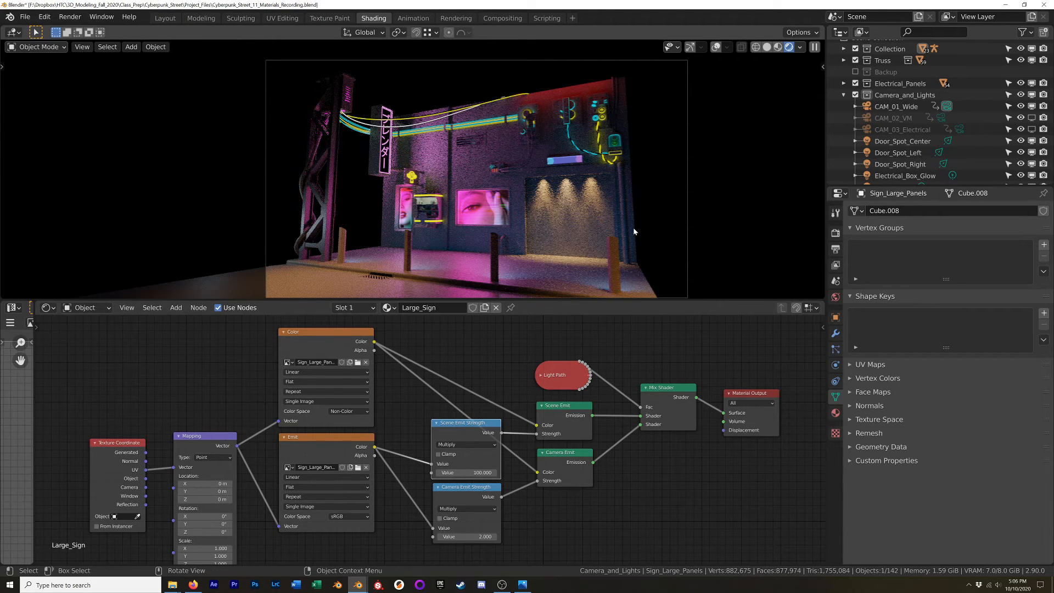
Step: View the reference render of the cyberpunk street in Photos and return to Blender
{"action": "key", "text": "alt+Tab"}
{"action": "left_click", "coordinate": [749, 331]}
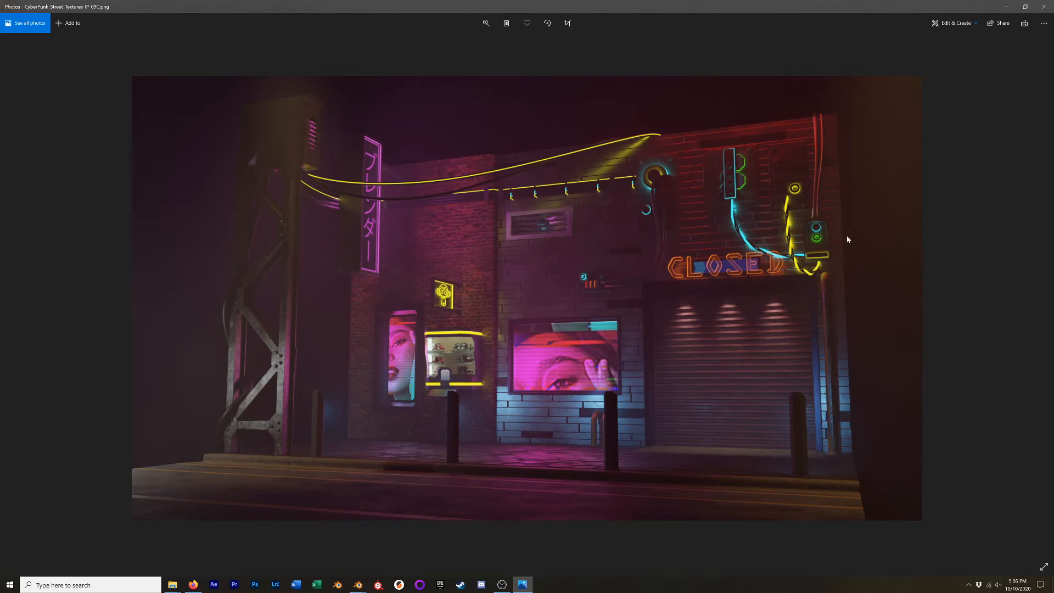
{"action": "key", "text": "alt+Tab"}
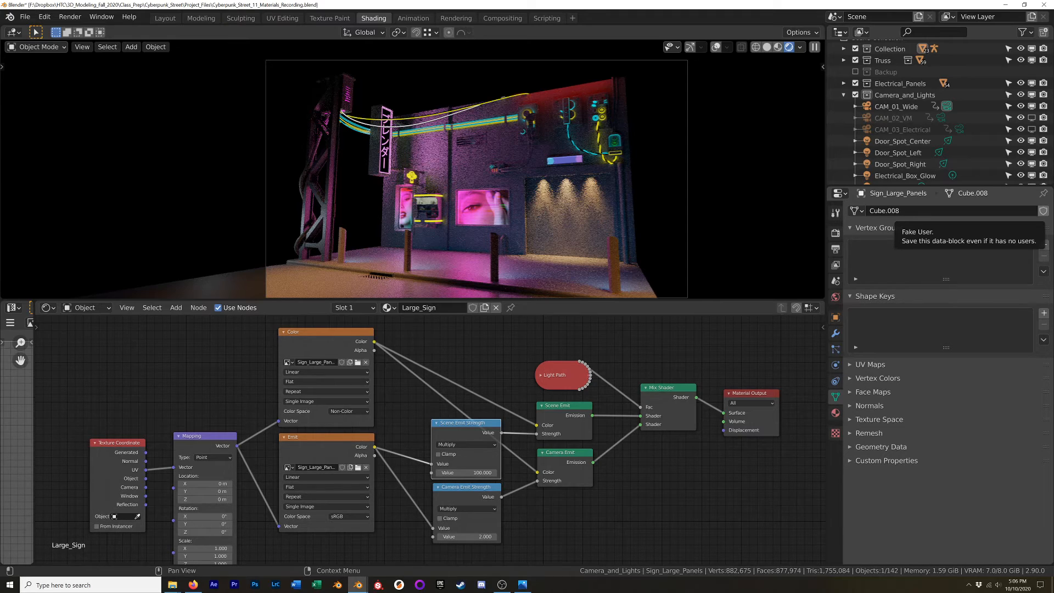
{"action": "key", "text": "shift+a"}
{"action": "mouse_move", "coordinate": [481, 340]}
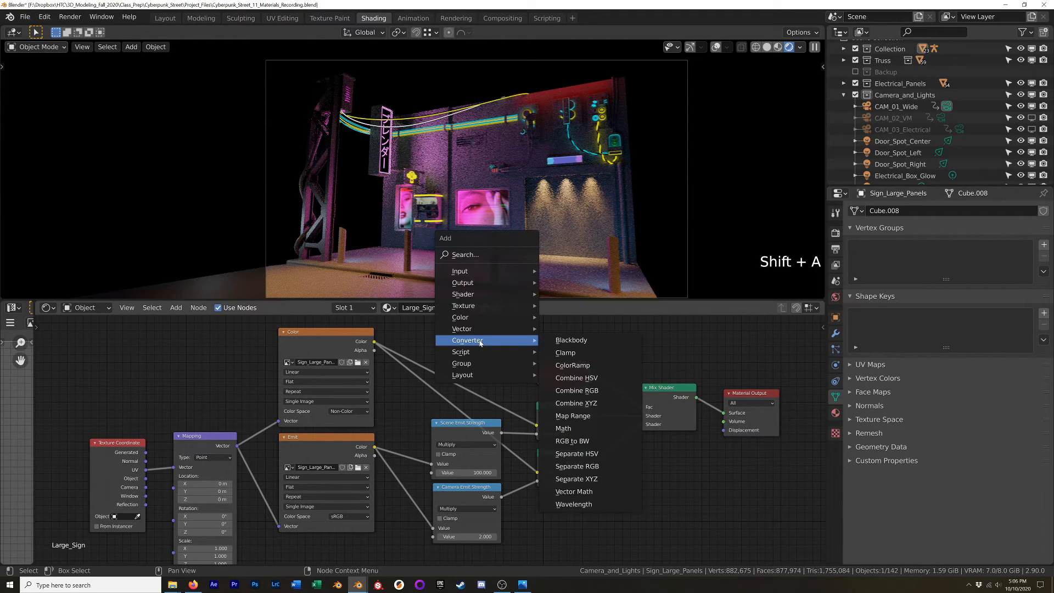
{"action": "mouse_move", "coordinate": [472, 306]}
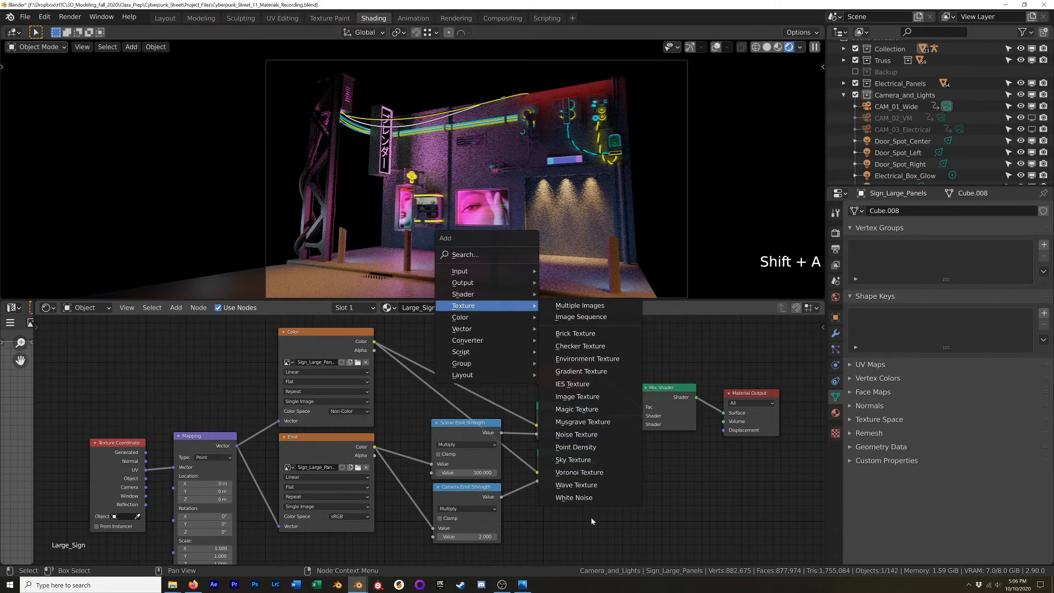
{"action": "key", "text": "Escape"}
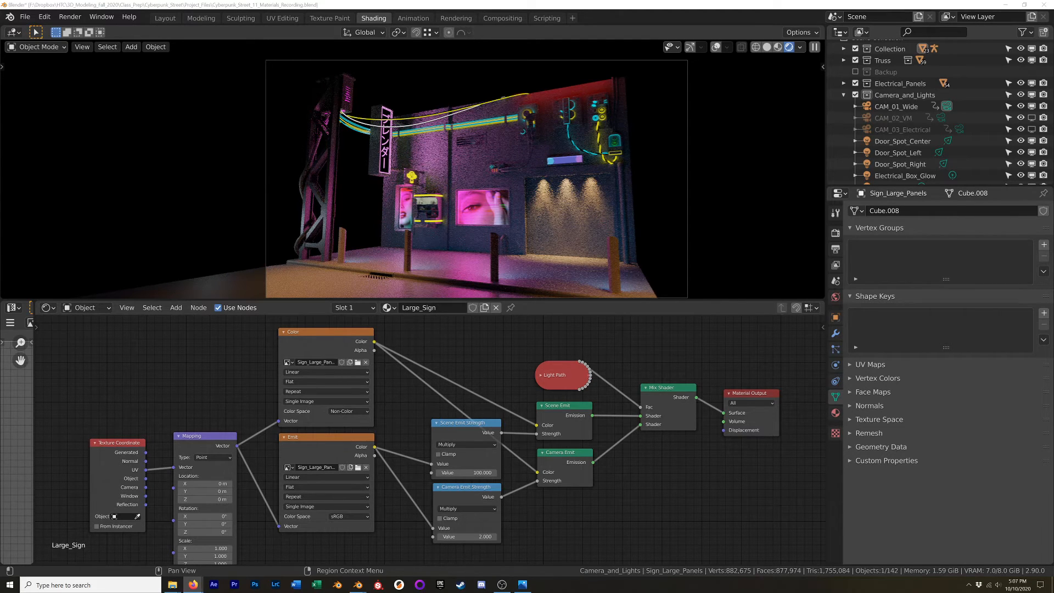
Step: Bring up the Texture resources web page and read through its list of free and cc0 texture sites
{"action": "left_click_drag", "start_coordinate": [1053, 102], "coordinate": [590, 79]}
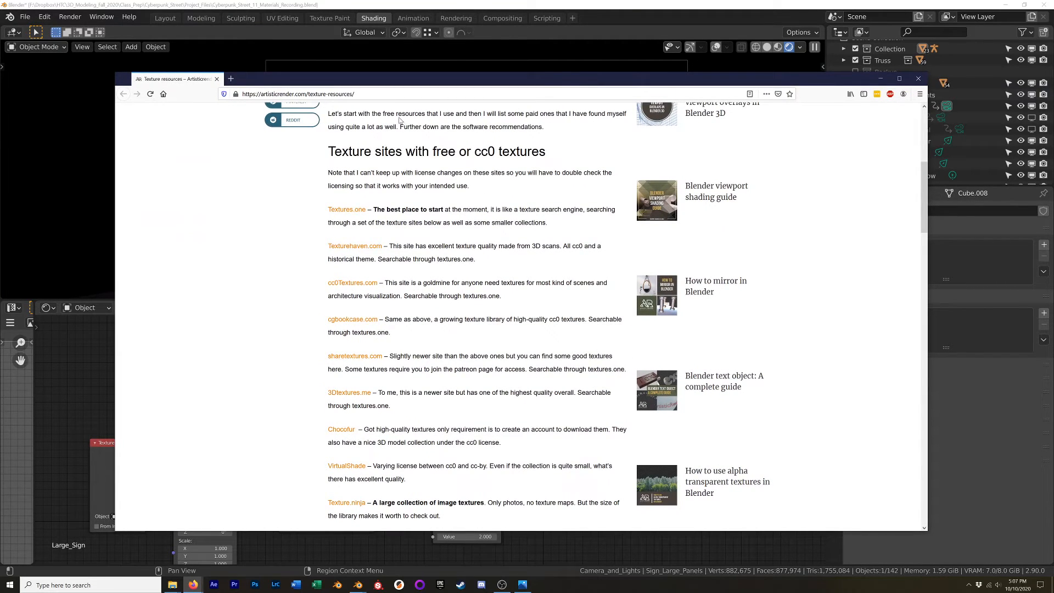
{"action": "scroll", "coordinate": [321, 123], "scroll_direction": "up", "scroll_amount": 5}
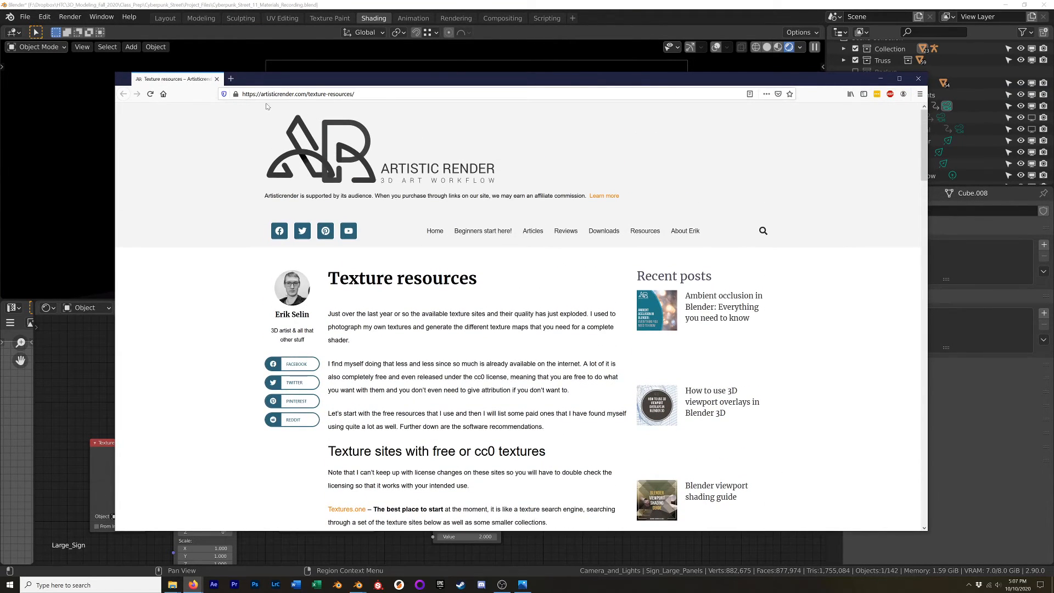
{"action": "scroll", "coordinate": [406, 131], "scroll_direction": "down", "scroll_amount": 3}
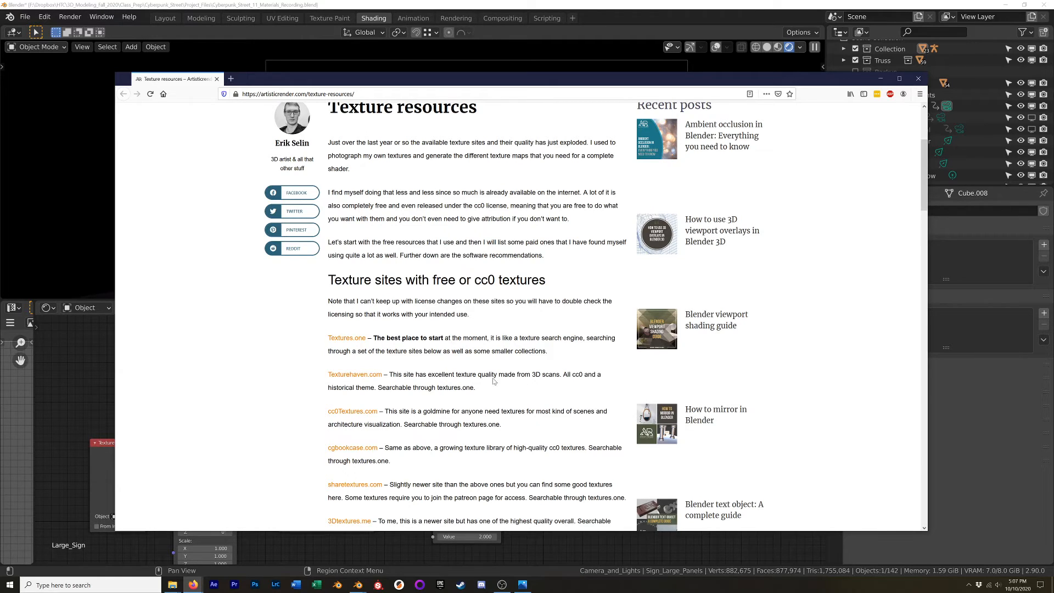
{"action": "scroll", "coordinate": [753, 444], "scroll_direction": "up", "scroll_amount": 1}
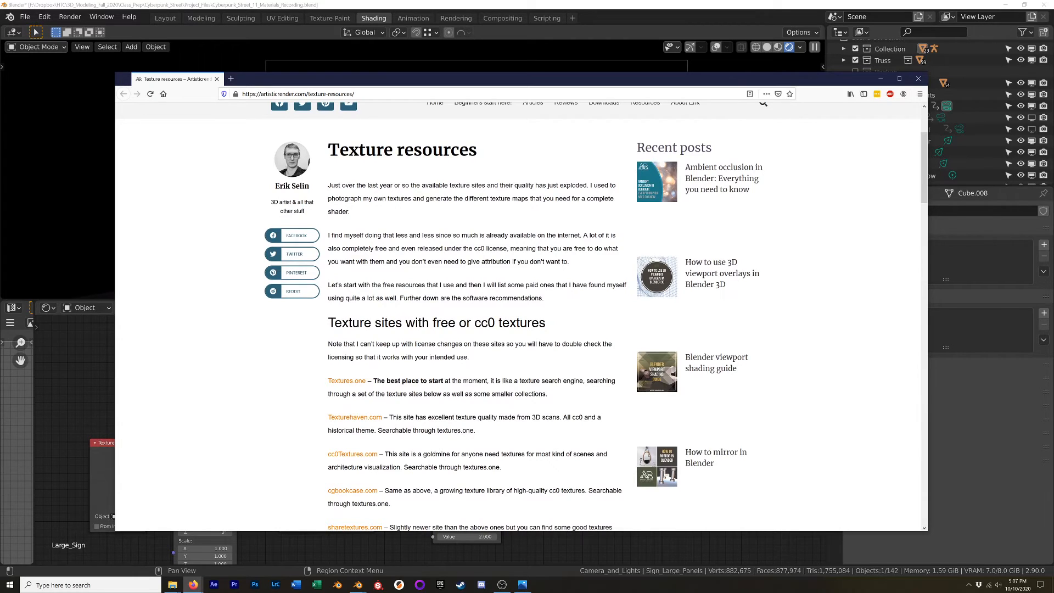
{"action": "scroll", "coordinate": [501, 305], "scroll_direction": "down", "scroll_amount": 4}
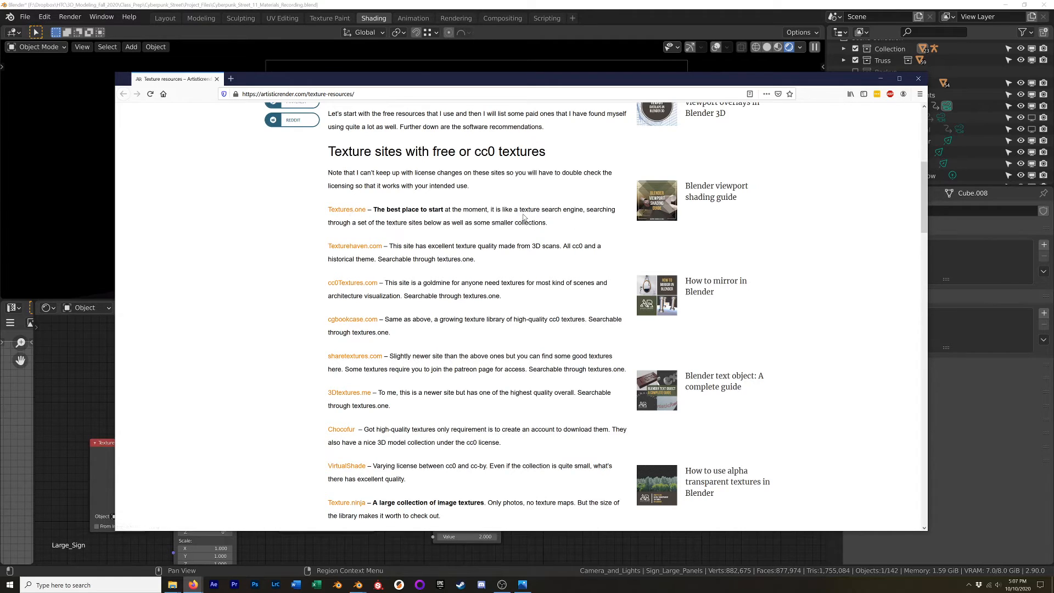
{"action": "left_click_drag", "start_coordinate": [518, 209], "coordinate": [584, 210]}
{"action": "left_click", "coordinate": [565, 226]}
{"action": "scroll", "coordinate": [354, 245], "scroll_direction": "down", "scroll_amount": 3}
{"action": "scroll", "coordinate": [406, 240], "scroll_direction": "up", "scroll_amount": 3}
Step: Open Texturehaven.com, cc0Textures.com and cgbookcase.com in separate browser tabs
{"action": "middle_click", "coordinate": [355, 246]}
{"action": "middle_click", "coordinate": [354, 284]}
{"action": "middle_click", "coordinate": [353, 319]}
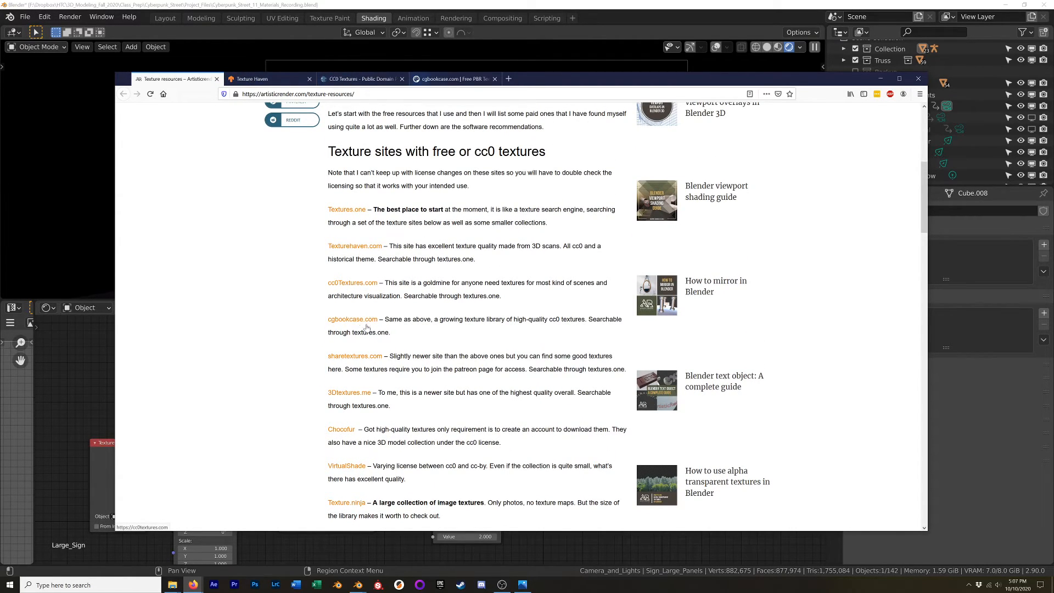
Step: Look over the home pages of Texture Haven, HDRI Haven, CC0 Textures and cgbookcase
{"action": "left_click", "coordinate": [256, 79]}
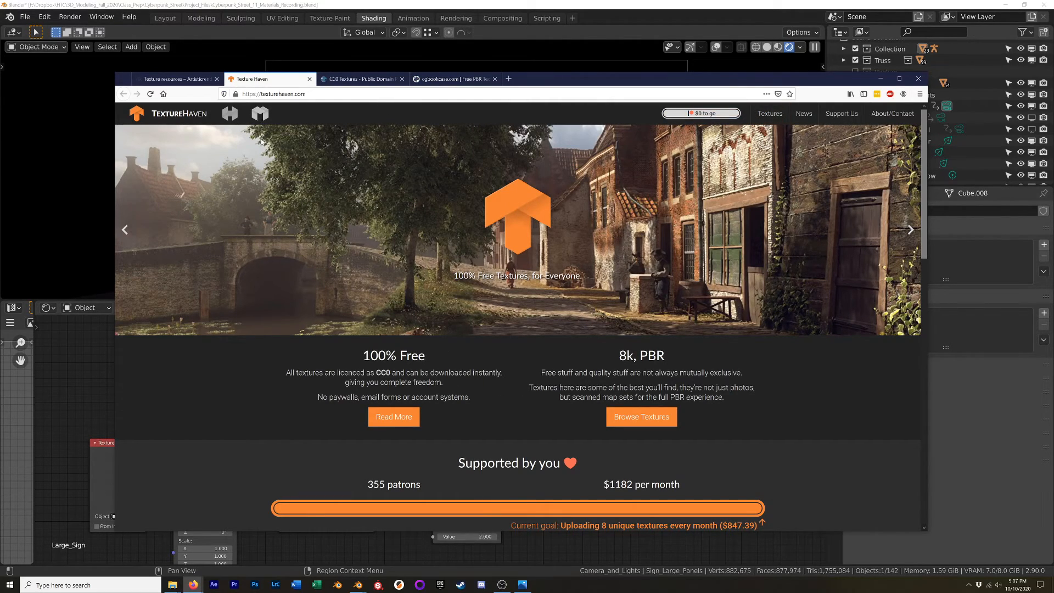
{"action": "left_click", "coordinate": [199, 119]}
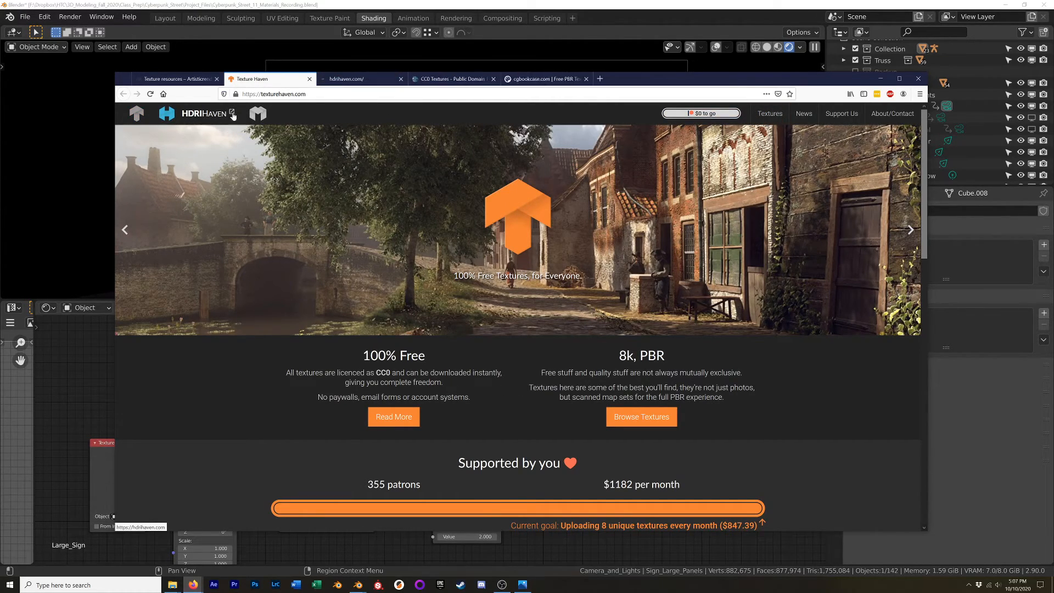
{"action": "left_click", "coordinate": [368, 79]}
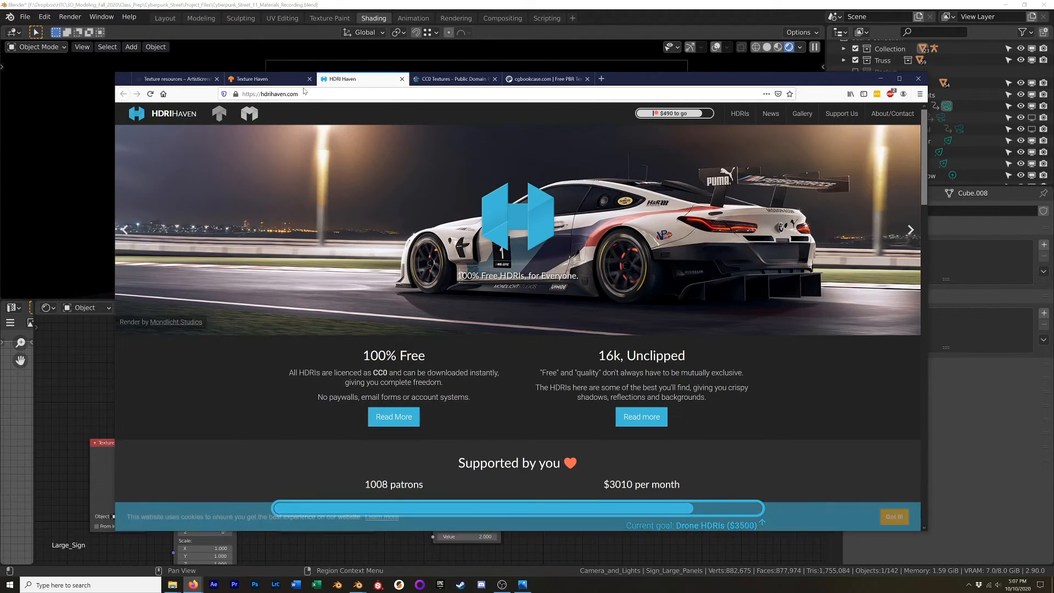
{"action": "left_click", "coordinate": [402, 79]}
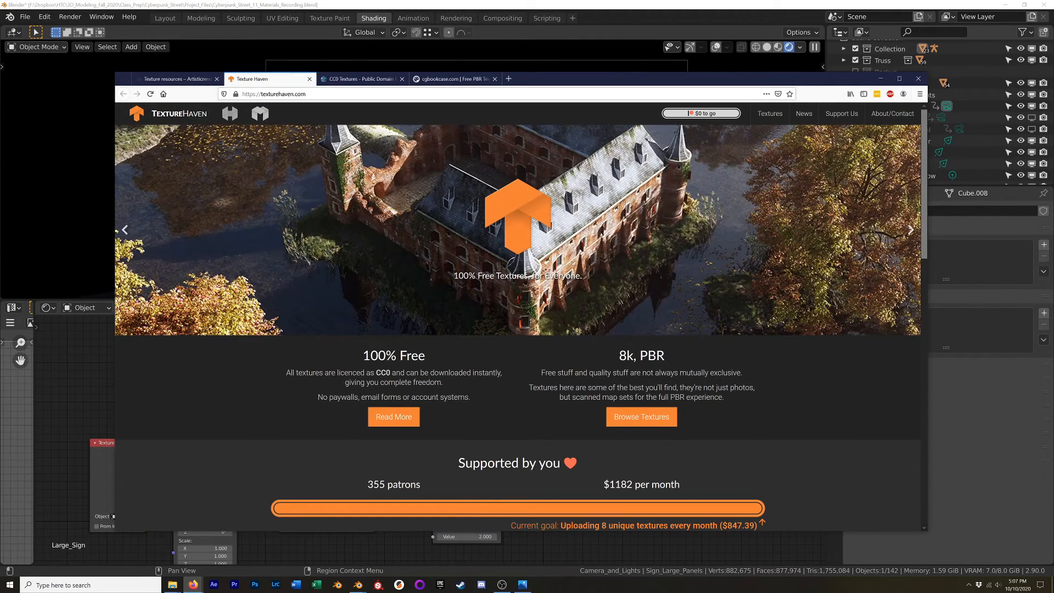
{"action": "left_click", "coordinate": [359, 79]}
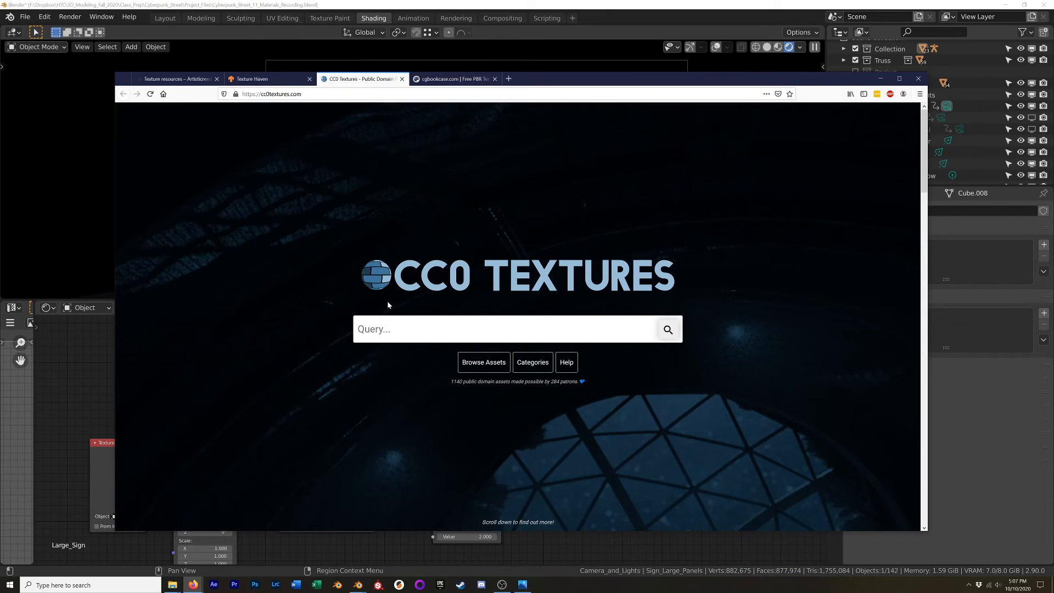
{"action": "left_click", "coordinate": [458, 80]}
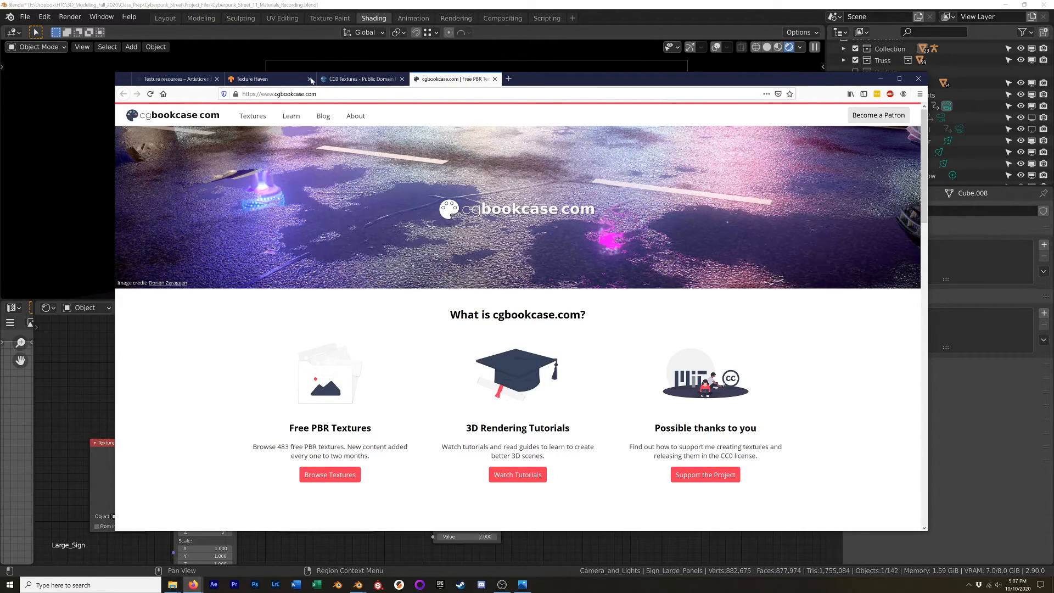
Step: Open the castle_brick_02_red texture from Texture Haven's Bricks category
{"action": "left_click", "coordinate": [257, 80]}
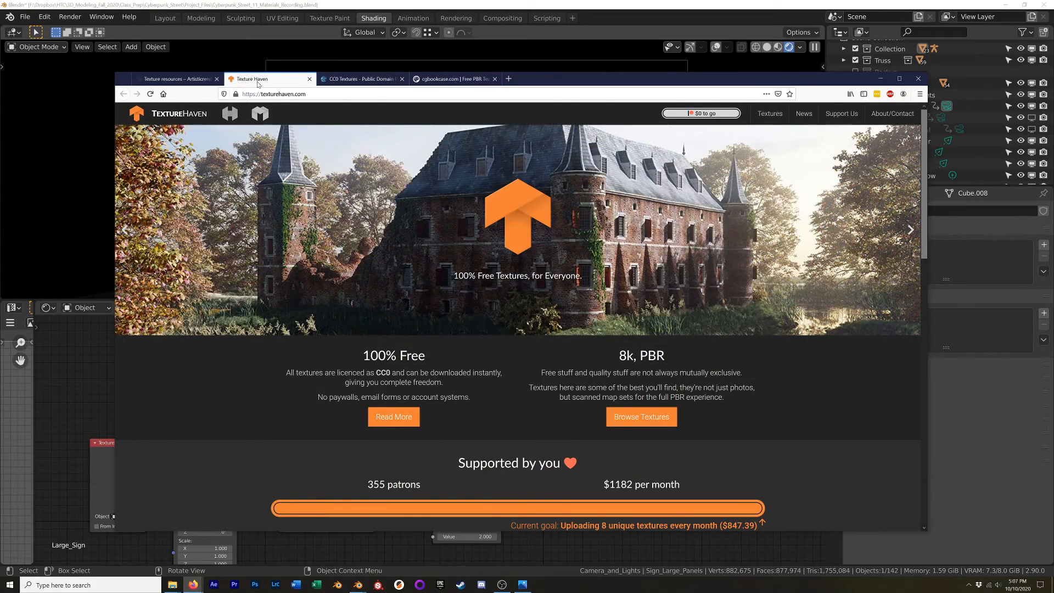
{"action": "left_click", "coordinate": [769, 114]}
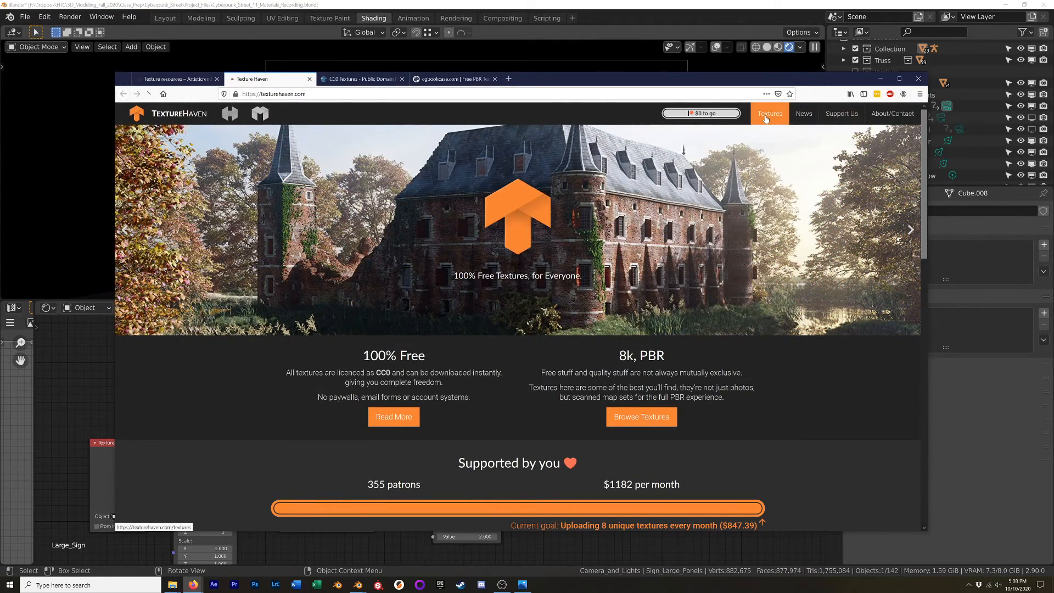
{"action": "left_click", "coordinate": [249, 258]}
{"action": "left_click", "coordinate": [490, 236]}
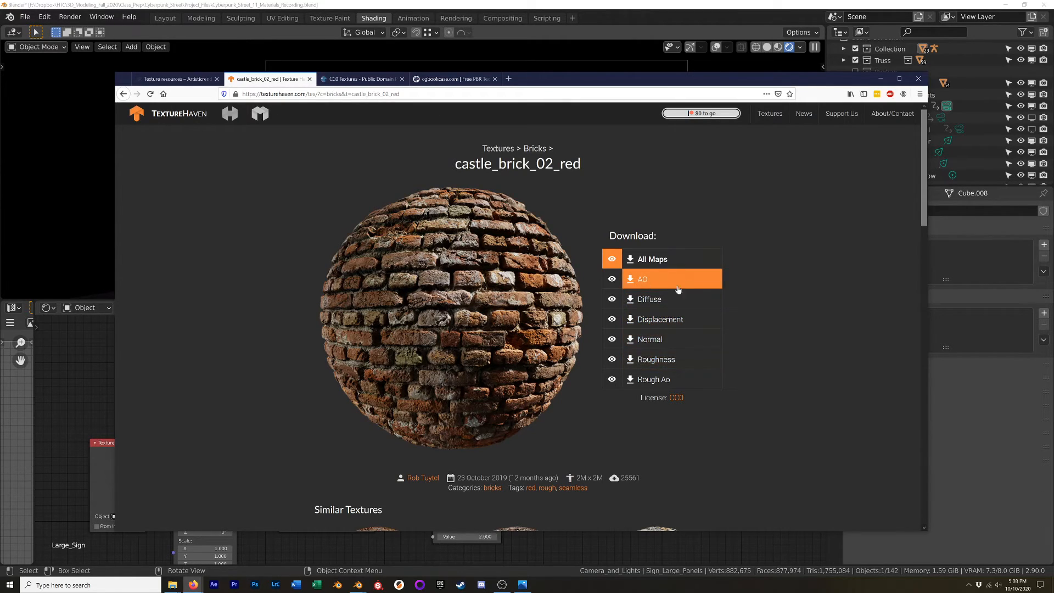
Step: Download the Diffuse map of castle_brick_02_red as a 1k JPG
{"action": "left_click", "coordinate": [656, 300]}
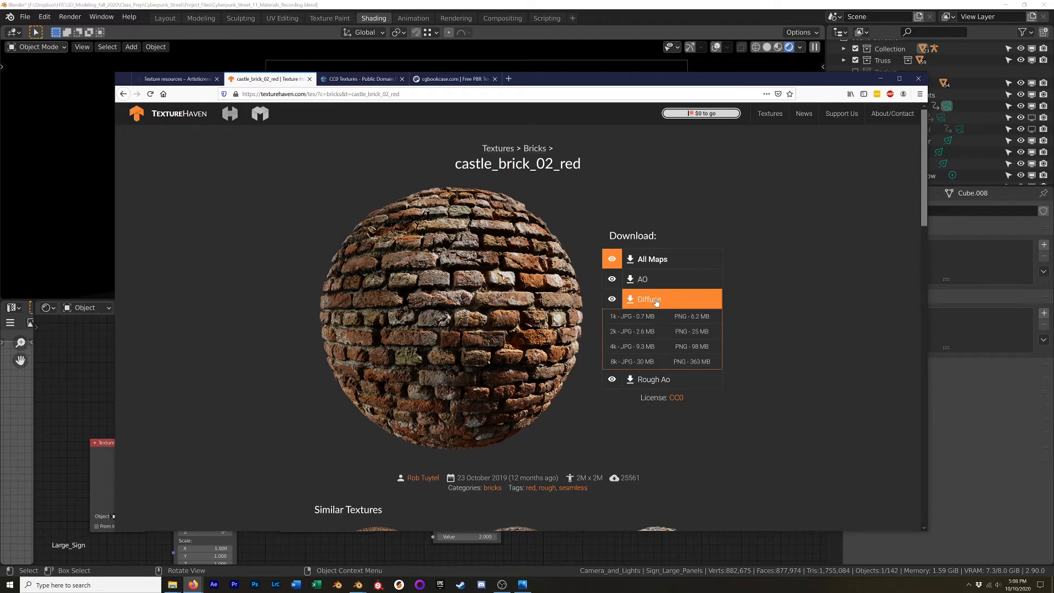
{"action": "left_click", "coordinate": [622, 318]}
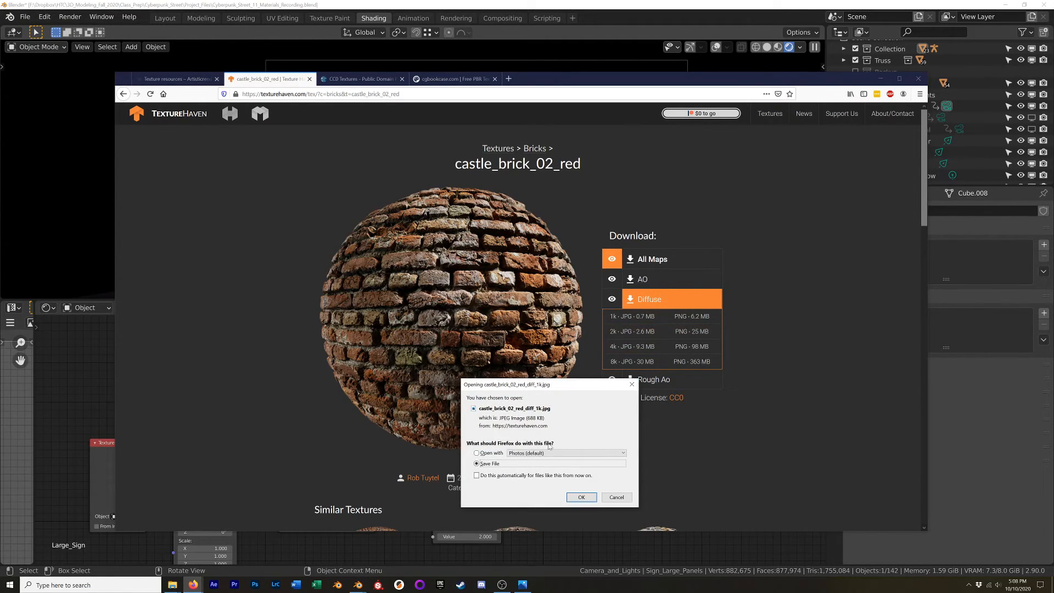
{"action": "left_click", "coordinate": [581, 496]}
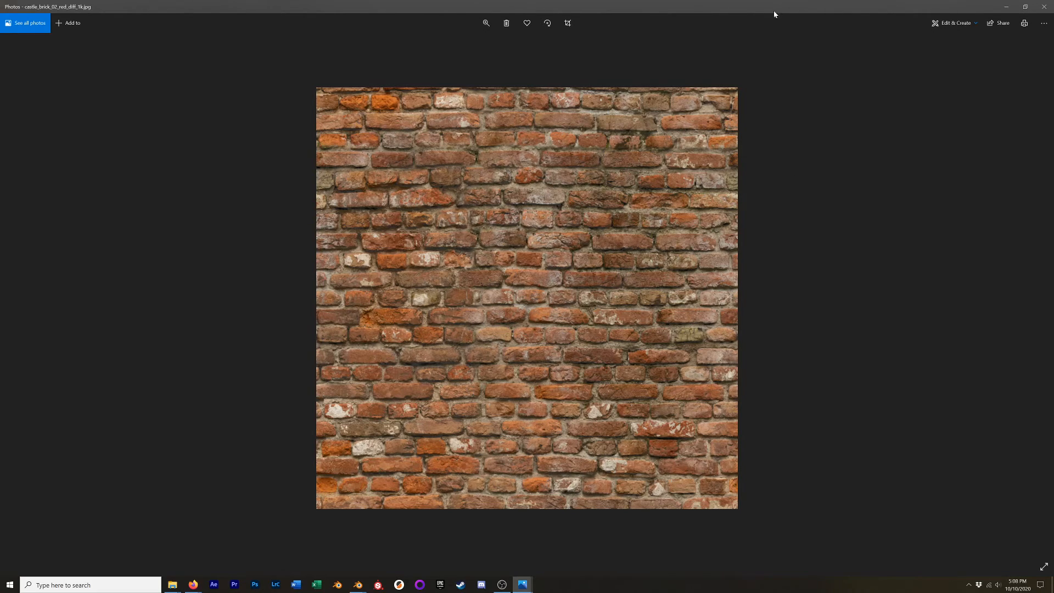
Step: Move the brick image's viewer window off the main screen and switch back to Blender
{"action": "left_click", "coordinate": [1047, 8]}
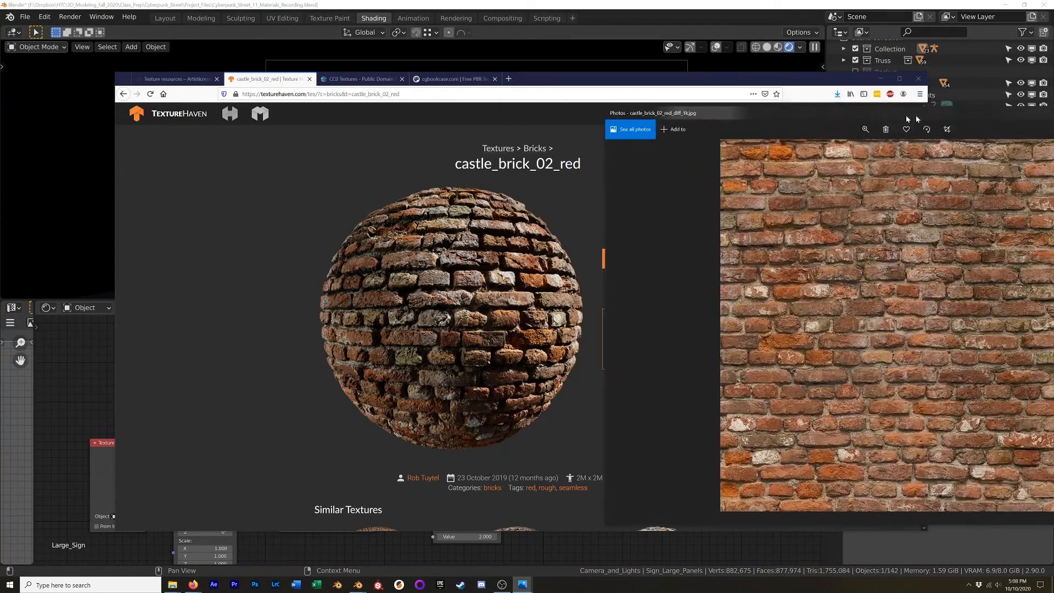
{"action": "left_click_drag", "start_coordinate": [916, 116], "coordinate": [1053, 117]}
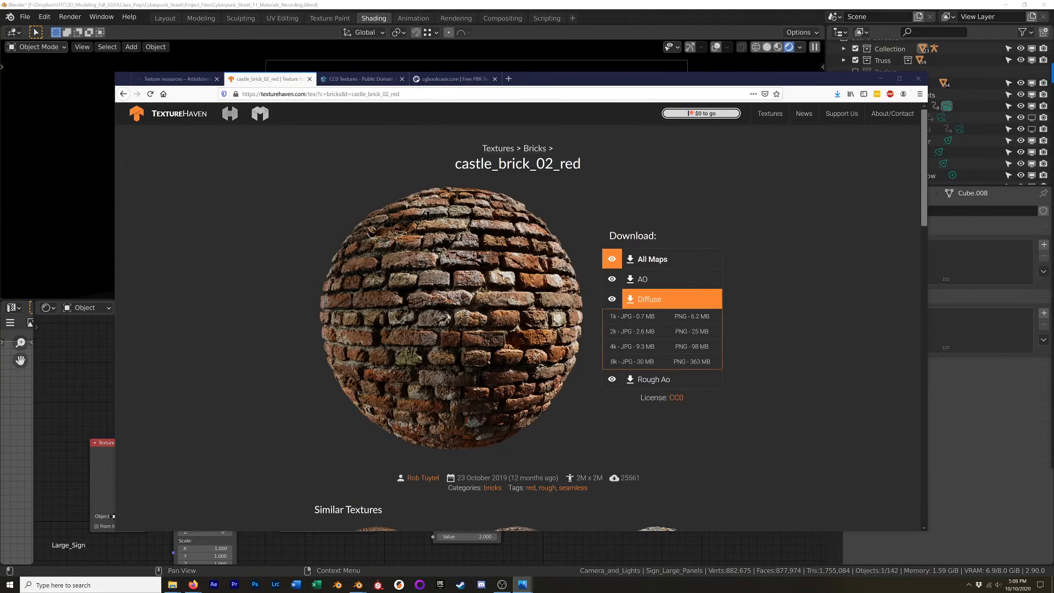
{"action": "left_click", "coordinate": [609, 6]}
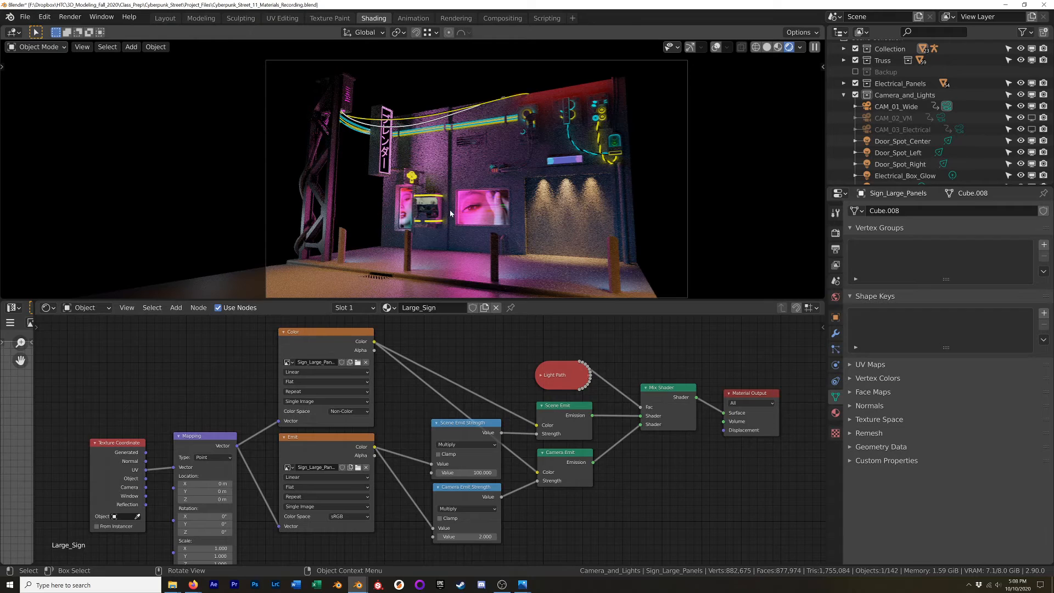
Step: Switch the viewport to Material Preview shading and select the street plane
{"action": "key", "text": "z"}
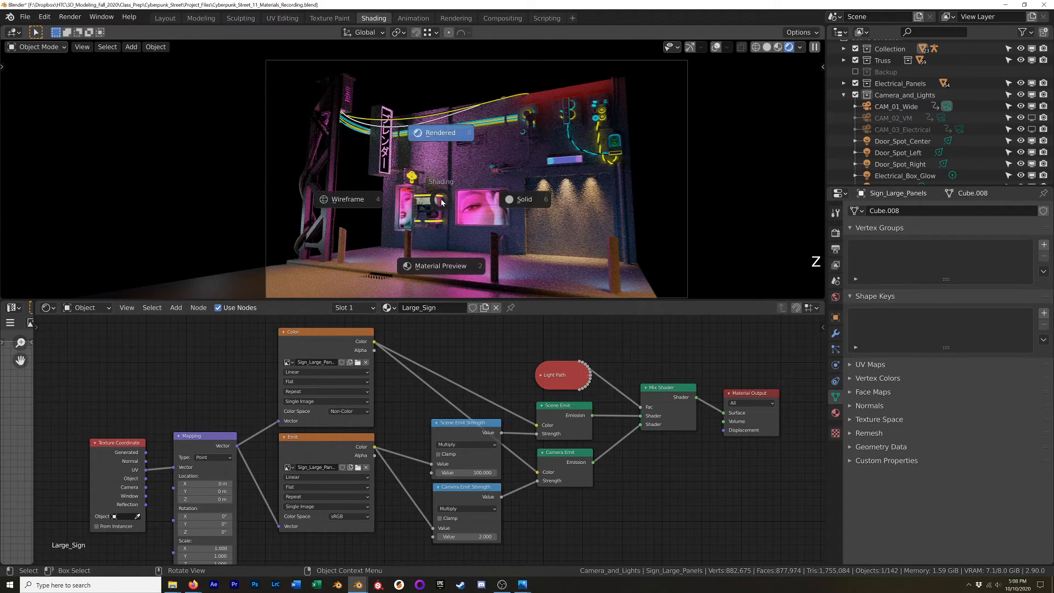
{"action": "left_click", "coordinate": [441, 284]}
{"action": "mouse_move", "coordinate": [434, 271]}
{"action": "middle_mouse_down"}
{"action": "mouse_move", "coordinate": [364, 227]}
{"action": "mouse_move", "coordinate": [453, 269]}
{"action": "mouse_move", "coordinate": [549, 250]}
{"action": "mouse_move", "coordinate": [476, 179]}
{"action": "middle_mouse_up"}
{"action": "left_click", "coordinate": [494, 201]}
{"action": "middle_click_drag", "start_coordinate": [517, 206], "coordinate": [523, 220]}
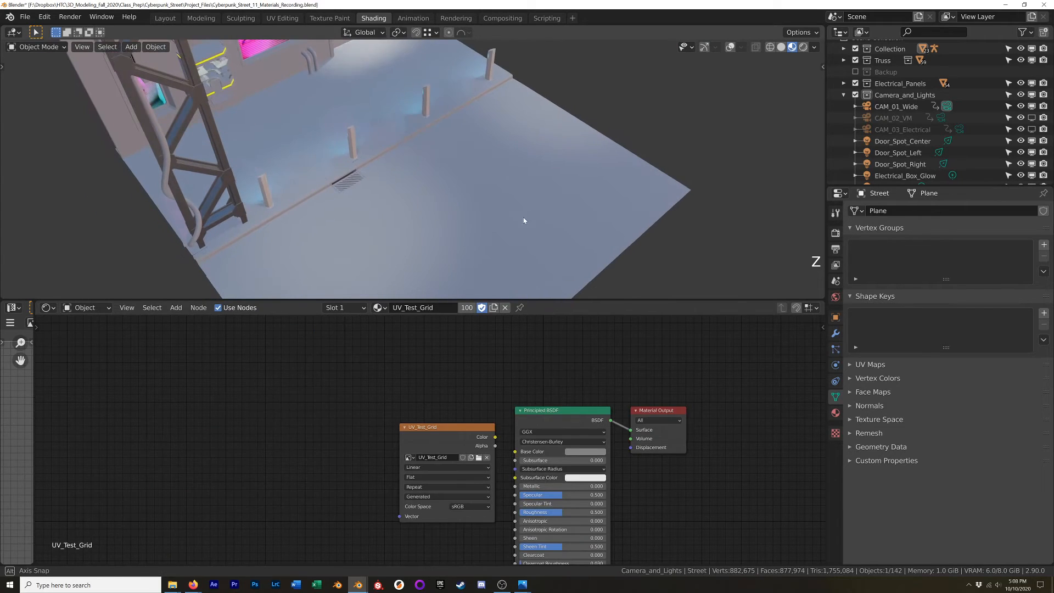
Step: Turn on the viewport overlays with the whole street plane in view
{"action": "left_click", "coordinate": [730, 47]}
{"action": "mouse_move", "coordinate": [544, 202]}
{"action": "middle_mouse_down", "text": "shift"}
{"action": "mouse_move", "coordinate": [538, 156]}
{"action": "mouse_move", "coordinate": [555, 191]}
{"action": "middle_mouse_up", "text": "shift"}
{"action": "scroll", "coordinate": [581, 209], "scroll_direction": "down", "scroll_amount": 2}
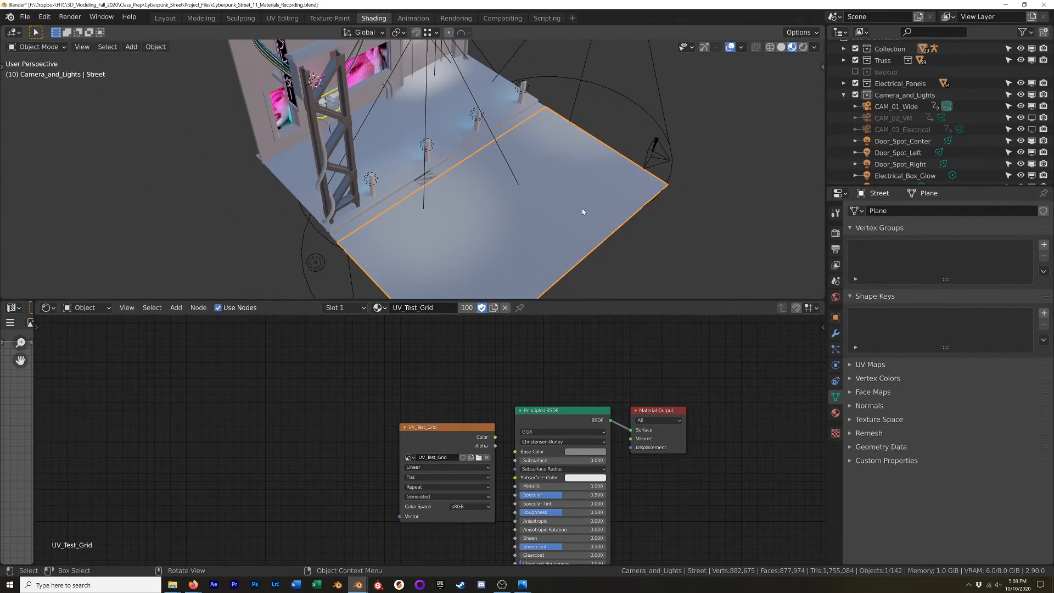
Step: Replace the street plane's UV_Test_Grid material with a new material named Demo
{"action": "left_click", "coordinate": [836, 413]}
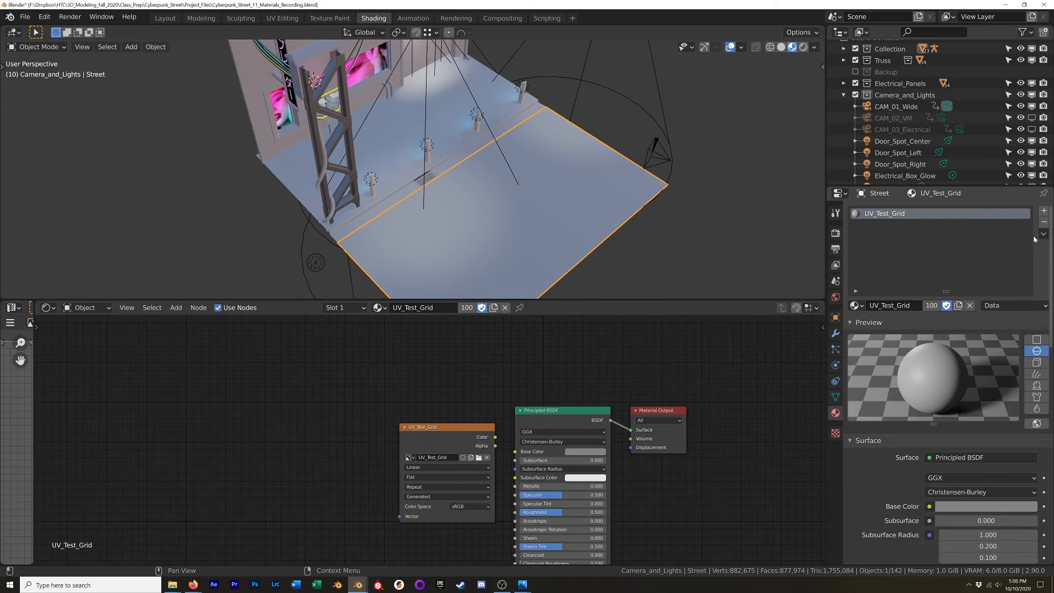
{"action": "left_click", "coordinate": [969, 305]}
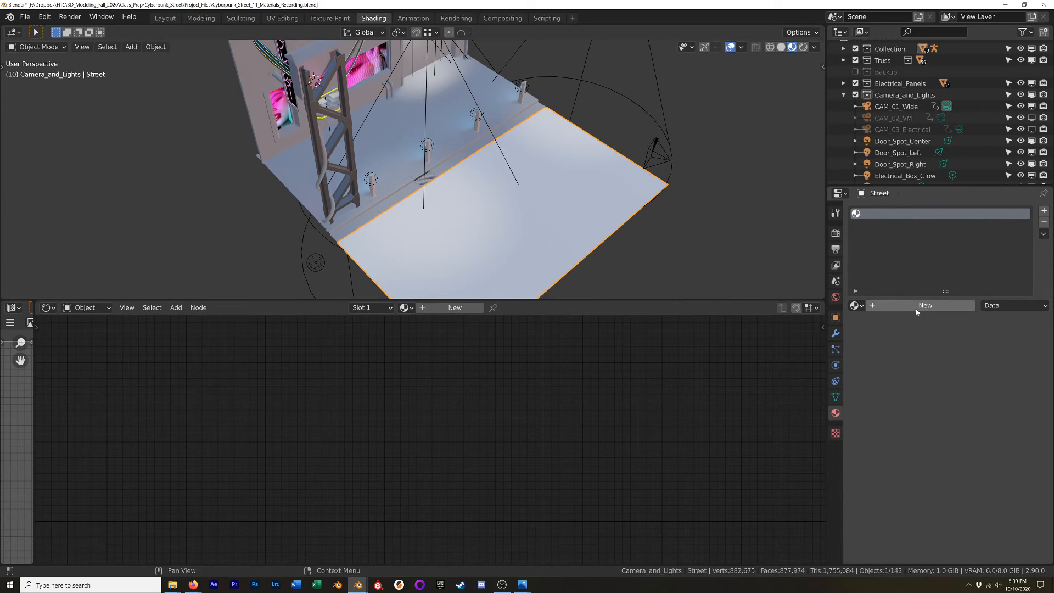
{"action": "left_click", "coordinate": [917, 305]}
{"action": "double_click", "coordinate": [917, 305]}
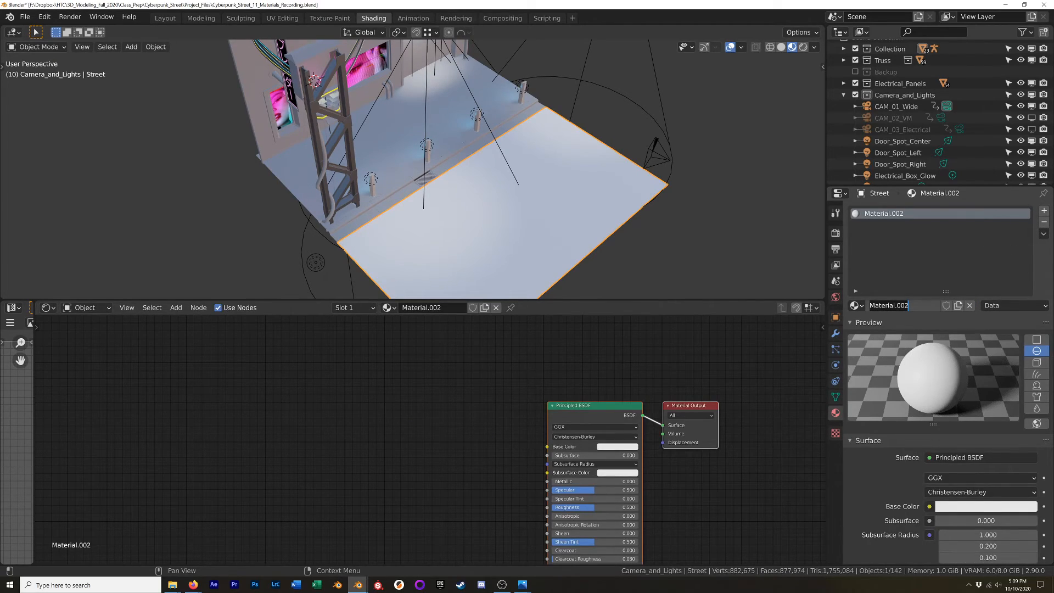
{"action": "type", "text": "Demo"}
{"action": "key", "text": "Return"}
Step: Add castle_brick_02_red_diff_1k.jpg to the Demo material's nodes, feeding Base Color, with Mapping and Texture Coordinate nodes attached to it
{"action": "scroll", "coordinate": [531, 238], "scroll_direction": "down", "scroll_amount": 1}
{"action": "scroll", "coordinate": [531, 242], "scroll_direction": "up", "scroll_amount": 2}
{"action": "scroll", "coordinate": [531, 248], "scroll_direction": "down", "scroll_amount": 3}
{"action": "scroll", "coordinate": [530, 252], "scroll_direction": "up", "scroll_amount": 4}
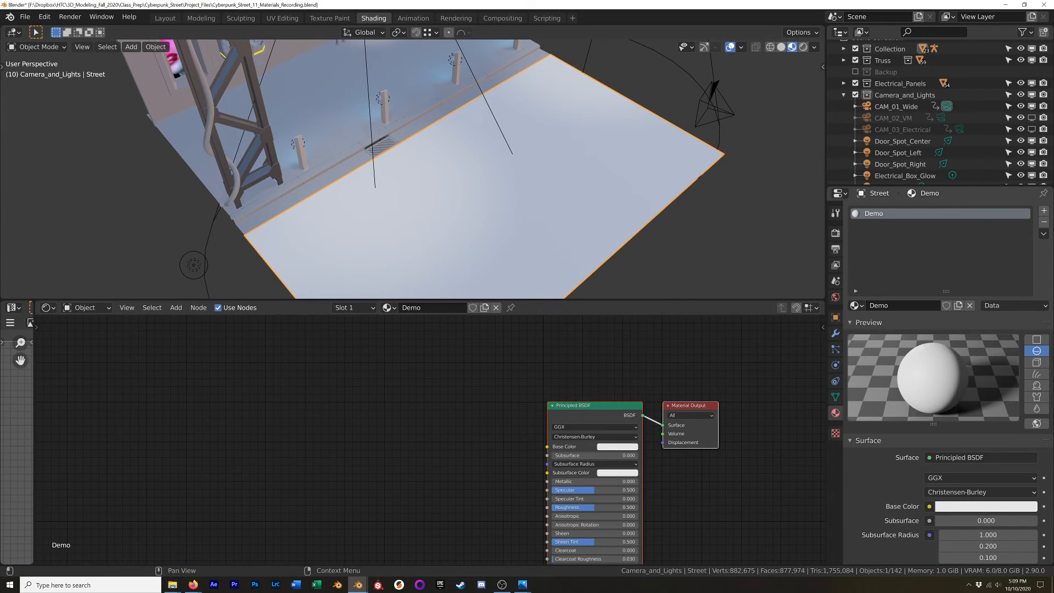
{"action": "left_click_drag", "start_coordinate": [1052, 384], "coordinate": [338, 403]}
{"action": "left_click_drag", "start_coordinate": [434, 415], "coordinate": [547, 446]}
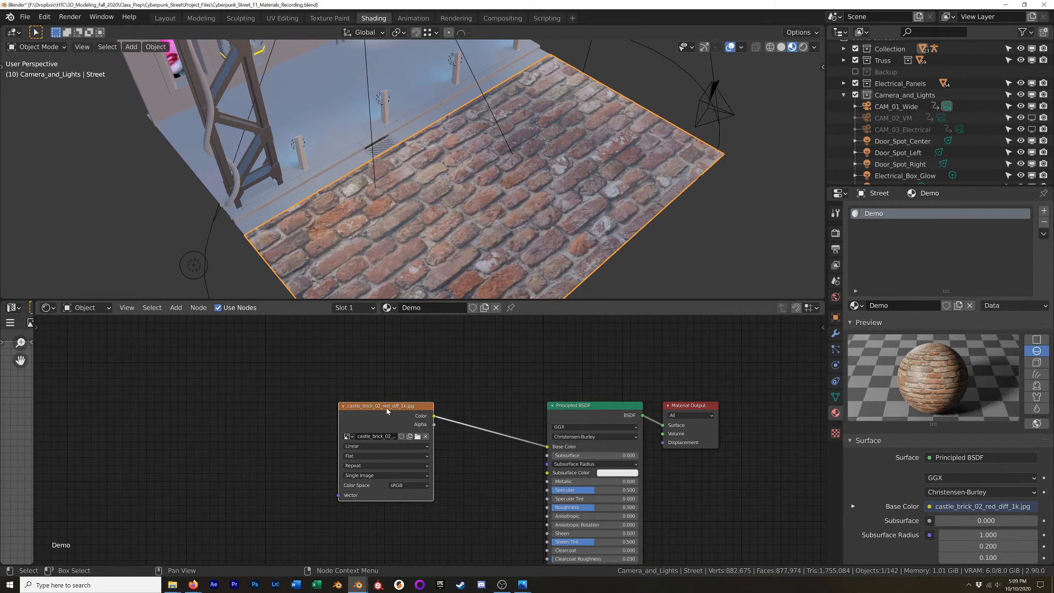
{"action": "key", "text": "ctrl+t"}
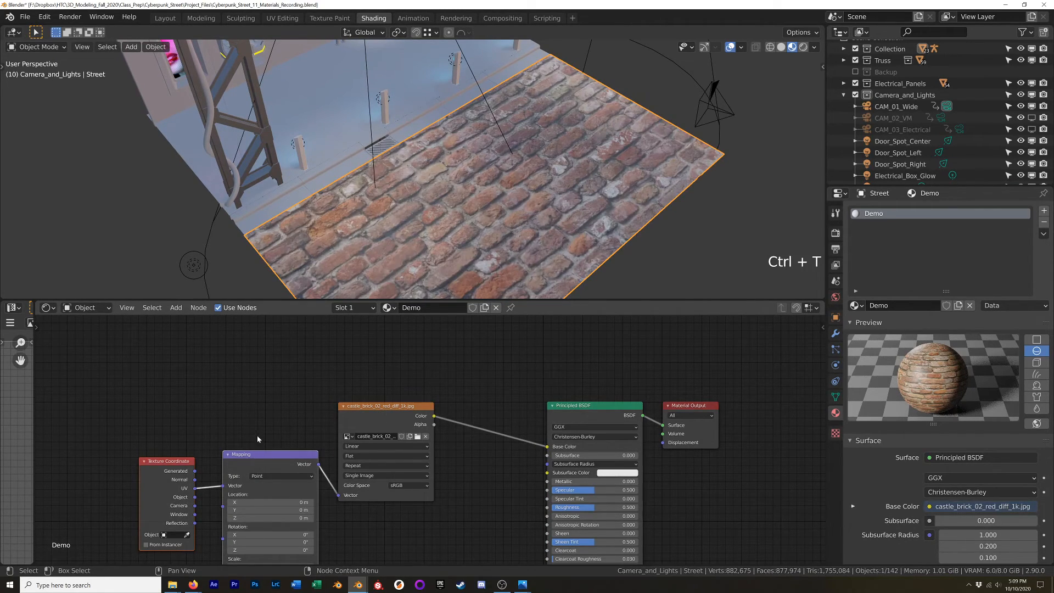
Step: Spread out the Texture Coordinate and Mapping nodes and the brick image texture node in the Demo material's node layout
{"action": "left_click_drag", "start_coordinate": [249, 460], "coordinate": [229, 375]}
{"action": "left_click_drag", "start_coordinate": [384, 406], "coordinate": [418, 400]}
{"action": "middle_click_drag", "start_coordinate": [494, 217], "coordinate": [460, 198]}
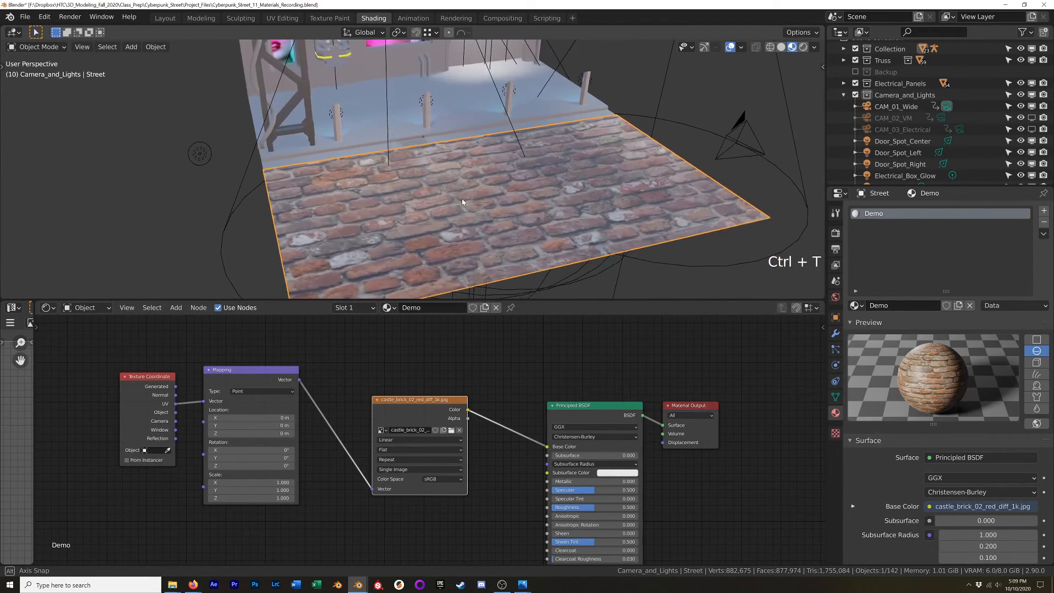
{"action": "scroll", "coordinate": [464, 199], "scroll_direction": "up", "scroll_amount": 4}
{"action": "scroll", "coordinate": [464, 200], "scroll_direction": "down", "scroll_amount": 1}
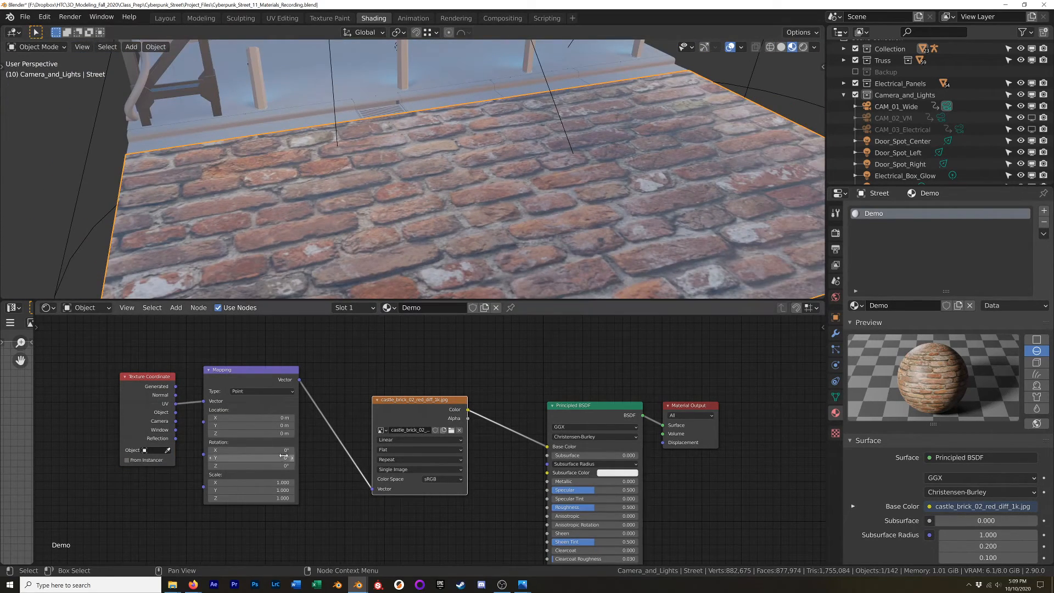
Step: Set the Mapping node's X, Y and Z scale to 2 and view the brick tiling on the street plane
{"action": "left_click_drag", "start_coordinate": [241, 479], "coordinate": [242, 498]}
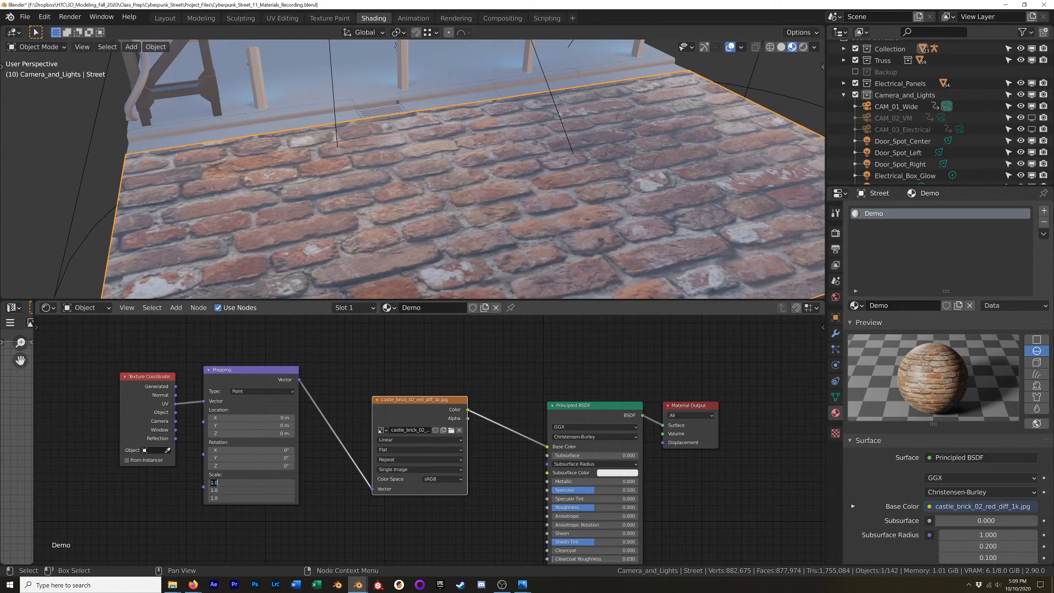
{"action": "type", "text": "2"}
{"action": "key", "text": "Return"}
{"action": "scroll", "coordinate": [367, 262], "scroll_direction": "down", "scroll_amount": 4}
{"action": "mouse_move", "coordinate": [368, 262]}
{"action": "middle_mouse_down"}
{"action": "mouse_move", "coordinate": [389, 246]}
{"action": "mouse_move", "coordinate": [388, 258]}
{"action": "middle_mouse_up"}
{"action": "scroll", "coordinate": [378, 253], "scroll_direction": "up", "scroll_amount": 1}
{"action": "middle_click_drag", "start_coordinate": [494, 245], "coordinate": [501, 277]}
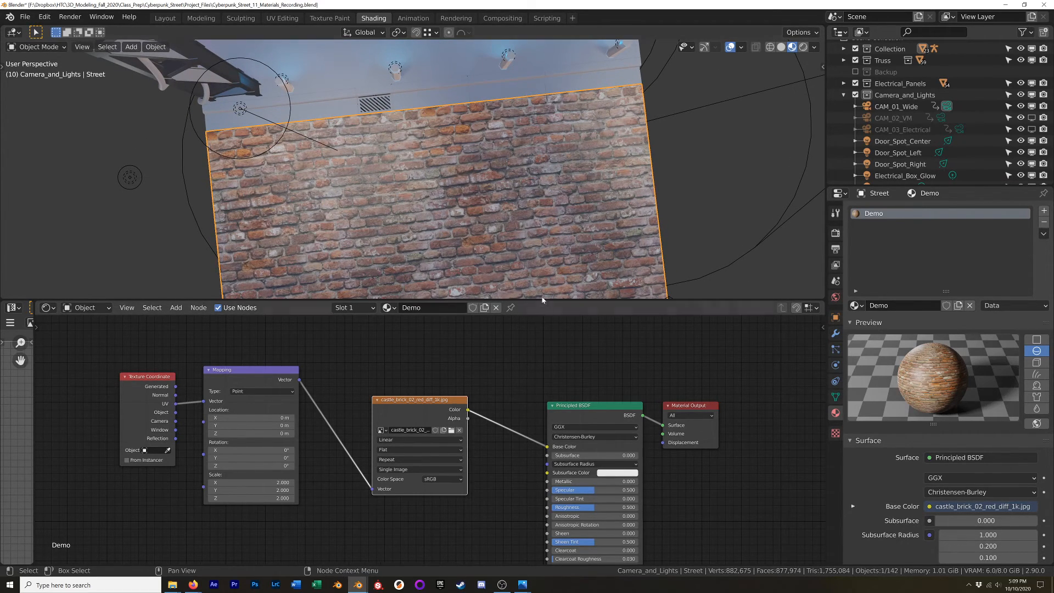
{"action": "middle_click_drag", "start_coordinate": [412, 239], "coordinate": [453, 178]}
{"action": "scroll", "coordinate": [453, 178], "scroll_direction": "down", "scroll_amount": 3}
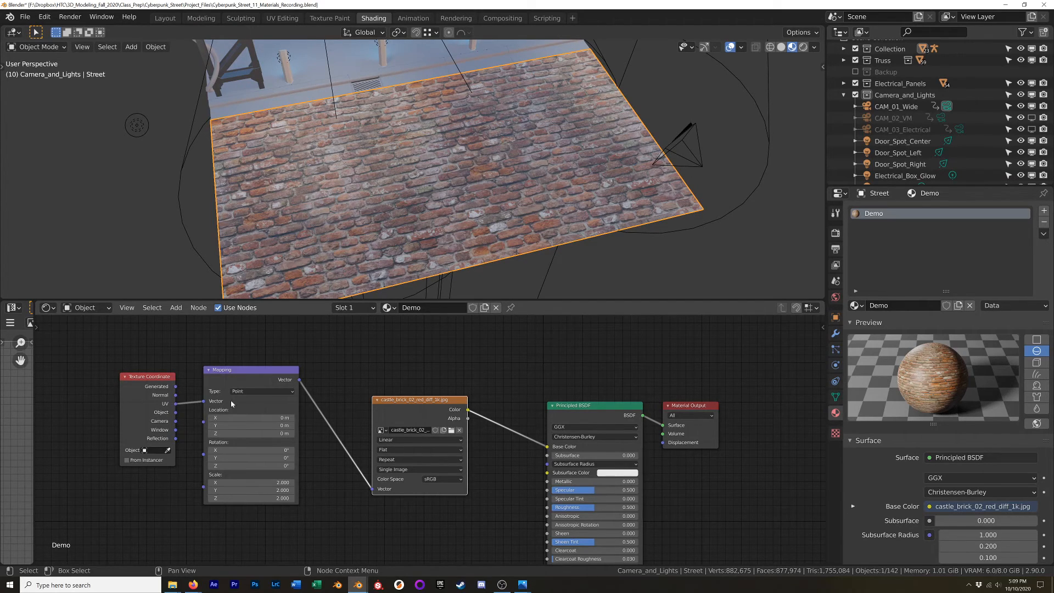
Step: Set the Mapping node's X, Y and Z scale to 10 and examine the street plane for visible texture repetition
{"action": "left_click_drag", "start_coordinate": [246, 482], "coordinate": [261, 468]}
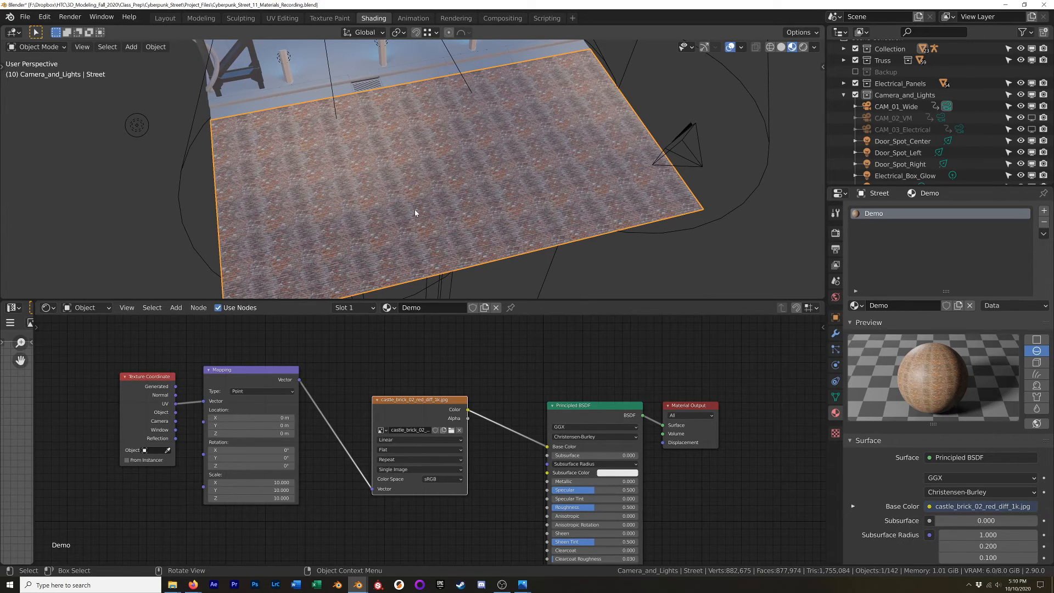
{"action": "scroll", "coordinate": [428, 213], "scroll_direction": "up", "scroll_amount": 5}
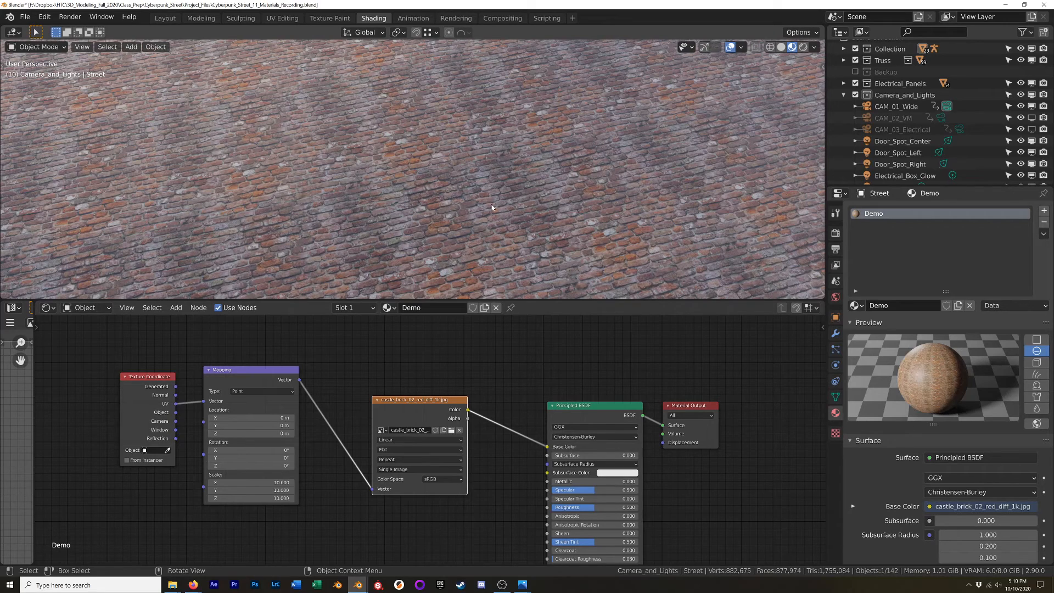
{"action": "scroll", "coordinate": [456, 203], "scroll_direction": "down", "scroll_amount": 5}
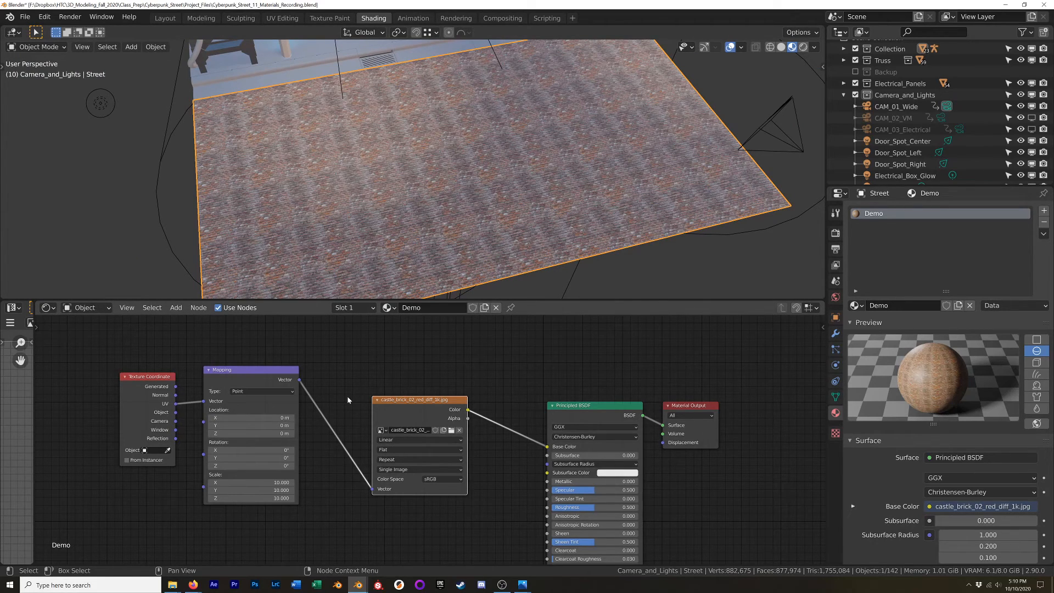
{"action": "middle_click_drag", "start_coordinate": [477, 244], "coordinate": [437, 194]}
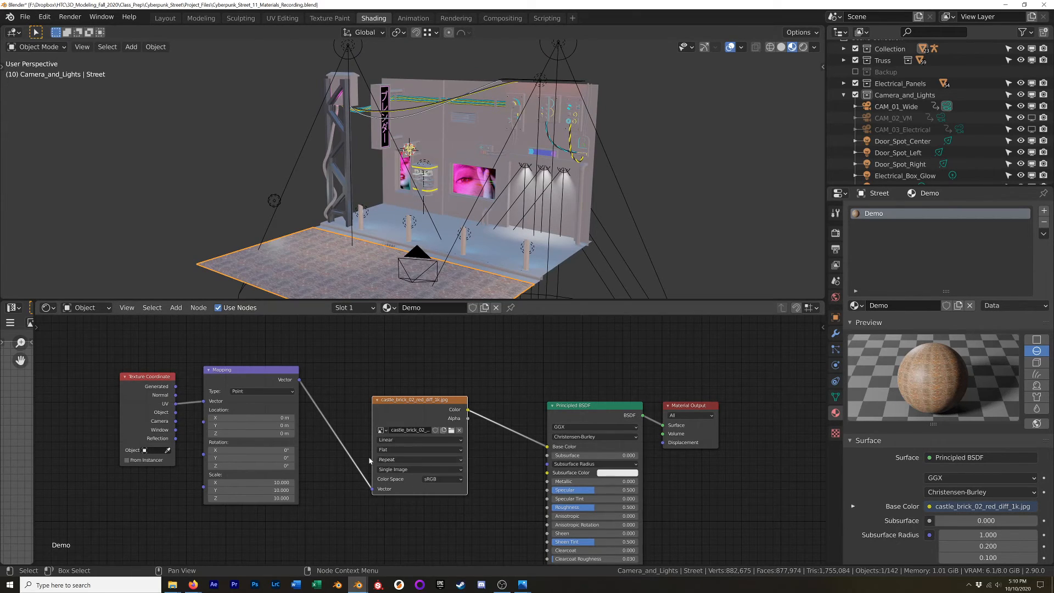
{"action": "scroll", "coordinate": [337, 458], "scroll_direction": "up", "scroll_amount": 1}
{"action": "scroll", "coordinate": [337, 458], "scroll_direction": "up", "scroll_amount": 1}
{"action": "middle_click_drag", "start_coordinate": [352, 255], "coordinate": [406, 227], "text": "shift"}
Step: Set all three Mapping scale values back to 2 and inspect the street plane's bricks up close
{"action": "left_click_drag", "start_coordinate": [219, 493], "coordinate": [220, 513]}
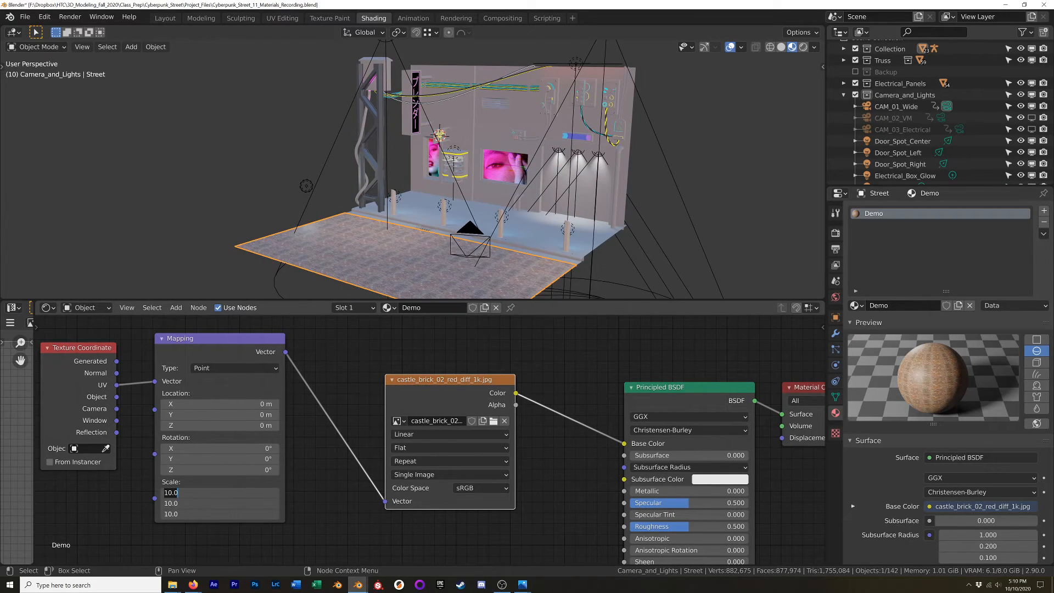
{"action": "type", "text": "2"}
{"action": "key", "text": "Return"}
{"action": "middle_click_drag", "start_coordinate": [377, 258], "coordinate": [428, 51]}
{"action": "scroll", "coordinate": [439, 227], "scroll_direction": "up", "scroll_amount": 5}
{"action": "middle_click_drag", "start_coordinate": [437, 227], "coordinate": [455, 138], "text": "shift"}
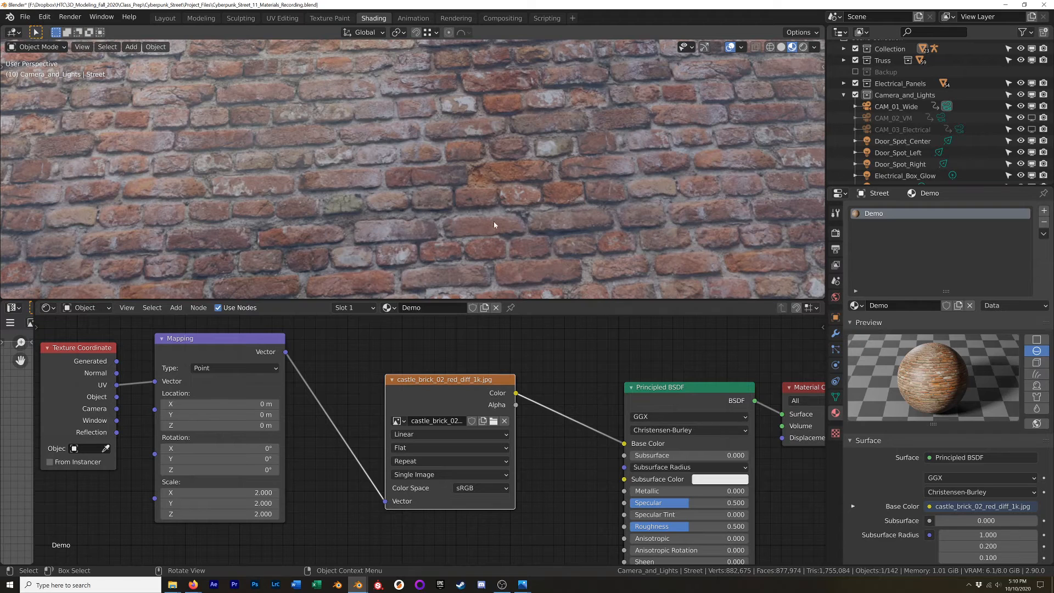
Step: Switch to Photos, examine castle_brick_02_red_diff_1k.jpg for distinctive bricks and matching edges, and close the image
{"action": "key", "text": "alt+Tab"}
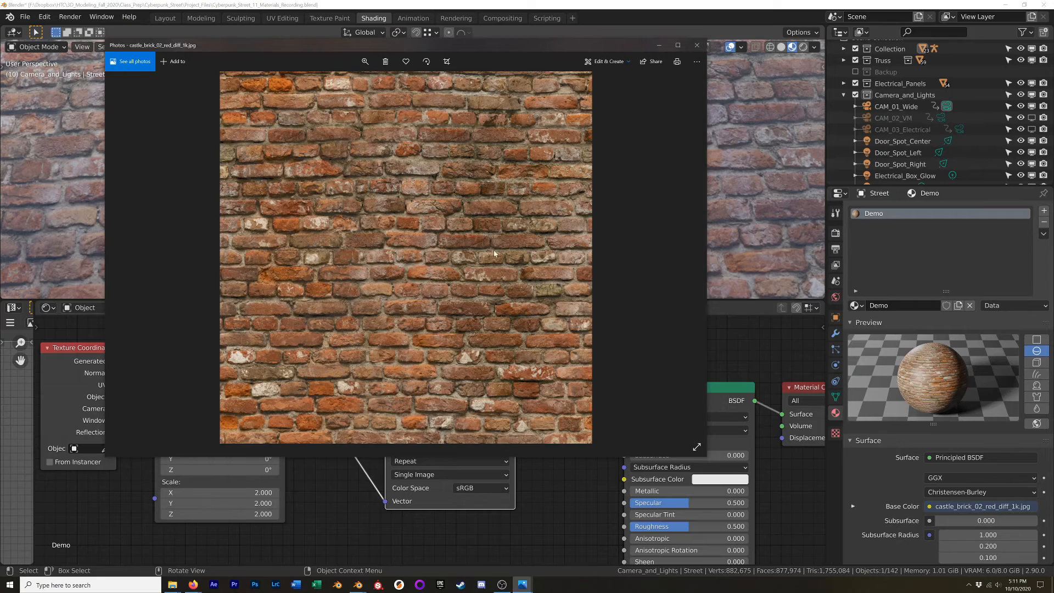
{"action": "scroll", "coordinate": [402, 255], "scroll_direction": "up", "scroll_amount": 5}
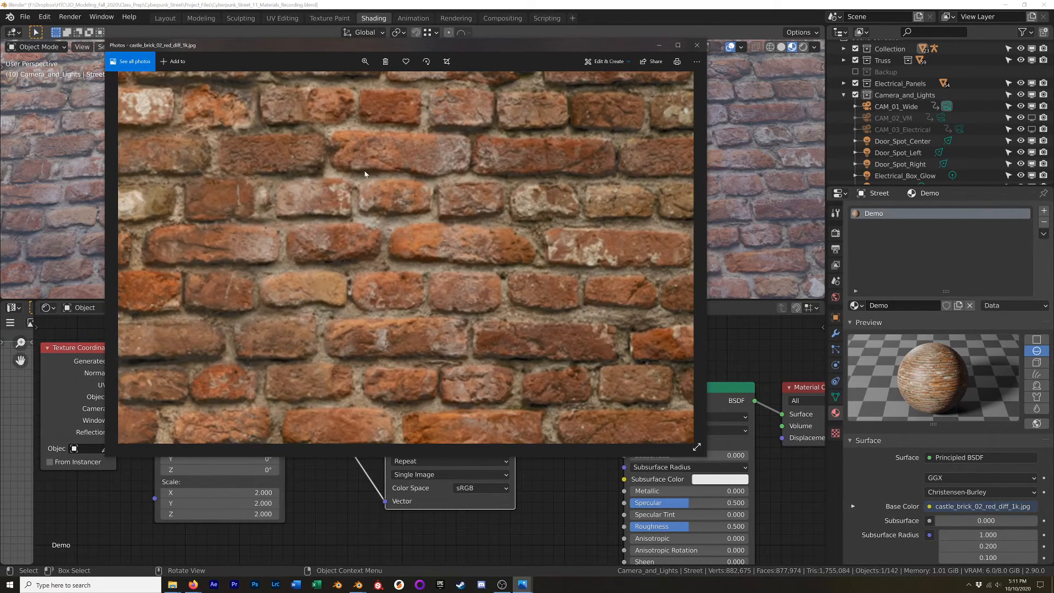
{"action": "scroll", "coordinate": [272, 331], "scroll_direction": "down", "scroll_amount": 5}
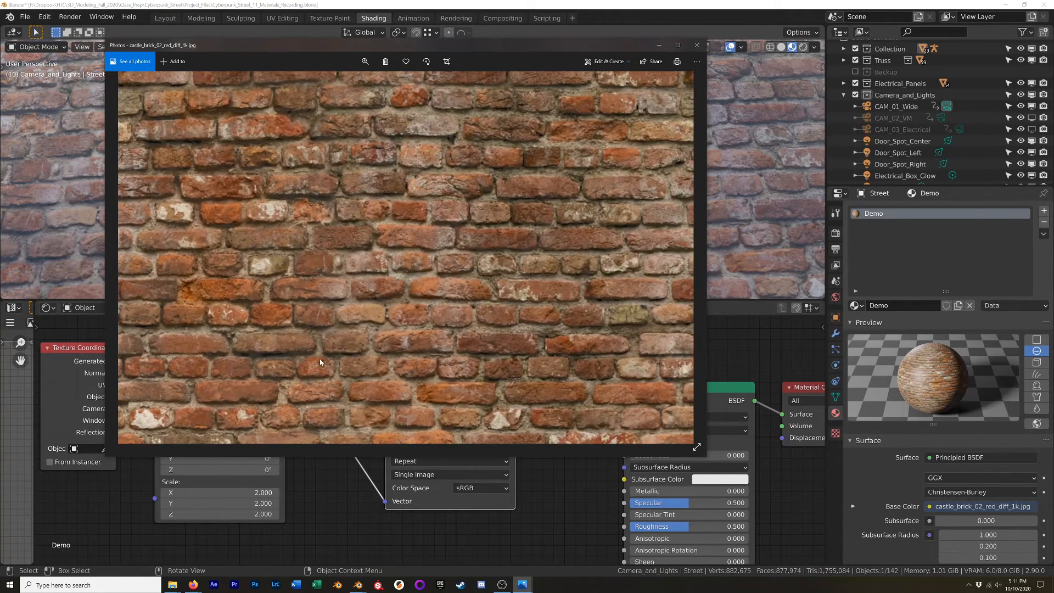
{"action": "scroll", "coordinate": [330, 351], "scroll_direction": "down", "scroll_amount": 3}
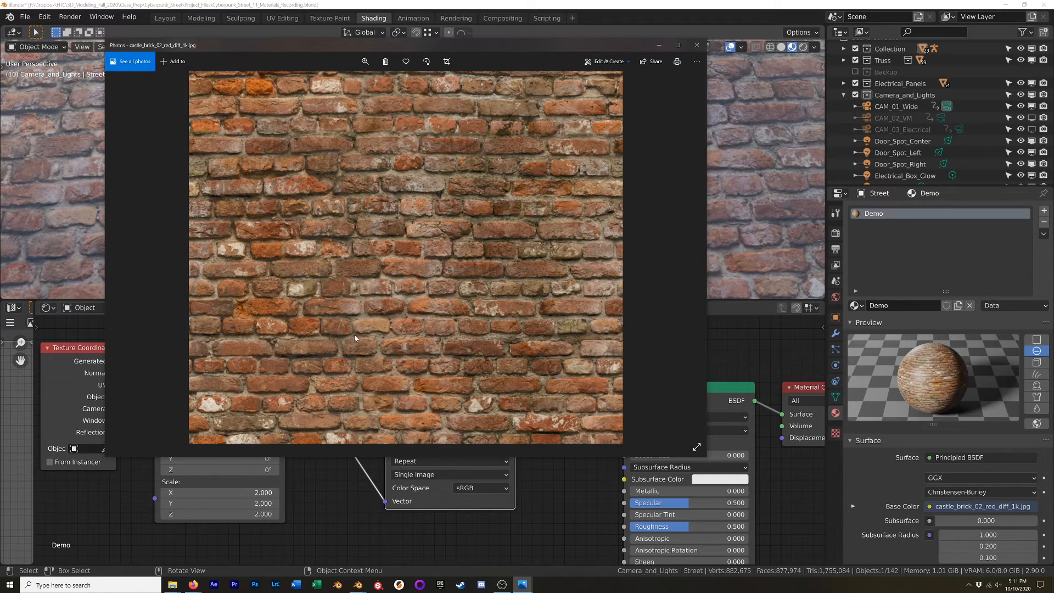
{"action": "scroll", "coordinate": [354, 336], "scroll_direction": "down", "scroll_amount": 2}
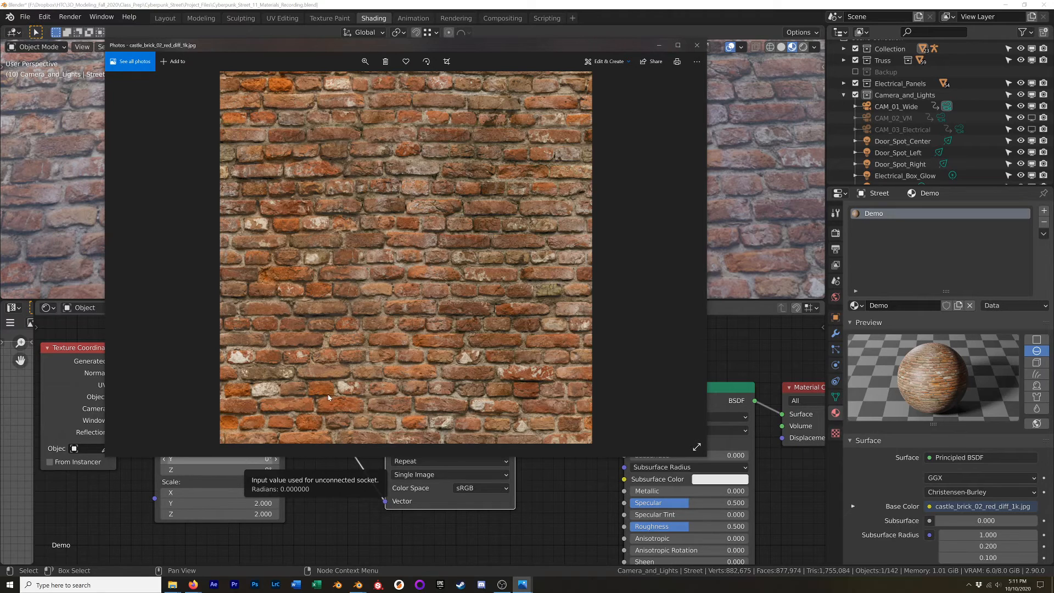
{"action": "scroll", "coordinate": [331, 387], "scroll_direction": "up", "scroll_amount": 1}
{"action": "scroll", "coordinate": [277, 350], "scroll_direction": "up", "scroll_amount": 1}
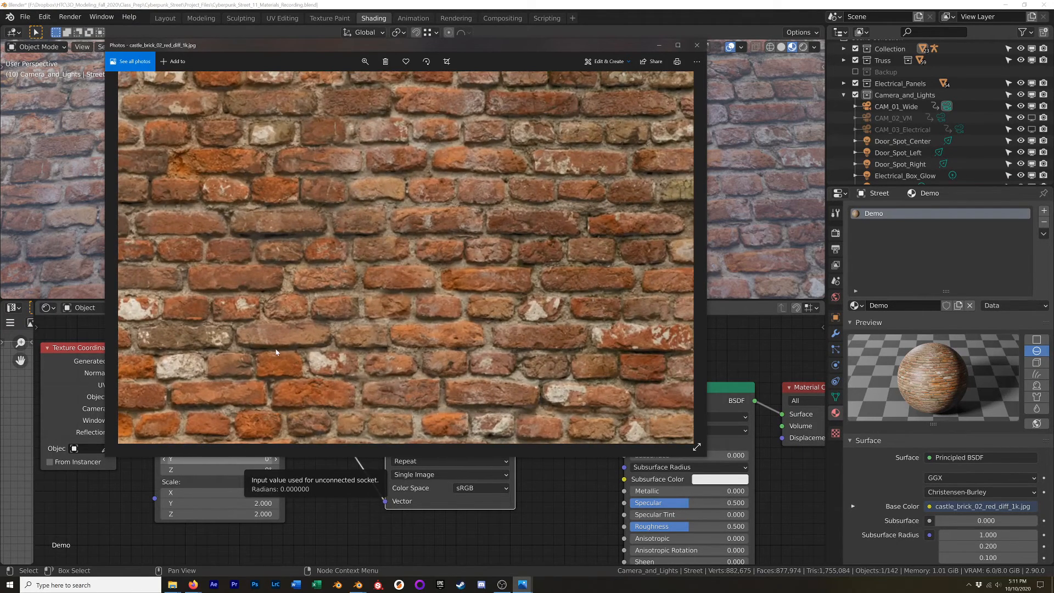
{"action": "scroll", "coordinate": [319, 362], "scroll_direction": "down", "scroll_amount": 2}
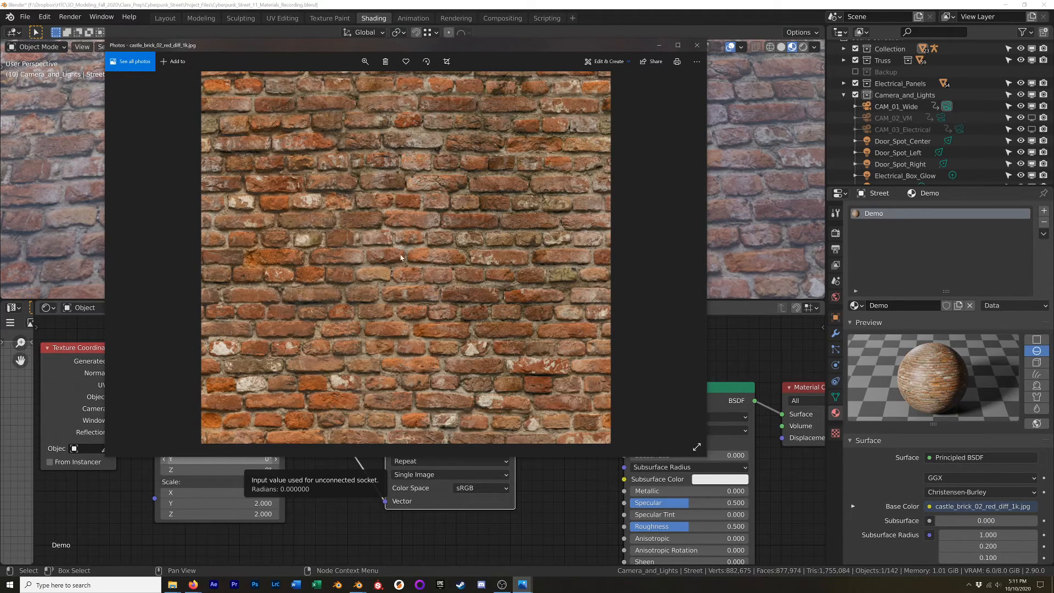
{"action": "left_click", "coordinate": [697, 45]}
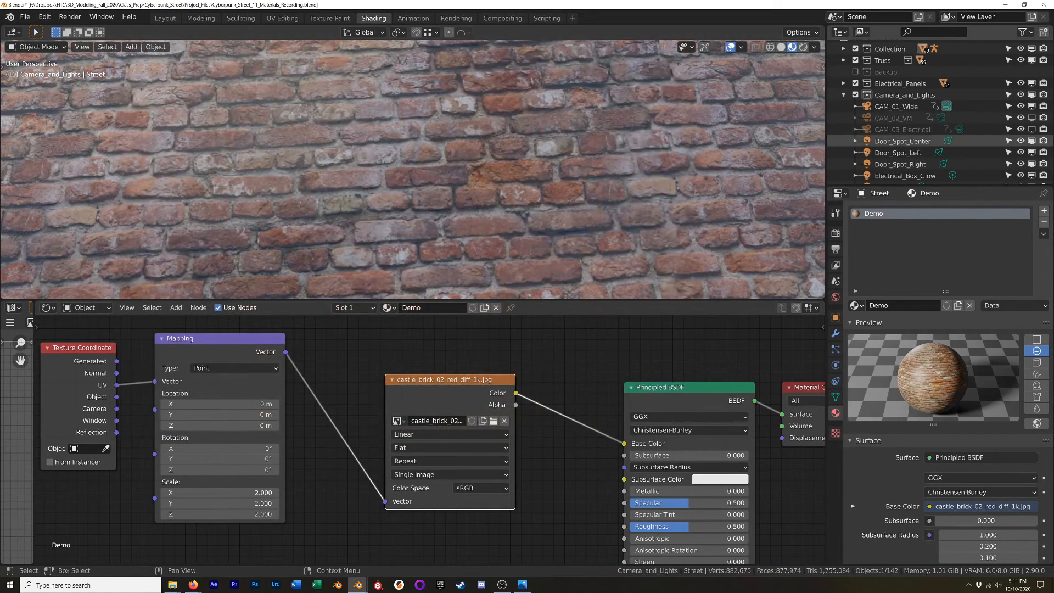
Step: Switch to Firefox, browse the CC0 Textures assets and view the Paving Stones 087 download options
{"action": "key", "text": "alt+Tab"}
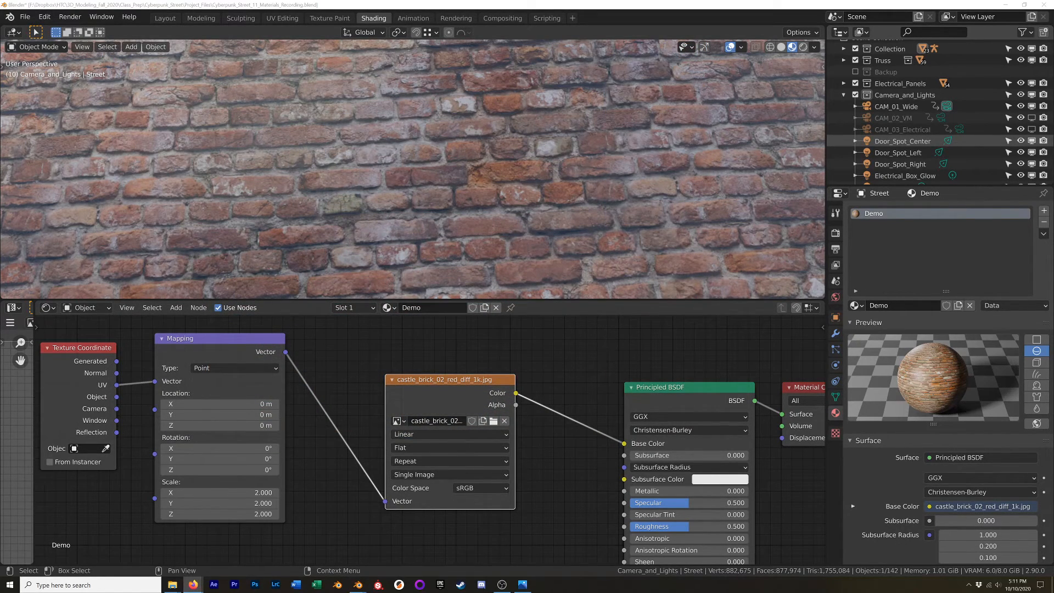
{"action": "key", "text": "alt+Tab"}
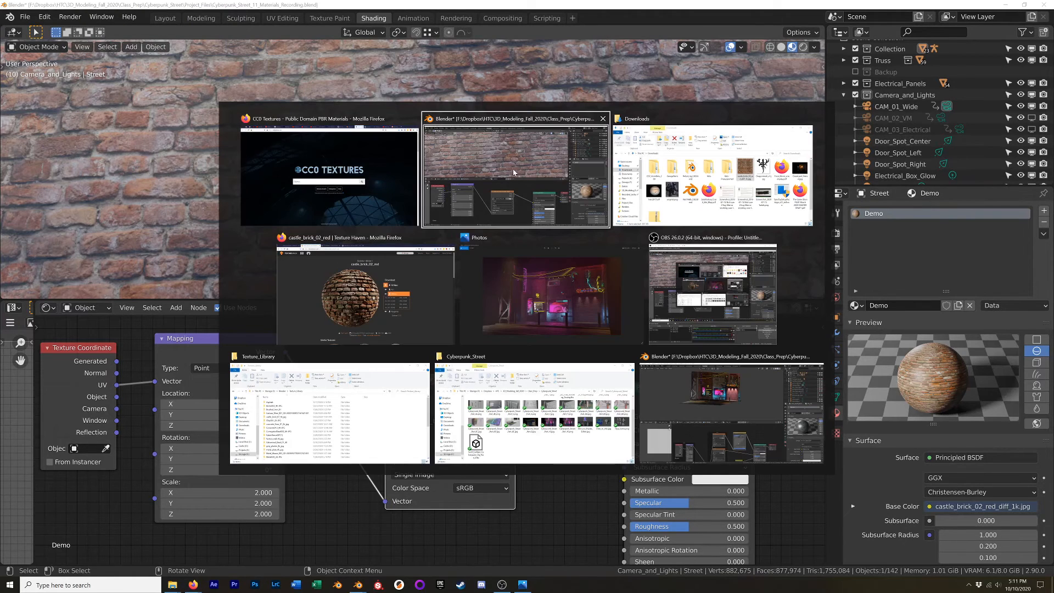
{"action": "left_click", "coordinate": [364, 291]}
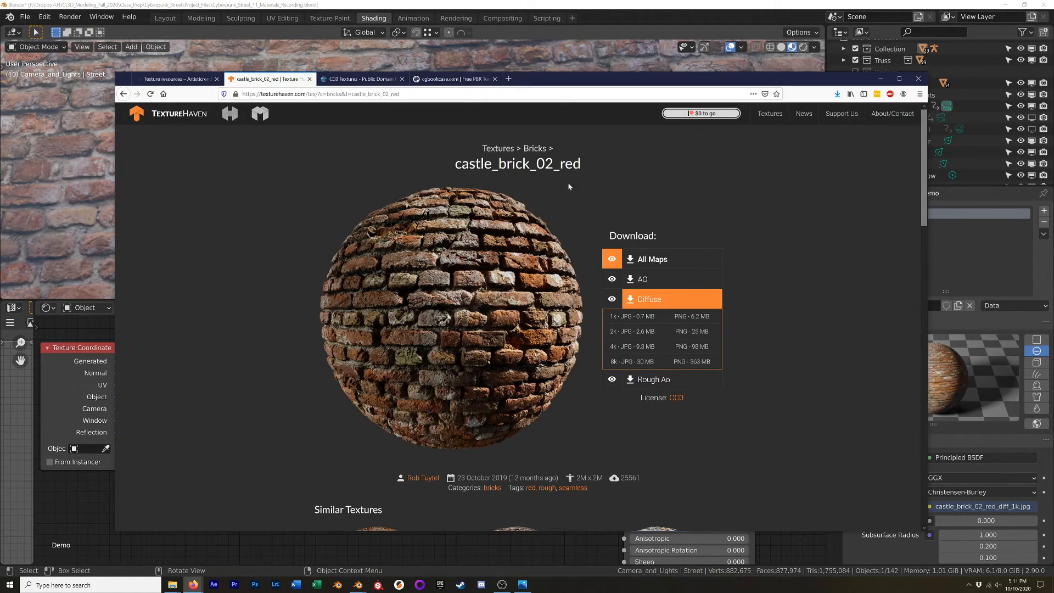
{"action": "left_click", "coordinate": [342, 81]}
{"action": "left_click", "coordinate": [500, 369]}
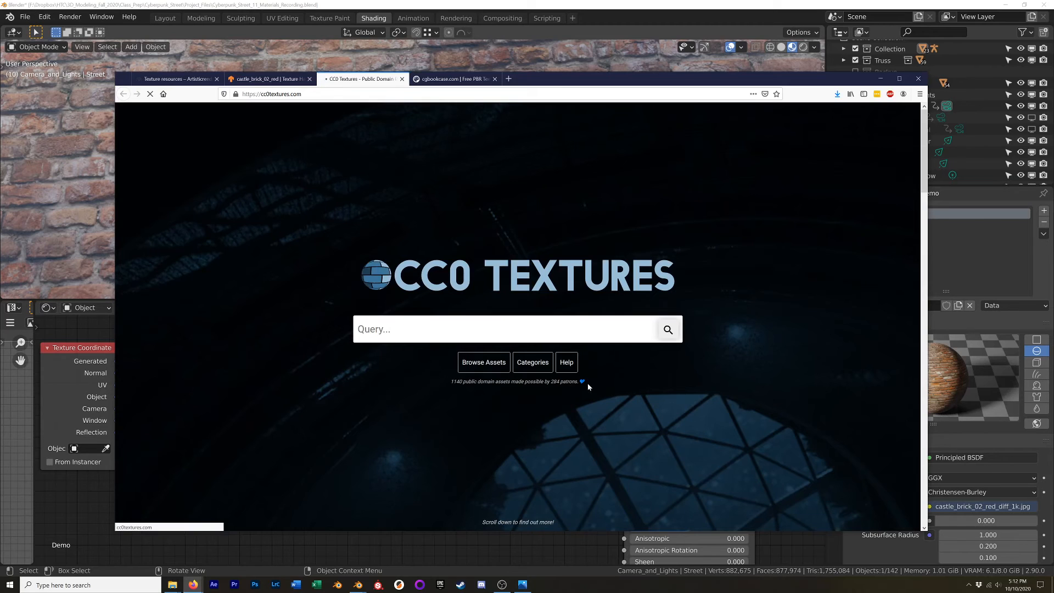
{"action": "left_click", "coordinate": [357, 442]}
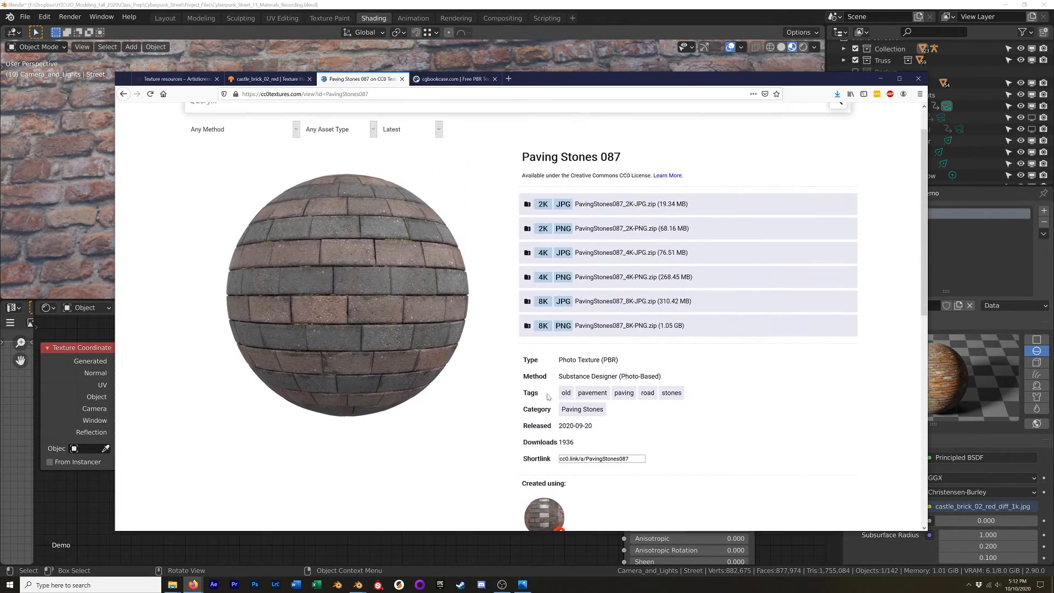
{"action": "scroll", "coordinate": [579, 226], "scroll_direction": "up", "scroll_amount": 2}
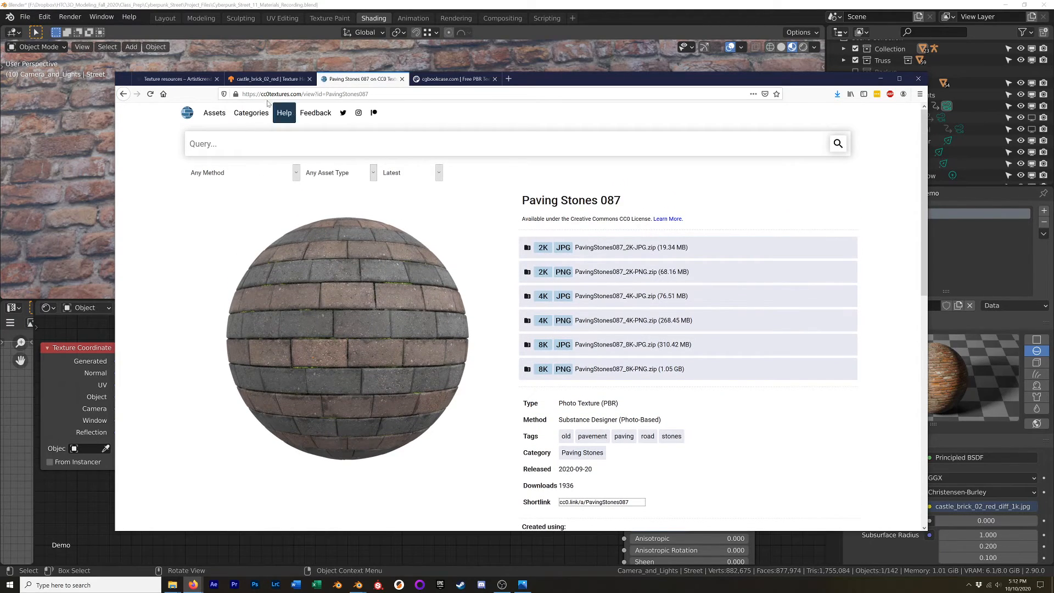
Step: Search the cgbookcase.com textures for "brick" and examine Brick Wall 02's available maps and tiling preview
{"action": "left_click", "coordinate": [465, 80]}
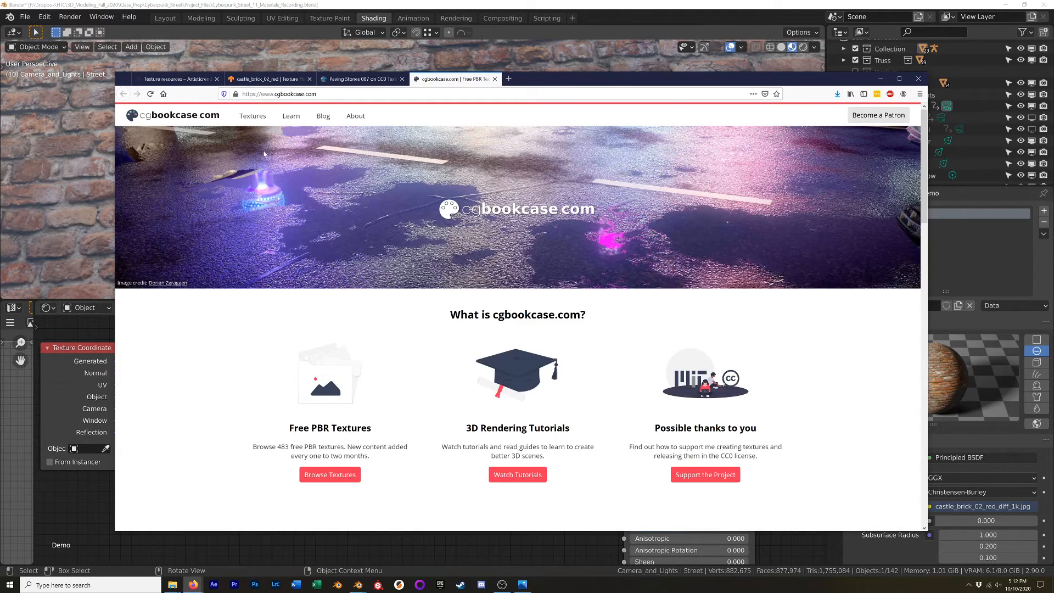
{"action": "left_click", "coordinate": [247, 116]}
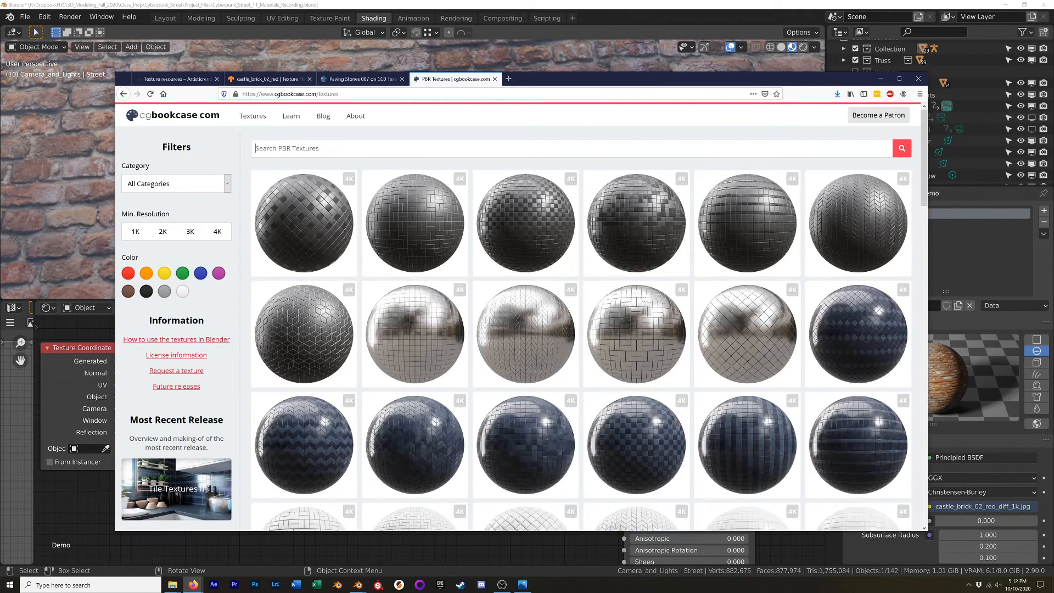
{"action": "type", "text": "brick"}
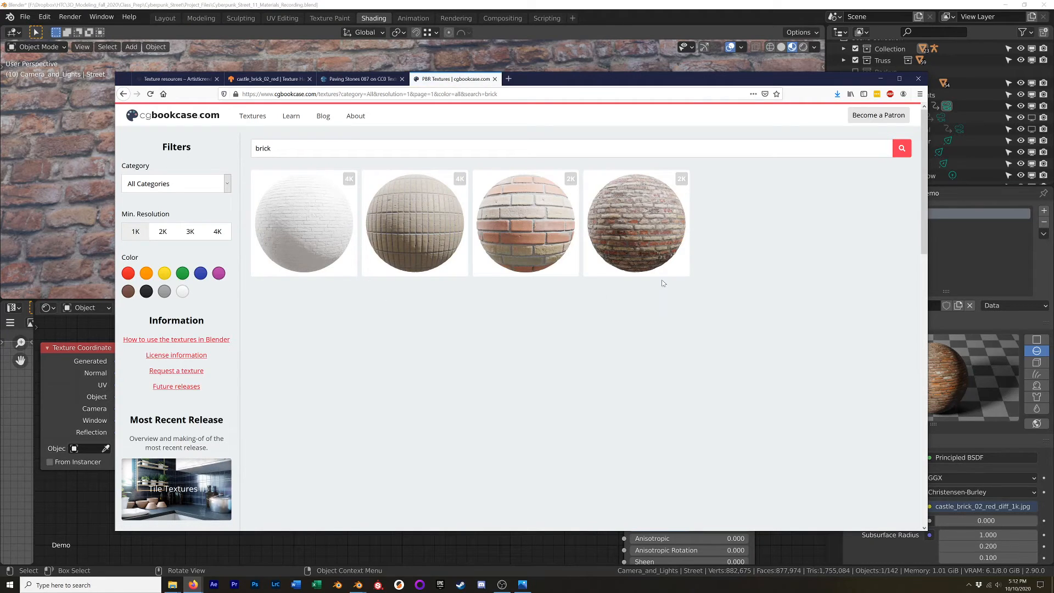
{"action": "left_click", "coordinate": [524, 233]}
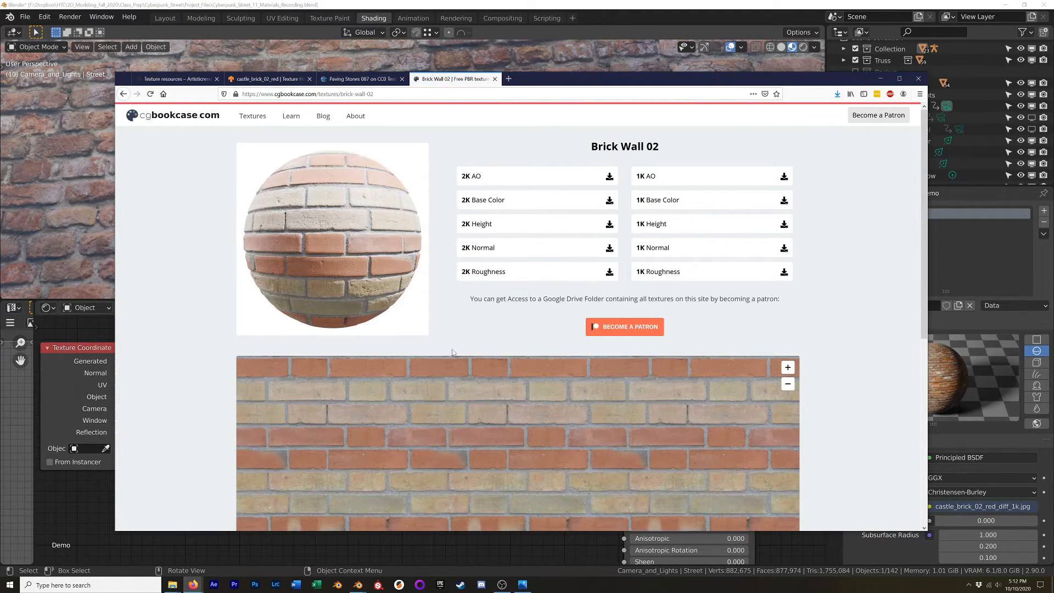
{"action": "scroll", "coordinate": [238, 341], "scroll_direction": "down", "scroll_amount": 3}
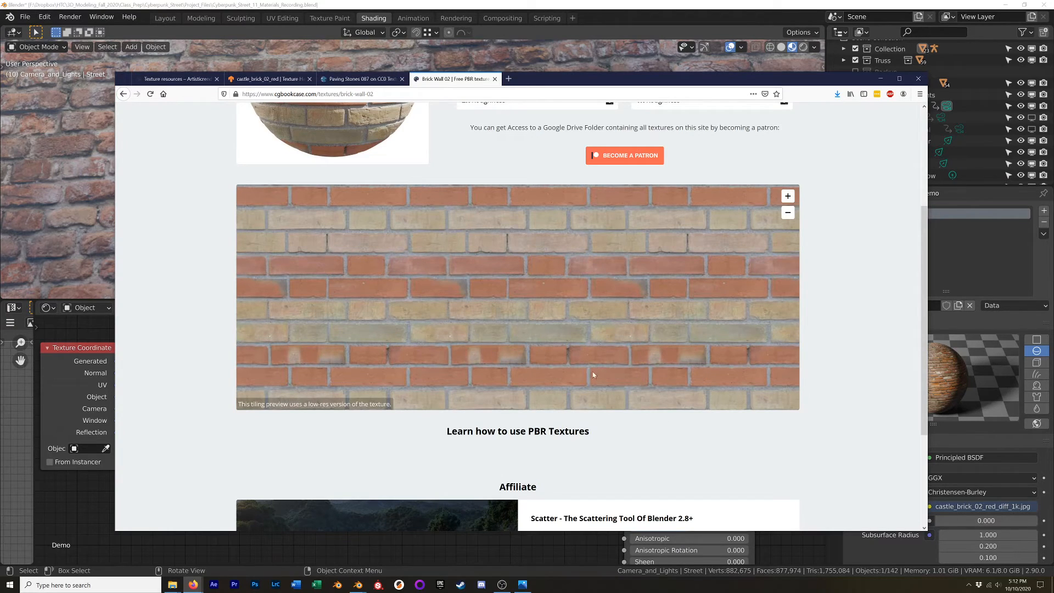
{"action": "scroll", "coordinate": [571, 374], "scroll_direction": "up", "scroll_amount": 1}
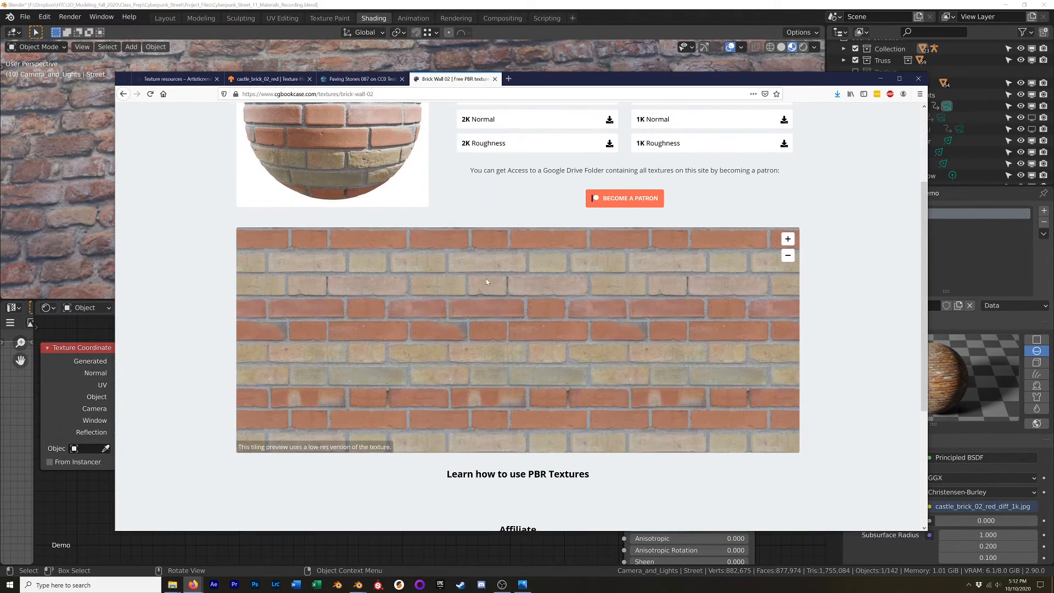
{"action": "scroll", "coordinate": [582, 316], "scroll_direction": "up", "scroll_amount": 4}
{"action": "scroll", "coordinate": [470, 387], "scroll_direction": "down", "scroll_amount": 2}
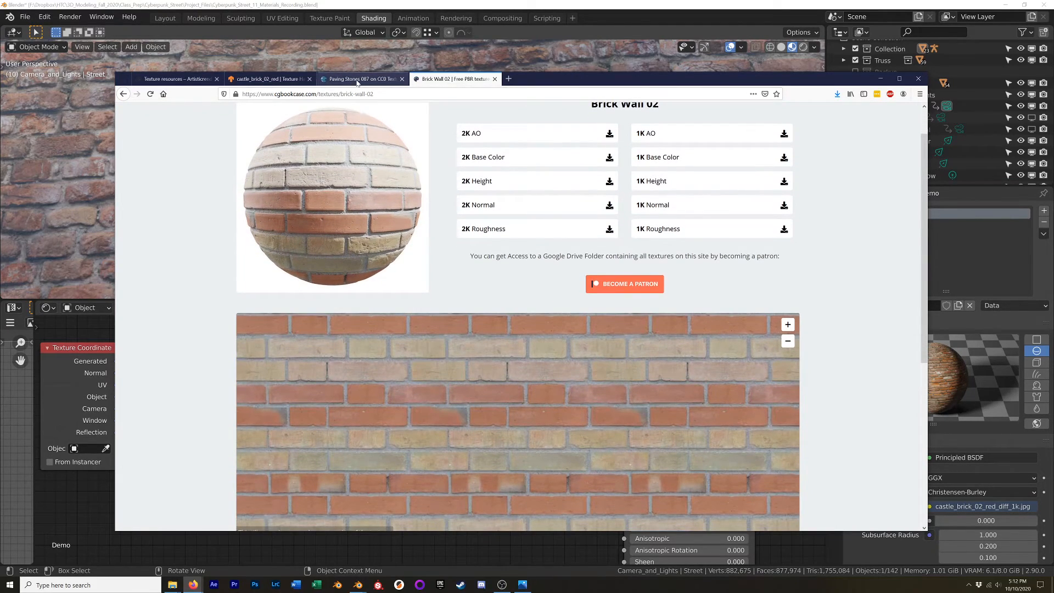
Step: Return to the CC0 Textures asset list sorted by popularity and look through the available materials
{"action": "left_click", "coordinate": [359, 79]}
{"action": "left_click", "coordinate": [123, 94]}
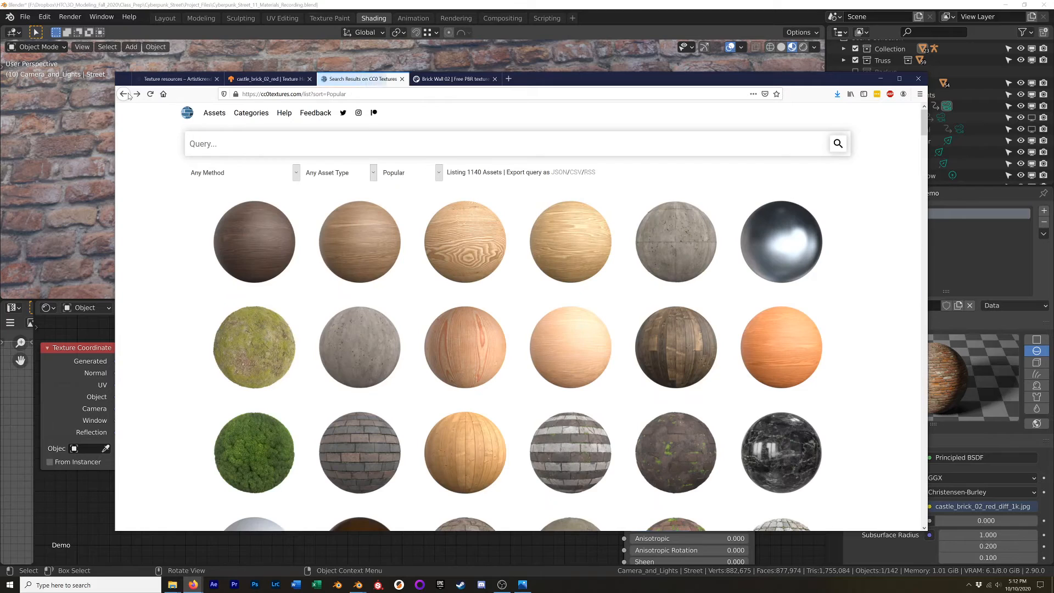
{"action": "scroll", "coordinate": [416, 305], "scroll_direction": "down", "scroll_amount": 3}
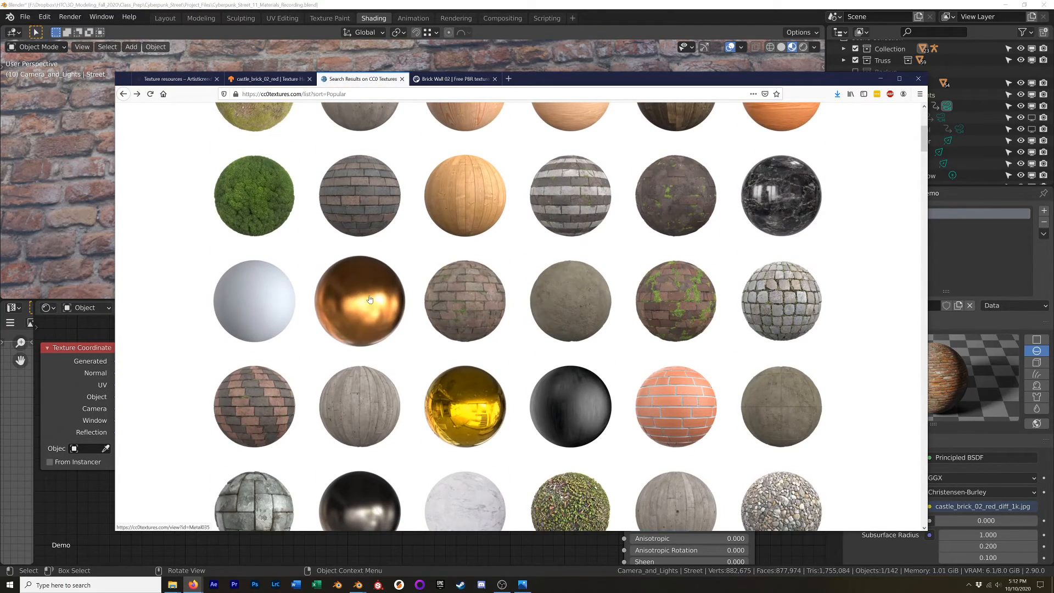
{"action": "scroll", "coordinate": [359, 286], "scroll_direction": "up", "scroll_amount": 5}
{"action": "key", "text": "super"}
{"action": "scroll", "coordinate": [251, 145], "scroll_direction": "down", "scroll_amount": 2}
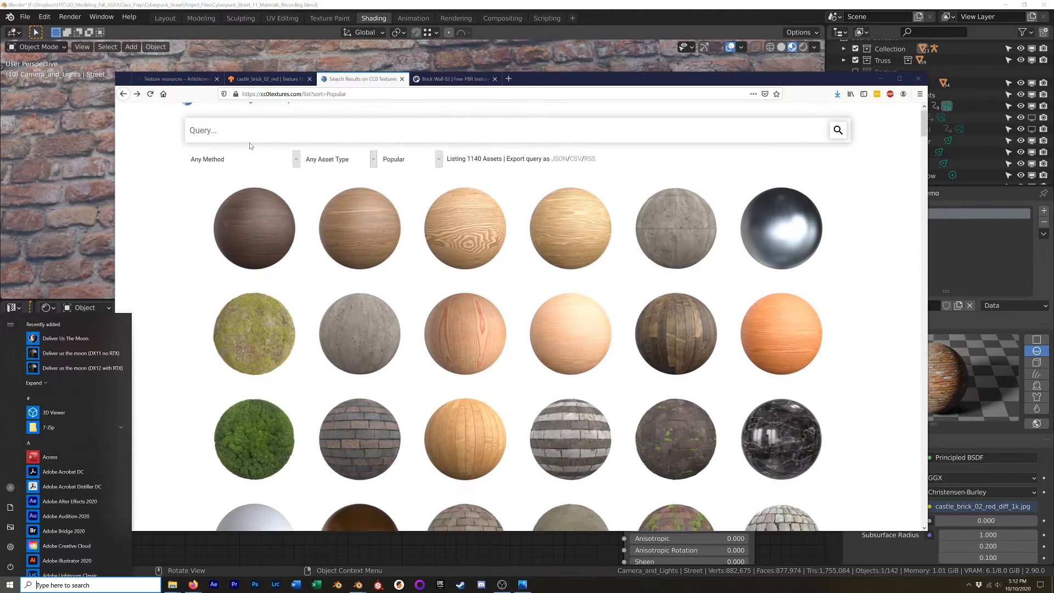
Step: Open Brick003_4K_Color.jpg in Photos, examine its bricks up close, and close the image
{"action": "scroll", "coordinate": [252, 144], "scroll_direction": "up", "scroll_amount": 2}
{"action": "key", "text": "super"}
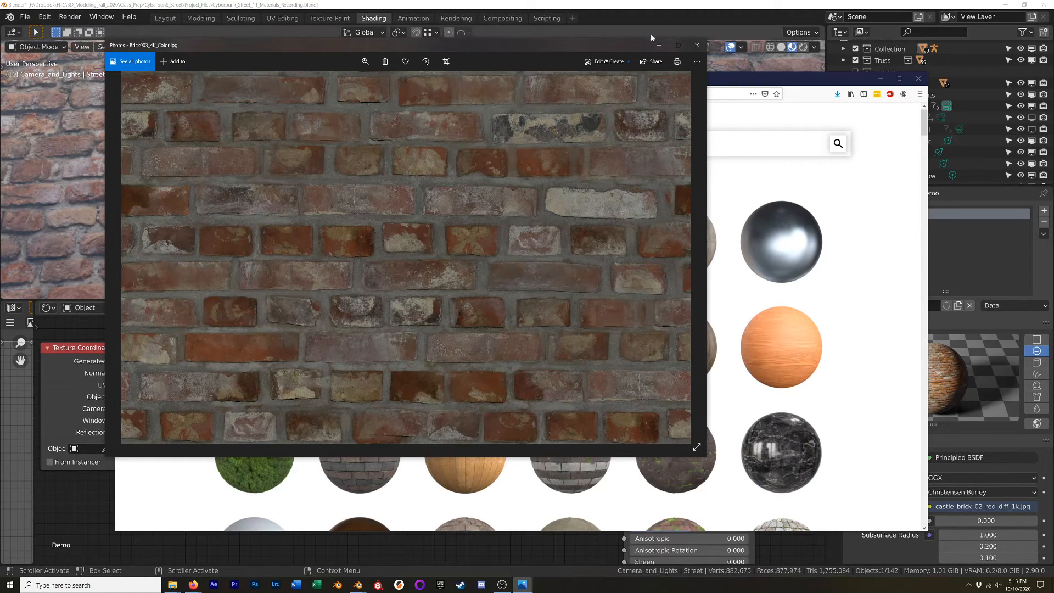
{"action": "scroll", "coordinate": [527, 245], "scroll_direction": "up", "scroll_amount": 3, "text": "ctrl"}
{"action": "scroll", "coordinate": [524, 244], "scroll_direction": "down", "scroll_amount": 3, "text": "ctrl"}
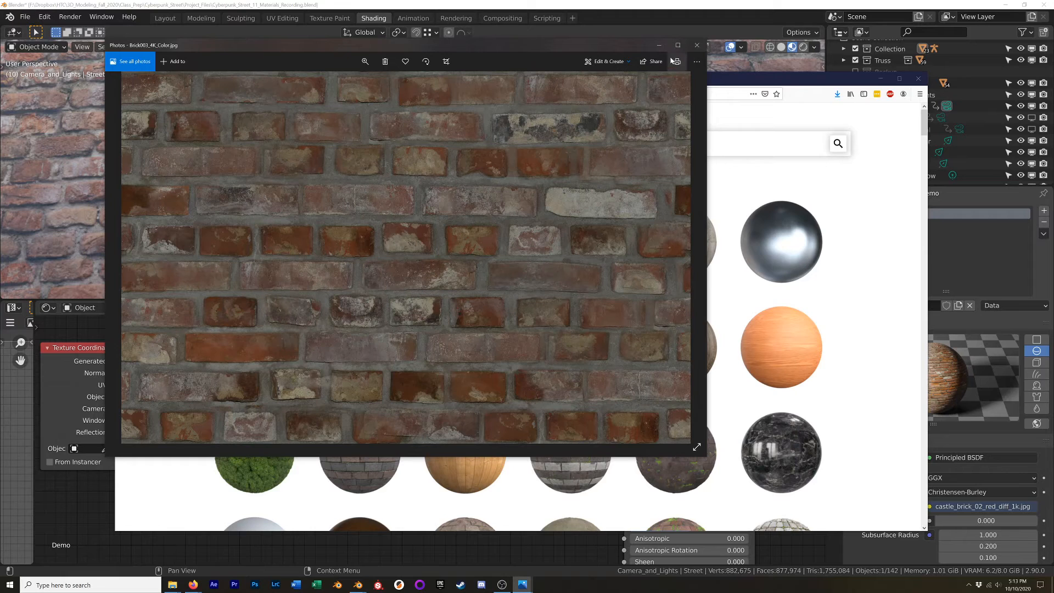
{"action": "left_click", "coordinate": [697, 46]}
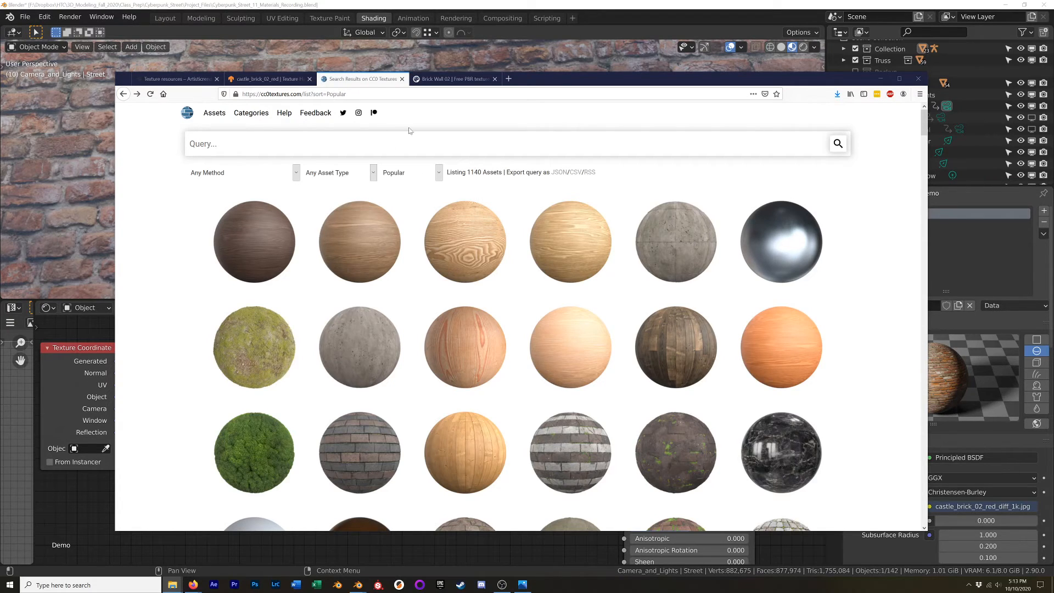
Step: Review the Brick Wall 02 page and view the diffuse download resolutions for castle_brick_02_red on Texture Haven
{"action": "left_click", "coordinate": [453, 79]}
{"action": "scroll", "coordinate": [477, 142], "scroll_direction": "up", "scroll_amount": 2}
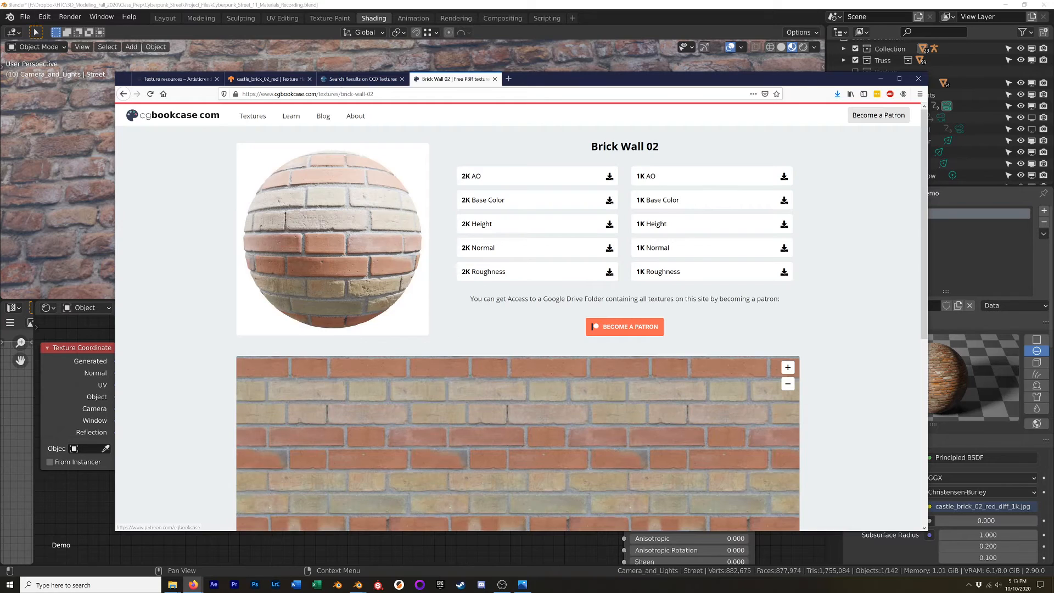
{"action": "left_click", "coordinate": [362, 79]}
{"action": "left_click", "coordinate": [262, 79]}
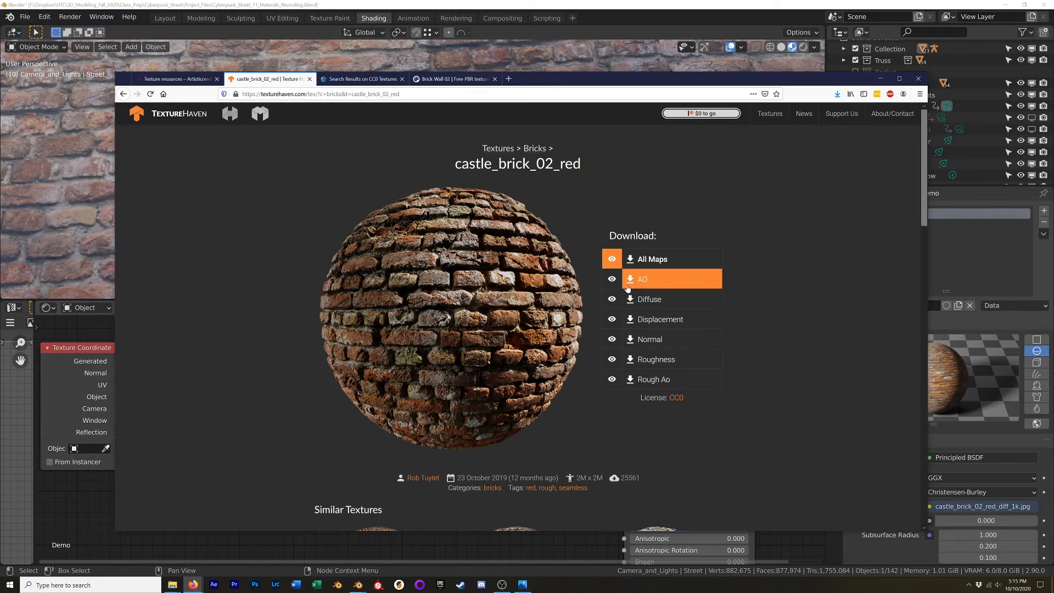
{"action": "left_click", "coordinate": [658, 301]}
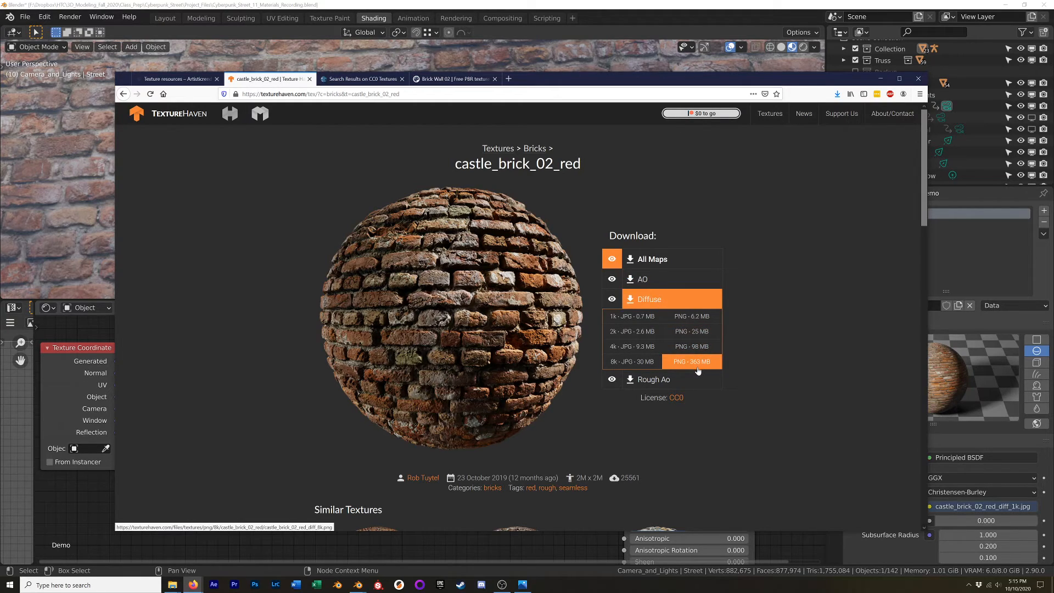
Step: Switch to Blender and examine the brick street plane from several distances and angles, along with the building wall
{"action": "left_click", "coordinate": [605, 5]}
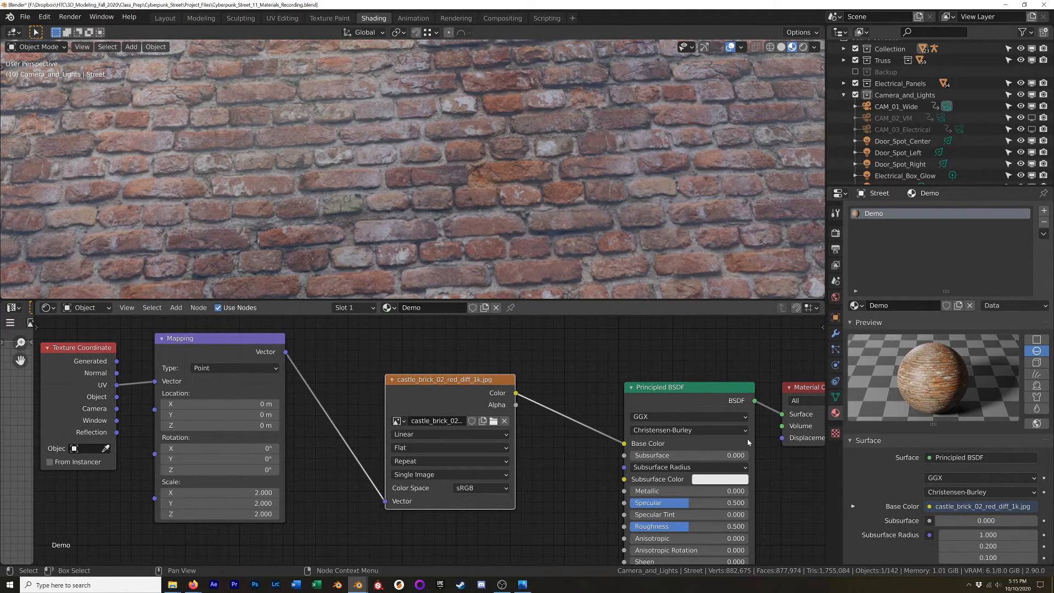
{"action": "scroll", "coordinate": [598, 133], "scroll_direction": "down", "scroll_amount": 6}
{"action": "mouse_move", "coordinate": [598, 133]}
{"action": "middle_mouse_down"}
{"action": "mouse_move", "coordinate": [585, 156]}
{"action": "mouse_move", "coordinate": [594, 123]}
{"action": "middle_mouse_up"}
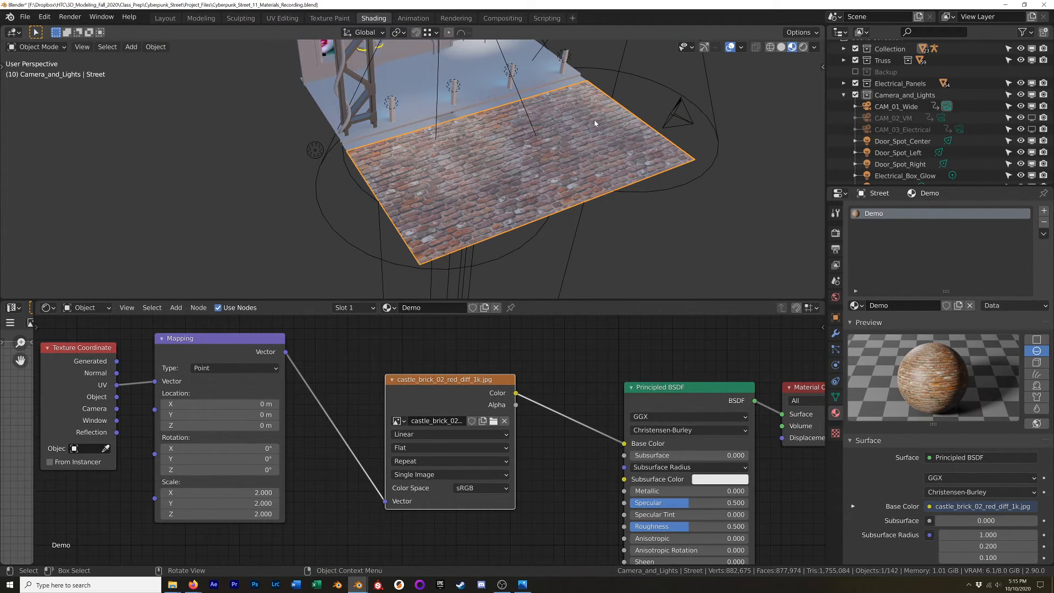
{"action": "scroll", "coordinate": [594, 123], "scroll_direction": "up", "scroll_amount": 6}
{"action": "middle_click_drag", "start_coordinate": [594, 123], "coordinate": [348, 262]}
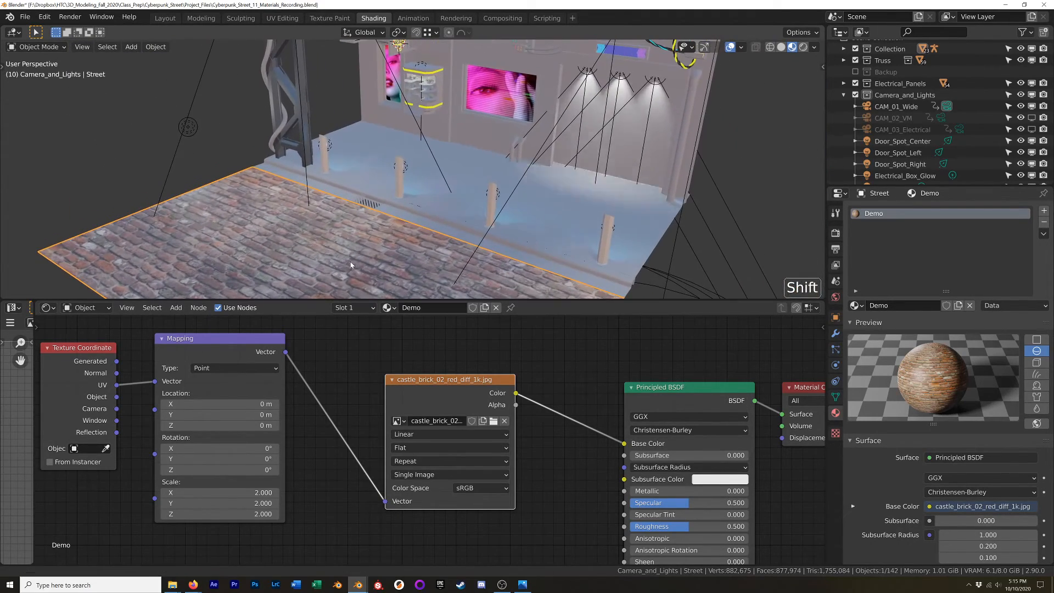
{"action": "scroll", "coordinate": [529, 202], "scroll_direction": "down", "scroll_amount": 3}
{"action": "middle_click_drag", "start_coordinate": [529, 202], "coordinate": [515, 144]}
{"action": "middle_click_drag", "start_coordinate": [476, 186], "coordinate": [390, 188]}
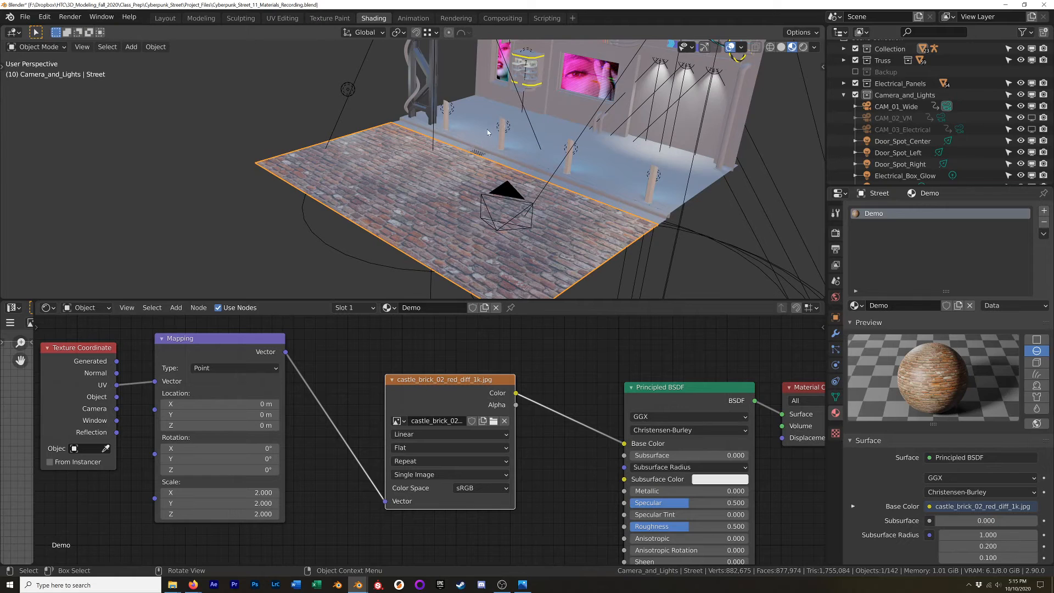
{"action": "middle_click_drag", "start_coordinate": [485, 135], "coordinate": [479, 199], "text": "shift"}
{"action": "scroll", "coordinate": [617, 122], "scroll_direction": "up", "scroll_amount": 5}
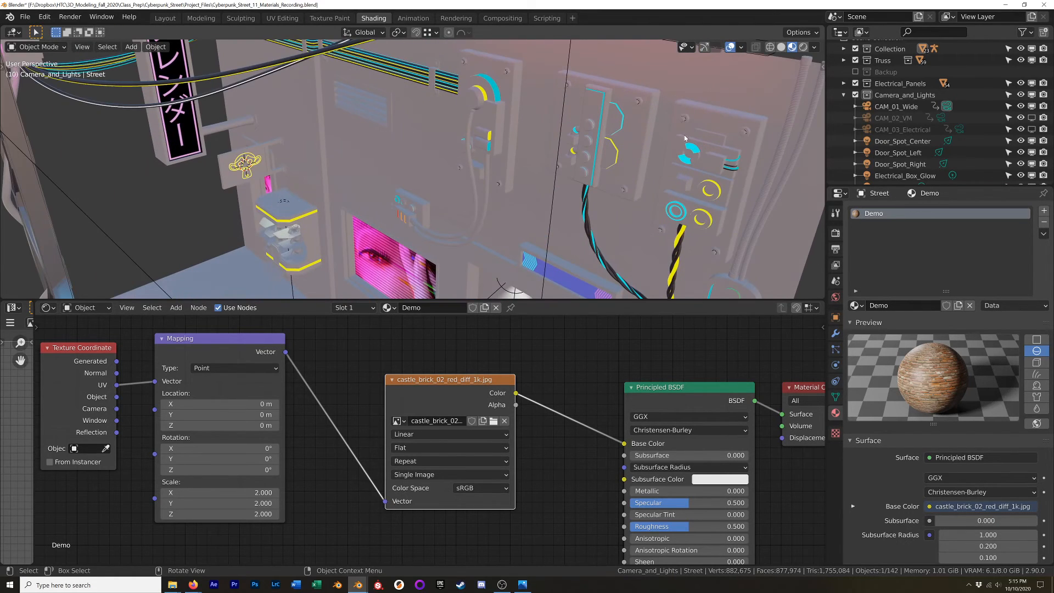
Step: Select the hex nut on the electrical panel and examine its threads up close and from a distance
{"action": "left_click", "coordinate": [686, 120]}
{"action": "scroll", "coordinate": [664, 113], "scroll_direction": "up", "scroll_amount": 5}
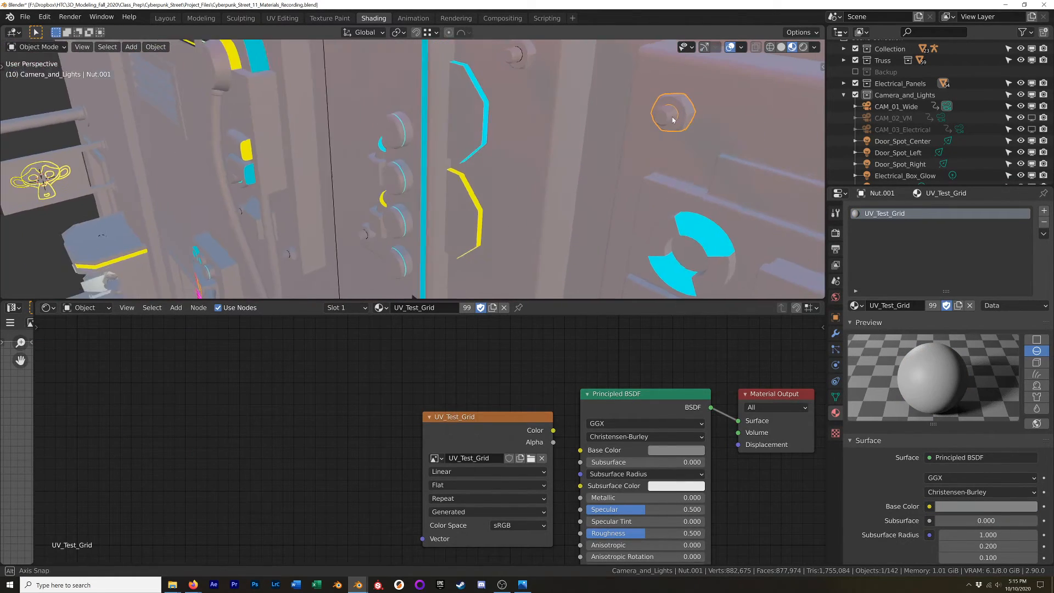
{"action": "scroll", "coordinate": [689, 112], "scroll_direction": "up", "scroll_amount": 5}
{"action": "scroll", "coordinate": [681, 113], "scroll_direction": "down", "scroll_amount": 2}
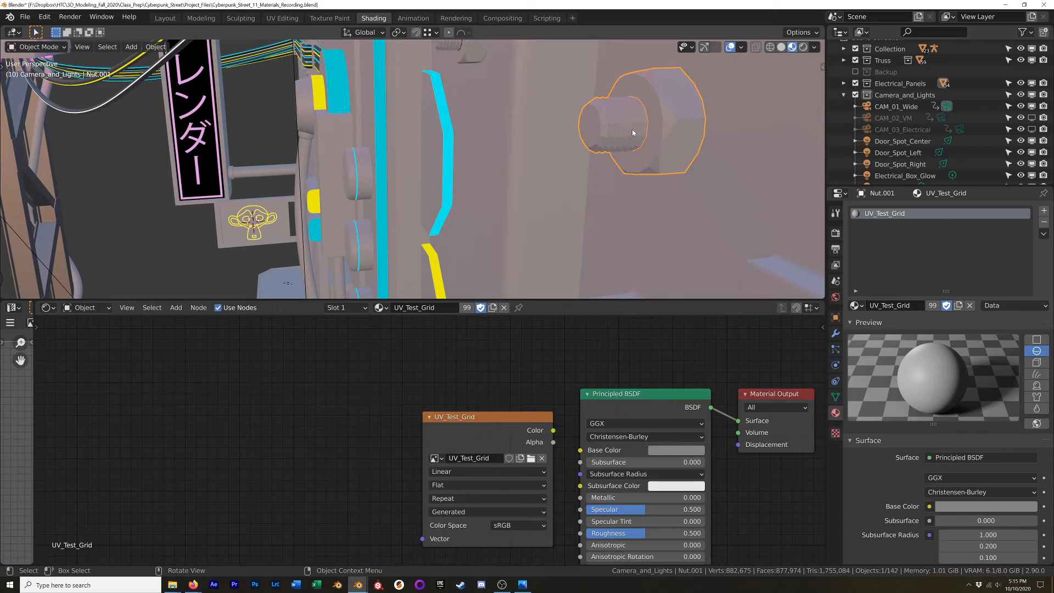
{"action": "middle_click_drag", "start_coordinate": [622, 142], "coordinate": [597, 160]}
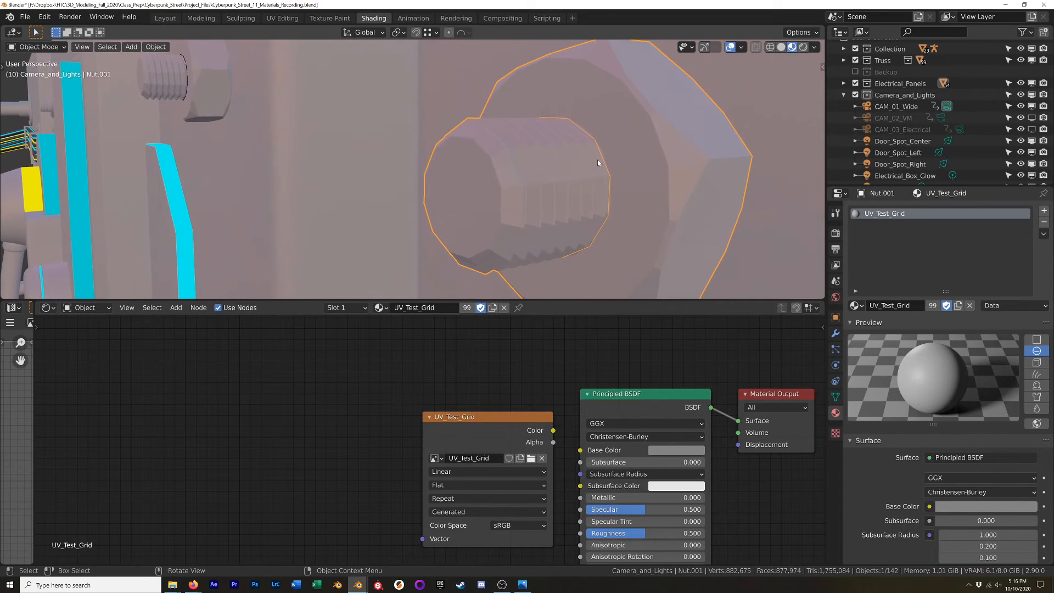
{"action": "scroll", "coordinate": [596, 160], "scroll_direction": "down", "scroll_amount": 2}
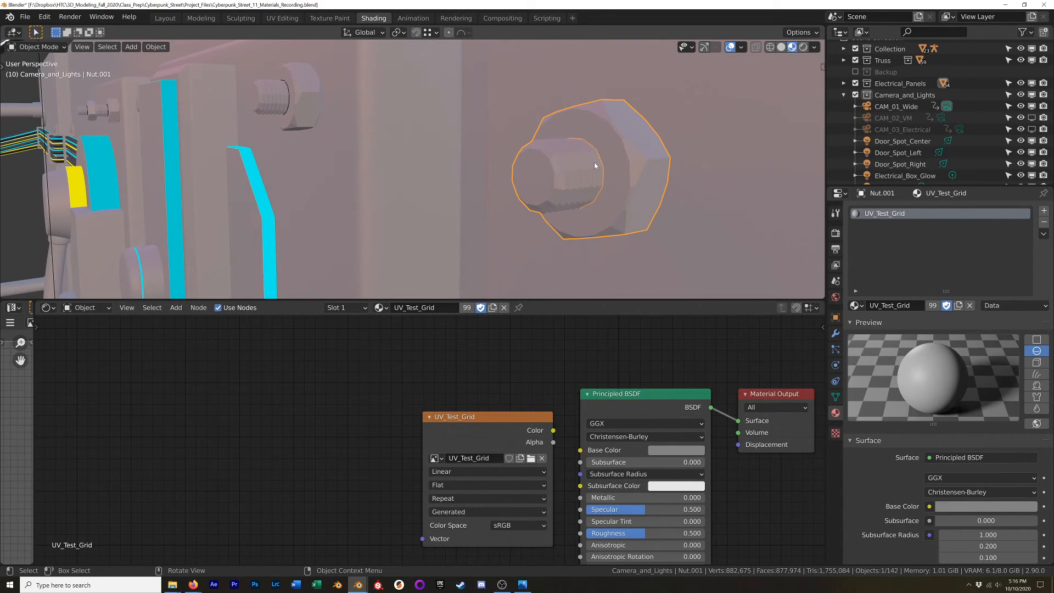
{"action": "scroll", "coordinate": [593, 163], "scroll_direction": "up", "scroll_amount": 2}
{"action": "scroll", "coordinate": [576, 163], "scroll_direction": "down", "scroll_amount": 6}
{"action": "middle_click_drag", "start_coordinate": [548, 212], "coordinate": [600, 124], "text": "shift"}
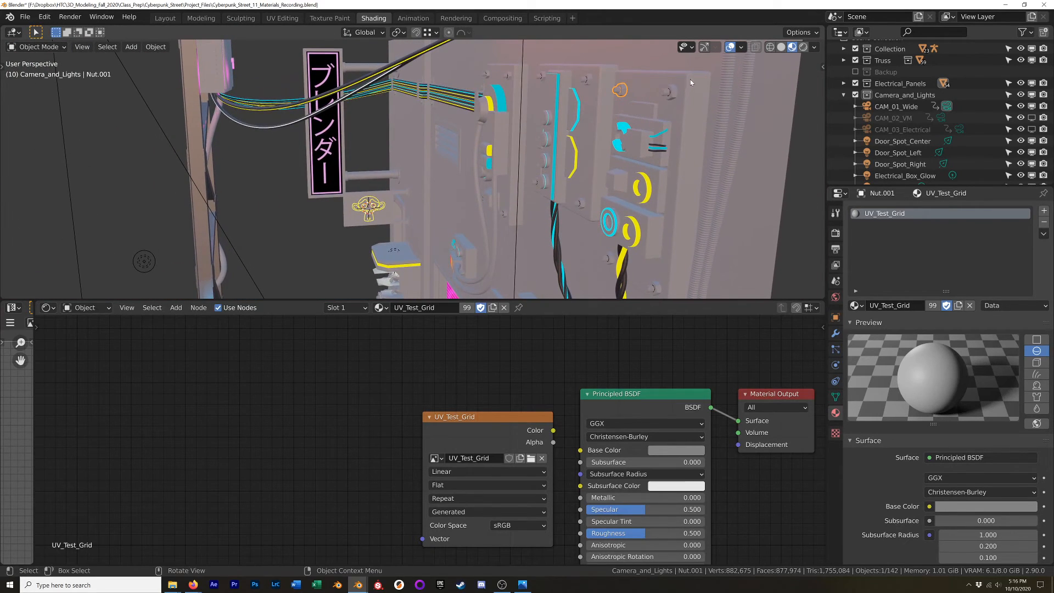
Step: Select the main wall behind the electrical panels and view it with its surrounding signs and cables
{"action": "left_click", "coordinate": [668, 90]}
{"action": "left_click", "coordinate": [337, 185]}
{"action": "left_click", "coordinate": [459, 213]}
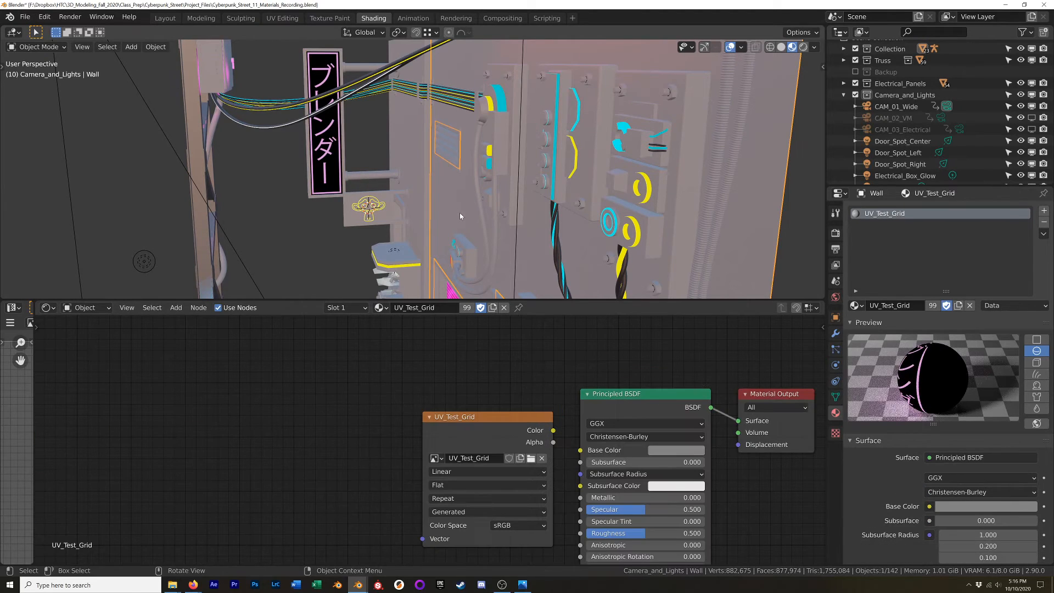
{"action": "middle_click_drag", "start_coordinate": [483, 173], "coordinate": [508, 144]}
{"action": "scroll", "coordinate": [542, 167], "scroll_direction": "down", "scroll_amount": 3}
Step: Switch to Firefox to recheck the castle_brick_02_red download sizes, and return to Blender to view the whole street scene
{"action": "key", "text": "alt+Tab"}
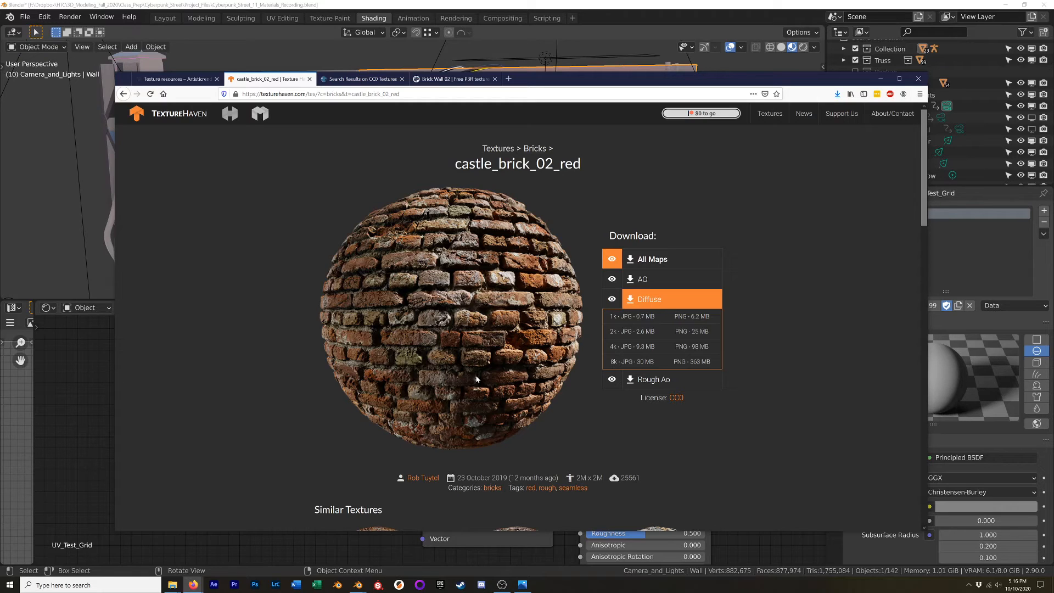
{"action": "left_click", "coordinate": [526, 5]}
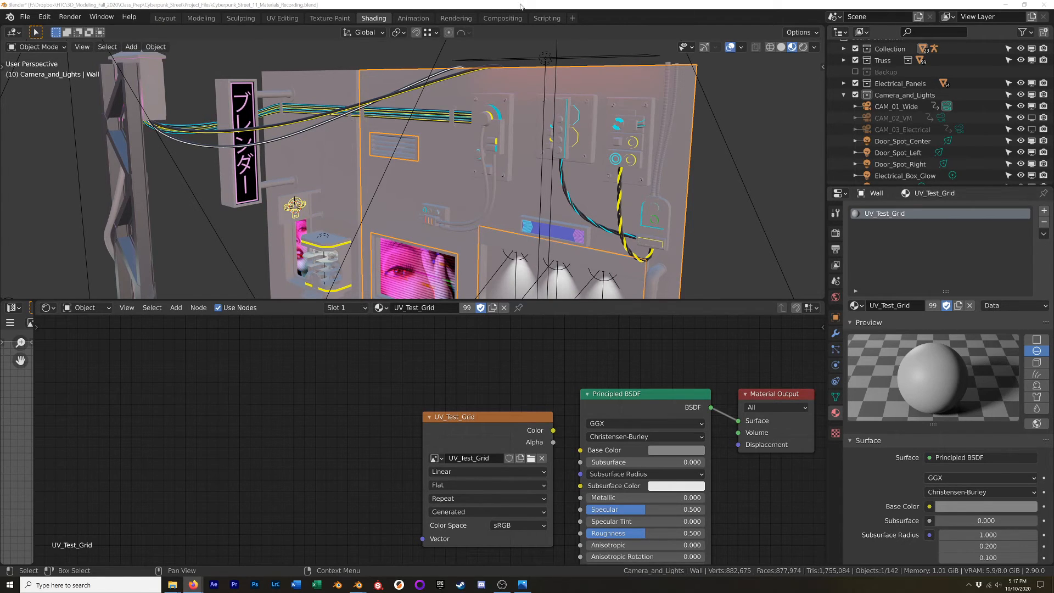
{"action": "scroll", "coordinate": [524, 235], "scroll_direction": "down", "scroll_amount": 5}
{"action": "middle_click_drag", "start_coordinate": [524, 235], "coordinate": [548, 186], "text": "shift"}
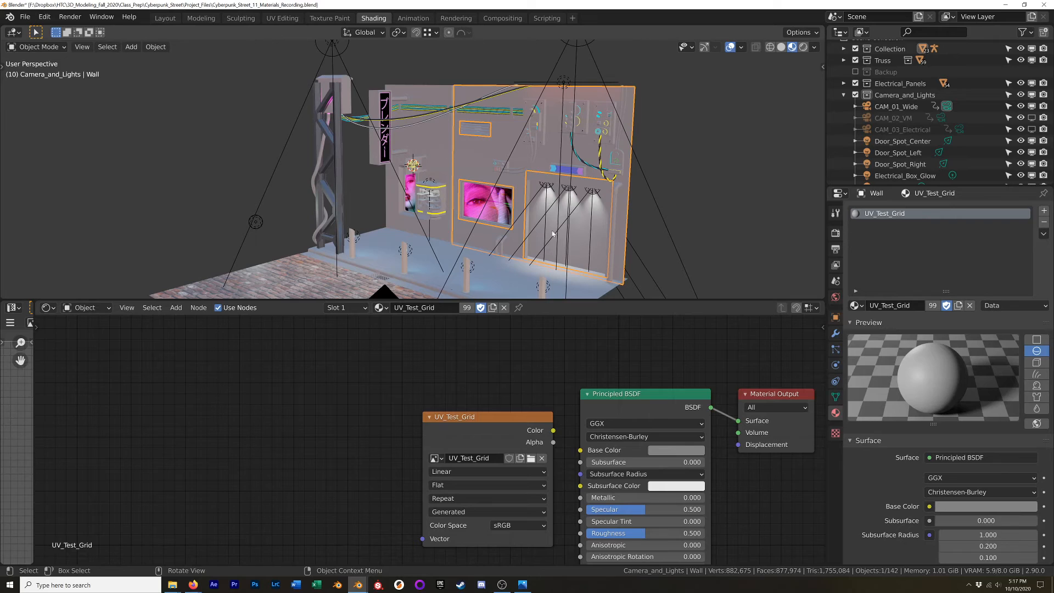
{"action": "scroll", "coordinate": [609, 148], "scroll_direction": "down", "scroll_amount": 2}
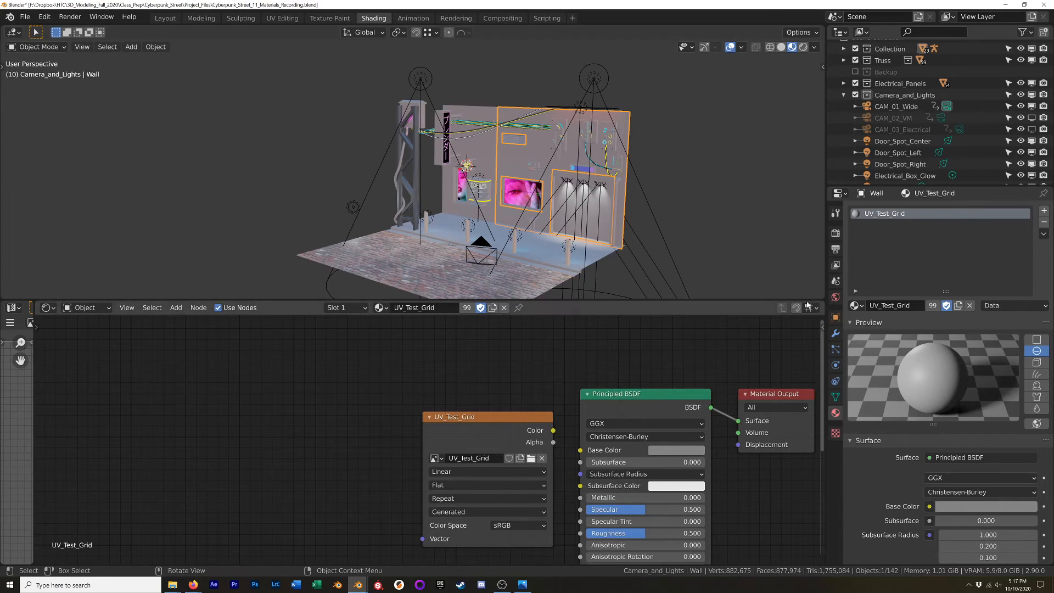
Step: Enlarge the Properties editor and review the Principled BSDF inputs of the wall's UV_Test_Grid material
{"action": "left_click_drag", "start_coordinate": [967, 184], "coordinate": [949, 87]}
{"action": "scroll", "coordinate": [880, 418], "scroll_direction": "down", "scroll_amount": 2}
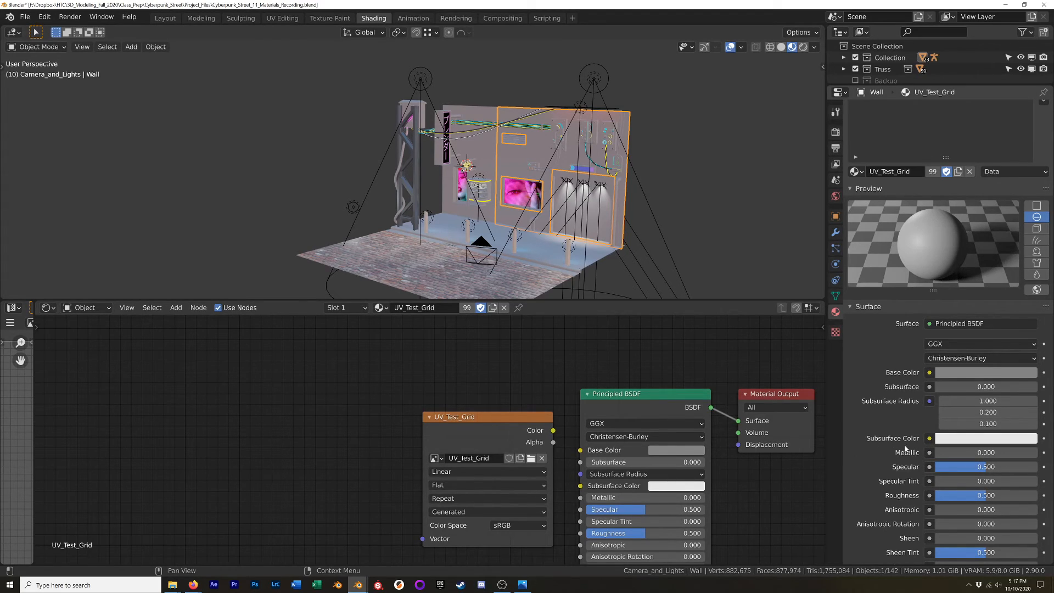
{"action": "scroll", "coordinate": [697, 341], "scroll_direction": "down", "scroll_amount": 3}
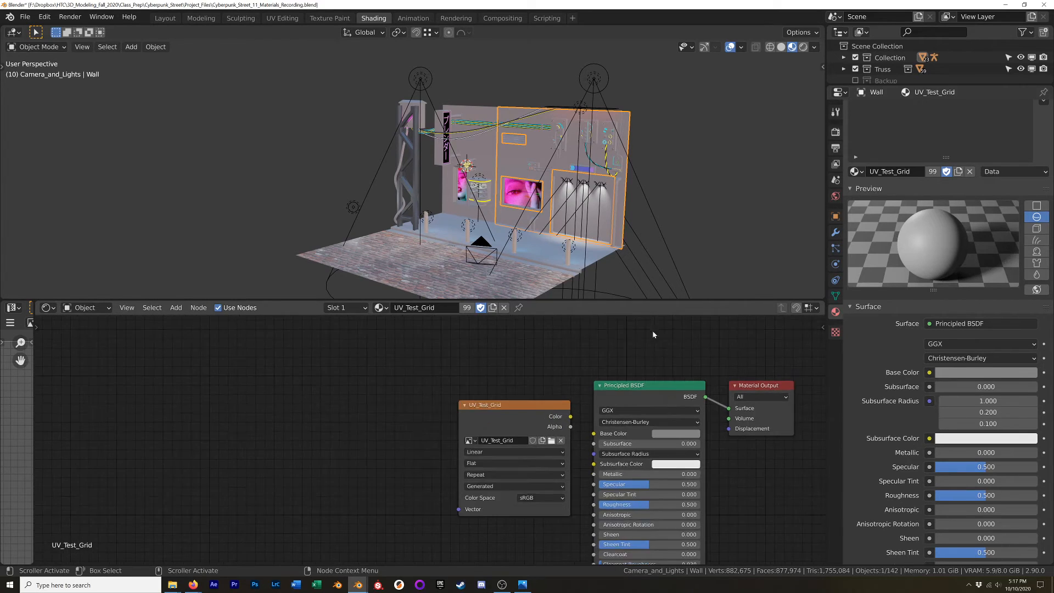
{"action": "middle_click_drag", "start_coordinate": [710, 377], "coordinate": [606, 355], "text": "shift"}
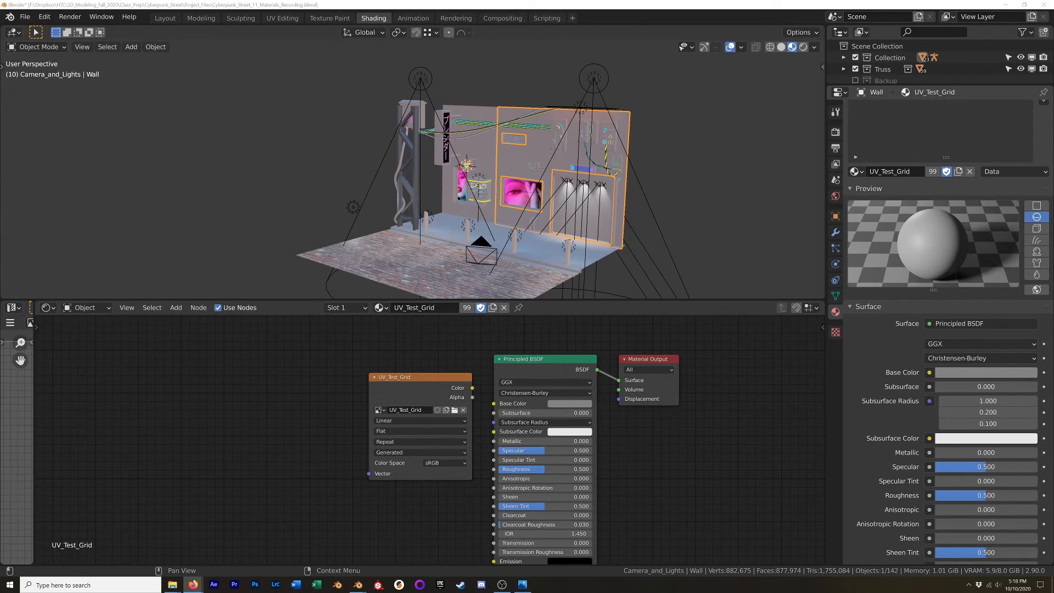
Step: Switch to Poliigon in Firefox, browse its textures, and view the map and resolution options of Ground Rocky Forest Needles 001
{"action": "mouse_move", "coordinate": [1053, 80]}
{"action": "left_mouse_down"}
{"action": "mouse_move", "coordinate": [797, 40]}
{"action": "mouse_move", "coordinate": [835, 37]}
{"action": "left_mouse_up"}
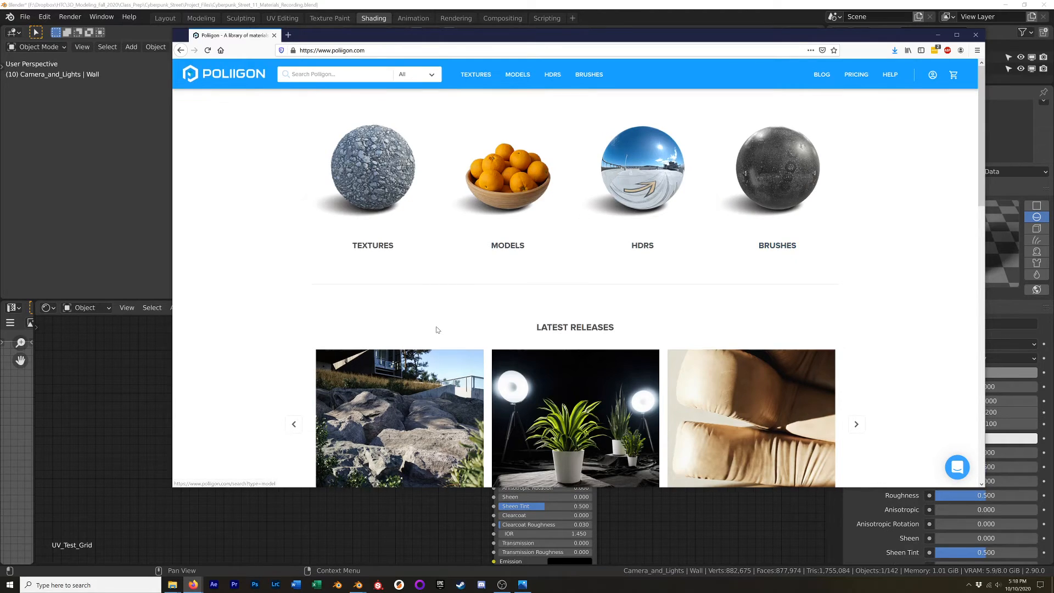
{"action": "scroll", "coordinate": [434, 329], "scroll_direction": "down", "scroll_amount": 2}
{"action": "left_click", "coordinate": [374, 146]}
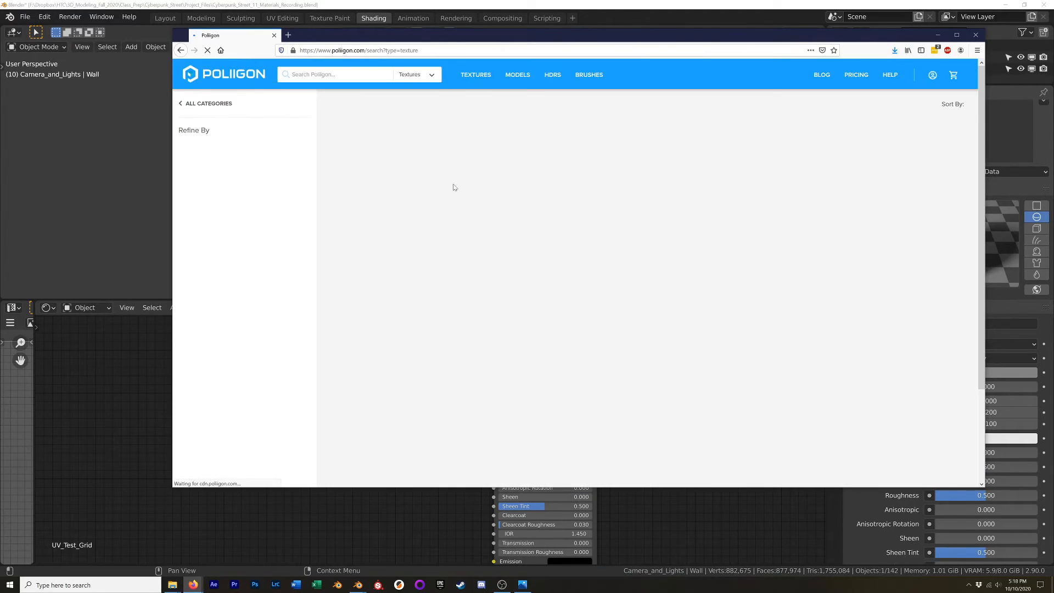
{"action": "left_click", "coordinate": [607, 168]}
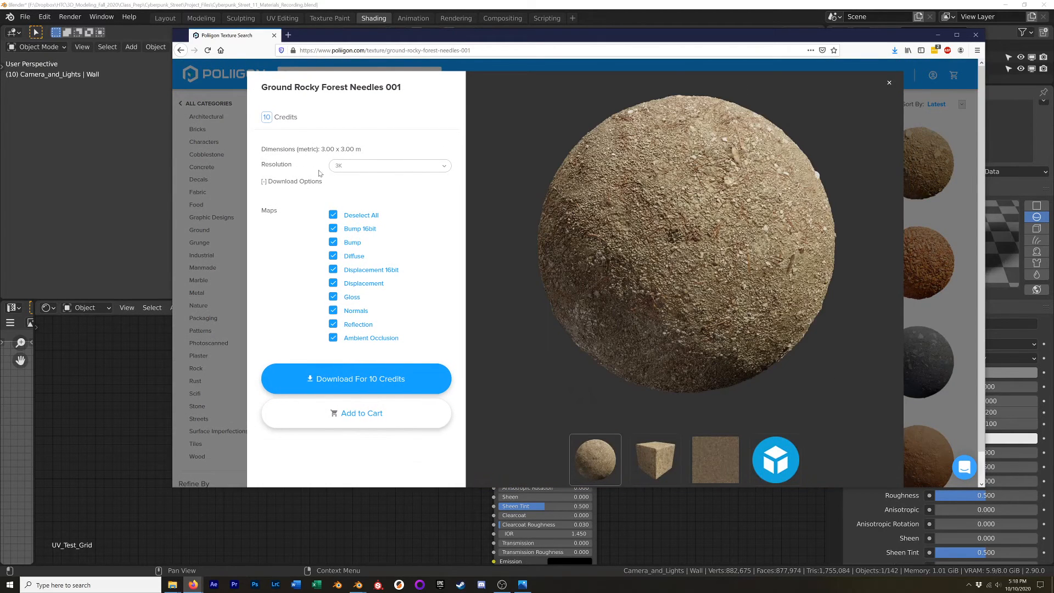
{"action": "left_click", "coordinate": [359, 166]}
{"action": "left_click", "coordinate": [383, 163]}
{"action": "left_click", "coordinate": [312, 389]}
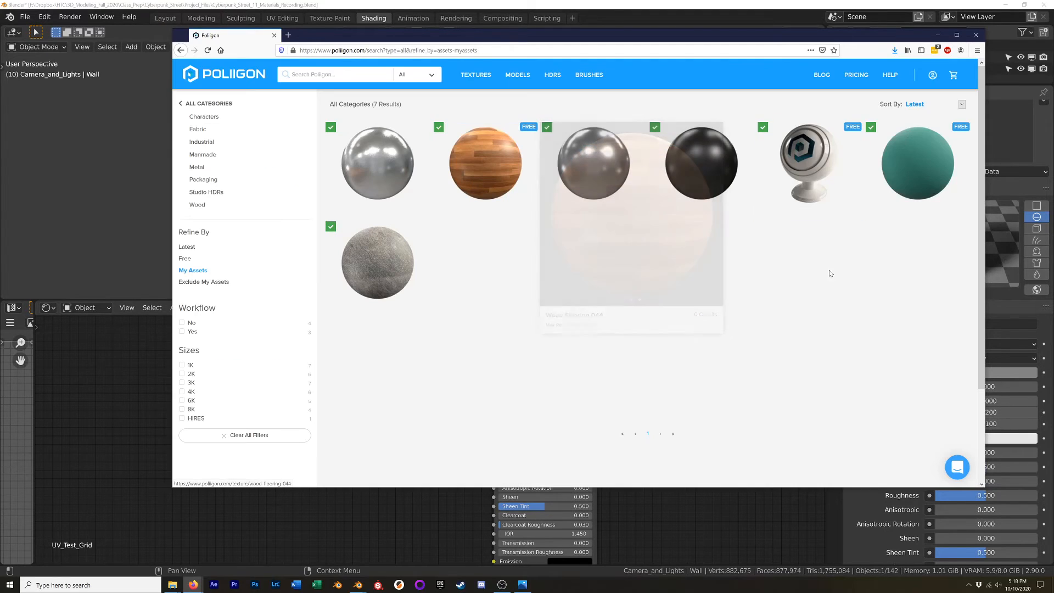
Step: Download the free Wood Flooring 044 texture at 3K with all maps and check its other resolution options
{"action": "left_click", "coordinate": [485, 156]}
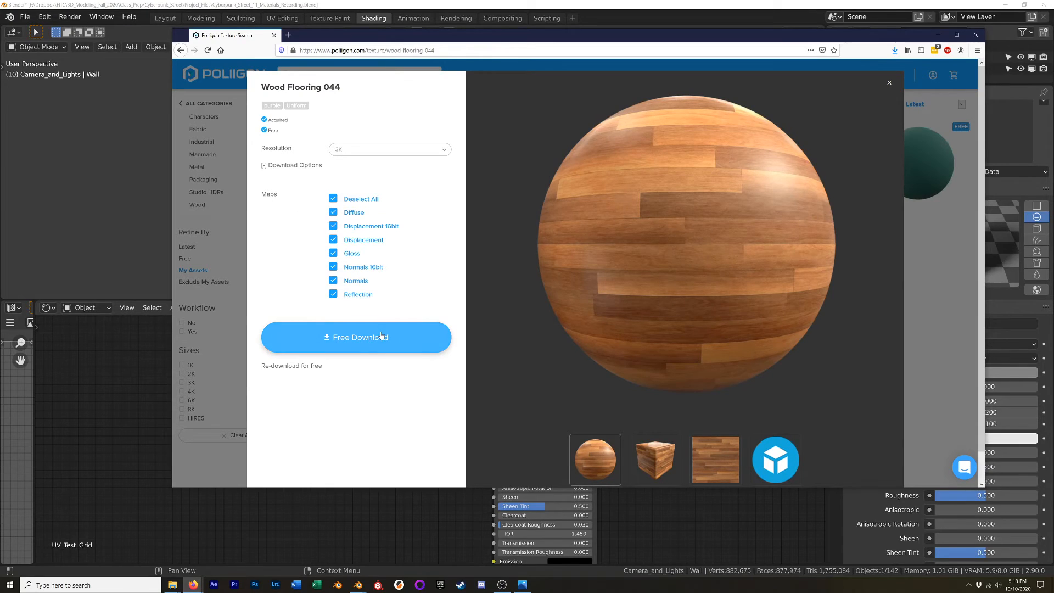
{"action": "left_click", "coordinate": [384, 330]}
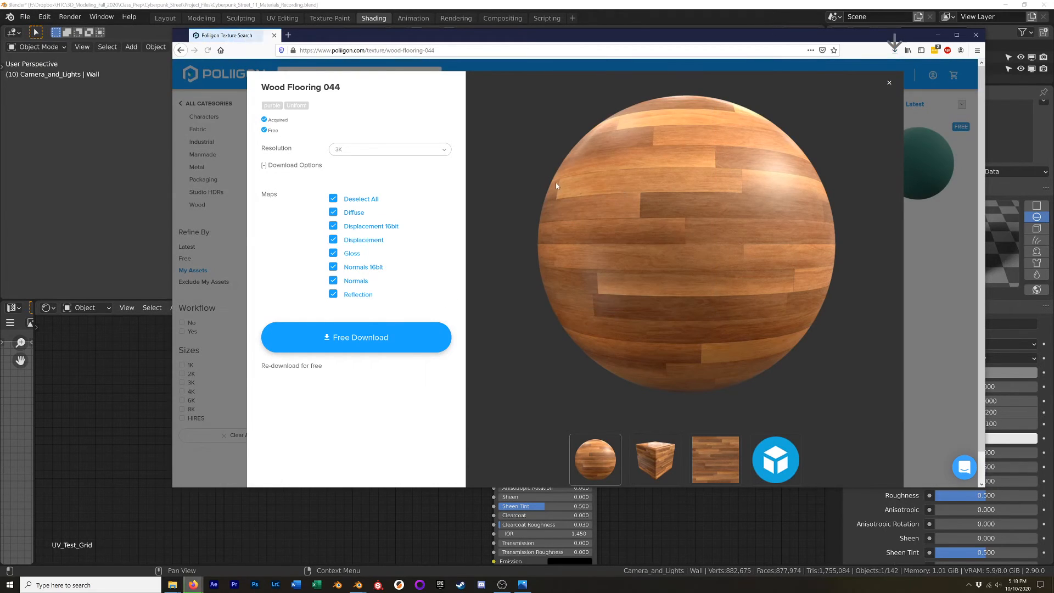
{"action": "left_click", "coordinate": [432, 149]}
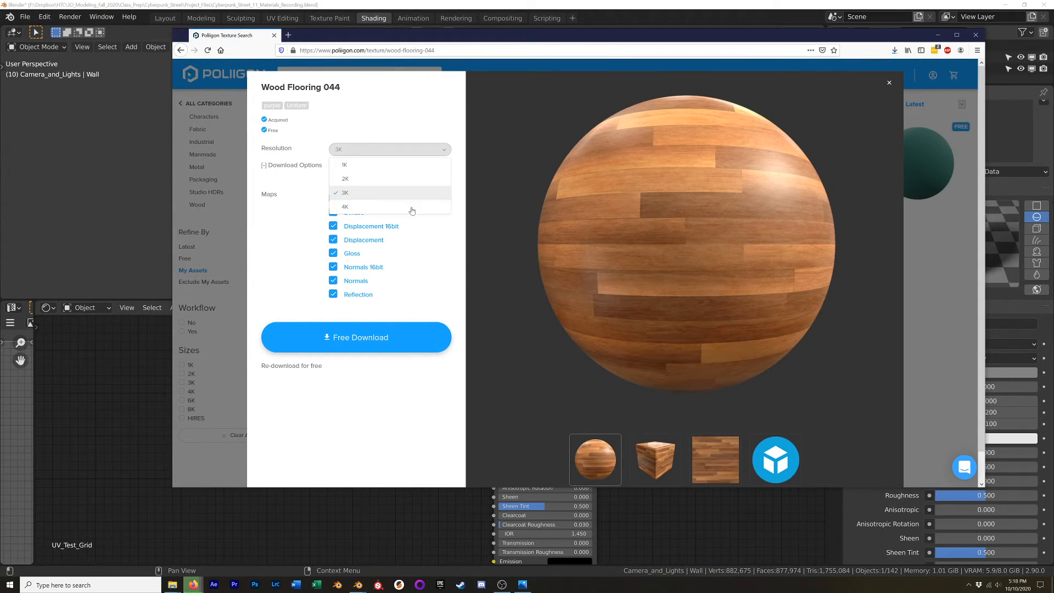
{"action": "left_click", "coordinate": [393, 400]}
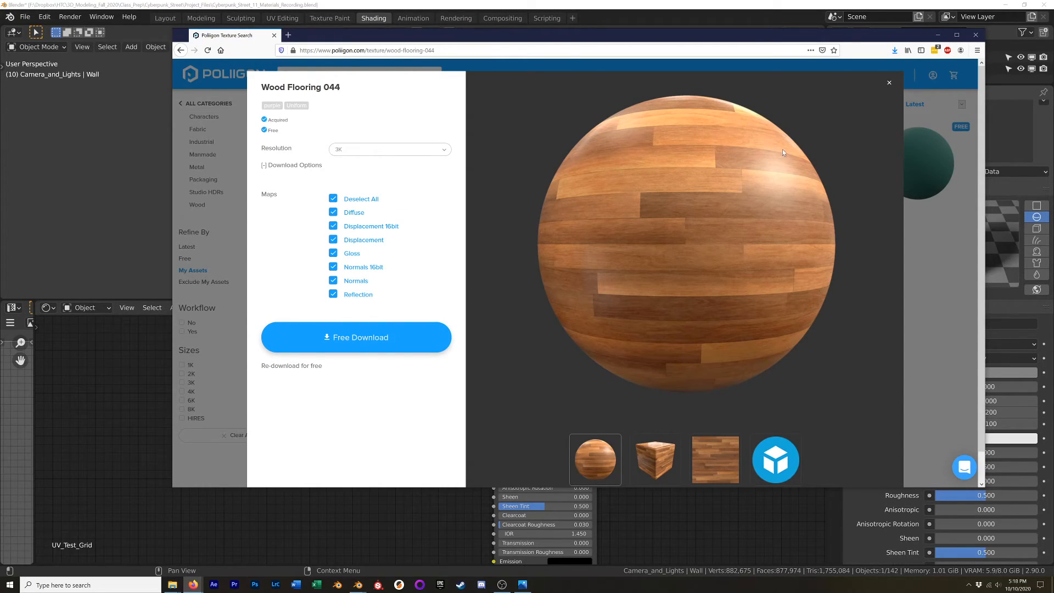
{"action": "left_click", "coordinate": [889, 84]}
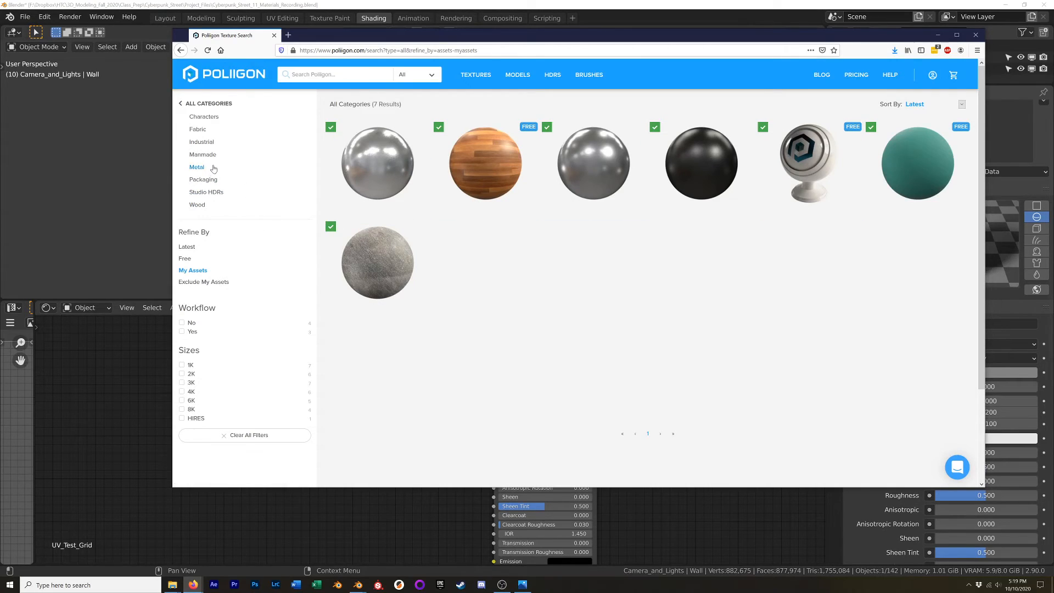
Step: Filter the Poliigon assets to free ones and look through the available materials and models
{"action": "left_click", "coordinate": [185, 259]}
{"action": "scroll", "coordinate": [705, 312], "scroll_direction": "down", "scroll_amount": 8}
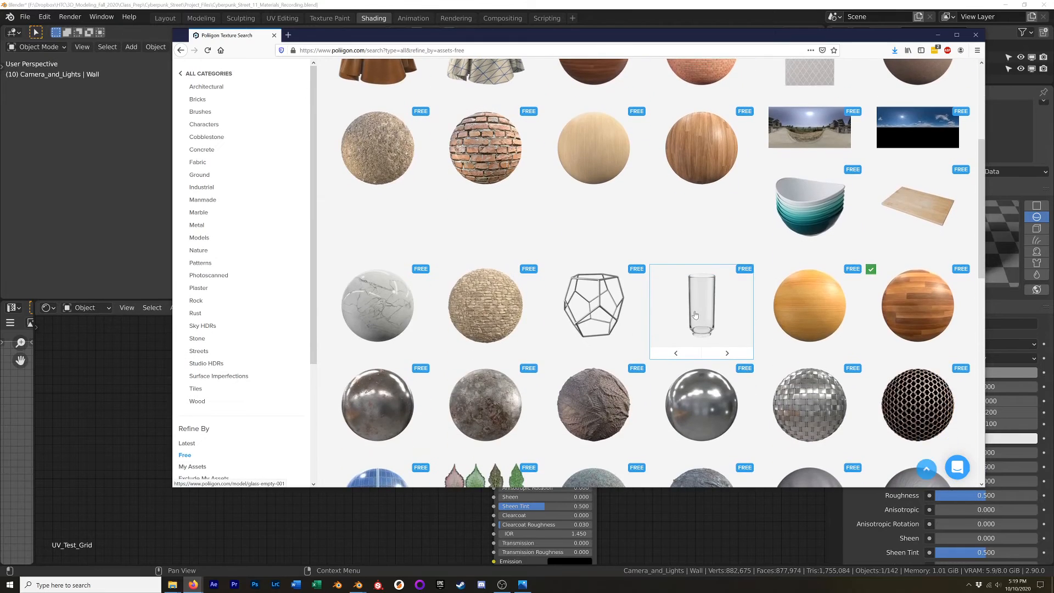
{"action": "scroll", "coordinate": [696, 313], "scroll_direction": "up", "scroll_amount": 6}
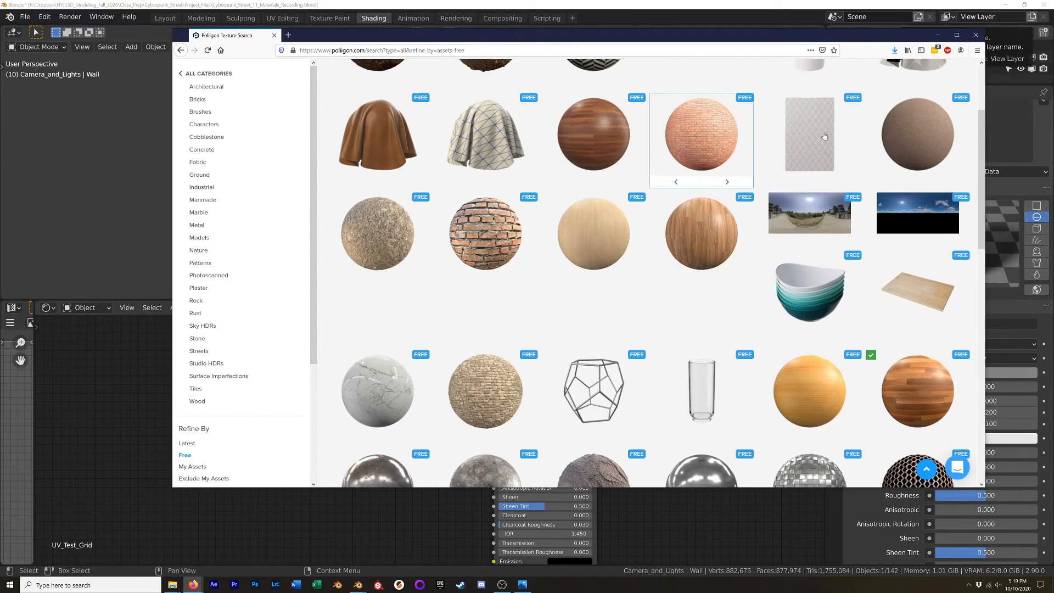
Step: Close the Poliigon window, switch to the Texture_Library folder in File Explorer, and view the Brushed_Iron_01 4K normal map
{"action": "mouse_move", "coordinate": [807, 165]}
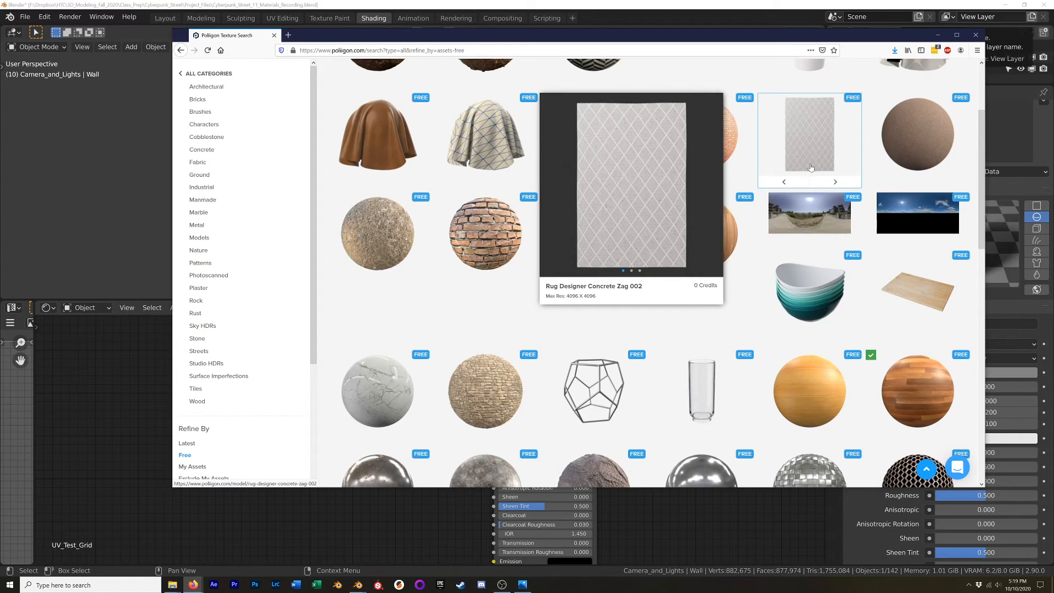
{"action": "left_click", "coordinate": [975, 36]}
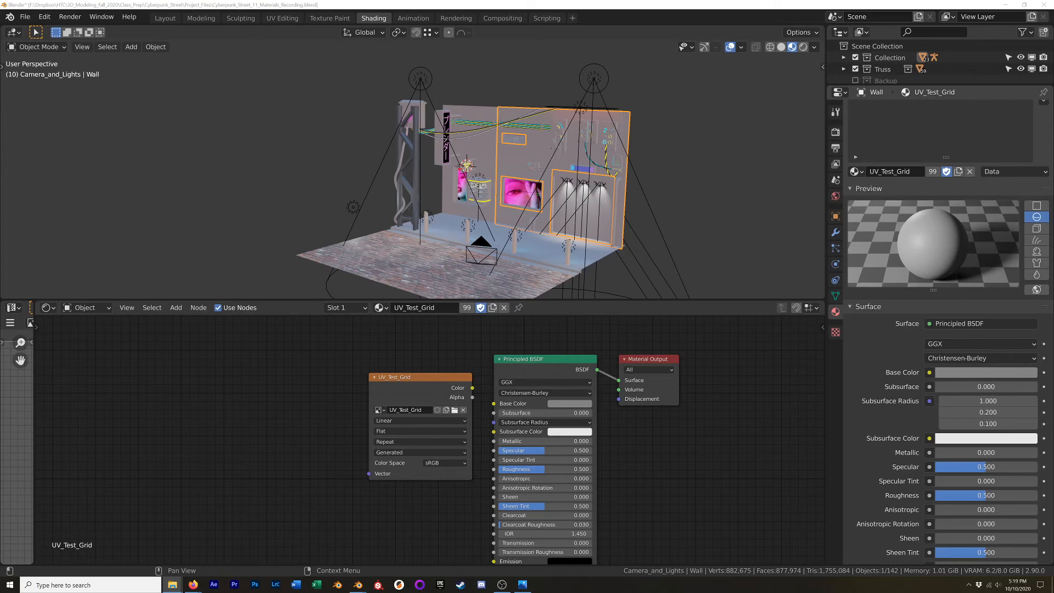
{"action": "left_click_drag", "start_coordinate": [1053, 59], "coordinate": [741, 60]}
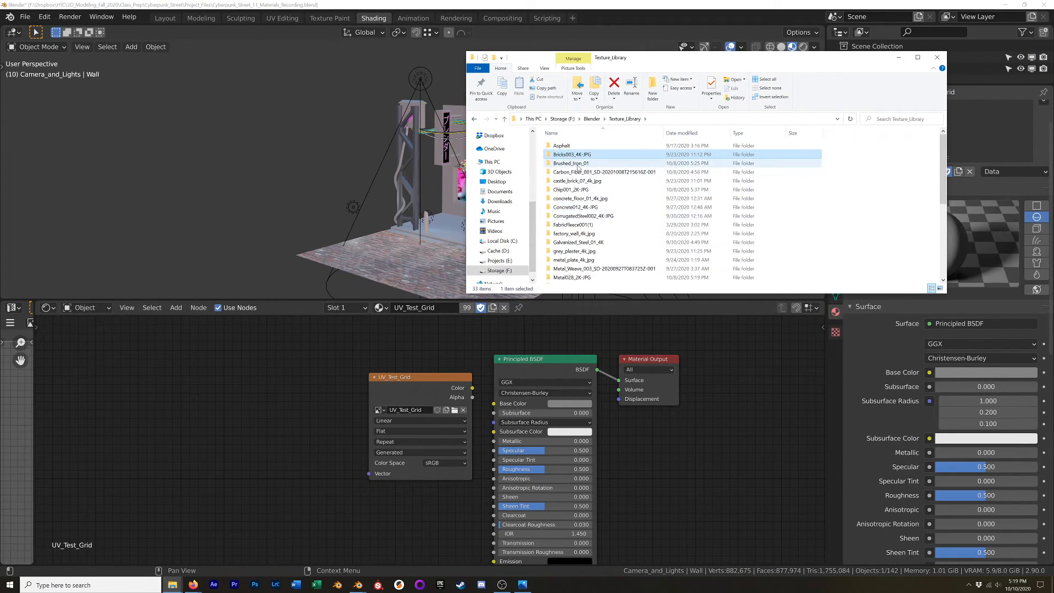
{"action": "double_click", "coordinate": [573, 163]}
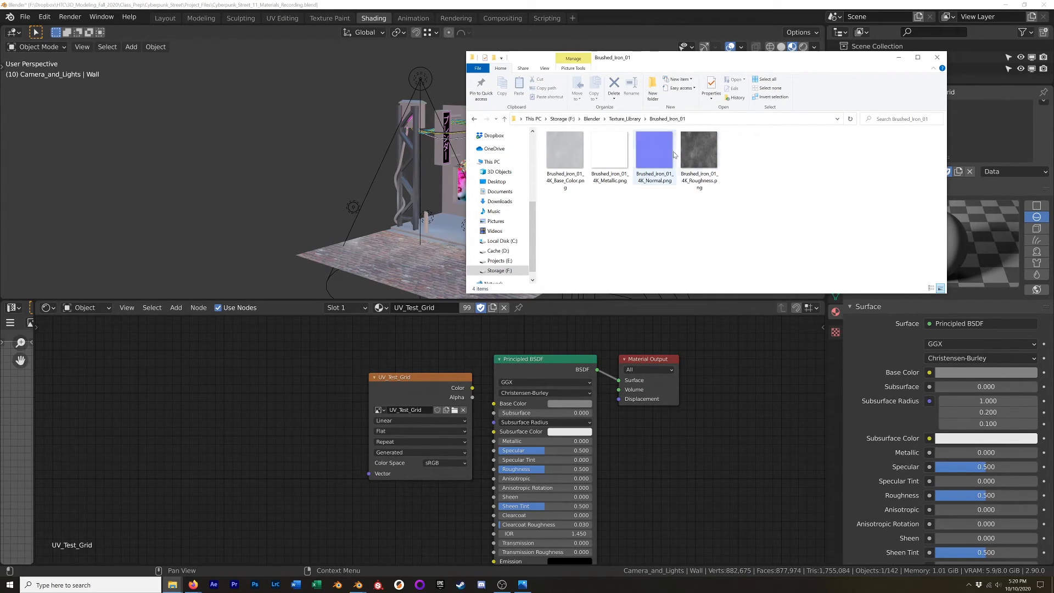
{"action": "double_click", "coordinate": [656, 151]}
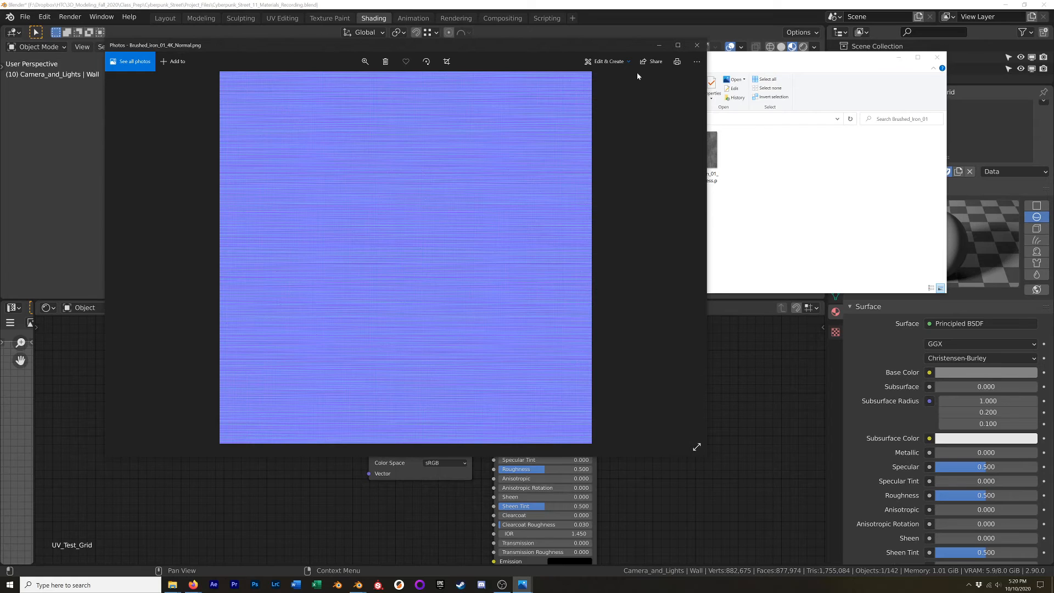
{"action": "left_click", "coordinate": [697, 45]}
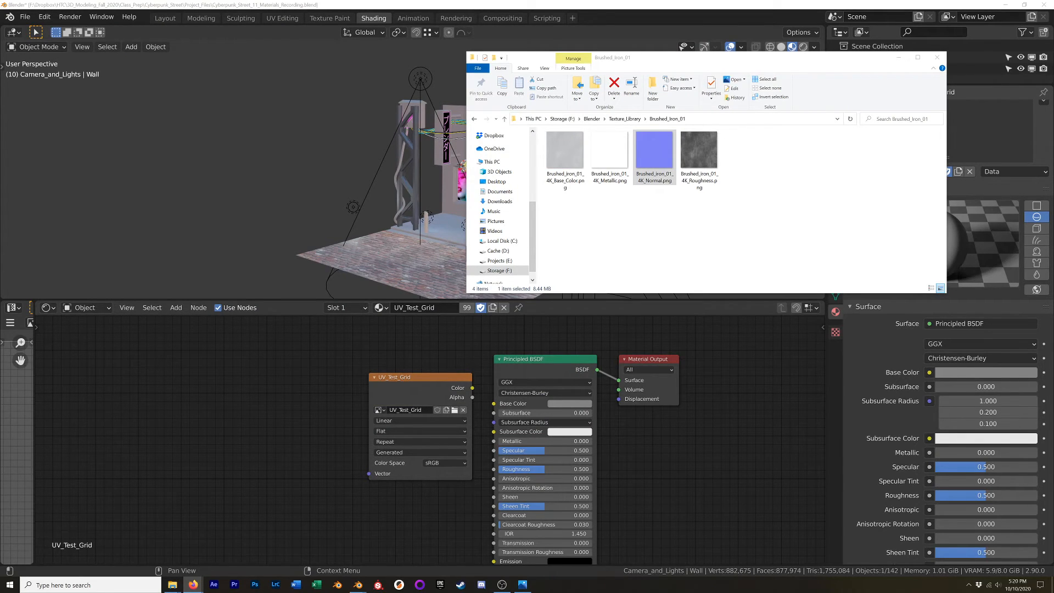
Step: Bring up the cgbookcase guide "How to Use PBR Textures in Blender" in Firefox and read its Normal section on DirectX and OpenGL maps
{"action": "left_click_drag", "start_coordinate": [1053, 86], "coordinate": [733, 62]}
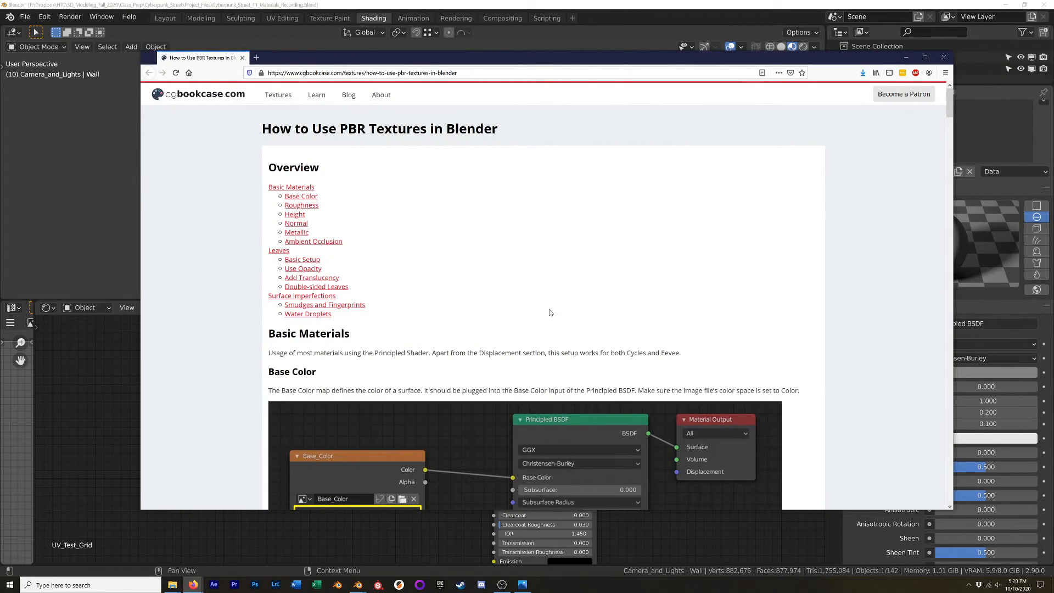
{"action": "scroll", "coordinate": [494, 228], "scroll_direction": "down", "scroll_amount": 15}
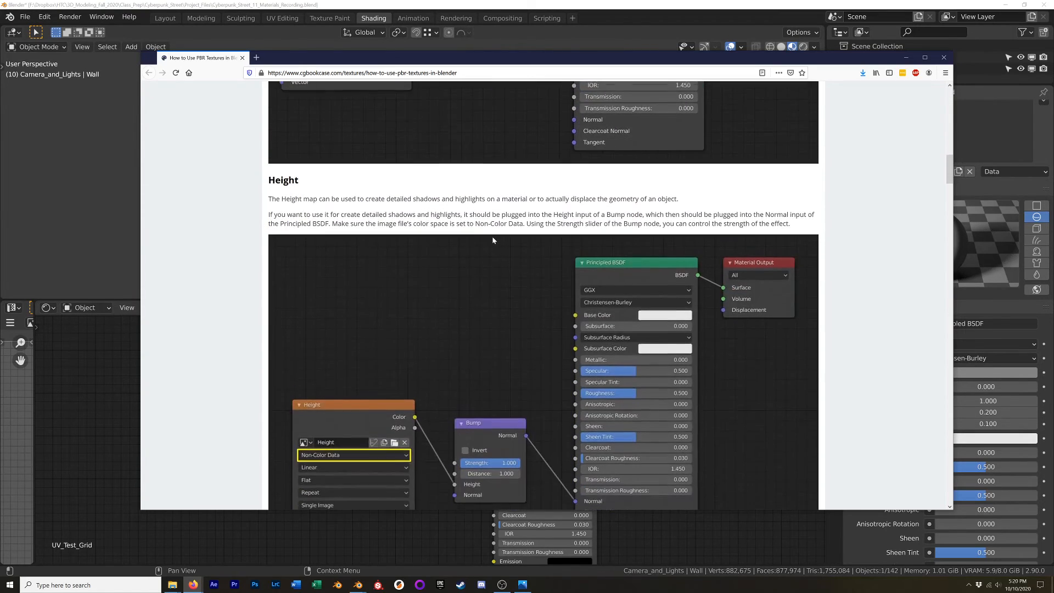
{"action": "scroll", "coordinate": [492, 235], "scroll_direction": "down", "scroll_amount": 10}
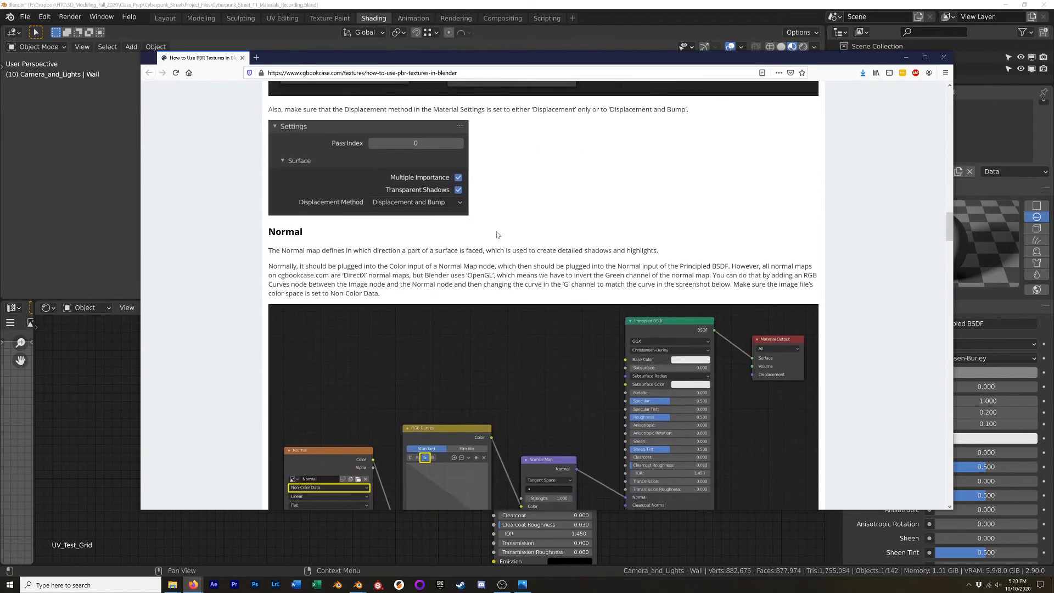
{"action": "scroll", "coordinate": [459, 235], "scroll_direction": "down", "scroll_amount": 3}
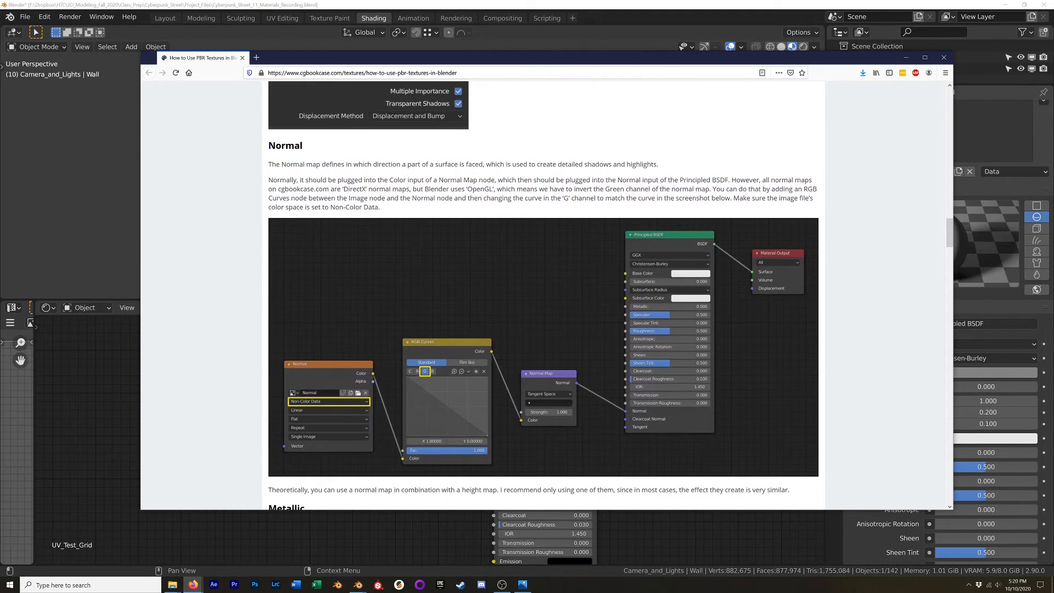
{"action": "left_click_drag", "start_coordinate": [342, 188], "coordinate": [366, 189]}
{"action": "left_click_drag", "start_coordinate": [464, 189], "coordinate": [496, 189]}
{"action": "left_click", "coordinate": [497, 190]}
{"action": "double_click", "coordinate": [355, 188]}
Step: Switch to the Brushed_Iron_01 folder, view its normal map image again, and return to the cgbookcase guide
{"action": "key", "text": "alt+Tab"}
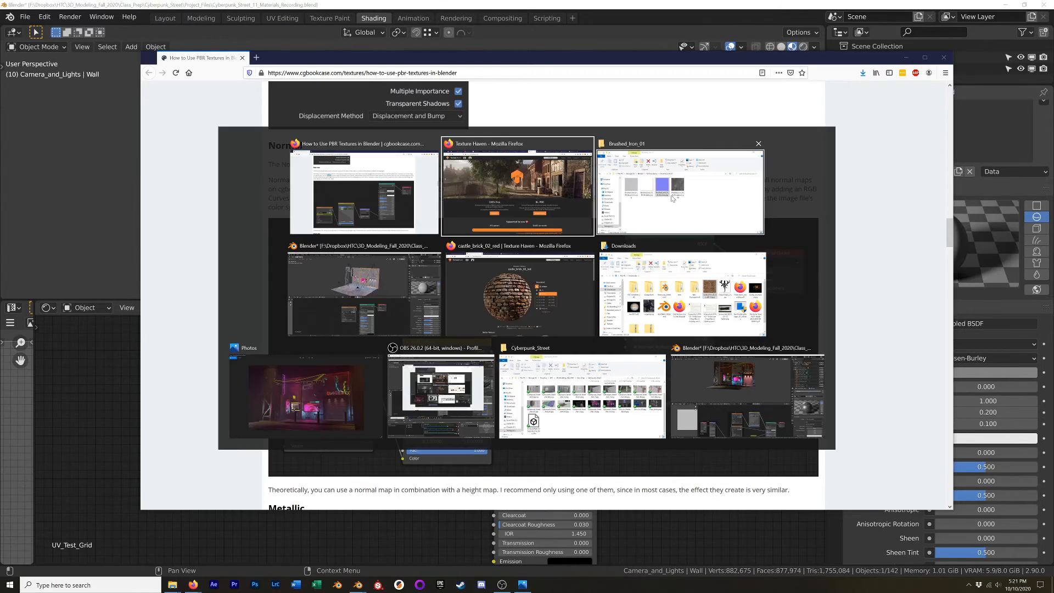
{"action": "double_click", "coordinate": [653, 159]}
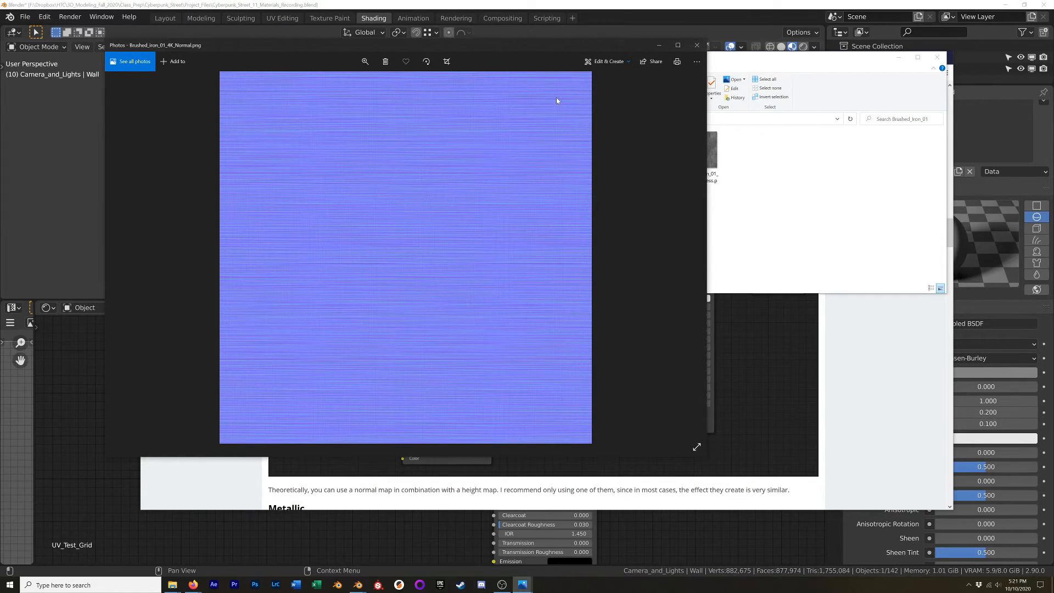
{"action": "left_click", "coordinate": [696, 45]}
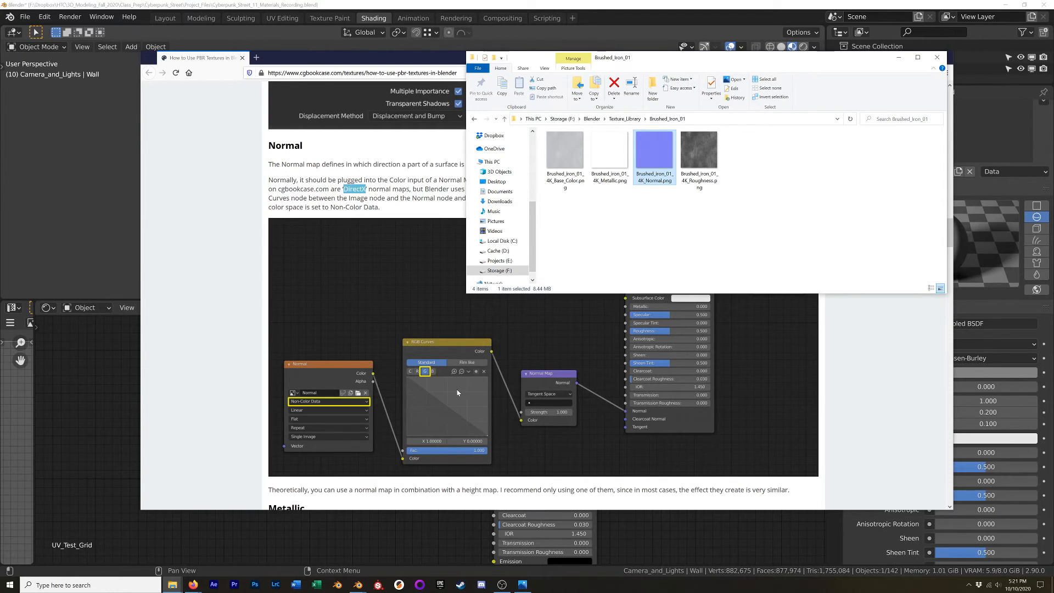
{"action": "left_click", "coordinate": [218, 222]}
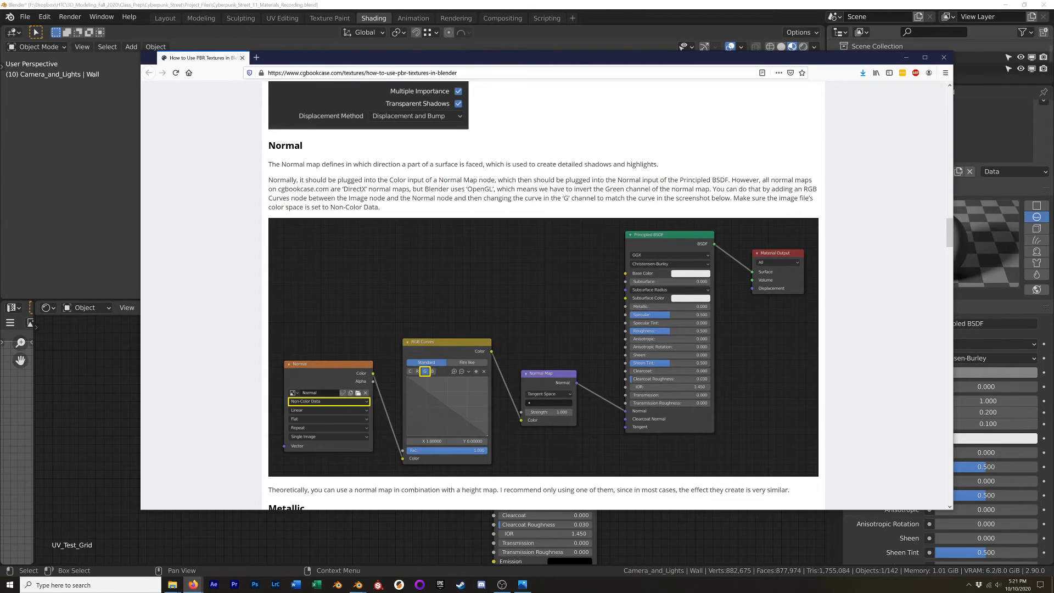
Step: Read the DirectX- vs. OpenGL-Style normal maps help page on CC0 Textures, and close both browser windows
{"action": "left_click_drag", "start_coordinate": [1053, 54], "coordinate": [699, 26]}
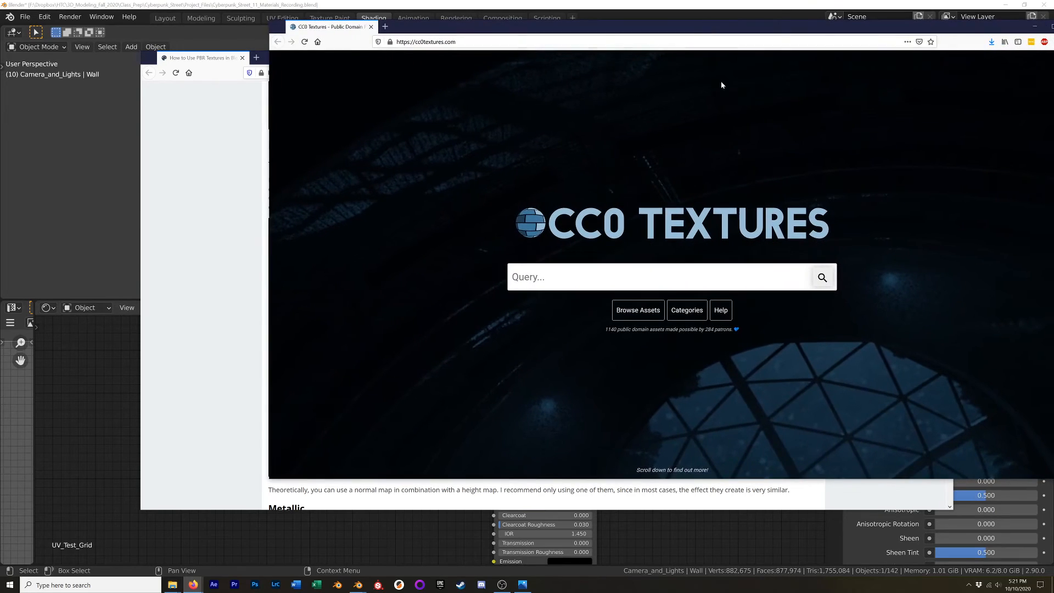
{"action": "left_click", "coordinate": [718, 314]}
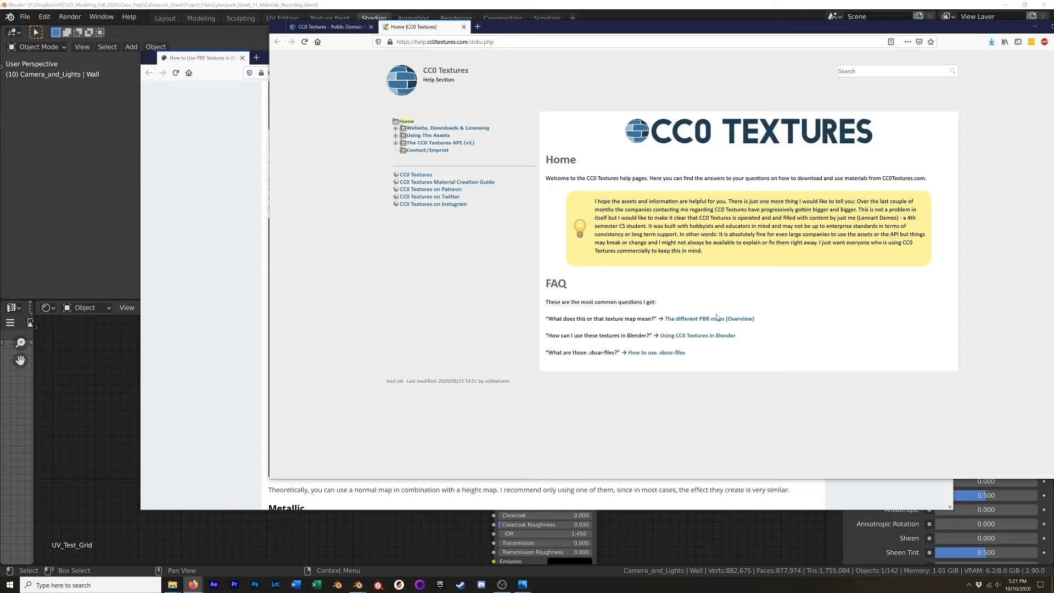
{"action": "left_click", "coordinate": [439, 136]}
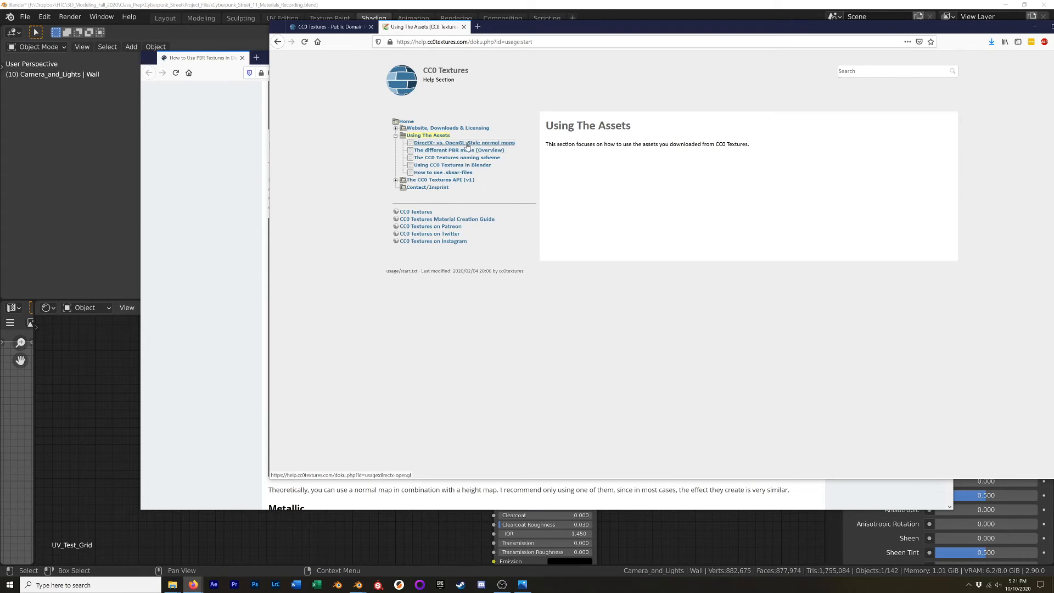
{"action": "left_click", "coordinate": [466, 145]}
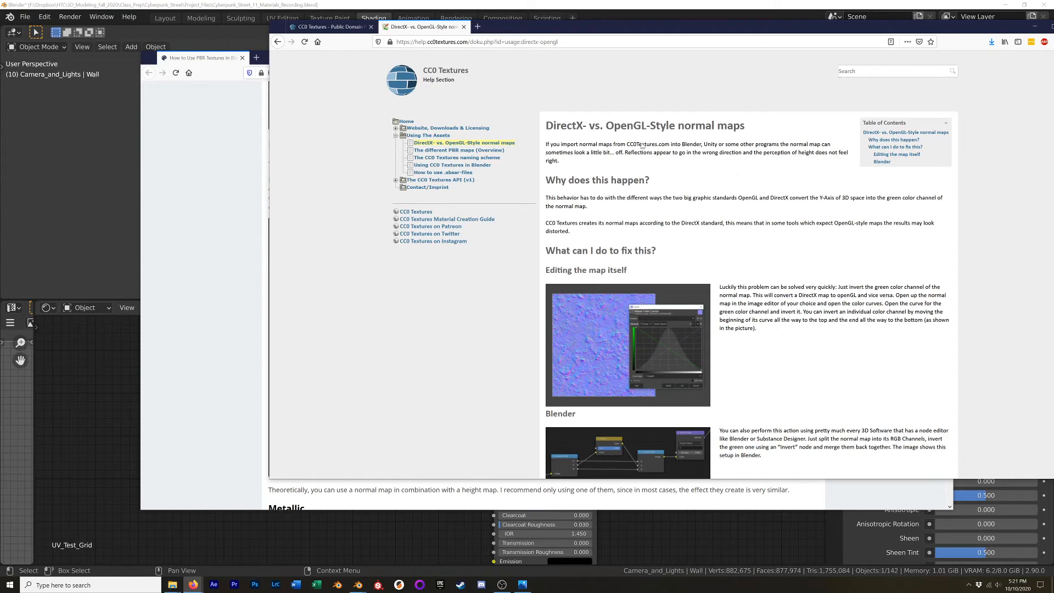
{"action": "scroll", "coordinate": [798, 308], "scroll_direction": "down", "scroll_amount": 1}
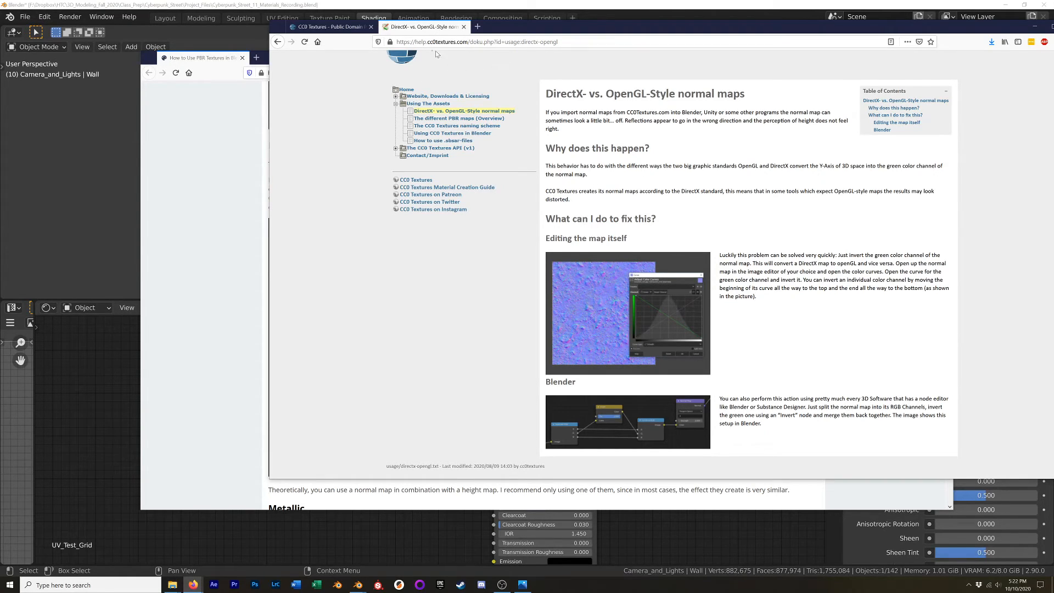
{"action": "left_click_drag", "start_coordinate": [551, 27], "coordinate": [499, 132]}
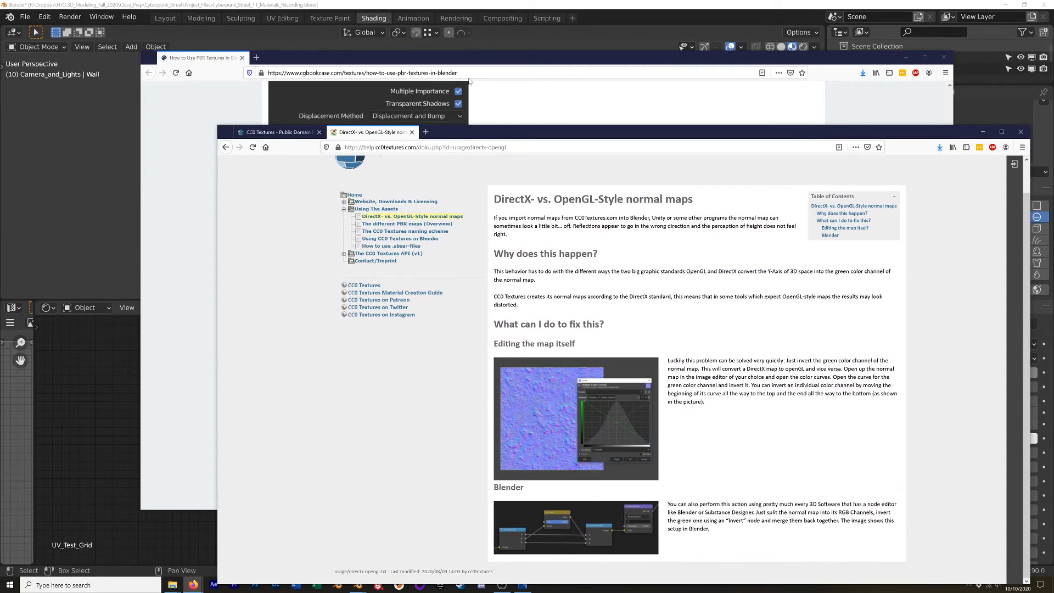
{"action": "left_click", "coordinate": [1020, 132]}
{"action": "left_click", "coordinate": [944, 57]}
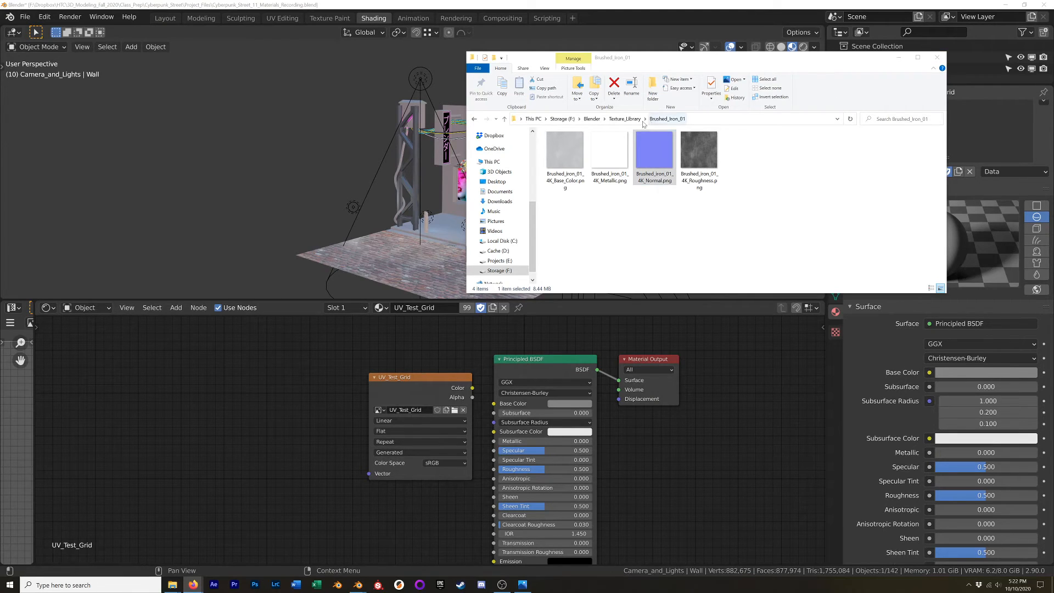
Step: Look through the material folders in Texture_Library and move the File Explorer window out of the way
{"action": "left_click", "coordinate": [625, 118]}
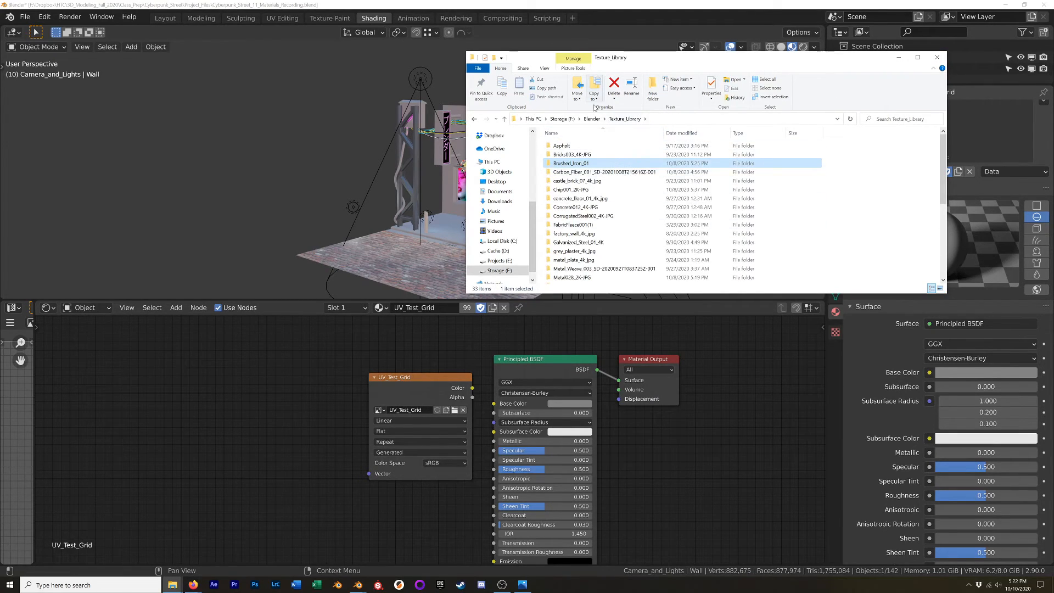
{"action": "scroll", "coordinate": [612, 166], "scroll_direction": "down", "scroll_amount": 4}
{"action": "scroll", "coordinate": [612, 166], "scroll_direction": "down", "scroll_amount": 2}
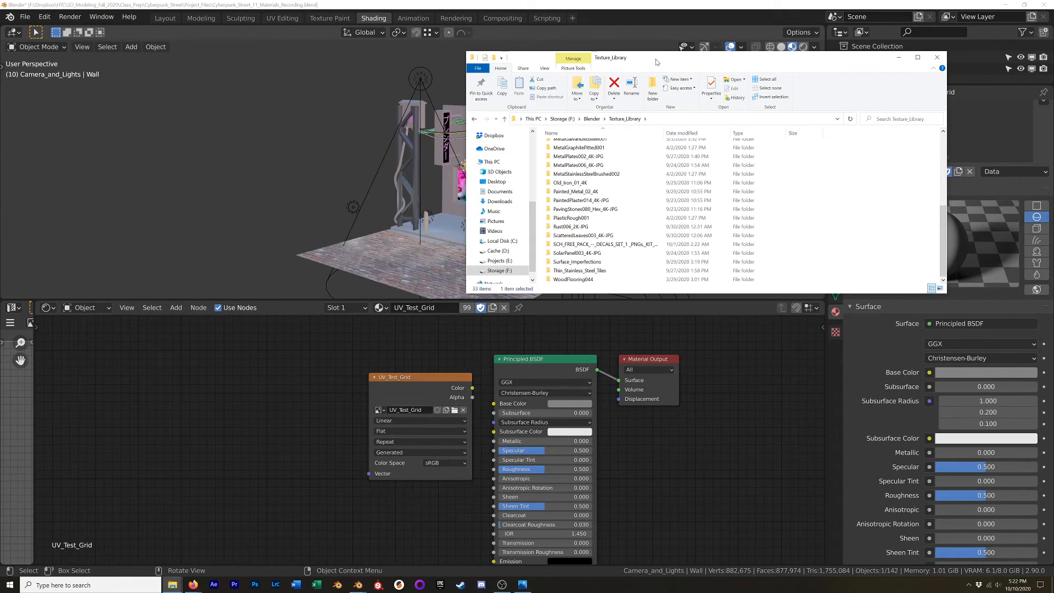
{"action": "left_click_drag", "start_coordinate": [657, 62], "coordinate": [1053, 85]}
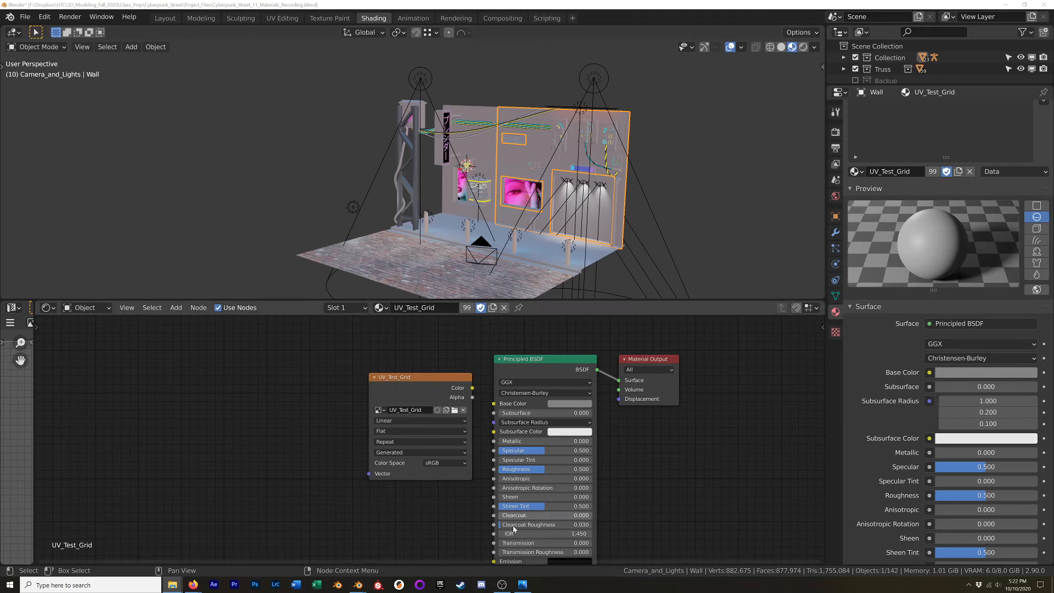
Step: Back in Blender, select the street plane and bring its brick surface and all Demo material nodes into view
{"action": "left_click", "coordinate": [266, 388]}
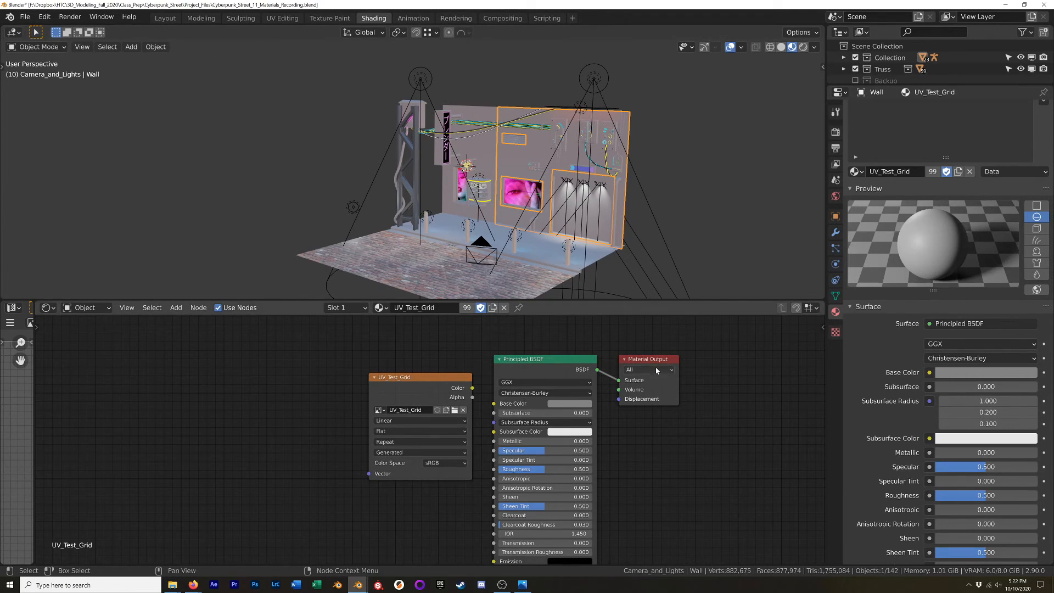
{"action": "left_click", "coordinate": [500, 245]}
{"action": "scroll", "coordinate": [502, 233], "scroll_direction": "up", "scroll_amount": 2}
{"action": "middle_click_drag", "start_coordinate": [576, 254], "coordinate": [606, 155], "text": "shift"}
{"action": "middle_click_drag", "start_coordinate": [532, 171], "coordinate": [546, 205]}
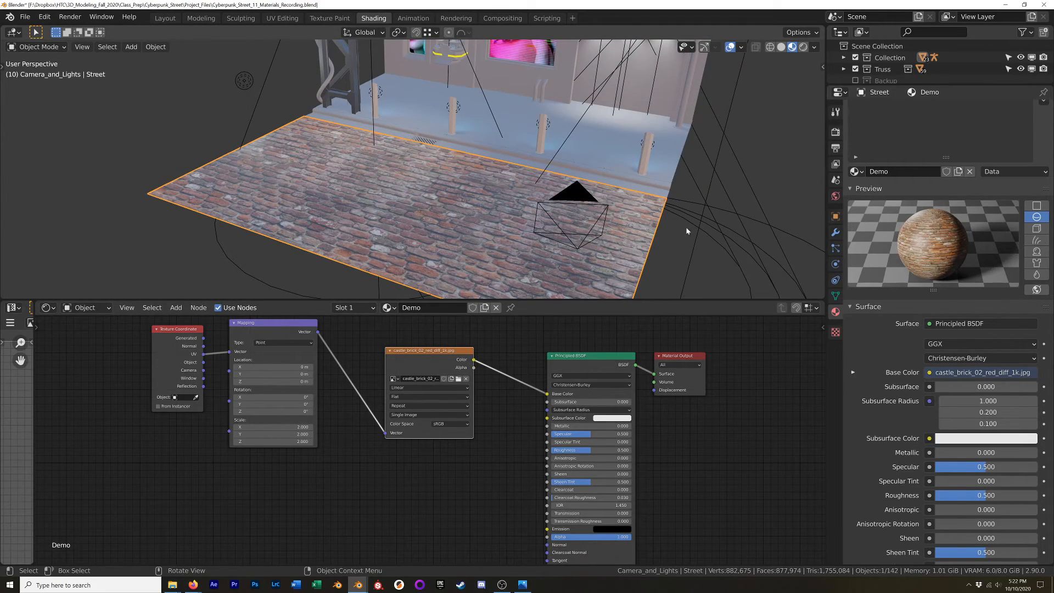
{"action": "scroll", "coordinate": [681, 419], "scroll_direction": "down", "scroll_amount": 2}
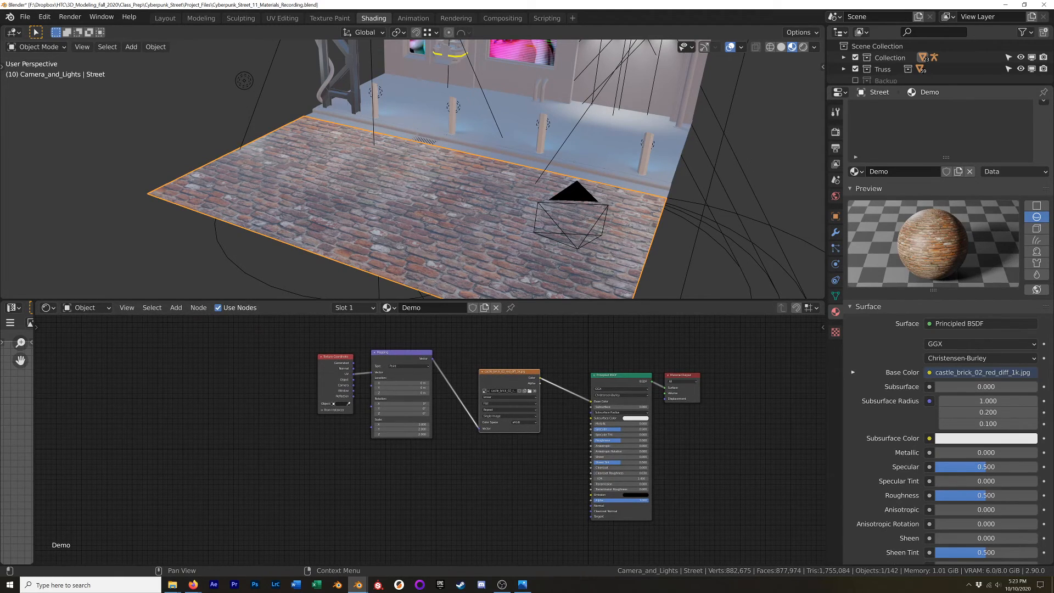
Step: Switch to the CC0 Textures site in Firefox, browse the asset categories, and open the Road 003 texture from the Road category
{"action": "key", "text": "alt+Tab"}
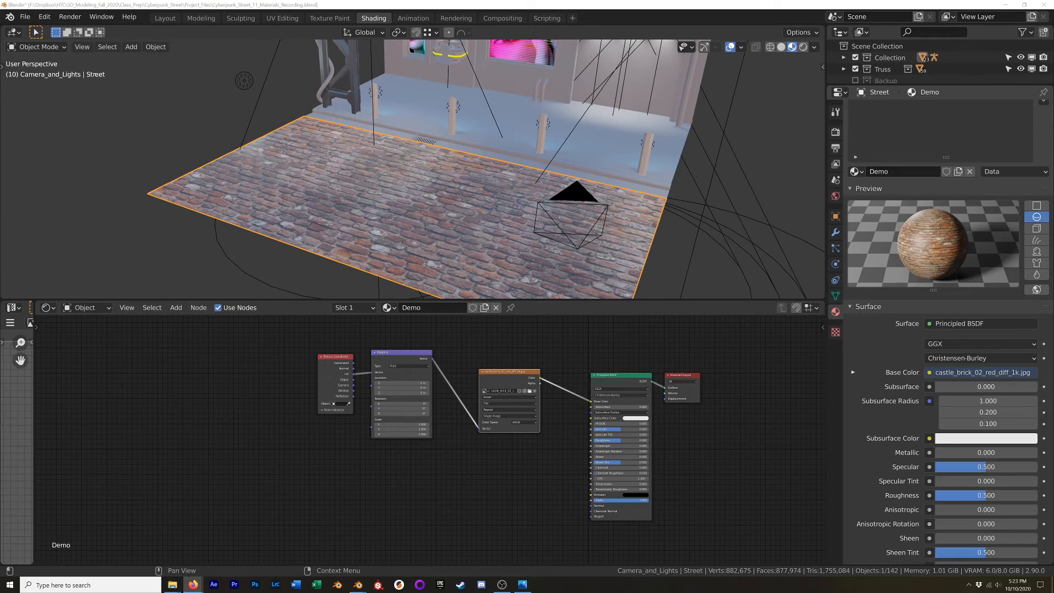
{"action": "key", "text": "alt+Tab"}
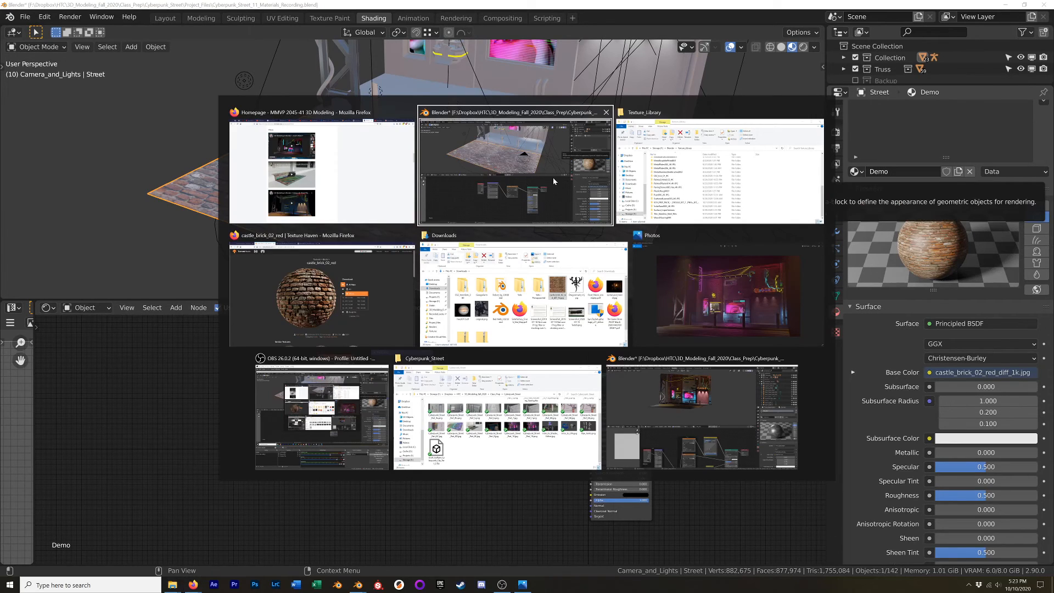
{"action": "left_click", "coordinate": [322, 306]}
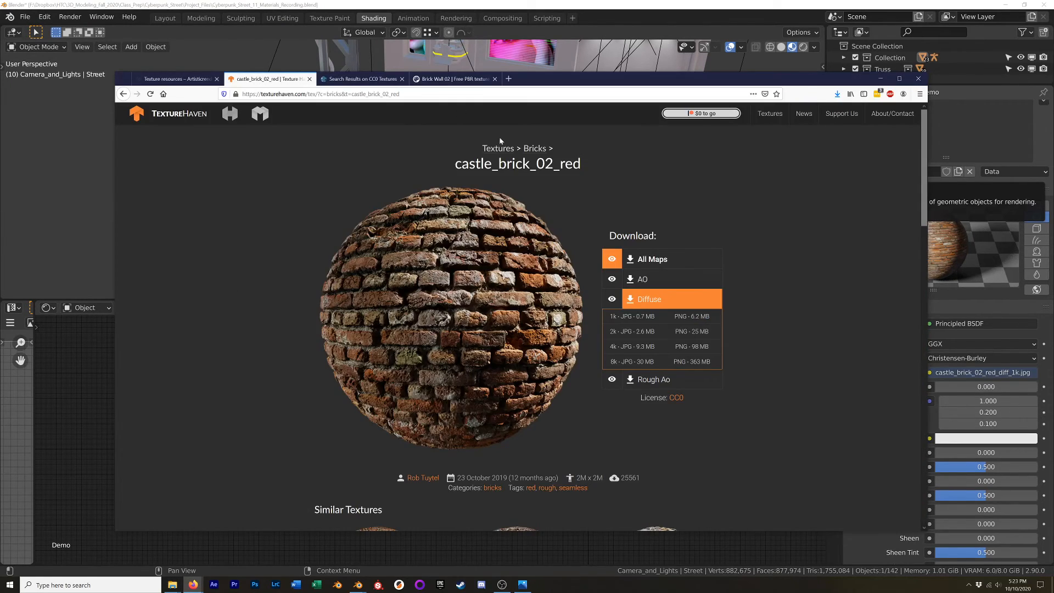
{"action": "left_click", "coordinate": [371, 79]}
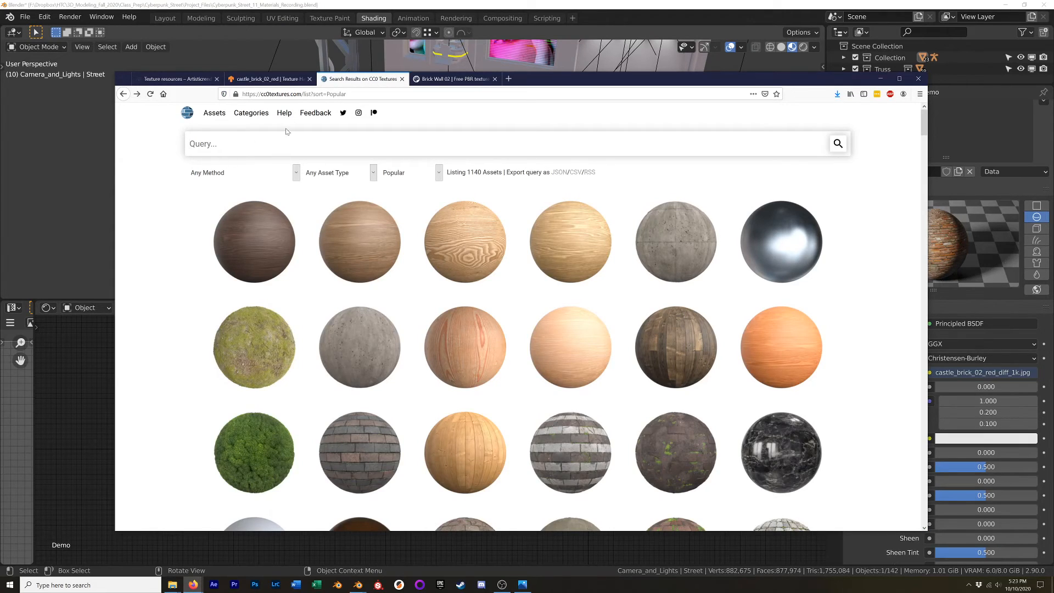
{"action": "left_click", "coordinate": [250, 112]}
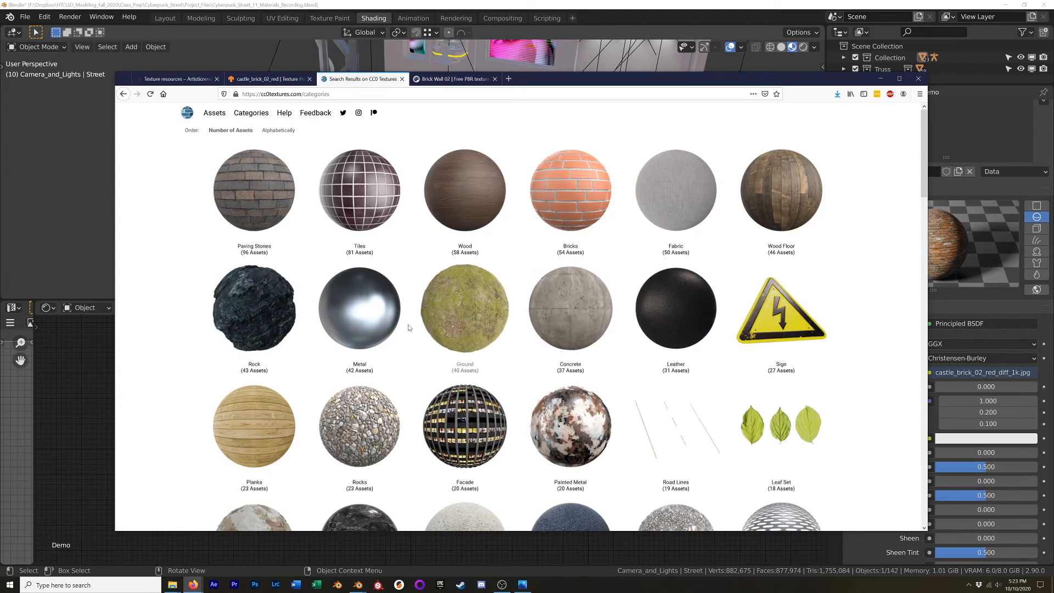
{"action": "scroll", "coordinate": [439, 316], "scroll_direction": "down", "scroll_amount": 4}
{"action": "scroll", "coordinate": [523, 333], "scroll_direction": "down", "scroll_amount": 2}
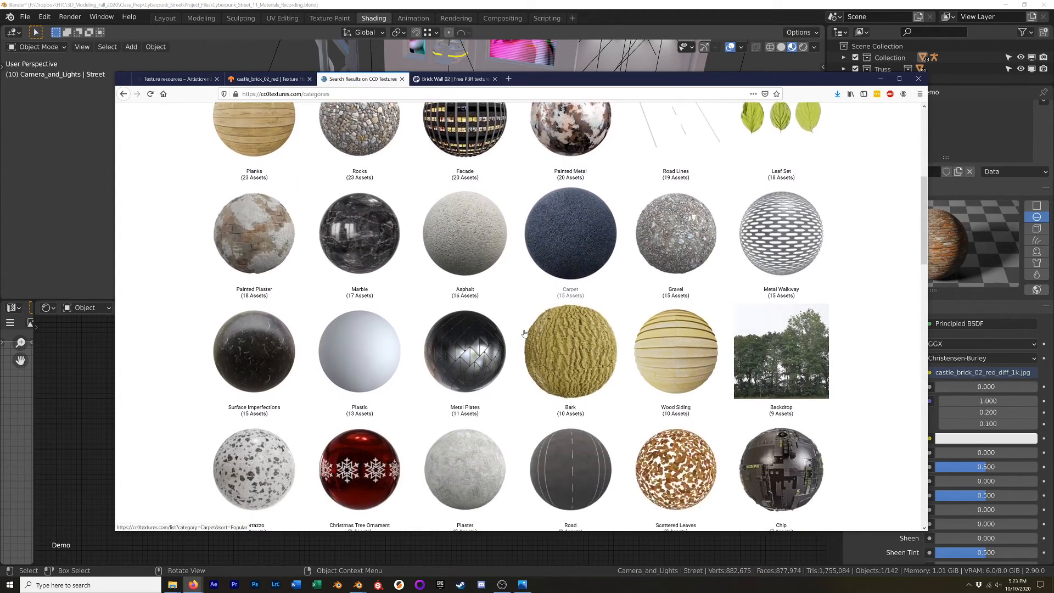
{"action": "scroll", "coordinate": [523, 333], "scroll_direction": "down", "scroll_amount": 2}
{"action": "left_click", "coordinate": [580, 290]}
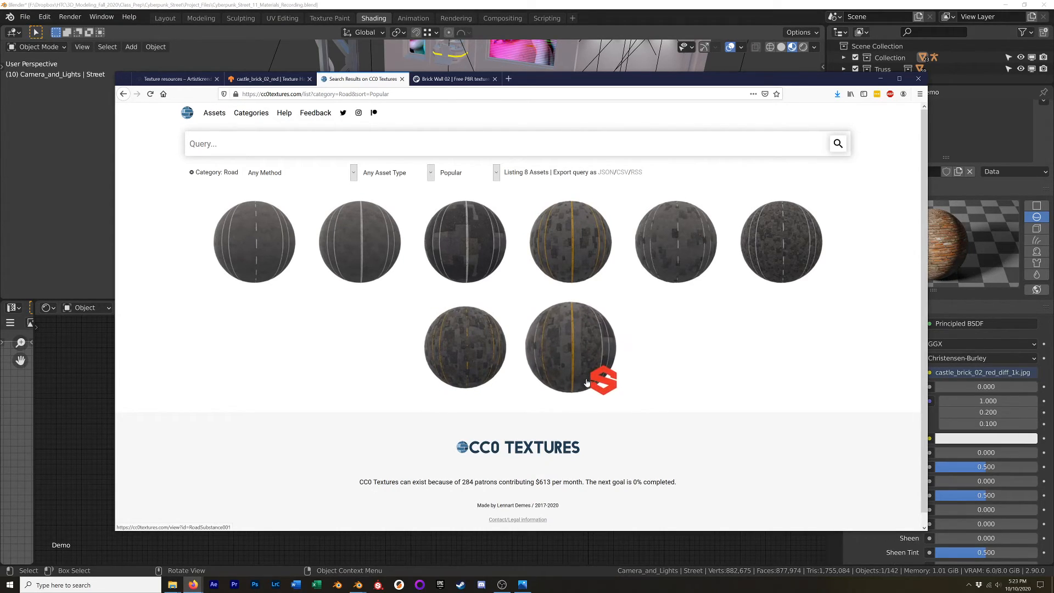
{"action": "left_click", "coordinate": [608, 246]}
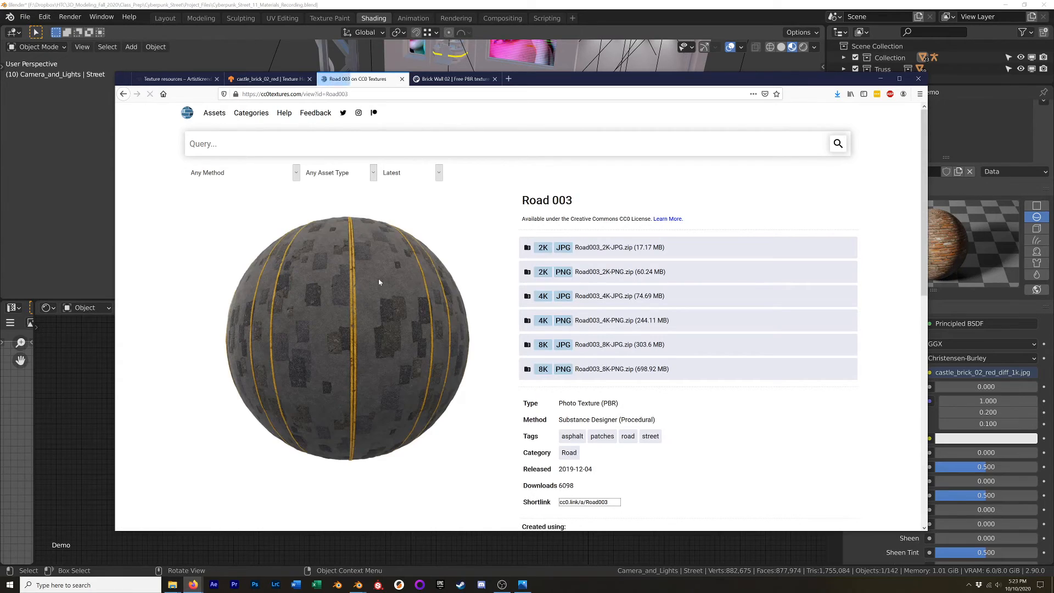
Step: Look over the Road 003 download options on CC0 Textures and switch back to the street plane in Blender
{"action": "scroll", "coordinate": [395, 321], "scroll_direction": "down", "scroll_amount": 1}
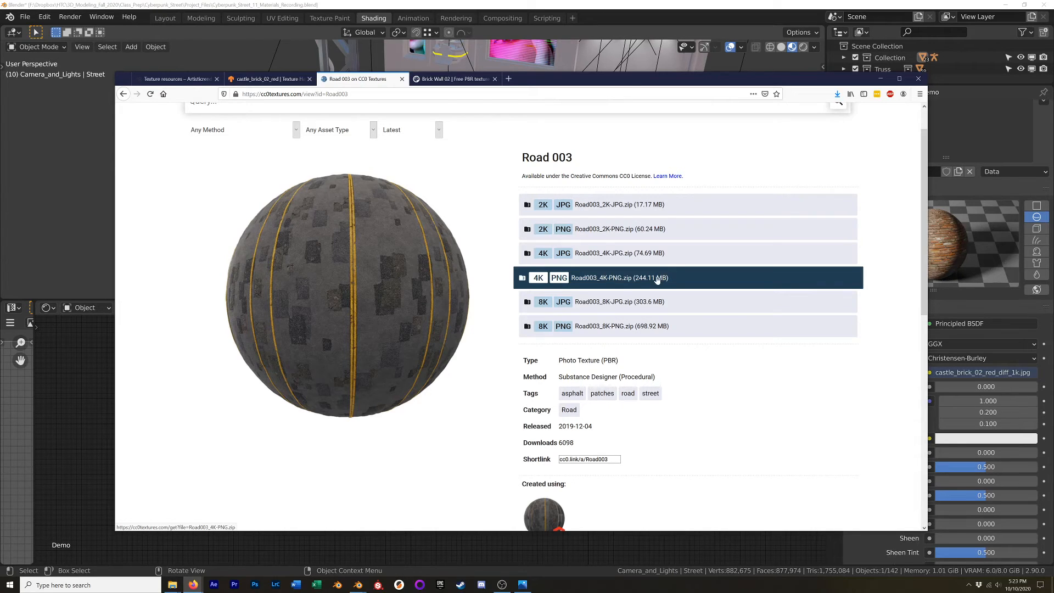
{"action": "left_click", "coordinate": [546, 4]}
{"action": "middle_click_drag", "start_coordinate": [563, 228], "coordinate": [578, 267]}
{"action": "scroll", "coordinate": [590, 367], "scroll_direction": "down", "scroll_amount": 1}
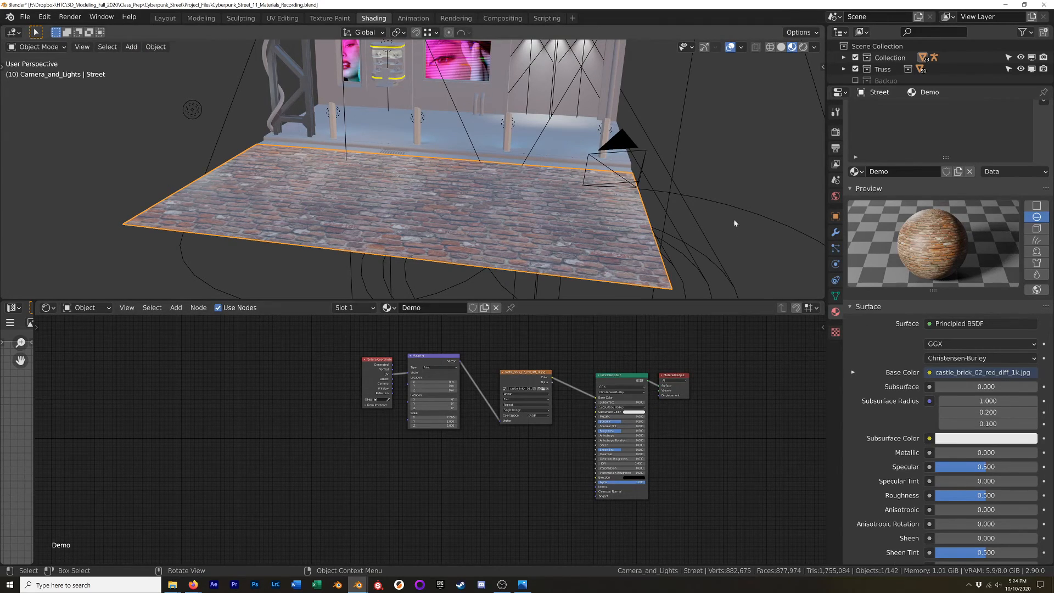
Step: Shorten the material slot list, collapse the material preview, and enlarge the Outliner above the Properties editor
{"action": "scroll", "coordinate": [897, 176], "scroll_direction": "up", "scroll_amount": 2}
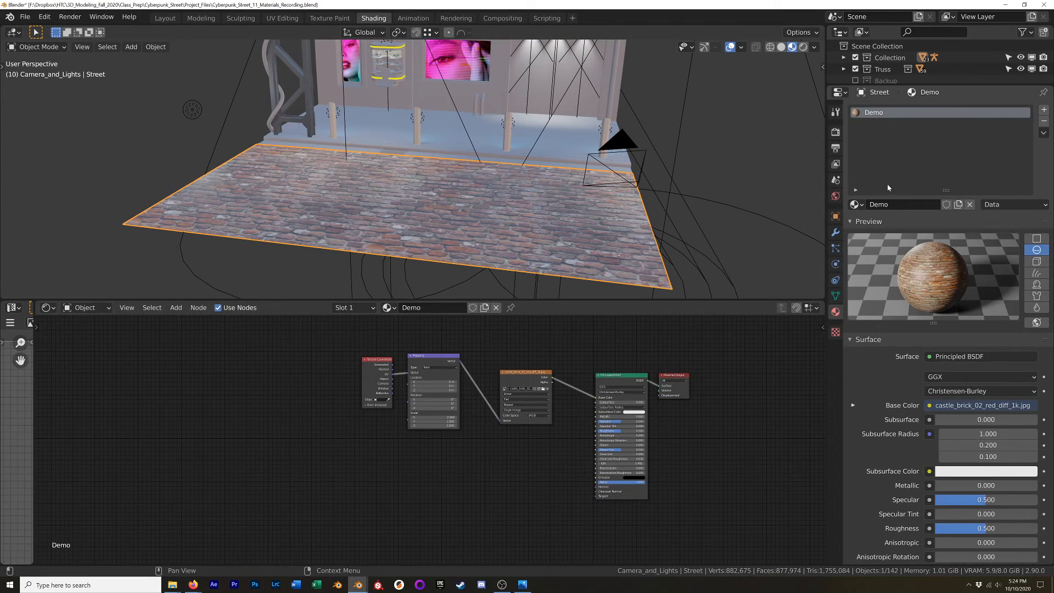
{"action": "left_click_drag", "start_coordinate": [952, 190], "coordinate": [951, 144]}
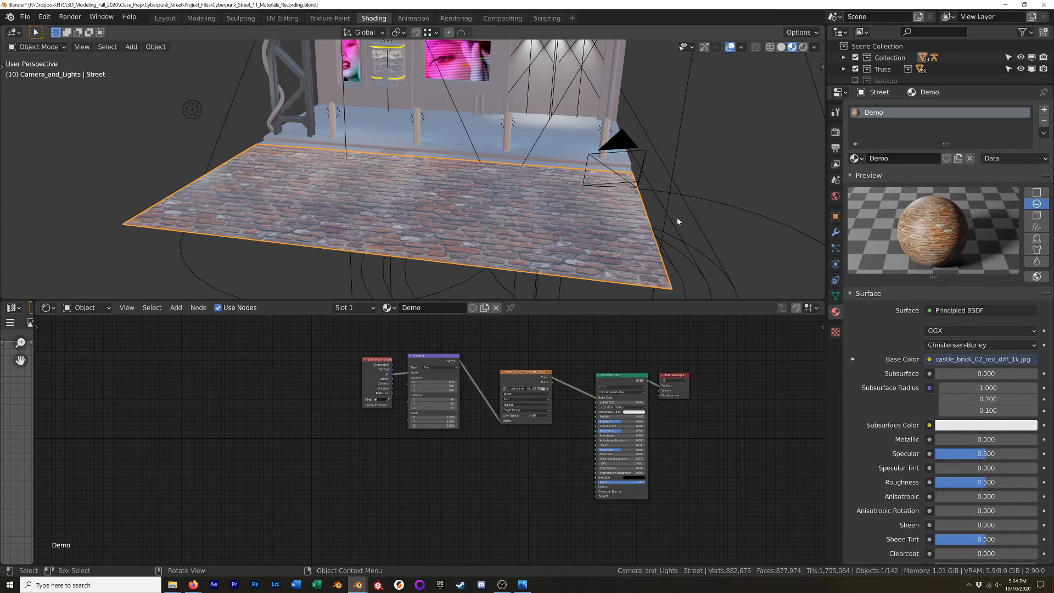
{"action": "scroll", "coordinate": [673, 223], "scroll_direction": "up", "scroll_amount": 3}
{"action": "left_click", "coordinate": [859, 181]}
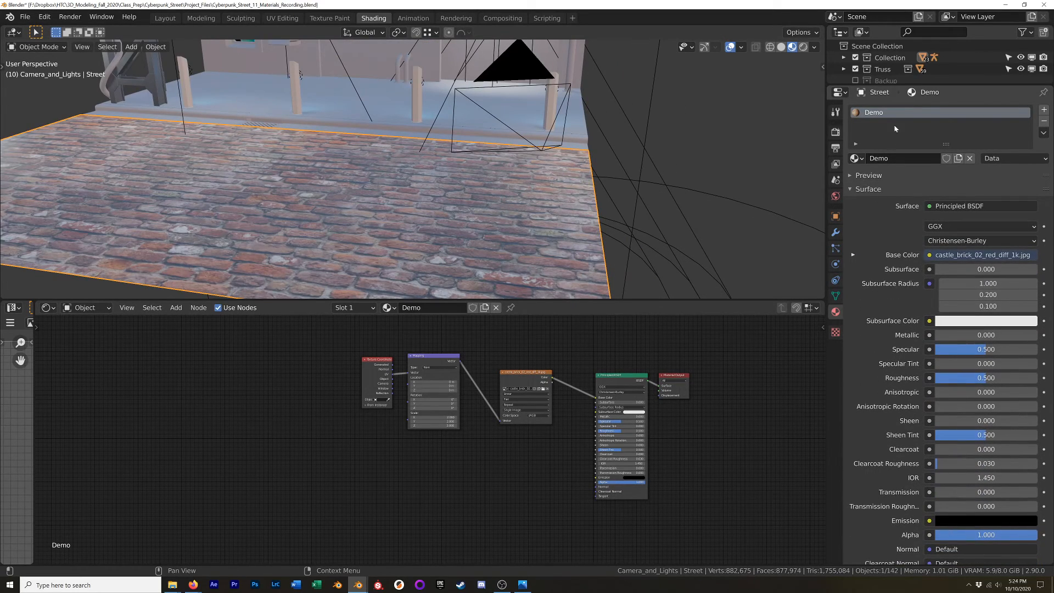
{"action": "left_click_drag", "start_coordinate": [946, 85], "coordinate": [946, 140]}
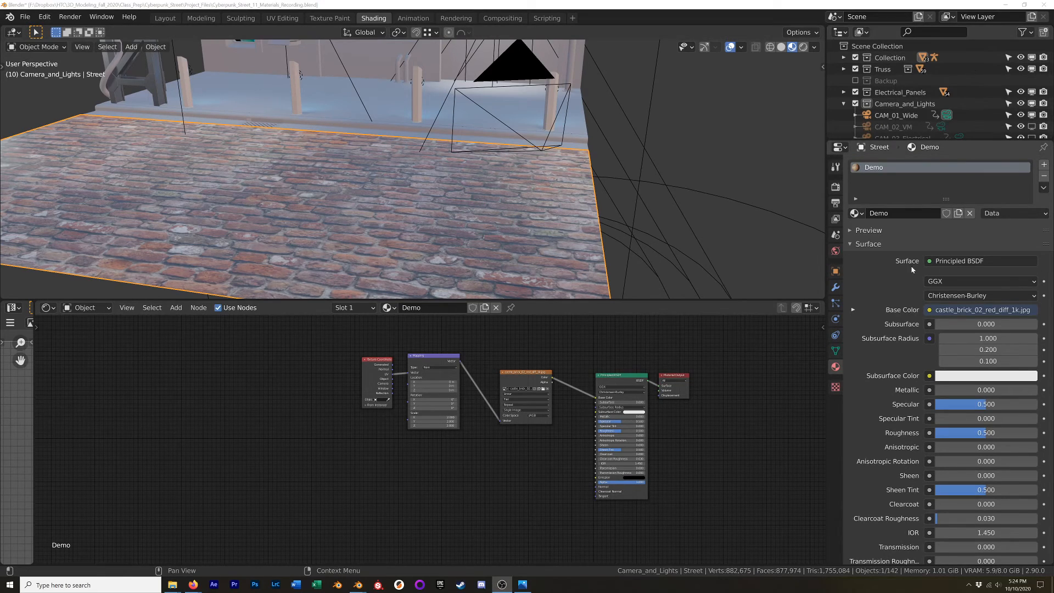
Step: Unlink the Demo material from the street plane and create a new material named Road_Asphalt
{"action": "left_click", "coordinate": [970, 213]}
{"action": "double_click", "coordinate": [937, 213]}
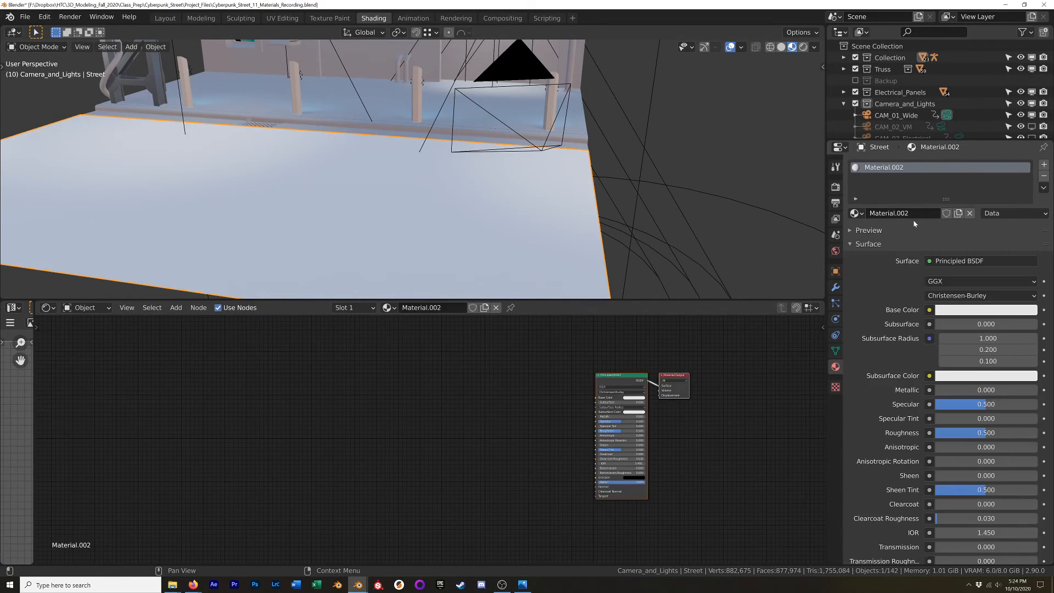
{"action": "type", "text": "Asphalt_"}
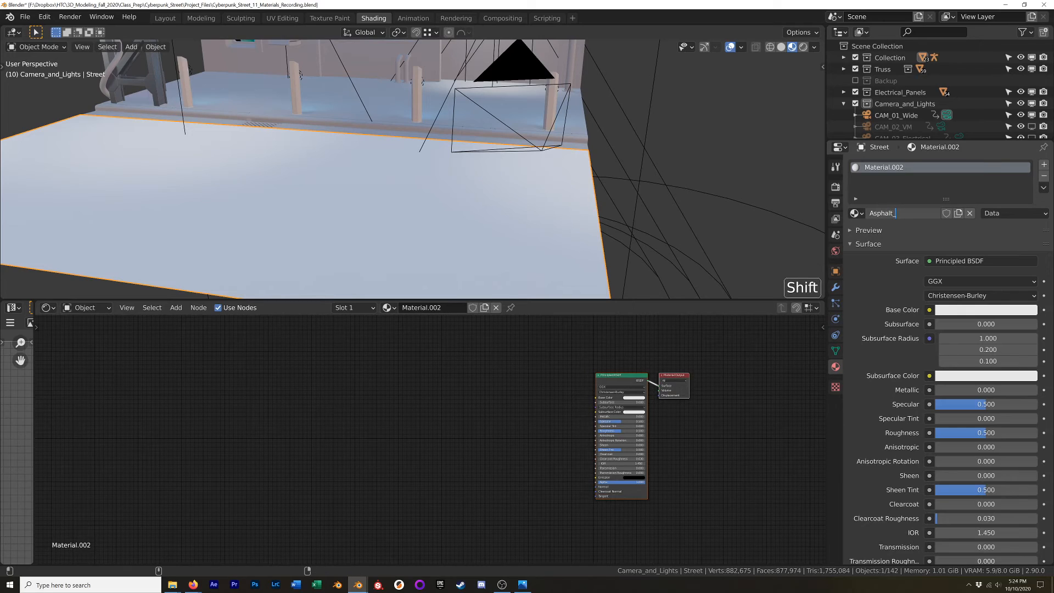
{"action": "key", "text": "BackSpace"}
{"action": "key", "text": "Home"}
{"action": "type", "text": "Road_"}
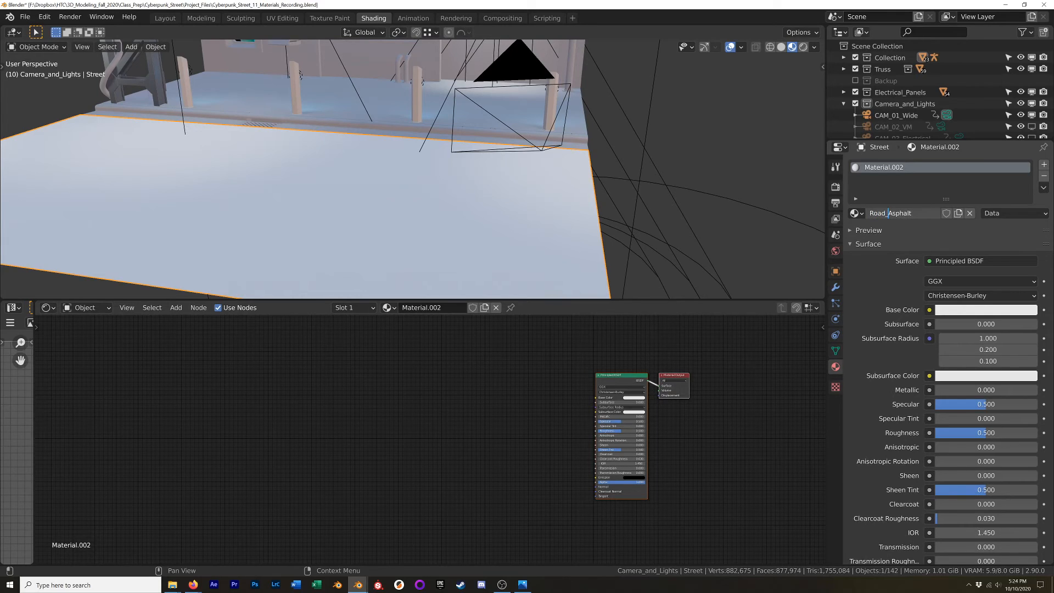
{"action": "key", "text": "Return"}
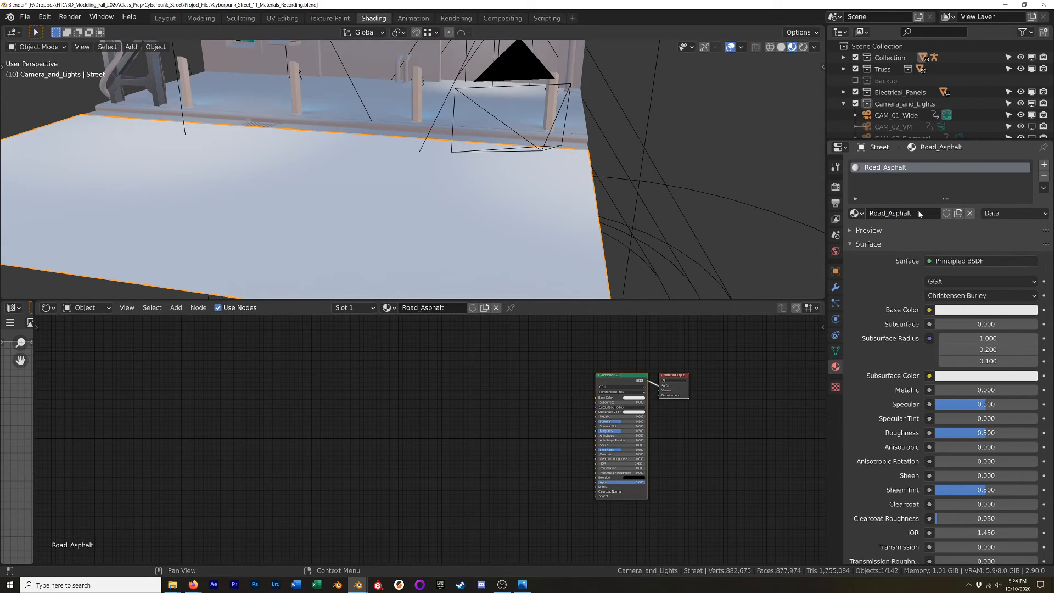
Step: Select the Principled BSDF node and check in the add-on preferences that Node Wrangler is enabled
{"action": "scroll", "coordinate": [436, 268], "scroll_direction": "down", "scroll_amount": 2}
{"action": "middle_click_drag", "start_coordinate": [436, 267], "coordinate": [797, 297]}
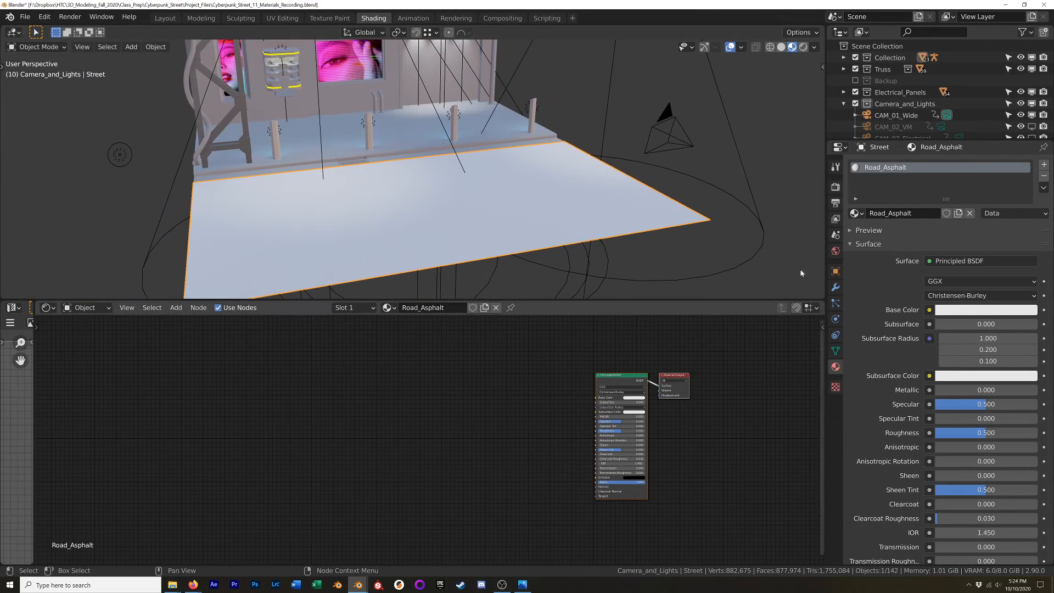
{"action": "left_click", "coordinate": [609, 377]}
{"action": "scroll", "coordinate": [565, 365], "scroll_direction": "up", "scroll_amount": 5}
{"action": "middle_click_drag", "start_coordinate": [573, 368], "coordinate": [551, 323], "text": "shift"}
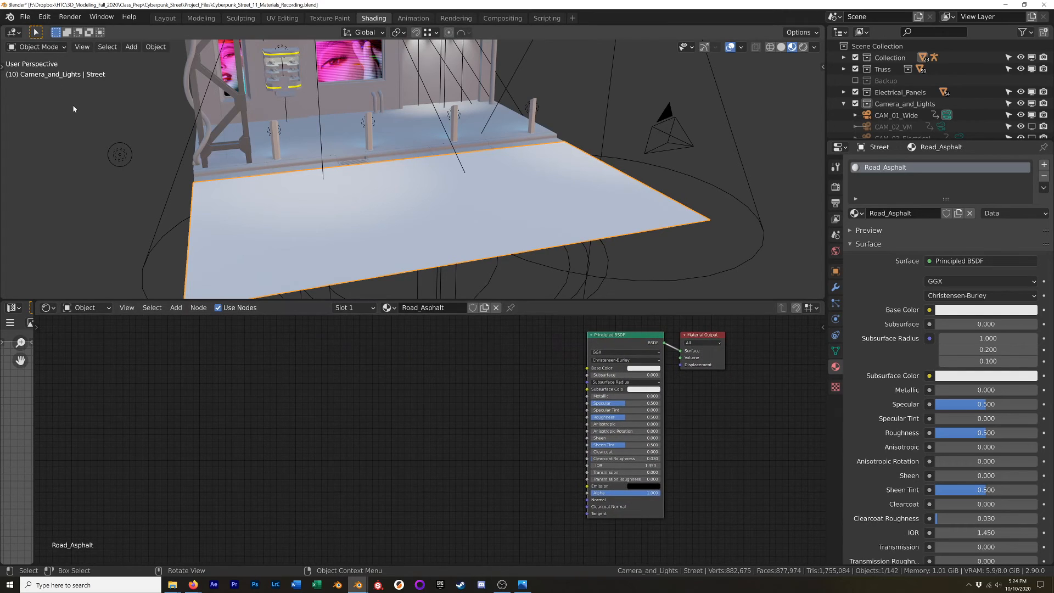
{"action": "left_click", "coordinate": [45, 17]}
{"action": "left_click", "coordinate": [70, 183]}
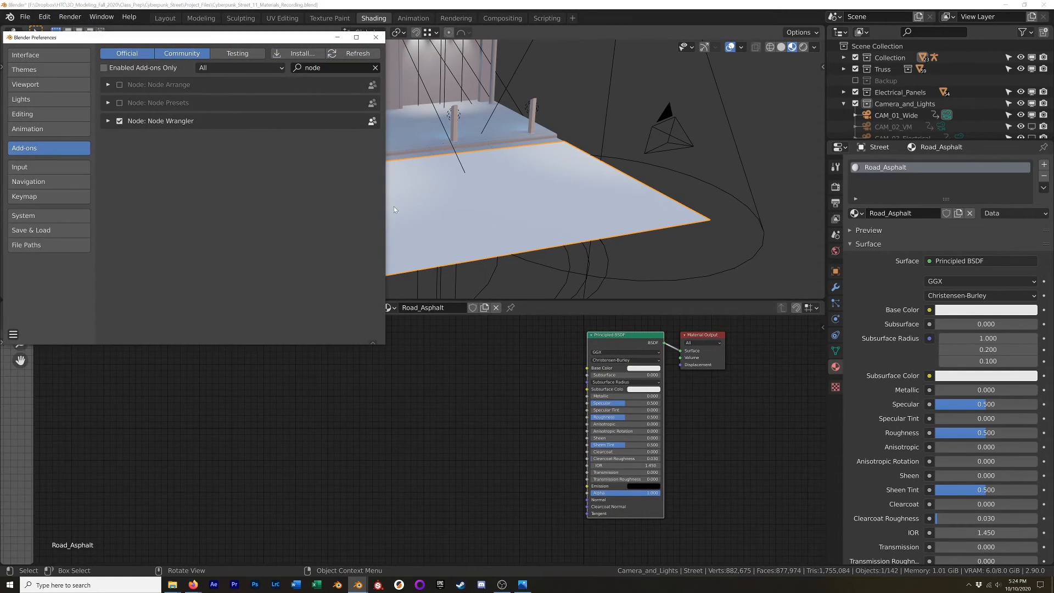
{"action": "left_click_drag", "start_coordinate": [97, 39], "coordinate": [224, 63]}
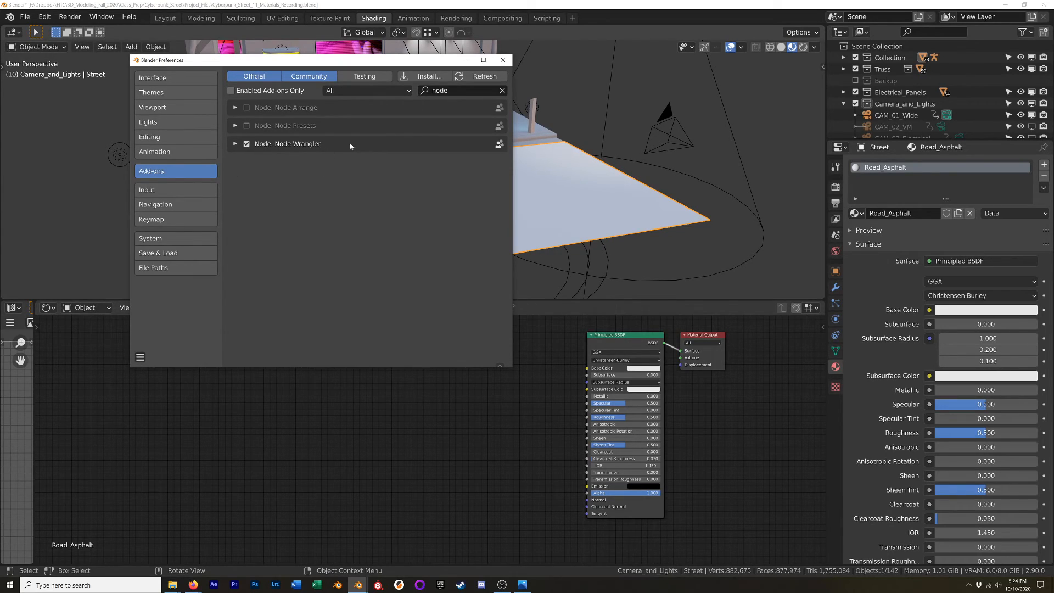
{"action": "left_click", "coordinate": [149, 359]}
{"action": "left_click", "coordinate": [503, 60]}
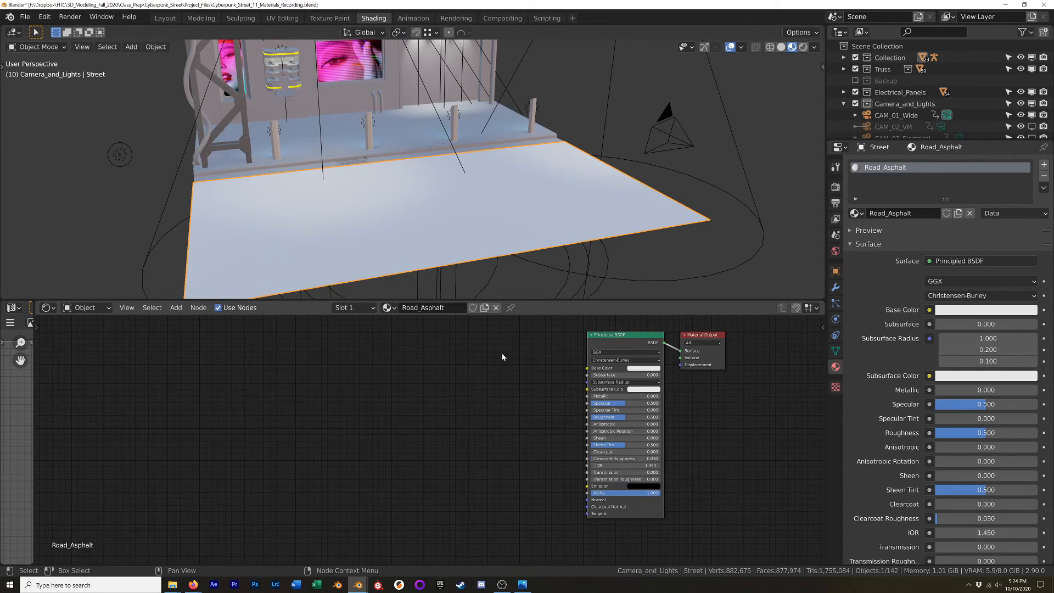
Step: Run Node Wrangler's Principled Texture Setup with the Color, Displacement, Normal and Roughness maps from Texture_Library\Asphalt\Road003_4K-JPG
{"action": "left_click", "coordinate": [602, 337]}
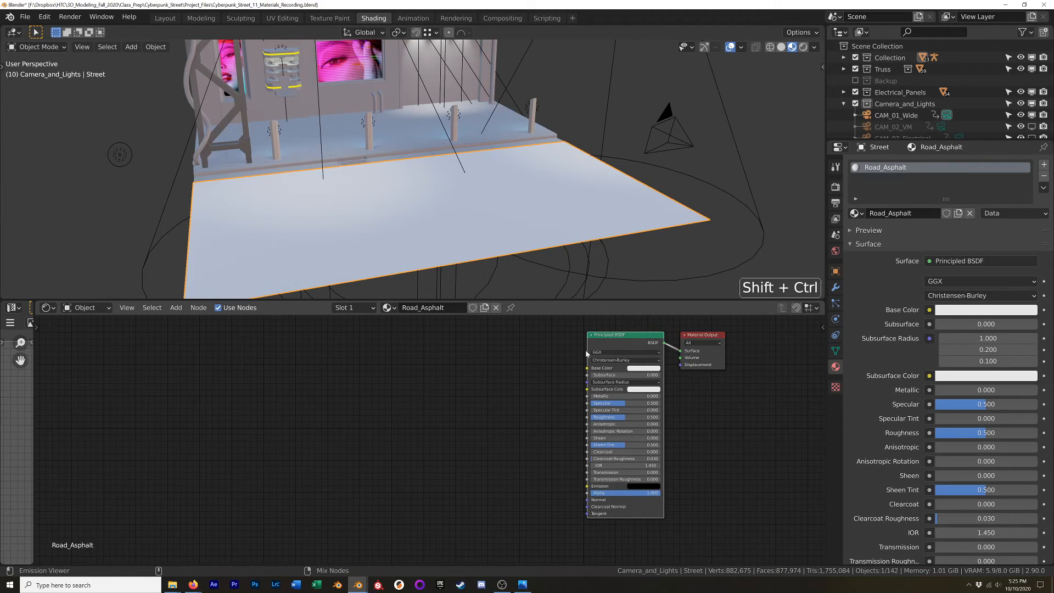
{"action": "key", "text": "ctrl+shift+t"}
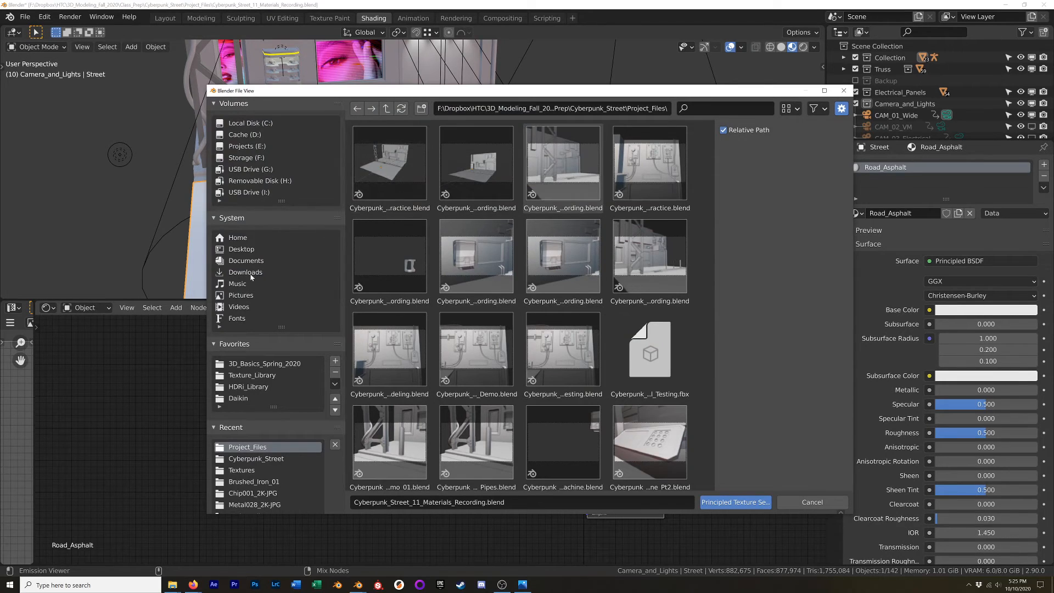
{"action": "left_click", "coordinate": [253, 376]}
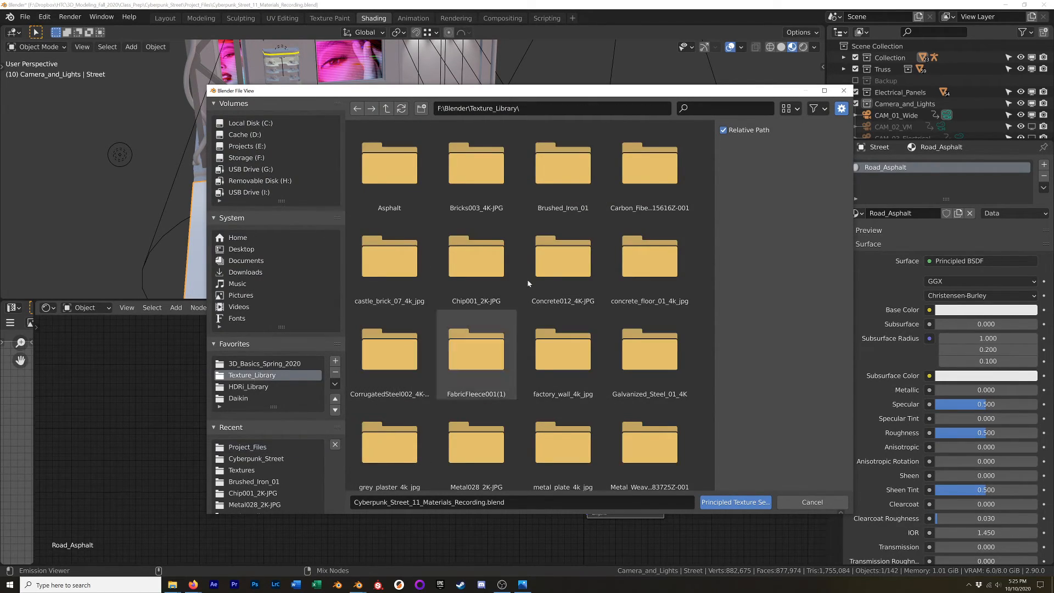
{"action": "double_click", "coordinate": [385, 173]}
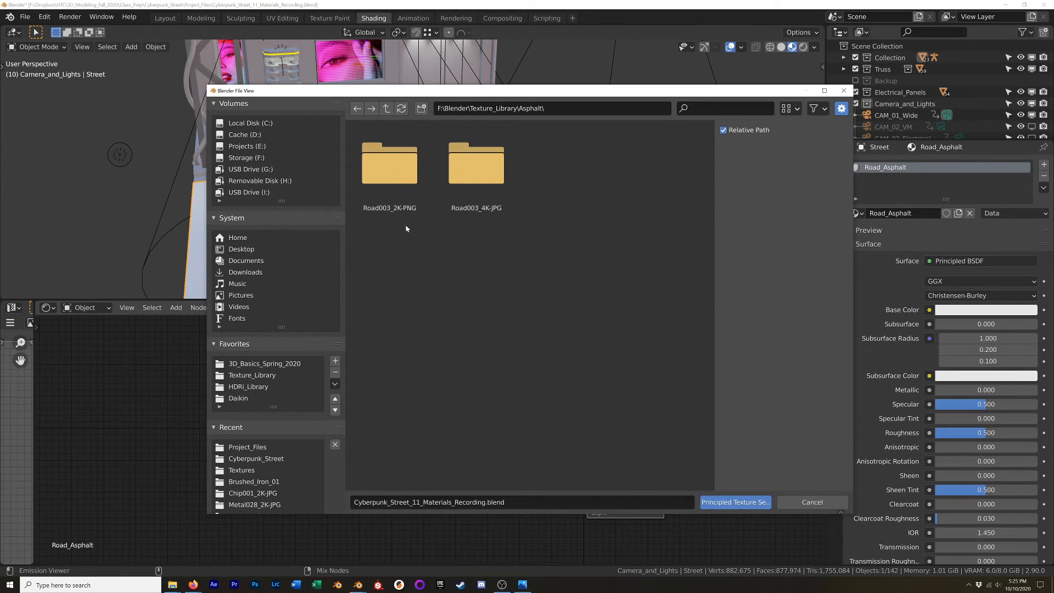
{"action": "double_click", "coordinate": [474, 200]}
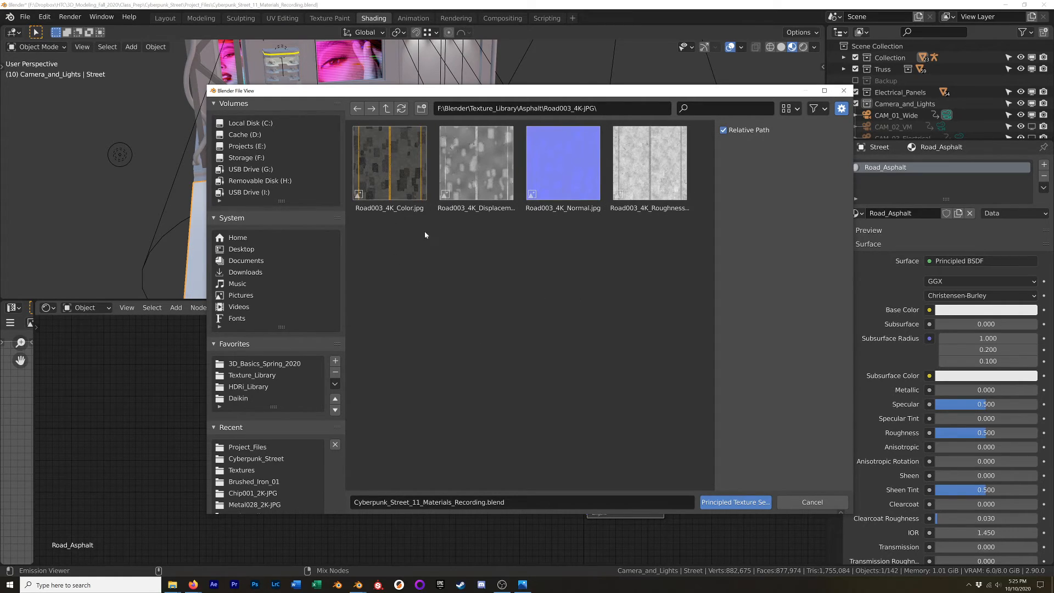
{"action": "left_click_drag", "start_coordinate": [379, 251], "coordinate": [645, 164]}
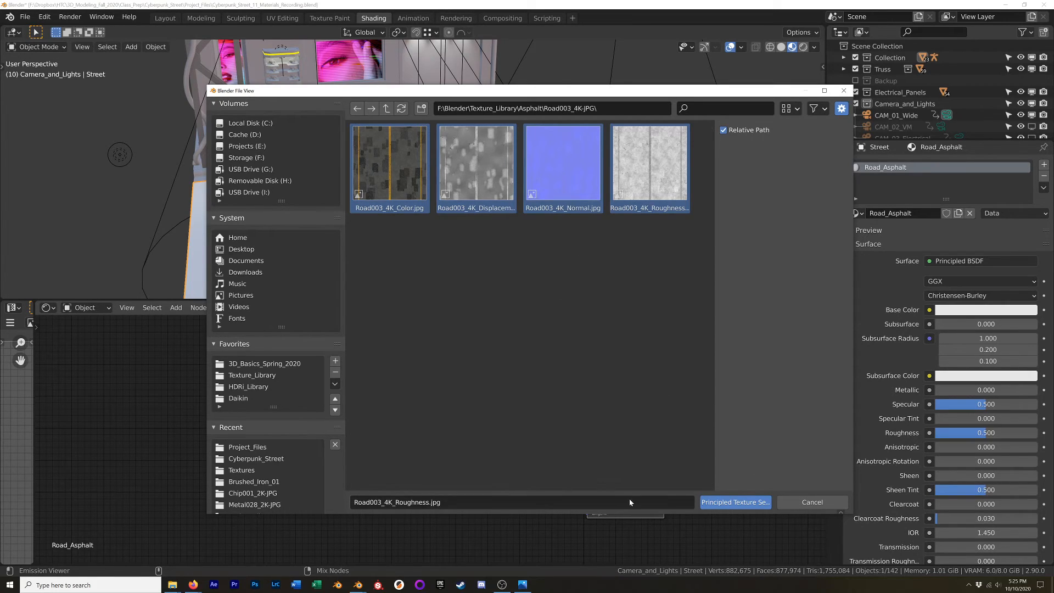
{"action": "left_click", "coordinate": [735, 502]}
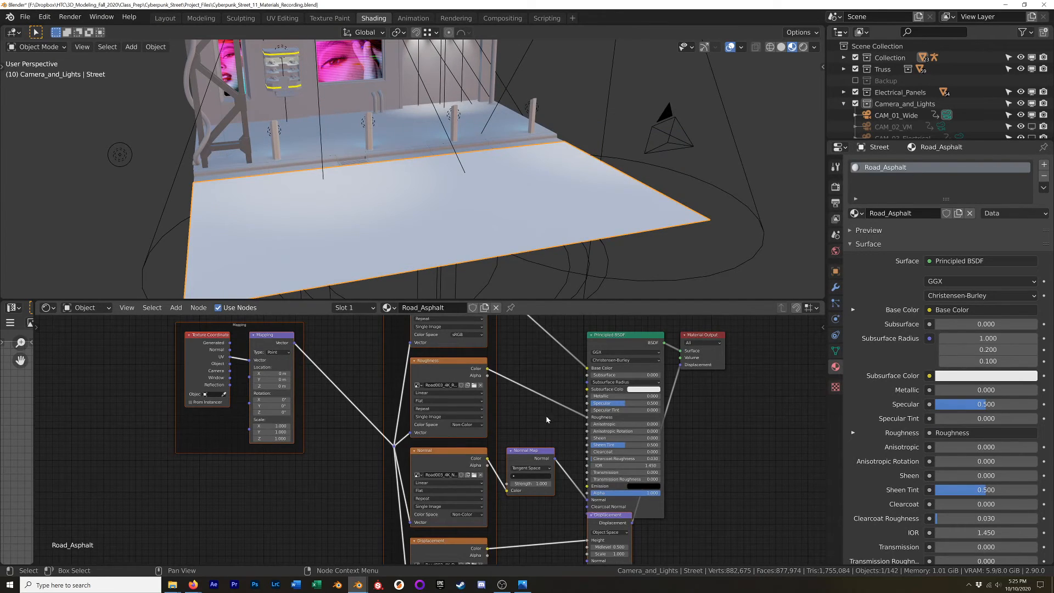
Step: Enlarge the Shader Editor and fit the whole Road_Asphalt node tree in it
{"action": "key", "text": "Home"}
{"action": "left_click_drag", "start_coordinate": [597, 300], "coordinate": [598, 169]}
{"action": "scroll", "coordinate": [452, 479], "scroll_direction": "up", "scroll_amount": 4}
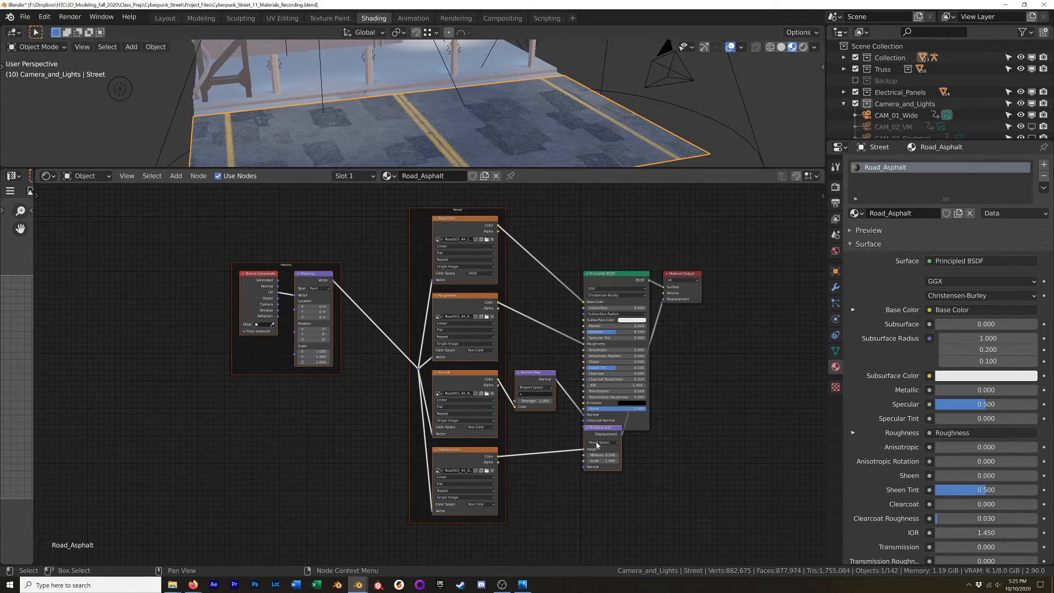
{"action": "scroll", "coordinate": [536, 428], "scroll_direction": "up", "scroll_amount": 2}
{"action": "middle_click_drag", "start_coordinate": [540, 416], "coordinate": [513, 434], "text": "shift"}
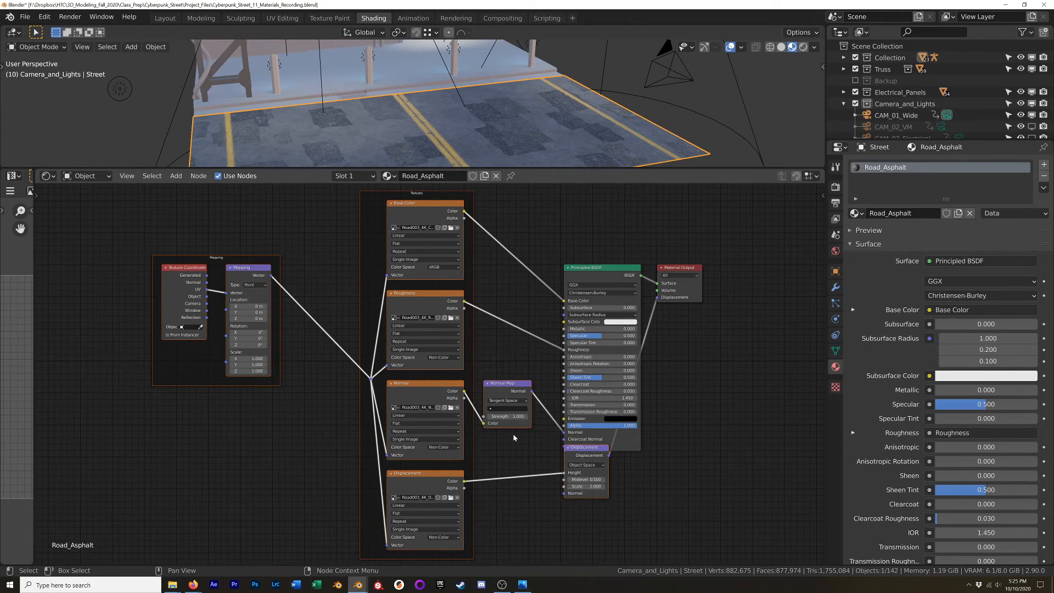
Step: Move the Material Output and Displacement nodes clear of the Principled BSDF, and disconnect Displacement from the Material Output
{"action": "left_click_drag", "start_coordinate": [686, 269], "coordinate": [741, 283]}
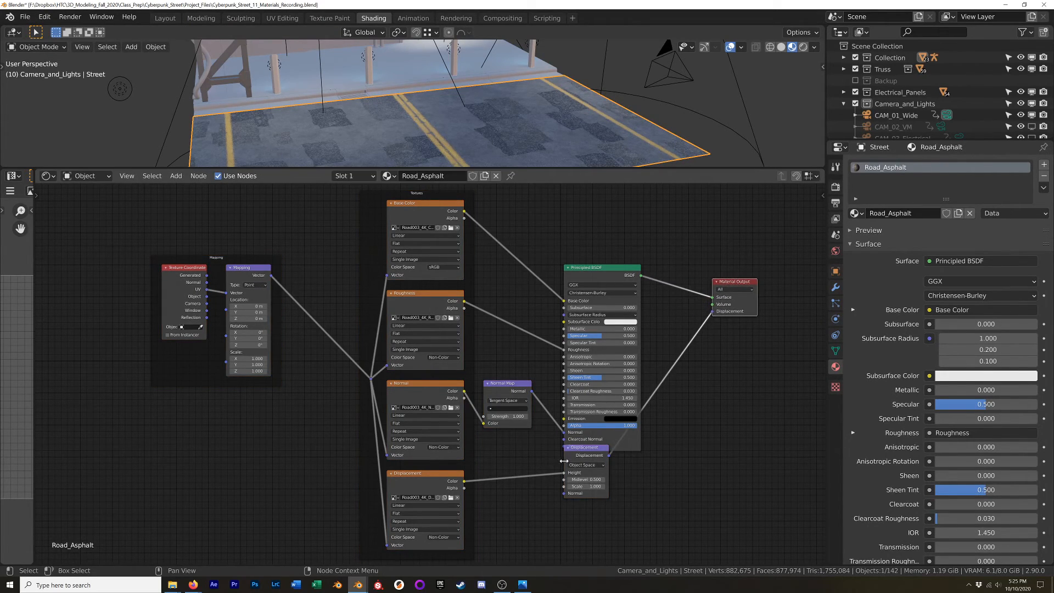
{"action": "left_click_drag", "start_coordinate": [590, 449], "coordinate": [613, 469]}
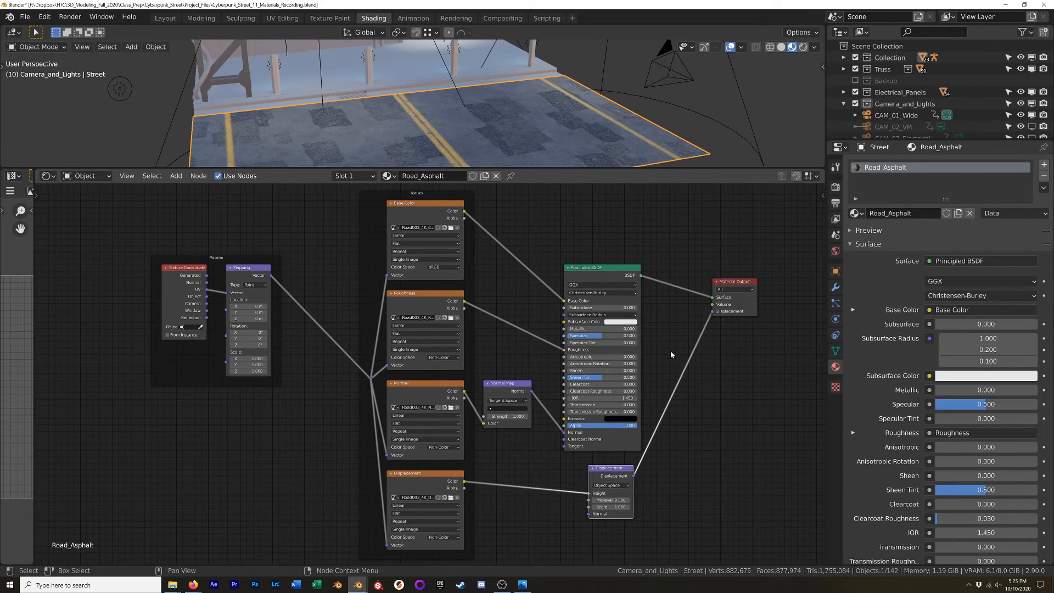
{"action": "left_click_drag", "start_coordinate": [711, 311], "coordinate": [691, 431]}
{"action": "left_click_drag", "start_coordinate": [620, 470], "coordinate": [518, 466]}
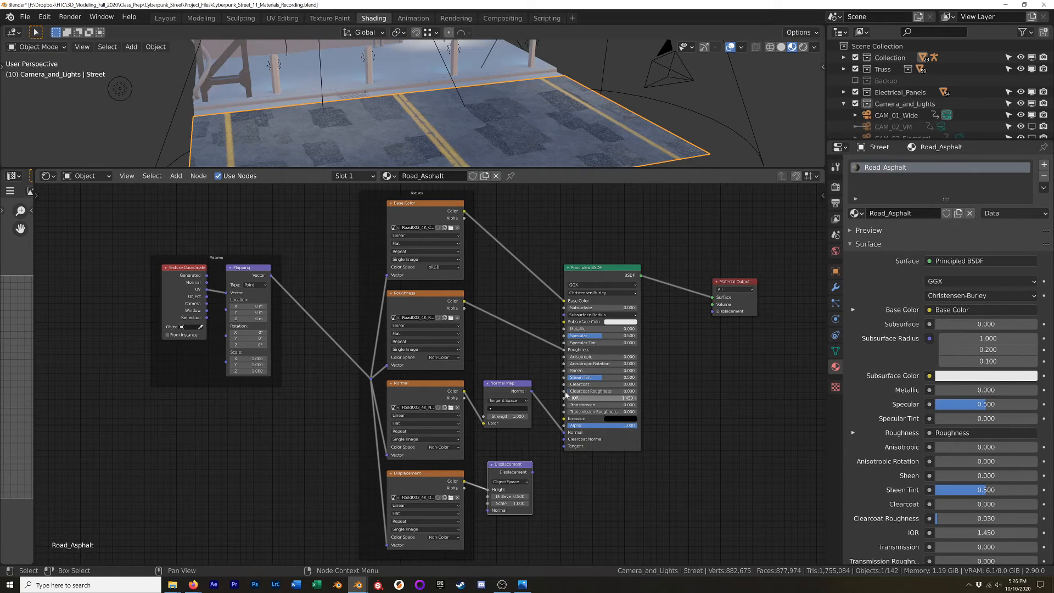
Step: Examine Road_Asphalt's Base Color and Roughness texture nodes, comparing them with the existing Road material by assigning it briefly and switching back
{"action": "middle_click_drag", "start_coordinate": [490, 286], "coordinate": [517, 283], "text": "shift"}
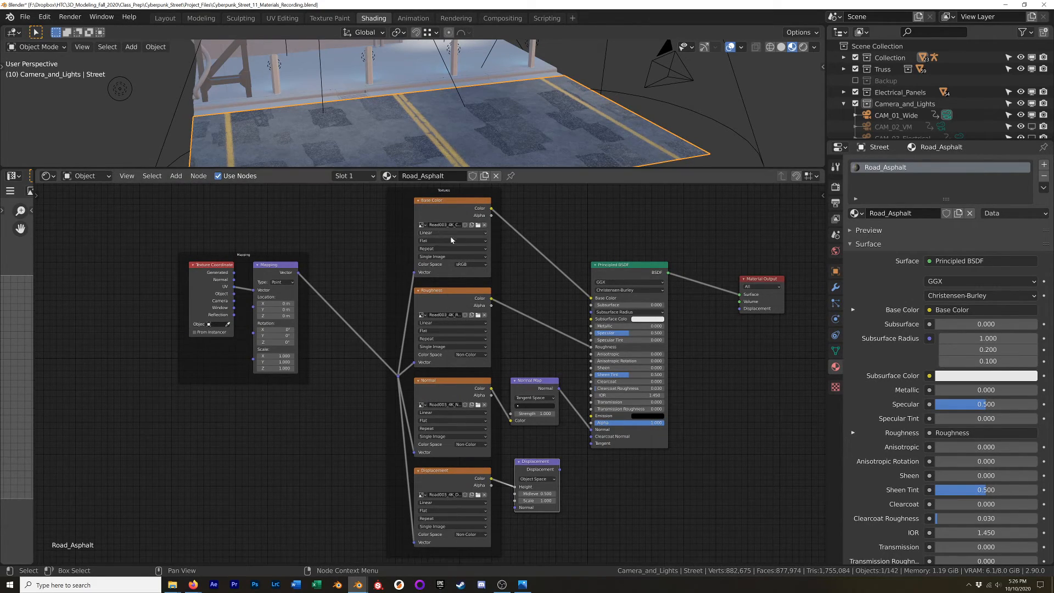
{"action": "scroll", "coordinate": [439, 264], "scroll_direction": "up", "scroll_amount": 2}
{"action": "scroll", "coordinate": [422, 391], "scroll_direction": "up", "scroll_amount": 2, "text": "shift"}
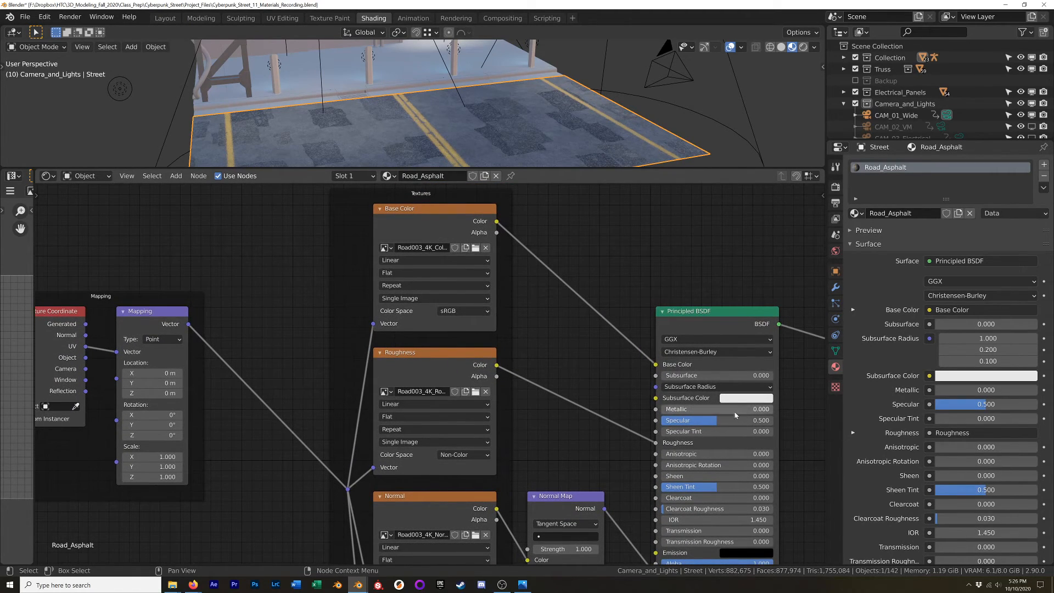
{"action": "scroll", "coordinate": [451, 276], "scroll_direction": "up", "scroll_amount": 2}
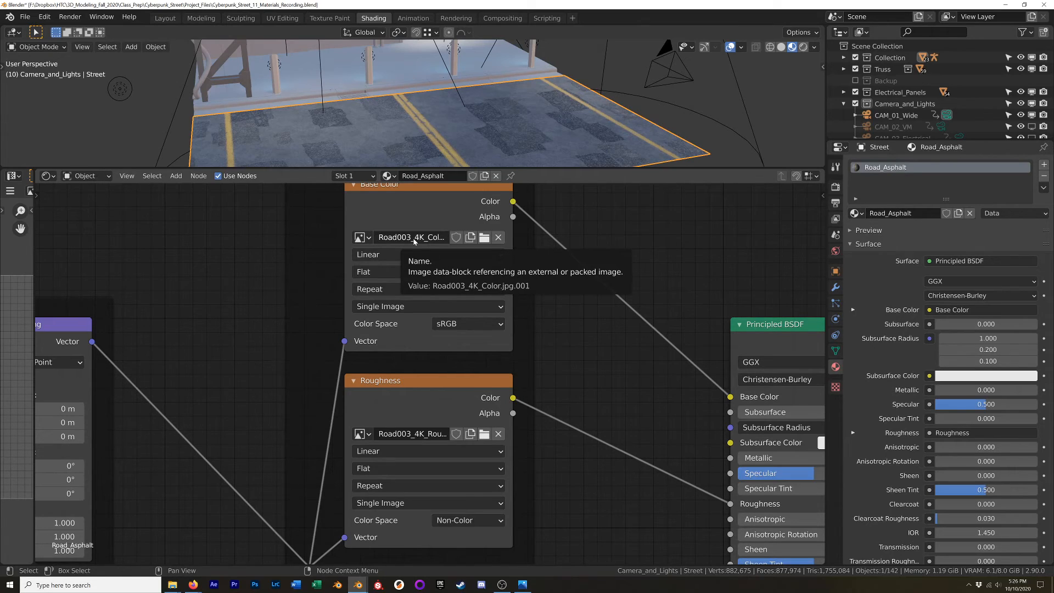
{"action": "left_click", "coordinate": [853, 213]}
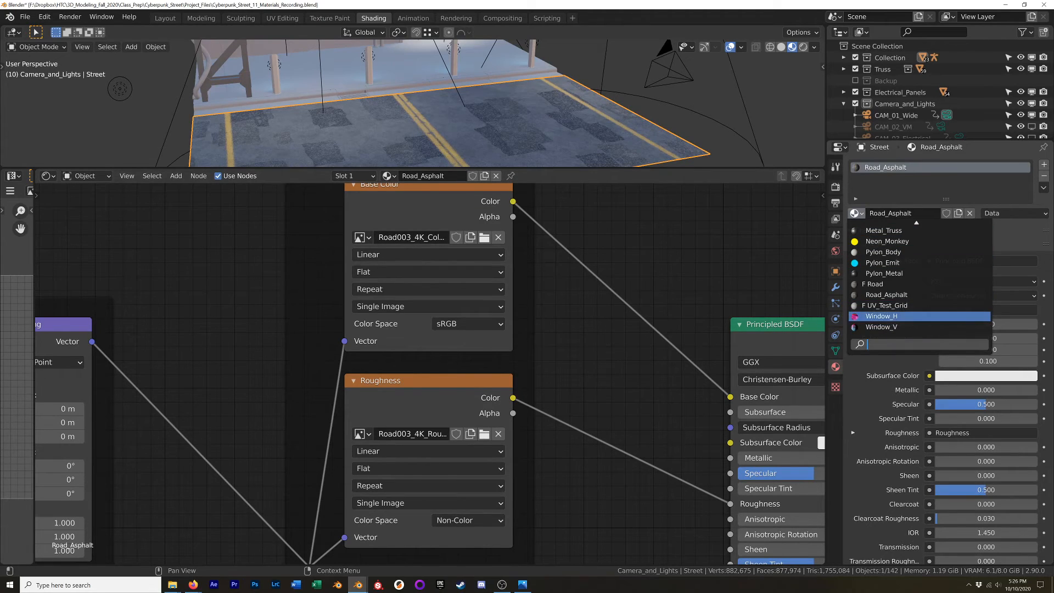
{"action": "left_click", "coordinate": [892, 285]}
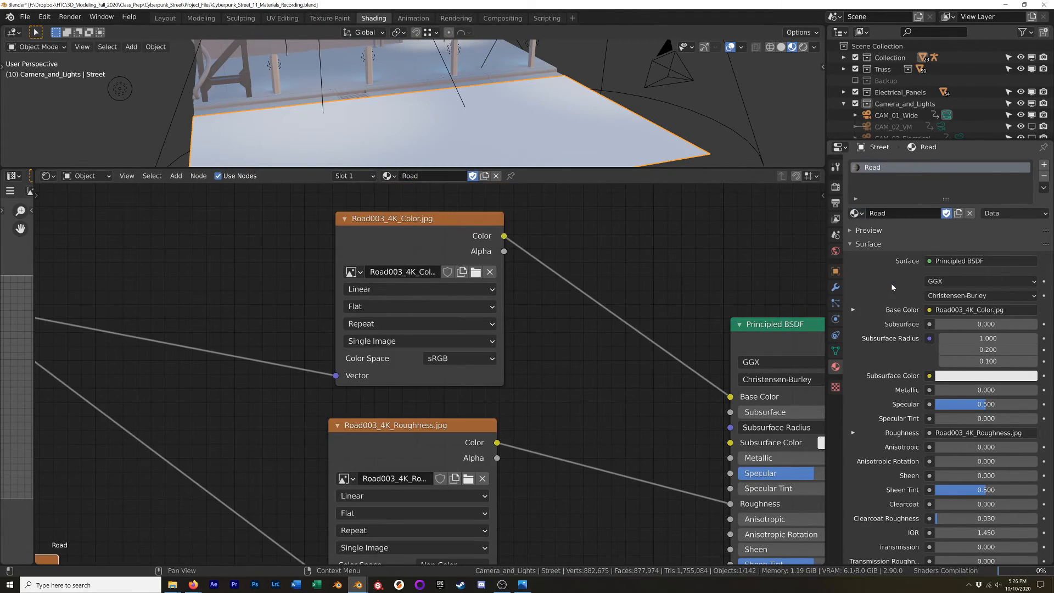
{"action": "left_click", "coordinate": [856, 213]}
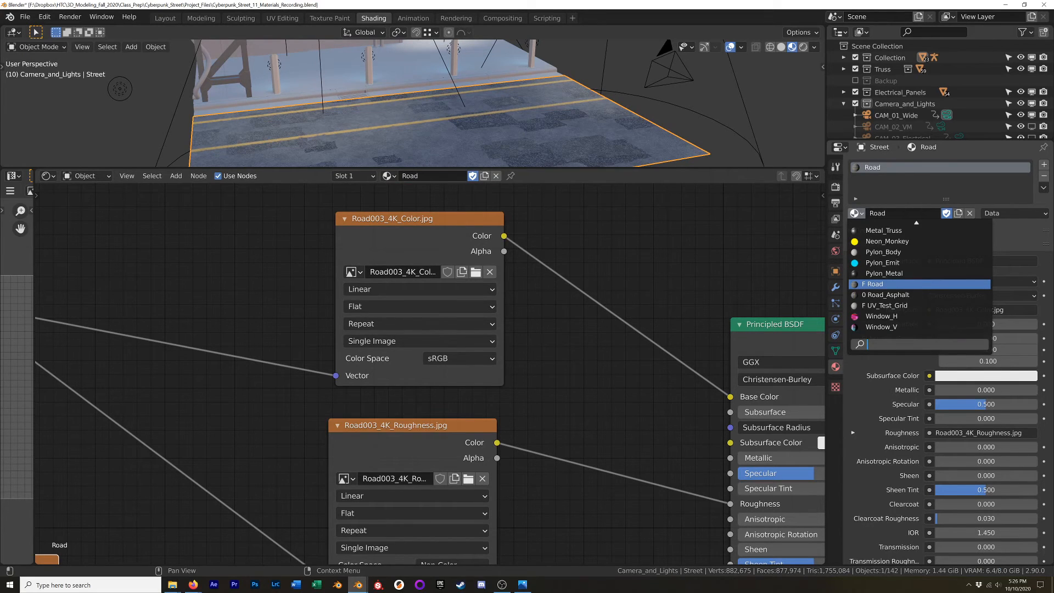
{"action": "left_click", "coordinate": [885, 295]}
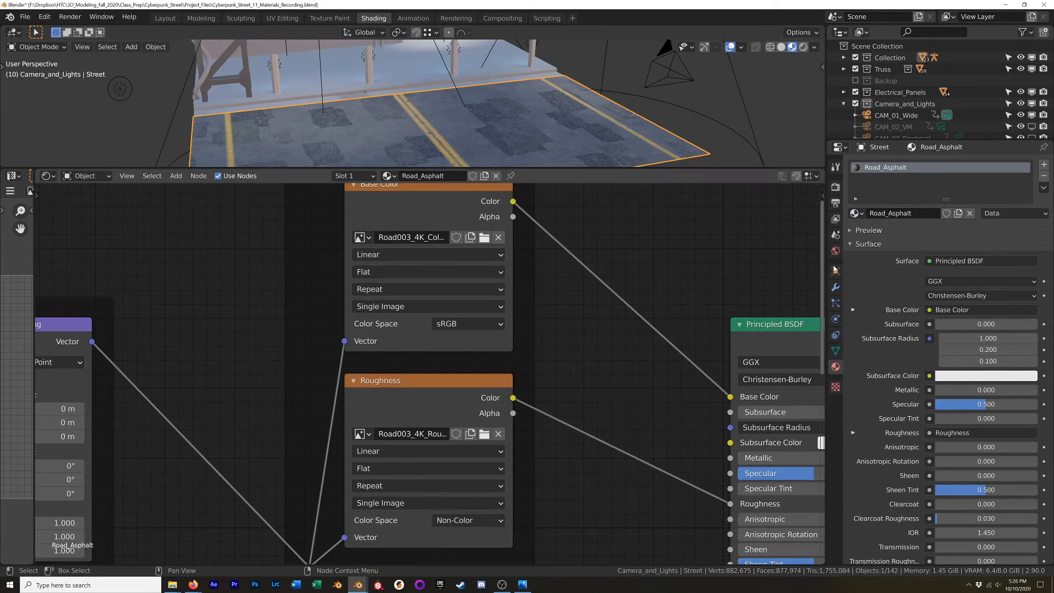
{"action": "scroll", "coordinate": [404, 228], "scroll_direction": "up", "scroll_amount": 1}
{"action": "scroll", "coordinate": [407, 229], "scroll_direction": "down", "scroll_amount": 1}
{"action": "middle_click_drag", "start_coordinate": [471, 265], "coordinate": [443, 258], "text": "shift"}
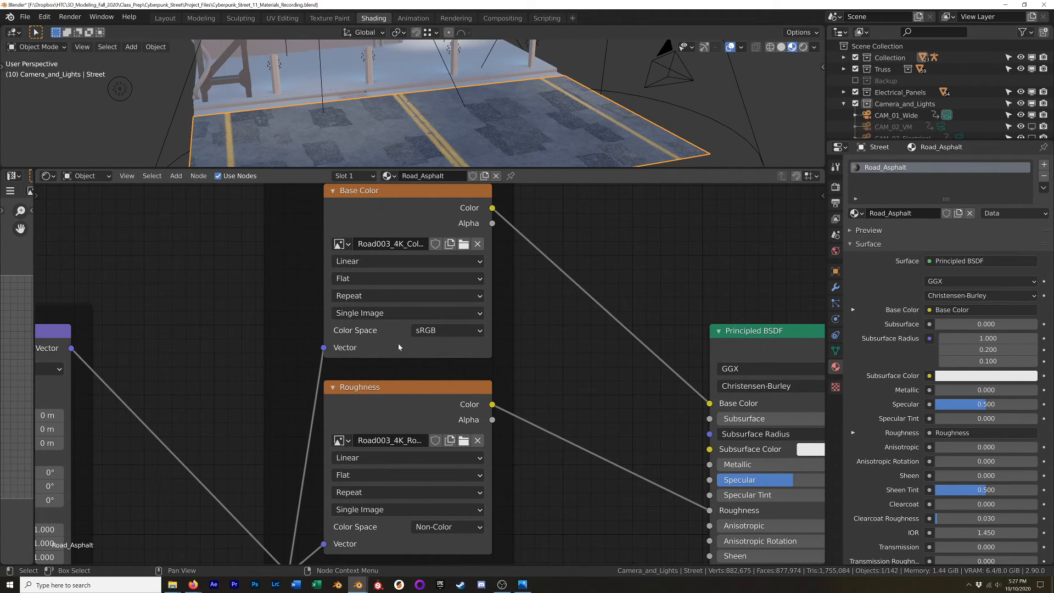
Step: Examine the Road_Asphalt node tree, covering the Roughness, Normal and Displacement branches and the Mapping and Texture Coordinate nodes
{"action": "scroll", "coordinate": [578, 366], "scroll_direction": "down", "scroll_amount": 1}
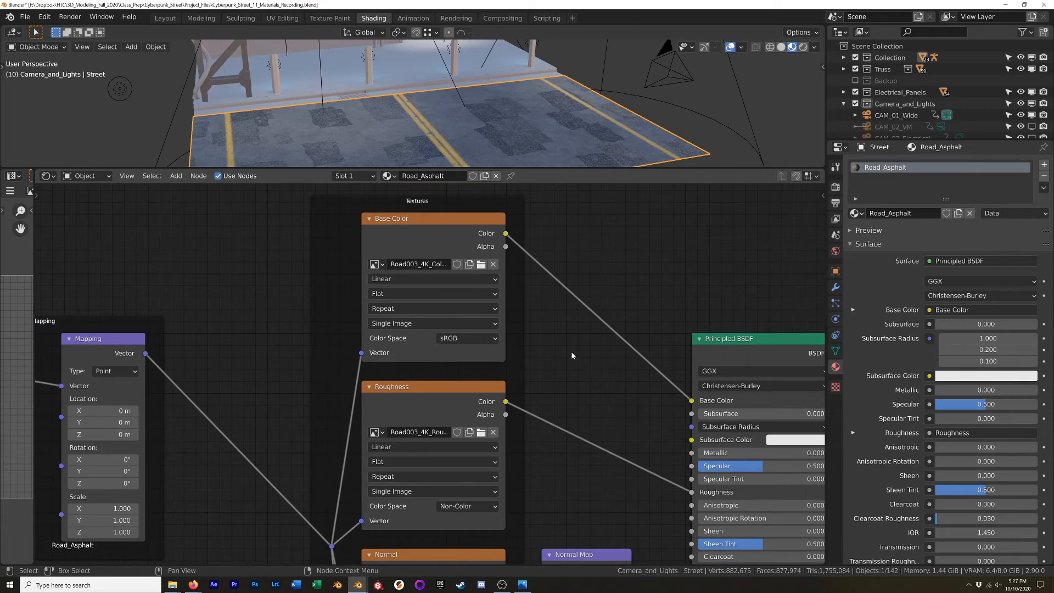
{"action": "scroll", "coordinate": [635, 306], "scroll_direction": "down", "scroll_amount": 5, "text": "shift"}
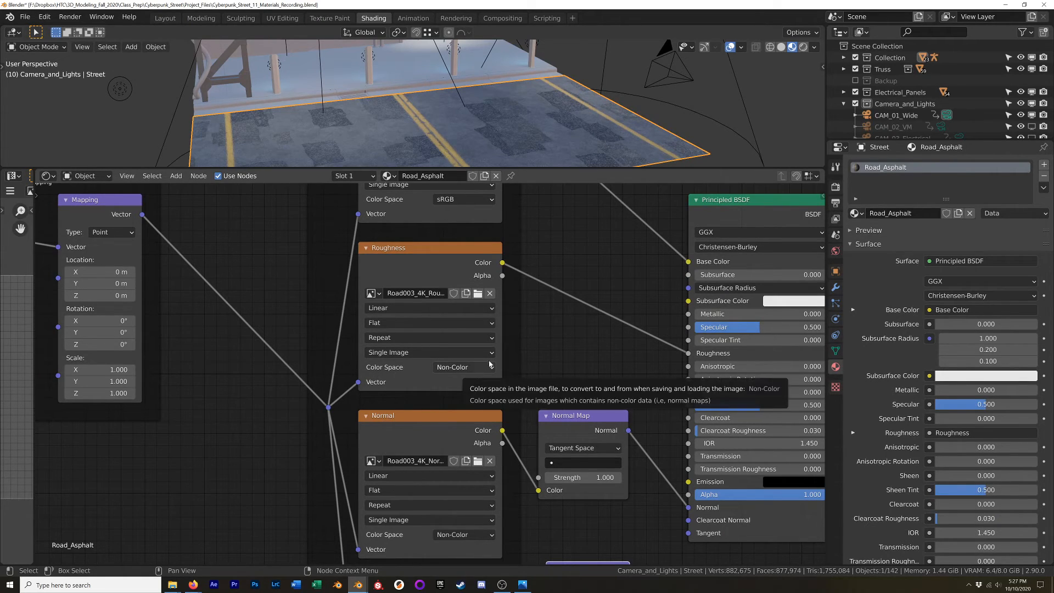
{"action": "scroll", "coordinate": [532, 241], "scroll_direction": "down", "scroll_amount": 6, "text": "shift"}
{"action": "middle_click_drag", "start_coordinate": [532, 241], "coordinate": [528, 231]}
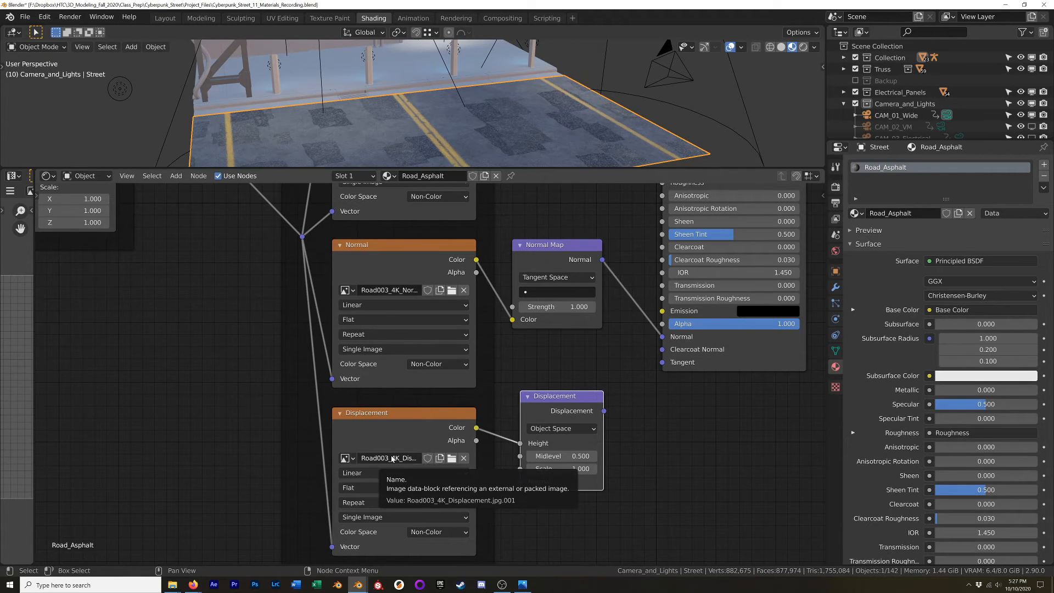
{"action": "middle_click_drag", "start_coordinate": [538, 341], "coordinate": [454, 455], "text": "shift"}
{"action": "scroll", "coordinate": [454, 455], "scroll_direction": "down", "scroll_amount": 2}
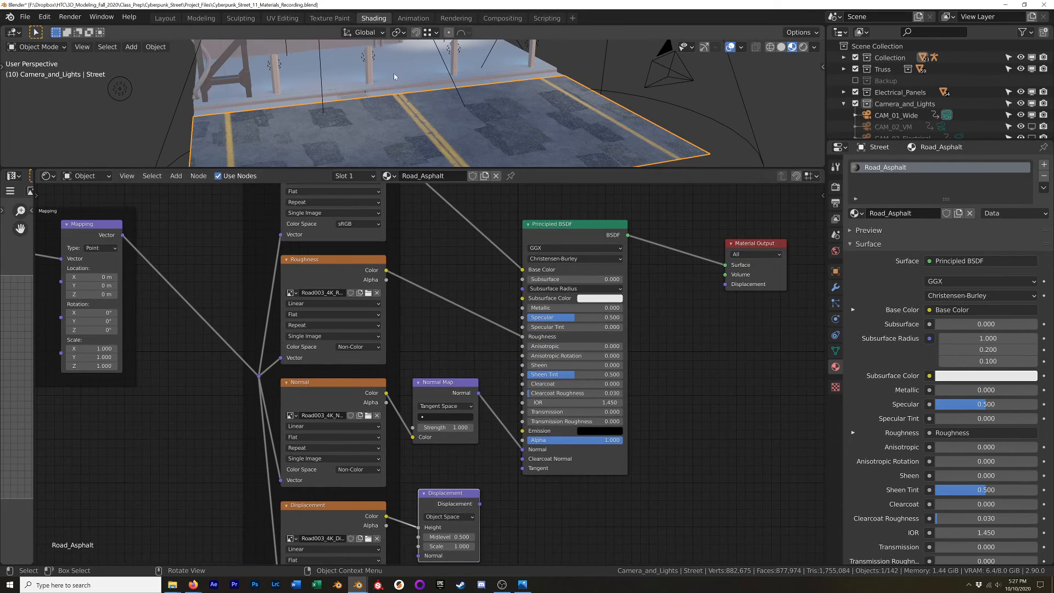
{"action": "scroll", "coordinate": [397, 152], "scroll_direction": "down", "scroll_amount": 2}
{"action": "middle_click_drag", "start_coordinate": [407, 141], "coordinate": [428, 115]}
{"action": "middle_click_drag", "start_coordinate": [194, 256], "coordinate": [444, 309], "text": "shift"}
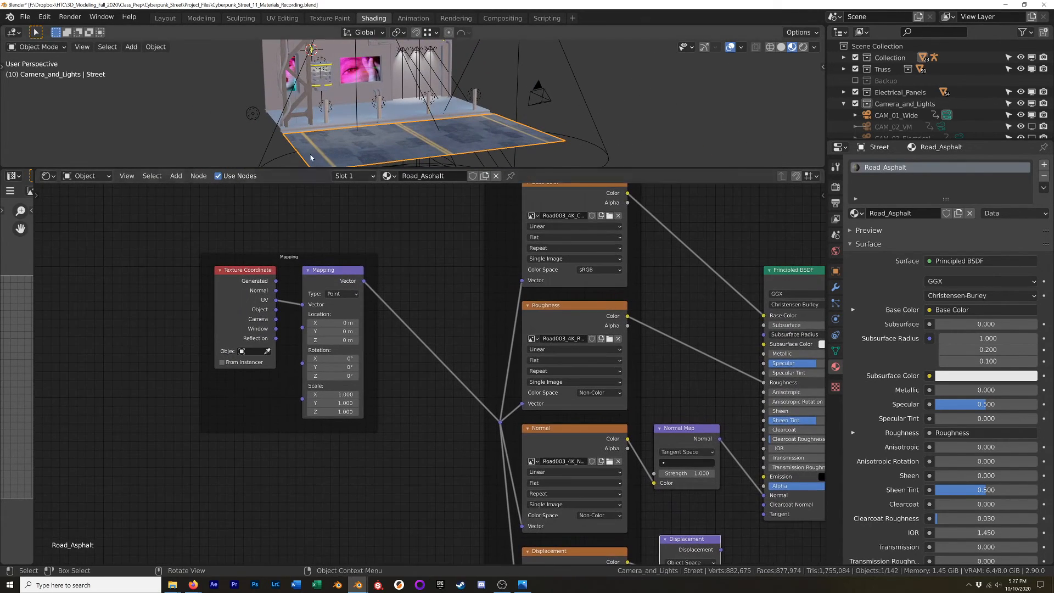
Step: Enlarge the 3D viewport above the Shader Editor, frame the street and the Mapping node, and hide the viewport overlays
{"action": "left_click_drag", "start_coordinate": [492, 169], "coordinate": [478, 296]}
{"action": "scroll", "coordinate": [280, 411], "scroll_direction": "up", "scroll_amount": 2}
{"action": "middle_click_drag", "start_coordinate": [280, 410], "coordinate": [380, 458], "text": "shift"}
{"action": "scroll", "coordinate": [414, 240], "scroll_direction": "up", "scroll_amount": 3}
{"action": "middle_click_drag", "start_coordinate": [414, 240], "coordinate": [462, 203]}
{"action": "scroll", "coordinate": [483, 81], "scroll_direction": "down", "scroll_amount": 2}
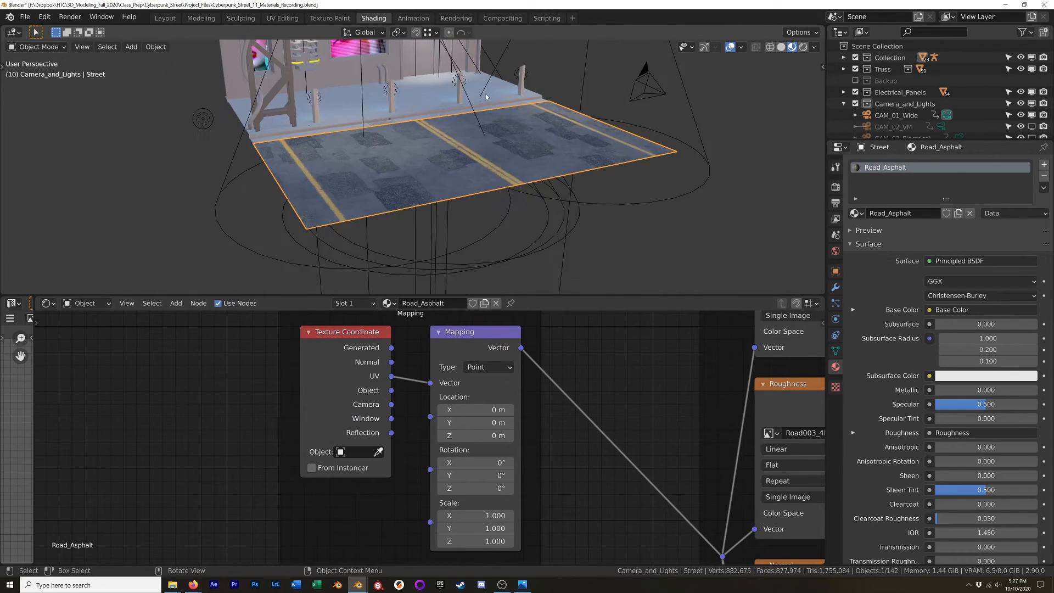
{"action": "scroll", "coordinate": [483, 82], "scroll_direction": "up", "scroll_amount": 1}
{"action": "left_click", "coordinate": [730, 48]}
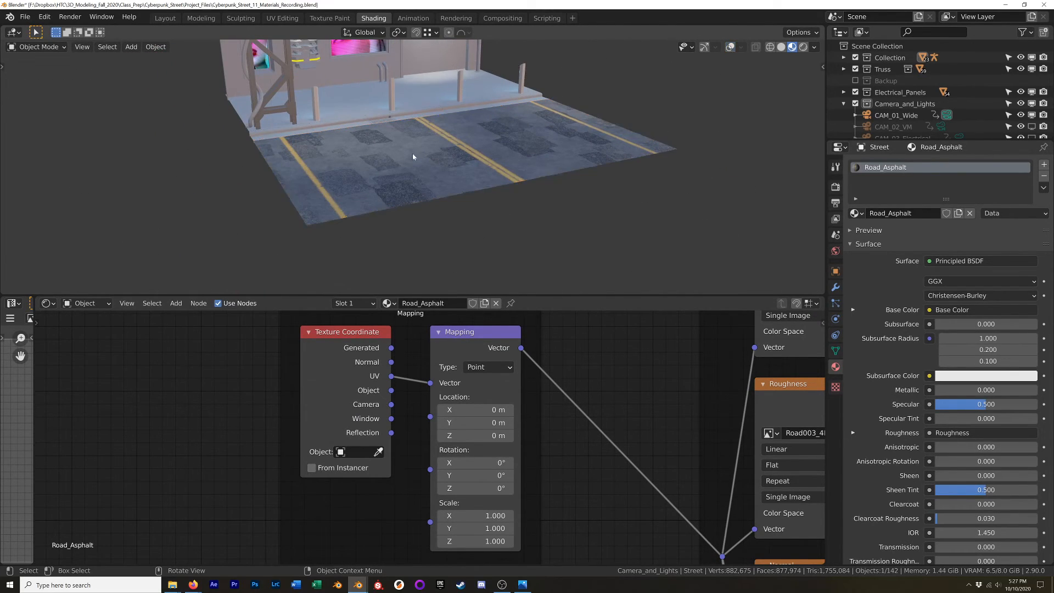
Step: Set the Mapping node's Z rotation to 90° so the road lines run parallel to the curb
{"action": "scroll", "coordinate": [423, 157], "scroll_direction": "up", "scroll_amount": 3}
{"action": "middle_click_drag", "start_coordinate": [423, 157], "coordinate": [478, 80]}
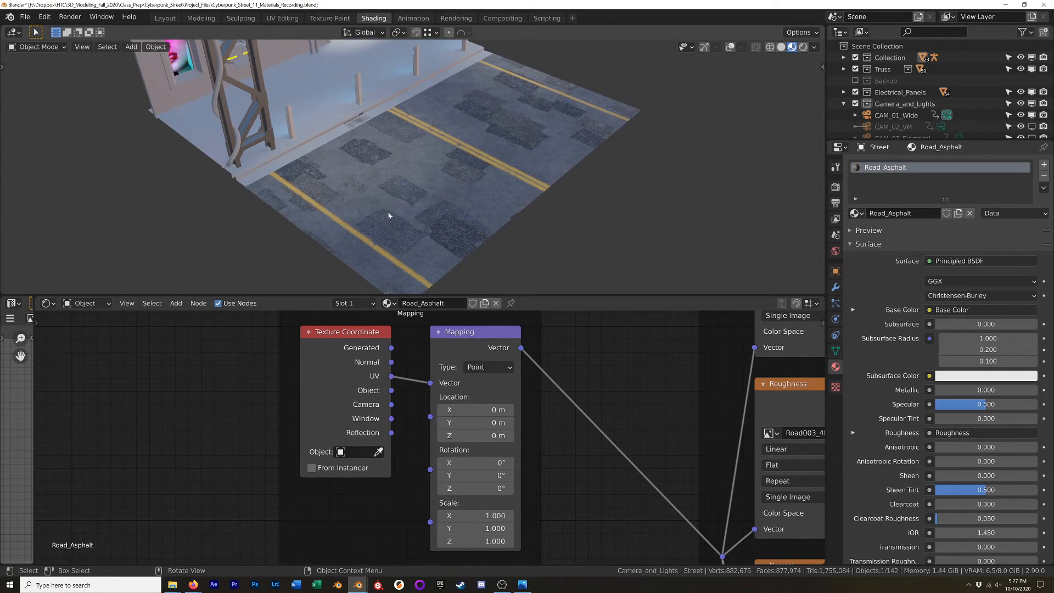
{"action": "left_click", "coordinate": [493, 487]}
{"action": "type", "text": "90"}
{"action": "key", "text": "Return"}
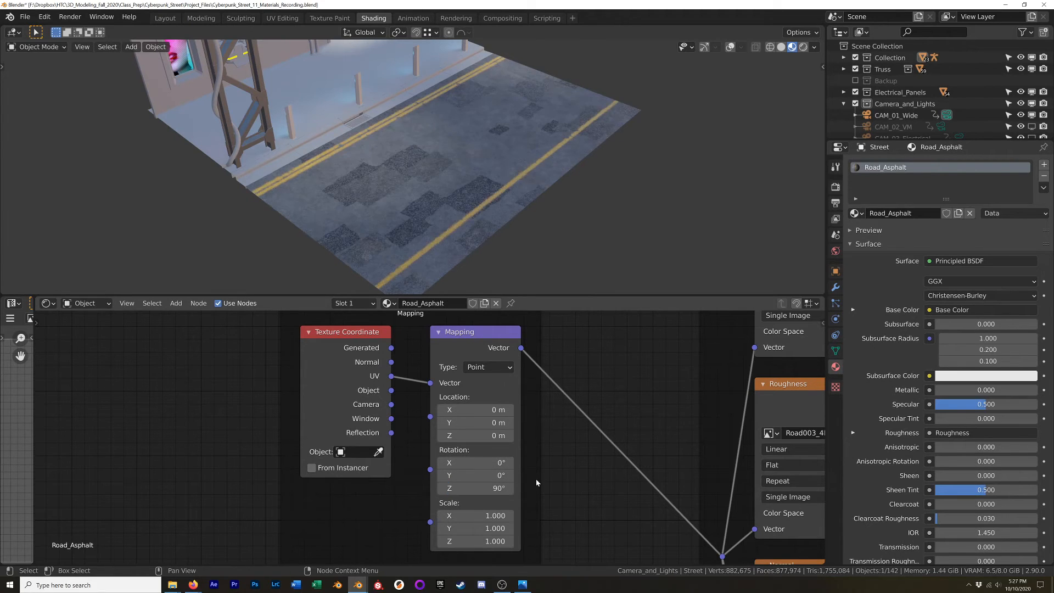
Step: Shift the asphalt texture across the street by setting the Mapping node's X location to 0.44 m
{"action": "scroll", "coordinate": [364, 198], "scroll_direction": "up", "scroll_amount": 4}
{"action": "scroll", "coordinate": [367, 195], "scroll_direction": "down", "scroll_amount": 3}
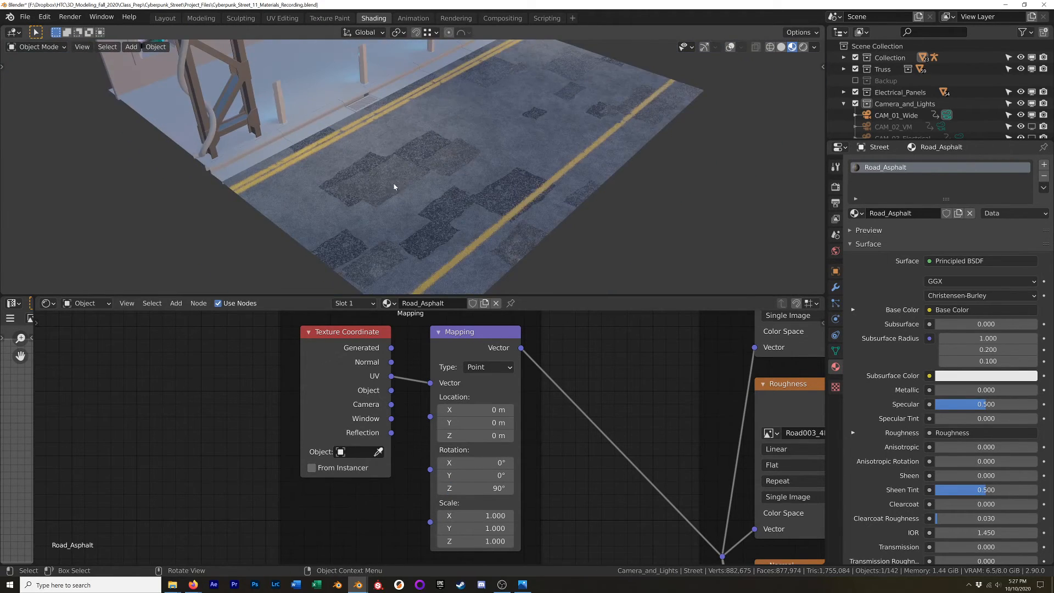
{"action": "middle_click_drag", "start_coordinate": [390, 188], "coordinate": [445, 226], "text": "shift"}
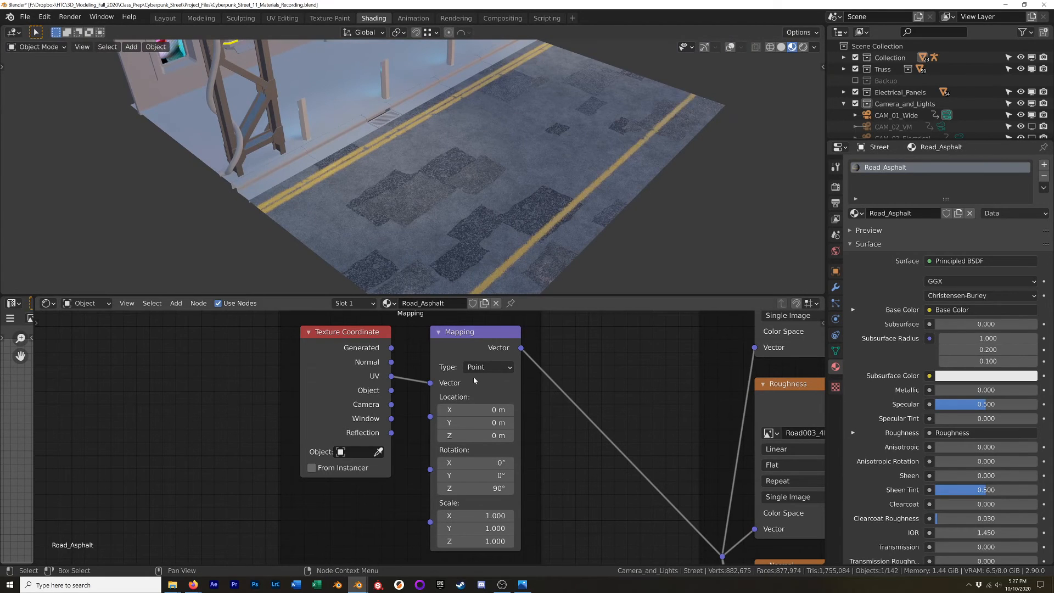
{"action": "left_click_drag", "start_coordinate": [475, 411], "coordinate": [498, 411]}
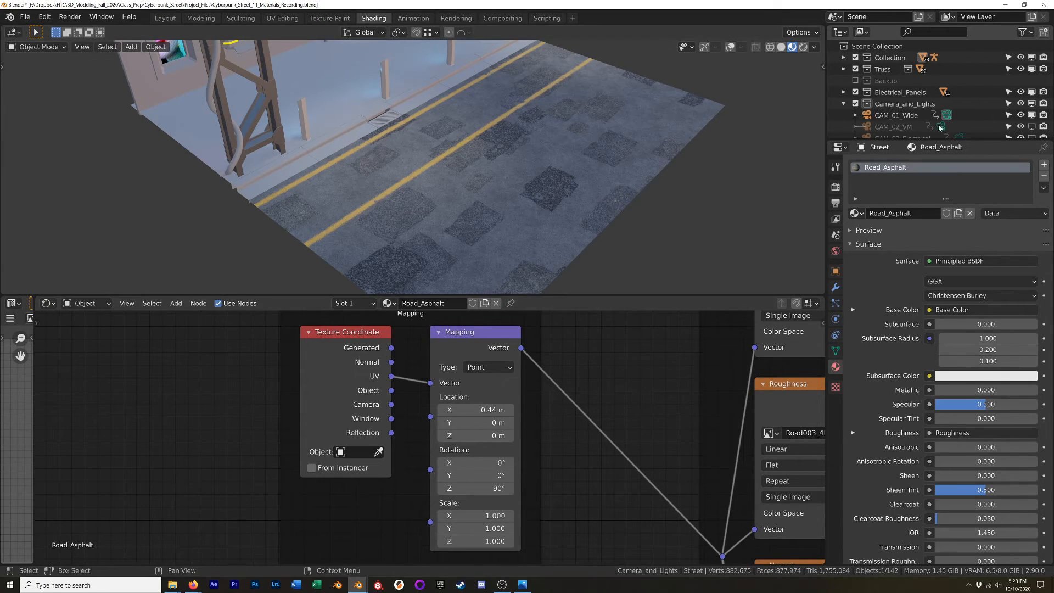
Step: Enlarge the Outliner, unhide the metarig inside the expanded Collection, and turn the viewport overlays back on
{"action": "left_click_drag", "start_coordinate": [969, 141], "coordinate": [972, 256]}
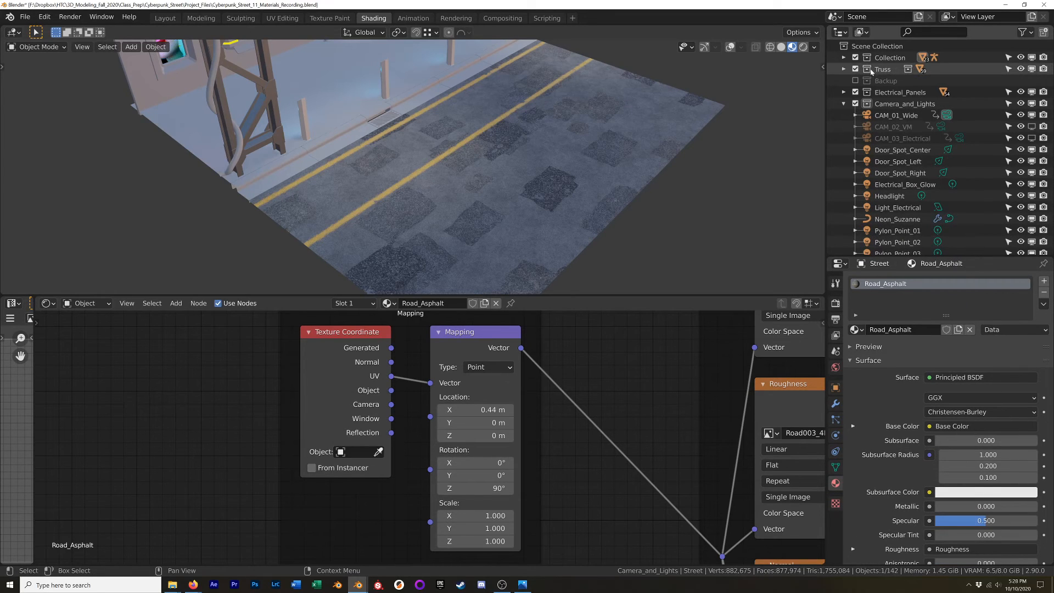
{"action": "left_click", "coordinate": [843, 58]}
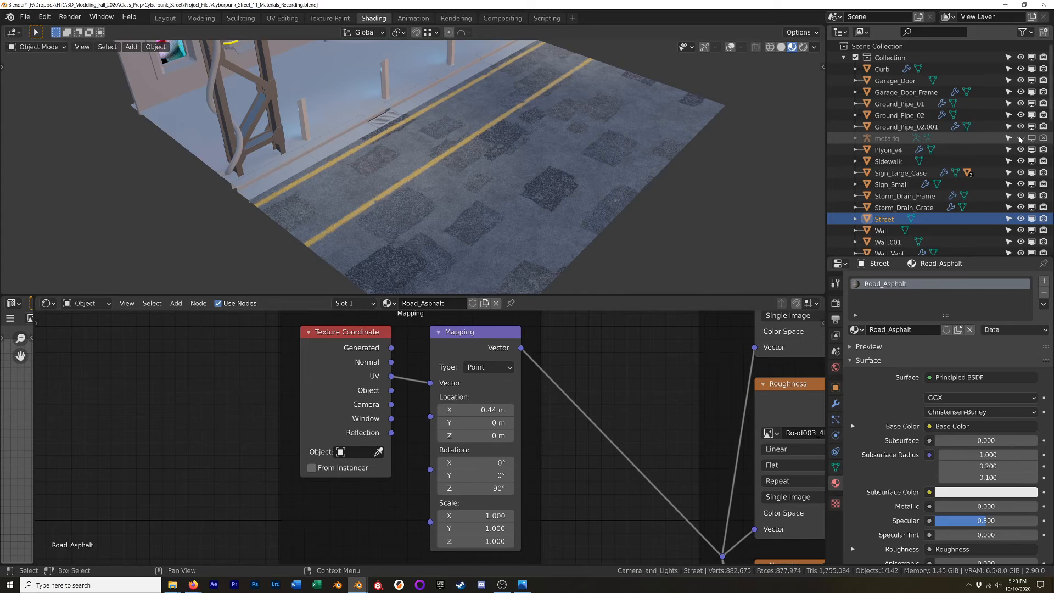
{"action": "middle_click_drag", "start_coordinate": [477, 90], "coordinate": [578, 161], "text": "shift"}
{"action": "left_click", "coordinate": [730, 47]}
Step: Move the metarig along the Y axis from the sidewalk onto the street, beside the storm drain
{"action": "left_click", "coordinate": [483, 110]}
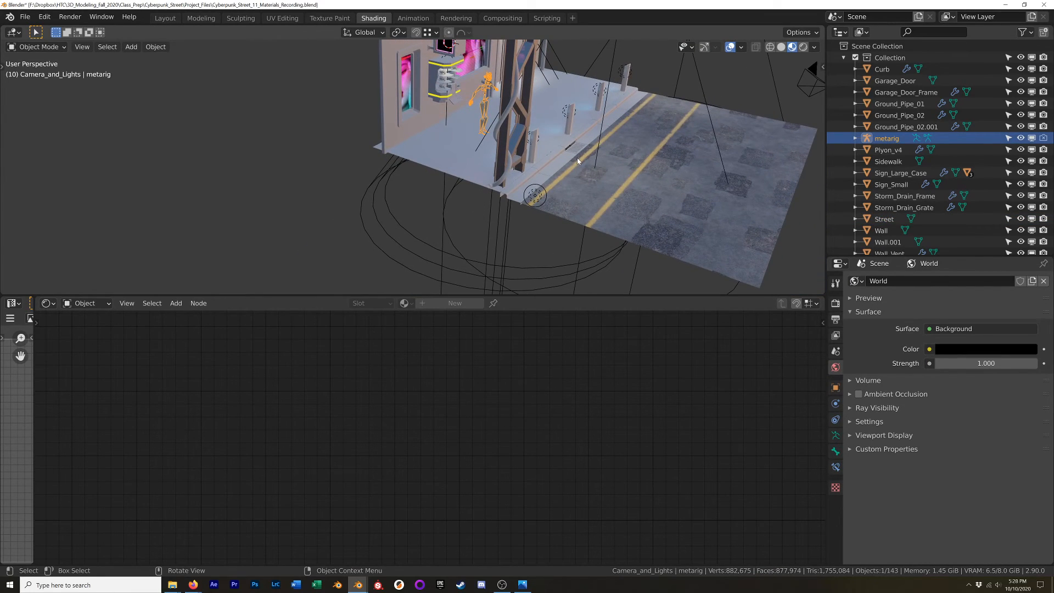
{"action": "key", "text": "g"}
{"action": "key", "text": "x"}
{"action": "right_click", "coordinate": [632, 187]}
{"action": "key", "text": "g"}
{"action": "key", "text": "y"}
{"action": "left_click", "coordinate": [655, 180]}
Step: Examine the scale of the road lines and asphalt patches against the metarig's feet from several angles
{"action": "scroll", "coordinate": [599, 173], "scroll_direction": "up", "scroll_amount": 6}
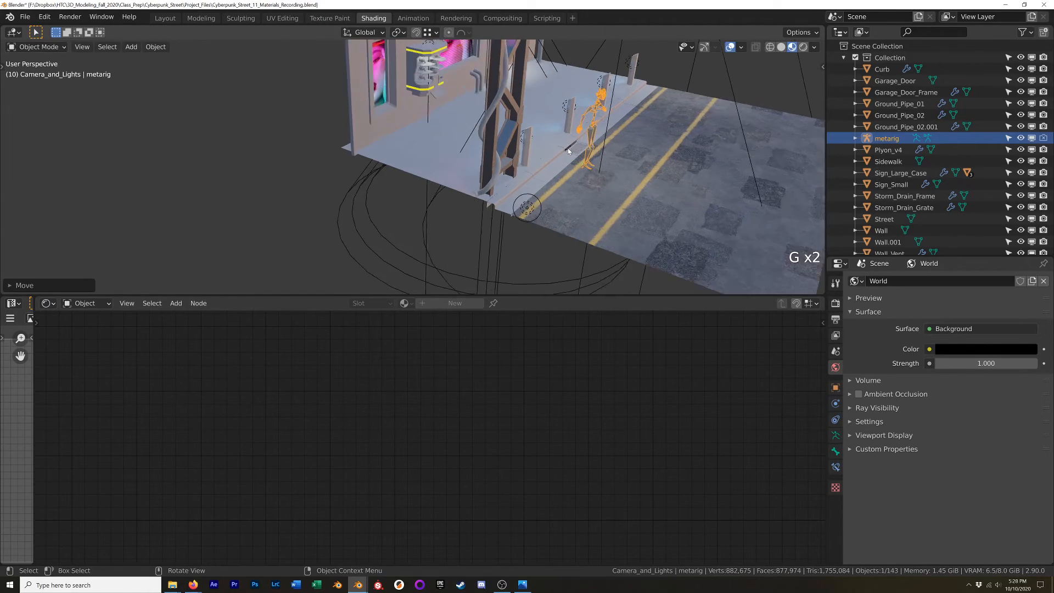
{"action": "middle_click_drag", "start_coordinate": [599, 173], "coordinate": [483, 216]}
{"action": "scroll", "coordinate": [577, 205], "scroll_direction": "up", "scroll_amount": 3}
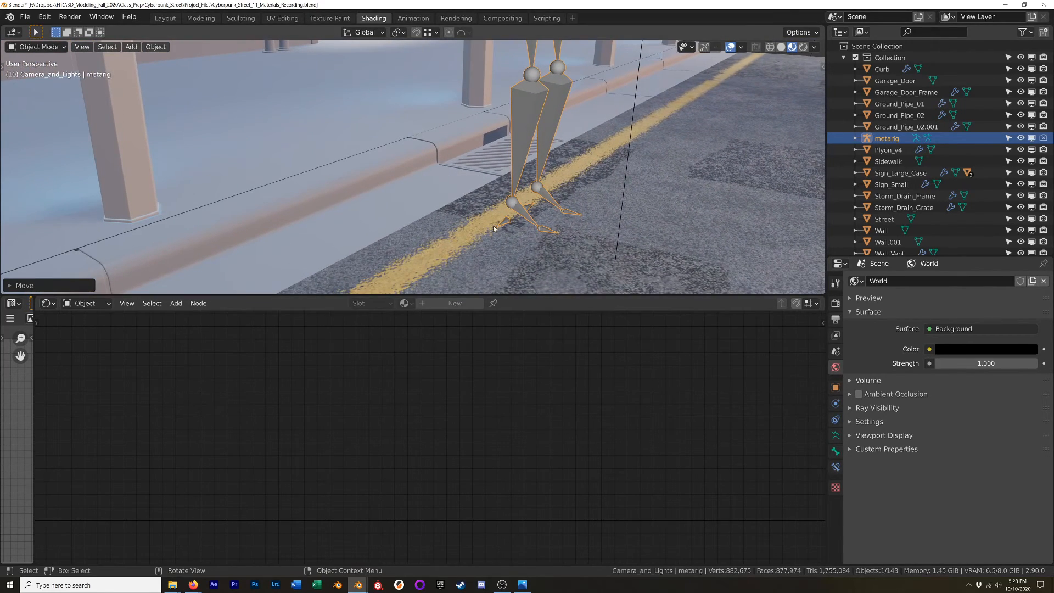
{"action": "middle_click_drag", "start_coordinate": [501, 217], "coordinate": [540, 203]}
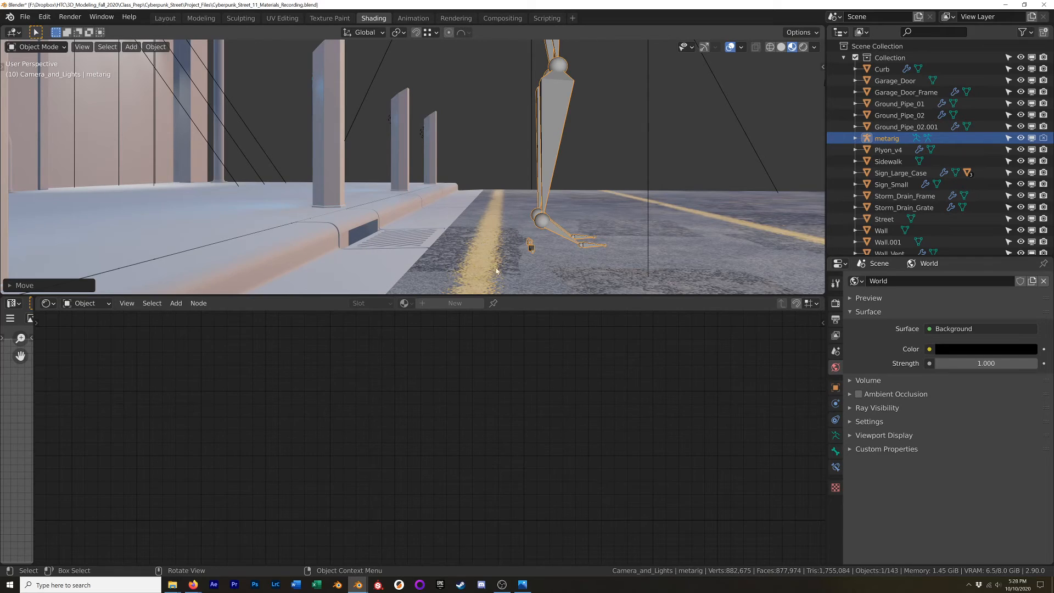
{"action": "middle_click_drag", "start_coordinate": [536, 252], "coordinate": [490, 199]}
{"action": "scroll", "coordinate": [492, 223], "scroll_direction": "down", "scroll_amount": 5}
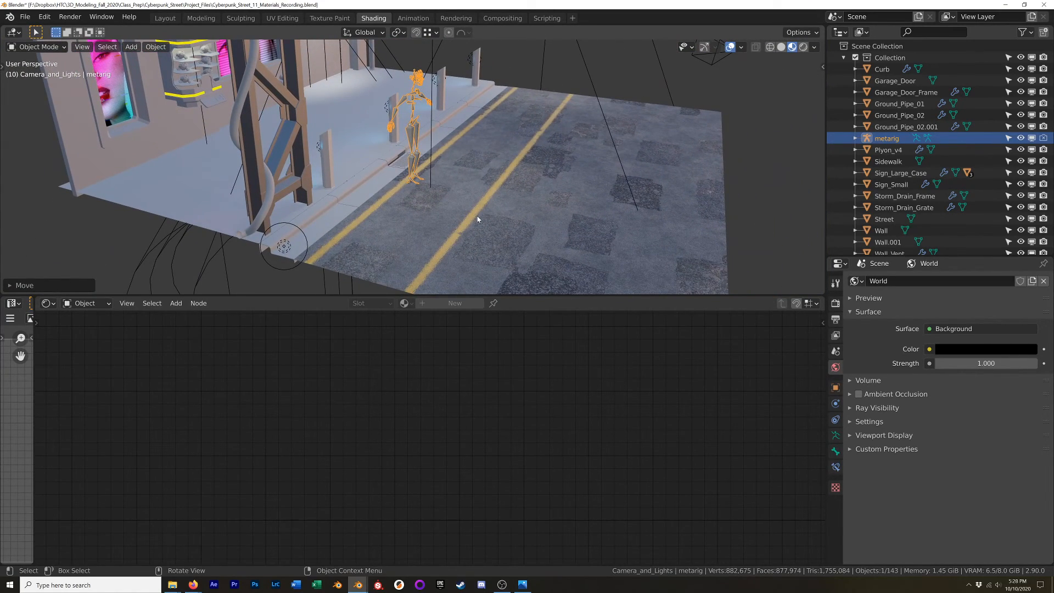
{"action": "scroll", "coordinate": [404, 195], "scroll_direction": "up", "scroll_amount": 5}
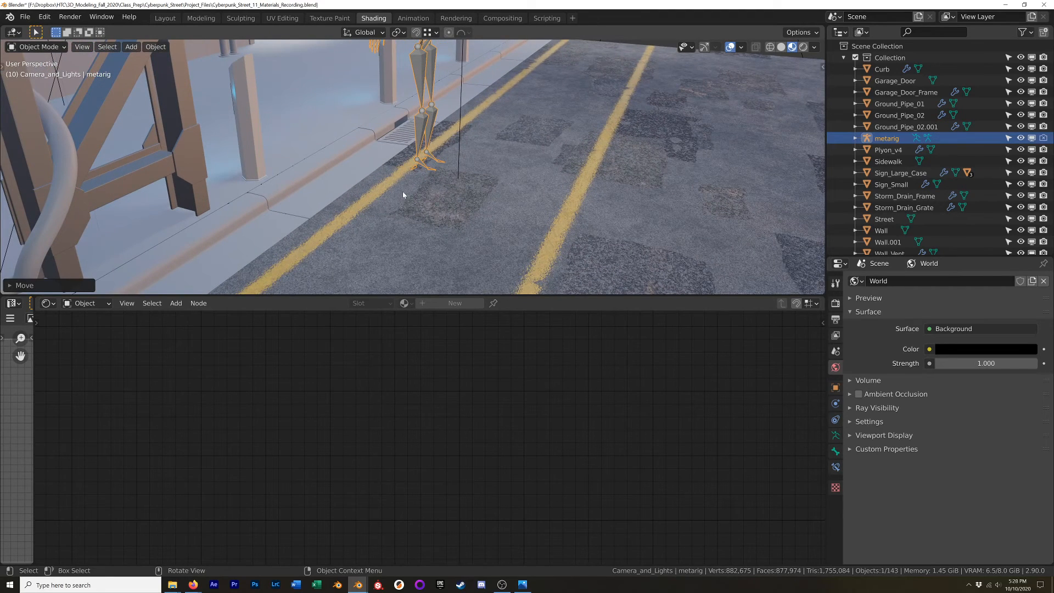
{"action": "key", "text": "alt+Tab"}
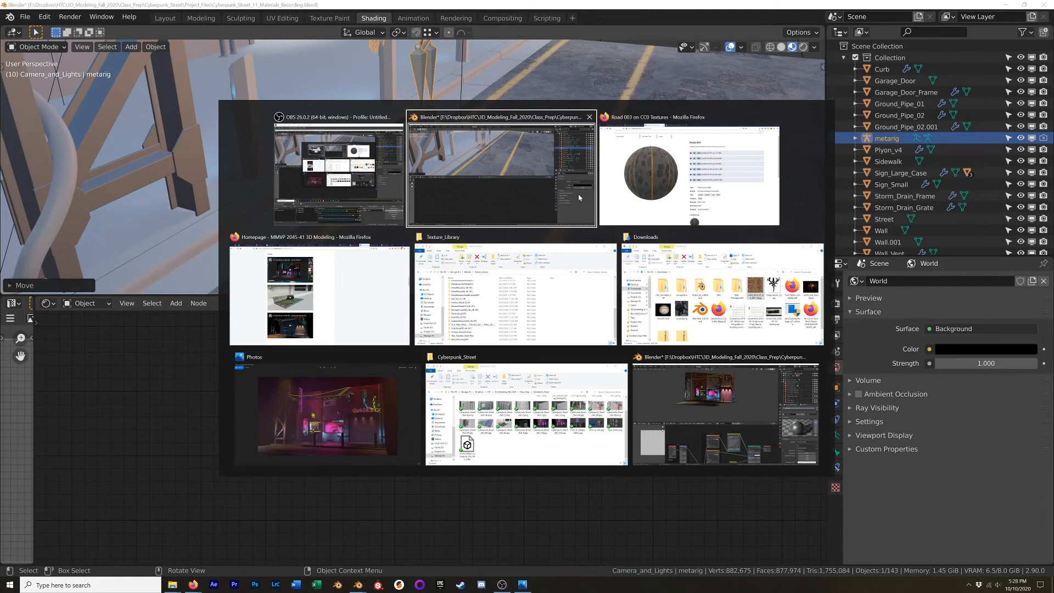
{"action": "left_click", "coordinate": [451, 209]}
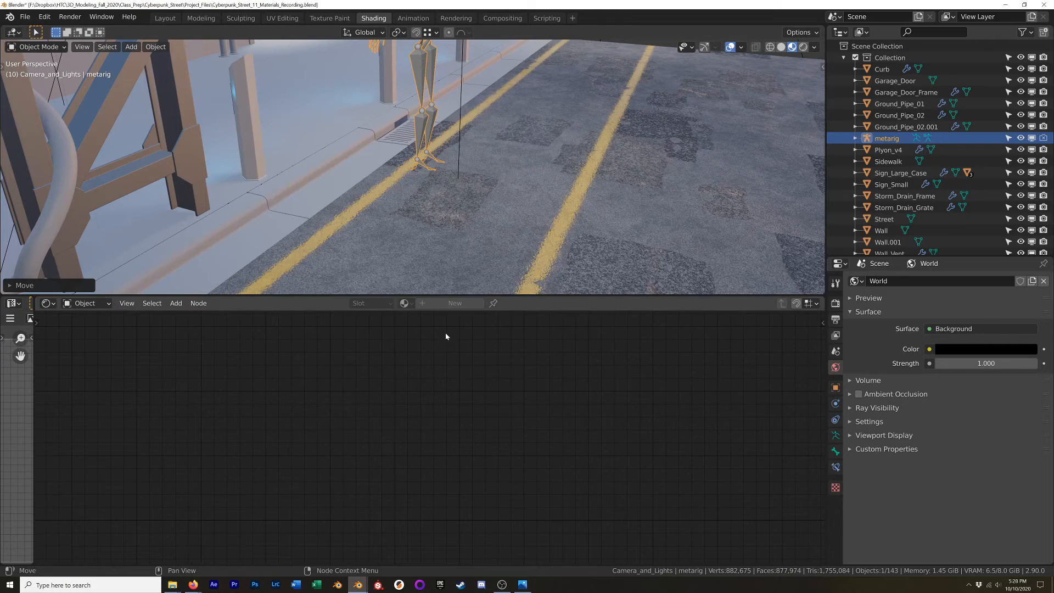
Step: Select the street and set its Mapping node's scale to 1.380 on all axes and X location to 0.65 m
{"action": "left_click", "coordinate": [506, 162]}
{"action": "scroll", "coordinate": [575, 412], "scroll_direction": "down", "scroll_amount": 8}
{"action": "middle_click_drag", "start_coordinate": [578, 397], "coordinate": [556, 373], "text": "shift"}
{"action": "scroll", "coordinate": [515, 436], "scroll_direction": "up", "scroll_amount": 5}
{"action": "left_click_drag", "start_coordinate": [480, 446], "coordinate": [535, 456]}
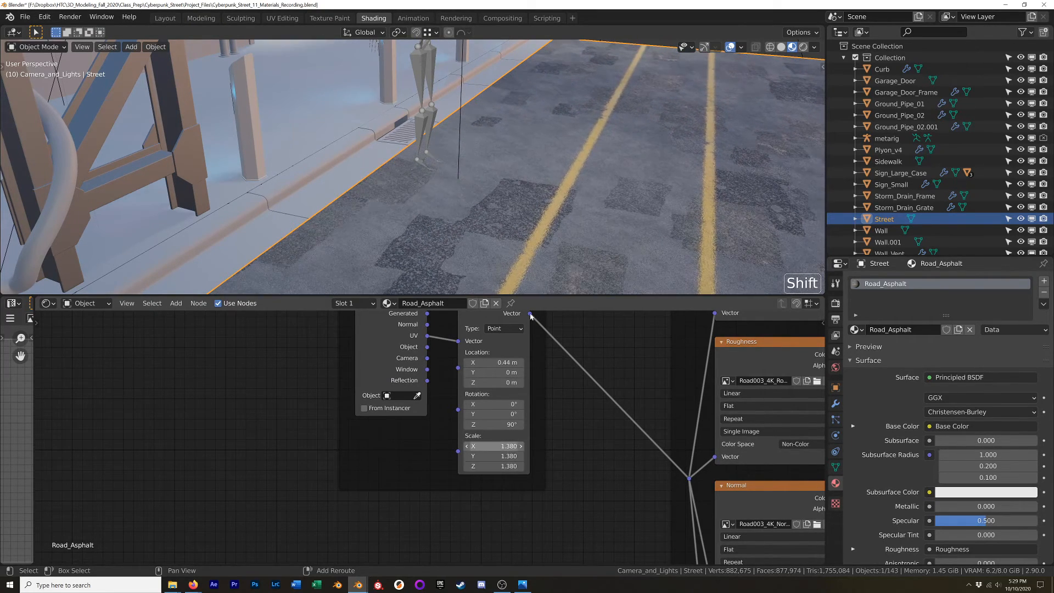
{"action": "scroll", "coordinate": [574, 182], "scroll_direction": "down", "scroll_amount": 1}
{"action": "left_click_drag", "start_coordinate": [494, 362], "coordinate": [524, 362], "text": "shift"}
Step: Fine-tune the street's Mapping node to a scale of 1.280 on all axes and an X location of 0.59 m
{"action": "middle_click_drag", "start_coordinate": [666, 190], "coordinate": [550, 208], "text": "shift"}
{"action": "scroll", "coordinate": [543, 192], "scroll_direction": "down", "scroll_amount": 6}
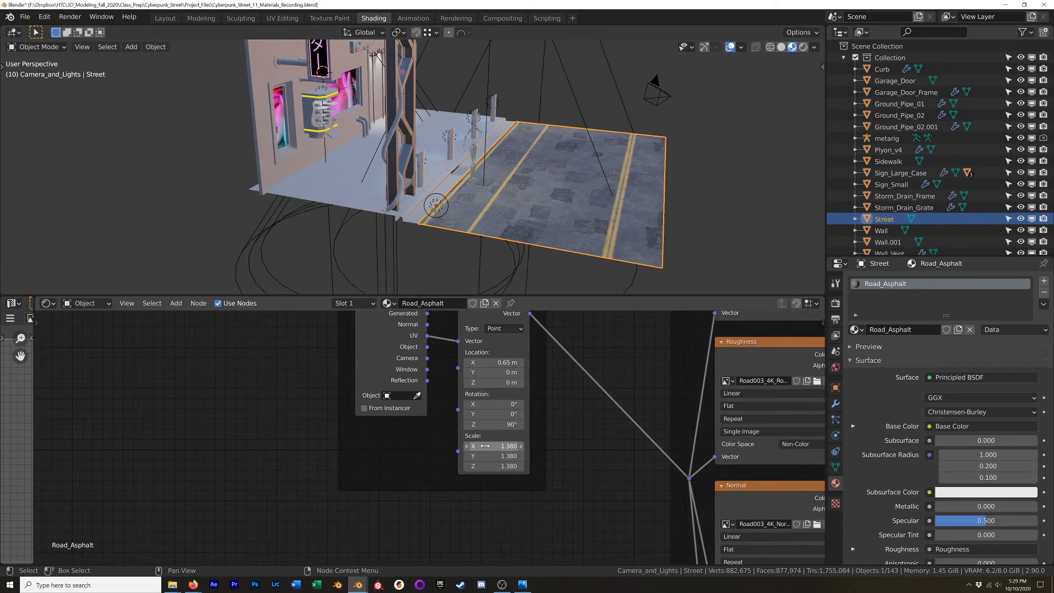
{"action": "left_click_drag", "start_coordinate": [494, 446], "coordinate": [486, 445], "text": "shift"}
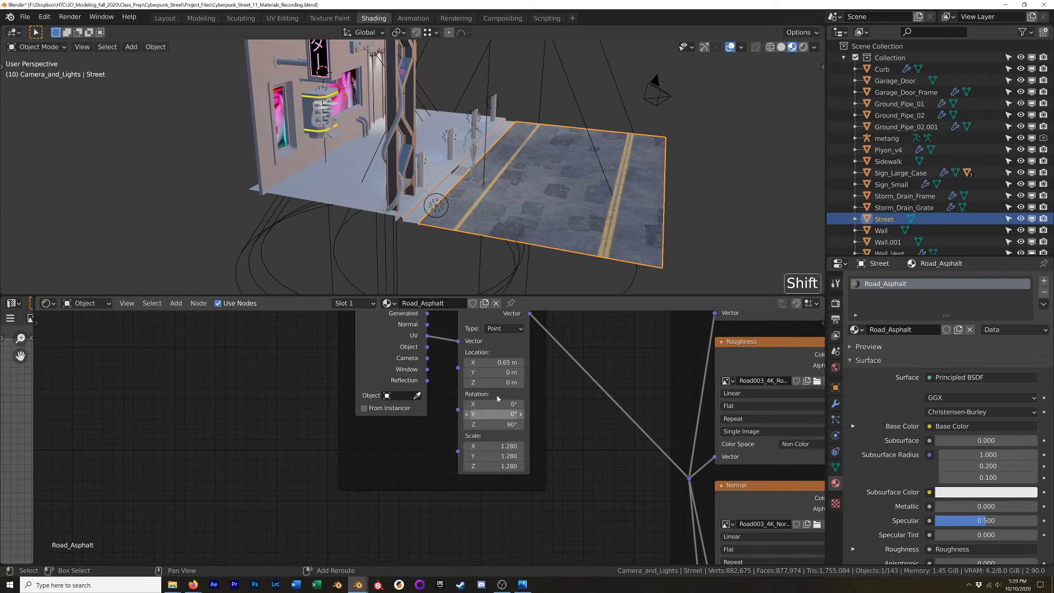
{"action": "left_click_drag", "start_coordinate": [492, 362], "coordinate": [491, 362], "text": "shift"}
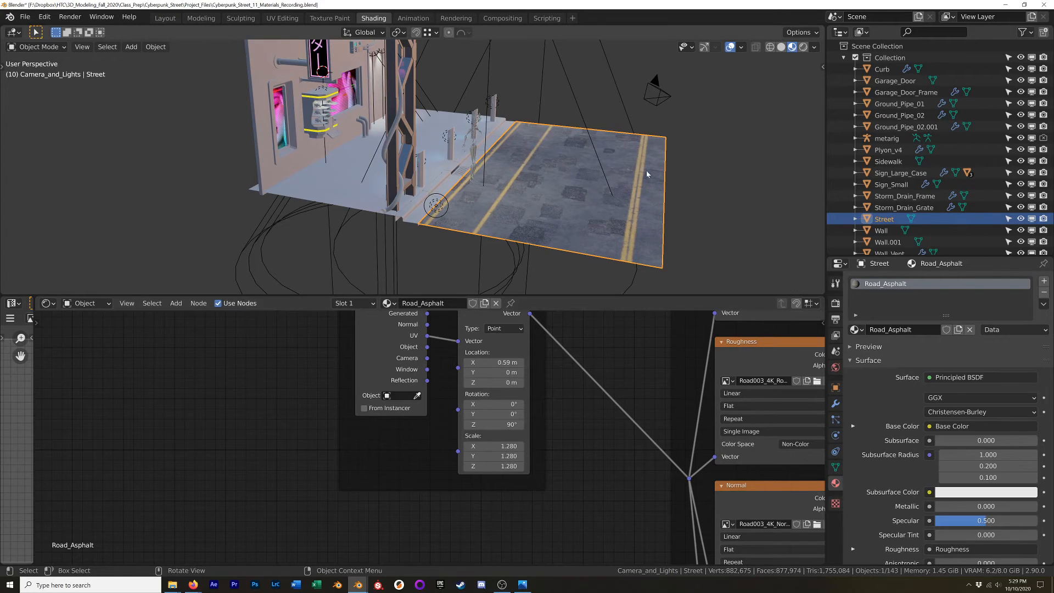
Step: Slide the asphalt patches along the street by setting the Mapping node's Y location to about 1.17 m
{"action": "middle_click_drag", "start_coordinate": [654, 169], "coordinate": [544, 219]}
{"action": "scroll", "coordinate": [550, 191], "scroll_direction": "up", "scroll_amount": 3}
{"action": "mouse_move", "coordinate": [595, 181]}
{"action": "middle_mouse_down"}
{"action": "mouse_move", "coordinate": [571, 165]}
{"action": "mouse_move", "coordinate": [512, 208]}
{"action": "mouse_move", "coordinate": [589, 191]}
{"action": "middle_mouse_up"}
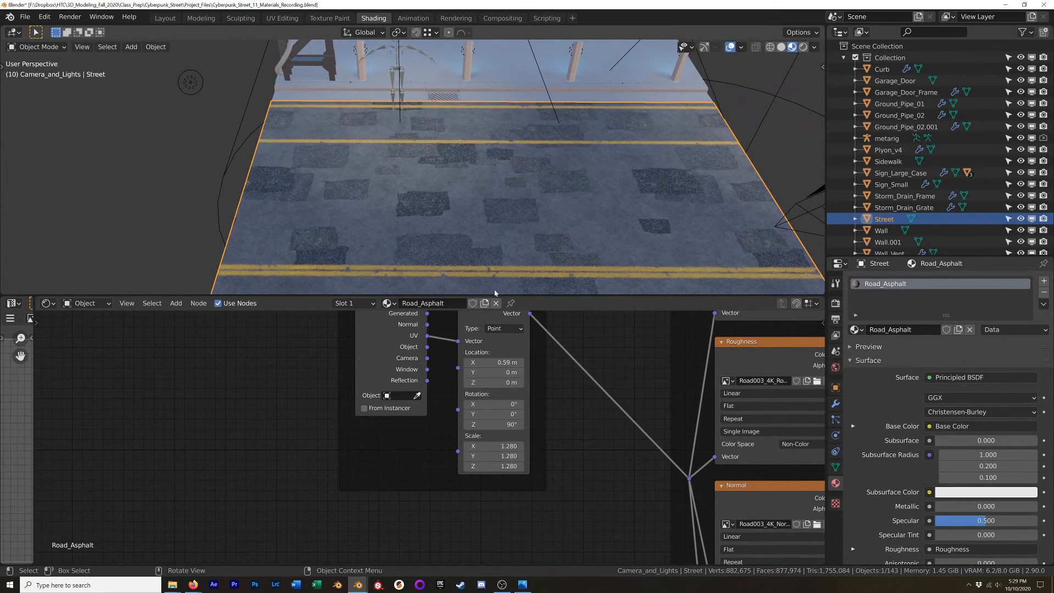
{"action": "left_click_drag", "start_coordinate": [494, 372], "coordinate": [530, 372]}
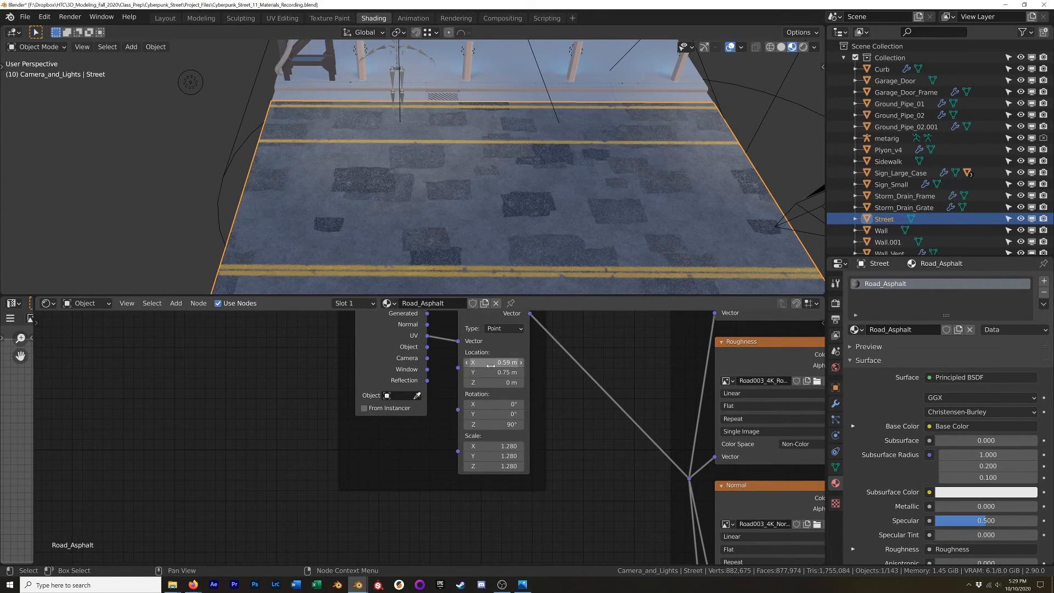
{"action": "left_click_drag", "start_coordinate": [494, 372], "coordinate": [529, 372], "text": "shift"}
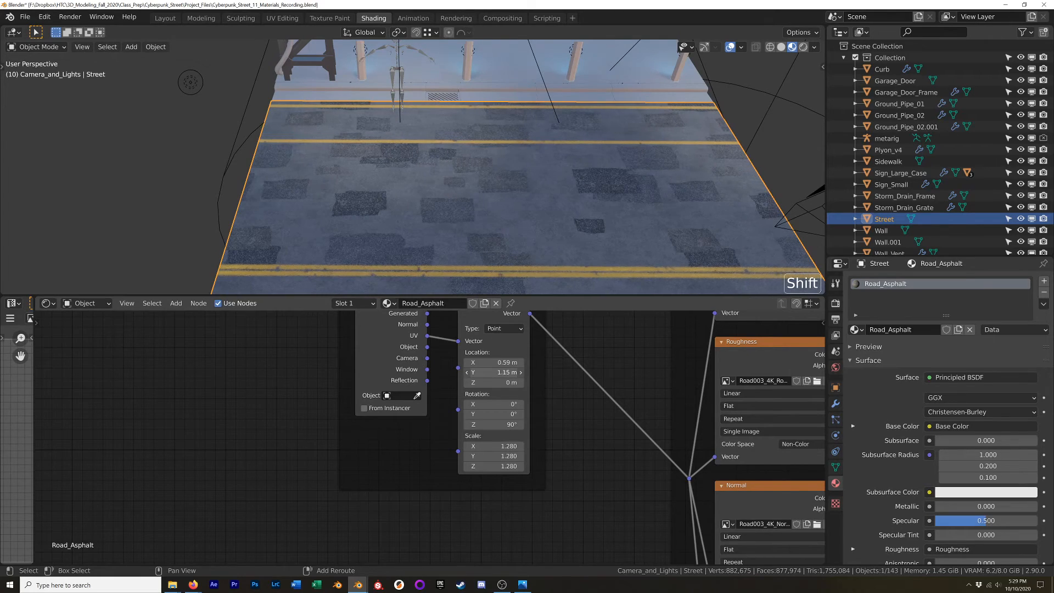
Step: Switch the viewport to Rendered shading and examine the asphalt street under the scene's neon lighting
{"action": "middle_click_drag", "start_coordinate": [548, 255], "coordinate": [577, 207]}
{"action": "scroll", "coordinate": [468, 367], "scroll_direction": "down", "scroll_amount": 5}
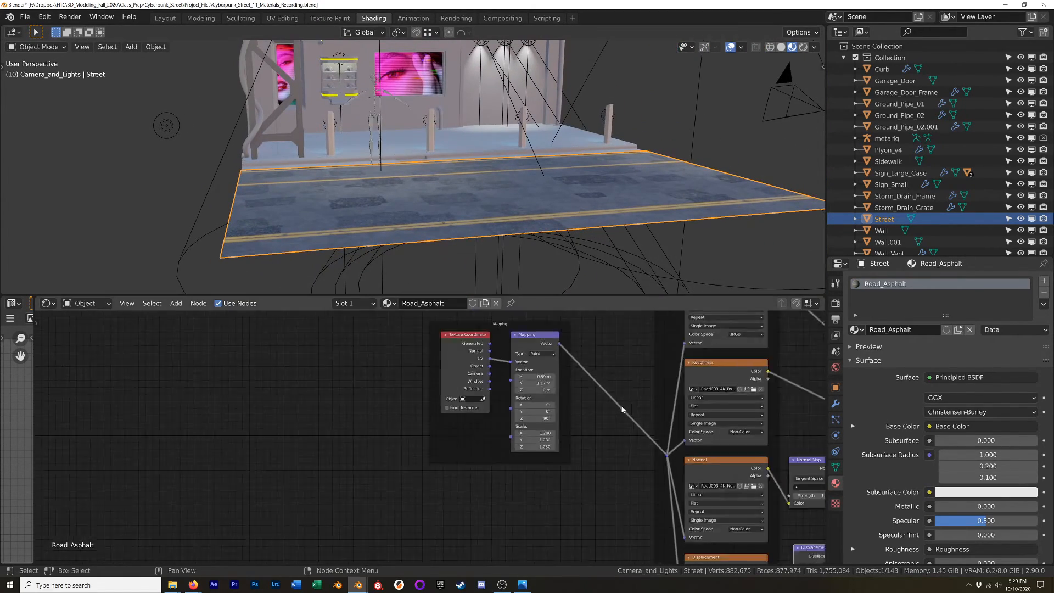
{"action": "key", "text": "z"}
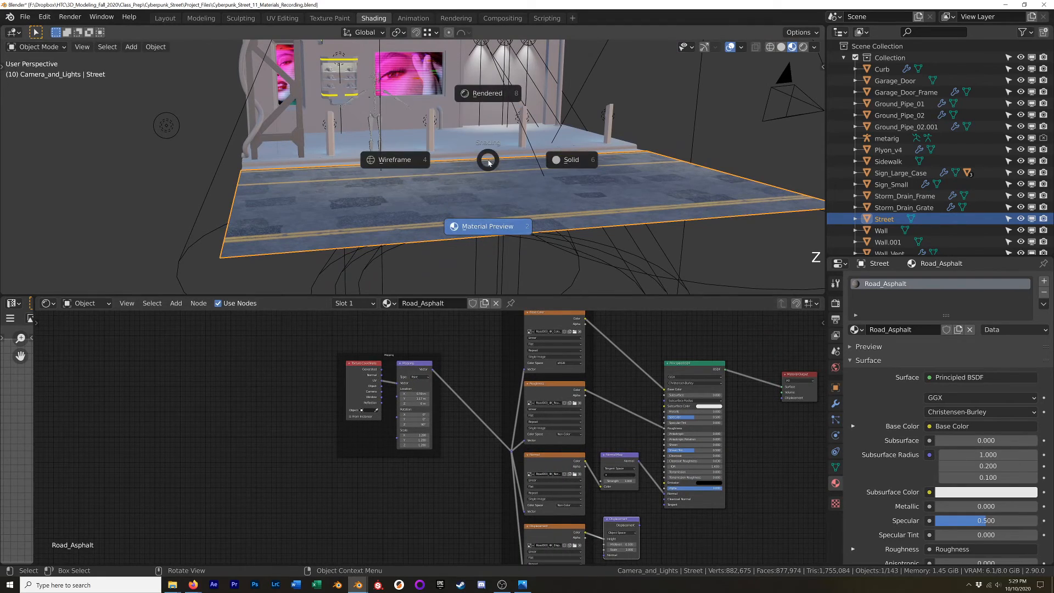
{"action": "left_click", "coordinate": [483, 110]}
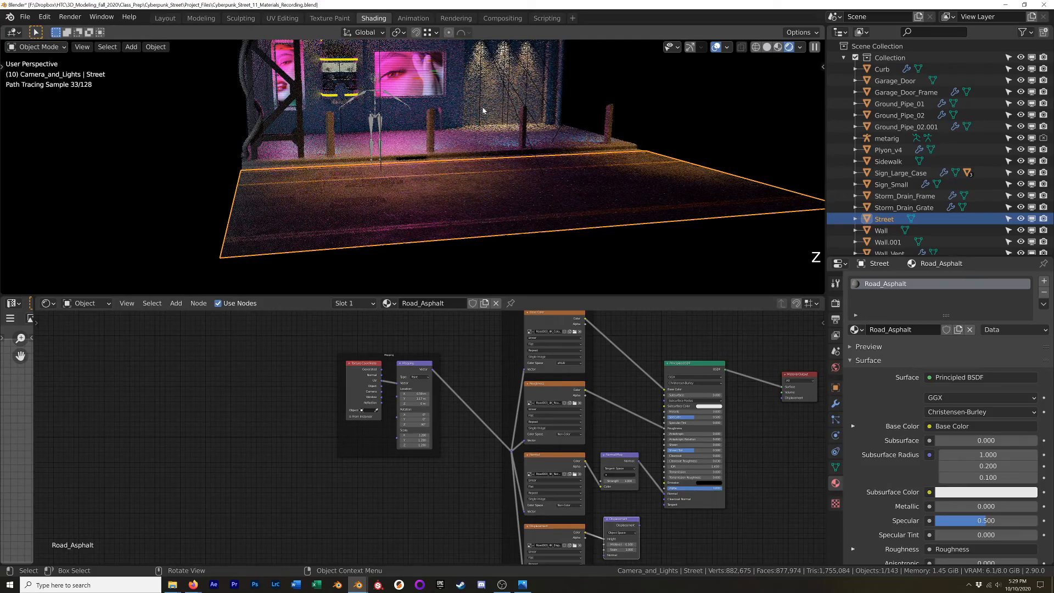
{"action": "scroll", "coordinate": [359, 212], "scroll_direction": "up", "scroll_amount": 8}
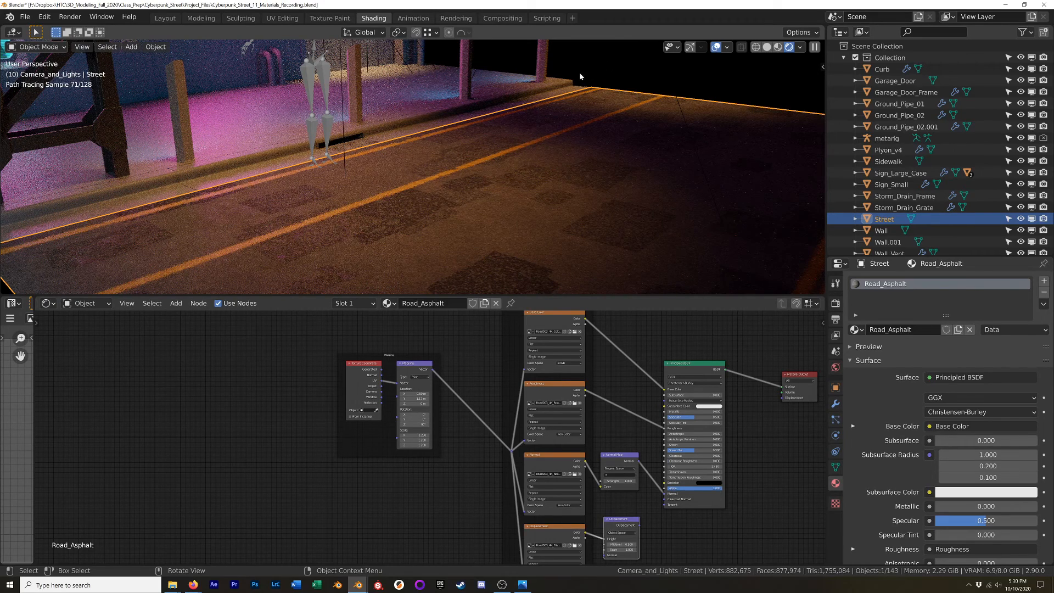
Step: Return the viewport to Material Preview shading with Scene Lights and Scene World enabled
{"action": "left_click", "coordinate": [778, 47]}
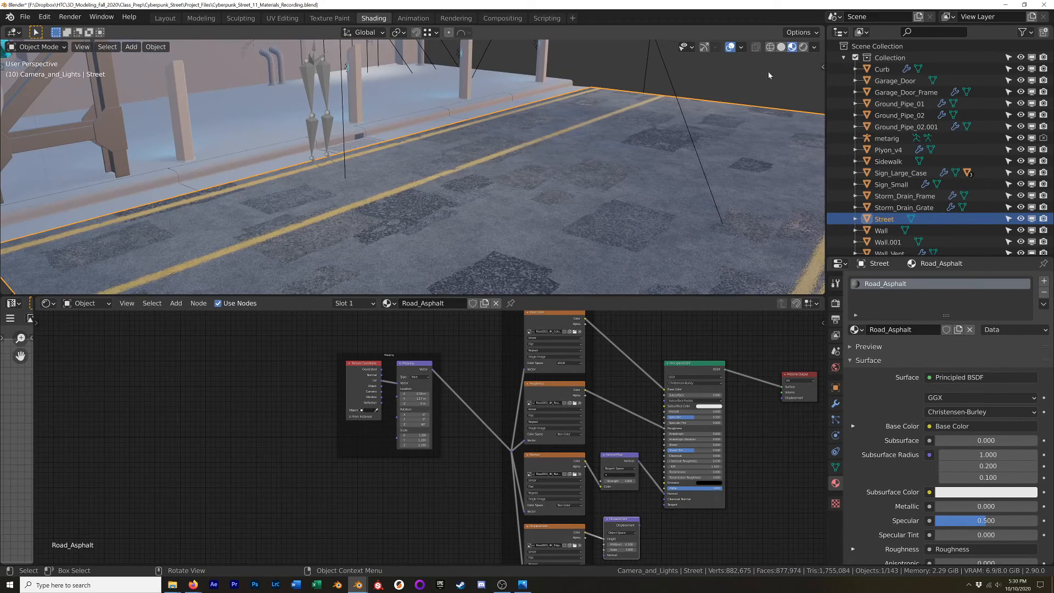
{"action": "left_click", "coordinate": [813, 47]}
{"action": "left_click", "coordinate": [754, 117]}
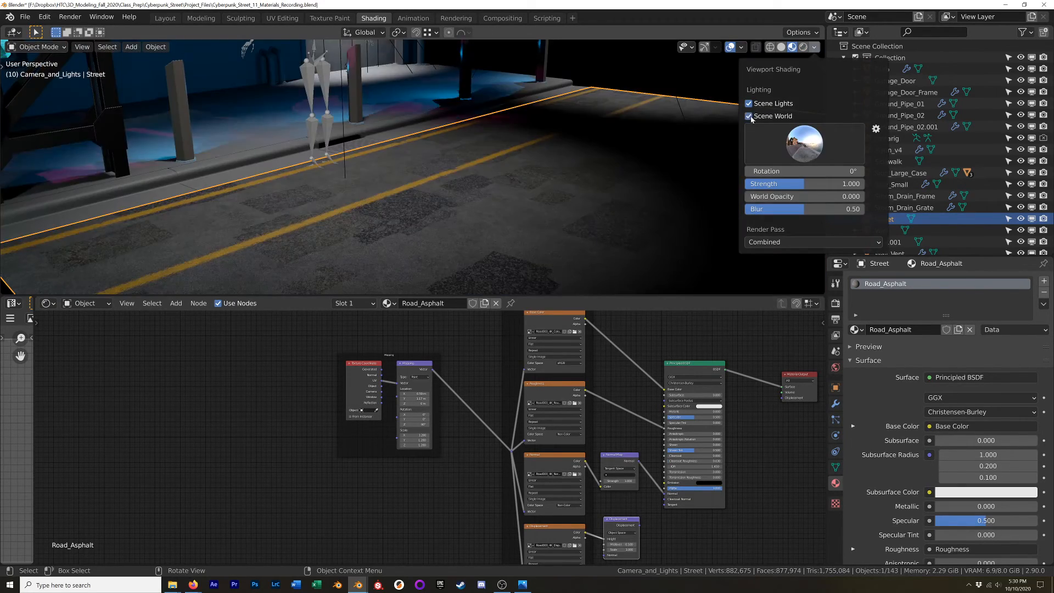
Step: Disable Scene World in the preview lighting and light the street with the dark magenta-and-yellow city HDRI
{"action": "middle_click_drag", "start_coordinate": [505, 176], "coordinate": [436, 225]}
{"action": "scroll", "coordinate": [490, 200], "scroll_direction": "up", "scroll_amount": 5}
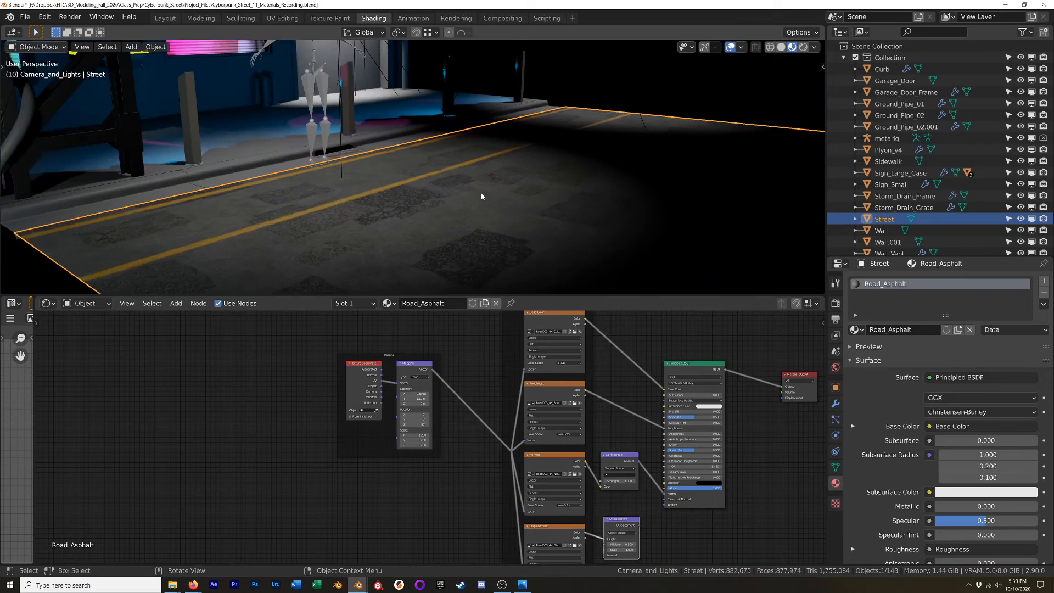
{"action": "left_click", "coordinate": [815, 48]}
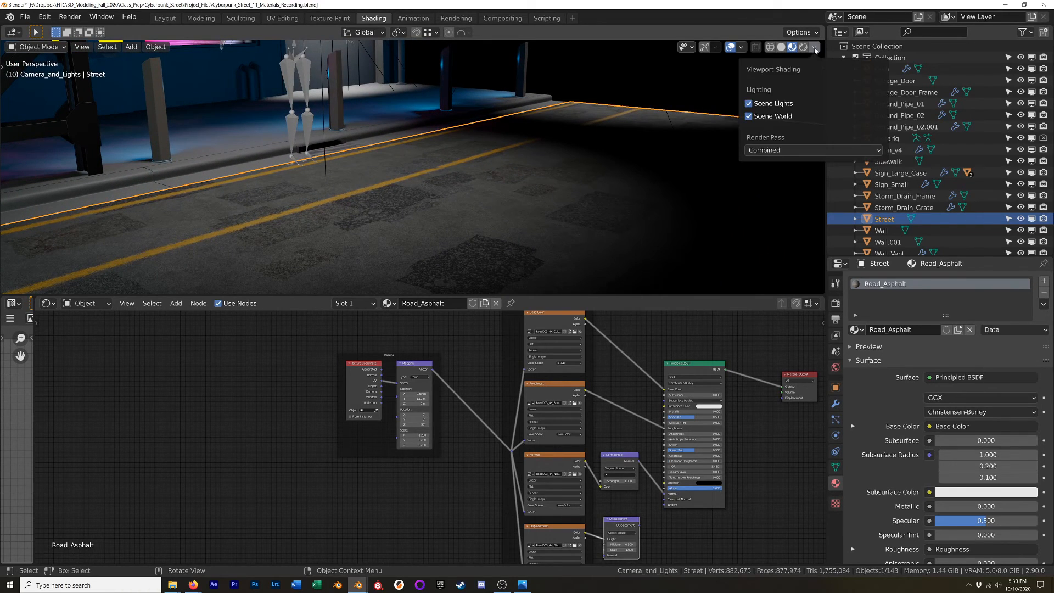
{"action": "left_click", "coordinate": [763, 114]}
{"action": "left_click", "coordinate": [814, 49]}
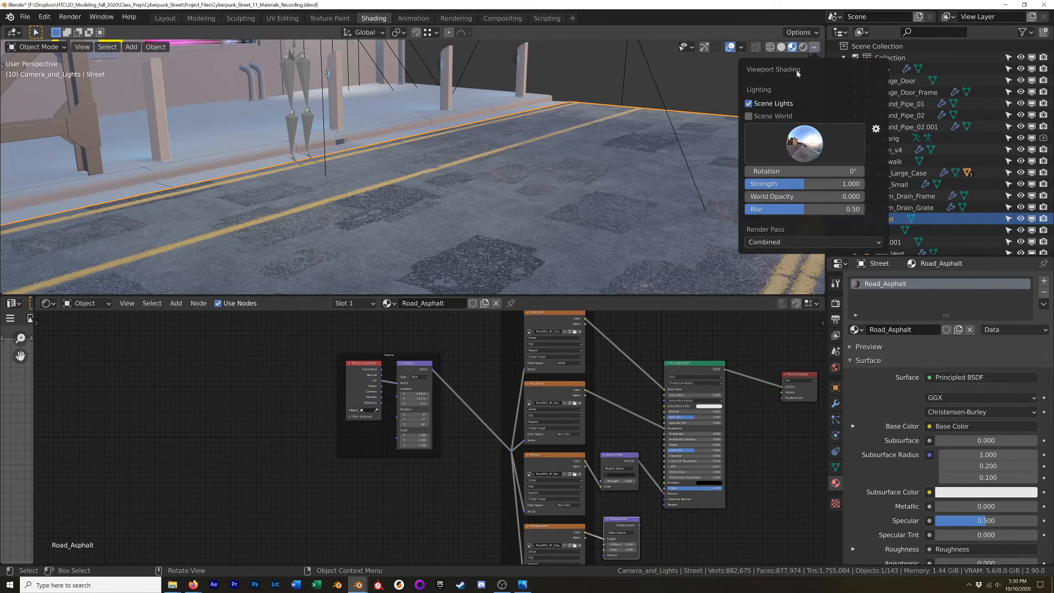
{"action": "left_click", "coordinate": [796, 145]}
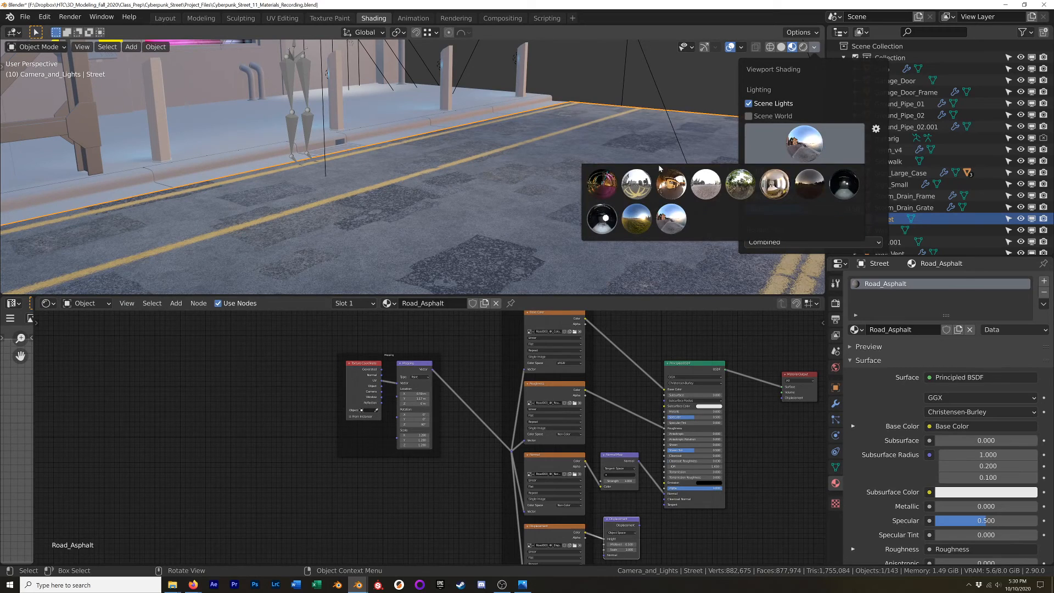
{"action": "left_click", "coordinate": [602, 188]}
{"action": "scroll", "coordinate": [628, 138], "scroll_direction": "down", "scroll_amount": 6}
{"action": "middle_click_drag", "start_coordinate": [635, 133], "coordinate": [549, 162]}
{"action": "mouse_move", "coordinate": [549, 162]}
{"action": "middle_mouse_down"}
{"action": "mouse_move", "coordinate": [549, 196]}
{"action": "mouse_move", "coordinate": [509, 229]}
{"action": "mouse_move", "coordinate": [483, 208]}
{"action": "mouse_move", "coordinate": [554, 203]}
{"action": "middle_mouse_up"}
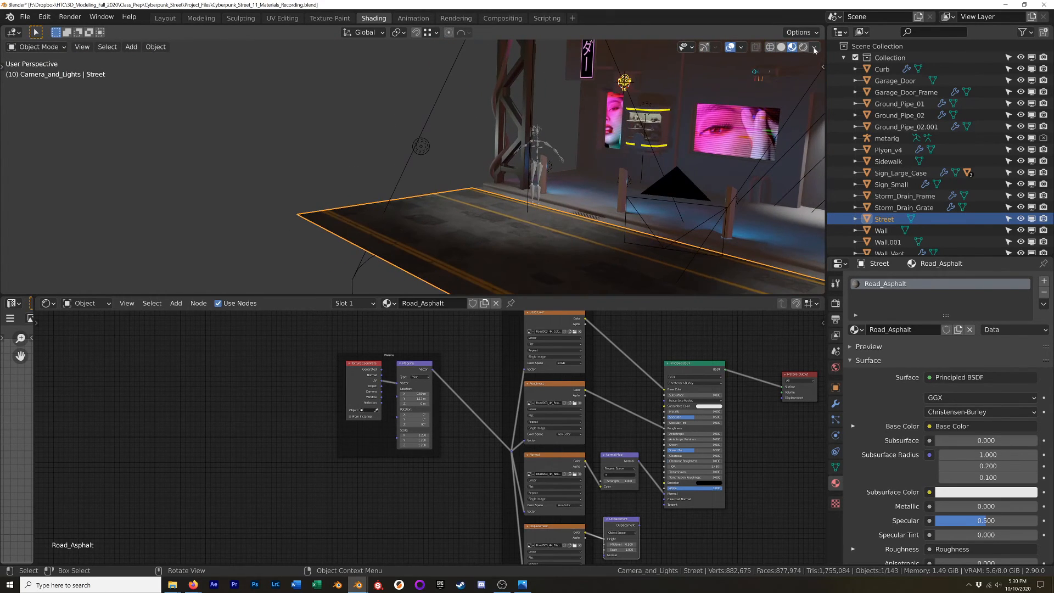
Step: Open the studio light preferences from the preview HDRI settings and close them
{"action": "left_click", "coordinate": [814, 48]}
{"action": "left_click", "coordinate": [876, 128]}
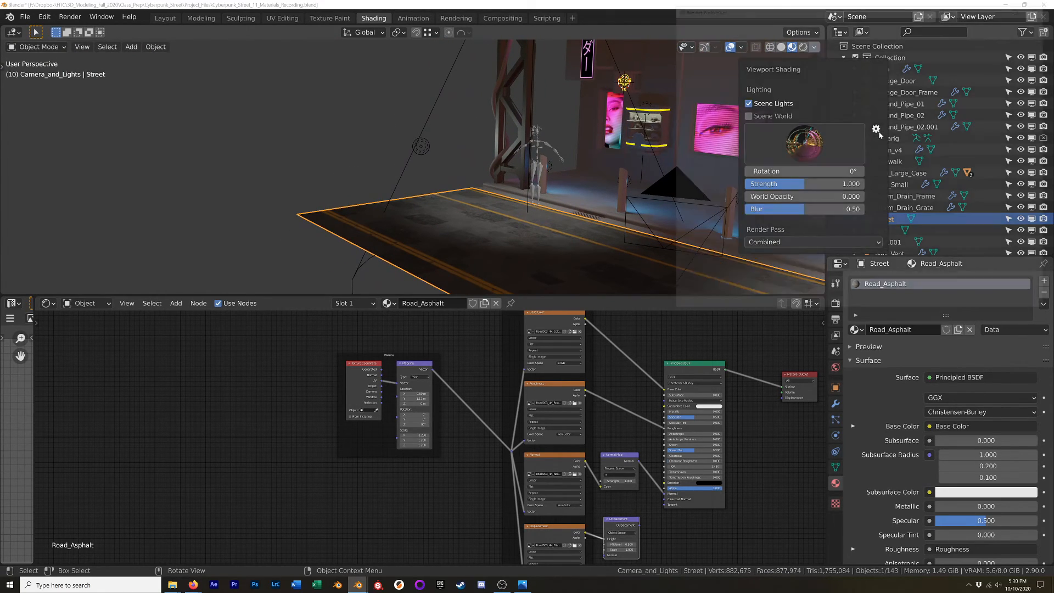
{"action": "left_click", "coordinate": [1042, 7]}
Step: Examine the asphalt patches and yellow lines up close and through the scene camera
{"action": "middle_click_drag", "start_coordinate": [536, 181], "coordinate": [491, 134]}
{"action": "scroll", "coordinate": [404, 225], "scroll_direction": "up", "scroll_amount": 4}
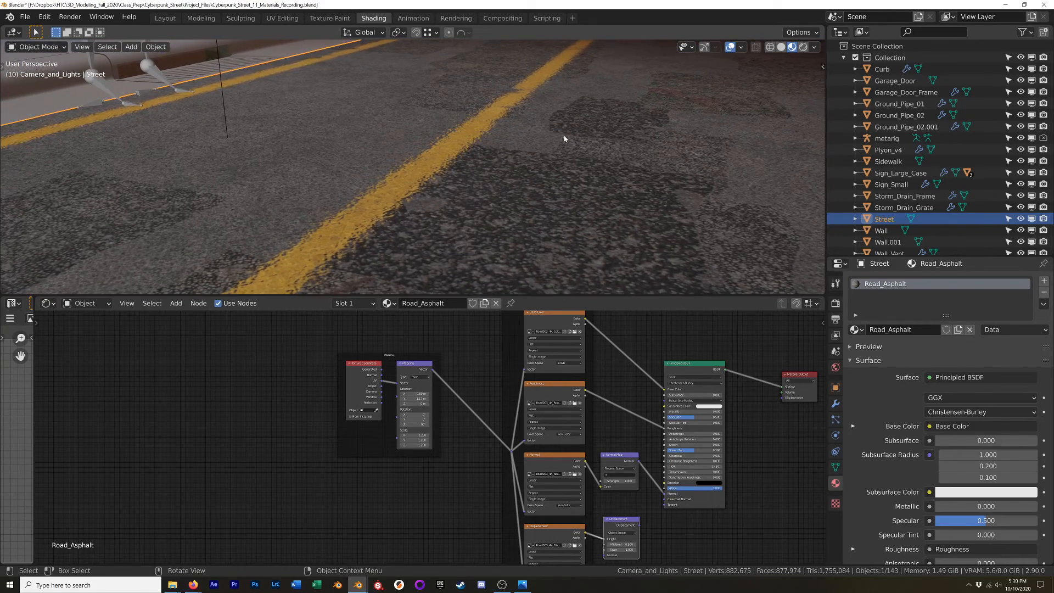
{"action": "middle_click_drag", "start_coordinate": [565, 137], "coordinate": [504, 127]}
{"action": "scroll", "coordinate": [579, 142], "scroll_direction": "down", "scroll_amount": 6}
{"action": "middle_click_drag", "start_coordinate": [580, 142], "coordinate": [472, 189]}
{"action": "scroll", "coordinate": [475, 213], "scroll_direction": "up", "scroll_amount": 2}
{"action": "key", "text": "KP_0"}
{"action": "scroll", "coordinate": [337, 244], "scroll_direction": "up", "scroll_amount": 3}
{"action": "scroll", "coordinate": [337, 244], "scroll_direction": "up", "scroll_amount": 3}
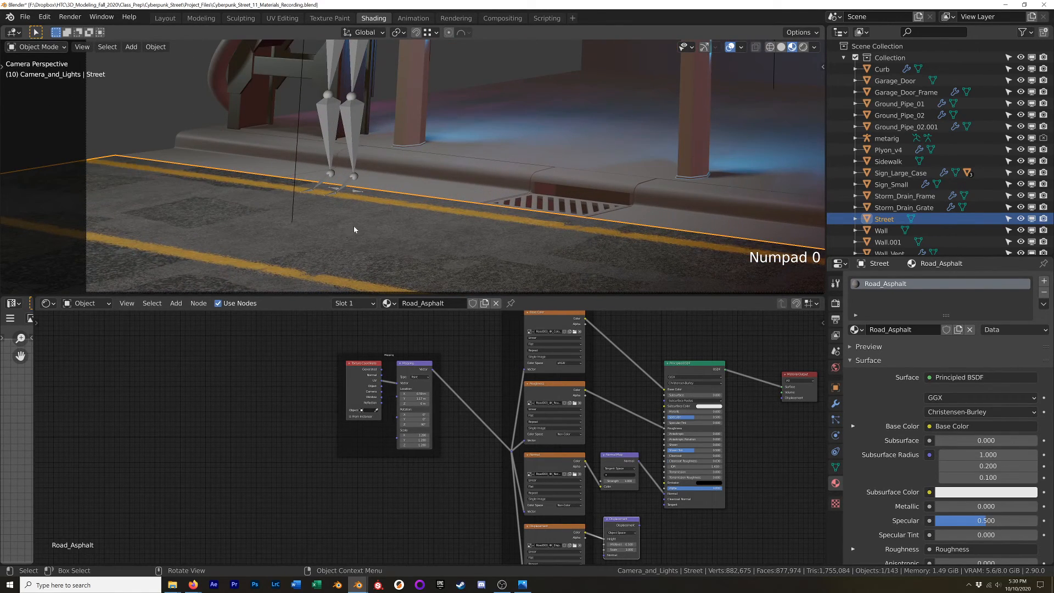
Step: Limit the camera's render region to the street corner around the rig's feet and switch the viewport to Rendered shading
{"action": "scroll", "coordinate": [356, 226], "scroll_direction": "down", "scroll_amount": 4}
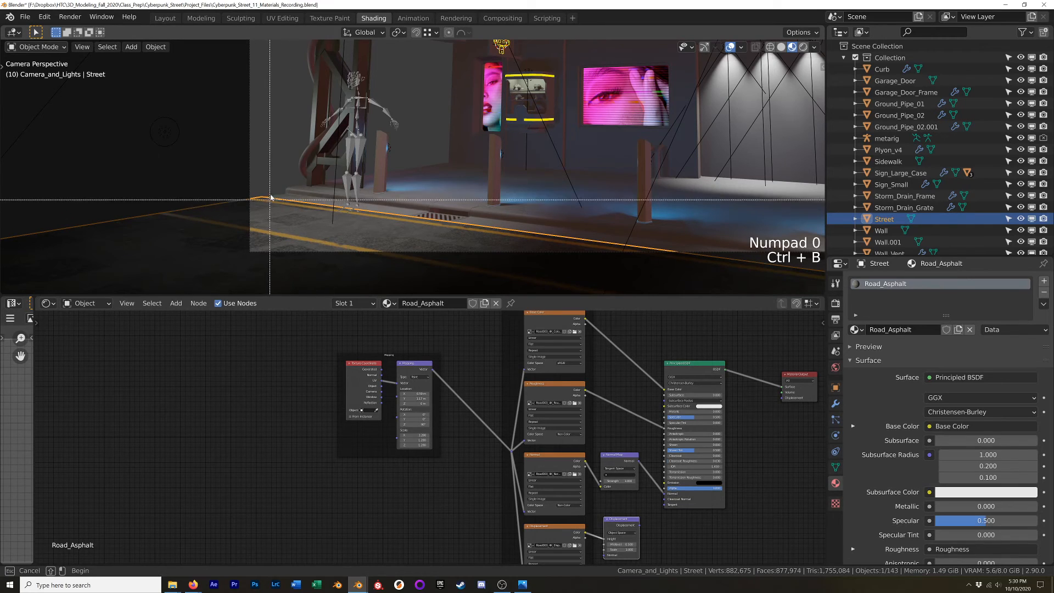
{"action": "mouse_move", "coordinate": [247, 183]}
{"action": "left_mouse_down"}
{"action": "mouse_move", "coordinate": [461, 277]}
{"action": "mouse_move", "coordinate": [423, 268]}
{"action": "left_mouse_up"}
{"action": "key", "text": "z"}
{"action": "left_click", "coordinate": [409, 193]}
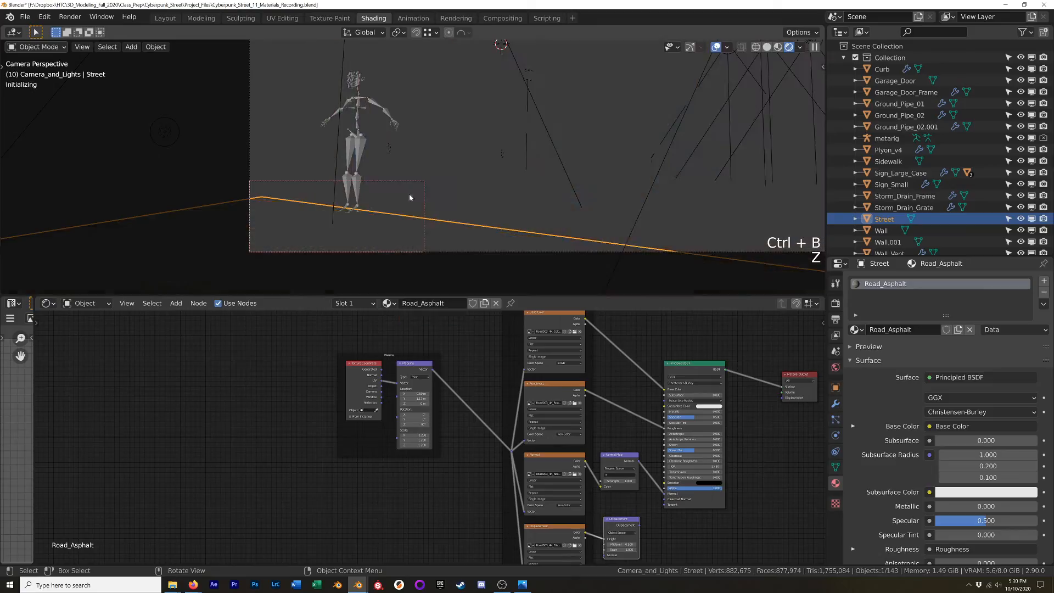
{"action": "scroll", "coordinate": [322, 235], "scroll_direction": "up", "scroll_amount": 7}
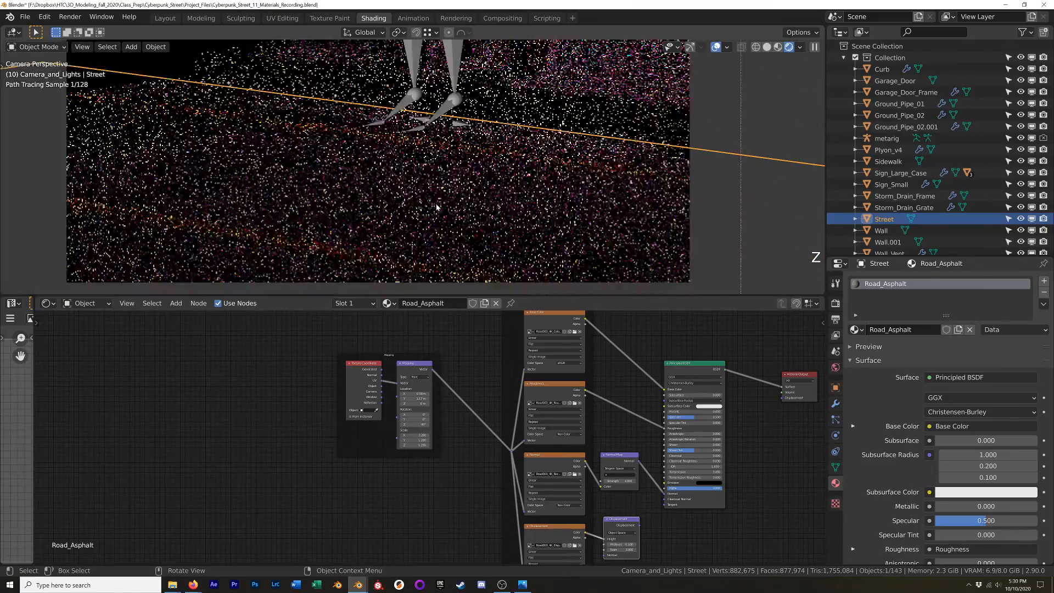
{"action": "middle_click_drag", "start_coordinate": [436, 207], "coordinate": [437, 197], "text": "shift"}
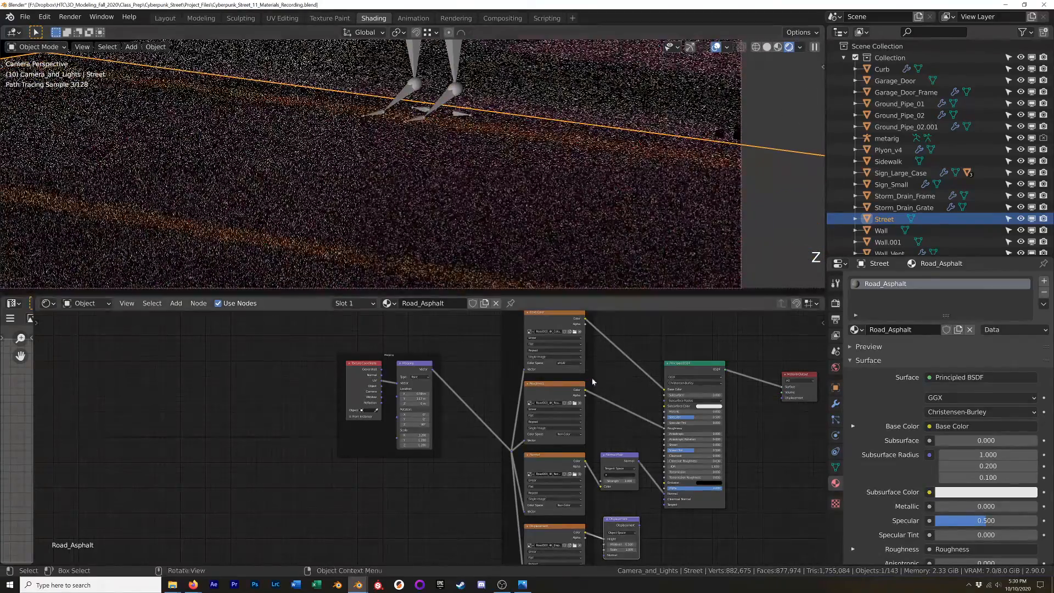
Step: Move the Normal Map, Principled BSDF and Material Output nodes away from the texture nodes to open a gap
{"action": "scroll", "coordinate": [611, 391], "scroll_direction": "down", "scroll_amount": 5}
{"action": "middle_click_drag", "start_coordinate": [610, 391], "coordinate": [415, 373]}
{"action": "left_click_drag", "start_coordinate": [606, 336], "coordinate": [426, 521]}
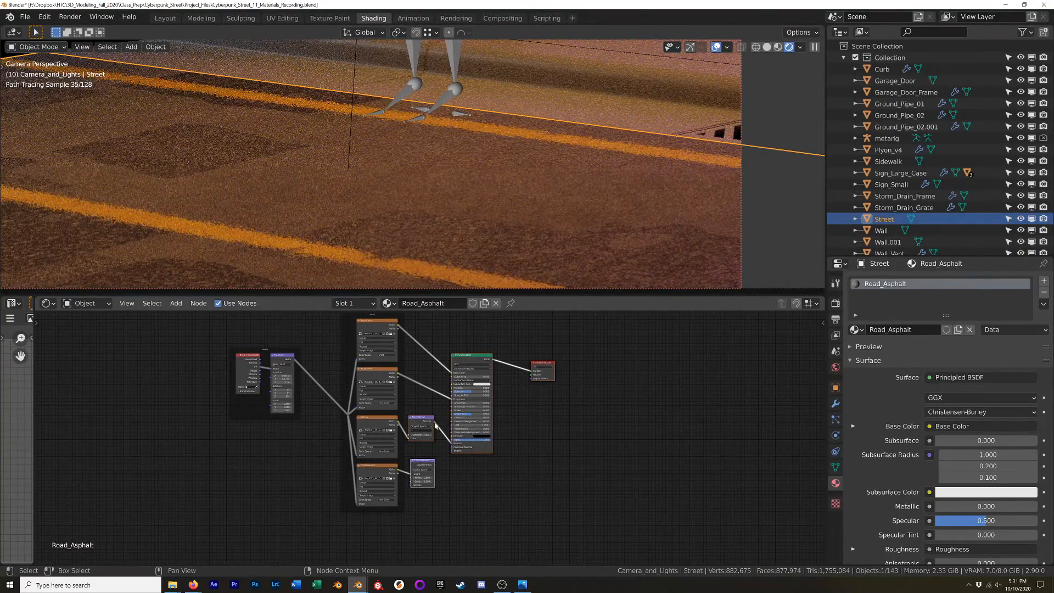
{"action": "left_click_drag", "start_coordinate": [589, 344], "coordinate": [488, 415]}
{"action": "scroll", "coordinate": [416, 437], "scroll_direction": "up", "scroll_amount": 4}
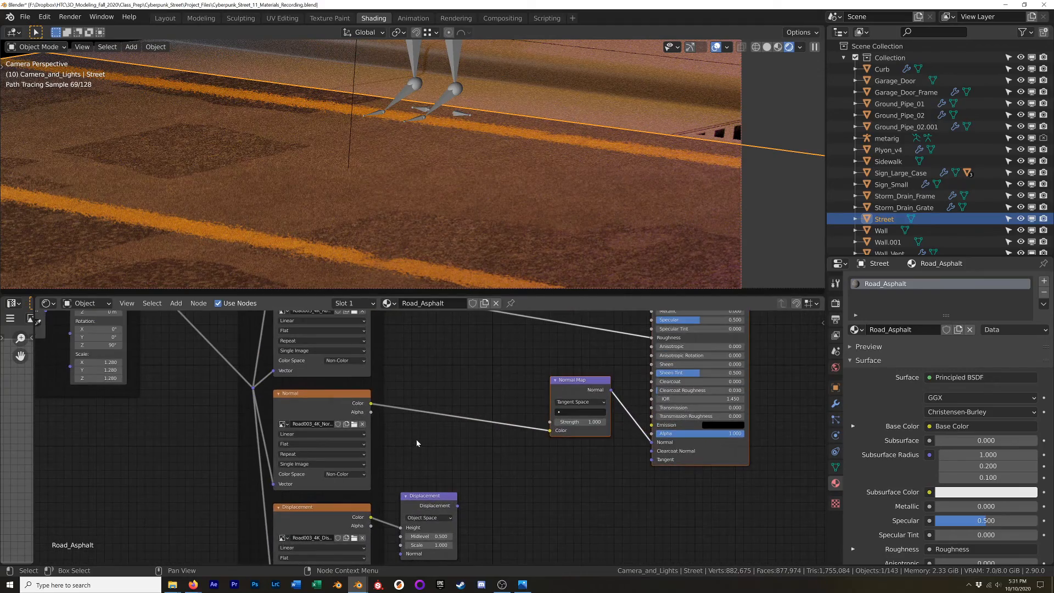
Step: Leave the camera view and return to Material Preview shading with a low view along the asphalt
{"action": "mouse_move", "coordinate": [330, 248]}
{"action": "middle_mouse_down"}
{"action": "mouse_move", "coordinate": [346, 237]}
{"action": "mouse_move", "coordinate": [315, 280]}
{"action": "mouse_move", "coordinate": [331, 273]}
{"action": "mouse_move", "coordinate": [307, 291]}
{"action": "mouse_move", "coordinate": [351, 274]}
{"action": "mouse_move", "coordinate": [379, 241]}
{"action": "middle_mouse_up"}
{"action": "scroll", "coordinate": [331, 273], "scroll_direction": "down", "scroll_amount": 2}
{"action": "mouse_move", "coordinate": [378, 241]}
{"action": "middle_mouse_down", "text": "shift"}
{"action": "mouse_move", "coordinate": [320, 230]}
{"action": "mouse_move", "coordinate": [446, 132]}
{"action": "mouse_move", "coordinate": [388, 224]}
{"action": "mouse_move", "coordinate": [372, 198]}
{"action": "mouse_move", "coordinate": [412, 169]}
{"action": "middle_mouse_up", "text": "shift"}
{"action": "scroll", "coordinate": [378, 211], "scroll_direction": "up", "scroll_amount": 5}
{"action": "key", "text": "z"}
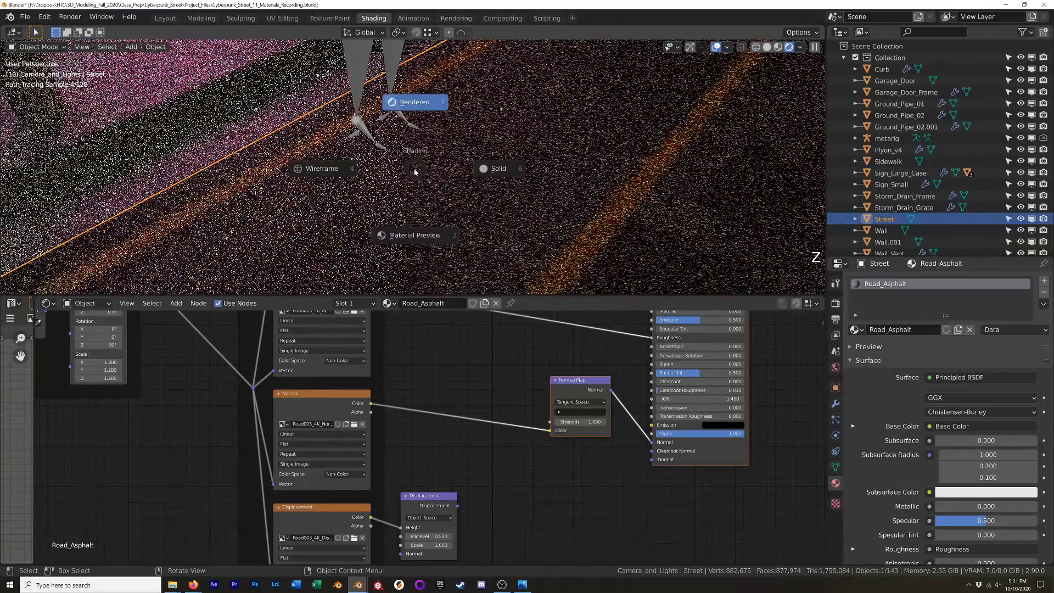
{"action": "left_click", "coordinate": [400, 244]}
{"action": "middle_click_drag", "start_coordinate": [400, 244], "coordinate": [454, 197]}
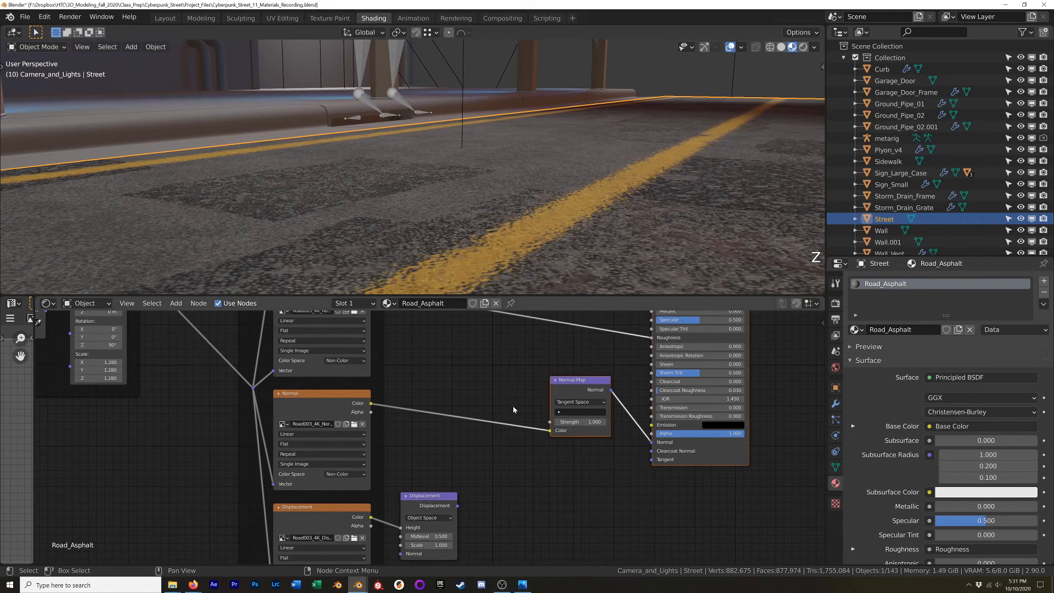
Step: Insert an RGB Curves node between the Normal texture and the Normal Map node and invert its green channel curve
{"action": "left_click", "coordinate": [313, 399]}
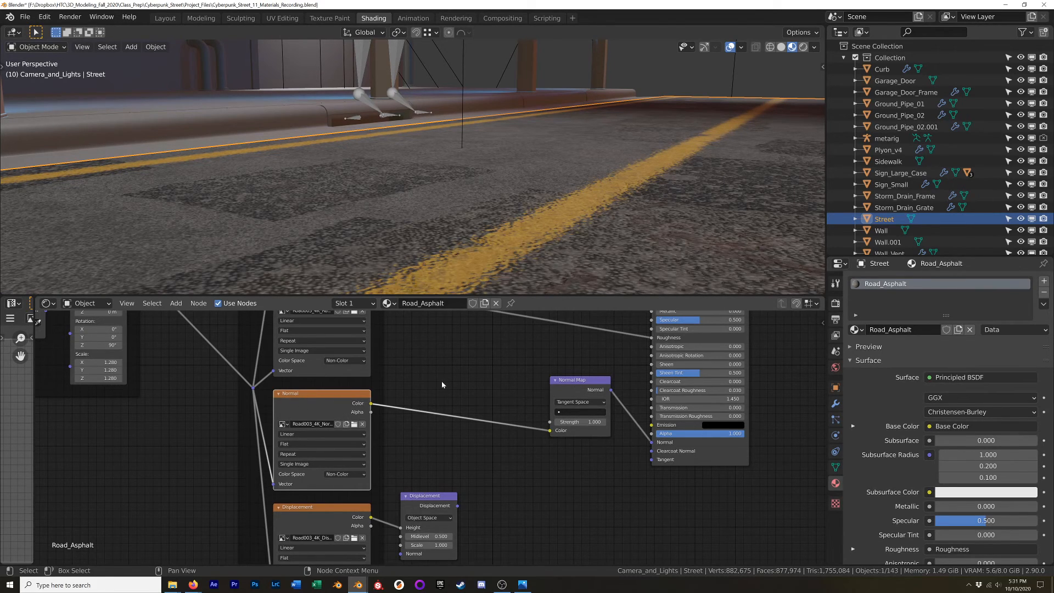
{"action": "key", "text": "shift+a"}
{"action": "mouse_move", "coordinate": [444, 359]}
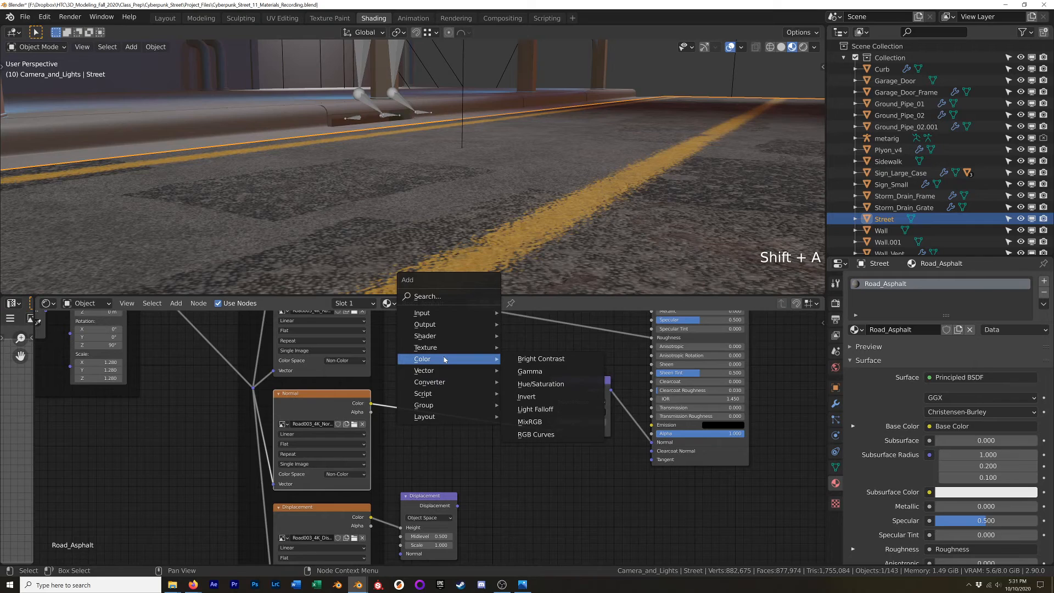
{"action": "key", "text": "Escape"}
{"action": "key", "text": "shift+a"}
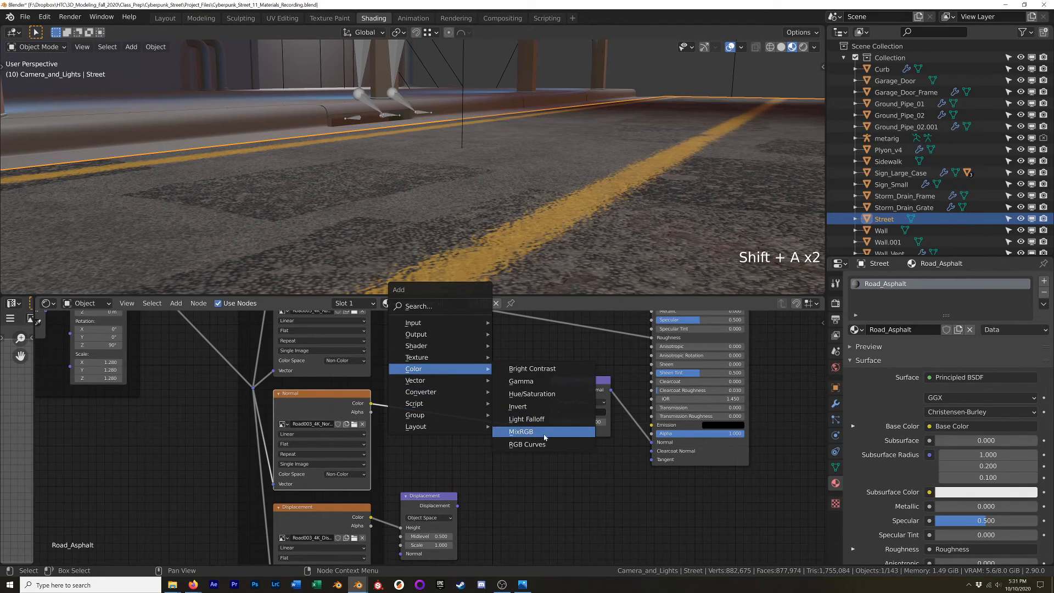
{"action": "left_click", "coordinate": [545, 444]}
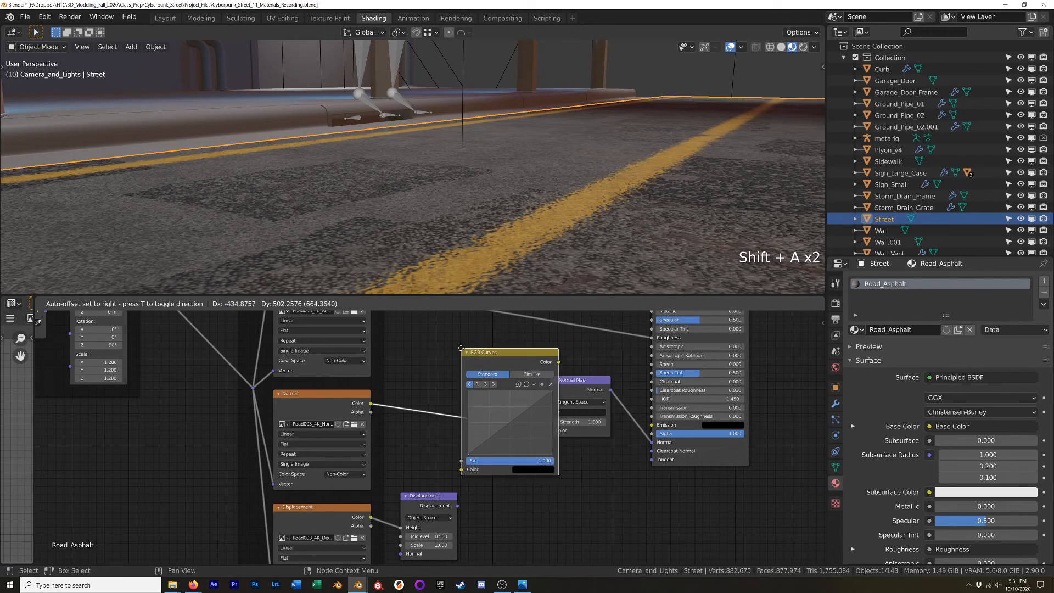
{"action": "left_click", "coordinate": [516, 488]}
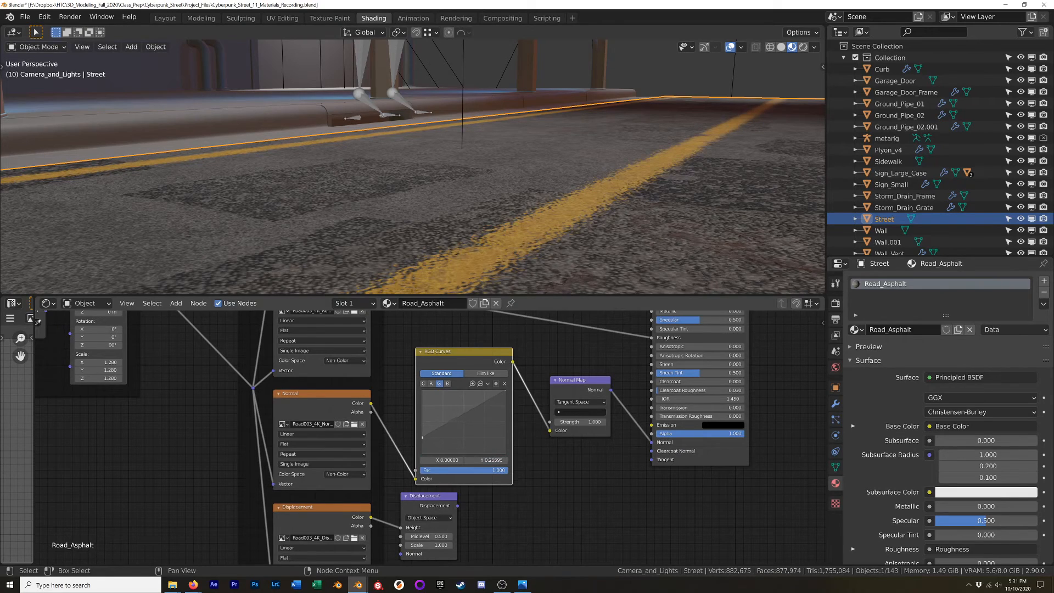
{"action": "left_click_drag", "start_coordinate": [505, 391], "coordinate": [505, 393]}
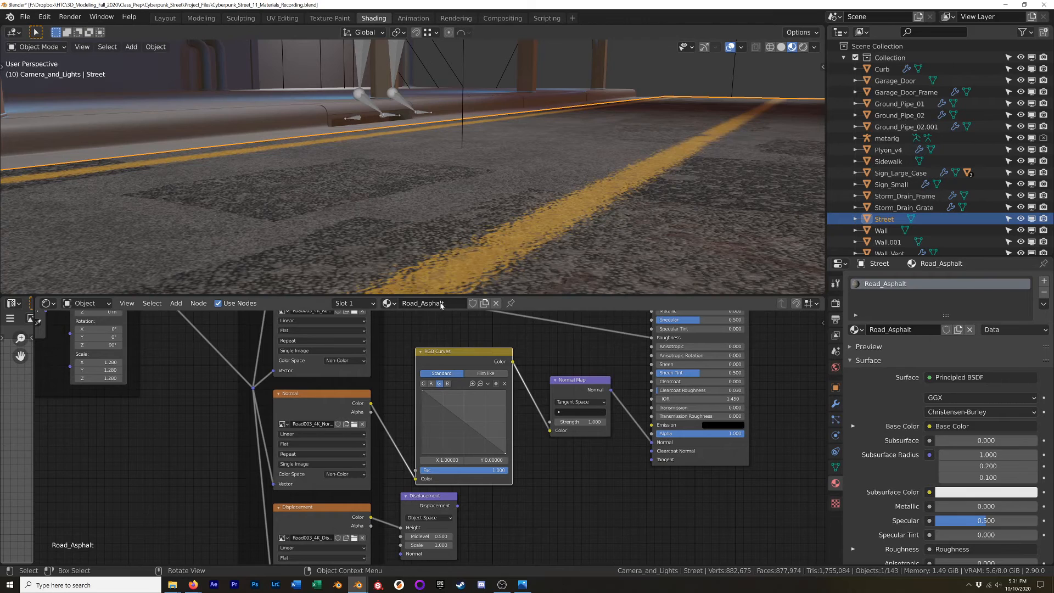
Step: Frame the Headlight point light and examine how its light falls on the asphalt patch at the street's edge
{"action": "middle_click_drag", "start_coordinate": [521, 214], "coordinate": [494, 192]}
{"action": "middle_click_drag", "start_coordinate": [579, 226], "coordinate": [398, 285]}
{"action": "middle_click_drag", "start_coordinate": [425, 78], "coordinate": [389, 137]}
{"action": "key", "text": "KP_Decimal"}
{"action": "scroll", "coordinate": [373, 180], "scroll_direction": "up", "scroll_amount": 6}
{"action": "scroll", "coordinate": [402, 101], "scroll_direction": "up", "scroll_amount": 3}
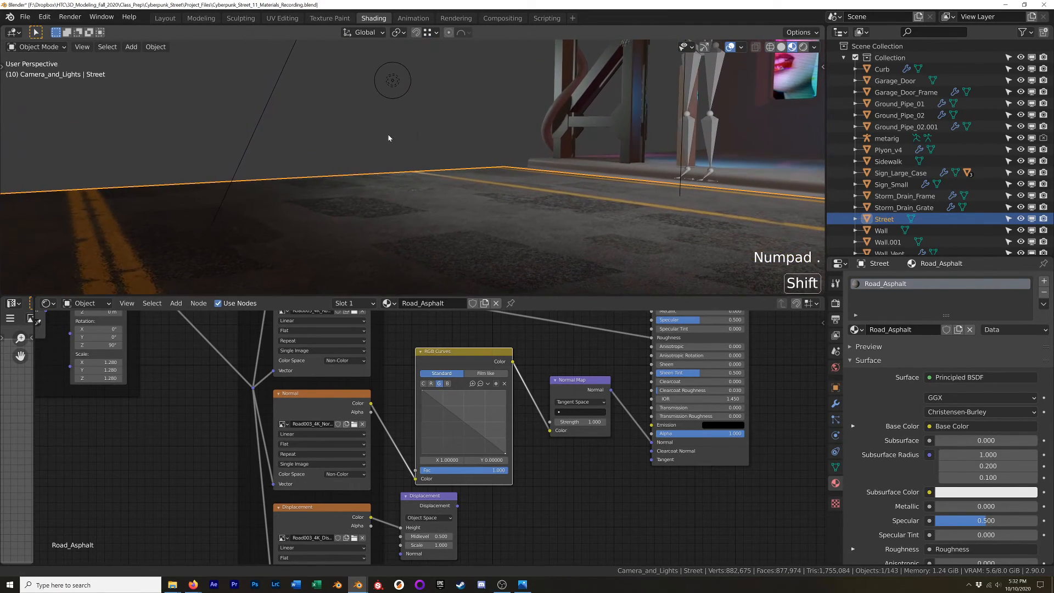
{"action": "left_click", "coordinate": [391, 83]}
{"action": "middle_click_drag", "start_coordinate": [391, 87], "coordinate": [398, 111]}
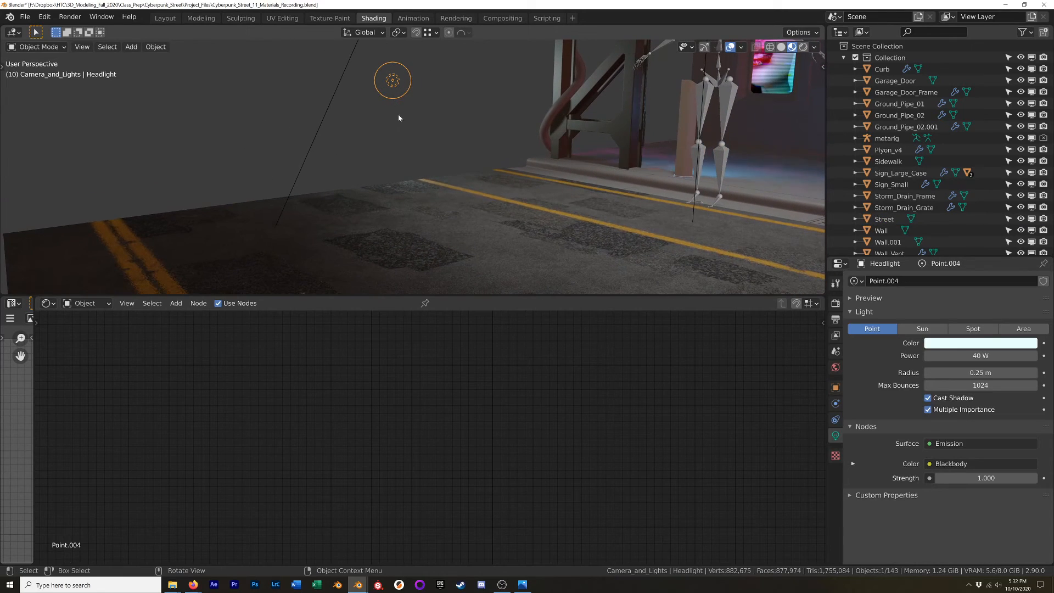
{"action": "key", "text": "KP_Decimal"}
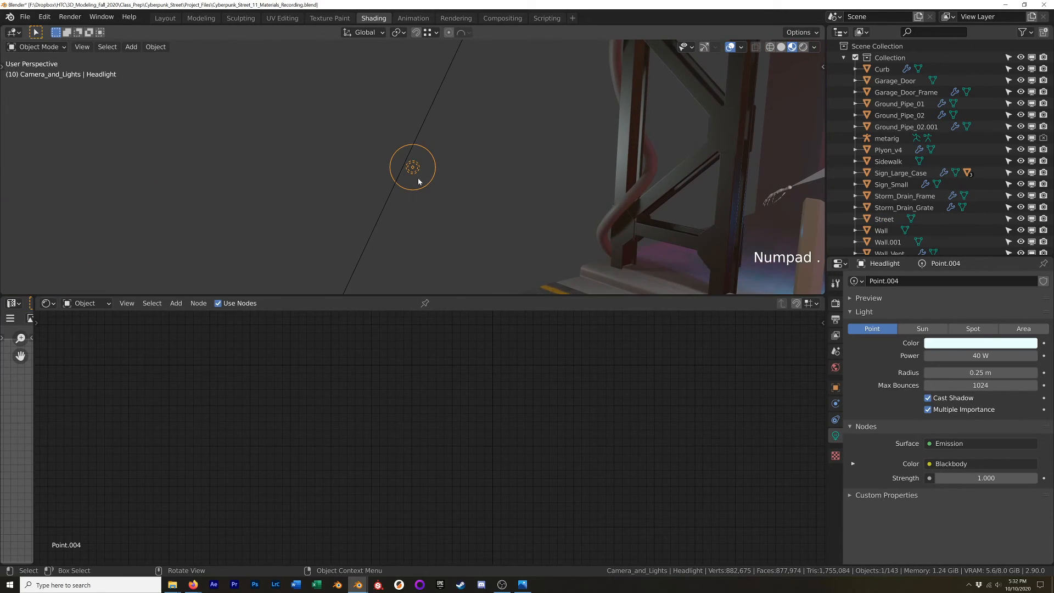
{"action": "middle_click_drag", "start_coordinate": [435, 249], "coordinate": [410, 135], "text": "shift"}
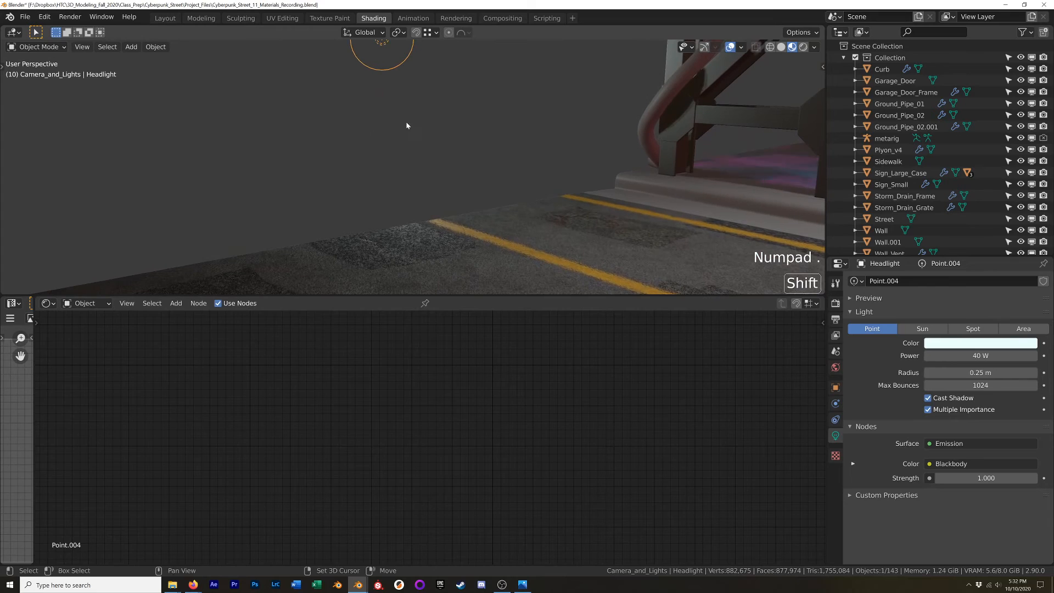
{"action": "middle_click_drag", "start_coordinate": [403, 243], "coordinate": [404, 211]}
{"action": "middle_click_drag", "start_coordinate": [421, 159], "coordinate": [422, 189]}
{"action": "middle_click_drag", "start_coordinate": [409, 223], "coordinate": [578, 189], "text": "ctrl"}
Step: Compare the street's surface relief with and without the inverted green channel by repeatedly muting and unmuting the RGB Curves node
{"action": "left_click", "coordinate": [577, 188]}
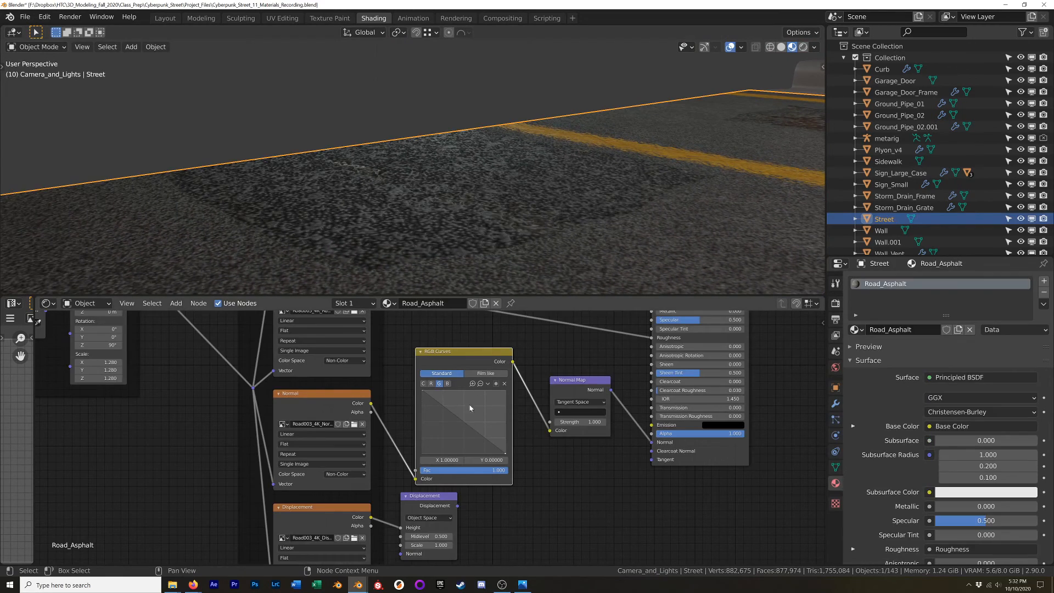
{"action": "right_click", "coordinate": [460, 352]}
{"action": "key", "text": "m"}
{"action": "key", "text": "m"}
{"action": "key", "text": "m"}
{"action": "key", "text": "m"}
{"action": "key", "text": "m"}
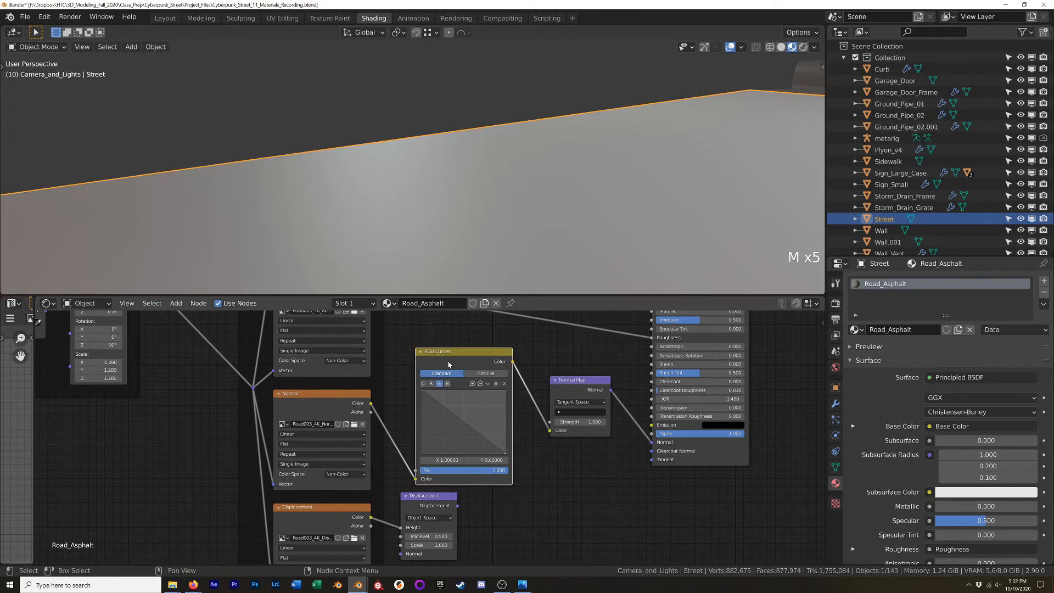
{"action": "key", "text": "m"}
{"action": "key", "text": "m"}
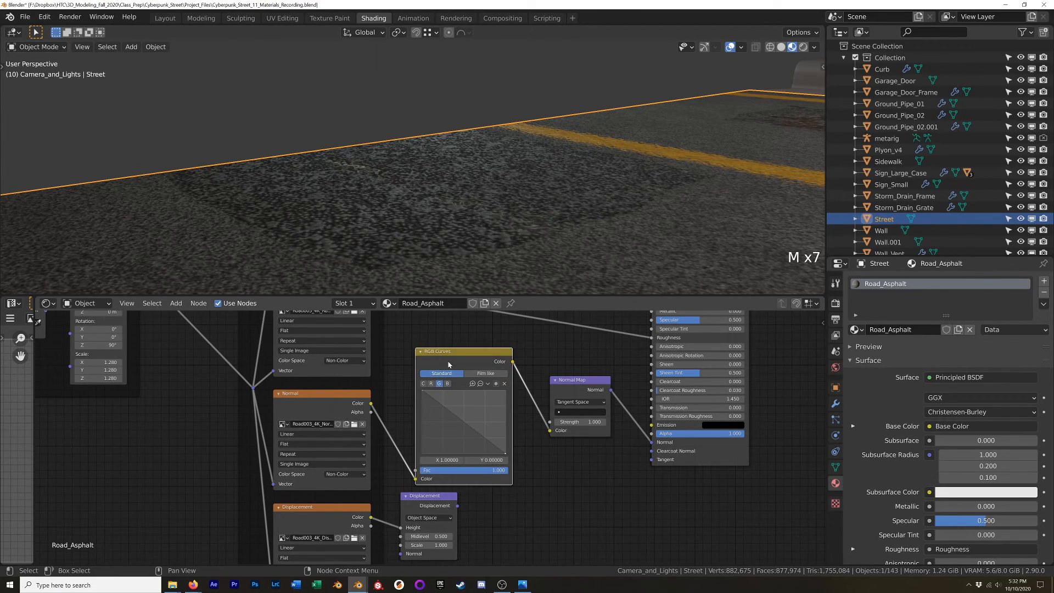
{"action": "key", "text": "m"}
{"action": "key", "text": "m"}
{"action": "key", "text": "m"}
{"action": "key", "text": "m"}
{"action": "key", "text": "m"}
{"action": "key", "text": "m"}
Step: Deselect the street and preview its Base Color texture directly through a Viewer node
{"action": "scroll", "coordinate": [425, 247], "scroll_direction": "down", "scroll_amount": 5}
{"action": "middle_click_drag", "start_coordinate": [427, 222], "coordinate": [603, 202]}
{"action": "left_click", "coordinate": [522, 249]}
{"action": "middle_click_drag", "start_coordinate": [522, 249], "coordinate": [463, 226]}
{"action": "scroll", "coordinate": [395, 196], "scroll_direction": "up", "scroll_amount": 4}
{"action": "middle_click_drag", "start_coordinate": [428, 189], "coordinate": [449, 171]}
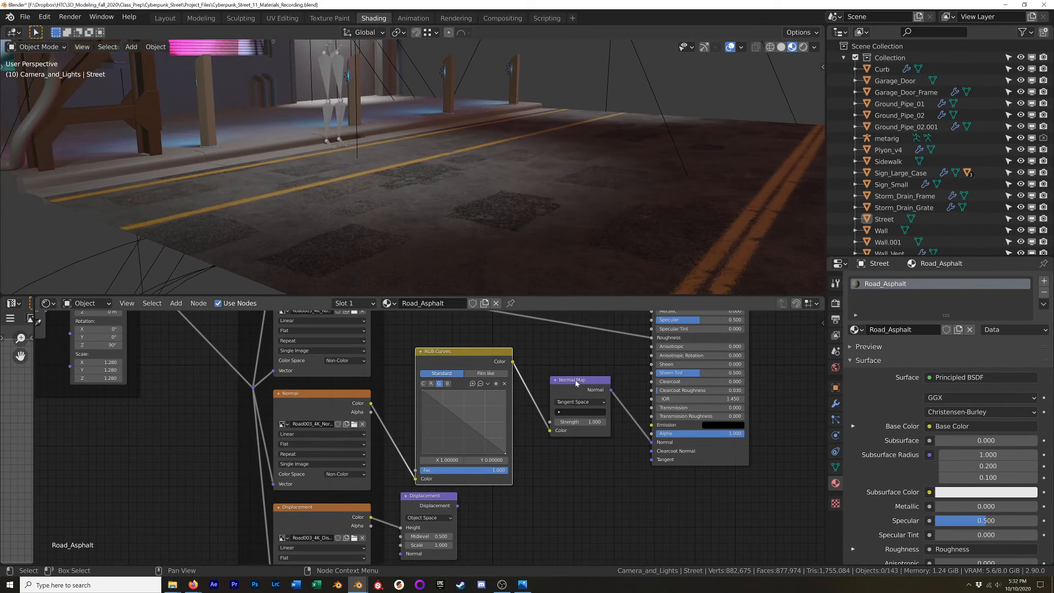
{"action": "scroll", "coordinate": [579, 385], "scroll_direction": "down", "scroll_amount": 5}
{"action": "middle_click_drag", "start_coordinate": [545, 360], "coordinate": [569, 490], "text": "shift"}
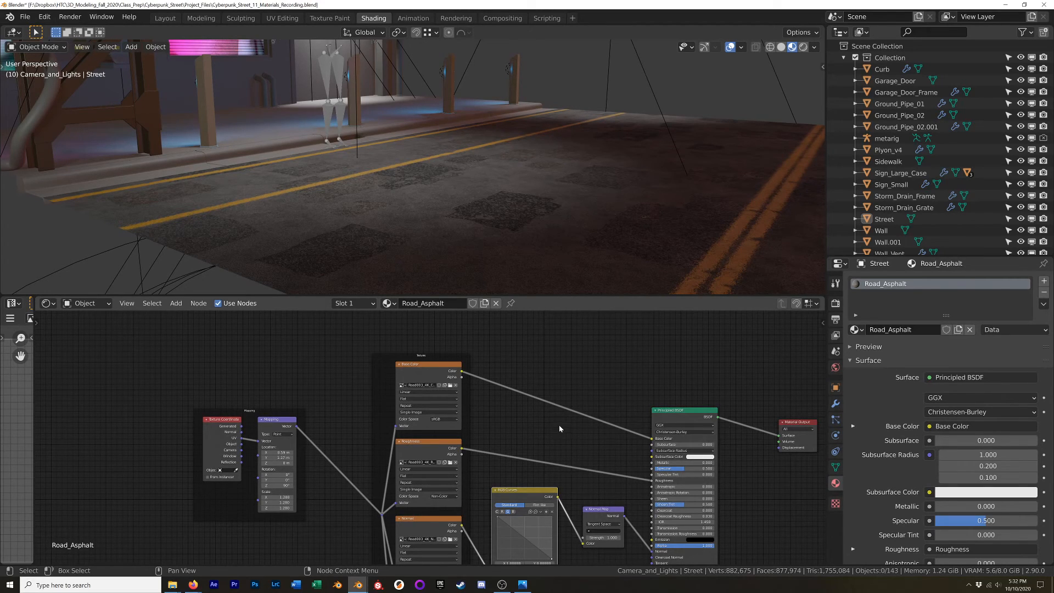
{"action": "scroll", "coordinate": [559, 428], "scroll_direction": "up", "scroll_amount": 2}
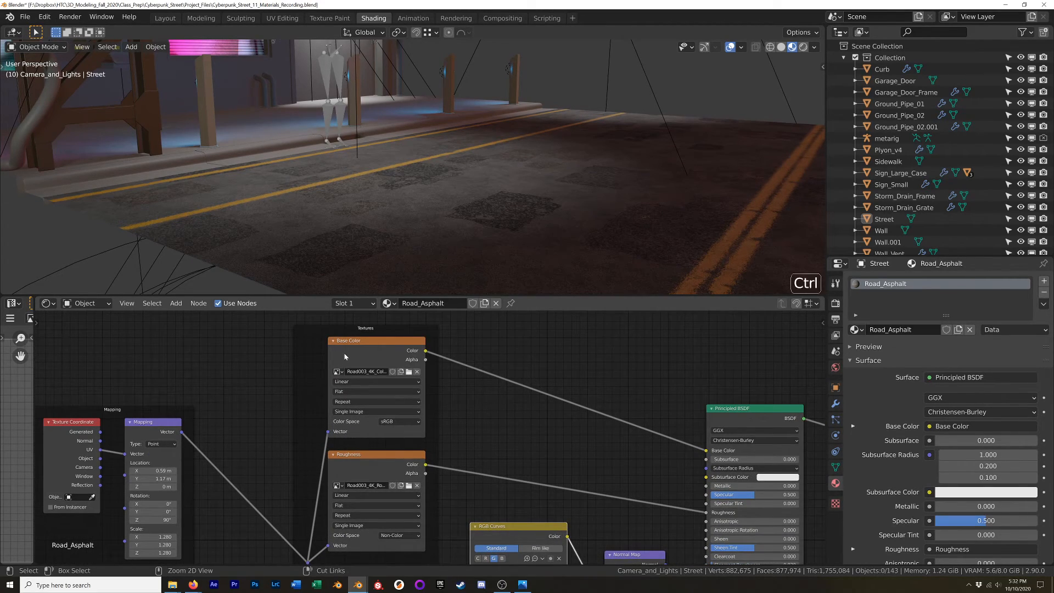
{"action": "left_click", "coordinate": [364, 350], "text": "ctrl+shift"}
{"action": "middle_click_drag", "start_coordinate": [429, 246], "coordinate": [731, 138]}
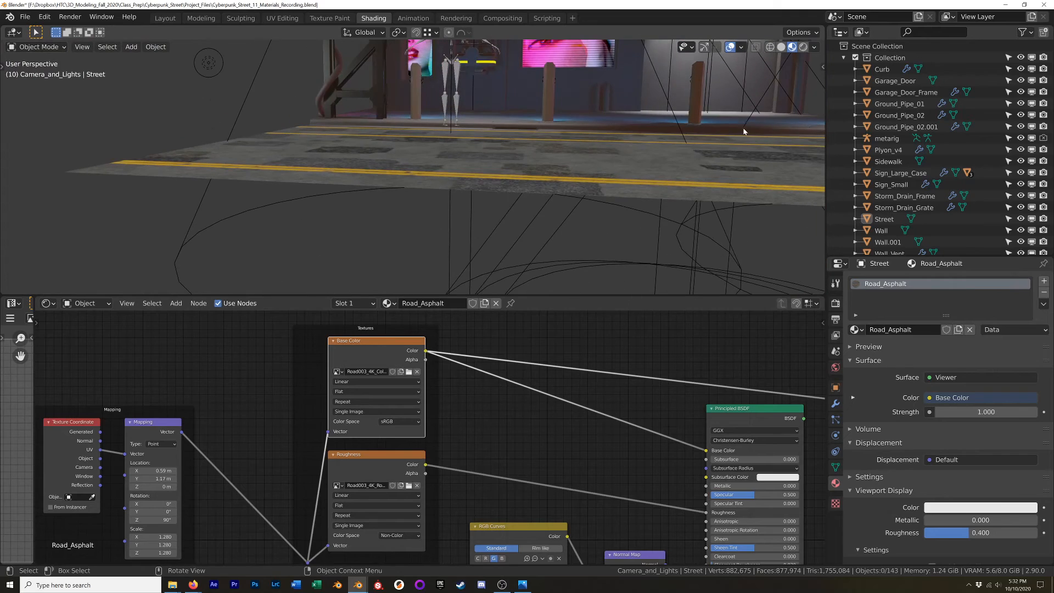
Step: Change the preview lighting to the outdoor HDRI with blue sky over green ground and examine the base colour around the yellow line
{"action": "left_click", "coordinate": [813, 47]}
{"action": "left_click", "coordinate": [815, 144]}
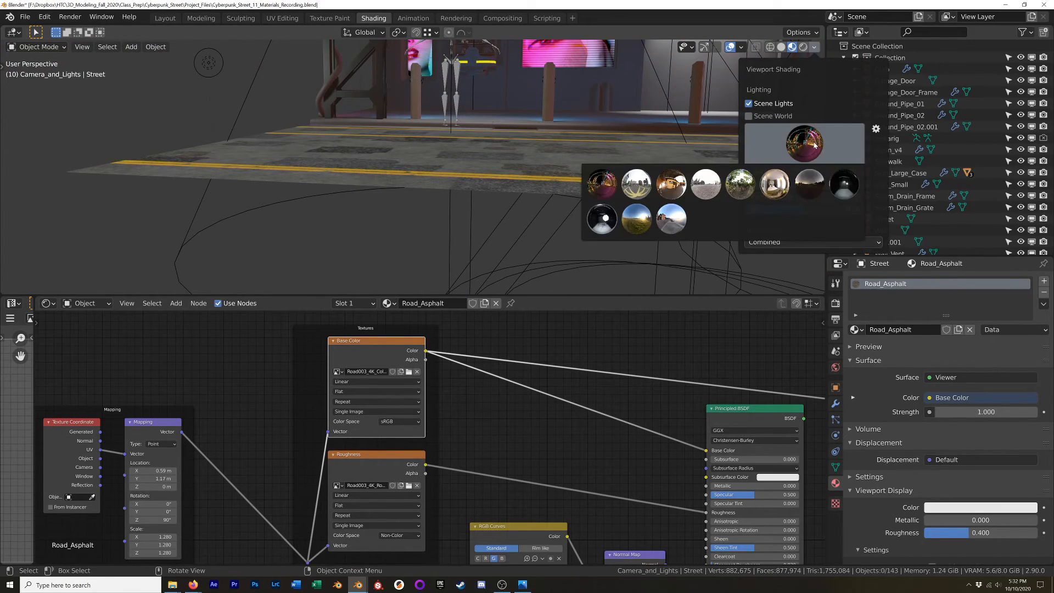
{"action": "left_click", "coordinate": [632, 223]}
{"action": "mouse_move", "coordinate": [653, 192]}
{"action": "middle_mouse_down"}
{"action": "mouse_move", "coordinate": [700, 155]}
{"action": "mouse_move", "coordinate": [709, 179]}
{"action": "mouse_move", "coordinate": [708, 146]}
{"action": "mouse_move", "coordinate": [630, 192]}
{"action": "mouse_move", "coordinate": [529, 195]}
{"action": "mouse_move", "coordinate": [541, 193]}
{"action": "middle_mouse_up"}
{"action": "scroll", "coordinate": [483, 207], "scroll_direction": "up", "scroll_amount": 4}
{"action": "scroll", "coordinate": [483, 207], "scroll_direction": "down", "scroll_amount": 4}
{"action": "scroll", "coordinate": [528, 230], "scroll_direction": "up", "scroll_amount": 4}
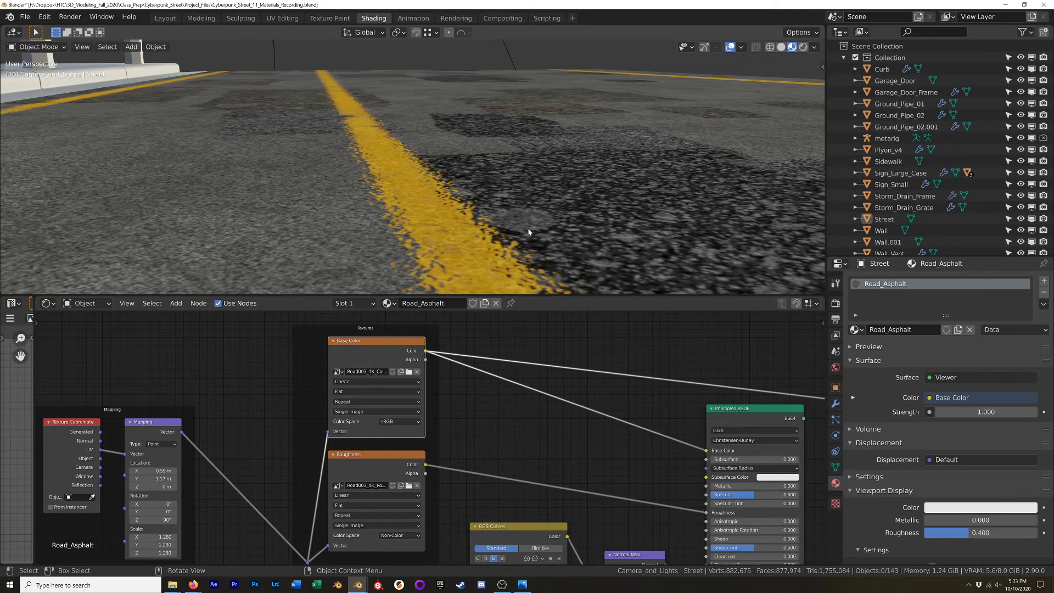
Step: Preview the street's Roughness texture directly through the Viewer node and examine its grayscale pattern from several angles
{"action": "scroll", "coordinate": [528, 231], "scroll_direction": "down", "scroll_amount": 4}
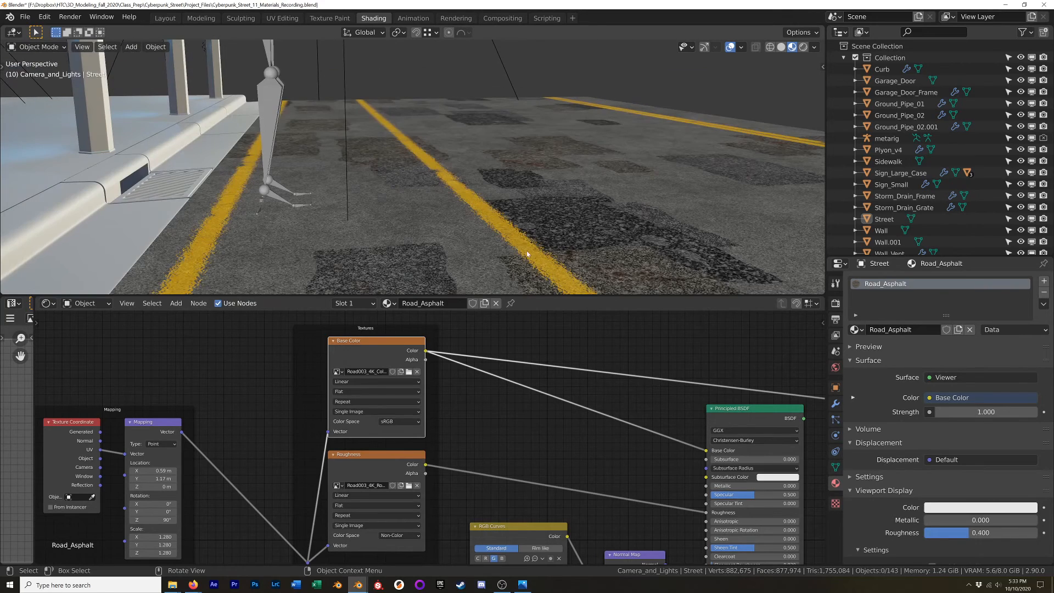
{"action": "left_click", "coordinate": [367, 457], "text": "ctrl+shift"}
{"action": "middle_click_drag", "start_coordinate": [577, 168], "coordinate": [520, 105]}
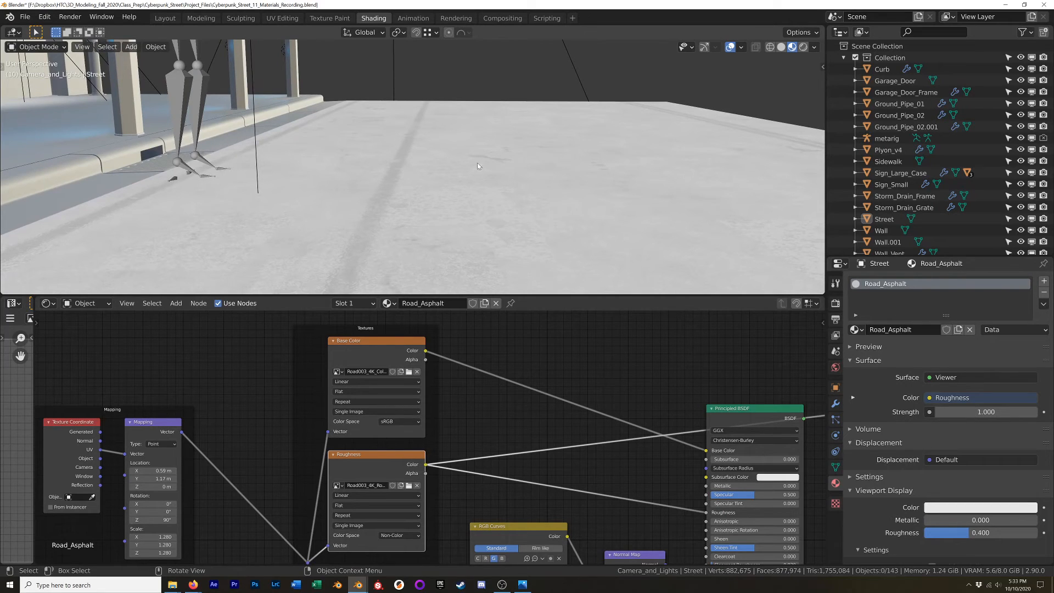
{"action": "middle_click_drag", "start_coordinate": [495, 167], "coordinate": [563, 183]}
Step: Preview the street's Normal texture through the Viewer node and examine its surface detail up close
{"action": "scroll", "coordinate": [440, 439], "scroll_direction": "down", "scroll_amount": 3}
{"action": "middle_click_drag", "start_coordinate": [448, 469], "coordinate": [474, 319], "text": "shift"}
{"action": "left_click", "coordinate": [413, 393], "text": "ctrl+shift"}
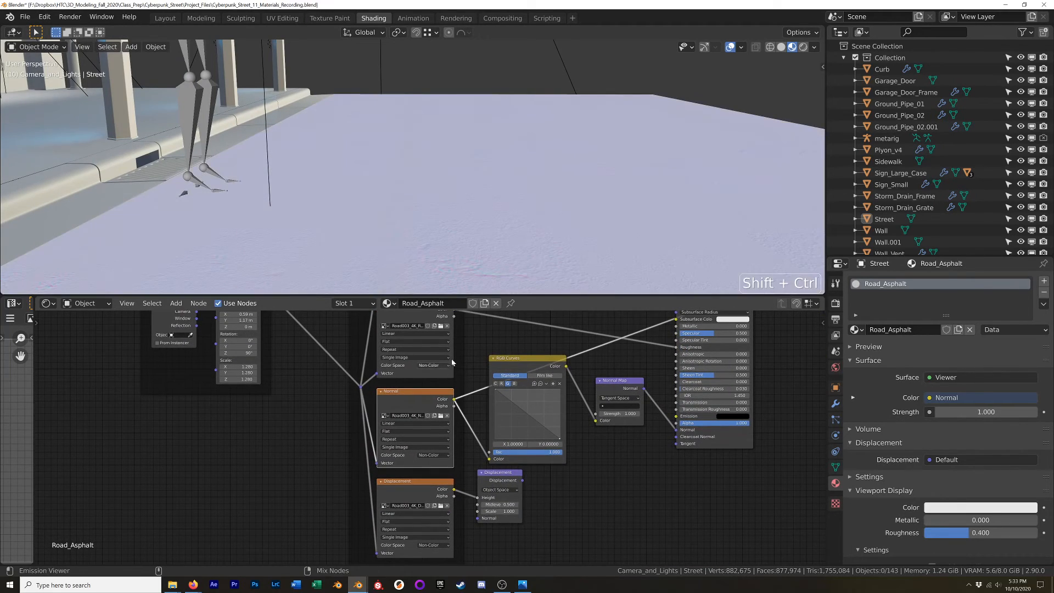
{"action": "middle_click_drag", "start_coordinate": [540, 193], "coordinate": [536, 194]}
{"action": "scroll", "coordinate": [493, 224], "scroll_direction": "up", "scroll_amount": 5}
{"action": "scroll", "coordinate": [494, 226], "scroll_direction": "down", "scroll_amount": 5}
{"action": "middle_click_drag", "start_coordinate": [502, 233], "coordinate": [510, 212], "text": "shift"}
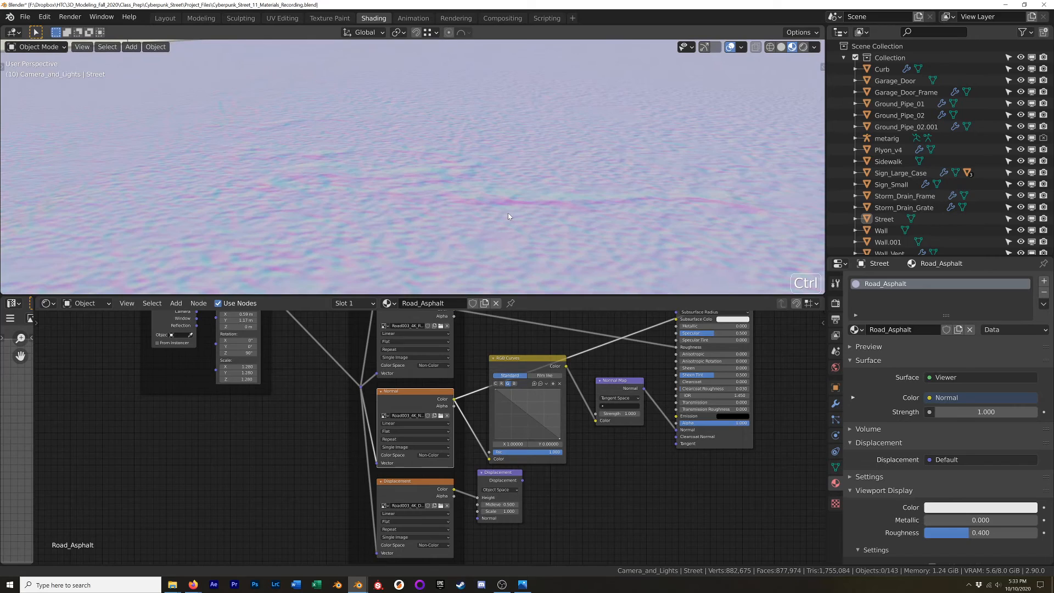
Step: Mute the RGB Curves node and preview its output on the street
{"action": "left_click", "coordinate": [512, 359]}
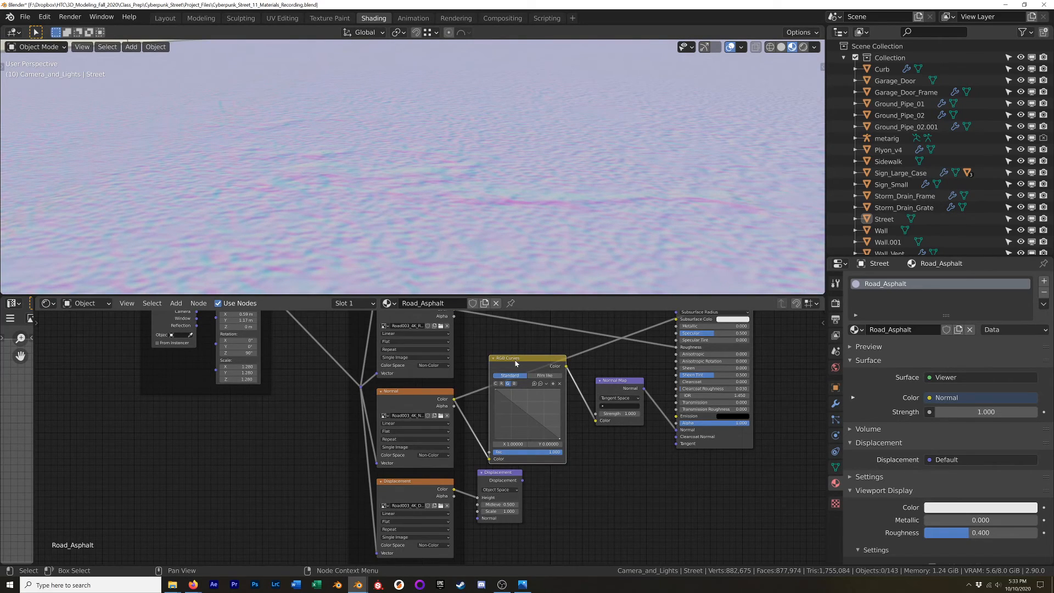
{"action": "key", "text": "m"}
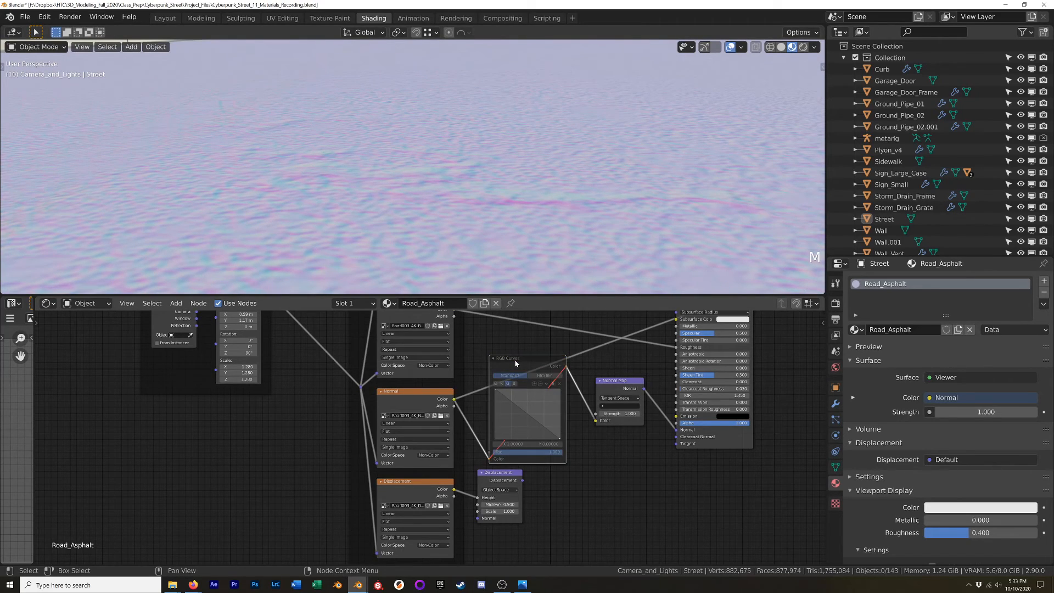
{"action": "scroll", "coordinate": [483, 235], "scroll_direction": "down", "scroll_amount": 10}
{"action": "scroll", "coordinate": [491, 234], "scroll_direction": "up", "scroll_amount": 10}
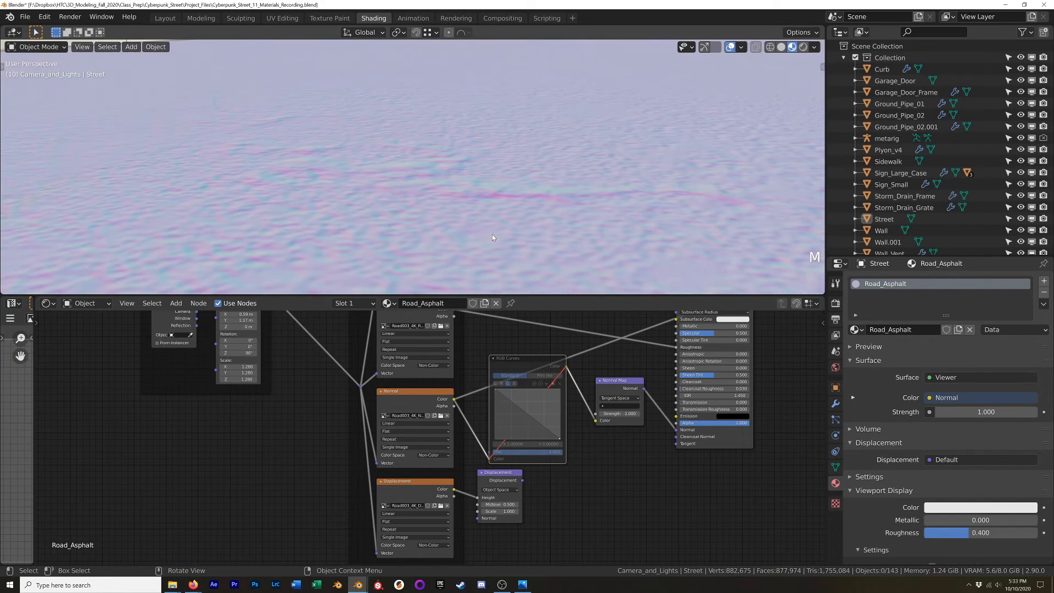
{"action": "left_click", "coordinate": [534, 365], "text": "ctrl+shift"}
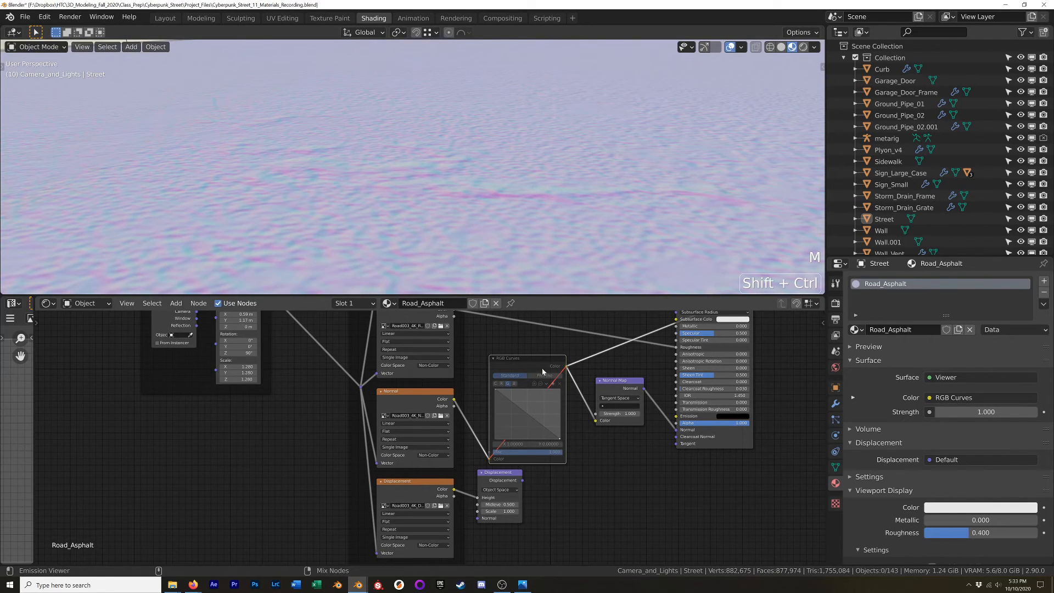
Step: Preview the Normal Map node's output on the street and compare it with the RGB Curves node muted and unmuted
{"action": "left_click", "coordinate": [623, 385], "text": "ctrl+shift"}
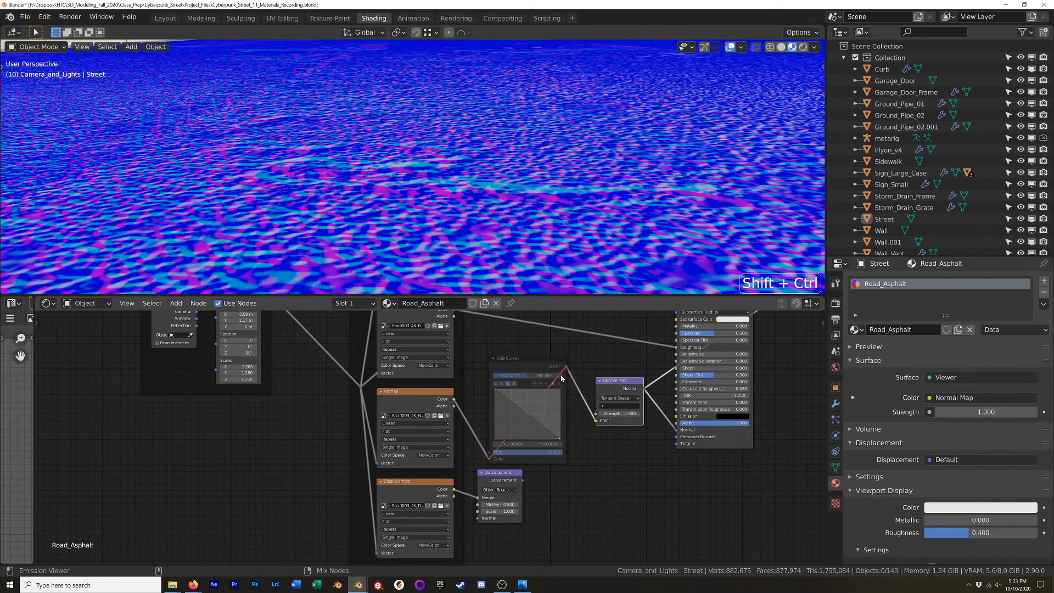
{"action": "scroll", "coordinate": [526, 254], "scroll_direction": "down", "scroll_amount": 5}
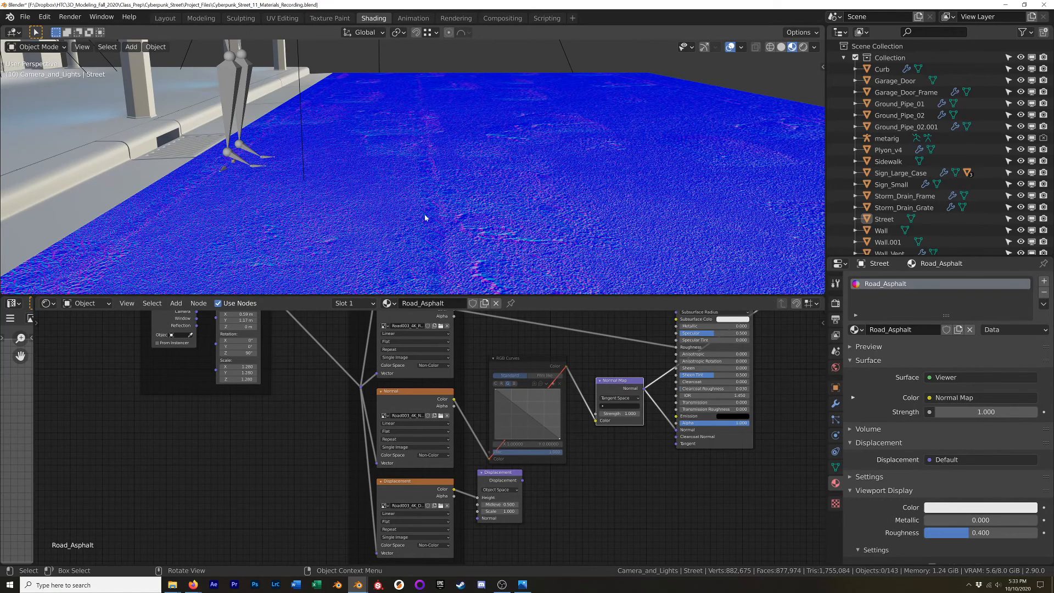
{"action": "scroll", "coordinate": [425, 222], "scroll_direction": "up", "scroll_amount": 3}
{"action": "left_click", "coordinate": [534, 358]}
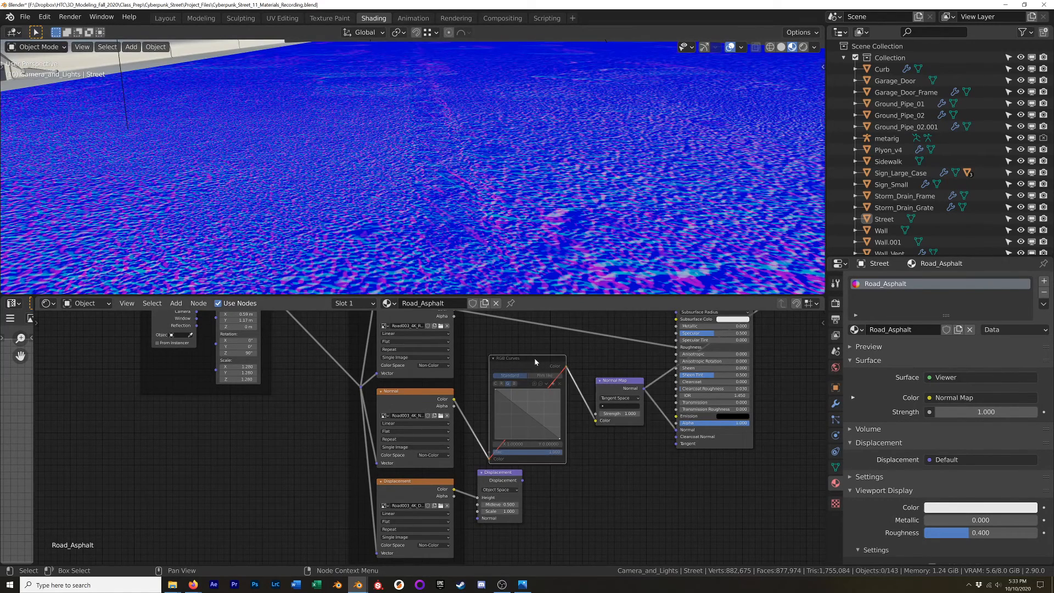
{"action": "key", "text": "m"}
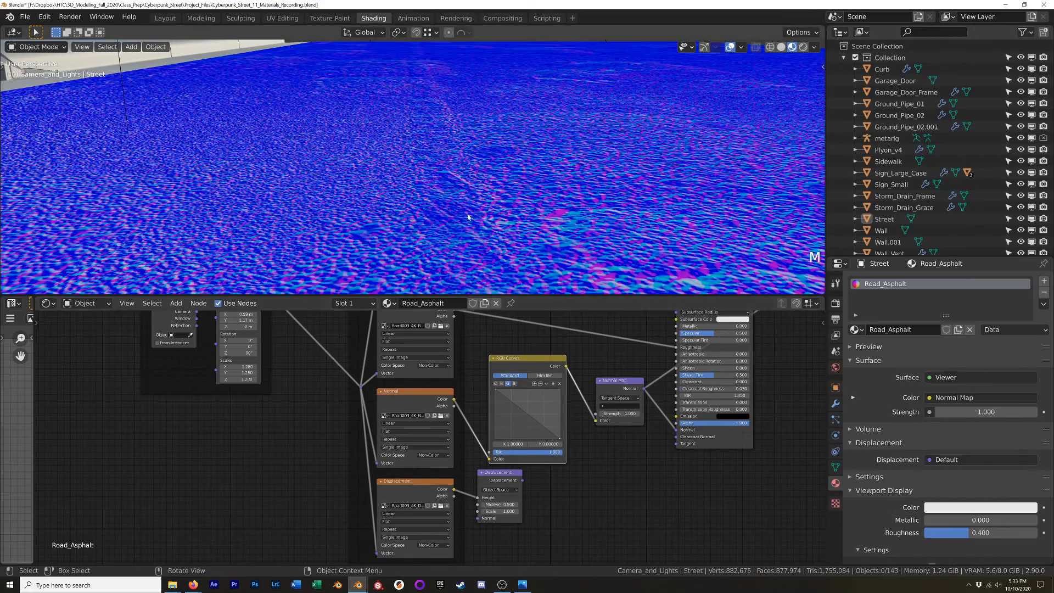
{"action": "scroll", "coordinate": [436, 151], "scroll_direction": "down", "scroll_amount": 3}
{"action": "middle_click_drag", "start_coordinate": [473, 173], "coordinate": [464, 172]}
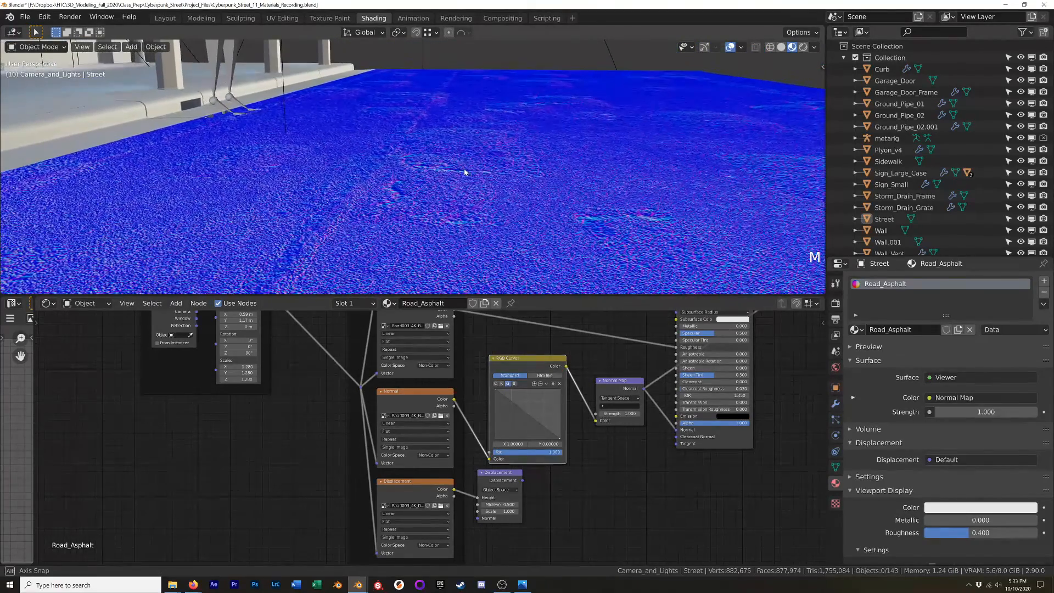
Step: Preview the RGB Curves output up close and repeatedly mute and unmute the node to compare the normal colours, leaving it active
{"action": "left_click", "coordinate": [528, 367], "text": "ctrl+shift"}
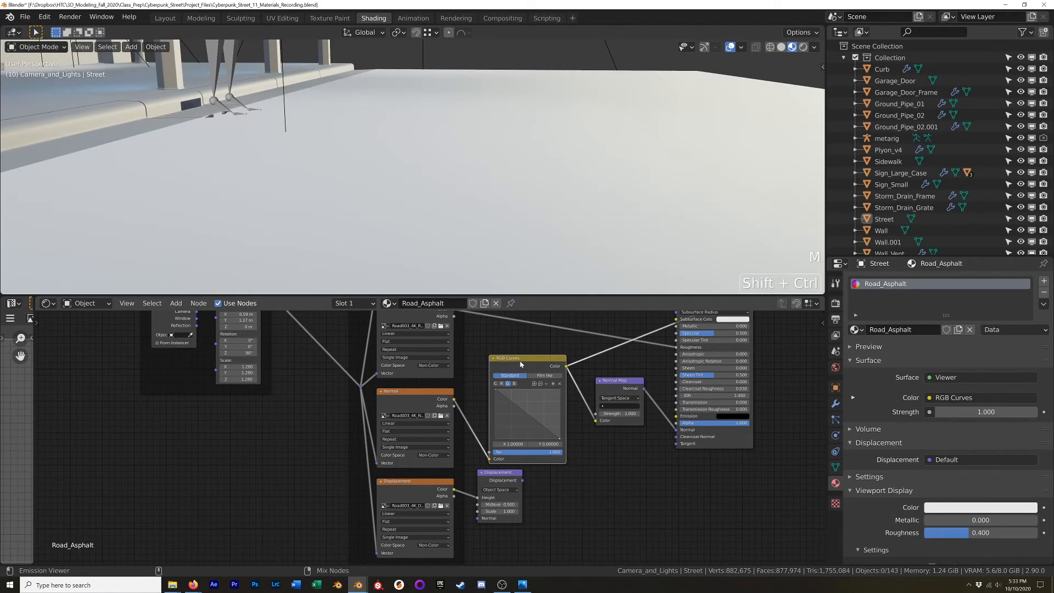
{"action": "middle_click_drag", "start_coordinate": [316, 239], "coordinate": [478, 200], "text": "ctrl"}
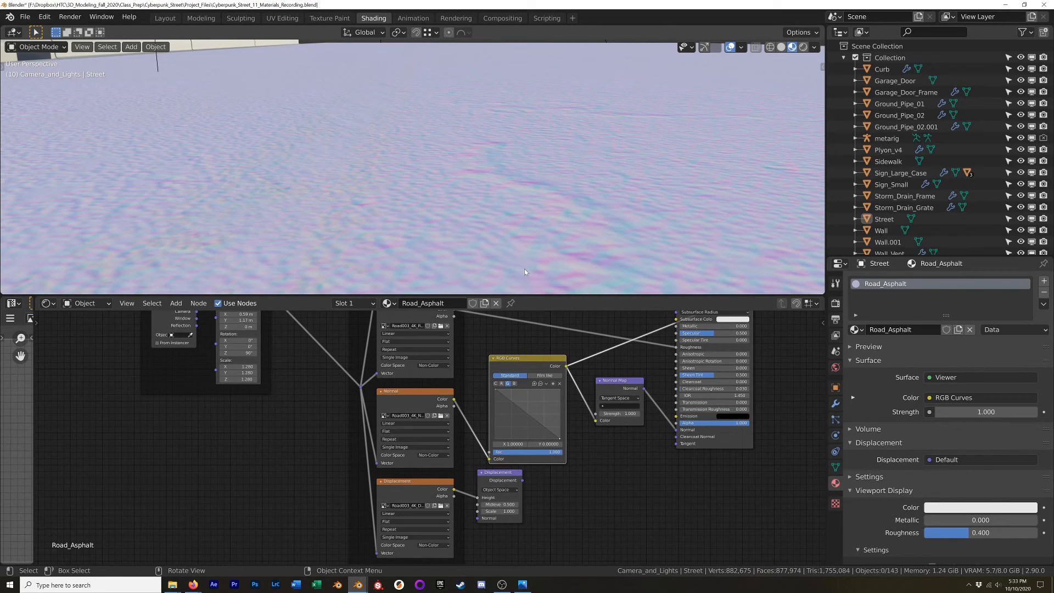
{"action": "key", "text": "m"}
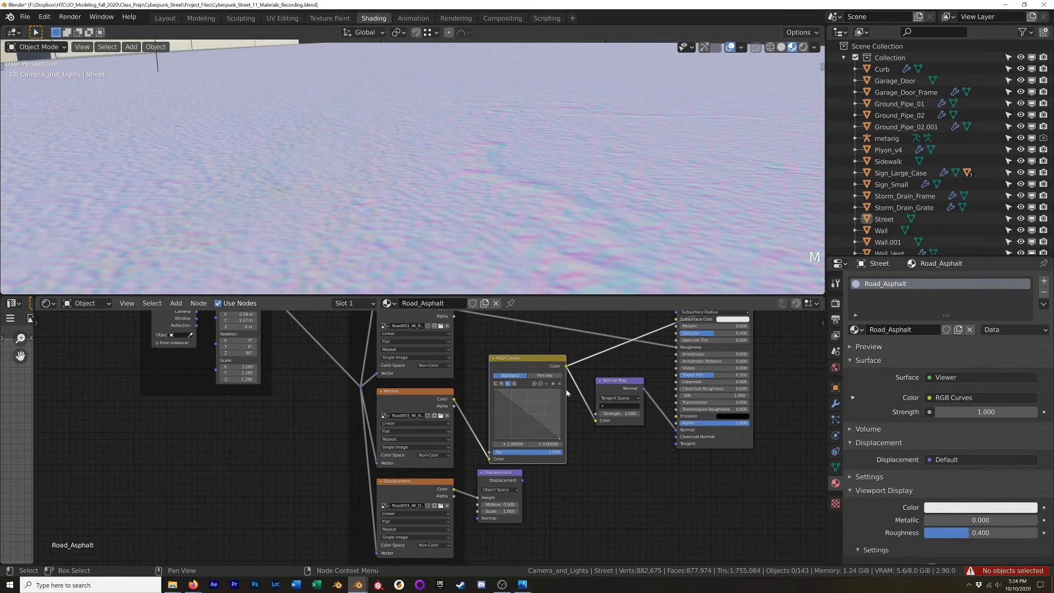
{"action": "key", "text": "m"}
{"action": "key", "text": "m"}
{"action": "key", "text": "m"}
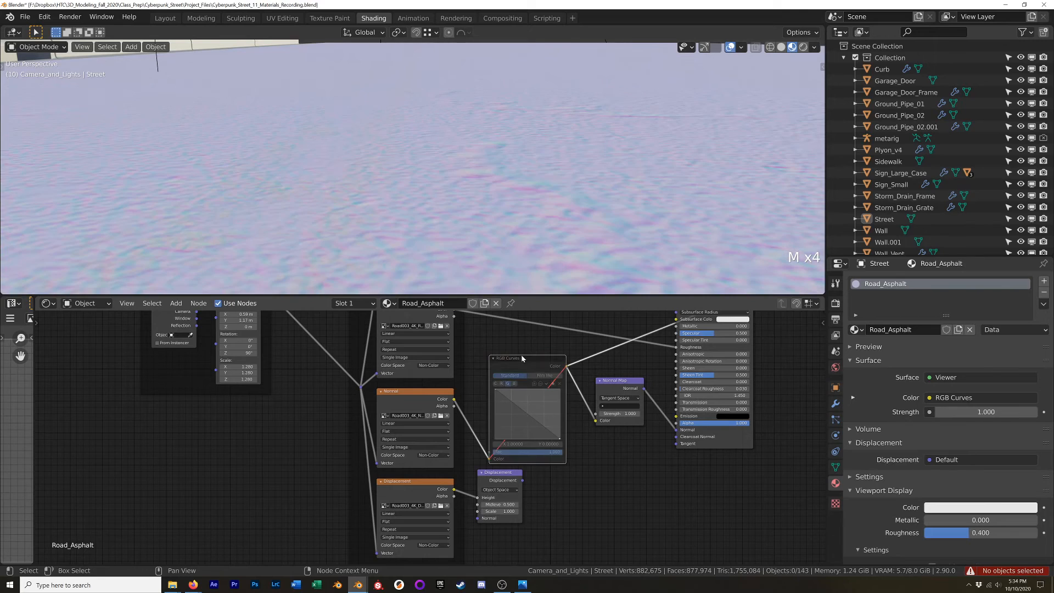
{"action": "key", "text": "m"}
{"action": "key", "text": "m"}
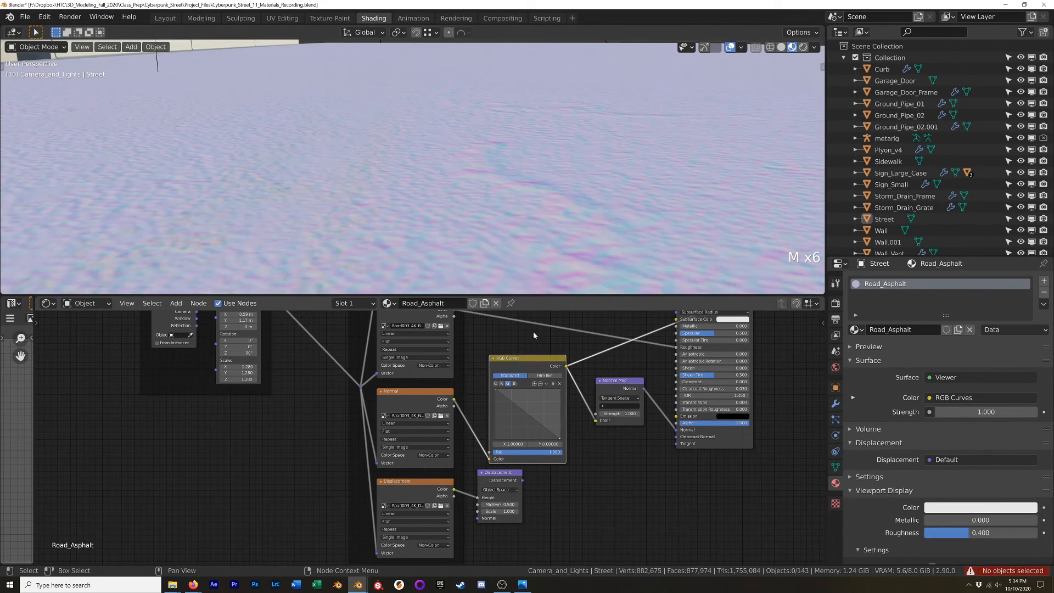
Step: Reconnect the Principled BSDF to the Material Output and examine the full asphalt material across the street scene
{"action": "scroll", "coordinate": [576, 216], "scroll_direction": "down", "scroll_amount": 12}
{"action": "scroll", "coordinate": [577, 216], "scroll_direction": "up", "scroll_amount": 8}
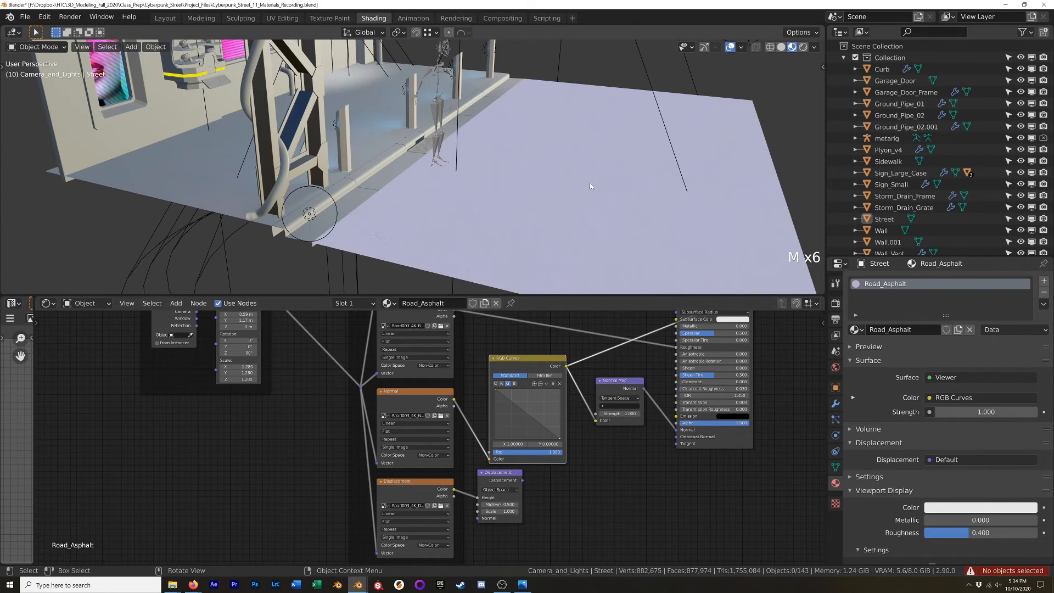
{"action": "scroll", "coordinate": [546, 254], "scroll_direction": "up", "scroll_amount": 4}
{"action": "scroll", "coordinate": [647, 338], "scroll_direction": "down", "scroll_amount": 2}
{"action": "middle_click_drag", "start_coordinate": [653, 340], "coordinate": [474, 463], "text": "shift"}
{"action": "left_click", "coordinate": [518, 433], "text": "ctrl+shift"}
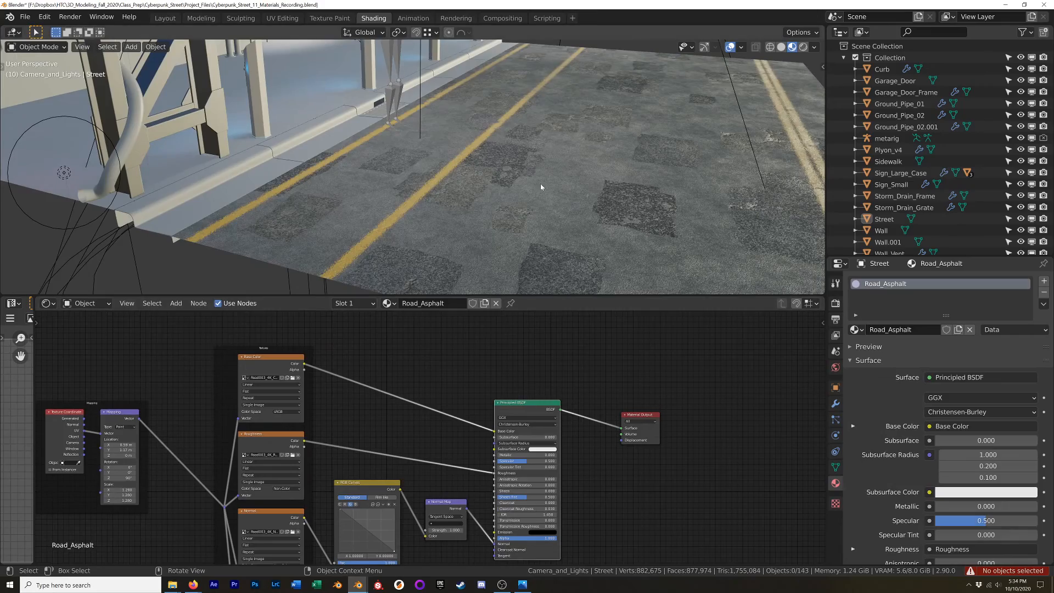
{"action": "scroll", "coordinate": [612, 202], "scroll_direction": "up", "scroll_amount": 2}
{"action": "middle_click_drag", "start_coordinate": [612, 202], "coordinate": [341, 179], "text": "shift"}
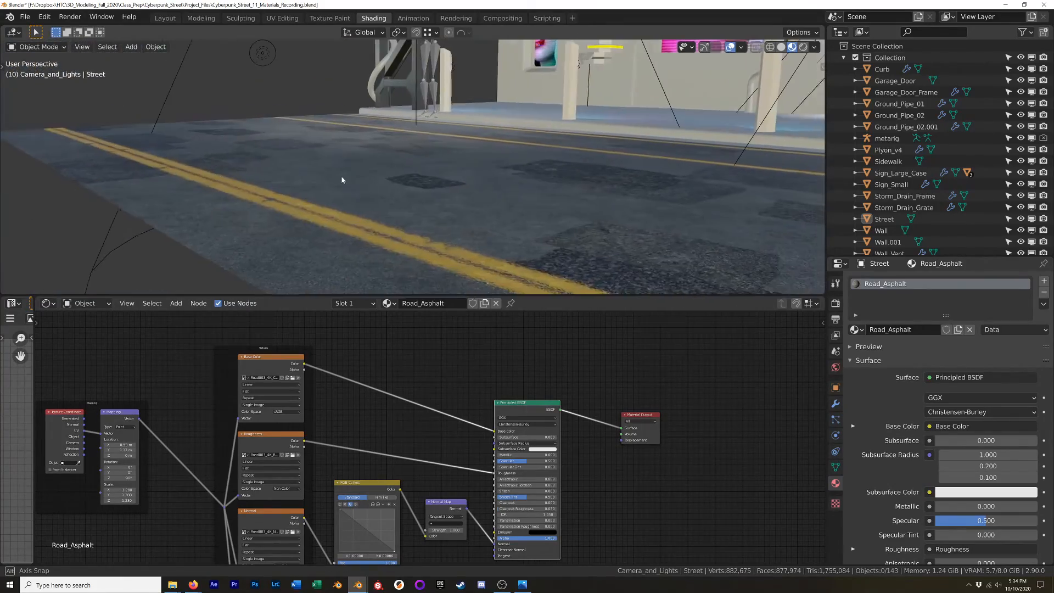
{"action": "scroll", "coordinate": [428, 166], "scroll_direction": "down", "scroll_amount": 4}
{"action": "middle_click_drag", "start_coordinate": [427, 164], "coordinate": [556, 252], "text": "shift"}
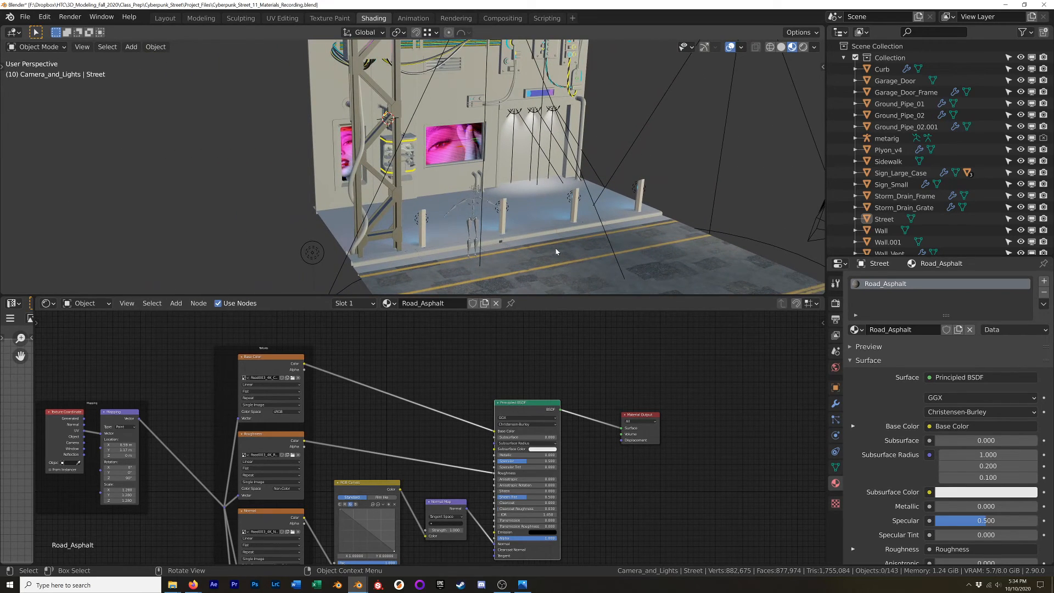
Step: Replace the Sidewalk object's UV_Test_Grid material with a new material named Sidewalk
{"action": "left_click", "coordinate": [528, 218]}
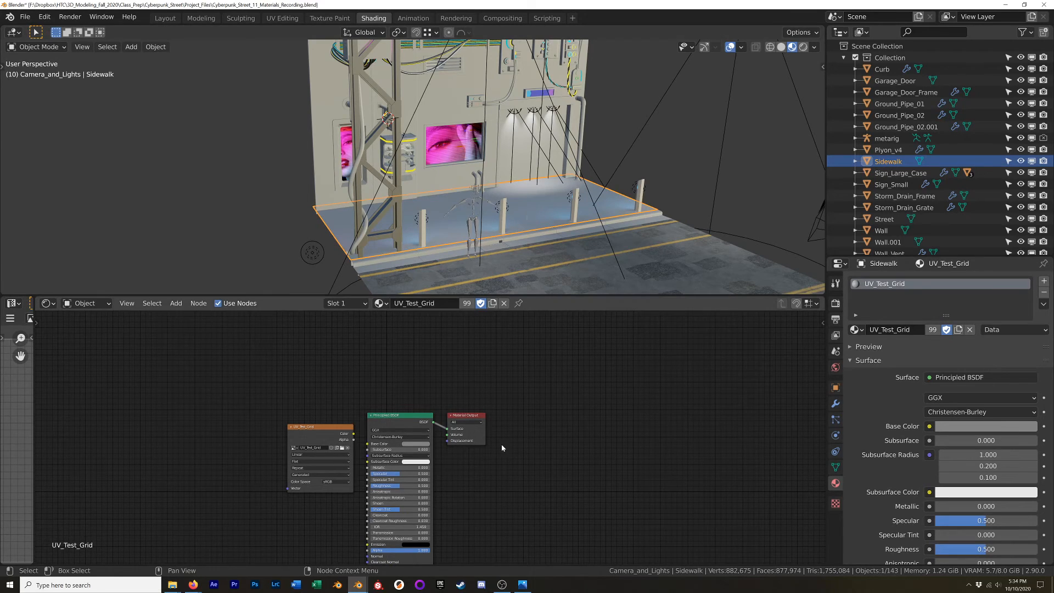
{"action": "middle_click_drag", "start_coordinate": [498, 473], "coordinate": [653, 444], "text": "shift"}
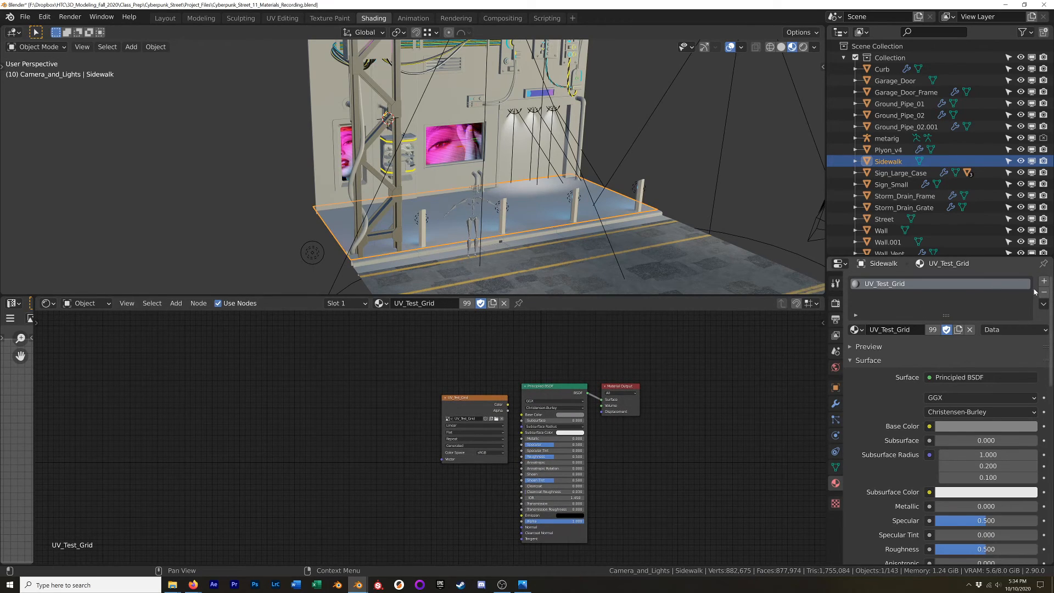
{"action": "left_click", "coordinate": [969, 329]}
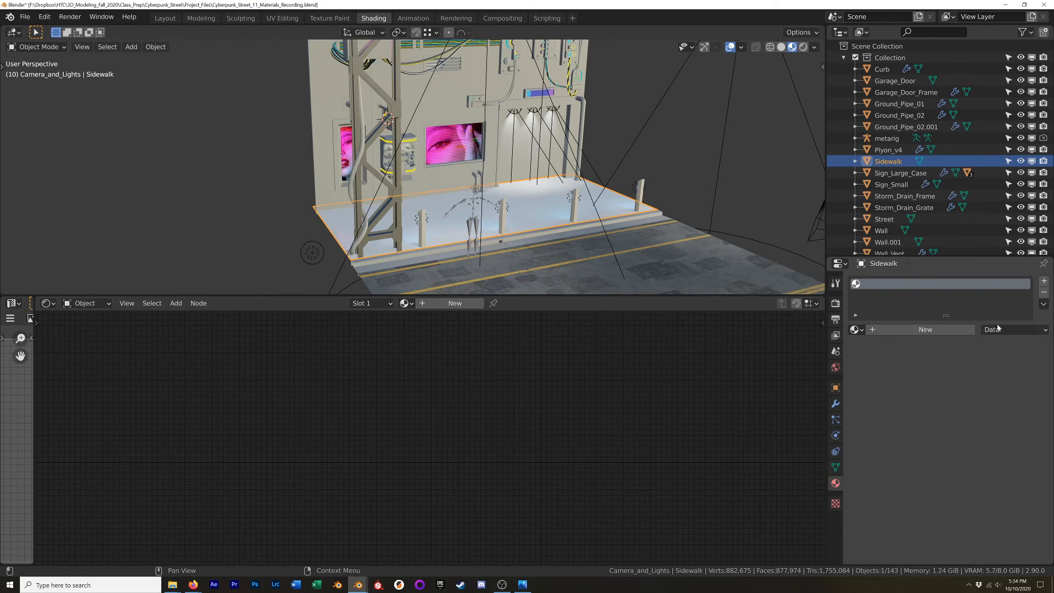
{"action": "left_click", "coordinate": [903, 330]}
{"action": "double_click", "coordinate": [902, 330]}
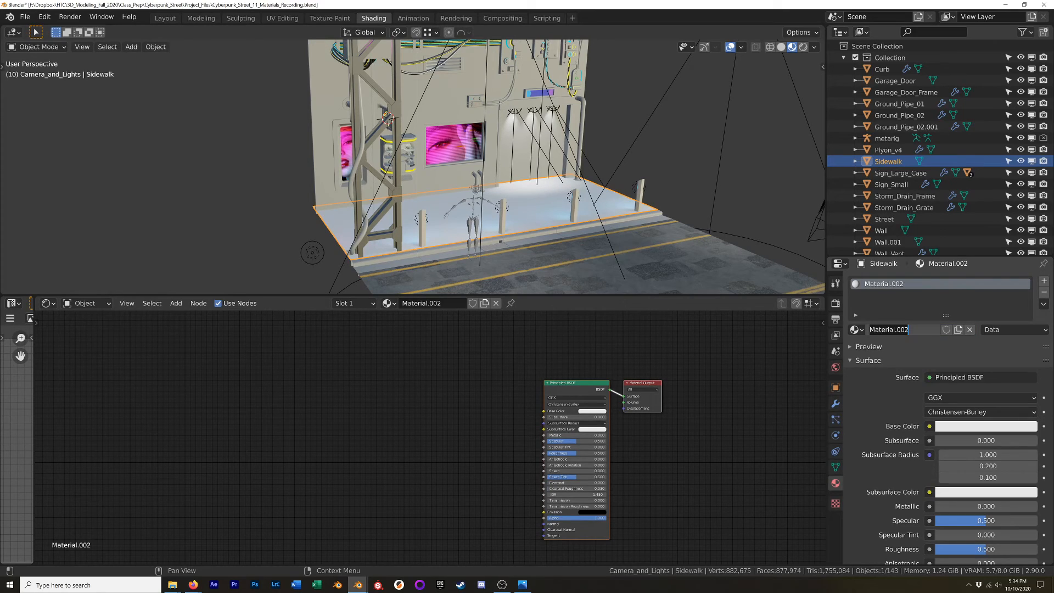
{"action": "type", "text": "Sidewalk"}
{"action": "key", "text": "Return"}
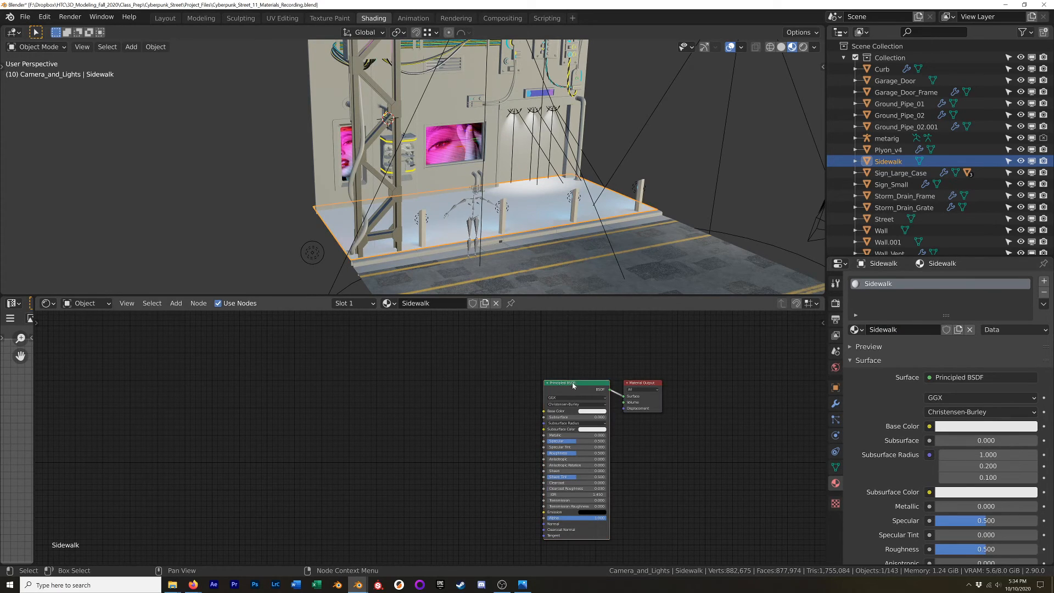
Step: Start a Principled Texture Setup on the Sidewalk material's Principled BSDF and browse the Texture_Library to the PavingStones080_Hex_4K-JPG folder
{"action": "key", "text": "shift+ctrl+t"}
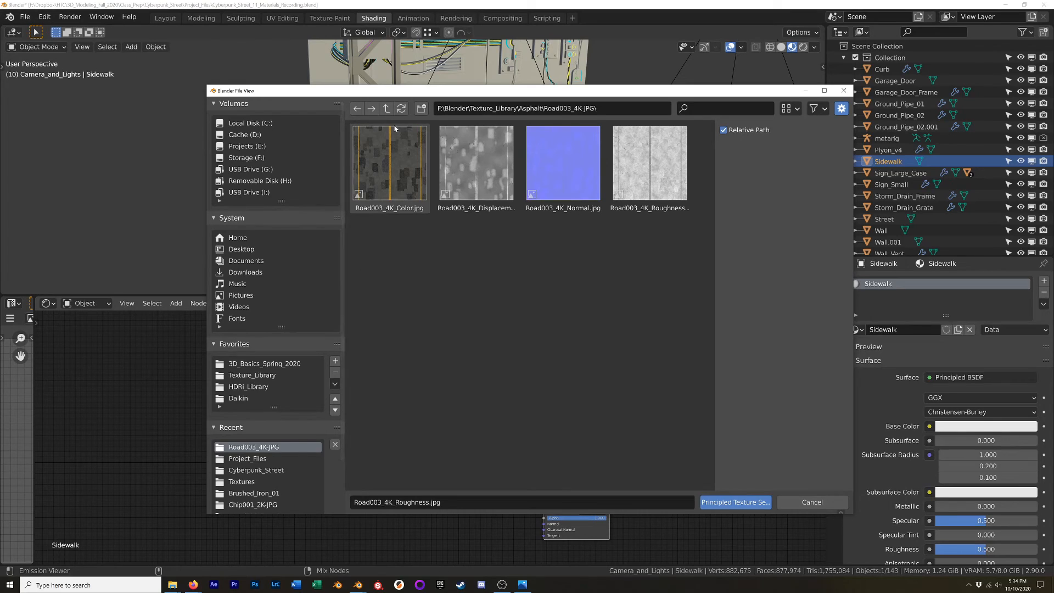
{"action": "left_click", "coordinate": [387, 108]}
{"action": "left_click", "coordinate": [386, 108]}
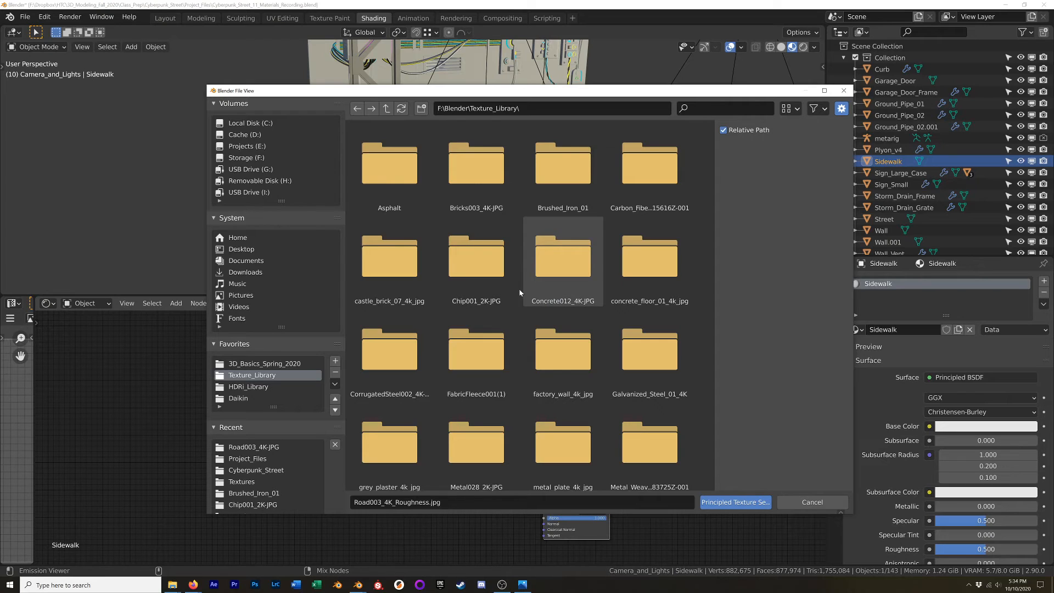
{"action": "scroll", "coordinate": [521, 285], "scroll_direction": "down", "scroll_amount": 3}
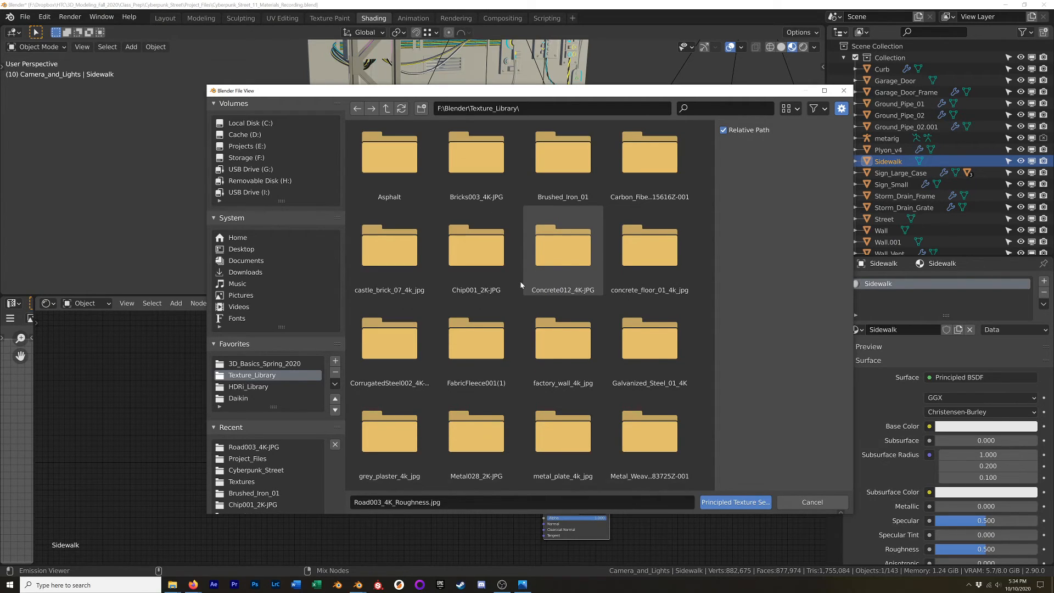
{"action": "scroll", "coordinate": [521, 285], "scroll_direction": "down", "scroll_amount": 4}
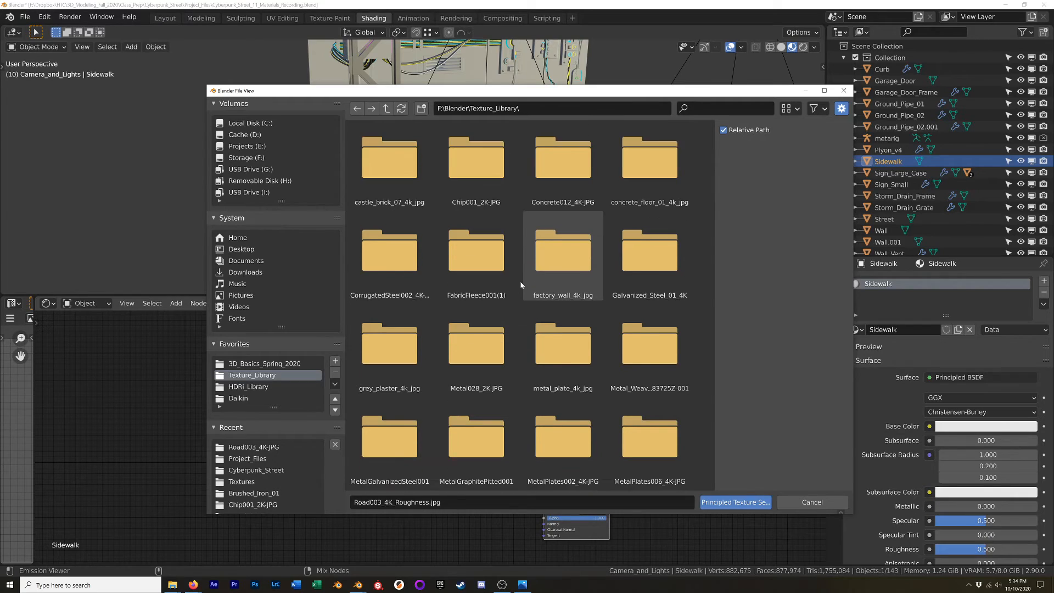
{"action": "scroll", "coordinate": [494, 285], "scroll_direction": "down", "scroll_amount": 5}
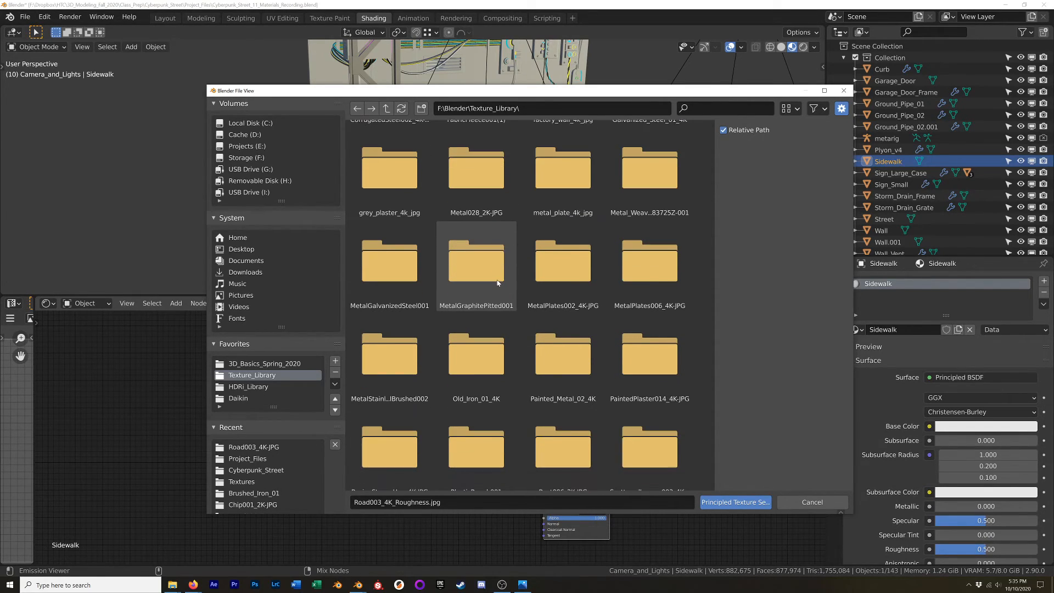
{"action": "scroll", "coordinate": [502, 273], "scroll_direction": "down", "scroll_amount": 1}
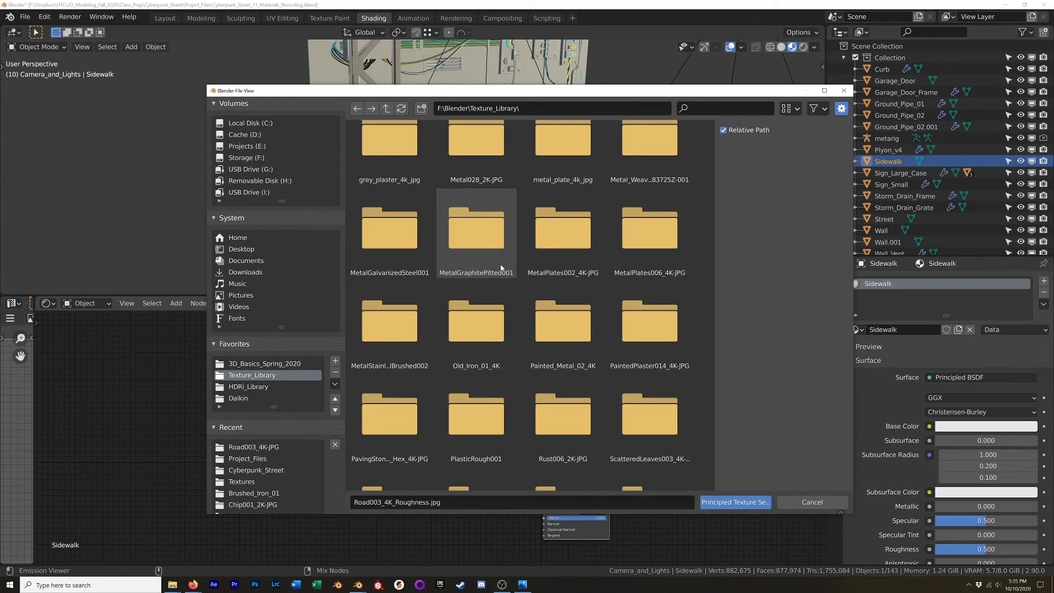
{"action": "scroll", "coordinate": [500, 268], "scroll_direction": "down", "scroll_amount": 2}
{"action": "double_click", "coordinate": [380, 363]}
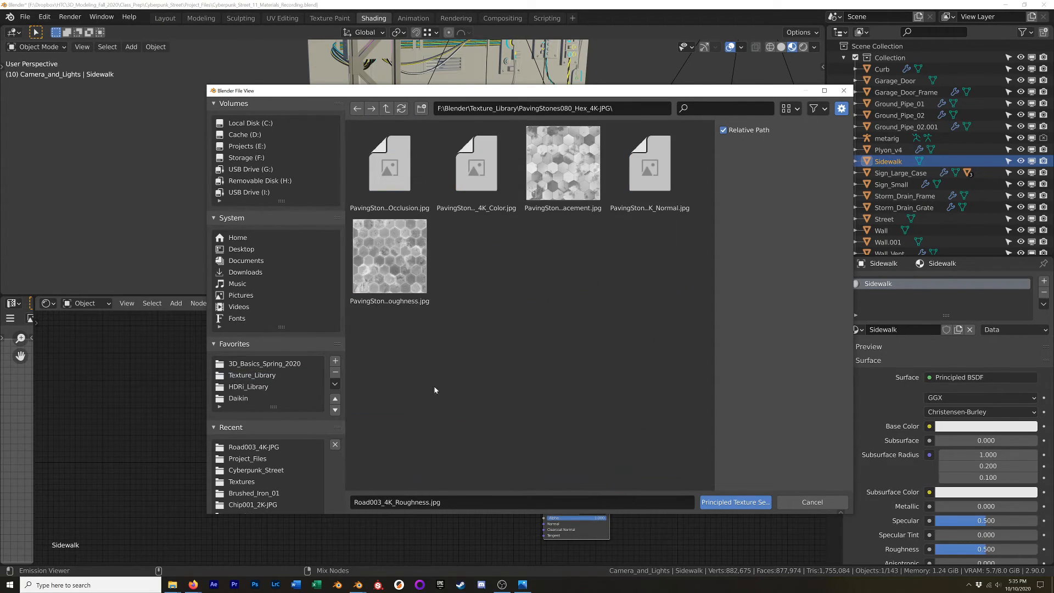
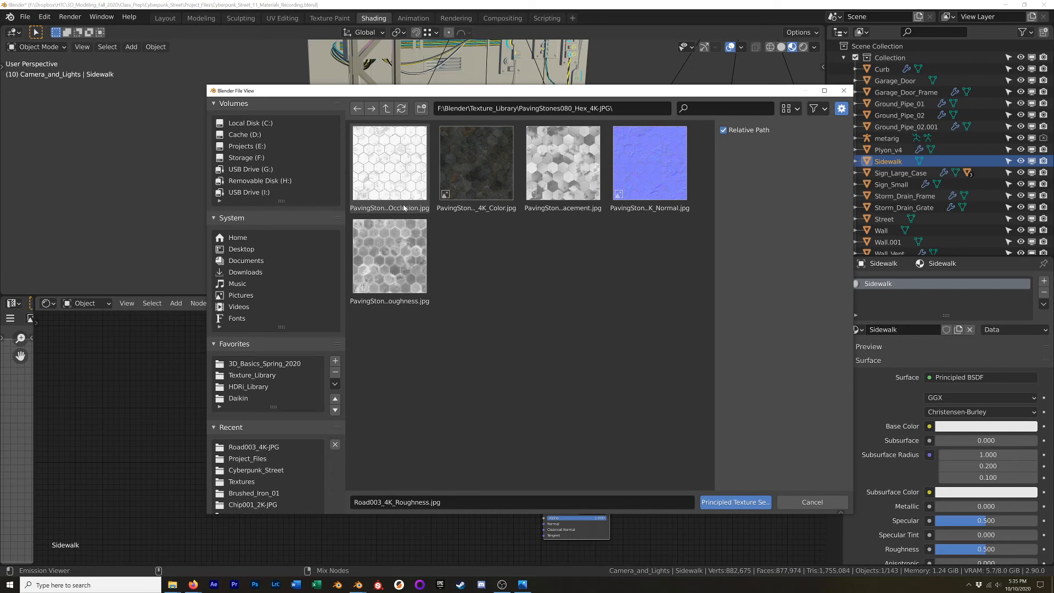
Step: Load the PavingStones080 Color, Displacement, Normal and Roughness images into the Principled texture setup, leaving out the ambient occlusion map
{"action": "left_click", "coordinate": [406, 206]}
{"action": "left_click", "coordinate": [475, 165]}
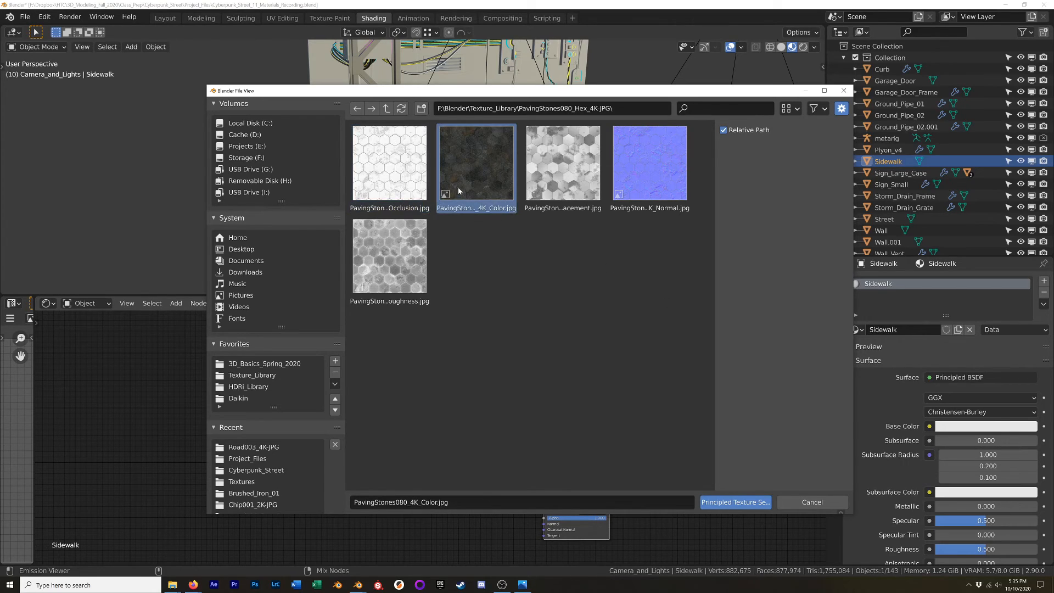
{"action": "left_click", "coordinate": [543, 186]}
{"action": "left_click", "coordinate": [649, 164]}
{"action": "left_click", "coordinate": [389, 256]}
{"action": "left_click", "coordinate": [470, 192], "text": "shift"}
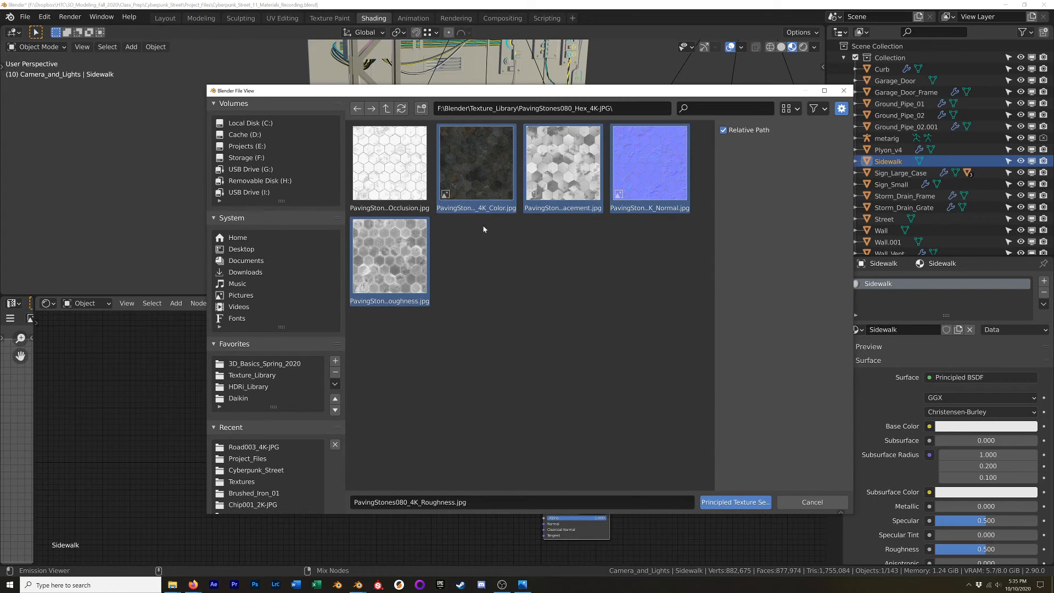
{"action": "left_click", "coordinate": [735, 501]}
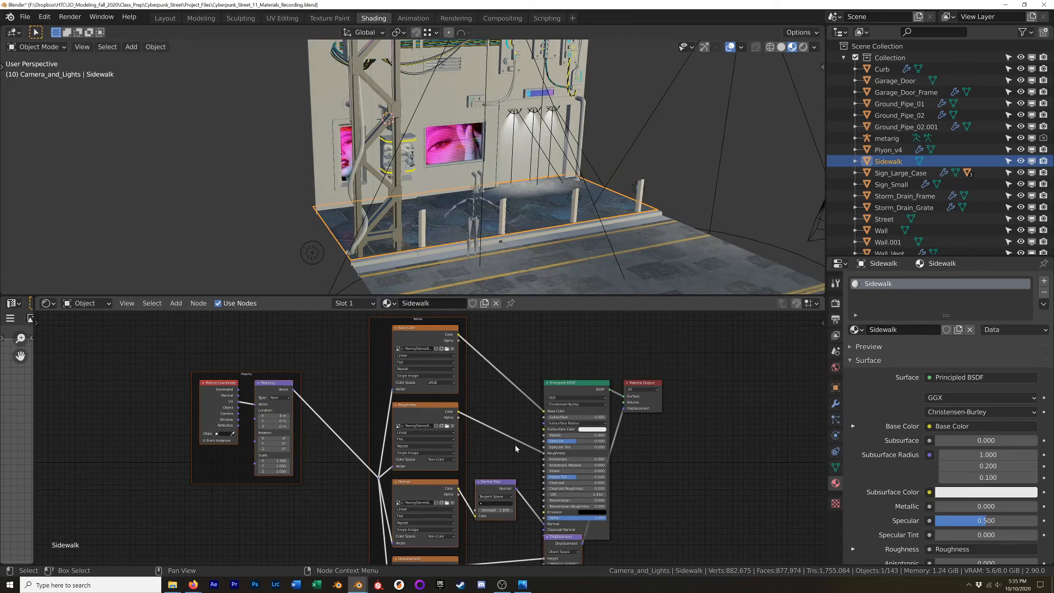
{"action": "key", "text": "Home"}
Step: Move the metarig back from the curb onto the sidewalk and reselect the Sidewalk object
{"action": "mouse_move", "coordinate": [438, 221]}
{"action": "middle_mouse_down"}
{"action": "mouse_move", "coordinate": [467, 240]}
{"action": "mouse_move", "coordinate": [377, 254]}
{"action": "mouse_move", "coordinate": [387, 228]}
{"action": "mouse_move", "coordinate": [447, 224]}
{"action": "middle_mouse_up"}
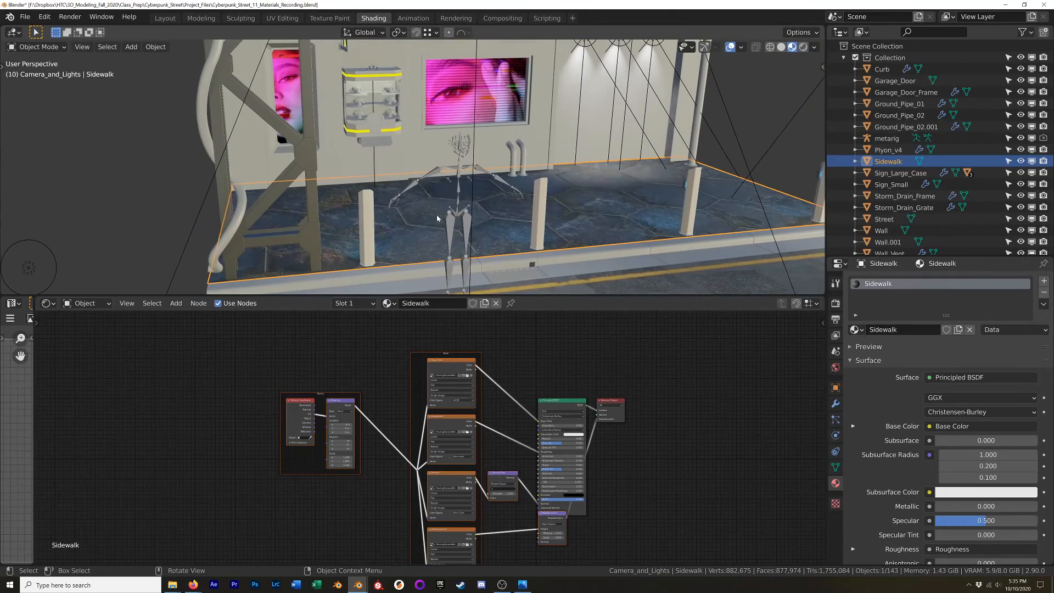
{"action": "left_click", "coordinate": [448, 224]}
{"action": "left_click", "coordinate": [447, 224]}
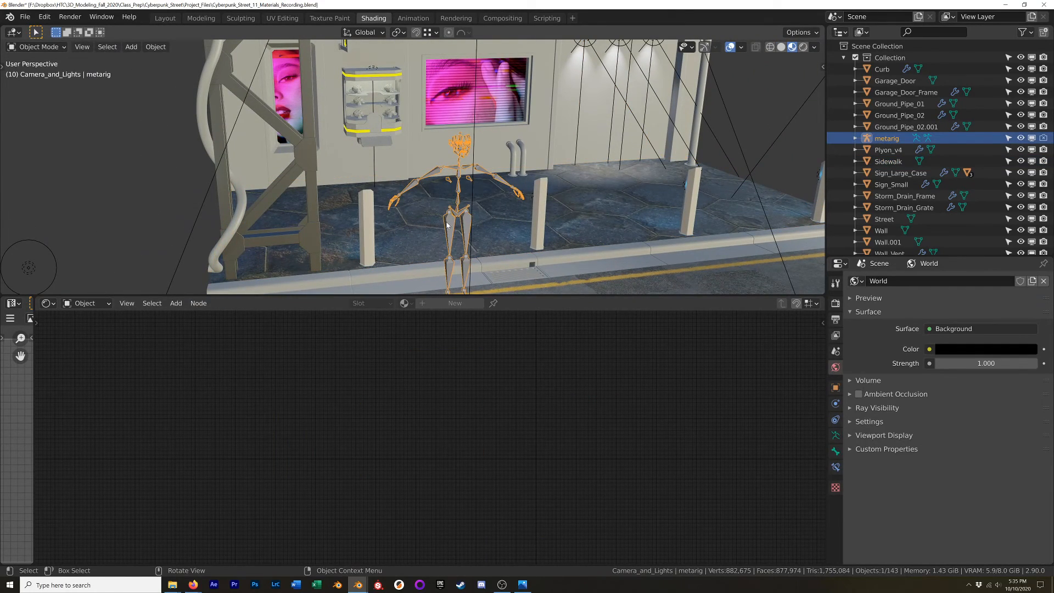
{"action": "key", "text": "g"}
{"action": "left_click", "coordinate": [446, 193]}
{"action": "middle_click_drag", "start_coordinate": [447, 193], "coordinate": [528, 200]}
{"action": "scroll", "coordinate": [470, 226], "scroll_direction": "up", "scroll_amount": 4}
{"action": "left_click", "coordinate": [470, 225]}
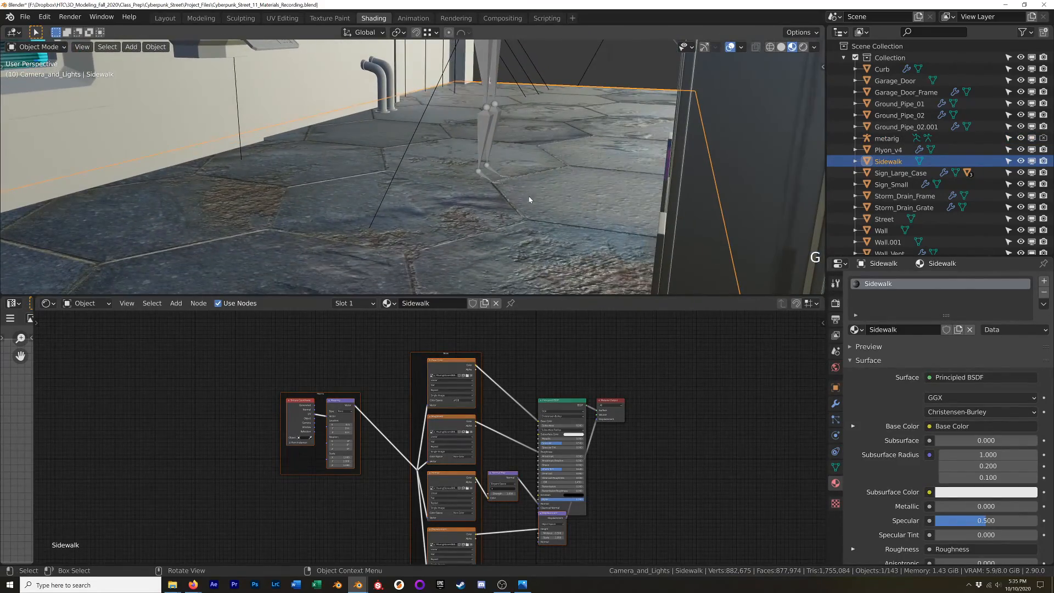
Step: Move the Normal Map, Displacement, Principled BSDF and Material Output nodes away from the image textures to make room between them
{"action": "middle_click_drag", "start_coordinate": [494, 231], "coordinate": [479, 250]}
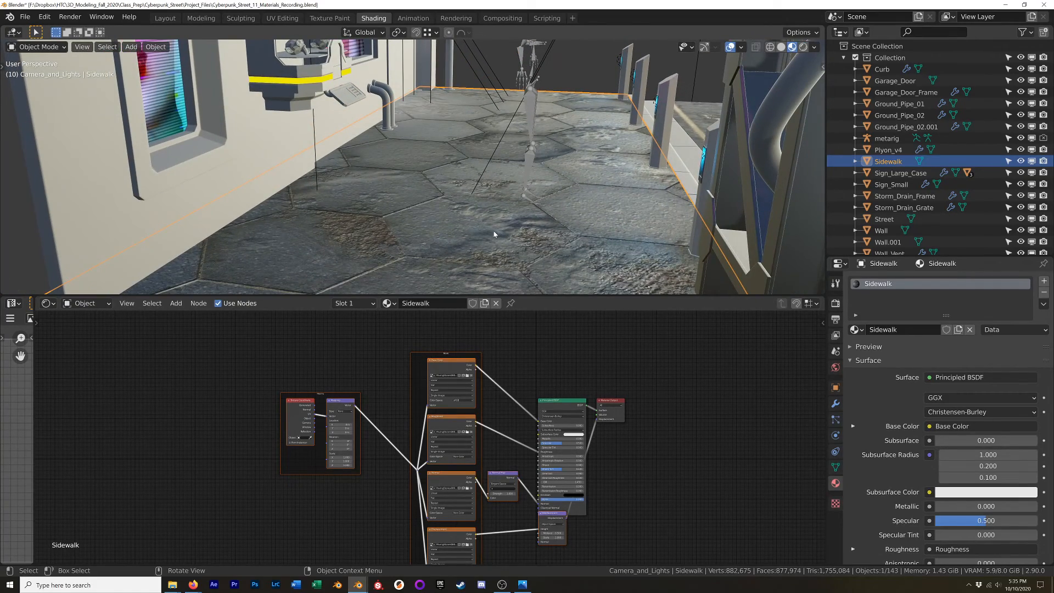
{"action": "scroll", "coordinate": [500, 453], "scroll_direction": "up", "scroll_amount": 2}
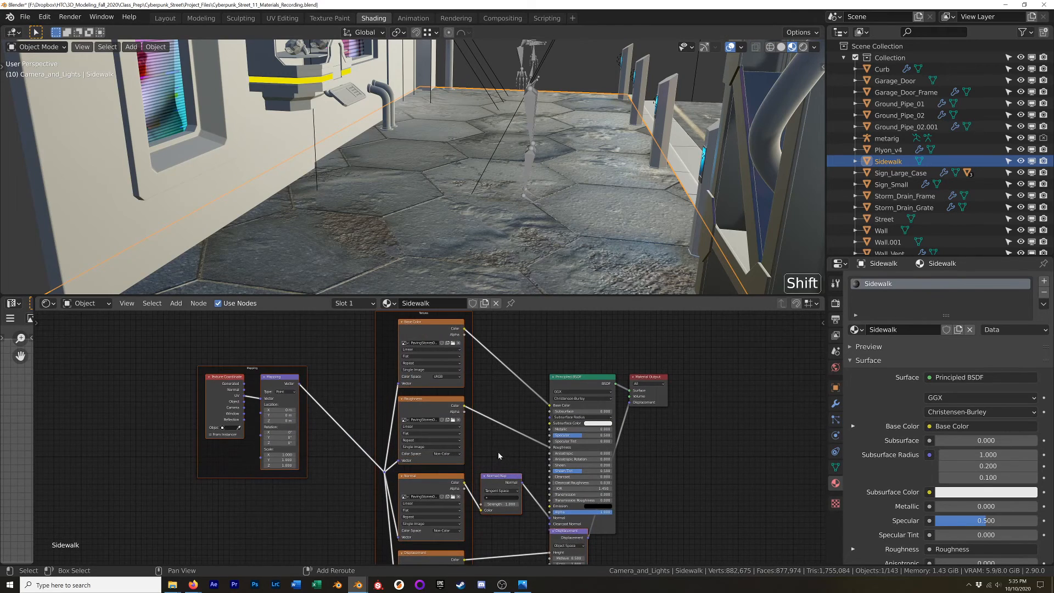
{"action": "middle_click_drag", "start_coordinate": [499, 453], "coordinate": [432, 416], "text": "shift"}
{"action": "left_click_drag", "start_coordinate": [653, 337], "coordinate": [442, 553]}
{"action": "left_click_drag", "start_coordinate": [440, 449], "coordinate": [546, 445]}
{"action": "middle_click_drag", "start_coordinate": [545, 441], "coordinate": [463, 445], "text": "shift"}
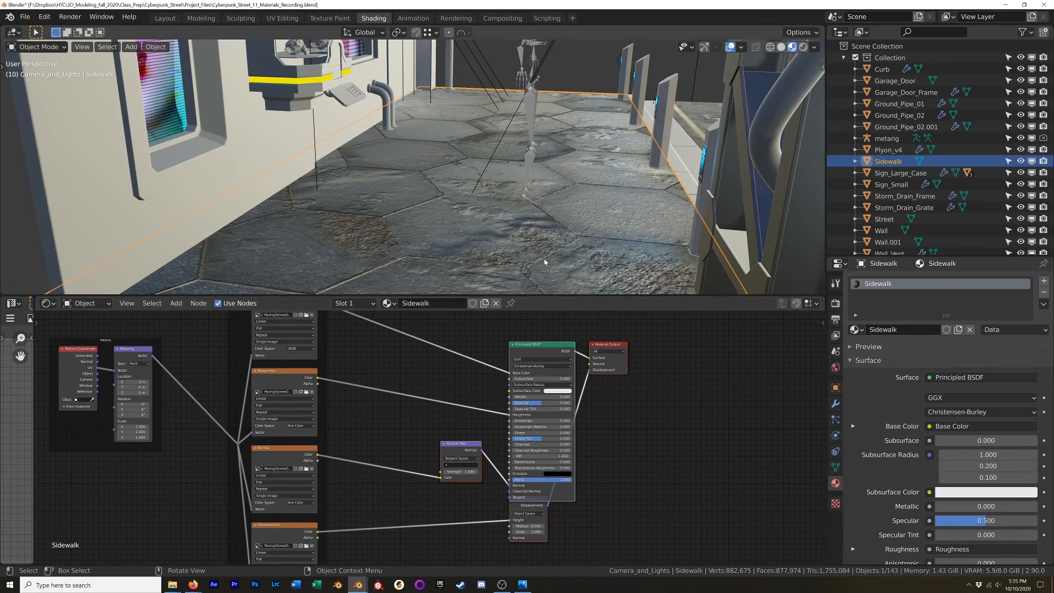
Step: Copy the RGB Curves node from the street's Road_Asphalt material into the Sidewalk material, inserting it between the Normal texture and Normal Map
{"action": "middle_click_drag", "start_coordinate": [572, 206], "coordinate": [510, 196], "text": "shift"}
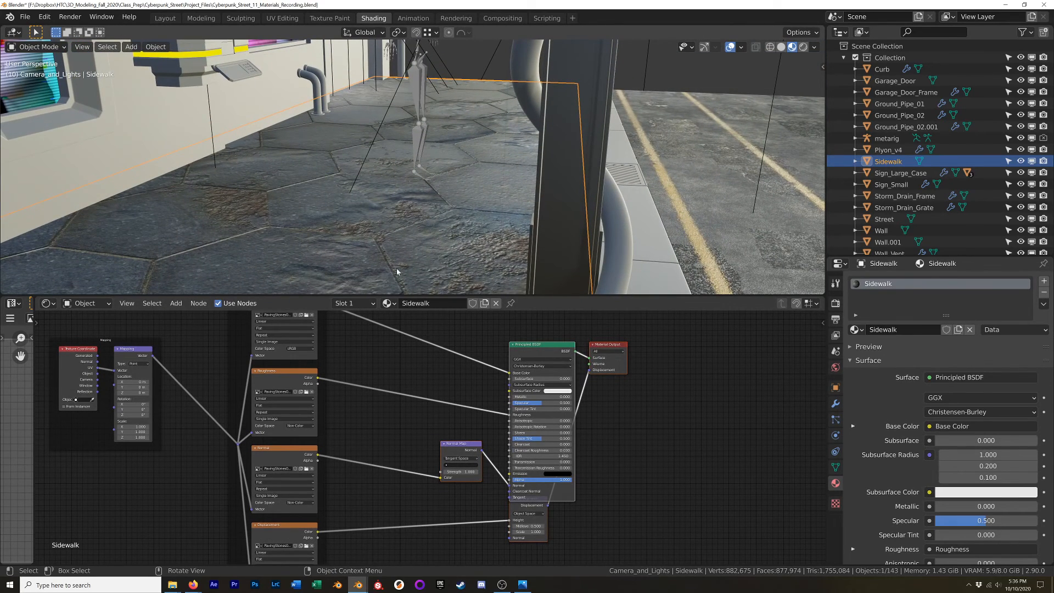
{"action": "left_click", "coordinate": [693, 148]}
{"action": "left_click", "coordinate": [382, 421]}
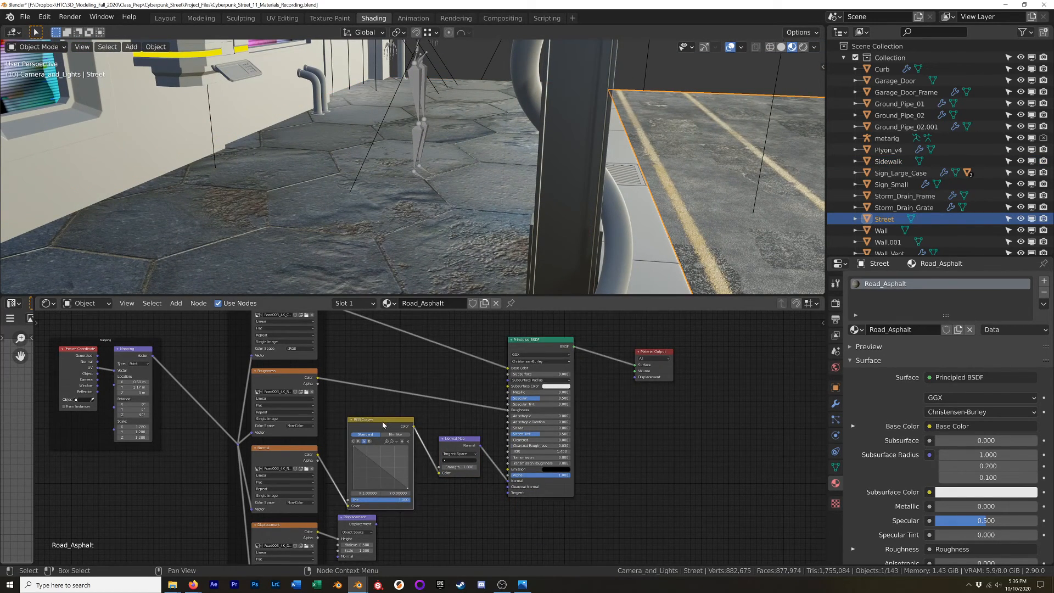
{"action": "key", "text": "ctrl+c"}
{"action": "left_click", "coordinate": [458, 269]}
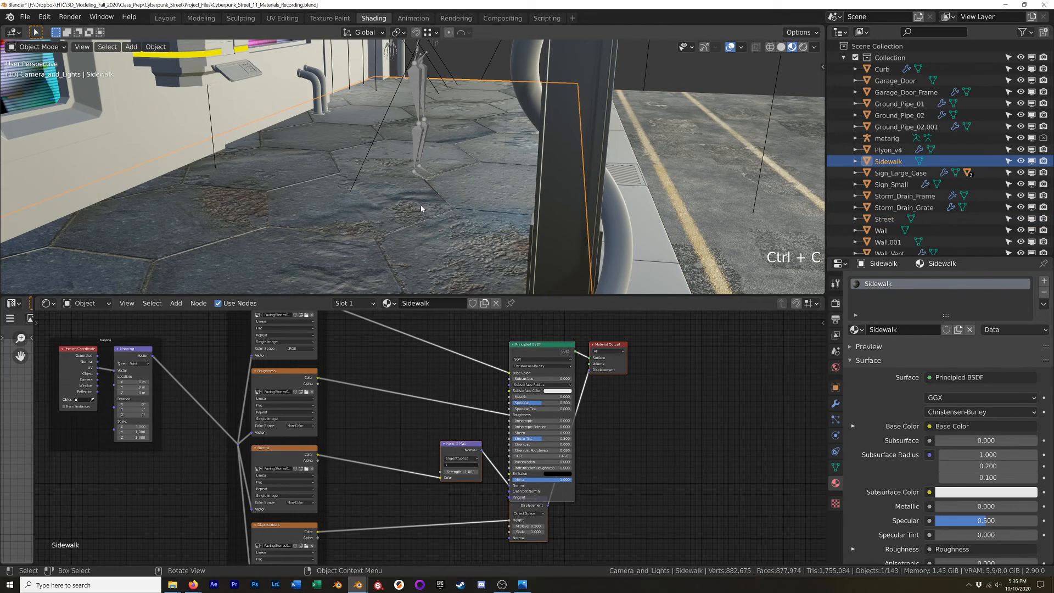
{"action": "key", "text": "ctrl+v"}
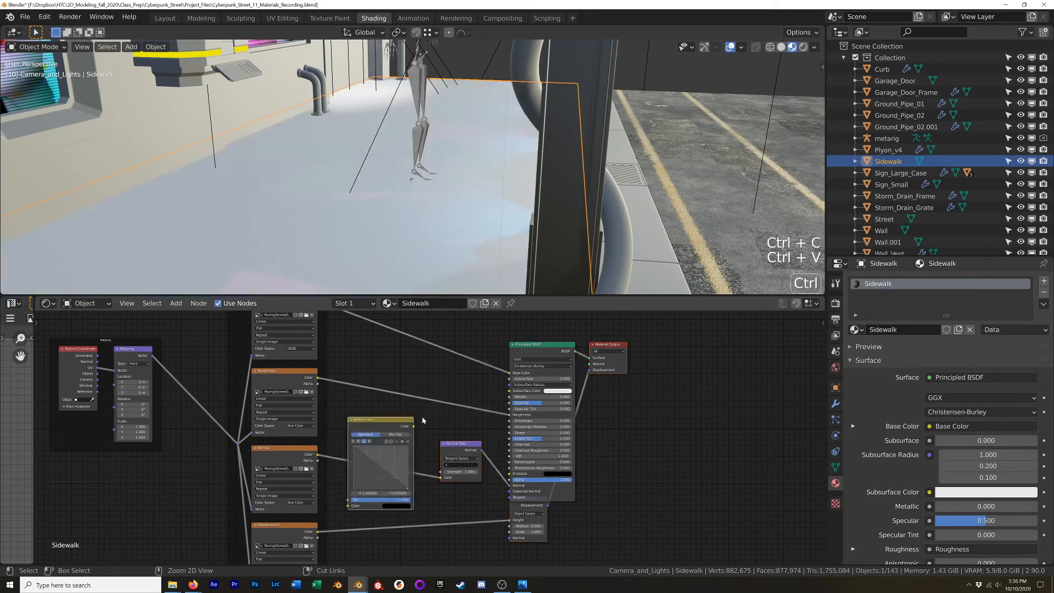
{"action": "mouse_move", "coordinate": [383, 427]}
{"action": "left_mouse_down"}
{"action": "mouse_move", "coordinate": [394, 436]}
{"action": "mouse_move", "coordinate": [377, 469]}
{"action": "mouse_move", "coordinate": [363, 418]}
{"action": "left_mouse_up"}
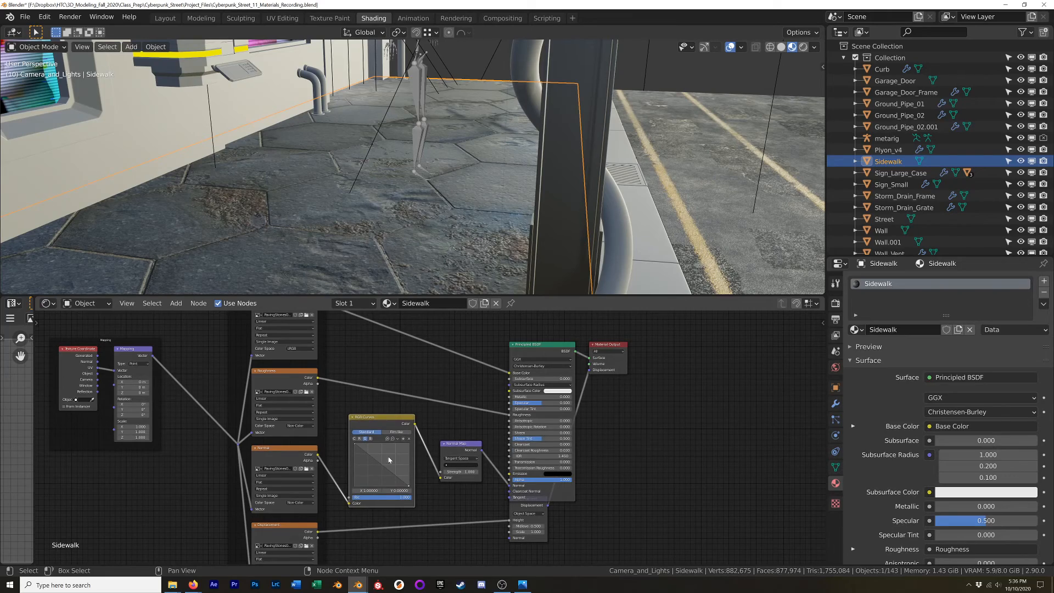
Step: Compare the sidewalk's surface relief up close with the RGB Curves node muted and unmuted, leaving it active
{"action": "middle_click_drag", "start_coordinate": [378, 200], "coordinate": [486, 213]}
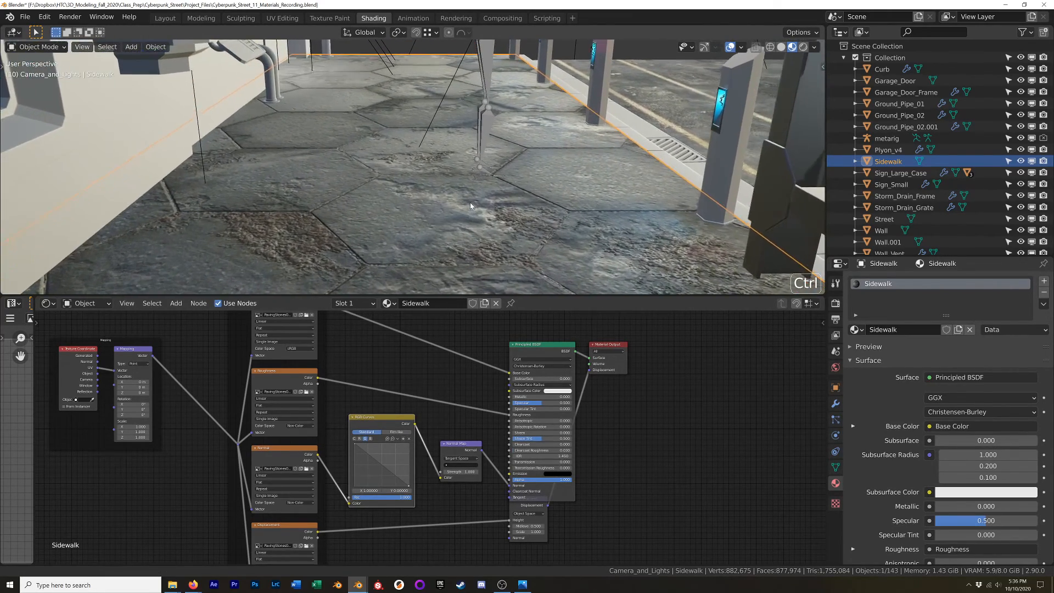
{"action": "key", "text": "m"}
{"action": "key", "text": "m"}
{"action": "key", "text": "m"}
{"action": "key", "text": "m"}
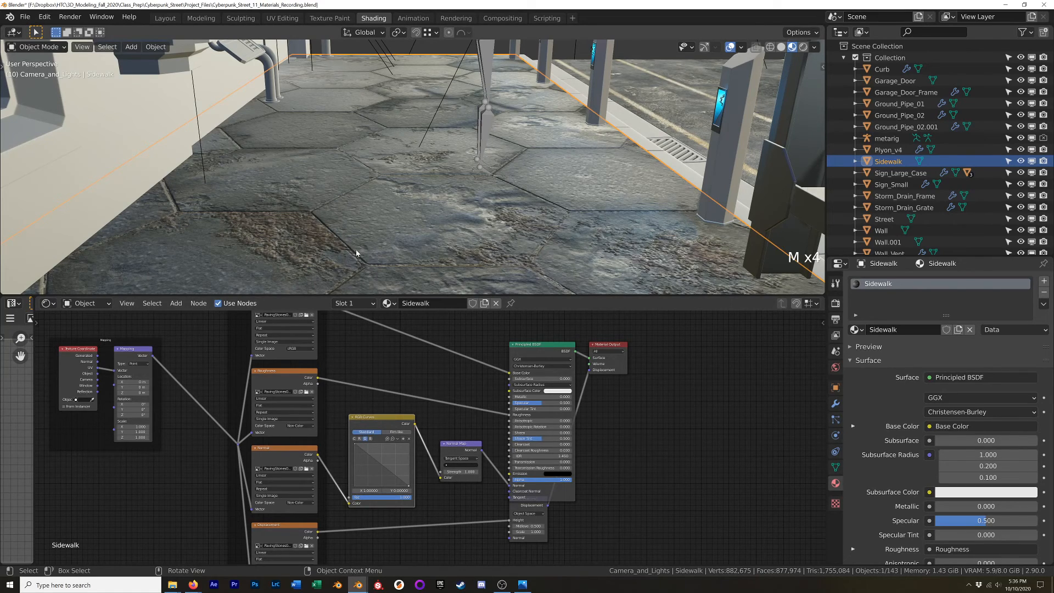
{"action": "key", "text": "m"}
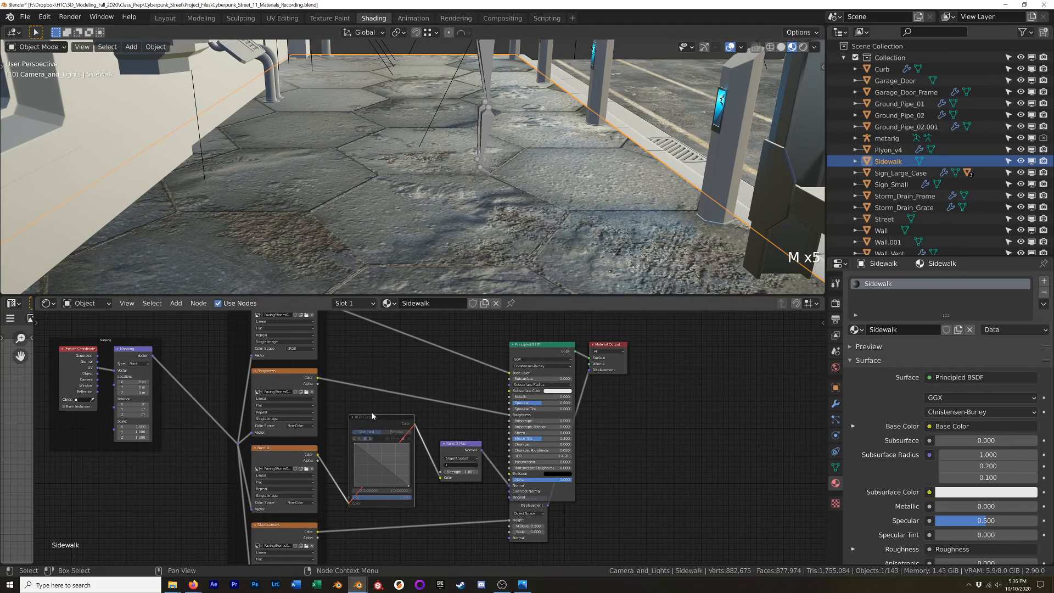
{"action": "key", "text": "m"}
Step: Set the Mapping node's scale to 6.78 on X, Y and Z and check the paving size on the sidewalk
{"action": "middle_click_drag", "start_coordinate": [574, 150], "coordinate": [484, 179]}
{"action": "scroll", "coordinate": [483, 164], "scroll_direction": "down", "scroll_amount": 6}
{"action": "middle_click_drag", "start_coordinate": [209, 363], "coordinate": [447, 391], "text": "shift"}
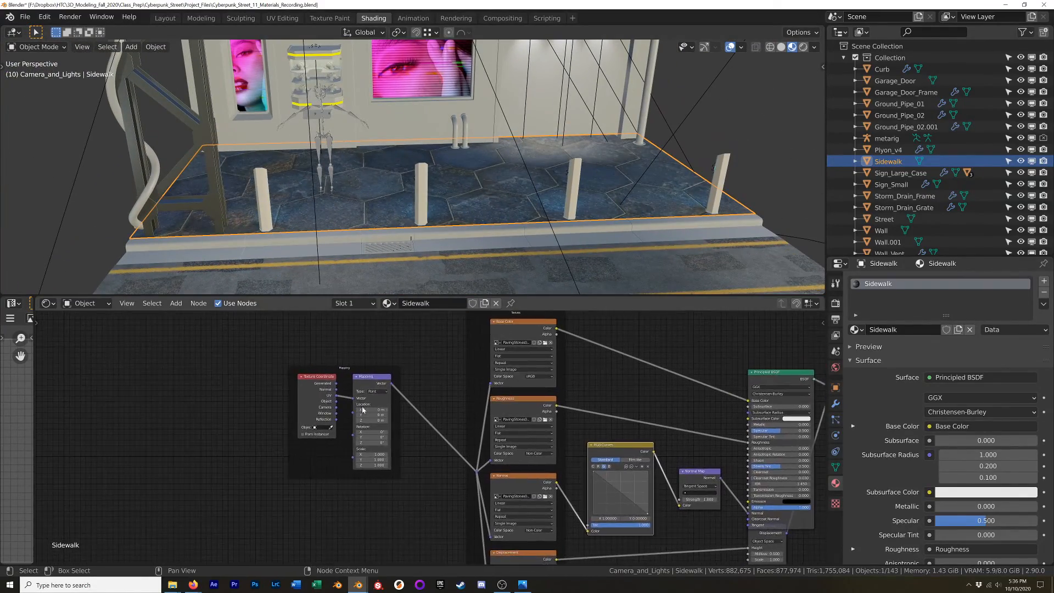
{"action": "scroll", "coordinate": [363, 410], "scroll_direction": "up", "scroll_amount": 8}
{"action": "scroll", "coordinate": [363, 412], "scroll_direction": "up", "scroll_amount": 1}
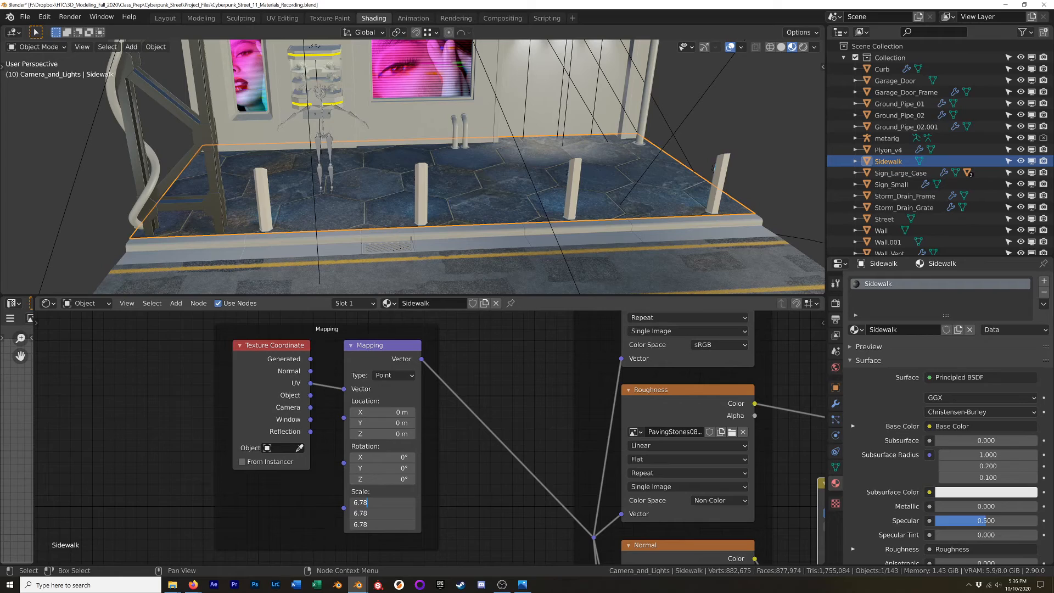
{"action": "key", "text": "Return"}
{"action": "middle_click_drag", "start_coordinate": [402, 199], "coordinate": [436, 219]}
{"action": "scroll", "coordinate": [405, 234], "scroll_direction": "up", "scroll_amount": 7}
{"action": "scroll", "coordinate": [405, 237], "scroll_direction": "down", "scroll_amount": 5}
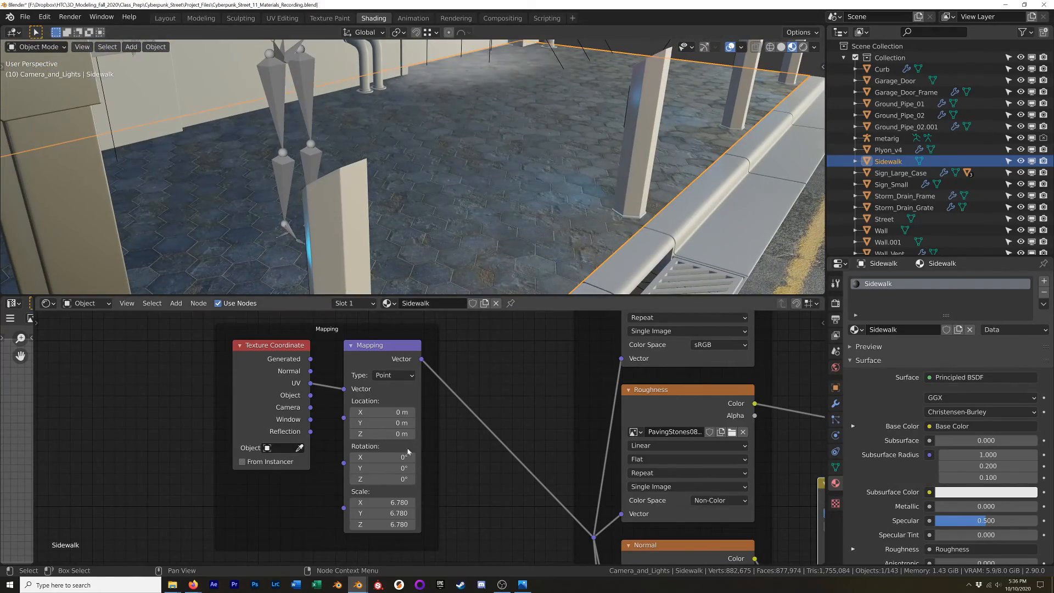
Step: Set the X, Y and Z scale of the sidewalk material's Mapping node to 3.4
{"action": "left_click_drag", "start_coordinate": [372, 504], "coordinate": [371, 524]}
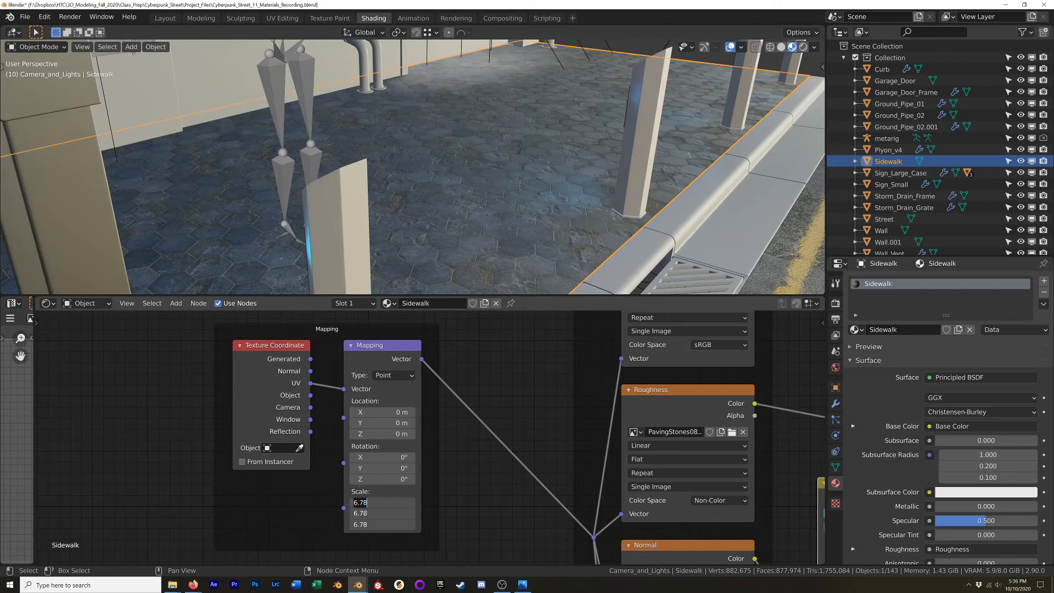
{"action": "type", "text": "3.4"}
{"action": "key", "text": "Return"}
Step: Shift the sidewalk texture along the curb by setting the Mapping node's Y location to -0.05 m
{"action": "middle_click_drag", "start_coordinate": [395, 186], "coordinate": [598, 210]}
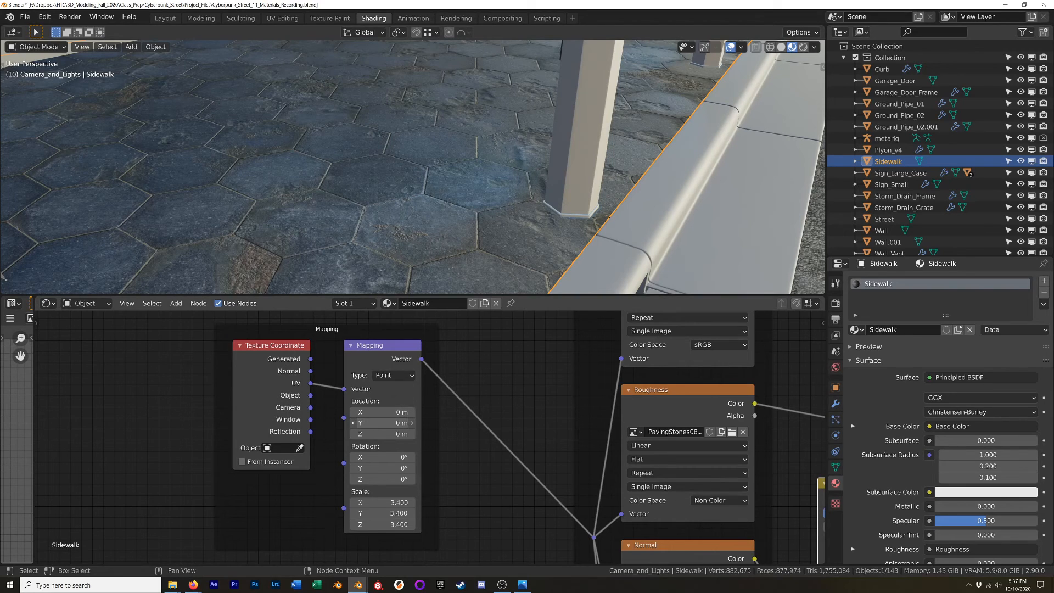
{"action": "mouse_move", "coordinate": [384, 422]}
{"action": "left_mouse_down", "text": "shift"}
{"action": "mouse_move", "coordinate": [354, 422]}
{"action": "mouse_move", "coordinate": [368, 422]}
{"action": "left_mouse_up", "text": "shift"}
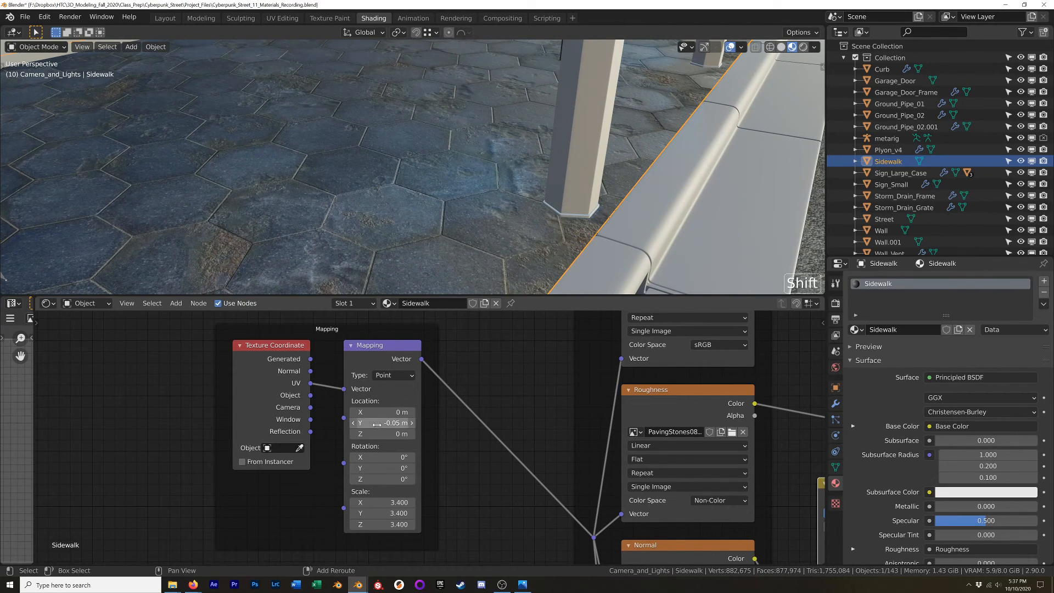
{"action": "scroll", "coordinate": [416, 247], "scroll_direction": "down", "scroll_amount": 5}
{"action": "middle_click_drag", "start_coordinate": [442, 246], "coordinate": [383, 241]}
{"action": "scroll", "coordinate": [311, 221], "scroll_direction": "down", "scroll_amount": 4}
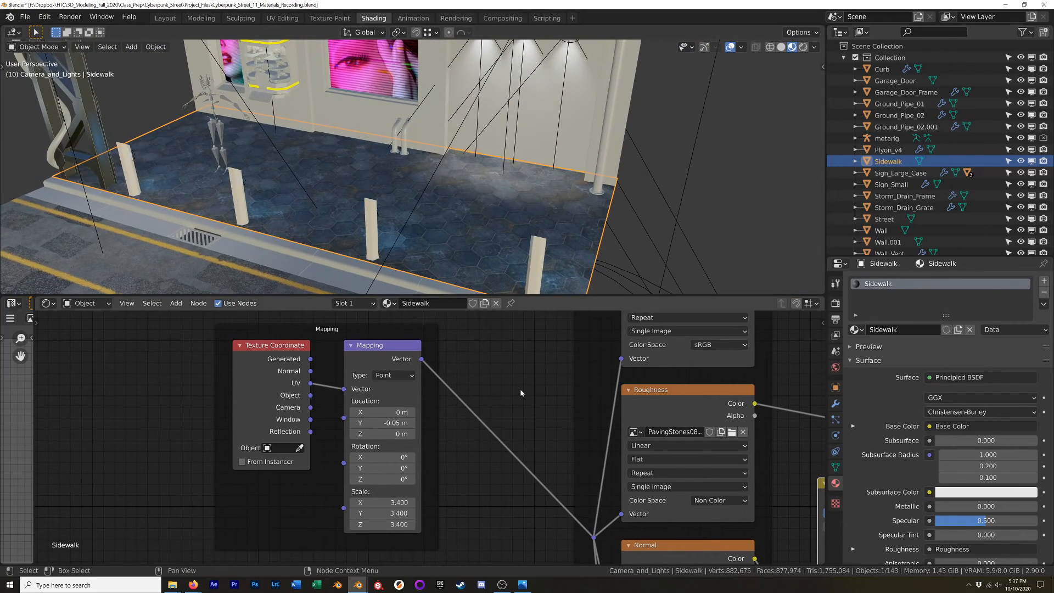
Step: Review the image files and color spaces of the sidewalk material's base color, roughness, normal and displacement texture nodes
{"action": "scroll", "coordinate": [534, 381], "scroll_direction": "down", "scroll_amount": 5}
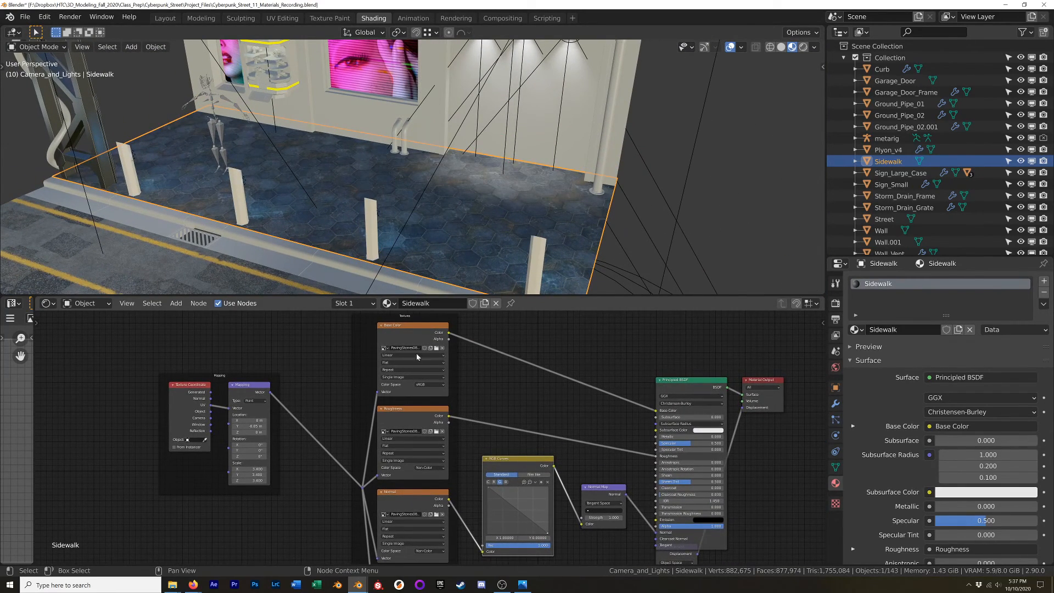
{"action": "scroll", "coordinate": [417, 354], "scroll_direction": "up", "scroll_amount": 5}
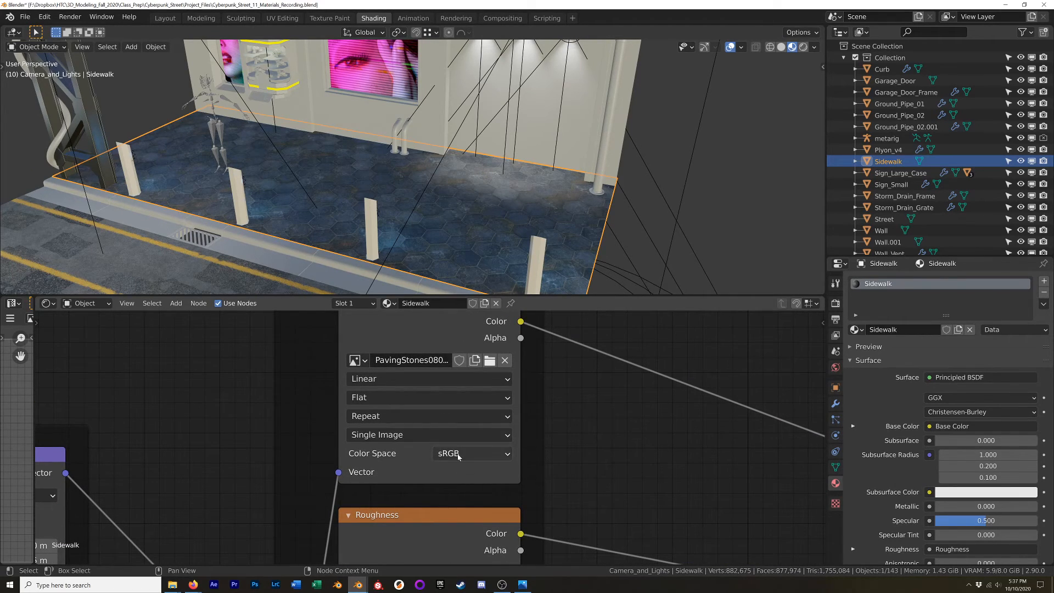
{"action": "scroll", "coordinate": [558, 512], "scroll_direction": "down", "scroll_amount": 2}
{"action": "middle_click_drag", "start_coordinate": [569, 494], "coordinate": [521, 314], "text": "shift"}
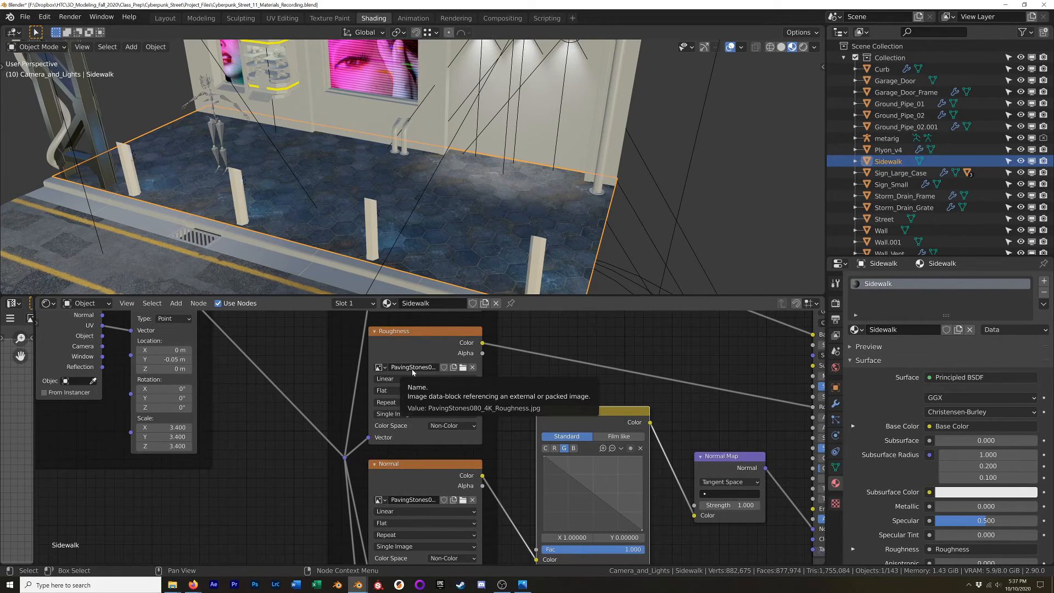
{"action": "scroll", "coordinate": [415, 372], "scroll_direction": "down", "scroll_amount": 5, "text": "shift"}
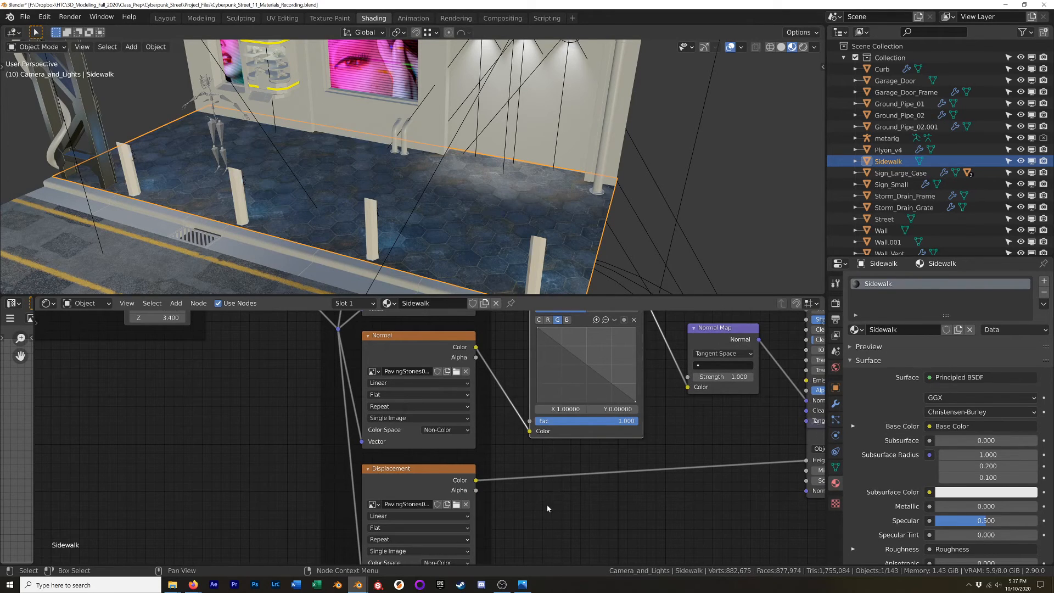
{"action": "scroll", "coordinate": [546, 502], "scroll_direction": "down", "scroll_amount": 4, "text": "shift"}
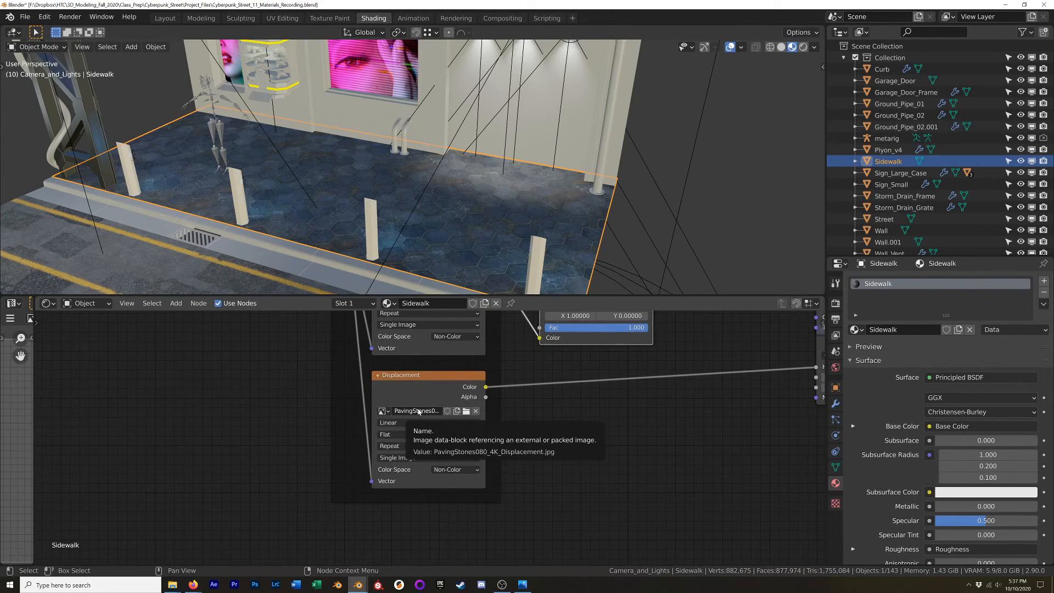
{"action": "middle_click_drag", "start_coordinate": [634, 410], "coordinate": [355, 552], "text": "shift"}
{"action": "middle_click_drag", "start_coordinate": [532, 381], "coordinate": [530, 504], "text": "shift"}
{"action": "middle_click_drag", "start_coordinate": [511, 417], "coordinate": [465, 362], "text": "shift"}
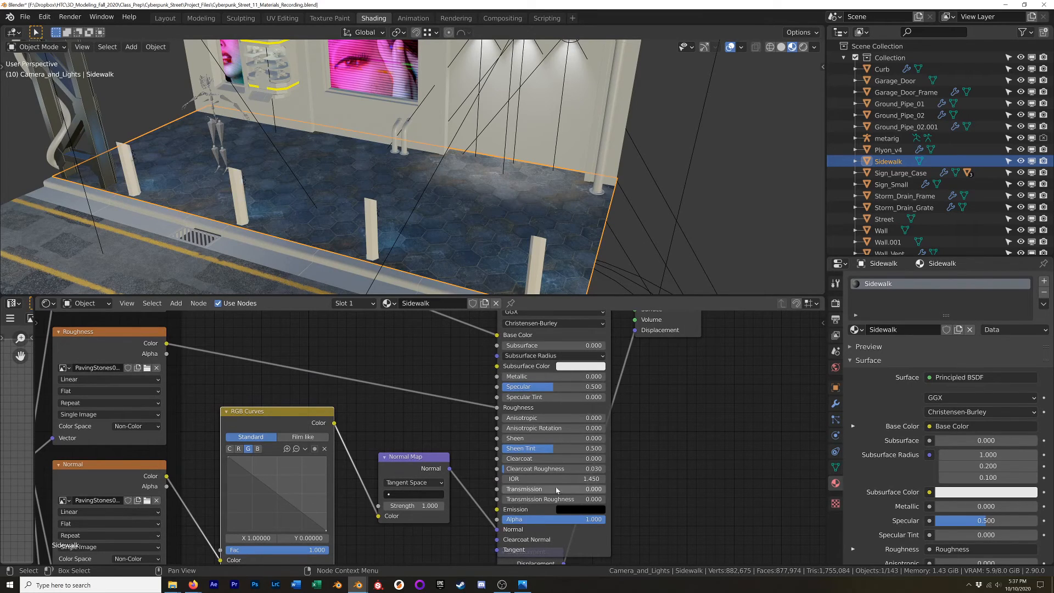
Step: Set the IOR of the sidewalk material's Principled BSDF to 1.6
{"action": "left_click", "coordinate": [521, 478]}
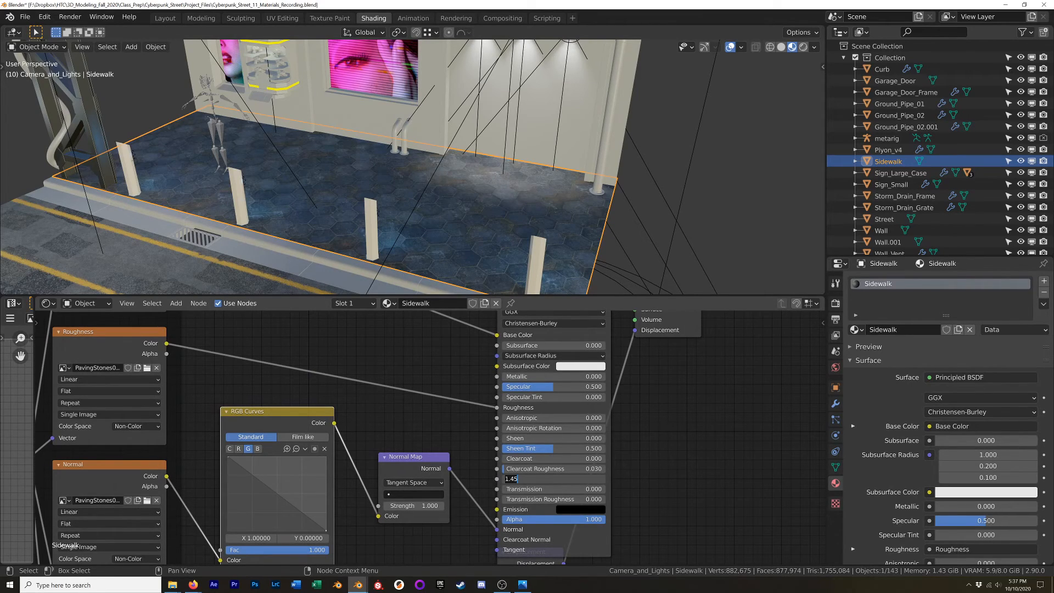
{"action": "type", "text": "1.6"}
{"action": "key", "text": "Return"}
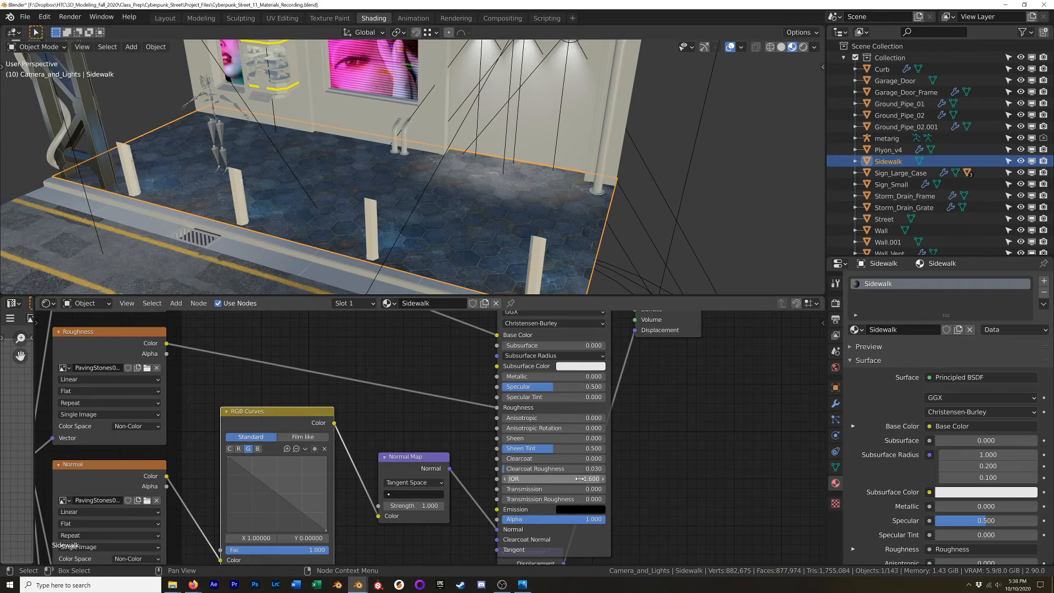
Step: Select the street and set the IOR of its Road_Asphalt material to 1.6
{"action": "middle_click_drag", "start_coordinate": [419, 193], "coordinate": [504, 132], "text": "shift"}
{"action": "left_click", "coordinate": [410, 278]}
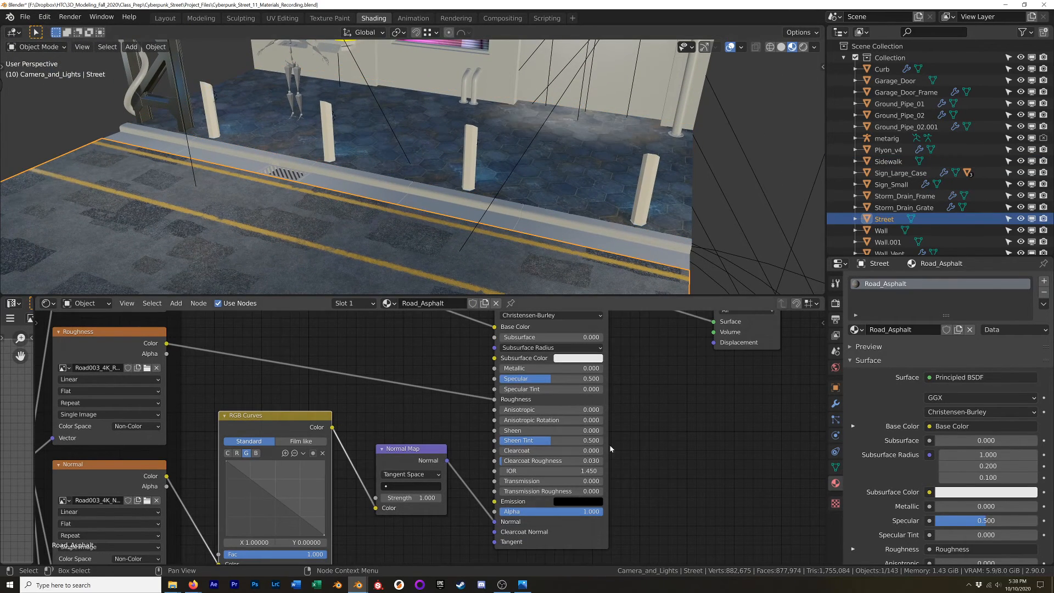
{"action": "left_click", "coordinate": [549, 471]}
{"action": "middle_click_drag", "start_coordinate": [367, 252], "coordinate": [432, 248]}
{"action": "middle_click_drag", "start_coordinate": [358, 231], "coordinate": [555, 44], "text": "shift"}
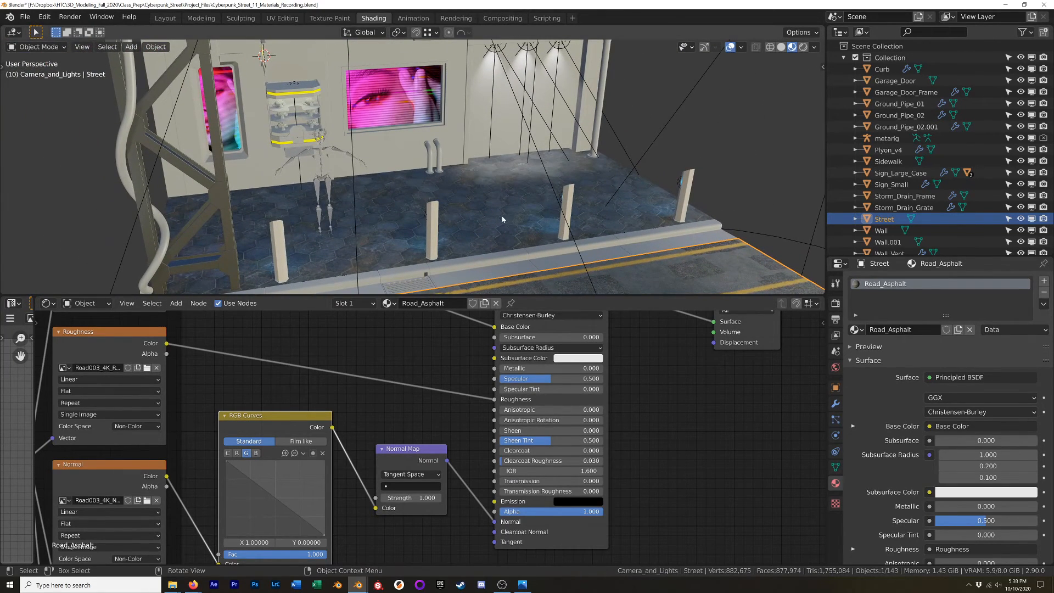
Step: Select the sidewalk and inspect its paving stones up close in Rendered viewport shading
{"action": "left_click", "coordinate": [535, 228]}
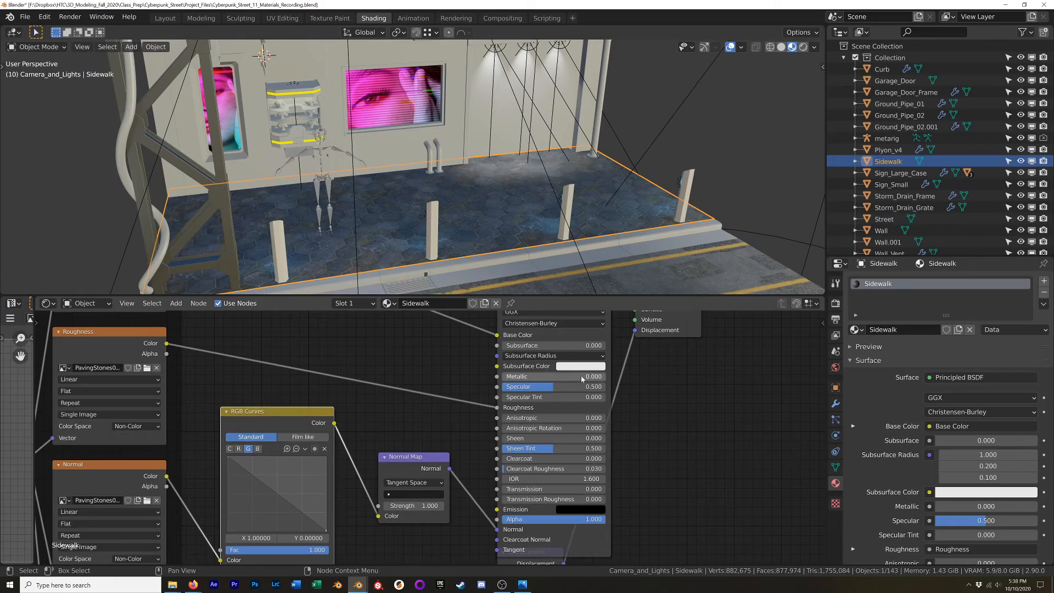
{"action": "mouse_move", "coordinate": [537, 209]}
{"action": "middle_mouse_down"}
{"action": "mouse_move", "coordinate": [482, 252]}
{"action": "mouse_move", "coordinate": [470, 247]}
{"action": "mouse_move", "coordinate": [457, 196]}
{"action": "mouse_move", "coordinate": [467, 176]}
{"action": "mouse_move", "coordinate": [387, 159]}
{"action": "mouse_move", "coordinate": [412, 141]}
{"action": "mouse_move", "coordinate": [453, 162]}
{"action": "middle_mouse_up"}
{"action": "scroll", "coordinate": [456, 229], "scroll_direction": "up", "scroll_amount": 4}
{"action": "key", "text": "z"}
{"action": "left_click", "coordinate": [443, 97]}
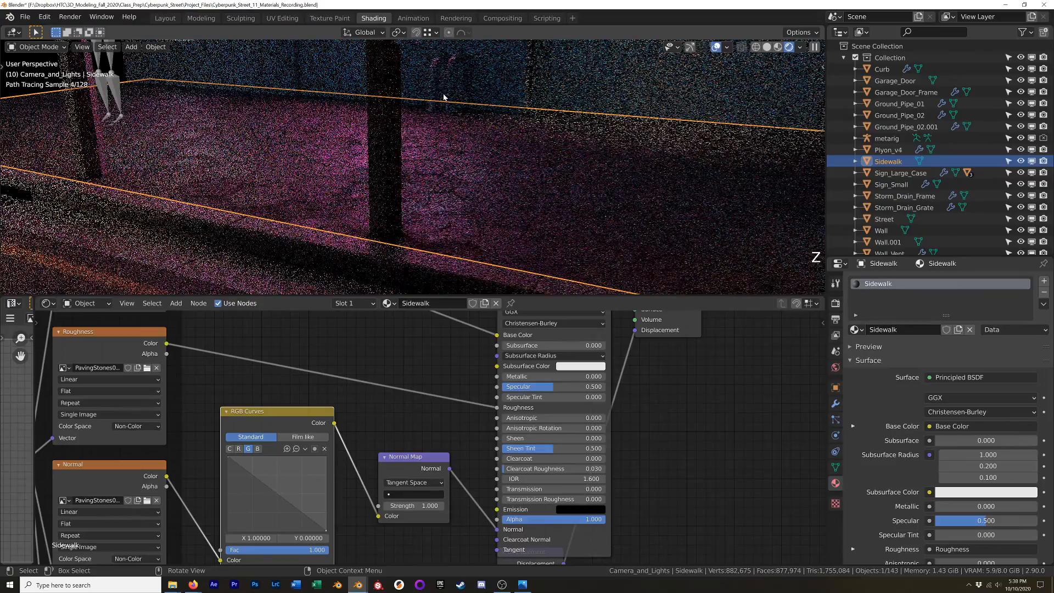
{"action": "scroll", "coordinate": [323, 202], "scroll_direction": "up", "scroll_amount": 5}
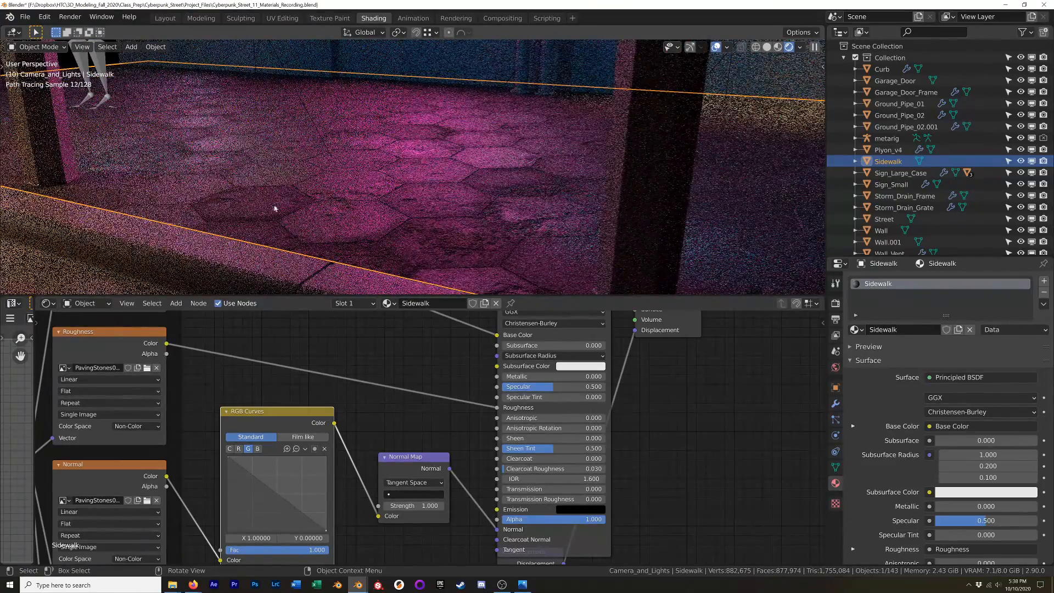
Step: Preview the Roughness texture alone on the sidewalk, and restore the Principled BSDF as the material's surface output
{"action": "mouse_move", "coordinate": [290, 173]}
{"action": "middle_mouse_down", "text": "shift"}
{"action": "mouse_move", "coordinate": [381, 200]}
{"action": "mouse_move", "coordinate": [323, 197]}
{"action": "middle_mouse_up", "text": "shift"}
{"action": "middle_click_drag", "start_coordinate": [256, 382], "coordinate": [513, 493], "text": "shift"}
{"action": "left_click", "coordinate": [346, 451], "text": "ctrl+shift"}
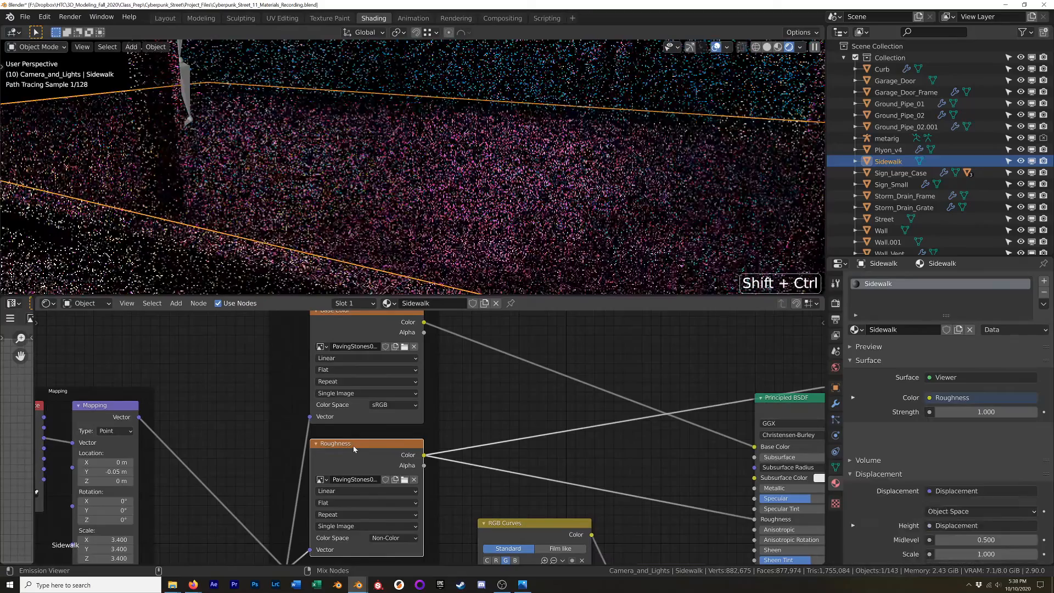
{"action": "mouse_move", "coordinate": [379, 207]}
{"action": "middle_mouse_down"}
{"action": "mouse_move", "coordinate": [384, 219]}
{"action": "mouse_move", "coordinate": [429, 214]}
{"action": "middle_mouse_up"}
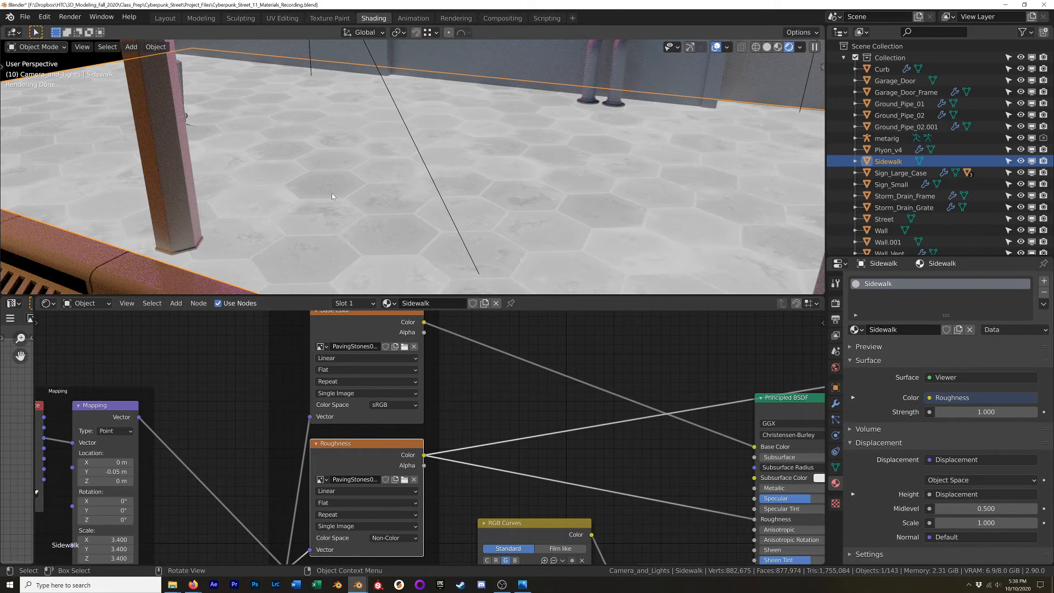
{"action": "middle_click_drag", "start_coordinate": [572, 406], "coordinate": [234, 394], "text": "shift"}
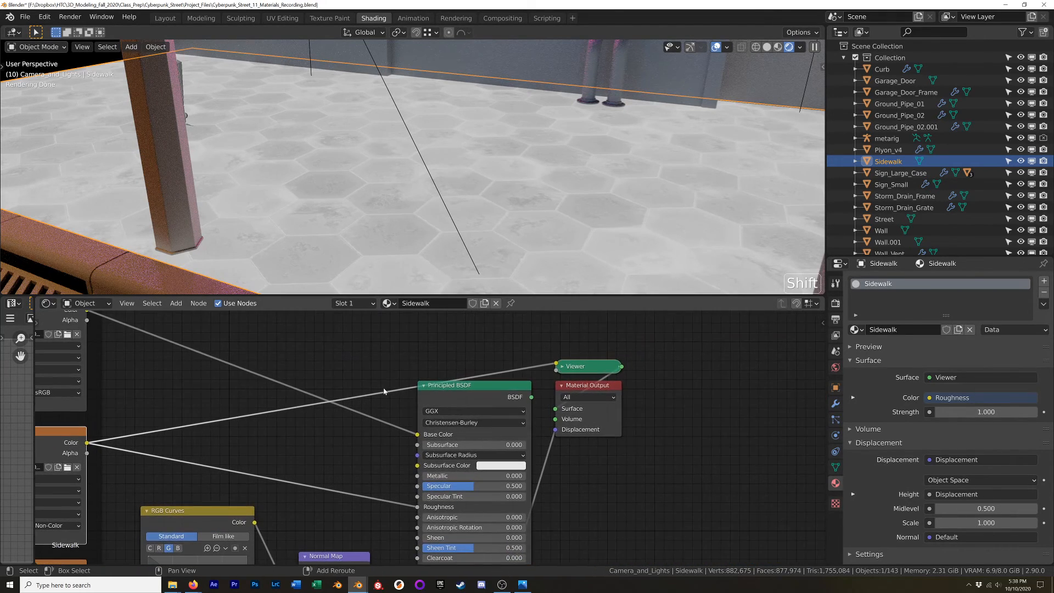
{"action": "left_click", "coordinate": [469, 394], "text": "ctrl+shift"}
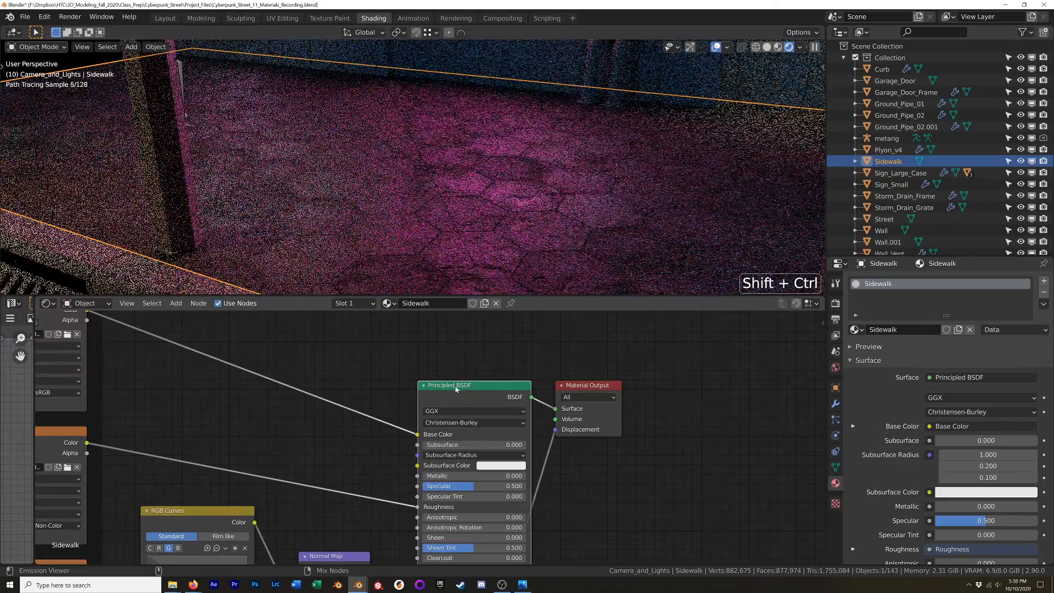
{"action": "middle_click_drag", "start_coordinate": [360, 197], "coordinate": [369, 190]}
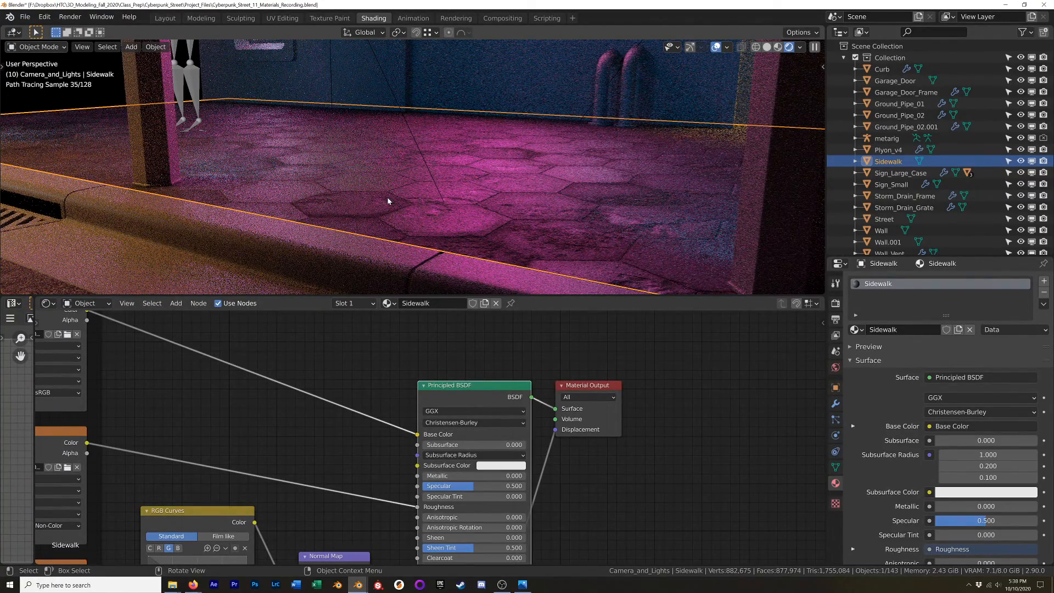
Step: Examine the rendered sidewalk surface from several low angles and from the side to judge its relief
{"action": "key", "text": "ctrl+period"}
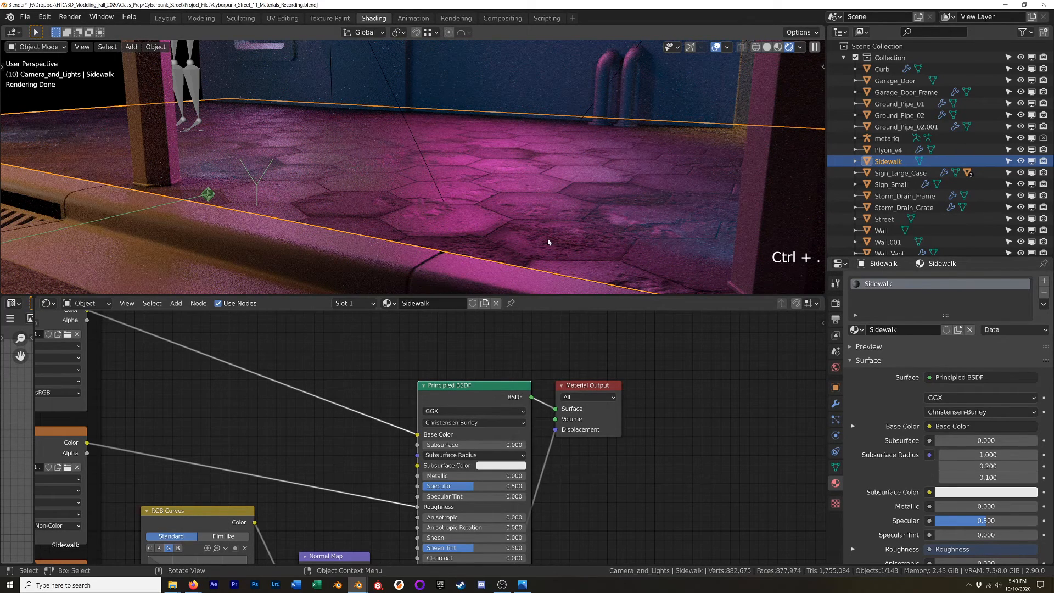
{"action": "left_click", "coordinate": [835, 286]}
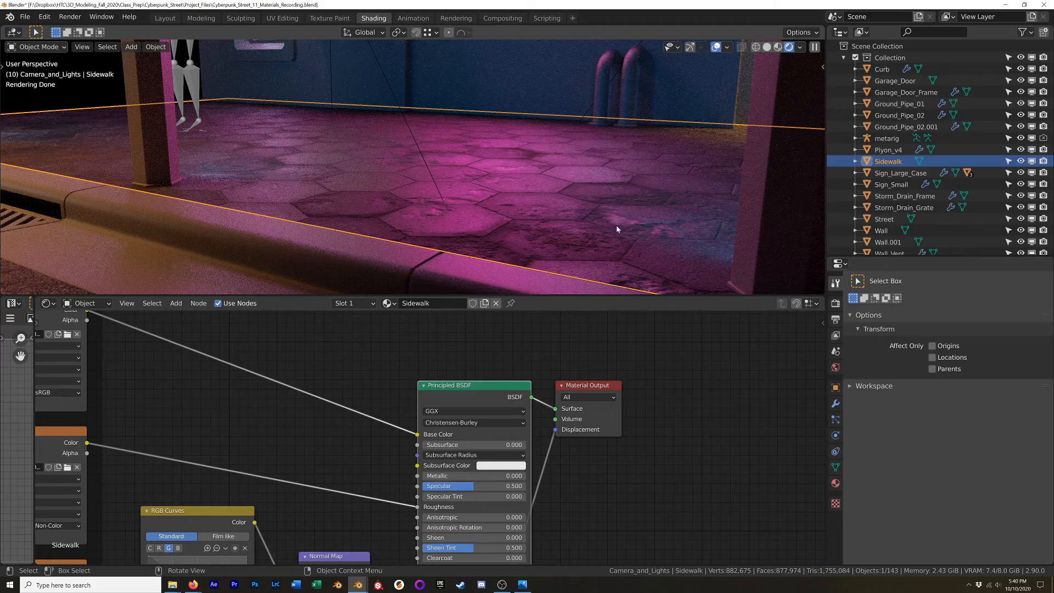
{"action": "middle_click_drag", "start_coordinate": [431, 202], "coordinate": [484, 187]}
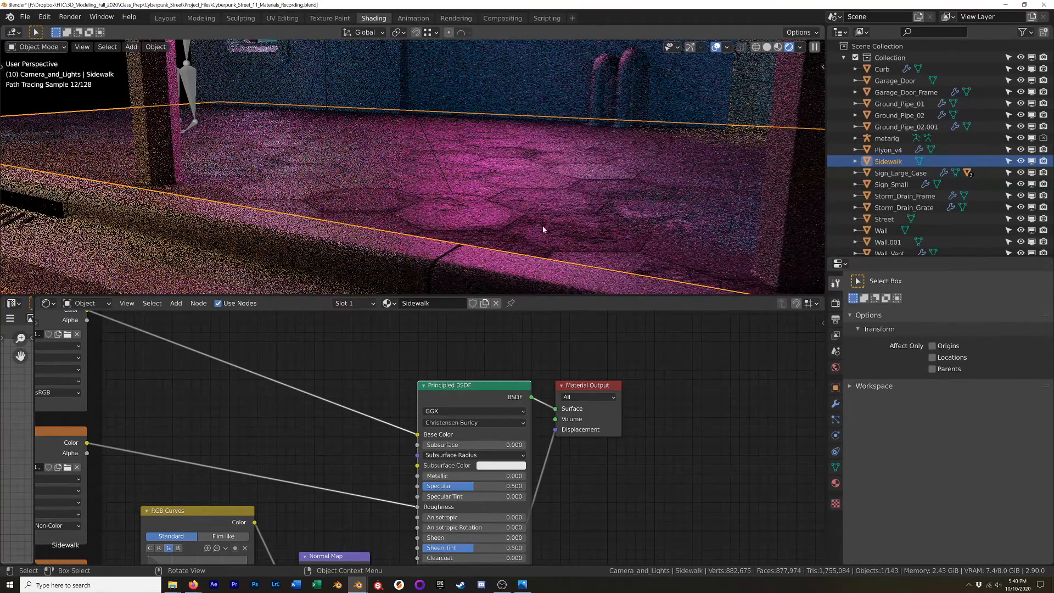
{"action": "middle_click_drag", "start_coordinate": [513, 205], "coordinate": [454, 194]}
{"action": "key", "text": "KP_3"}
{"action": "scroll", "coordinate": [431, 139], "scroll_direction": "up", "scroll_amount": 3}
{"action": "middle_click_drag", "start_coordinate": [437, 178], "coordinate": [438, 180]}
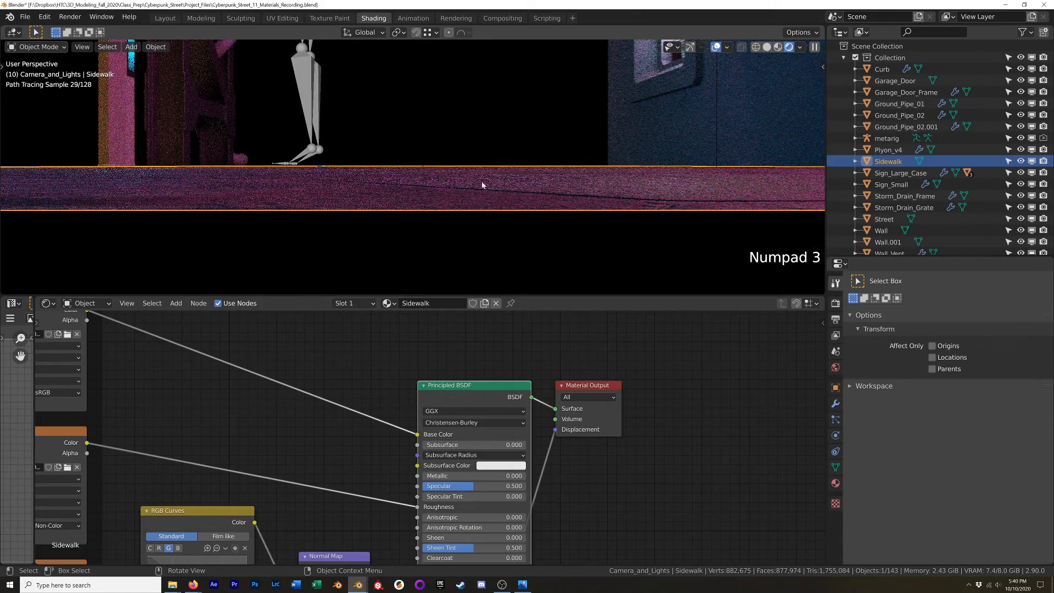
{"action": "middle_click_drag", "start_coordinate": [624, 211], "coordinate": [519, 188]}
{"action": "scroll", "coordinate": [465, 191], "scroll_direction": "down", "scroll_amount": 4}
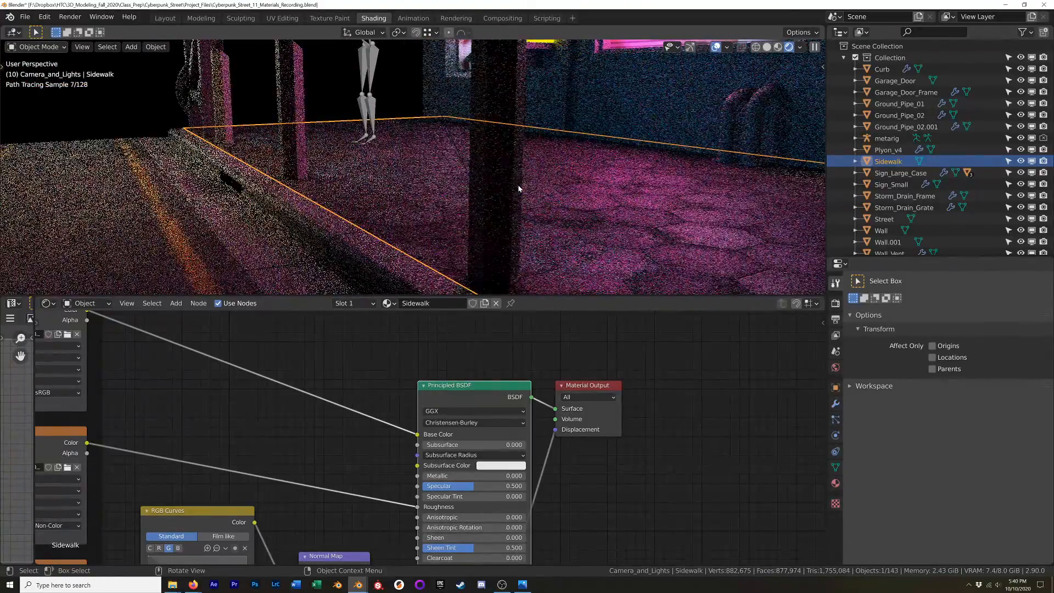
Step: Switch the viewport to Material Preview shading and add a Displace modifier to the sidewalk
{"action": "key", "text": "z"}
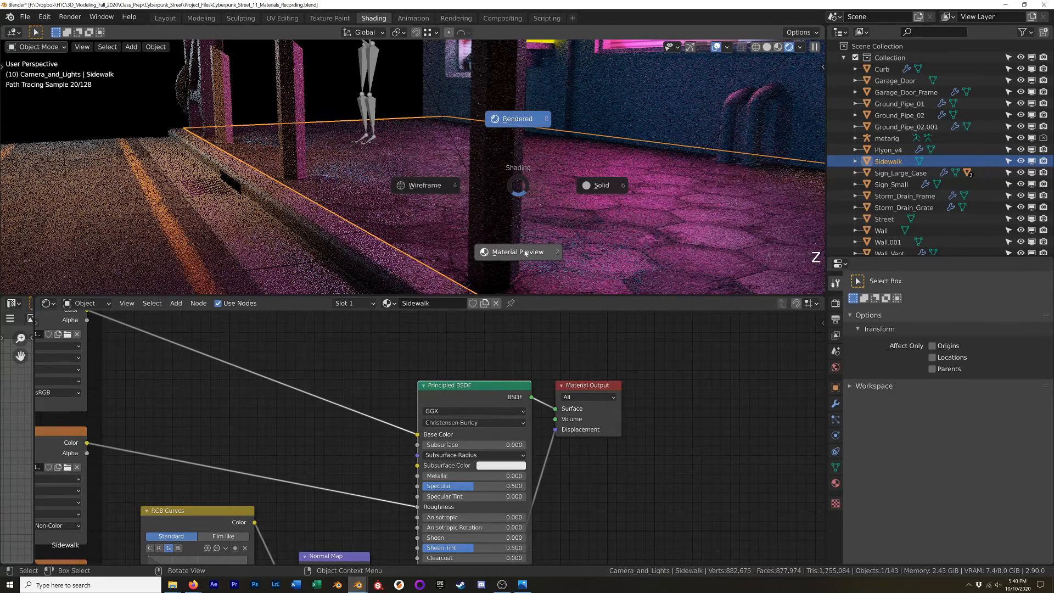
{"action": "left_click", "coordinate": [524, 249]}
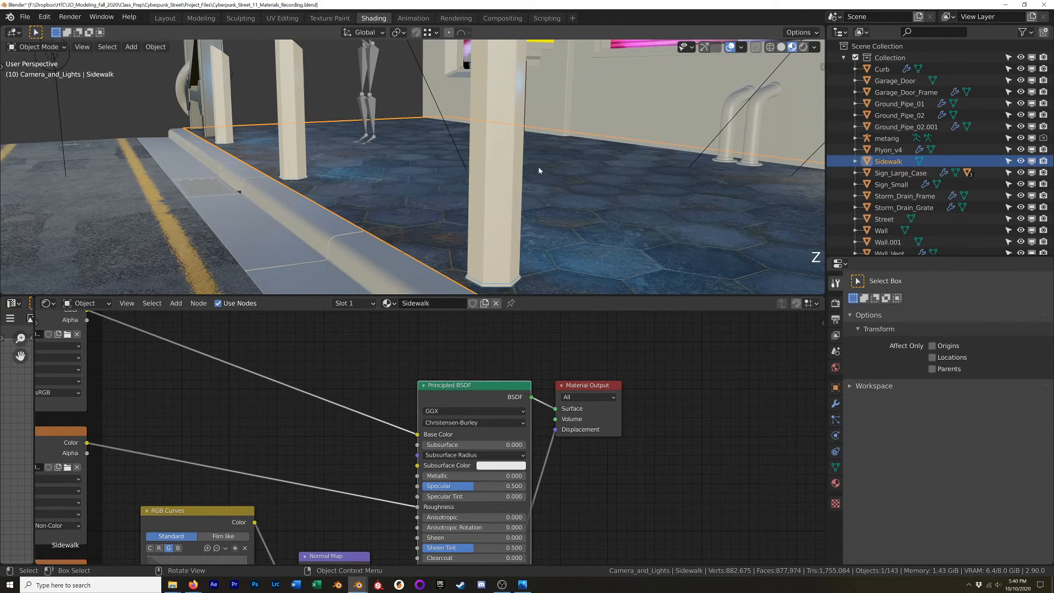
{"action": "left_click", "coordinate": [835, 403]}
{"action": "left_click", "coordinate": [902, 281]}
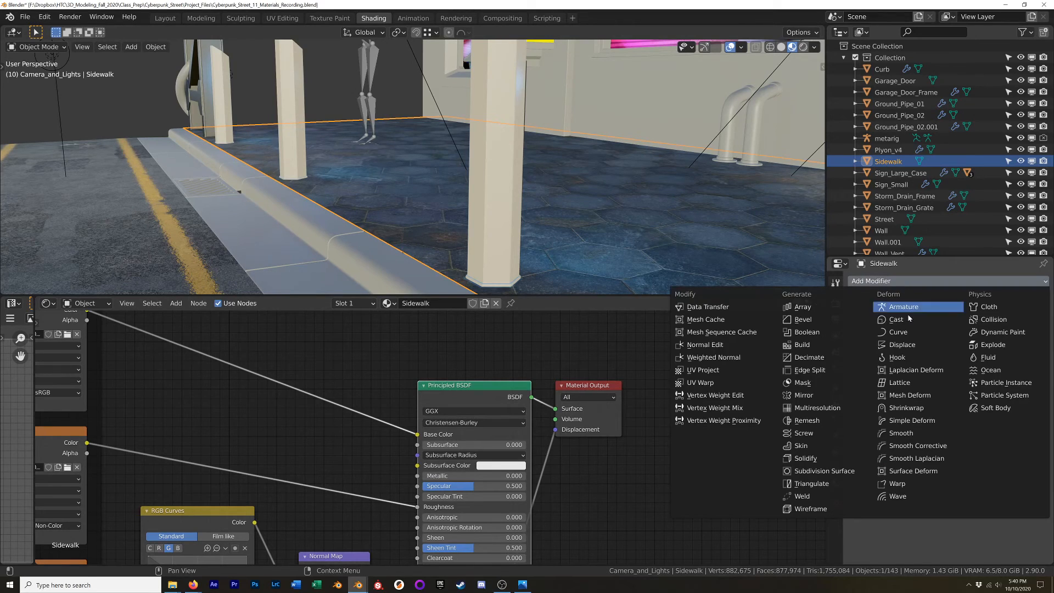
{"action": "left_click", "coordinate": [919, 345]}
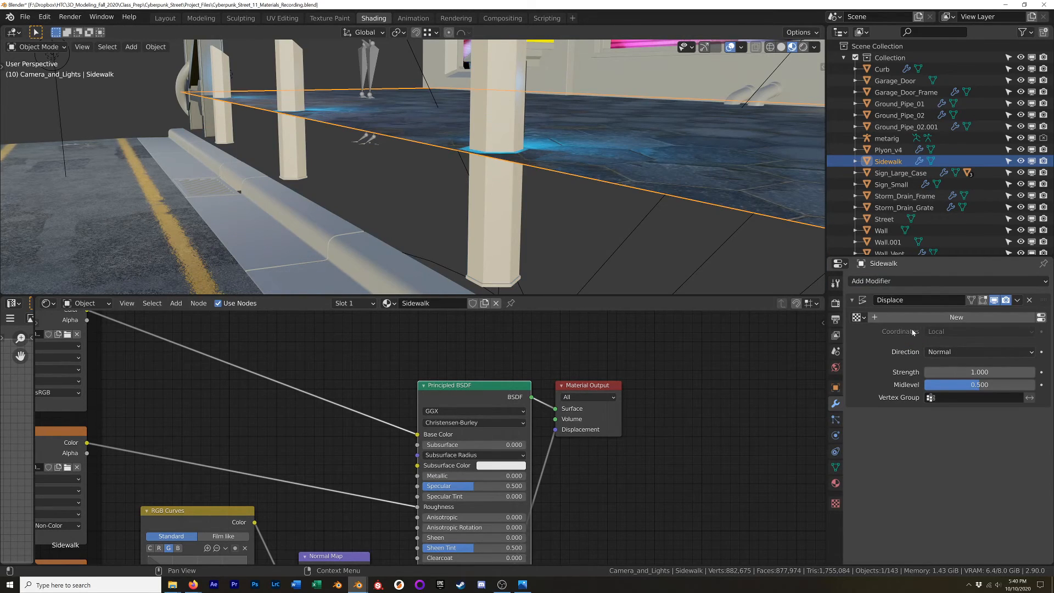
Step: Create a new texture for the Displace modifier and assign it the PavingStones080_4K_Displacement.jpg image
{"action": "left_click", "coordinate": [858, 317]}
{"action": "left_click", "coordinate": [993, 493]}
{"action": "left_click", "coordinate": [939, 318]}
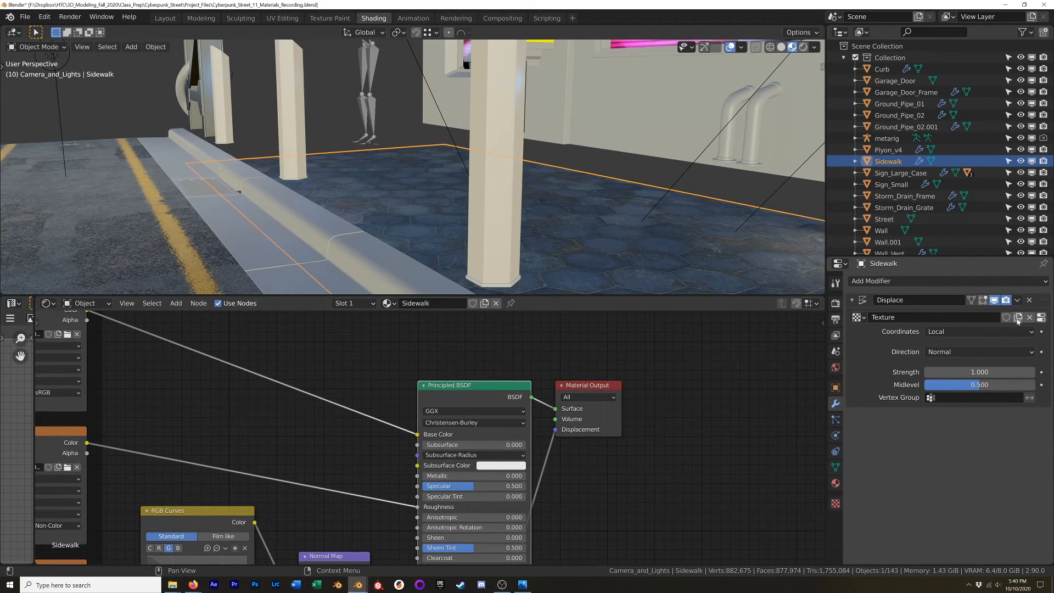
{"action": "left_click", "coordinate": [835, 503]}
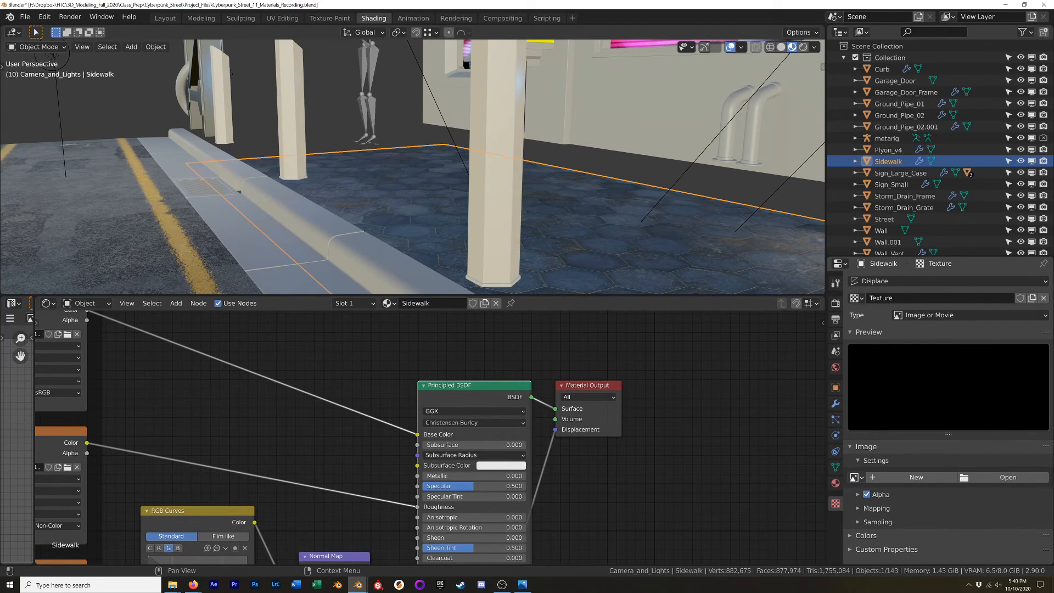
{"action": "left_click", "coordinate": [855, 476]}
{"action": "left_click", "coordinate": [925, 396]}
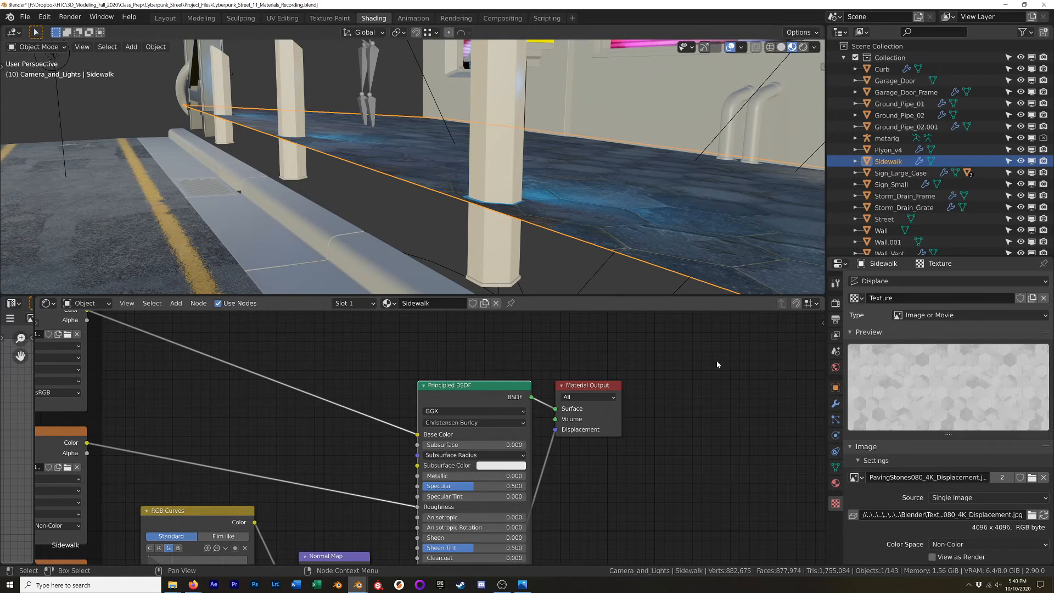
{"action": "scroll", "coordinate": [599, 460], "scroll_direction": "down", "scroll_amount": 7}
{"action": "scroll", "coordinate": [599, 512], "scroll_direction": "up", "scroll_amount": 3}
{"action": "middle_click_drag", "start_coordinate": [599, 514], "coordinate": [612, 467]}
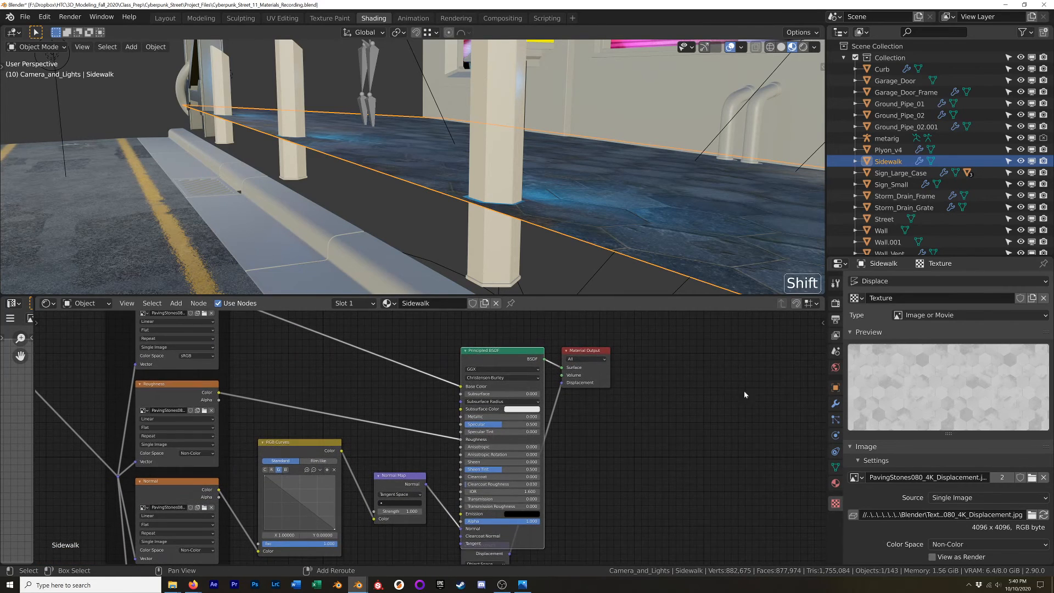
Step: Unlink the texture from the sidewalk's Displace modifier and remove the modifier
{"action": "left_click", "coordinate": [1044, 298]}
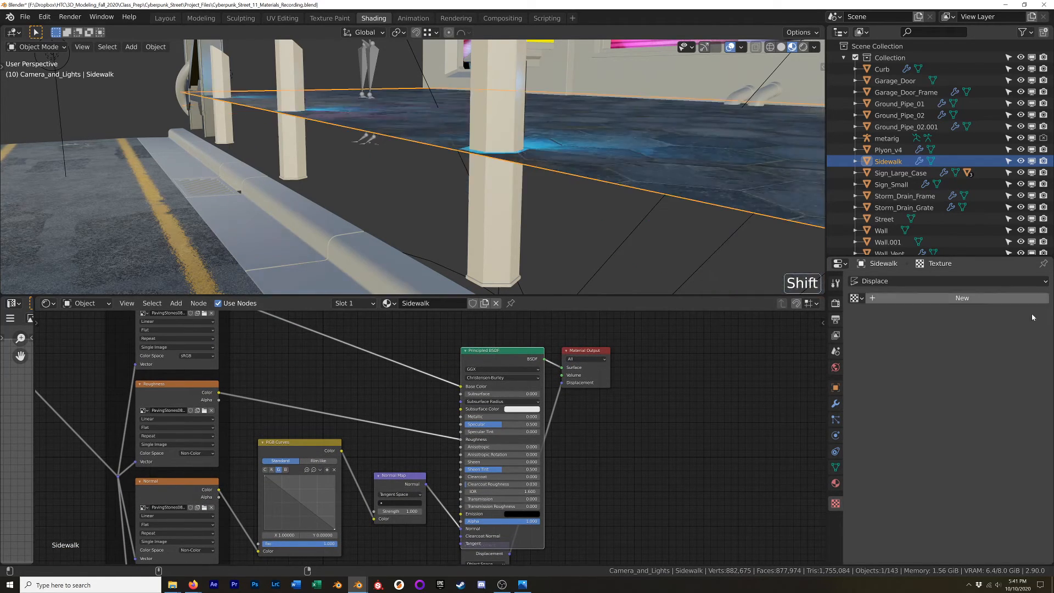
{"action": "left_click", "coordinate": [834, 483]}
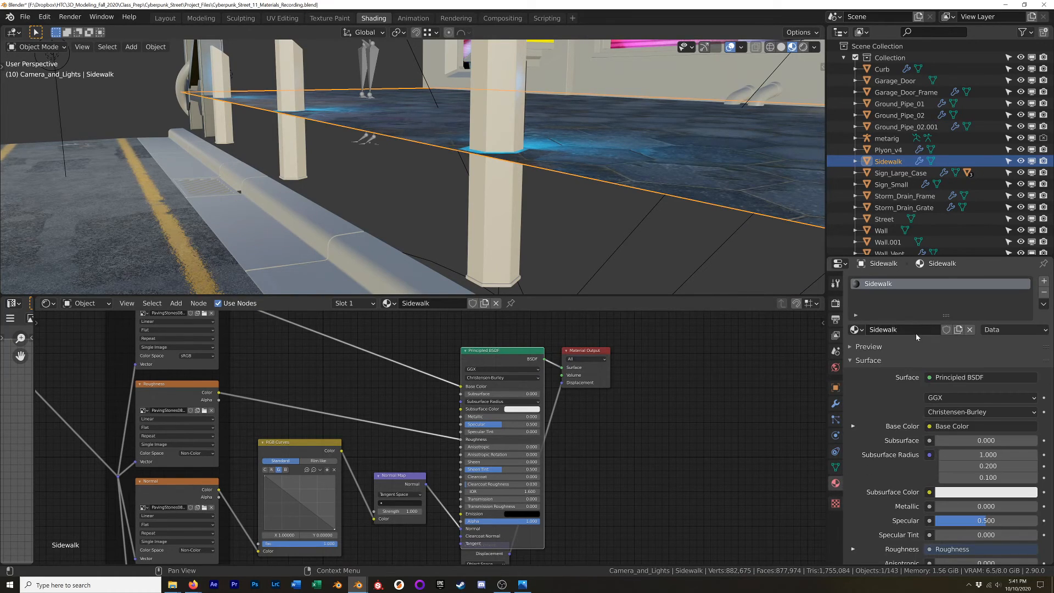
{"action": "left_click", "coordinate": [834, 404]}
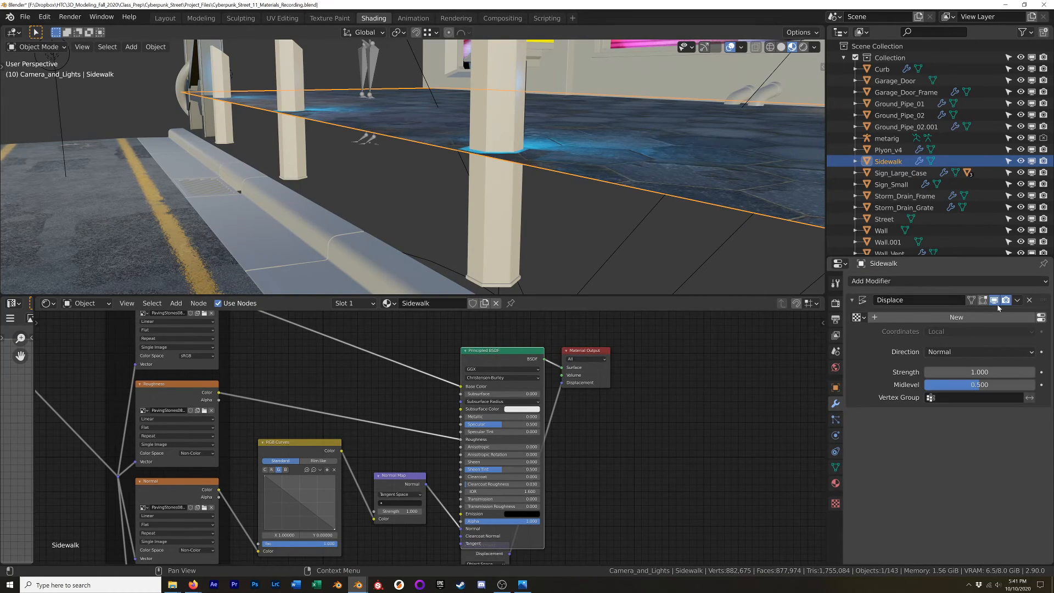
{"action": "left_click", "coordinate": [1028, 300]}
{"action": "scroll", "coordinate": [553, 219], "scroll_direction": "down", "scroll_amount": 5}
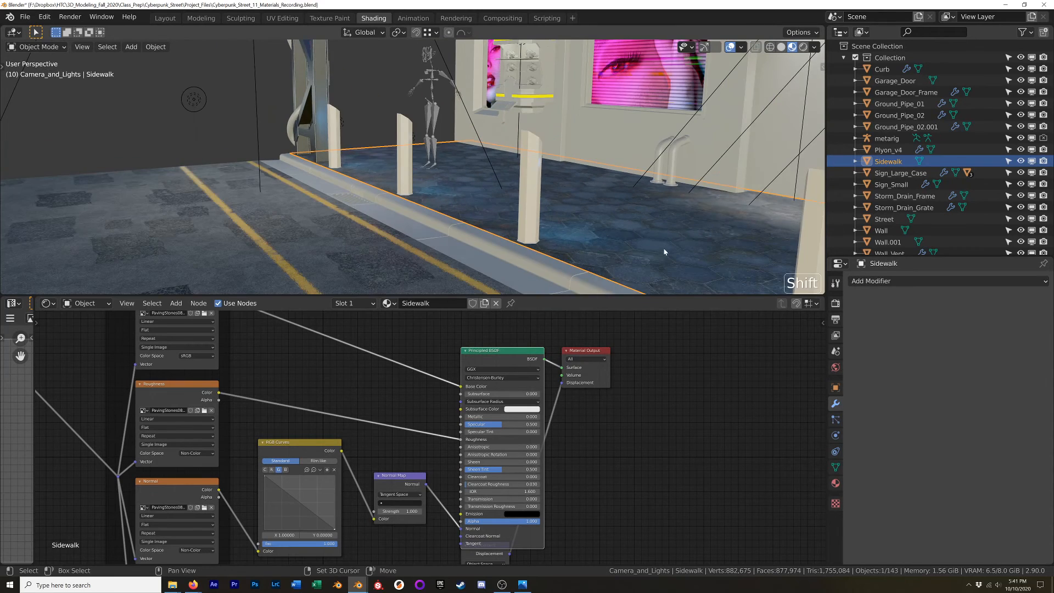
Step: Move the Material Output node away from the Principled BSDF and place the Displacement node between them
{"action": "middle_click_drag", "start_coordinate": [664, 251], "coordinate": [635, 213], "text": "shift"}
{"action": "left_click_drag", "start_coordinate": [585, 351], "coordinate": [663, 417]}
{"action": "middle_click_drag", "start_coordinate": [496, 555], "coordinate": [498, 396], "text": "shift"}
{"action": "left_click", "coordinate": [477, 396]}
{"action": "left_click_drag", "start_coordinate": [484, 389], "coordinate": [567, 392]}
{"action": "middle_click_drag", "start_coordinate": [707, 393], "coordinate": [575, 484], "text": "shift"}
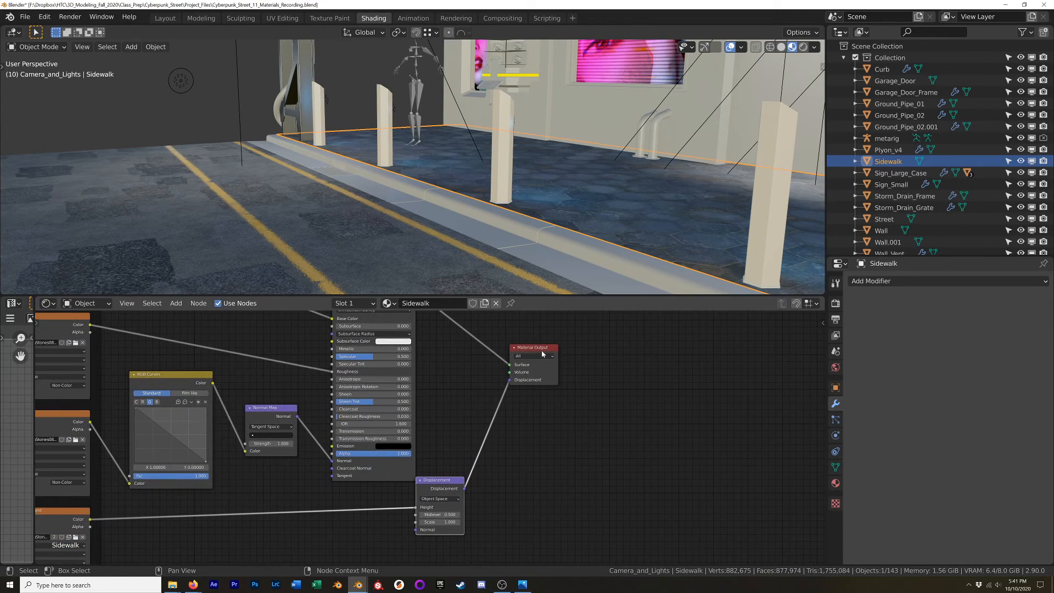
{"action": "left_click_drag", "start_coordinate": [452, 483], "coordinate": [472, 381]}
{"action": "scroll", "coordinate": [487, 384], "scroll_direction": "up", "scroll_amount": 5}
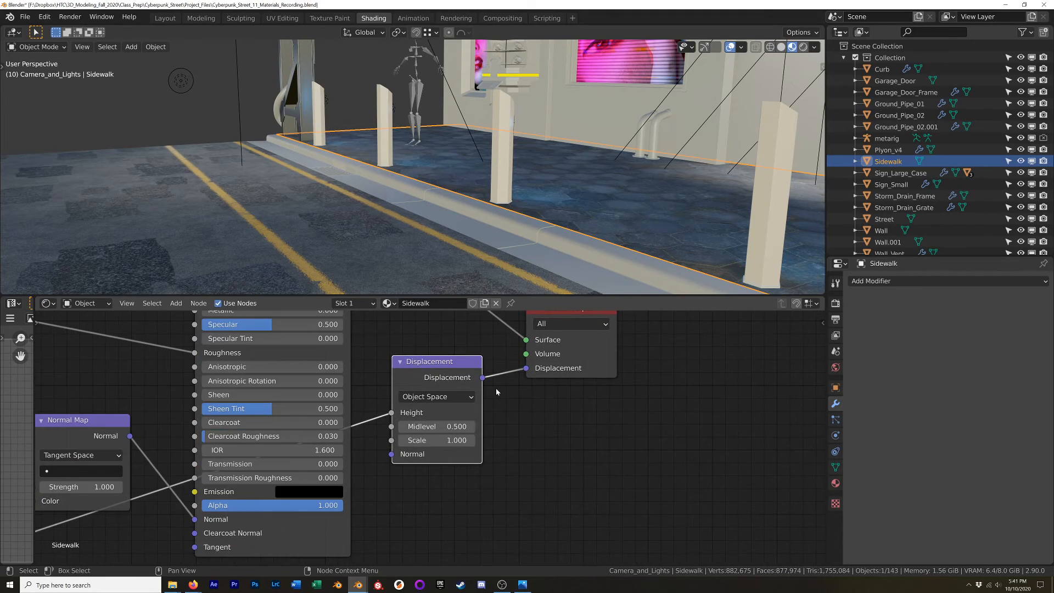
{"action": "middle_click_drag", "start_coordinate": [512, 393], "coordinate": [527, 412], "text": "shift"}
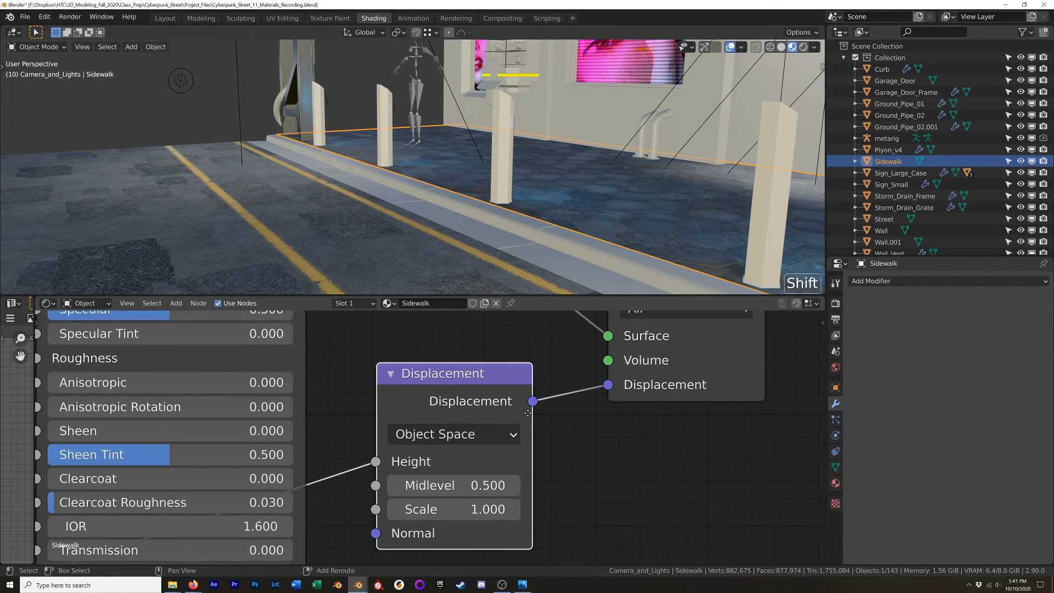
{"action": "middle_click_drag", "start_coordinate": [478, 443], "coordinate": [478, 424], "text": "shift"}
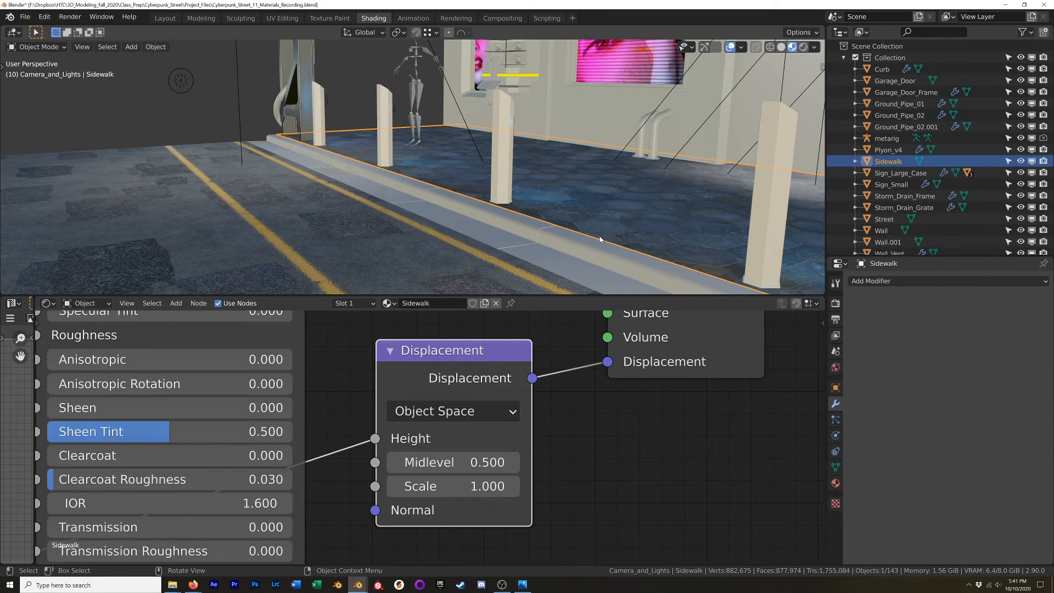
Step: Enter Edit Mode on the sidewalk and add five evenly spaced, centered loop cuts across its width
{"action": "key", "text": "Tab"}
{"action": "middle_click_drag", "start_coordinate": [609, 210], "coordinate": [617, 232]}
{"action": "key", "text": "ctrl+r"}
{"action": "scroll", "coordinate": [616, 233], "scroll_direction": "up", "scroll_amount": 2}
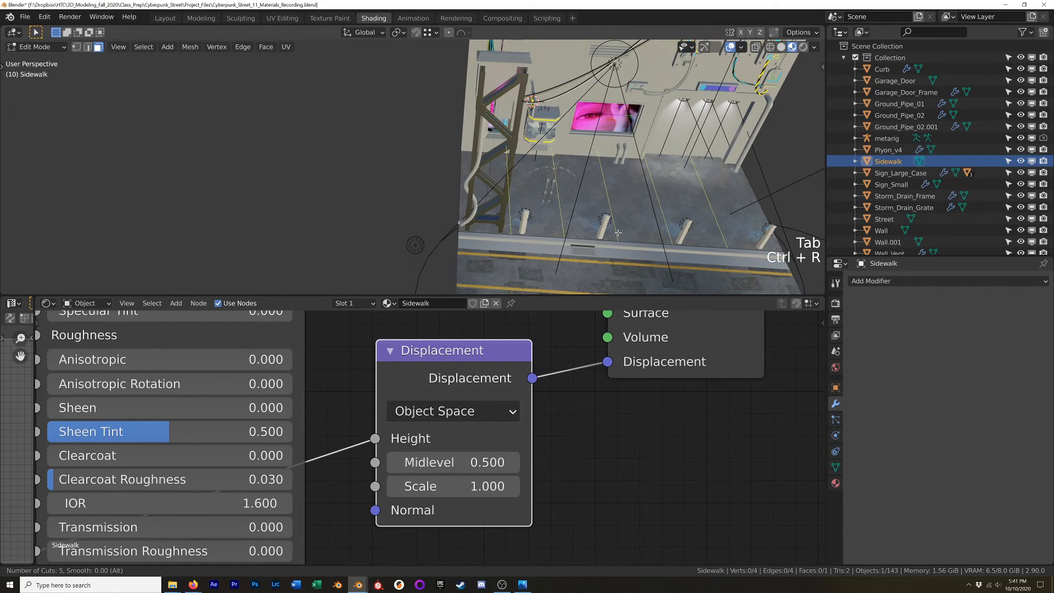
{"action": "left_click", "coordinate": [617, 232]}
{"action": "right_click", "coordinate": [617, 232]}
Step: Try three centered loop cuts running along the sidewalk's length and undo them
{"action": "key", "text": "ctrl+r"}
{"action": "left_click", "coordinate": [609, 192]}
{"action": "right_click", "coordinate": [609, 192]}
{"action": "middle_click_drag", "start_coordinate": [612, 195], "coordinate": [646, 224]}
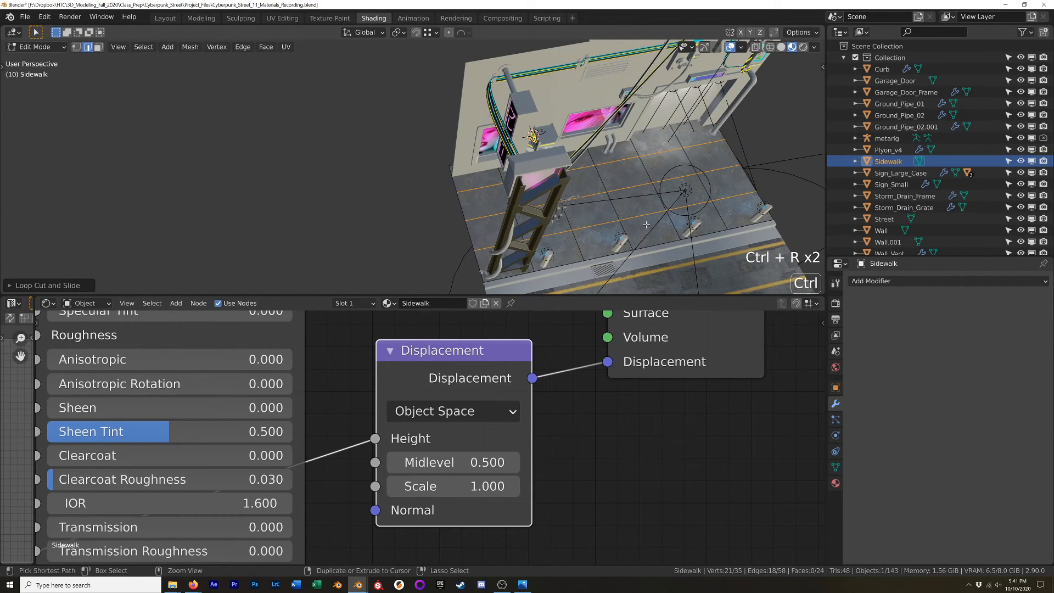
{"action": "key", "text": "ctrl+z"}
Step: Add two evenly spaced, centered loop cuts running along the sidewalk's length to form nearly square faces
{"action": "key", "text": "ctrl+r"}
{"action": "left_click", "coordinate": [631, 217]}
{"action": "right_click", "coordinate": [630, 217]}
{"action": "middle_click_drag", "start_coordinate": [630, 217], "coordinate": [559, 179]}
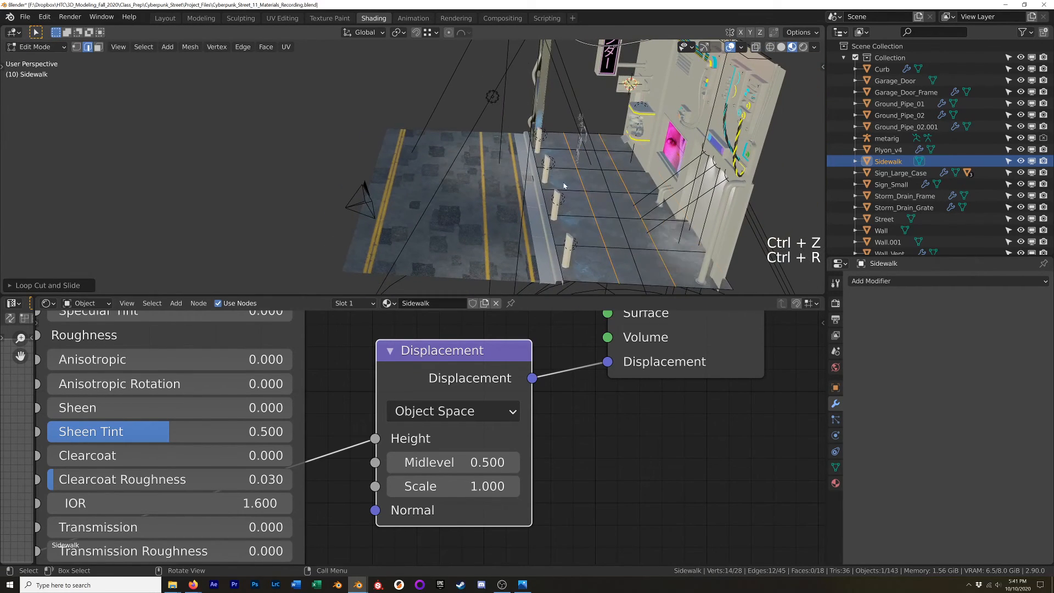
{"action": "key", "text": "Tab"}
{"action": "middle_click_drag", "start_coordinate": [617, 239], "coordinate": [636, 215]}
{"action": "key", "text": "Tab"}
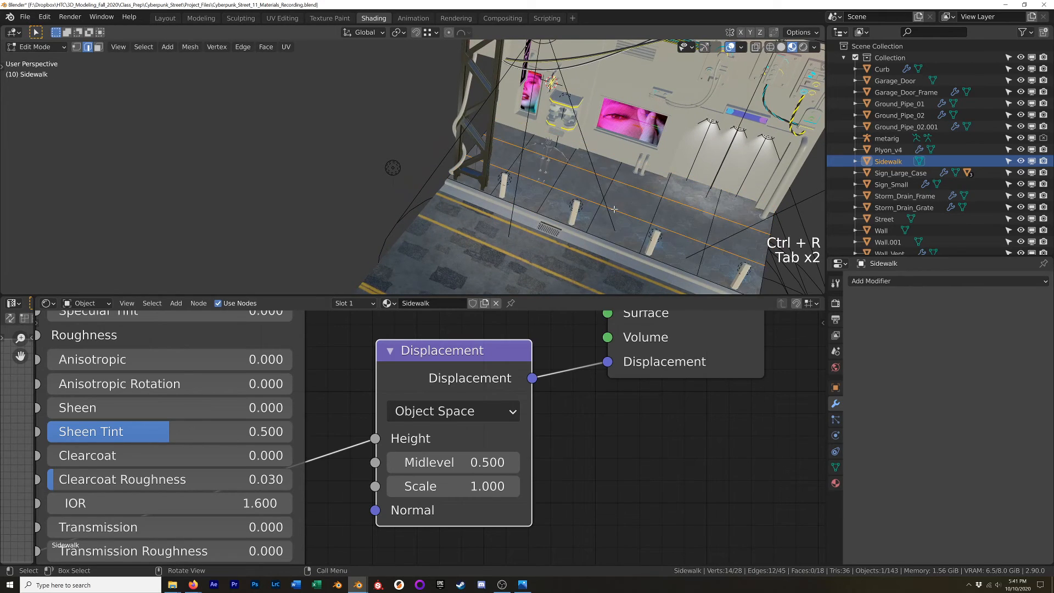
Step: Select all sidewalk faces in top view, enlarge the UV editor and unwrap them with Project From View
{"action": "key", "text": "KP_7"}
{"action": "key", "text": "Tab"}
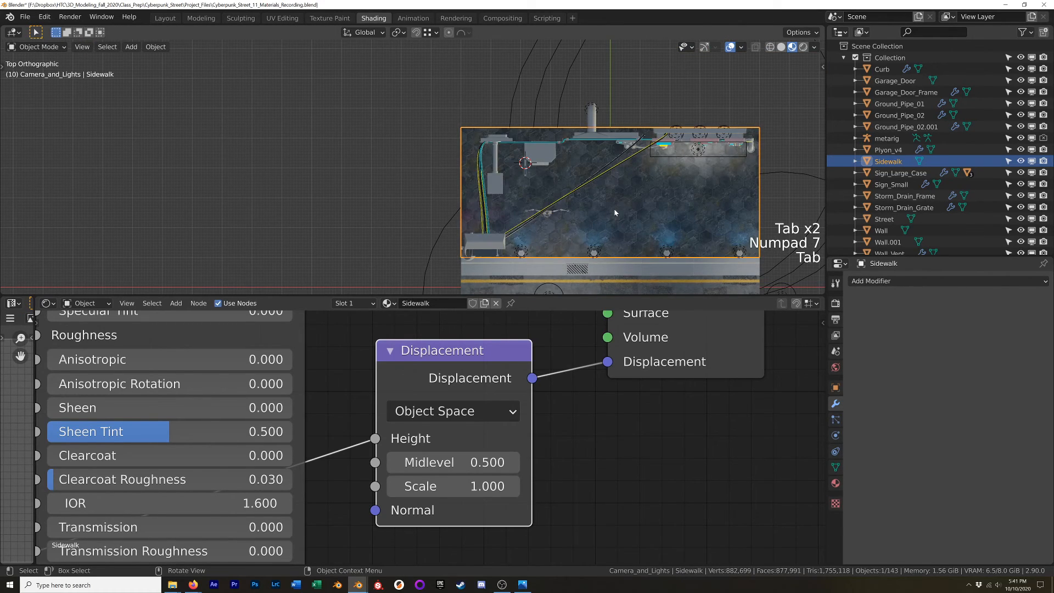
{"action": "key", "text": "Tab"}
{"action": "key", "text": "a"}
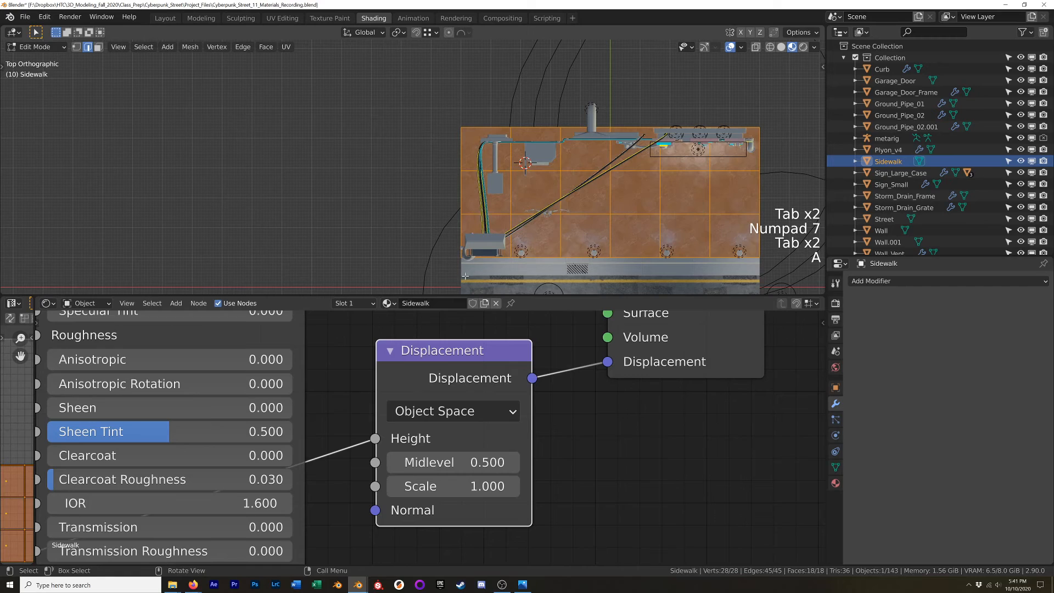
{"action": "left_click_drag", "start_coordinate": [33, 420], "coordinate": [312, 420]}
{"action": "key", "text": "u"}
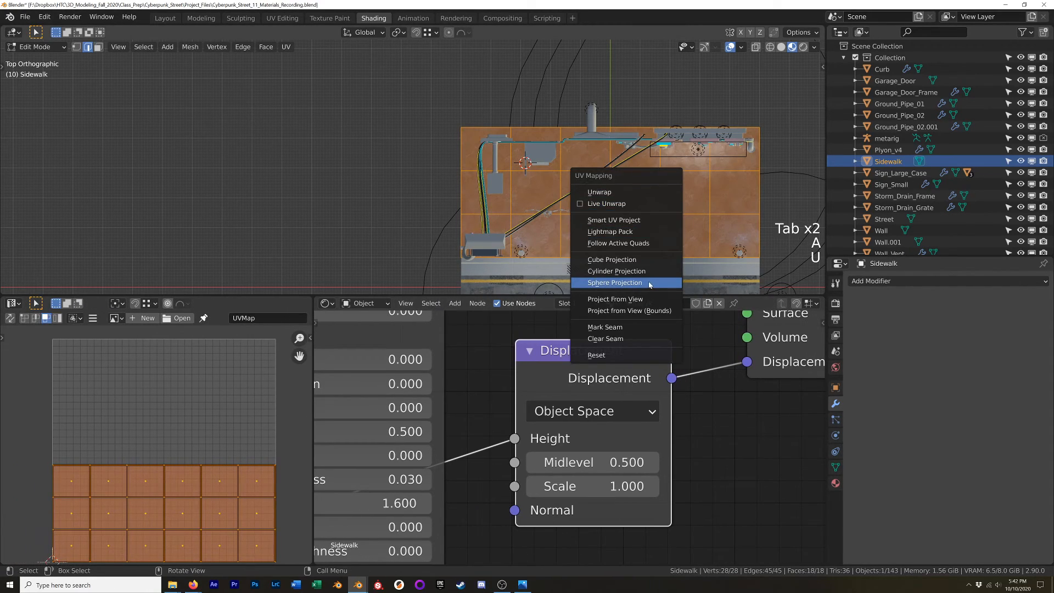
{"action": "left_click", "coordinate": [647, 305]}
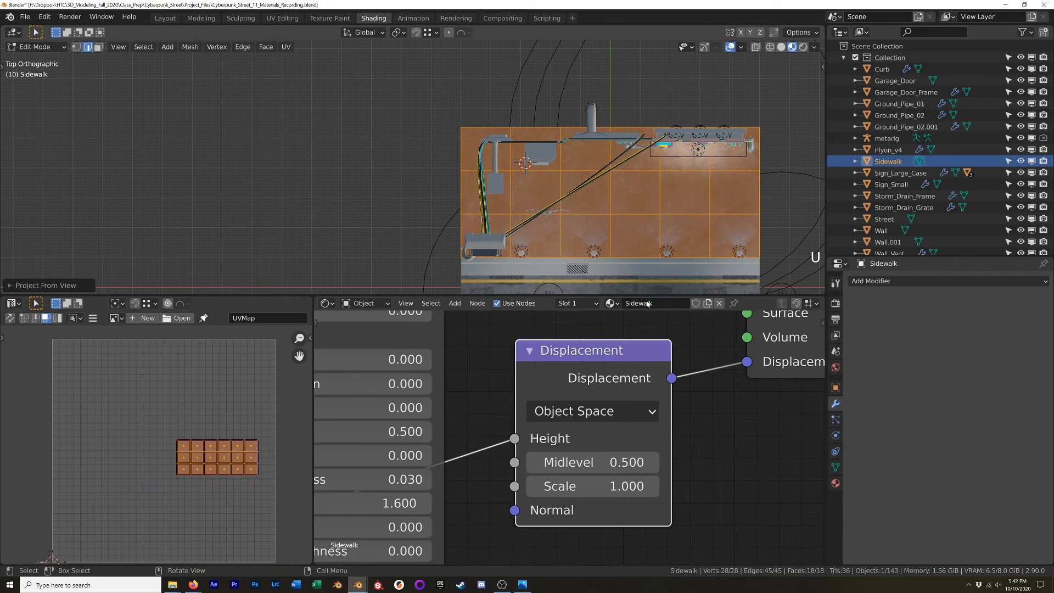
Step: Pack the sidewalk's UV islands to fill the UV space, and narrow the UV editor again
{"action": "key", "text": "q"}
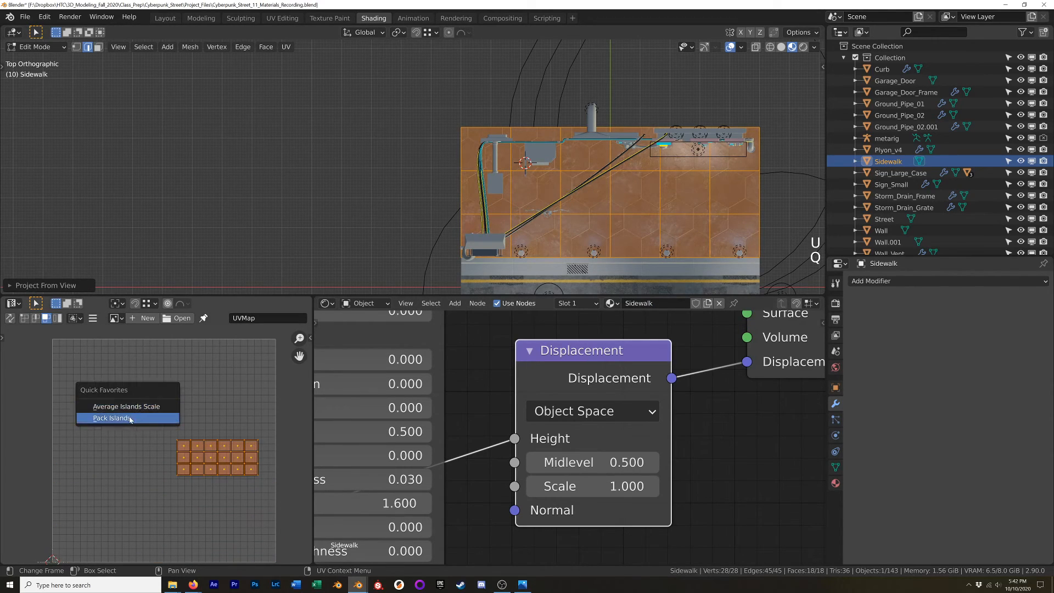
{"action": "left_click", "coordinate": [135, 422]}
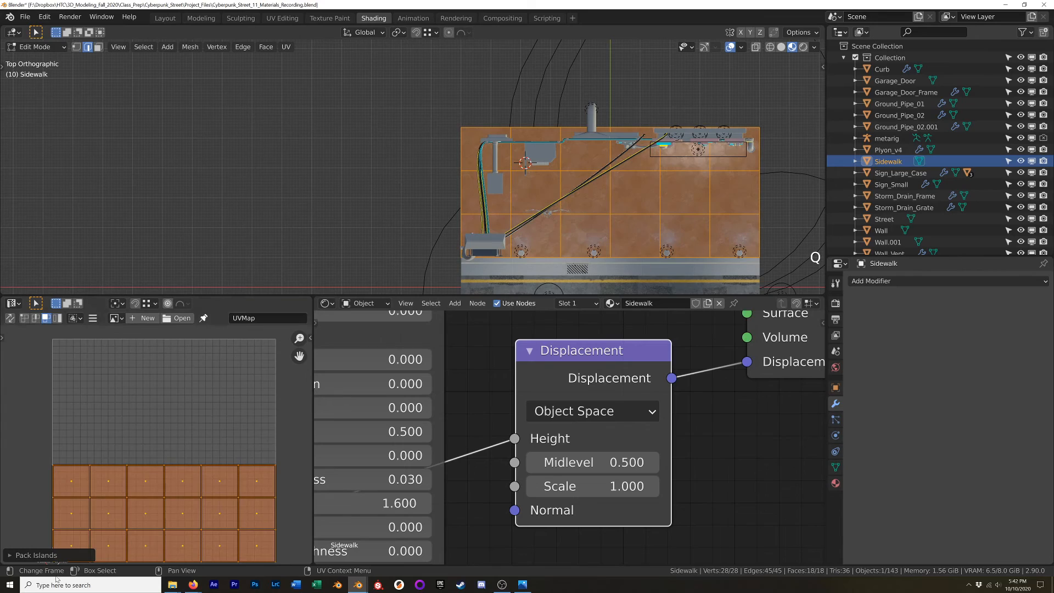
{"action": "left_click", "coordinate": [72, 539]}
{"action": "key", "text": "q"}
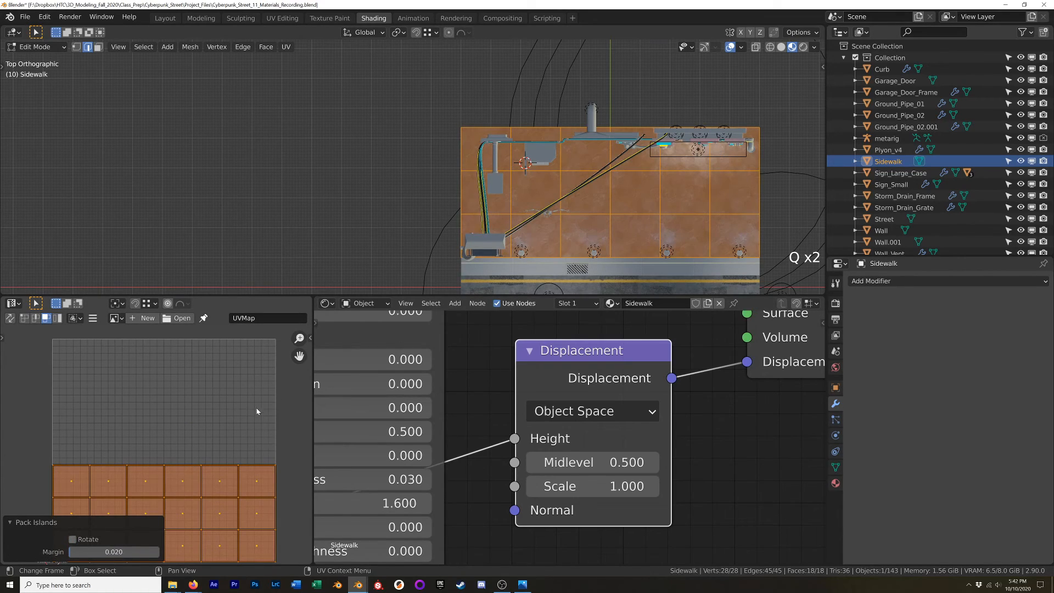
{"action": "left_click_drag", "start_coordinate": [313, 397], "coordinate": [101, 397]}
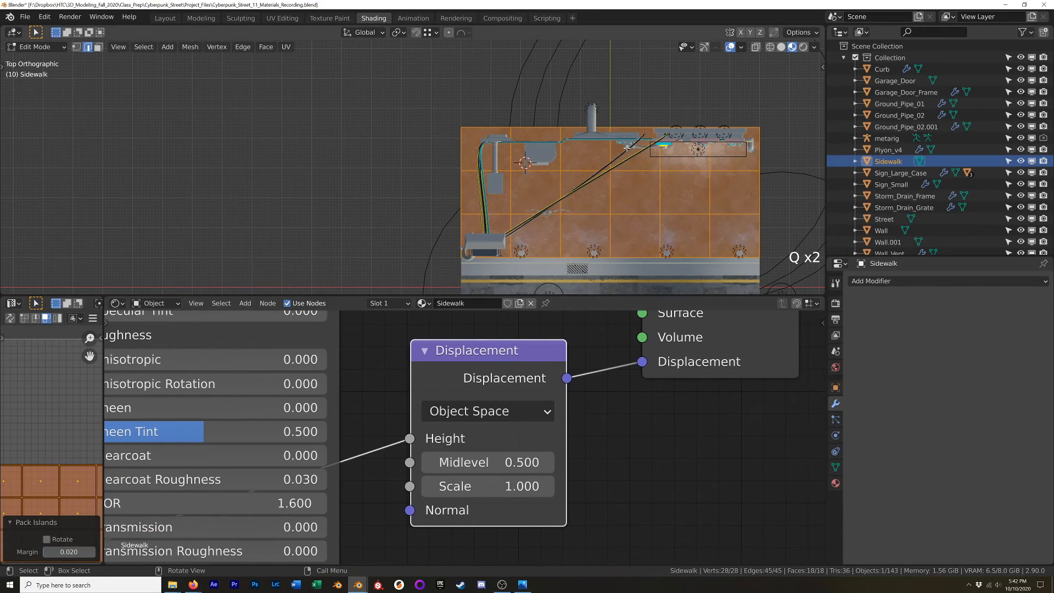
Step: Preview the Displacement node's output alone on the sidewalk and return to Object Mode
{"action": "scroll", "coordinate": [637, 170], "scroll_direction": "up", "scroll_amount": 6}
{"action": "middle_click_drag", "start_coordinate": [644, 179], "coordinate": [502, 150], "text": "shift"}
{"action": "scroll", "coordinate": [502, 151], "scroll_direction": "down", "scroll_amount": 6}
{"action": "middle_click_drag", "start_coordinate": [560, 200], "coordinate": [484, 118]}
{"action": "scroll", "coordinate": [536, 195], "scroll_direction": "up", "scroll_amount": 4}
{"action": "middle_click_drag", "start_coordinate": [552, 202], "coordinate": [569, 159], "text": "shift"}
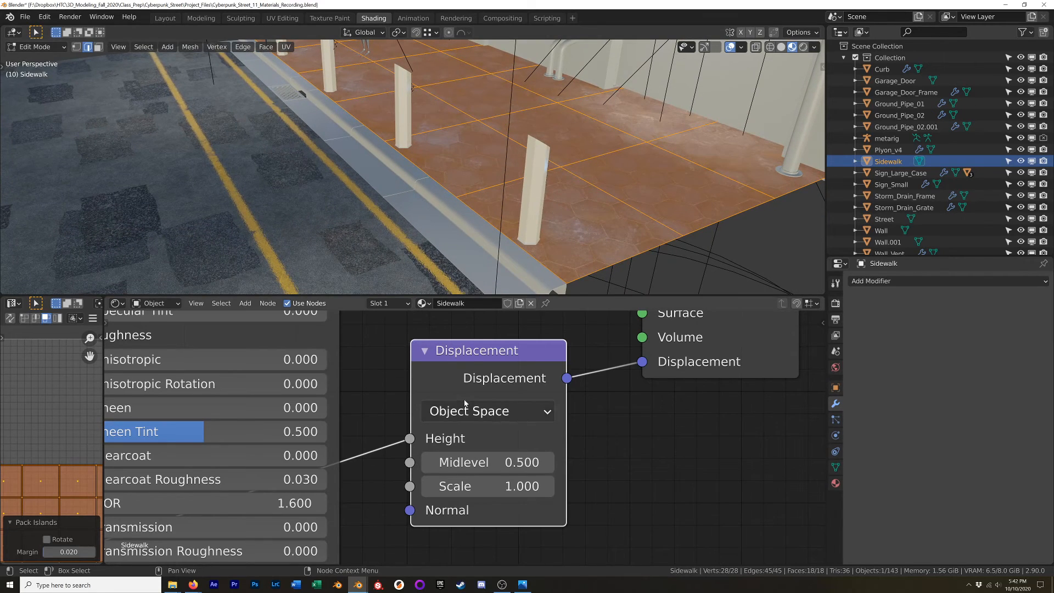
{"action": "left_click", "coordinate": [473, 377], "text": "ctrl+shift"}
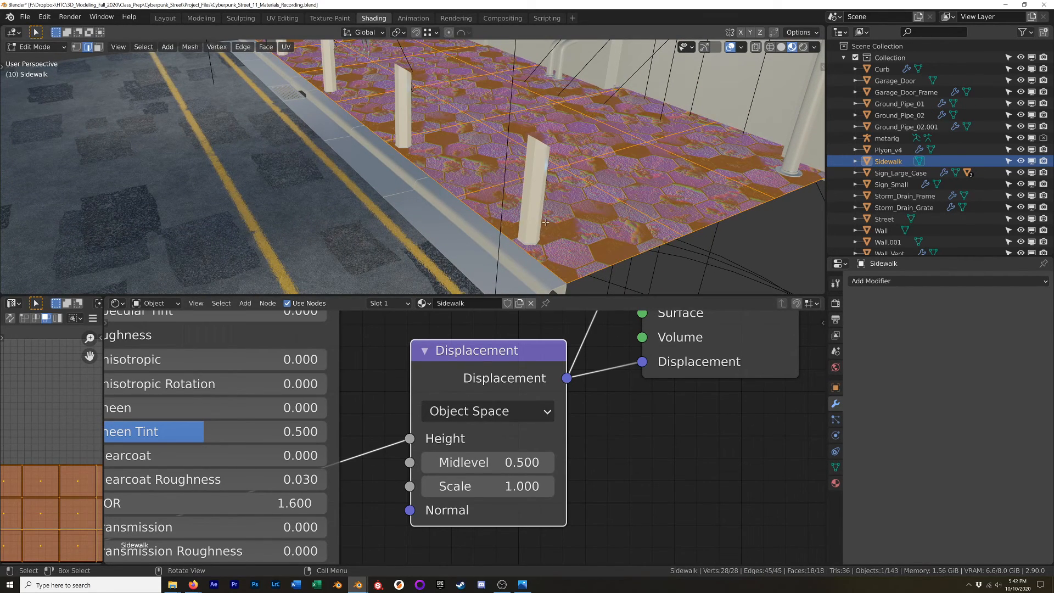
{"action": "key", "text": "z"}
{"action": "left_click", "coordinate": [543, 222]}
{"action": "scroll", "coordinate": [542, 223], "scroll_direction": "down", "scroll_amount": 7}
{"action": "key", "text": "Tab"}
{"action": "scroll", "coordinate": [559, 219], "scroll_direction": "up", "scroll_amount": 4}
{"action": "scroll", "coordinate": [559, 219], "scroll_direction": "up", "scroll_amount": 1}
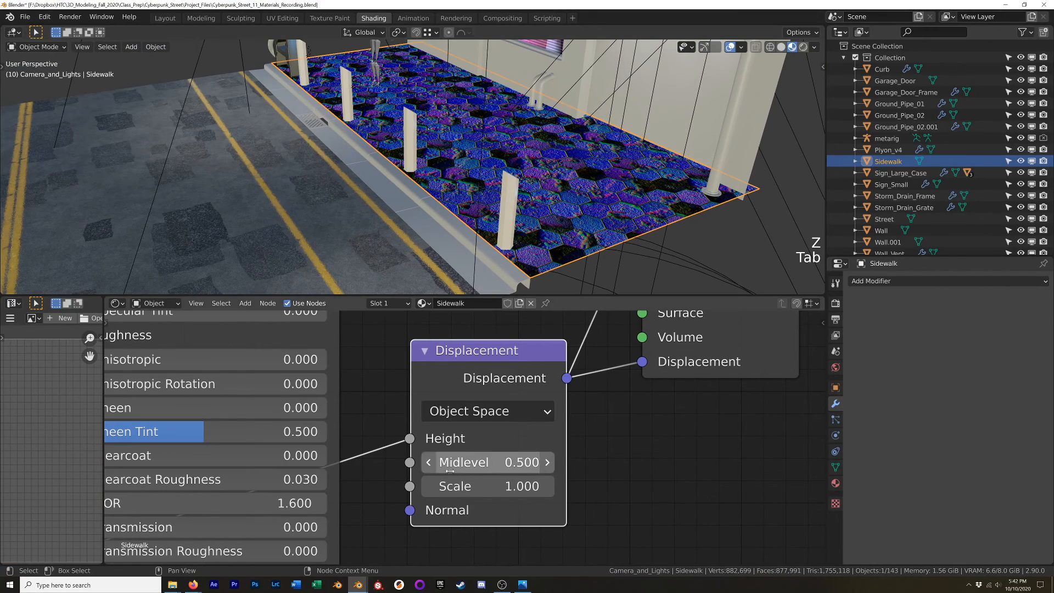
Step: Move the Displacement node below the Principled BSDF and preview the Displacement texture alone on the sidewalk
{"action": "scroll", "coordinate": [450, 464], "scroll_direction": "down", "scroll_amount": 3}
{"action": "middle_click_drag", "start_coordinate": [311, 498], "coordinate": [583, 449], "text": "shift"}
{"action": "scroll", "coordinate": [502, 483], "scroll_direction": "down", "scroll_amount": 3}
{"action": "scroll", "coordinate": [509, 478], "scroll_direction": "down", "scroll_amount": 1}
{"action": "left_click_drag", "start_coordinate": [622, 416], "coordinate": [461, 529]}
{"action": "middle_click_drag", "start_coordinate": [381, 513], "coordinate": [484, 417], "text": "shift"}
{"action": "left_click", "coordinate": [308, 464], "text": "ctrl+shift"}
{"action": "scroll", "coordinate": [544, 183], "scroll_direction": "up", "scroll_amount": 8}
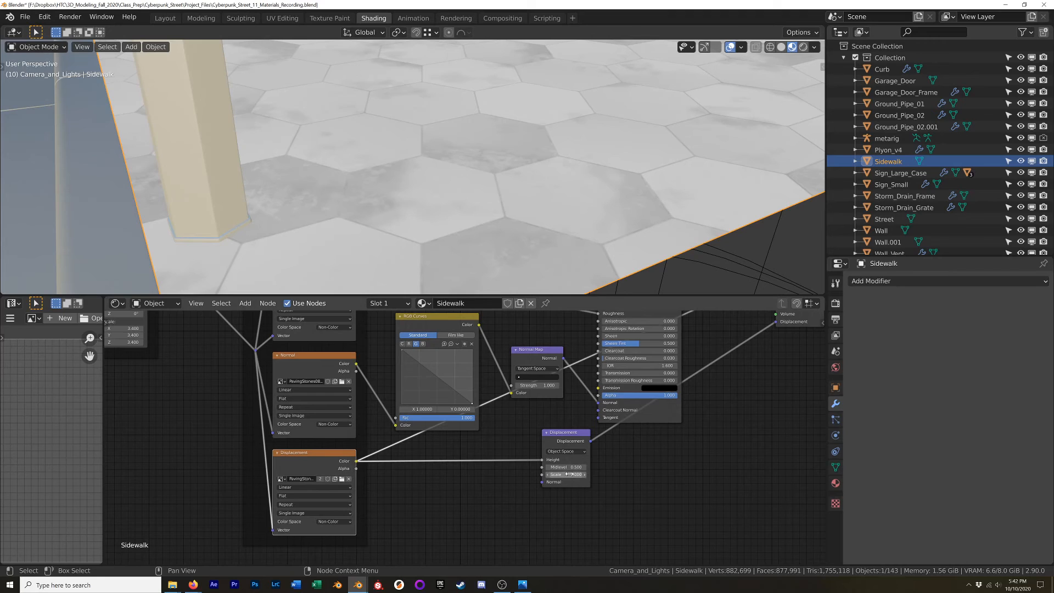
{"action": "scroll", "coordinate": [568, 474], "scroll_direction": "up", "scroll_amount": 5}
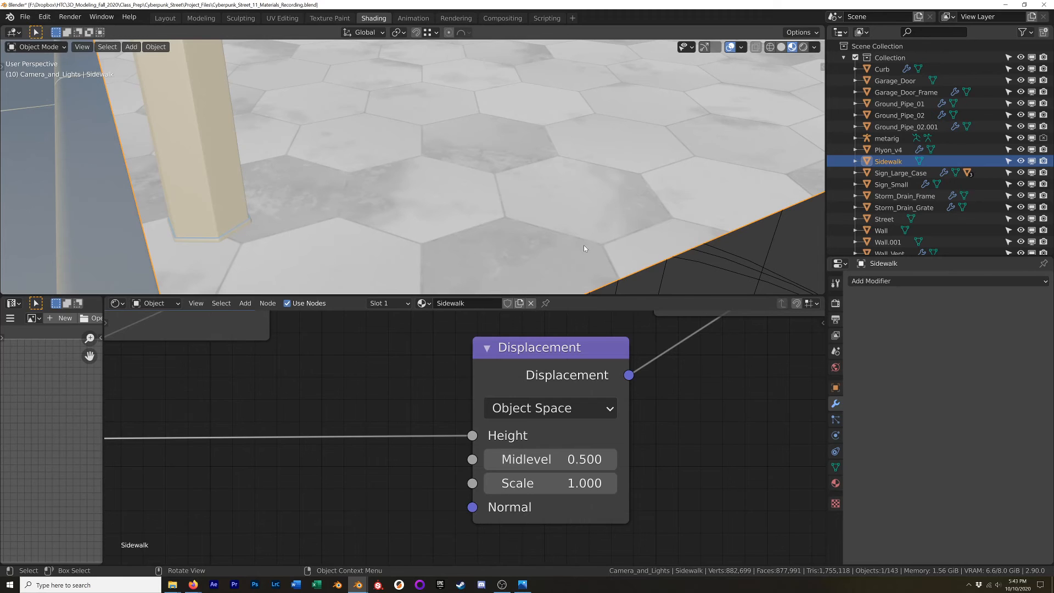
Step: Add a Subdivision Surface modifier to the sidewalk, set to Simple with 6 viewport levels
{"action": "scroll", "coordinate": [574, 196], "scroll_direction": "down", "scroll_amount": 8}
{"action": "scroll", "coordinate": [573, 193], "scroll_direction": "up", "scroll_amount": 5}
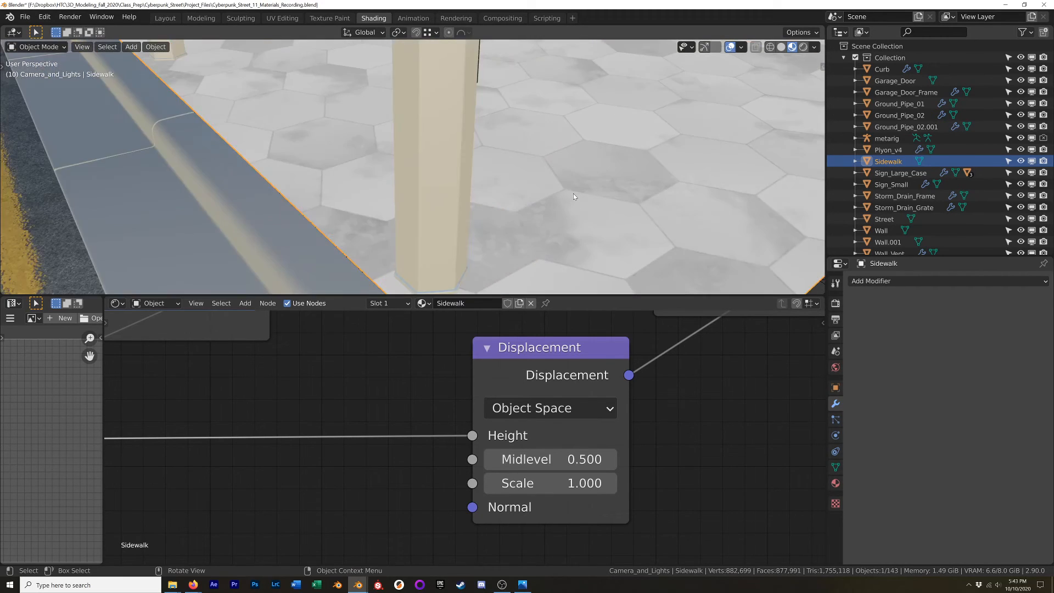
{"action": "scroll", "coordinate": [573, 193], "scroll_direction": "down", "scroll_amount": 4}
{"action": "key", "text": "Tab"}
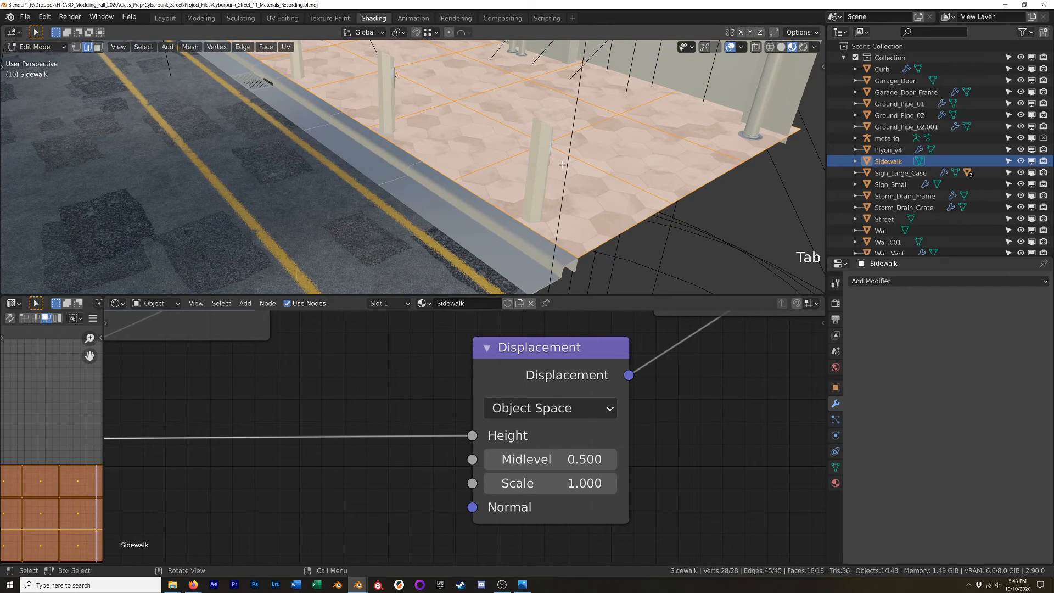
{"action": "key", "text": "Tab"}
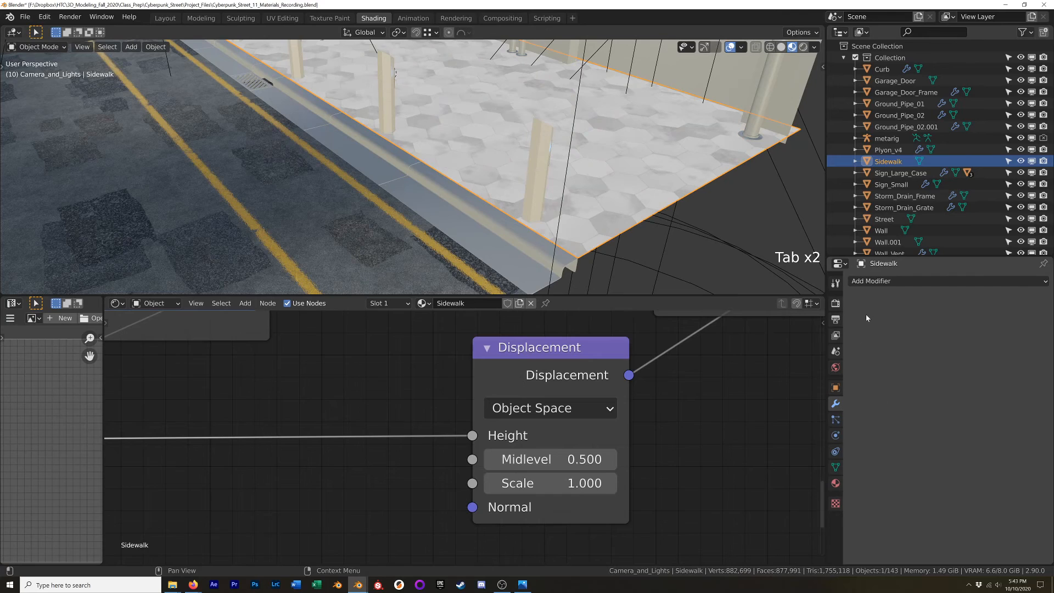
{"action": "left_click", "coordinate": [885, 281]}
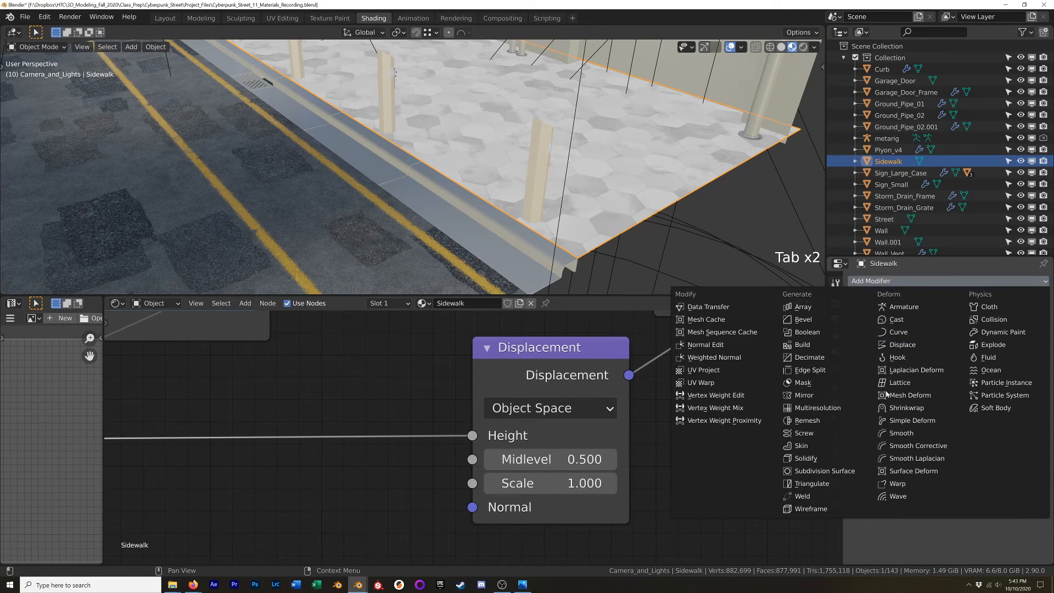
{"action": "left_click", "coordinate": [848, 472]}
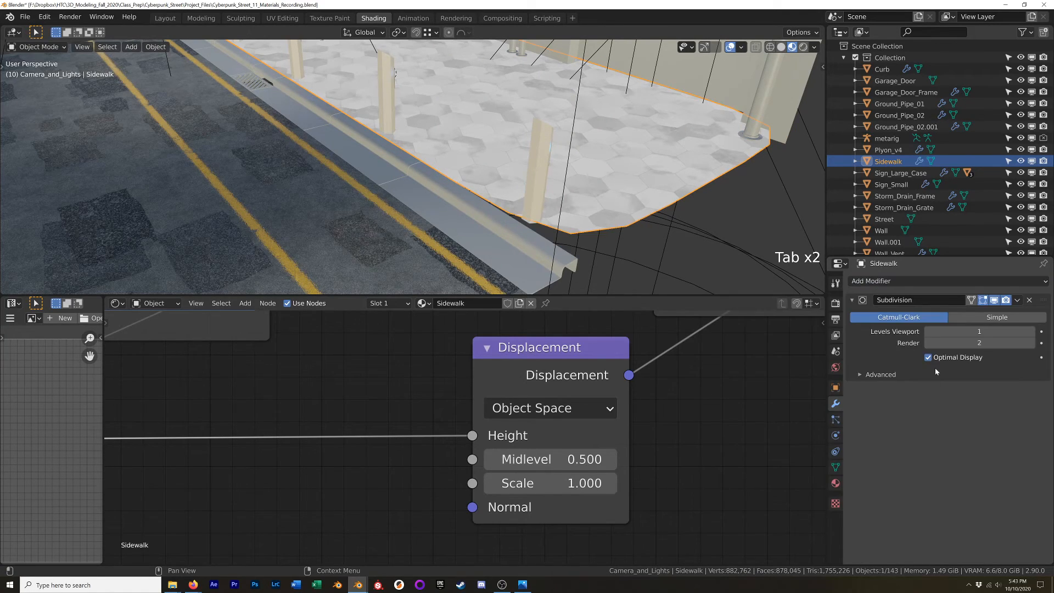
{"action": "left_click", "coordinate": [985, 317]}
{"action": "left_click_drag", "start_coordinate": [970, 331], "coordinate": [1004, 331]}
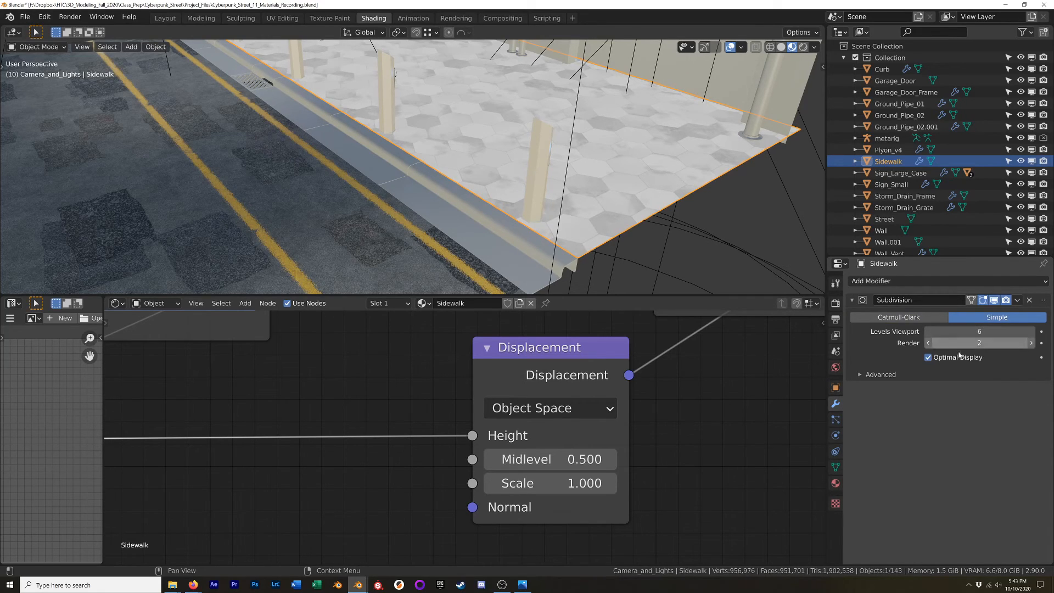
Step: Switch the viewport to Rendered shading to check the subdivided sidewalk in the street scene
{"action": "key", "text": "z"}
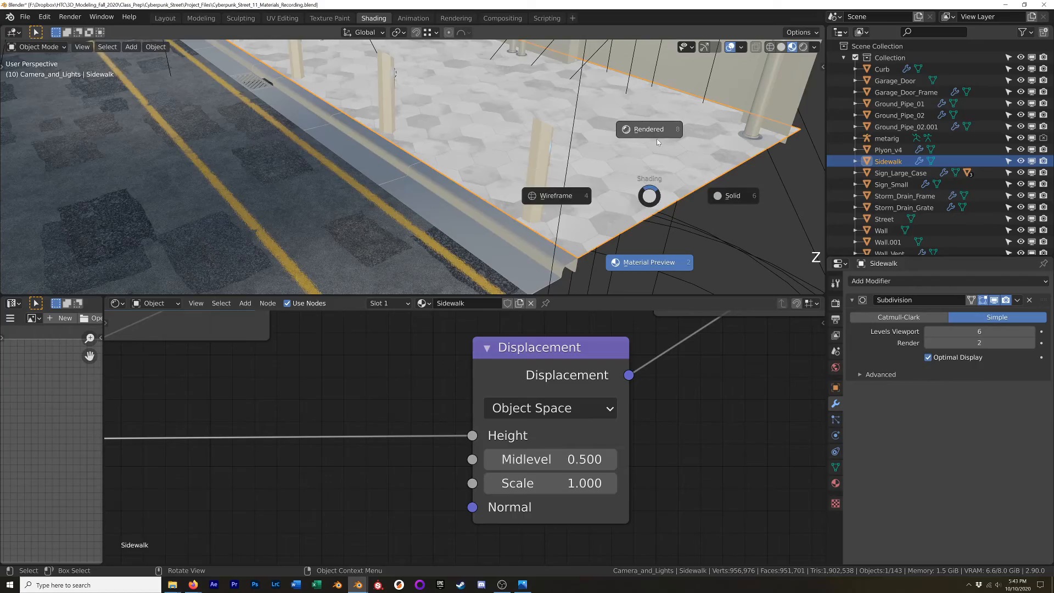
{"action": "left_click", "coordinate": [659, 135]}
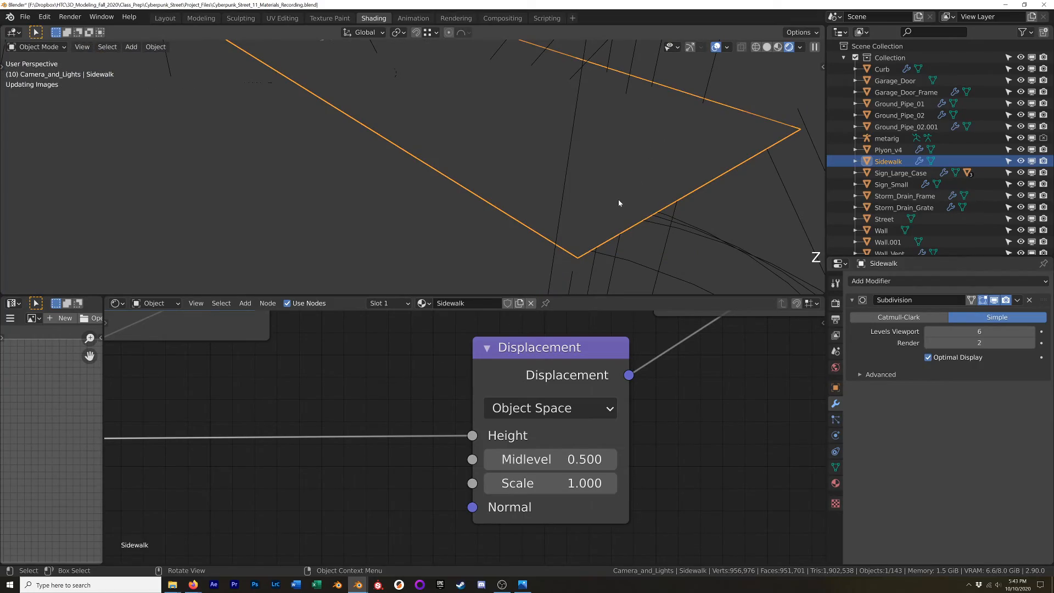
{"action": "scroll", "coordinate": [598, 200], "scroll_direction": "down", "scroll_amount": 8}
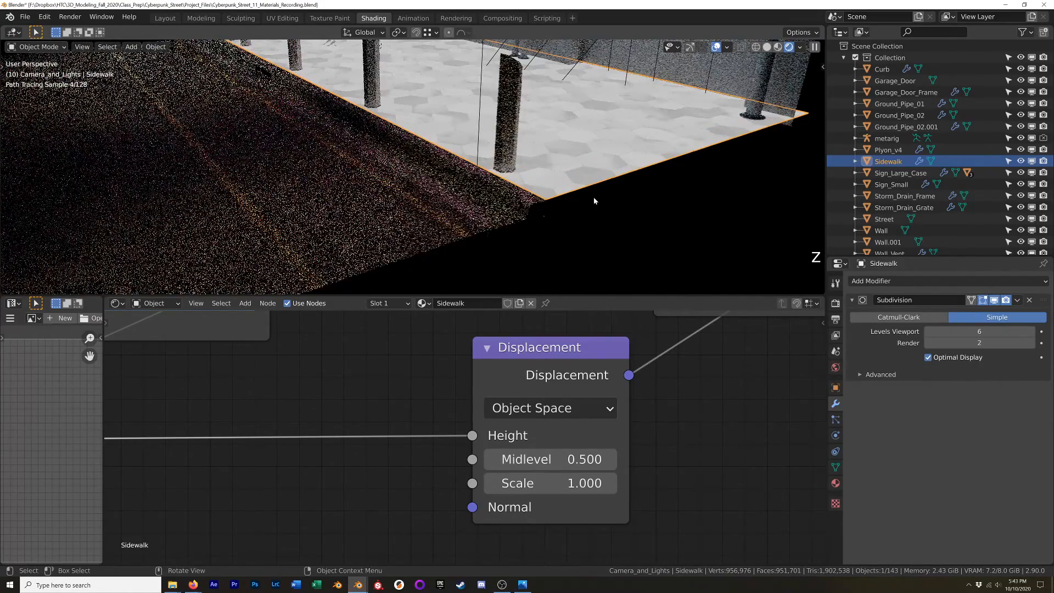
{"action": "scroll", "coordinate": [694, 382], "scroll_direction": "down", "scroll_amount": 3}
{"action": "middle_click_drag", "start_coordinate": [721, 382], "coordinate": [364, 548], "text": "shift"}
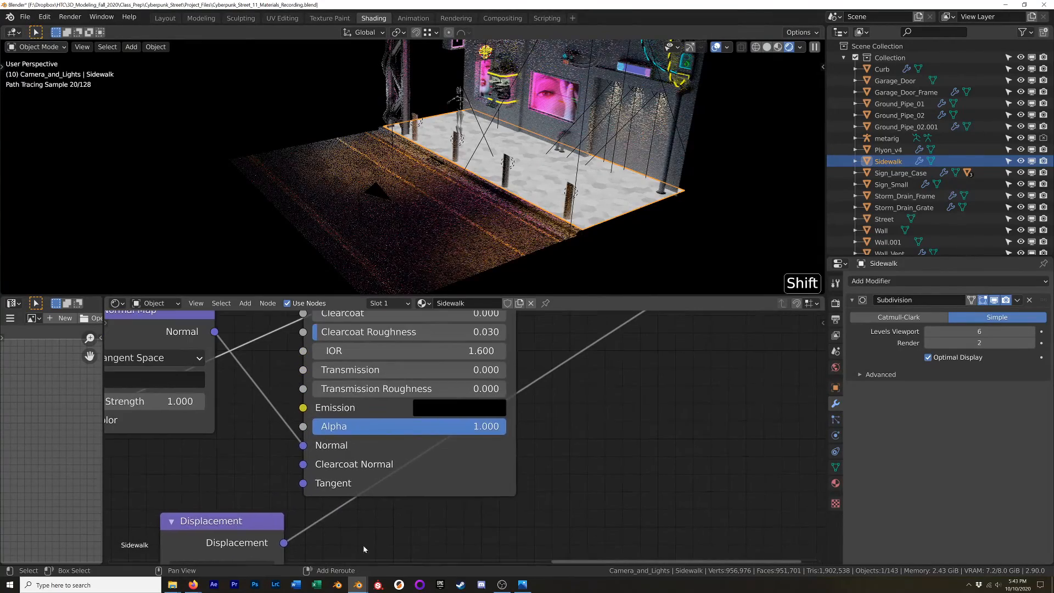
Step: Remove the Subdivision Surface modifier from the sidewalk
{"action": "scroll", "coordinate": [593, 405], "scroll_direction": "down", "scroll_amount": 6}
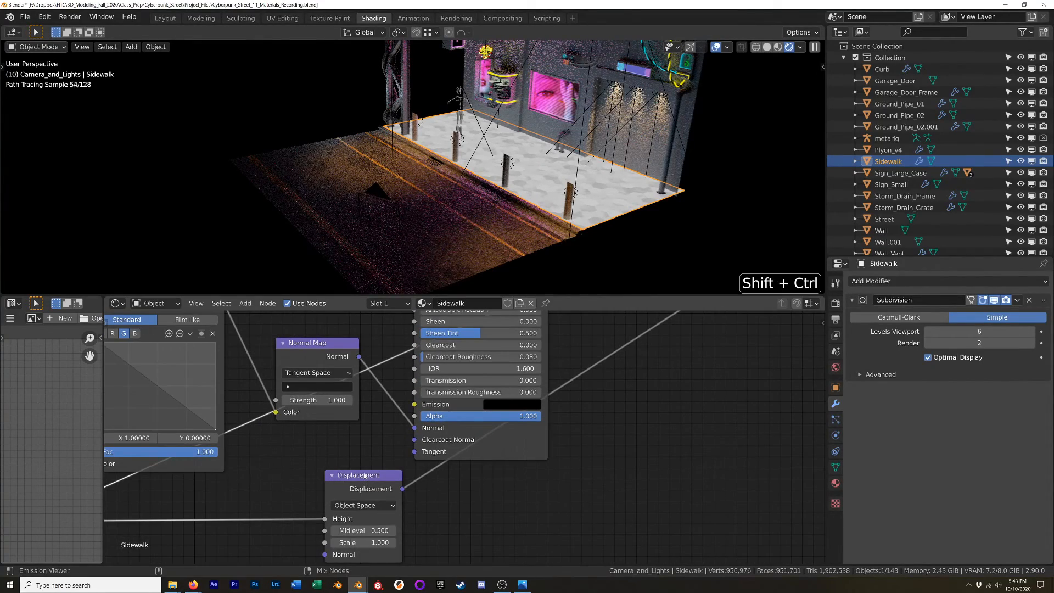
{"action": "middle_click_drag", "start_coordinate": [648, 370], "coordinate": [515, 566], "text": "shift"}
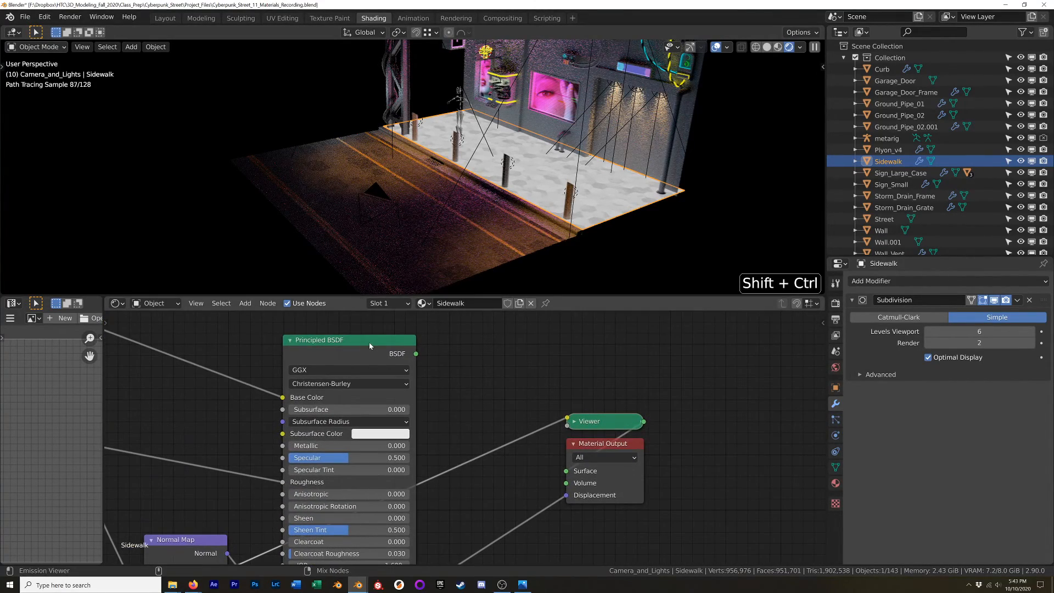
{"action": "mouse_move", "coordinate": [523, 398]}
{"action": "middle_mouse_down", "text": "shift"}
{"action": "mouse_move", "coordinate": [550, 357]}
{"action": "mouse_move", "coordinate": [529, 389]}
{"action": "middle_mouse_up", "text": "shift"}
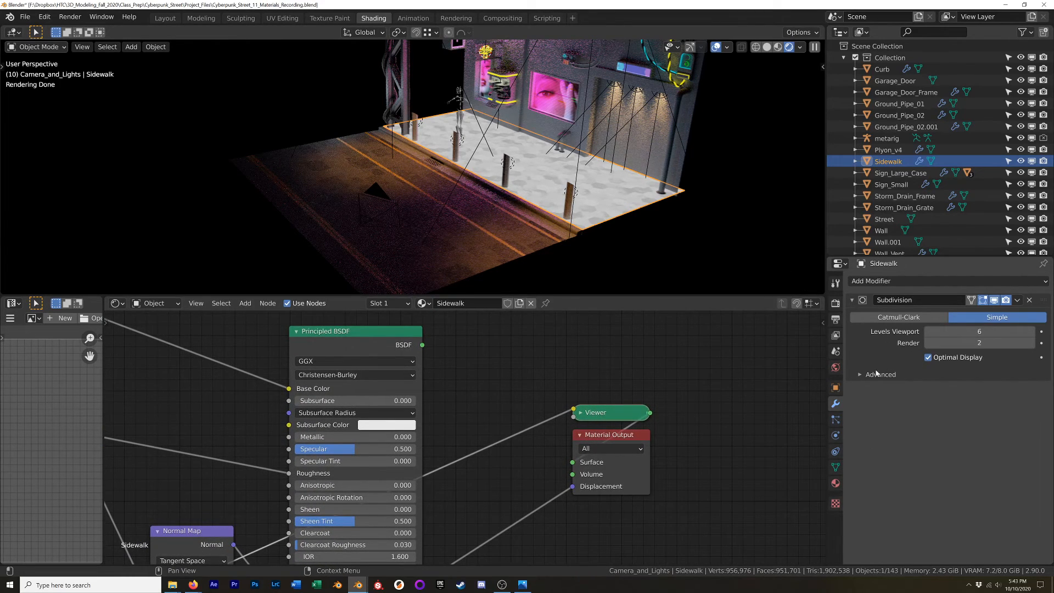
{"action": "scroll", "coordinate": [585, 207], "scroll_direction": "up", "scroll_amount": 5}
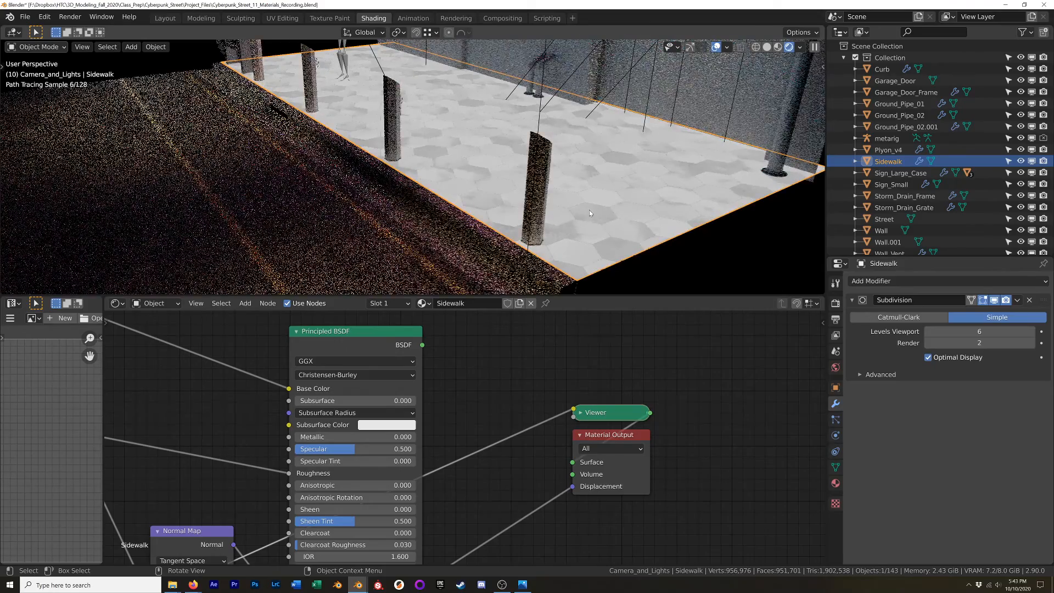
{"action": "left_click", "coordinate": [1029, 300]}
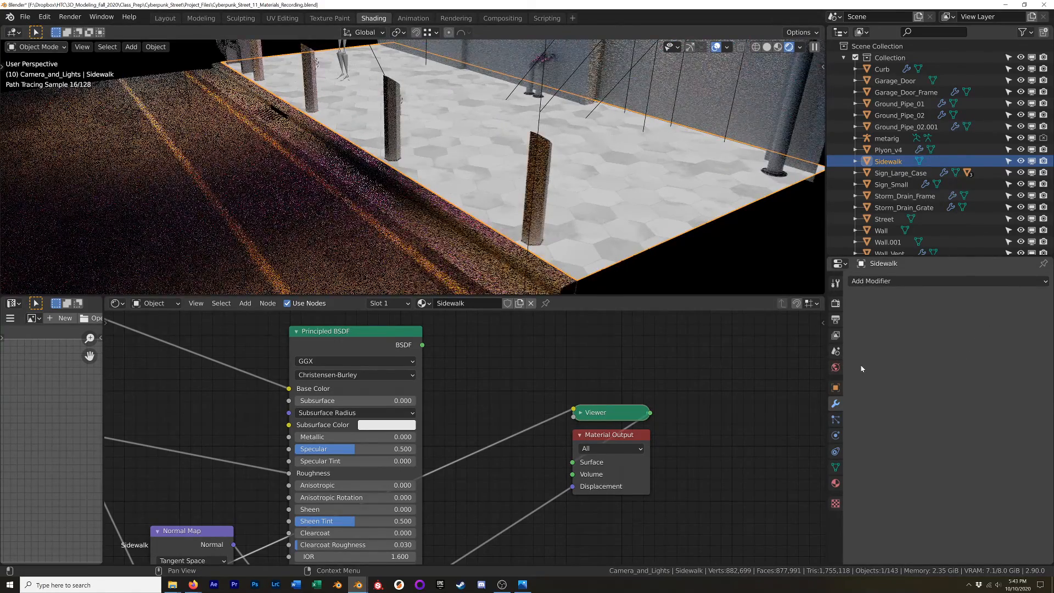
Step: Set the Cycles feature set to Experimental
{"action": "left_click", "coordinate": [836, 303]}
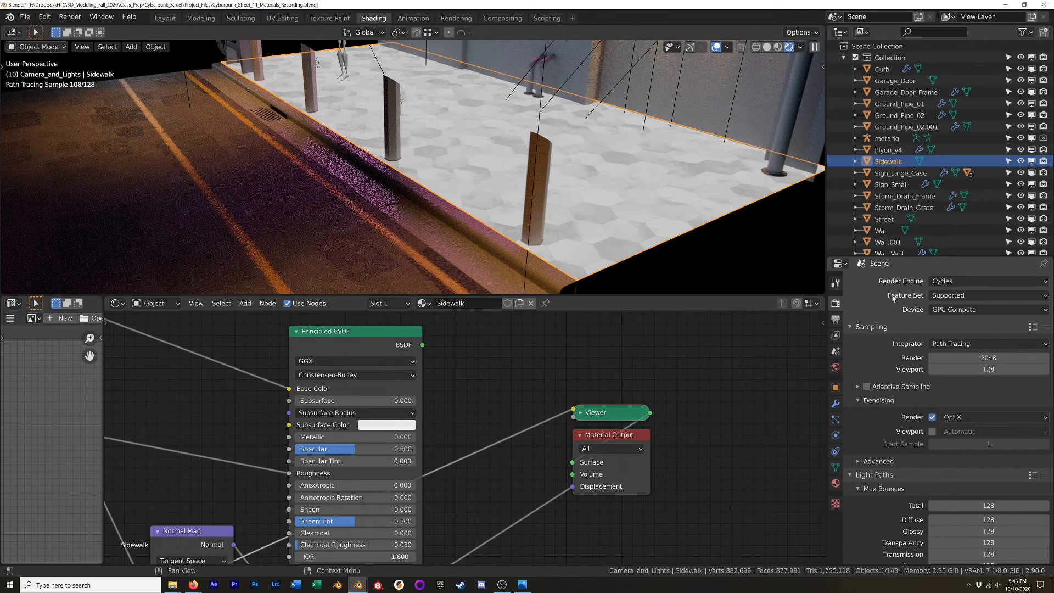
{"action": "left_click", "coordinate": [940, 296]}
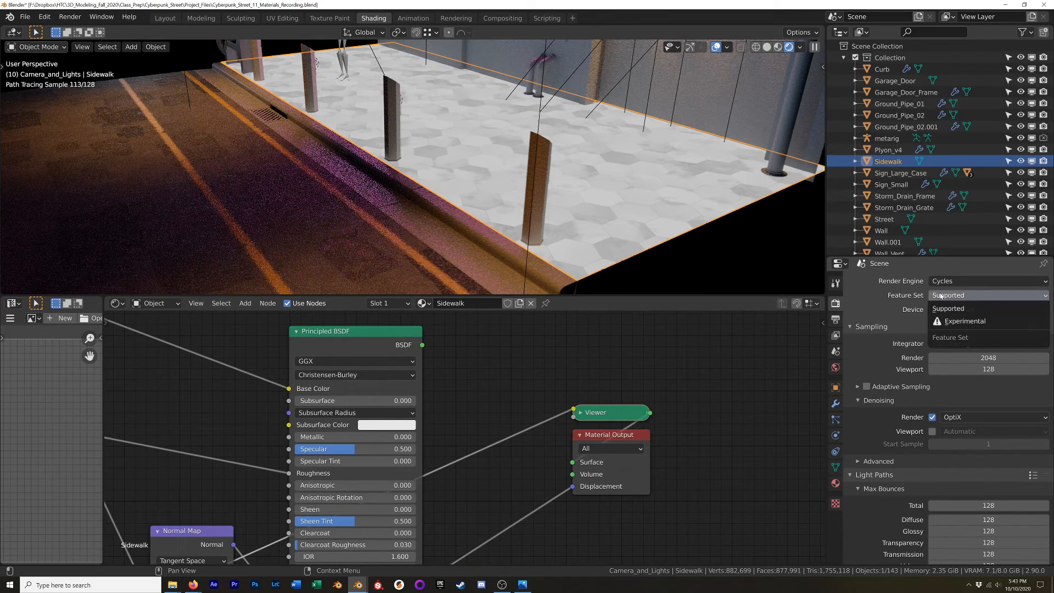
{"action": "left_click", "coordinate": [954, 321]}
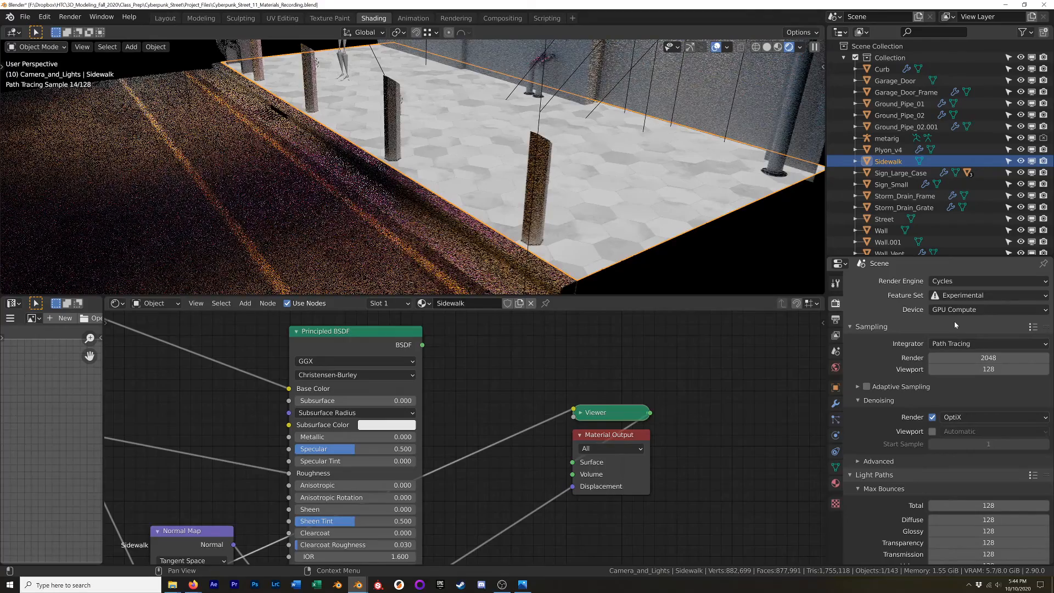
Step: Add a new Subdivision Surface modifier to the sidewalk, try the Simple type and set it back to Catmull-Clark
{"action": "left_click", "coordinate": [835, 403]}
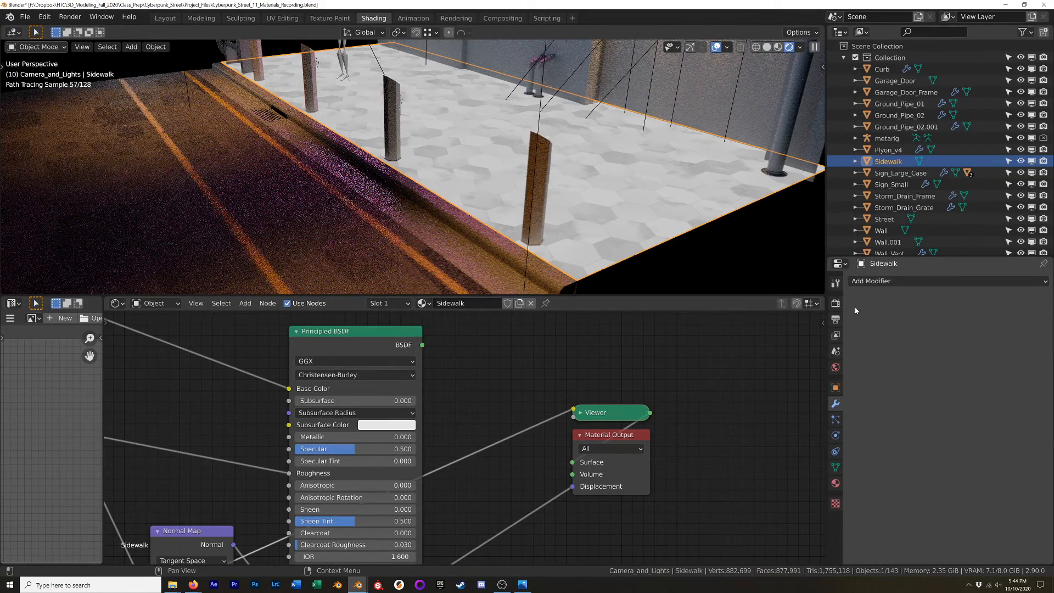
{"action": "left_click", "coordinate": [880, 281]}
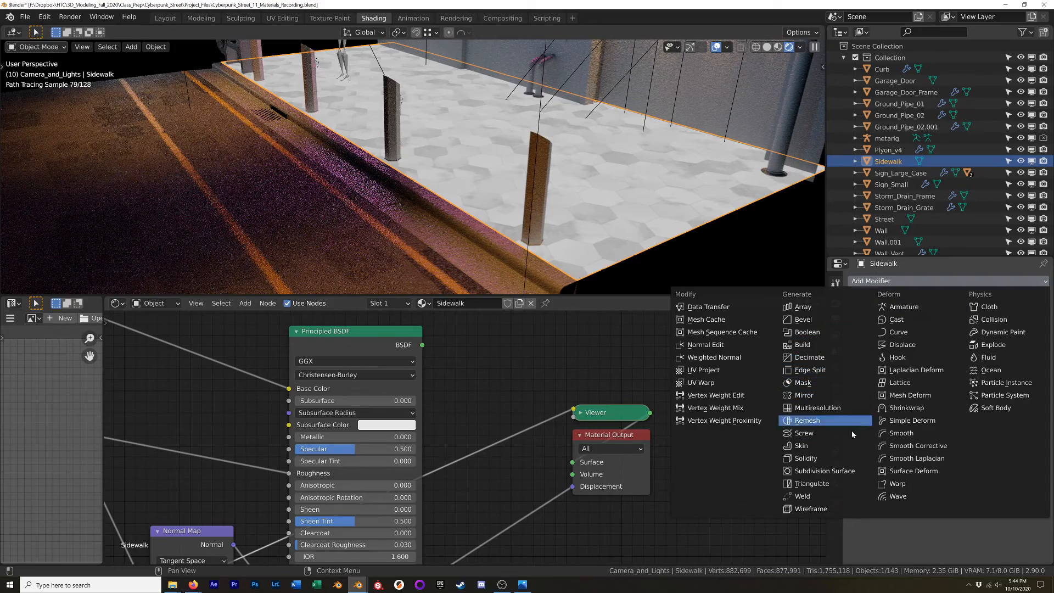
{"action": "left_click", "coordinate": [838, 471]}
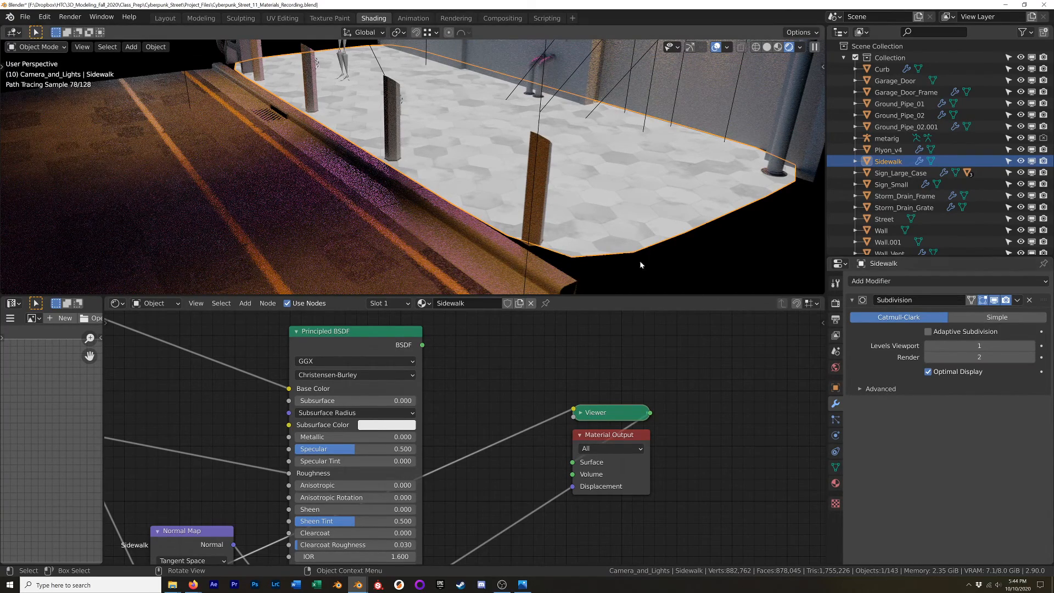
{"action": "left_click", "coordinate": [980, 319]}
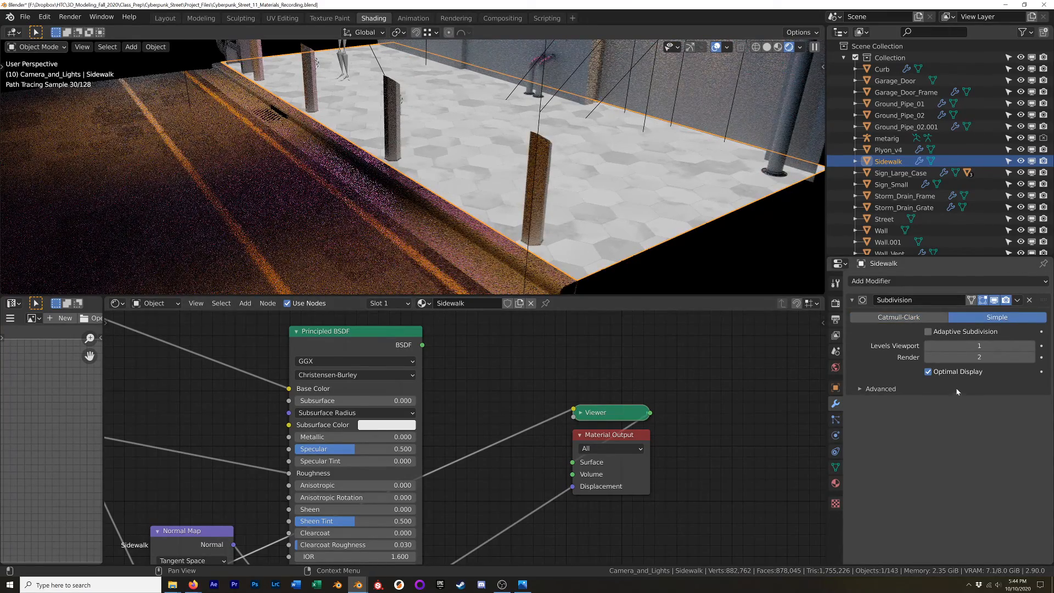
{"action": "left_click", "coordinate": [913, 322]}
Step: Switch the viewport to Material Preview and isolate the sidewalk in Local View in Edit Mode
{"action": "middle_click_drag", "start_coordinate": [592, 181], "coordinate": [629, 192]}
{"action": "key", "text": "z"}
{"action": "left_click", "coordinate": [615, 331]}
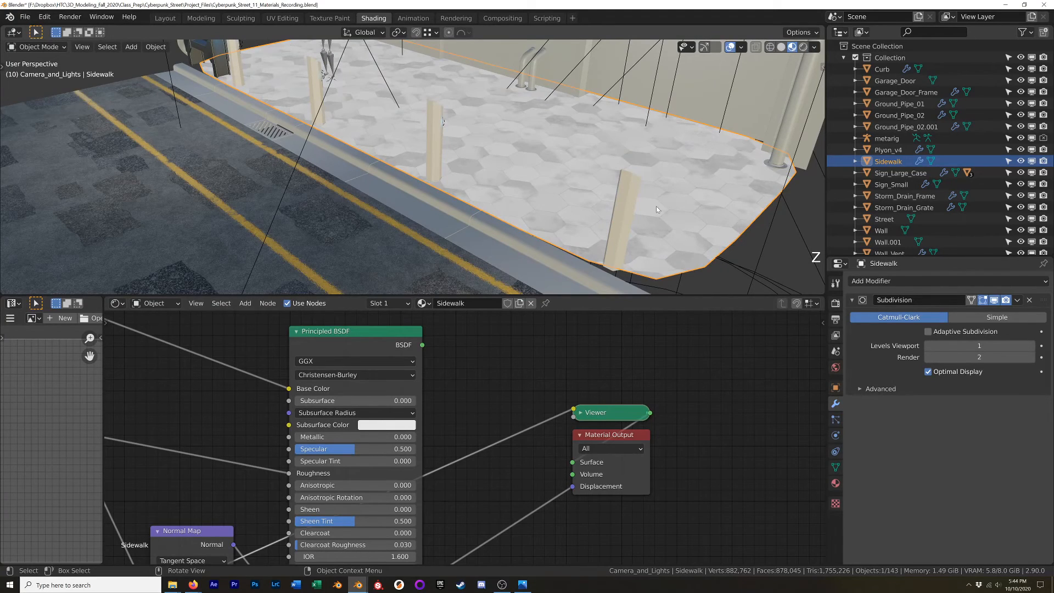
{"action": "key", "text": "Tab"}
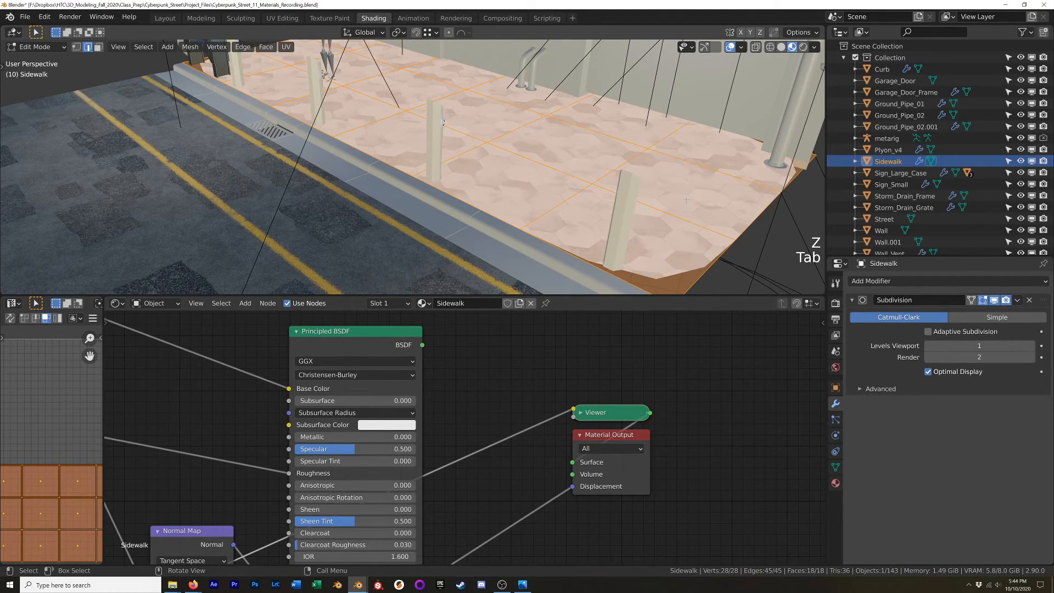
{"action": "key", "text": "KP_Divide"}
{"action": "middle_click_drag", "start_coordinate": [420, 225], "coordinate": [496, 249]}
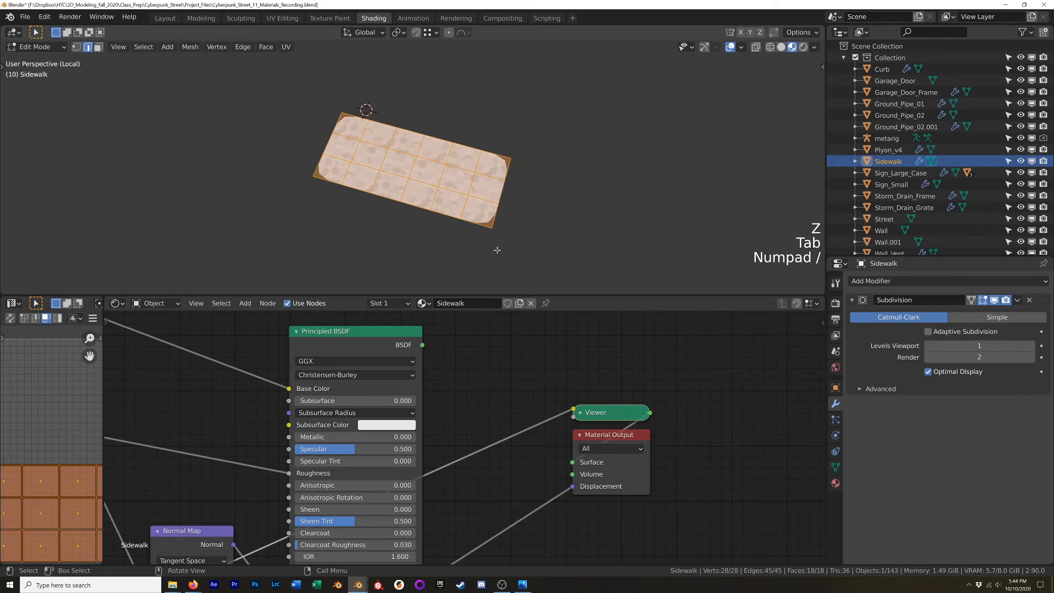
Step: Add two loop cuts at the sidewalk's near corner, sliding each tight against its adjoining border to sharpen the corner
{"action": "scroll", "coordinate": [496, 249], "scroll_direction": "up", "scroll_amount": 6}
{"action": "middle_click_drag", "start_coordinate": [456, 165], "coordinate": [492, 158], "text": "shift"}
{"action": "scroll", "coordinate": [492, 157], "scroll_direction": "up", "scroll_amount": 2}
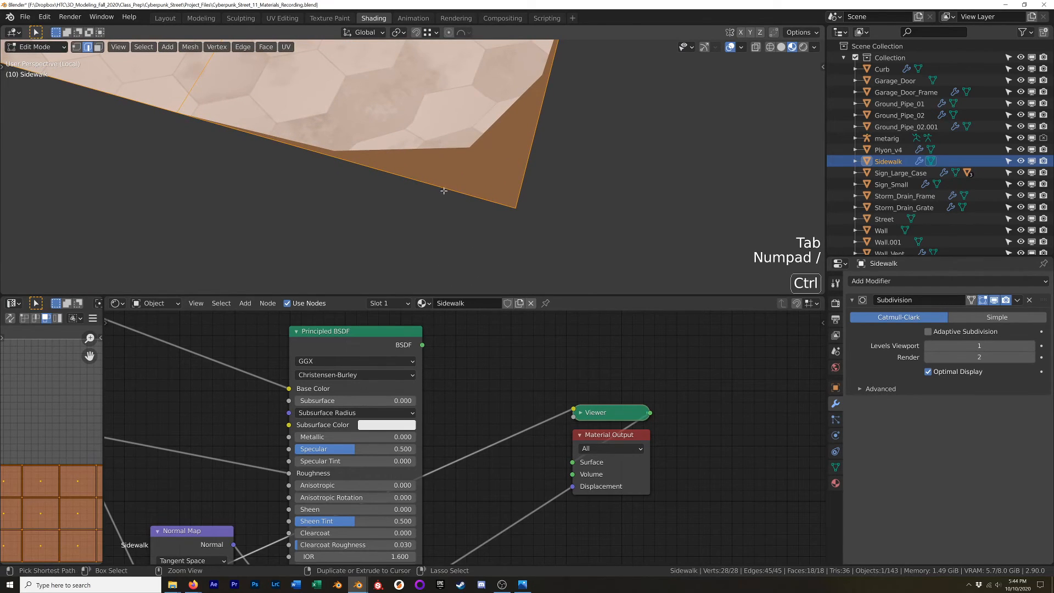
{"action": "key", "text": "ctrl+r"}
{"action": "left_click", "coordinate": [407, 173]}
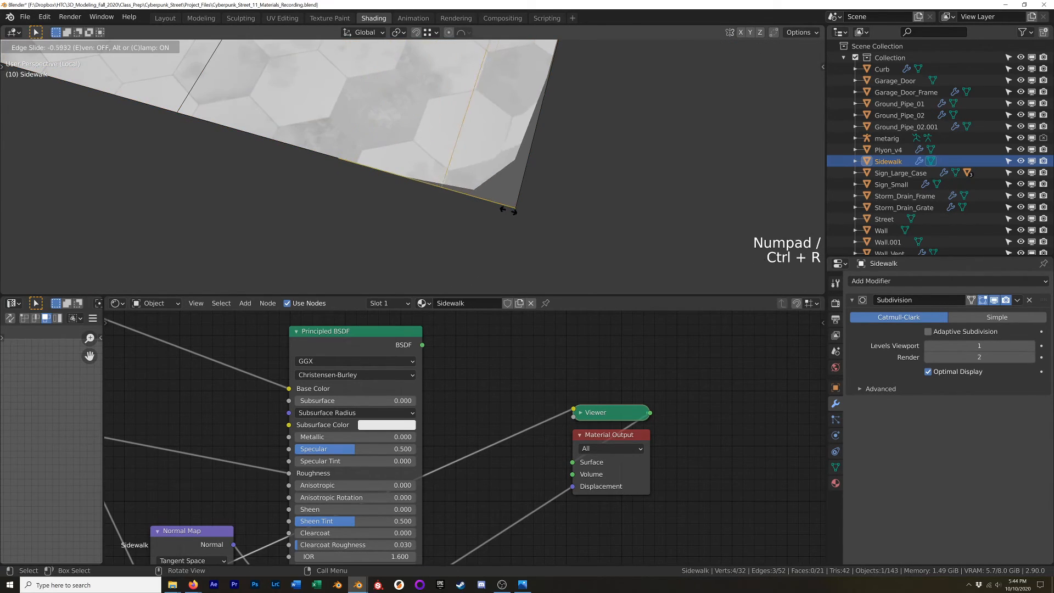
{"action": "left_click", "coordinate": [570, 228]}
{"action": "key", "text": "ctrl+r"}
{"action": "left_click", "coordinate": [505, 207]}
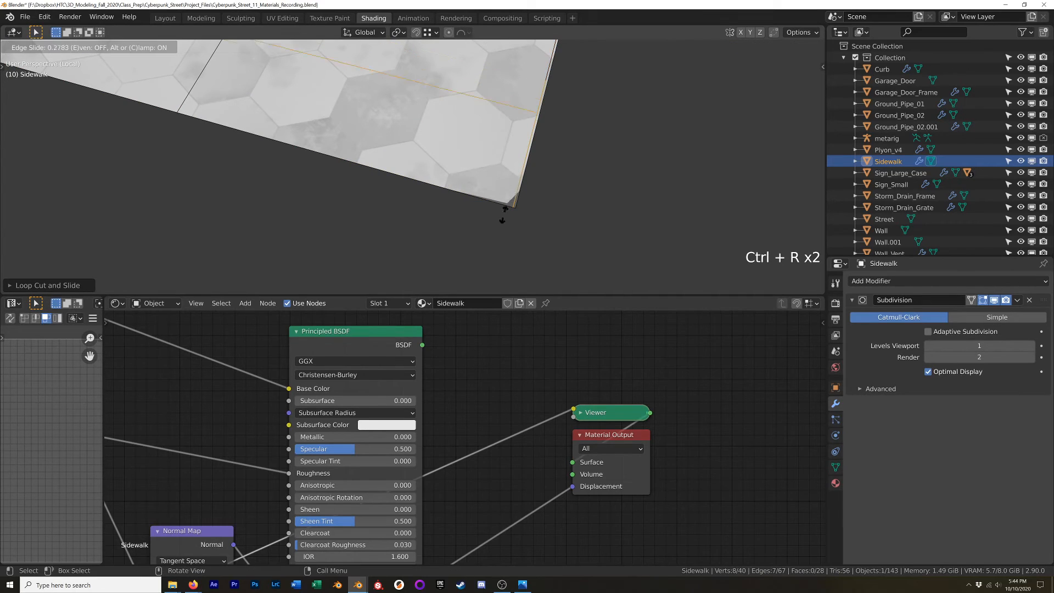
{"action": "left_click", "coordinate": [469, 286]}
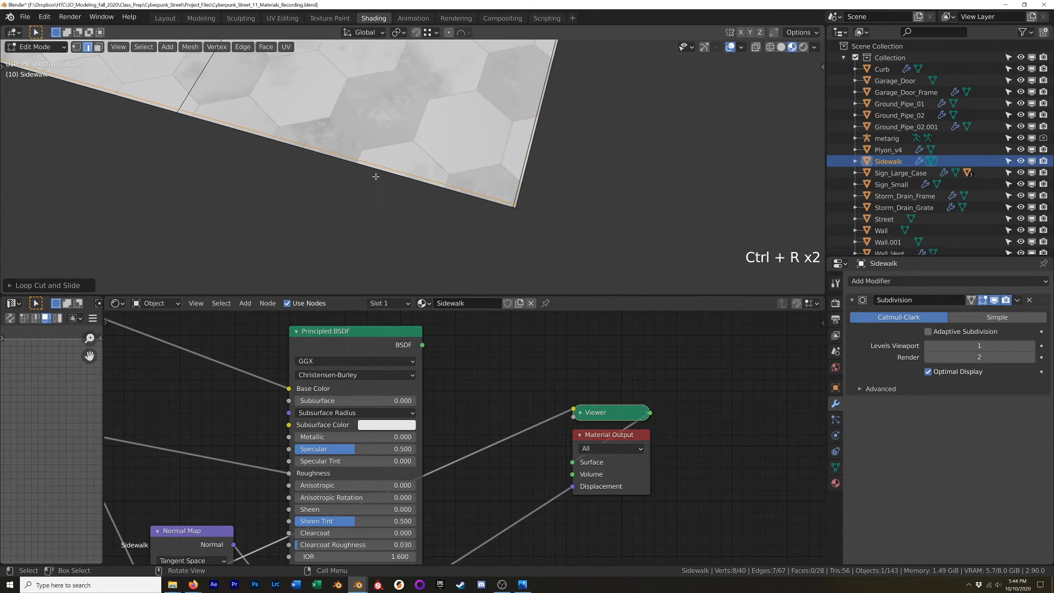
Step: Add two more loop cuts at the diagonally opposite corner of the sidewalk, sliding each tight against its adjoining border
{"action": "scroll", "coordinate": [307, 159], "scroll_direction": "down", "scroll_amount": 6}
{"action": "middle_click_drag", "start_coordinate": [299, 110], "coordinate": [768, 277], "text": "shift"}
{"action": "scroll", "coordinate": [397, 83], "scroll_direction": "up", "scroll_amount": 8}
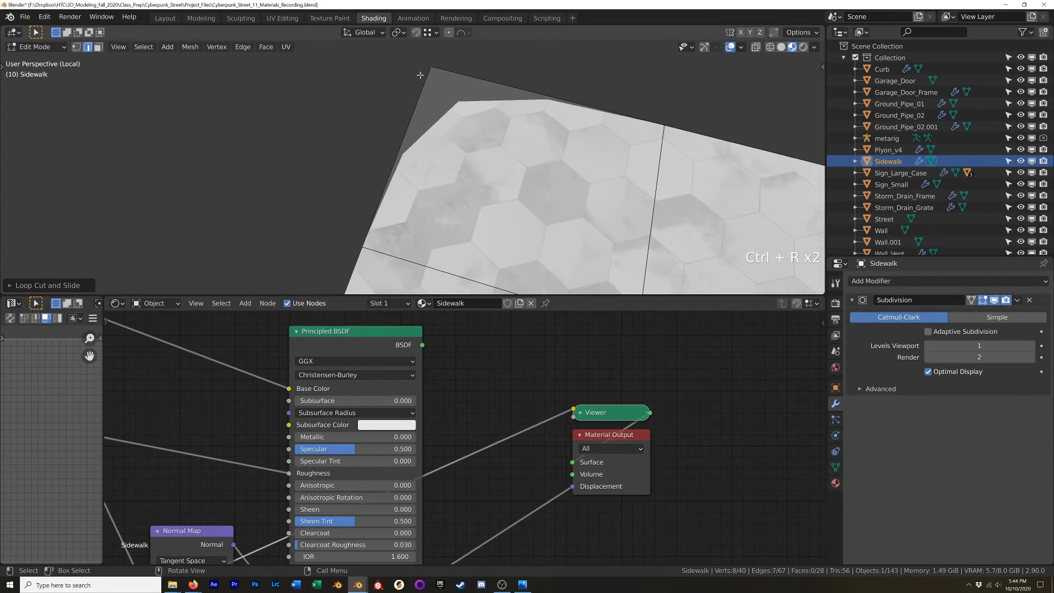
{"action": "key", "text": "ctrl+r"}
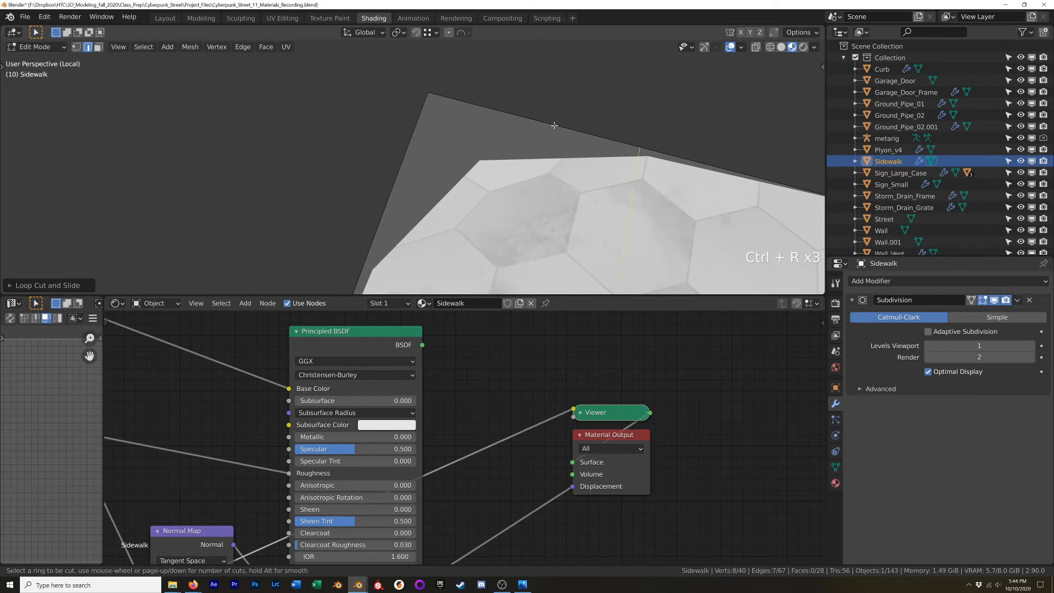
{"action": "left_click", "coordinate": [542, 124]}
{"action": "left_click", "coordinate": [340, 115]}
{"action": "key", "text": "ctrl+r"}
{"action": "left_click", "coordinate": [341, 111]}
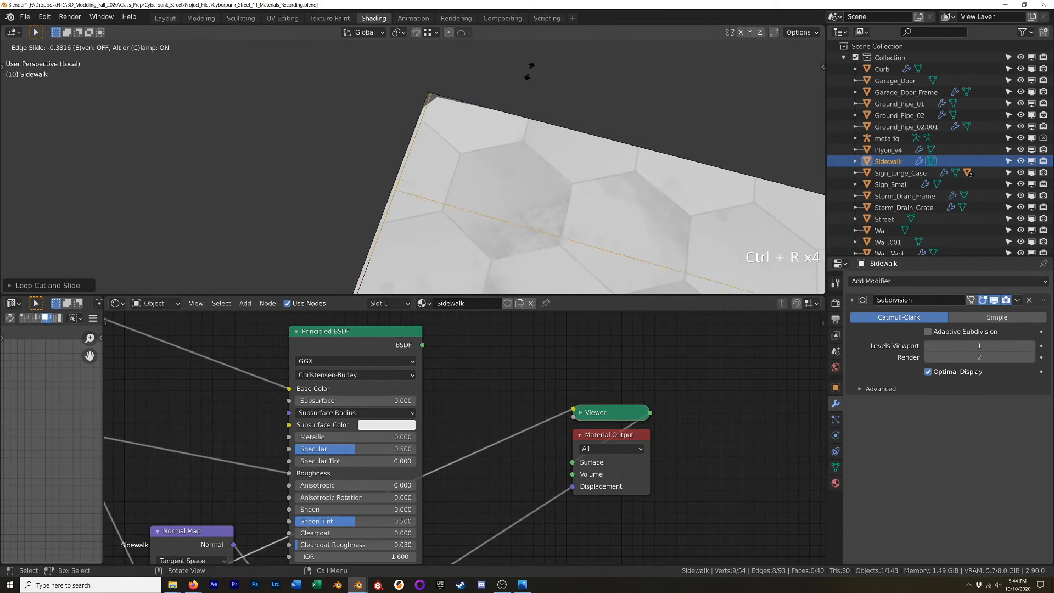
{"action": "left_click", "coordinate": [614, 226]}
Step: Check the sharpened sidewalk outline, leave Local View and return to Object Mode in the full street scene
{"action": "key", "text": "Tab"}
{"action": "scroll", "coordinate": [603, 251], "scroll_direction": "down", "scroll_amount": 10}
{"action": "middle_click_drag", "start_coordinate": [615, 261], "coordinate": [465, 139], "text": "shift"}
{"action": "middle_click_drag", "start_coordinate": [593, 233], "coordinate": [518, 158]}
{"action": "scroll", "coordinate": [515, 162], "scroll_direction": "up", "scroll_amount": 5}
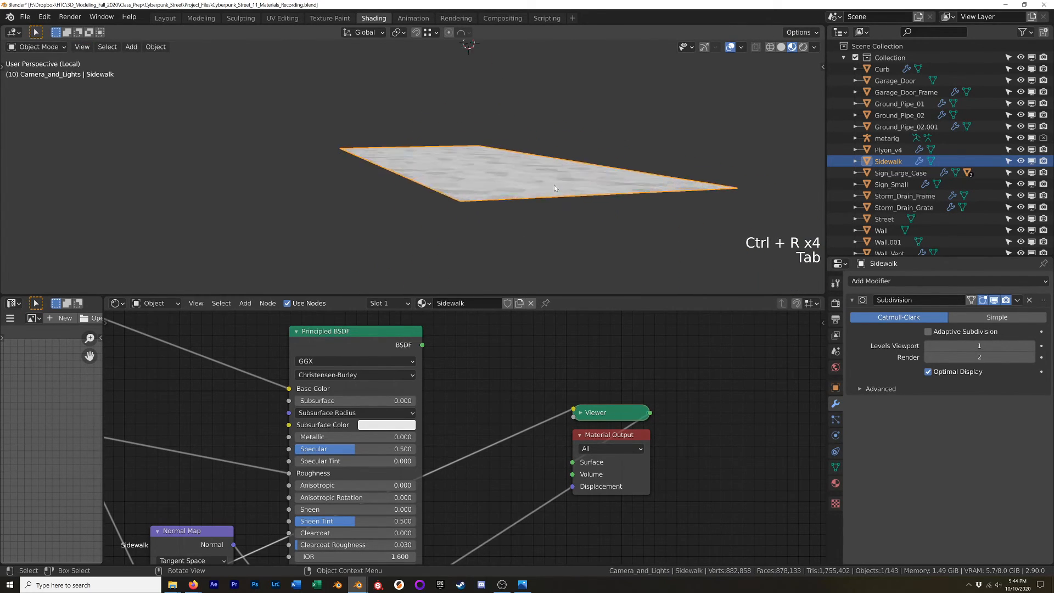
{"action": "key", "text": "Tab"}
{"action": "key", "text": "KP_Divide"}
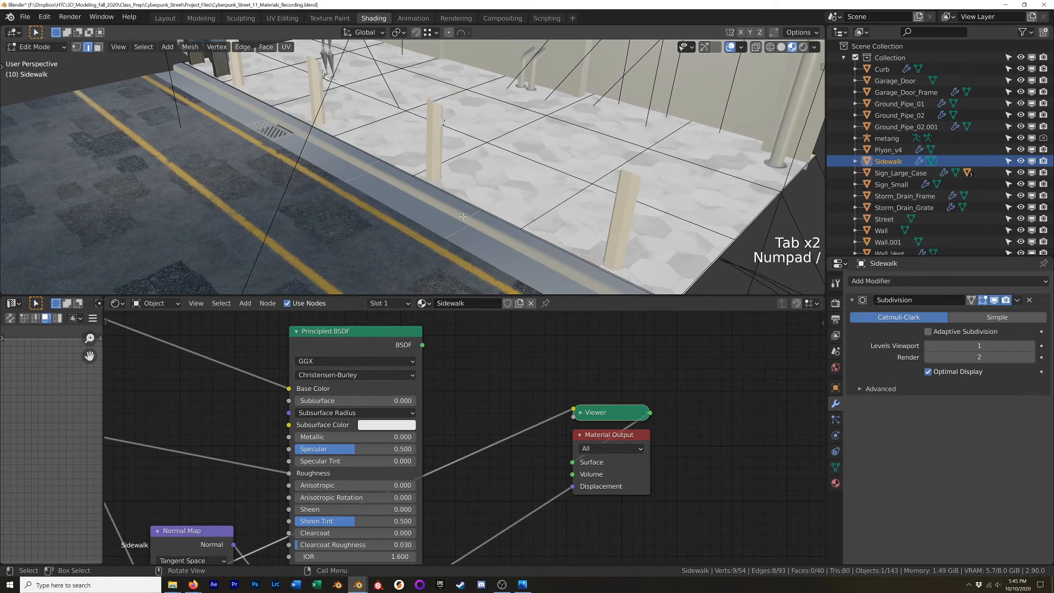
{"action": "key", "text": "Tab"}
Step: Extrude the sidewalk's curb-side edge loop straight down along Z by about 0.015 m
{"action": "middle_click_drag", "start_coordinate": [708, 269], "coordinate": [687, 213], "text": "shift"}
{"action": "left_click", "coordinate": [692, 226]}
{"action": "scroll", "coordinate": [693, 226], "scroll_direction": "up", "scroll_amount": 6}
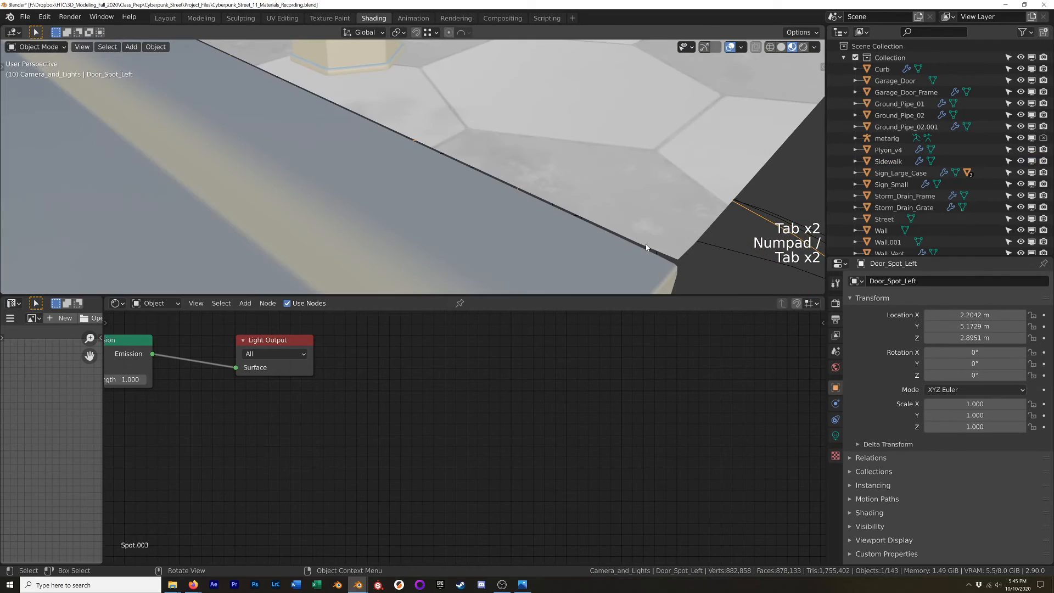
{"action": "middle_click_drag", "start_coordinate": [558, 205], "coordinate": [530, 147]}
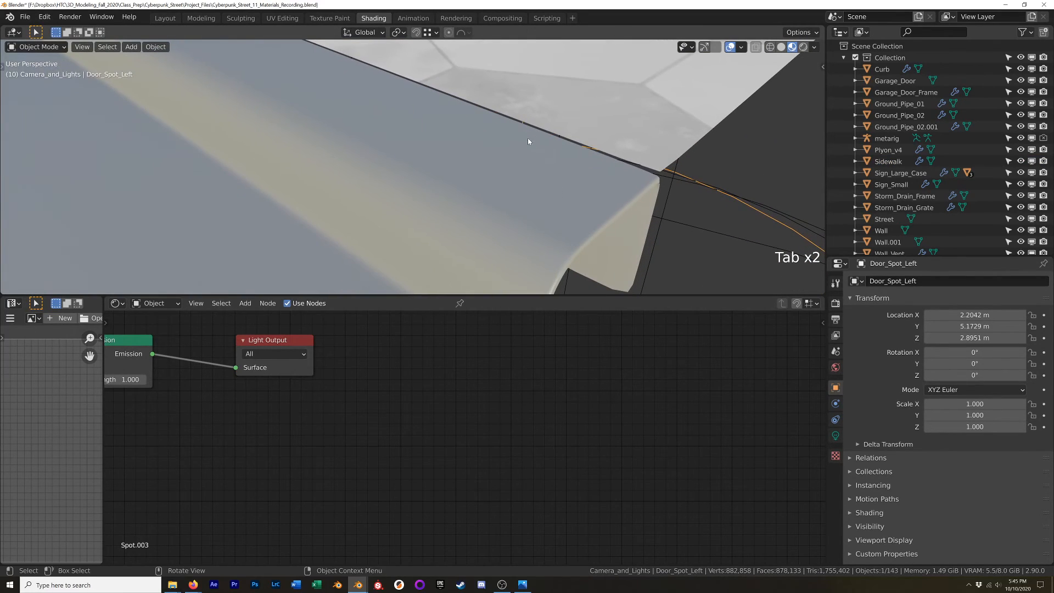
{"action": "left_click", "coordinate": [634, 138]}
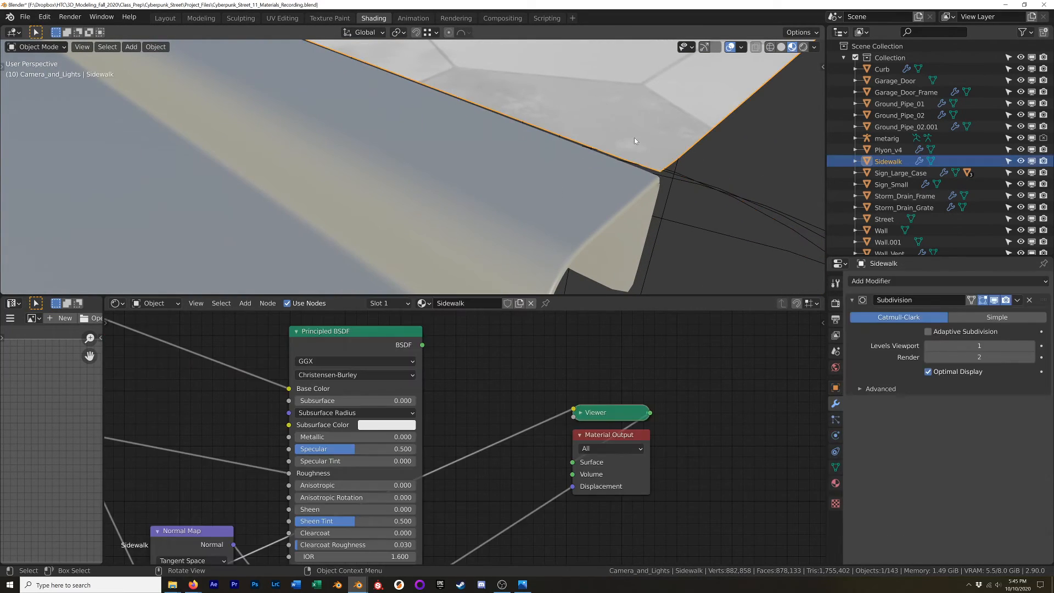
{"action": "key", "text": "Tab"}
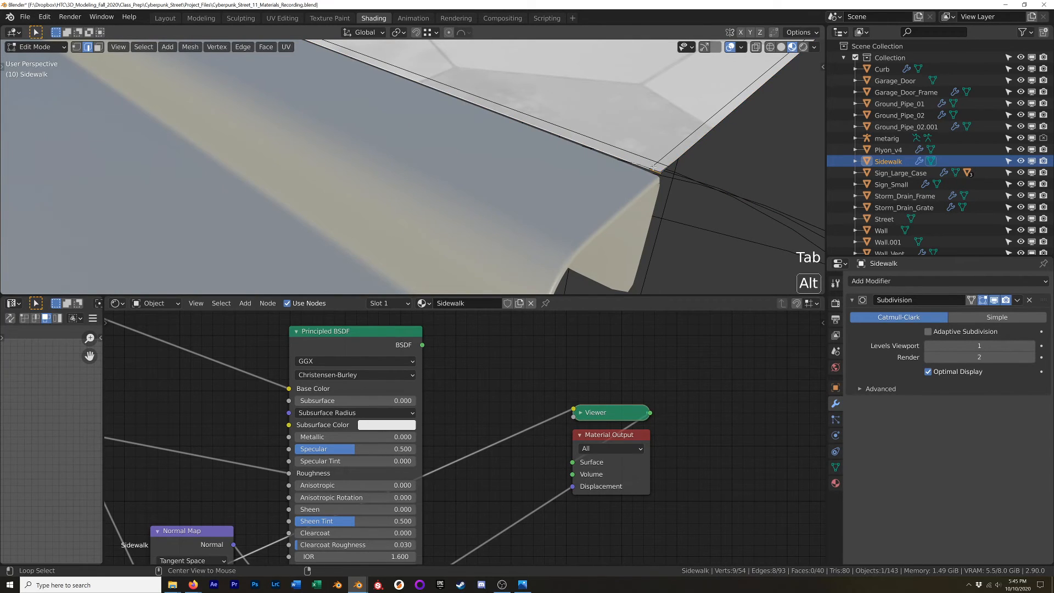
{"action": "middle_click_drag", "start_coordinate": [632, 160], "coordinate": [616, 159]}
{"action": "middle_click_drag", "start_coordinate": [512, 122], "coordinate": [421, 104]}
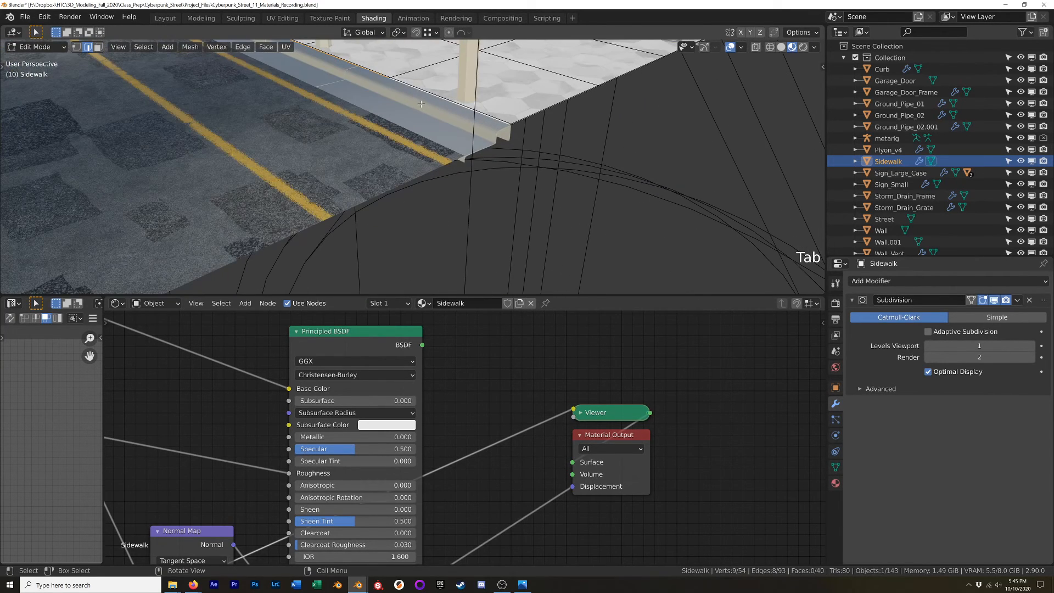
{"action": "middle_click_drag", "start_coordinate": [487, 120], "coordinate": [523, 185], "text": "shift"}
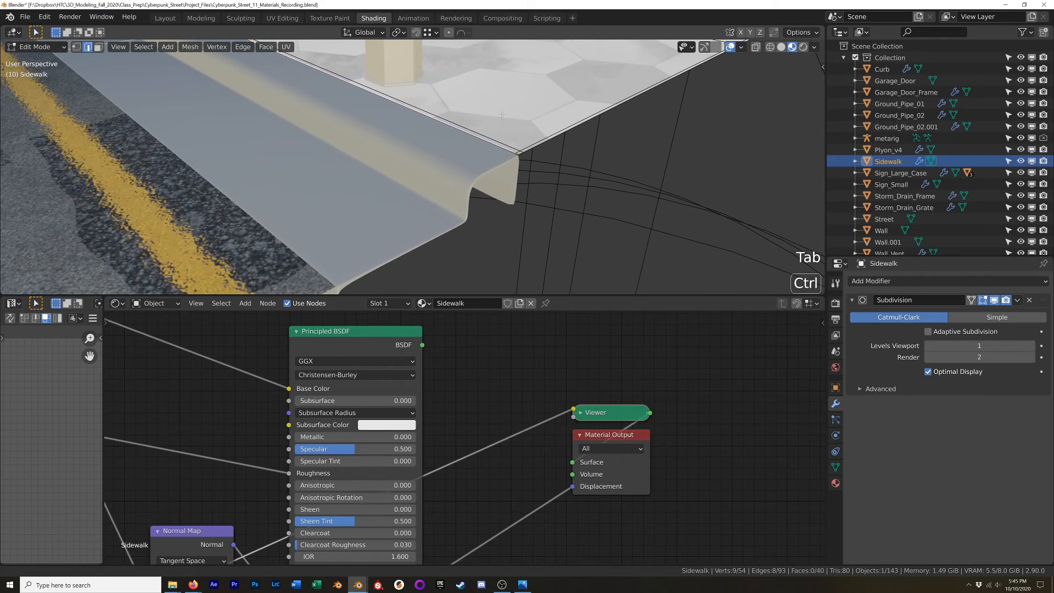
{"action": "key", "text": "e"}
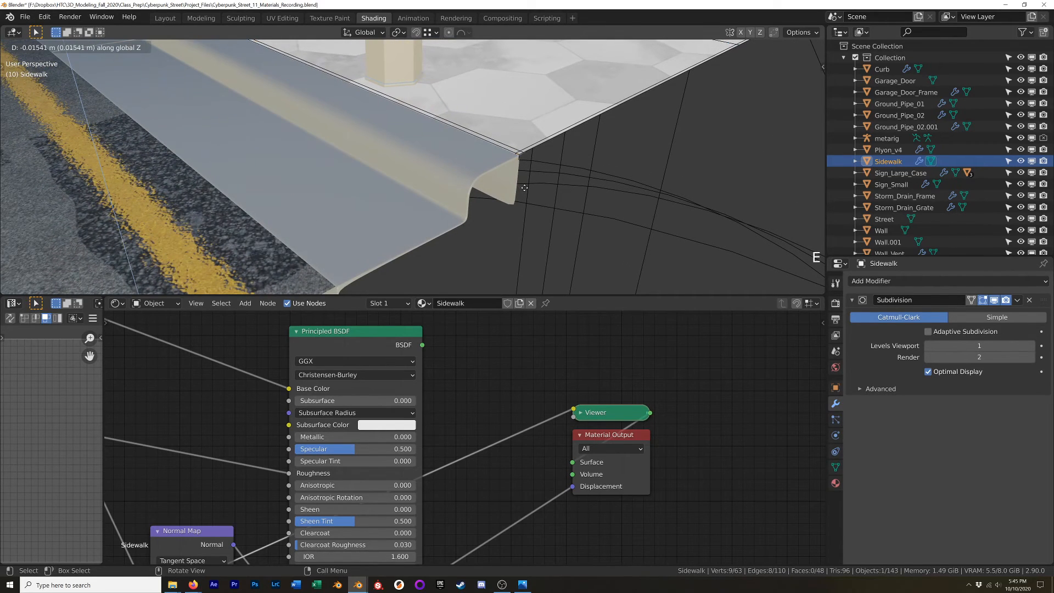
{"action": "left_click", "coordinate": [524, 187]}
Step: Check the curb edge in Wireframe, switch to Solid shading, extrude the edge down about 0.13 m along Z and return to Object Mode
{"action": "mouse_move", "coordinate": [524, 187]}
{"action": "middle_mouse_down", "text": "ctrl"}
{"action": "mouse_move", "coordinate": [510, 164]}
{"action": "mouse_move", "coordinate": [442, 132]}
{"action": "mouse_move", "coordinate": [488, 219]}
{"action": "mouse_move", "coordinate": [461, 219]}
{"action": "mouse_move", "coordinate": [549, 80]}
{"action": "middle_mouse_up", "text": "ctrl"}
{"action": "key", "text": "z"}
{"action": "left_click", "coordinate": [433, 233]}
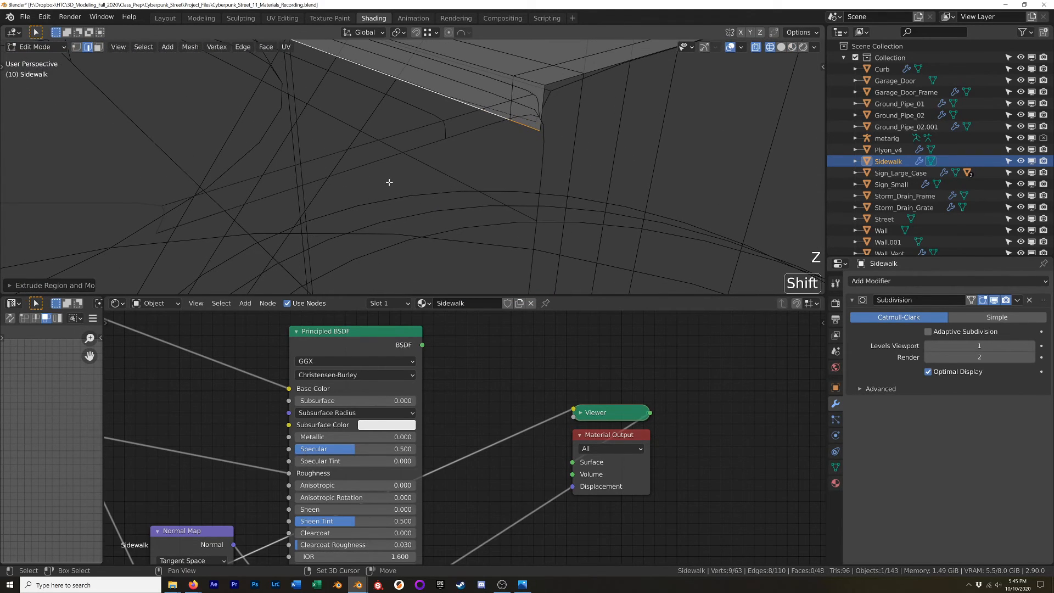
{"action": "key", "text": "z"}
{"action": "left_click", "coordinate": [580, 152]}
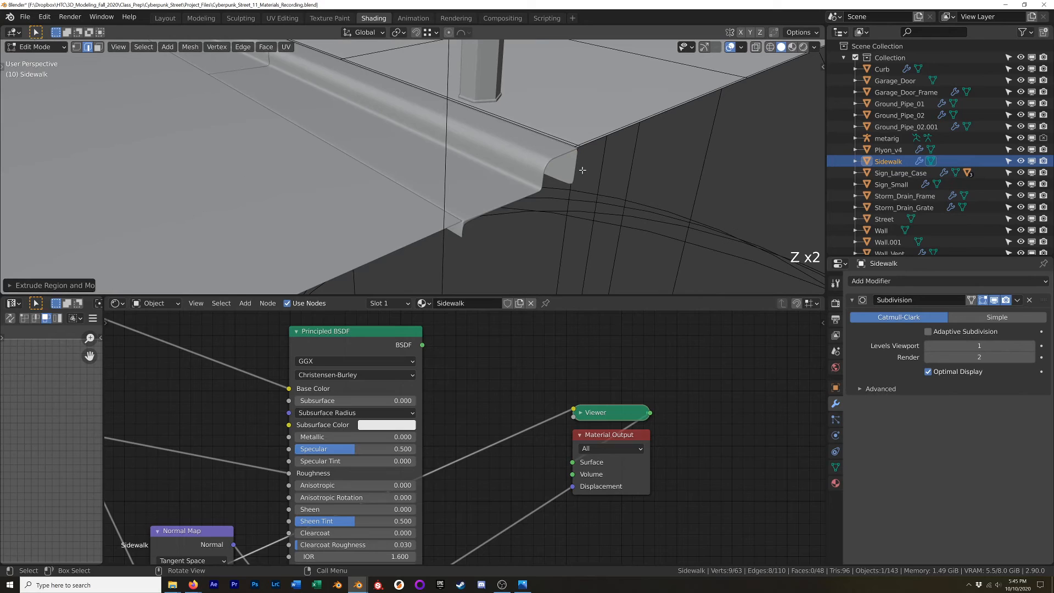
{"action": "key", "text": "e"}
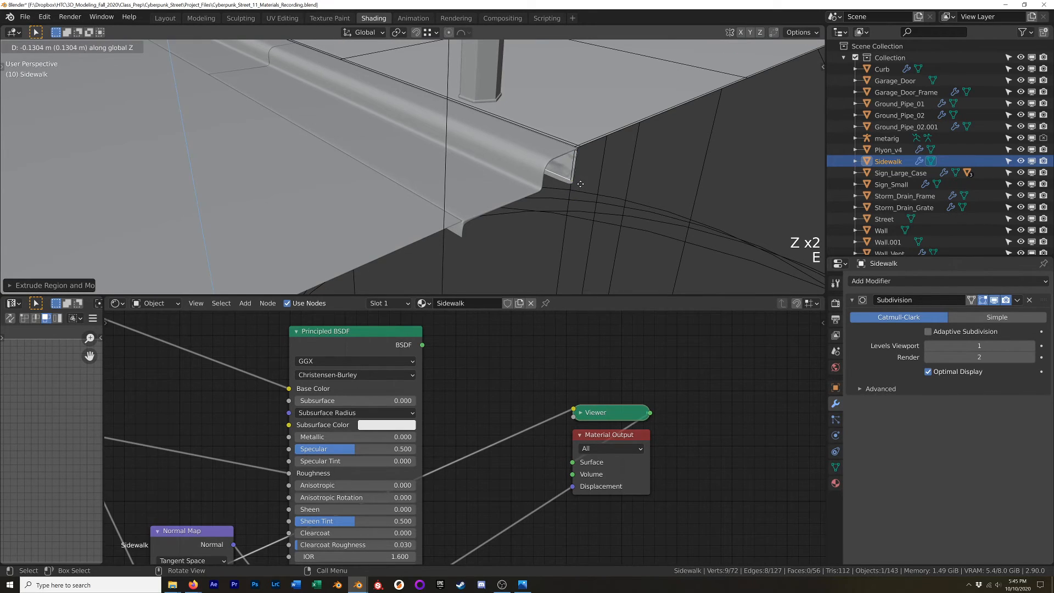
{"action": "left_click", "coordinate": [571, 162]}
{"action": "key", "text": "Tab"}
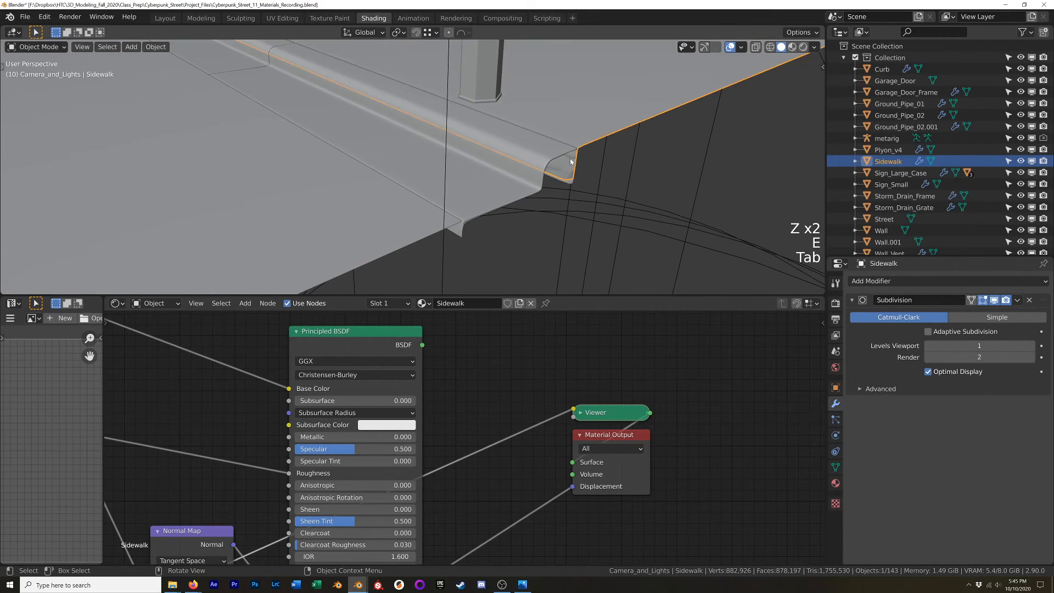
Step: Apply Shade Smooth to the sidewalk and check its curb-side corner
{"action": "middle_click_drag", "start_coordinate": [570, 147], "coordinate": [628, 146]}
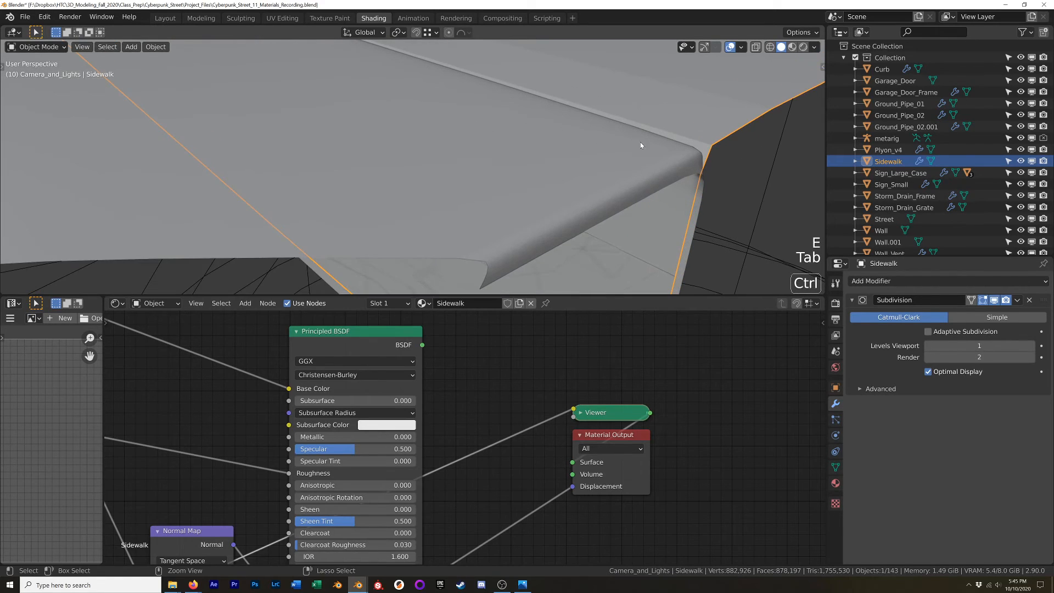
{"action": "right_click", "coordinate": [693, 118]}
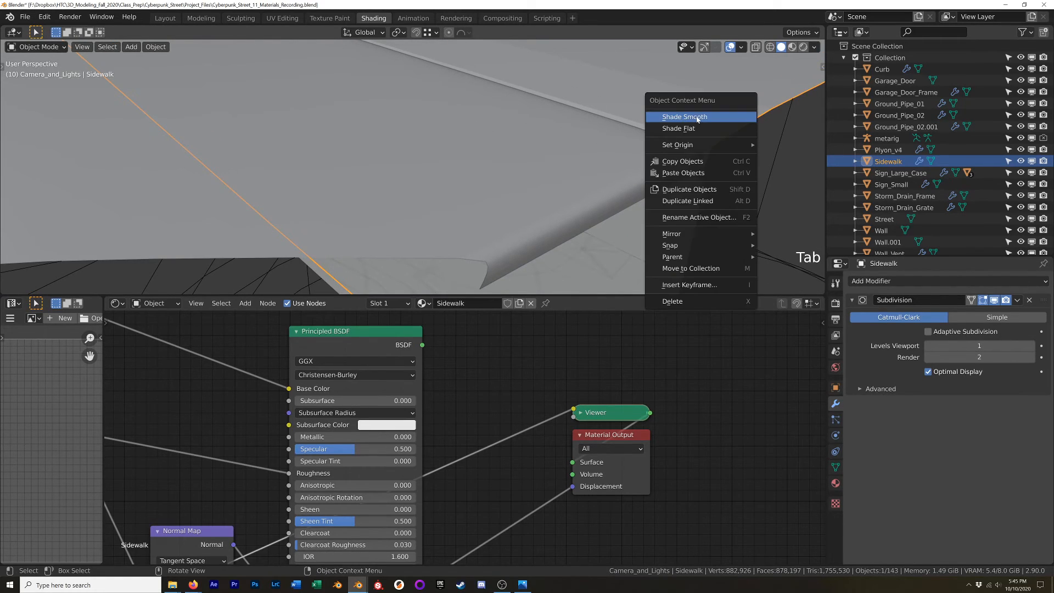
{"action": "left_click", "coordinate": [696, 119]}
{"action": "middle_click_drag", "start_coordinate": [696, 119], "coordinate": [641, 153]}
{"action": "key", "text": "Tab"}
{"action": "middle_click_drag", "start_coordinate": [596, 250], "coordinate": [608, 189]}
{"action": "key", "text": "Tab"}
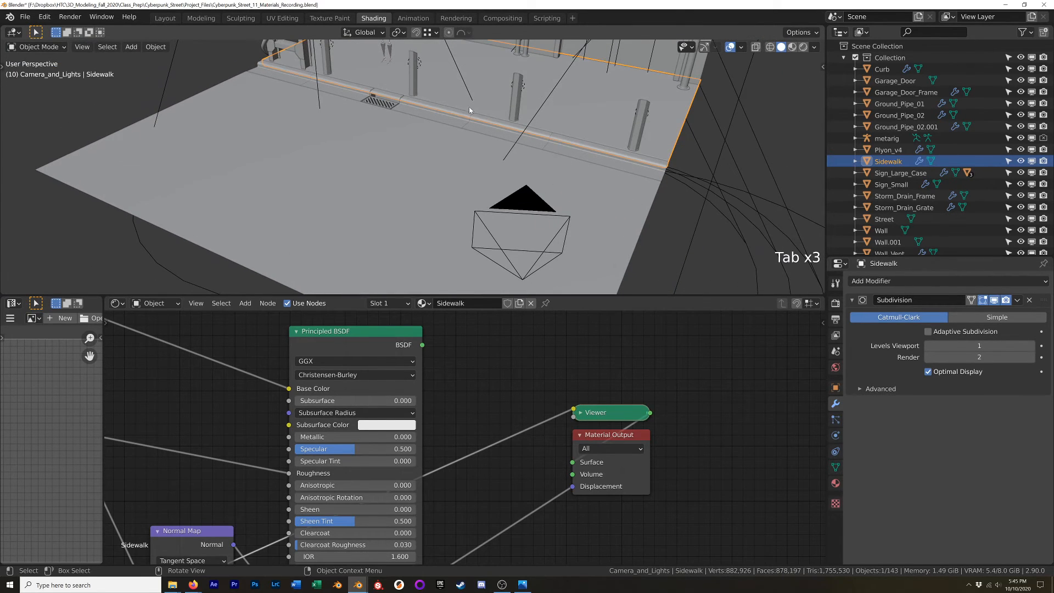
Step: Select all of the sidewalk's geometry in Edit Mode and widen the UV editor to show its full UV layout
{"action": "scroll", "coordinate": [623, 122], "scroll_direction": "up", "scroll_amount": 3}
{"action": "scroll", "coordinate": [581, 137], "scroll_direction": "down", "scroll_amount": 3}
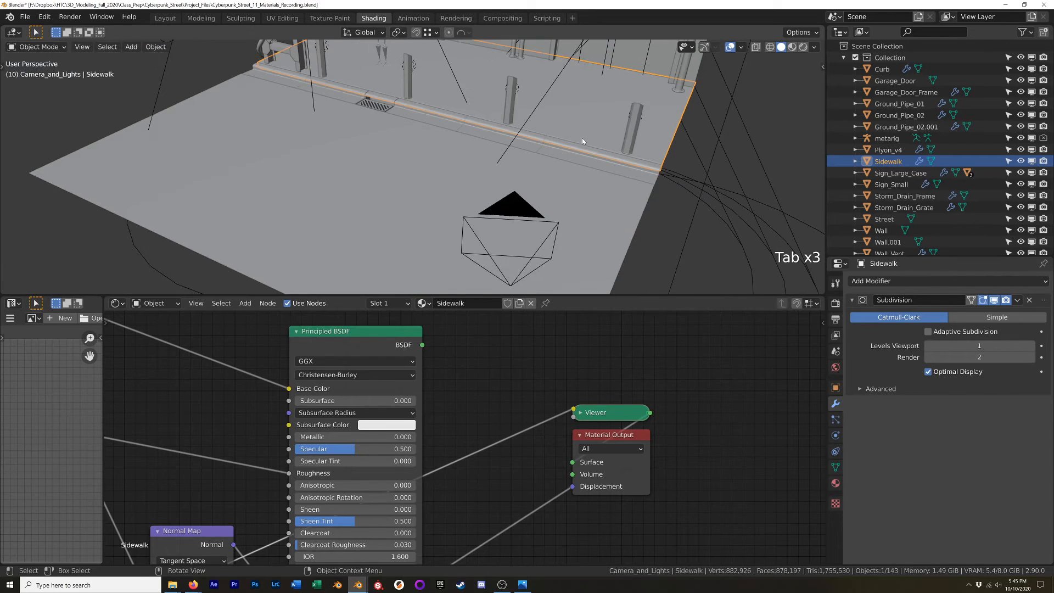
{"action": "middle_click_drag", "start_coordinate": [577, 130], "coordinate": [604, 160], "text": "shift"}
{"action": "key", "text": "Tab"}
{"action": "key", "text": "a"}
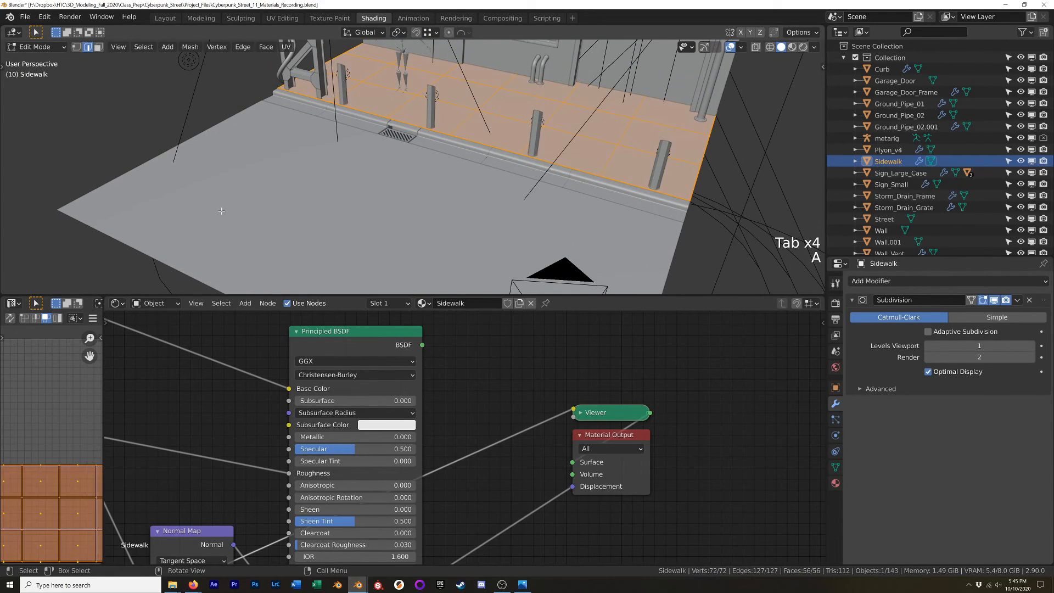
{"action": "left_click_drag", "start_coordinate": [102, 423], "coordinate": [319, 423]}
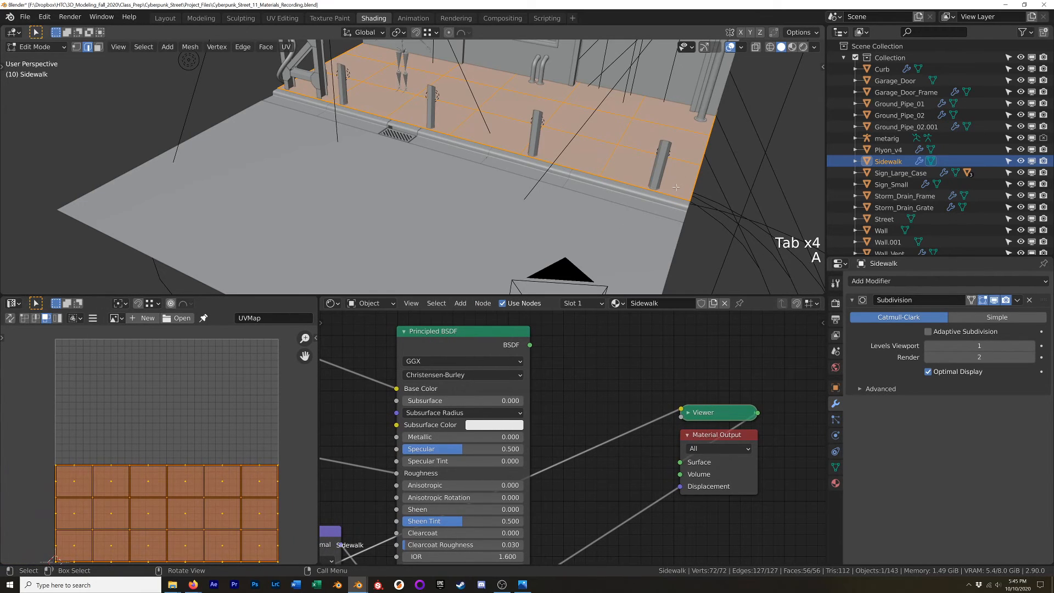
Step: Isolate the sidewalk in Local View with Material Preview shading and examine the texture on its extruded curb-side face
{"action": "scroll", "coordinate": [676, 187], "scroll_direction": "up", "scroll_amount": 6}
{"action": "middle_click_drag", "start_coordinate": [708, 210], "coordinate": [693, 200]}
{"action": "key", "text": "z"}
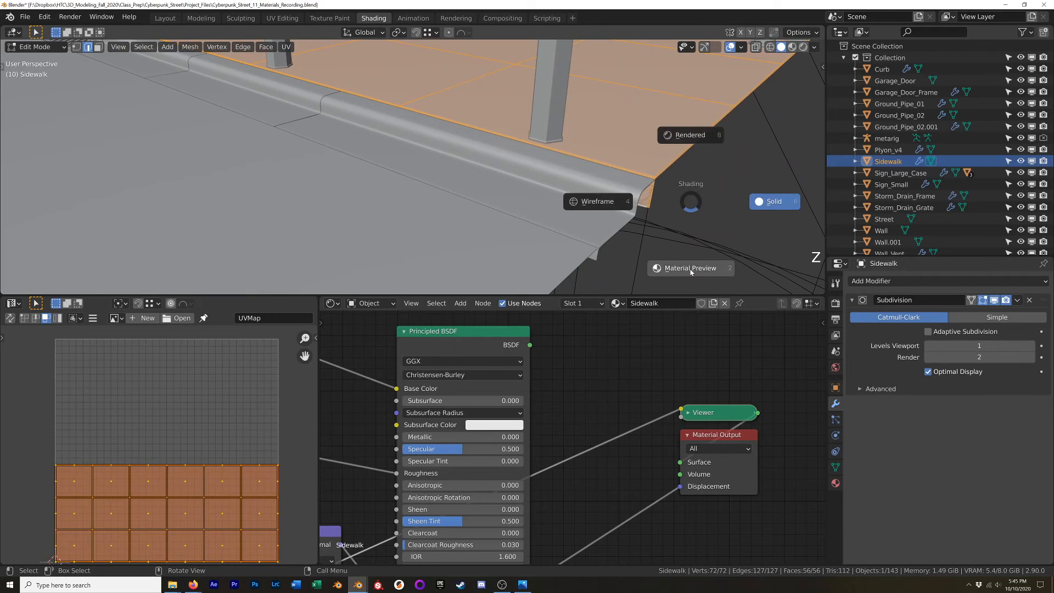
{"action": "left_click", "coordinate": [679, 245]}
{"action": "key", "text": "KP_Divide"}
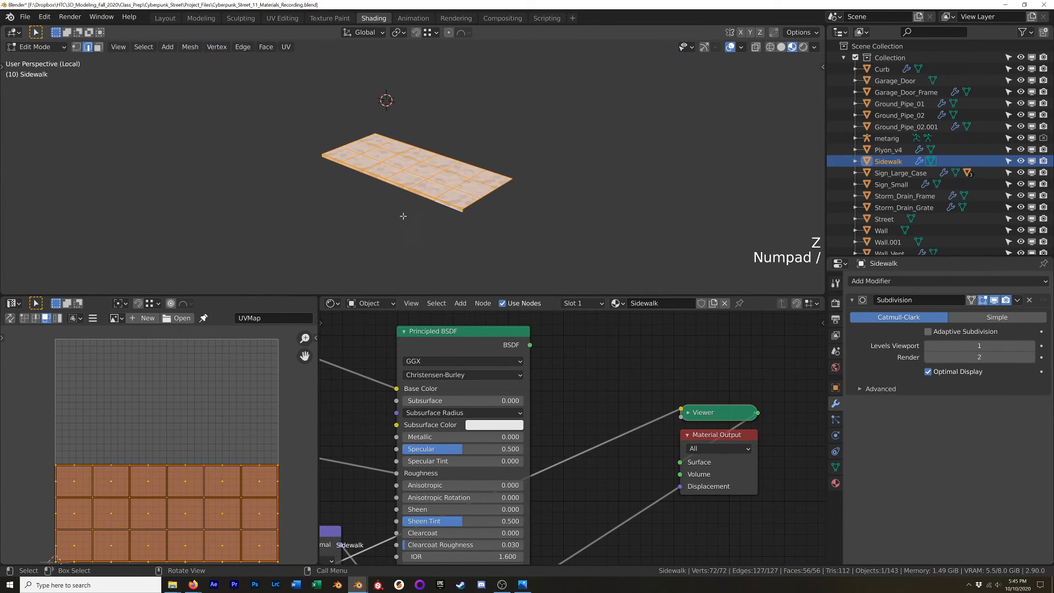
{"action": "scroll", "coordinate": [495, 193], "scroll_direction": "up", "scroll_amount": 5}
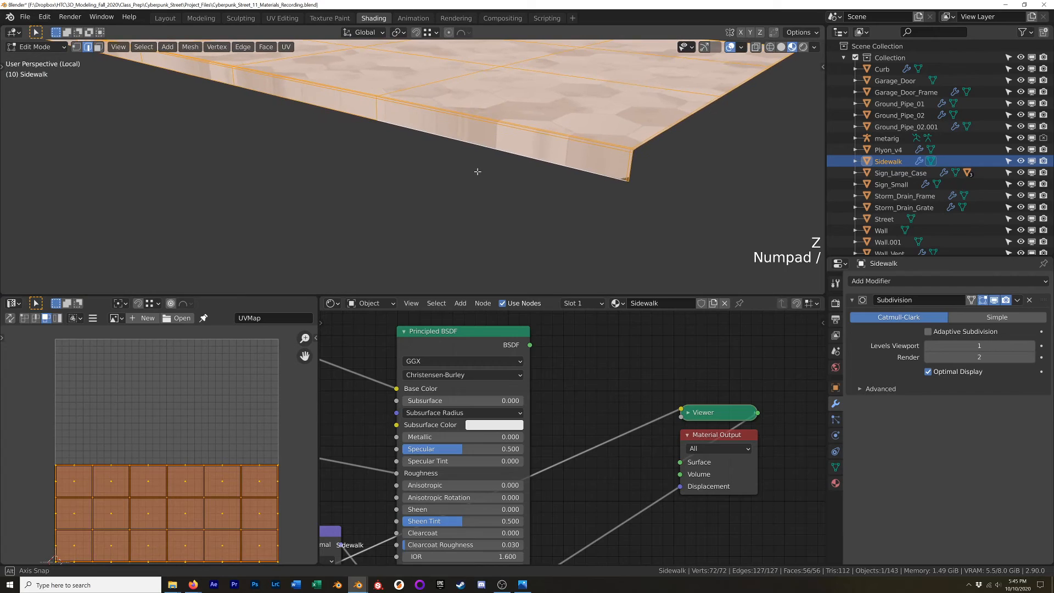
{"action": "middle_click_drag", "start_coordinate": [473, 174], "coordinate": [506, 179], "text": "shift"}
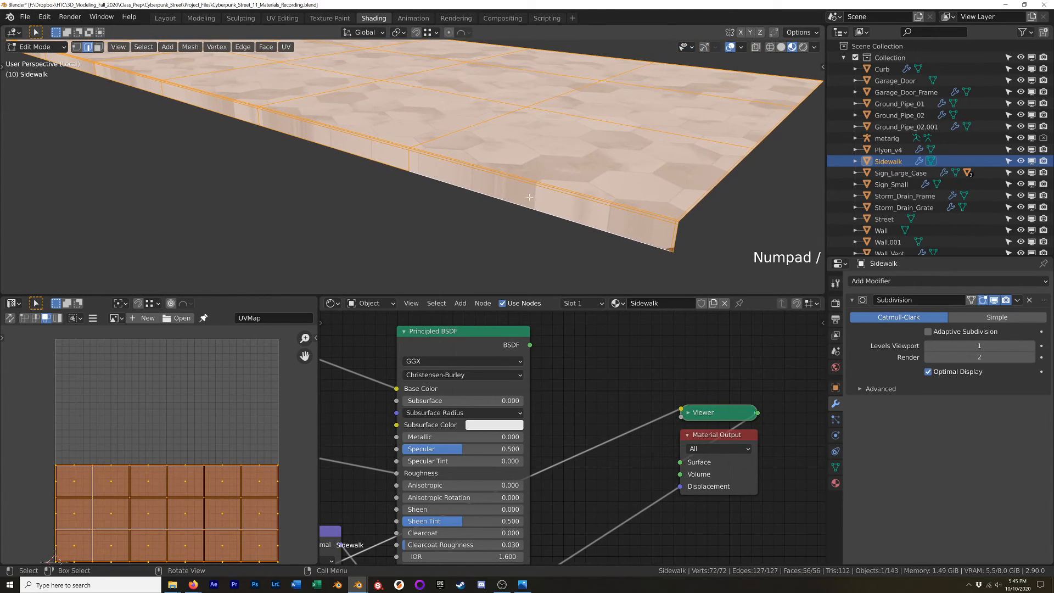
{"action": "scroll", "coordinate": [558, 198], "scroll_direction": "up", "scroll_amount": 5}
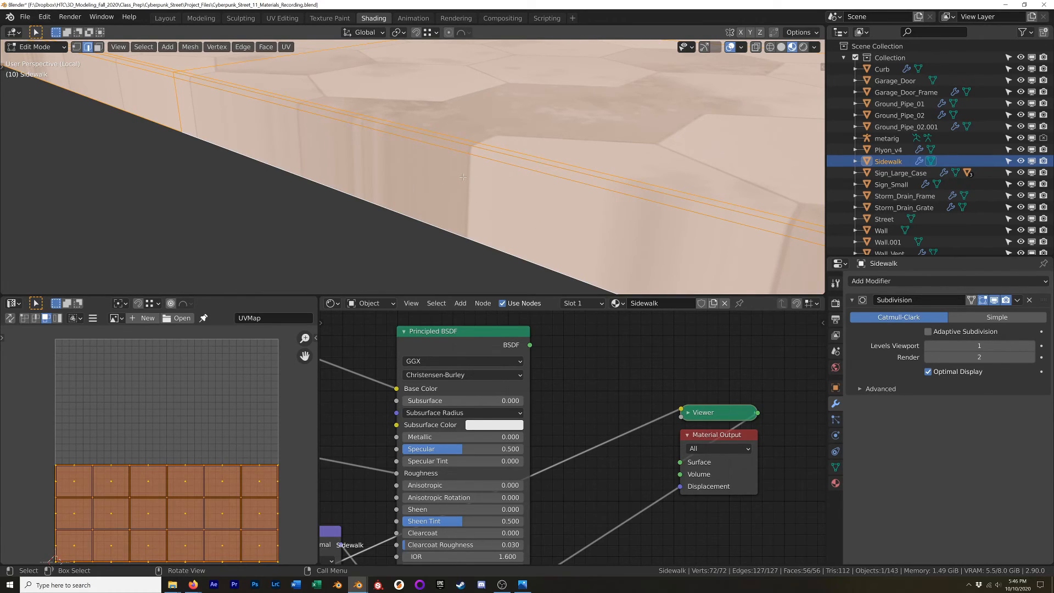
Step: Return to the full scene in Object Mode and connect the Principled BSDF to the Material Output's Surface in place of the Viewer
{"action": "key", "text": "Tab"}
{"action": "scroll", "coordinate": [468, 175], "scroll_direction": "down", "scroll_amount": 8}
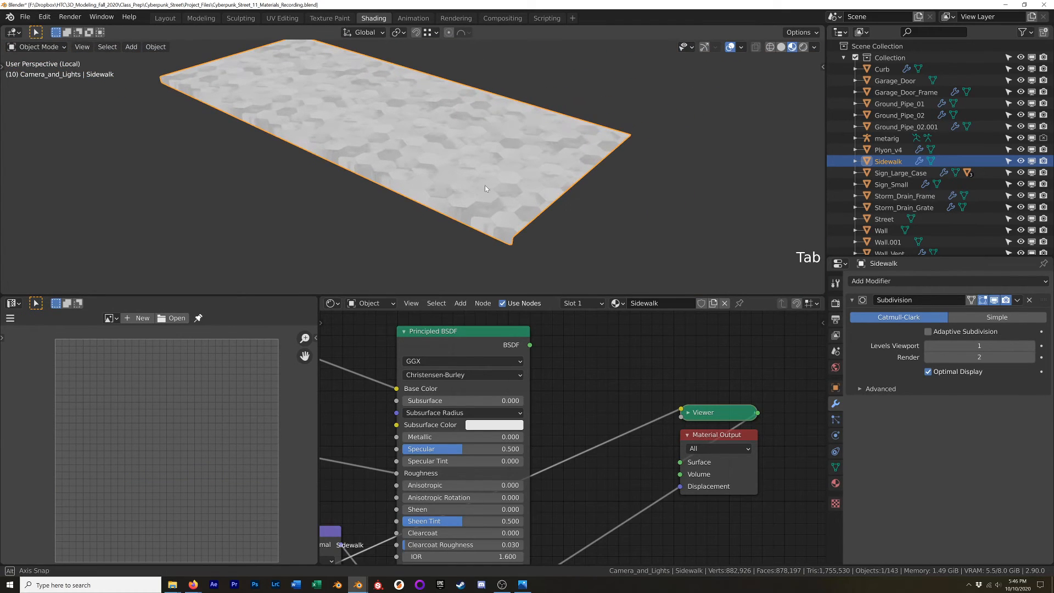
{"action": "key", "text": "KP_Divide"}
{"action": "middle_click_drag", "start_coordinate": [512, 155], "coordinate": [573, 136], "text": "shift"}
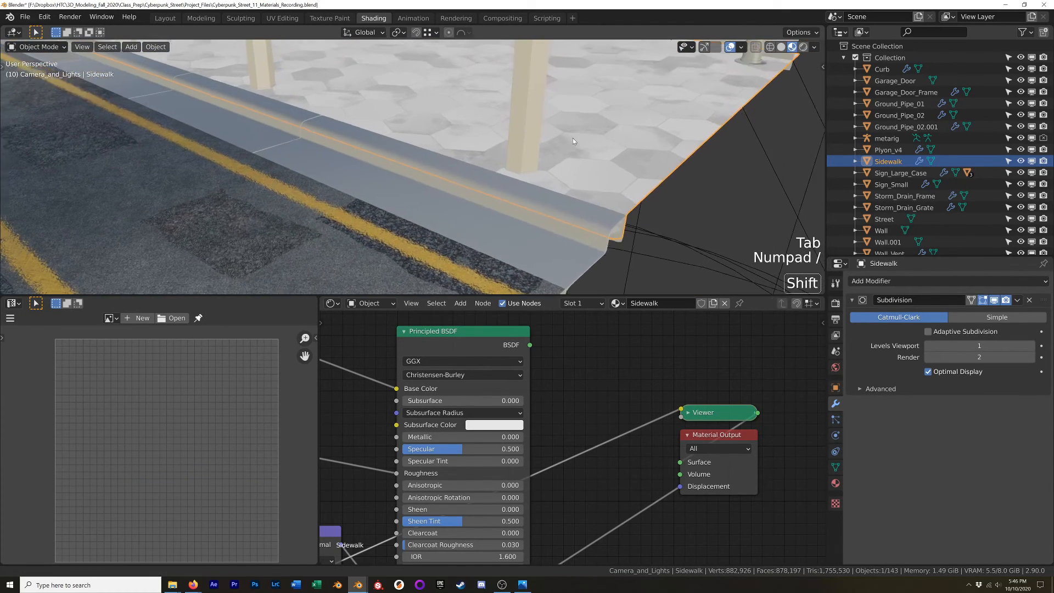
{"action": "scroll", "coordinate": [573, 136], "scroll_direction": "up", "scroll_amount": 6}
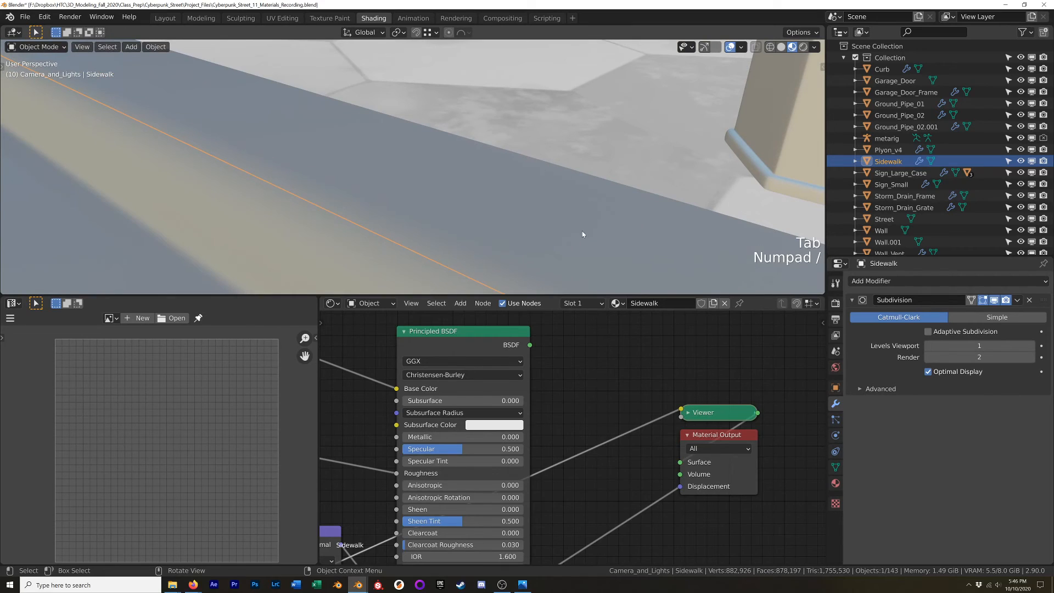
{"action": "left_click", "coordinate": [447, 332], "text": "ctrl+shift"}
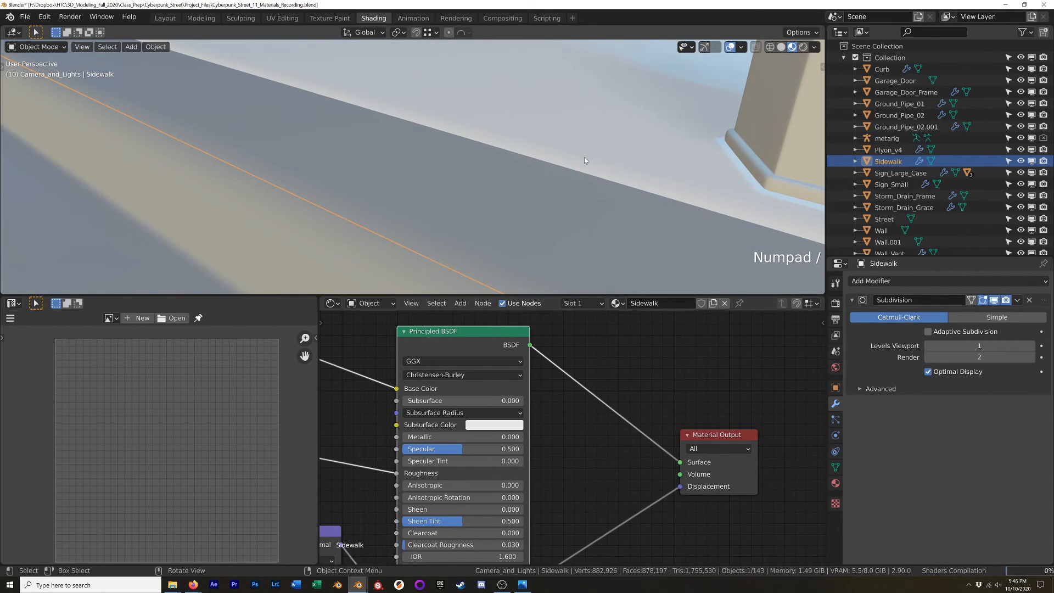
Step: Add two loop cuts along the sidewalk's curb-side border to tighten that edge, and return to Object Mode
{"action": "middle_click_drag", "start_coordinate": [665, 200], "coordinate": [440, 203], "text": "shift"}
{"action": "key", "text": "Tab"}
{"action": "scroll", "coordinate": [415, 189], "scroll_direction": "up", "scroll_amount": 4}
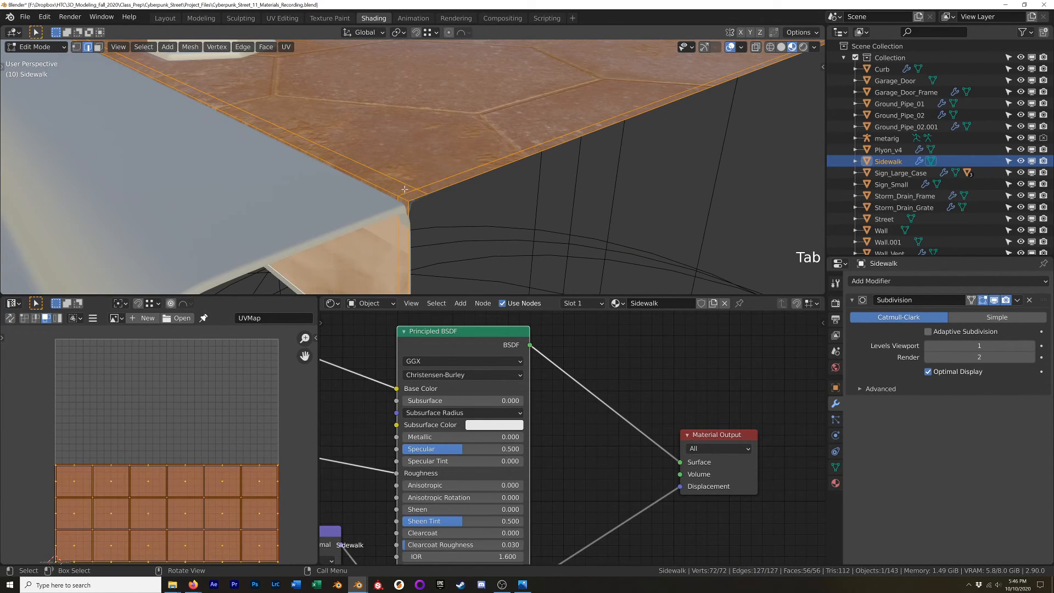
{"action": "key", "text": "ctrl+r"}
{"action": "left_click", "coordinate": [405, 207]}
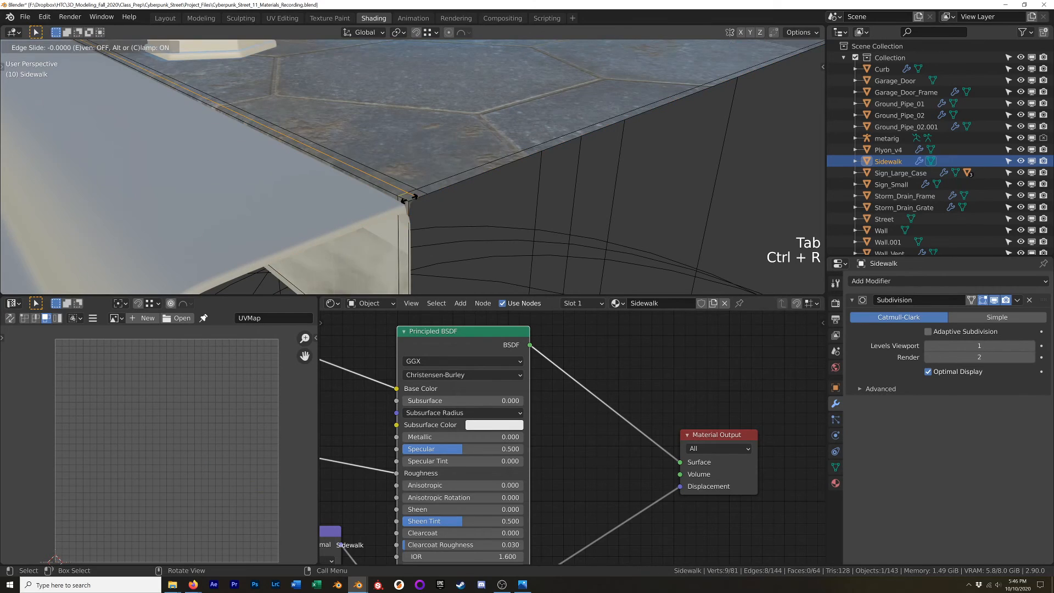
{"action": "left_click", "coordinate": [407, 210]}
{"action": "key", "text": "ctrl+r"}
{"action": "left_click", "coordinate": [408, 210]}
{"action": "left_click", "coordinate": [419, 208]}
{"action": "key", "text": "Tab"}
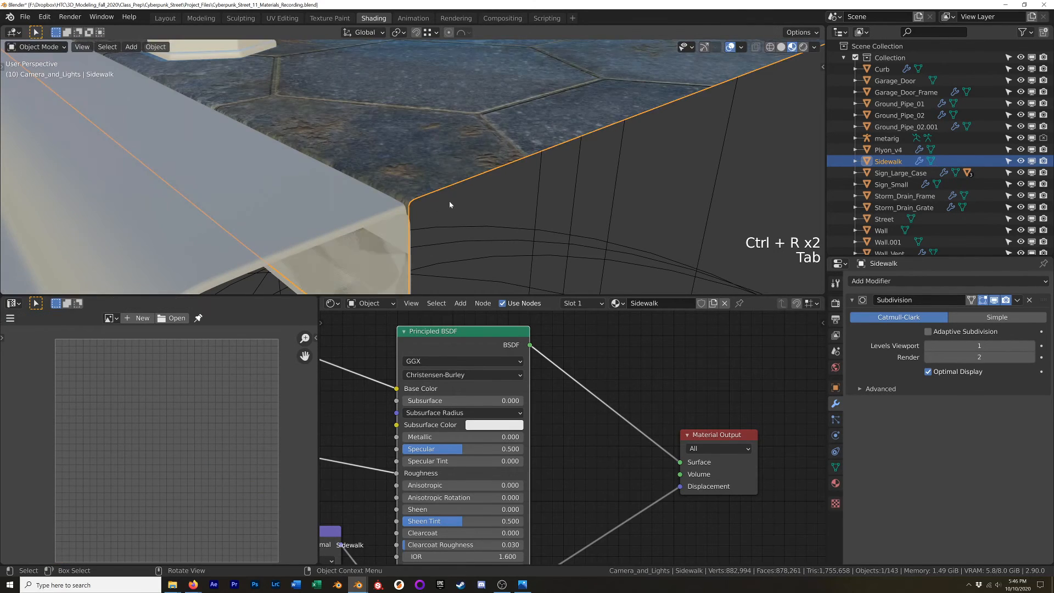
{"action": "key", "text": "Tab"}
{"action": "key", "text": "Tab"}
{"action": "scroll", "coordinate": [429, 163], "scroll_direction": "down", "scroll_amount": 6}
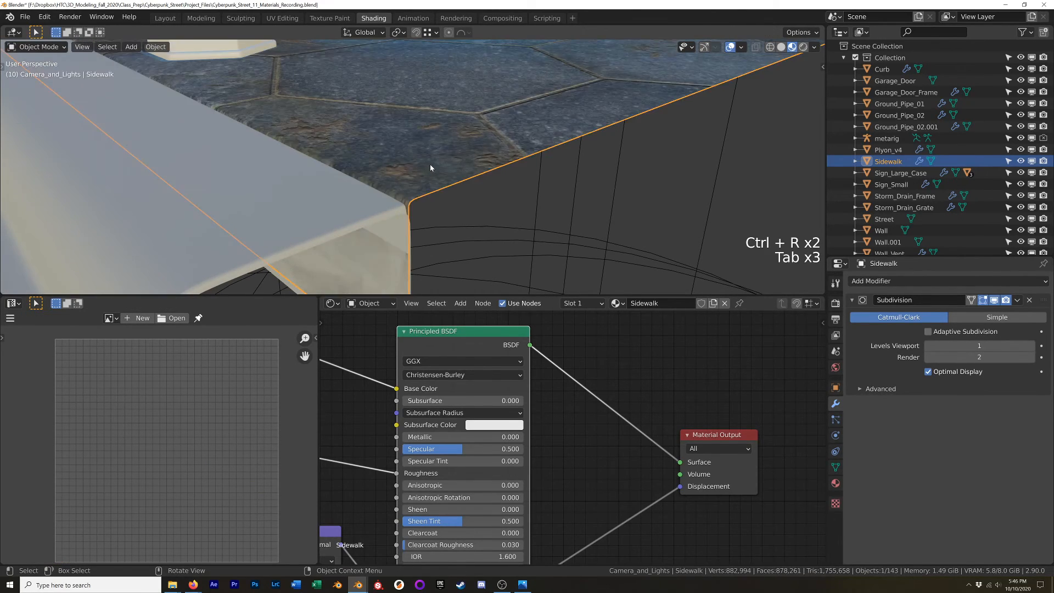
Step: Move the Displacement node close to the Material Output and frame the sidewalk's near corner in the viewport
{"action": "middle_click_drag", "start_coordinate": [419, 134], "coordinate": [522, 209], "text": "shift"}
{"action": "scroll", "coordinate": [522, 209], "scroll_direction": "down", "scroll_amount": 2}
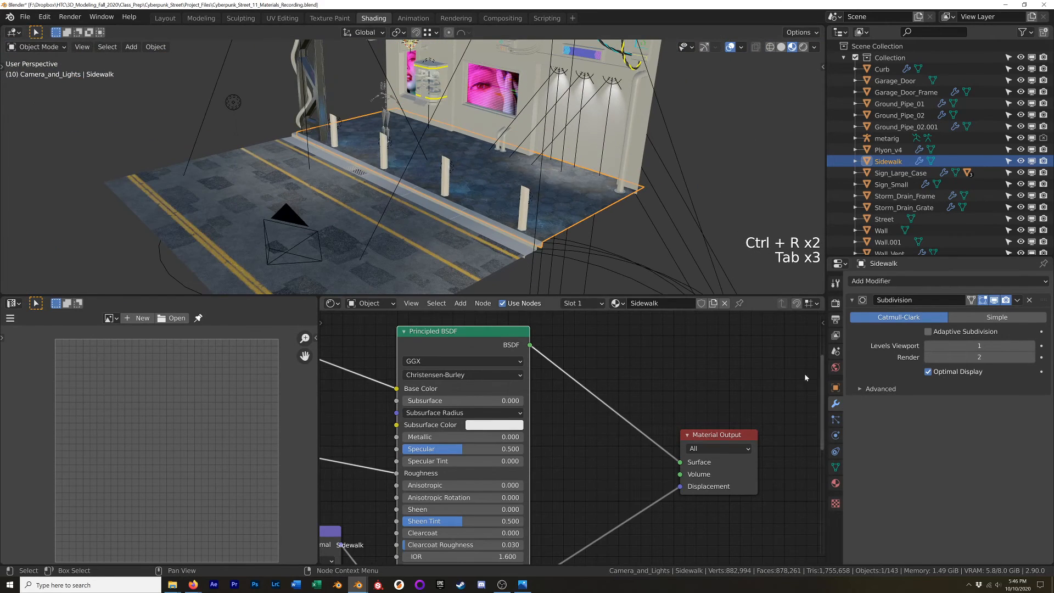
{"action": "scroll", "coordinate": [533, 479], "scroll_direction": "down", "scroll_amount": 3}
{"action": "middle_click_drag", "start_coordinate": [590, 447], "coordinate": [656, 347], "text": "shift"}
{"action": "left_click_drag", "start_coordinate": [431, 528], "coordinate": [615, 473]}
{"action": "scroll", "coordinate": [535, 206], "scroll_direction": "up", "scroll_amount": 3}
{"action": "middle_click_drag", "start_coordinate": [549, 225], "coordinate": [538, 200], "text": "shift"}
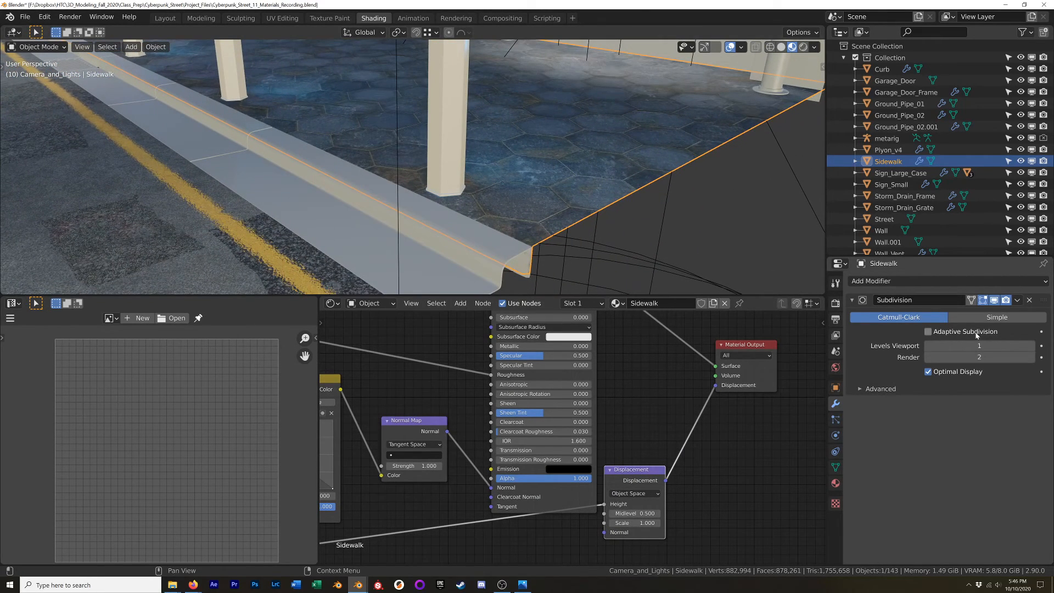
Step: Enable Adaptive Subdivision on the sidewalk's Subdivision modifier
{"action": "left_click", "coordinate": [928, 332]}
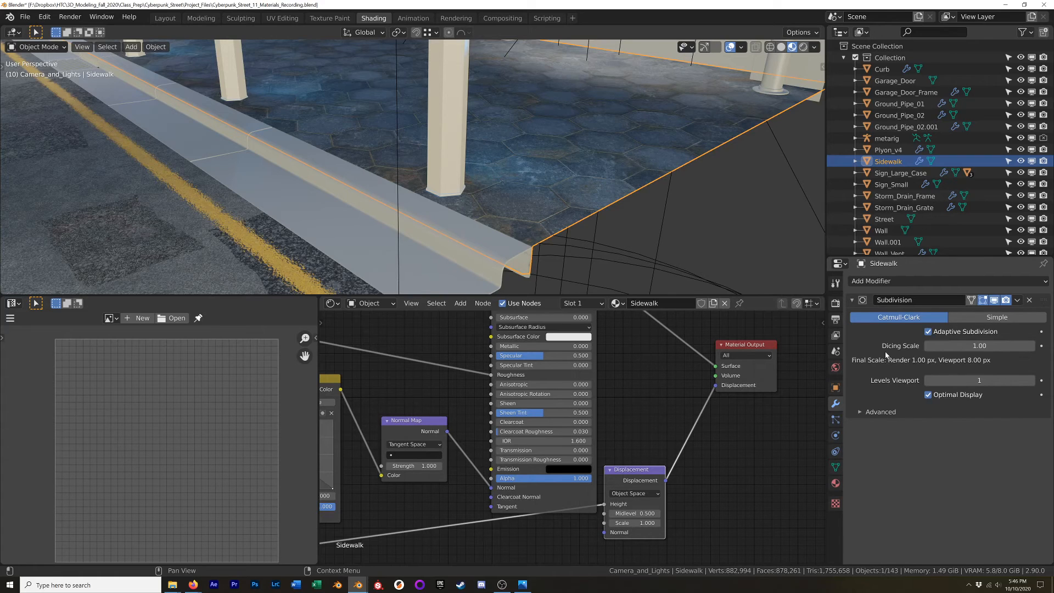
{"action": "middle_click_drag", "start_coordinate": [640, 204], "coordinate": [553, 166], "text": "shift"}
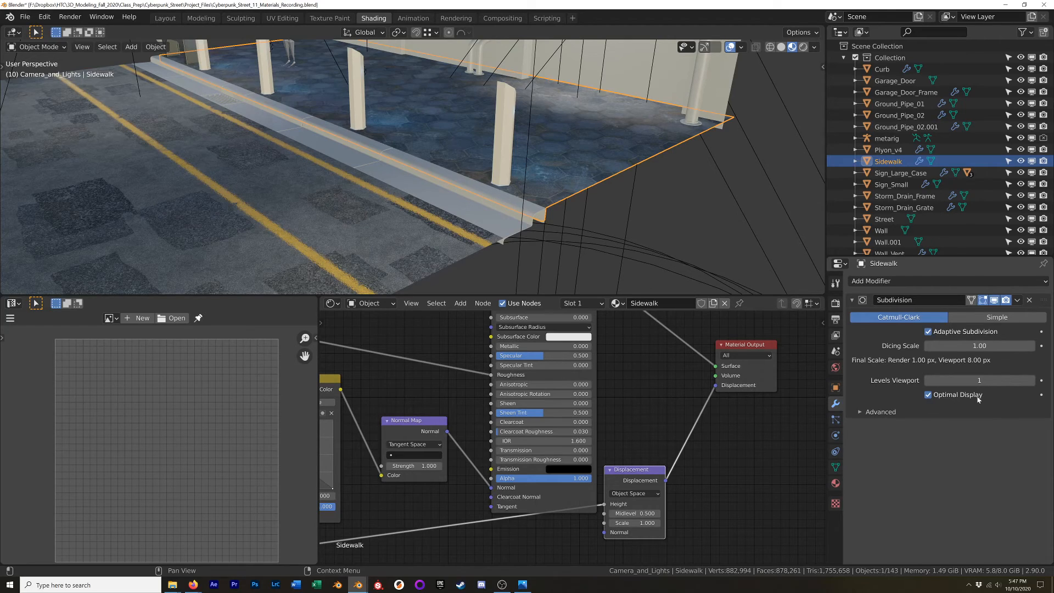
{"action": "left_click", "coordinate": [979, 379]}
{"action": "key", "text": "Return"}
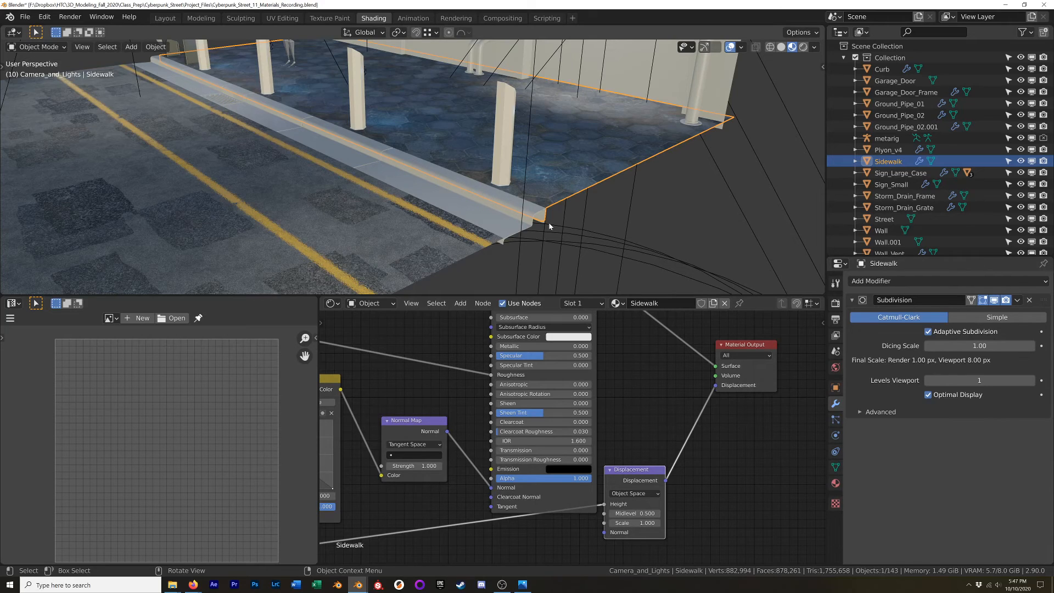
Step: Switch the viewport to Rendered shading and inspect the paving stones along the curb
{"action": "key", "text": "z"}
{"action": "left_click", "coordinate": [546, 191]}
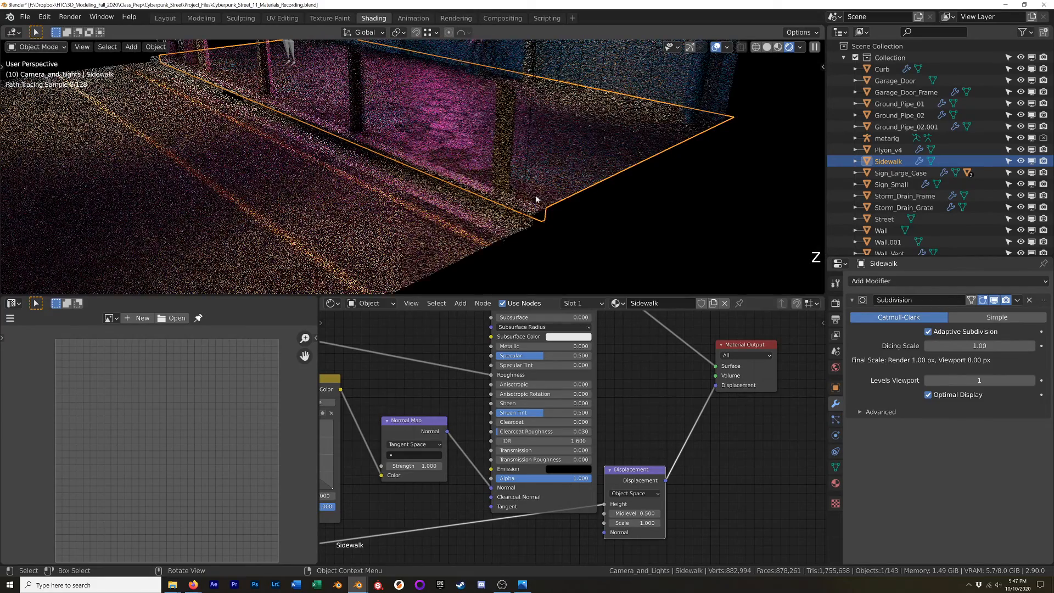
{"action": "mouse_move", "coordinate": [429, 170]}
{"action": "middle_mouse_down"}
{"action": "mouse_move", "coordinate": [438, 106]}
{"action": "mouse_move", "coordinate": [444, 133]}
{"action": "mouse_move", "coordinate": [486, 181]}
{"action": "middle_mouse_up"}
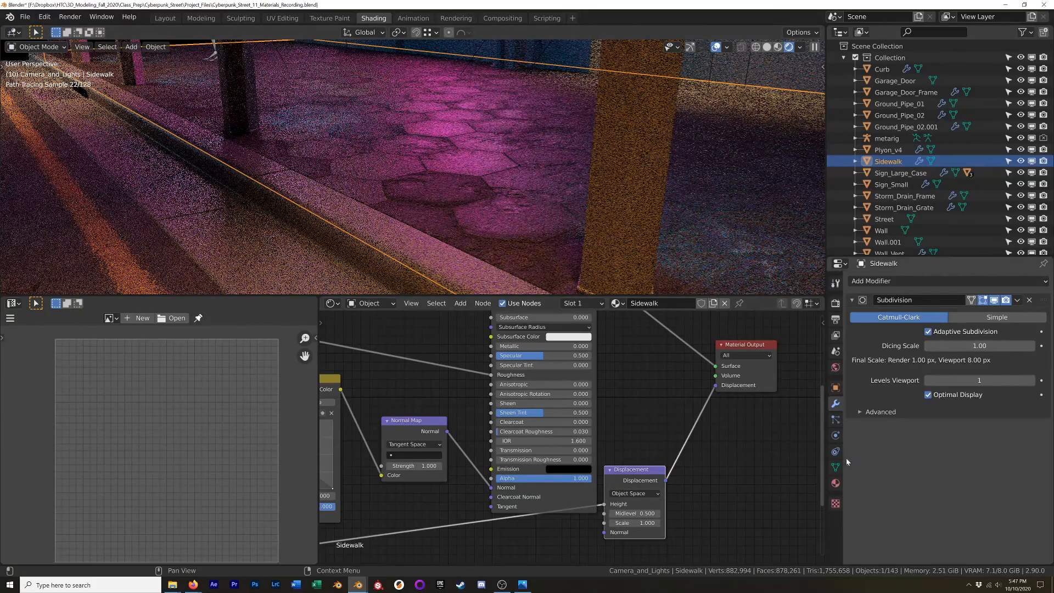
Step: Set the Sidewalk material's surface displacement method to Displacement and Bump, and check the displaced stones in the rendered view
{"action": "left_click", "coordinate": [835, 483]}
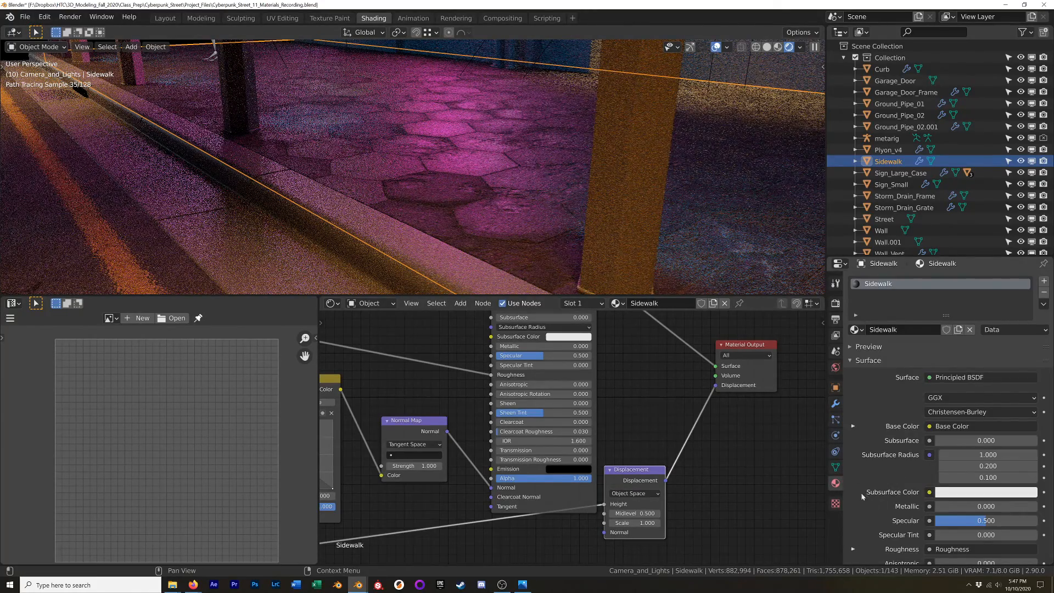
{"action": "scroll", "coordinate": [875, 410], "scroll_direction": "down", "scroll_amount": 15}
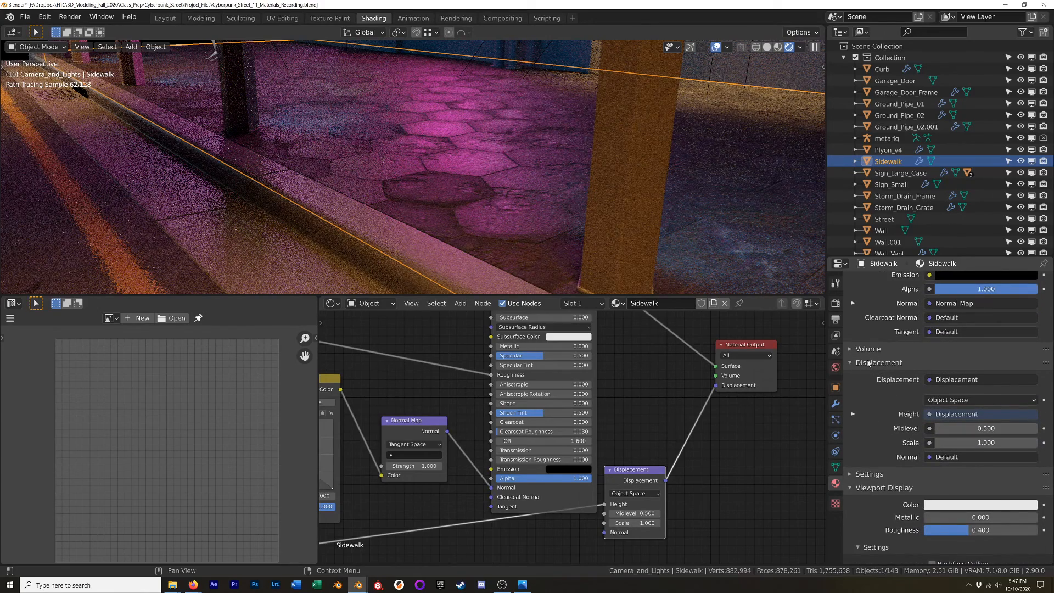
{"action": "scroll", "coordinate": [876, 410], "scroll_direction": "down", "scroll_amount": 2}
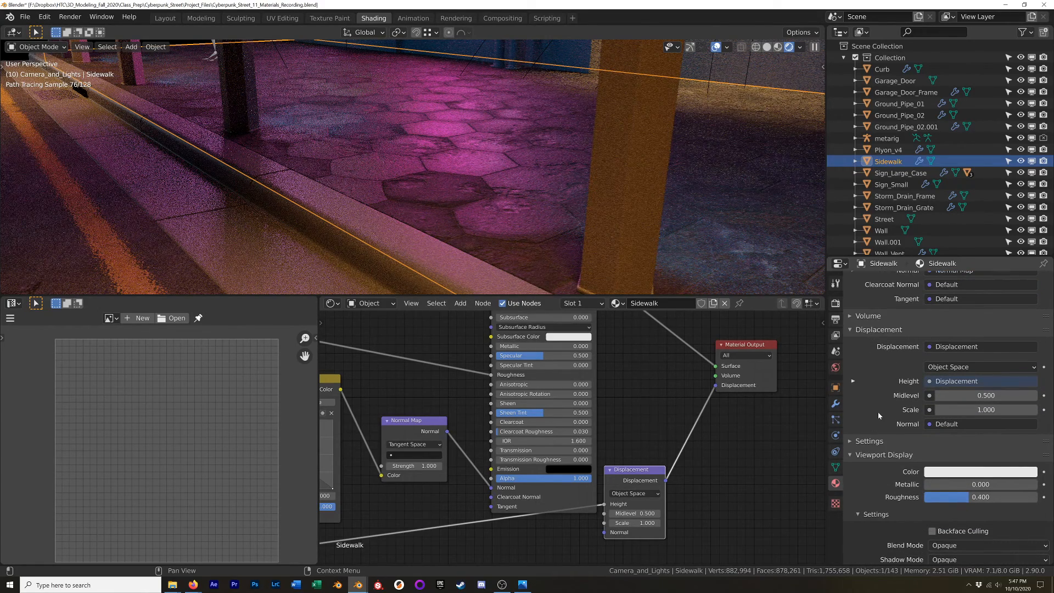
{"action": "scroll", "coordinate": [878, 409], "scroll_direction": "down", "scroll_amount": 2}
{"action": "left_click", "coordinate": [878, 398]}
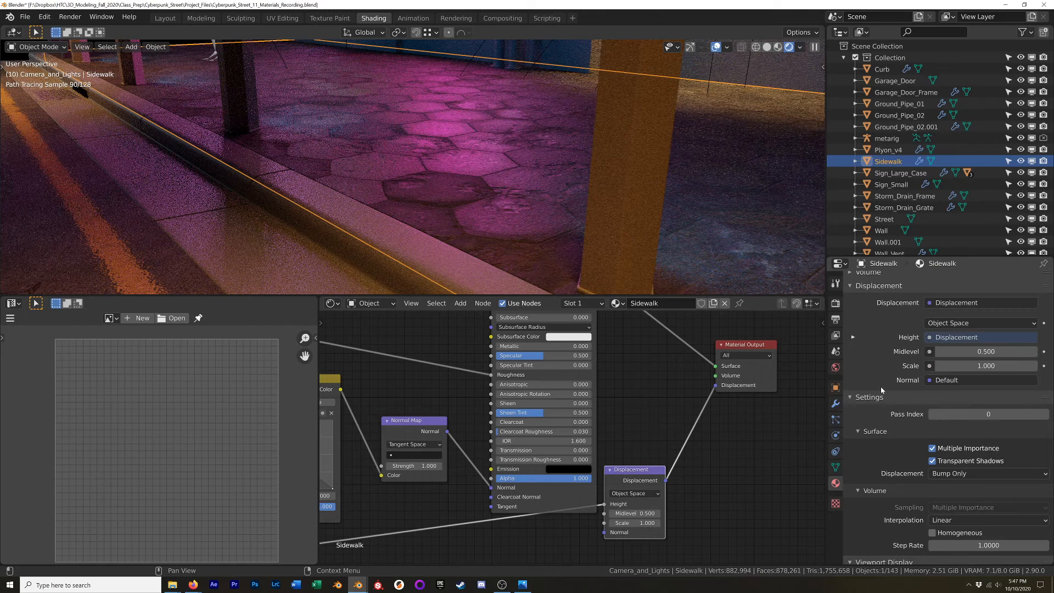
{"action": "scroll", "coordinate": [872, 403], "scroll_direction": "down", "scroll_amount": 3}
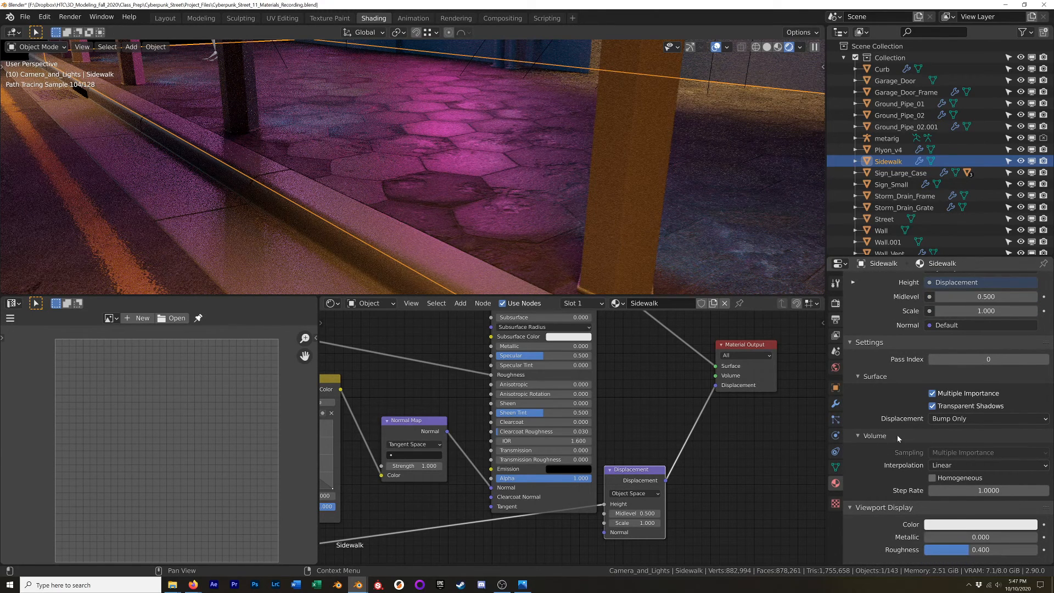
{"action": "left_click", "coordinate": [970, 420]}
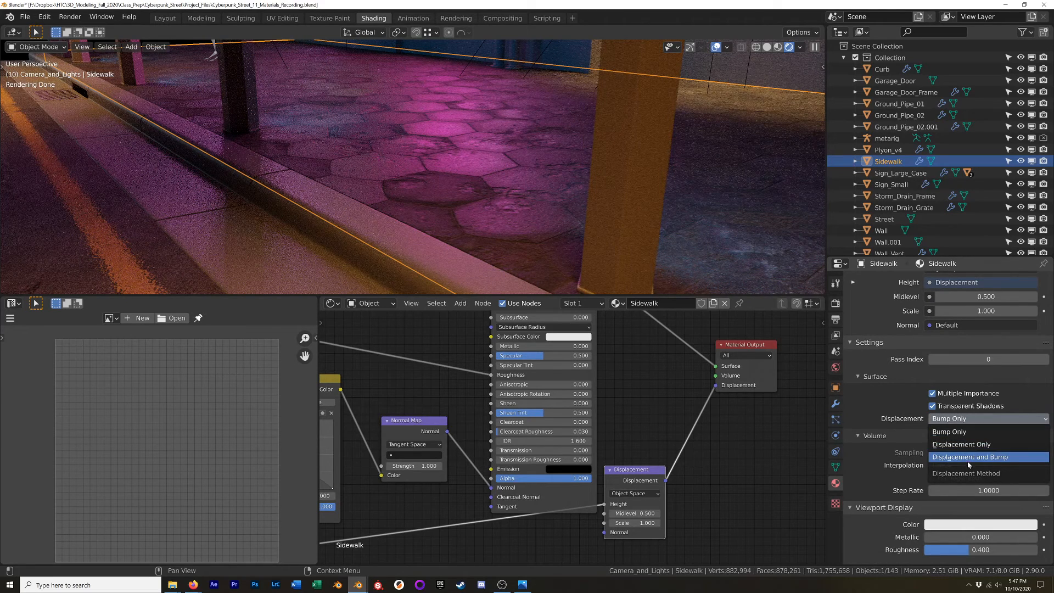
{"action": "left_click", "coordinate": [1019, 457]}
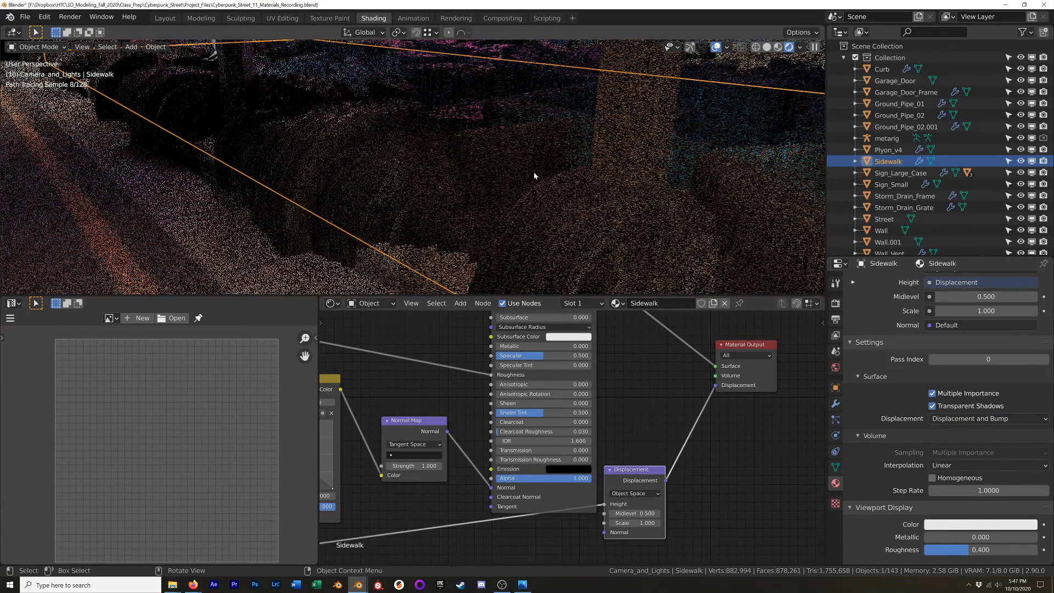
{"action": "scroll", "coordinate": [535, 174], "scroll_direction": "down", "scroll_amount": 4}
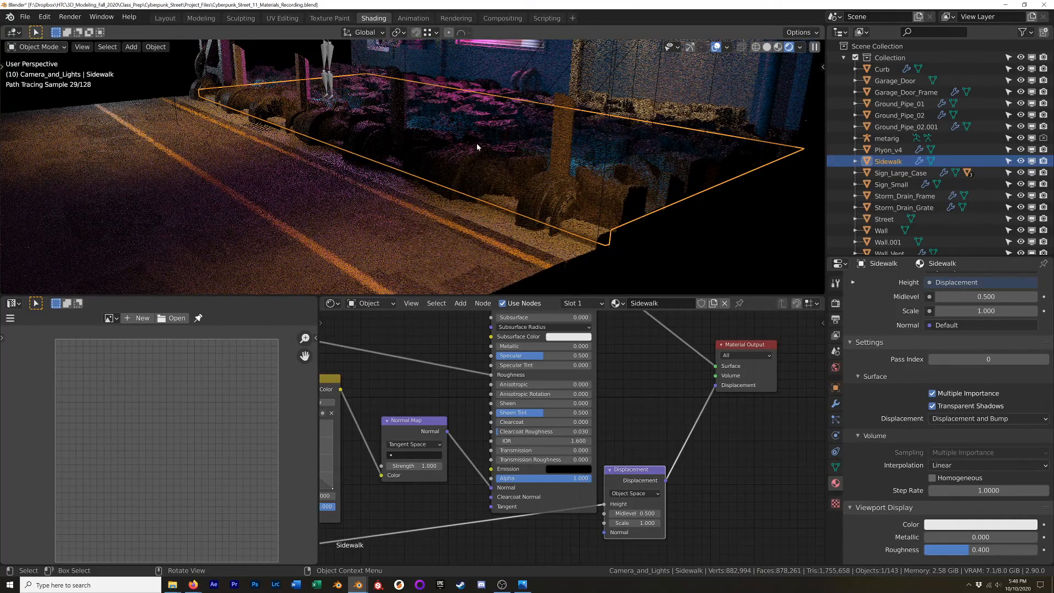
{"action": "middle_click_drag", "start_coordinate": [466, 175], "coordinate": [466, 164], "text": "ctrl"}
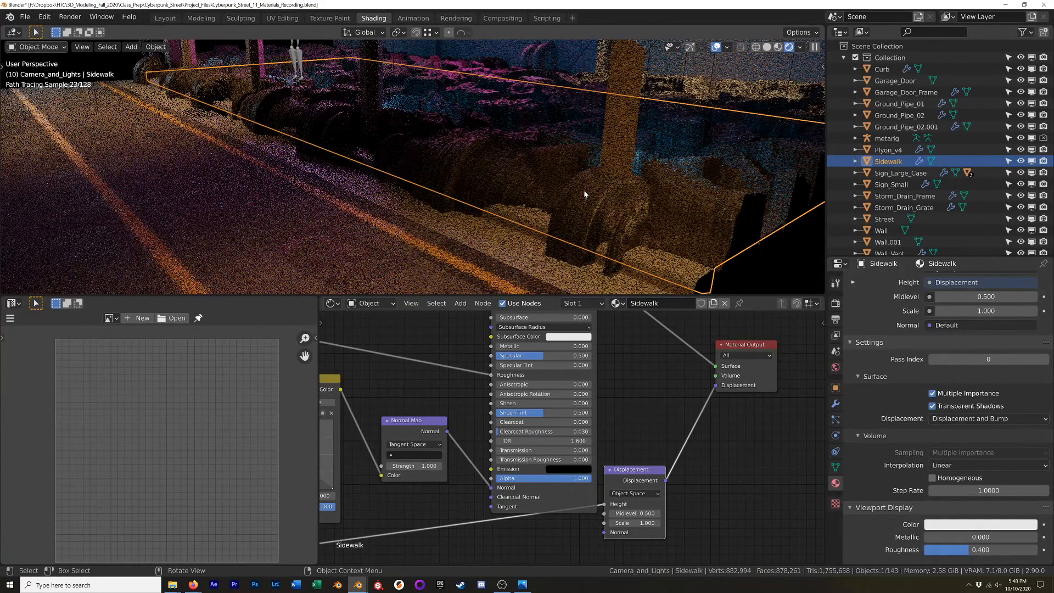
Step: Compare the sidewalk in Material Preview and Rendered shading, and examine the displaced paving stones from a higher angle
{"action": "key", "text": "z"}
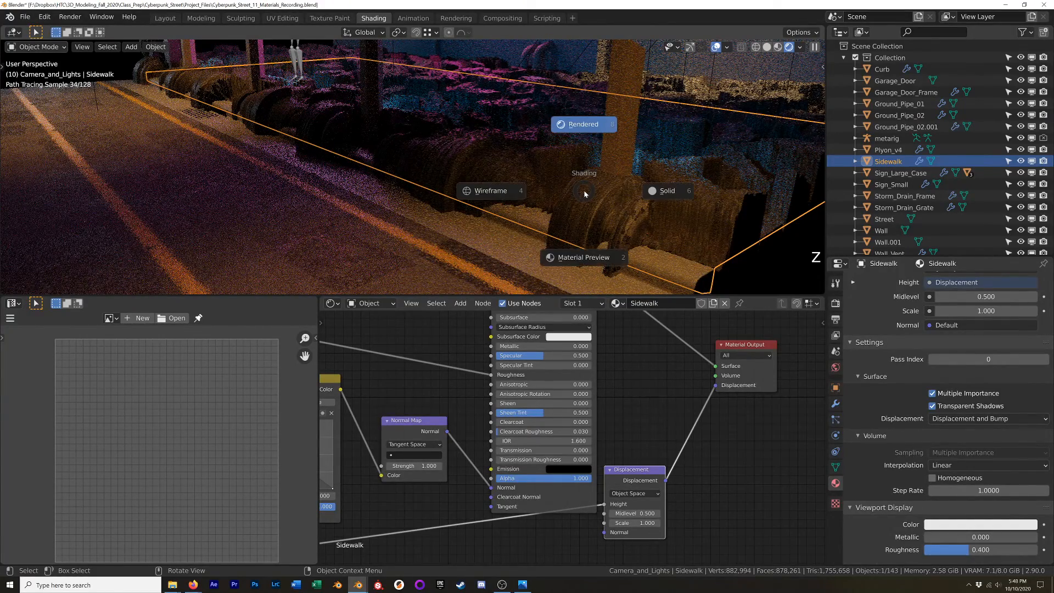
{"action": "left_click", "coordinate": [578, 261]}
{"action": "key", "text": "z"}
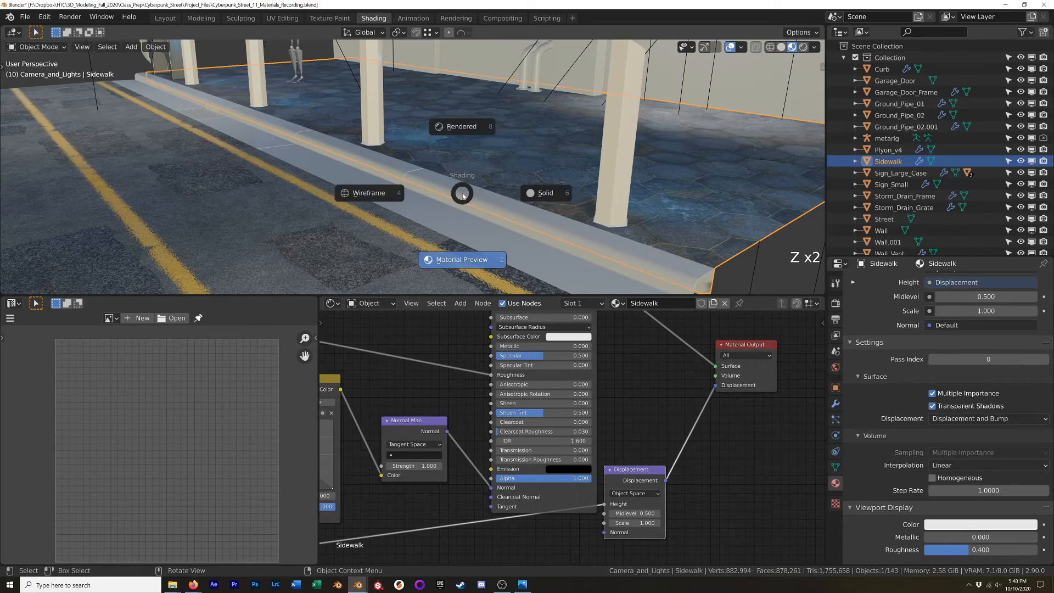
{"action": "left_click", "coordinate": [460, 128]}
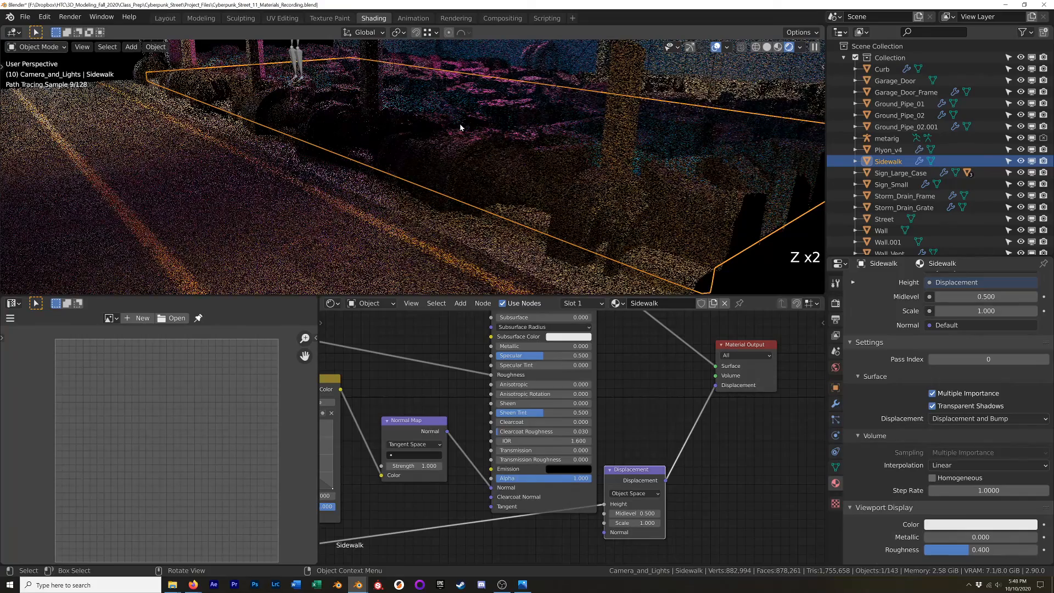
{"action": "middle_click_drag", "start_coordinate": [459, 128], "coordinate": [469, 166]}
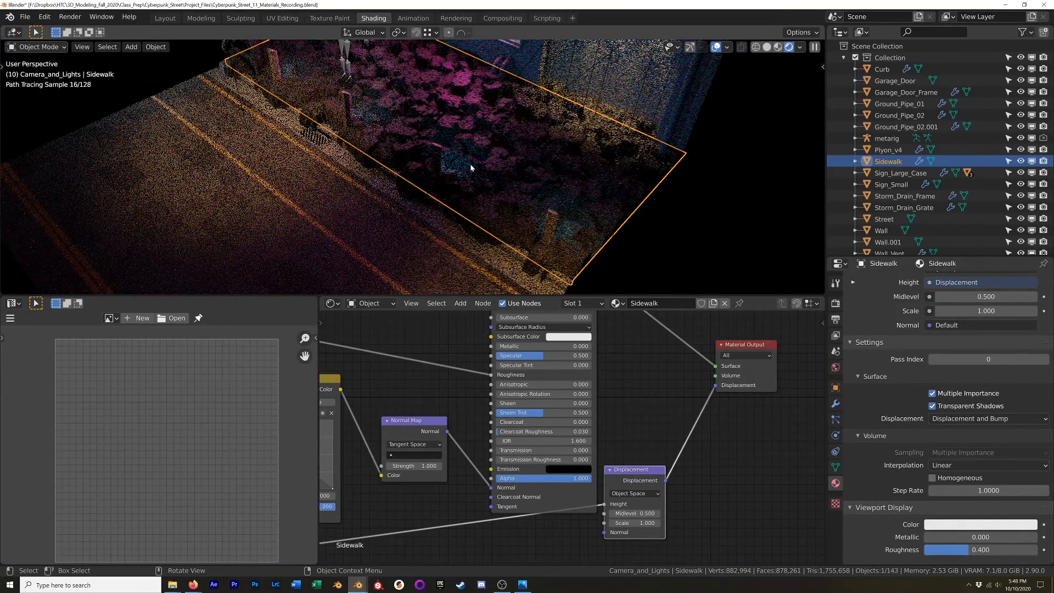
{"action": "middle_click_drag", "start_coordinate": [470, 164], "coordinate": [468, 129], "text": "ctrl"}
Step: Move the Displacement node up to sit just below the Material Output node
{"action": "scroll", "coordinate": [631, 471], "scroll_direction": "up", "scroll_amount": 3}
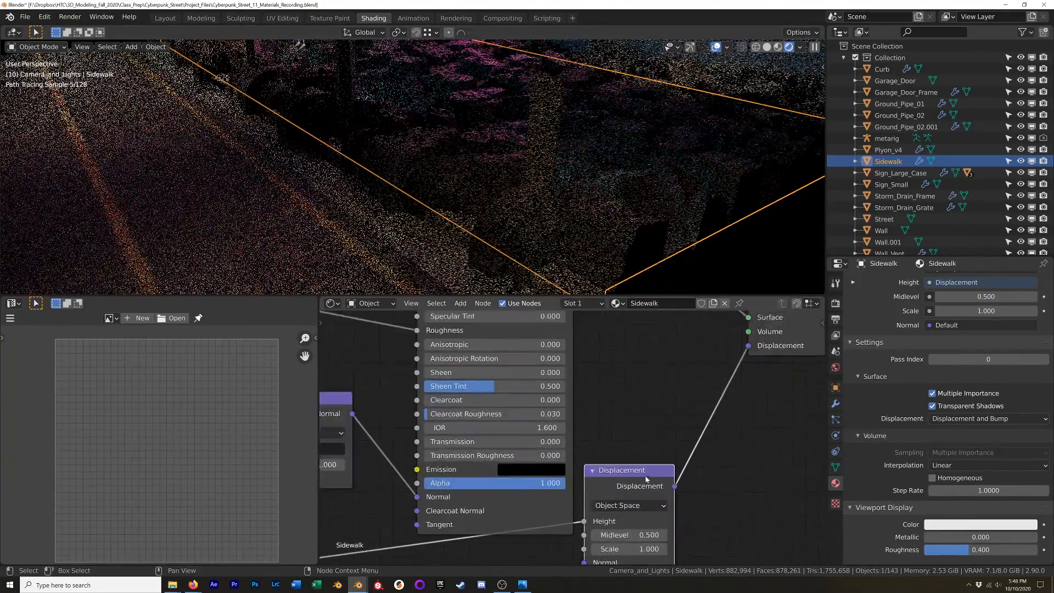
{"action": "middle_click_drag", "start_coordinate": [642, 494], "coordinate": [460, 495], "text": "shift"}
{"action": "left_click_drag", "start_coordinate": [460, 494], "coordinate": [497, 370]}
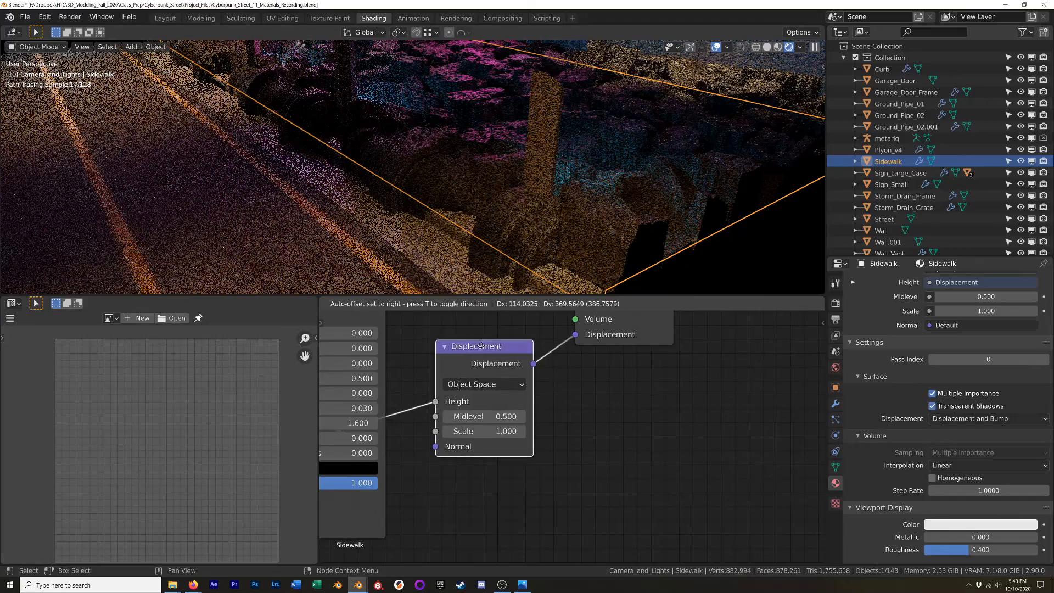
Step: Set the Displacement node's Scale to 0.03 and save the file
{"action": "scroll", "coordinate": [512, 412], "scroll_direction": "up", "scroll_amount": 4}
{"action": "scroll", "coordinate": [512, 412], "scroll_direction": "up", "scroll_amount": 2}
{"action": "double_click", "coordinate": [455, 450]}
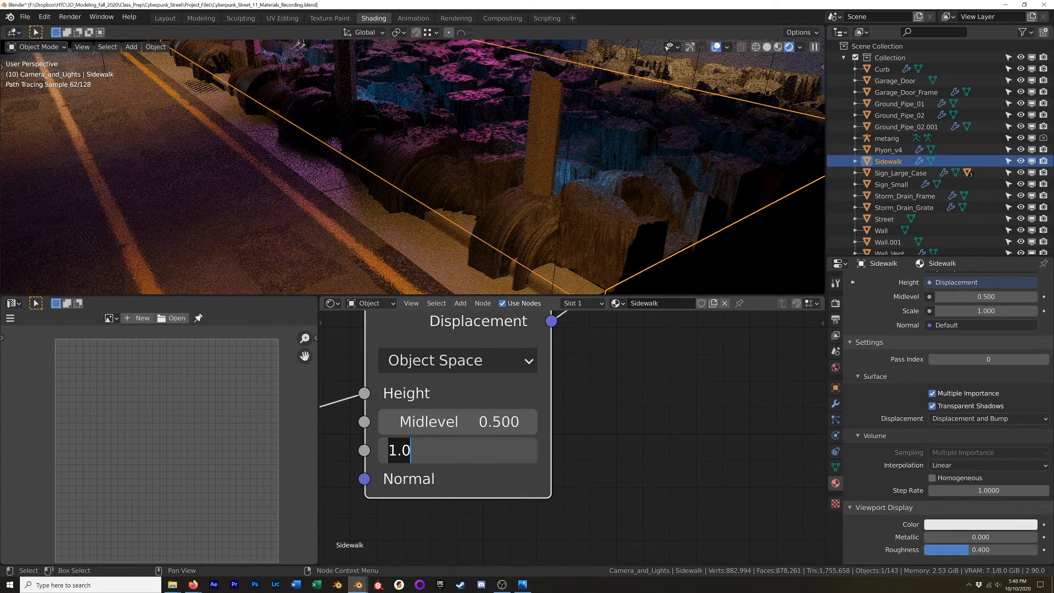
{"action": "left_click", "coordinate": [456, 450]}
{"action": "key", "text": "ctrl+a"}
{"action": "left_click", "coordinate": [412, 450]}
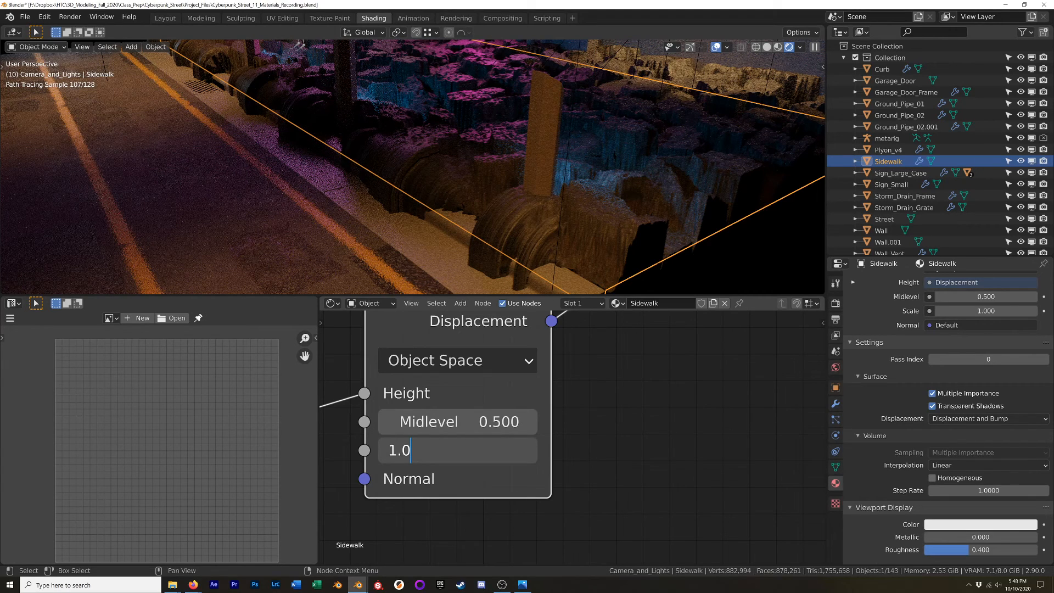
{"action": "type", "text": "z"}
{"action": "key", "text": "BackSpace"}
{"action": "key", "text": "ctrl+a"}
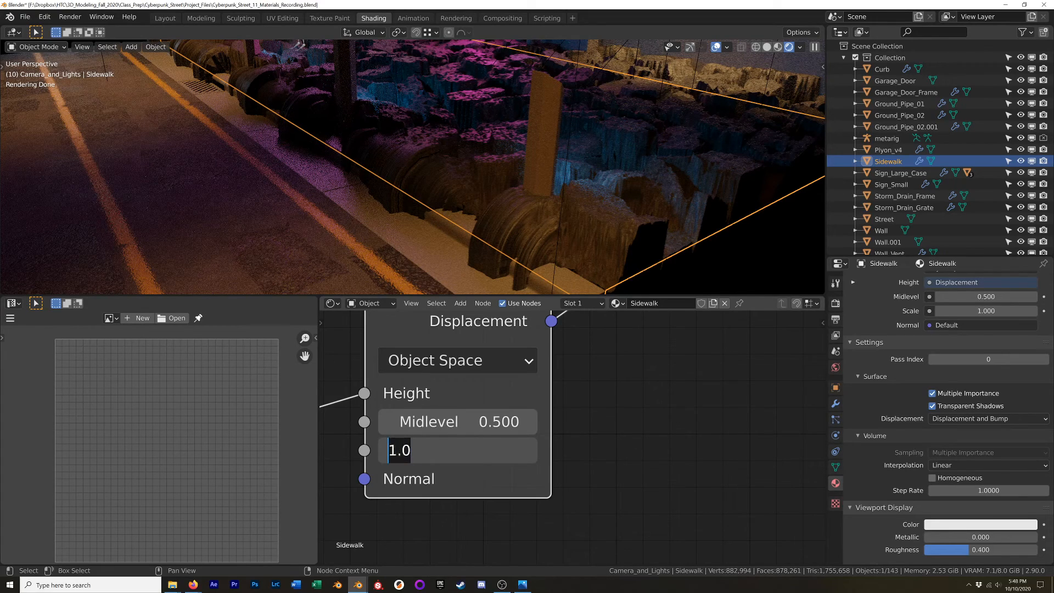
{"action": "type", "text": "0.03"}
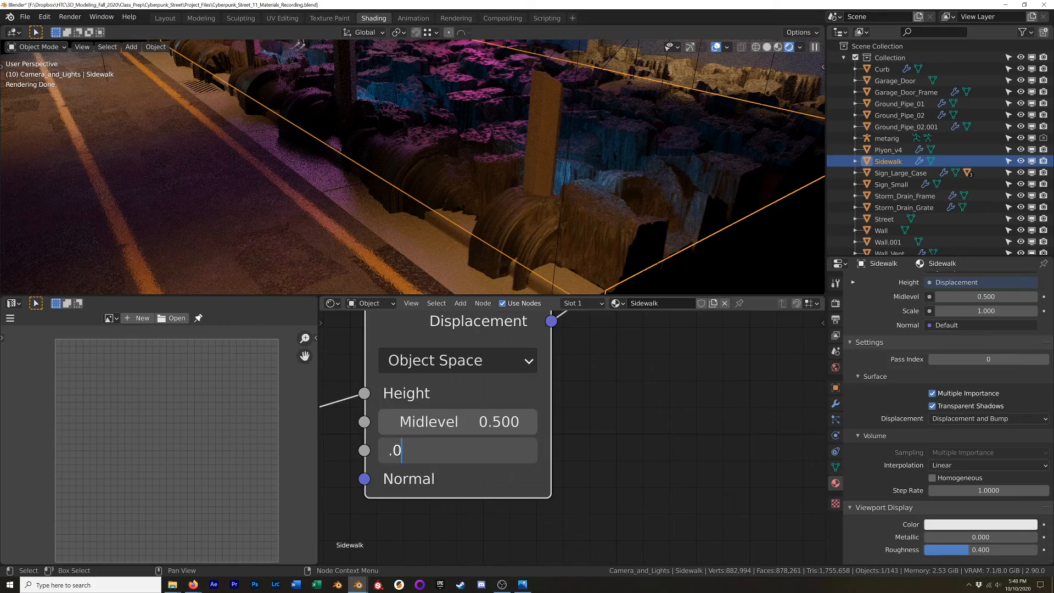
{"action": "key", "text": "Return"}
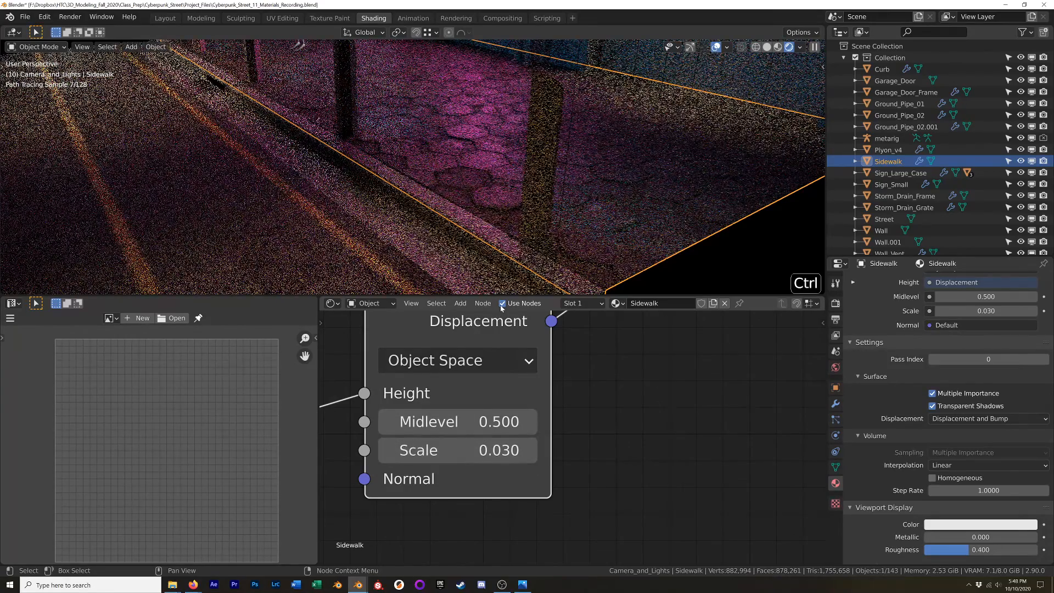
{"action": "key", "text": "ctrl+s"}
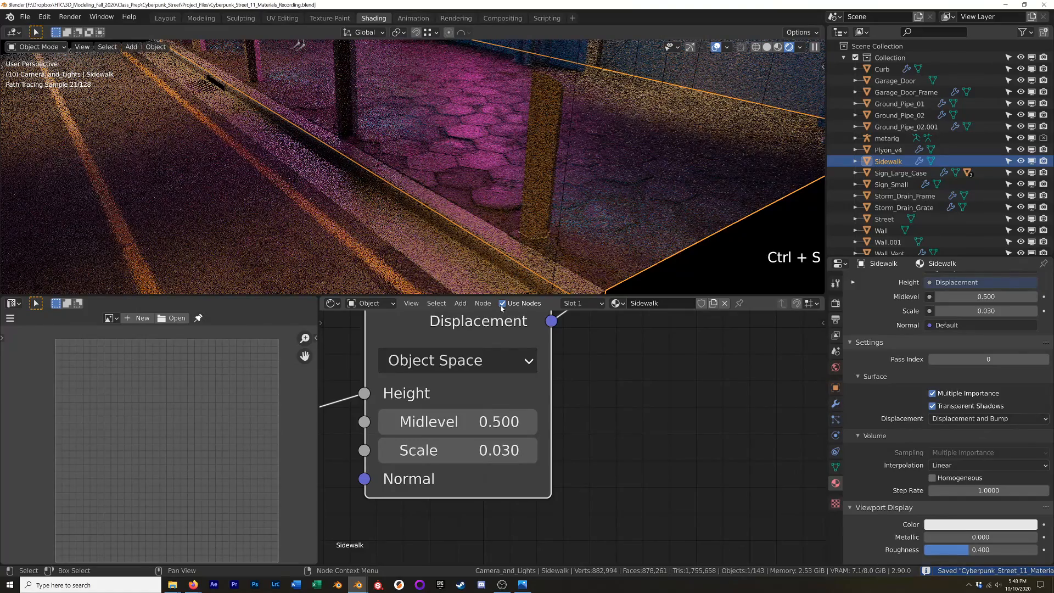
Step: Switch to the camera view, clear the render region and inspect the paving stones between the posts
{"action": "key", "text": "KP_0"}
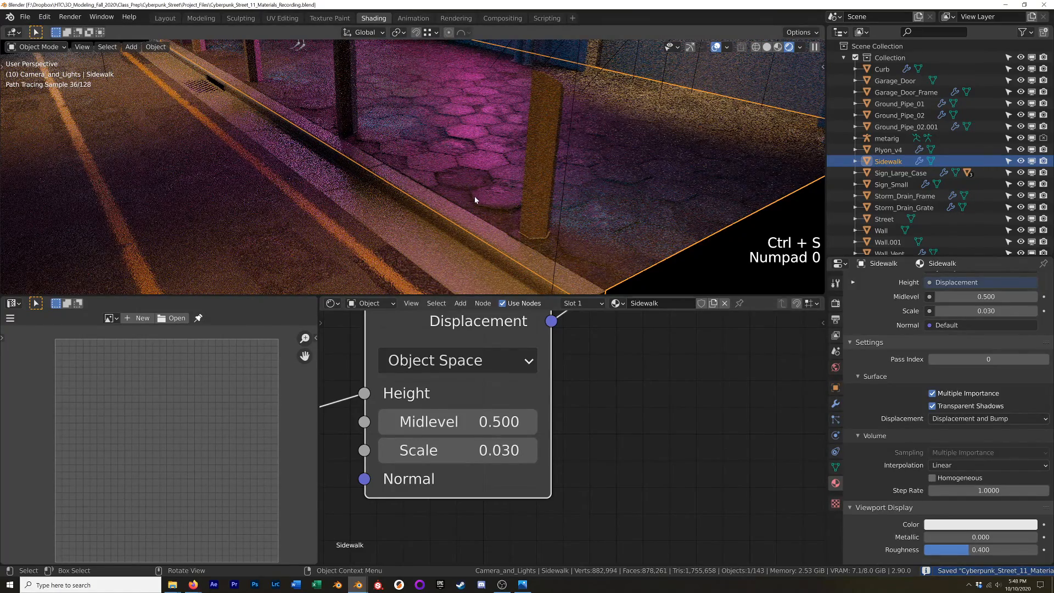
{"action": "key", "text": "KP_0"}
{"action": "scroll", "coordinate": [475, 200], "scroll_direction": "down", "scroll_amount": 4}
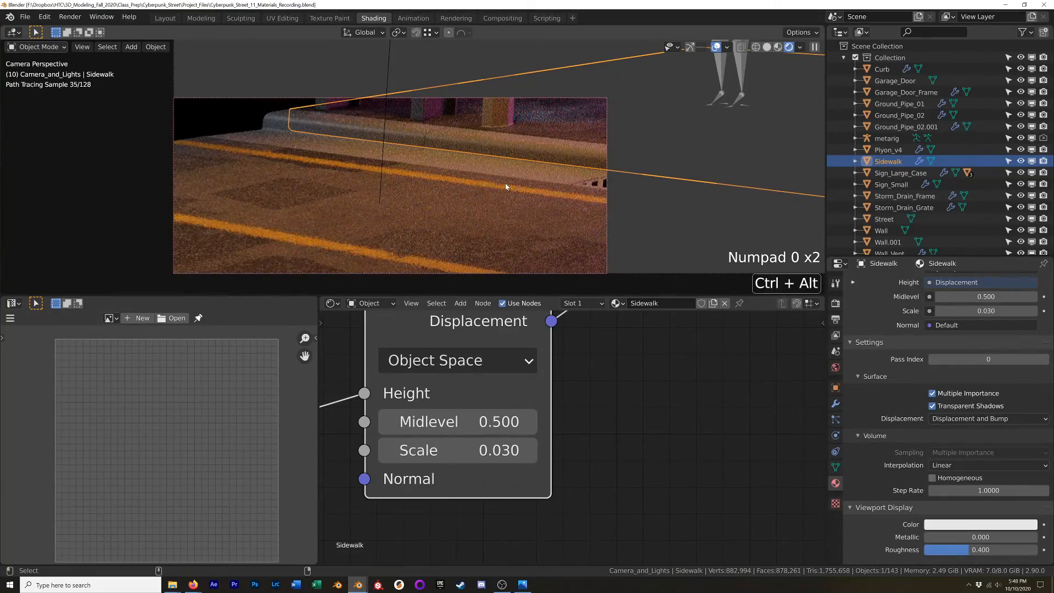
{"action": "key", "text": "ctrl+alt+b"}
{"action": "middle_click_drag", "start_coordinate": [549, 189], "coordinate": [283, 230], "text": "shift"}
{"action": "mouse_move", "coordinate": [769, 235]}
{"action": "middle_mouse_down", "text": "shift"}
{"action": "mouse_move", "coordinate": [665, 252]}
{"action": "mouse_move", "coordinate": [633, 225]}
{"action": "mouse_move", "coordinate": [564, 210]}
{"action": "middle_mouse_up", "text": "shift"}
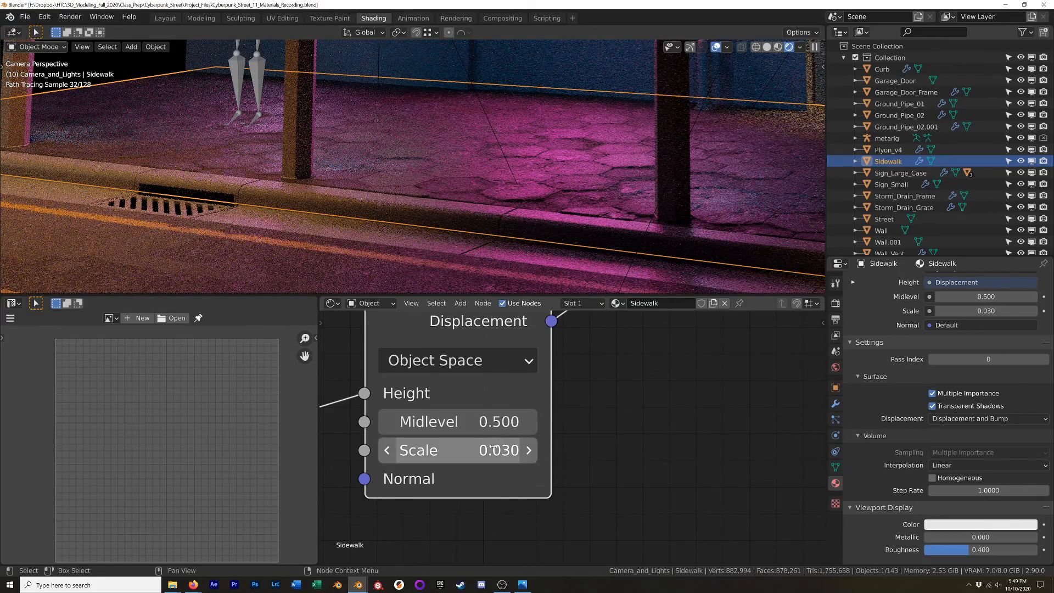
Step: Disconnect the Displacement node from the Material Output in the Sidewalk material
{"action": "scroll", "coordinate": [621, 345], "scroll_direction": "down", "scroll_amount": 8}
{"action": "middle_click_drag", "start_coordinate": [688, 334], "coordinate": [683, 439], "text": "shift"}
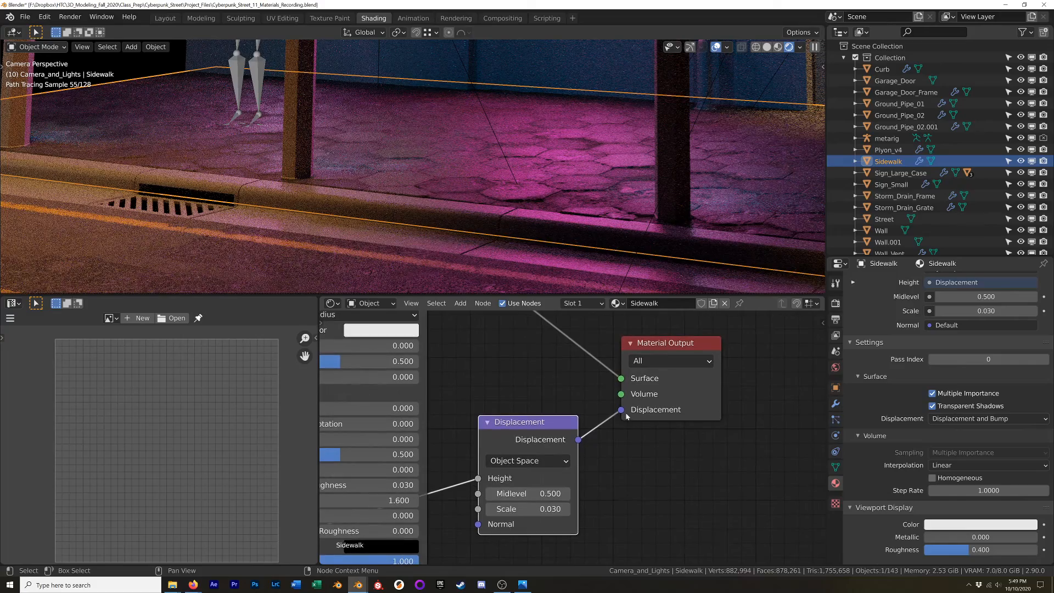
{"action": "left_click_drag", "start_coordinate": [620, 410], "coordinate": [598, 414]}
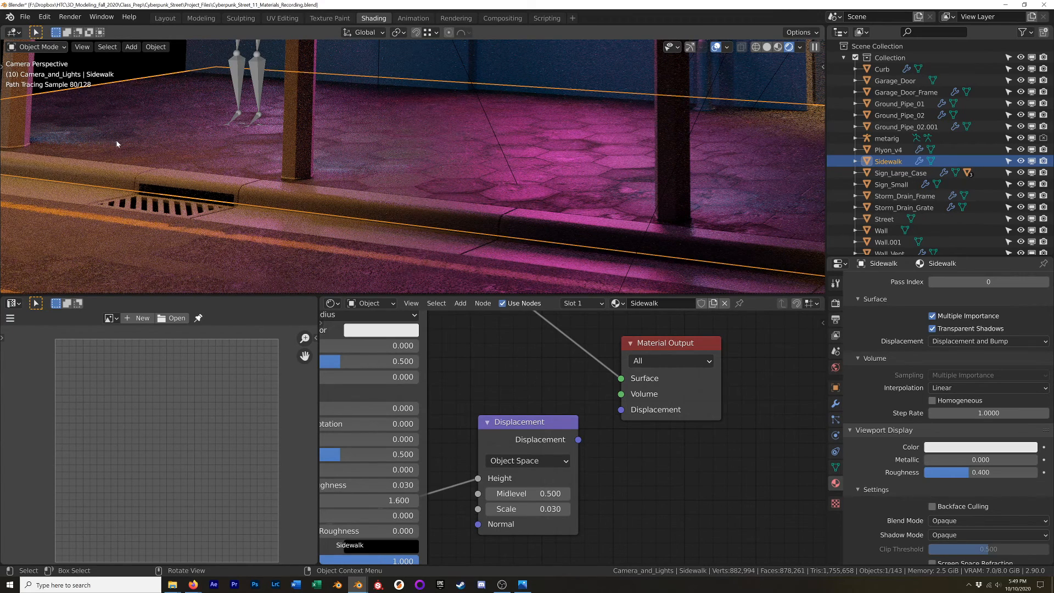
Step: Capture a Snip & Sketch screenshot of the rendered paving stones without displacement and shorten its window
{"action": "key", "text": "shift+super"}
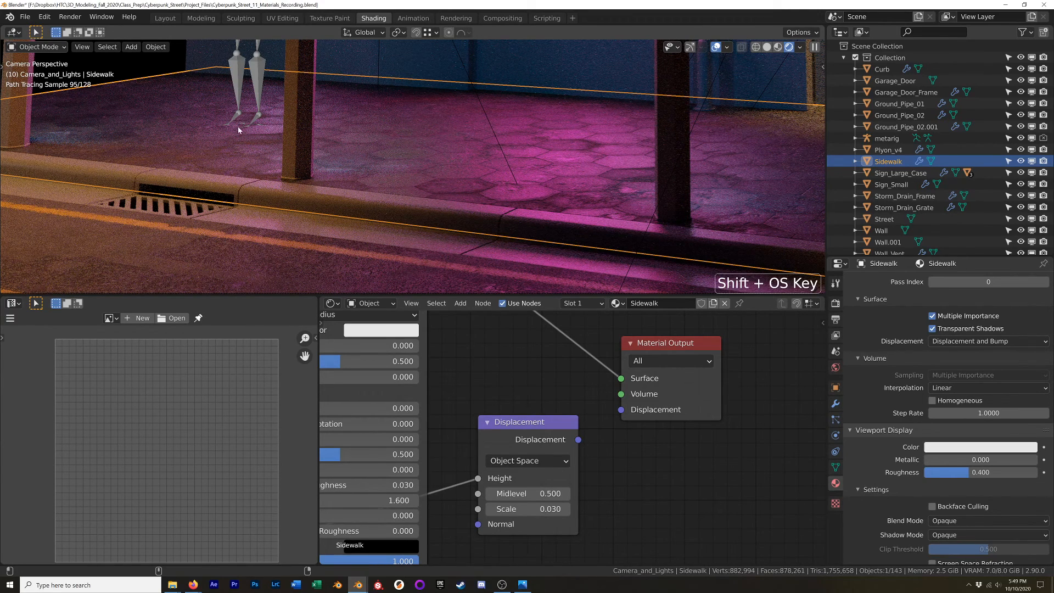
{"action": "key", "text": "shift+super+s"}
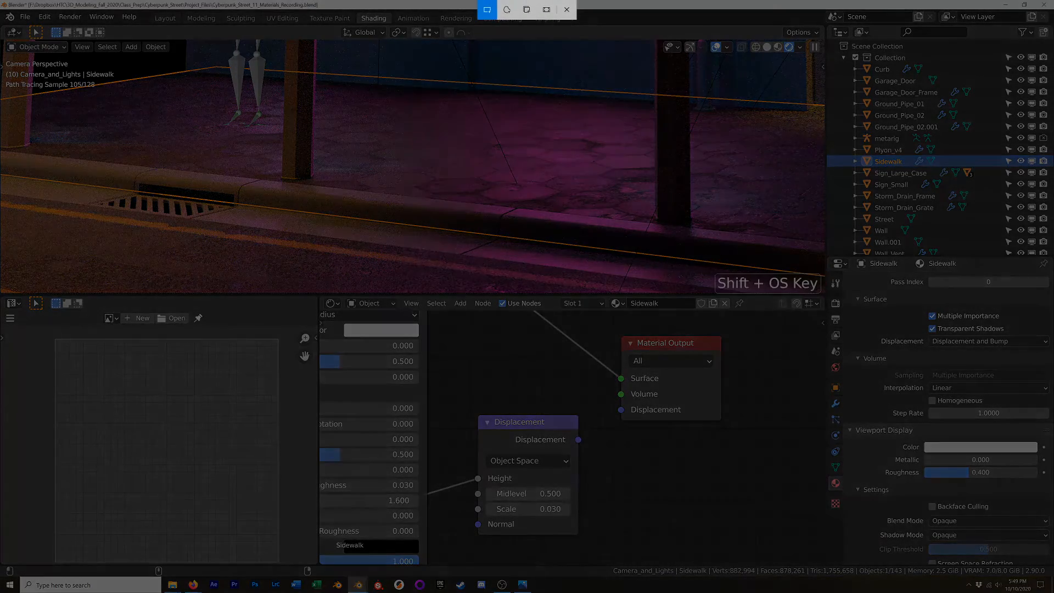
{"action": "mouse_move", "coordinate": [266, 83]}
{"action": "left_mouse_down"}
{"action": "mouse_move", "coordinate": [640, 235]}
{"action": "mouse_move", "coordinate": [651, 258]}
{"action": "mouse_move", "coordinate": [687, 260]}
{"action": "left_mouse_up"}
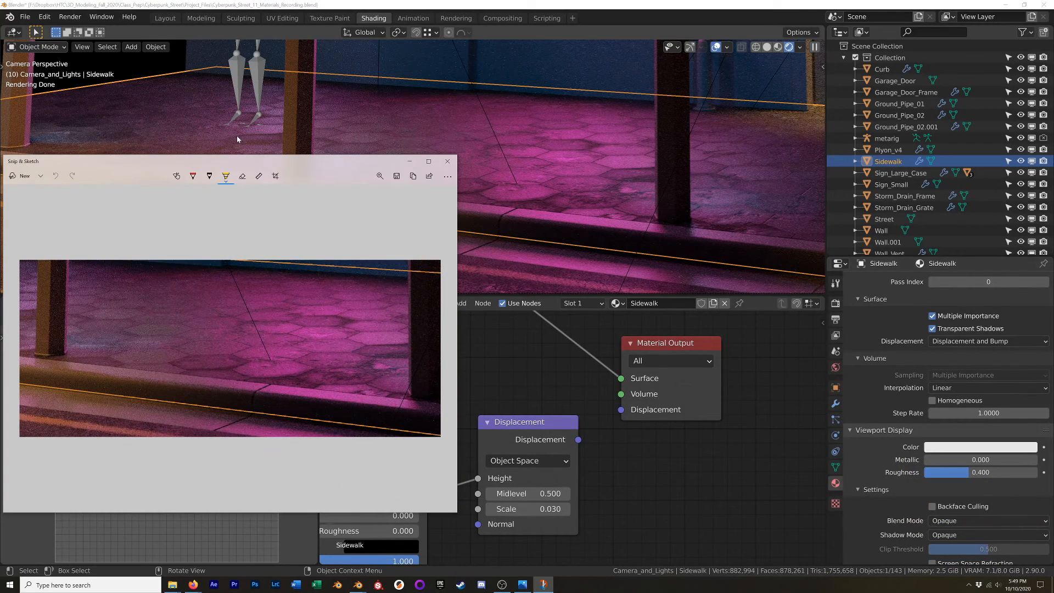
{"action": "mouse_move", "coordinate": [295, 515]}
{"action": "left_mouse_down"}
{"action": "mouse_move", "coordinate": [306, 369]}
{"action": "mouse_move", "coordinate": [307, 405]}
{"action": "left_mouse_up"}
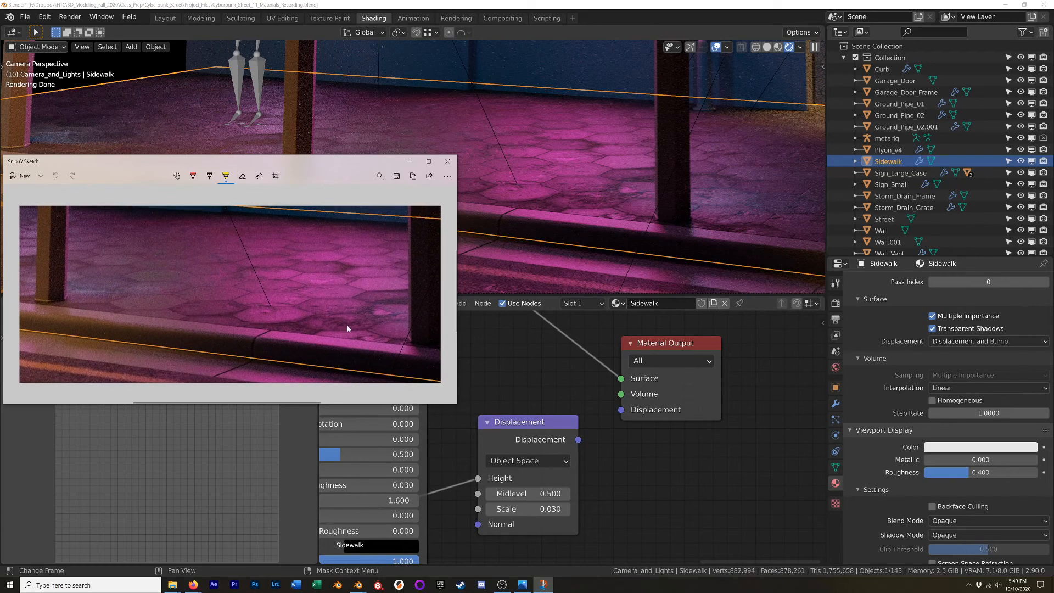
Step: Review the Snip & Sketch settings and close the snip window
{"action": "left_click", "coordinate": [447, 177]}
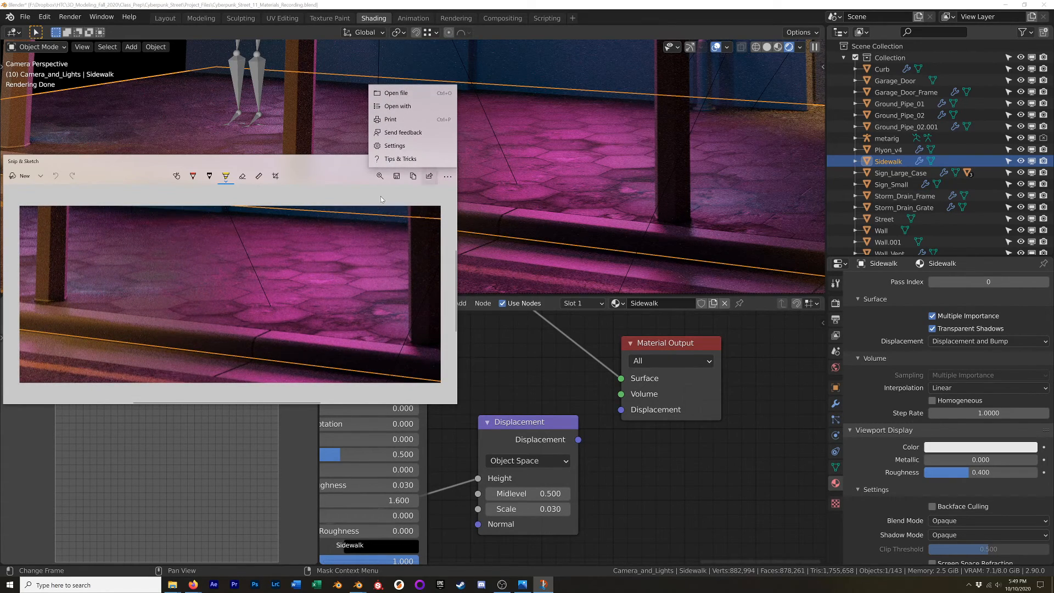
{"action": "left_click", "coordinate": [394, 145]}
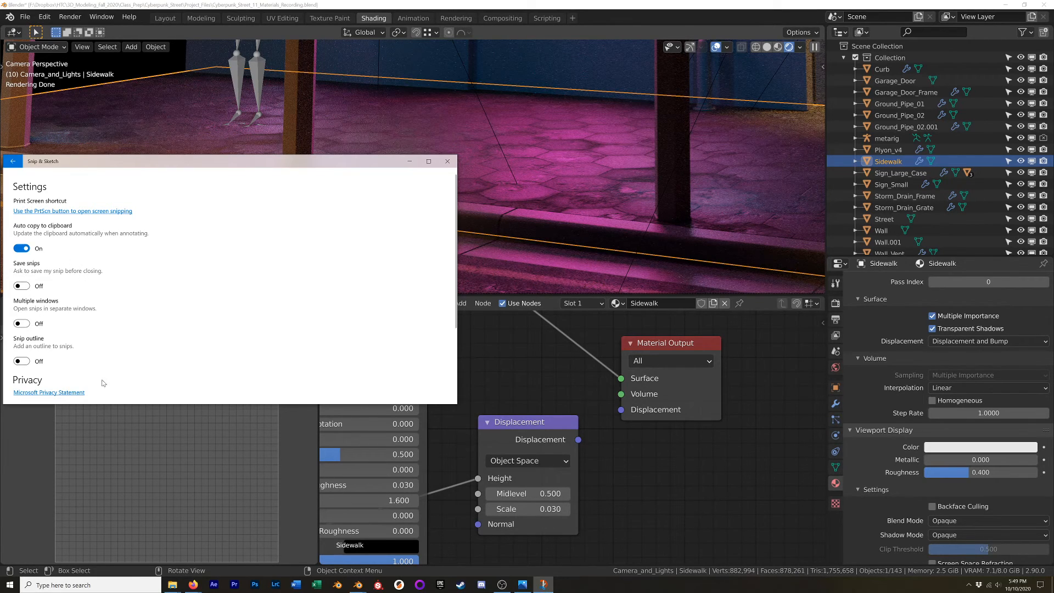
{"action": "scroll", "coordinate": [110, 385], "scroll_direction": "down", "scroll_amount": 3}
{"action": "scroll", "coordinate": [125, 386], "scroll_direction": "up", "scroll_amount": 3}
{"action": "left_click", "coordinate": [447, 160]}
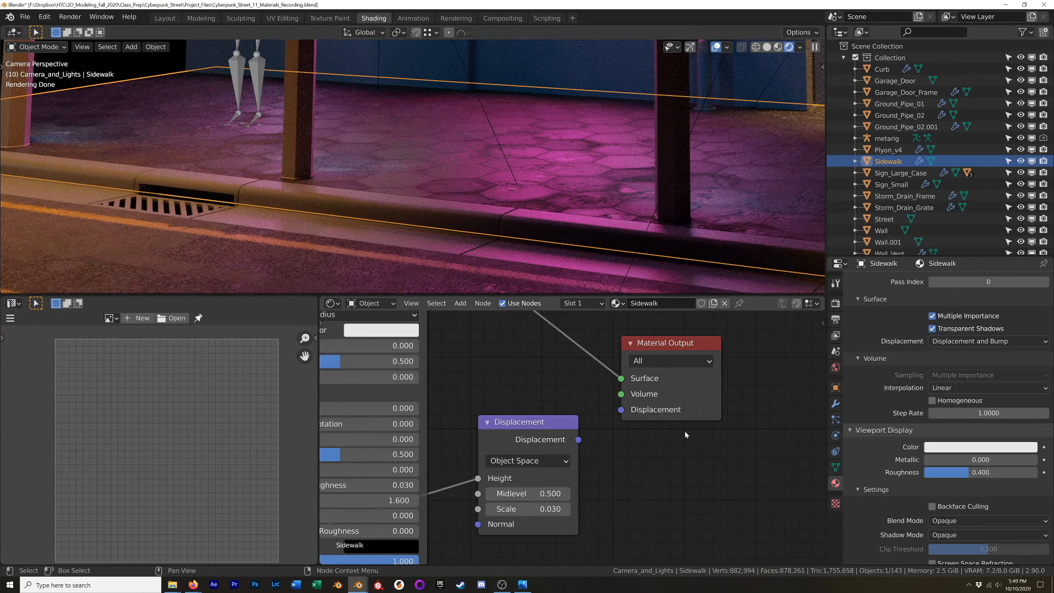
Step: Capture a new snip of the undisplaced sidewalk and place its window below the rendered stones for comparison
{"action": "left_click", "coordinate": [1039, 584]}
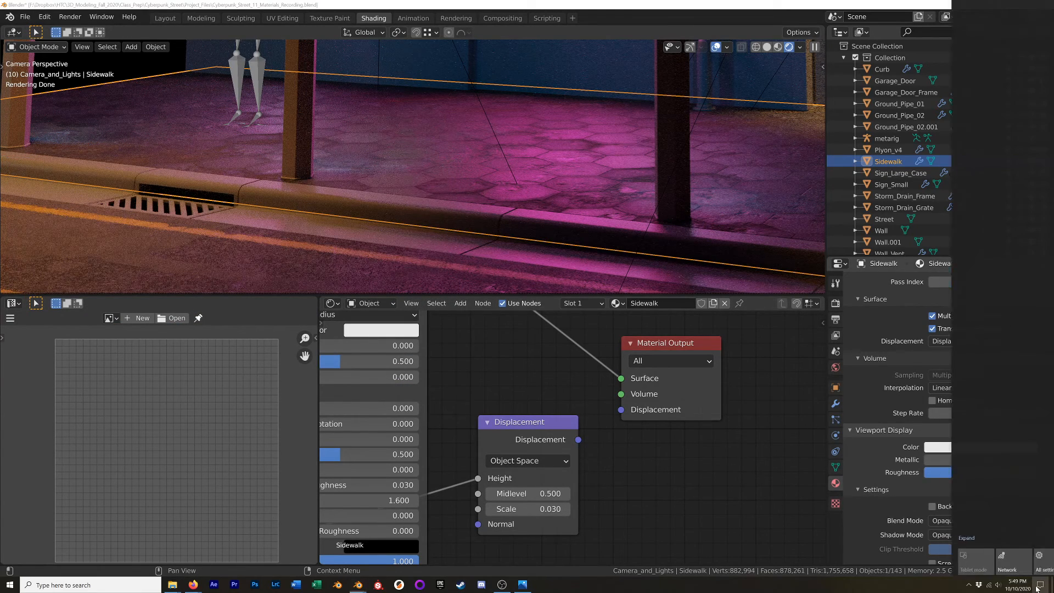
{"action": "left_click", "coordinate": [779, 519]}
{"action": "key", "text": "shift+super+s"}
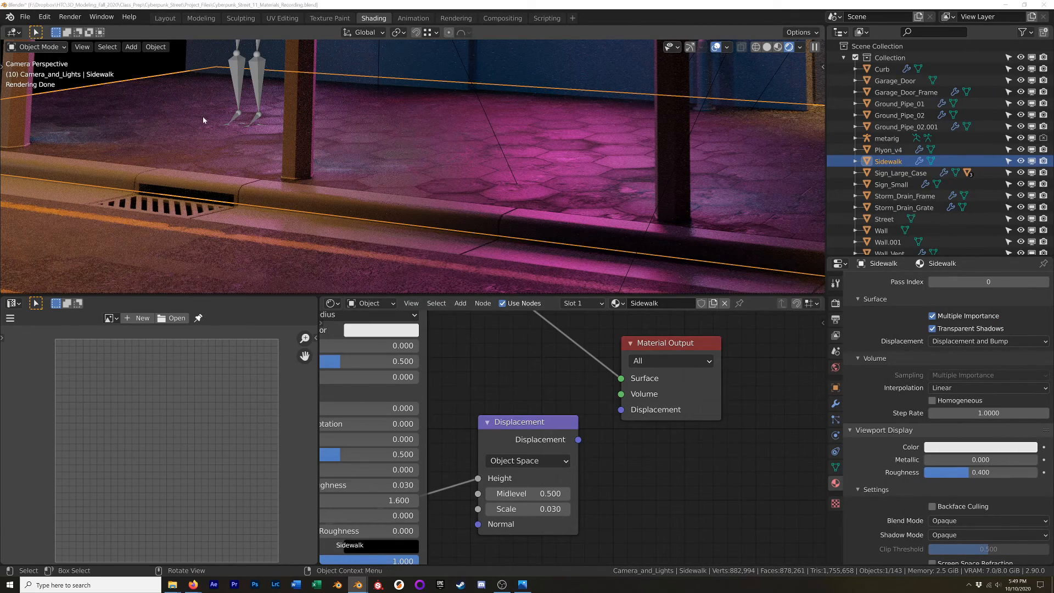
{"action": "mouse_move", "coordinate": [757, 89]}
{"action": "left_mouse_down"}
{"action": "mouse_move", "coordinate": [418, 183]}
{"action": "mouse_move", "coordinate": [231, 271]}
{"action": "left_mouse_up"}
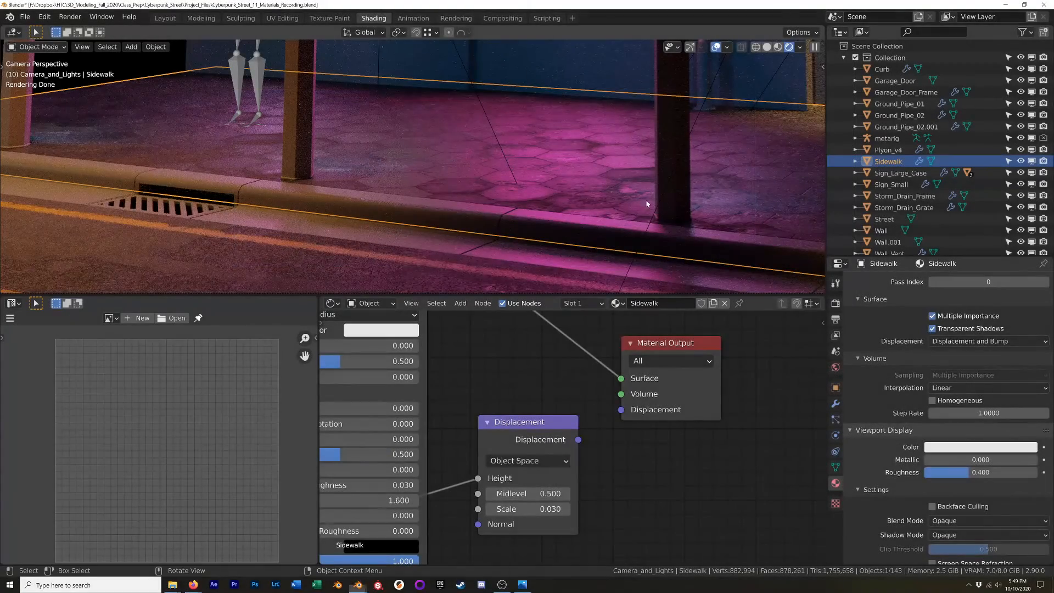
{"action": "left_click", "coordinate": [929, 506]}
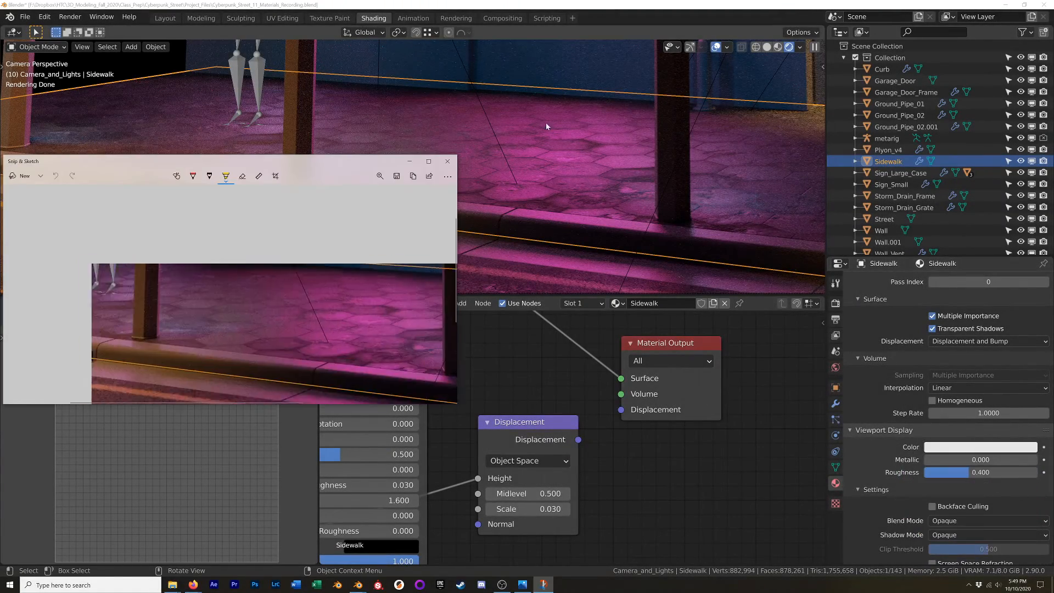
{"action": "mouse_move", "coordinate": [319, 162]}
{"action": "left_mouse_down"}
{"action": "mouse_move", "coordinate": [598, 236]}
{"action": "mouse_move", "coordinate": [624, 221]}
{"action": "left_mouse_up"}
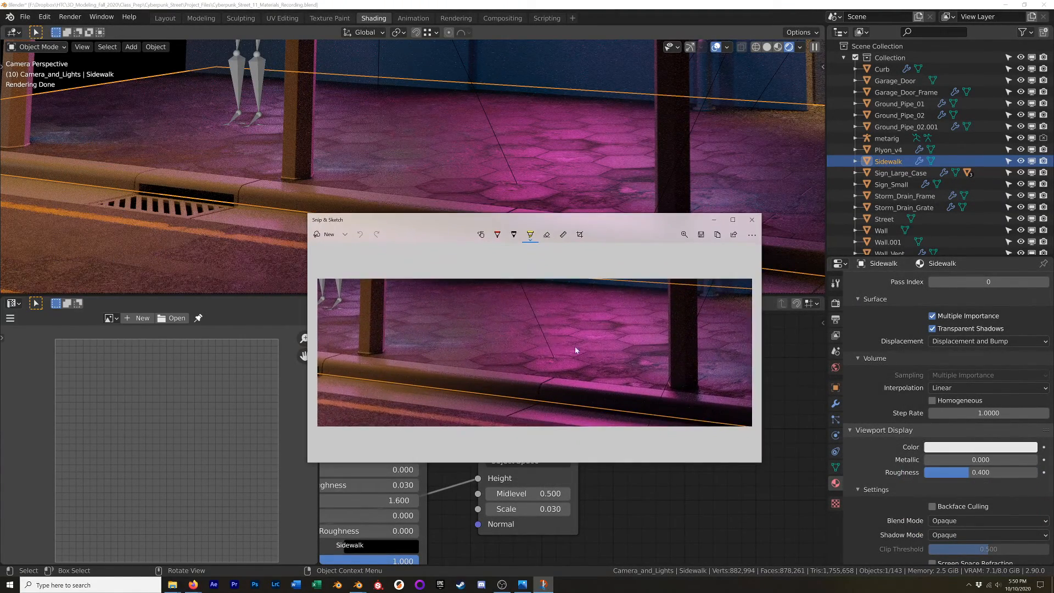
Step: Reconnect the Displacement node to the Material Output, compare the render with the snip and close the snip
{"action": "left_click", "coordinate": [552, 482]}
{"action": "left_click_drag", "start_coordinate": [578, 439], "coordinate": [621, 409]}
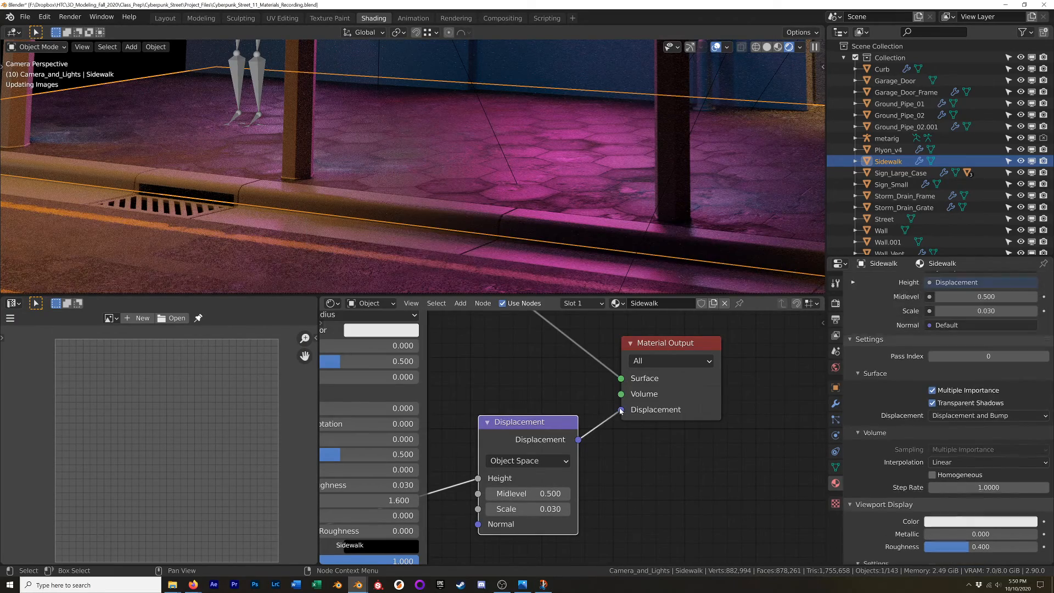
{"action": "key", "text": "alt+Tab"}
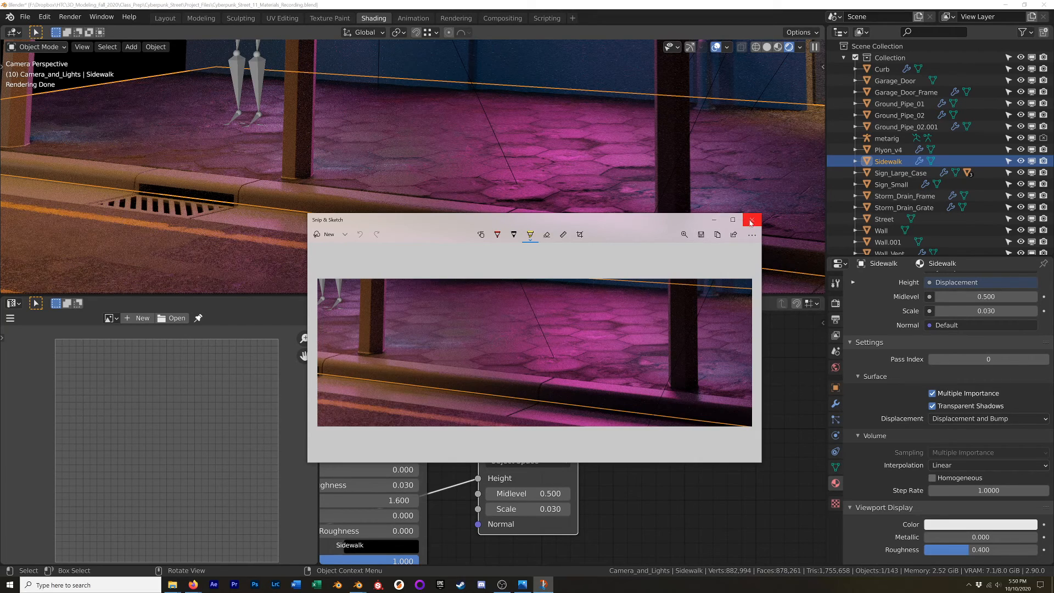
{"action": "left_click", "coordinate": [752, 220]}
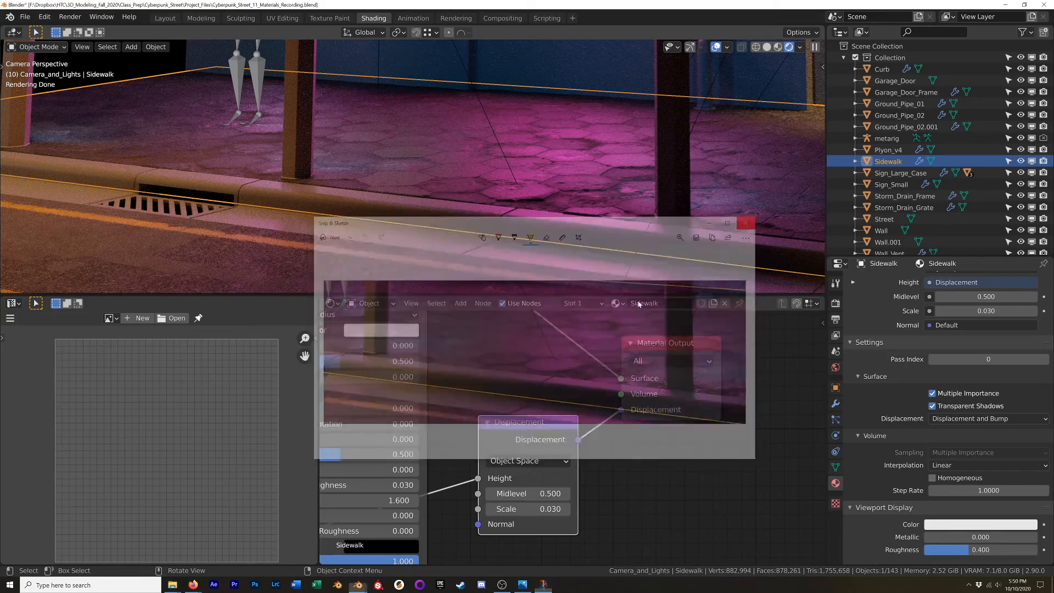
Step: Select the garage door in Material Preview shading and widen the shader node editor
{"action": "mouse_move", "coordinate": [541, 233]}
{"action": "middle_mouse_down"}
{"action": "mouse_move", "coordinate": [576, 230]}
{"action": "mouse_move", "coordinate": [565, 252]}
{"action": "mouse_move", "coordinate": [560, 233]}
{"action": "mouse_move", "coordinate": [541, 233]}
{"action": "mouse_move", "coordinate": [553, 235]}
{"action": "middle_mouse_up"}
{"action": "scroll", "coordinate": [558, 229], "scroll_direction": "down", "scroll_amount": 5}
{"action": "left_click", "coordinate": [562, 216]}
{"action": "key", "text": "z"}
{"action": "scroll", "coordinate": [566, 248], "scroll_direction": "up", "scroll_amount": 3}
{"action": "scroll", "coordinate": [567, 248], "scroll_direction": "up", "scroll_amount": 2}
{"action": "left_click_drag", "start_coordinate": [323, 418], "coordinate": [83, 419]}
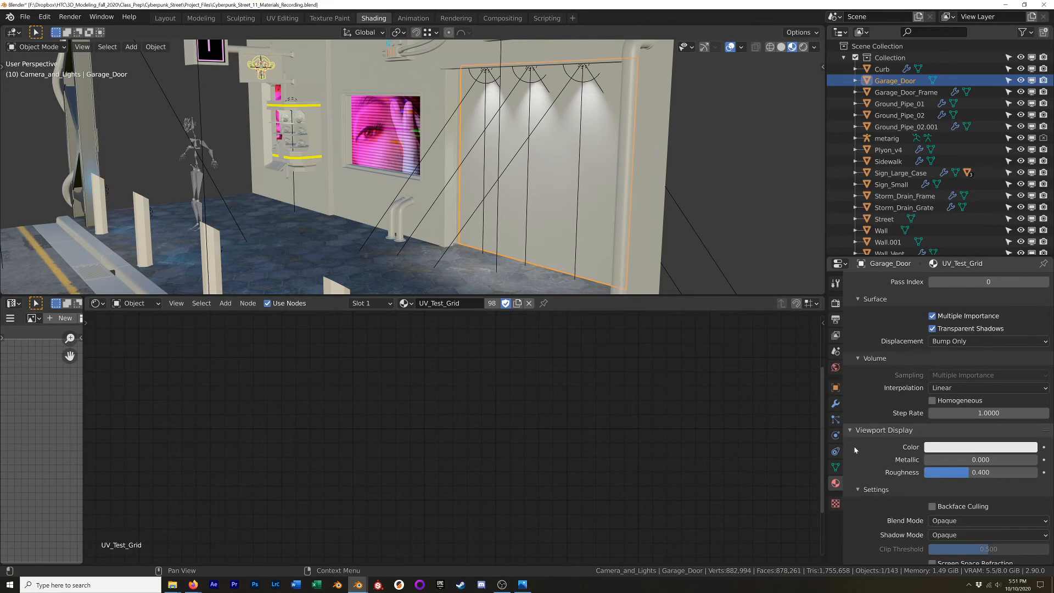
Step: Replace the UV_Test_Grid material on the garage door with a new material named Garage_door
{"action": "scroll", "coordinate": [885, 316], "scroll_direction": "up", "scroll_amount": 15}
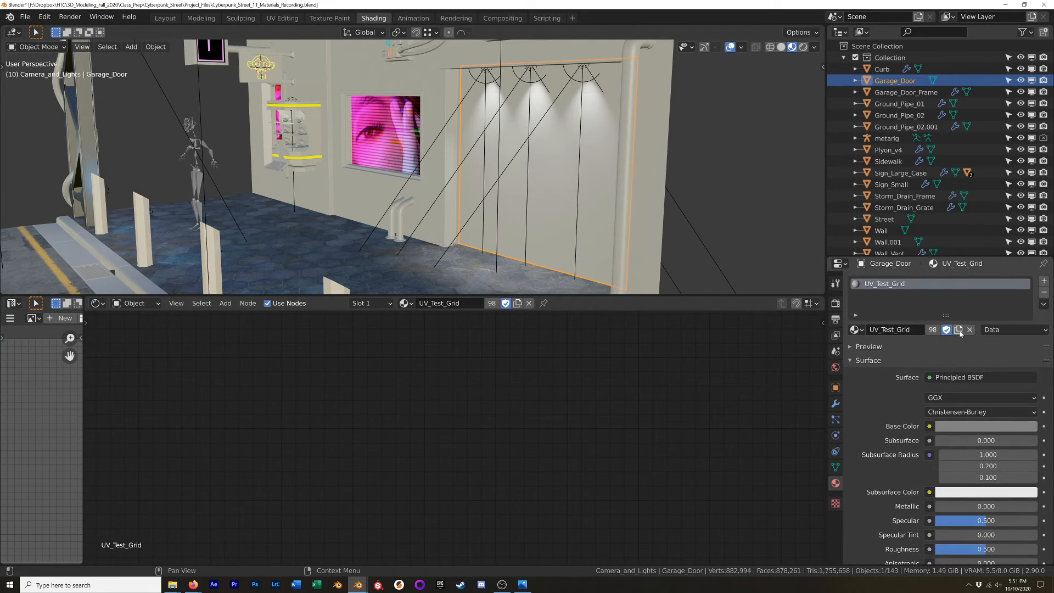
{"action": "left_click", "coordinate": [969, 329]}
{"action": "left_click", "coordinate": [897, 330]}
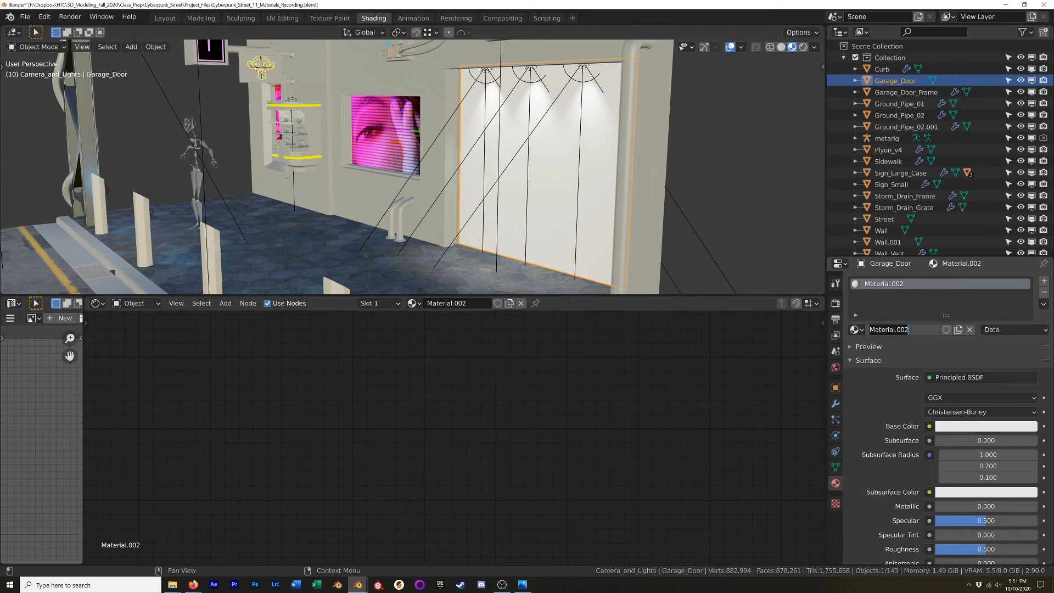
{"action": "key", "text": "shift"}
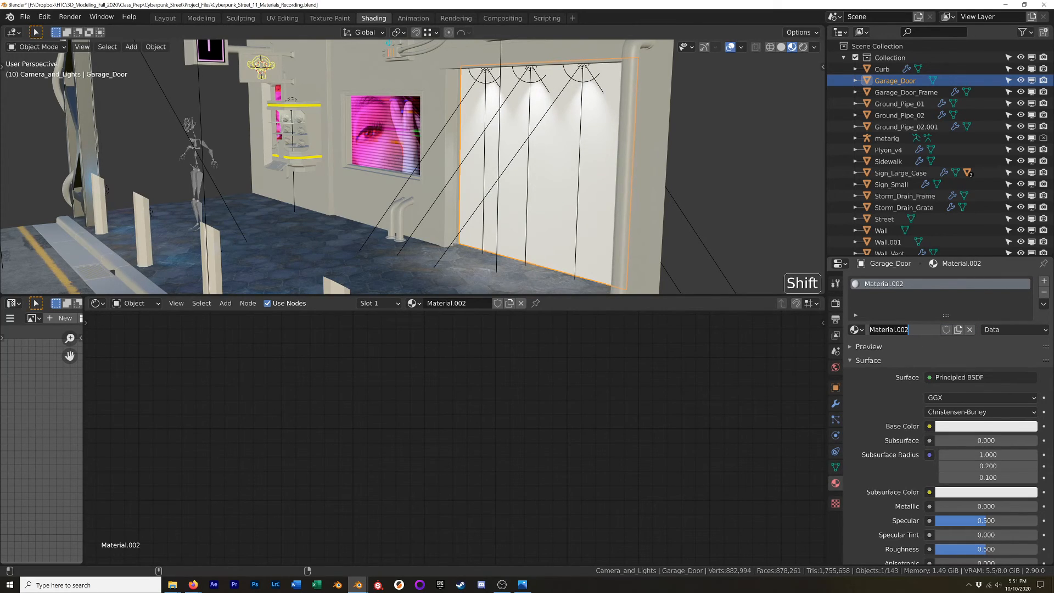
{"action": "type", "text": "Ga"}
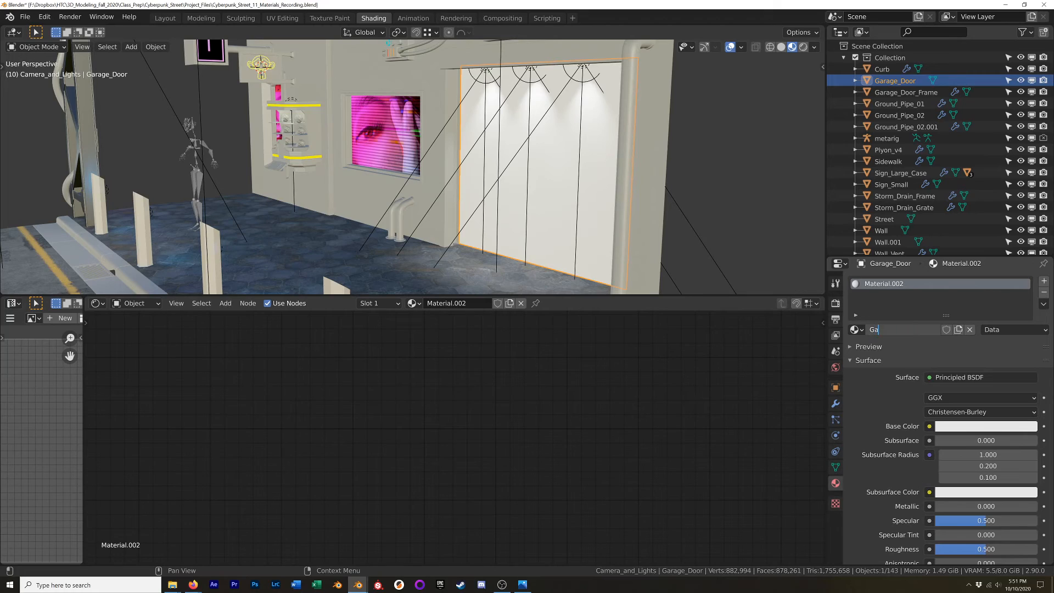
{"action": "type", "text": "rgae"}
{"action": "key", "text": "shift"}
{"action": "key", "text": "BackSpace"}
{"action": "key", "text": "BackSpace"}
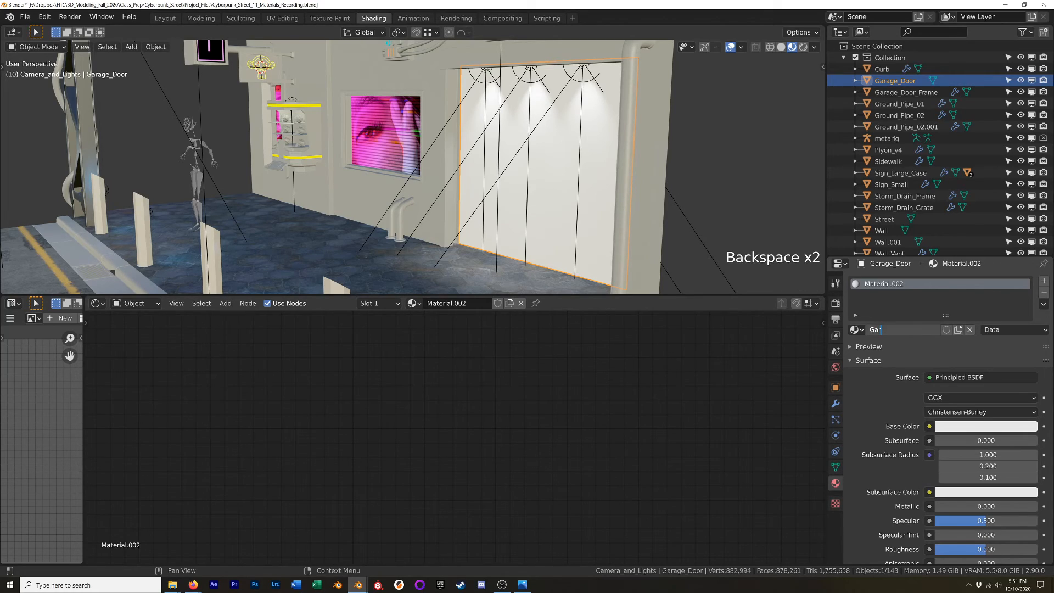
{"action": "type", "text": "_door"}
{"action": "key", "text": "Return"}
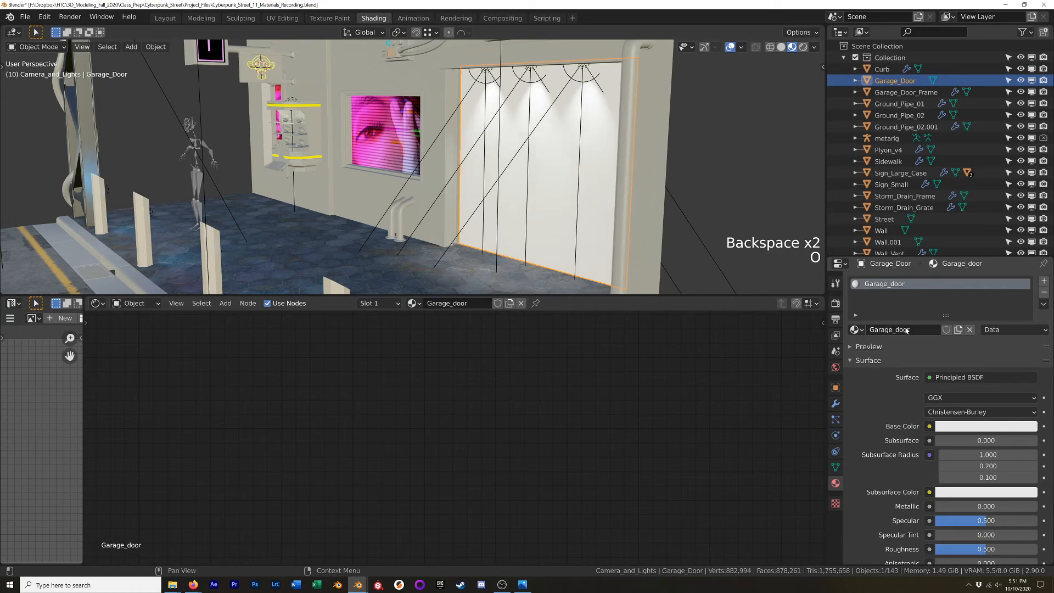
Step: Capitalize the second word of the new material's name so it reads Garage_Door
{"action": "left_click", "coordinate": [895, 330]}
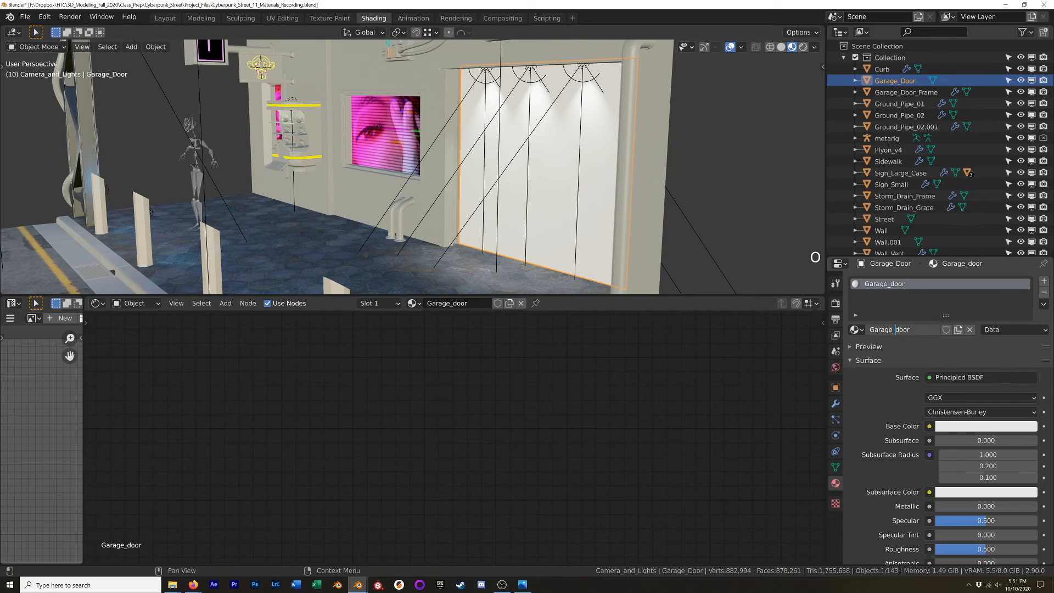
{"action": "key", "text": "Delete"}
{"action": "type", "text": "D"}
{"action": "key", "text": "Return"}
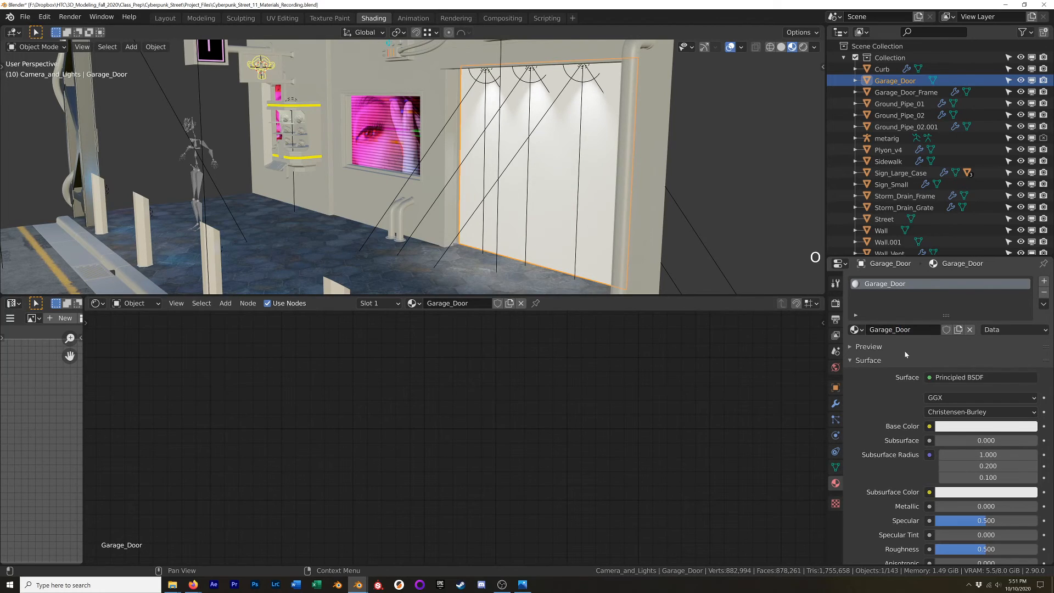
Step: Set the IOR of the Garage_Door material's Principled BSDF node to 1.6
{"action": "scroll", "coordinate": [595, 376], "scroll_direction": "down", "scroll_amount": 8}
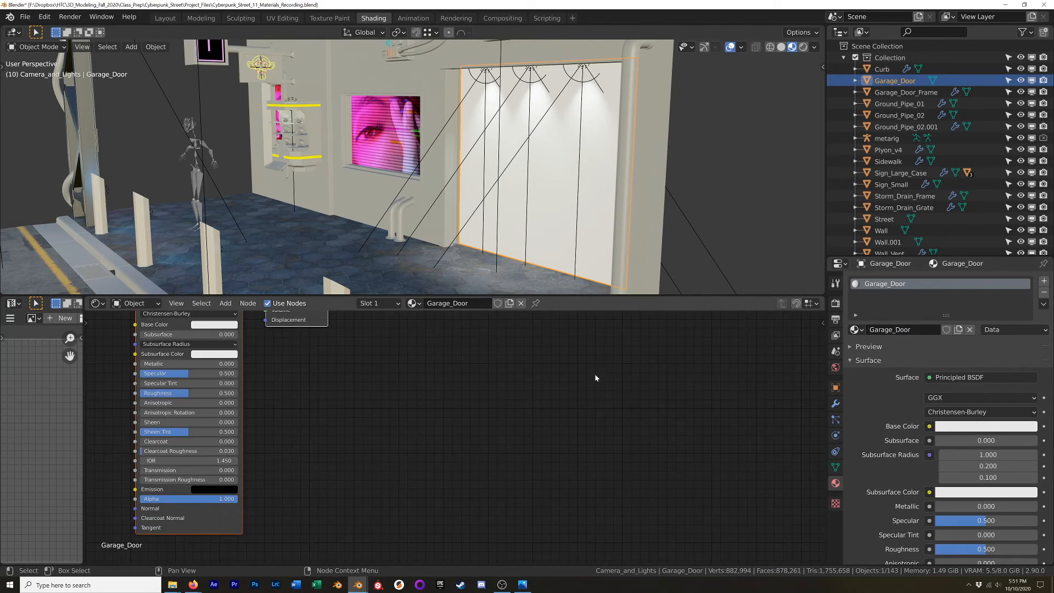
{"action": "middle_click_drag", "start_coordinate": [406, 372], "coordinate": [643, 400], "text": "shift"}
{"action": "scroll", "coordinate": [643, 401], "scroll_direction": "up", "scroll_amount": 2}
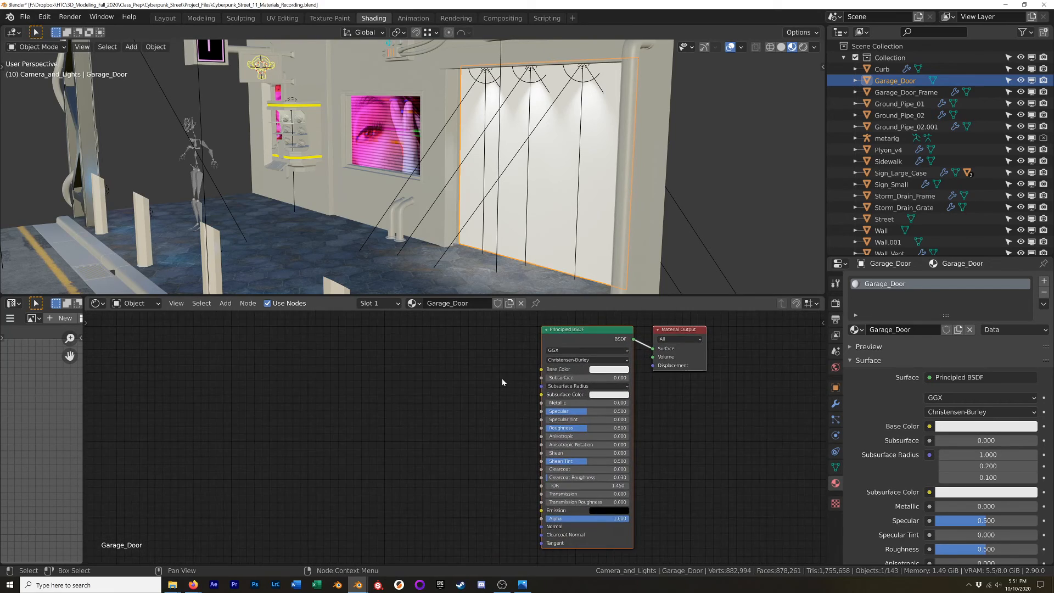
{"action": "left_click", "coordinate": [610, 486]}
{"action": "key", "text": "Return"}
{"action": "scroll", "coordinate": [565, 313], "scroll_direction": "up", "scroll_amount": 5}
{"action": "middle_click_drag", "start_coordinate": [483, 342], "coordinate": [523, 342], "text": "shift"}
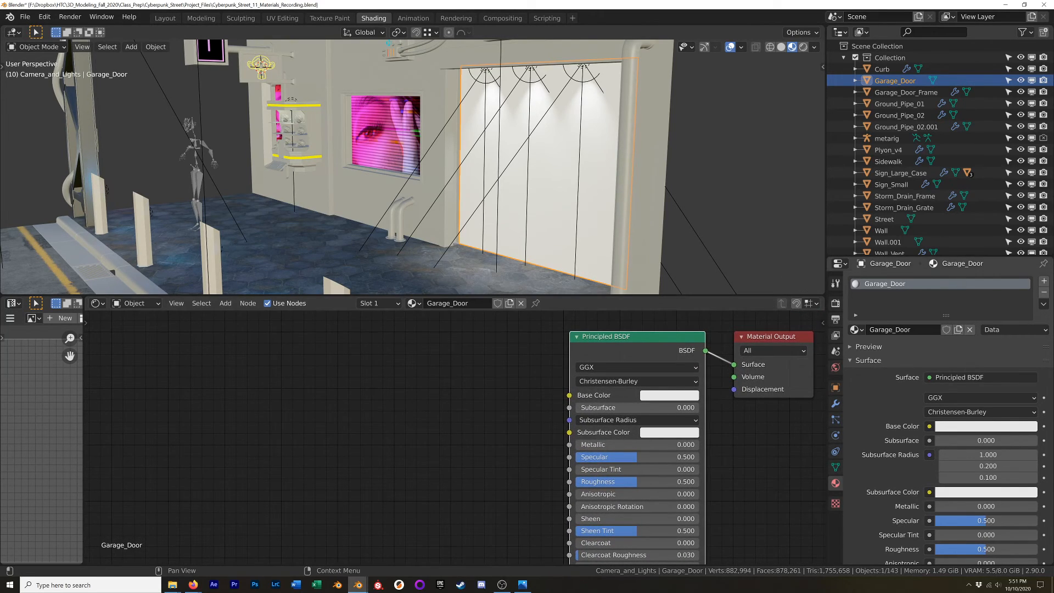
Step: Switch to the browser, return from the Road 003 page to the CC0 Textures categories and look through them
{"action": "key", "text": "alt+Tab"}
{"action": "key", "text": "alt+Tab"}
{"action": "key", "text": "alt+Tab"}
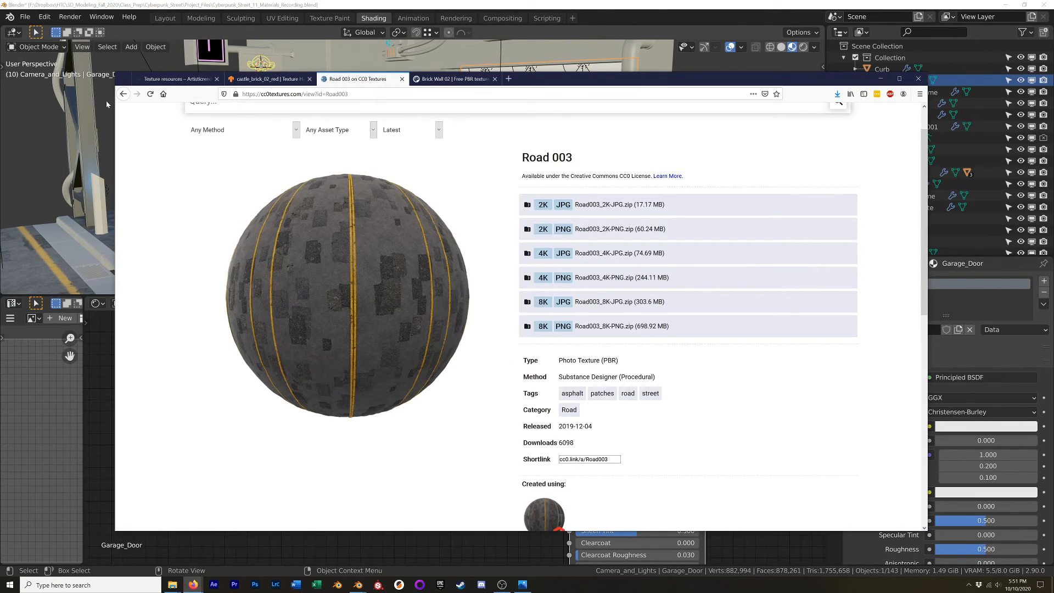
{"action": "left_click", "coordinate": [124, 93]}
{"action": "left_click", "coordinate": [123, 94]}
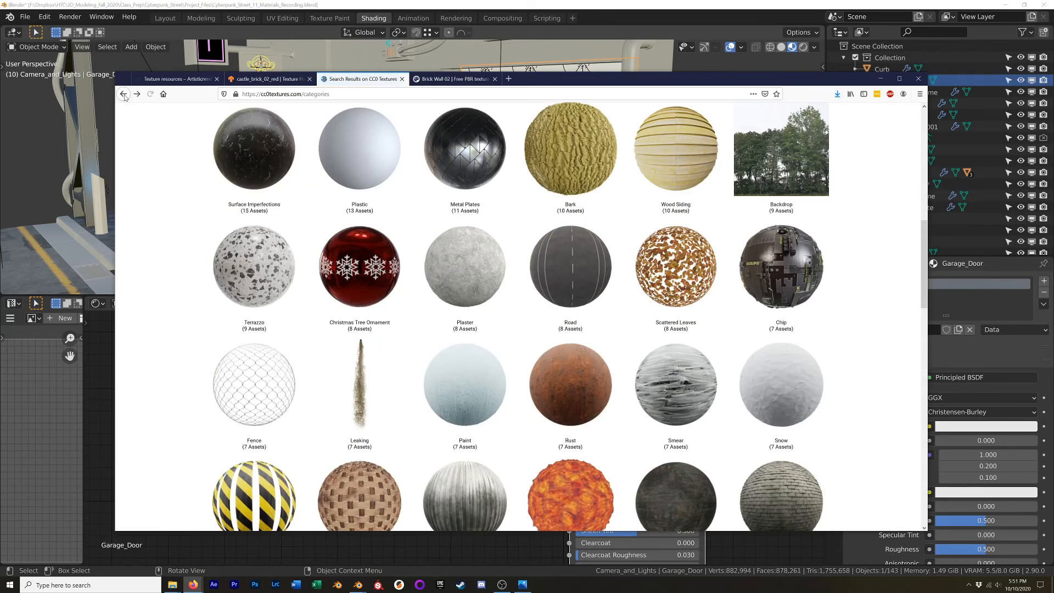
{"action": "scroll", "coordinate": [476, 396], "scroll_direction": "up", "scroll_amount": 5}
{"action": "scroll", "coordinate": [475, 396], "scroll_direction": "down", "scroll_amount": 5}
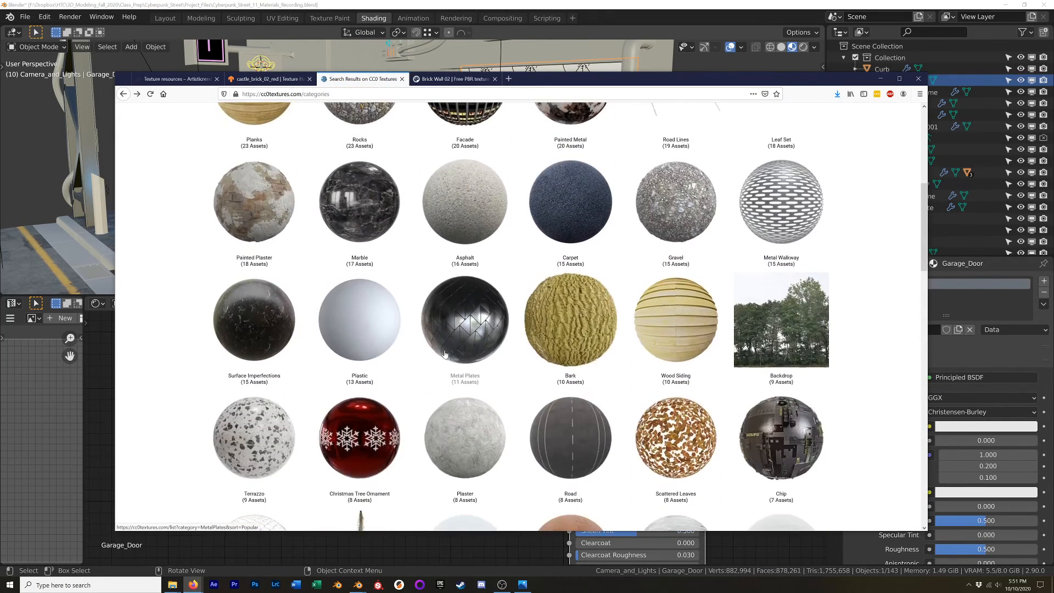
{"action": "scroll", "coordinate": [475, 396], "scroll_direction": "up", "scroll_amount": 7}
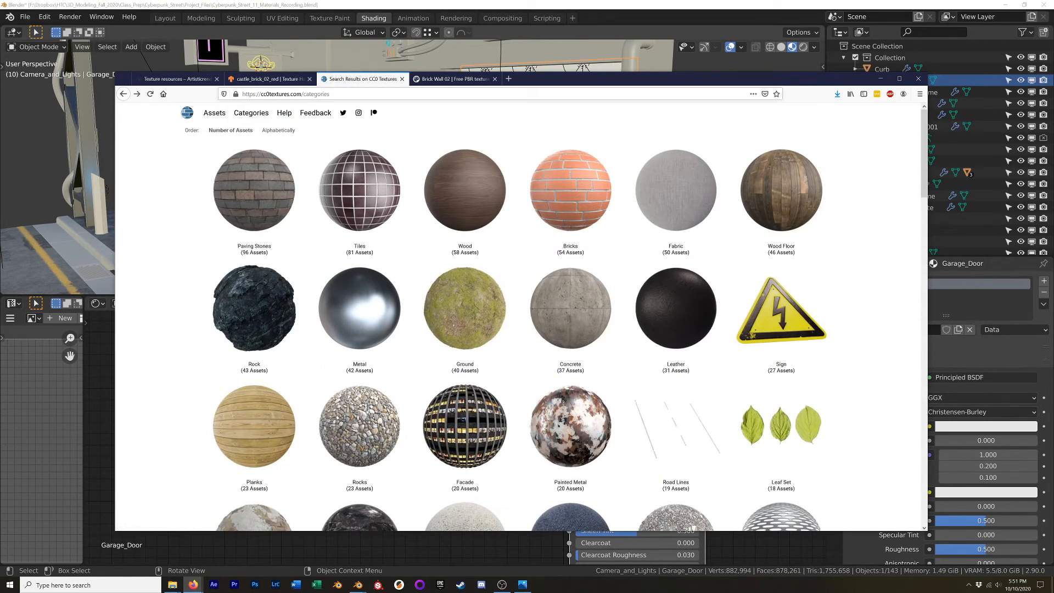
Step: Open the Metal category on CC0 Textures and look through its materials
{"action": "double_click", "coordinate": [317, 94]}
{"action": "left_click_drag", "start_coordinate": [307, 94], "coordinate": [239, 94]}
{"action": "left_click", "coordinate": [224, 94]}
{"action": "left_click", "coordinate": [132, 183]}
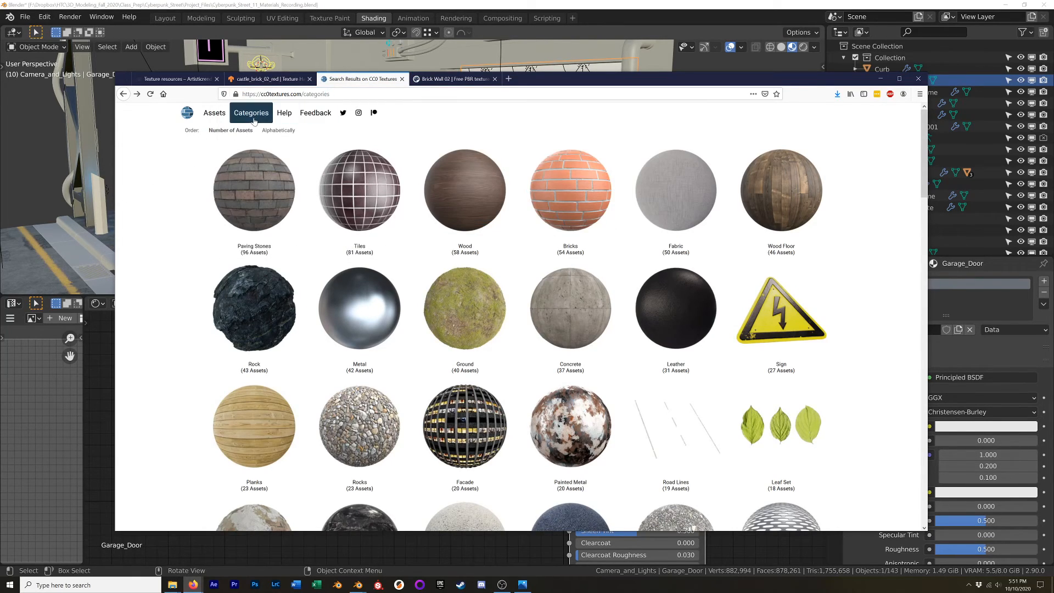
{"action": "left_click", "coordinate": [367, 339]}
{"action": "scroll", "coordinate": [330, 324], "scroll_direction": "down", "scroll_amount": 5}
{"action": "scroll", "coordinate": [310, 318], "scroll_direction": "down", "scroll_amount": 3}
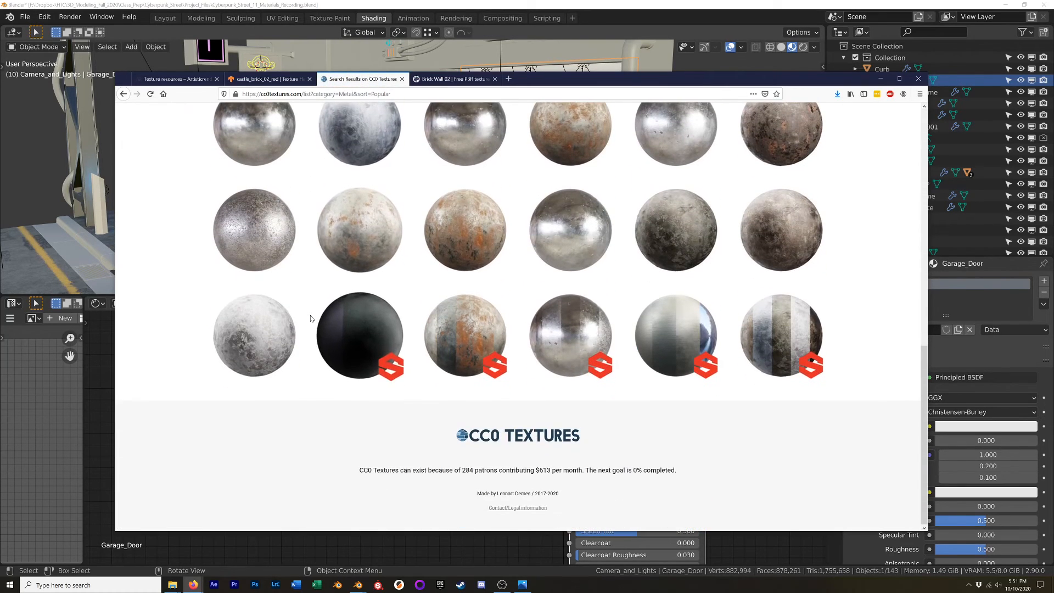
{"action": "scroll", "coordinate": [329, 275], "scroll_direction": "up", "scroll_amount": 15}
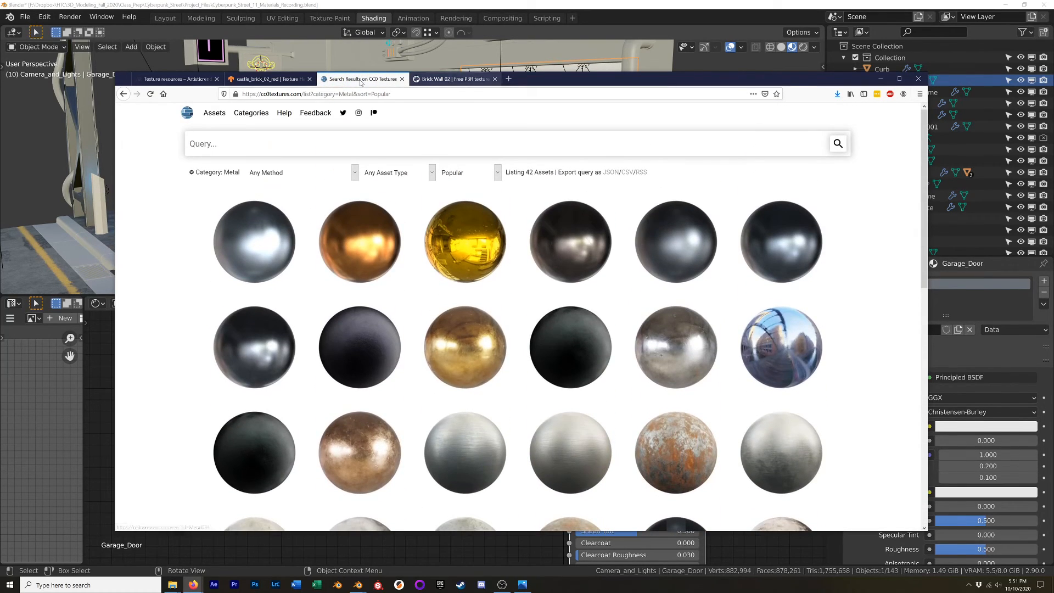
Step: Filter the cgbookcase textures by the Metal category and open the Corrugated Metal Panel 01 page
{"action": "left_click", "coordinate": [451, 79]}
{"action": "left_click", "coordinate": [259, 119]}
{"action": "scroll", "coordinate": [395, 357], "scroll_direction": "down", "scroll_amount": 5}
{"action": "scroll", "coordinate": [248, 244], "scroll_direction": "up", "scroll_amount": 5}
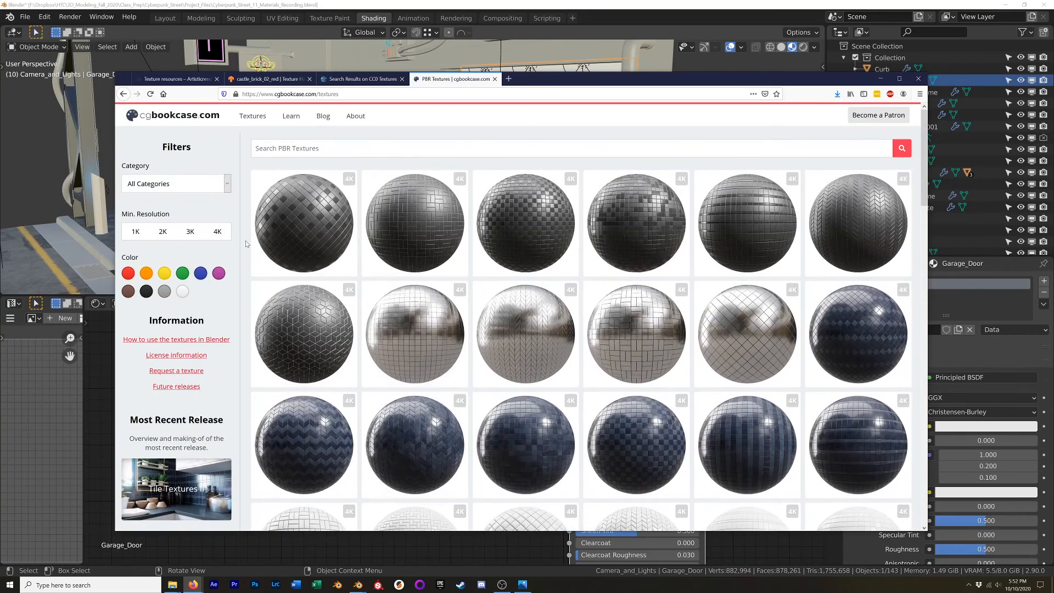
{"action": "left_click", "coordinate": [226, 183]}
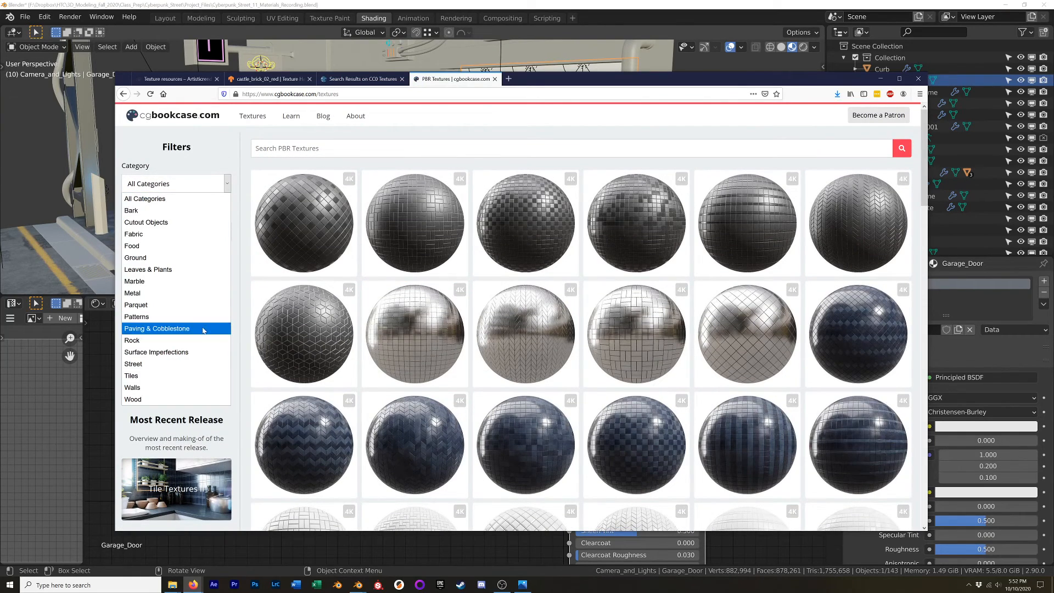
{"action": "left_click", "coordinate": [154, 293]}
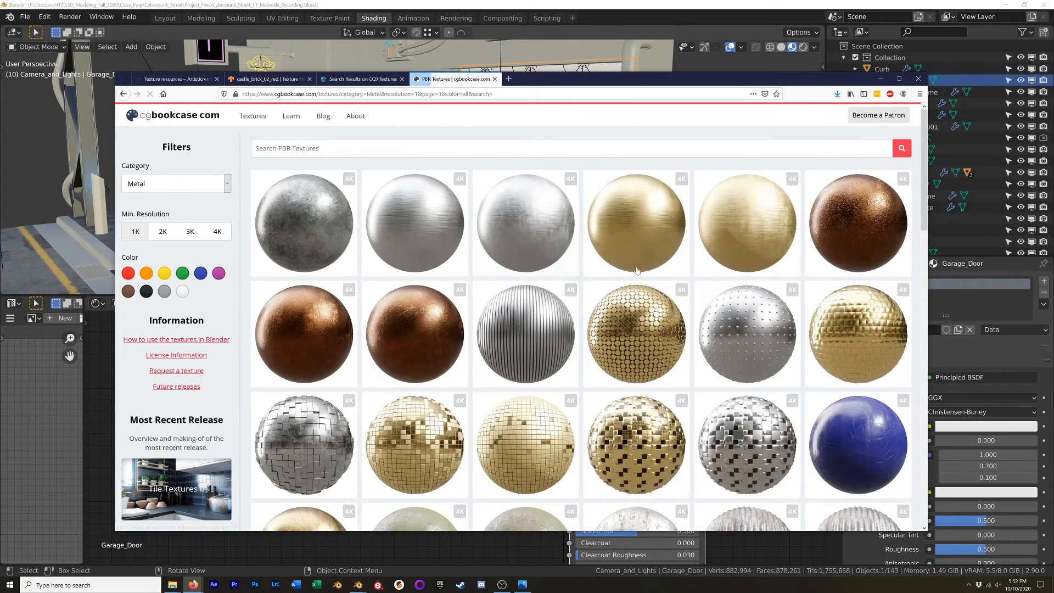
{"action": "scroll", "coordinate": [617, 295], "scroll_direction": "down", "scroll_amount": 3}
{"action": "scroll", "coordinate": [617, 295], "scroll_direction": "down", "scroll_amount": 5}
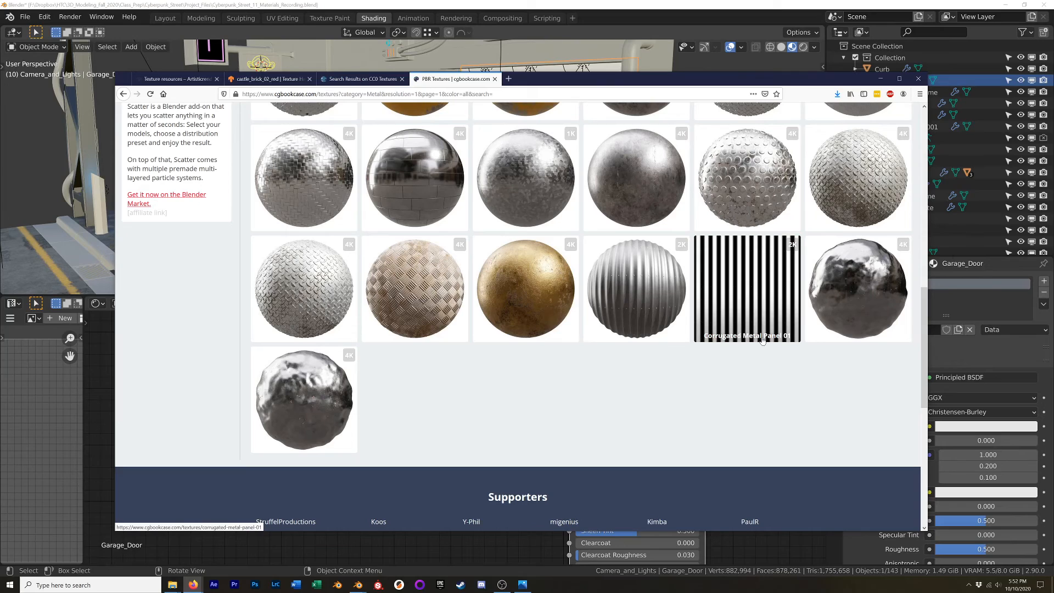
{"action": "left_click", "coordinate": [749, 298]}
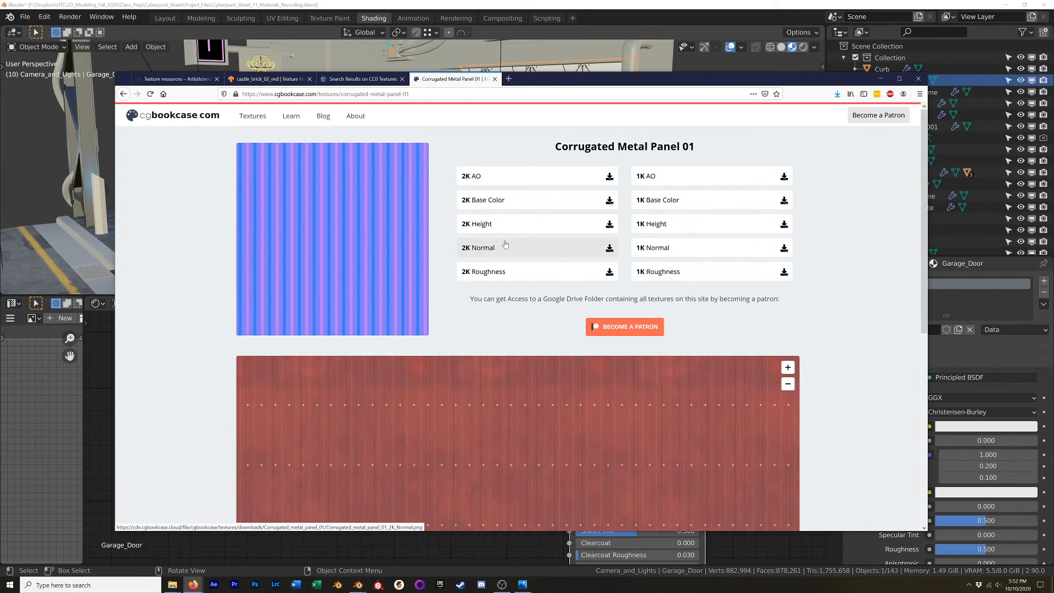
Step: Back in Blender, load the CorrugatedSteel002_4K-JPG Color, Displacement, Metalness, Normal and Roughness maps into the Garage_Door material with Principled Texture Setup
{"action": "key", "text": "alt+Tab"}
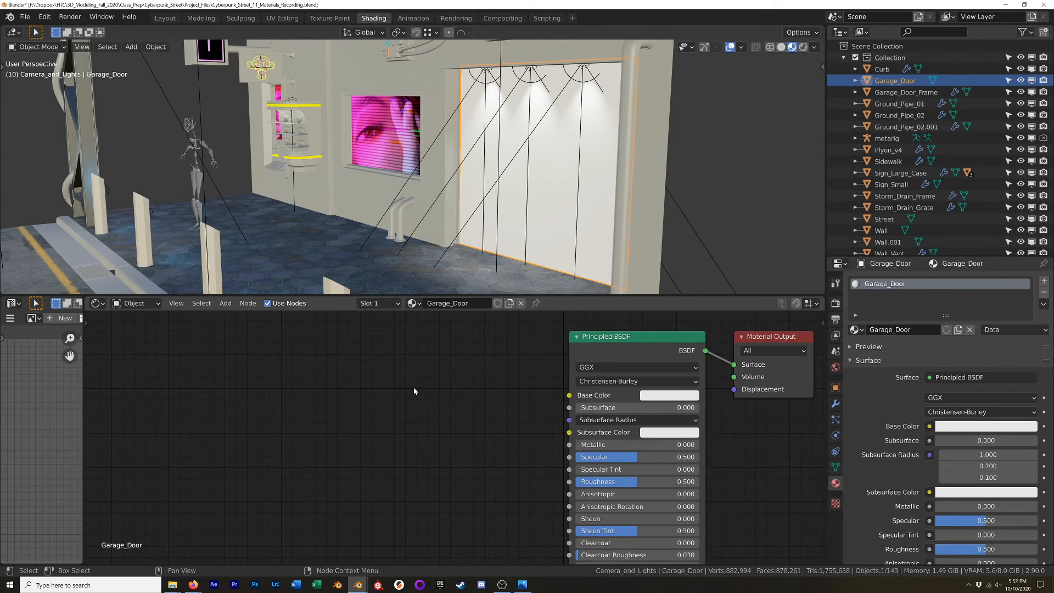
{"action": "key", "text": "ctrl+shift"}
{"action": "key", "text": "ctrl+shift+t"}
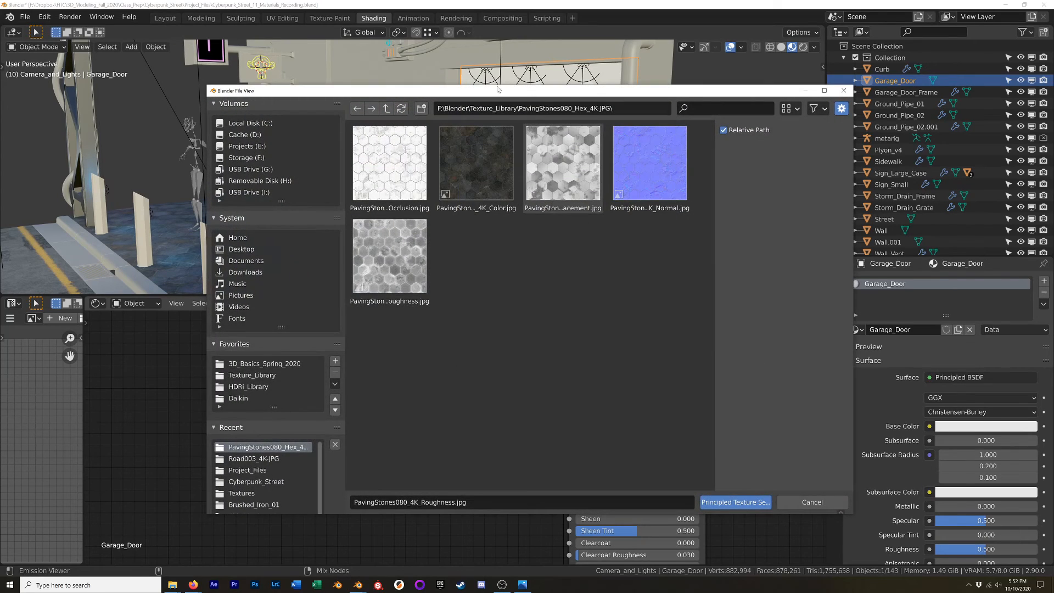
{"action": "left_click", "coordinate": [386, 109]}
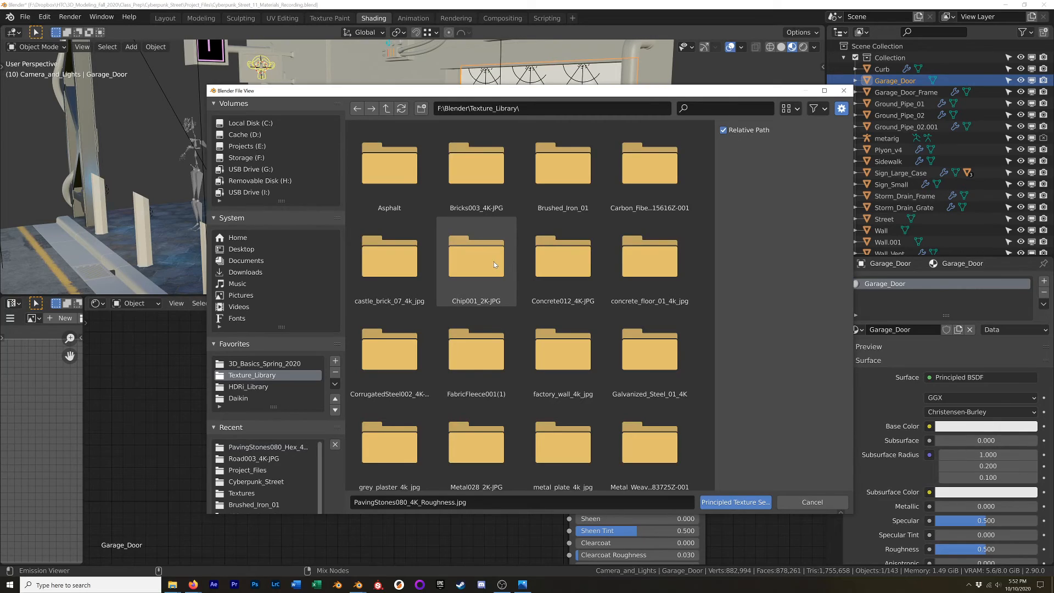
{"action": "left_click", "coordinate": [399, 375]}
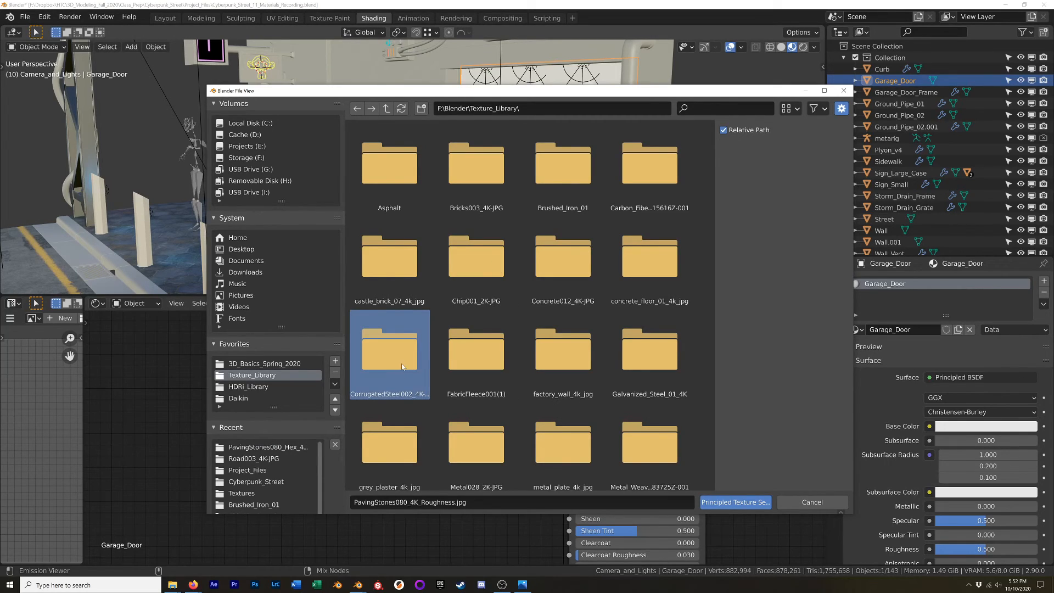
{"action": "double_click", "coordinate": [401, 367]}
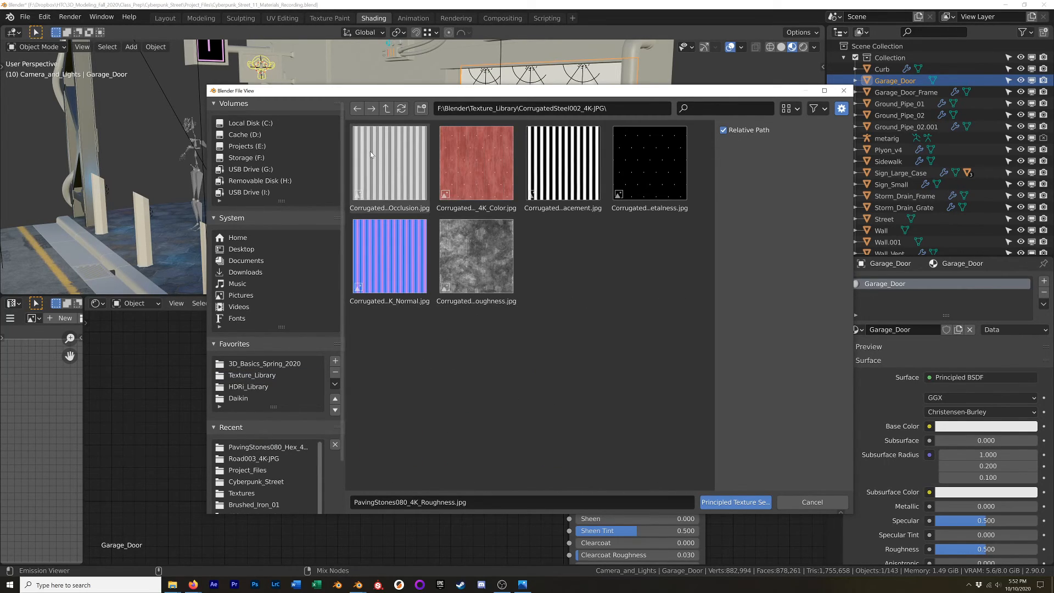
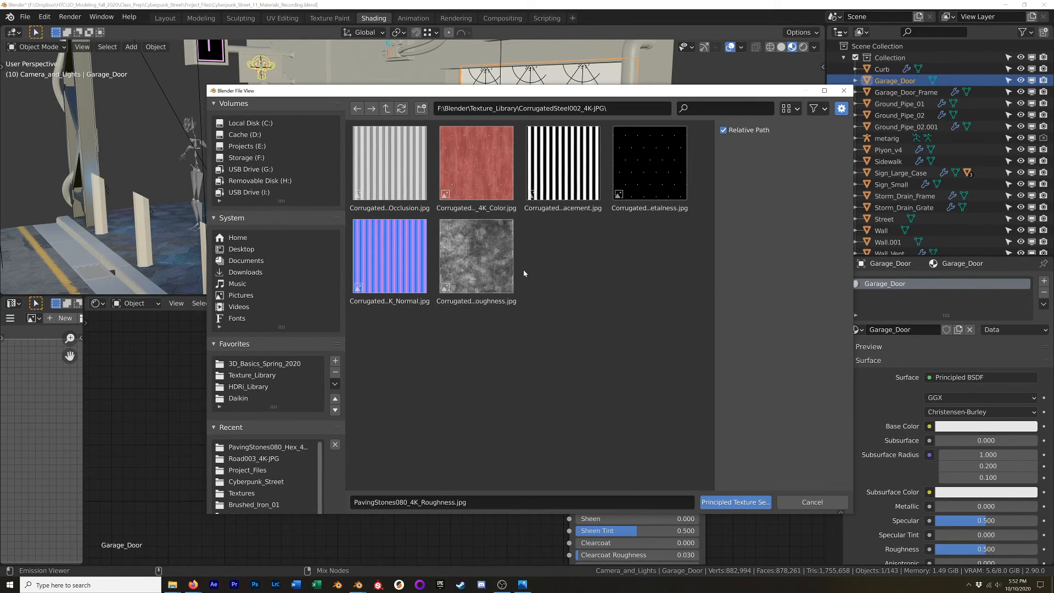
{"action": "left_click", "coordinate": [492, 190]}
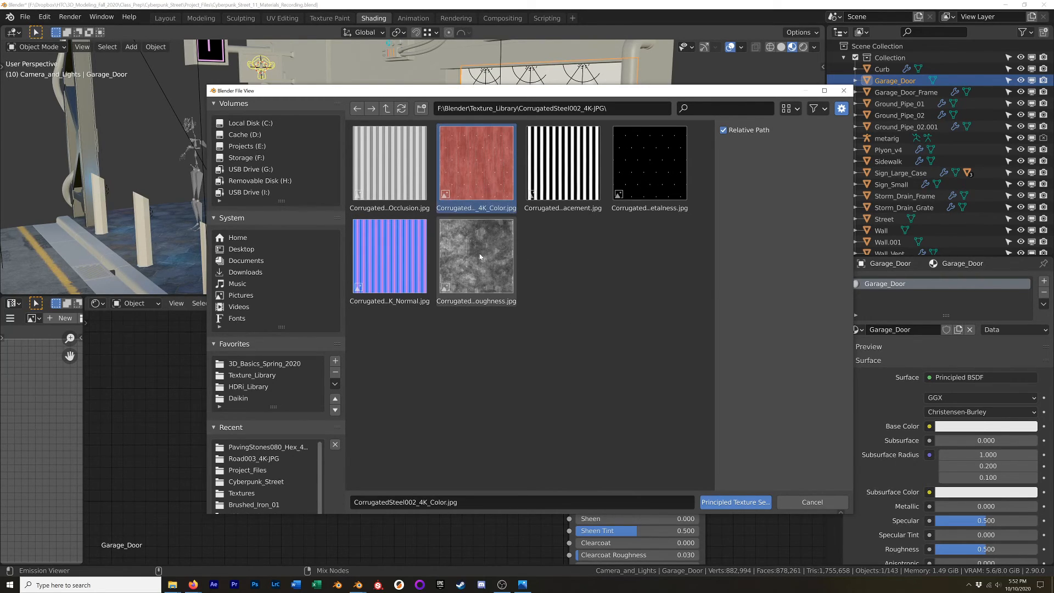
{"action": "key", "text": "a"}
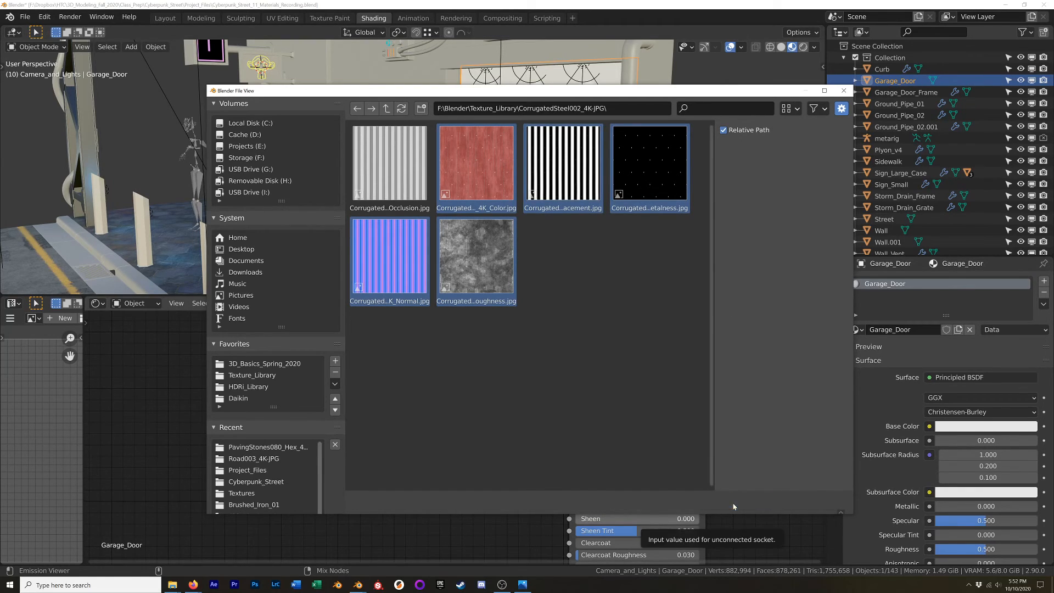
{"action": "left_click", "coordinate": [729, 501]}
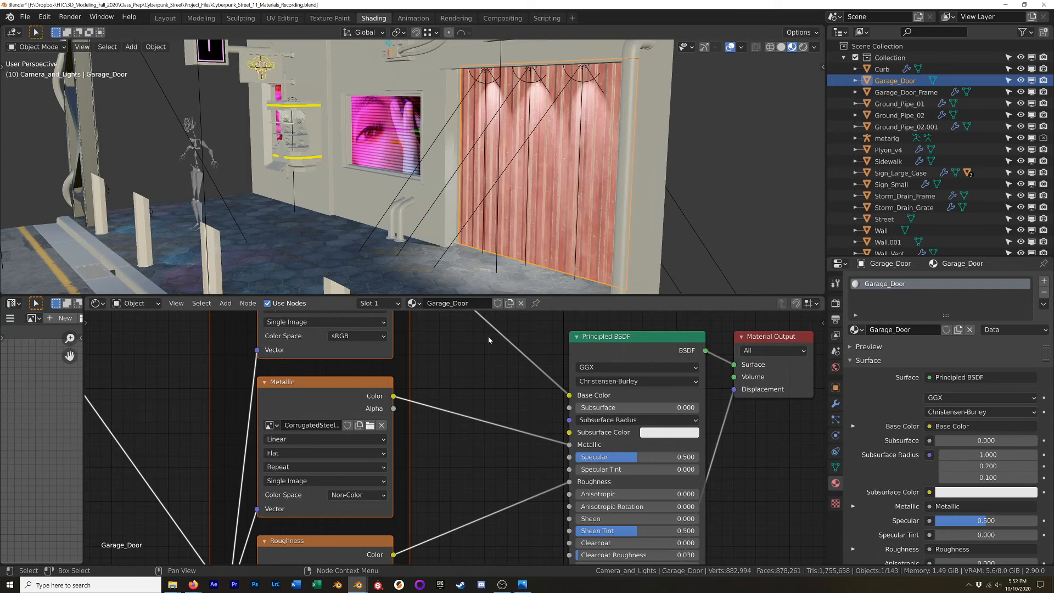
Step: Examine the corrugated steel on the garage door and its Base Color and Metallic texture nodes in the maximized node editor
{"action": "scroll", "coordinate": [462, 360], "scroll_direction": "down", "scroll_amount": 6}
{"action": "middle_click_drag", "start_coordinate": [400, 426], "coordinate": [497, 394], "text": "shift"}
{"action": "scroll", "coordinate": [511, 198], "scroll_direction": "up", "scroll_amount": 4}
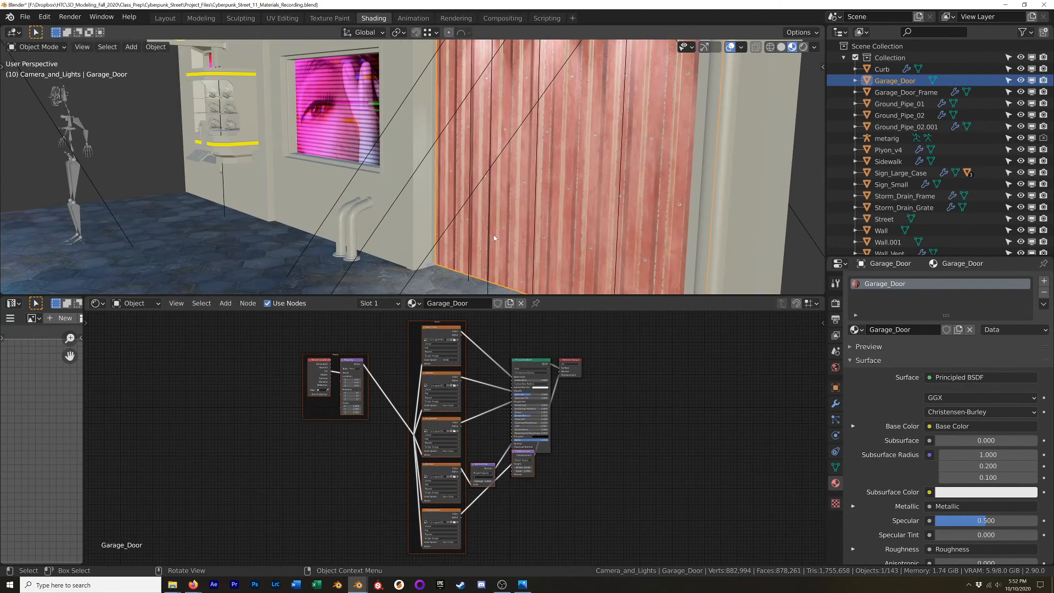
{"action": "scroll", "coordinate": [492, 234], "scroll_direction": "down", "scroll_amount": 3}
{"action": "scroll", "coordinate": [444, 340], "scroll_direction": "up", "scroll_amount": 6}
{"action": "scroll", "coordinate": [444, 340], "scroll_direction": "up", "scroll_amount": 2}
{"action": "key", "text": "ctrl+space"}
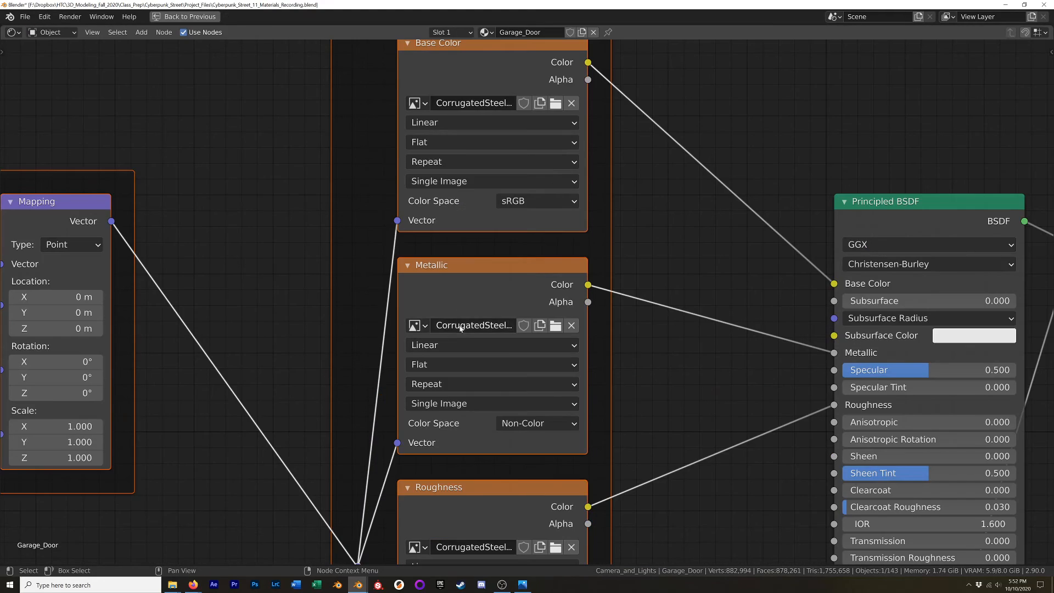
{"action": "scroll", "coordinate": [476, 195], "scroll_direction": "up", "scroll_amount": 1}
{"action": "middle_click_drag", "start_coordinate": [475, 196], "coordinate": [396, 313]}
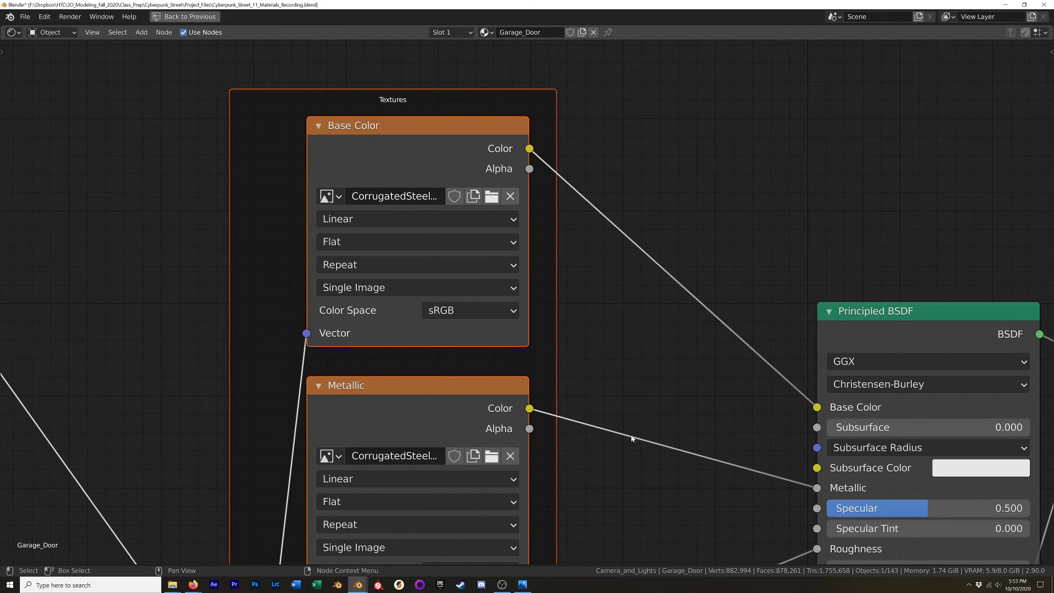
Step: Examine the Metallic, Roughness, Normal and Displacement texture nodes, their assigned images and their links to the shader
{"action": "scroll", "coordinate": [628, 431], "scroll_direction": "down", "scroll_amount": 5}
{"action": "middle_click_drag", "start_coordinate": [632, 495], "coordinate": [617, 333]}
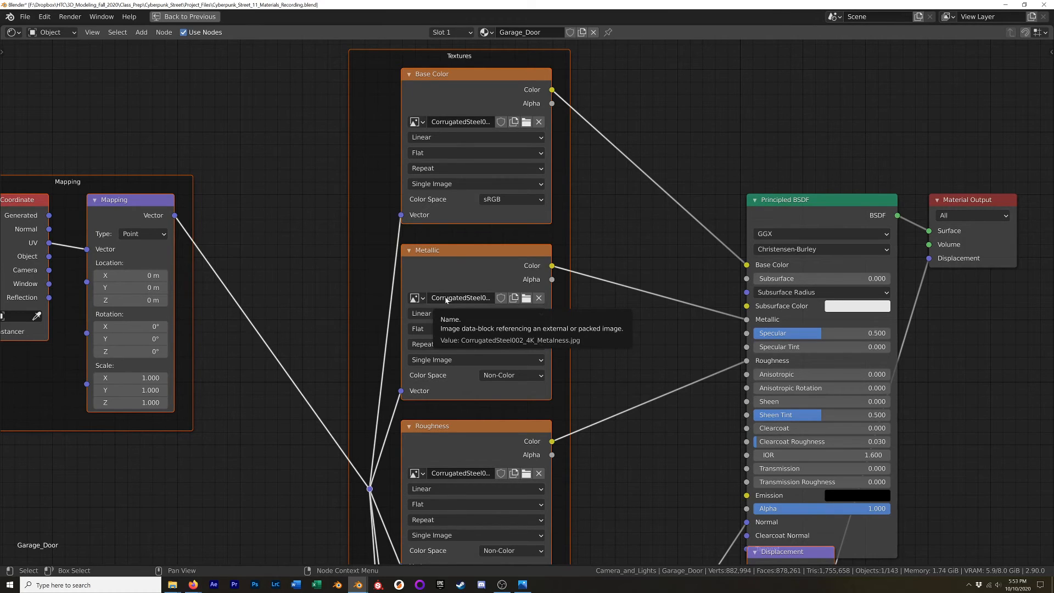
{"action": "scroll", "coordinate": [594, 486], "scroll_direction": "down", "scroll_amount": 4}
{"action": "middle_click_drag", "start_coordinate": [594, 487], "coordinate": [575, 271]}
{"action": "scroll", "coordinate": [444, 262], "scroll_direction": "up", "scroll_amount": 4}
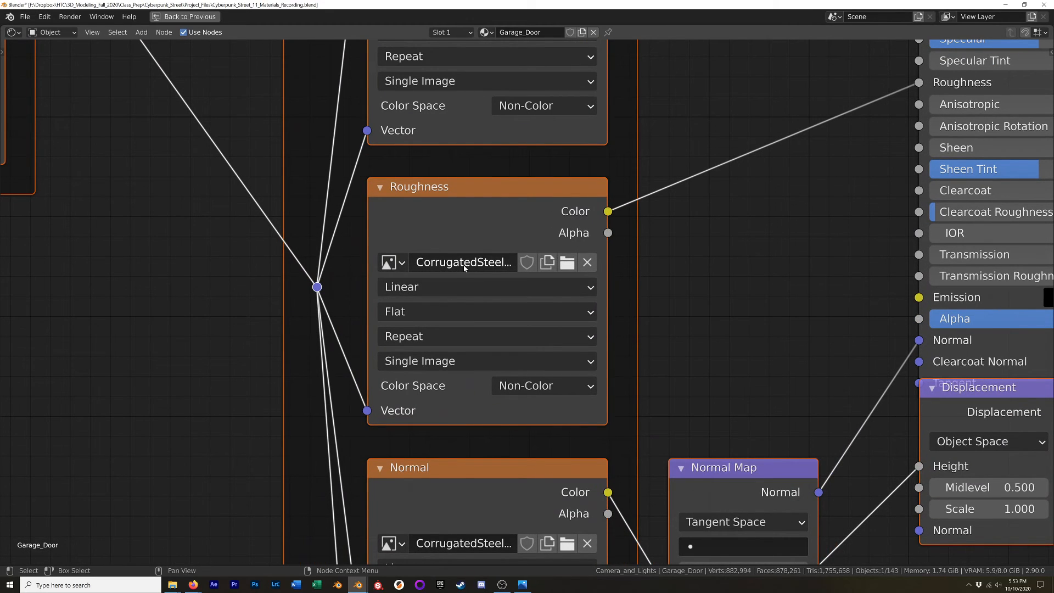
{"action": "middle_click_drag", "start_coordinate": [431, 509], "coordinate": [367, 233]}
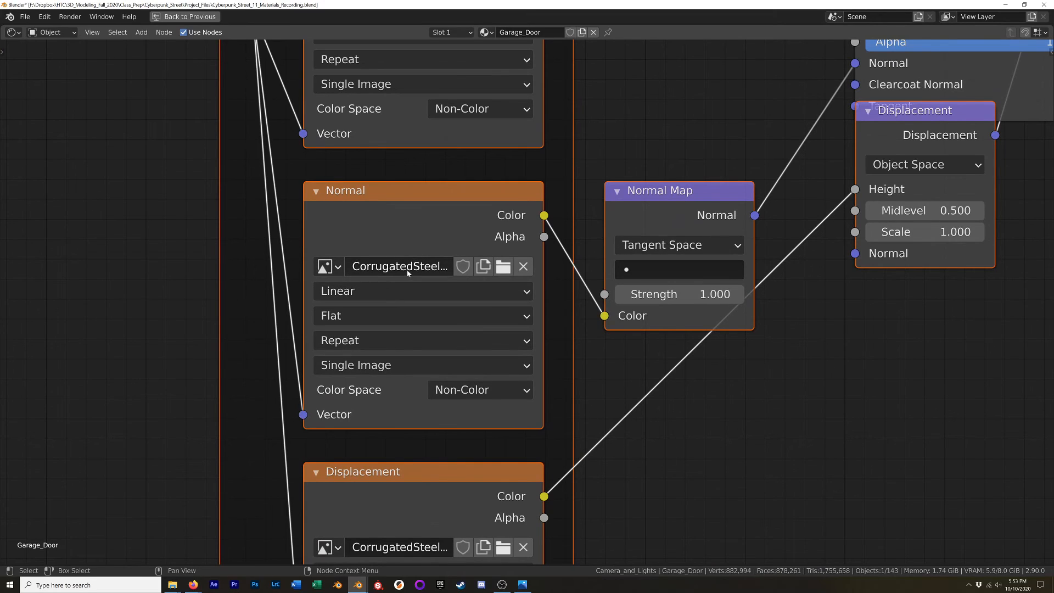
{"action": "middle_click_drag", "start_coordinate": [624, 500], "coordinate": [550, 281]}
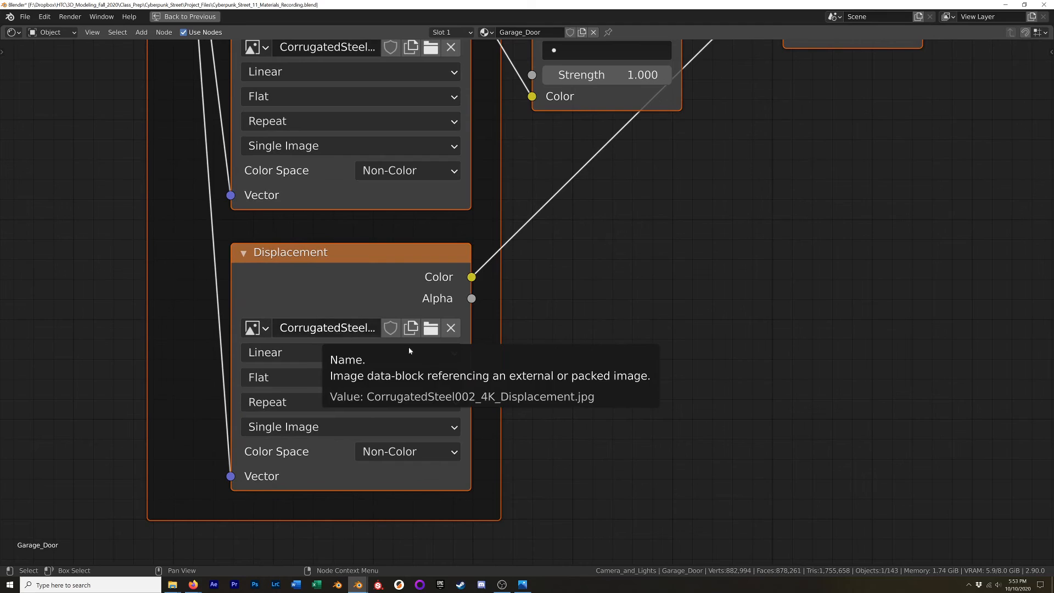
{"action": "scroll", "coordinate": [471, 432], "scroll_direction": "down", "scroll_amount": 5}
{"action": "middle_click_drag", "start_coordinate": [470, 432], "coordinate": [495, 512]}
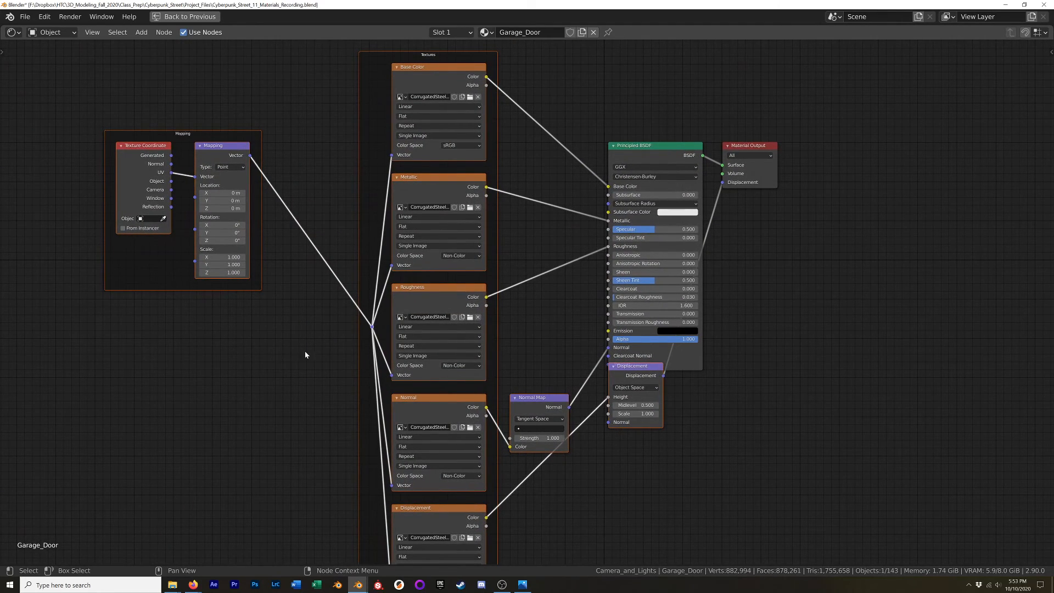
Step: Spread out the Principled BSDF, Material Output, Displacement and Normal Map nodes so none overlap, and restore the full workspace layout
{"action": "left_click_drag", "start_coordinate": [795, 113], "coordinate": [619, 235]}
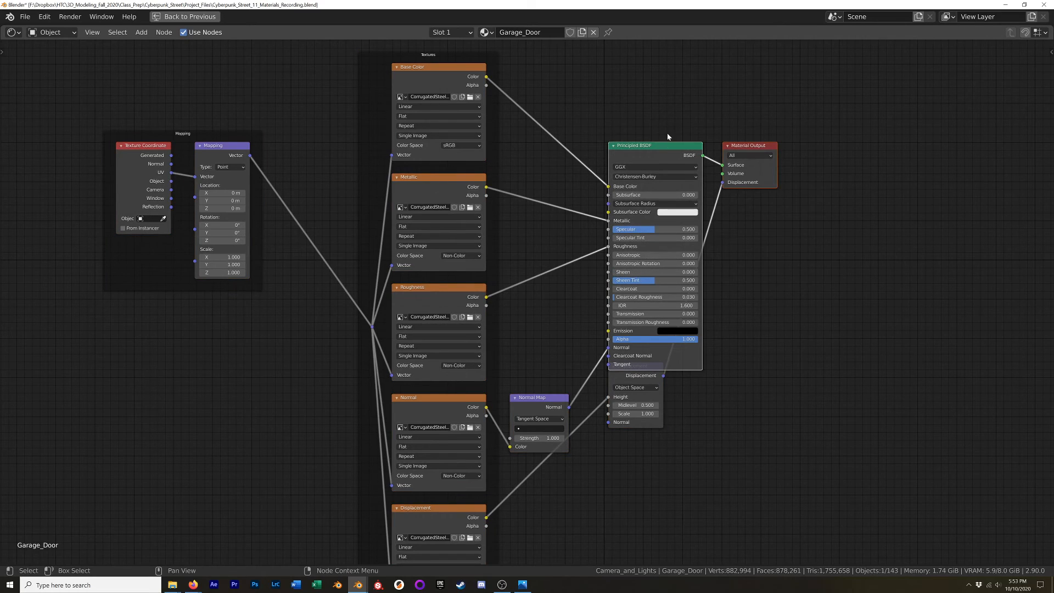
{"action": "left_click_drag", "start_coordinate": [656, 152], "coordinate": [800, 157]}
{"action": "left_click_drag", "start_coordinate": [634, 373], "coordinate": [790, 477]}
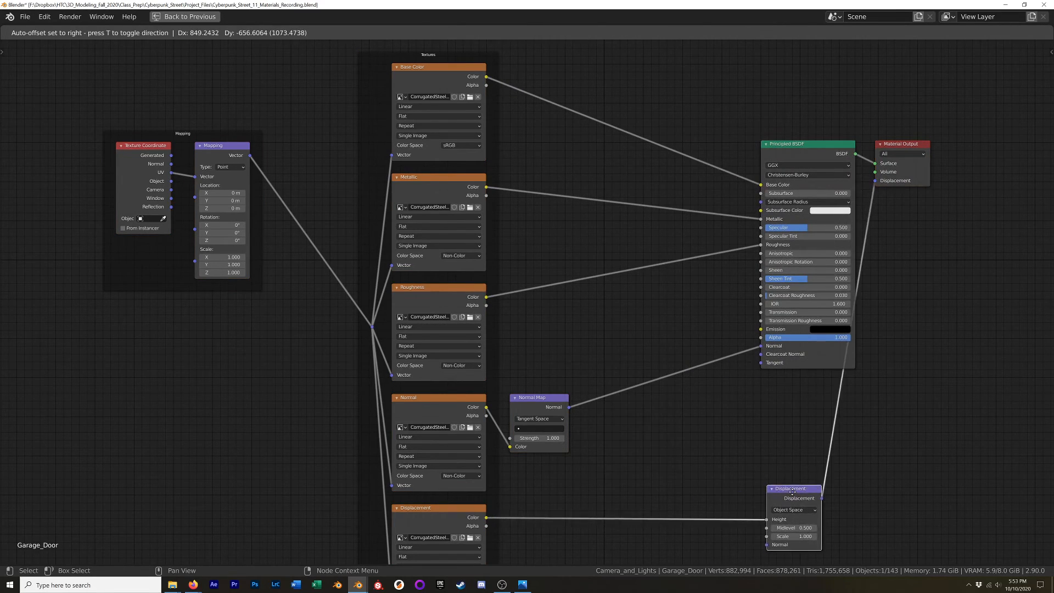
{"action": "left_click_drag", "start_coordinate": [525, 402], "coordinate": [657, 367]}
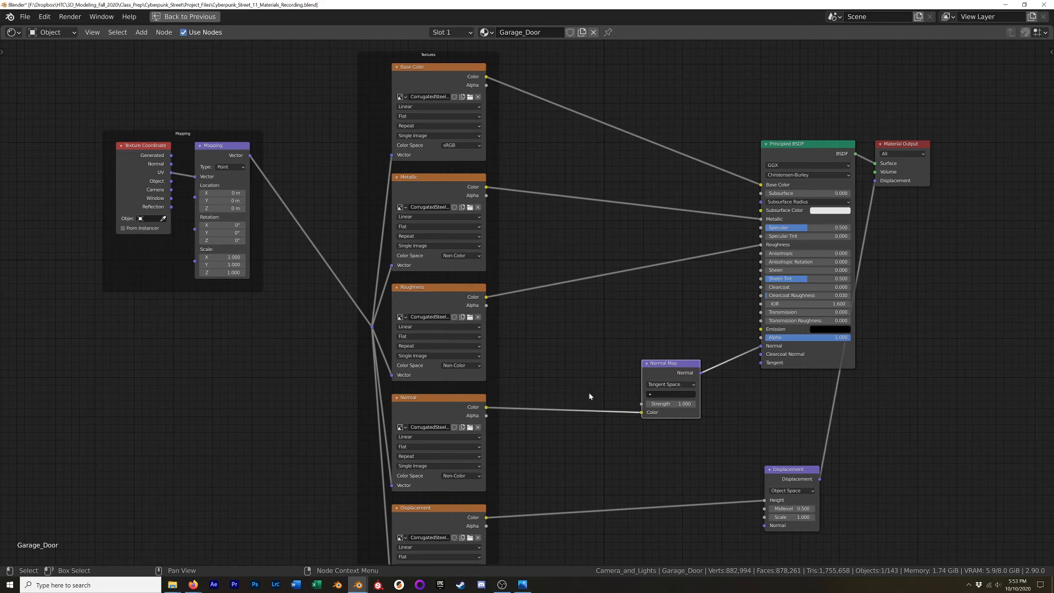
{"action": "key", "text": "ctrl+space"}
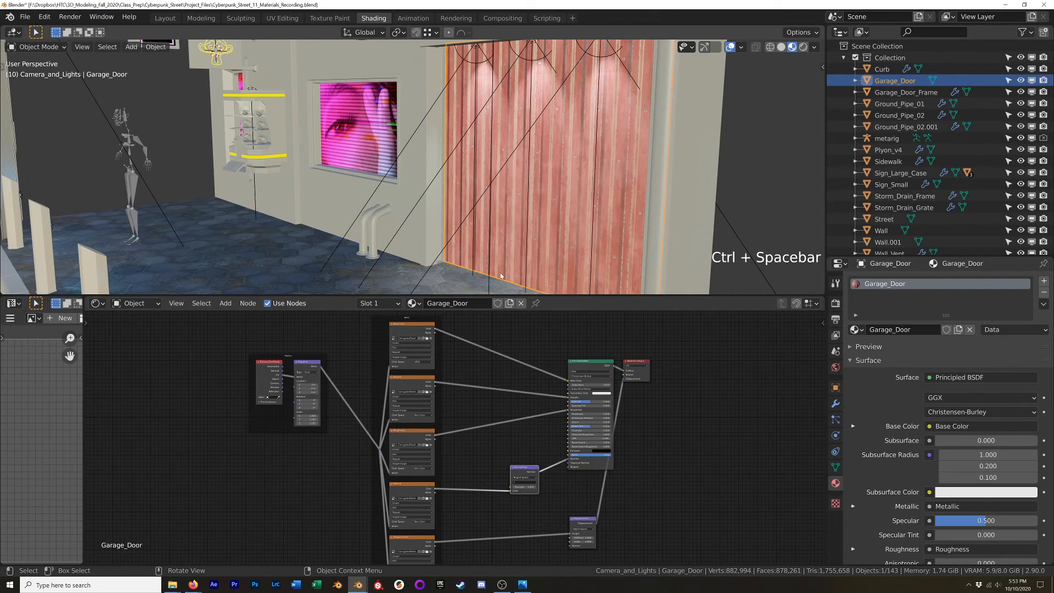
Step: Insert an RGB Curves node between the Normal texture and the Normal Map node and invert its green channel curve
{"action": "scroll", "coordinate": [512, 236], "scroll_direction": "up", "scroll_amount": 2}
{"action": "scroll", "coordinate": [477, 485], "scroll_direction": "up", "scroll_amount": 5}
{"action": "middle_click_drag", "start_coordinate": [488, 480], "coordinate": [515, 398]}
{"action": "left_click_drag", "start_coordinate": [634, 360], "coordinate": [655, 361]}
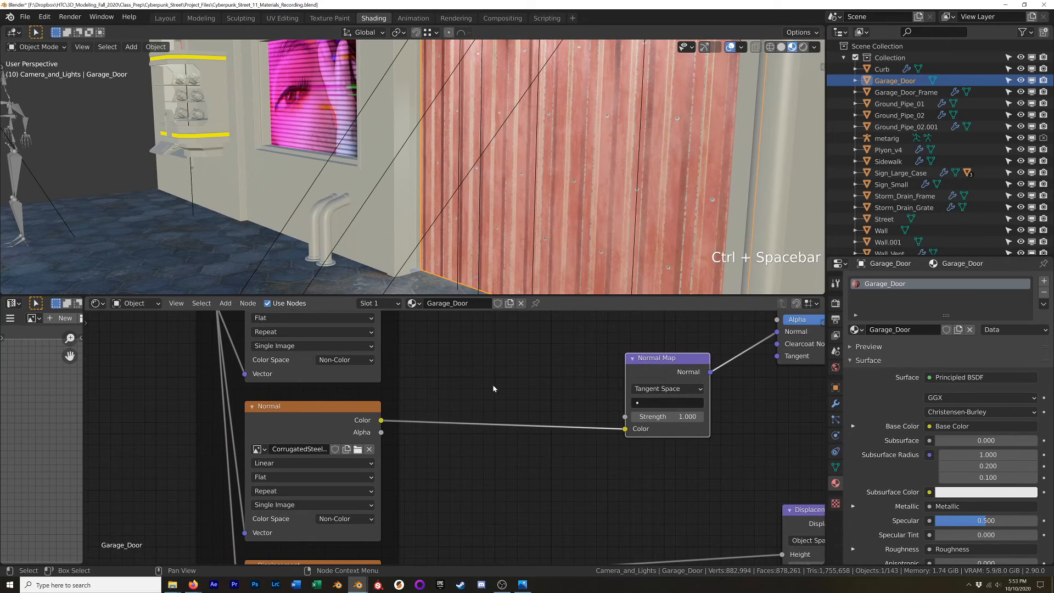
{"action": "key", "text": "shift+a"}
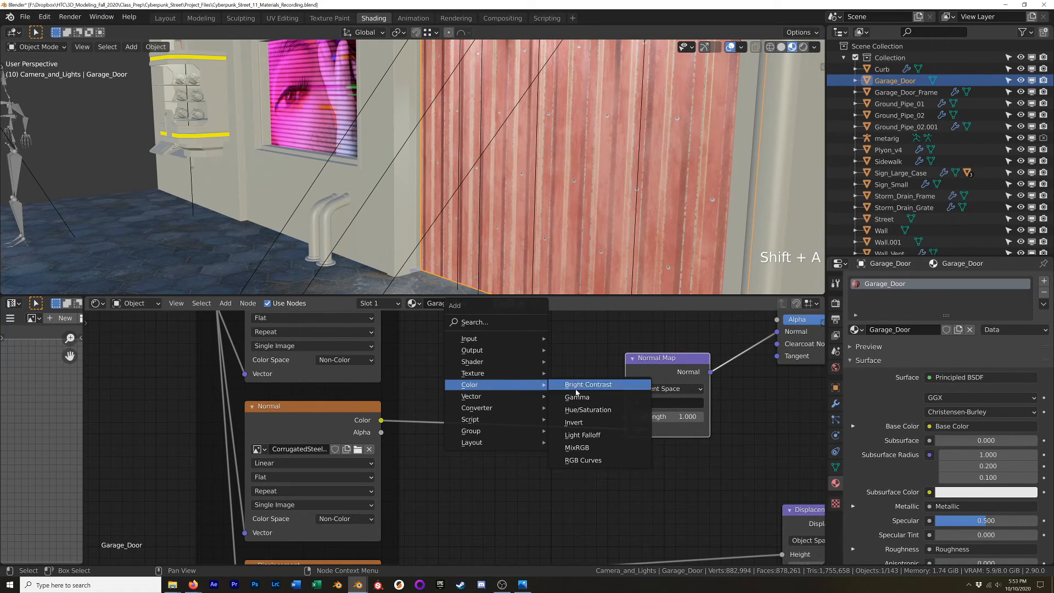
{"action": "left_click", "coordinate": [583, 460]}
{"action": "left_click", "coordinate": [491, 445]}
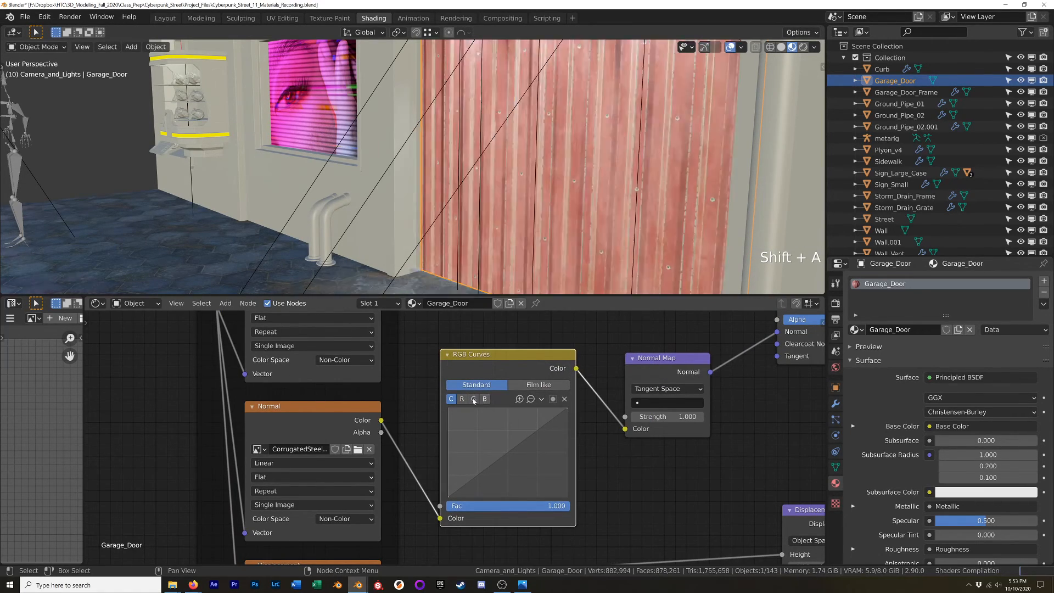
{"action": "left_click_drag", "start_coordinate": [447, 499], "coordinate": [448, 408]}
{"action": "left_click_drag", "start_coordinate": [567, 409], "coordinate": [569, 497]}
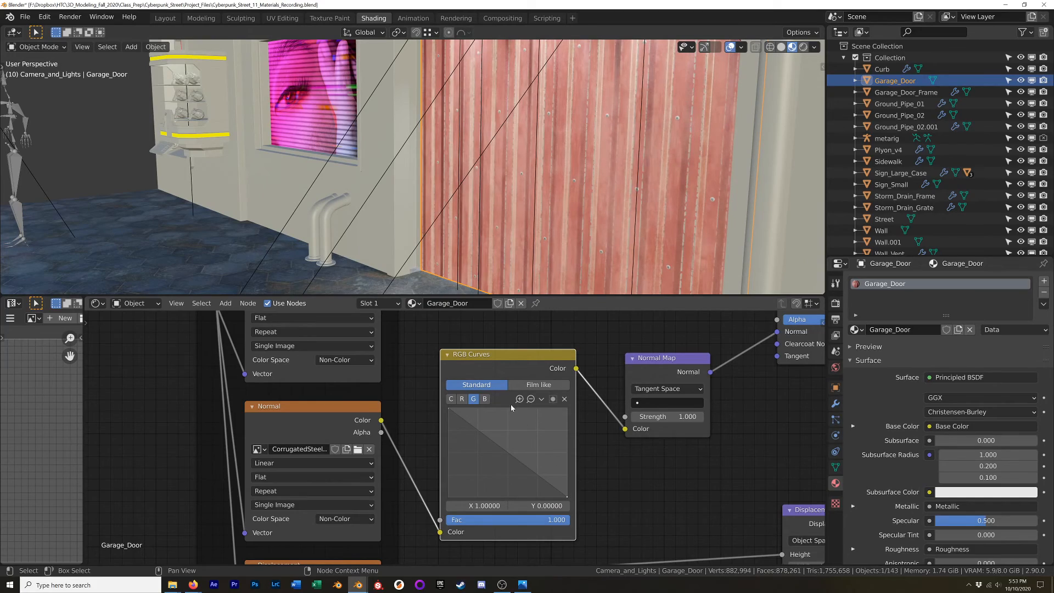
{"action": "middle_click_drag", "start_coordinate": [527, 230], "coordinate": [554, 240]}
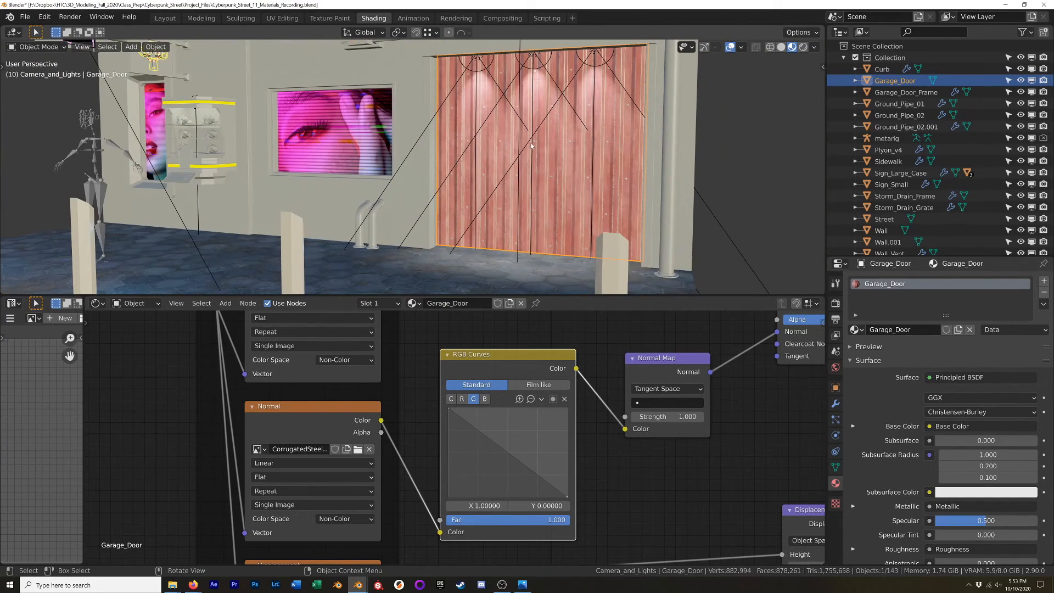
Step: Try a 90° Y rotation in the Mapping node and return it to 0°
{"action": "middle_click_drag", "start_coordinate": [143, 410], "coordinate": [526, 479], "text": "shift"}
{"action": "scroll", "coordinate": [496, 465], "scroll_direction": "down", "scroll_amount": 7}
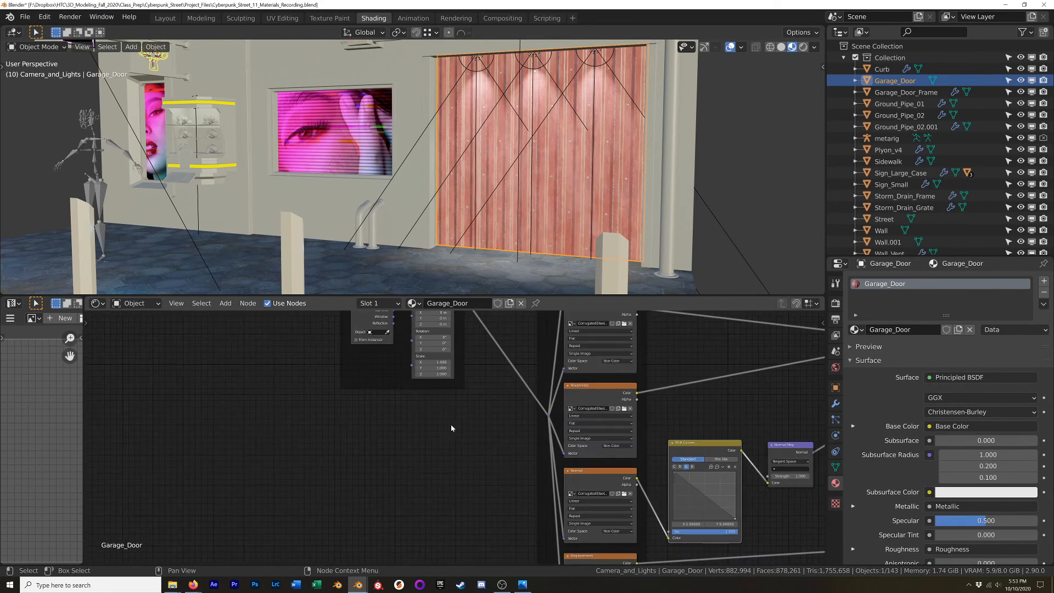
{"action": "middle_click_drag", "start_coordinate": [459, 433], "coordinate": [470, 510], "text": "shift"}
{"action": "scroll", "coordinate": [502, 427], "scroll_direction": "up", "scroll_amount": 5}
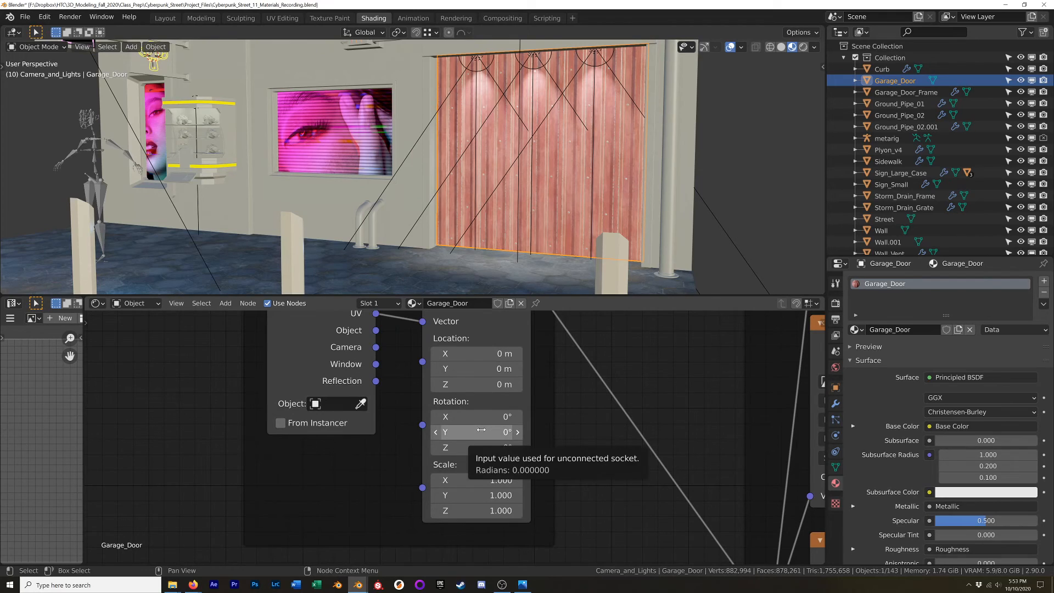
{"action": "left_click", "coordinate": [484, 433]}
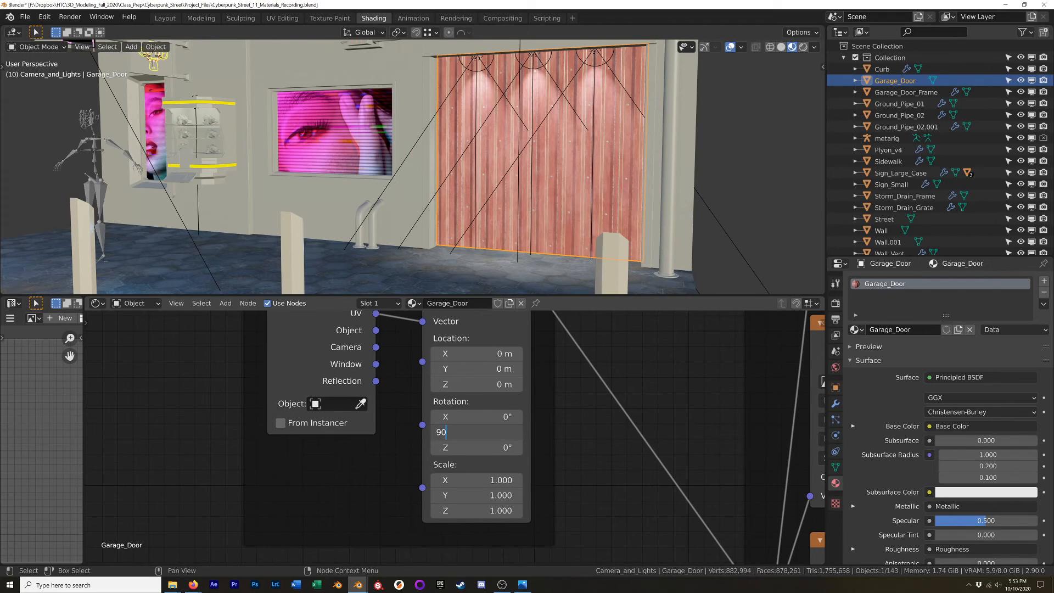
{"action": "key", "text": "Return"}
{"action": "left_click", "coordinate": [486, 432]}
{"action": "type", "text": "0"}
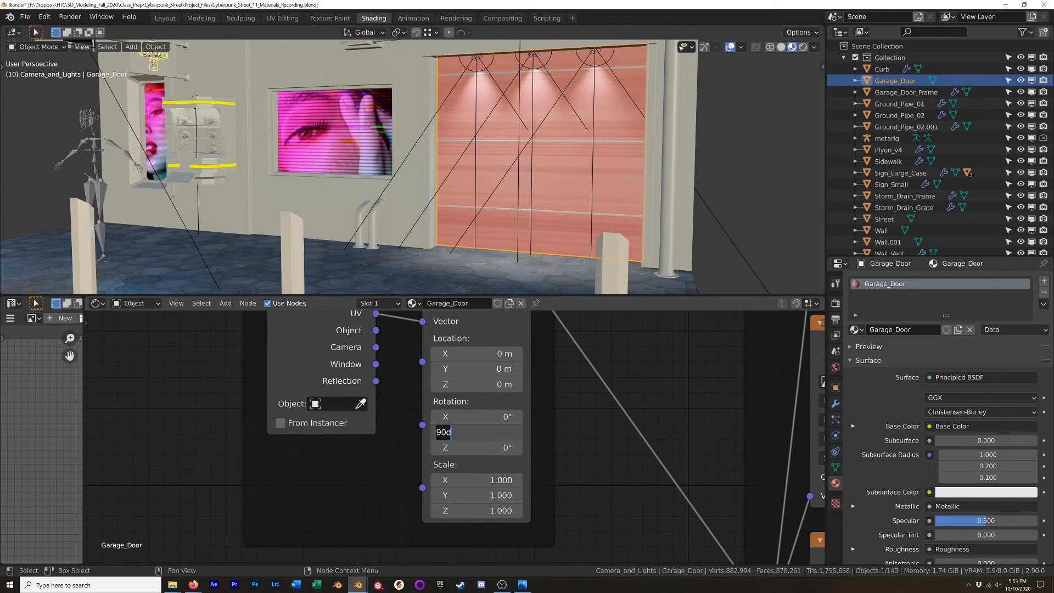
{"action": "key", "text": "Return"}
Step: Set the Mapping node's Z rotation to 90° so the corrugation runs horizontally across the garage door
{"action": "left_click", "coordinate": [481, 447]}
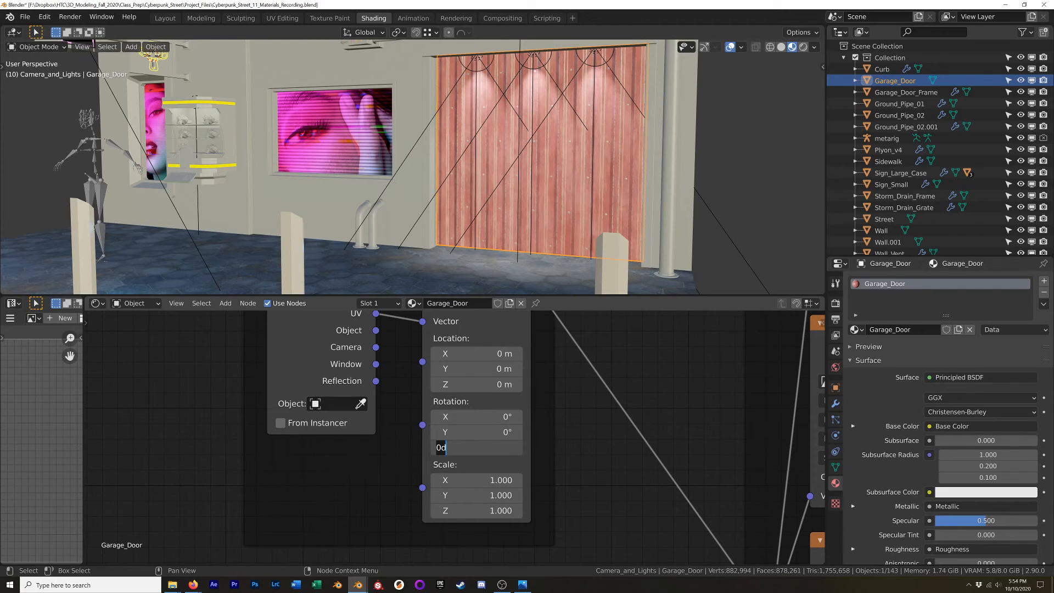
{"action": "type", "text": "90"}
{"action": "key", "text": "Return"}
{"action": "mouse_move", "coordinate": [542, 218]}
{"action": "middle_mouse_down"}
{"action": "mouse_move", "coordinate": [578, 215]}
{"action": "mouse_move", "coordinate": [597, 243]}
{"action": "mouse_move", "coordinate": [502, 234]}
{"action": "mouse_move", "coordinate": [479, 190]}
{"action": "mouse_move", "coordinate": [579, 222]}
{"action": "mouse_move", "coordinate": [521, 220]}
{"action": "middle_mouse_up"}
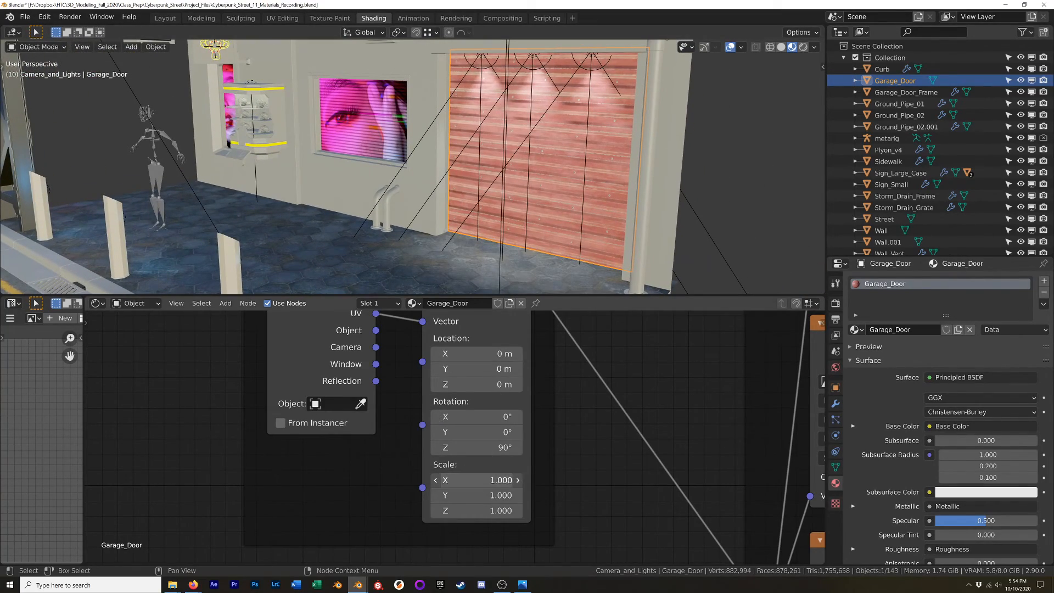
Step: Scale the garage door texture in the Mapping node, trying 2.0 and settling on 1.8 for X, Y and Z
{"action": "left_click_drag", "start_coordinate": [478, 479], "coordinate": [477, 510]}
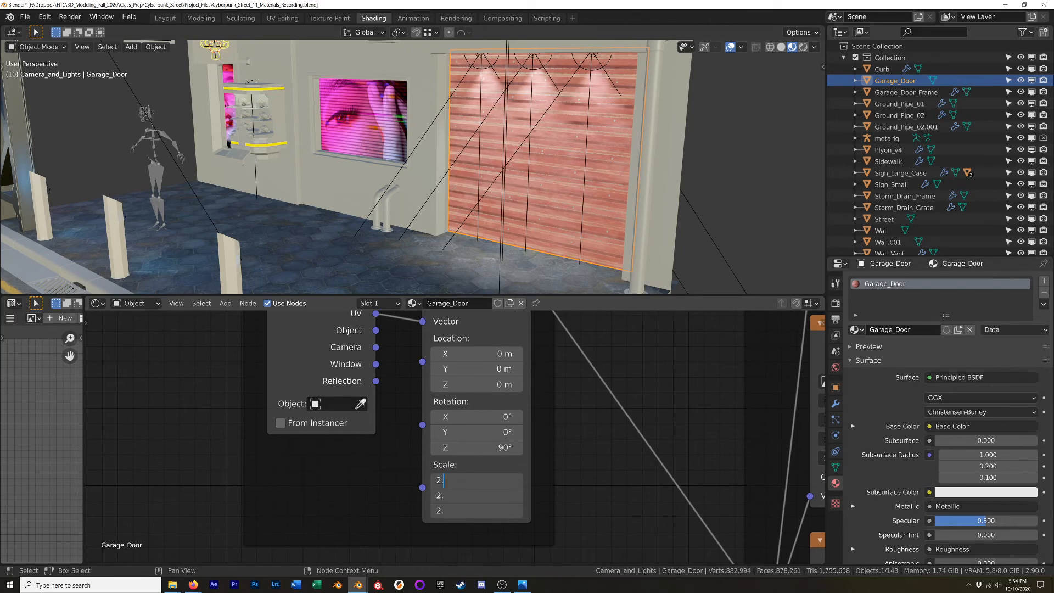
{"action": "key", "text": "Return"}
{"action": "middle_click_drag", "start_coordinate": [470, 284], "coordinate": [510, 188]}
{"action": "left_click_drag", "start_coordinate": [500, 481], "coordinate": [500, 510]}
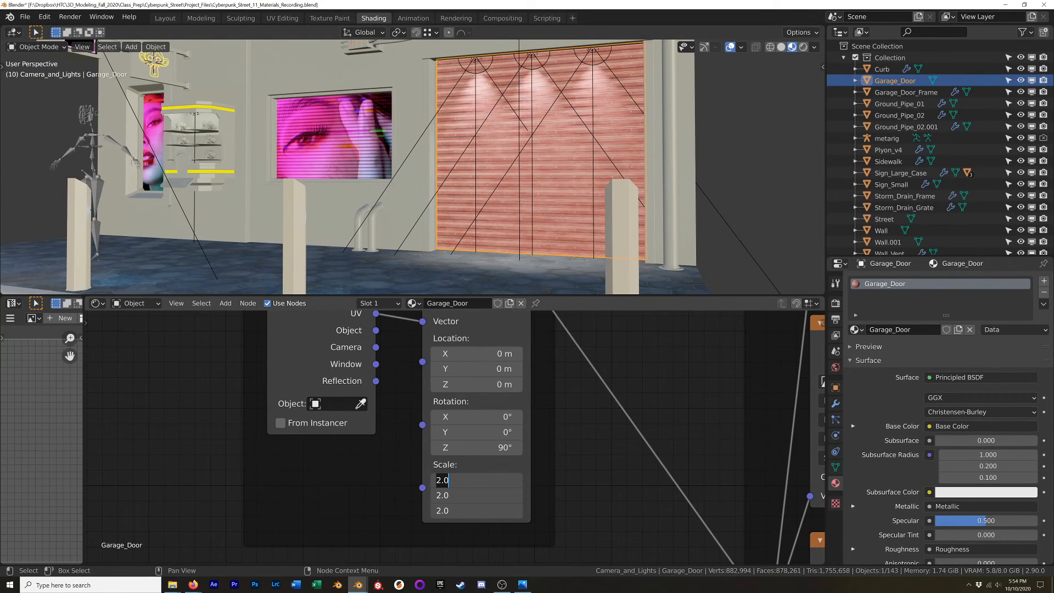
{"action": "key", "text": "Return"}
{"action": "middle_click_drag", "start_coordinate": [558, 205], "coordinate": [555, 225]}
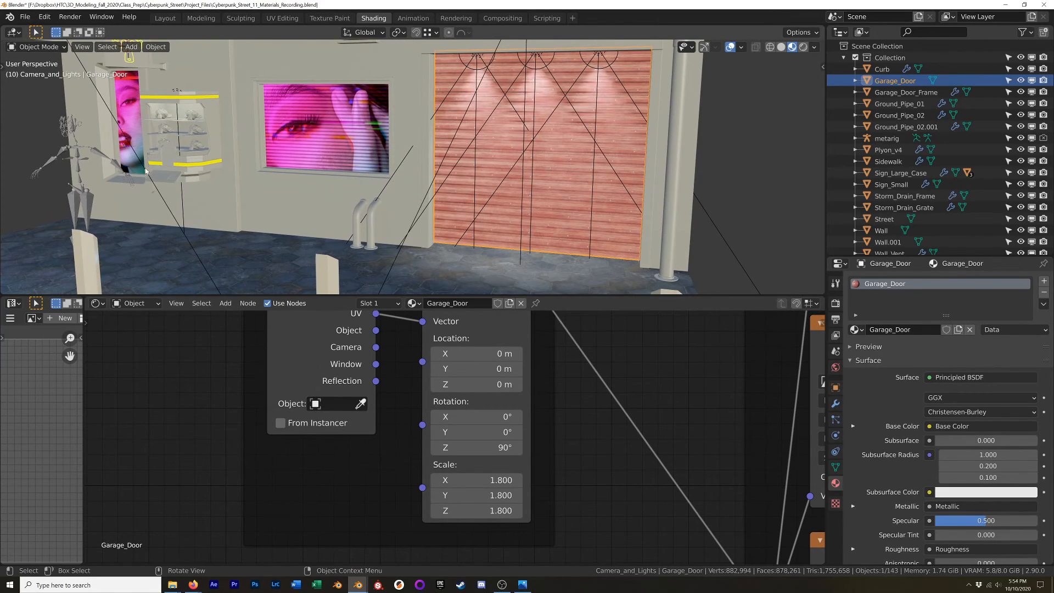
Step: Move the metarig figure in front of the garage door as a scale reference for the corrugation
{"action": "left_click", "coordinate": [87, 206]}
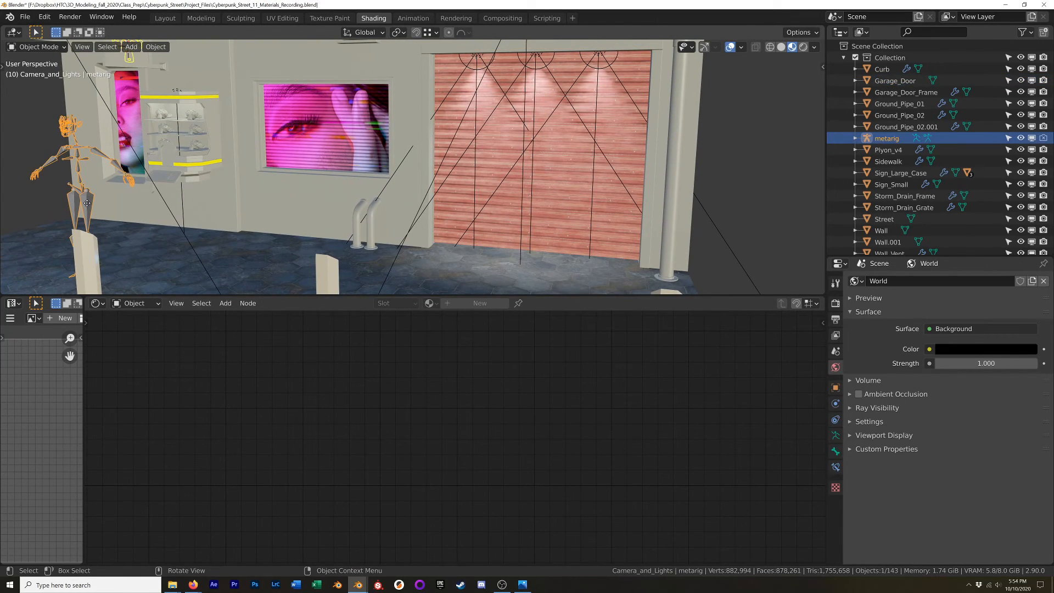
{"action": "key", "text": "g"}
{"action": "left_click", "coordinate": [474, 224]}
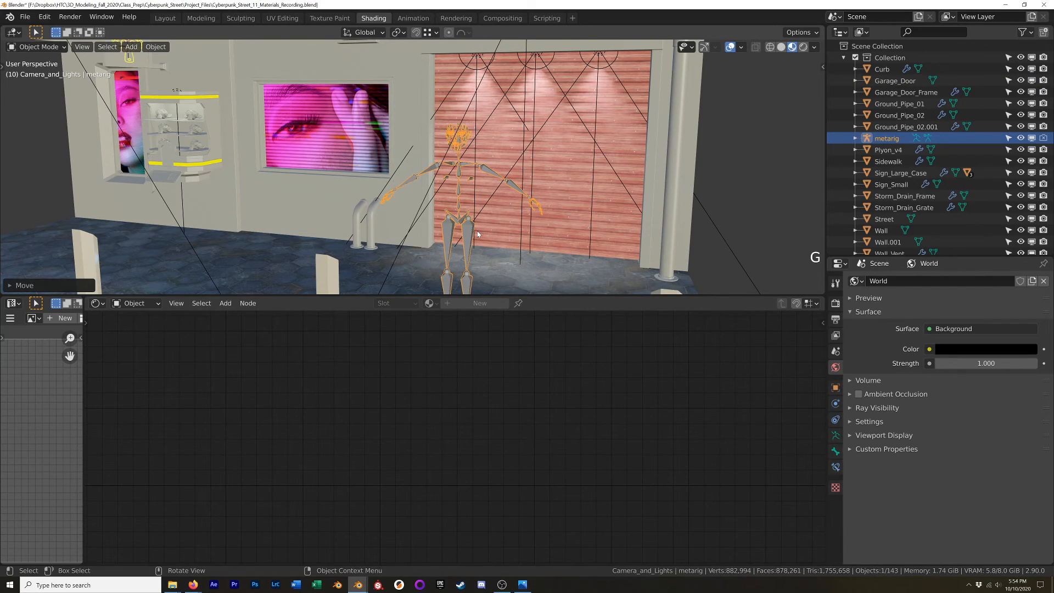
{"action": "key", "text": "g"}
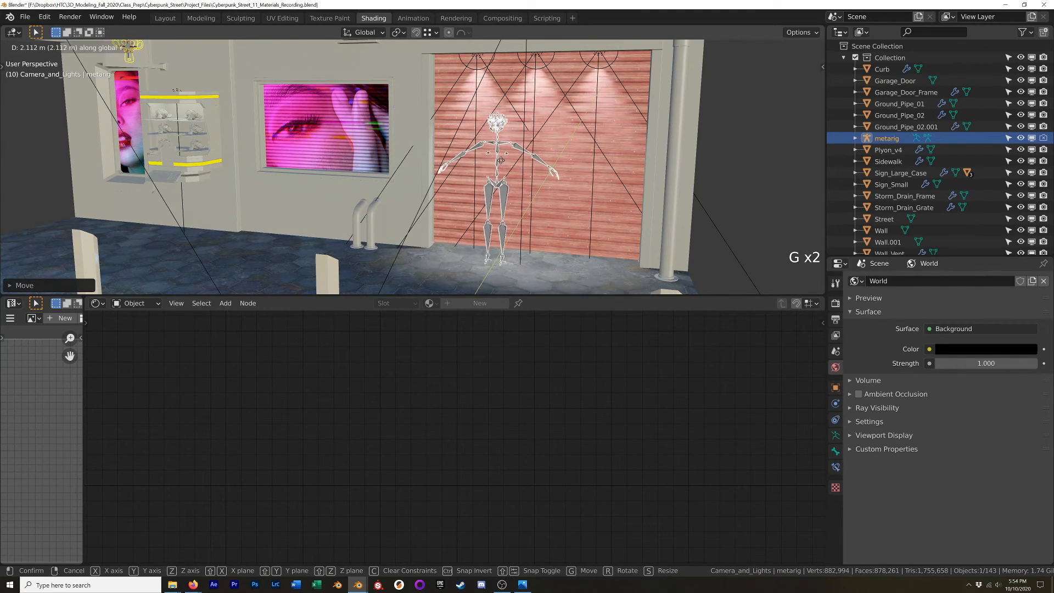
{"action": "left_click", "coordinate": [501, 163]}
{"action": "scroll", "coordinate": [501, 220], "scroll_direction": "up", "scroll_amount": 2}
{"action": "mouse_move", "coordinate": [482, 250]}
{"action": "middle_mouse_down"}
{"action": "mouse_move", "coordinate": [531, 212]}
{"action": "mouse_move", "coordinate": [513, 226]}
{"action": "mouse_move", "coordinate": [520, 239]}
{"action": "mouse_move", "coordinate": [487, 230]}
{"action": "mouse_move", "coordinate": [575, 237]}
{"action": "mouse_move", "coordinate": [420, 233]}
{"action": "mouse_move", "coordinate": [410, 243]}
{"action": "mouse_move", "coordinate": [467, 236]}
{"action": "middle_mouse_up"}
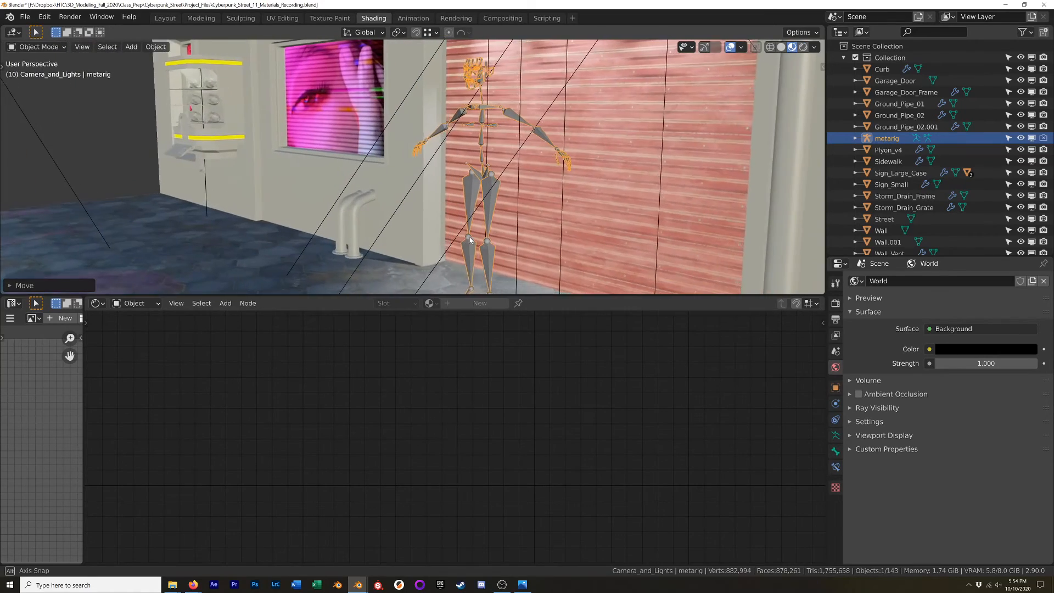
{"action": "scroll", "coordinate": [524, 180], "scroll_direction": "down", "scroll_amount": 5}
Step: Select the garage door, switch the viewport to rendered shading and inspect the corrugated surface from a steep side angle
{"action": "left_click", "coordinate": [523, 180]}
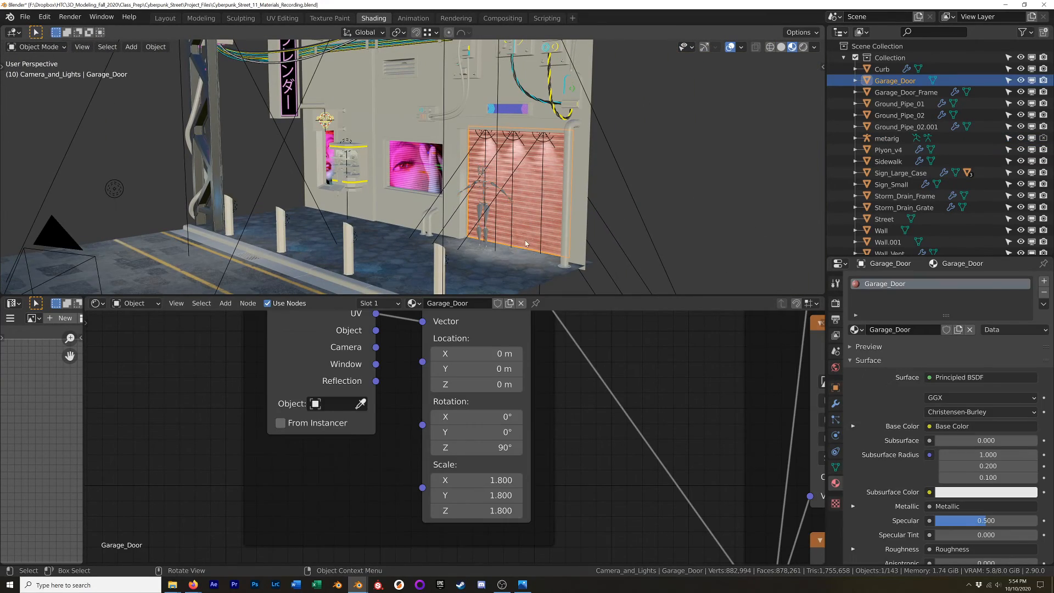
{"action": "scroll", "coordinate": [524, 220], "scroll_direction": "up", "scroll_amount": 5}
{"action": "middle_click_drag", "start_coordinate": [524, 222], "coordinate": [566, 235], "text": "shift"}
{"action": "scroll", "coordinate": [625, 398], "scroll_direction": "down", "scroll_amount": 5}
{"action": "mouse_move", "coordinate": [507, 193]}
{"action": "middle_mouse_down", "text": "shift"}
{"action": "mouse_move", "coordinate": [495, 208]}
{"action": "mouse_move", "coordinate": [507, 203]}
{"action": "mouse_move", "coordinate": [492, 194]}
{"action": "mouse_move", "coordinate": [470, 207]}
{"action": "middle_mouse_up", "text": "shift"}
{"action": "key", "text": "z"}
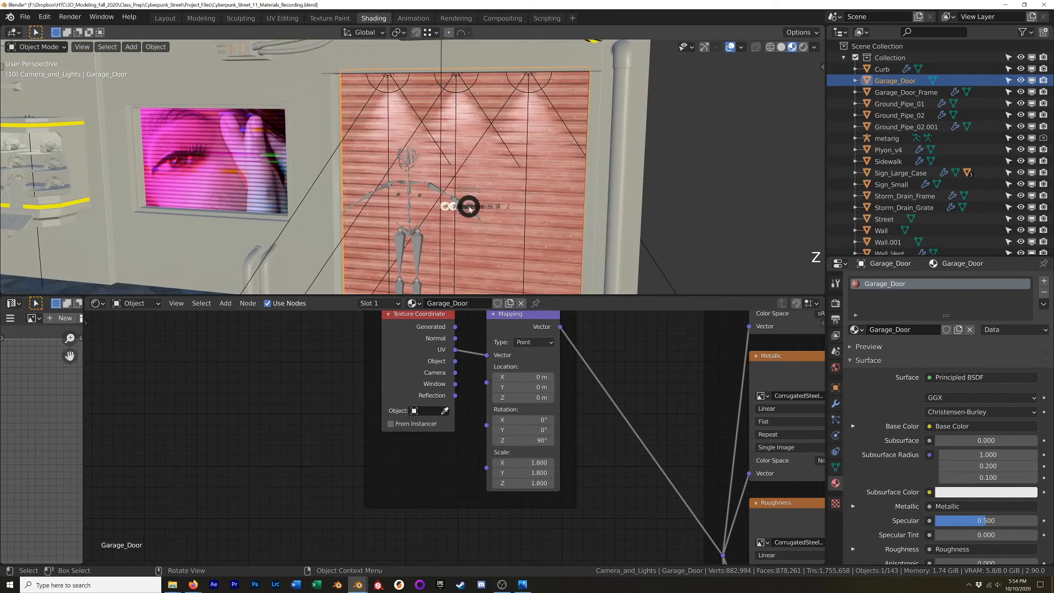
{"action": "left_click", "coordinate": [472, 152]}
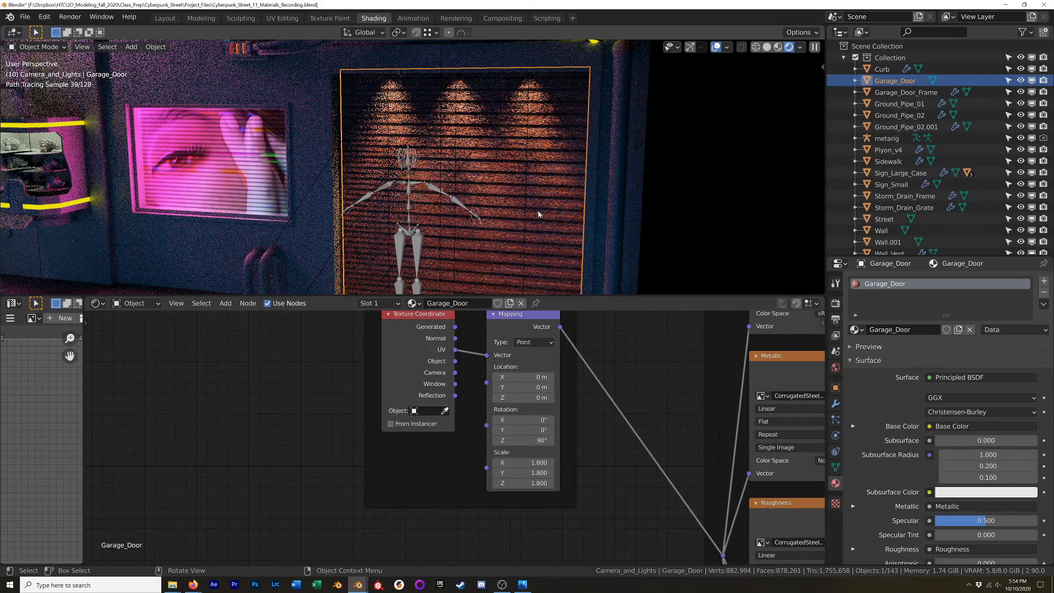
{"action": "mouse_move", "coordinate": [503, 188]}
{"action": "middle_mouse_down"}
{"action": "mouse_move", "coordinate": [490, 199]}
{"action": "mouse_move", "coordinate": [490, 182]}
{"action": "mouse_move", "coordinate": [499, 205]}
{"action": "mouse_move", "coordinate": [489, 203]}
{"action": "middle_mouse_up"}
{"action": "scroll", "coordinate": [490, 183], "scroll_direction": "up", "scroll_amount": 4}
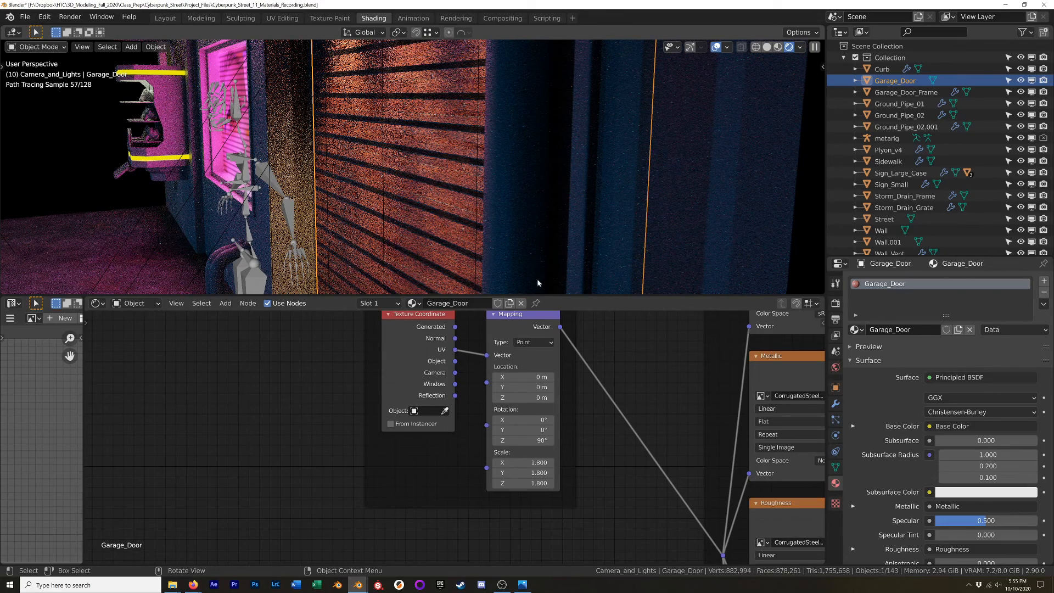
Step: Set the garage door material's surface displacement method to Displacement and Bump
{"action": "scroll", "coordinate": [673, 385], "scroll_direction": "down", "scroll_amount": 11}
{"action": "middle_click_drag", "start_coordinate": [673, 385], "coordinate": [277, 382], "text": "shift"}
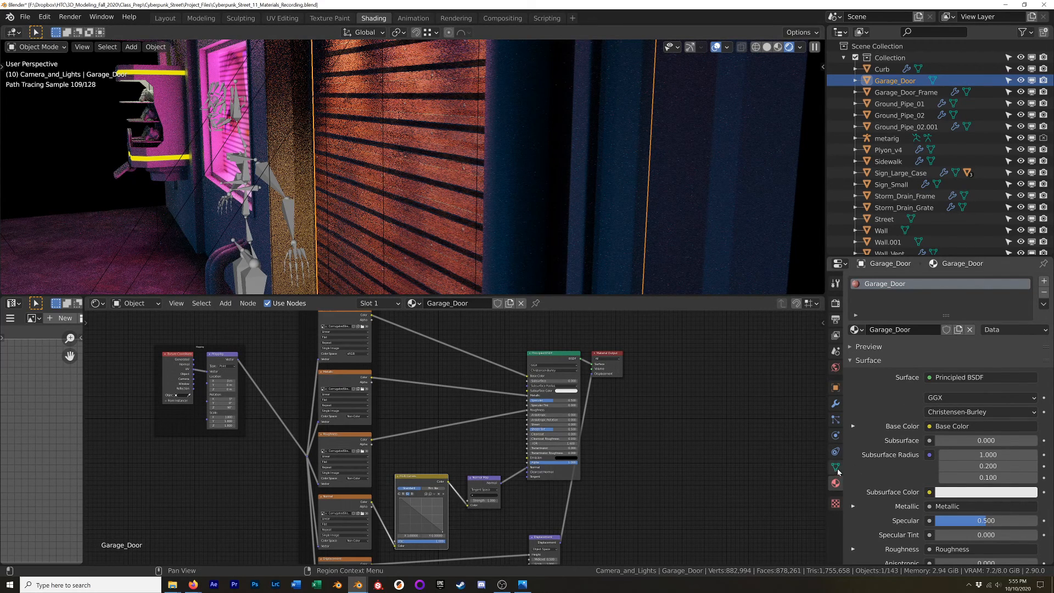
{"action": "scroll", "coordinate": [859, 475], "scroll_direction": "down", "scroll_amount": 10}
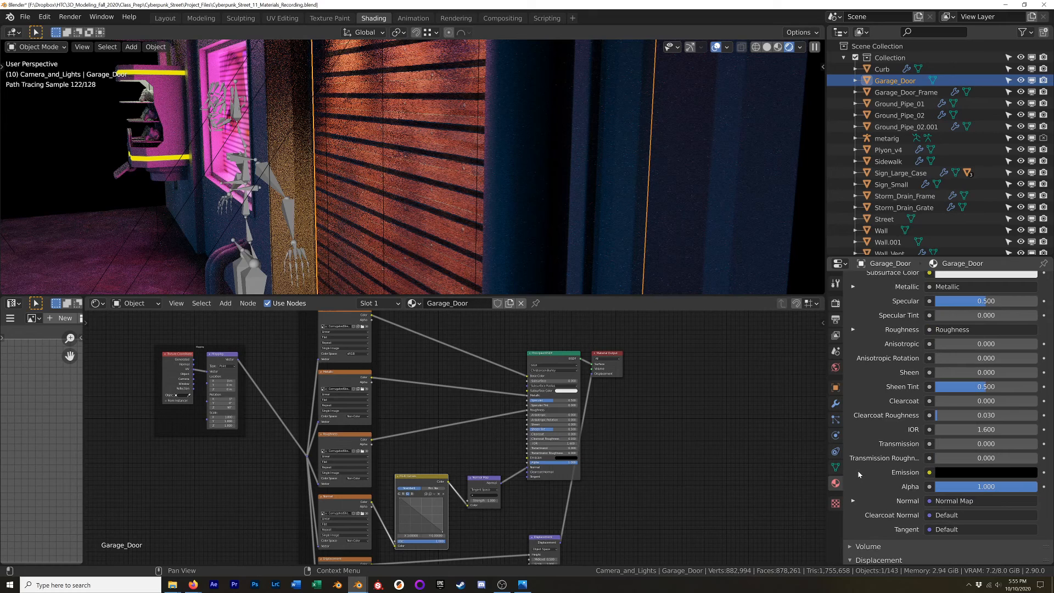
{"action": "scroll", "coordinate": [857, 470], "scroll_direction": "down", "scroll_amount": 10}
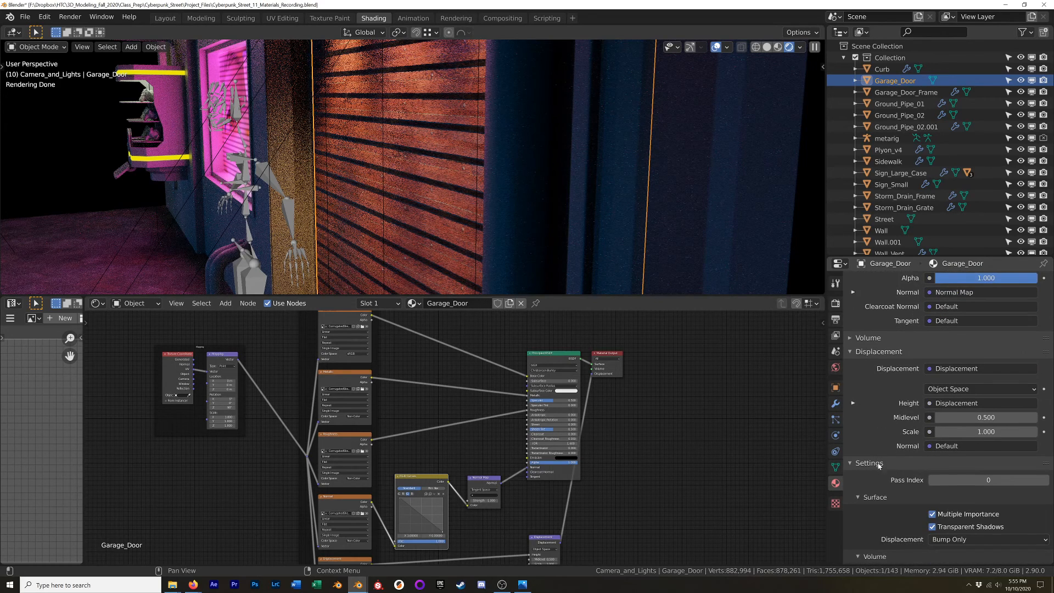
{"action": "scroll", "coordinate": [863, 478], "scroll_direction": "down", "scroll_amount": 4}
{"action": "left_click", "coordinate": [967, 462]}
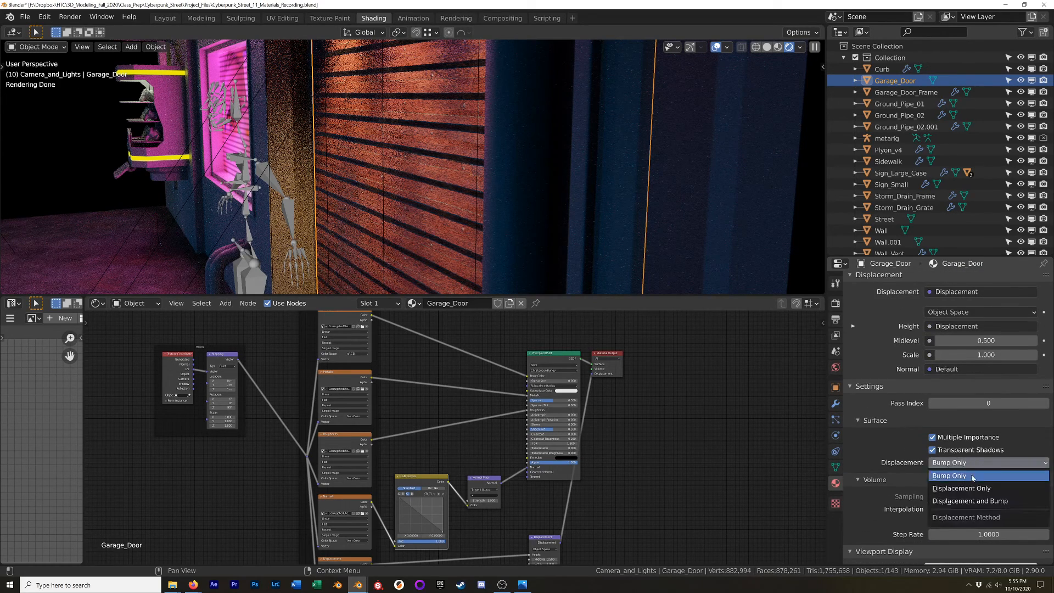
{"action": "left_click", "coordinate": [969, 500]}
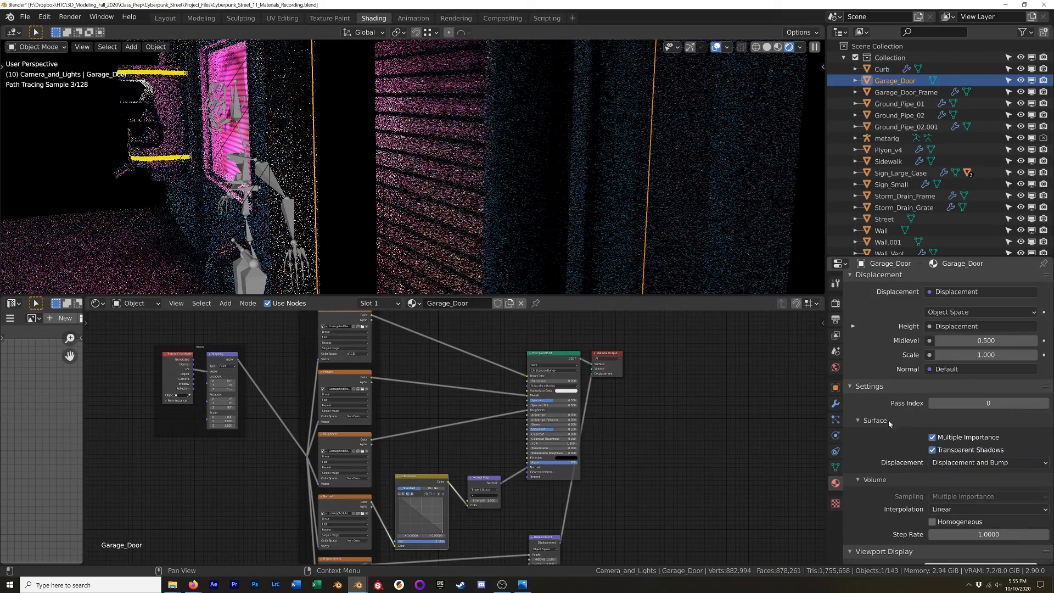
Step: Add a Subdivision Surface modifier to the garage door and enable Adaptive Subdivision
{"action": "left_click", "coordinate": [835, 404]}
{"action": "left_click", "coordinate": [883, 281]}
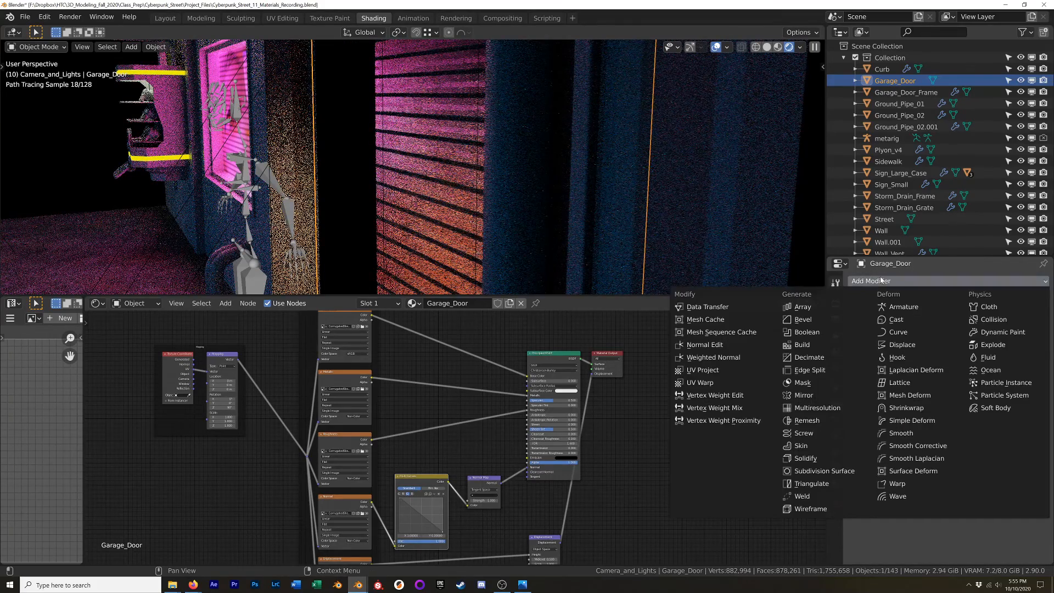
{"action": "left_click", "coordinate": [843, 471]}
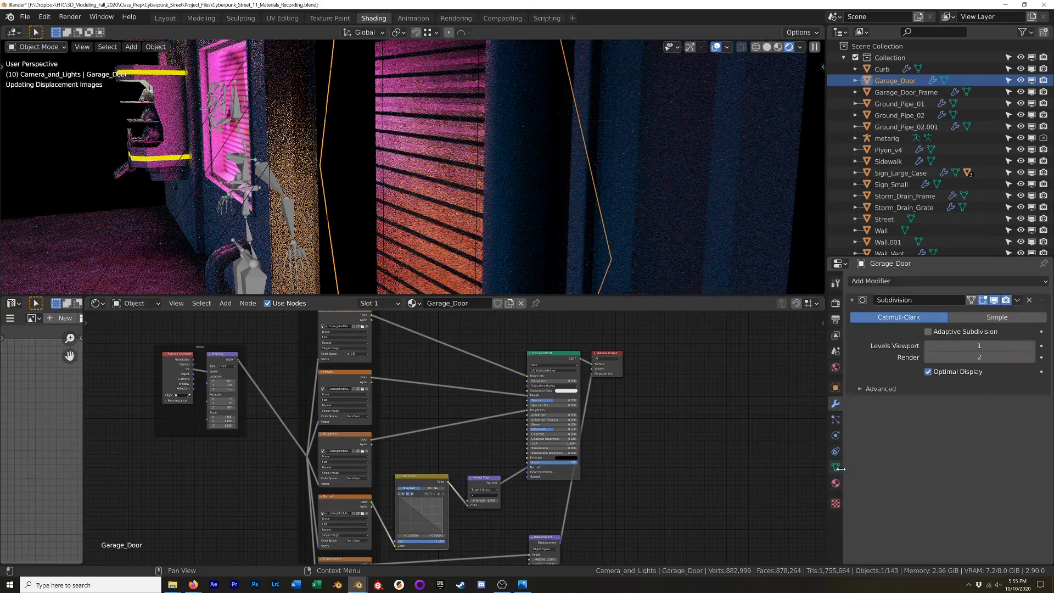
{"action": "left_click", "coordinate": [928, 332]}
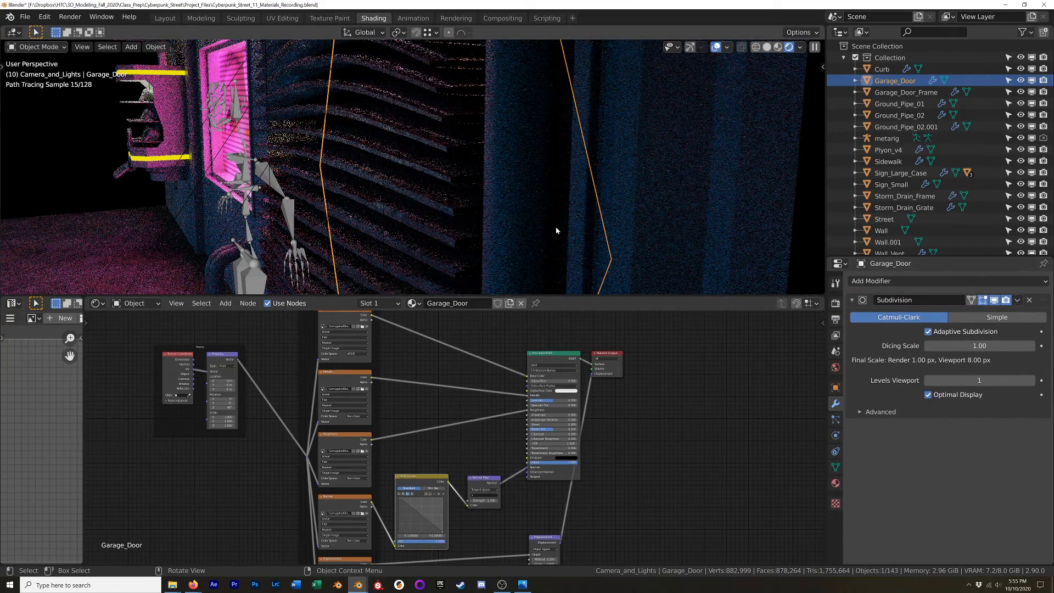
Step: Isolate the garage door in solid shading, cut two vertical edge loops and scale them along X close to the side edges
{"action": "key", "text": "z"}
{"action": "left_click", "coordinate": [635, 229]}
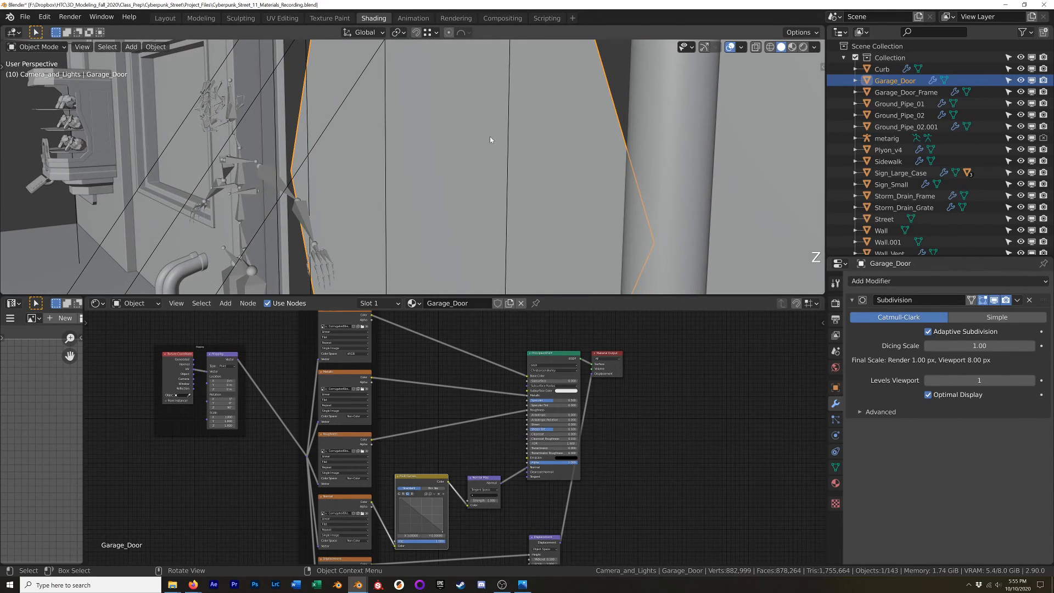
{"action": "key", "text": "KP_Divide"}
{"action": "key", "text": "Tab"}
{"action": "middle_click_drag", "start_coordinate": [469, 125], "coordinate": [523, 142]}
{"action": "scroll", "coordinate": [503, 150], "scroll_direction": "down", "scroll_amount": 1}
{"action": "key", "text": "ctrl+r"}
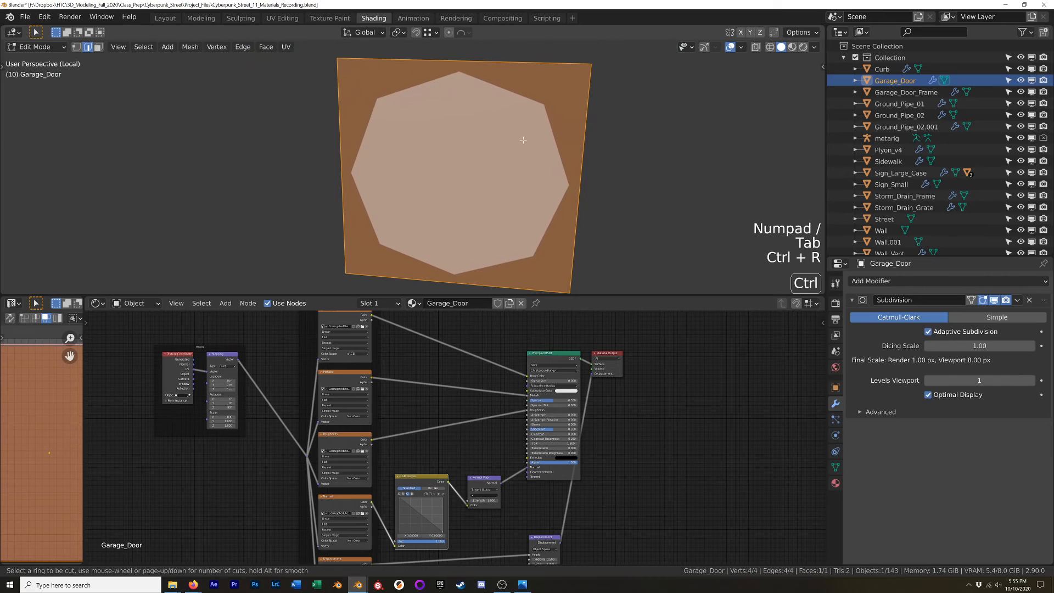
{"action": "scroll", "coordinate": [466, 76], "scroll_direction": "up", "scroll_amount": 1}
{"action": "left_click", "coordinate": [465, 77]}
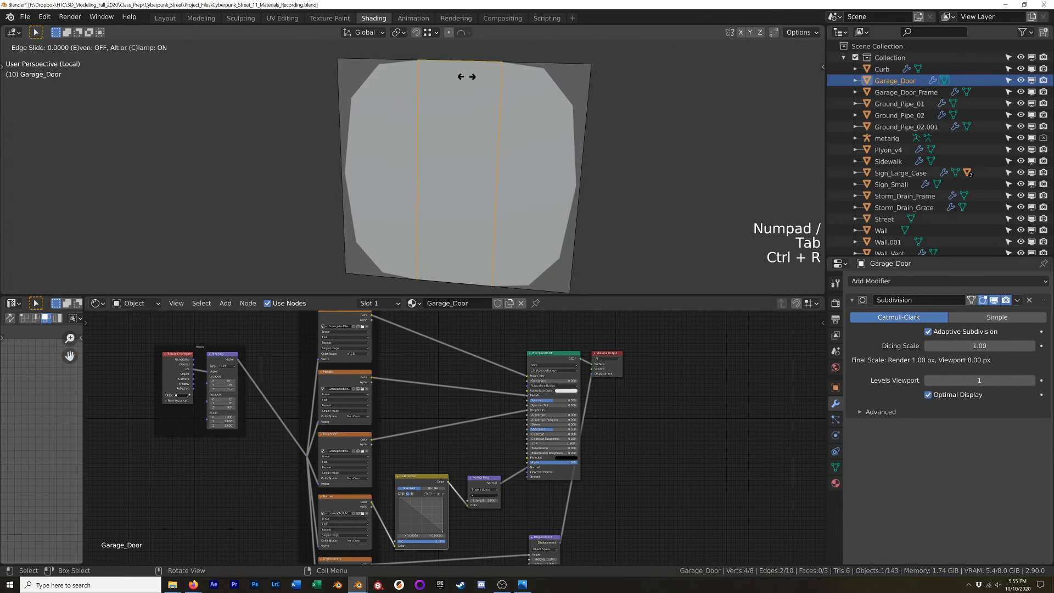
{"action": "right_click", "coordinate": [464, 77]}
{"action": "key", "text": "s"}
{"action": "key", "text": "x"}
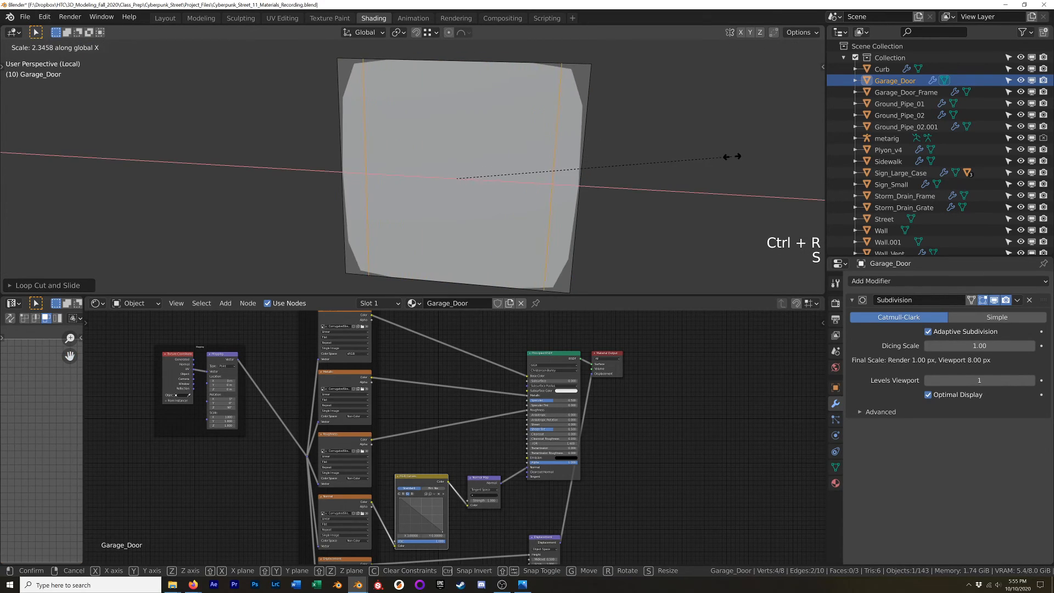
{"action": "left_click", "coordinate": [804, 159]}
Step: Cut two horizontal edge loops in the door and scale them along Z by about 2.9, close to its upper and lower edges
{"action": "key", "text": "ctrl+r"}
{"action": "left_click", "coordinate": [567, 172]}
{"action": "right_click", "coordinate": [568, 171]}
{"action": "key", "text": "s"}
{"action": "key", "text": "z"}
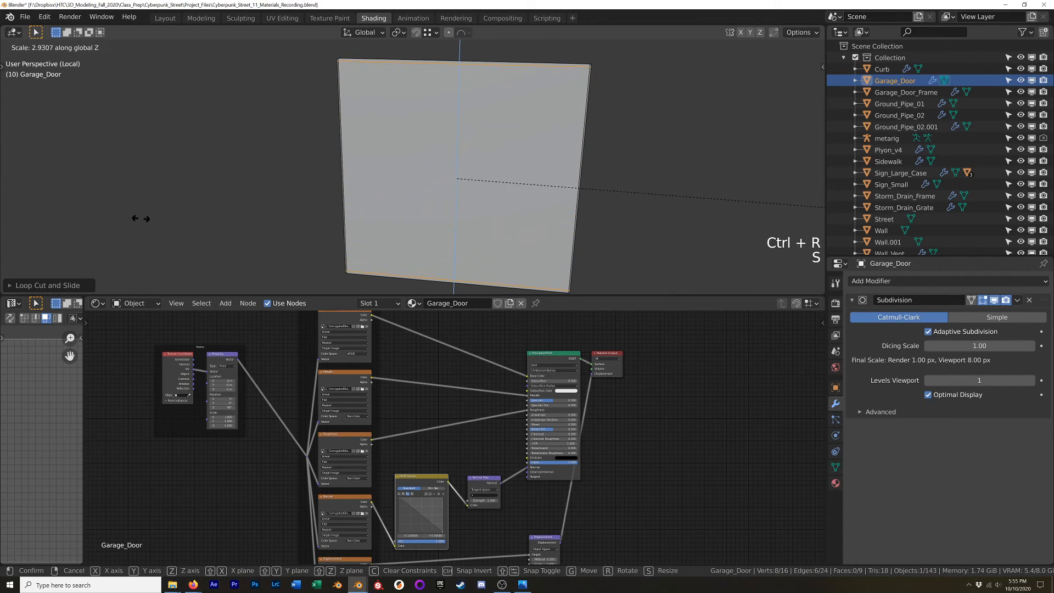
{"action": "left_click", "coordinate": [147, 219]}
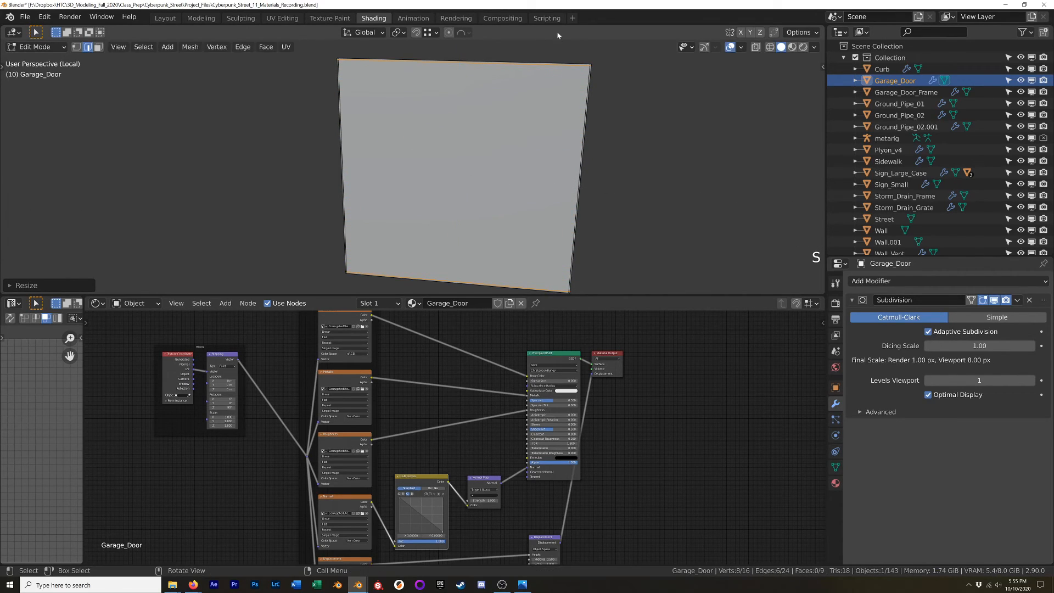
{"action": "scroll", "coordinate": [593, 61], "scroll_direction": "up", "scroll_amount": 6}
{"action": "middle_click_drag", "start_coordinate": [560, 47], "coordinate": [524, 115], "text": "shift"}
{"action": "scroll", "coordinate": [507, 116], "scroll_direction": "up", "scroll_amount": 5}
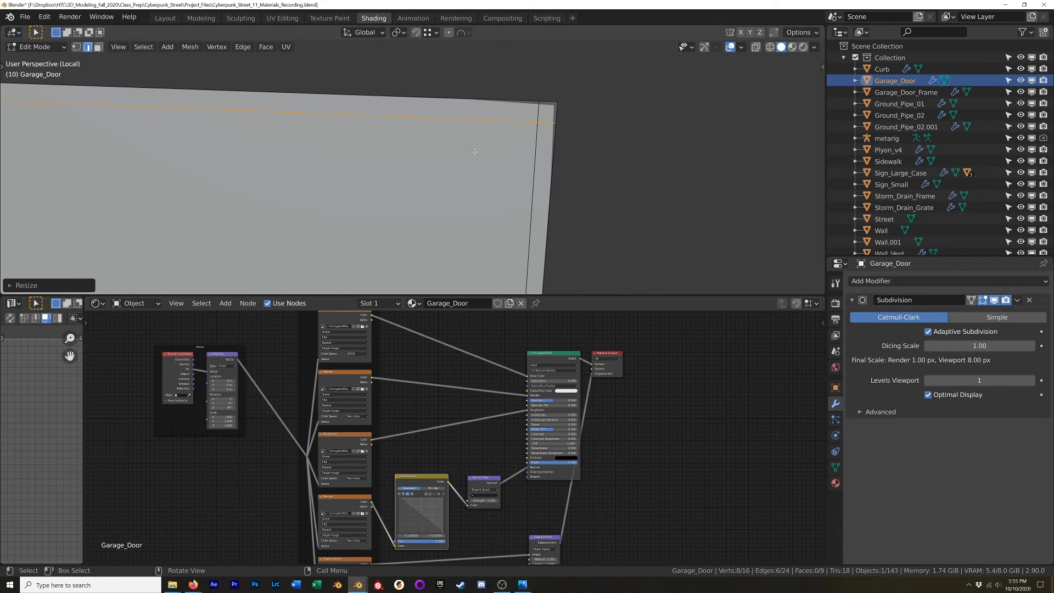
Step: Add three evenly spaced vertical and three horizontal loop cuts across the garage door's central area
{"action": "scroll", "coordinate": [486, 151], "scroll_direction": "down", "scroll_amount": 6}
{"action": "middle_click_drag", "start_coordinate": [389, 203], "coordinate": [423, 188], "text": "shift"}
{"action": "scroll", "coordinate": [432, 162], "scroll_direction": "up", "scroll_amount": 2}
{"action": "key", "text": "ctrl+r"}
{"action": "scroll", "coordinate": [444, 72], "scroll_direction": "up", "scroll_amount": 2}
{"action": "left_click", "coordinate": [444, 72]}
{"action": "right_click", "coordinate": [444, 72]}
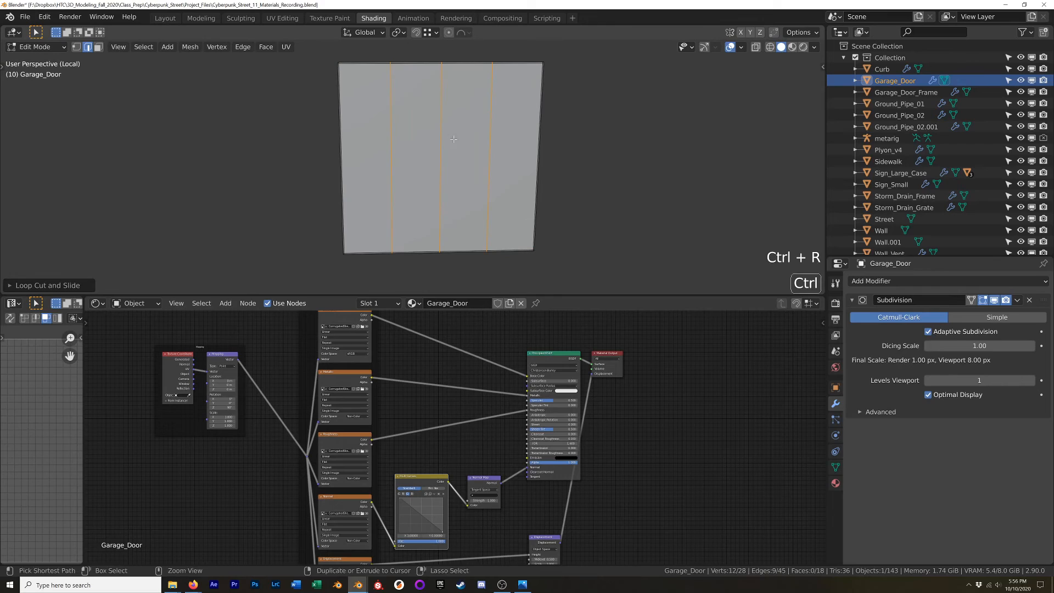
{"action": "key", "text": "ctrl+r"}
{"action": "left_click", "coordinate": [453, 144]}
{"action": "right_click", "coordinate": [453, 144]}
{"action": "middle_click_drag", "start_coordinate": [545, 179], "coordinate": [480, 162]}
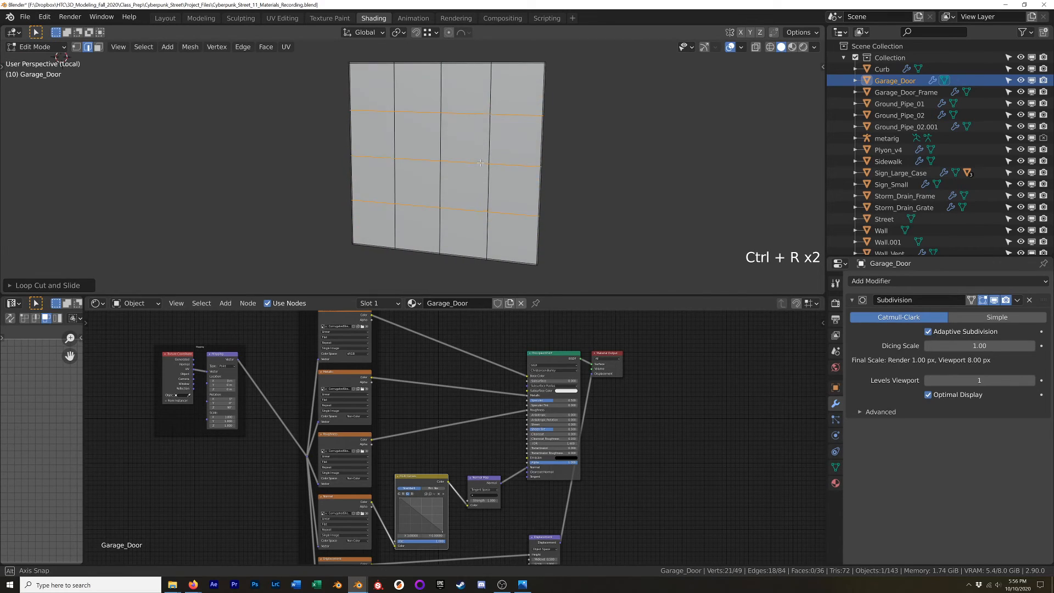
Step: Unwrap the whole garage door with Project From View from the front and pack the UVs to fill the UV space
{"action": "key", "text": "a"}
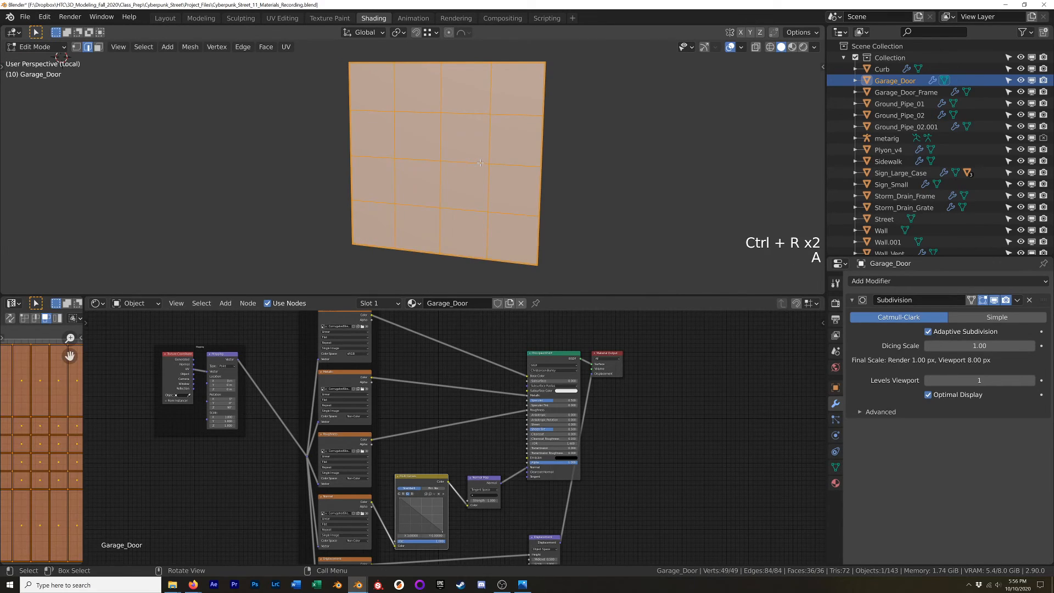
{"action": "key", "text": "KP_1"}
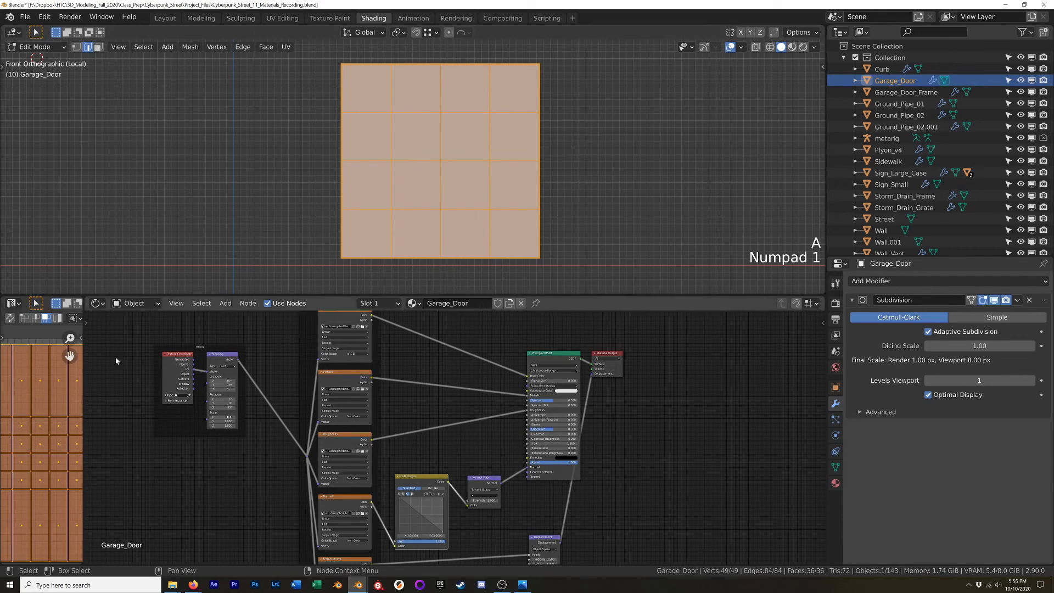
{"action": "left_click_drag", "start_coordinate": [83, 403], "coordinate": [318, 409]}
{"action": "key", "text": "u"}
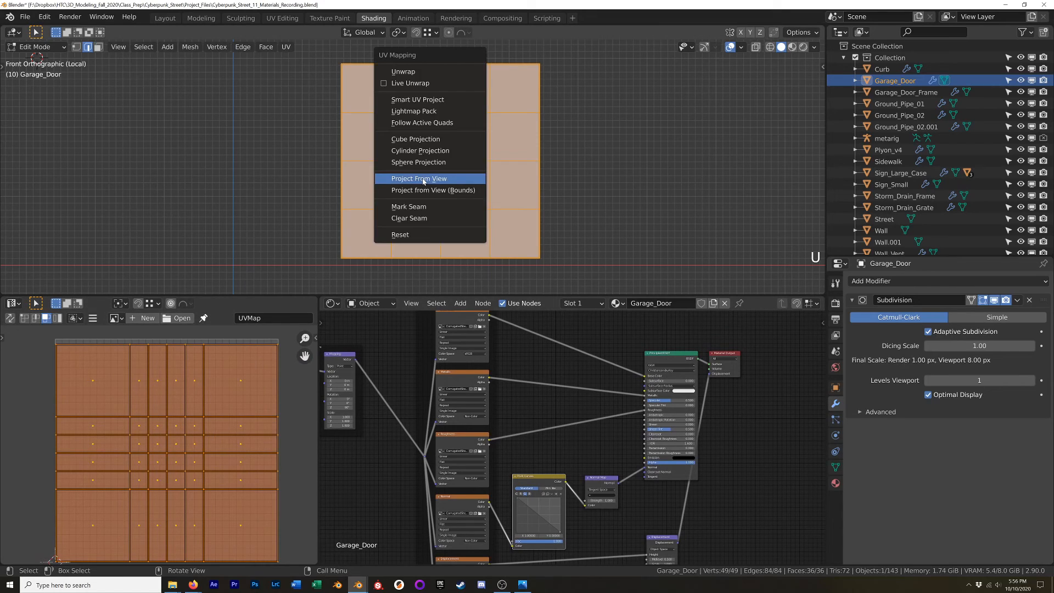
{"action": "left_click", "coordinate": [425, 180]}
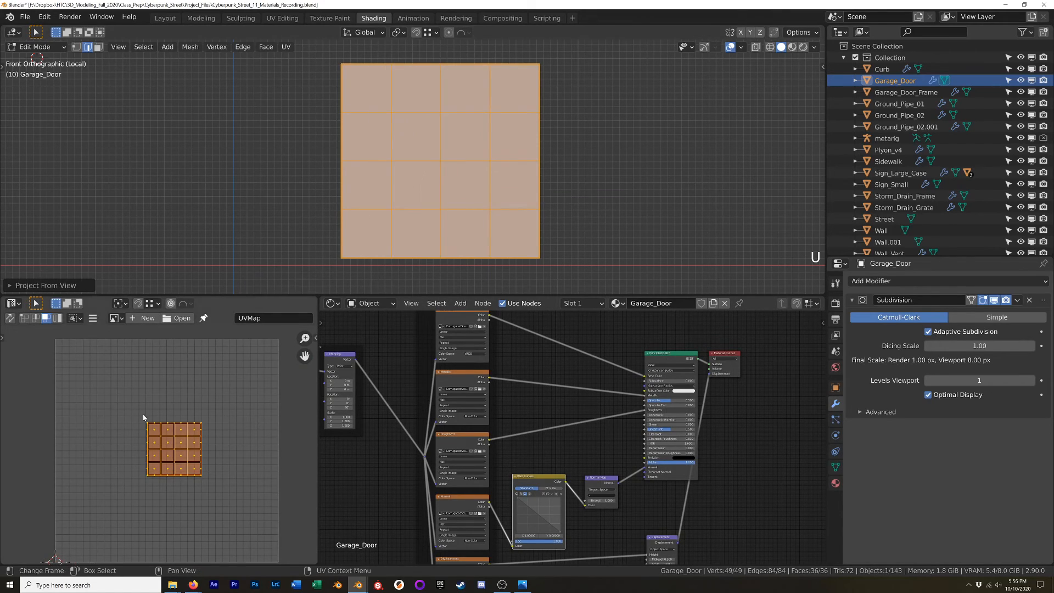
{"action": "key", "text": "q"}
{"action": "left_click", "coordinate": [94, 446]}
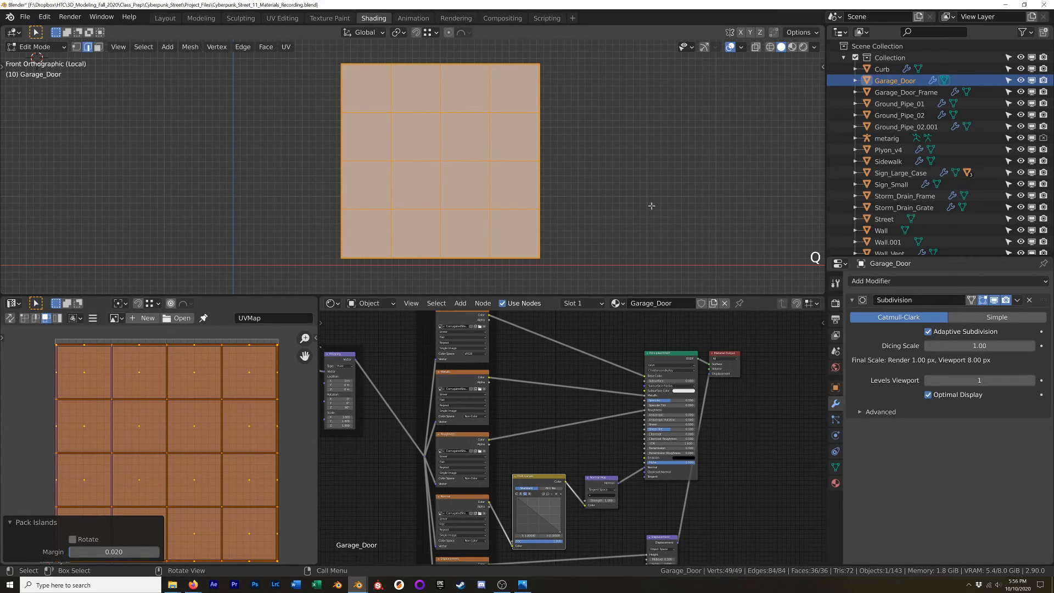
Step: Preview the remapped material, return the door to the full scene in Object Mode and inspect it in rendered shading
{"action": "key", "text": "z"}
{"action": "left_click", "coordinate": [558, 310]}
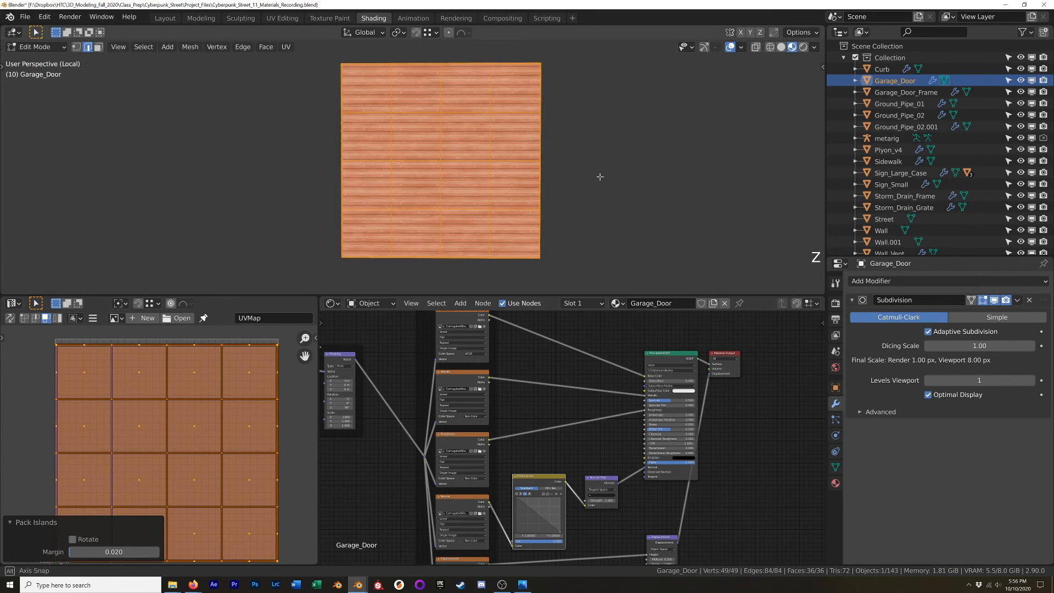
{"action": "middle_click_drag", "start_coordinate": [604, 169], "coordinate": [547, 186]}
{"action": "key", "text": "KP_Divide"}
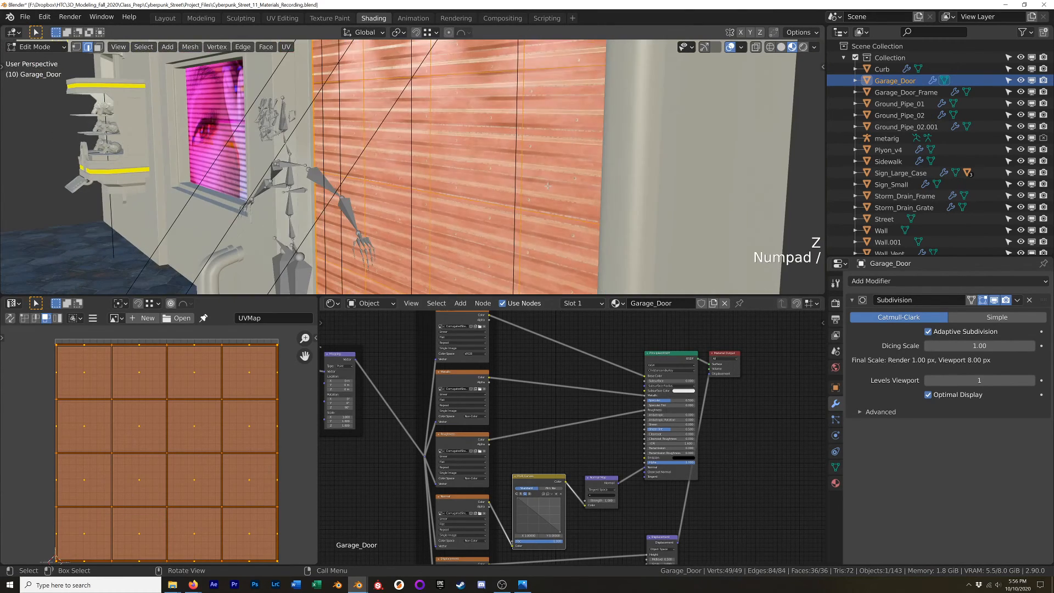
{"action": "key", "text": "Tab"}
{"action": "middle_click_drag", "start_coordinate": [532, 215], "coordinate": [542, 183], "text": "shift"}
{"action": "key", "text": "z"}
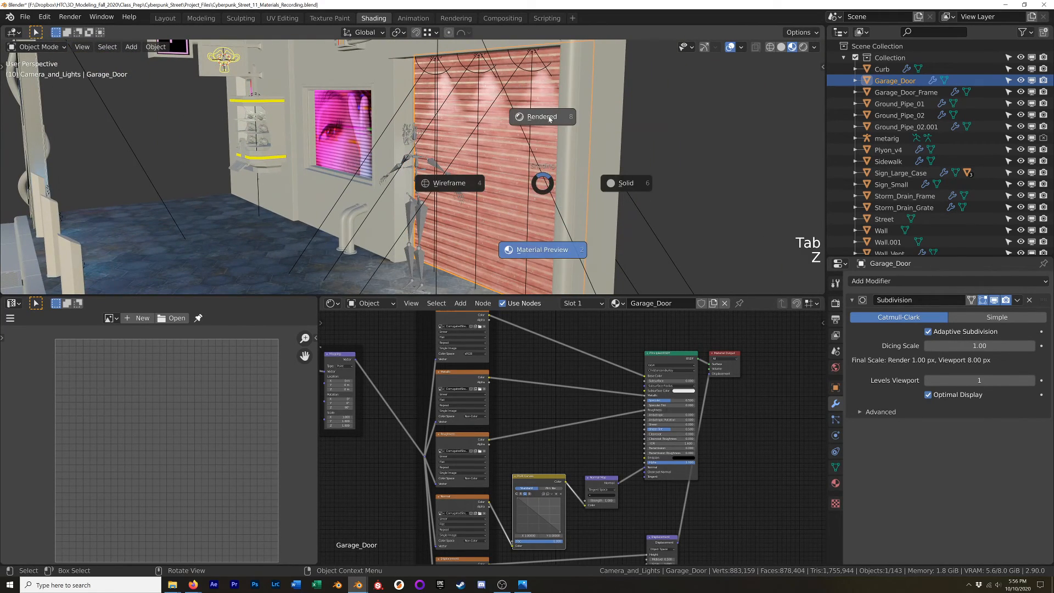
{"action": "left_click", "coordinate": [535, 100]}
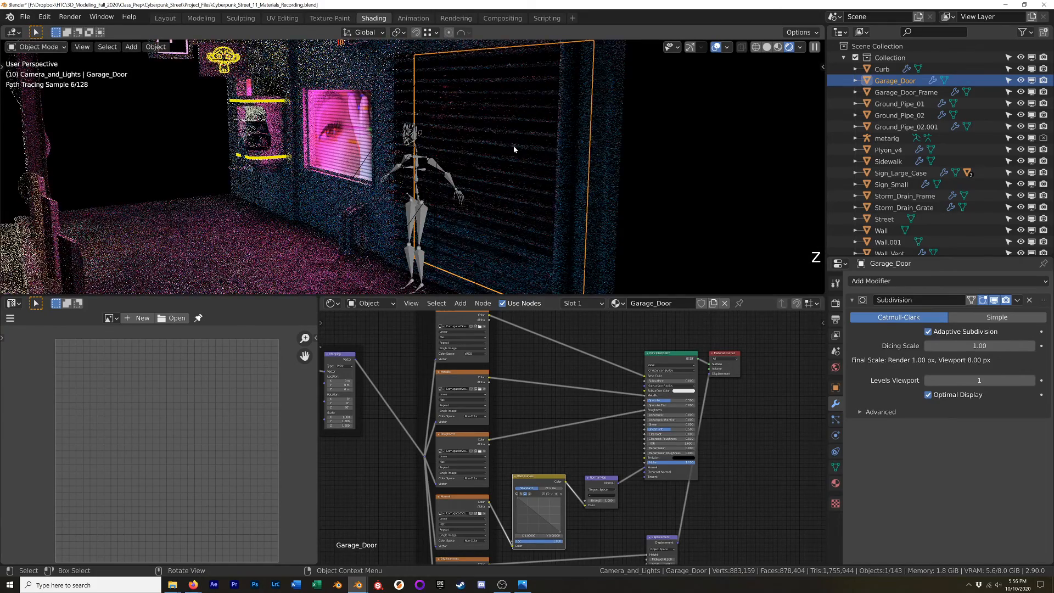
{"action": "mouse_move", "coordinate": [557, 148]}
{"action": "middle_mouse_down"}
{"action": "mouse_move", "coordinate": [464, 160]}
{"action": "mouse_move", "coordinate": [475, 158]}
{"action": "mouse_move", "coordinate": [441, 146]}
{"action": "mouse_move", "coordinate": [522, 138]}
{"action": "mouse_move", "coordinate": [506, 142]}
{"action": "mouse_move", "coordinate": [523, 148]}
{"action": "middle_mouse_up"}
{"action": "scroll", "coordinate": [483, 147], "scroll_direction": "up", "scroll_amount": 4}
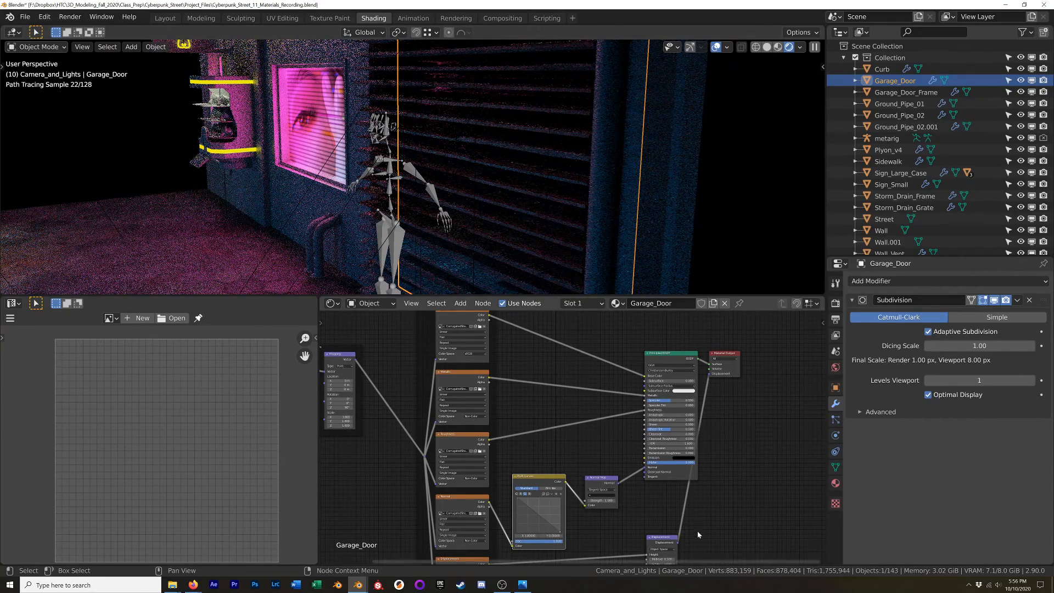
Step: Set the Displacement node's Scale to 0.03 and inspect the corrugation from a steep side angle
{"action": "middle_click_drag", "start_coordinate": [696, 545], "coordinate": [668, 432], "text": "shift"}
{"action": "scroll", "coordinate": [668, 431], "scroll_direction": "up", "scroll_amount": 6}
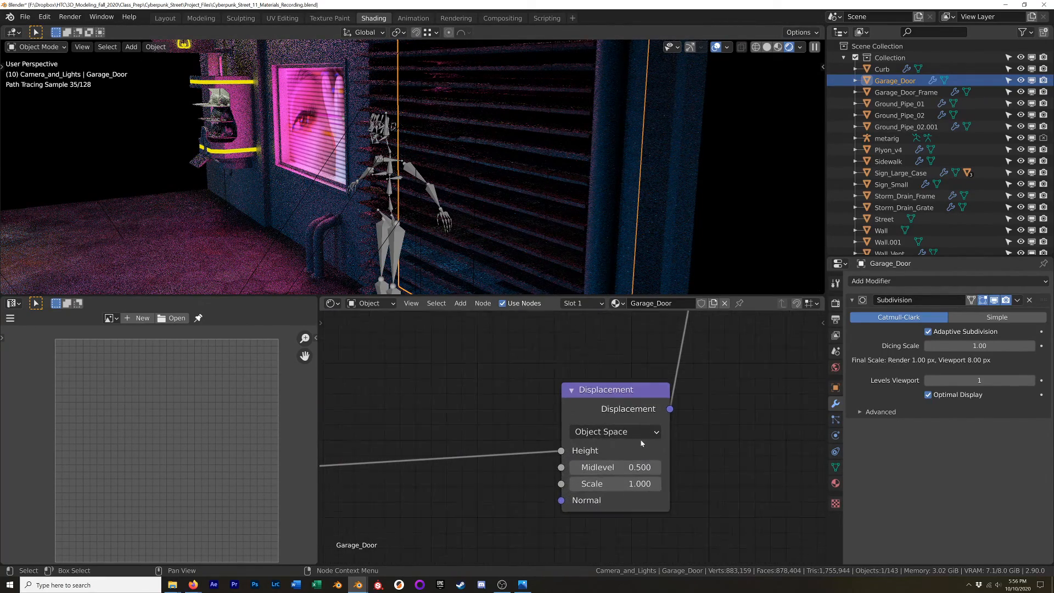
{"action": "left_click", "coordinate": [626, 487]}
{"action": "key", "text": "Return"}
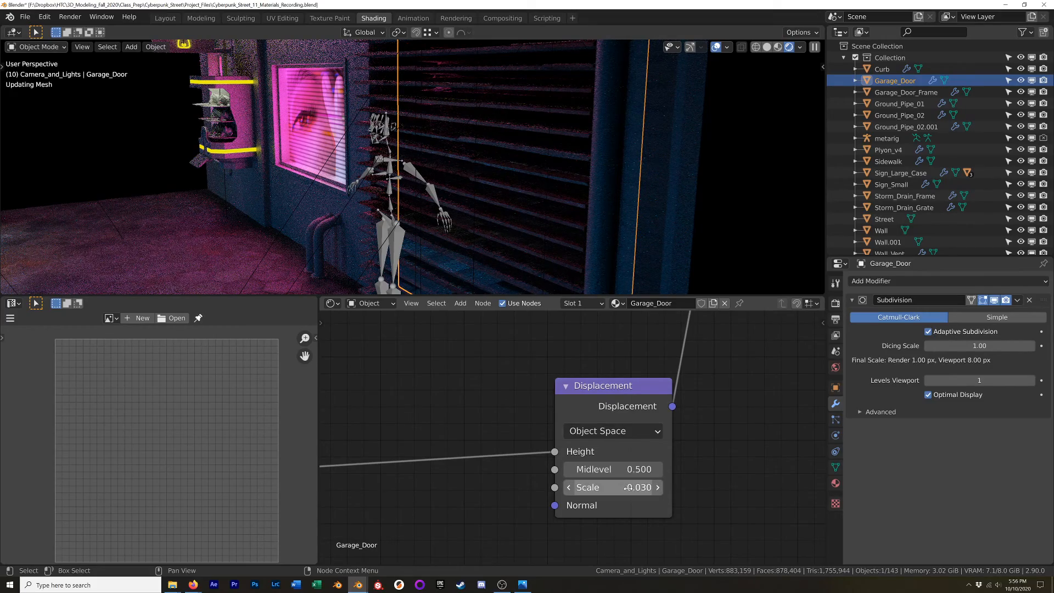
{"action": "scroll", "coordinate": [537, 196], "scroll_direction": "up", "scroll_amount": 1}
{"action": "mouse_move", "coordinate": [536, 195]}
{"action": "middle_mouse_down"}
{"action": "mouse_move", "coordinate": [502, 192]}
{"action": "mouse_move", "coordinate": [559, 188]}
{"action": "middle_mouse_up"}
{"action": "scroll", "coordinate": [494, 180], "scroll_direction": "up", "scroll_amount": 1}
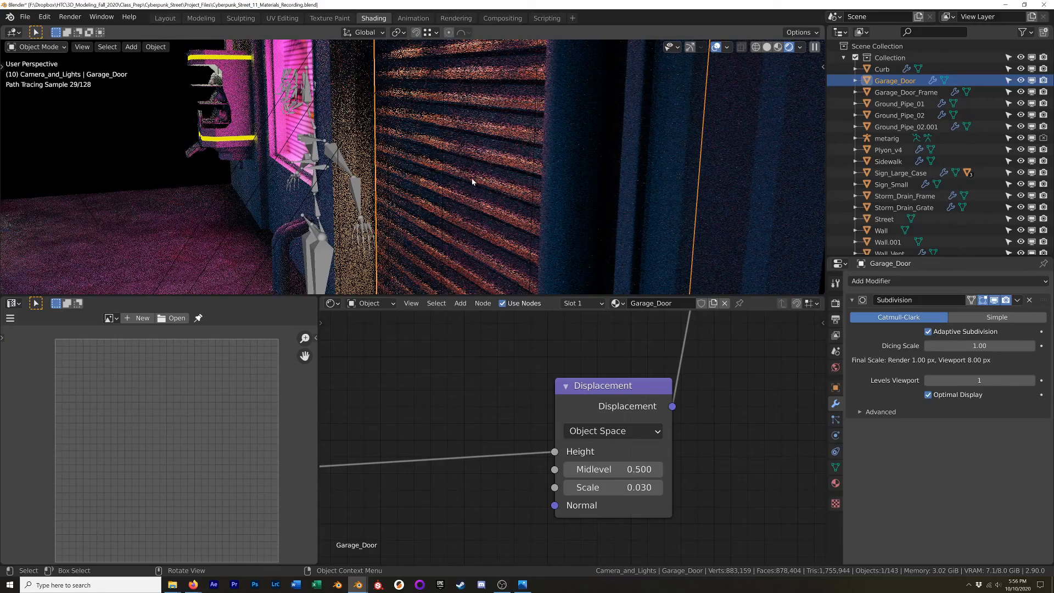
{"action": "scroll", "coordinate": [471, 181], "scroll_direction": "up", "scroll_amount": 2}
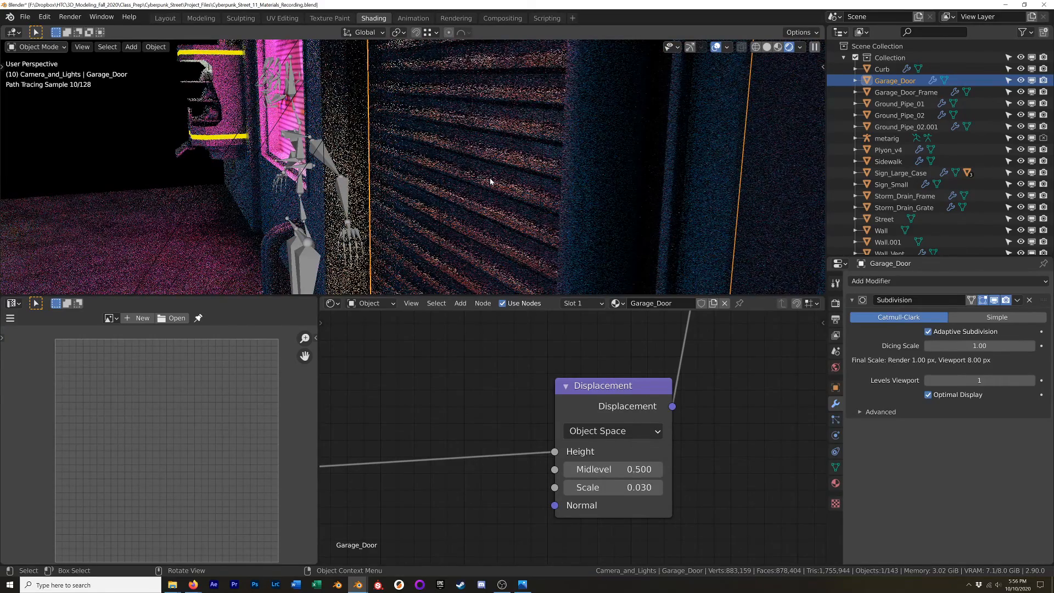
Step: Isolate the garage door, turn off scene world lighting in the rendered viewport and examine the displaced profile along its edge
{"action": "key", "text": "KP_Divide"}
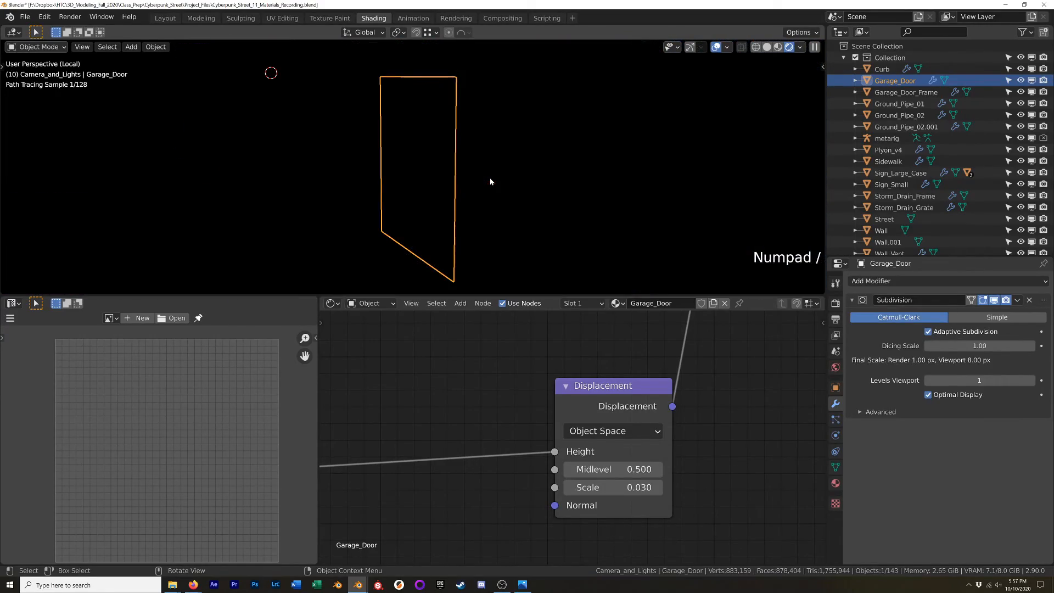
{"action": "left_click", "coordinate": [799, 47]}
{"action": "left_click", "coordinate": [733, 116]}
{"action": "scroll", "coordinate": [425, 170], "scroll_direction": "up", "scroll_amount": 5}
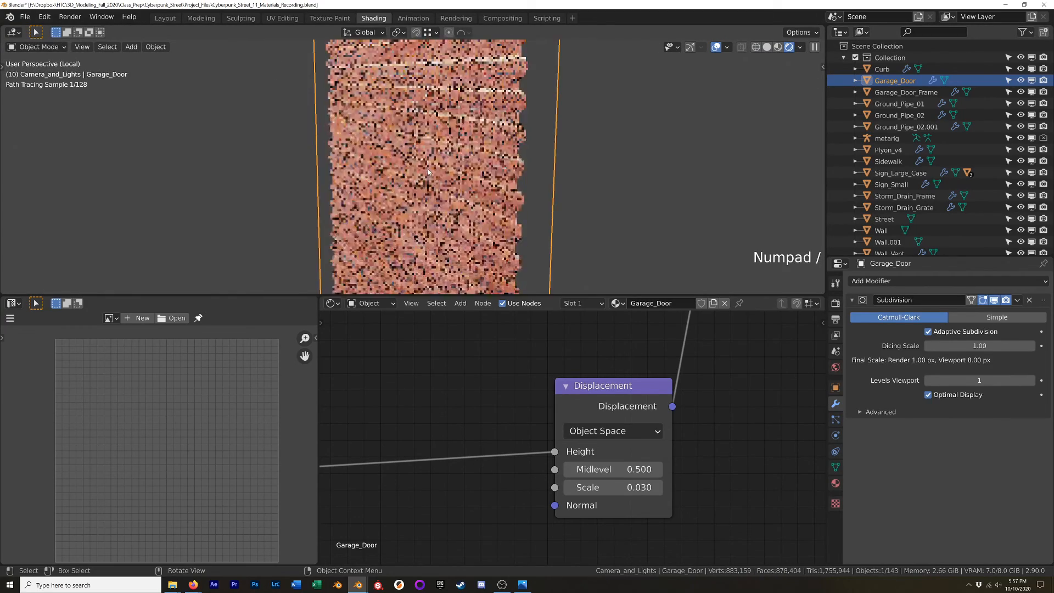
{"action": "mouse_move", "coordinate": [495, 172]}
{"action": "middle_mouse_down"}
{"action": "mouse_move", "coordinate": [516, 172]}
{"action": "mouse_move", "coordinate": [506, 187]}
{"action": "mouse_move", "coordinate": [491, 173]}
{"action": "middle_mouse_up"}
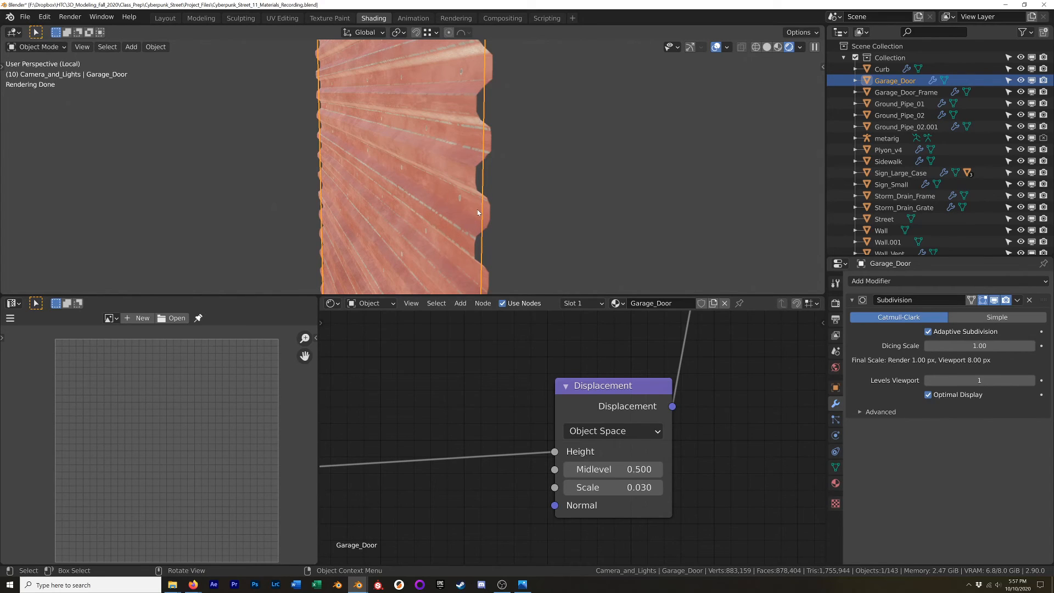
{"action": "right_click", "coordinate": [463, 230]}
{"action": "left_click", "coordinate": [464, 227]}
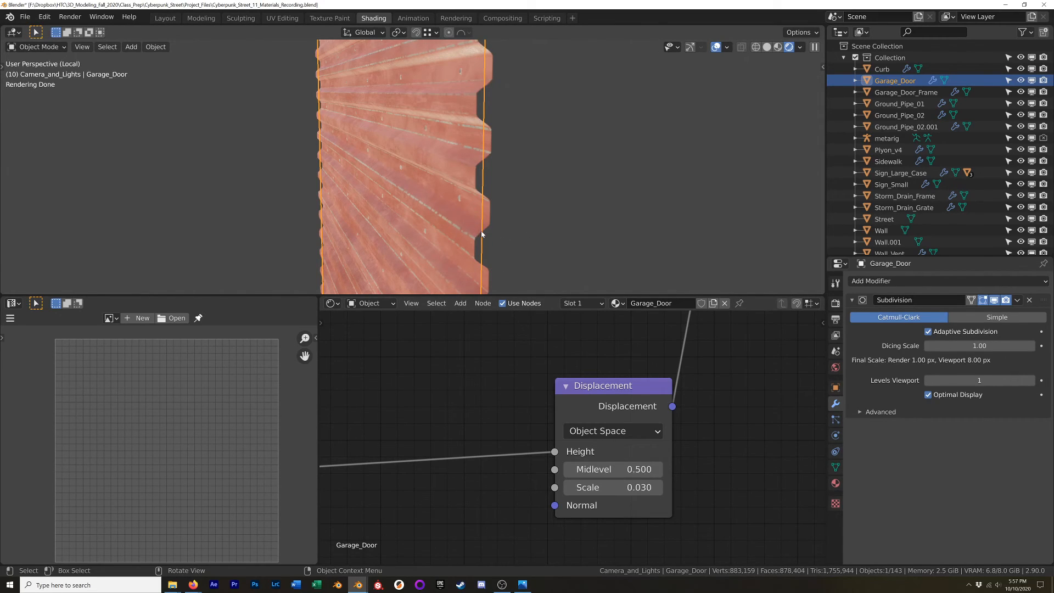
Step: Try thickening the garage door with a Solidify modifier, using 0.028 m thickness, Even Thickness and an Offset of 1
{"action": "left_click", "coordinate": [906, 280]}
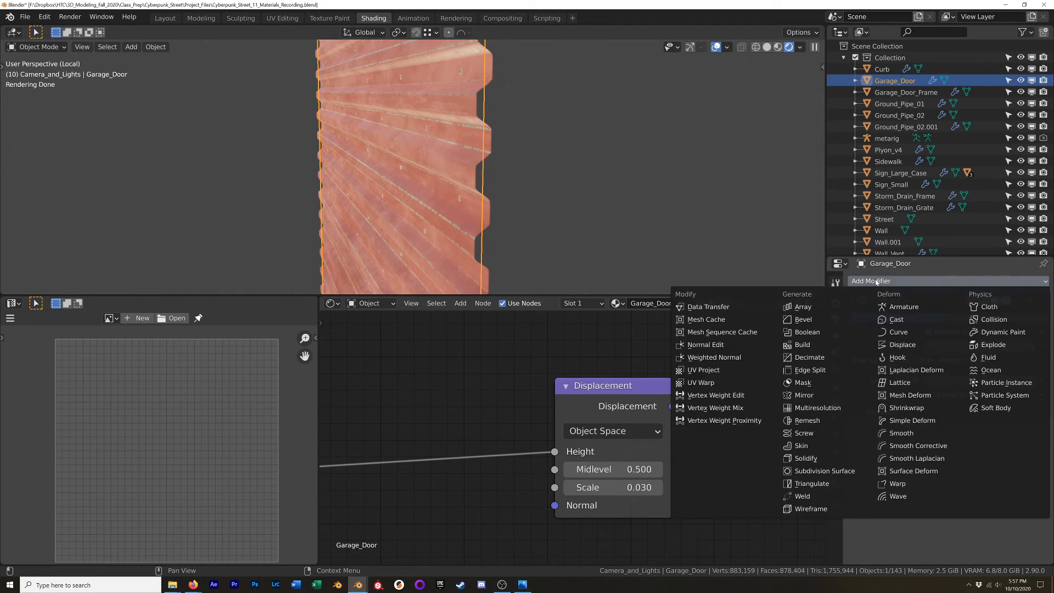
{"action": "left_click", "coordinate": [823, 458]}
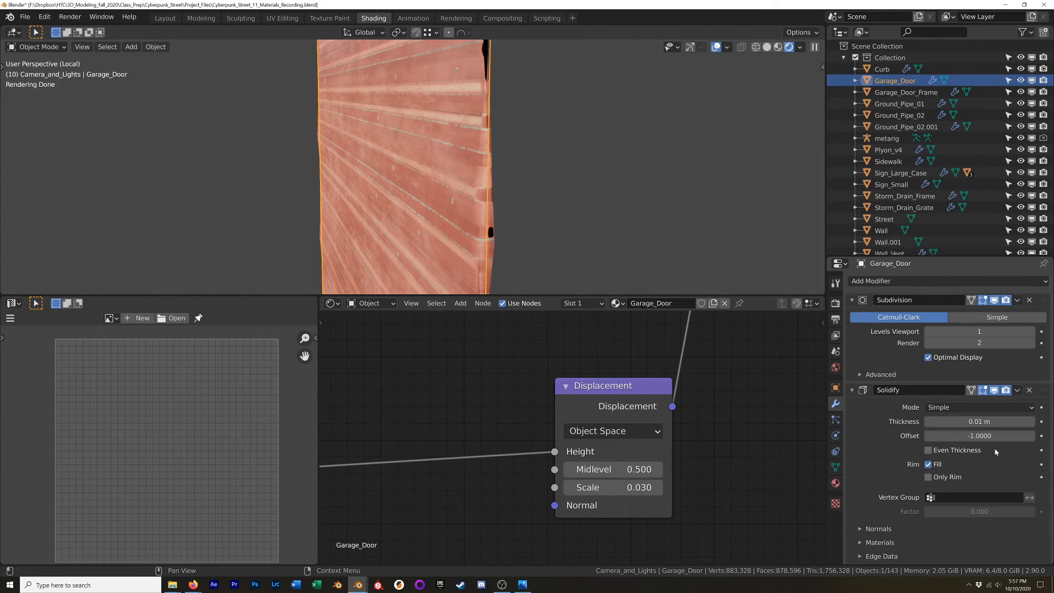
{"action": "mouse_move", "coordinate": [979, 421]}
{"action": "left_mouse_down", "text": "shift"}
{"action": "mouse_move", "coordinate": [933, 421]}
{"action": "mouse_move", "coordinate": [978, 421]}
{"action": "left_mouse_up", "text": "shift"}
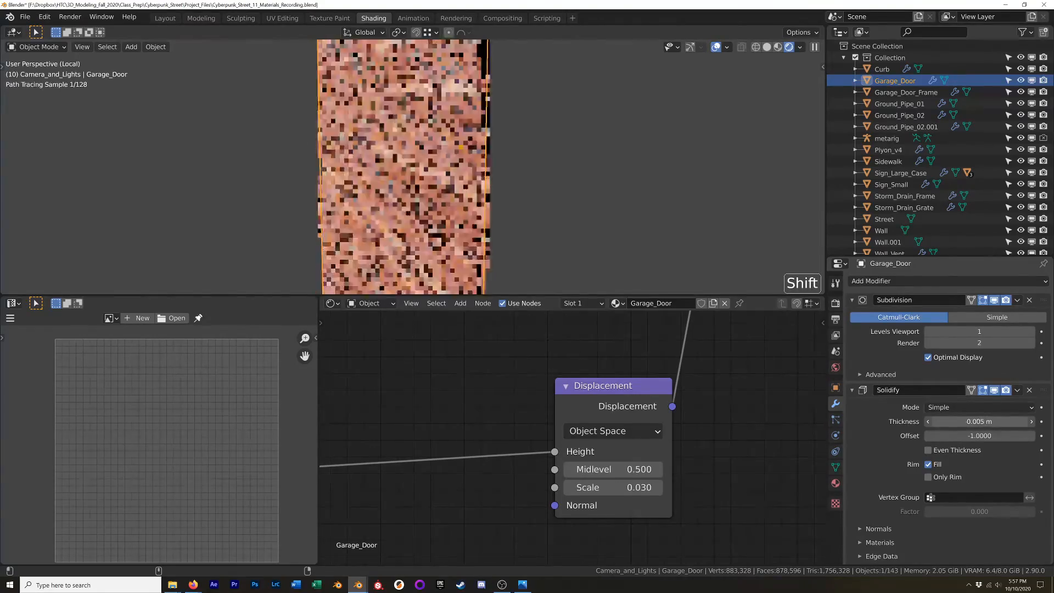
{"action": "left_click", "coordinate": [939, 448]}
{"action": "left_click", "coordinate": [940, 435]}
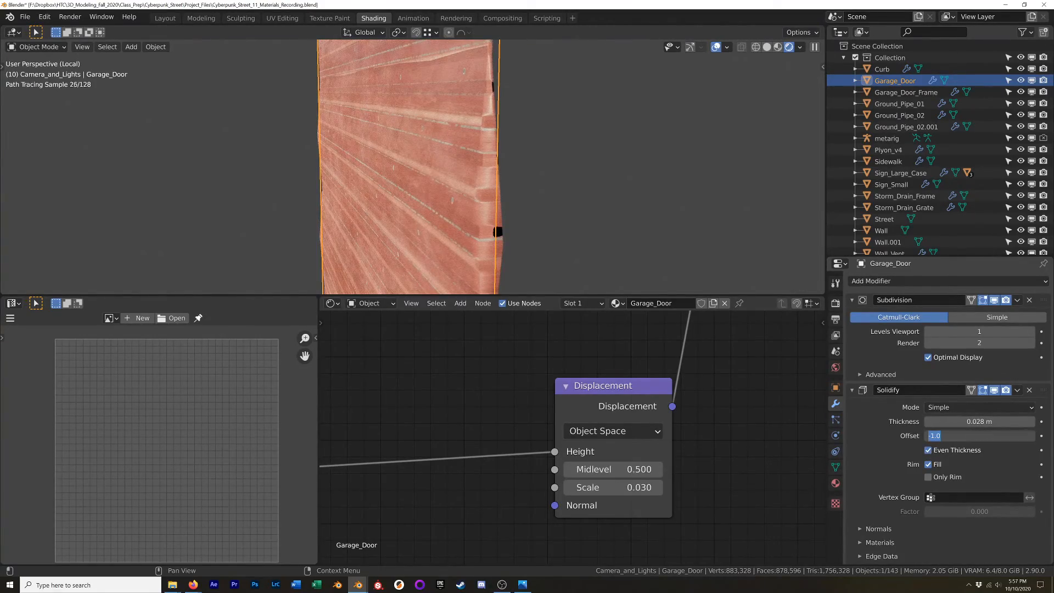
{"action": "type", "text": "1"}
{"action": "key", "text": "Return"}
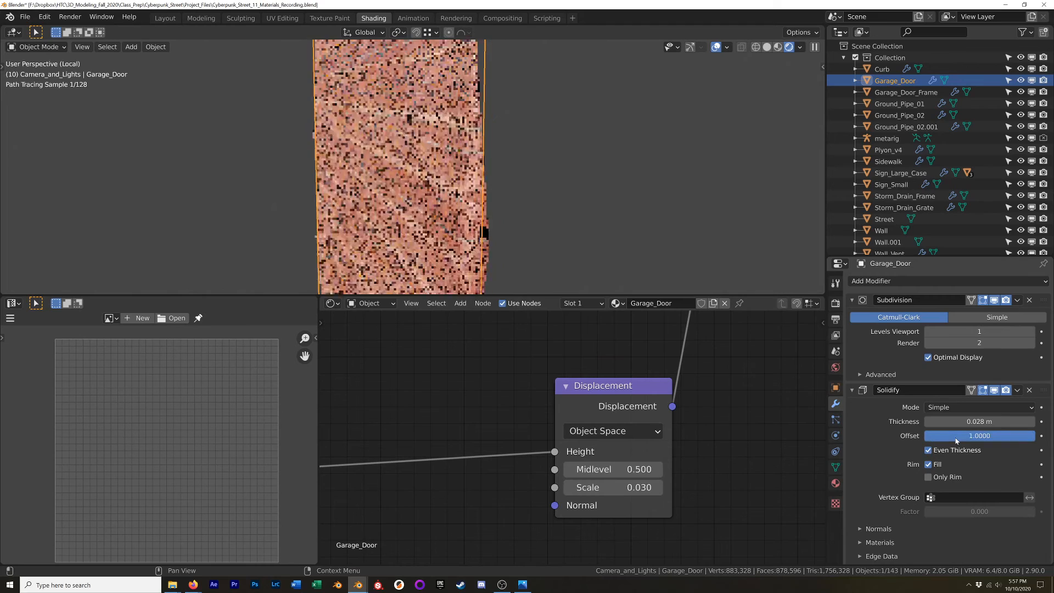
Step: Try Flip and High Quality normals on the Solidify modifier and remove that modifier from the garage door
{"action": "scroll", "coordinate": [944, 466], "scroll_direction": "down", "scroll_amount": 1}
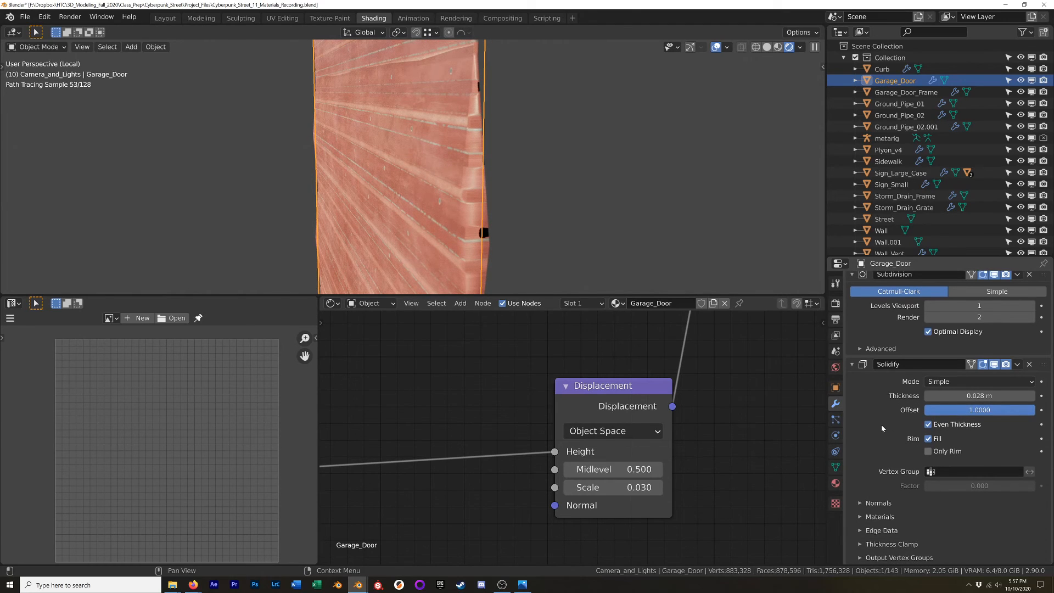
{"action": "left_click", "coordinate": [879, 502]}
{"action": "left_click", "coordinate": [927, 519]}
{"action": "left_click", "coordinate": [927, 532]}
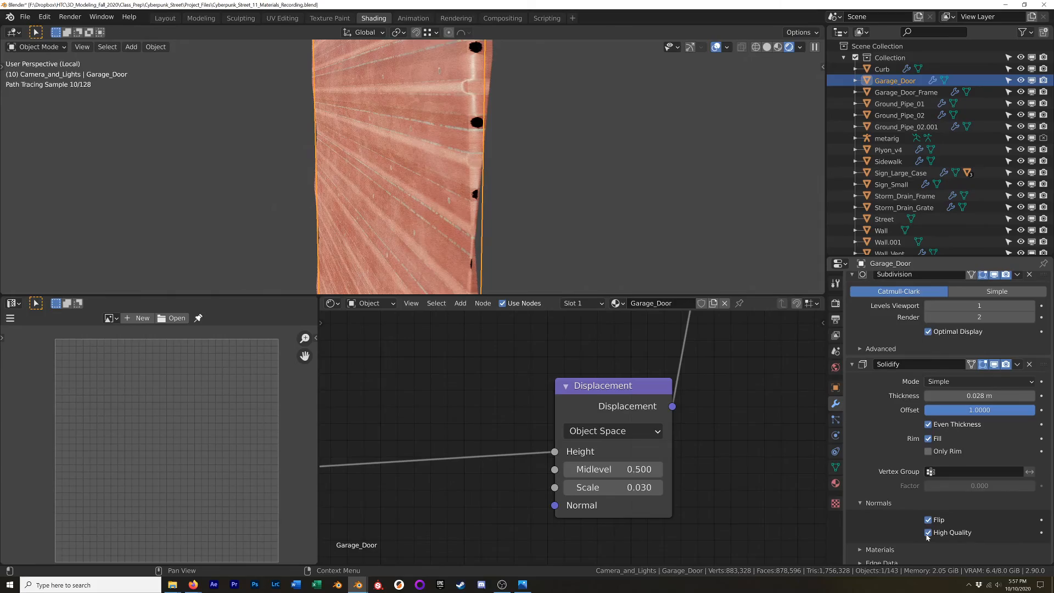
{"action": "left_click", "coordinate": [1029, 363]}
Step: Bring the garage door back into the full scene and turn scene world lighting on in the rendered viewport
{"action": "middle_click_drag", "start_coordinate": [471, 218], "coordinate": [541, 209]}
{"action": "key", "text": "KP_Divide"}
{"action": "key", "text": "KP_9"}
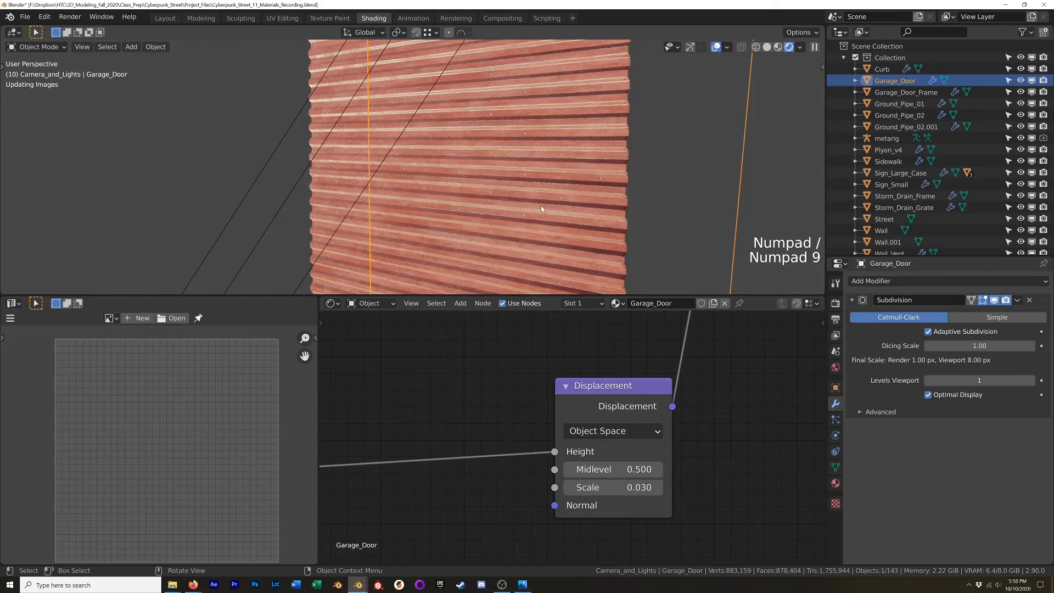
{"action": "middle_click_drag", "start_coordinate": [548, 174], "coordinate": [815, 161]}
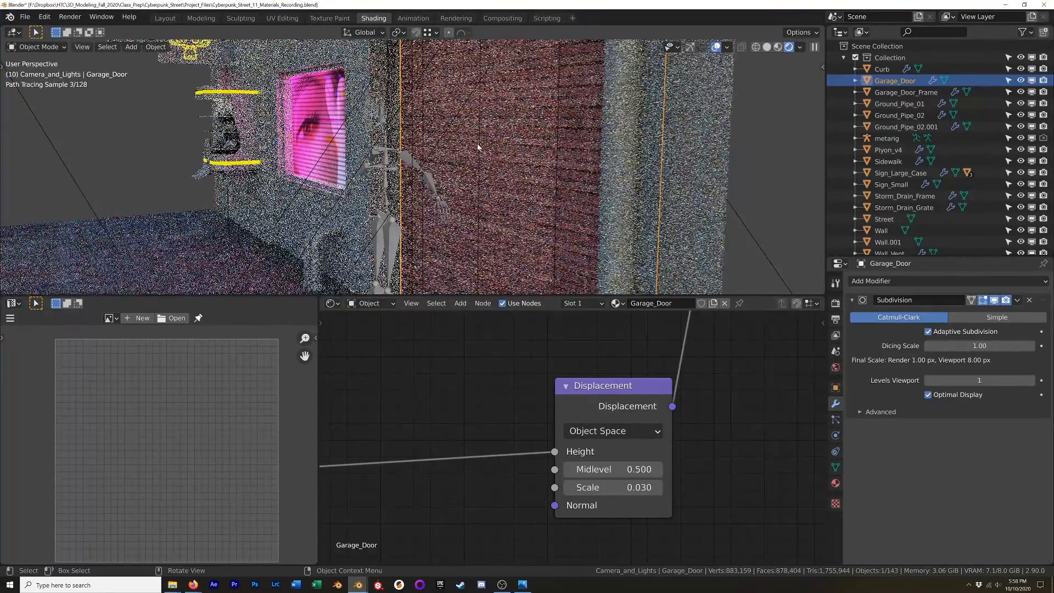
{"action": "scroll", "coordinate": [478, 146], "scroll_direction": "down", "scroll_amount": 2}
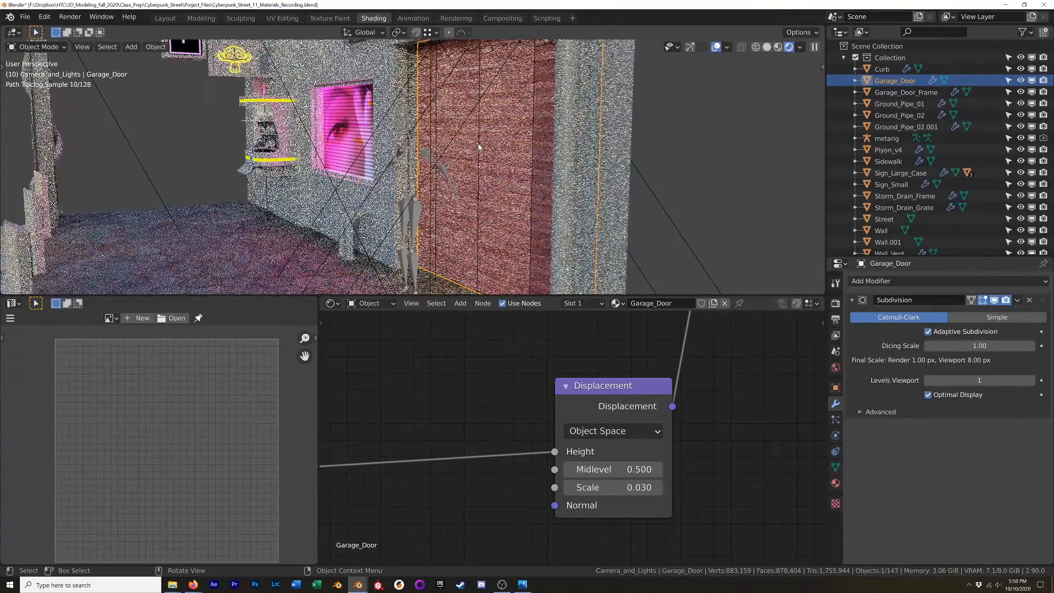
{"action": "left_click", "coordinate": [799, 47]}
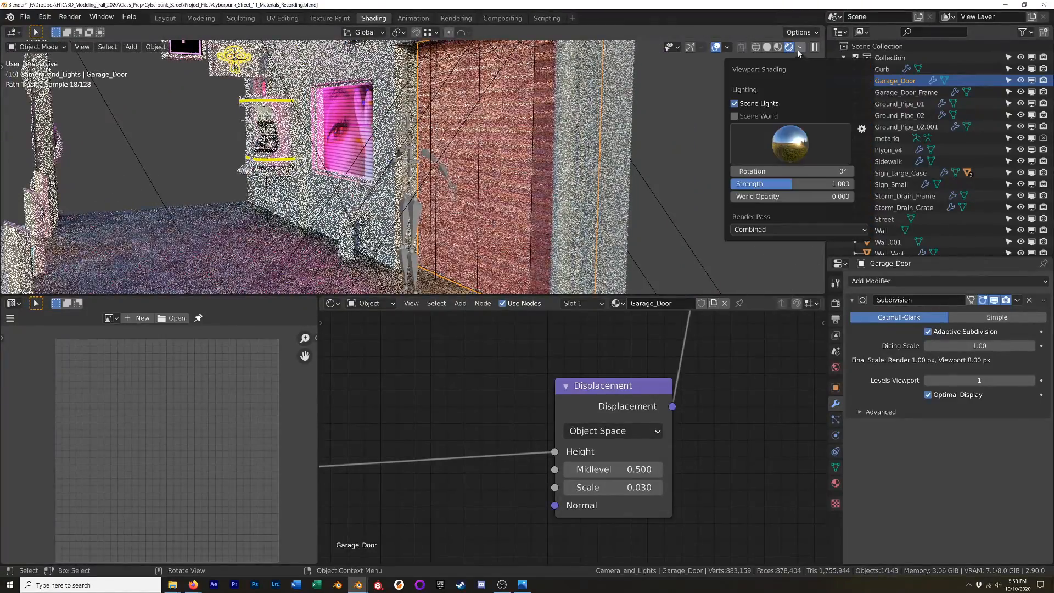
{"action": "left_click", "coordinate": [735, 117]}
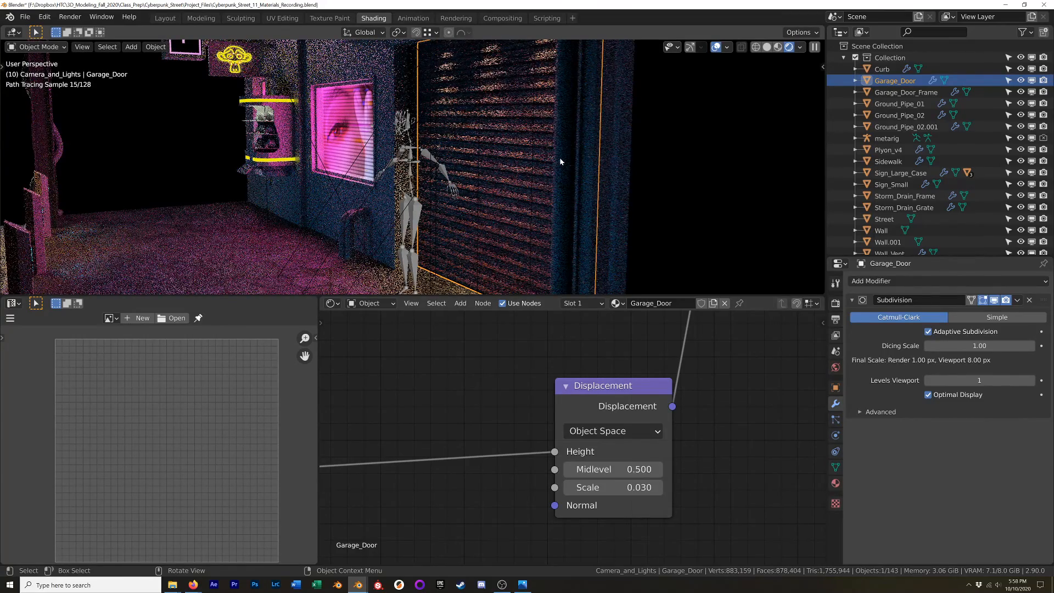
Step: Examine the rendered street through the camera in a maximized viewport, with nothing selected and overlays hidden
{"action": "key", "text": "KP_0"}
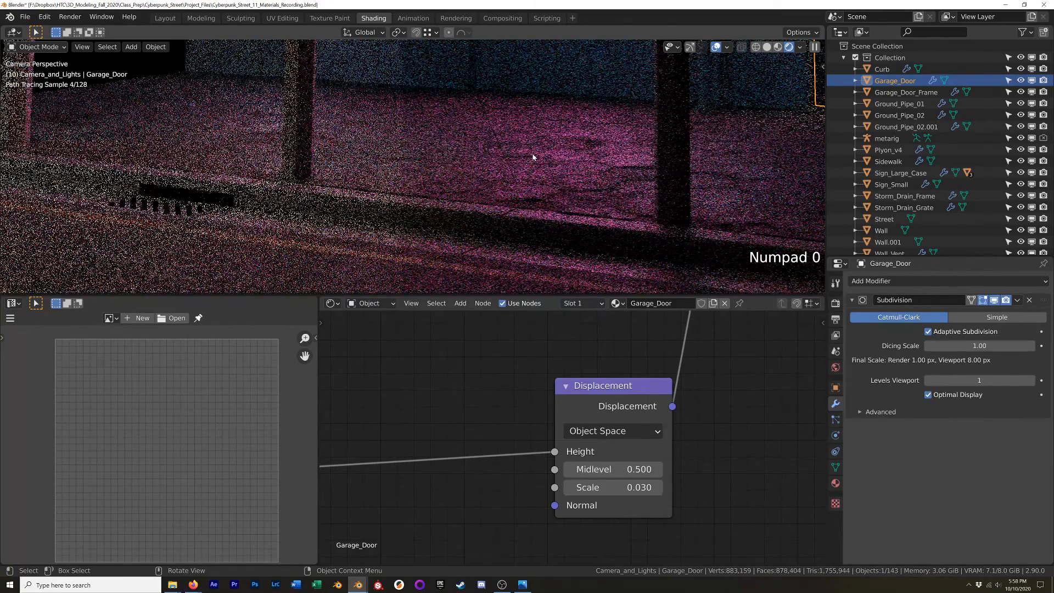
{"action": "scroll", "coordinate": [551, 133], "scroll_direction": "down", "scroll_amount": 3}
{"action": "middle_click_drag", "start_coordinate": [543, 155], "coordinate": [505, 208], "text": "shift"}
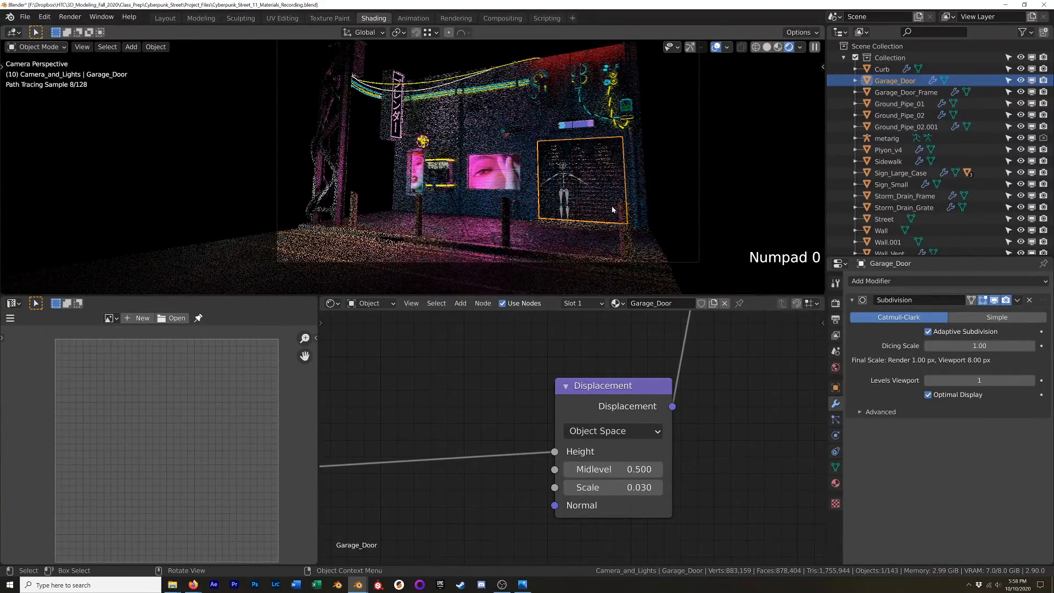
{"action": "scroll", "coordinate": [601, 195], "scroll_direction": "up", "scroll_amount": 1}
{"action": "key", "text": "ctrl+space"}
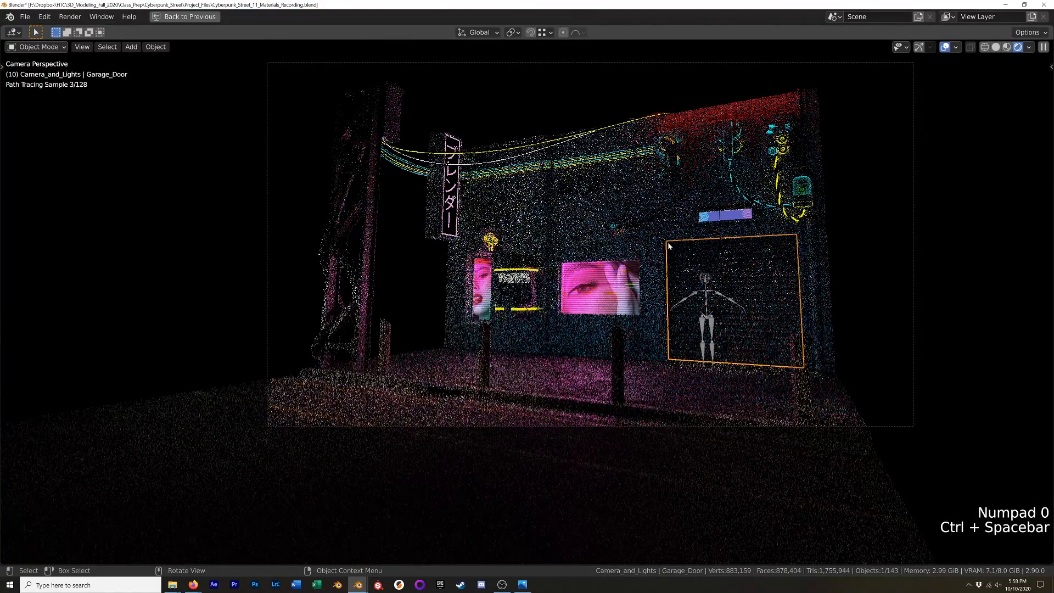
{"action": "scroll", "coordinate": [638, 230], "scroll_direction": "up", "scroll_amount": 2}
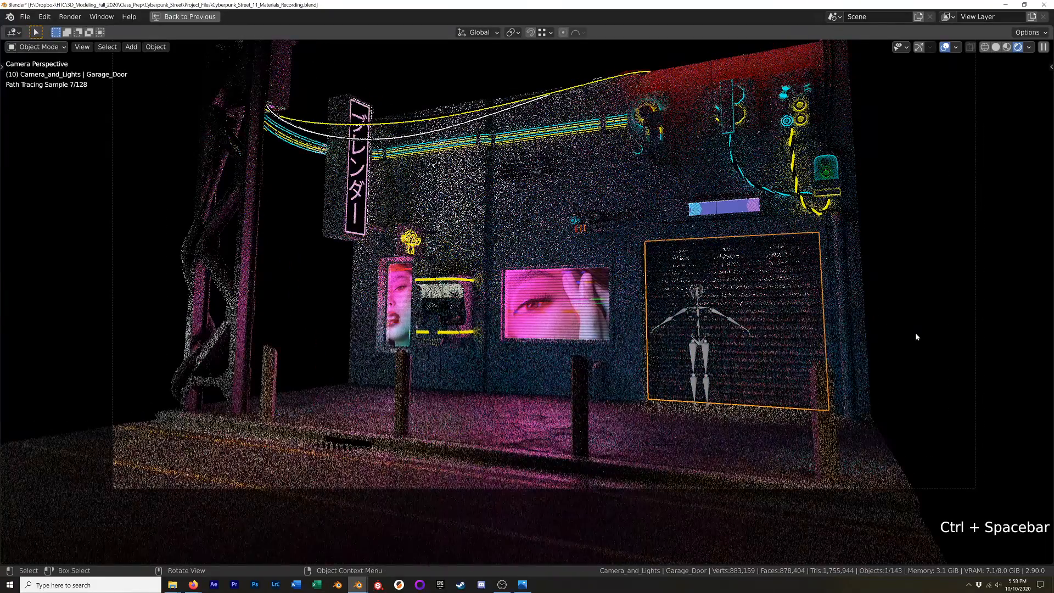
{"action": "left_click", "coordinate": [944, 291]}
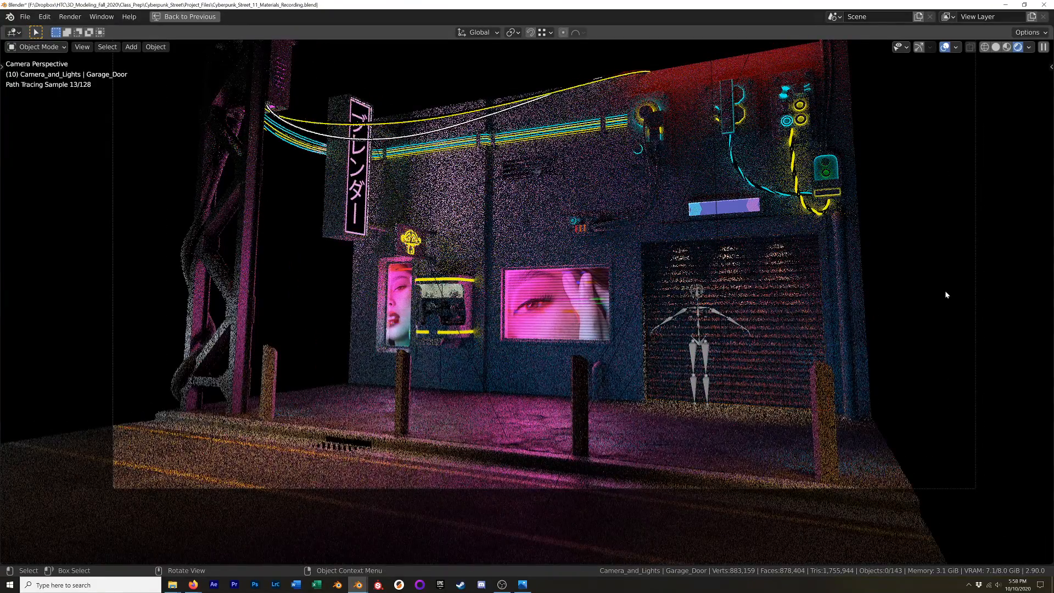
{"action": "left_click", "coordinate": [945, 47]}
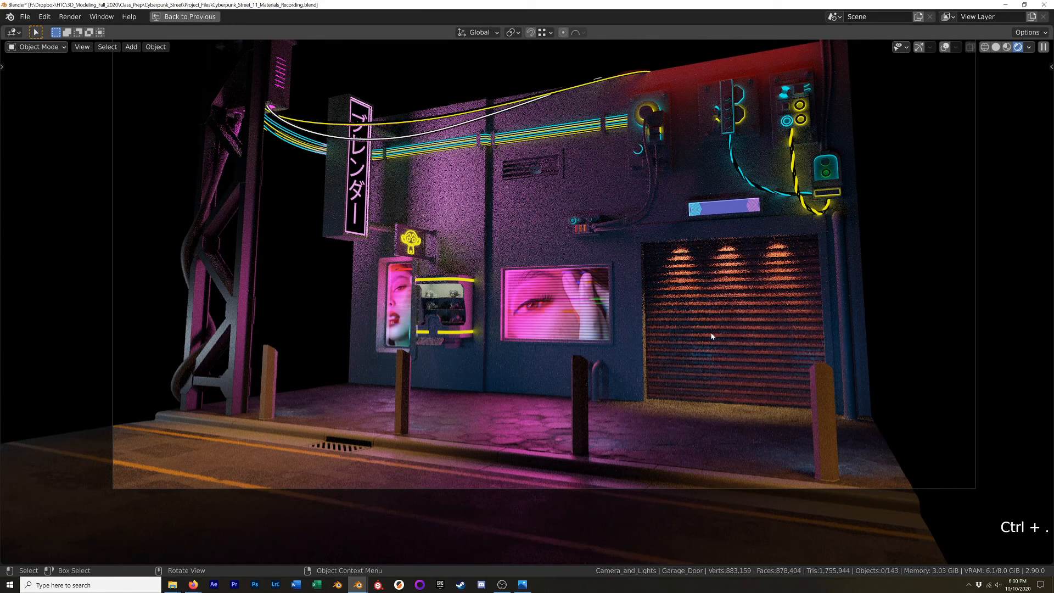
{"action": "key", "text": "ctrl+period"}
Step: Select the wall around the garage door, restore overlays and the split layout with a wider node editor, and switch to Material Preview
{"action": "left_click", "coordinate": [546, 234]}
{"action": "left_click", "coordinate": [945, 48]}
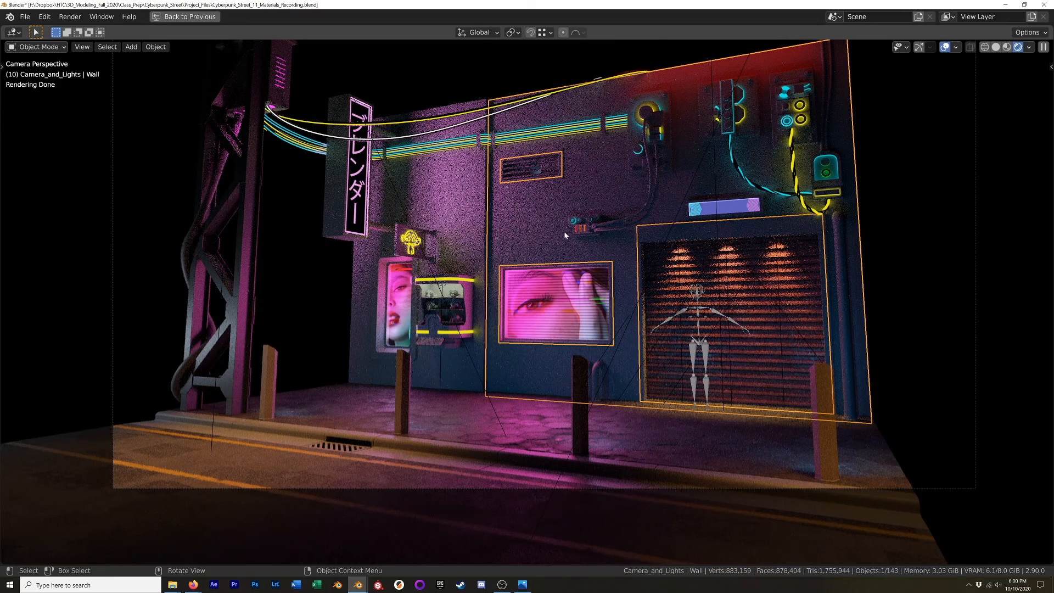
{"action": "key", "text": "ctrl+space"}
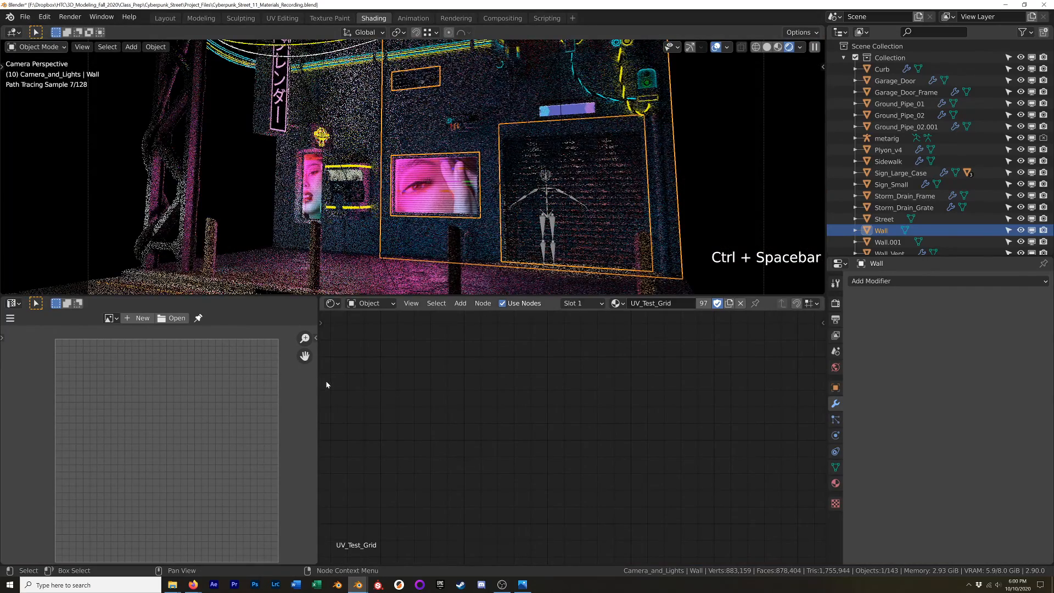
{"action": "left_click_drag", "start_coordinate": [317, 388], "coordinate": [144, 392]}
{"action": "key", "text": "z"}
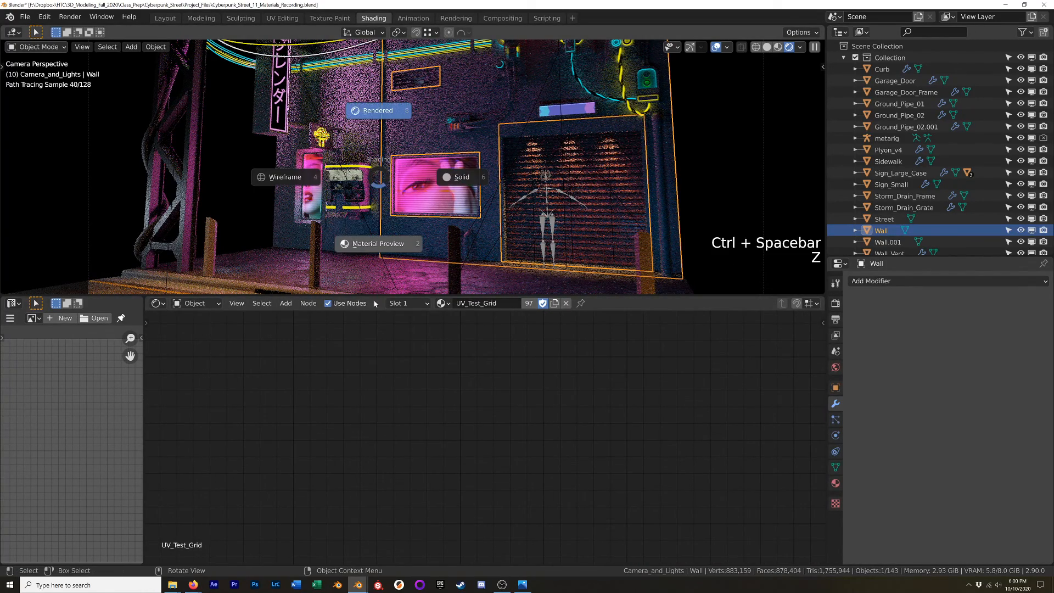
{"action": "left_click", "coordinate": [399, 269]}
Step: Isolate the wall to inspect its mesh in Edit Mode, and return to the full scene in Object Mode
{"action": "key", "text": "KP_Divide"}
{"action": "key", "text": "Tab"}
{"action": "scroll", "coordinate": [511, 90], "scroll_direction": "up", "scroll_amount": 3}
{"action": "scroll", "coordinate": [511, 89], "scroll_direction": "up", "scroll_amount": 4}
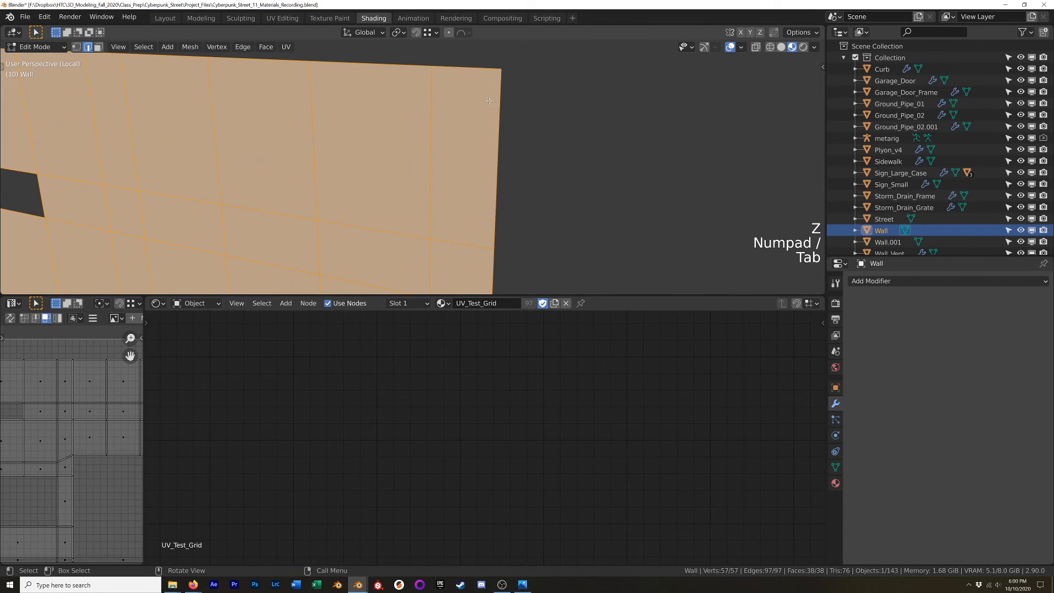
{"action": "scroll", "coordinate": [483, 95], "scroll_direction": "down", "scroll_amount": 6}
{"action": "middle_click_drag", "start_coordinate": [365, 202], "coordinate": [400, 211], "text": "shift"}
{"action": "key", "text": "KP_Divide"}
{"action": "key", "text": "Tab"}
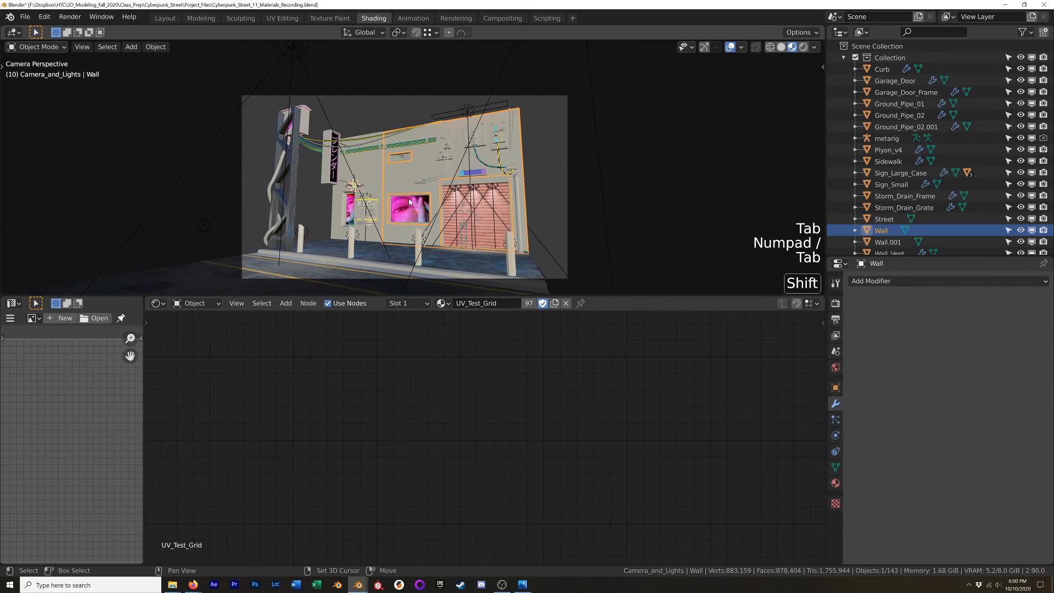
{"action": "middle_click_drag", "start_coordinate": [331, 276], "coordinate": [339, 249], "text": "shift"}
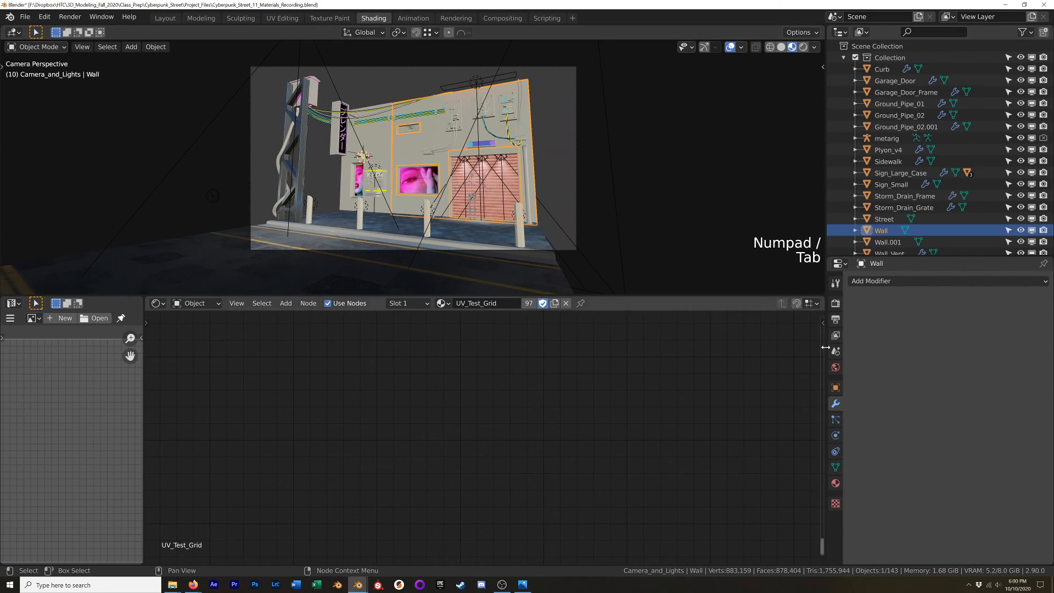
Step: Open the wall's material properties and look through the UV_Test_Grid material's settings
{"action": "left_click", "coordinate": [835, 483]}
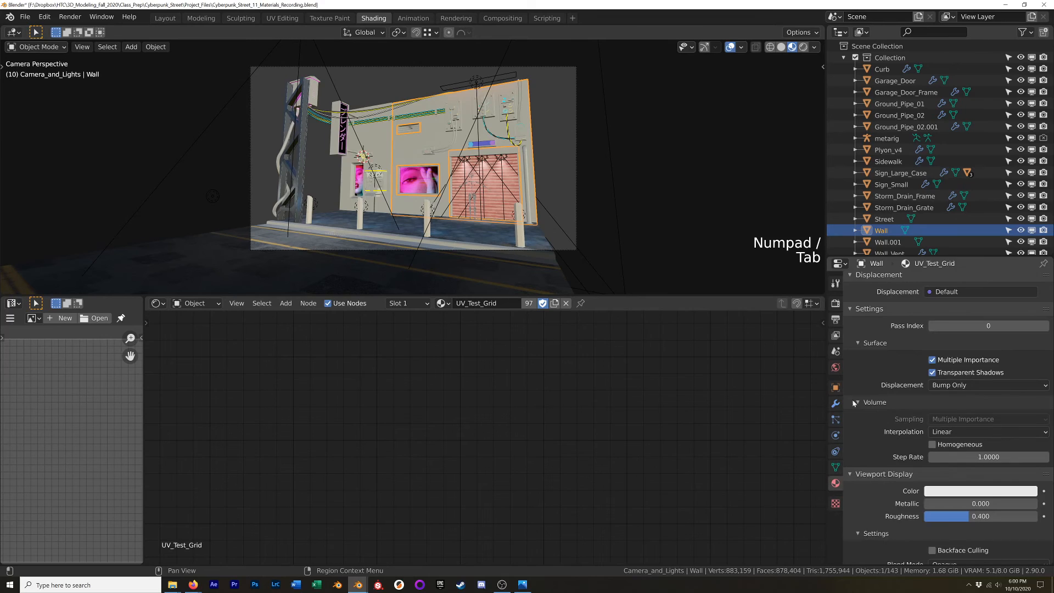
{"action": "scroll", "coordinate": [869, 339], "scroll_direction": "down", "scroll_amount": 10}
{"action": "scroll", "coordinate": [869, 339], "scroll_direction": "up", "scroll_amount": 10}
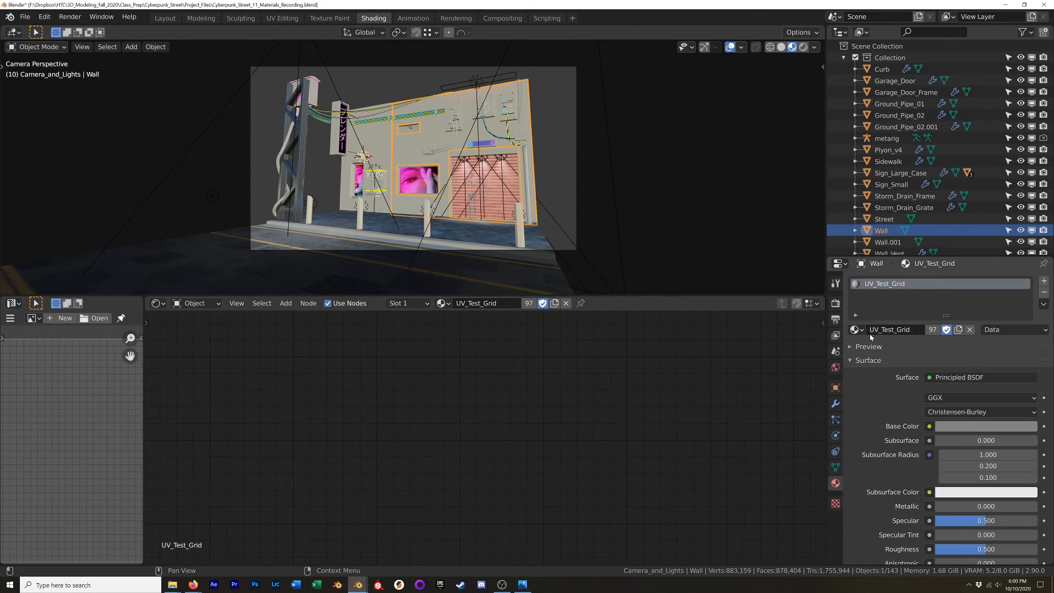
Step: Replace the UV_Test_Grid material on the Wall object with a new material named Metal_Tiles
{"action": "left_click", "coordinate": [969, 329]}
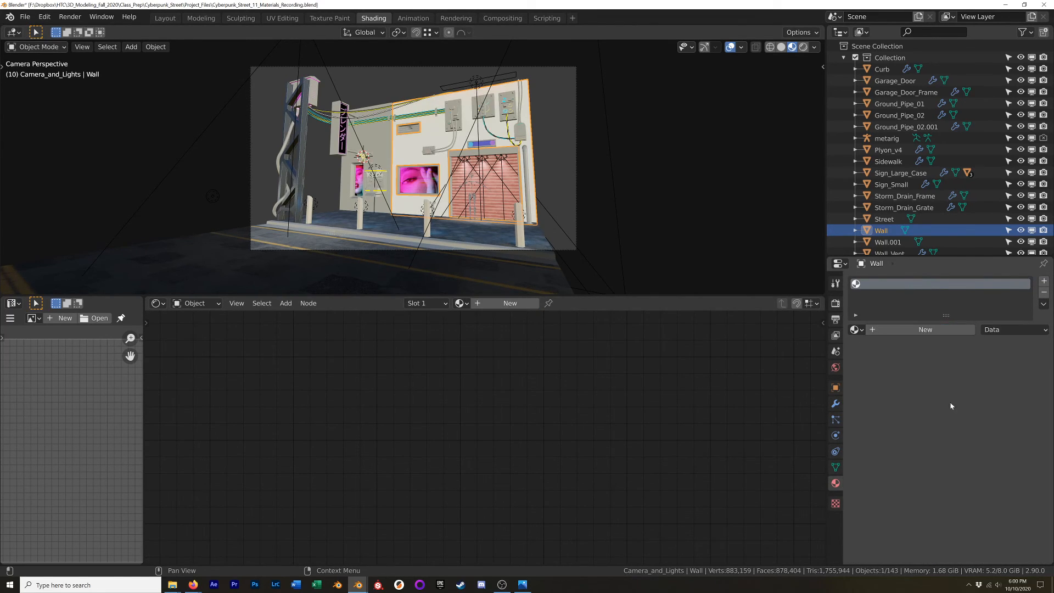
{"action": "left_click", "coordinate": [918, 332]}
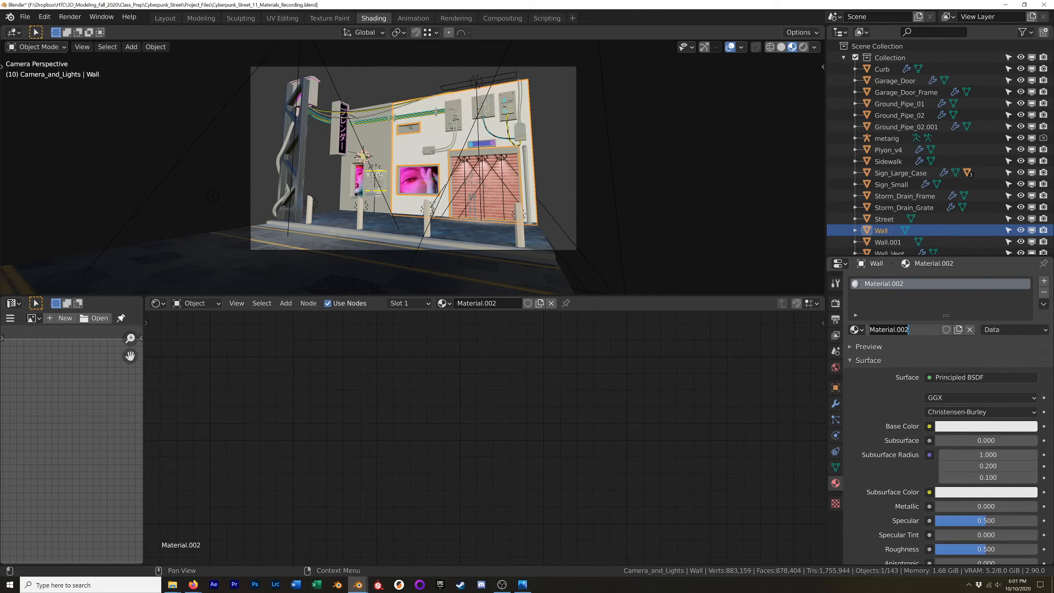
{"action": "type", "text": "Wall"}
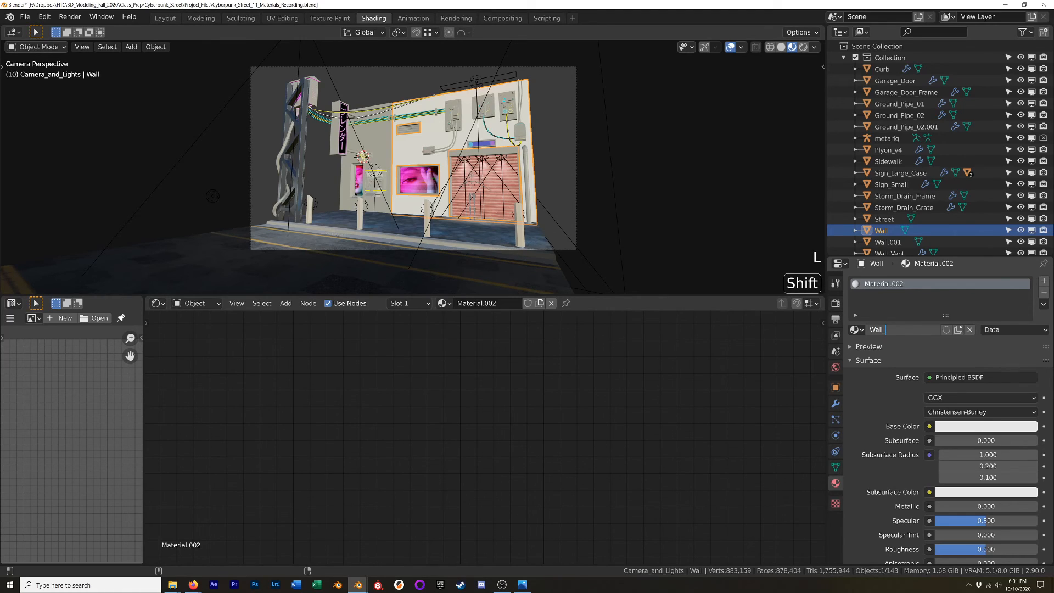
{"action": "key", "text": "BackSpace"}
{"action": "key", "text": "BackSpace"}
{"action": "key", "text": "BackSpace"}
{"action": "key", "text": "BackSpace"}
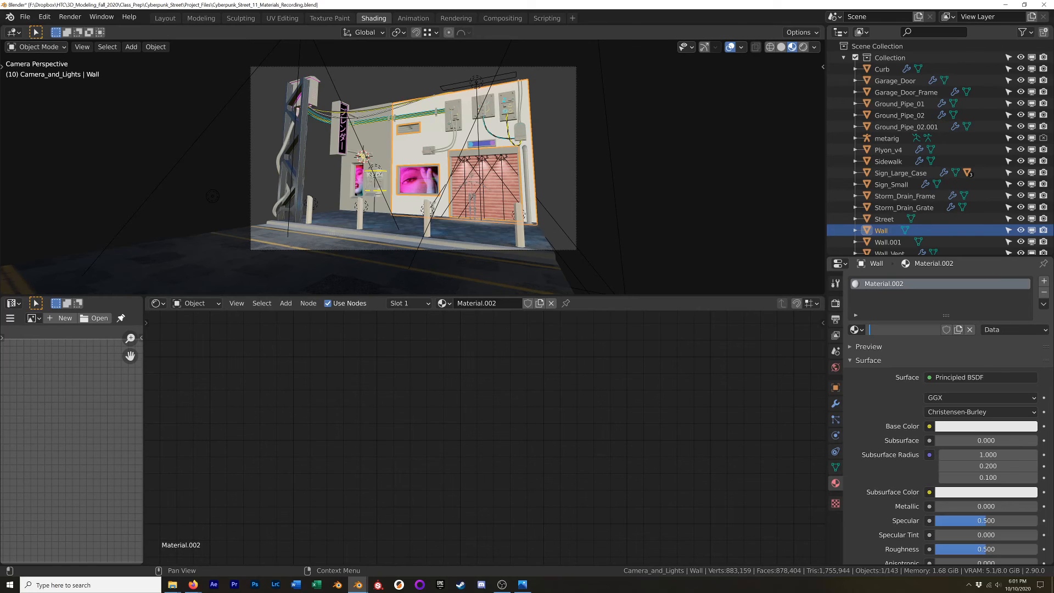
{"action": "type", "text": "Metal_Tiles"}
{"action": "key", "text": "Return"}
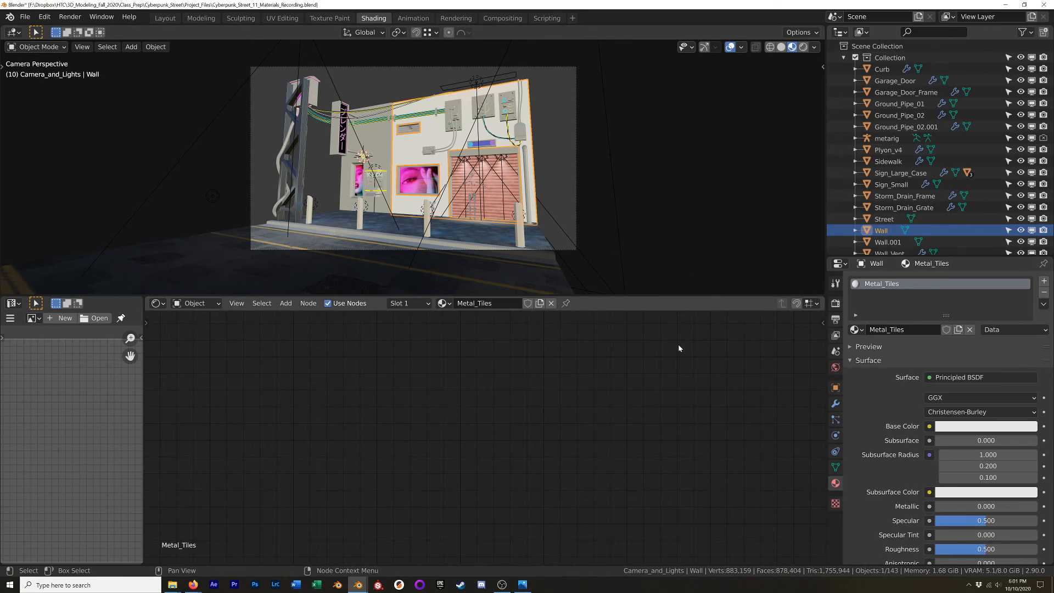
Step: Select the Principled BSDF node of the Metal_Tiles material in the node editor
{"action": "key", "text": "Home"}
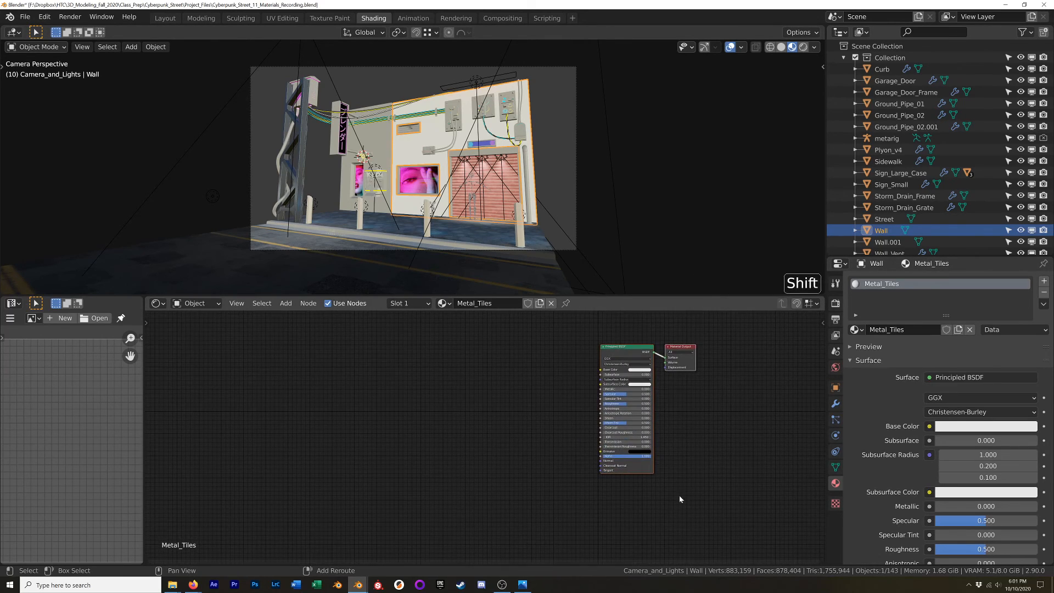
{"action": "scroll", "coordinate": [688, 405], "scroll_direction": "down", "scroll_amount": 4}
{"action": "mouse_move", "coordinate": [673, 394]}
{"action": "middle_mouse_down", "text": "shift"}
{"action": "mouse_move", "coordinate": [645, 405]}
{"action": "mouse_move", "coordinate": [683, 392]}
{"action": "middle_mouse_up", "text": "shift"}
{"action": "scroll", "coordinate": [648, 395], "scroll_direction": "up", "scroll_amount": 5}
{"action": "scroll", "coordinate": [648, 394], "scroll_direction": "up", "scroll_amount": 3}
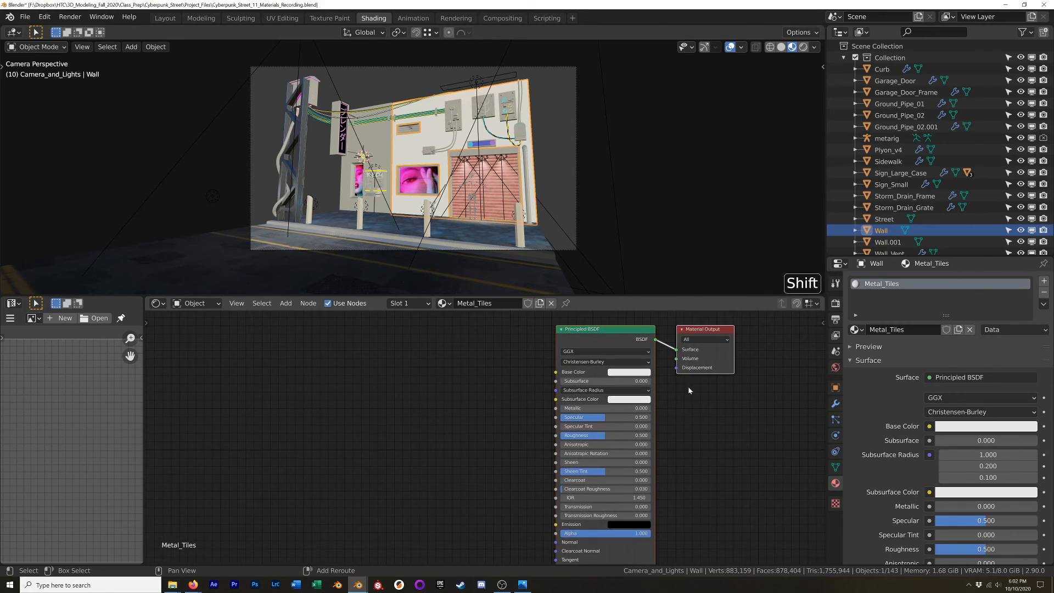
{"action": "left_click", "coordinate": [606, 330]}
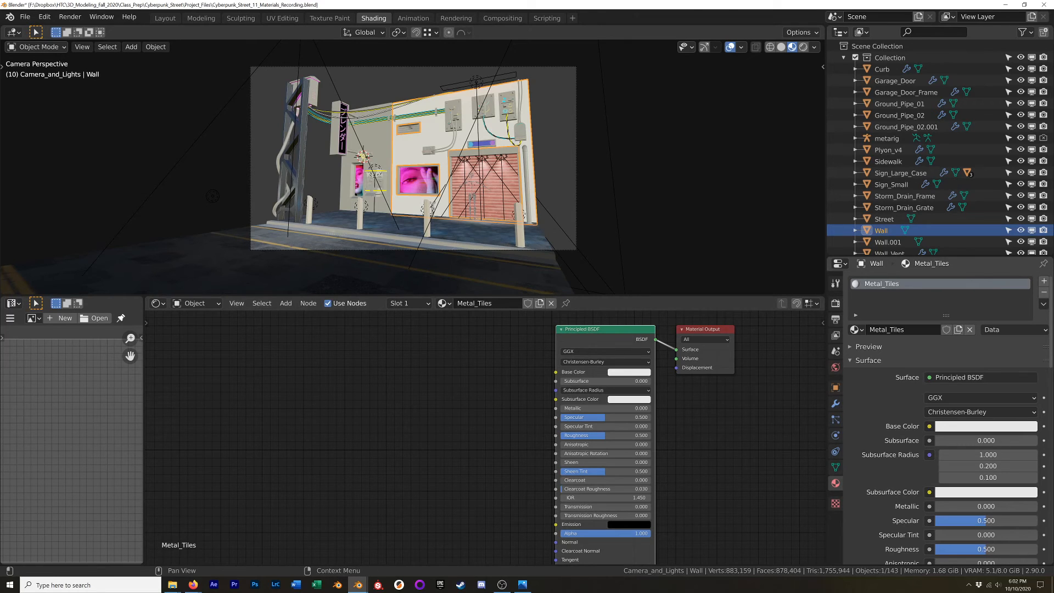
Step: Switch to Firefox and examine the CC0 Textures category list and its Metal category for a metal tile texture
{"action": "key", "text": "alt+Tab"}
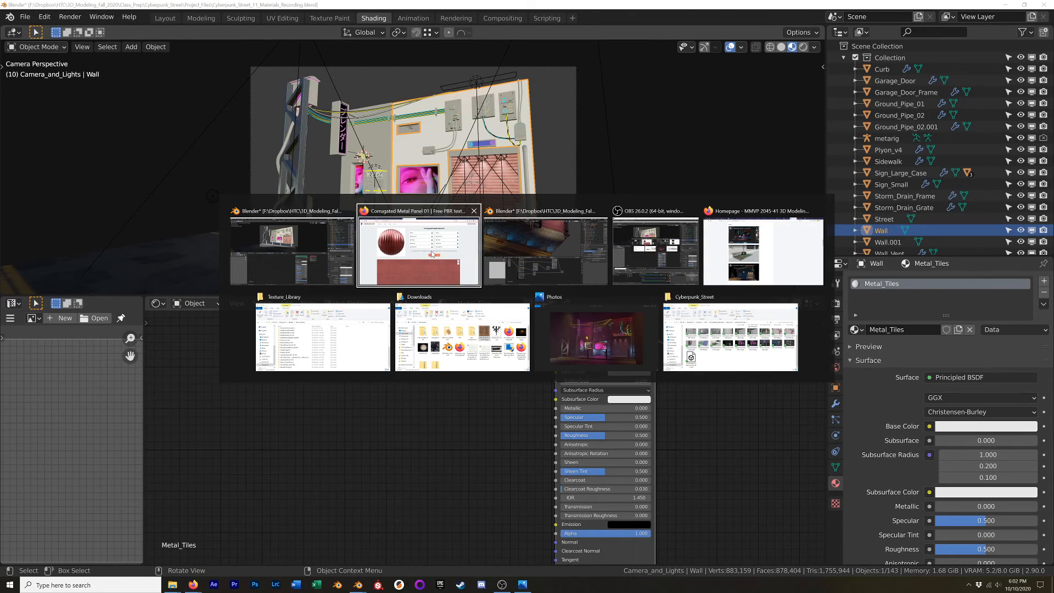
{"action": "key", "text": "ctrl+shift+Tab"}
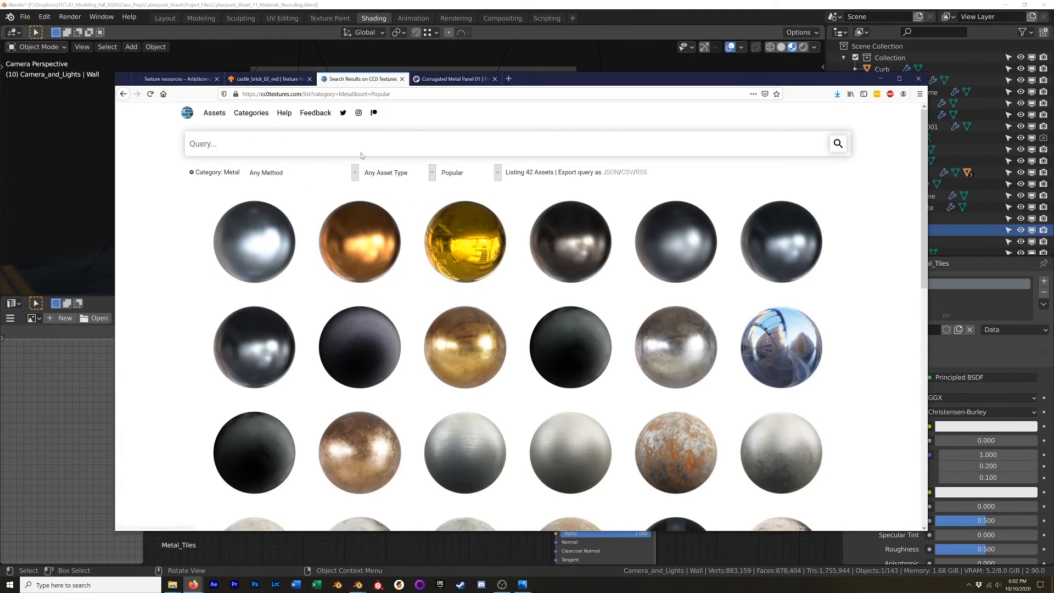
{"action": "left_click", "coordinate": [252, 113]}
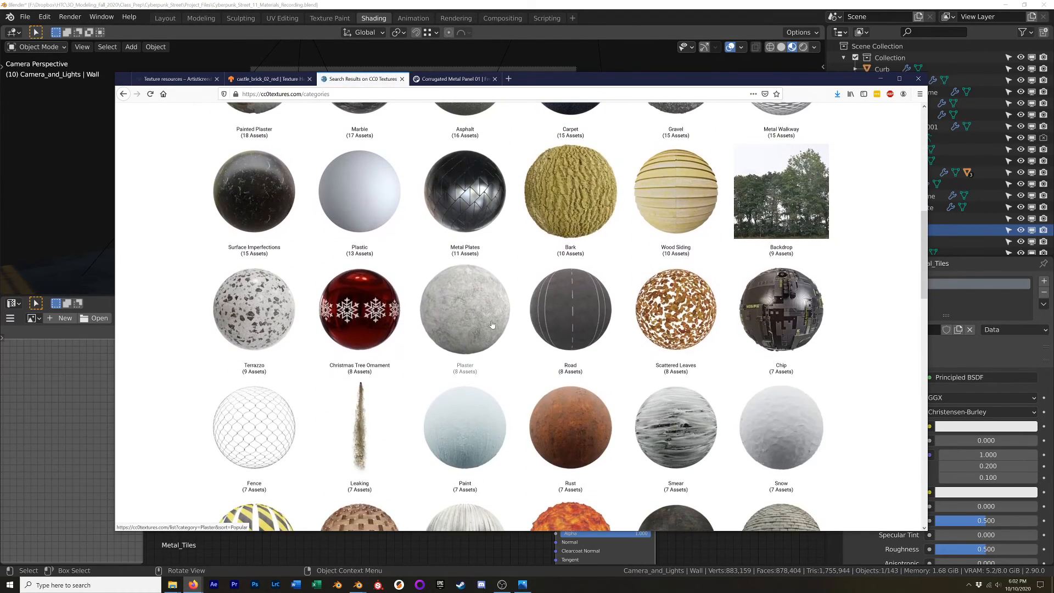
{"action": "scroll", "coordinate": [550, 333], "scroll_direction": "down", "scroll_amount": 10}
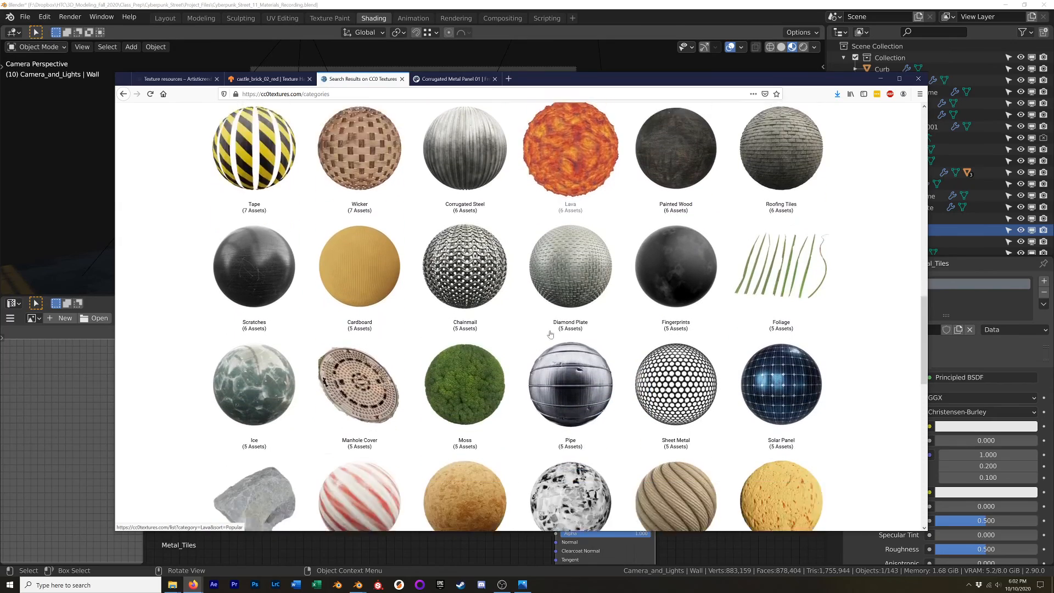
{"action": "scroll", "coordinate": [550, 334], "scroll_direction": "up", "scroll_amount": 2}
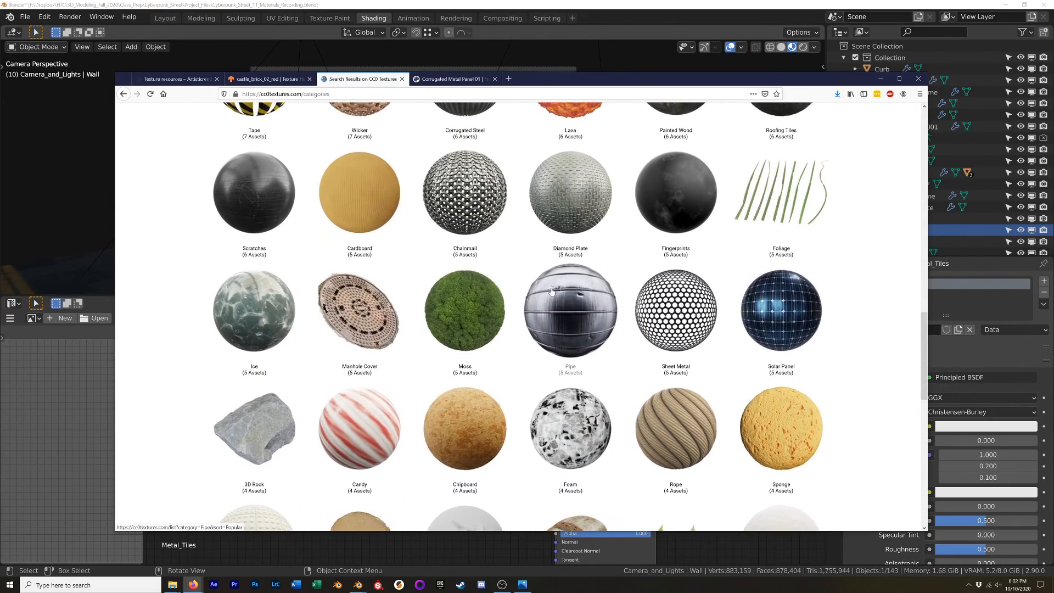
{"action": "scroll", "coordinate": [559, 322], "scroll_direction": "up", "scroll_amount": 6}
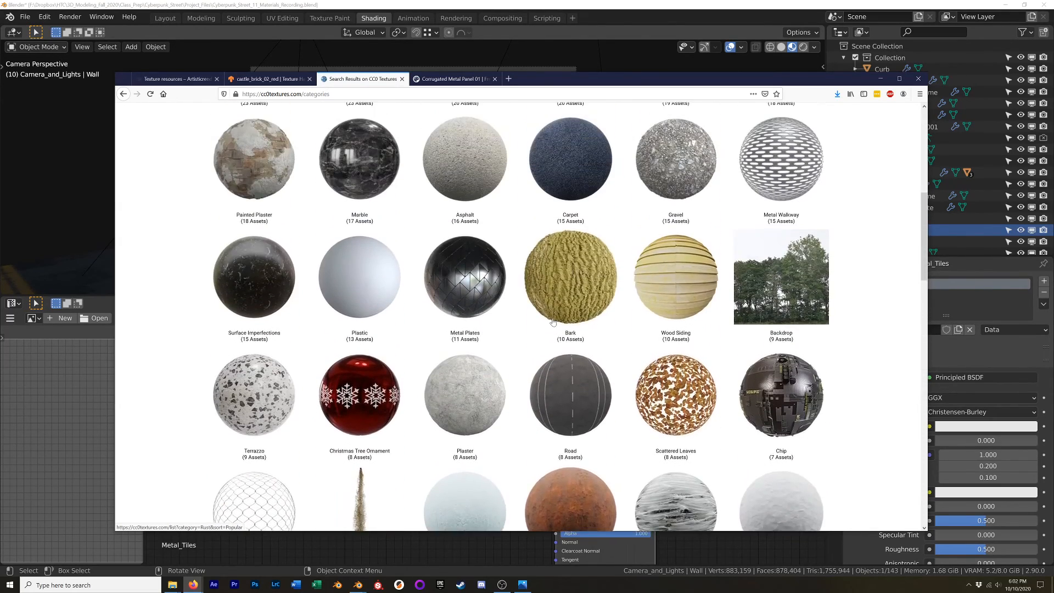
{"action": "scroll", "coordinate": [521, 363], "scroll_direction": "up", "scroll_amount": 3}
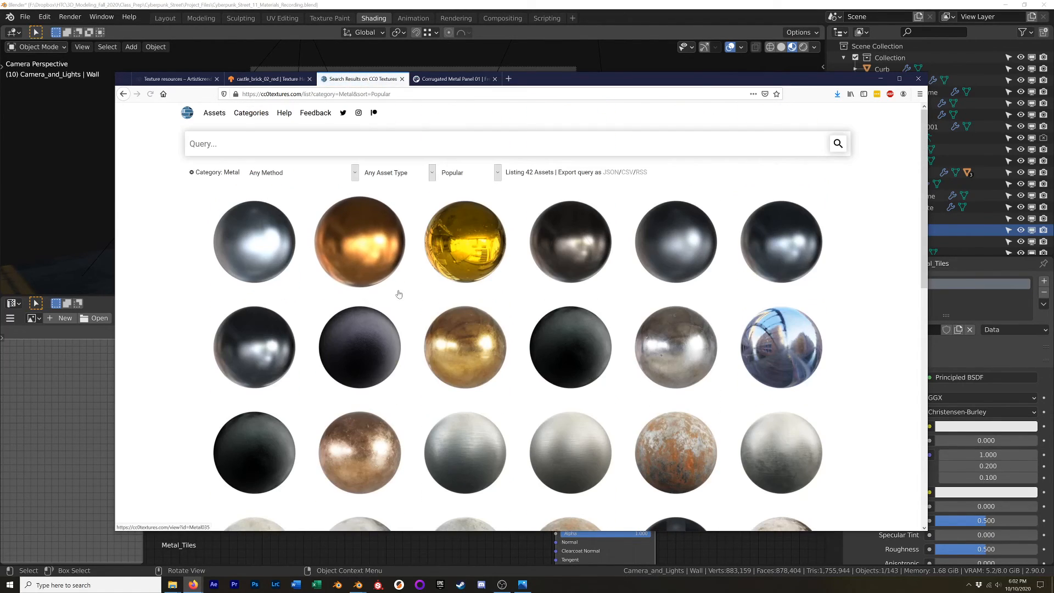
{"action": "scroll", "coordinate": [520, 316], "scroll_direction": "down", "scroll_amount": 12}
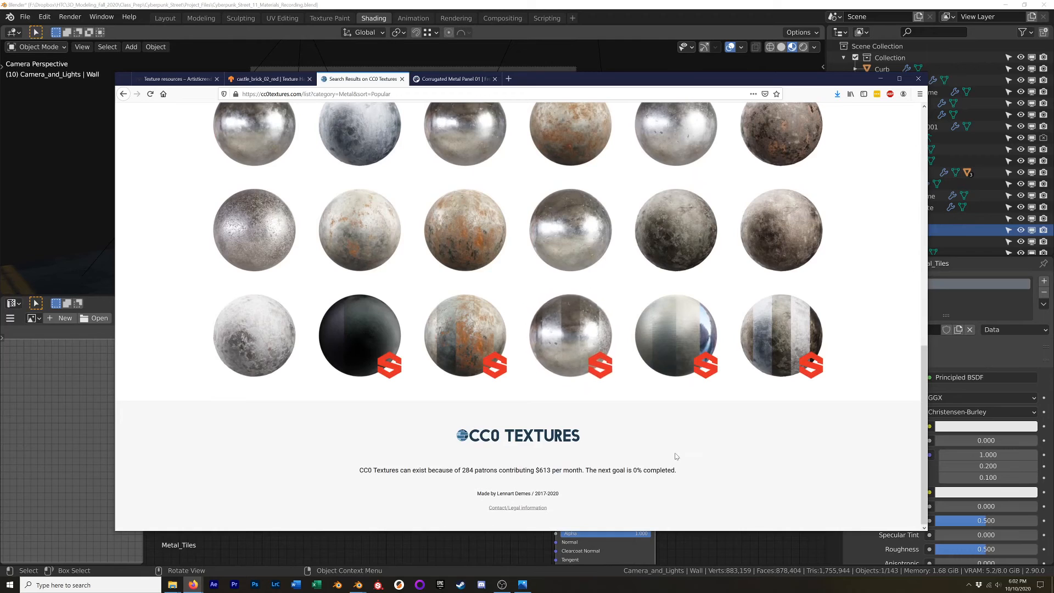
{"action": "scroll", "coordinate": [676, 457], "scroll_direction": "up", "scroll_amount": 12}
{"action": "key", "text": "alt+Left"}
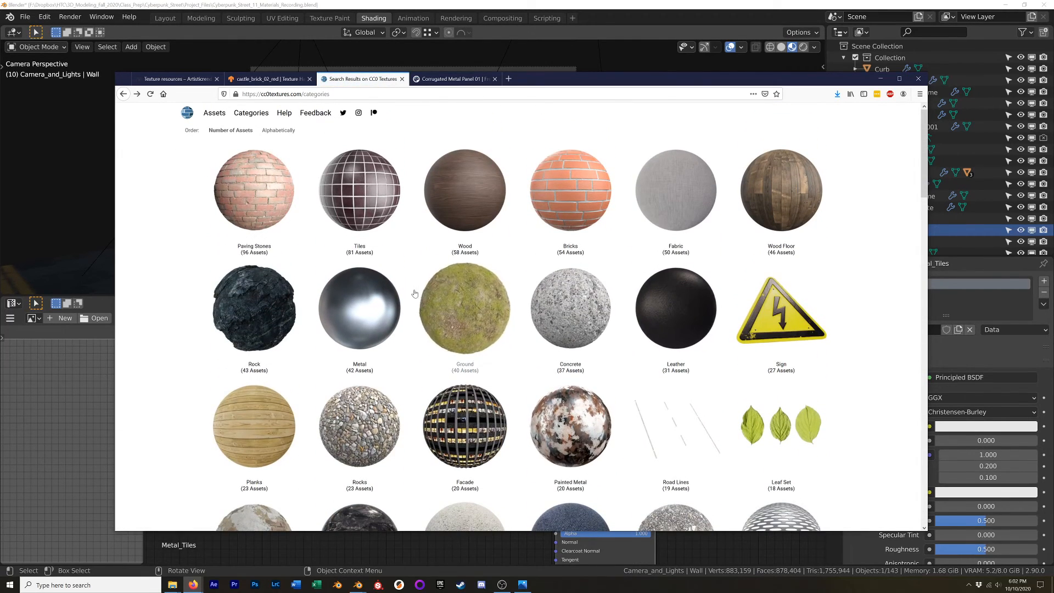
Step: Examine the Tiles and Metal Plates categories and the rest of the CC0 Textures category list for a suitable wall texture
{"action": "left_click", "coordinate": [366, 203]}
{"action": "scroll", "coordinate": [490, 264], "scroll_direction": "down", "scroll_amount": 15}
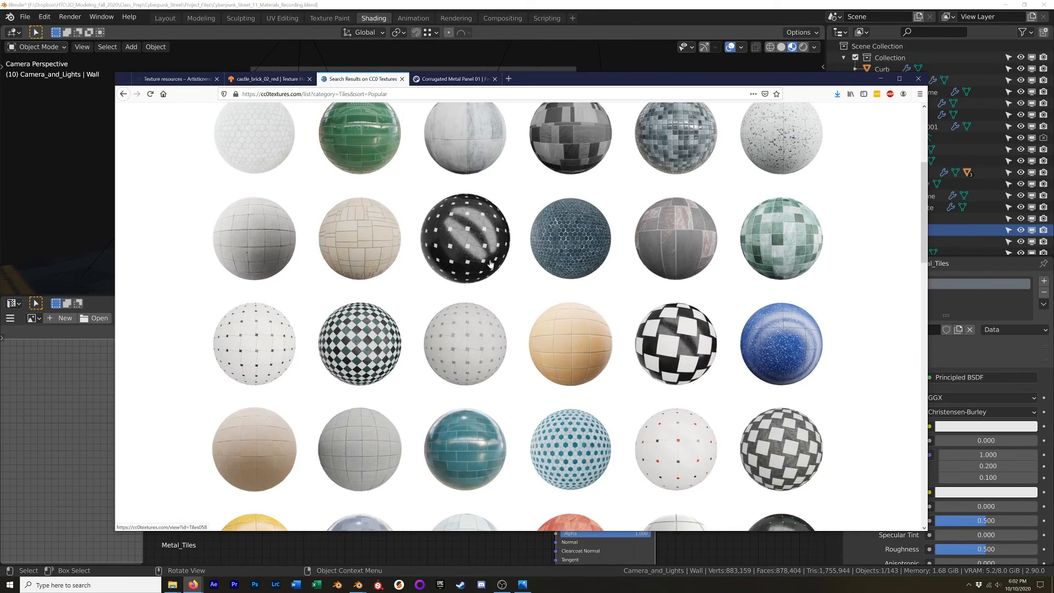
{"action": "scroll", "coordinate": [490, 264], "scroll_direction": "down", "scroll_amount": 6}
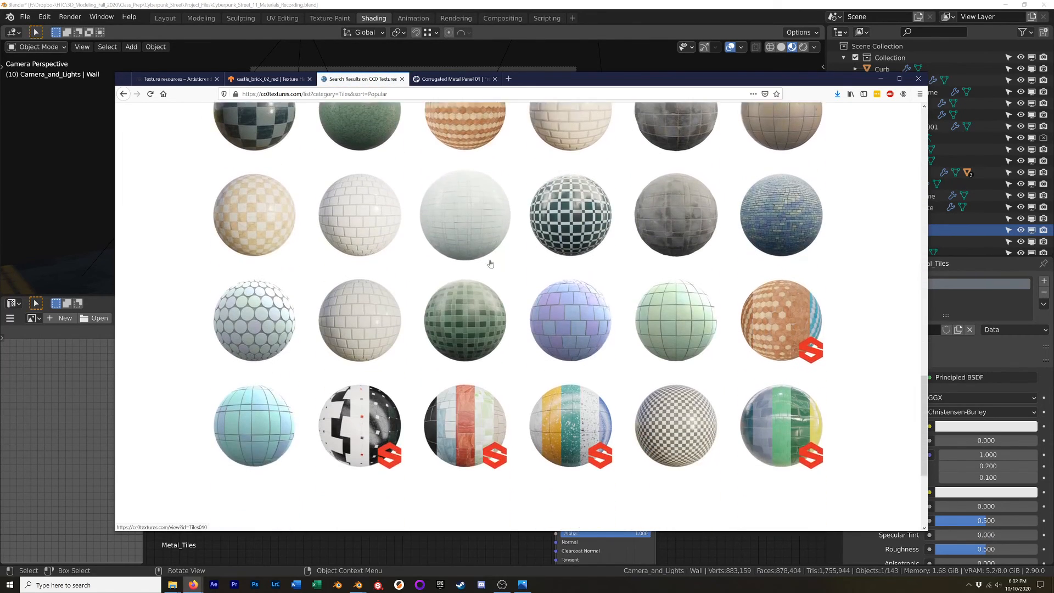
{"action": "key", "text": "alt+Left"}
{"action": "scroll", "coordinate": [510, 298], "scroll_direction": "down", "scroll_amount": 5}
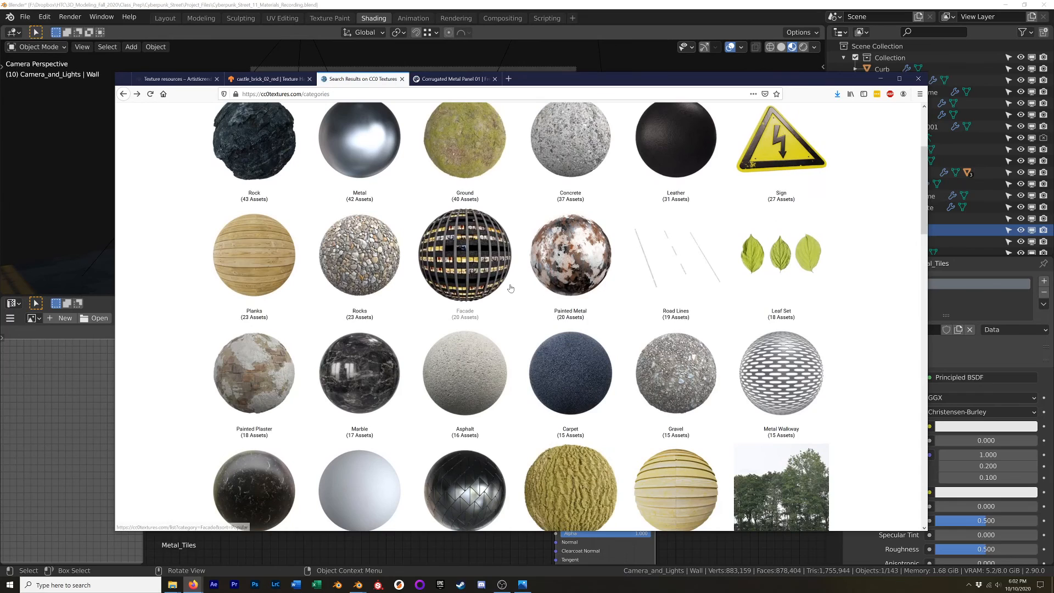
{"action": "scroll", "coordinate": [686, 308], "scroll_direction": "down", "scroll_amount": 2}
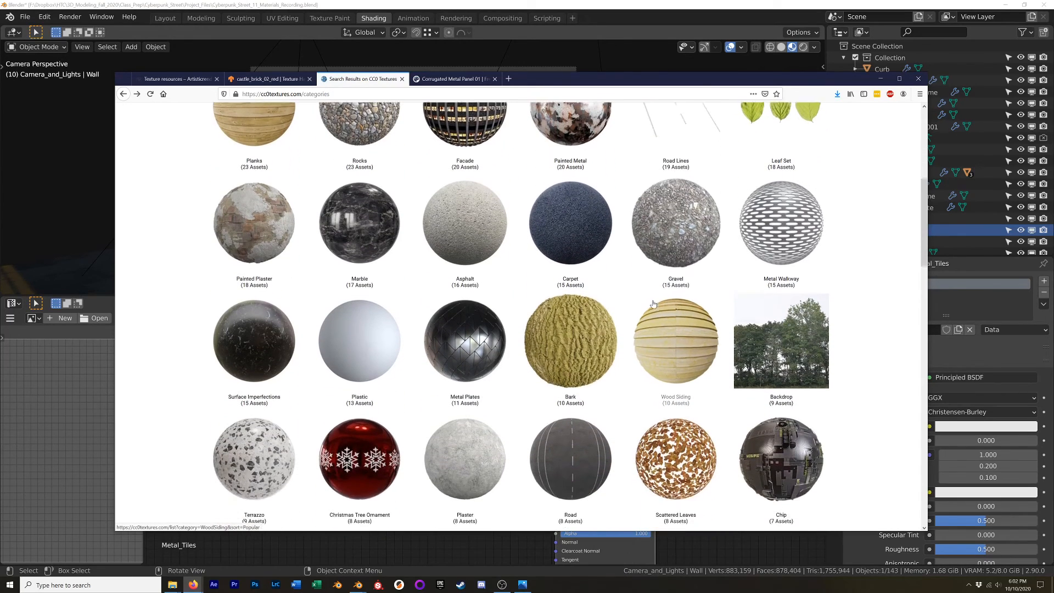
{"action": "left_click", "coordinate": [470, 327]}
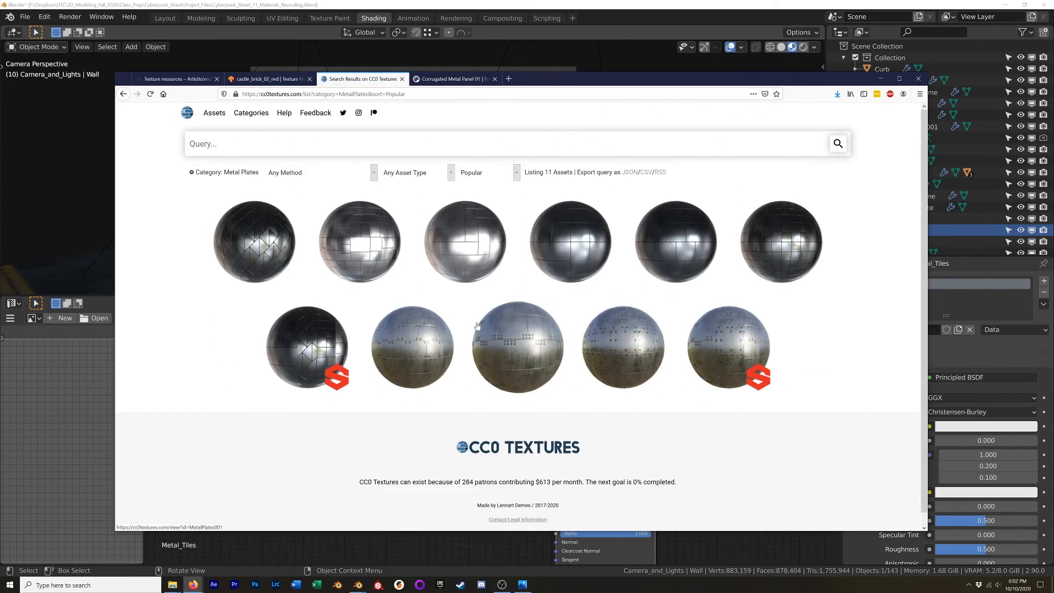
{"action": "key", "text": "alt+Left"}
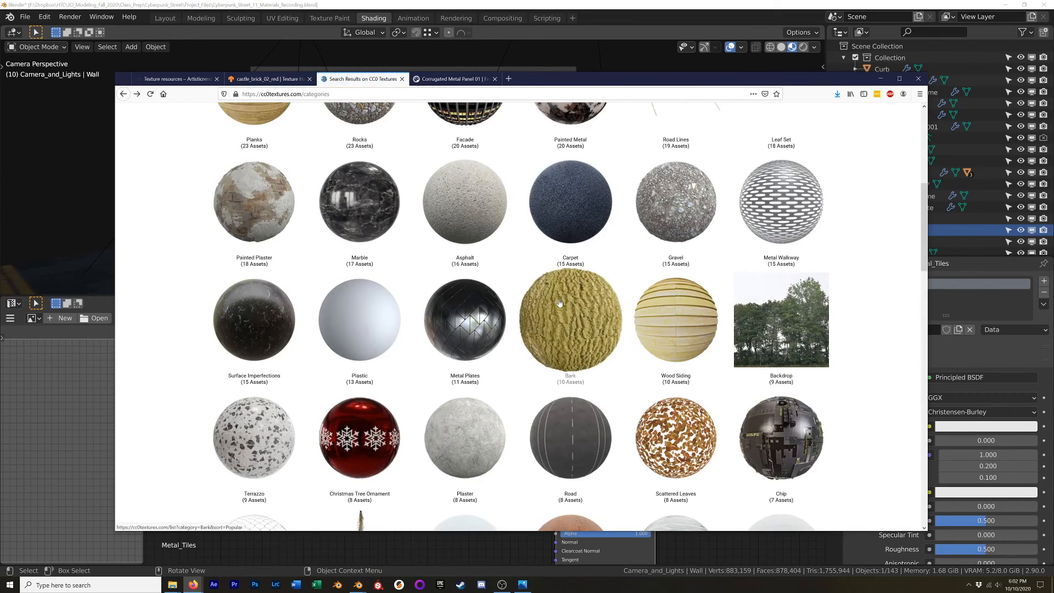
{"action": "scroll", "coordinate": [565, 299], "scroll_direction": "down", "scroll_amount": 7}
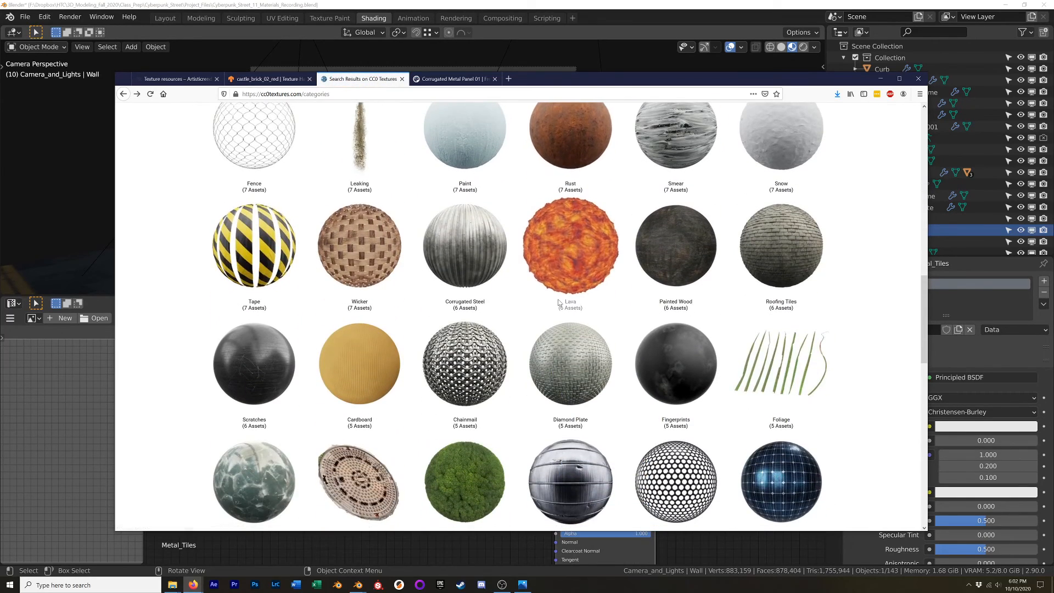
{"action": "scroll", "coordinate": [558, 301], "scroll_direction": "down", "scroll_amount": 4}
{"action": "scroll", "coordinate": [558, 303], "scroll_direction": "down", "scroll_amount": 10}
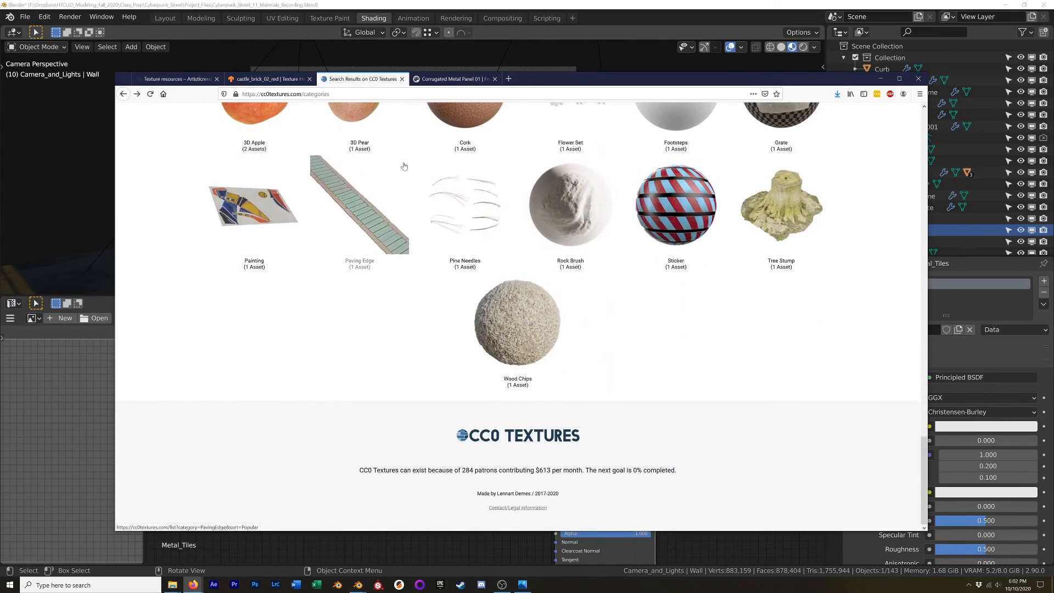
Step: Open the texture library on cgbookcase.com and filter it by the Metal category
{"action": "left_click", "coordinate": [446, 79]}
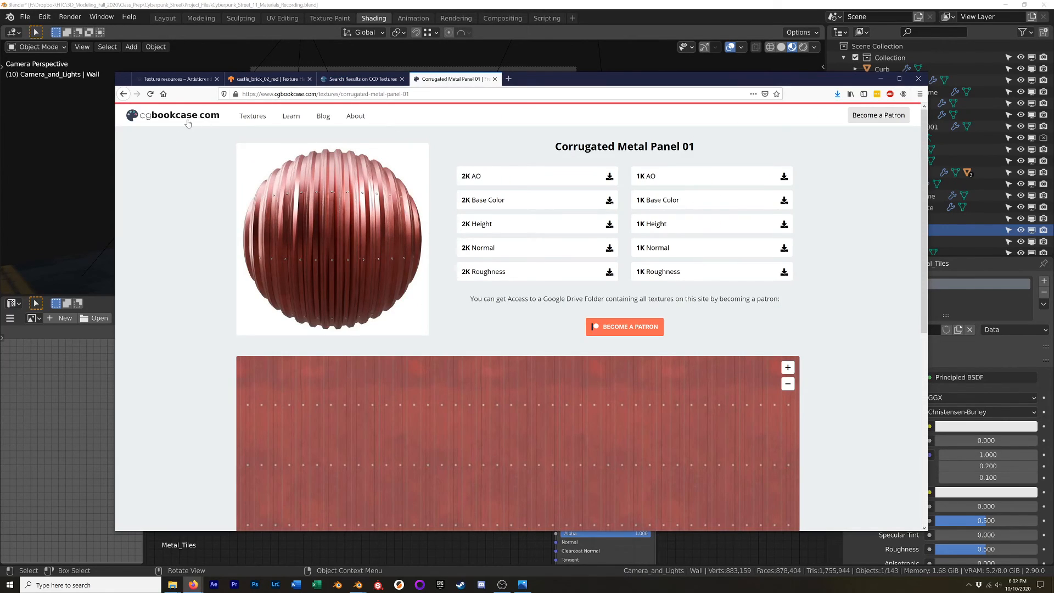
{"action": "left_click", "coordinate": [249, 117]}
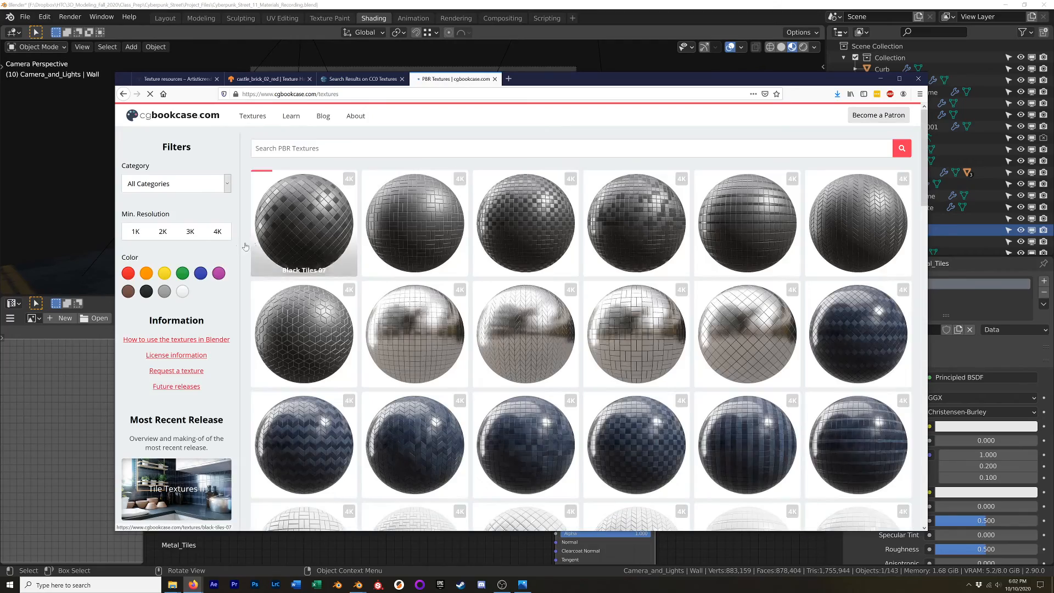
{"action": "scroll", "coordinate": [422, 271], "scroll_direction": "down", "scroll_amount": 5}
{"action": "scroll", "coordinate": [501, 282], "scroll_direction": "up", "scroll_amount": 5}
{"action": "left_click", "coordinate": [226, 185]}
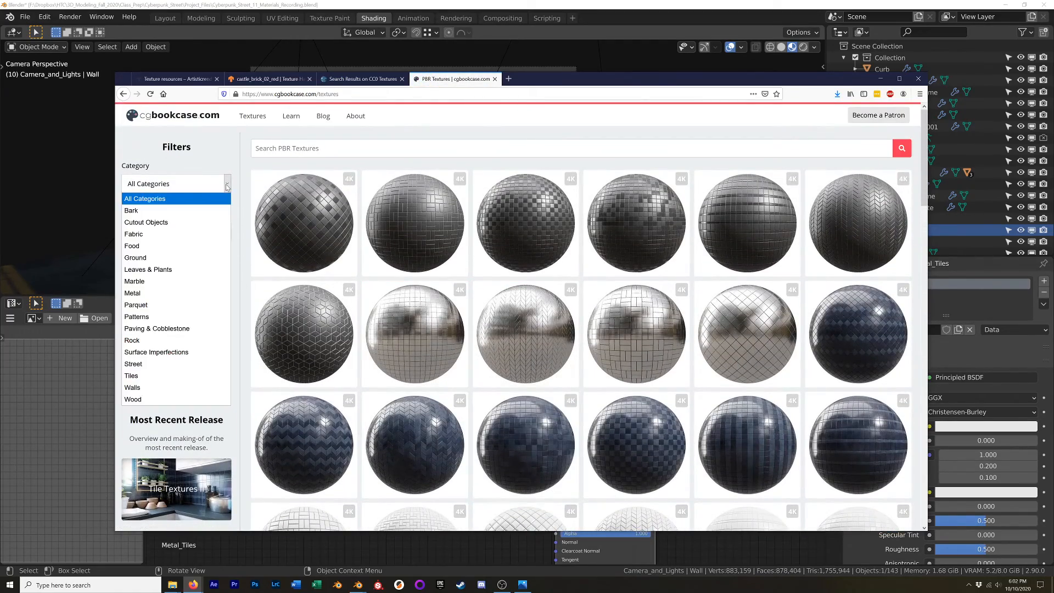
{"action": "left_click", "coordinate": [167, 298]}
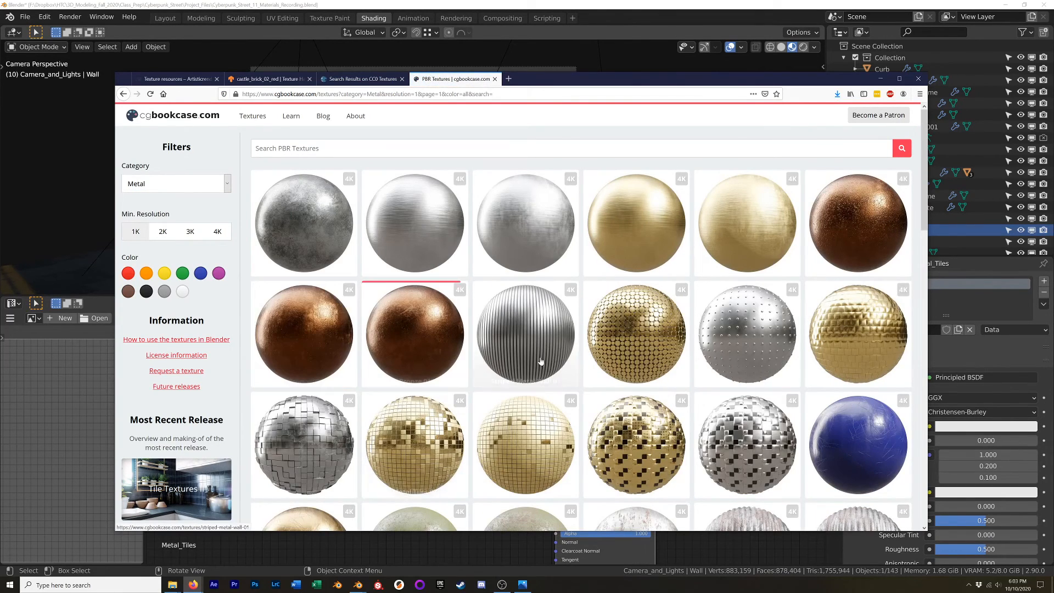
Step: Examine the cgbookcase Metal textures for a tile pattern suited to the wall, such as Metal Tiles 01
{"action": "scroll", "coordinate": [524, 351], "scroll_direction": "down", "scroll_amount": 4}
{"action": "scroll", "coordinate": [571, 341], "scroll_direction": "down", "scroll_amount": 2}
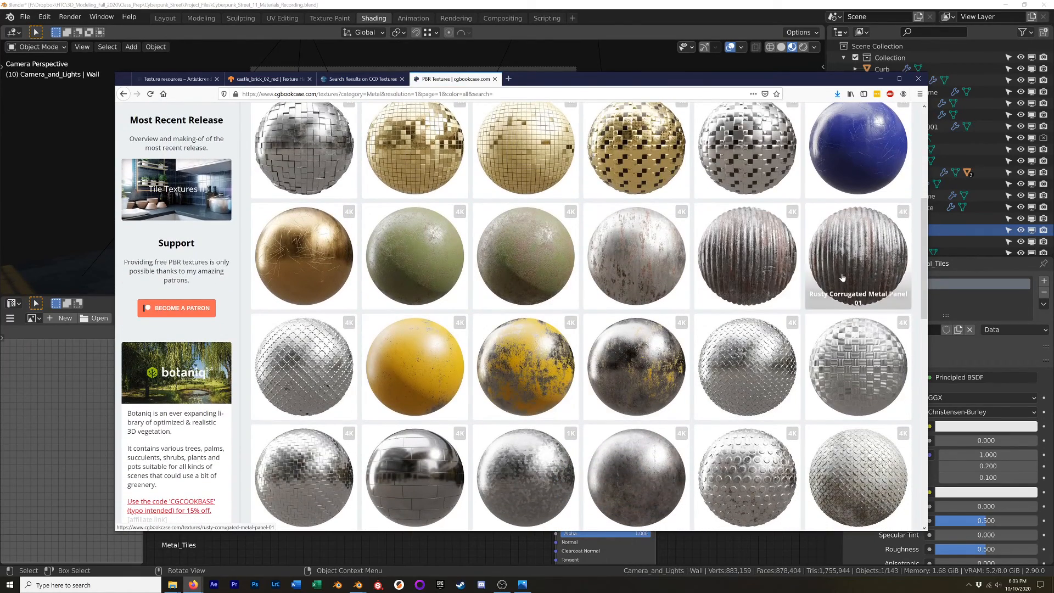
{"action": "scroll", "coordinate": [631, 379], "scroll_direction": "down", "scroll_amount": 4}
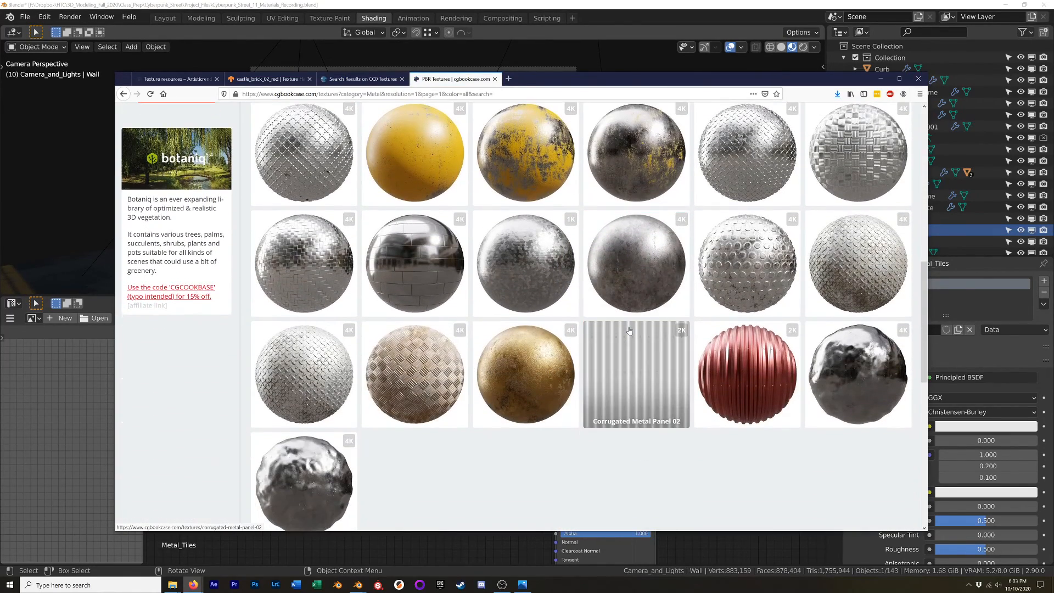
{"action": "scroll", "coordinate": [629, 329], "scroll_direction": "down", "scroll_amount": 2}
{"action": "scroll", "coordinate": [629, 330], "scroll_direction": "up", "scroll_amount": 3}
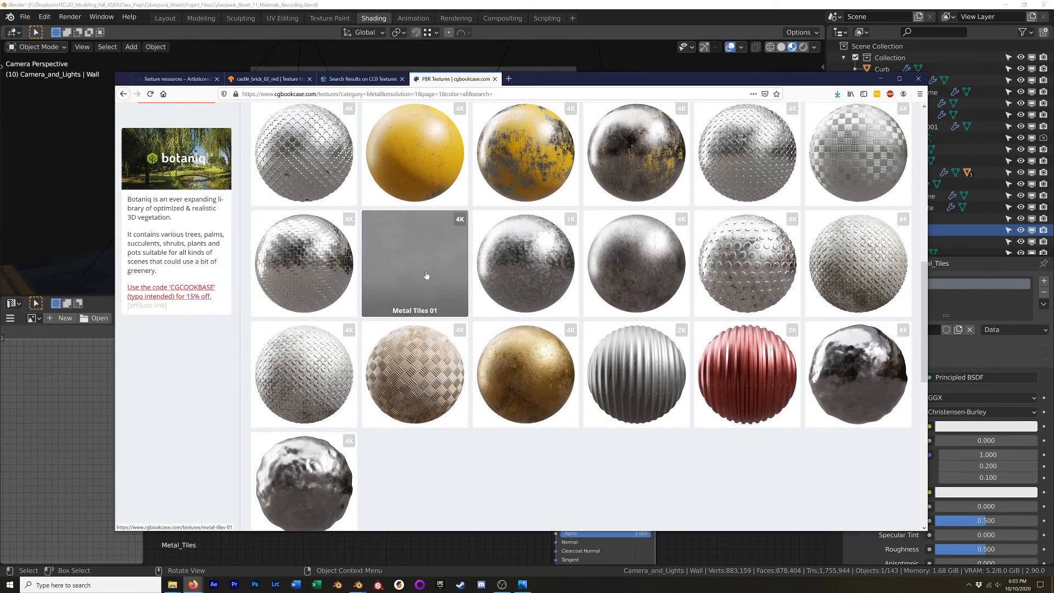
{"action": "scroll", "coordinate": [427, 279], "scroll_direction": "up", "scroll_amount": 3}
{"action": "scroll", "coordinate": [449, 324], "scroll_direction": "up", "scroll_amount": 3}
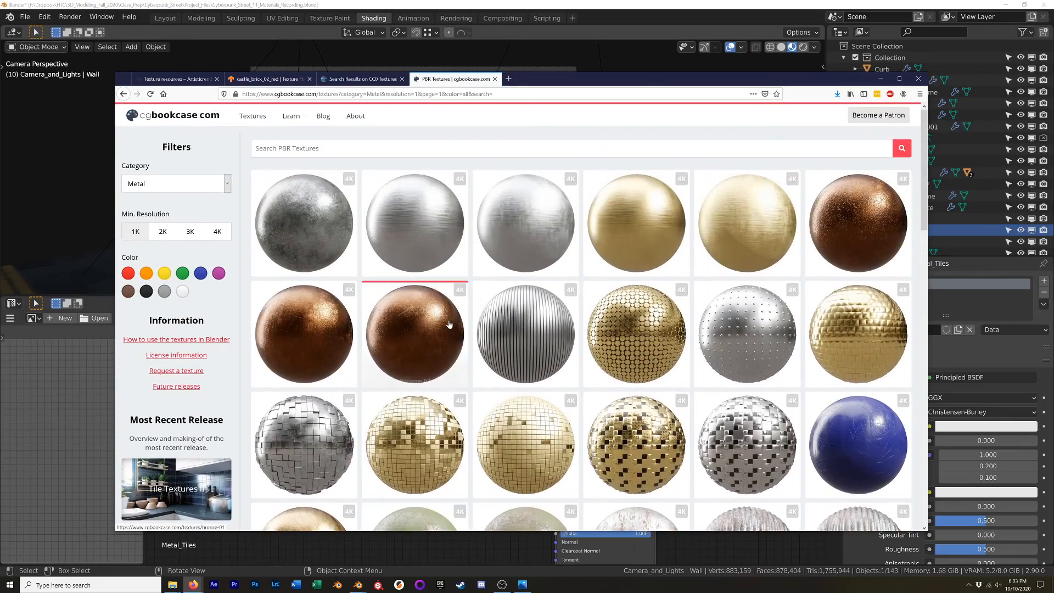
{"action": "scroll", "coordinate": [449, 325], "scroll_direction": "down", "scroll_amount": 15}
{"action": "scroll", "coordinate": [383, 303], "scroll_direction": "up", "scroll_amount": 5}
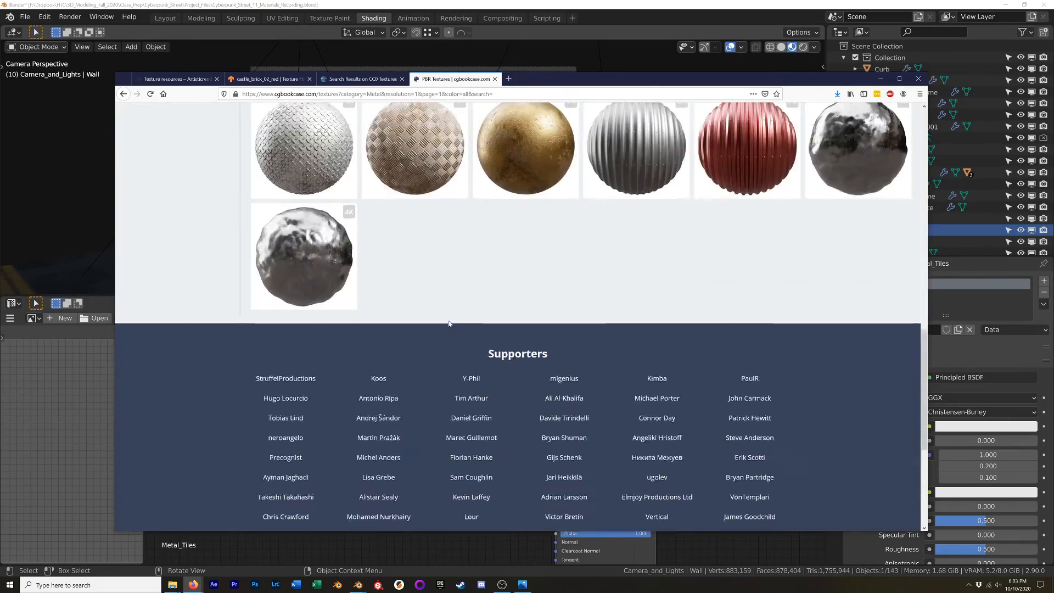
{"action": "scroll", "coordinate": [395, 285], "scroll_direction": "up", "scroll_amount": 3}
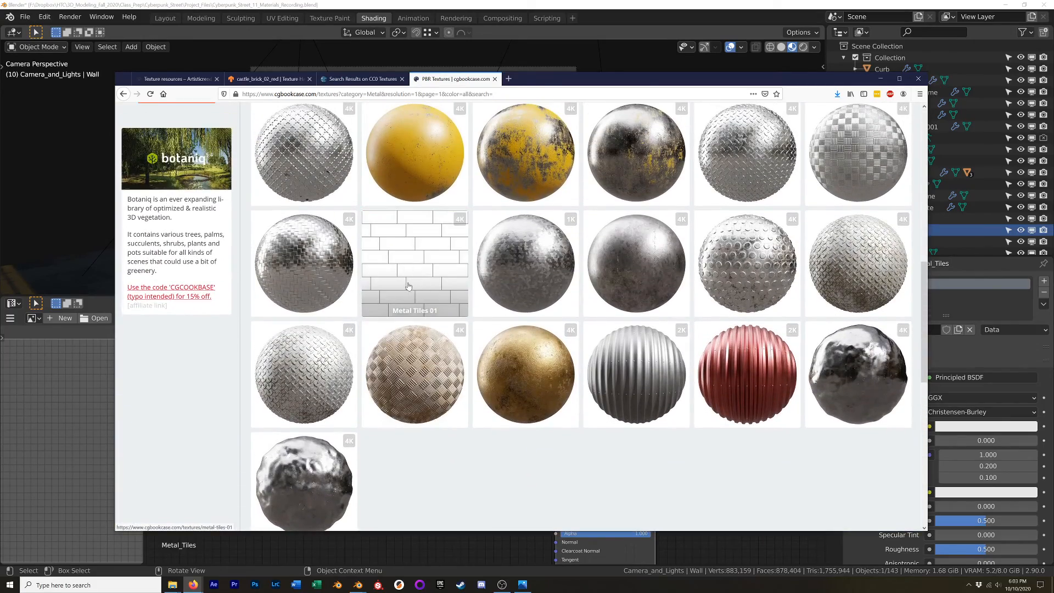
Step: Search the cgbookcase Metal textures for "metal tiles"
{"action": "scroll", "coordinate": [407, 285], "scroll_direction": "up", "scroll_amount": 7}
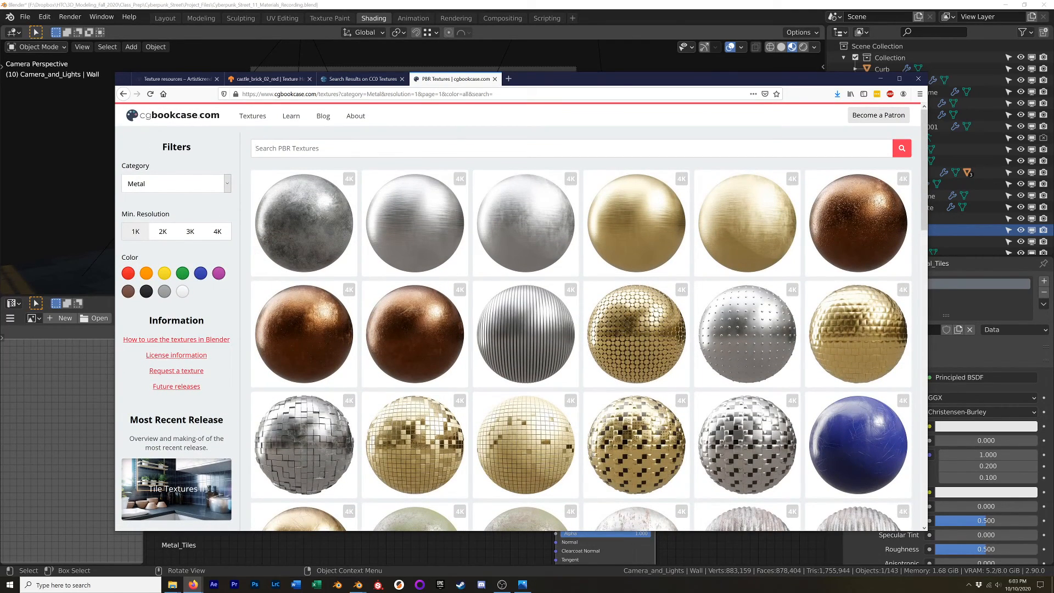
{"action": "key", "text": "Return"}
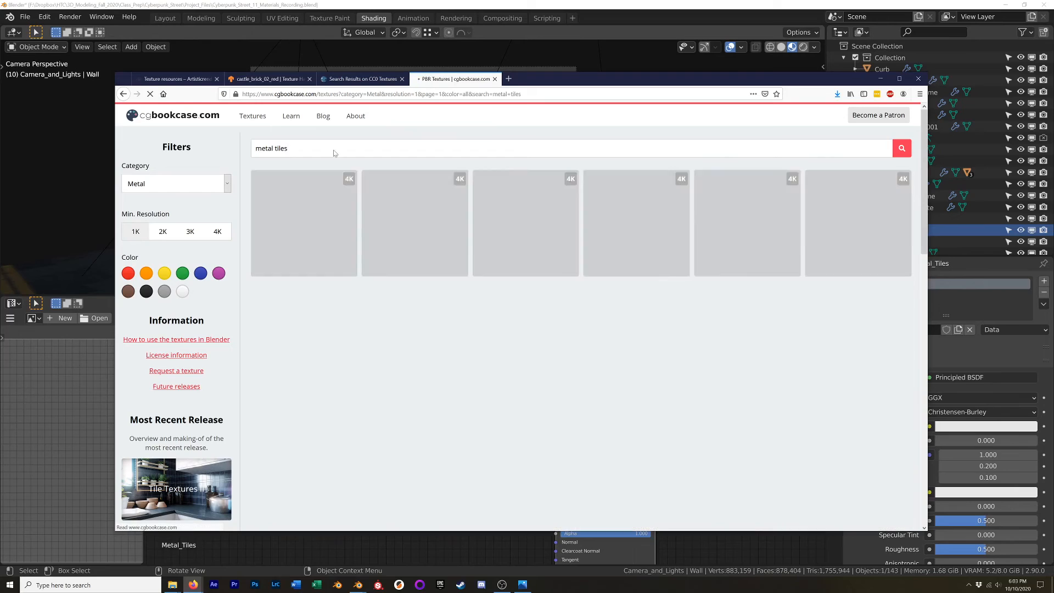
Step: Search CC0 Textures for "metal" and examine the listed materials for a tiled metal pattern suited to the wall
{"action": "left_click", "coordinate": [364, 82]}
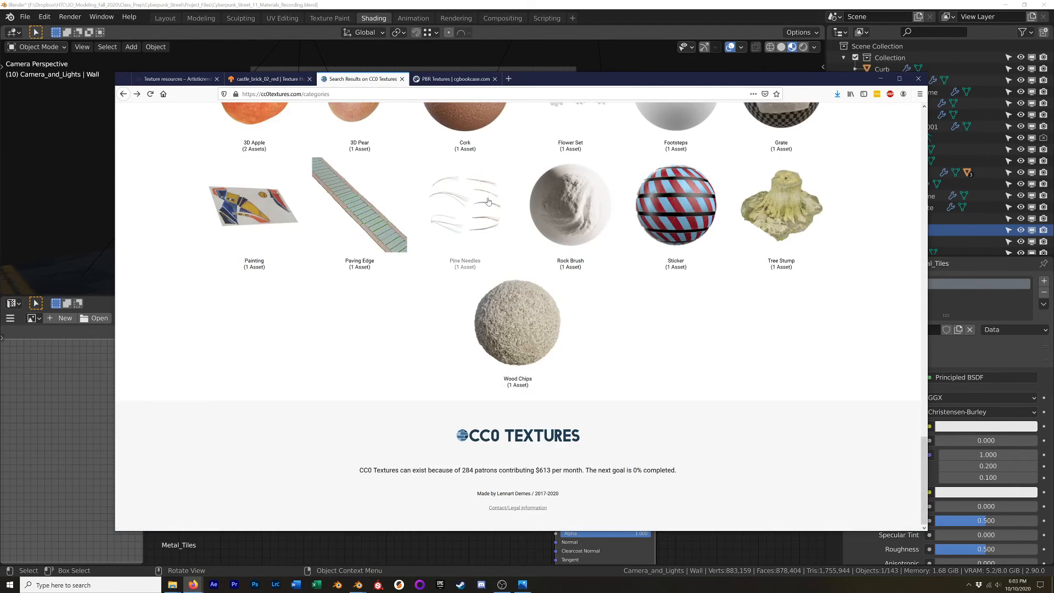
{"action": "scroll", "coordinate": [476, 249], "scroll_direction": "up", "scroll_amount": 20}
{"action": "scroll", "coordinate": [470, 247], "scroll_direction": "up", "scroll_amount": 5}
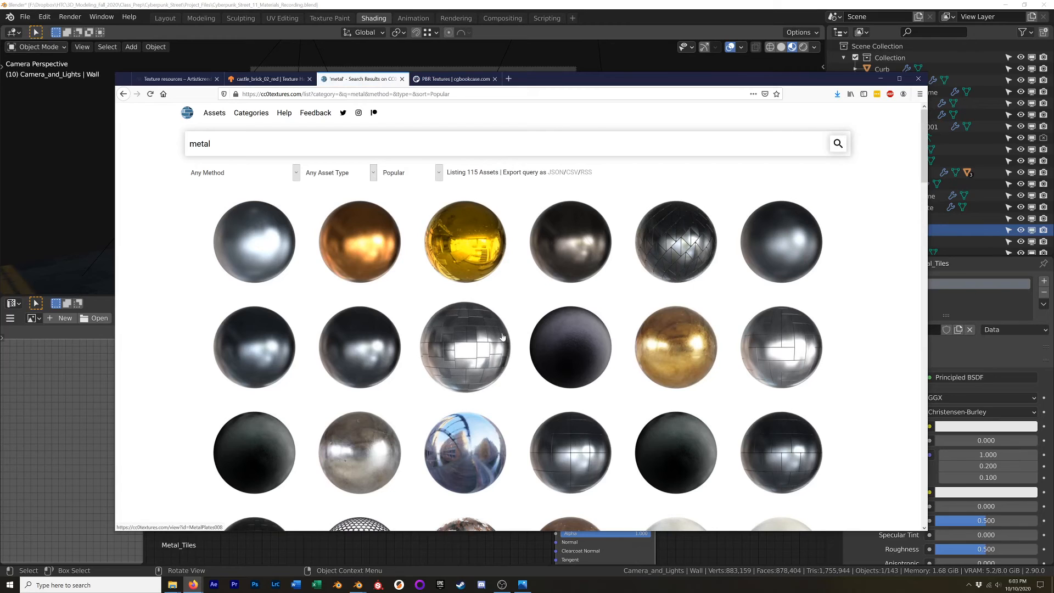
{"action": "scroll", "coordinate": [556, 368], "scroll_direction": "down", "scroll_amount": 3}
{"action": "scroll", "coordinate": [556, 368], "scroll_direction": "down", "scroll_amount": 10}
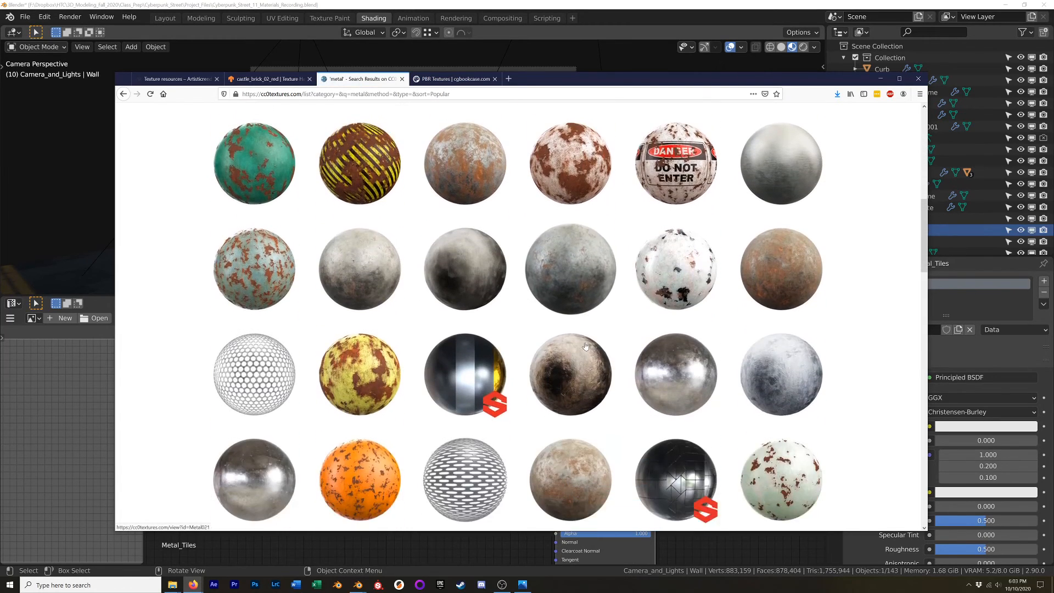
{"action": "scroll", "coordinate": [585, 346], "scroll_direction": "down", "scroll_amount": 8}
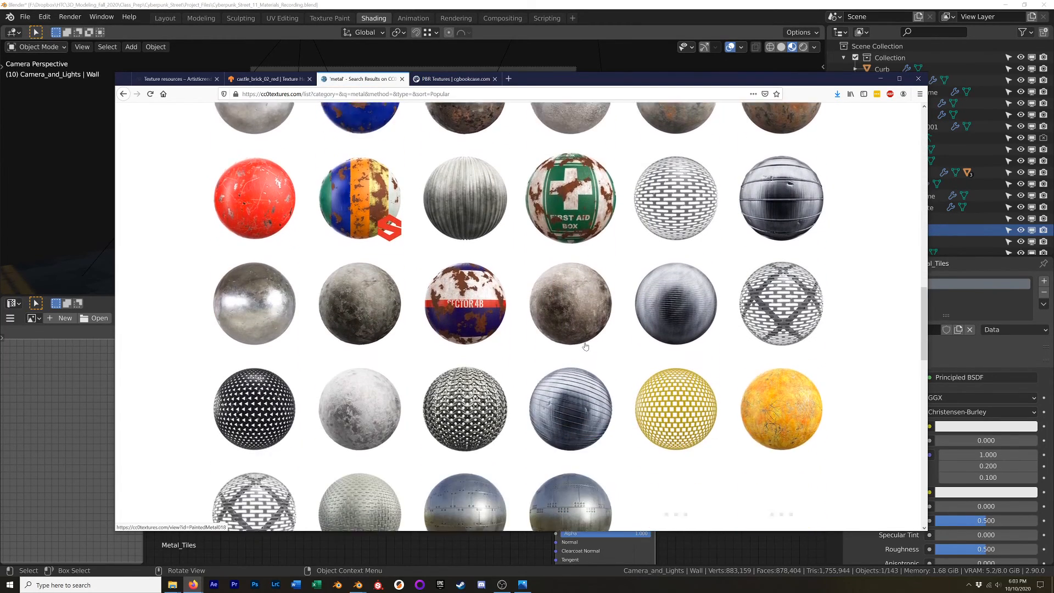
{"action": "scroll", "coordinate": [585, 346], "scroll_direction": "down", "scroll_amount": 10}
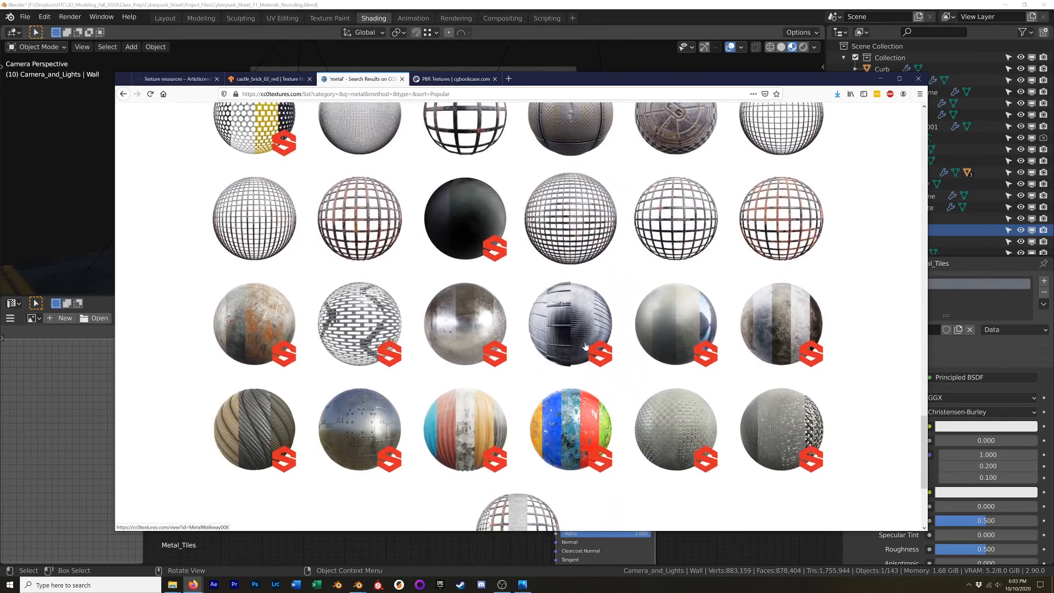
{"action": "scroll", "coordinate": [585, 346], "scroll_direction": "down", "scroll_amount": 8}
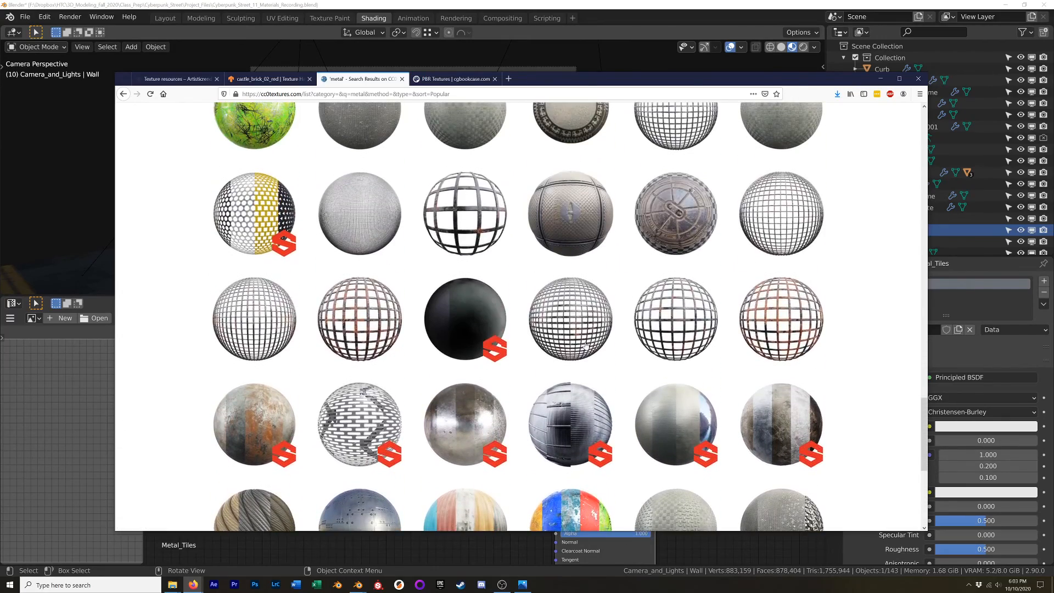
{"action": "scroll", "coordinate": [580, 293], "scroll_direction": "down", "scroll_amount": 3}
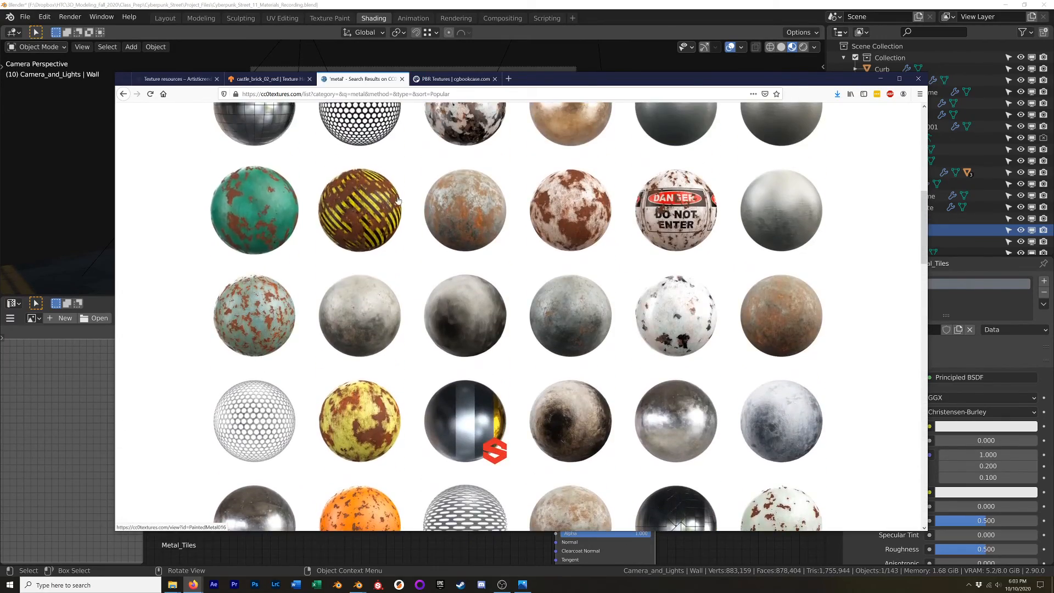
Step: Open the full texture library on Texture Haven in place of the castle_brick_02_red page
{"action": "left_click", "coordinate": [271, 80]}
{"action": "left_click", "coordinate": [164, 114]}
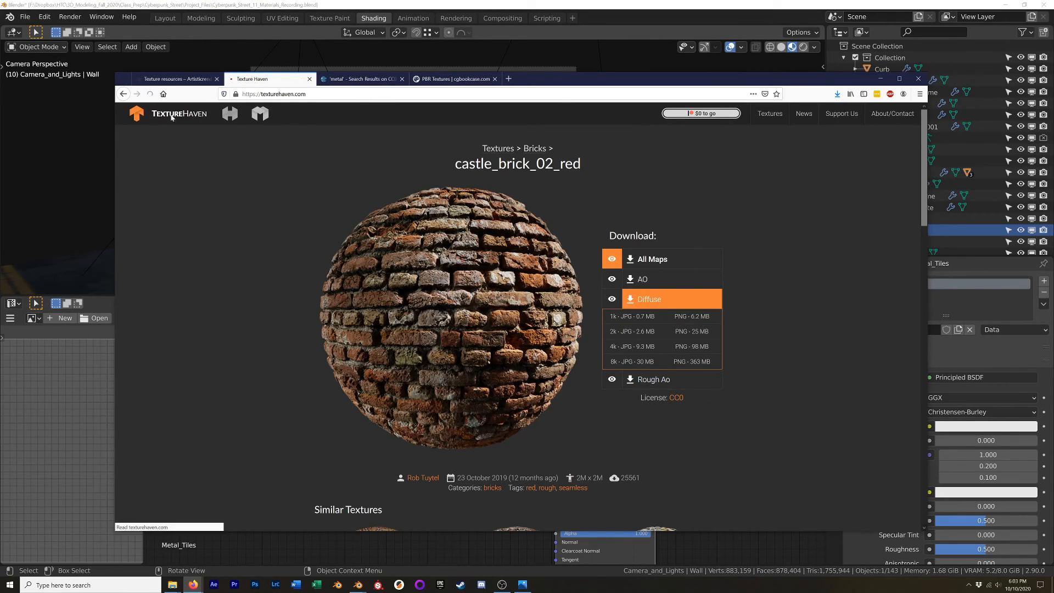
{"action": "left_click", "coordinate": [770, 113]}
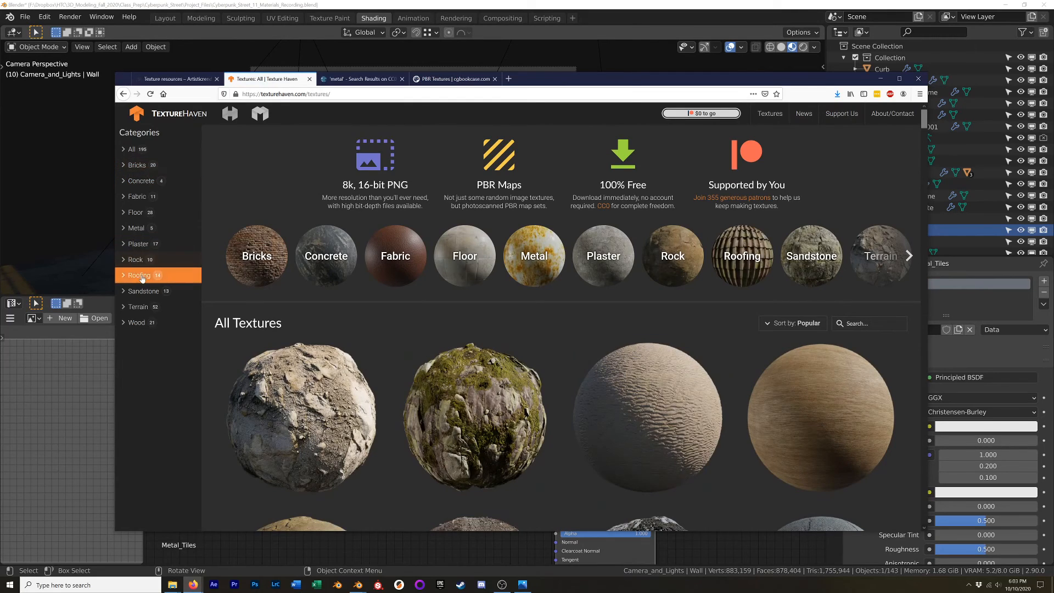
Step: Follow the Textures.one link in the texture resources article and find Thin Stainless Steel Tiles 01 by searching for "metal tiles"
{"action": "left_click", "coordinate": [174, 79]}
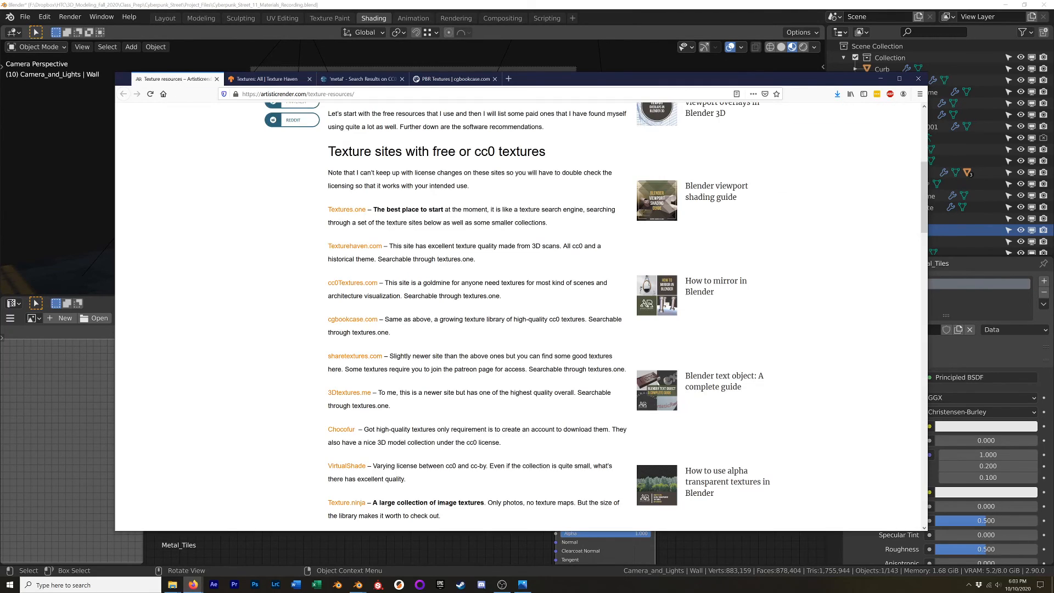
{"action": "left_click", "coordinate": [341, 211]}
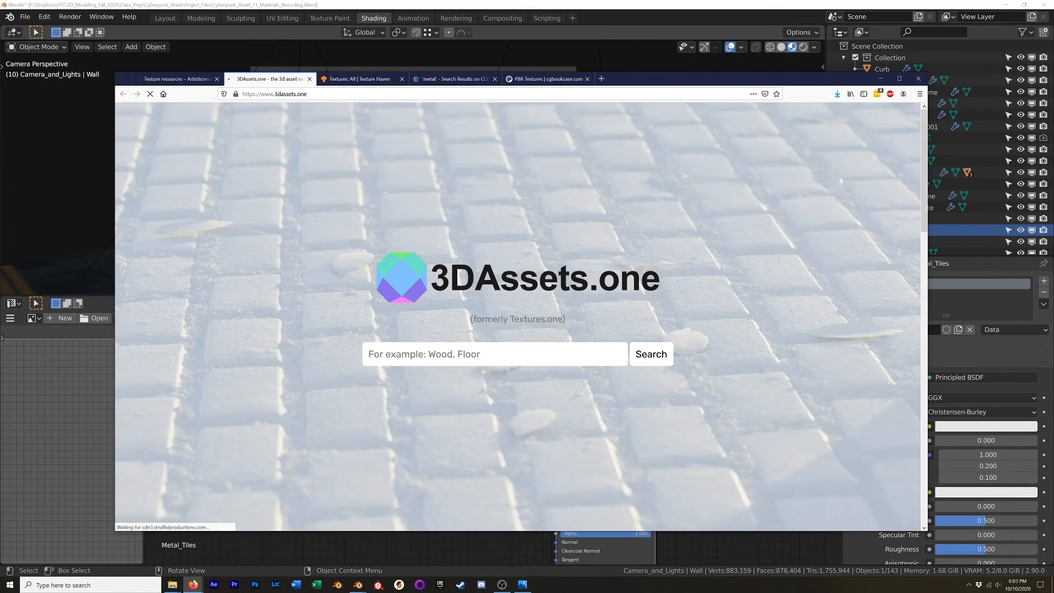
{"action": "type", "text": "metal tiles"}
{"action": "key", "text": "Return"}
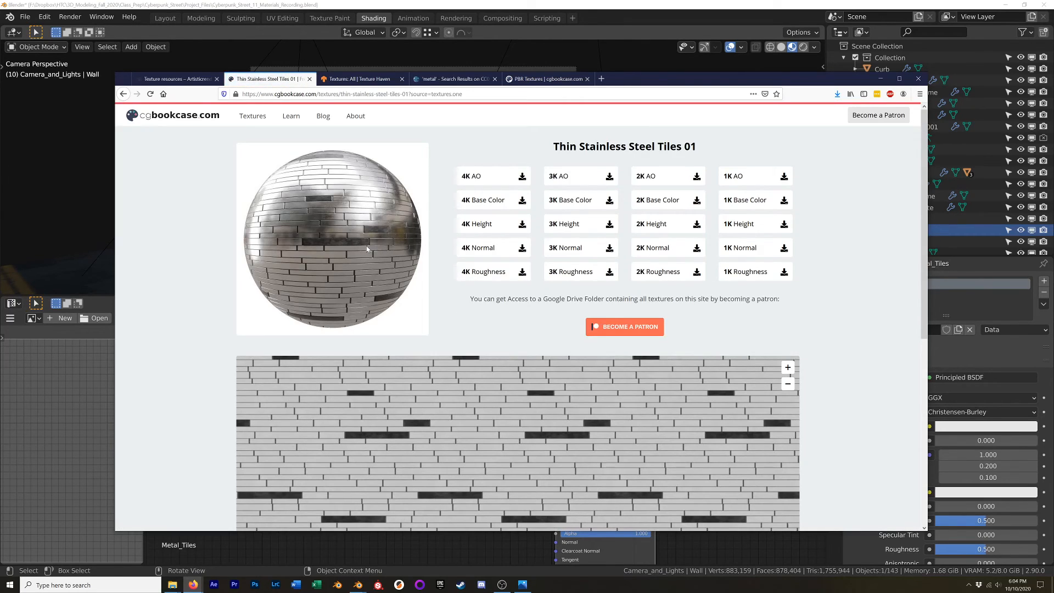
Step: Revisit the other open texture sites and examine the preview and downloadable maps of Thin Stainless Steel Tiles 01
{"action": "left_click", "coordinate": [545, 79]}
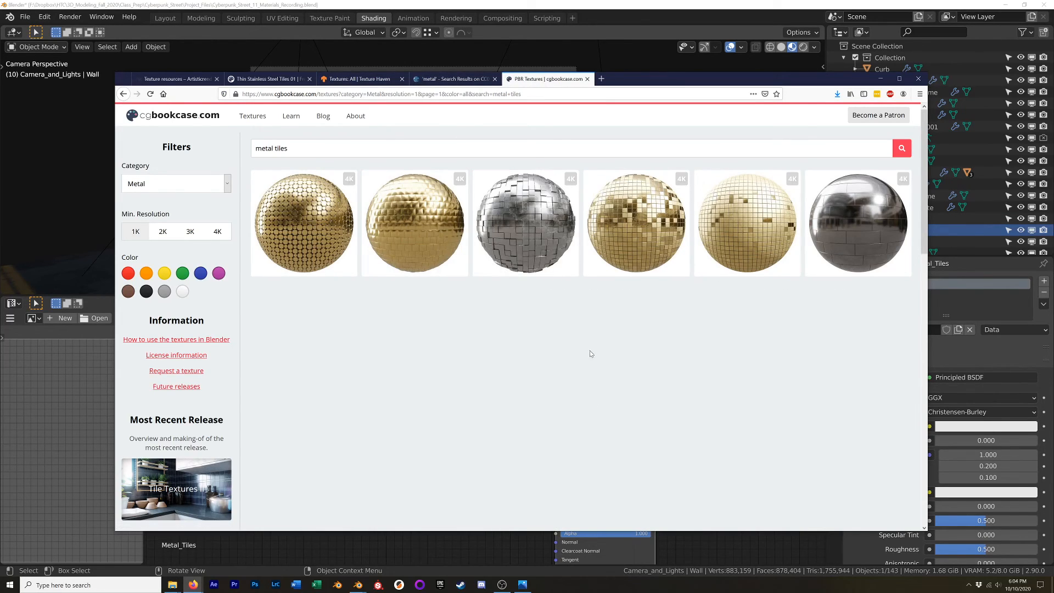
{"action": "left_click", "coordinate": [444, 81]}
{"action": "left_click", "coordinate": [379, 82]}
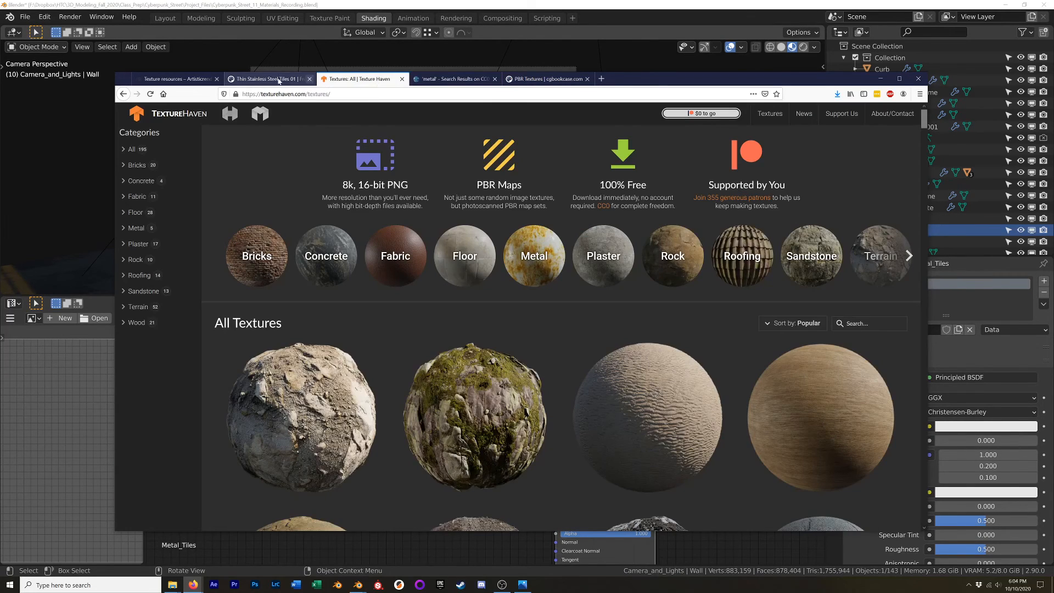
{"action": "left_click", "coordinate": [265, 81]}
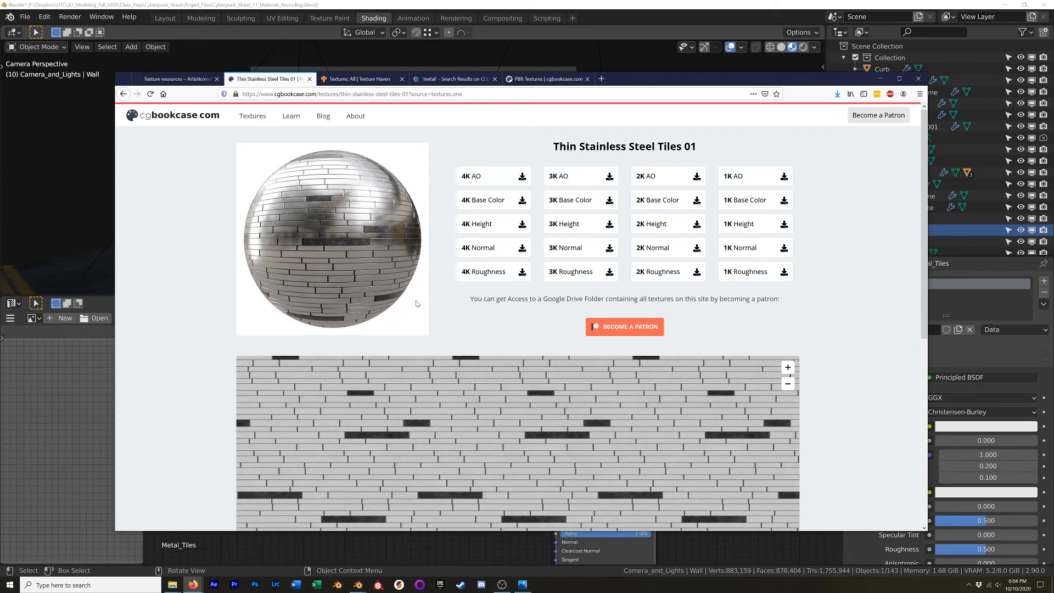
{"action": "scroll", "coordinate": [497, 321], "scroll_direction": "down", "scroll_amount": 5}
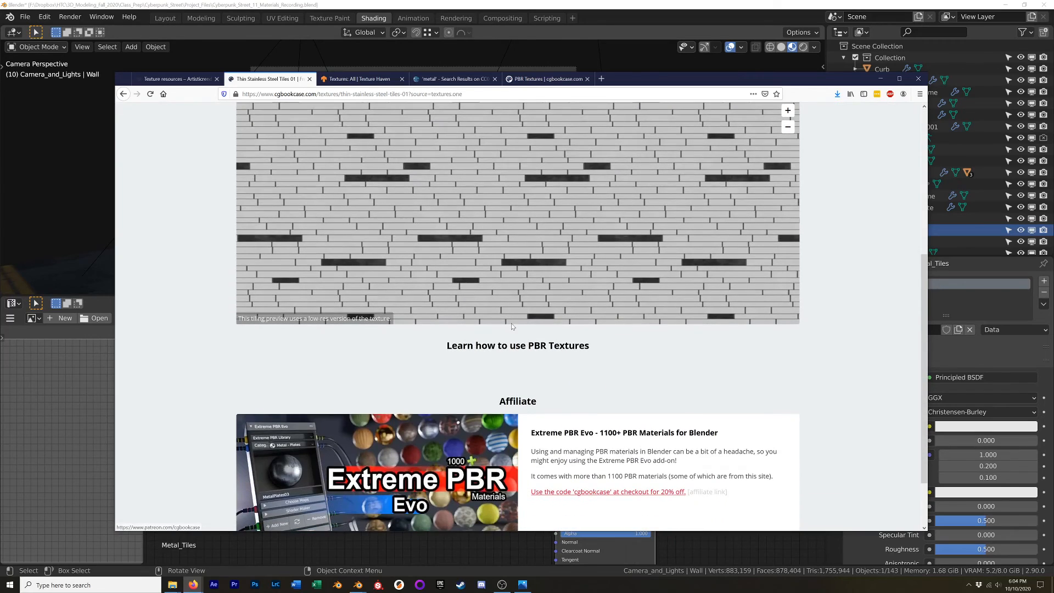
{"action": "scroll", "coordinate": [508, 325], "scroll_direction": "up", "scroll_amount": 3}
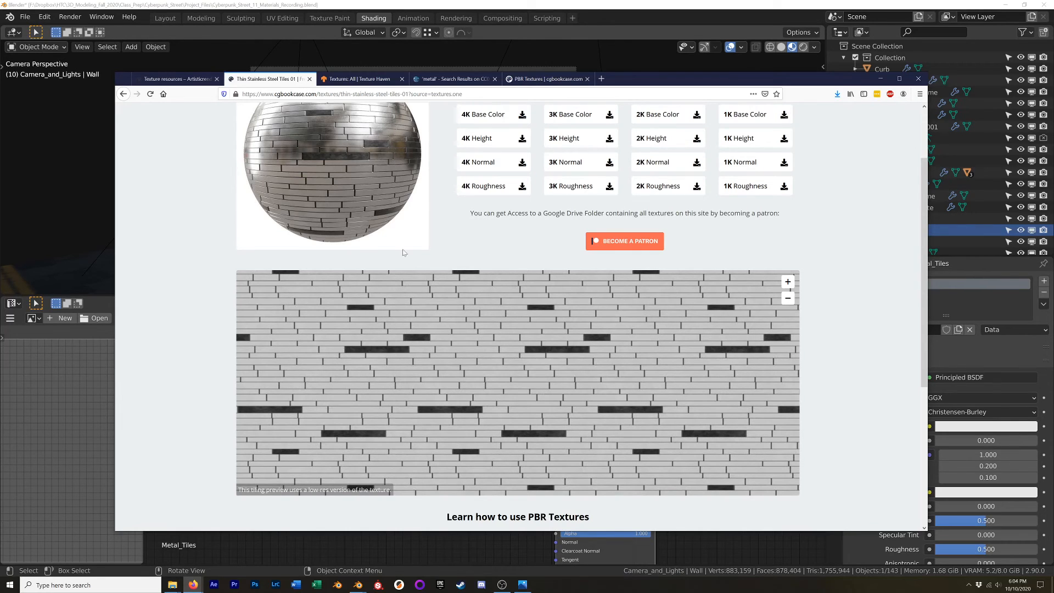
{"action": "scroll", "coordinate": [471, 229], "scroll_direction": "up", "scroll_amount": 3}
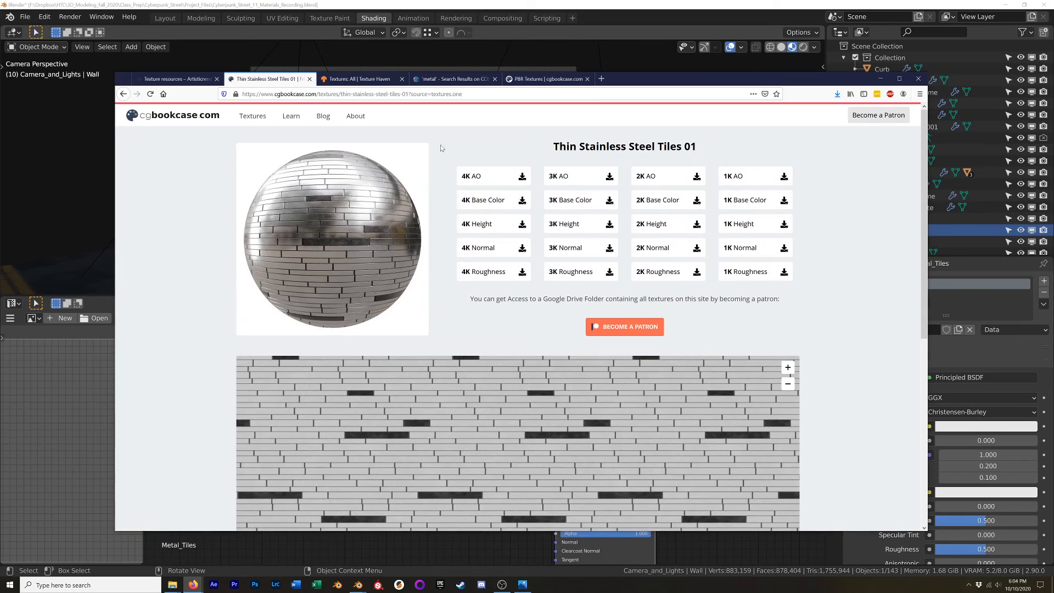
Step: Switch to Blender, start the Principled Texture Setup on the Metal_Tiles Principled BSDF node and browse the Texture_Library folder
{"action": "key", "text": "alt+Tab"}
{"action": "left_click", "coordinate": [438, 247]}
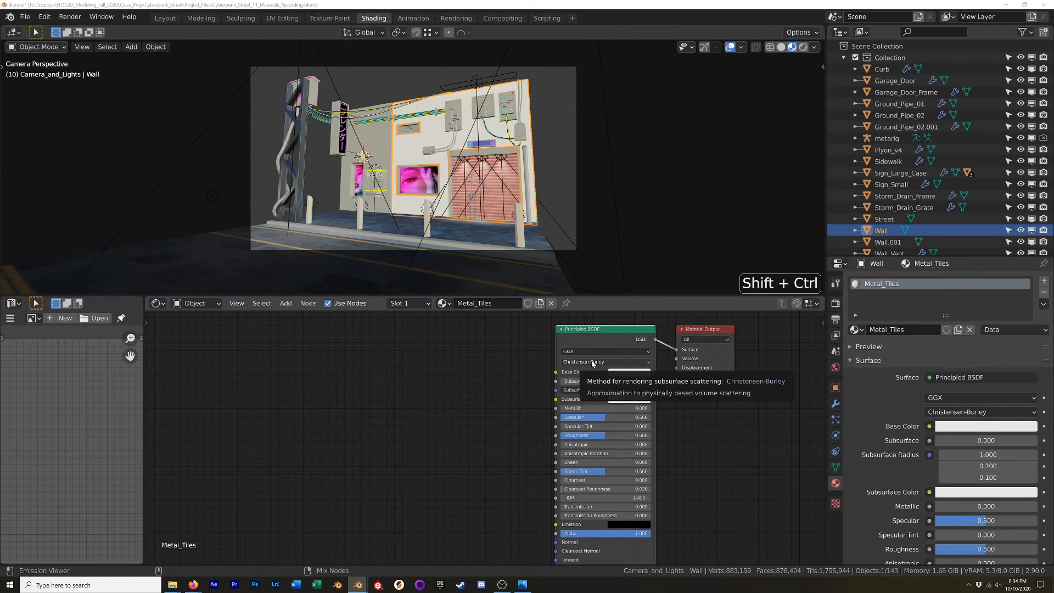
{"action": "key", "text": "ctrl+shift+t"}
{"action": "left_click", "coordinate": [387, 109]}
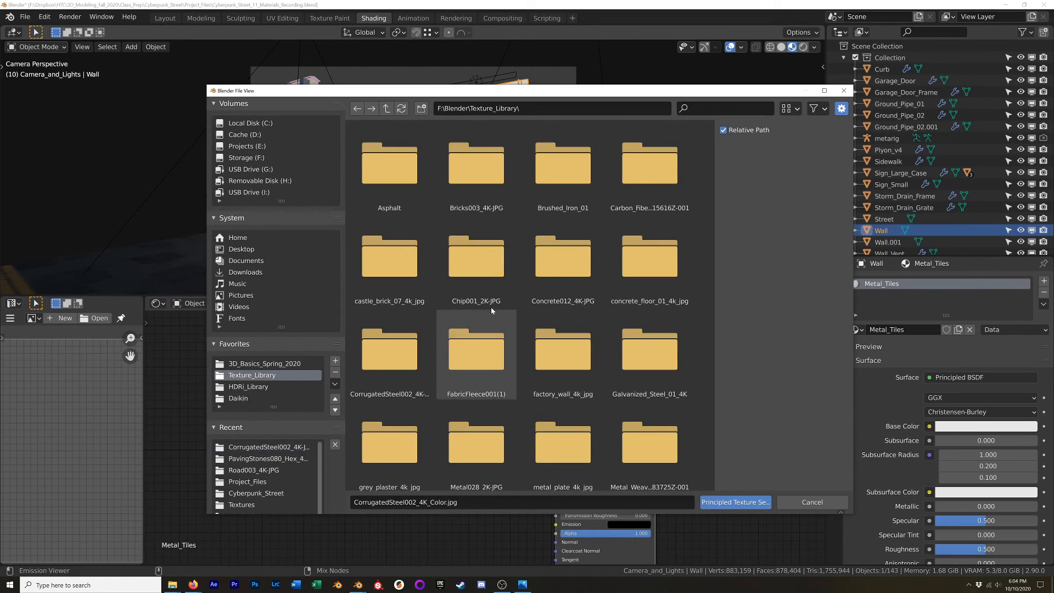
{"action": "scroll", "coordinate": [562, 304], "scroll_direction": "down", "scroll_amount": 2}
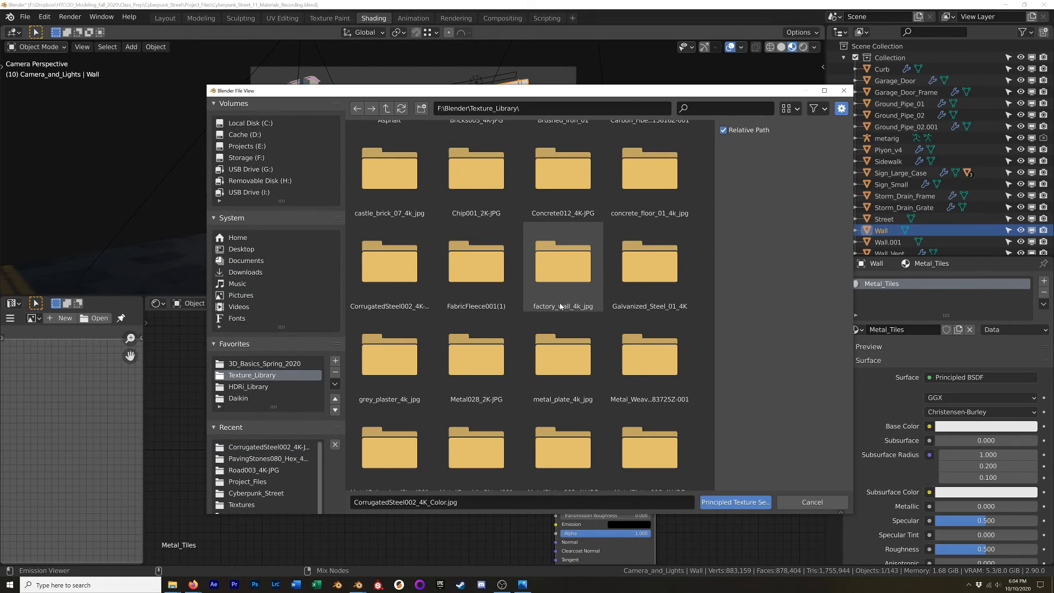
{"action": "scroll", "coordinate": [560, 306], "scroll_direction": "down", "scroll_amount": 1}
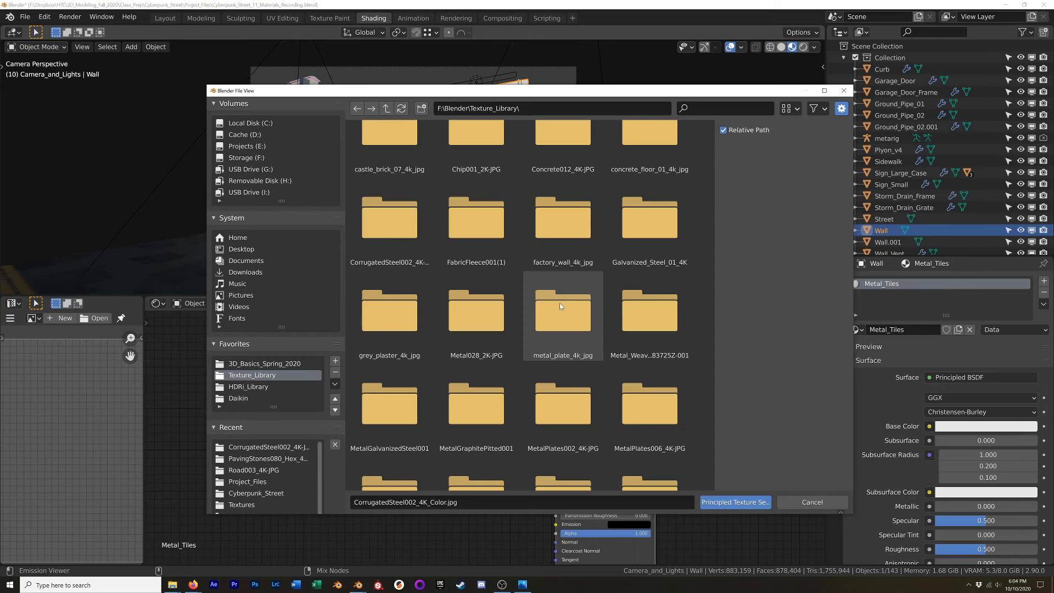
{"action": "scroll", "coordinate": [560, 305], "scroll_direction": "down", "scroll_amount": 2}
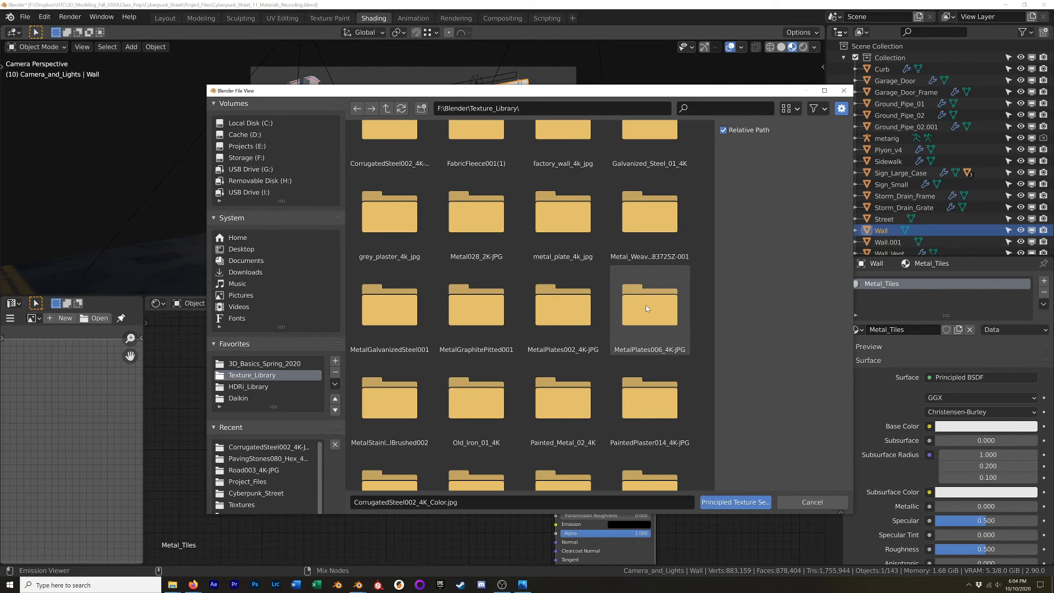
Step: Switch to Firefox and open the 4K Base Color map of Thin Stainless Steel Tiles 01 at full size
{"action": "key", "text": "alt+Tab"}
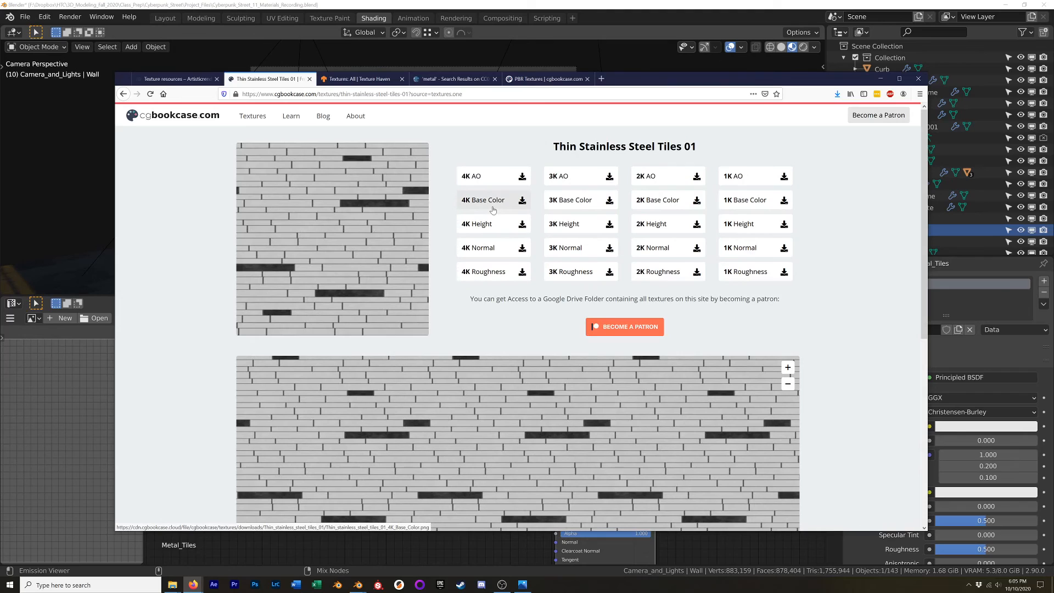
{"action": "left_click", "coordinate": [495, 203]}
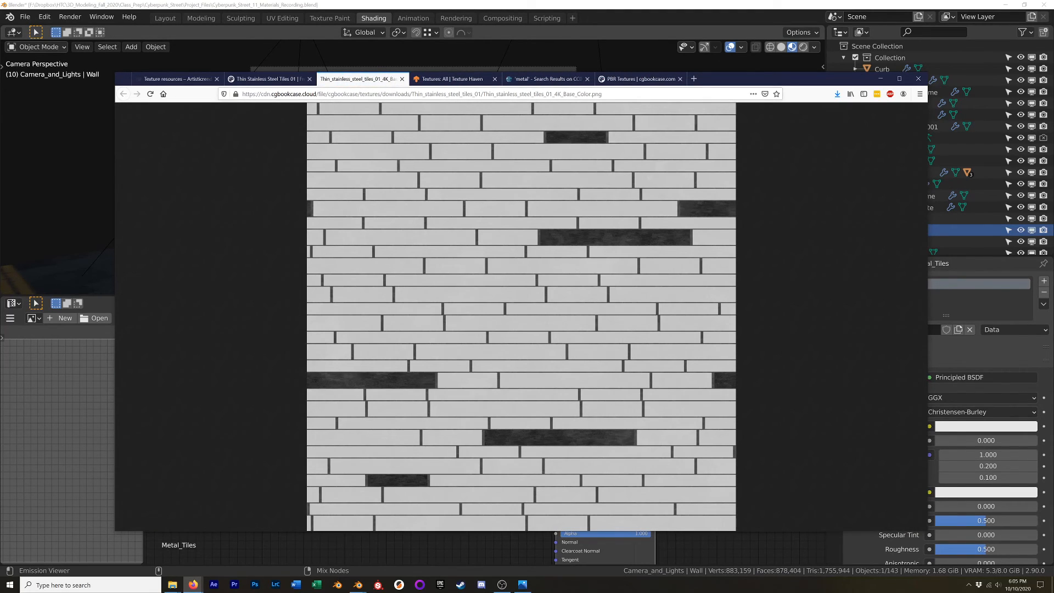
Step: Return to Blender's file browser and open the Thin_Stainless_Steel_Tiles folder in Texture_Library
{"action": "key", "text": "alt+Tab"}
{"action": "left_click", "coordinate": [405, 252]}
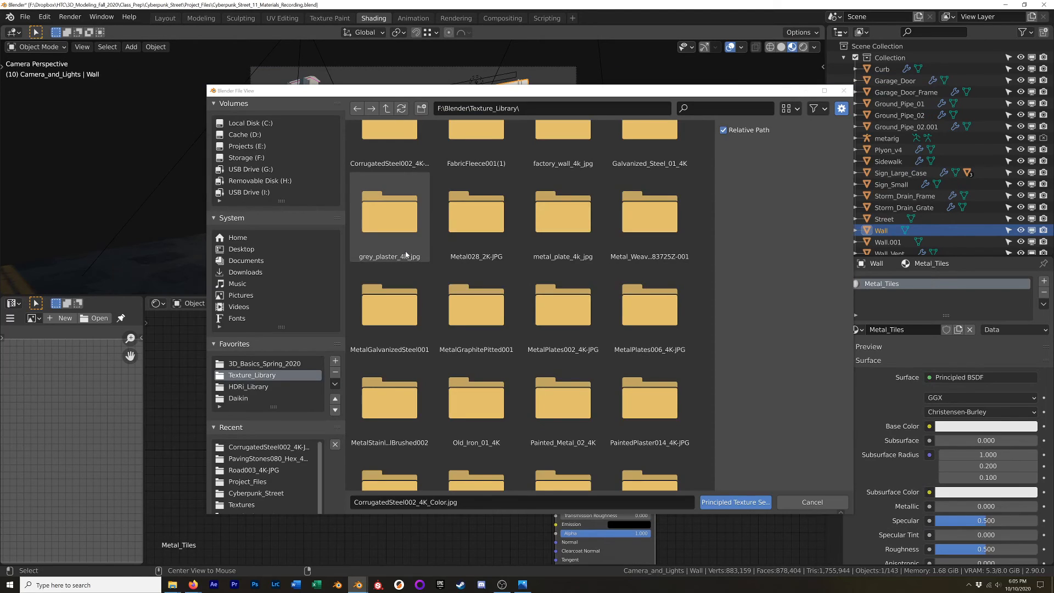
{"action": "key", "text": "alt+Tab"}
{"action": "key", "text": "alt+Tab"}
{"action": "key", "text": "alt+Tab"}
{"action": "key", "text": "alt+Tab"}
{"action": "key", "text": "alt+Tab"}
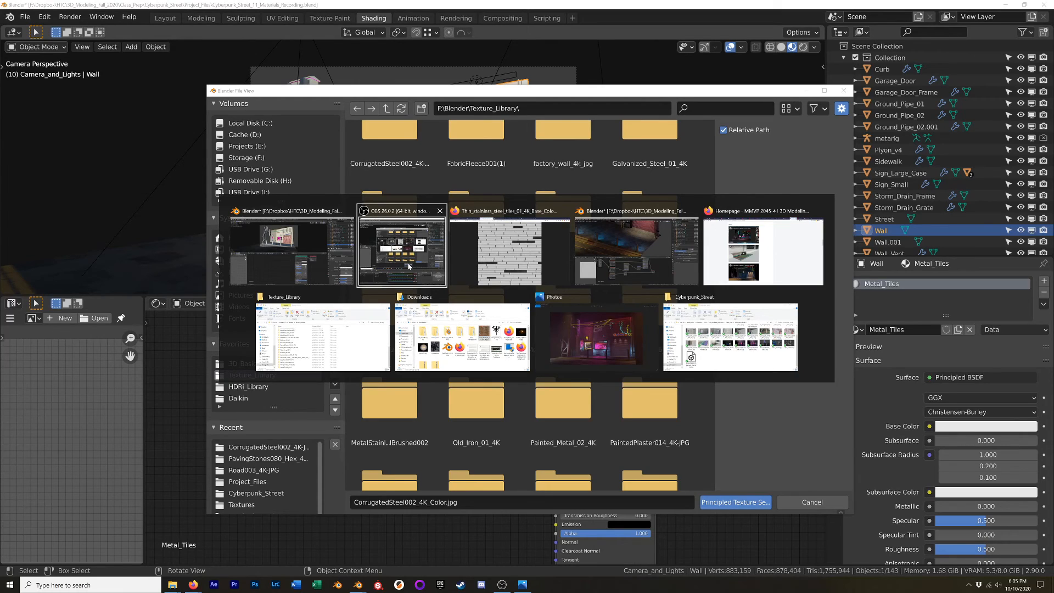
{"action": "left_click", "coordinate": [317, 262]}
{"action": "scroll", "coordinate": [509, 397], "scroll_direction": "down", "scroll_amount": 5}
{"action": "left_click", "coordinate": [648, 352]}
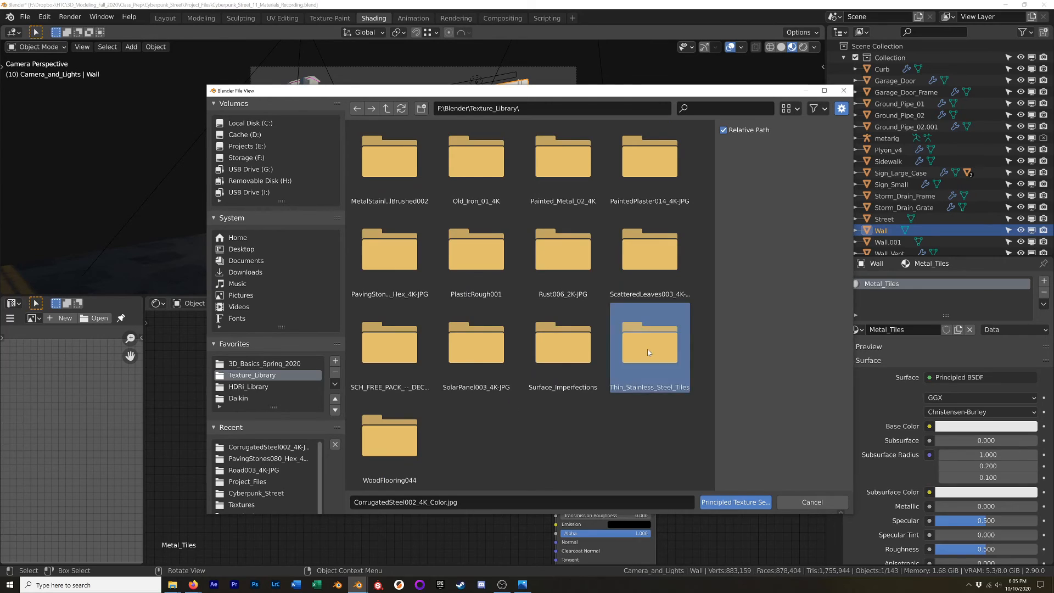
{"action": "double_click", "coordinate": [648, 352]}
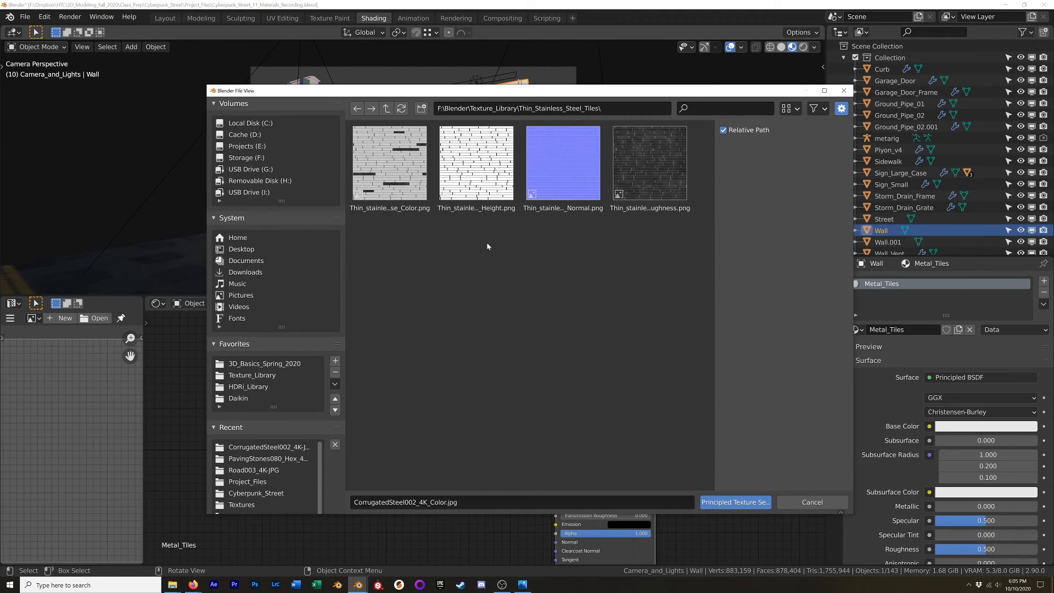
Step: Load the base color, height, normal and roughness maps into the Metal_Tiles node setup and inspect the wall around the garage door
{"action": "left_click_drag", "start_coordinate": [381, 235], "coordinate": [669, 187]}
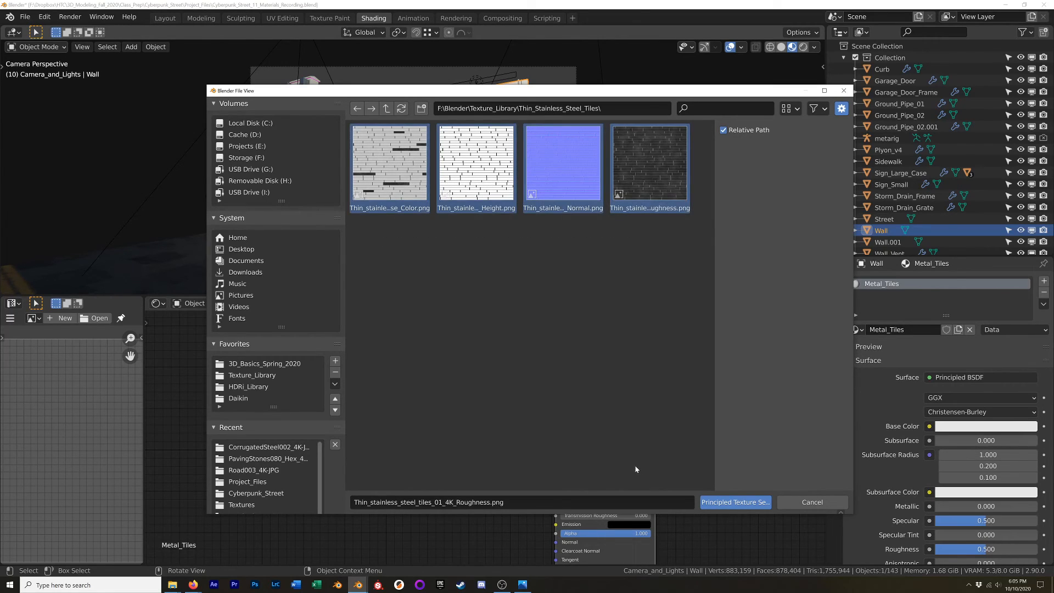
{"action": "left_click", "coordinate": [749, 503]}
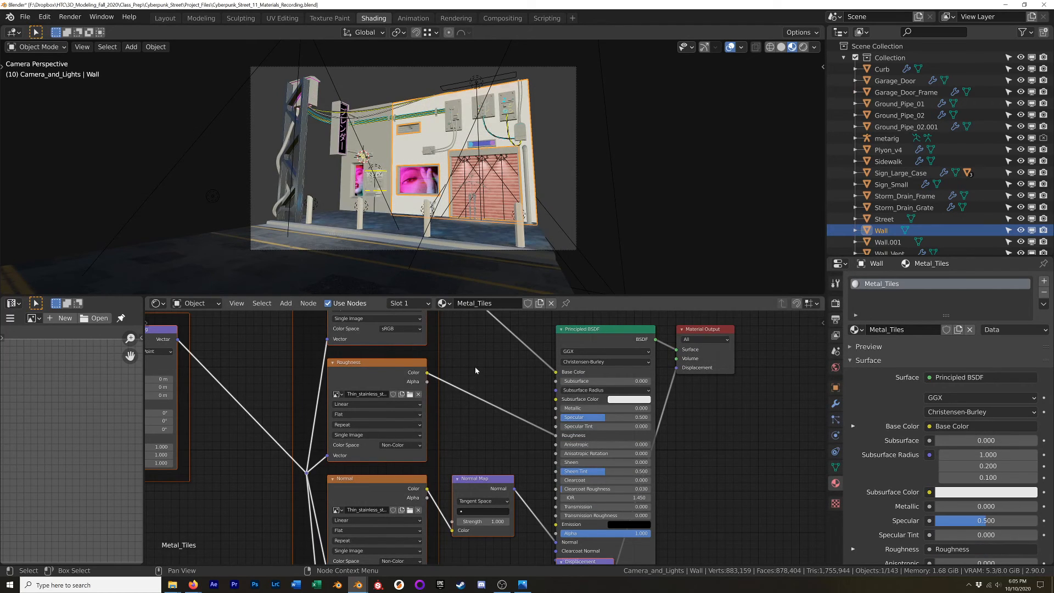
{"action": "key", "text": "Home"}
{"action": "middle_click_drag", "start_coordinate": [477, 204], "coordinate": [663, 224]}
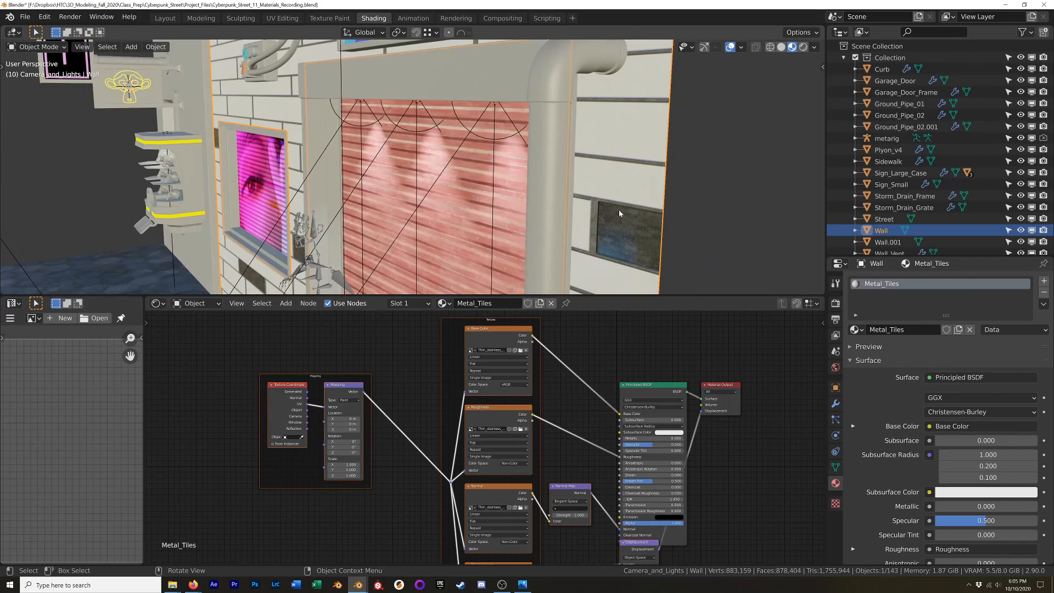
{"action": "middle_click_drag", "start_coordinate": [597, 223], "coordinate": [660, 225]}
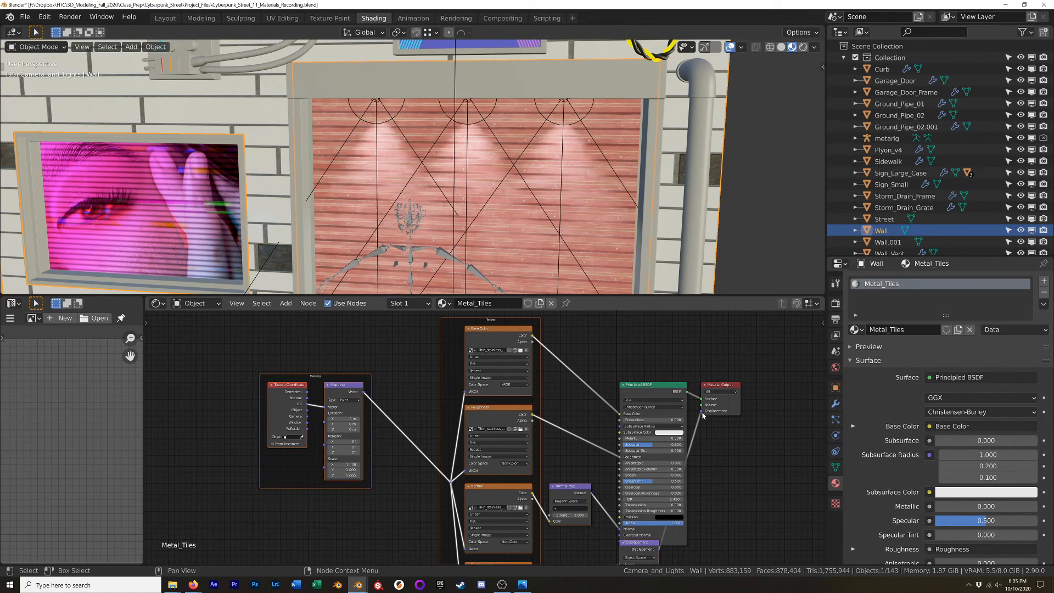
Step: Delete the Displacement node that feeds the Material Output in the Metal_Tiles node setup
{"action": "scroll", "coordinate": [704, 439], "scroll_direction": "down", "scroll_amount": 5}
{"action": "middle_click_drag", "start_coordinate": [706, 449], "coordinate": [660, 401], "text": "shift"}
{"action": "scroll", "coordinate": [652, 401], "scroll_direction": "up", "scroll_amount": 6}
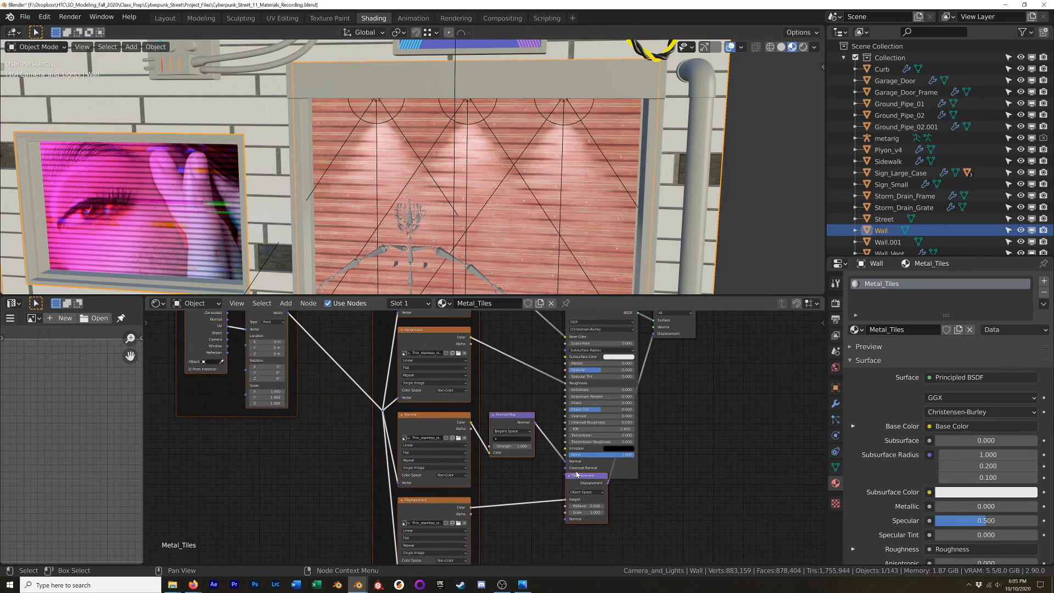
{"action": "middle_click_drag", "start_coordinate": [495, 489], "coordinate": [465, 436], "text": "shift"}
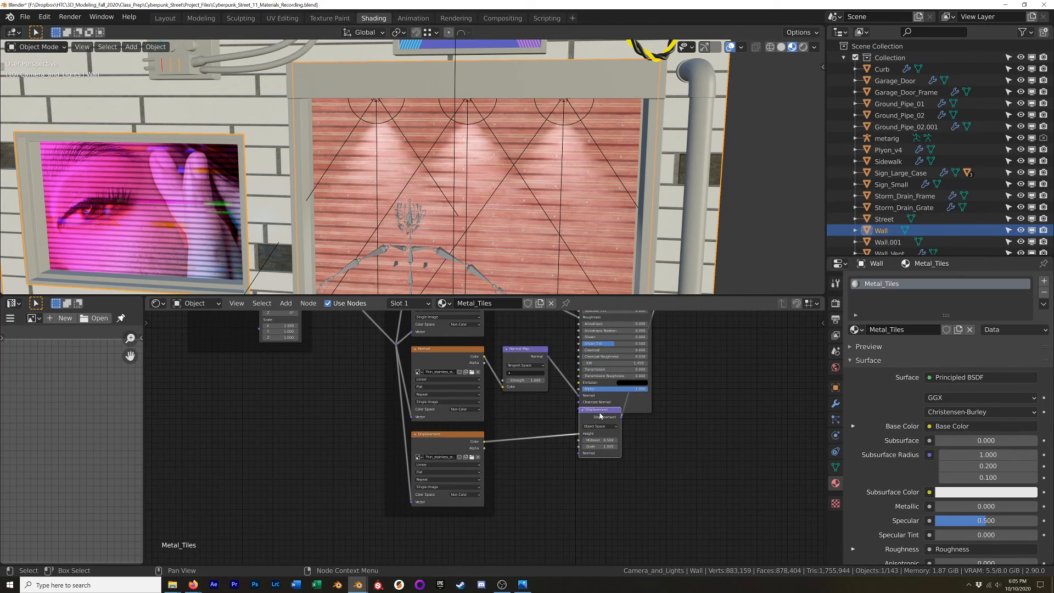
{"action": "key", "text": "x"}
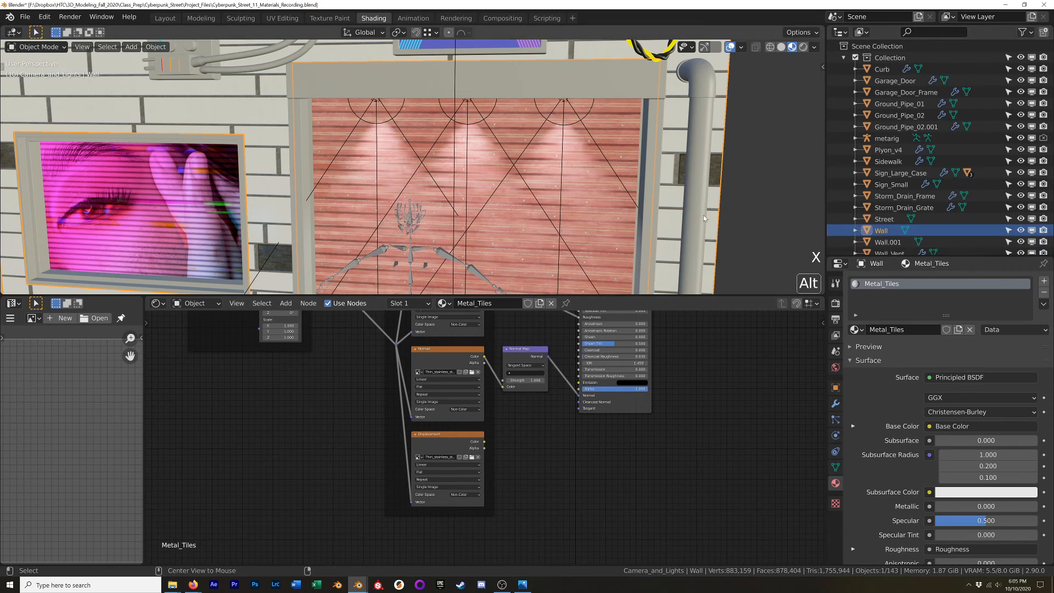
Step: Switch to Firefox, view the 4K Height map of Thin Stainless Steel Tiles 01 at full size, and return to Blender
{"action": "key", "text": "alt+Tab"}
{"action": "left_click", "coordinate": [493, 247]}
{"action": "key", "text": "alt+Tab"}
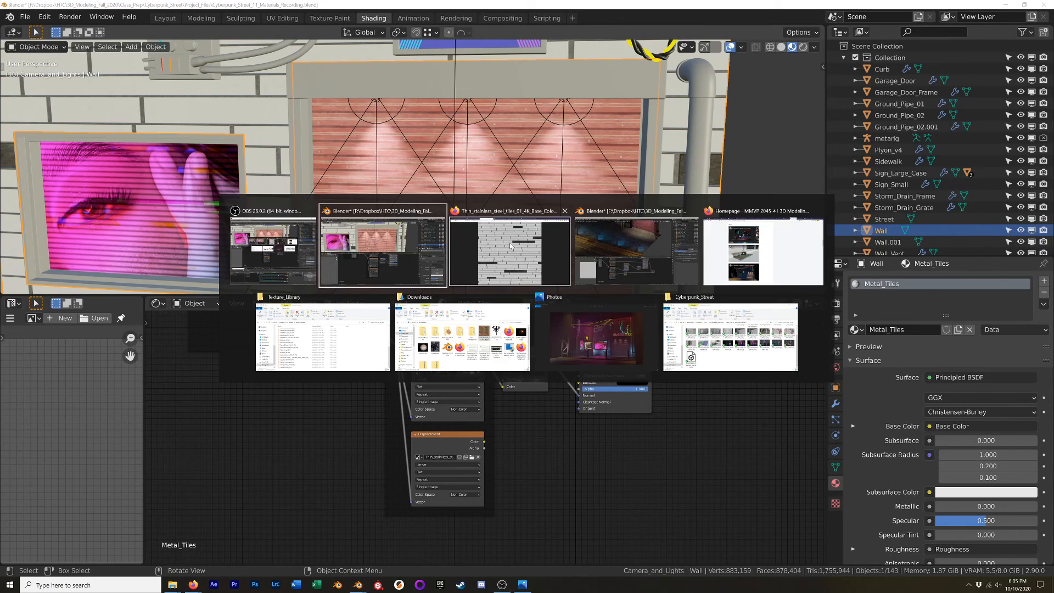
{"action": "left_click", "coordinate": [508, 242]}
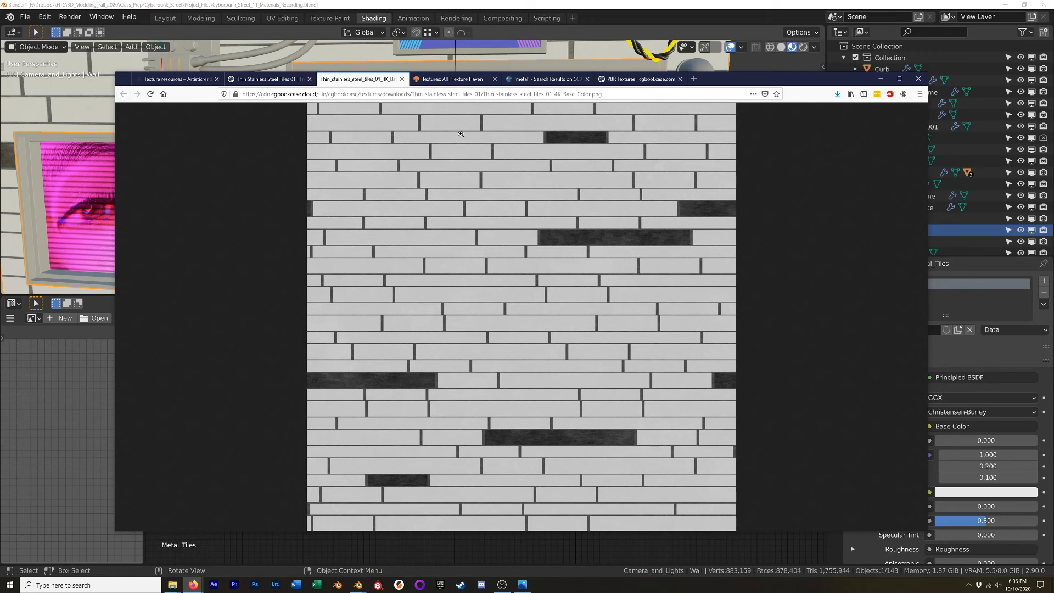
{"action": "left_click", "coordinate": [274, 80]}
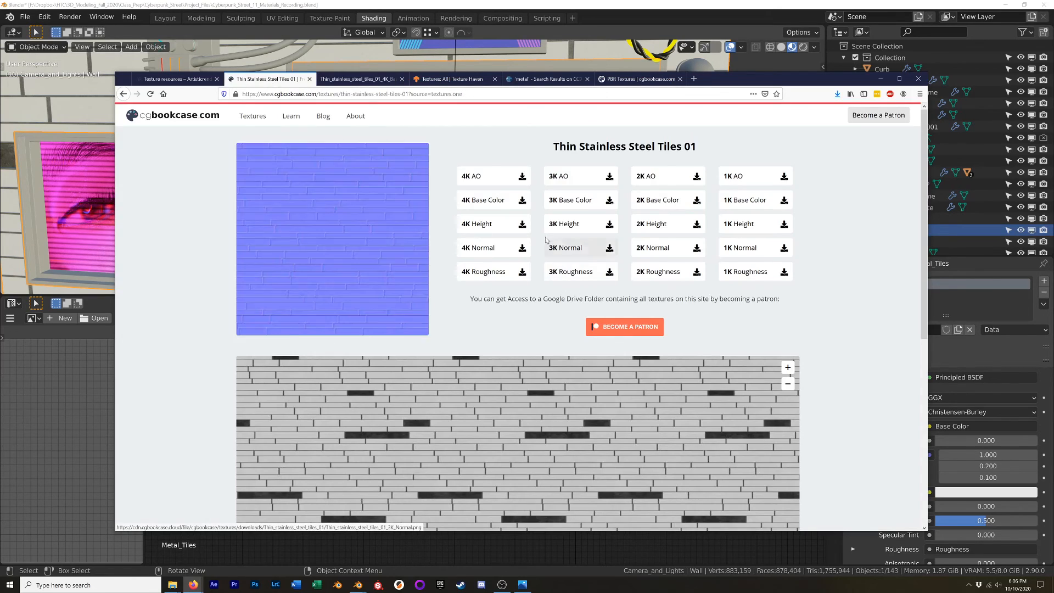
{"action": "left_click", "coordinate": [487, 231]}
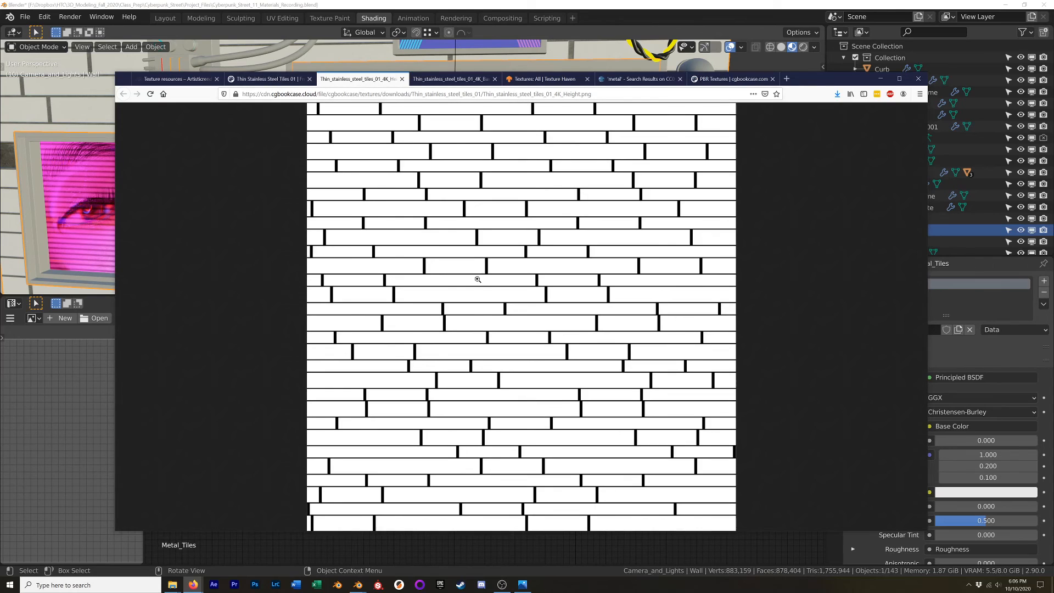
{"action": "key", "text": "alt+Tab"}
{"action": "left_click", "coordinate": [273, 261], "text": "alt"}
{"action": "key", "text": "ctrl+Page_Up"}
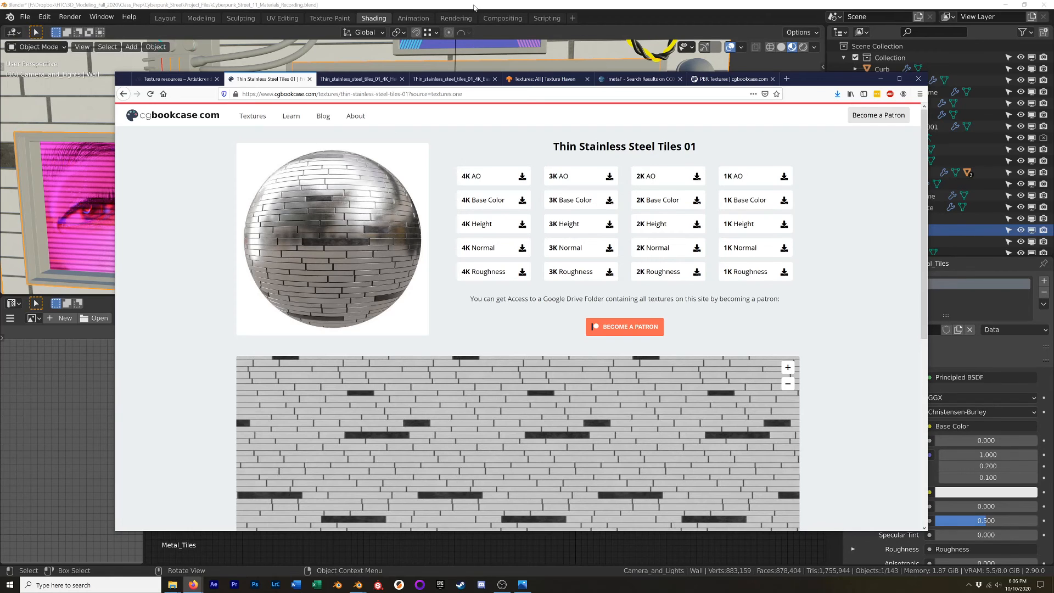
{"action": "key", "text": "alt+Tab"}
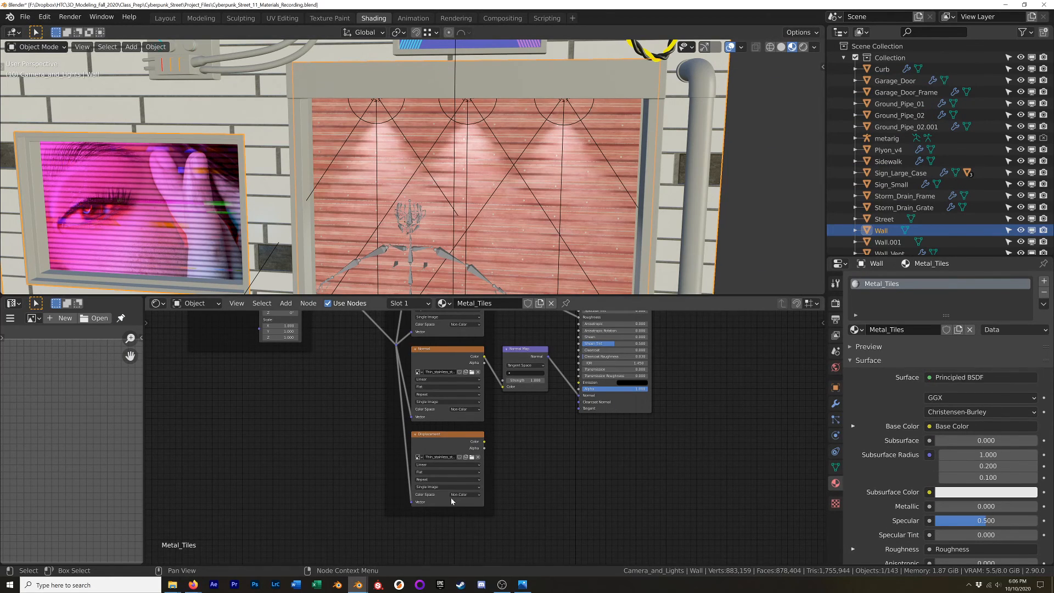
Step: Examine the wall and the image files assigned to the Base Color, Roughness and Normal texture nodes of Metal_Tiles
{"action": "scroll", "coordinate": [291, 187], "scroll_direction": "down", "scroll_amount": 3}
{"action": "middle_click_drag", "start_coordinate": [292, 187], "coordinate": [451, 186]}
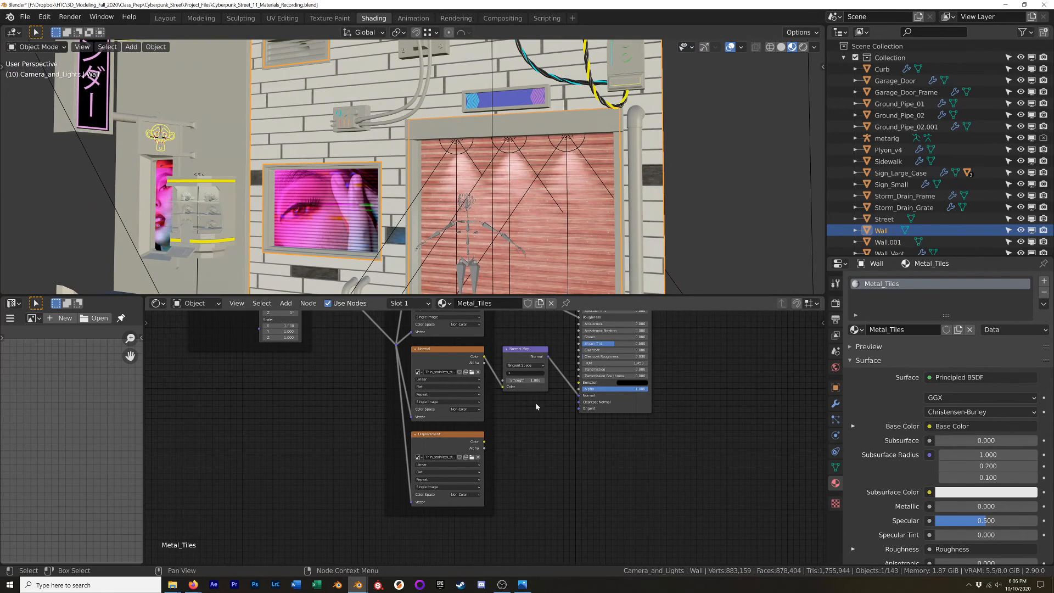
{"action": "scroll", "coordinate": [541, 382], "scroll_direction": "down", "scroll_amount": 4}
{"action": "middle_click_drag", "start_coordinate": [531, 346], "coordinate": [542, 427], "text": "shift"}
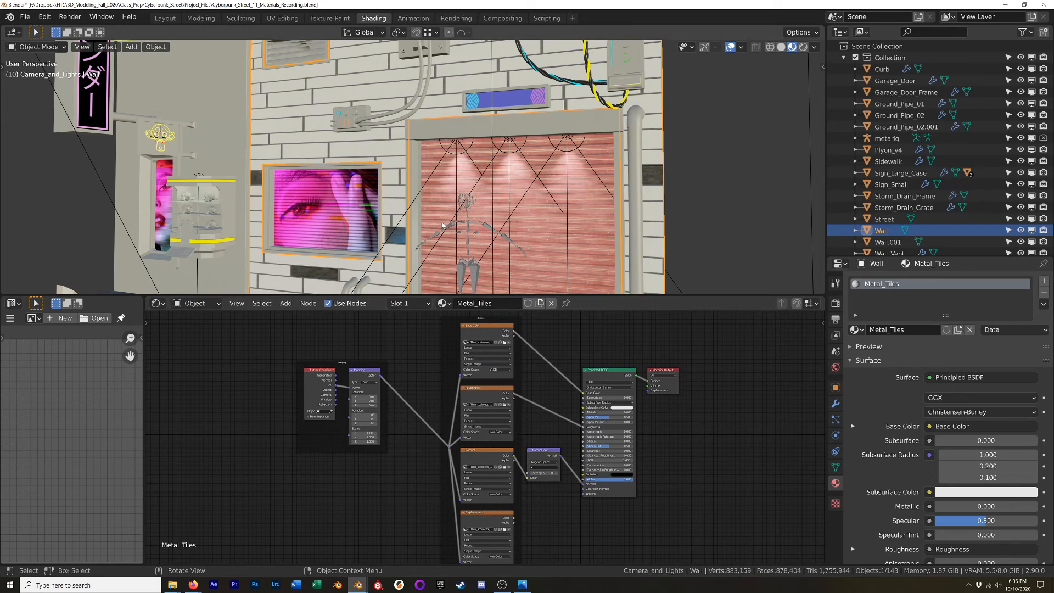
{"action": "scroll", "coordinate": [434, 220], "scroll_direction": "up", "scroll_amount": 1}
{"action": "scroll", "coordinate": [484, 337], "scroll_direction": "up", "scroll_amount": 10}
{"action": "middle_click_drag", "start_coordinate": [506, 353], "coordinate": [481, 402], "text": "shift"}
{"action": "scroll", "coordinate": [490, 387], "scroll_direction": "up", "scroll_amount": 3}
{"action": "scroll", "coordinate": [489, 386], "scroll_direction": "up", "scroll_amount": 1}
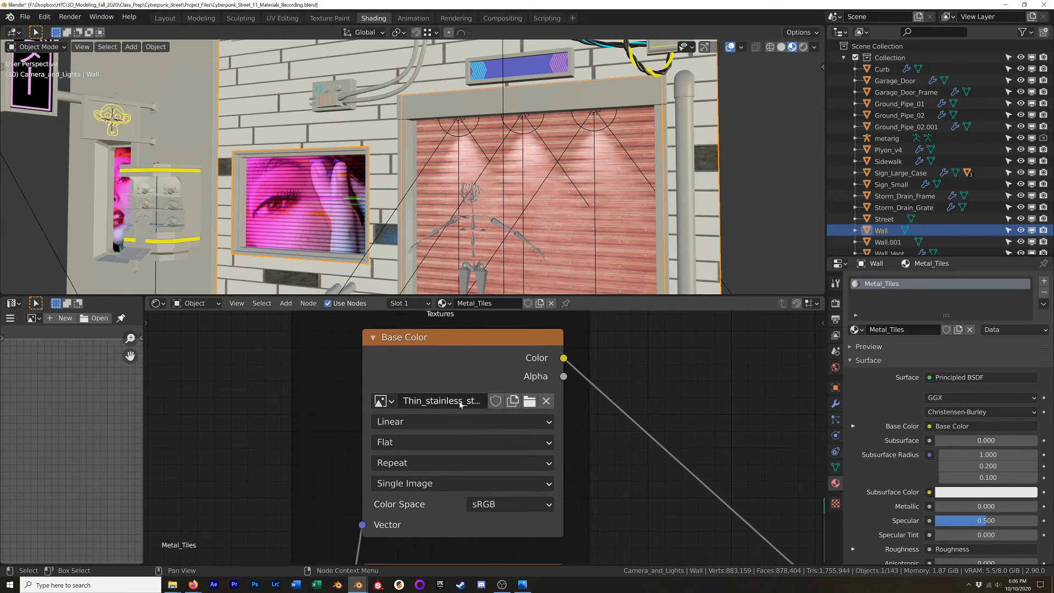
{"action": "scroll", "coordinate": [460, 403], "scroll_direction": "down", "scroll_amount": 8}
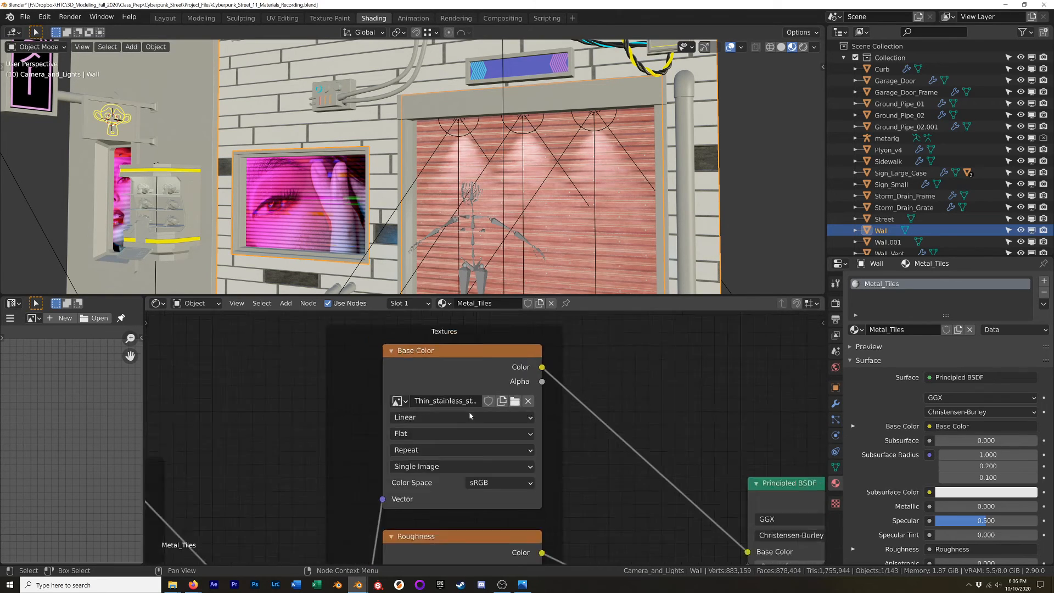
{"action": "middle_click_drag", "start_coordinate": [433, 458], "coordinate": [445, 380], "text": "shift"}
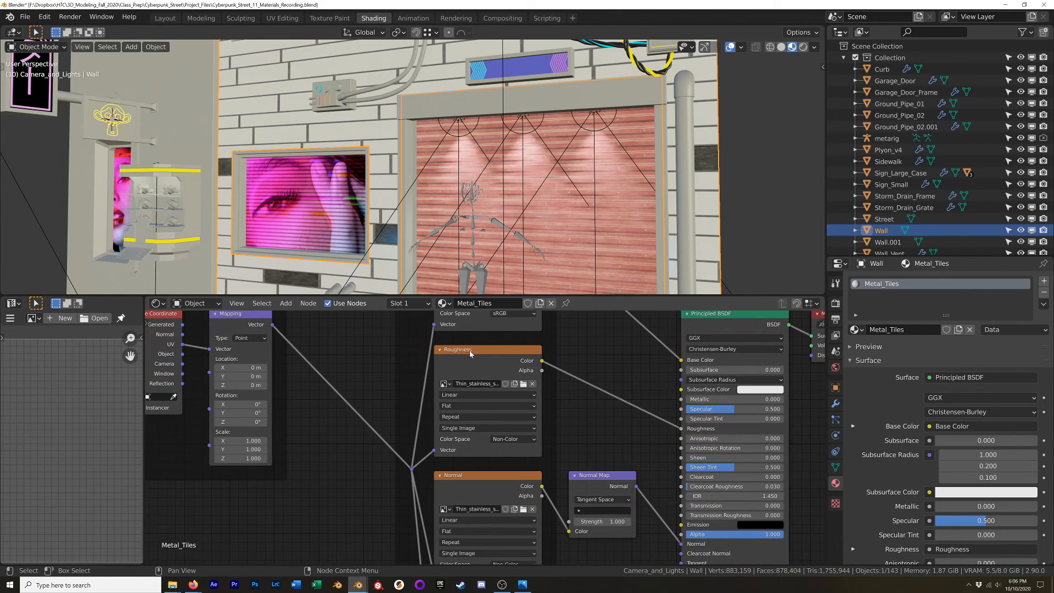
{"action": "scroll", "coordinate": [471, 352], "scroll_direction": "up", "scroll_amount": 4}
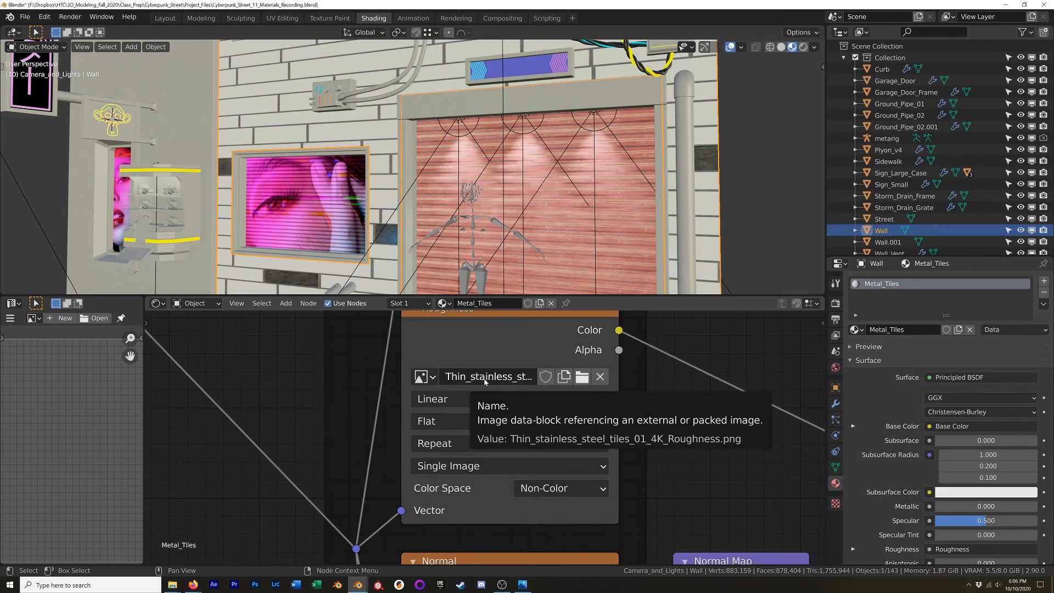
{"action": "scroll", "coordinate": [557, 405], "scroll_direction": "down", "scroll_amount": 3}
{"action": "middle_click_drag", "start_coordinate": [631, 434], "coordinate": [609, 338], "text": "shift"}
{"action": "scroll", "coordinate": [549, 414], "scroll_direction": "up", "scroll_amount": 3}
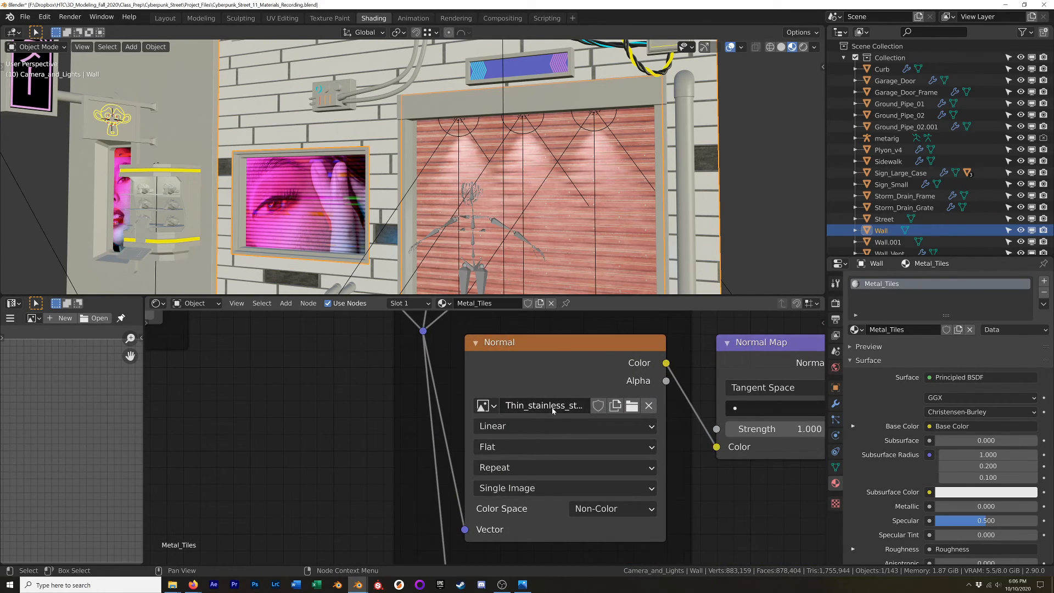
Step: Set the Principled BSDF's Metallic value to 1.000 and inspect the wall tiles between the screen and the garage door
{"action": "scroll", "coordinate": [696, 497], "scroll_direction": "down", "scroll_amount": 3}
{"action": "middle_click_drag", "start_coordinate": [690, 509], "coordinate": [368, 553], "text": "shift"}
{"action": "scroll", "coordinate": [472, 464], "scroll_direction": "down", "scroll_amount": 2}
{"action": "middle_click_drag", "start_coordinate": [493, 415], "coordinate": [496, 430], "text": "shift"}
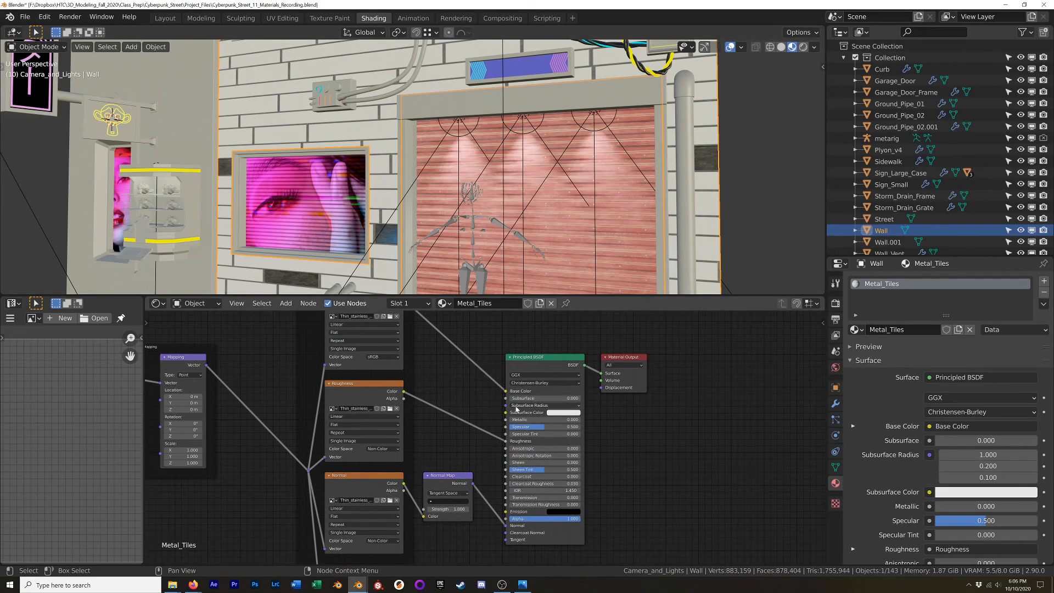
{"action": "left_click_drag", "start_coordinate": [515, 422], "coordinate": [579, 420]}
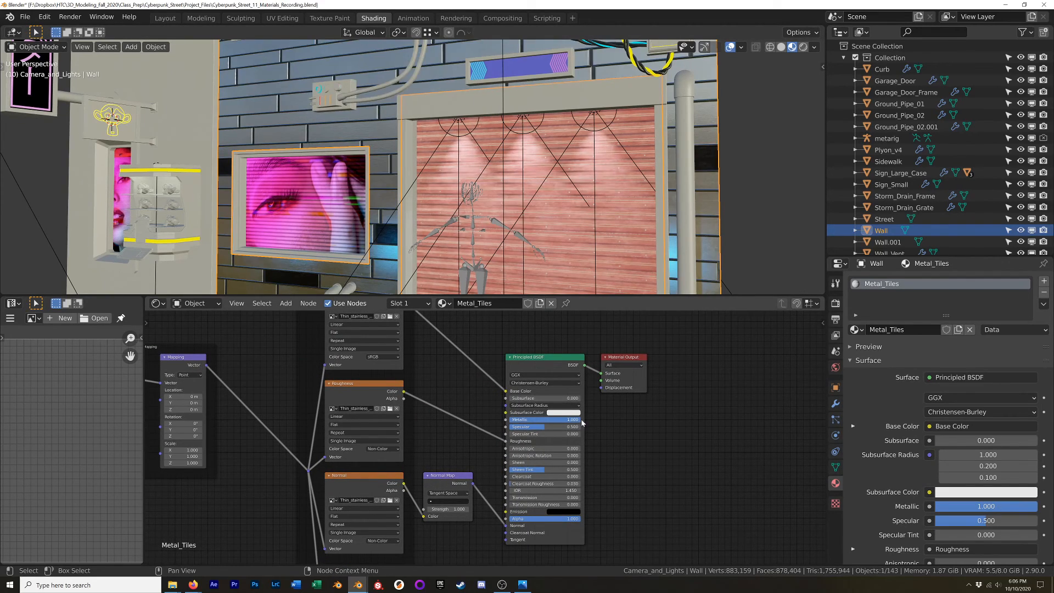
{"action": "middle_click_drag", "start_coordinate": [367, 126], "coordinate": [435, 140]}
{"action": "scroll", "coordinate": [435, 140], "scroll_direction": "up", "scroll_amount": 10}
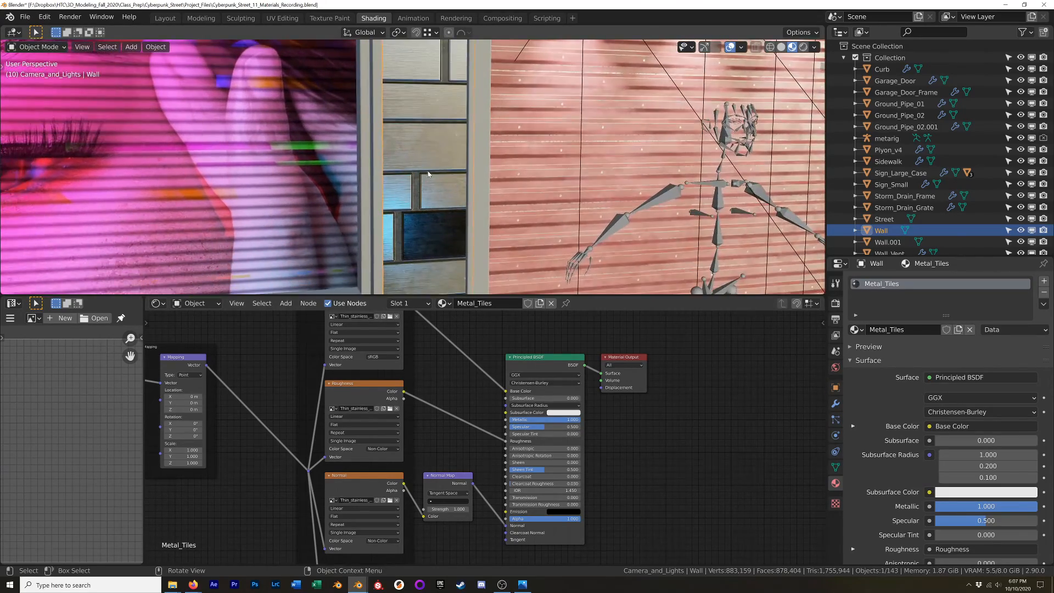
{"action": "middle_click_drag", "start_coordinate": [427, 176], "coordinate": [495, 205]}
{"action": "scroll", "coordinate": [512, 185], "scroll_direction": "down", "scroll_amount": 4}
{"action": "scroll", "coordinate": [495, 206], "scroll_direction": "up", "scroll_amount": 2}
{"action": "scroll", "coordinate": [527, 424], "scroll_direction": "down", "scroll_amount": 6}
Step: Shift the Normal Map, Principled BSDF and Material Output nodes away from the textures and insert an RGB Curves node between Normal texture and Normal Map
{"action": "left_click_drag", "start_coordinate": [641, 368], "coordinate": [477, 493]}
{"action": "key", "text": "g"}
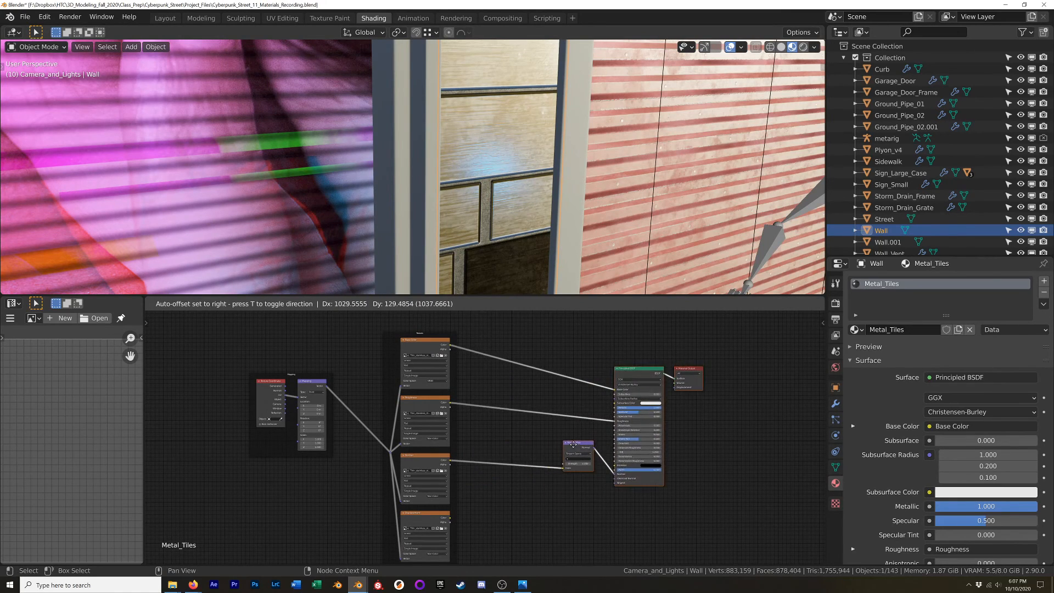
{"action": "left_click", "coordinate": [575, 484]}
{"action": "scroll", "coordinate": [485, 469], "scroll_direction": "up", "scroll_amount": 7}
{"action": "scroll", "coordinate": [486, 467], "scroll_direction": "up", "scroll_amount": 3}
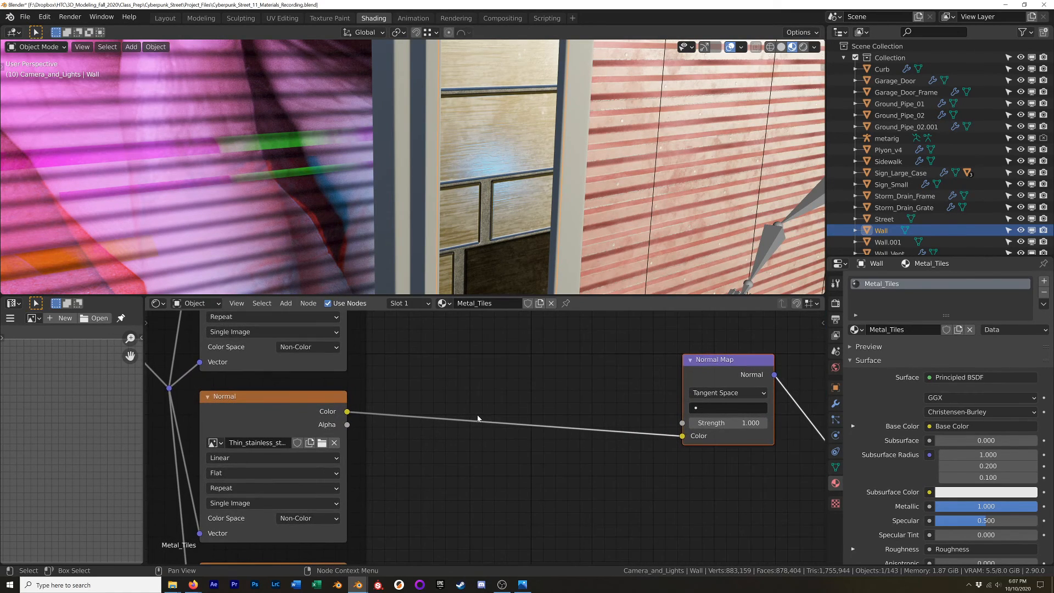
{"action": "key", "text": "shift+a"}
{"action": "left_click", "coordinate": [582, 491]}
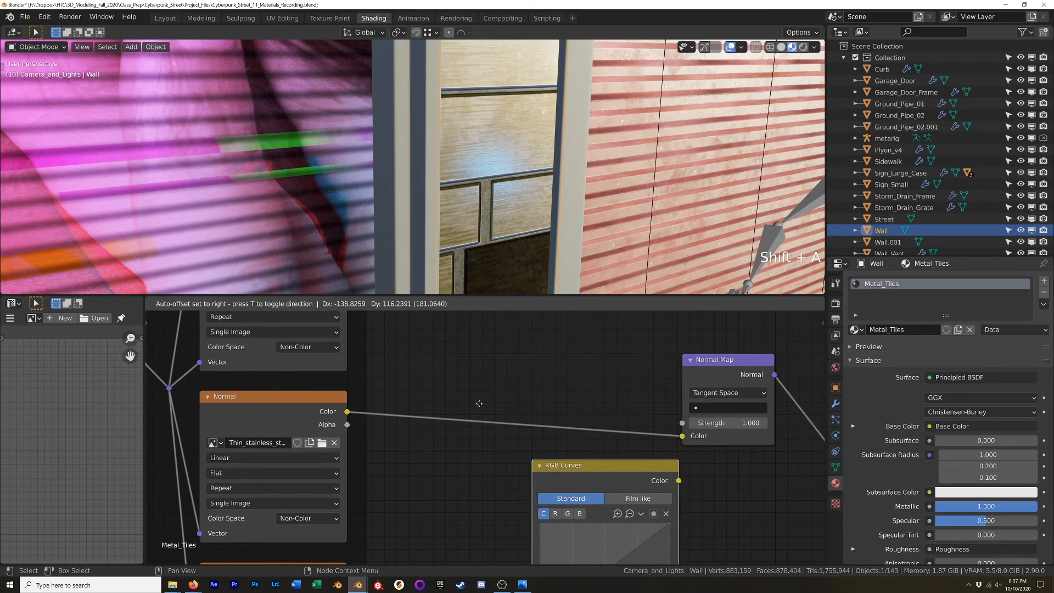
{"action": "left_click", "coordinate": [500, 379]}
Step: Invert the green channel in the RGB Curves node, with its endpoints at (0, 1) and (1, 0), and inspect the wall
{"action": "left_click", "coordinate": [487, 403]}
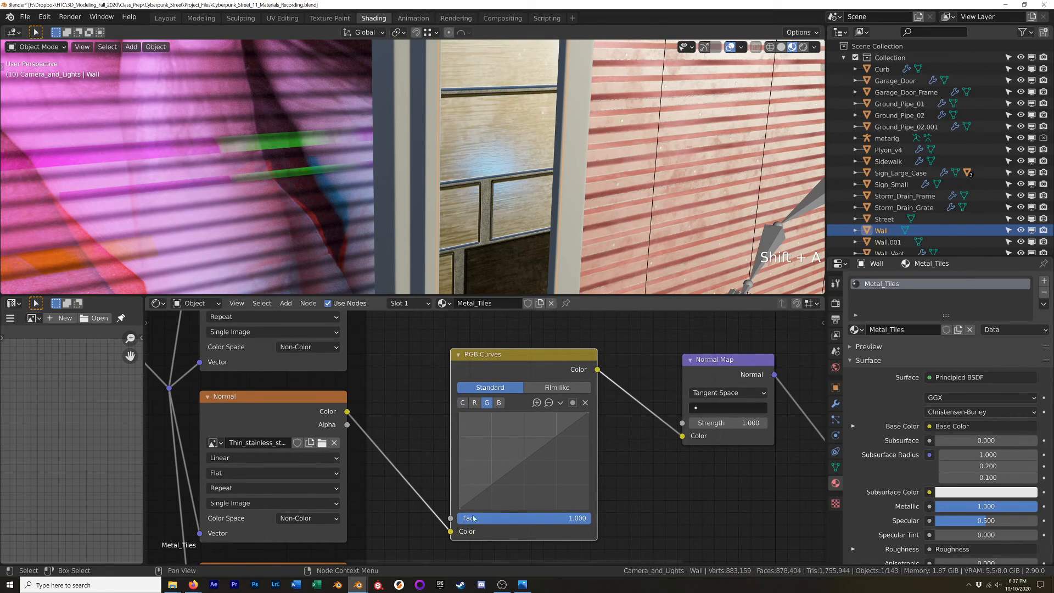
{"action": "left_click_drag", "start_coordinate": [460, 508], "coordinate": [460, 412]}
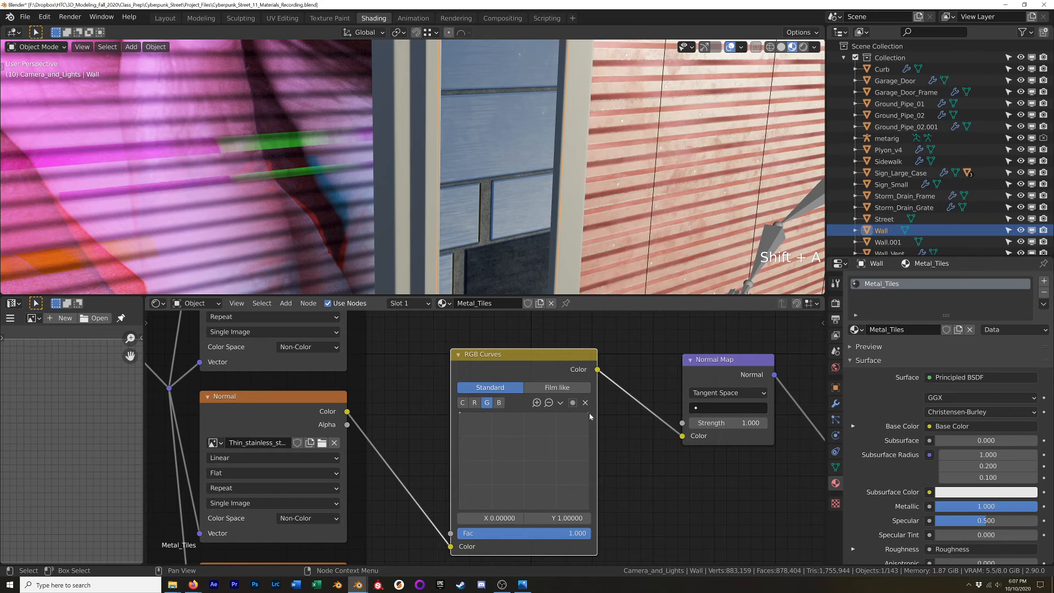
{"action": "left_click_drag", "start_coordinate": [589, 413], "coordinate": [588, 509]}
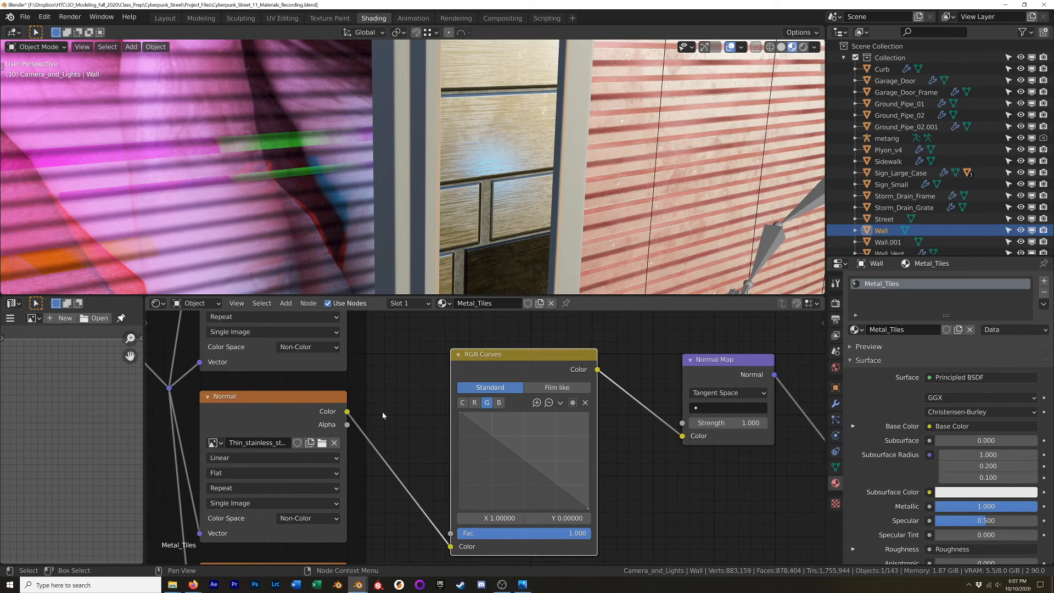
{"action": "scroll", "coordinate": [499, 169], "scroll_direction": "up", "scroll_amount": 4}
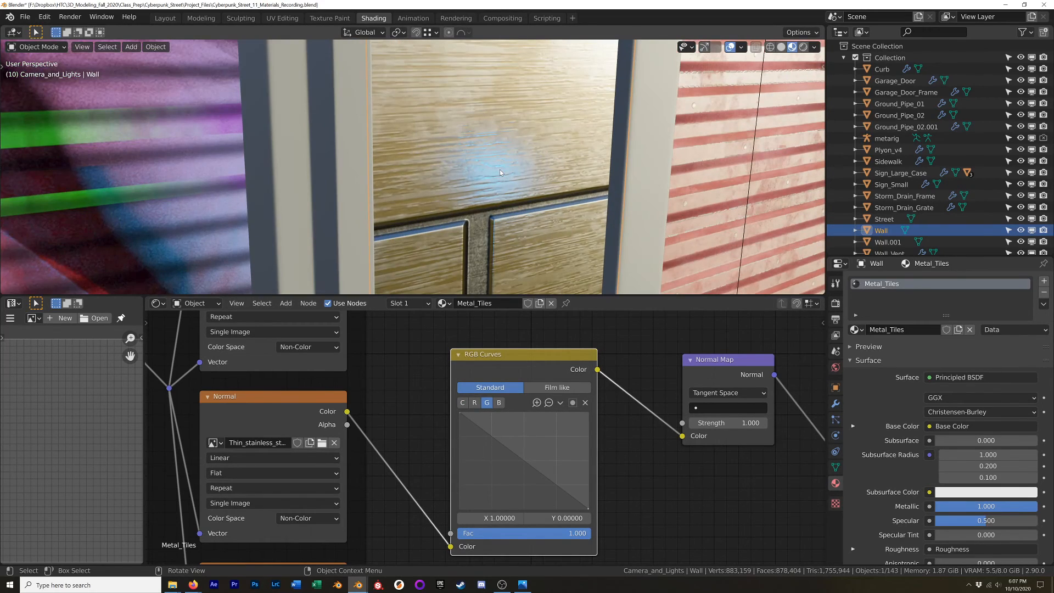
{"action": "scroll", "coordinate": [477, 186], "scroll_direction": "down", "scroll_amount": 5}
{"action": "middle_click_drag", "start_coordinate": [504, 148], "coordinate": [521, 182]}
{"action": "scroll", "coordinate": [433, 153], "scroll_direction": "down", "scroll_amount": 10}
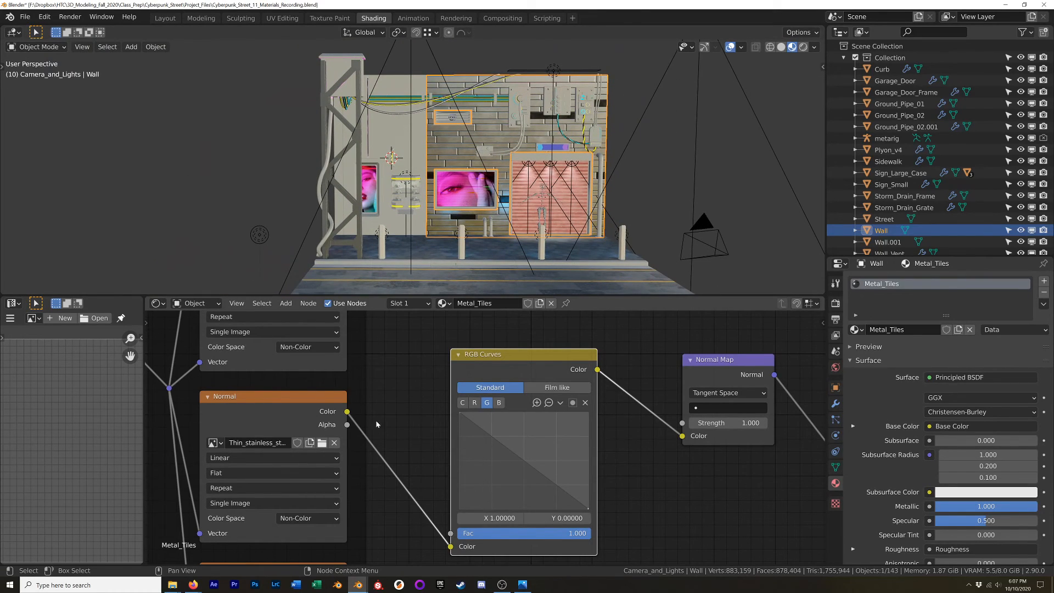
Step: Set the Mapping node's scale to 2.200 on X, Y and Z
{"action": "scroll", "coordinate": [362, 398], "scroll_direction": "down", "scroll_amount": 2}
{"action": "middle_click_drag", "start_coordinate": [269, 373], "coordinate": [584, 470], "text": "shift"}
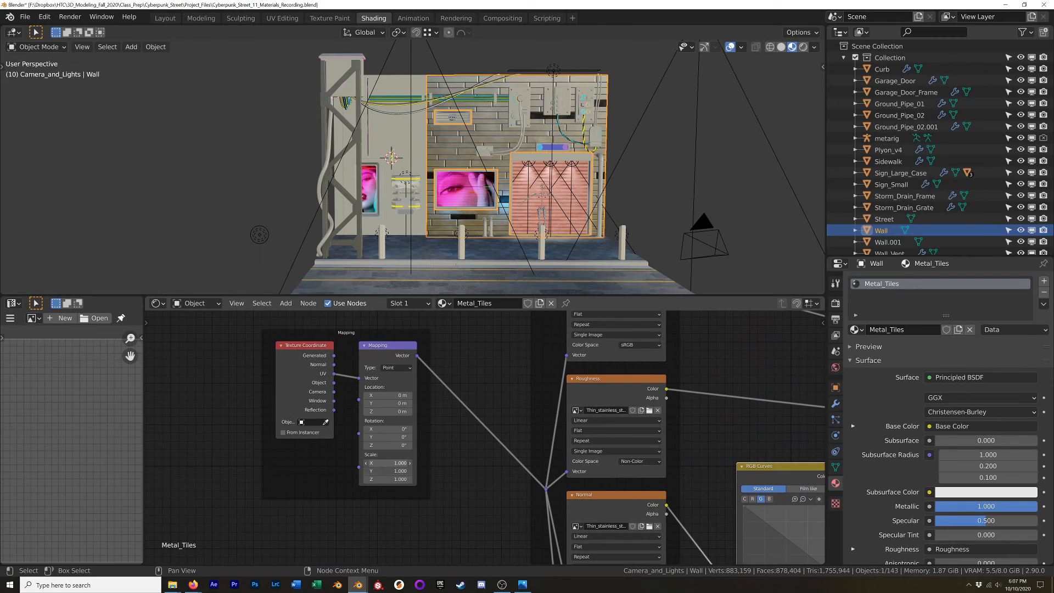
{"action": "left_click_drag", "start_coordinate": [388, 462], "coordinate": [399, 479]}
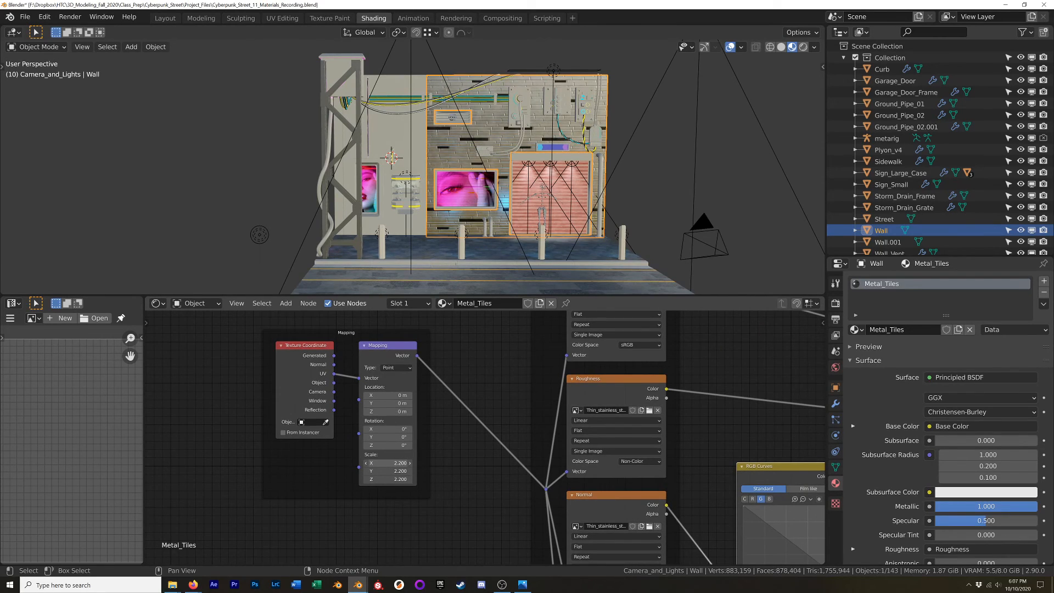
Step: Examine the tile size, reflections and surface detail on the wall from a distance and close up
{"action": "middle_click_drag", "start_coordinate": [560, 254], "coordinate": [538, 230]}
{"action": "scroll", "coordinate": [479, 224], "scroll_direction": "up", "scroll_amount": 5}
{"action": "scroll", "coordinate": [498, 156], "scroll_direction": "down", "scroll_amount": 5}
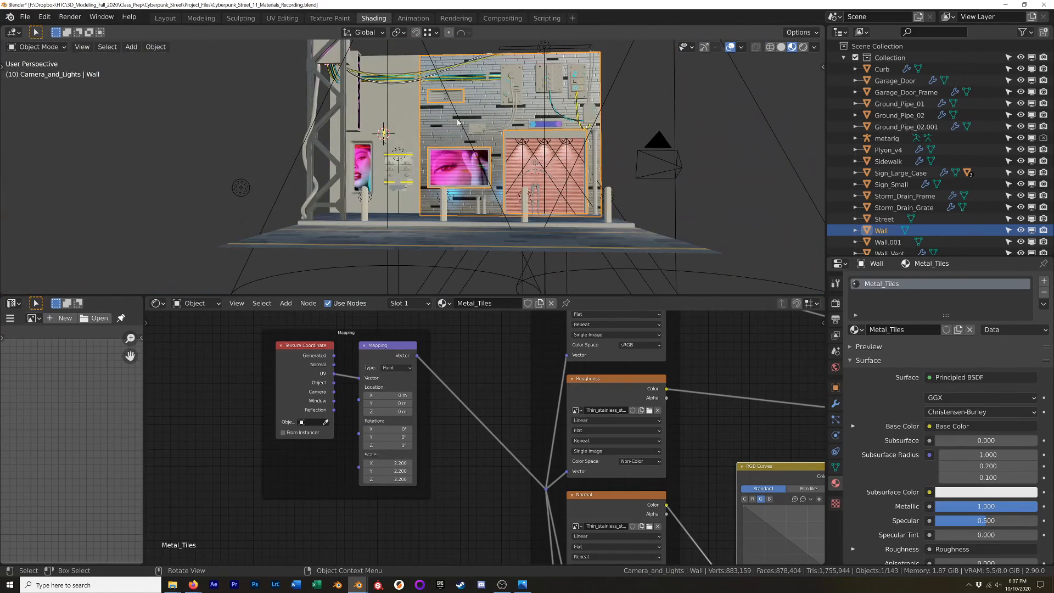
{"action": "scroll", "coordinate": [455, 180], "scroll_direction": "up", "scroll_amount": 4}
{"action": "middle_click_drag", "start_coordinate": [578, 182], "coordinate": [530, 223], "text": "shift"}
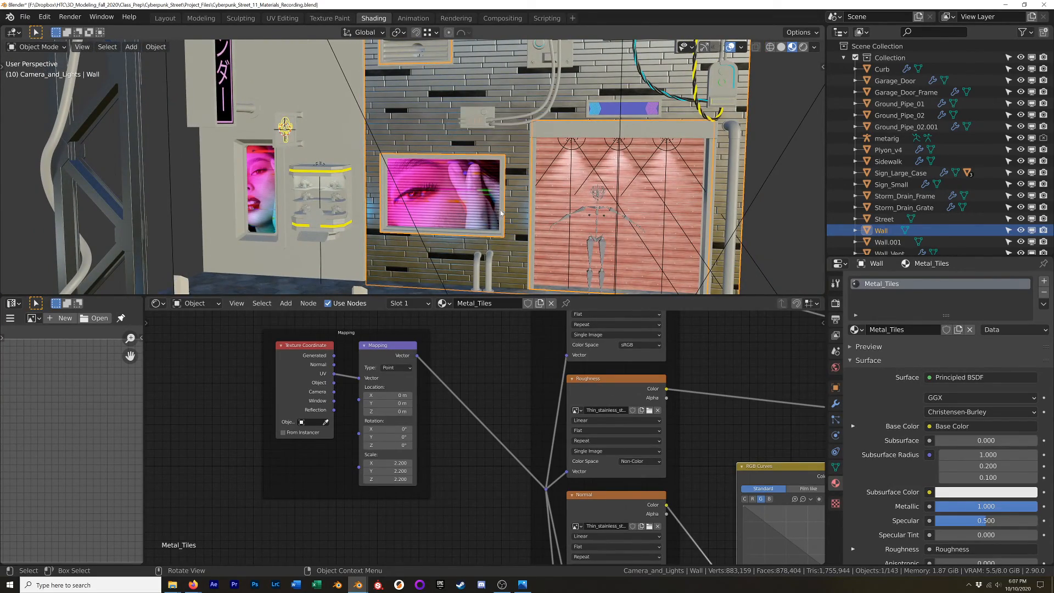
{"action": "scroll", "coordinate": [493, 238], "scroll_direction": "down", "scroll_amount": 3}
{"action": "middle_click_drag", "start_coordinate": [494, 238], "coordinate": [497, 126]}
{"action": "scroll", "coordinate": [502, 208], "scroll_direction": "up", "scroll_amount": 5}
{"action": "scroll", "coordinate": [494, 143], "scroll_direction": "down", "scroll_amount": 4}
{"action": "middle_click_drag", "start_coordinate": [473, 183], "coordinate": [540, 185]}
{"action": "scroll", "coordinate": [501, 201], "scroll_direction": "up", "scroll_amount": 3}
{"action": "scroll", "coordinate": [445, 194], "scroll_direction": "up", "scroll_amount": 3}
{"action": "scroll", "coordinate": [433, 187], "scroll_direction": "up", "scroll_amount": 4}
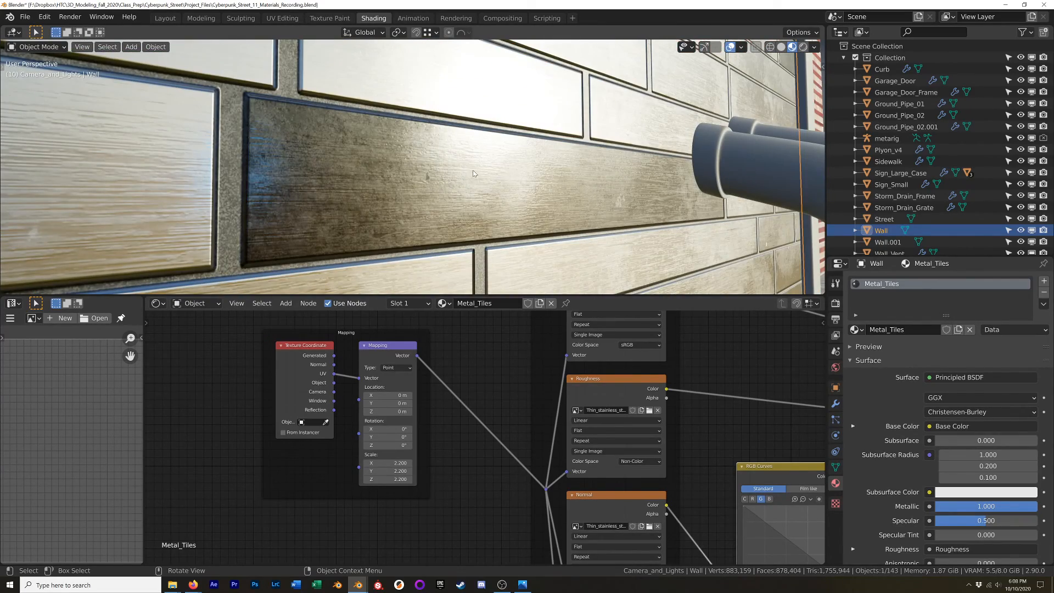
Step: Set the Mapping node's scale to 1.840 on X, Y and Z while viewing the wall tiles around the ground pipes
{"action": "scroll", "coordinate": [637, 176], "scroll_direction": "down", "scroll_amount": 8}
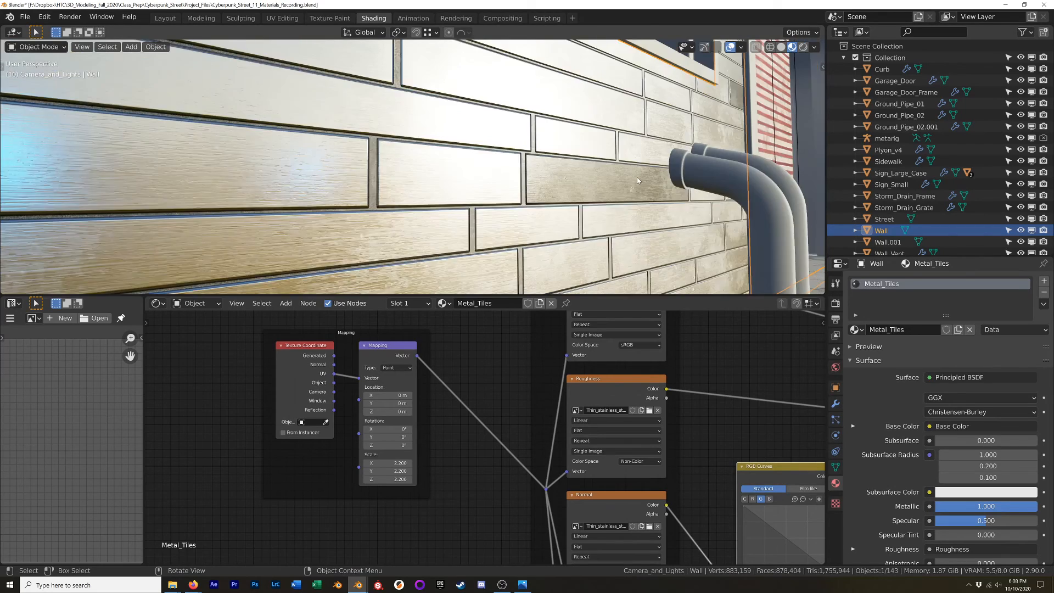
{"action": "middle_click_drag", "start_coordinate": [541, 206], "coordinate": [553, 191], "text": "shift"}
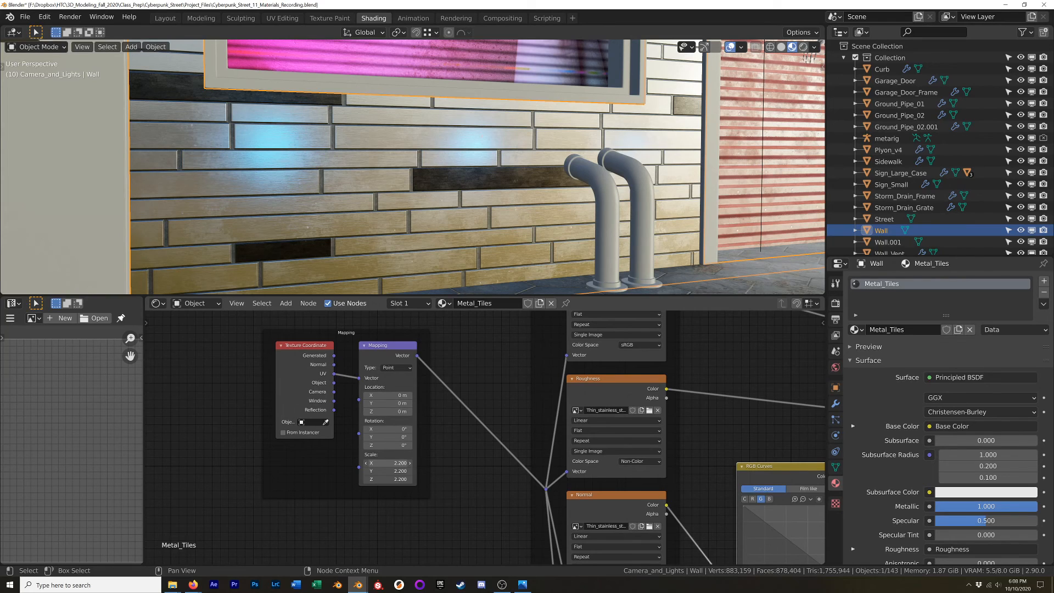
{"action": "left_click_drag", "start_coordinate": [387, 463], "coordinate": [351, 462], "text": "shift"}
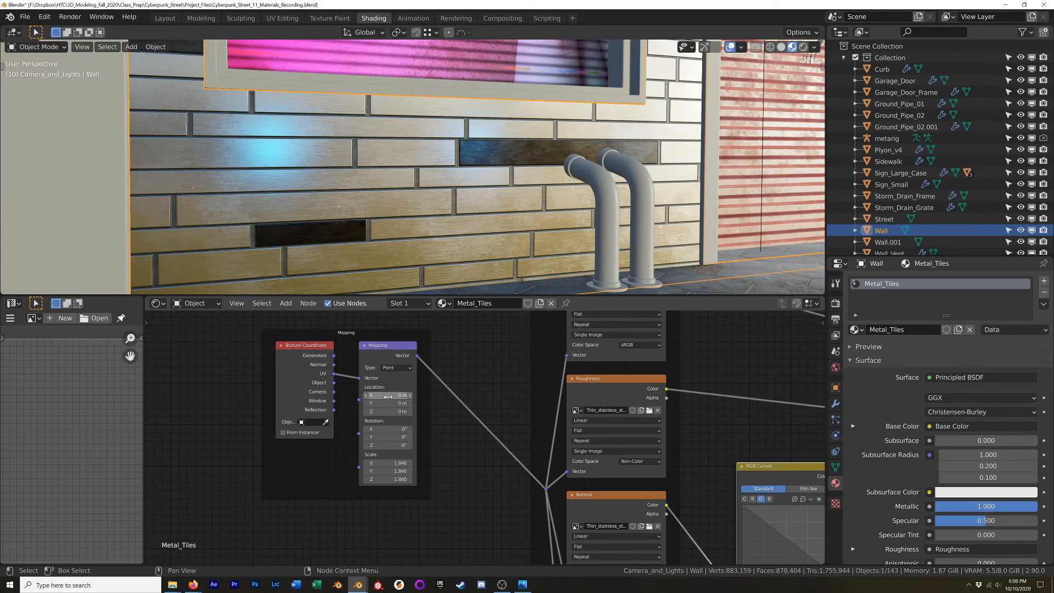
Step: Set the Mapping node's Y location to 0.015 m and inspect the tile rows around the ground pipes and sign
{"action": "mouse_move", "coordinate": [387, 402]}
{"action": "left_mouse_down", "text": "shift"}
{"action": "mouse_move", "coordinate": [376, 403]}
{"action": "mouse_move", "coordinate": [389, 403]}
{"action": "left_mouse_up", "text": "shift"}
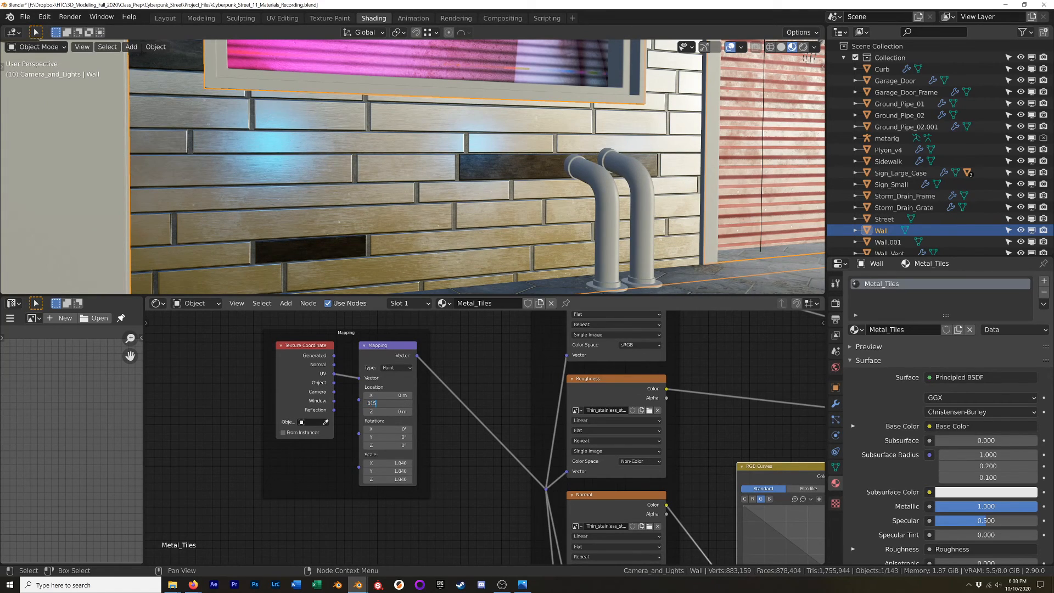
{"action": "key", "text": "Return"}
{"action": "scroll", "coordinate": [622, 180], "scroll_direction": "up", "scroll_amount": 4}
{"action": "middle_click_drag", "start_coordinate": [626, 182], "coordinate": [579, 136]}
{"action": "scroll", "coordinate": [578, 136], "scroll_direction": "up", "scroll_amount": 3}
{"action": "scroll", "coordinate": [472, 150], "scroll_direction": "down", "scroll_amount": 3}
{"action": "scroll", "coordinate": [473, 150], "scroll_direction": "up", "scroll_amount": 5}
{"action": "middle_click_drag", "start_coordinate": [473, 149], "coordinate": [516, 206]}
{"action": "scroll", "coordinate": [505, 155], "scroll_direction": "down", "scroll_amount": 14}
{"action": "scroll", "coordinate": [516, 206], "scroll_direction": "up", "scroll_amount": 8}
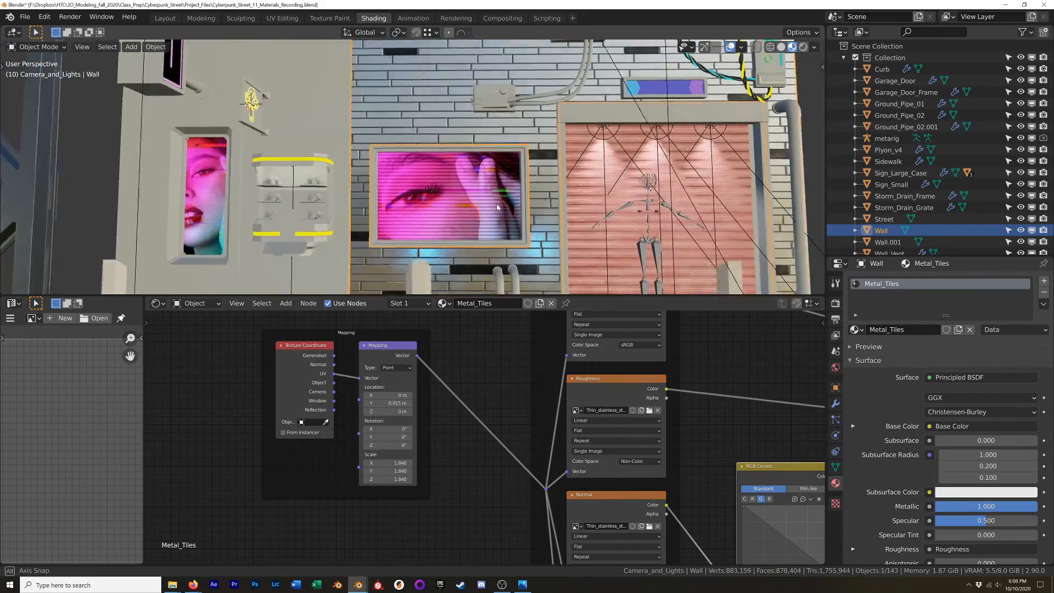
Step: Set the Mapping node's scale to 1.710 on X, Y and Z and its Y location to 0.025 m
{"action": "scroll", "coordinate": [509, 264], "scroll_direction": "up", "scroll_amount": 2}
{"action": "middle_click_drag", "start_coordinate": [508, 263], "coordinate": [548, 129], "text": "shift"}
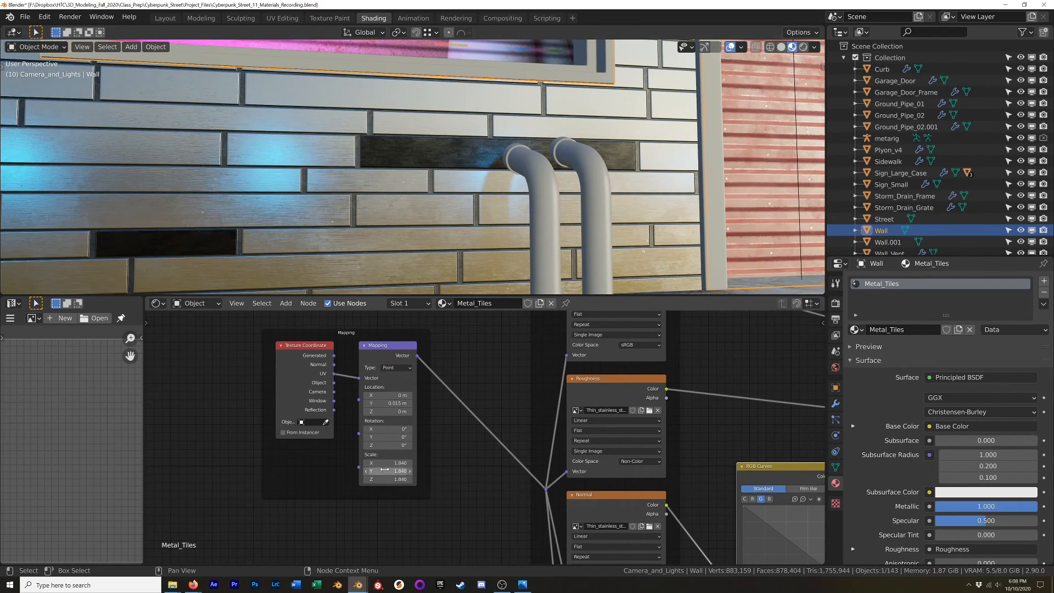
{"action": "left_click_drag", "start_coordinate": [388, 463], "coordinate": [375, 462], "text": "shift"}
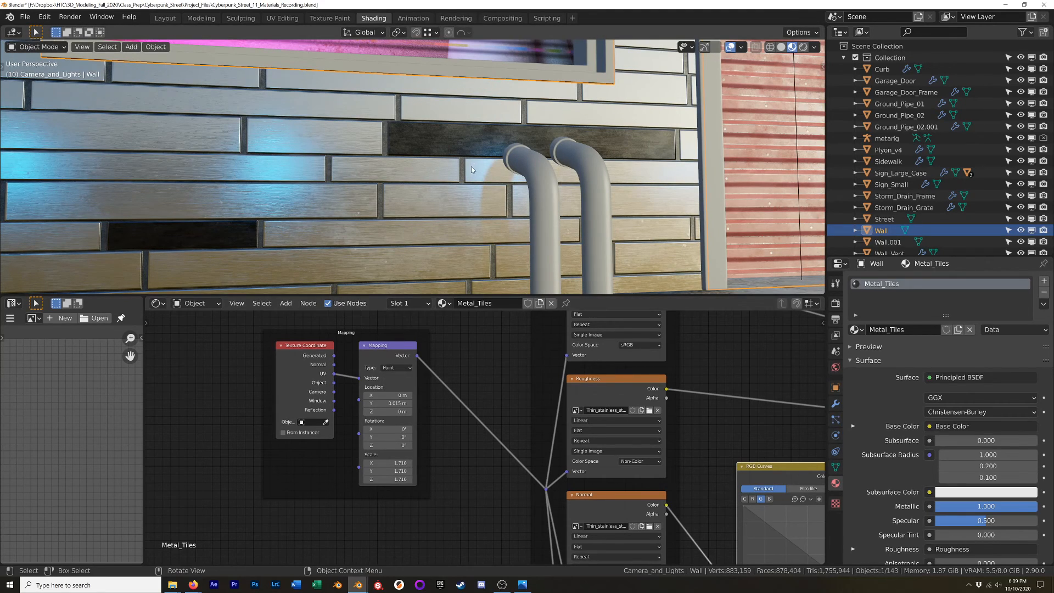
{"action": "scroll", "coordinate": [471, 169], "scroll_direction": "up", "scroll_amount": 4}
{"action": "middle_click_drag", "start_coordinate": [472, 170], "coordinate": [436, 173], "text": "shift"}
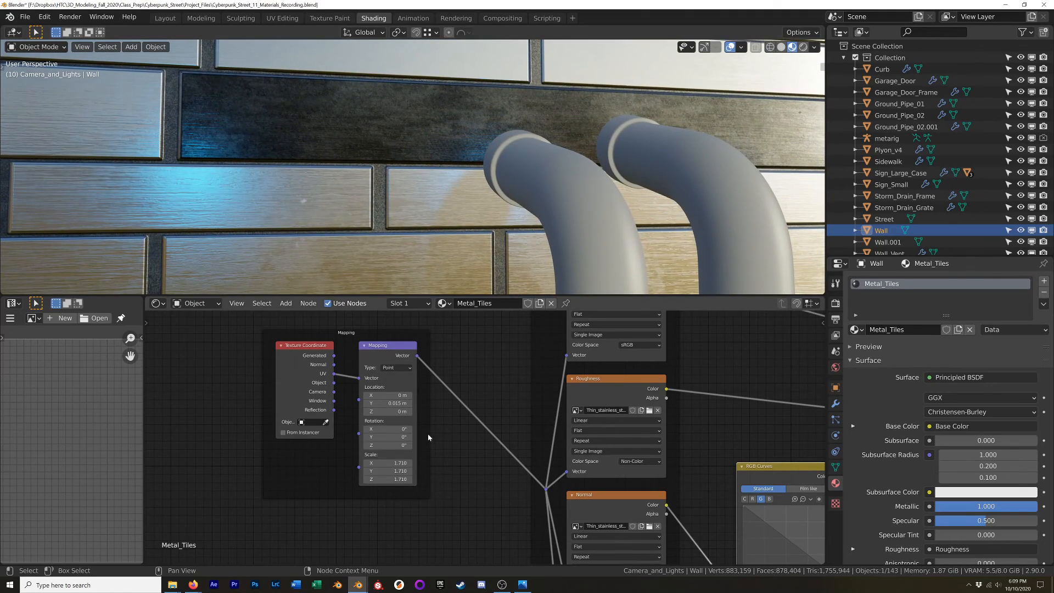
{"action": "left_click_drag", "start_coordinate": [394, 404], "coordinate": [400, 405], "text": "shift"}
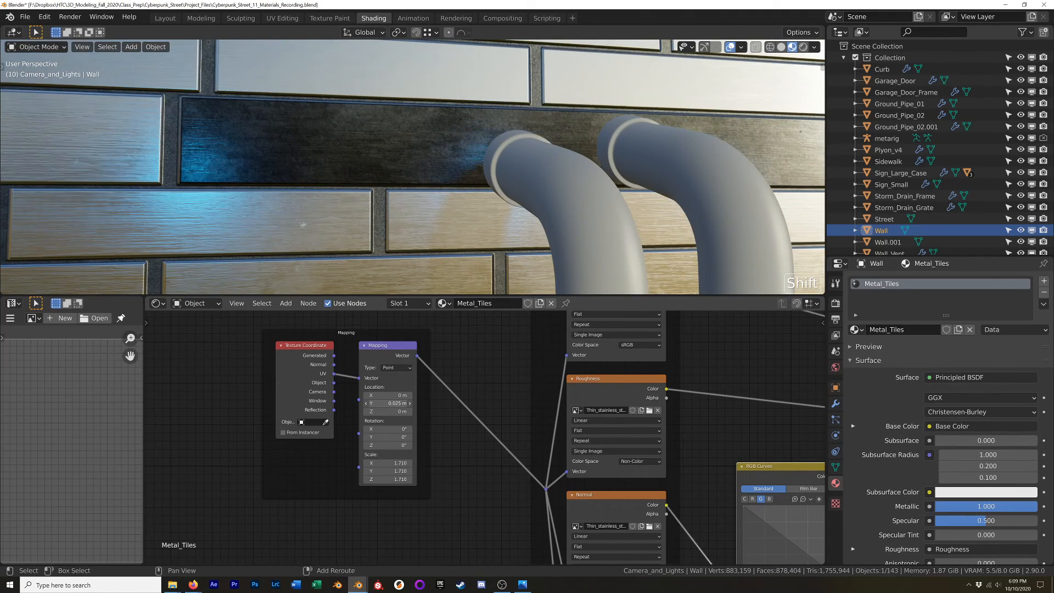
Step: Set the Mapping node's X location to -0.13 m while viewing the tile layout across the whole wall
{"action": "scroll", "coordinate": [583, 188], "scroll_direction": "down", "scroll_amount": 3}
{"action": "middle_click_drag", "start_coordinate": [583, 187], "coordinate": [624, 181]}
{"action": "scroll", "coordinate": [522, 208], "scroll_direction": "down", "scroll_amount": 3}
{"action": "scroll", "coordinate": [581, 190], "scroll_direction": "down", "scroll_amount": 4}
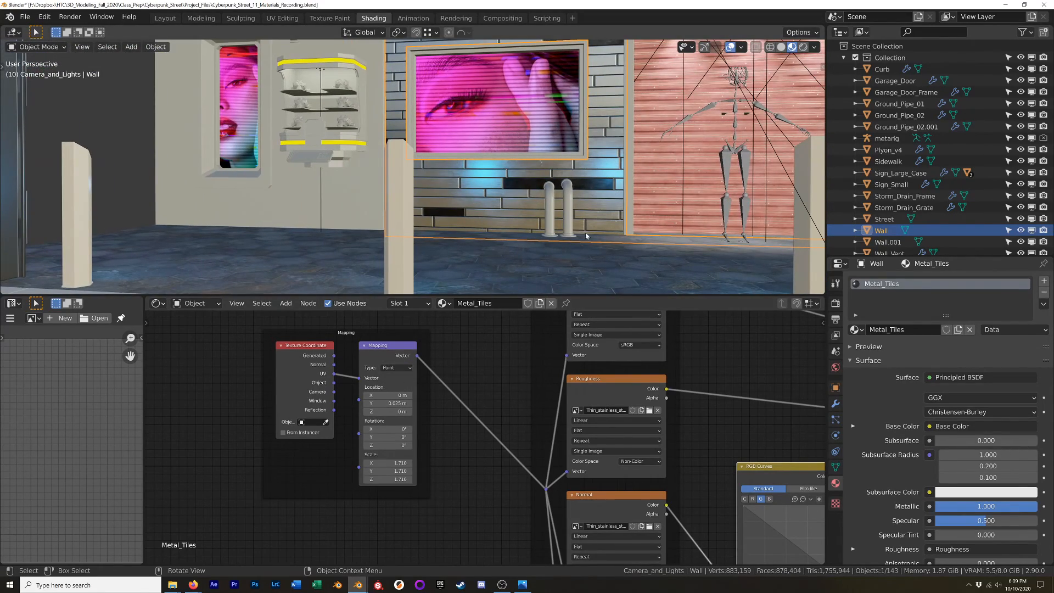
{"action": "scroll", "coordinate": [624, 188], "scroll_direction": "up", "scroll_amount": 2}
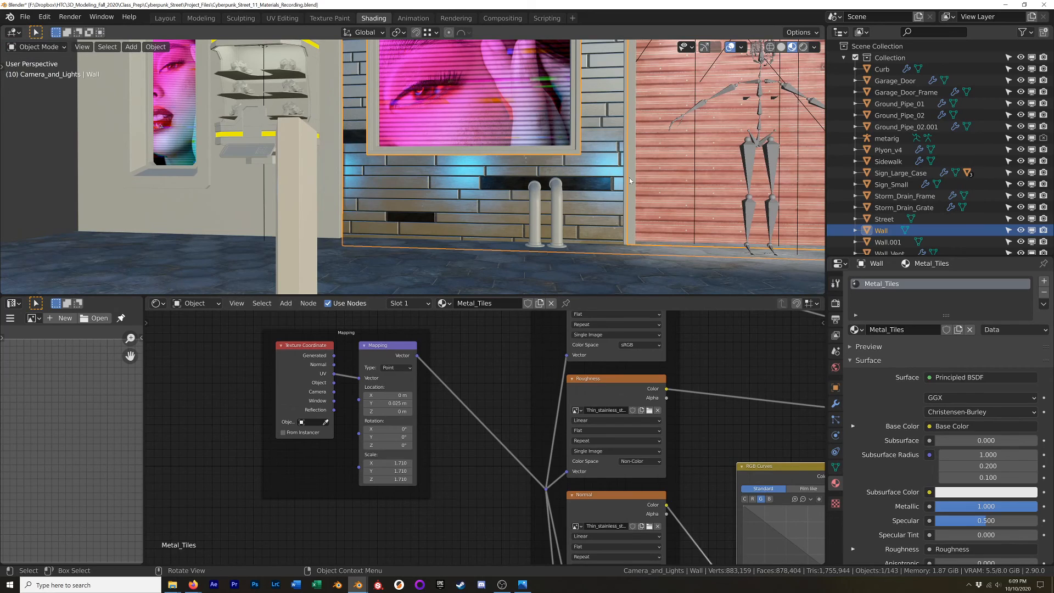
{"action": "left_click_drag", "start_coordinate": [387, 395], "coordinate": [300, 395], "text": "shift"}
{"action": "scroll", "coordinate": [539, 218], "scroll_direction": "down", "scroll_amount": 2}
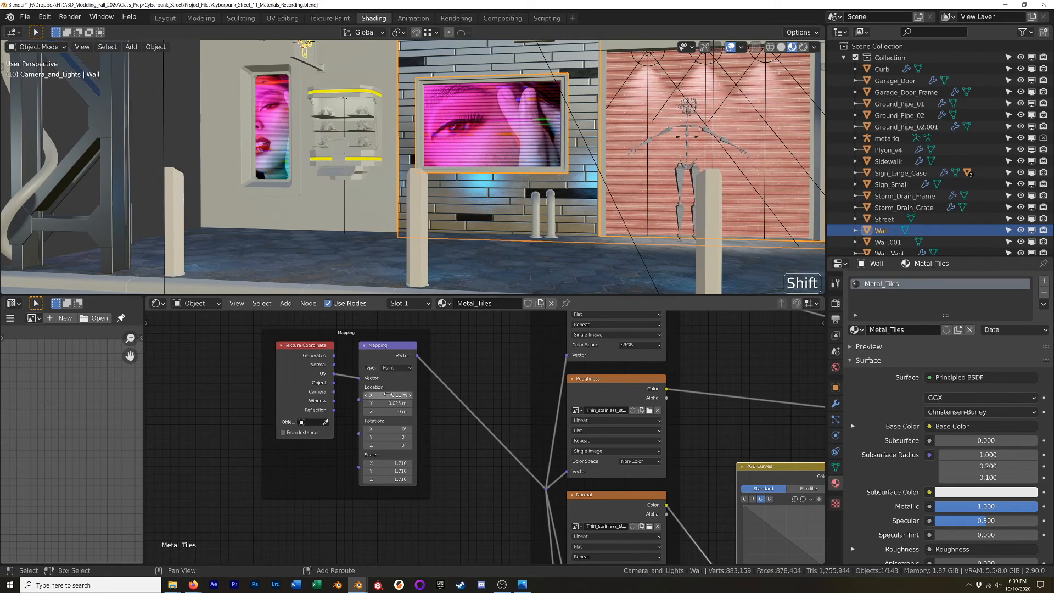
{"action": "scroll", "coordinate": [471, 211], "scroll_direction": "down", "scroll_amount": 1}
{"action": "middle_click_drag", "start_coordinate": [506, 199], "coordinate": [447, 263], "text": "shift"}
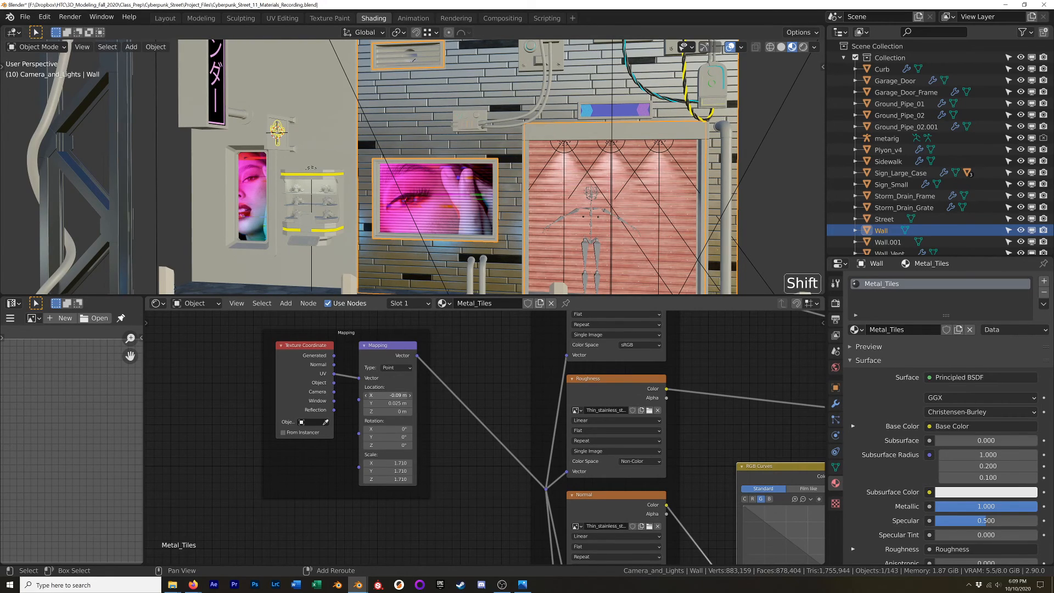
{"action": "left_click_drag", "start_coordinate": [387, 395], "coordinate": [381, 394], "text": "shift"}
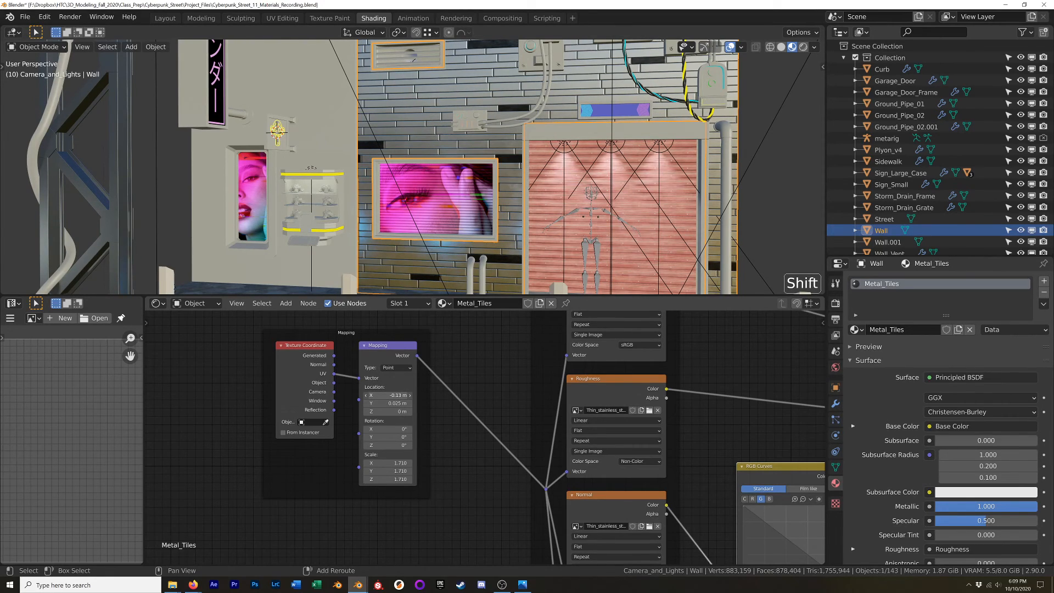
Step: Switch the viewport to rendered shading, inspect the wall under the neon lighting, and bring the texture and Principled BSDF nodes into view
{"action": "mouse_move", "coordinate": [544, 187]}
{"action": "middle_mouse_down"}
{"action": "mouse_move", "coordinate": [525, 199]}
{"action": "mouse_move", "coordinate": [554, 202]}
{"action": "middle_mouse_up"}
{"action": "key", "text": "z"}
{"action": "left_click", "coordinate": [512, 91]}
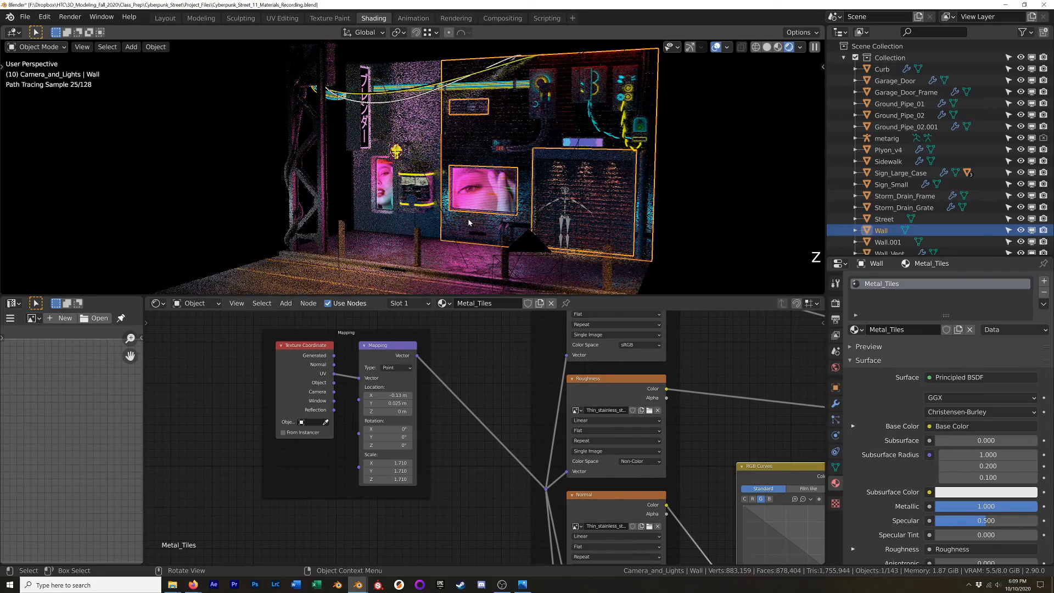
{"action": "scroll", "coordinate": [482, 214], "scroll_direction": "up", "scroll_amount": 6}
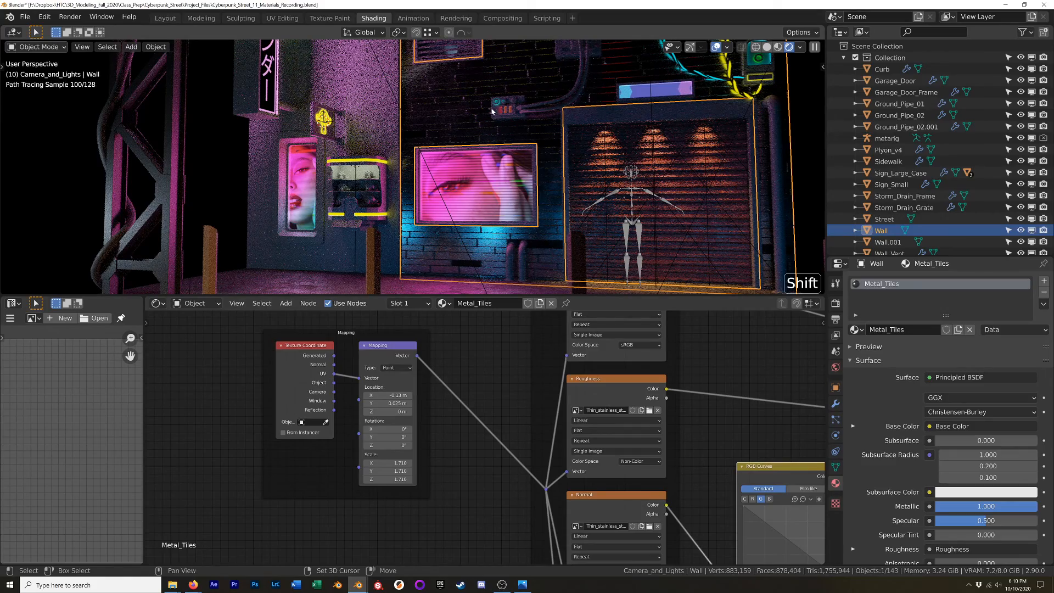
{"action": "middle_click_drag", "start_coordinate": [509, 155], "coordinate": [482, 222], "text": "shift"}
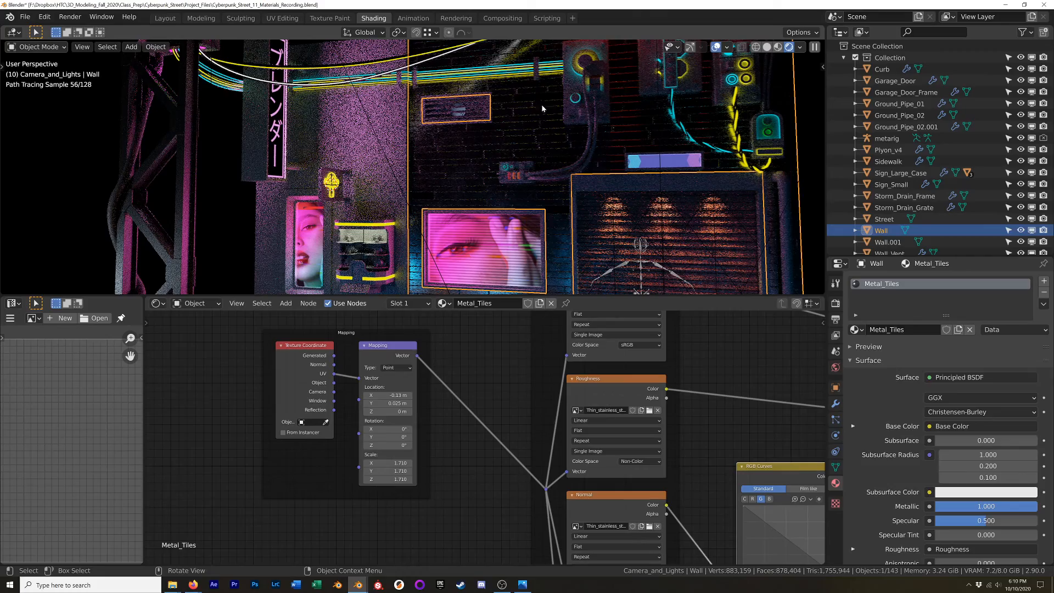
{"action": "mouse_move", "coordinate": [569, 118]}
{"action": "middle_mouse_down", "text": "shift"}
{"action": "mouse_move", "coordinate": [465, 193]}
{"action": "mouse_move", "coordinate": [551, 101]}
{"action": "middle_mouse_up", "text": "shift"}
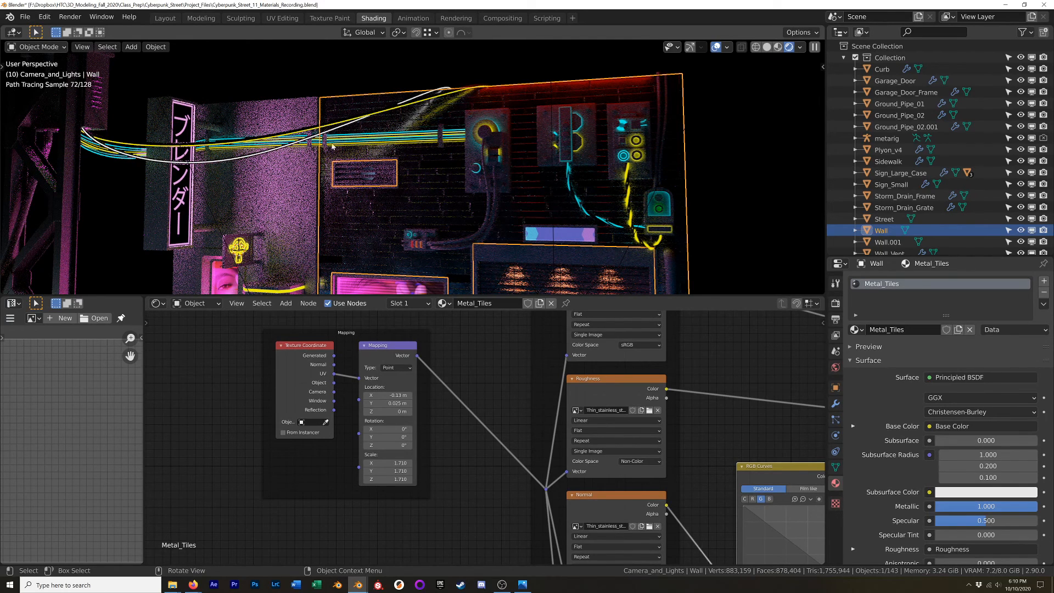
{"action": "middle_click_drag", "start_coordinate": [543, 267], "coordinate": [520, 177], "text": "shift"}
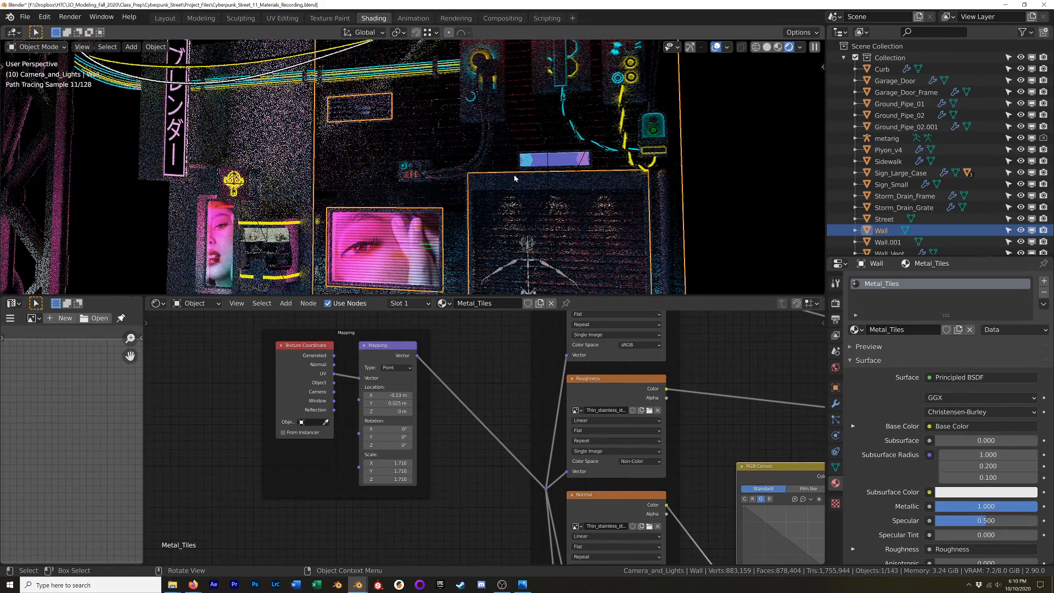
{"action": "middle_click_drag", "start_coordinate": [587, 367], "coordinate": [364, 457], "text": "shift"}
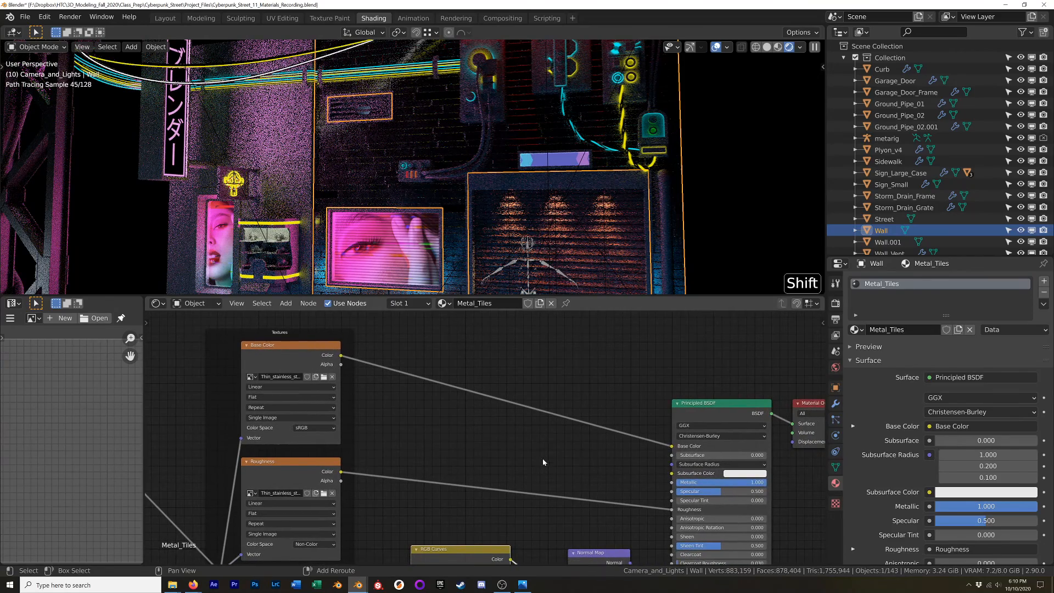
{"action": "mouse_move", "coordinate": [555, 431]}
{"action": "middle_mouse_down", "text": "shift"}
{"action": "mouse_move", "coordinate": [496, 437]}
{"action": "mouse_move", "coordinate": [465, 423]}
{"action": "mouse_move", "coordinate": [543, 439]}
{"action": "mouse_move", "coordinate": [536, 423]}
{"action": "middle_mouse_up", "text": "shift"}
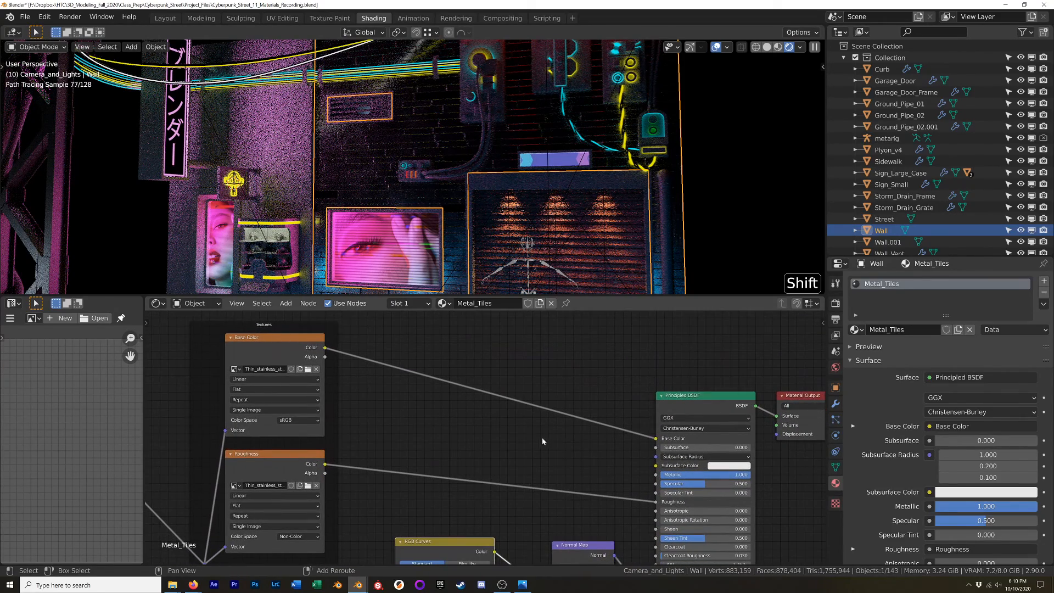
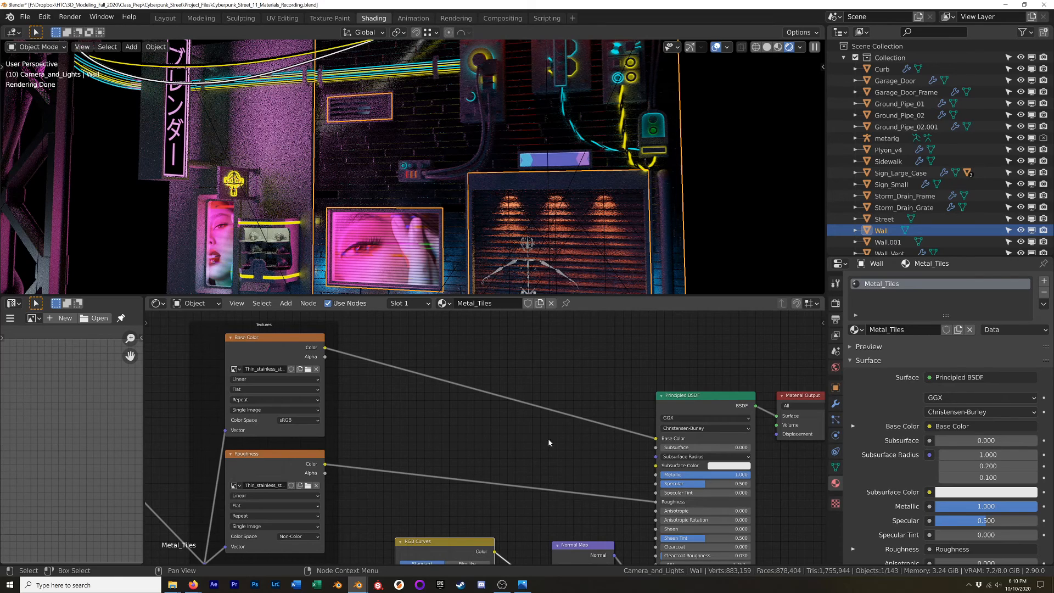
Step: Switch to Firefox and go through the open texture pages, ending at the cgbookcase search for metal tiles
{"action": "key", "text": "alt+Tab"}
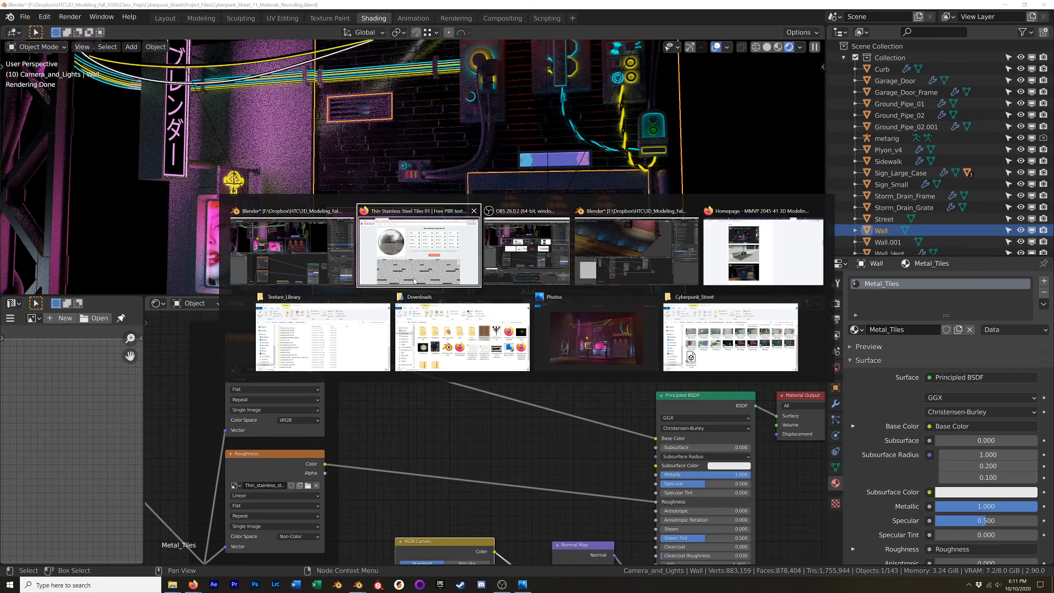
{"action": "left_click", "coordinate": [395, 276]}
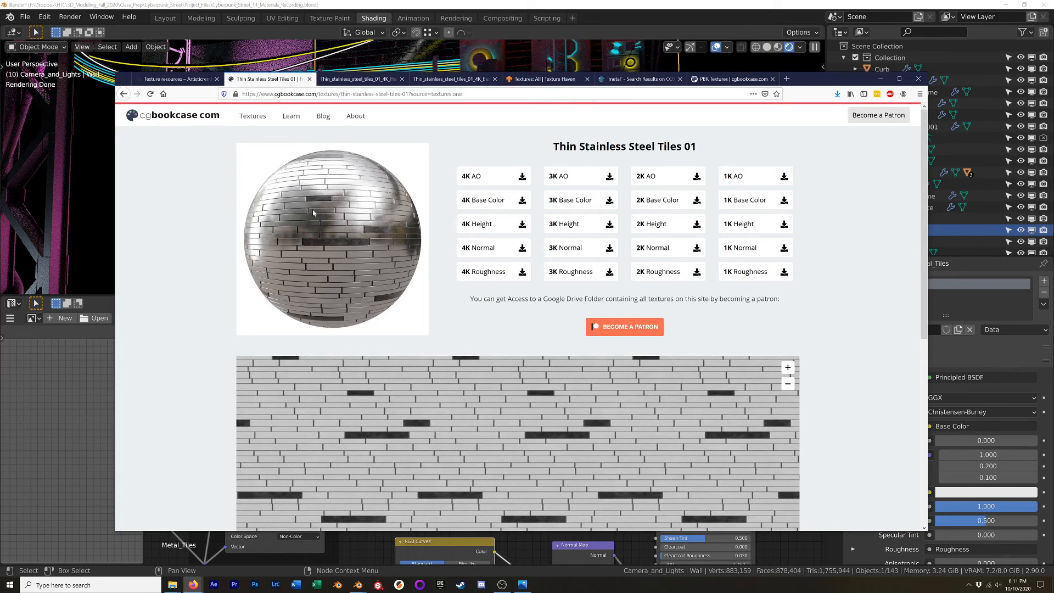
{"action": "left_click", "coordinate": [707, 80]}
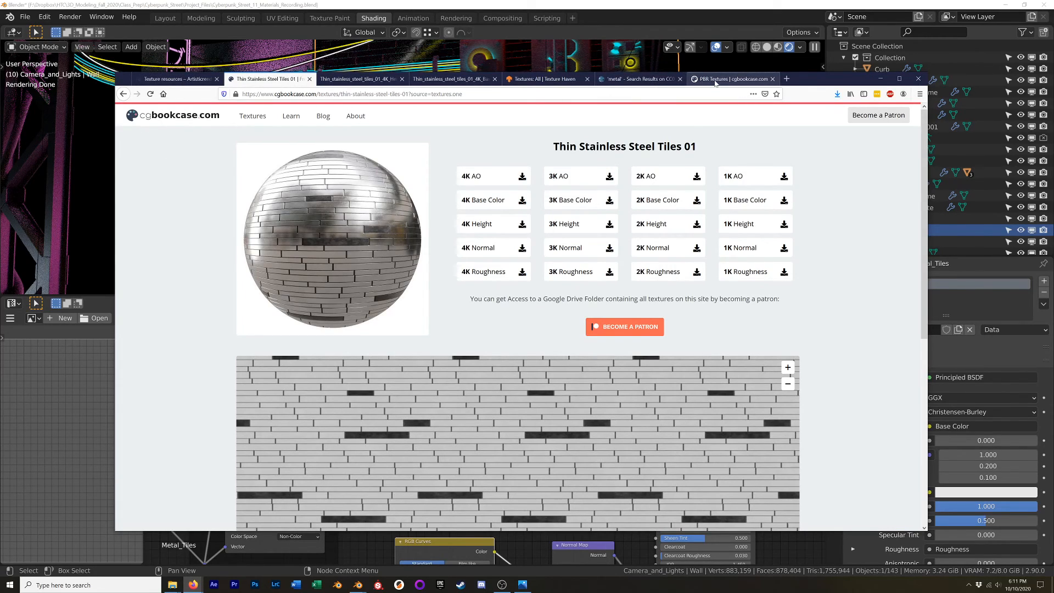
{"action": "left_click", "coordinate": [359, 79]}
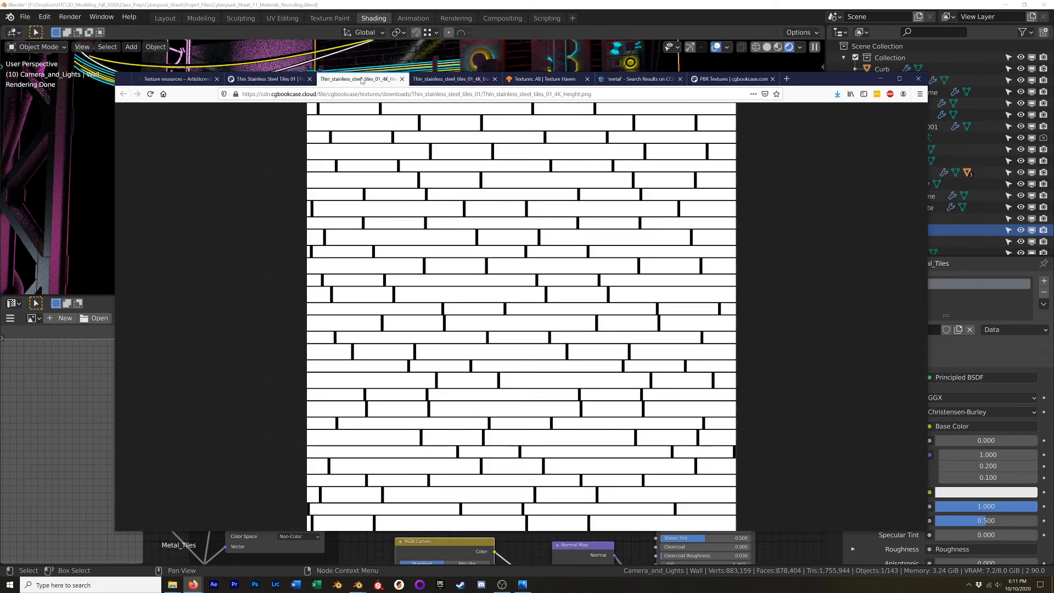
{"action": "left_click", "coordinate": [177, 79]}
{"action": "left_click", "coordinate": [638, 79]}
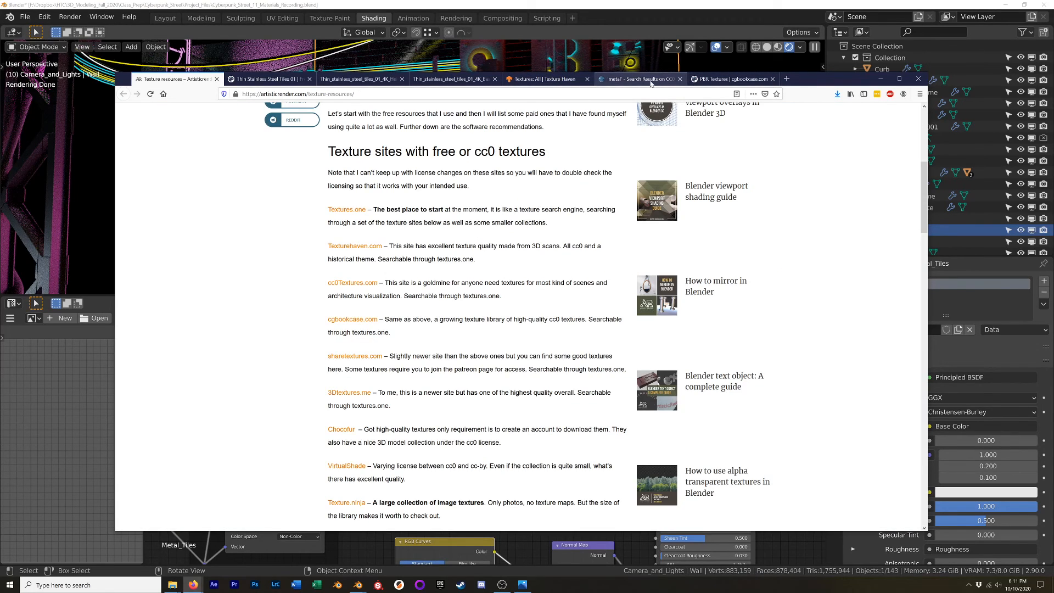
{"action": "left_click", "coordinate": [728, 82]}
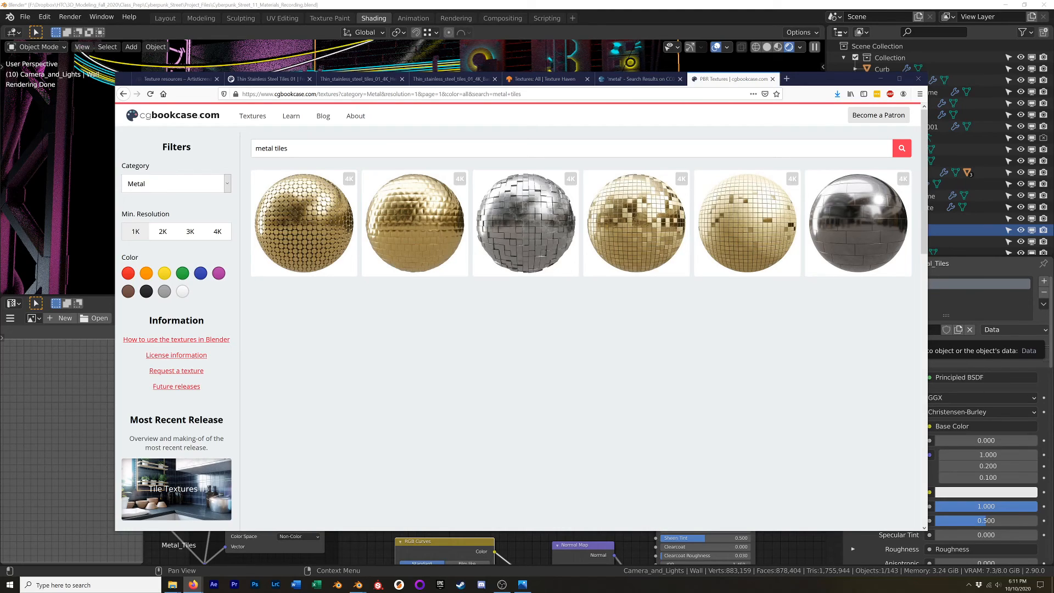
Step: Open the cgbookcase home page in a new tab and look through its About section and Learn tutorials
{"action": "left_click_drag", "start_coordinate": [1053, 93], "coordinate": [775, 77]}
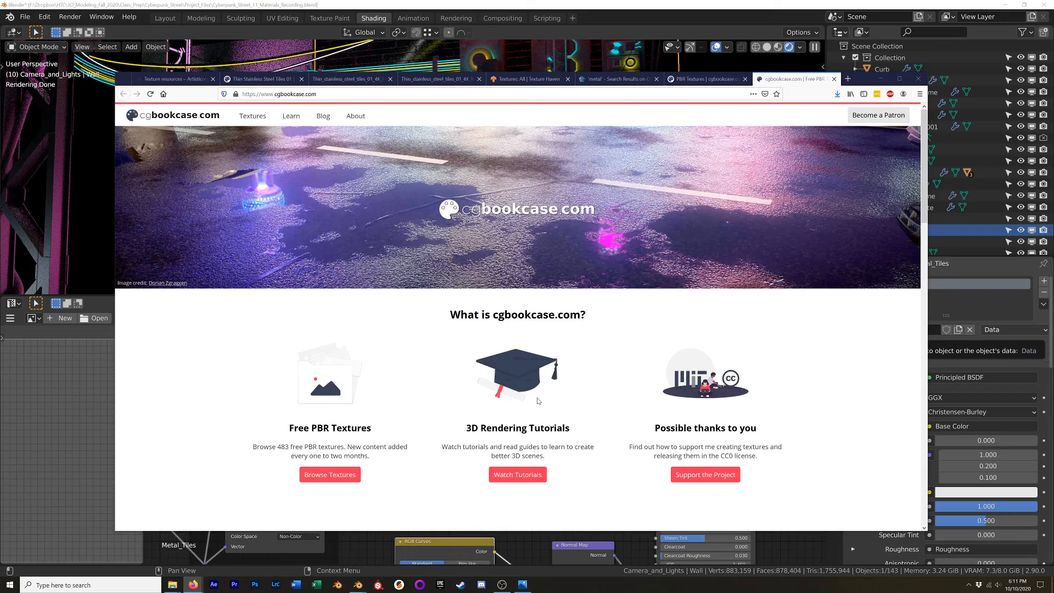
{"action": "left_click", "coordinate": [355, 116]}
{"action": "scroll", "coordinate": [282, 141], "scroll_direction": "up", "scroll_amount": 20}
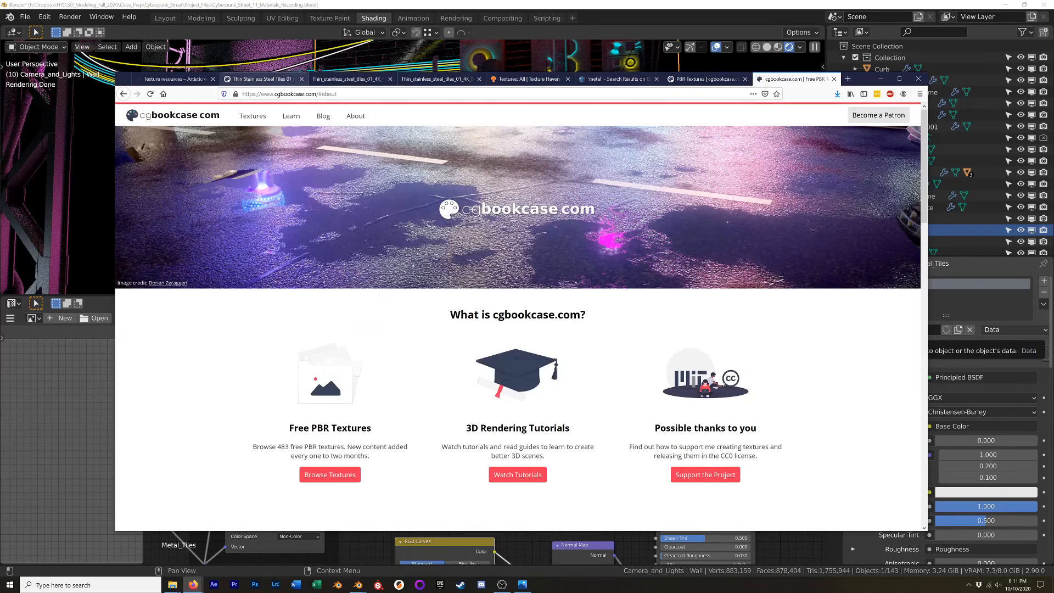
{"action": "left_click", "coordinate": [291, 116]}
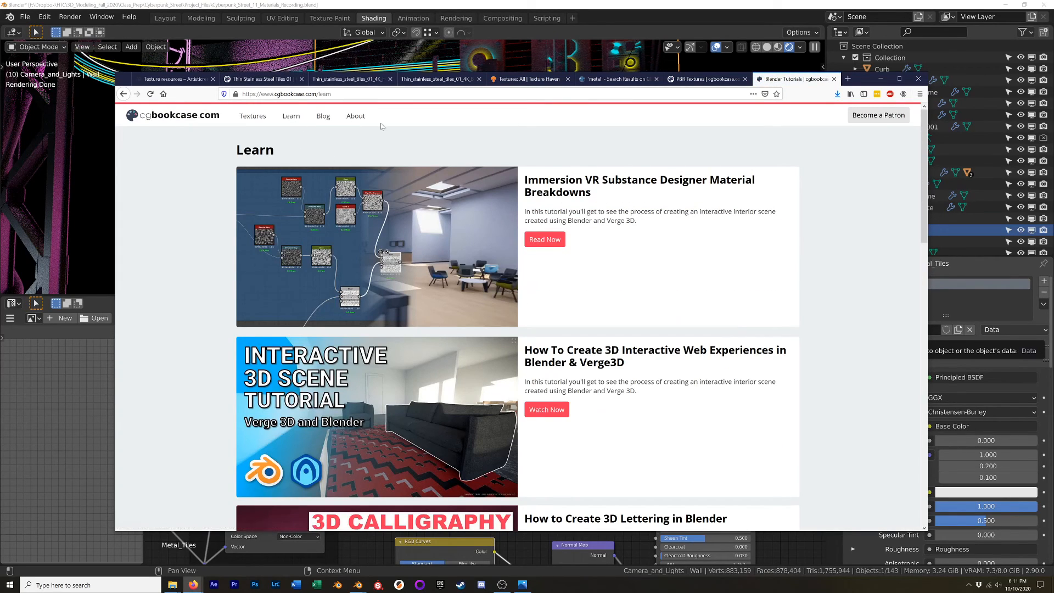
{"action": "scroll", "coordinate": [529, 278], "scroll_direction": "down", "scroll_amount": 15}
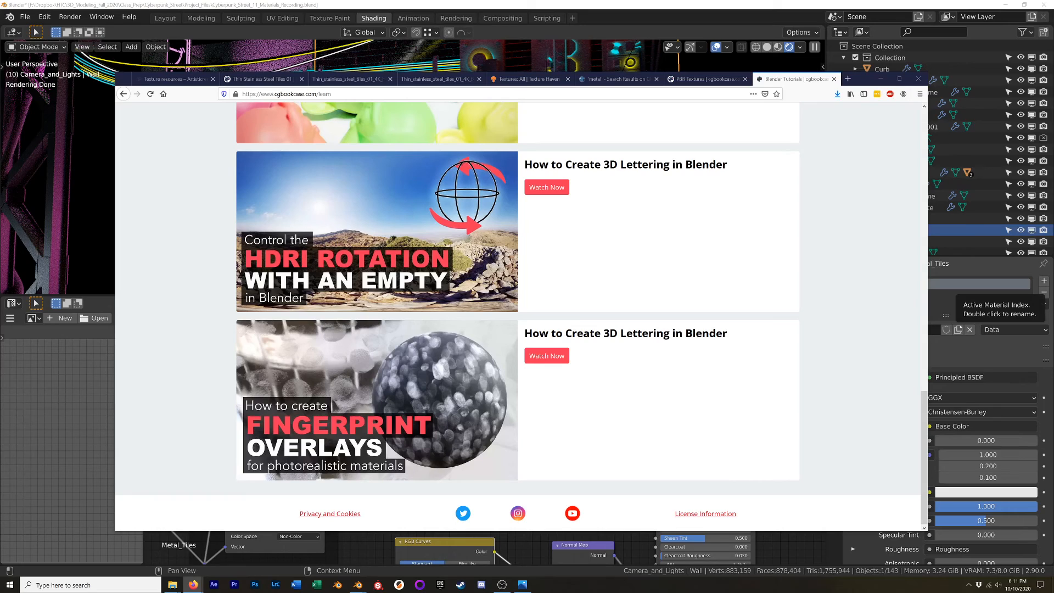
Step: Open the cgbookcase guide "How to Use PBR Textures in Blender" and read its Roughness section with the optional Gamma node
{"action": "left_click_drag", "start_coordinate": [818, 73], "coordinate": [844, 83]}
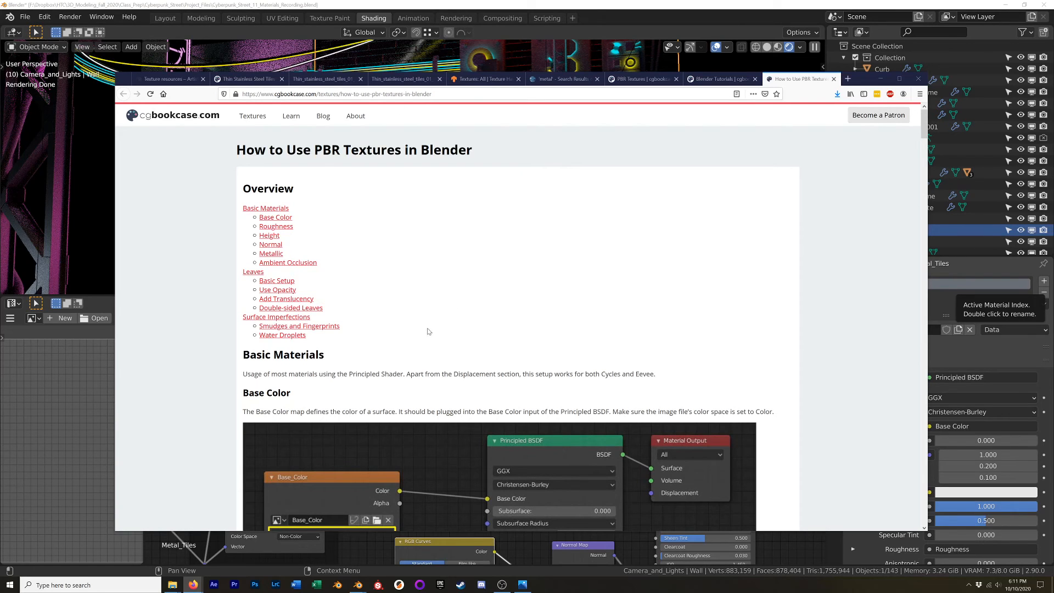
{"action": "scroll", "coordinate": [453, 383], "scroll_direction": "down", "scroll_amount": 10}
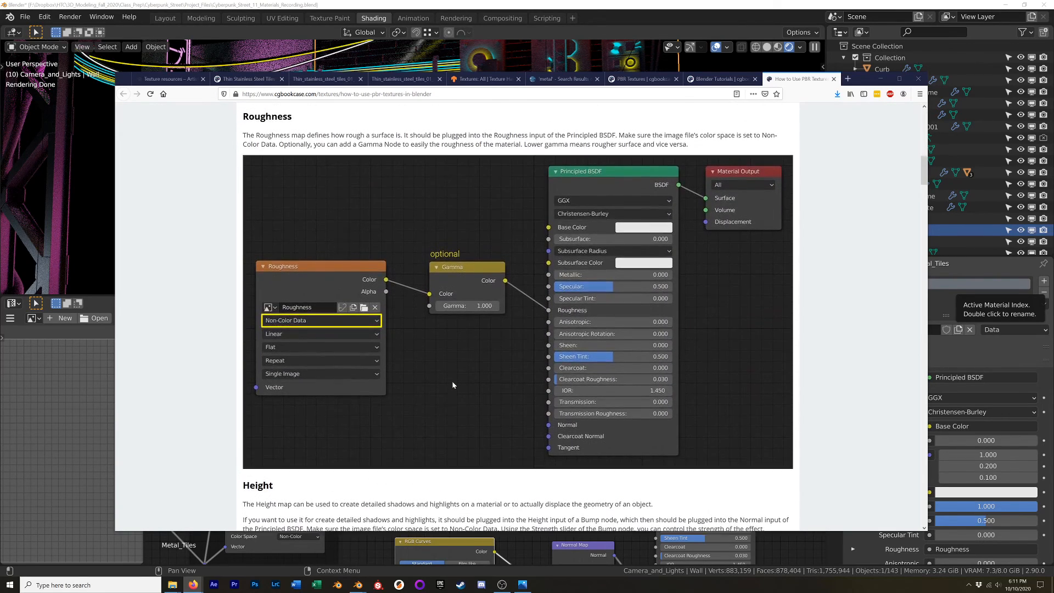
{"action": "scroll", "coordinate": [472, 356], "scroll_direction": "up", "scroll_amount": 1}
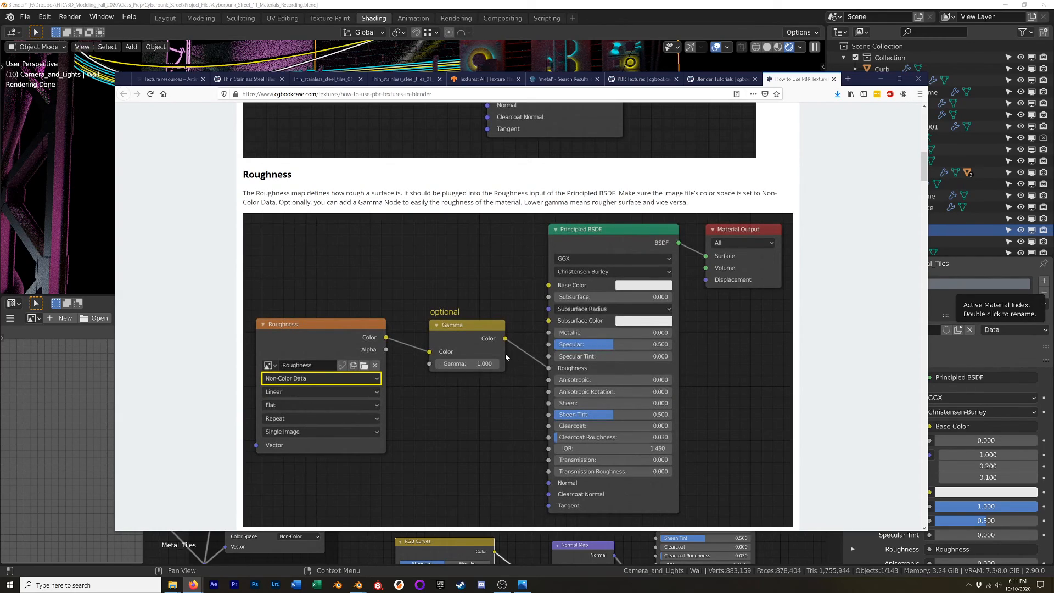
Step: Switch back to Blender and return to the Metal_Tiles node setup
{"action": "key", "text": "alt+Tab"}
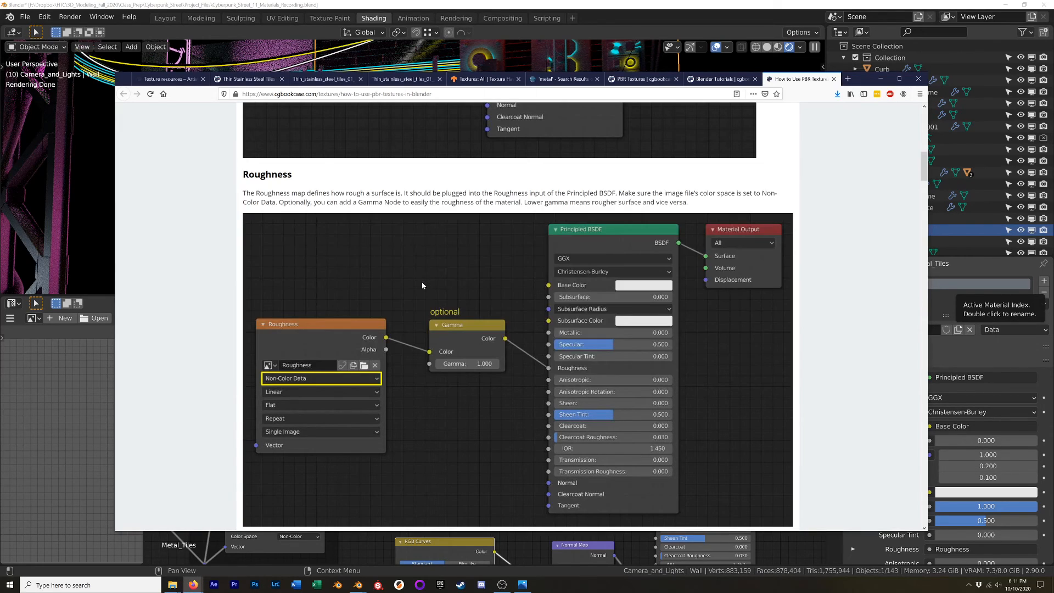
{"action": "key", "text": "alt+Tab"}
{"action": "key", "text": "alt+Tab"}
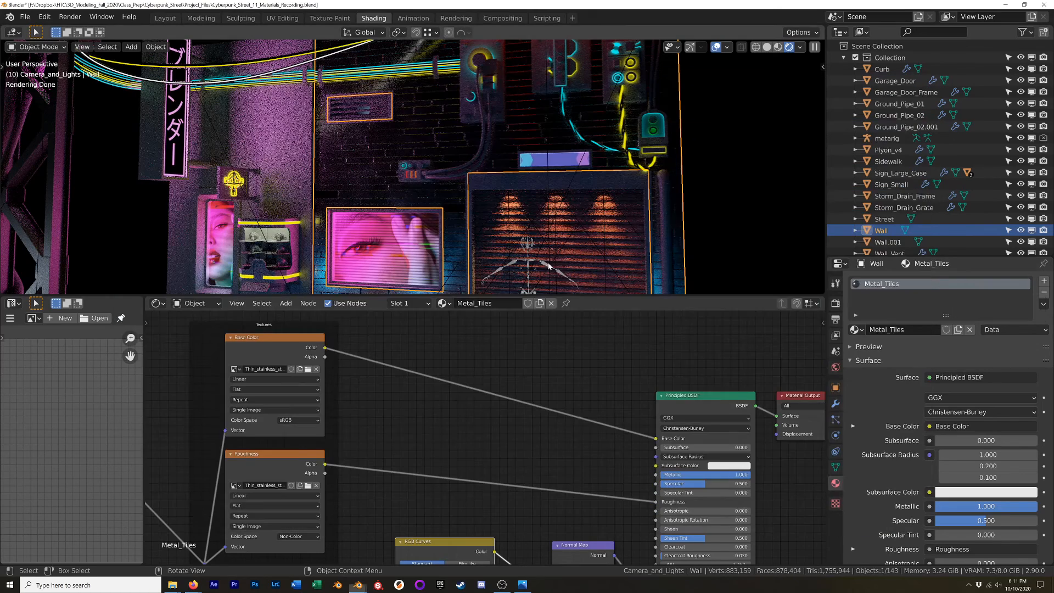
{"action": "key", "text": "shift"}
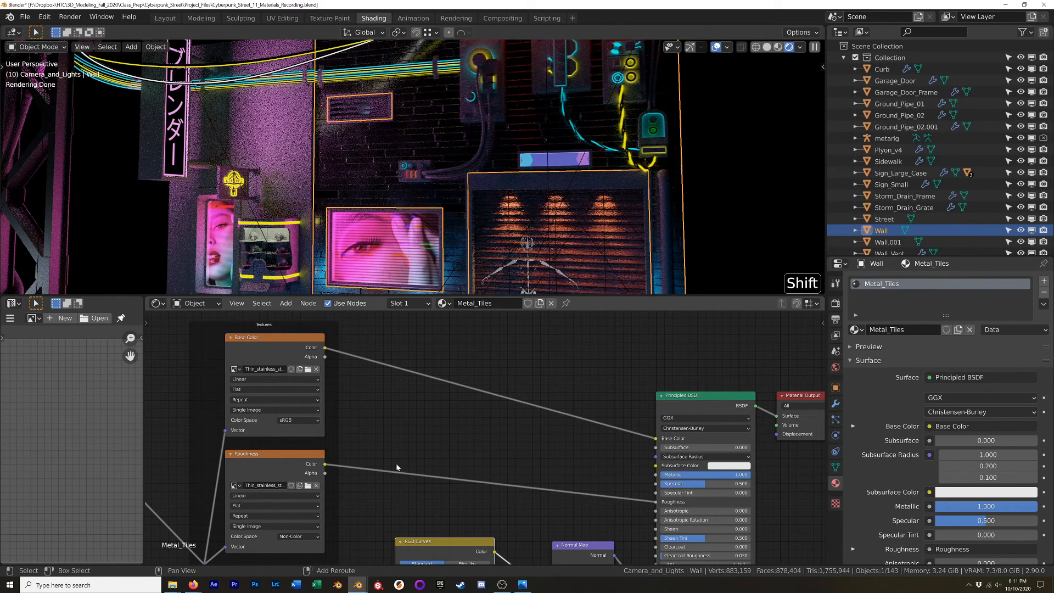
Step: Insert a Gamma node into the link between the Roughness texture and the Principled BSDF's Roughness input
{"action": "key", "text": "shift+a"}
{"action": "mouse_move", "coordinate": [407, 471]}
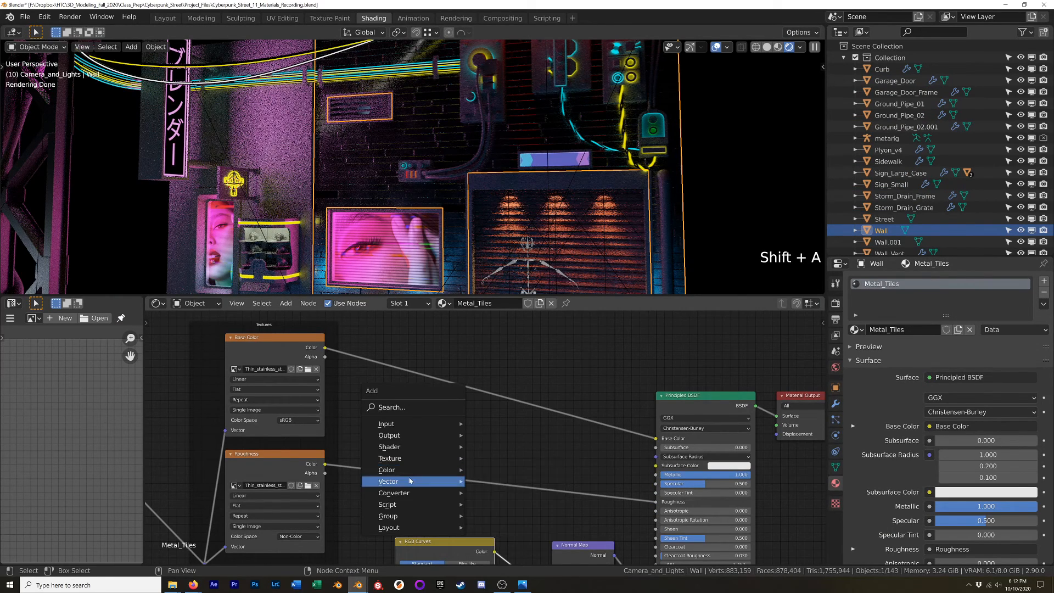
{"action": "mouse_move", "coordinate": [399, 494]}
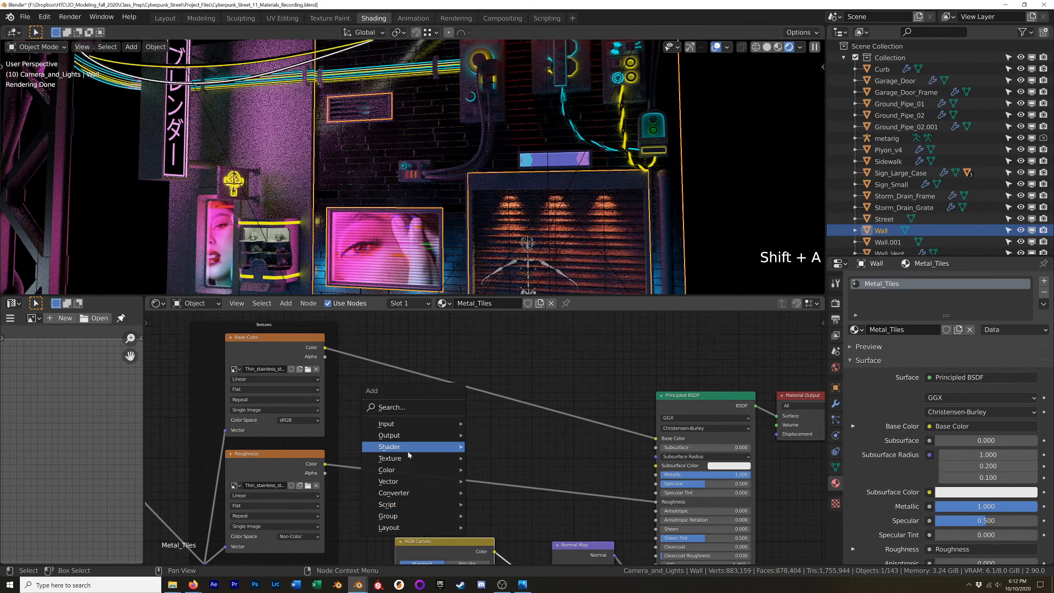
{"action": "mouse_move", "coordinate": [409, 449]}
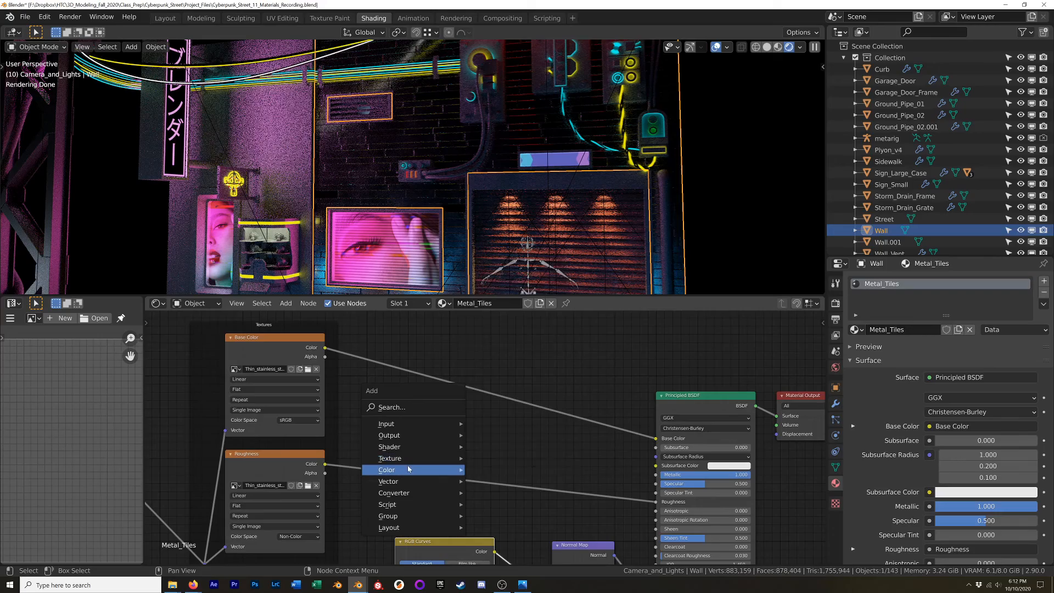
{"action": "left_click", "coordinate": [494, 482]}
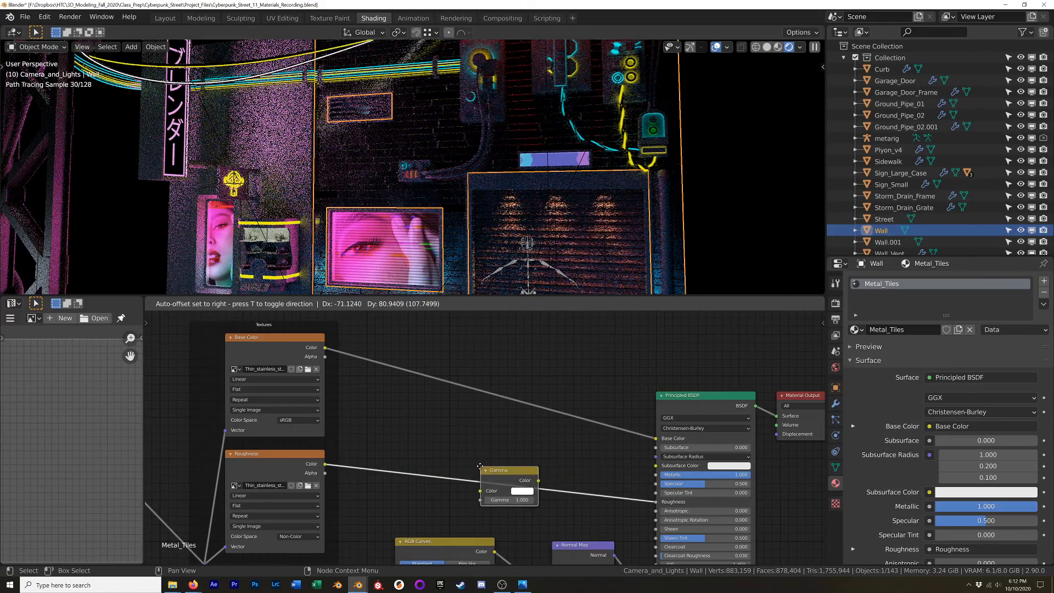
{"action": "left_click", "coordinate": [527, 469]}
{"action": "middle_click_drag", "start_coordinate": [536, 440], "coordinate": [543, 385], "text": "shift"}
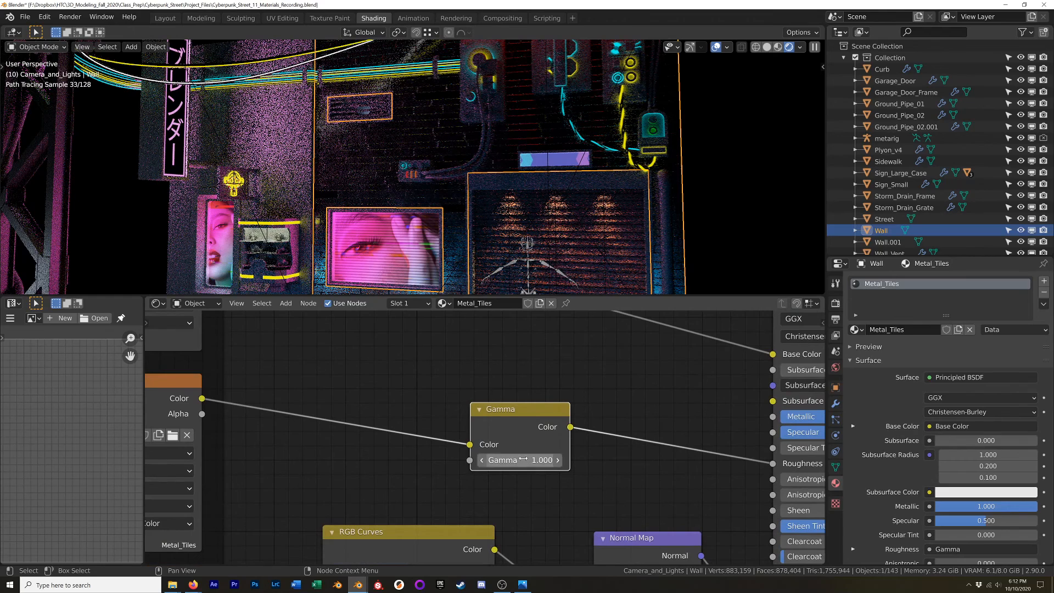
Step: Recheck the gamma note in the browser's PBR guide, return to Blender, and reposition the Gamma node along the roughness link
{"action": "key", "text": "alt+Tab"}
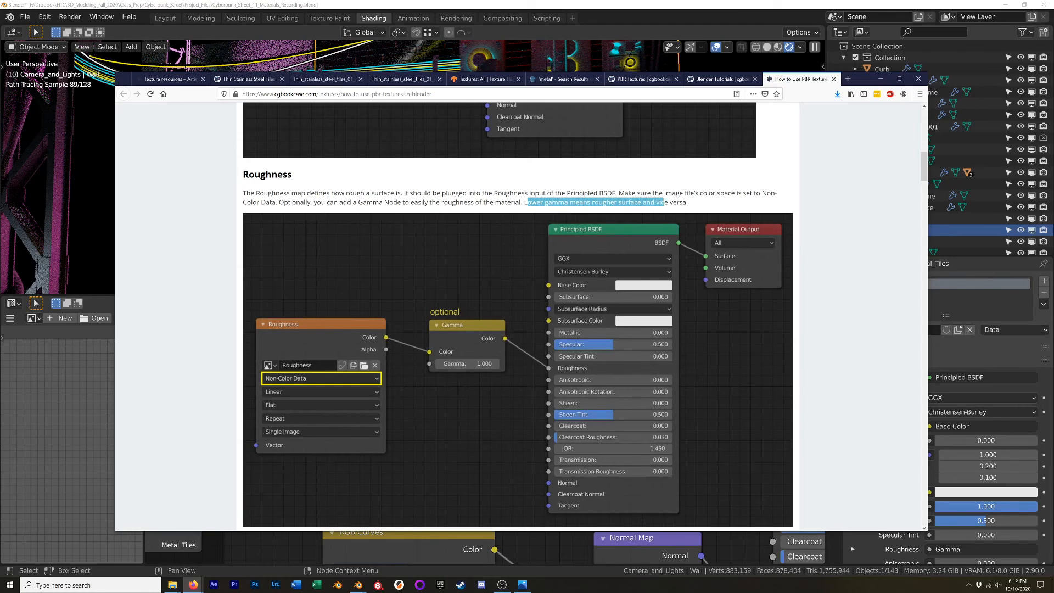
{"action": "key", "text": "alt+Tab"}
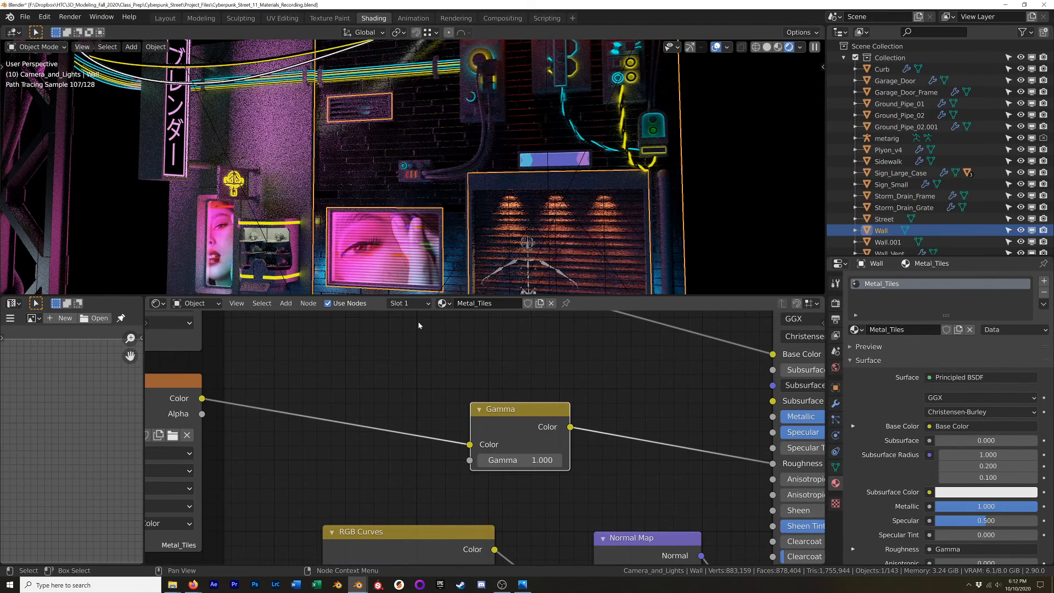
{"action": "middle_click_drag", "start_coordinate": [419, 321], "coordinate": [468, 356], "text": "shift"}
{"action": "middle_click_drag", "start_coordinate": [540, 420], "coordinate": [498, 405], "text": "shift"}
{"action": "left_click_drag", "start_coordinate": [537, 399], "coordinate": [506, 392]}
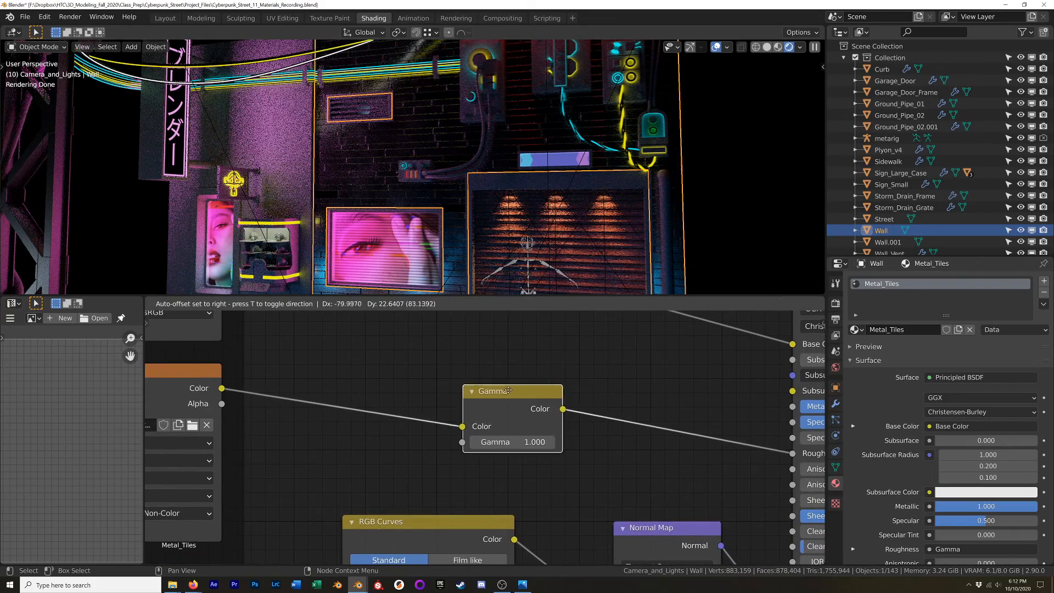
Step: Preview the Gamma node's output directly on the wall and try gamma values of 0.4 and 2.78
{"action": "left_click", "coordinate": [497, 392], "text": "ctrl+shift"}
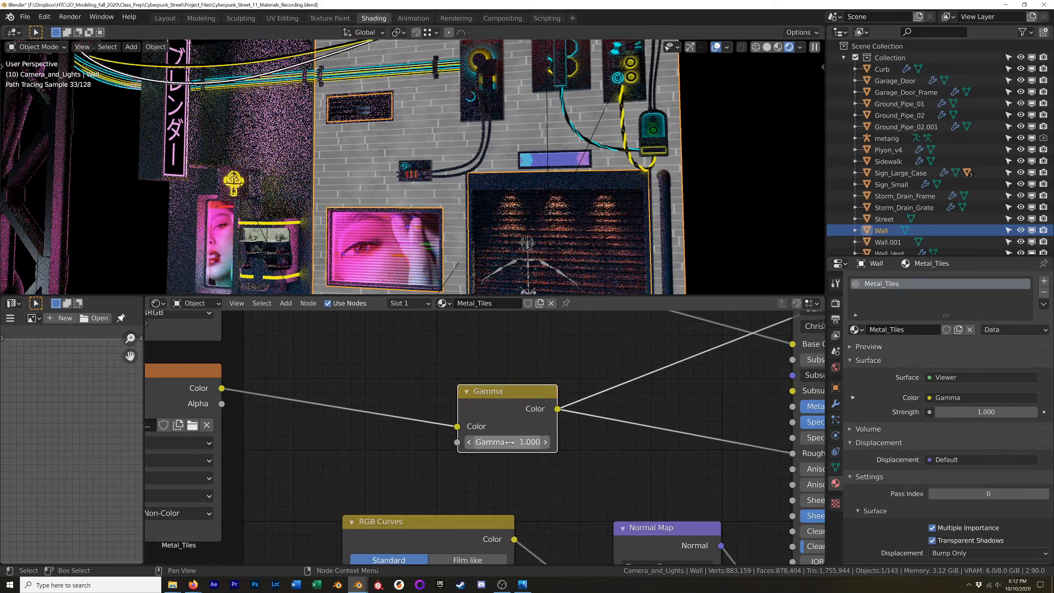
{"action": "left_click_drag", "start_coordinate": [509, 442], "coordinate": [476, 442]}
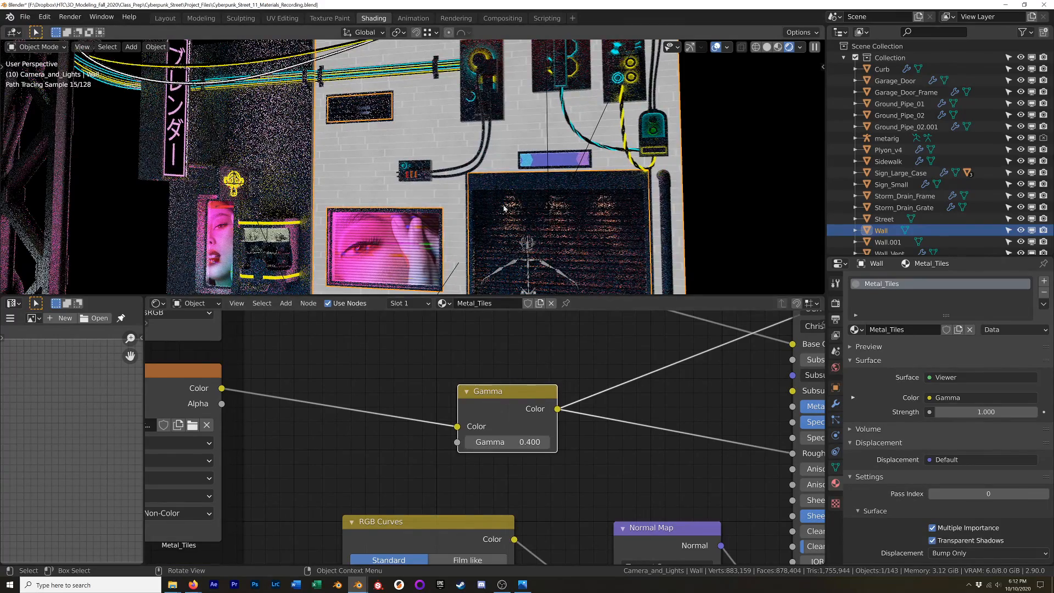
{"action": "left_click_drag", "start_coordinate": [487, 442], "coordinate": [560, 442]}
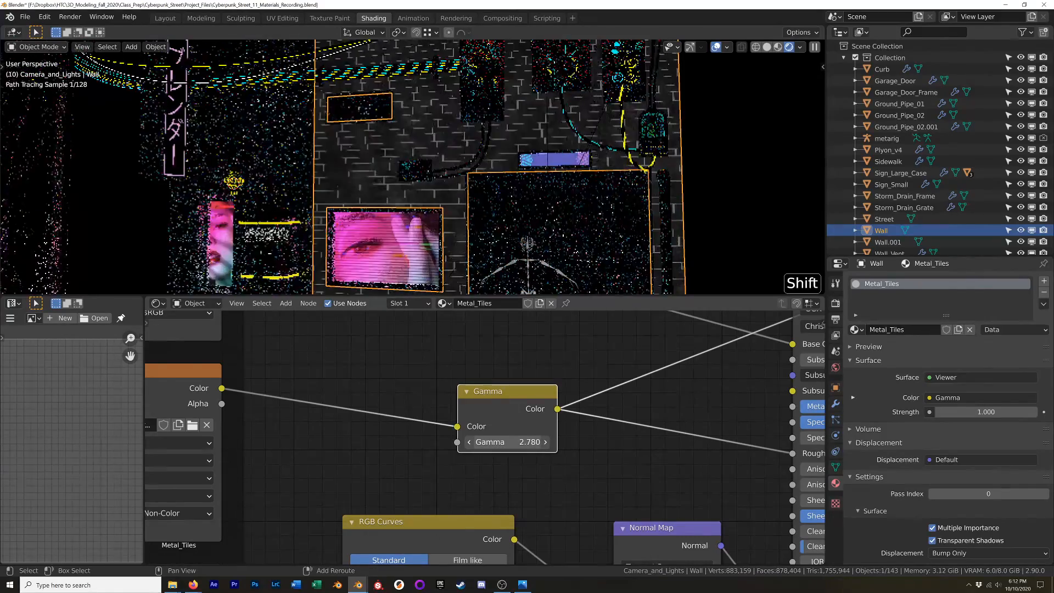
Step: Reset the gamma to 1, lower it to 0.7, and reconnect the Principled BSDF to the Material Output
{"action": "left_click", "coordinate": [508, 442]}
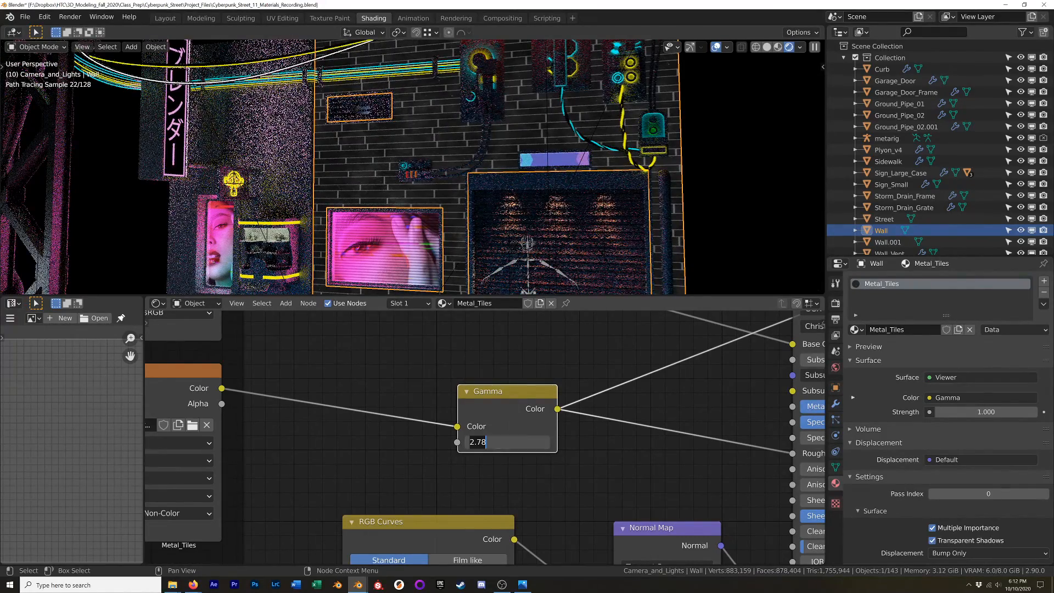
{"action": "type", "text": "1"}
{"action": "key", "text": "Return"}
{"action": "left_click_drag", "start_coordinate": [504, 443], "coordinate": [479, 443], "text": "shift"}
{"action": "scroll", "coordinate": [701, 390], "scroll_direction": "down", "scroll_amount": 6}
{"action": "middle_click_drag", "start_coordinate": [723, 396], "coordinate": [394, 435], "text": "shift"}
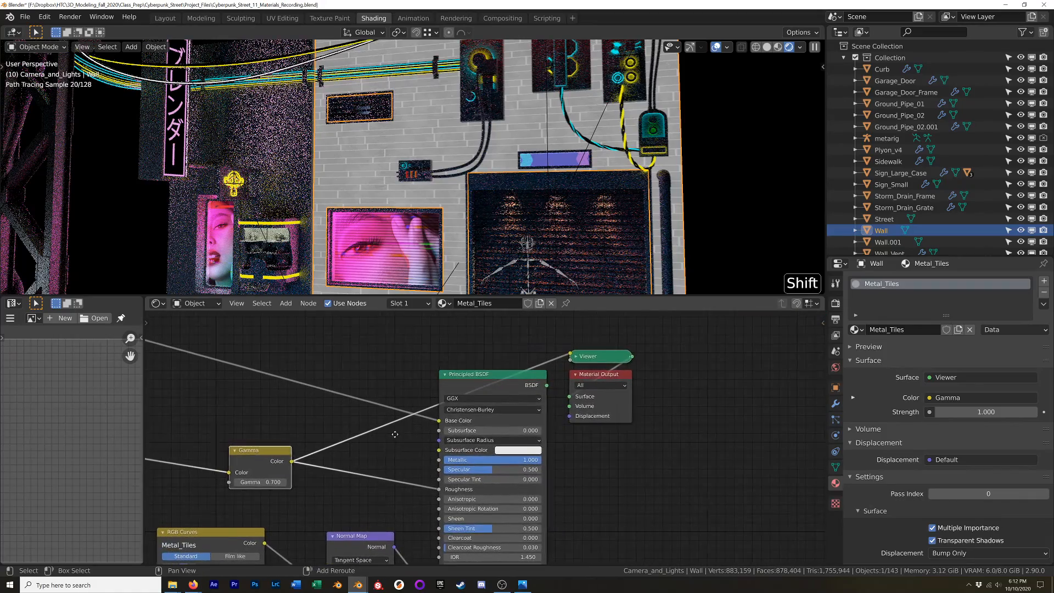
{"action": "left_click", "coordinate": [476, 378], "text": "ctrl+shift"}
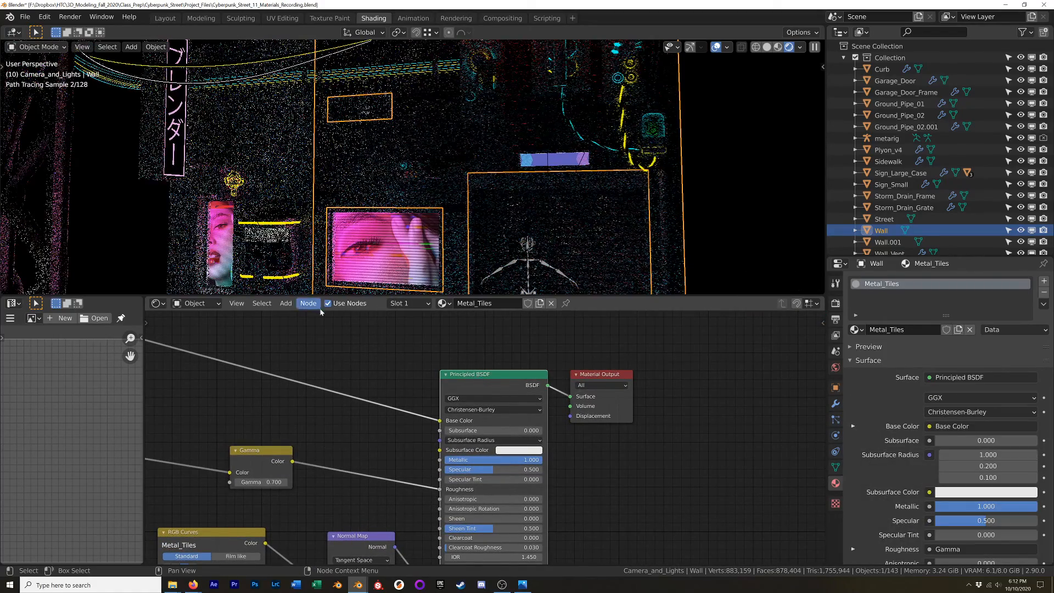
Step: Inspect the rendered wall around the eye billboard and set the Gamma node's value to 1
{"action": "scroll", "coordinate": [439, 181], "scroll_direction": "up", "scroll_amount": 4}
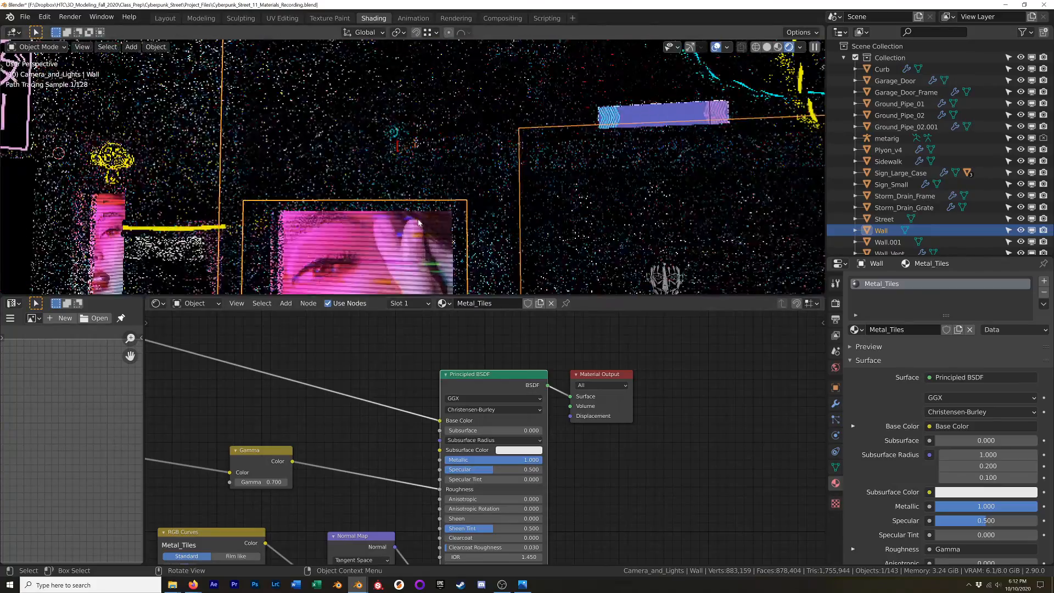
{"action": "middle_click_drag", "start_coordinate": [411, 174], "coordinate": [446, 142], "text": "shift"}
{"action": "scroll", "coordinate": [445, 142], "scroll_direction": "down", "scroll_amount": 3}
{"action": "middle_click_drag", "start_coordinate": [367, 237], "coordinate": [379, 223]}
{"action": "scroll", "coordinate": [378, 224], "scroll_direction": "up", "scroll_amount": 2}
{"action": "middle_click_drag", "start_coordinate": [273, 477], "coordinate": [400, 441]}
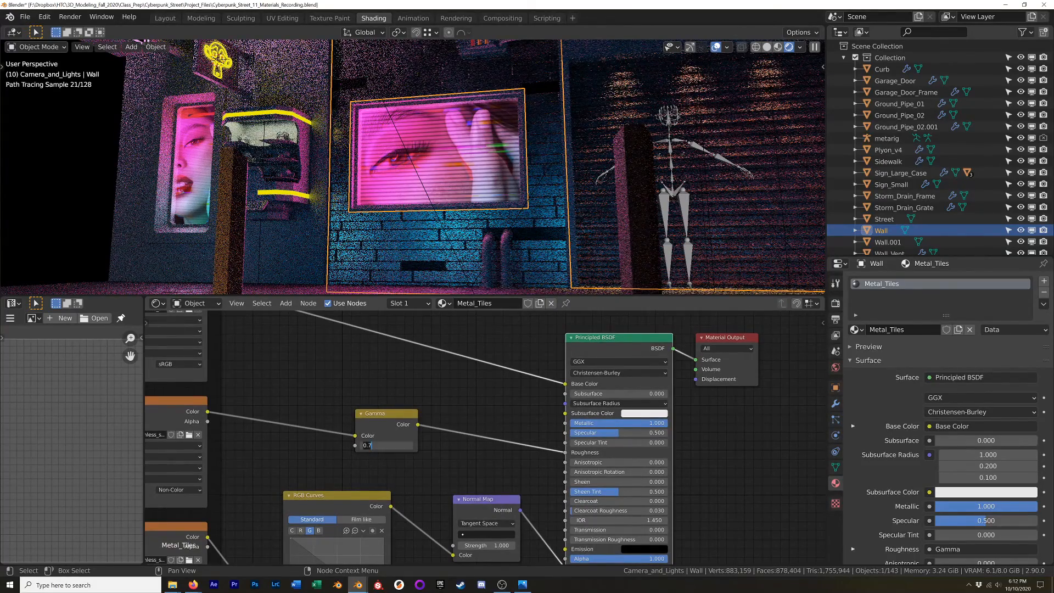
{"action": "key", "text": "Return"}
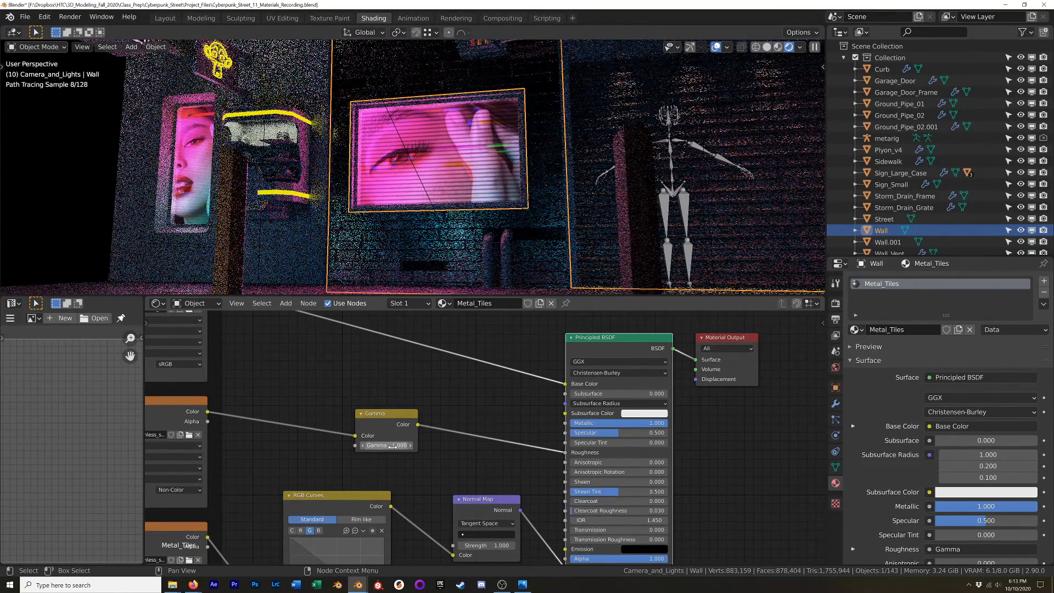
Step: Examine the wall's reflections near the cables, set the gamma to 0.5, and review the whole wall in the render
{"action": "scroll", "coordinate": [439, 164], "scroll_direction": "down", "scroll_amount": 2}
{"action": "middle_click_drag", "start_coordinate": [451, 112], "coordinate": [462, 282], "text": "shift"}
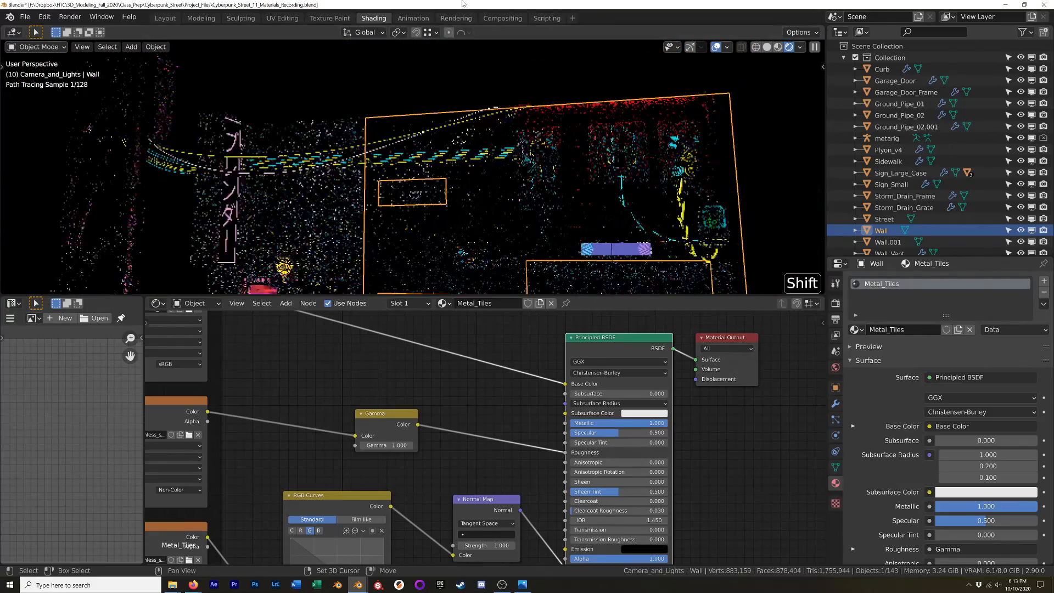
{"action": "middle_click_drag", "start_coordinate": [466, 113], "coordinate": [472, 134]}
{"action": "scroll", "coordinate": [482, 116], "scroll_direction": "up", "scroll_amount": 3}
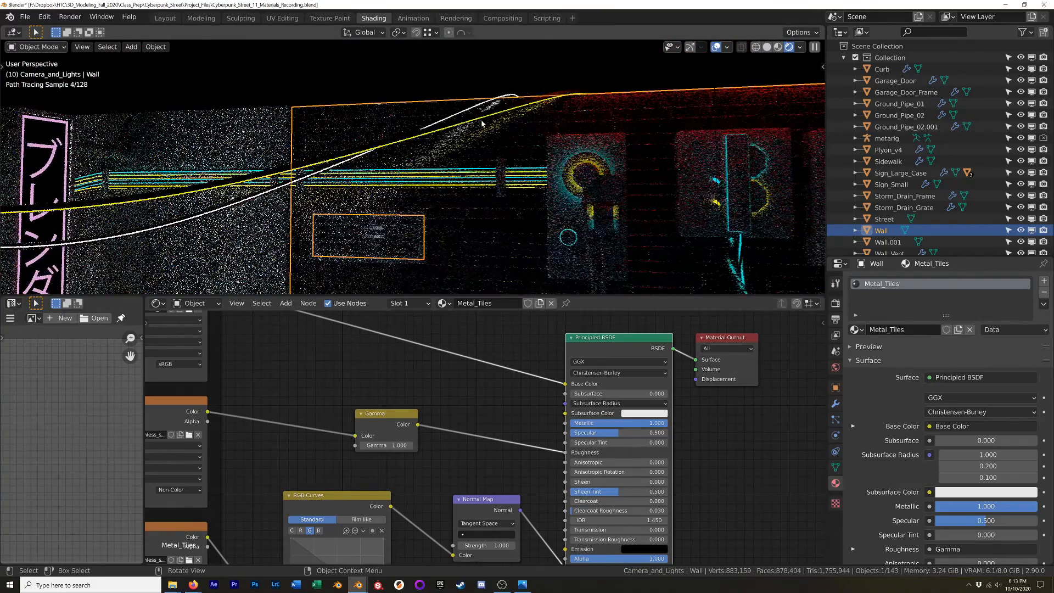
{"action": "scroll", "coordinate": [481, 121], "scroll_direction": "up", "scroll_amount": 2}
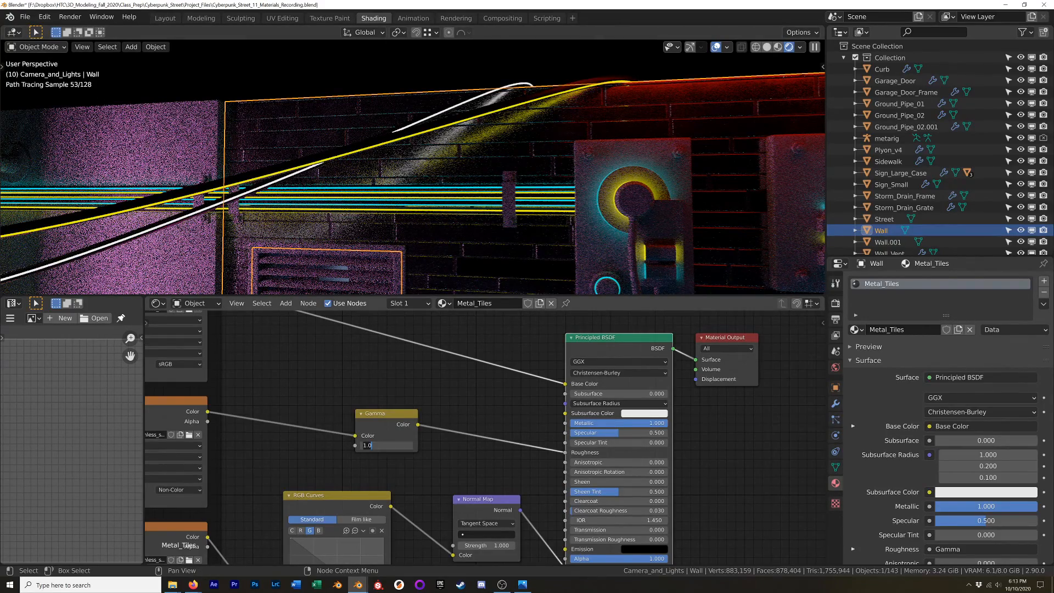
{"action": "key", "text": "Return"}
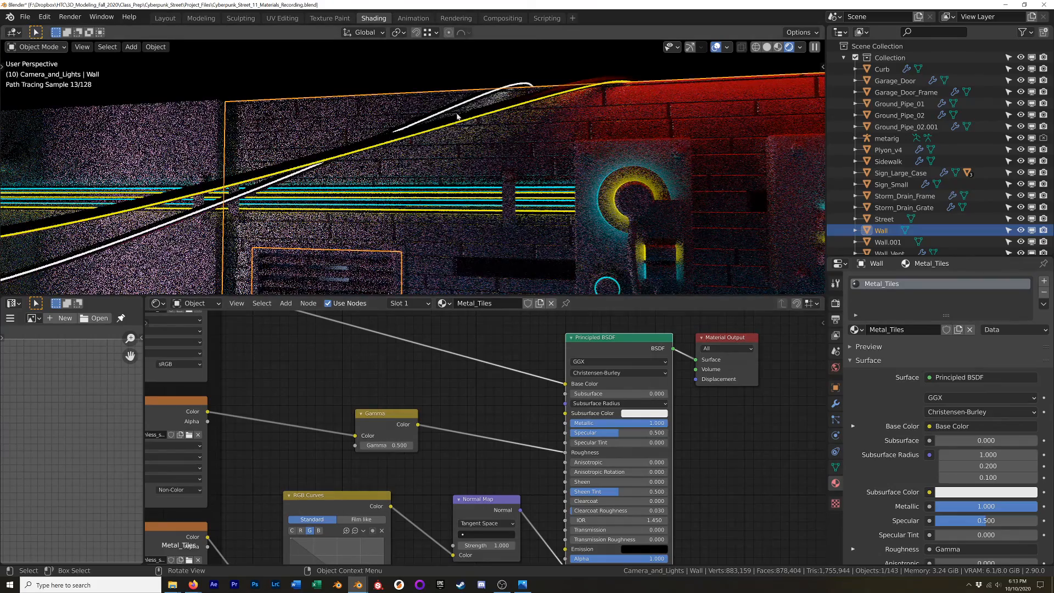
{"action": "scroll", "coordinate": [424, 177], "scroll_direction": "down", "scroll_amount": 4}
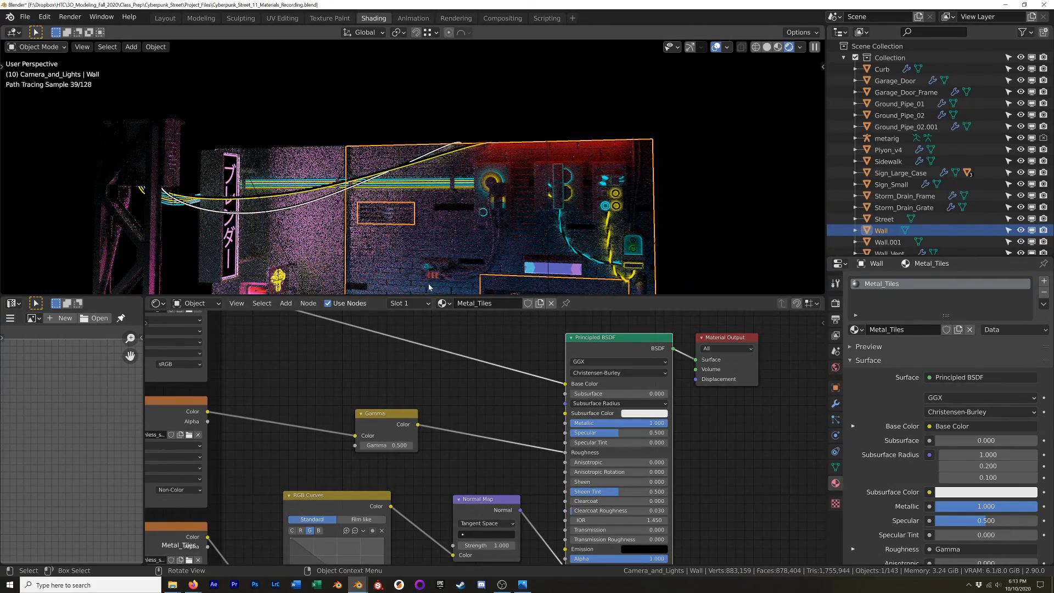
{"action": "middle_click_drag", "start_coordinate": [466, 263], "coordinate": [461, 193], "text": "shift"}
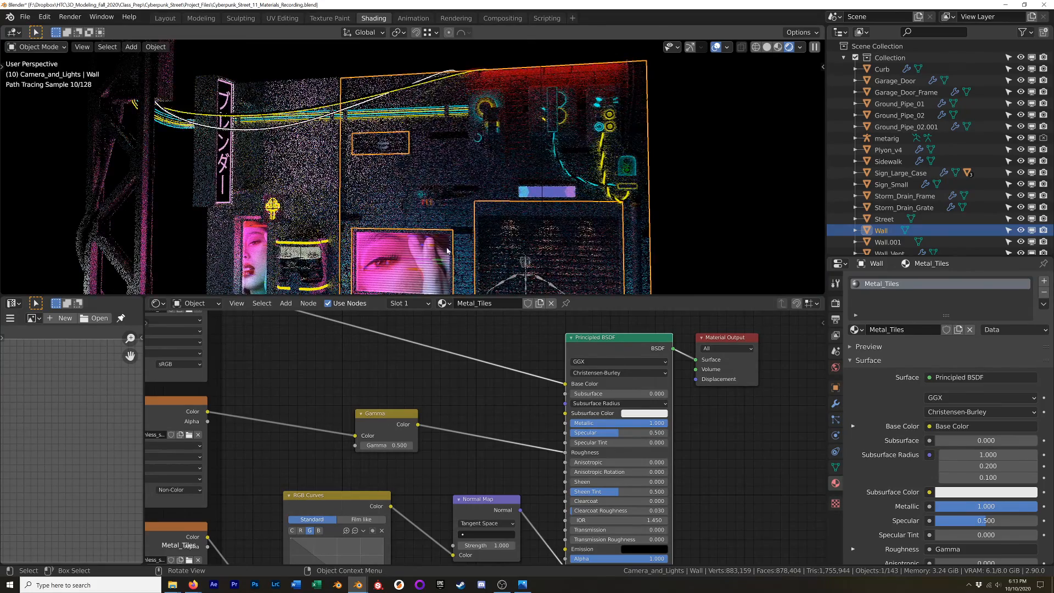
{"action": "scroll", "coordinate": [457, 260], "scroll_direction": "down", "scroll_amount": 1}
{"action": "middle_click_drag", "start_coordinate": [457, 260], "coordinate": [475, 214], "text": "shift"}
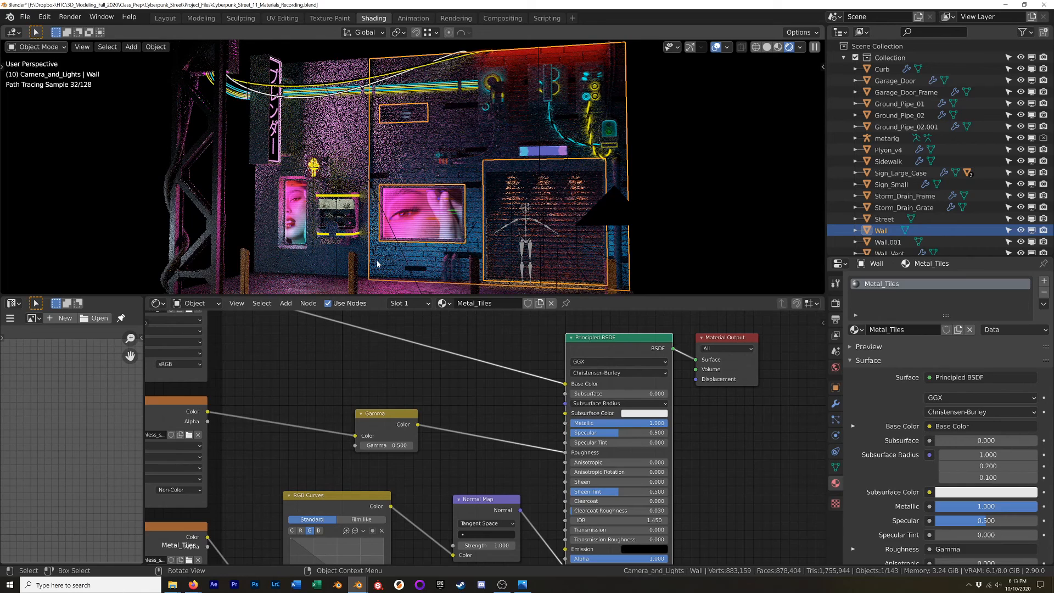
Step: Switch to the Cyberpunk_Street_10_Material_Testing_2 file and examine the roughness nodes of the wall's Wall_Metal_Thin_Tiles material
{"action": "key", "text": "alt+Tab"}
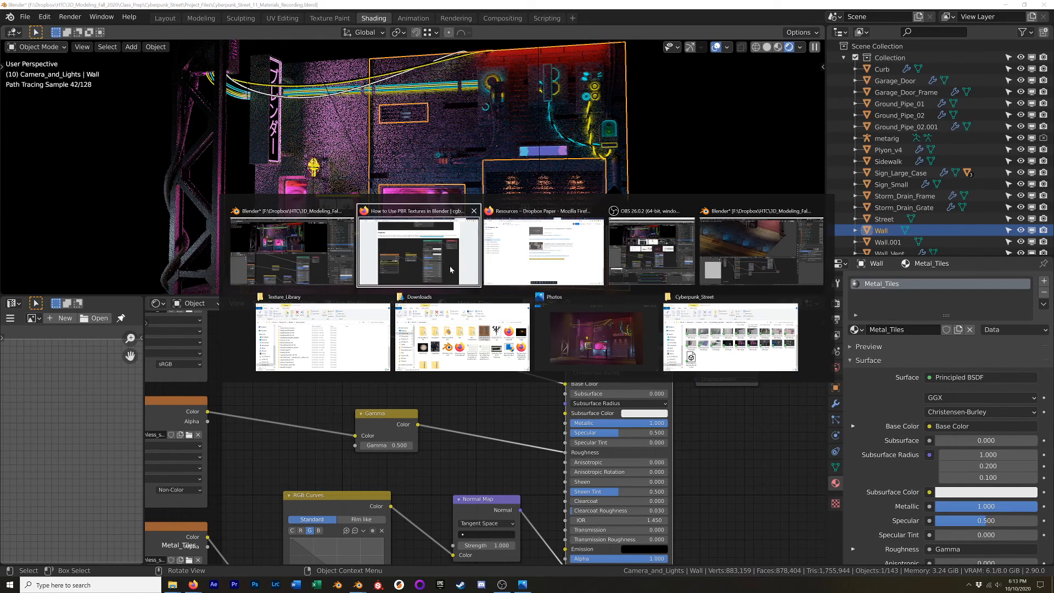
{"action": "left_click", "coordinate": [748, 235]}
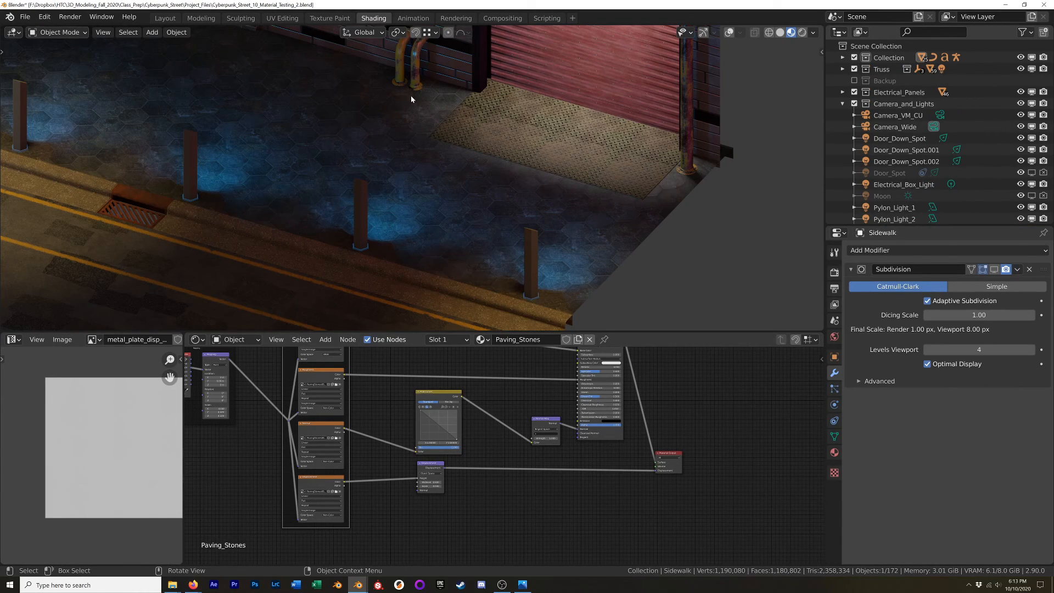
{"action": "scroll", "coordinate": [475, 117], "scroll_direction": "down", "scroll_amount": 5}
{"action": "middle_click_drag", "start_coordinate": [455, 126], "coordinate": [416, 101], "text": "shift"}
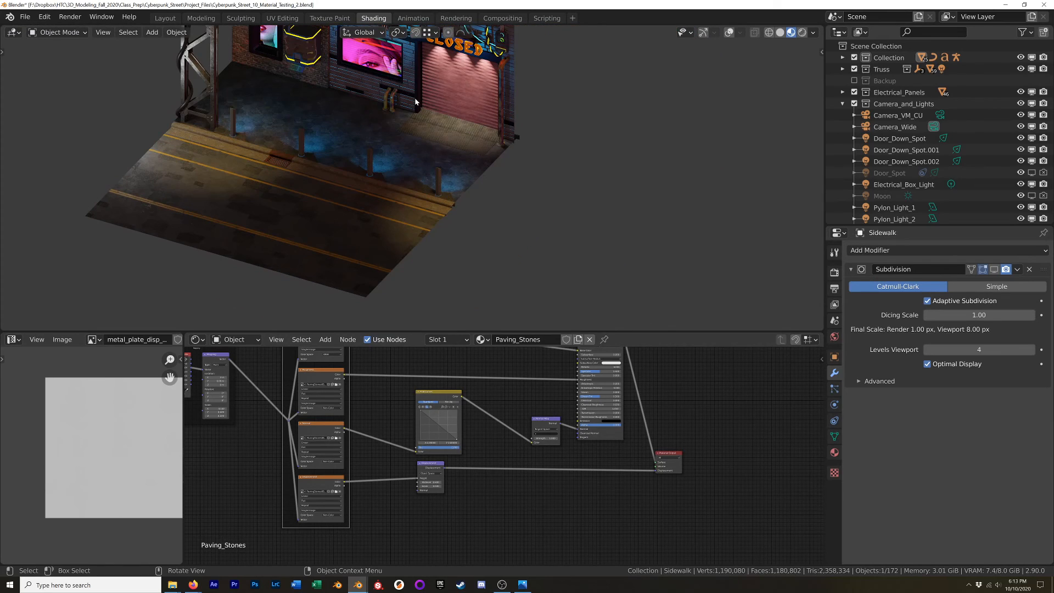
{"action": "left_click", "coordinate": [406, 79]}
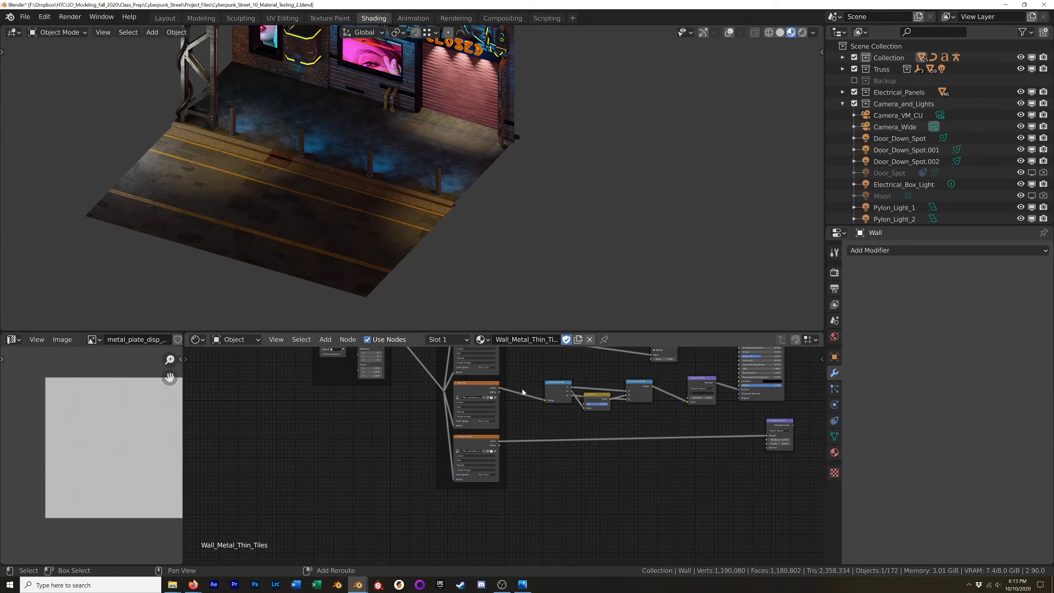
{"action": "scroll", "coordinate": [402, 473], "scroll_direction": "up", "scroll_amount": 2}
{"action": "middle_click_drag", "start_coordinate": [402, 473], "coordinate": [390, 504]}
{"action": "scroll", "coordinate": [509, 489], "scroll_direction": "up", "scroll_amount": 4}
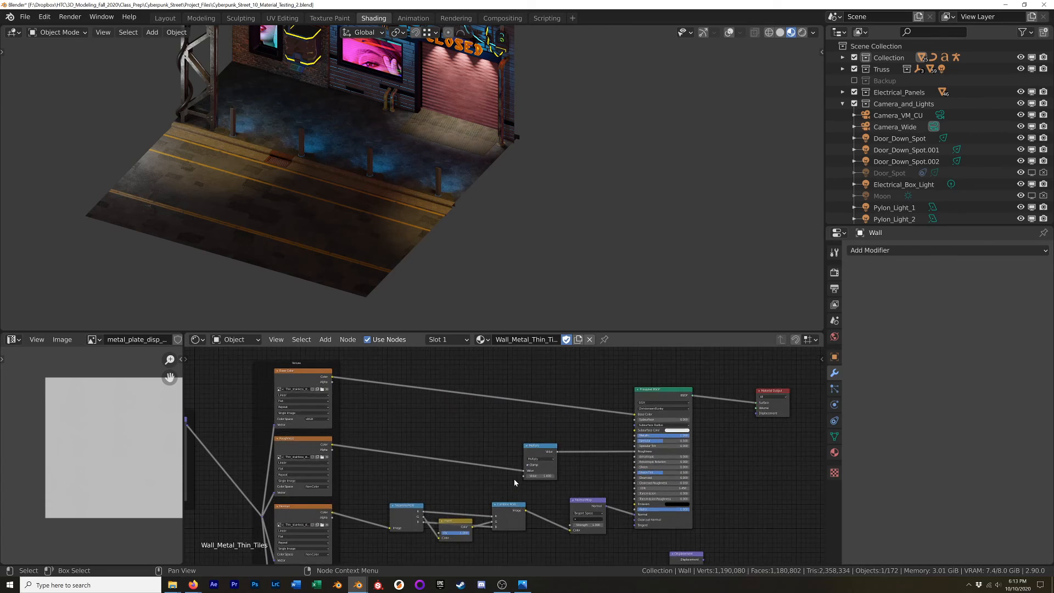
{"action": "middle_click_drag", "start_coordinate": [485, 427], "coordinate": [444, 434]}
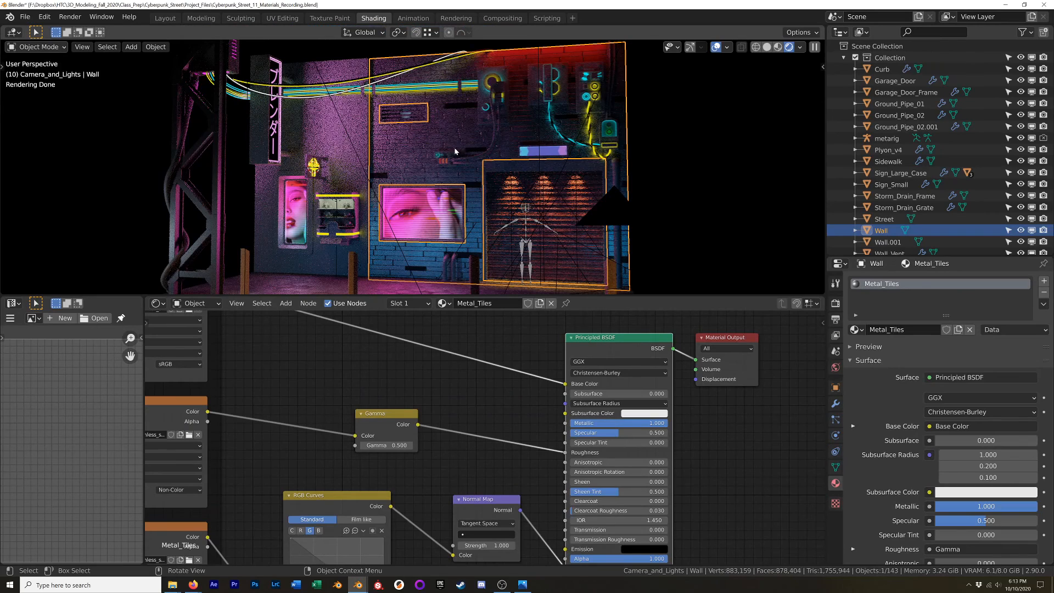
Step: Return to the recording file, set the Metal_Tiles Gamma node to 0.8, and review the rendered wall
{"action": "scroll", "coordinate": [373, 169], "scroll_direction": "up", "scroll_amount": 2}
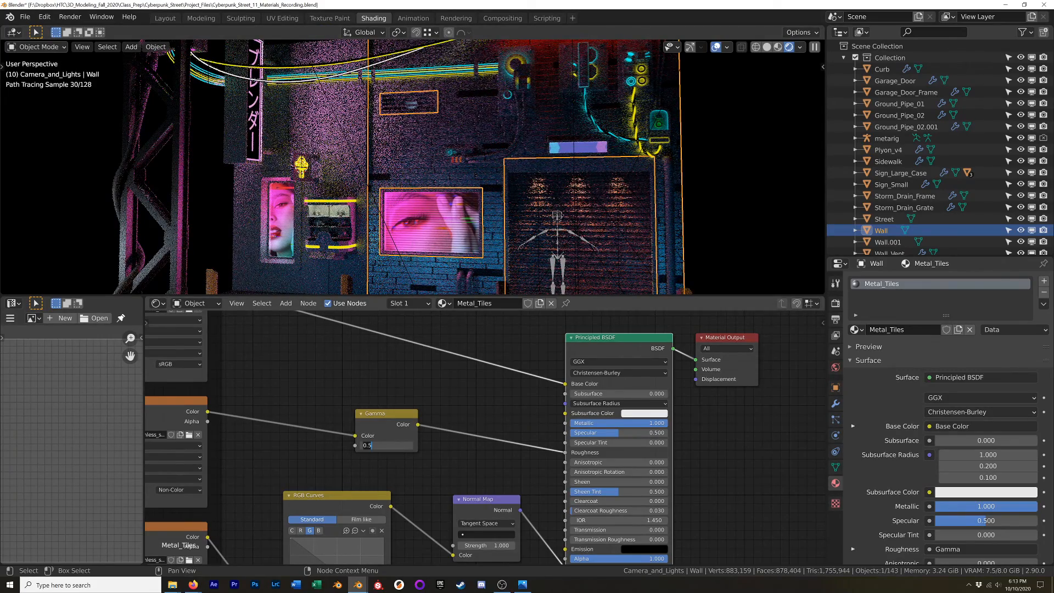
{"action": "key", "text": "Return"}
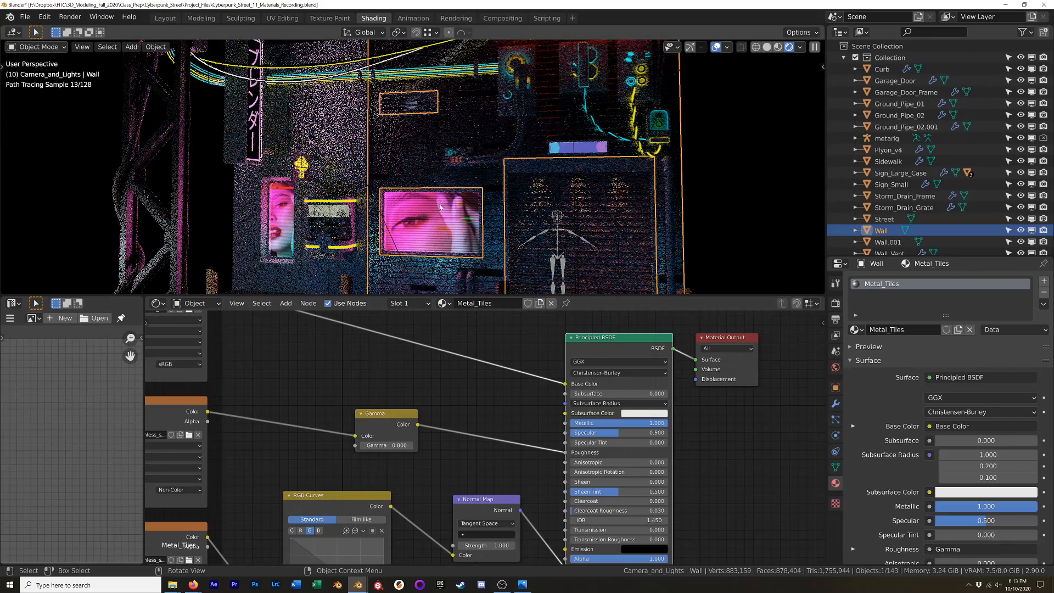
{"action": "scroll", "coordinate": [450, 196], "scroll_direction": "down", "scroll_amount": 4}
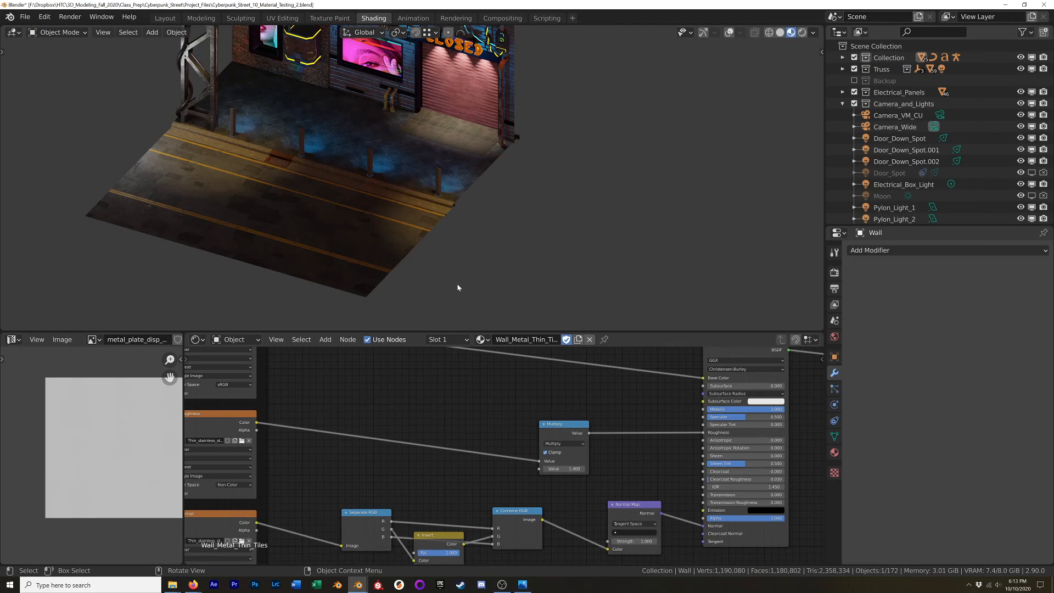
Step: Compare with the testing file's Multiply roughness node and set the gamma in Metal_Tiles to 0.85
{"action": "scroll", "coordinate": [488, 383], "scroll_direction": "up", "scroll_amount": 3}
{"action": "scroll", "coordinate": [453, 401], "scroll_direction": "down", "scroll_amount": 2}
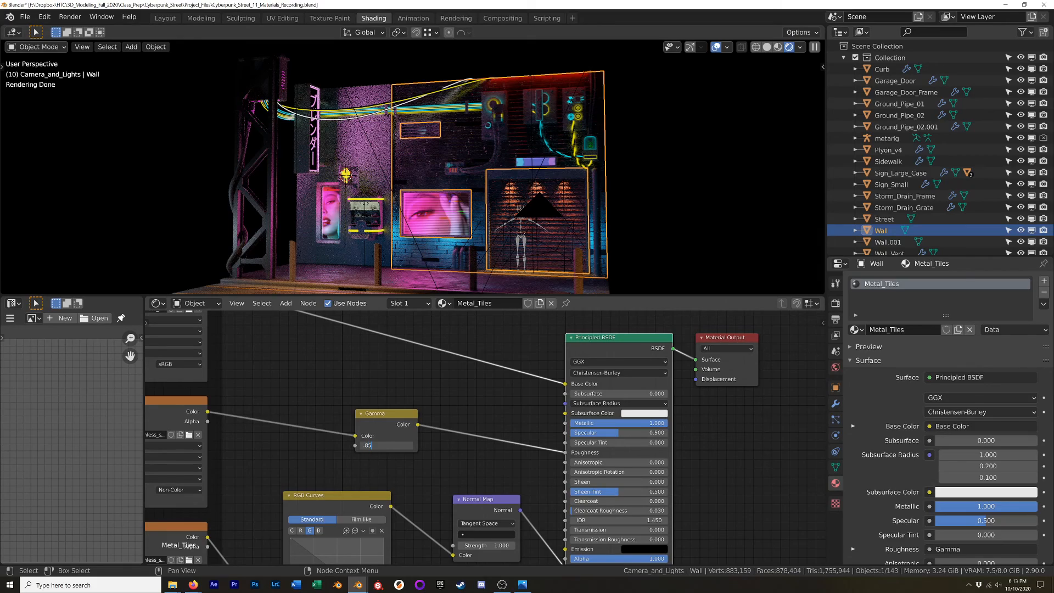
{"action": "key", "text": "Return"}
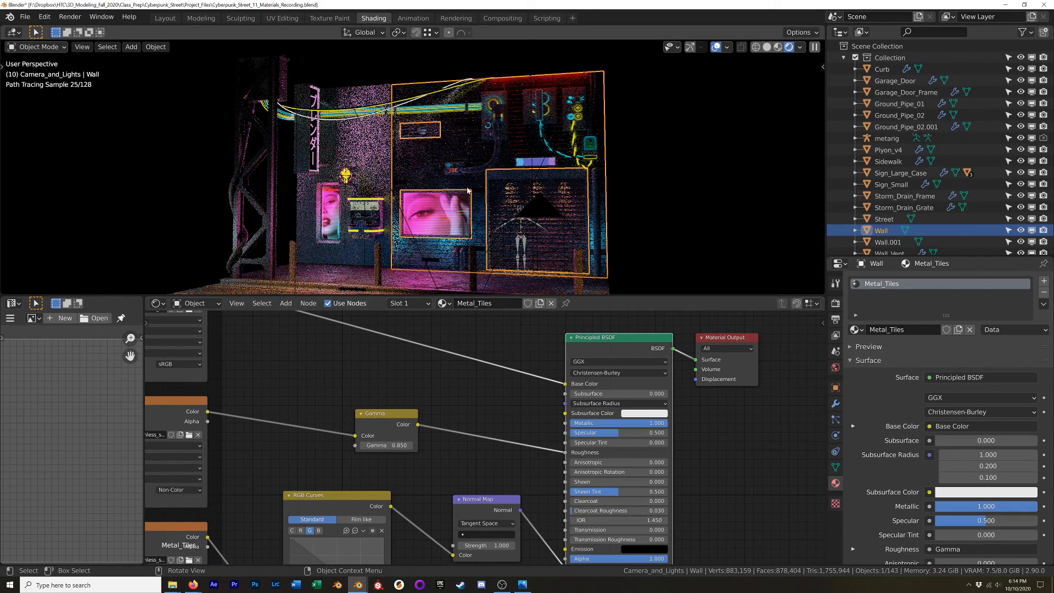
Step: Examine the rendered wall's surface and reflections around the cables, screens and signs, both up close and at an angle
{"action": "middle_click_drag", "start_coordinate": [426, 242], "coordinate": [456, 229]}
{"action": "scroll", "coordinate": [443, 242], "scroll_direction": "up", "scroll_amount": 1}
{"action": "scroll", "coordinate": [457, 229], "scroll_direction": "up", "scroll_amount": 4}
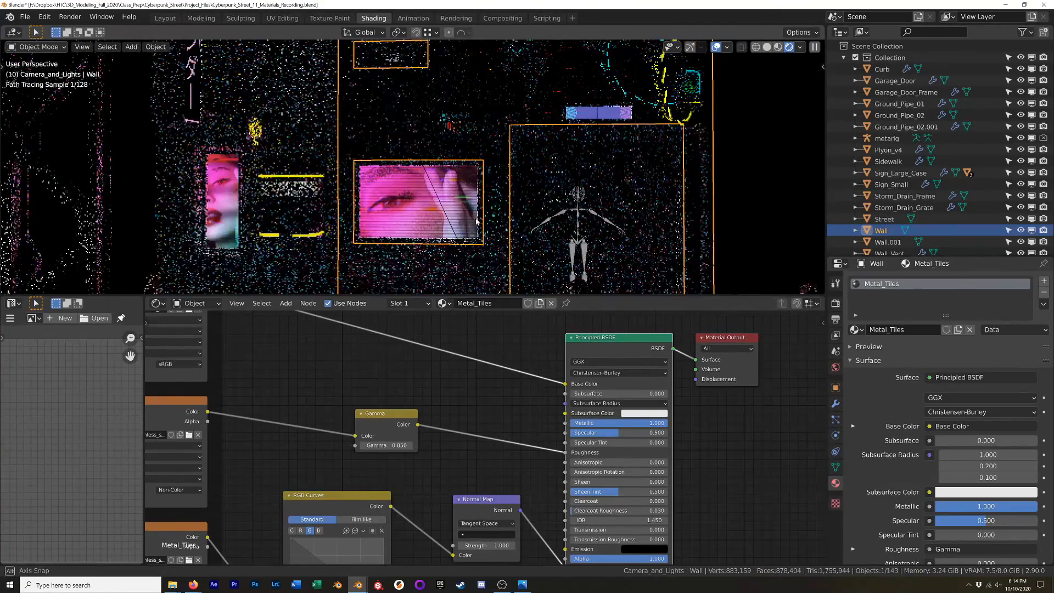
{"action": "scroll", "coordinate": [482, 204], "scroll_direction": "down", "scroll_amount": 5}
{"action": "mouse_move", "coordinate": [632, 190]}
{"action": "middle_mouse_down"}
{"action": "mouse_move", "coordinate": [486, 155]}
{"action": "mouse_move", "coordinate": [512, 141]}
{"action": "mouse_move", "coordinate": [489, 129]}
{"action": "middle_mouse_up"}
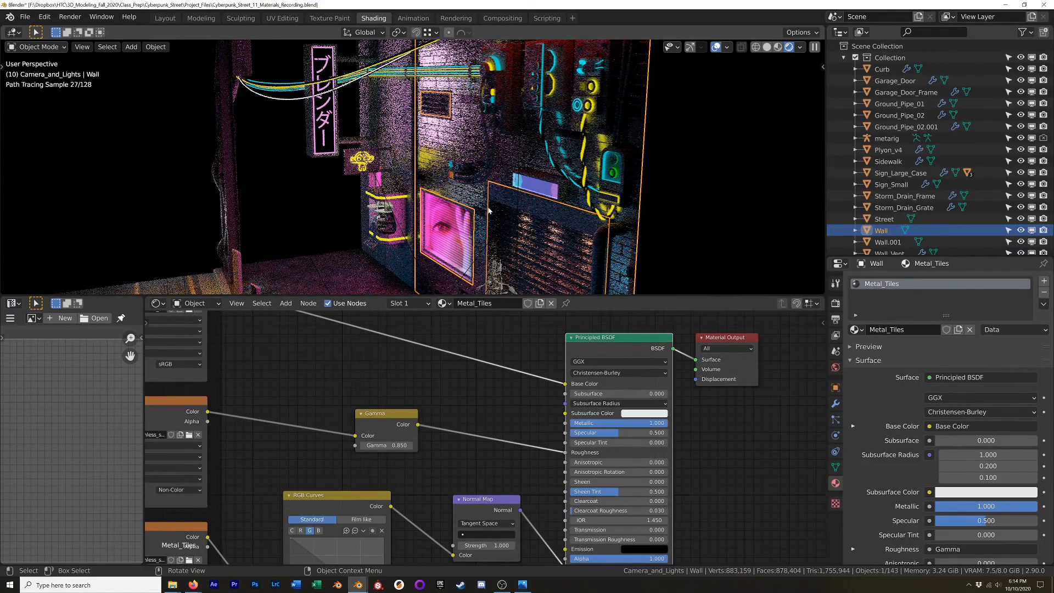
{"action": "mouse_move", "coordinate": [445, 128]}
{"action": "middle_mouse_down"}
{"action": "mouse_move", "coordinate": [451, 135]}
{"action": "mouse_move", "coordinate": [414, 174]}
{"action": "middle_mouse_up"}
{"action": "scroll", "coordinate": [451, 135], "scroll_direction": "up", "scroll_amount": 3}
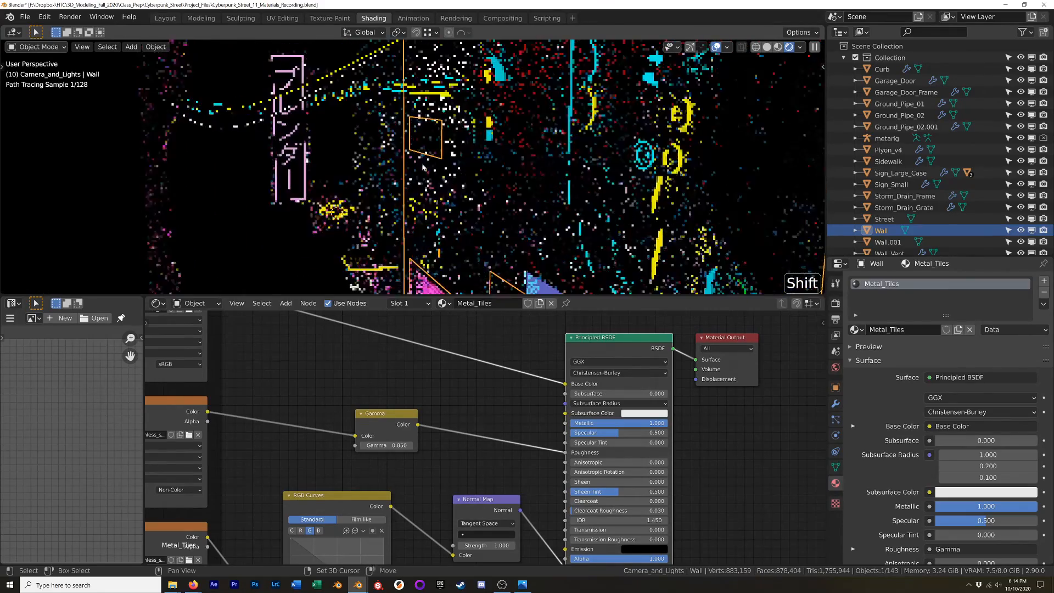
Step: In the tall vertical sign's Large_Sign material, set the Scene Emit Strength value to 40 and the Camera Emit Strength value to 1
{"action": "left_click", "coordinate": [286, 148]}
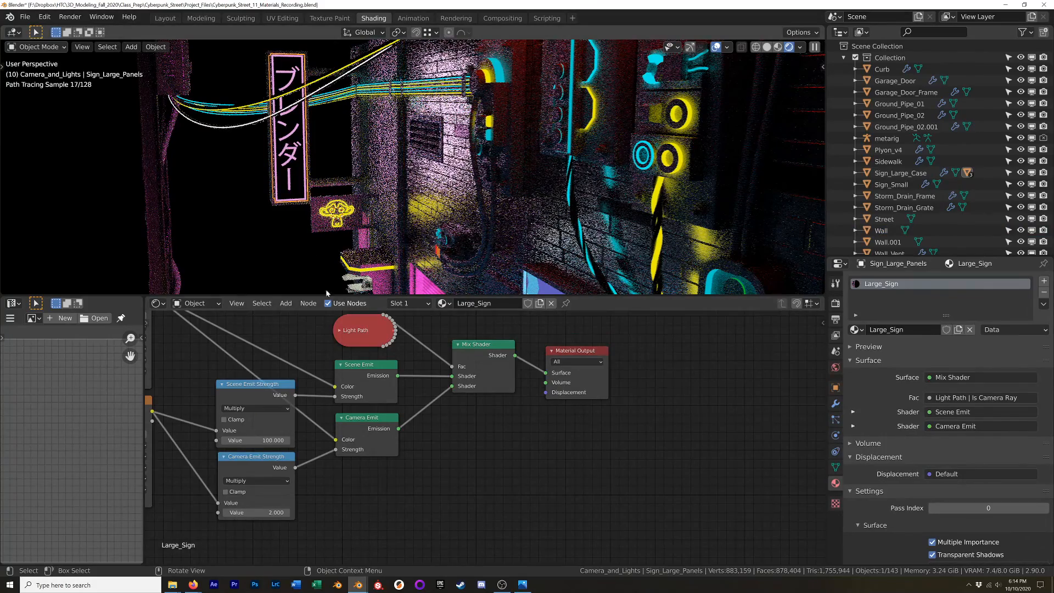
{"action": "middle_click_drag", "start_coordinate": [301, 422], "coordinate": [439, 419], "text": "shift"}
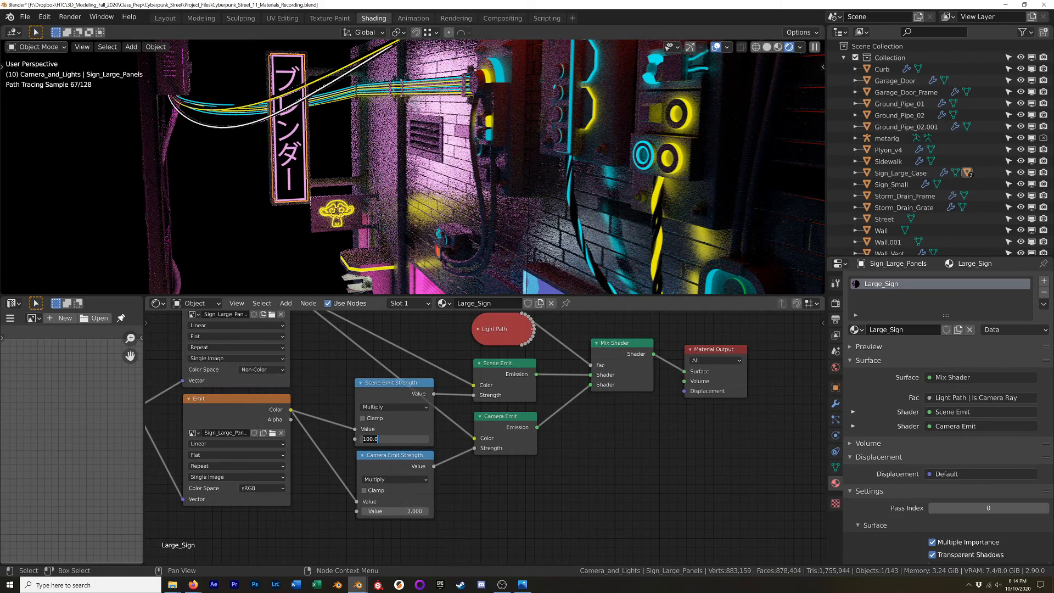
{"action": "key", "text": "Return"}
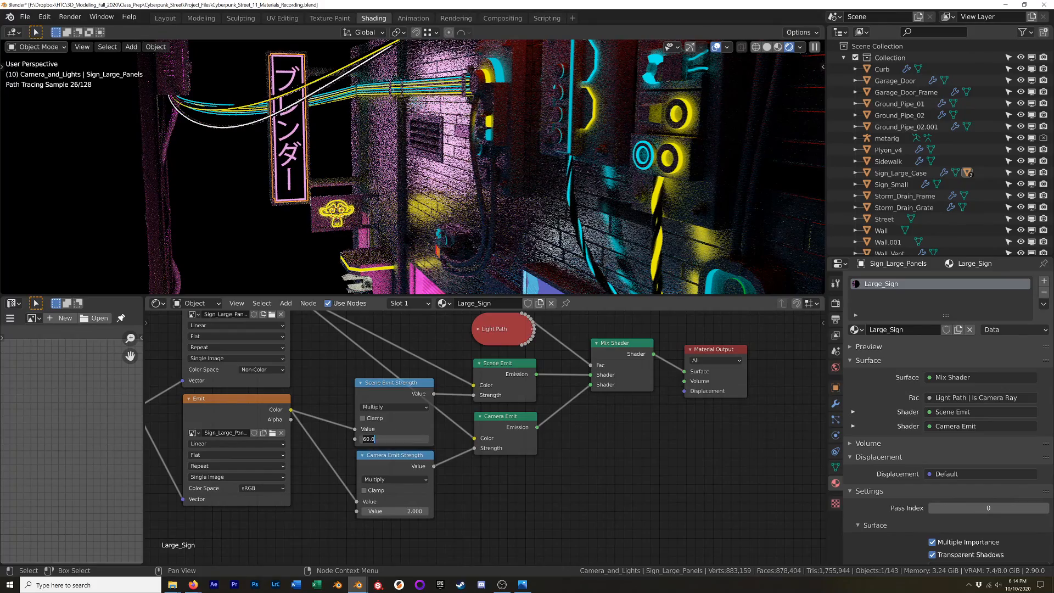
{"action": "type", "text": "40"}
{"action": "key", "text": "Return"}
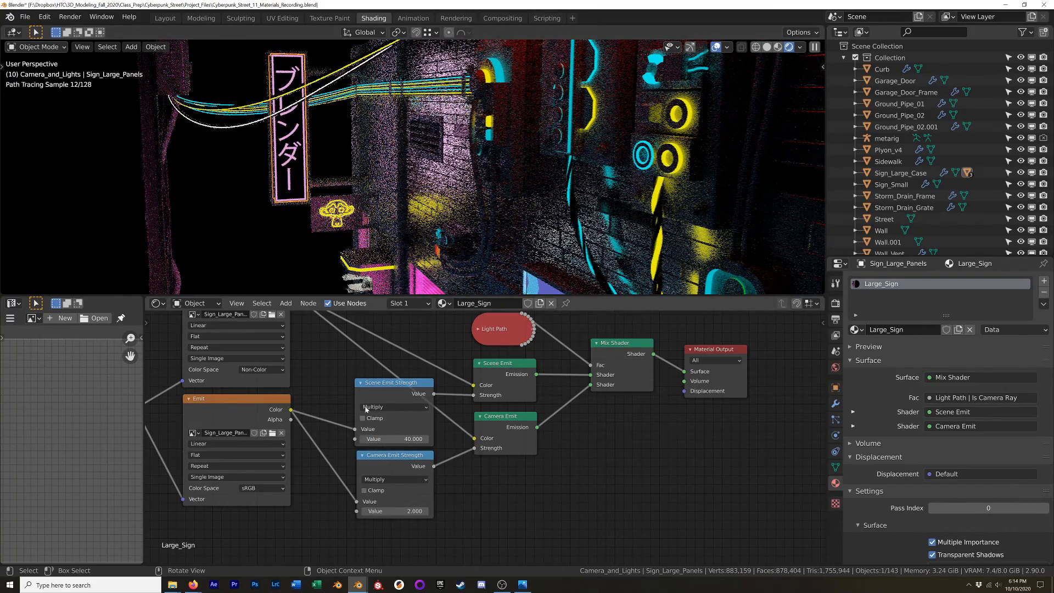
{"action": "type", "text": "1"}
{"action": "key", "text": "Return"}
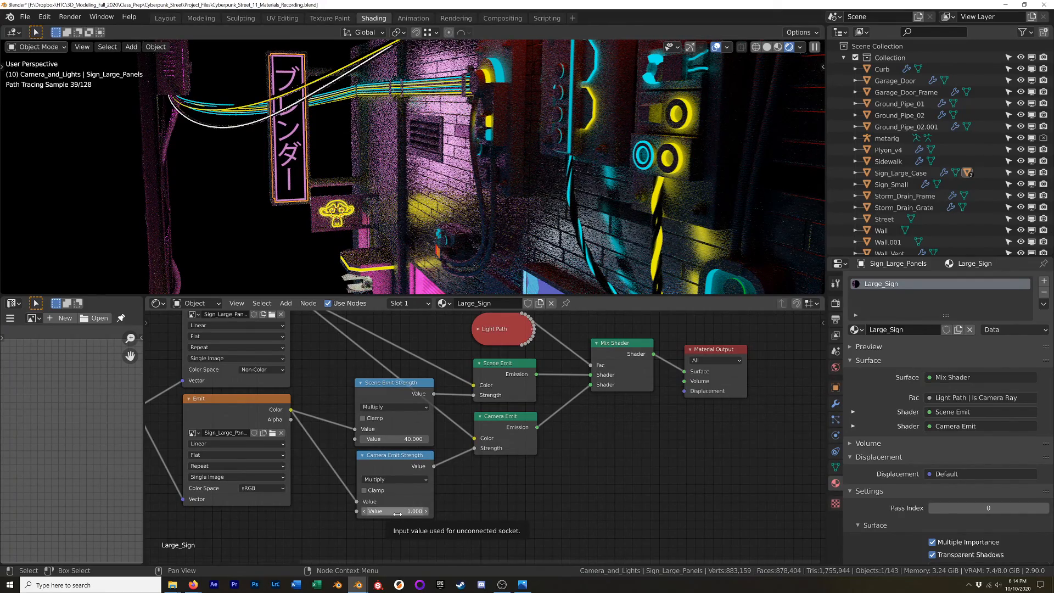
Step: Replace the UV_Test_Grid material on the narrow wall section Wall.001 with a new material named Brick_Wall
{"action": "middle_click_drag", "start_coordinate": [268, 229], "coordinate": [379, 209]}
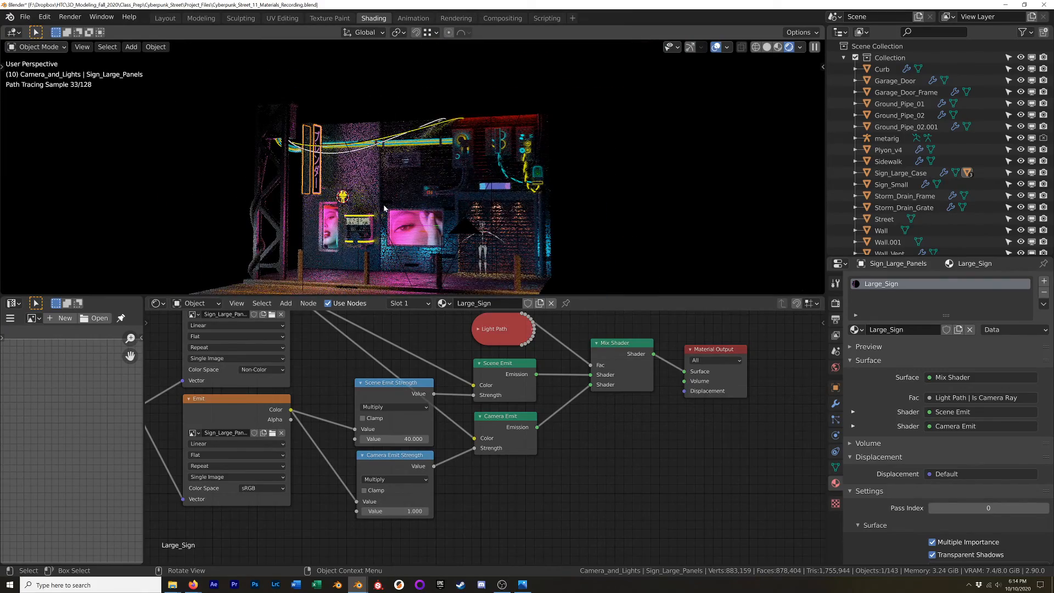
{"action": "left_click", "coordinate": [360, 193]}
{"action": "middle_click_drag", "start_coordinate": [360, 192], "coordinate": [428, 214], "text": "shift"}
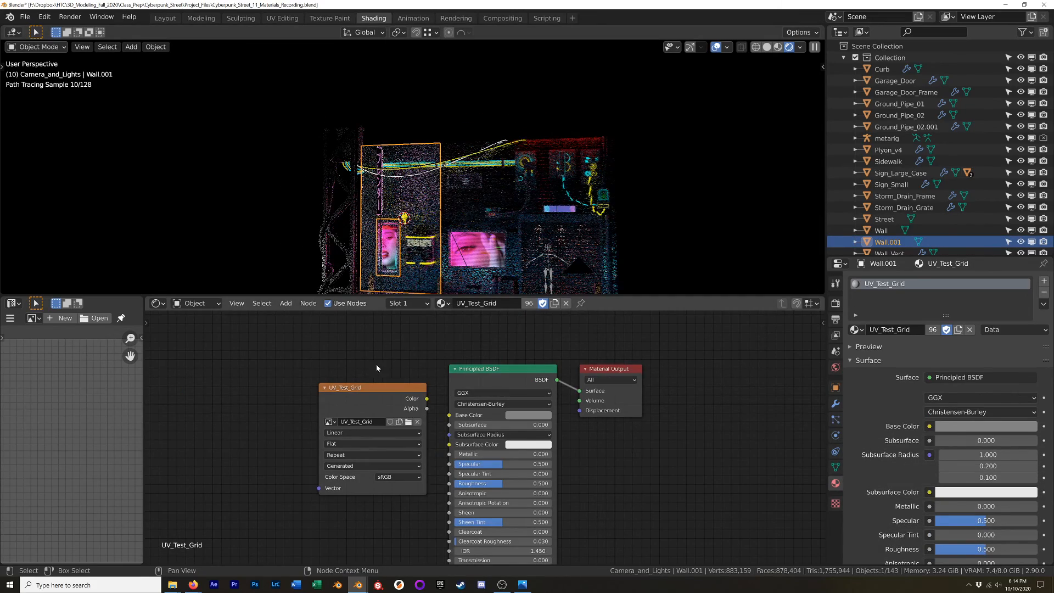
{"action": "middle_click_drag", "start_coordinate": [405, 373], "coordinate": [297, 373], "text": "shift"}
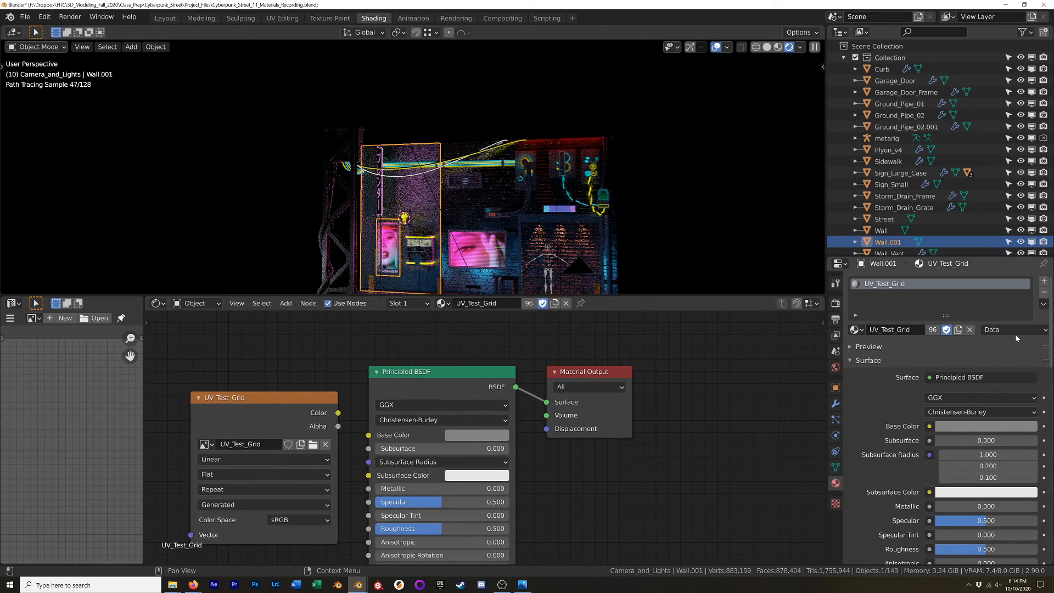
{"action": "left_click", "coordinate": [970, 329]}
{"action": "left_click", "coordinate": [894, 329]}
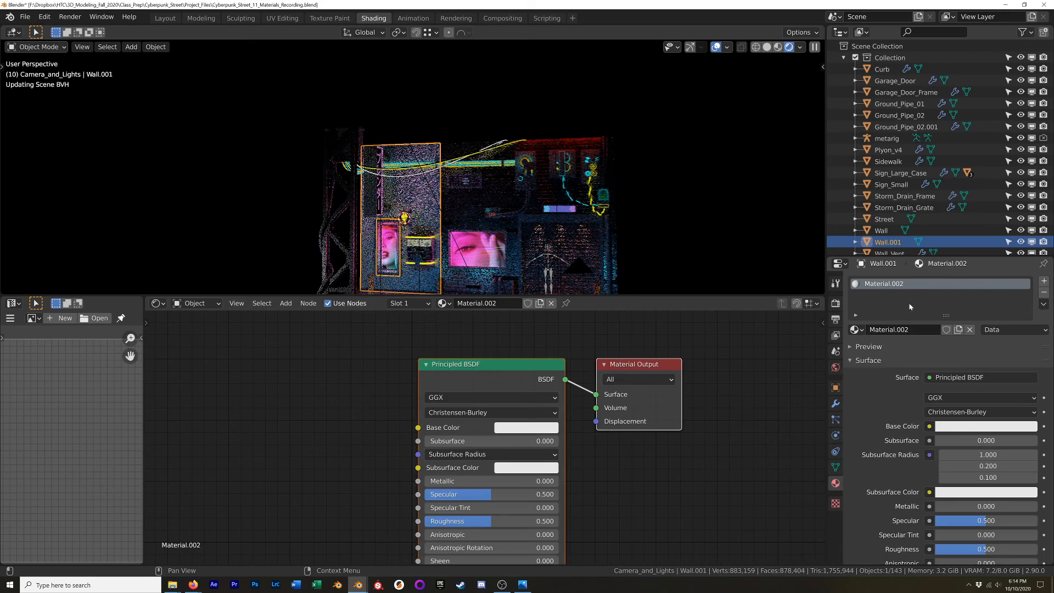
{"action": "double_click", "coordinate": [895, 330]}
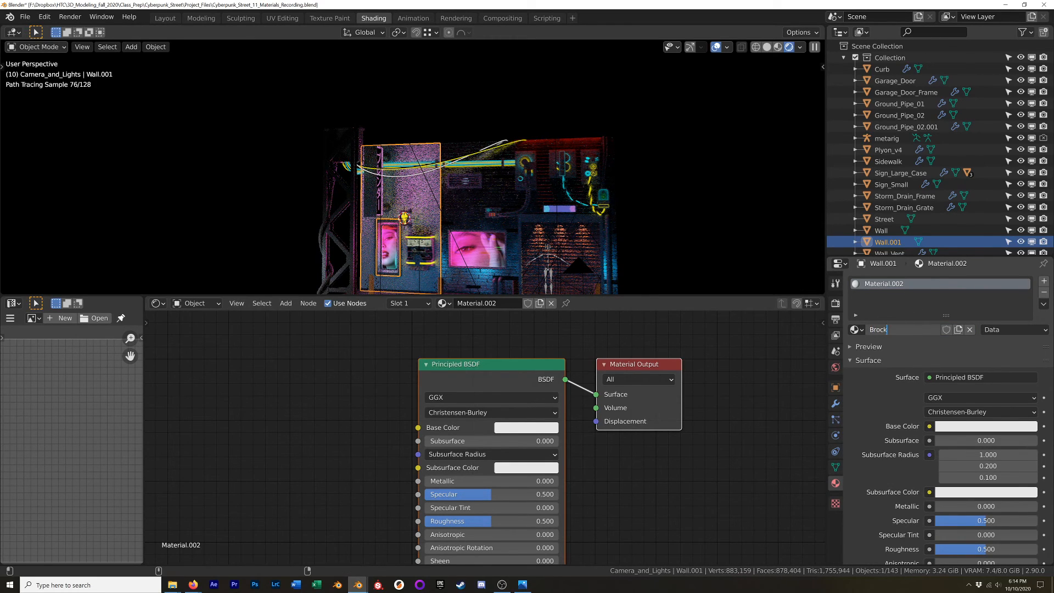
{"action": "key", "text": "Return"}
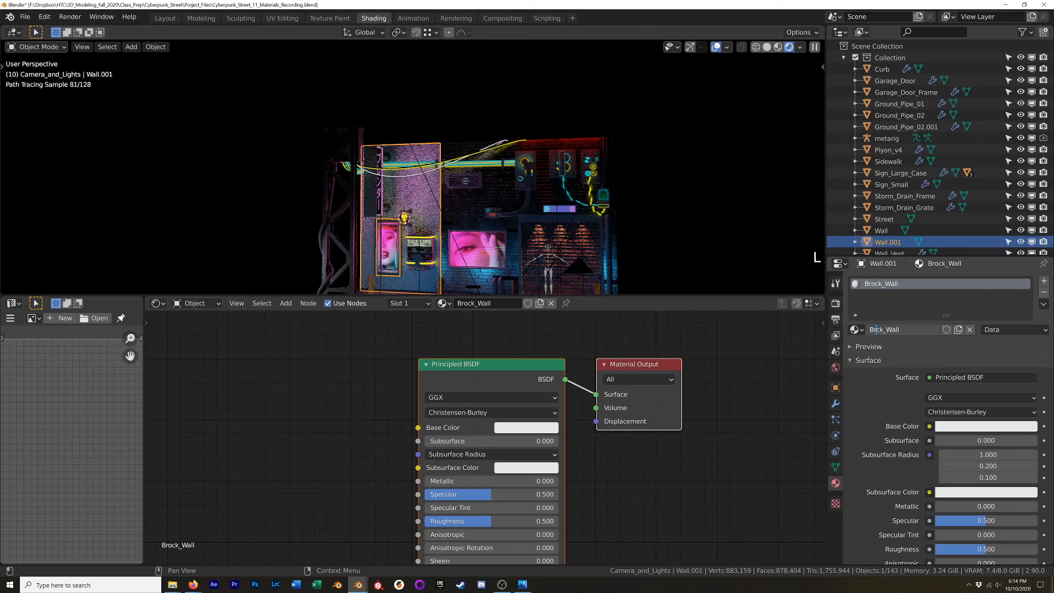
{"action": "type", "text": "i"}
{"action": "key", "text": "Return"}
Step: Build a Principled texture setup for Brick_Wall from the color, displacement, normal and roughness images in the Bricks003_4K-JPG folder
{"action": "middle_click_drag", "start_coordinate": [411, 229], "coordinate": [436, 194], "text": "shift"}
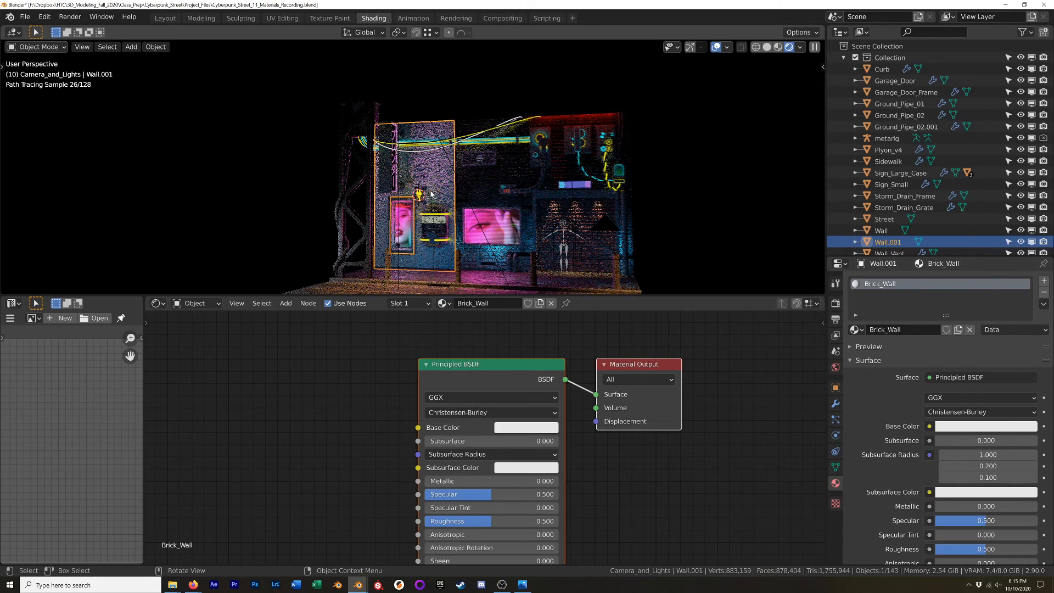
{"action": "left_click", "coordinate": [498, 364]}
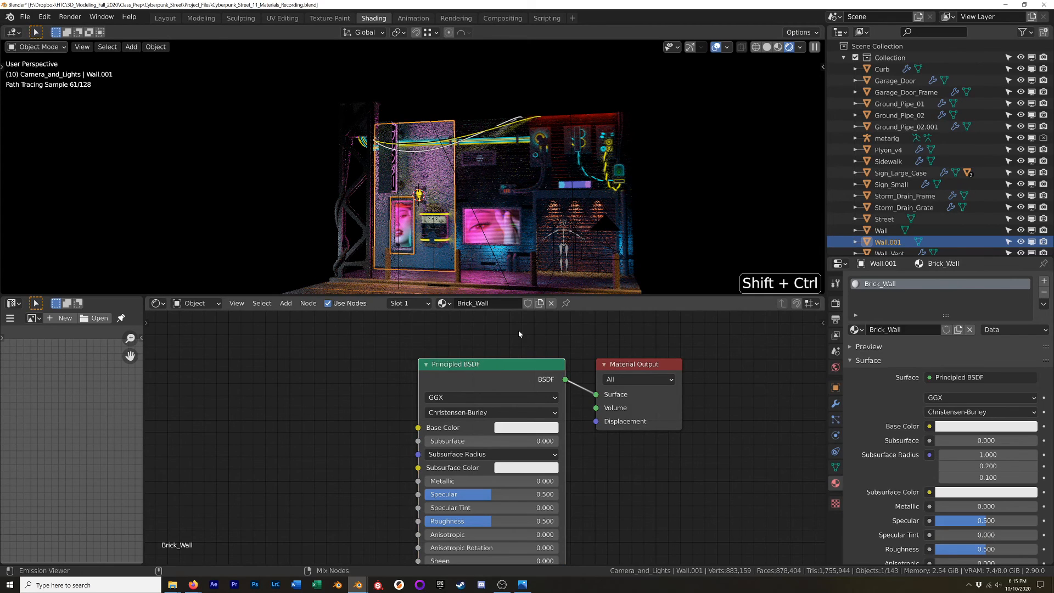
{"action": "key", "text": "ctrl+shift+t"}
{"action": "left_click", "coordinate": [386, 109]}
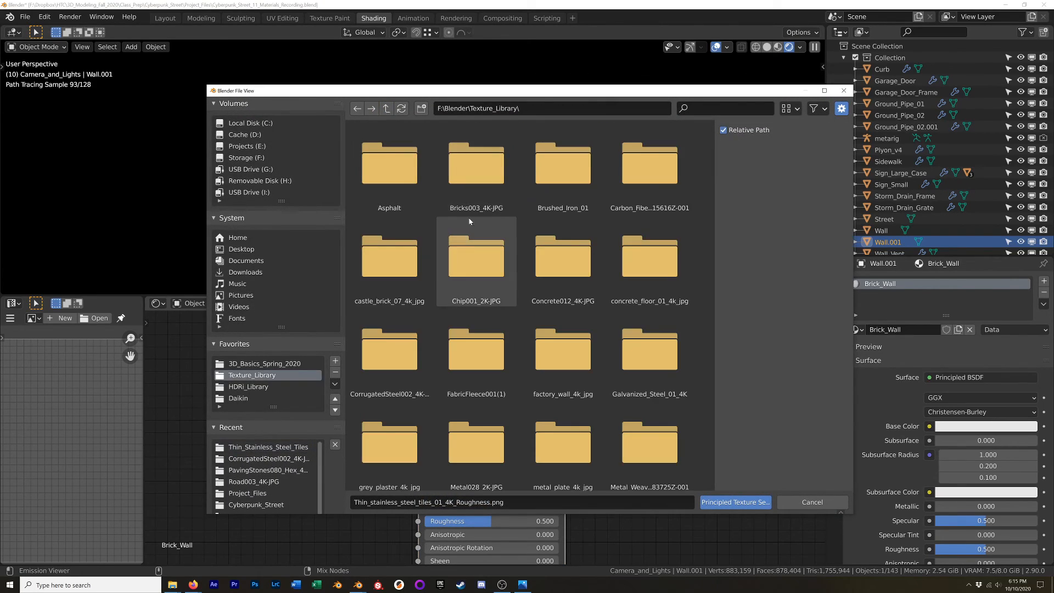
{"action": "double_click", "coordinate": [455, 203]}
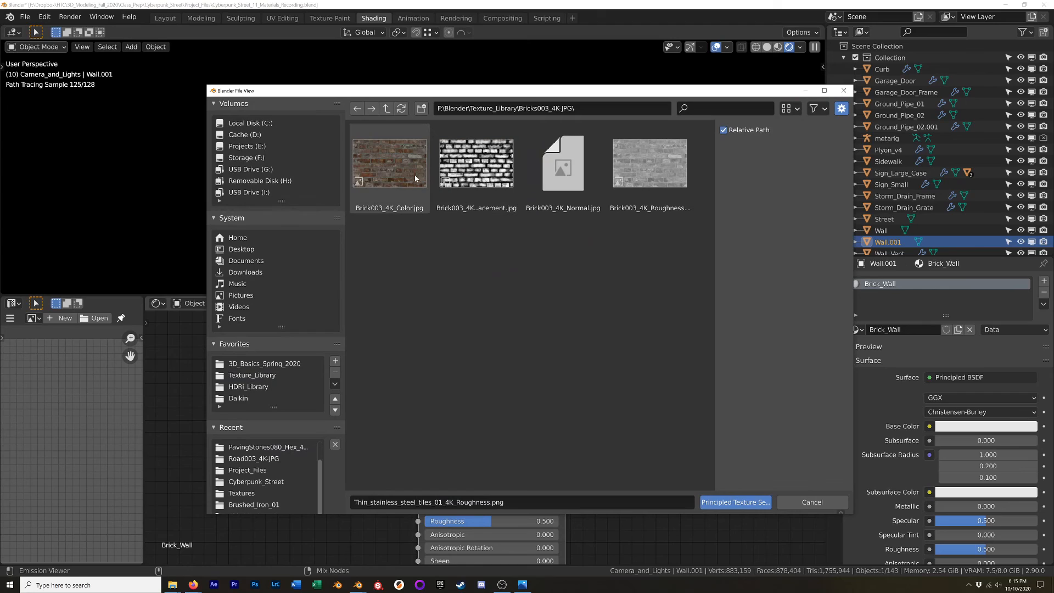
{"action": "left_click_drag", "start_coordinate": [398, 225], "coordinate": [709, 202]}
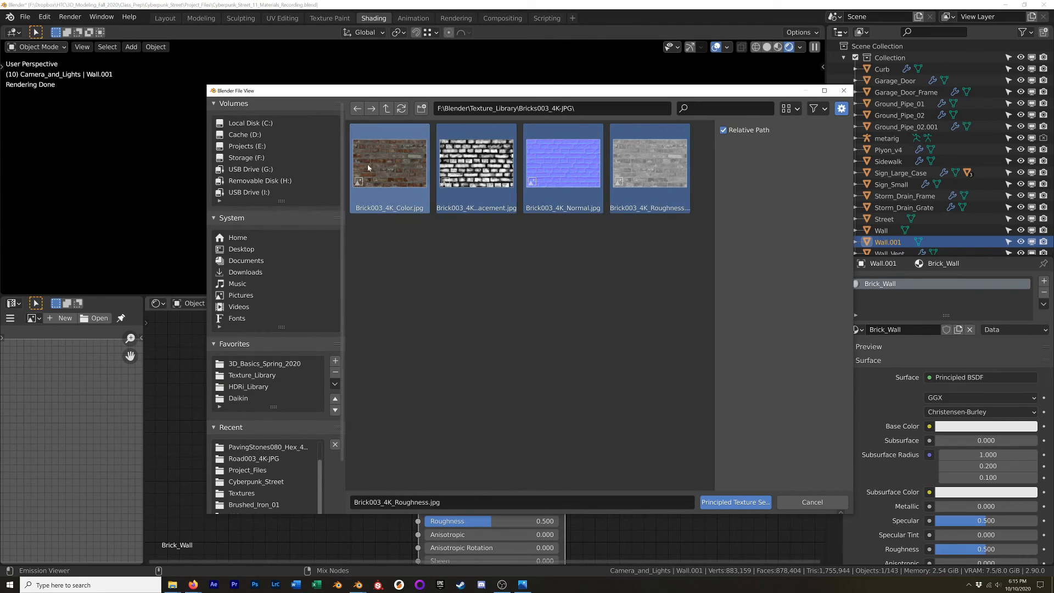
{"action": "left_click", "coordinate": [736, 501]}
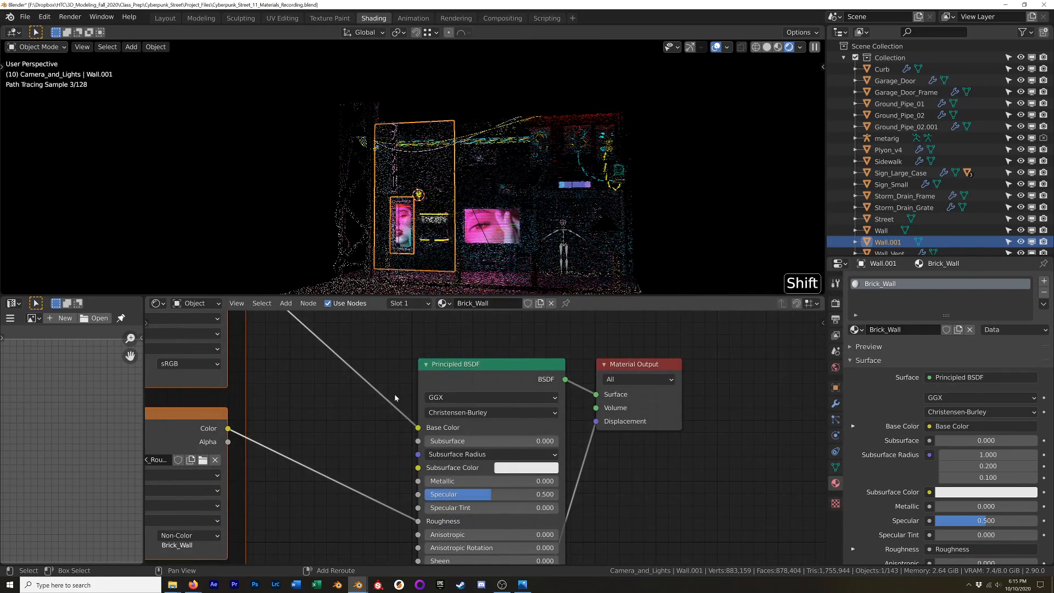
Step: Review Brick_Wall's base color, roughness, normal and displacement texture nodes, and move the purple Displacement node below the Principled BSDF
{"action": "middle_click_drag", "start_coordinate": [398, 398], "coordinate": [655, 430], "text": "shift"}
{"action": "scroll", "coordinate": [552, 369], "scroll_direction": "down", "scroll_amount": 5}
{"action": "mouse_move", "coordinate": [550, 357]}
{"action": "middle_mouse_down", "text": "shift"}
{"action": "mouse_move", "coordinate": [549, 410]}
{"action": "mouse_move", "coordinate": [546, 373]}
{"action": "middle_mouse_up", "text": "shift"}
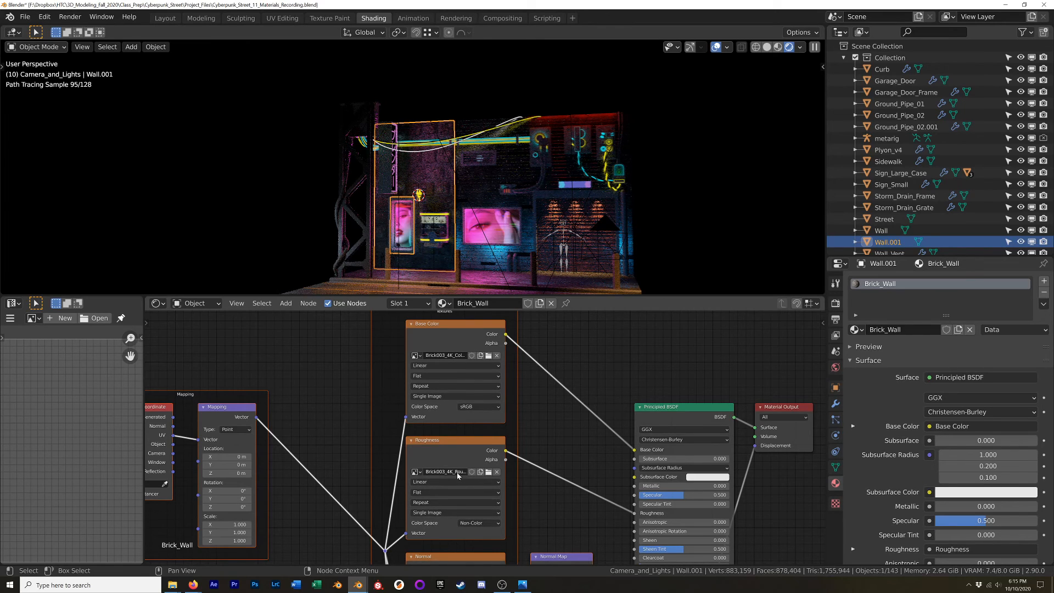
{"action": "scroll", "coordinate": [450, 439], "scroll_direction": "down", "scroll_amount": 5, "text": "shift"}
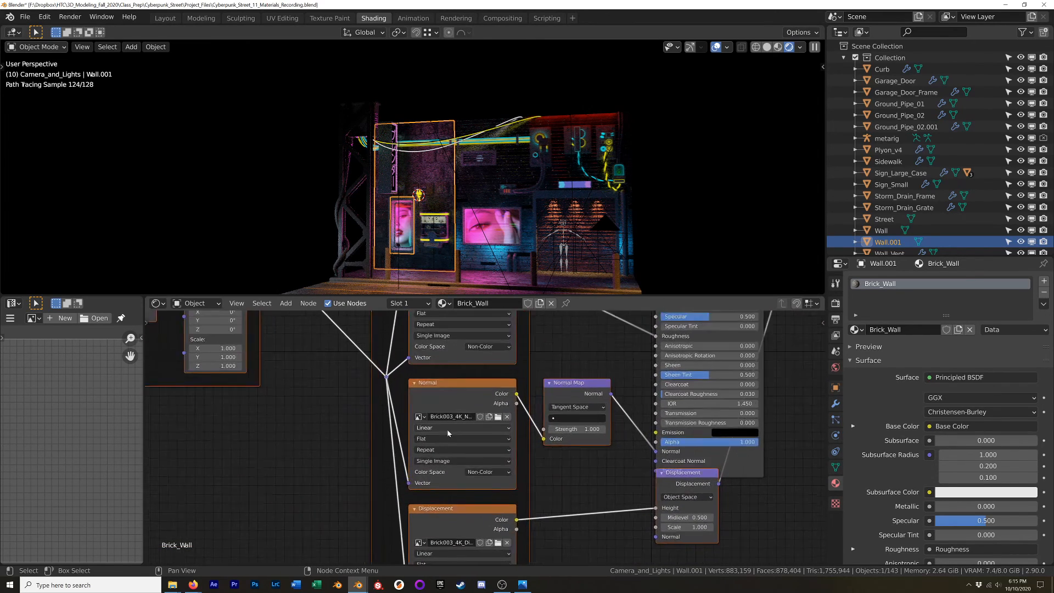
{"action": "scroll", "coordinate": [448, 433], "scroll_direction": "up", "scroll_amount": 3}
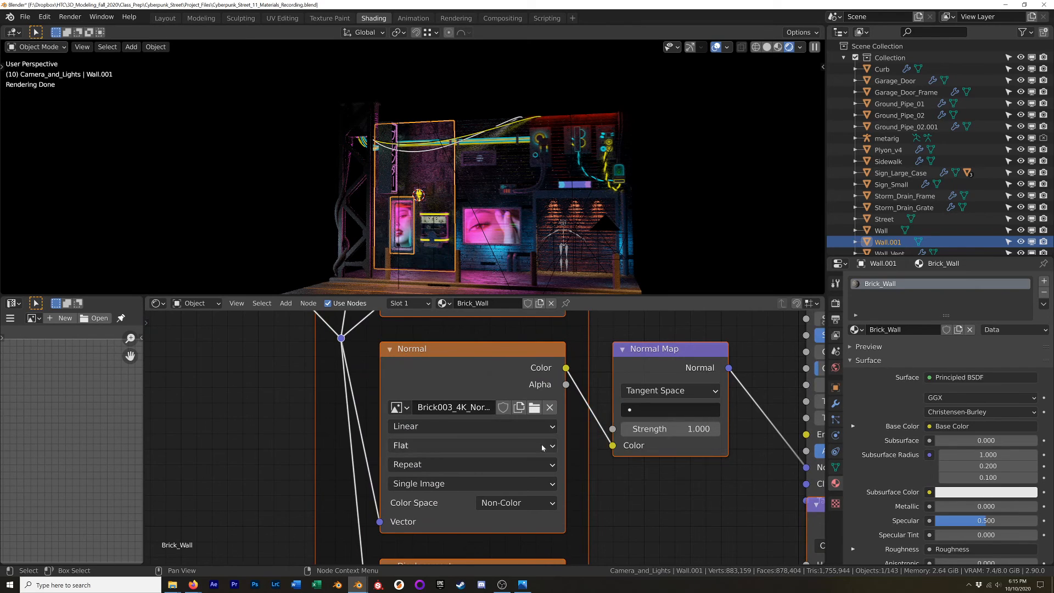
{"action": "scroll", "coordinate": [513, 435], "scroll_direction": "down", "scroll_amount": 3}
{"action": "scroll", "coordinate": [494, 447], "scroll_direction": "down", "scroll_amount": 3, "text": "shift"}
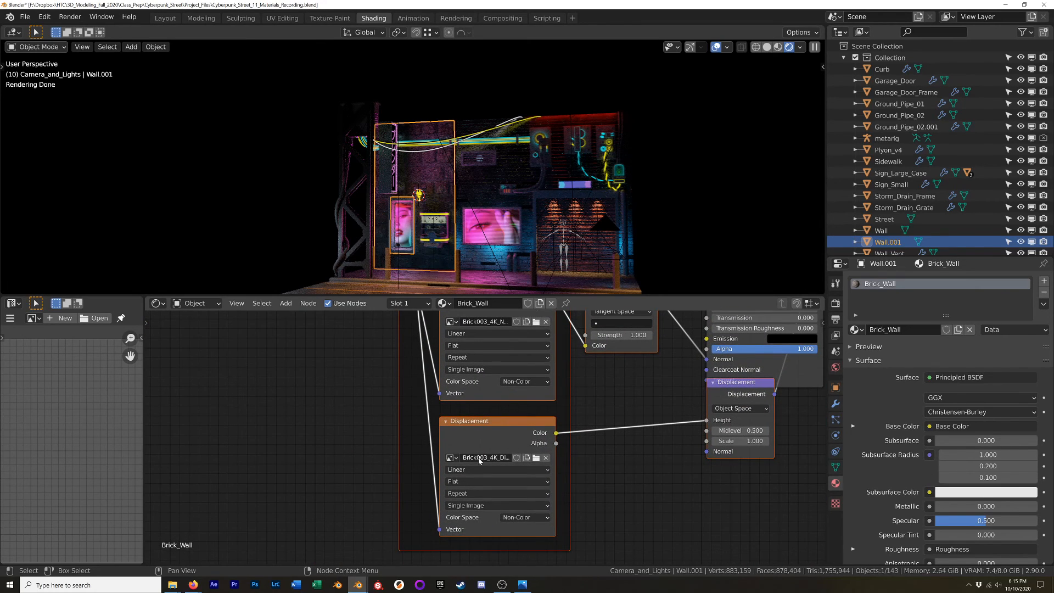
{"action": "middle_click_drag", "start_coordinate": [682, 453], "coordinate": [465, 523], "text": "shift"}
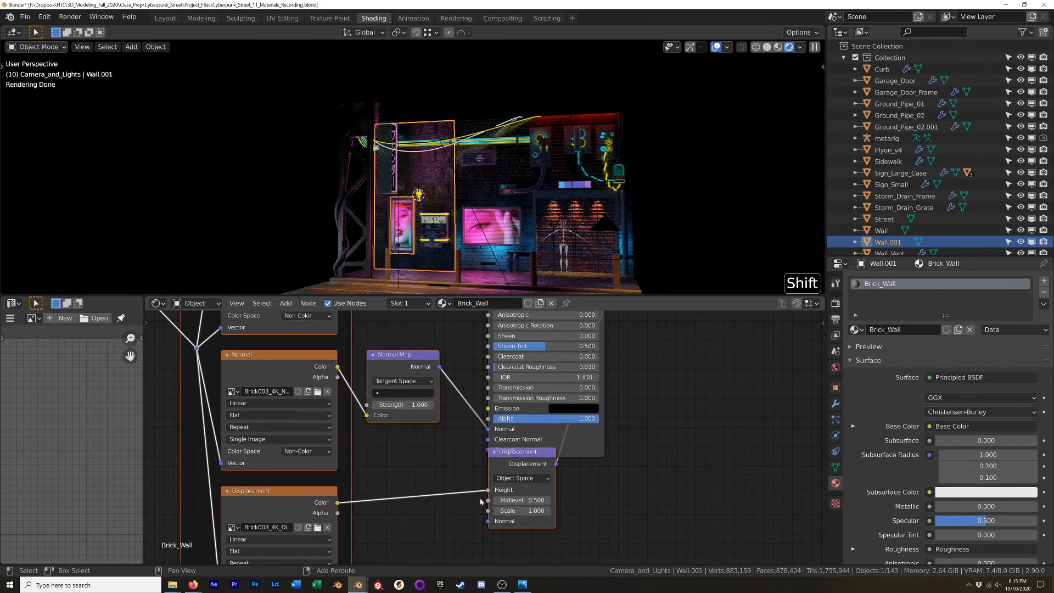
{"action": "left_click_drag", "start_coordinate": [523, 452], "coordinate": [530, 492]}
Step: Set the Principled BSDF IOR to 1.6 in both Brick_Wall and the main wall's Metal_Tiles material
{"action": "scroll", "coordinate": [542, 424], "scroll_direction": "down", "scroll_amount": 3}
{"action": "middle_click_drag", "start_coordinate": [551, 379], "coordinate": [526, 422], "text": "shift"}
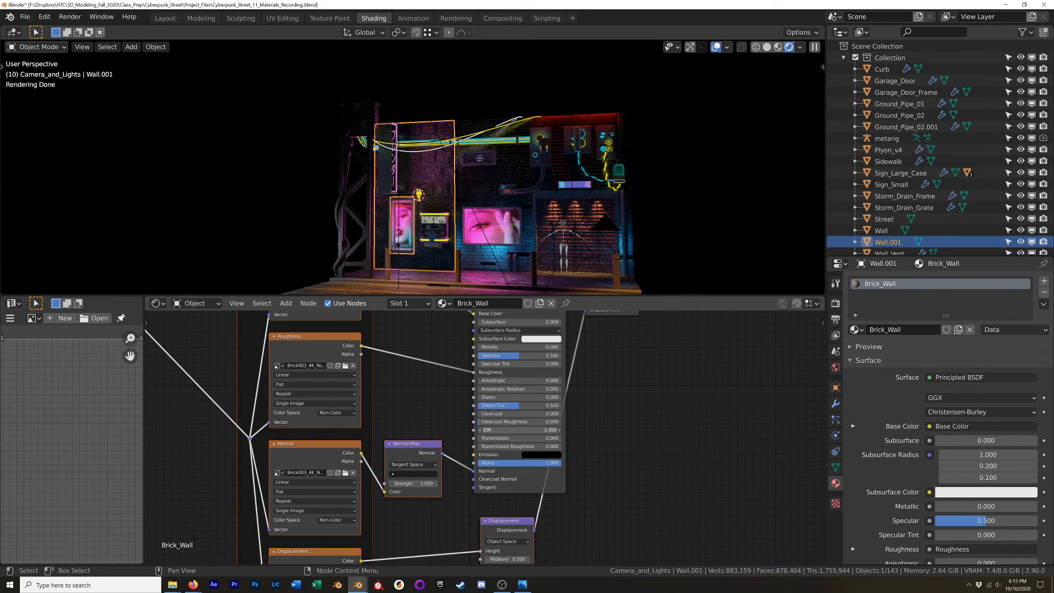
{"action": "type", "text": "1.6"}
{"action": "key", "text": "Return"}
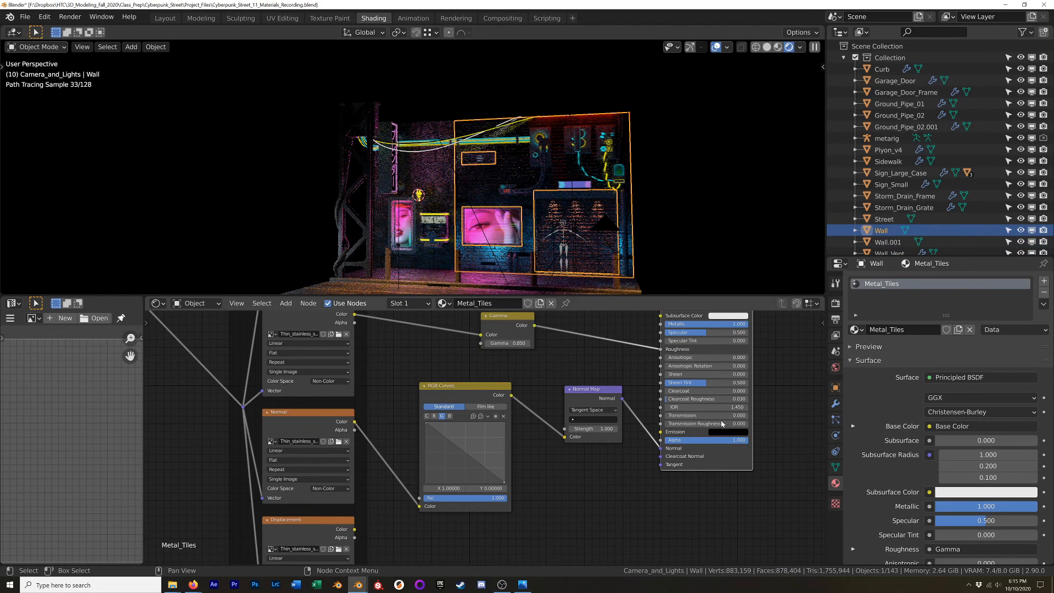
{"action": "type", "text": ".6"}
{"action": "key", "text": "Return"}
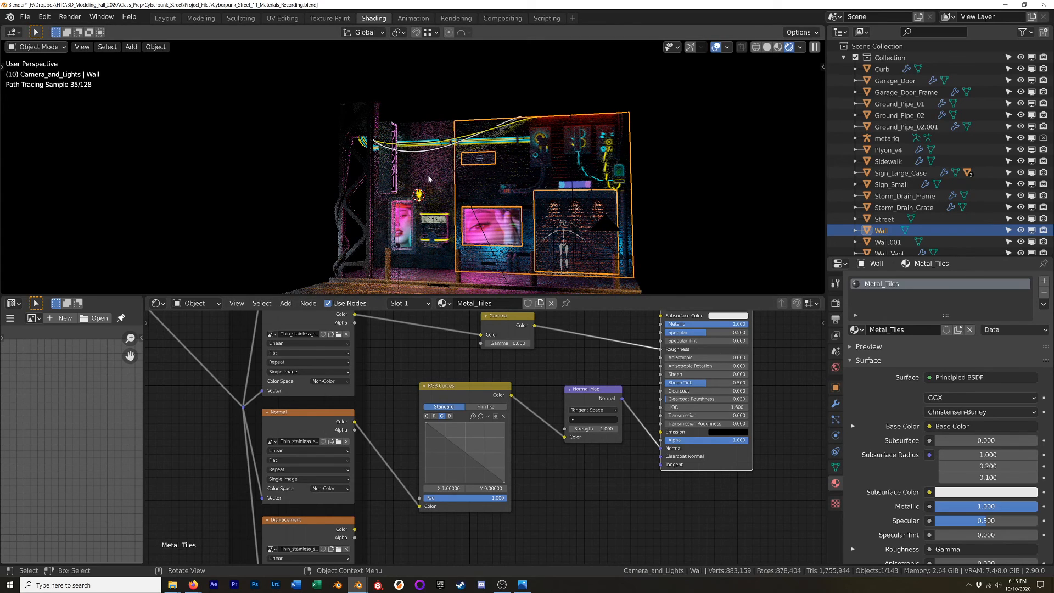
Step: Reselect the brick wall section and switch the viewport to material preview to inspect its bricks
{"action": "left_click", "coordinate": [442, 185]}
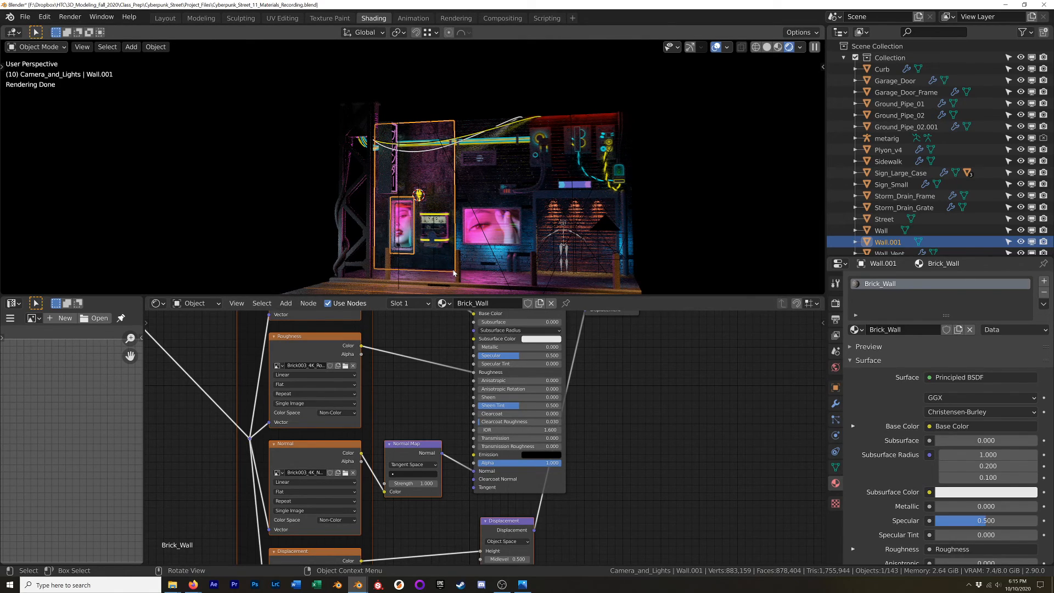
{"action": "scroll", "coordinate": [463, 155], "scroll_direction": "up", "scroll_amount": 2}
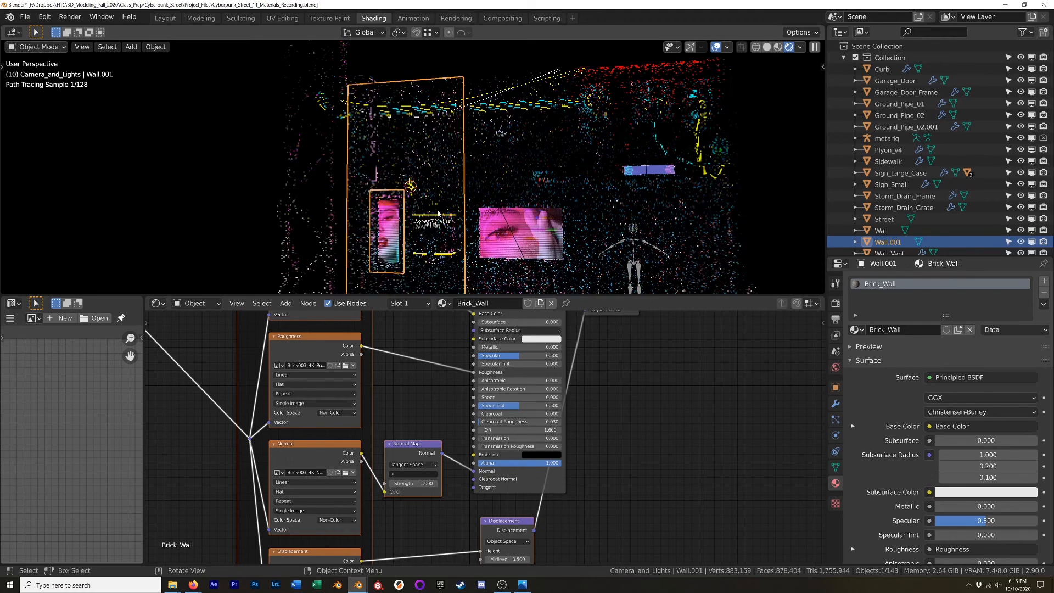
{"action": "key", "text": "z"}
{"action": "left_click", "coordinate": [458, 262]}
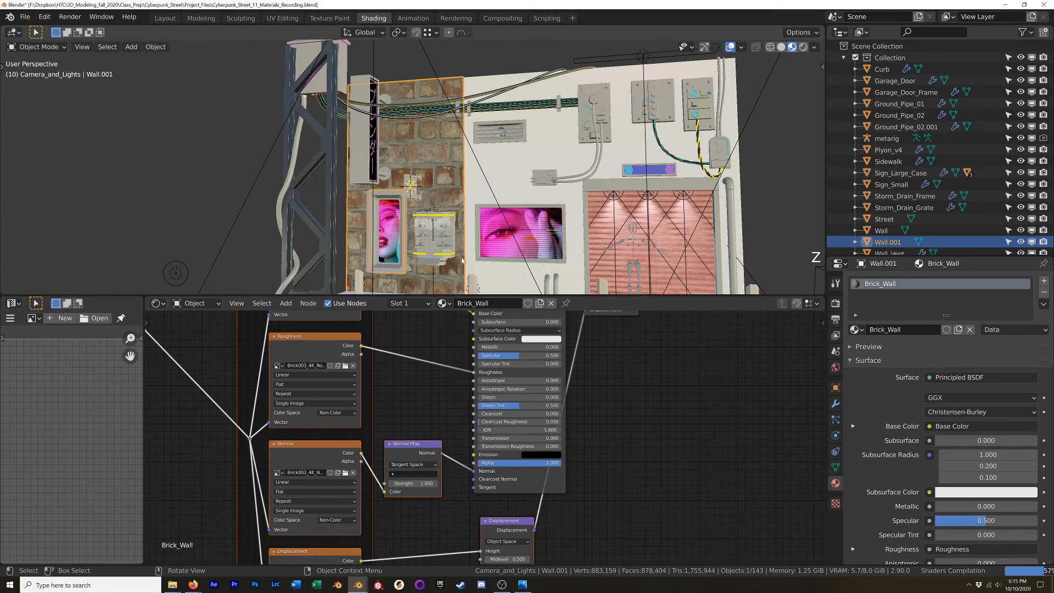
{"action": "middle_click_drag", "start_coordinate": [456, 233], "coordinate": [497, 215]}
Step: Set the Brick_Wall Mapping node's X, Y and Z scale to 5 and inspect the resulting brick size
{"action": "scroll", "coordinate": [384, 413], "scroll_direction": "down", "scroll_amount": 5}
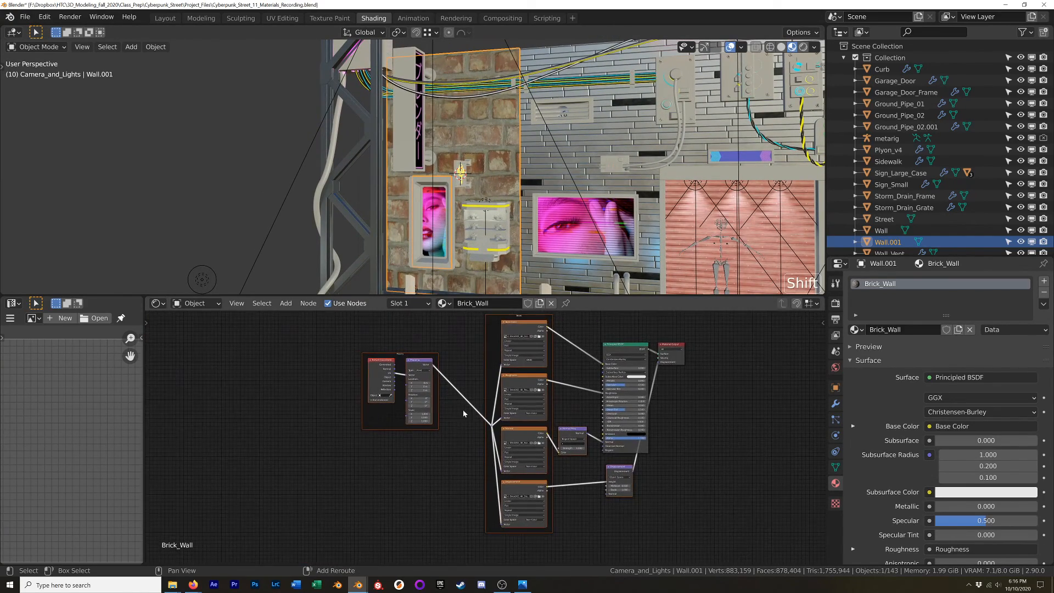
{"action": "scroll", "coordinate": [467, 413], "scroll_direction": "up", "scroll_amount": 7}
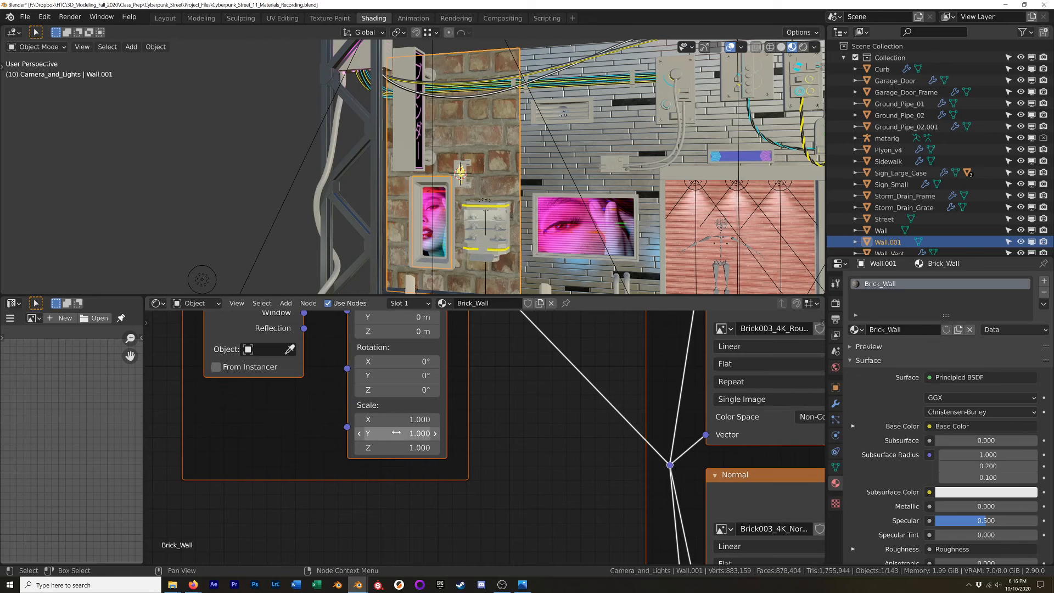
{"action": "left_click_drag", "start_coordinate": [395, 419], "coordinate": [519, 448]}
{"action": "scroll", "coordinate": [492, 187], "scroll_direction": "up", "scroll_amount": 3}
{"action": "middle_click_drag", "start_coordinate": [492, 188], "coordinate": [536, 154], "text": "shift"}
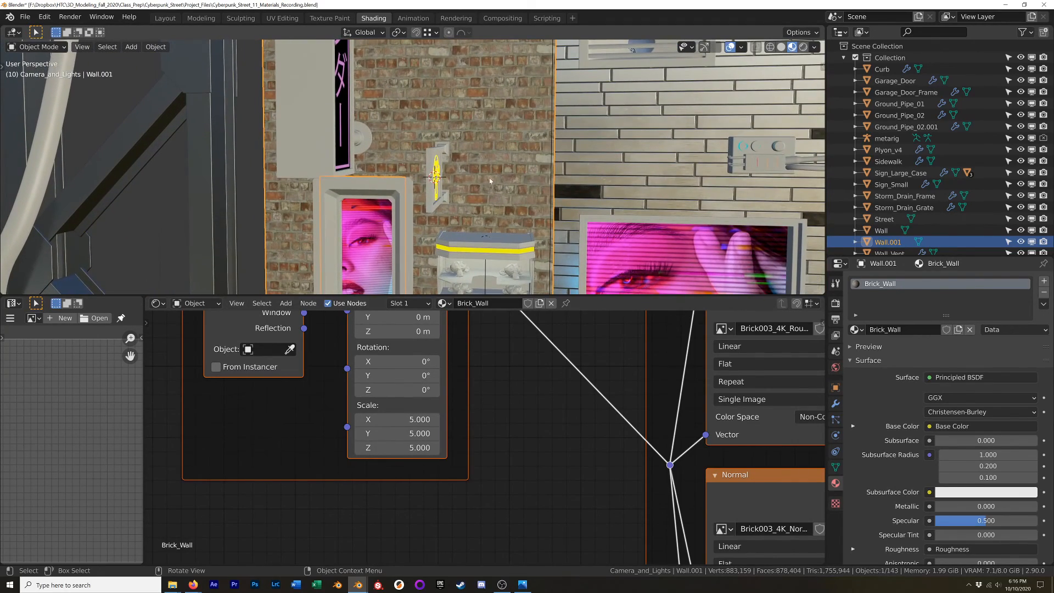
{"action": "middle_click_drag", "start_coordinate": [464, 198], "coordinate": [479, 215]}
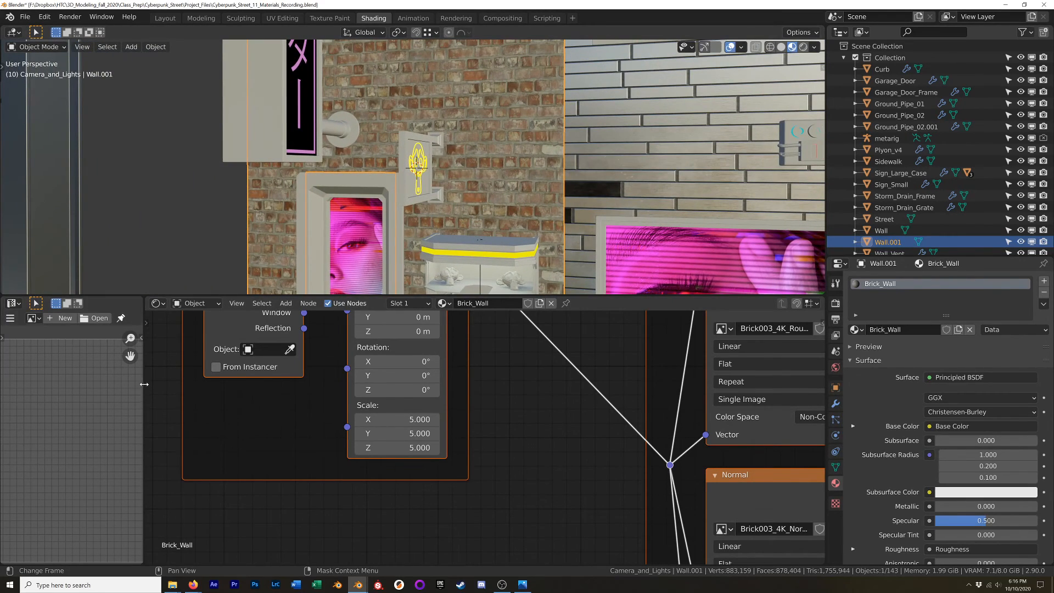
Step: Widen the image editing area, switch it to the Image Editor and display Brick003_4K_Color.jpg as a brick reference
{"action": "left_click_drag", "start_coordinate": [142, 385], "coordinate": [359, 387]}
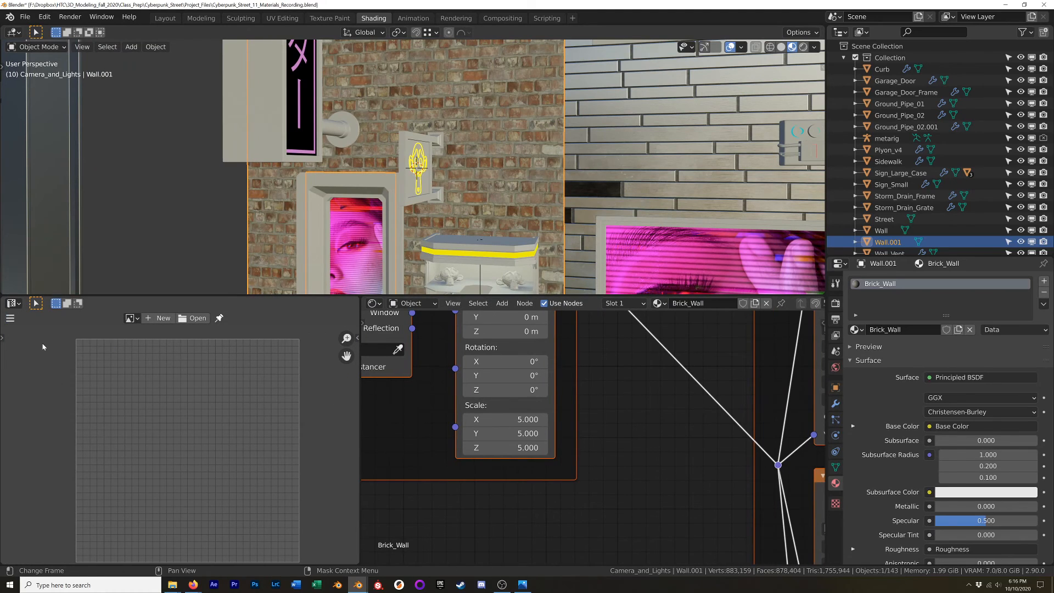
{"action": "left_click", "coordinate": [14, 303]}
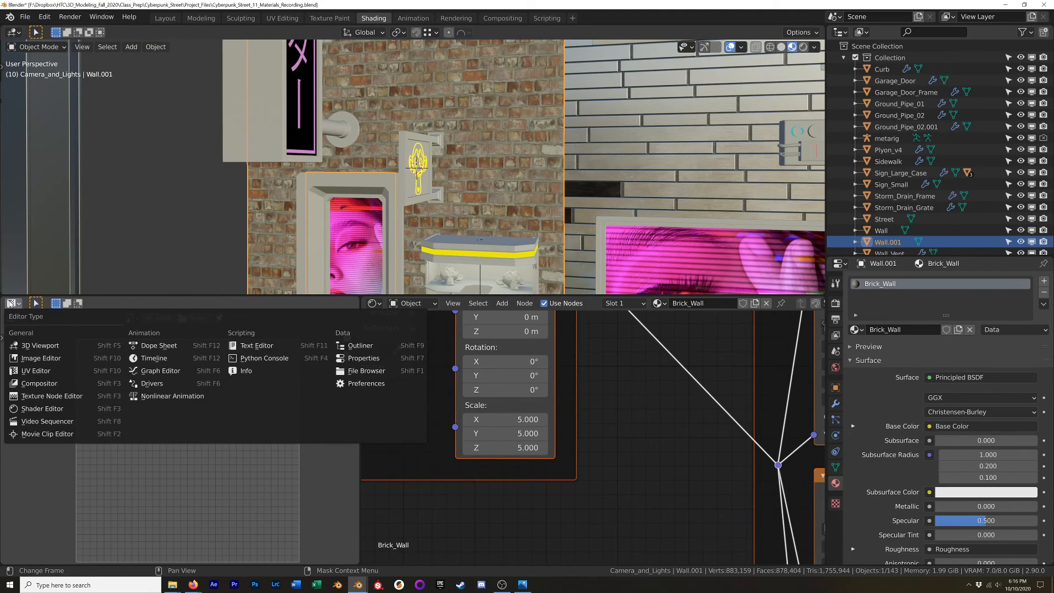
{"action": "left_click", "coordinate": [30, 358]}
{"action": "left_click", "coordinate": [127, 318]}
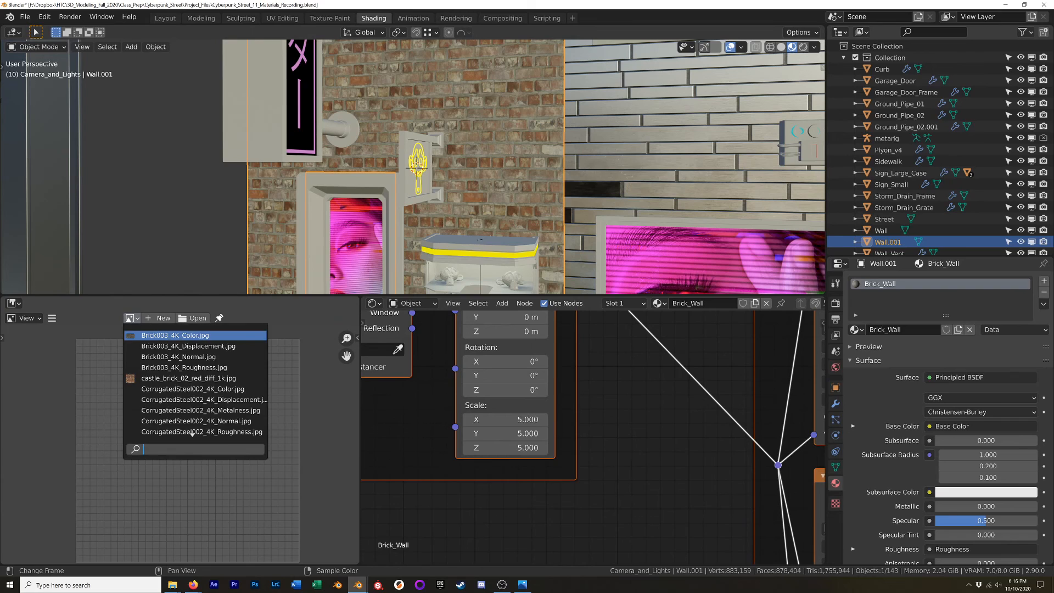
{"action": "left_click", "coordinate": [187, 333]}
{"action": "scroll", "coordinate": [201, 439], "scroll_direction": "down", "scroll_amount": 10}
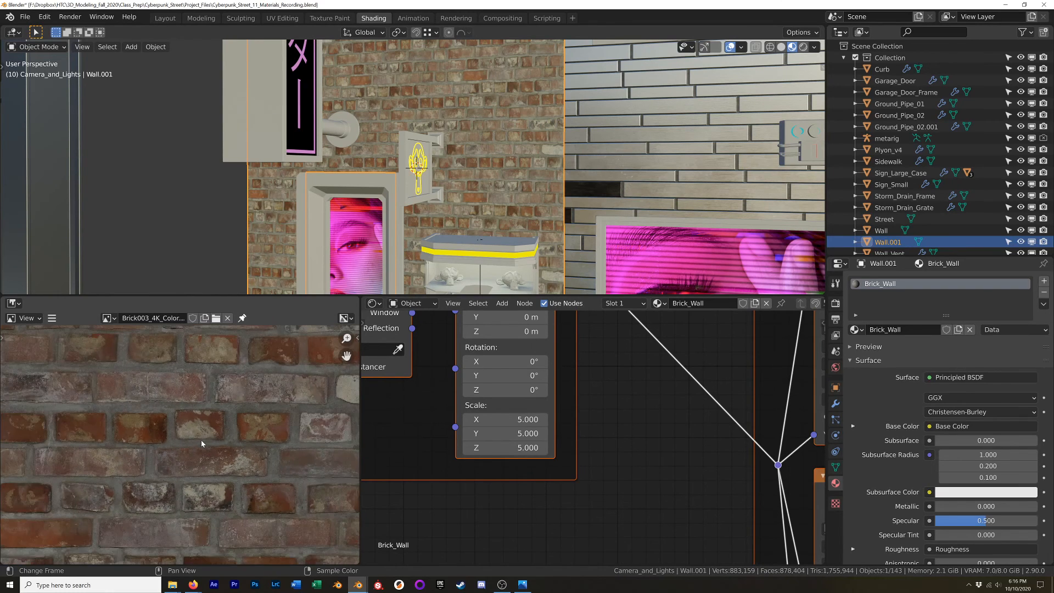
{"action": "scroll", "coordinate": [219, 439], "scroll_direction": "up", "scroll_amount": 3}
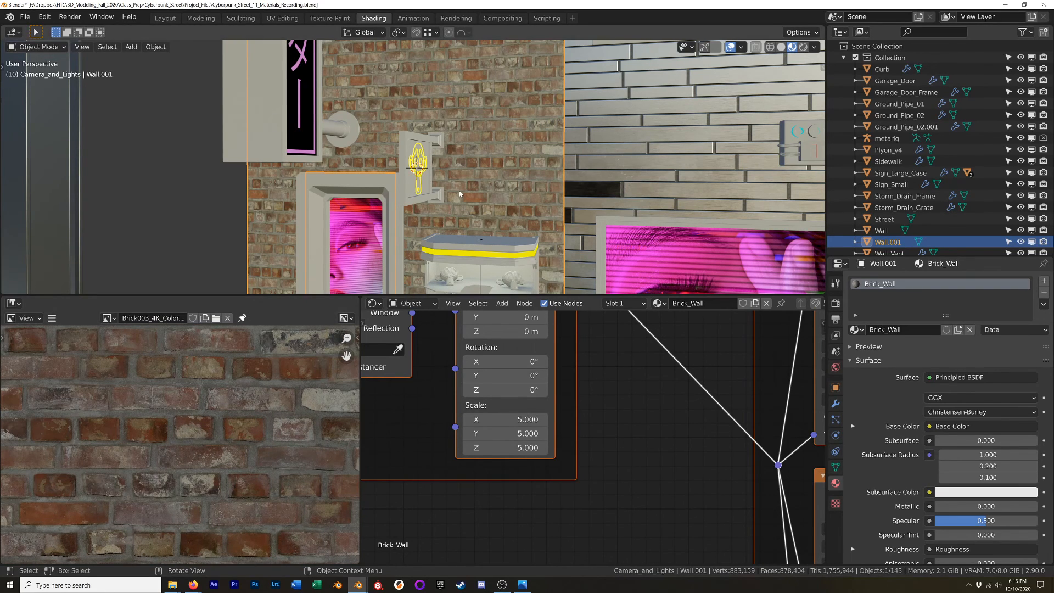
Step: Isolate the brick wall in front view and set the Mapping node's X scale to 2.970 to match the image's brick proportions
{"action": "key", "text": "KP_Divide"}
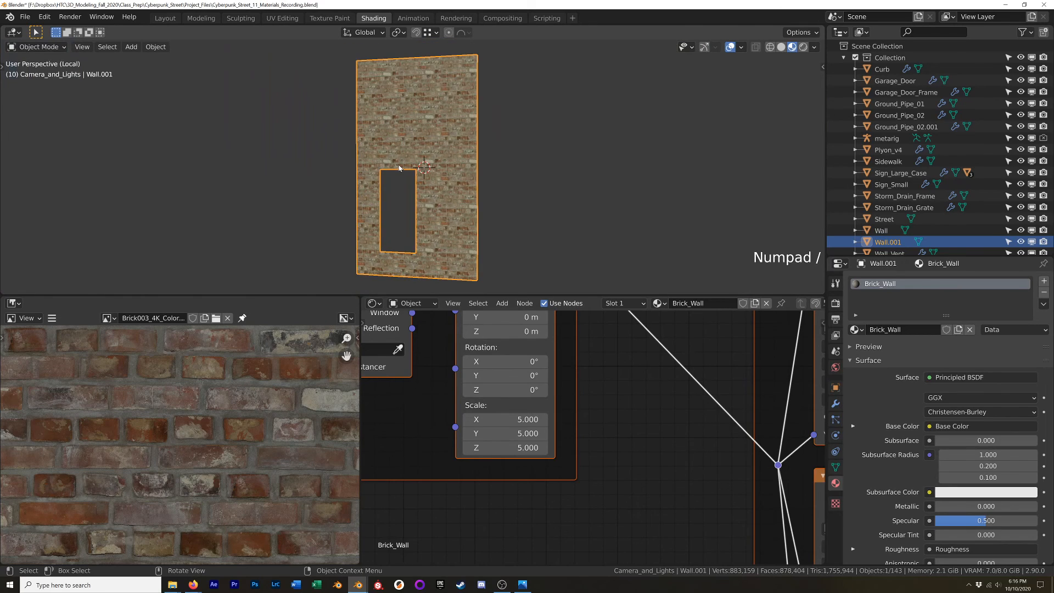
{"action": "key", "text": "KP_1"}
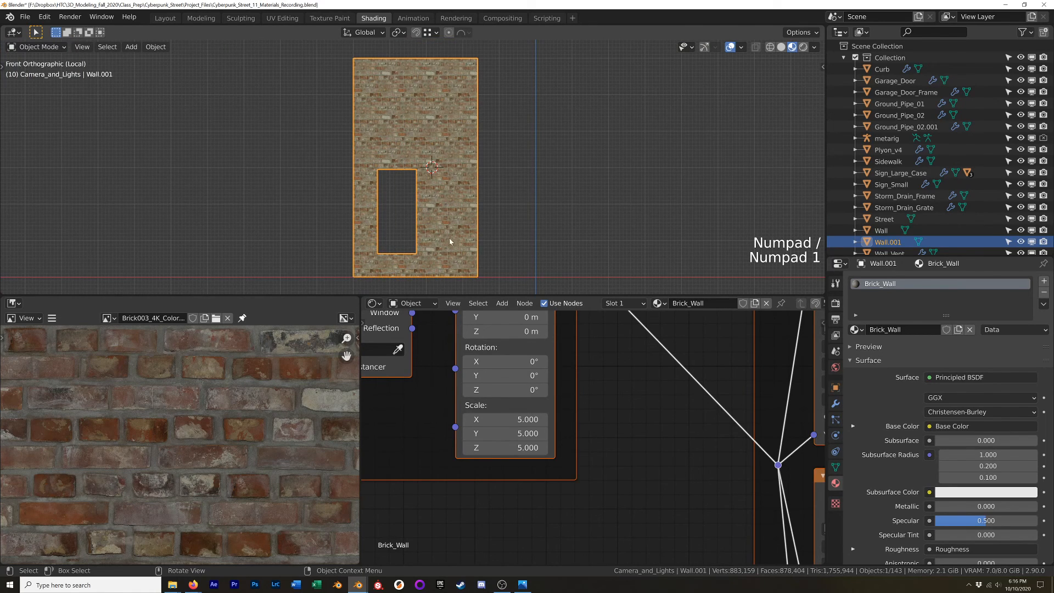
{"action": "scroll", "coordinate": [453, 240], "scroll_direction": "up", "scroll_amount": 8}
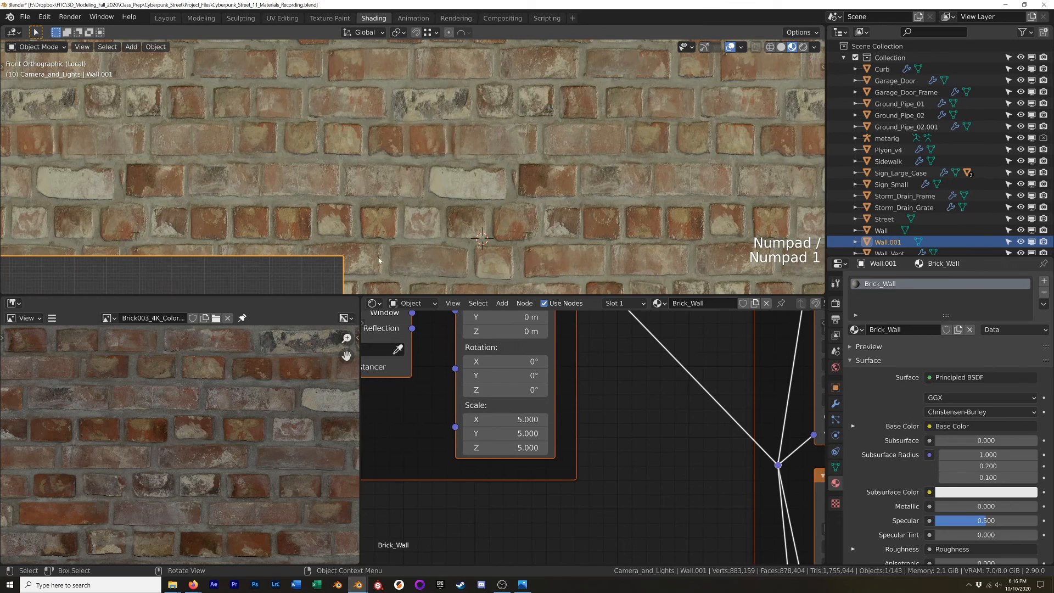
{"action": "middle_click_drag", "start_coordinate": [265, 424], "coordinate": [179, 420], "text": "shift"}
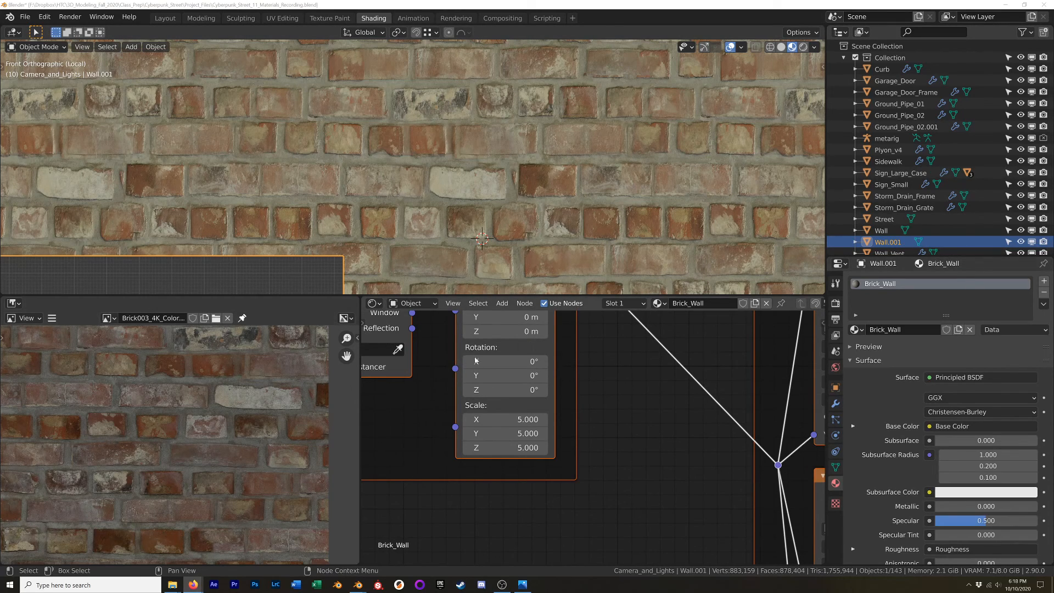
{"action": "scroll", "coordinate": [505, 375], "scroll_direction": "down", "scroll_amount": 1}
{"action": "scroll", "coordinate": [505, 375], "scroll_direction": "up", "scroll_amount": 2}
{"action": "middle_click_drag", "start_coordinate": [506, 384], "coordinate": [565, 412]}
{"action": "left_click_drag", "start_coordinate": [579, 450], "coordinate": [538, 451], "text": "shift"}
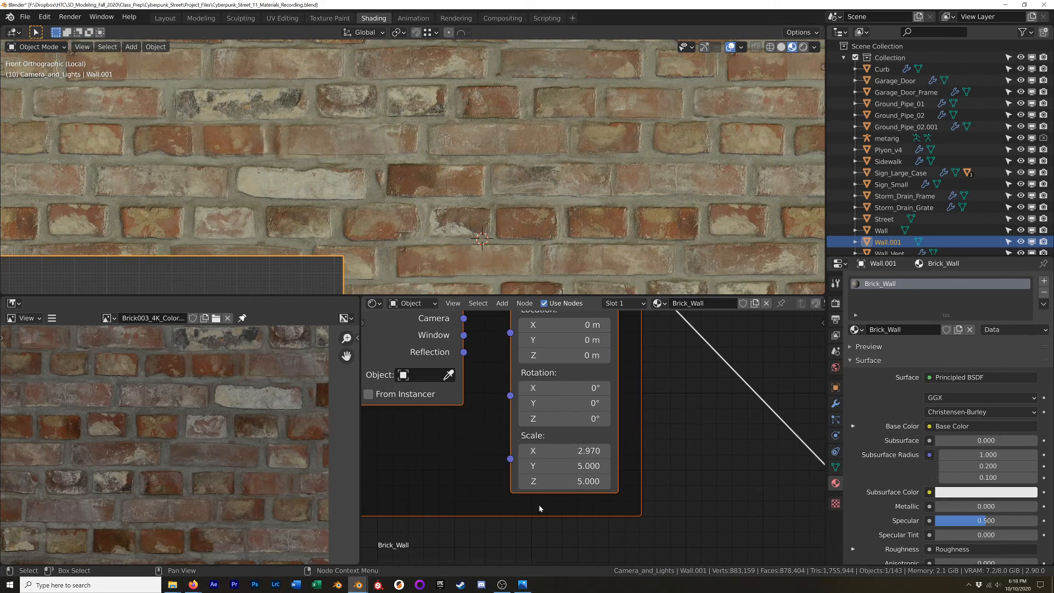
Step: Check the whole brick reference image, then shrink its editor to give the Brick_Wall node tree more room
{"action": "scroll", "coordinate": [248, 407], "scroll_direction": "down", "scroll_amount": 5}
{"action": "scroll", "coordinate": [244, 408], "scroll_direction": "up", "scroll_amount": 4}
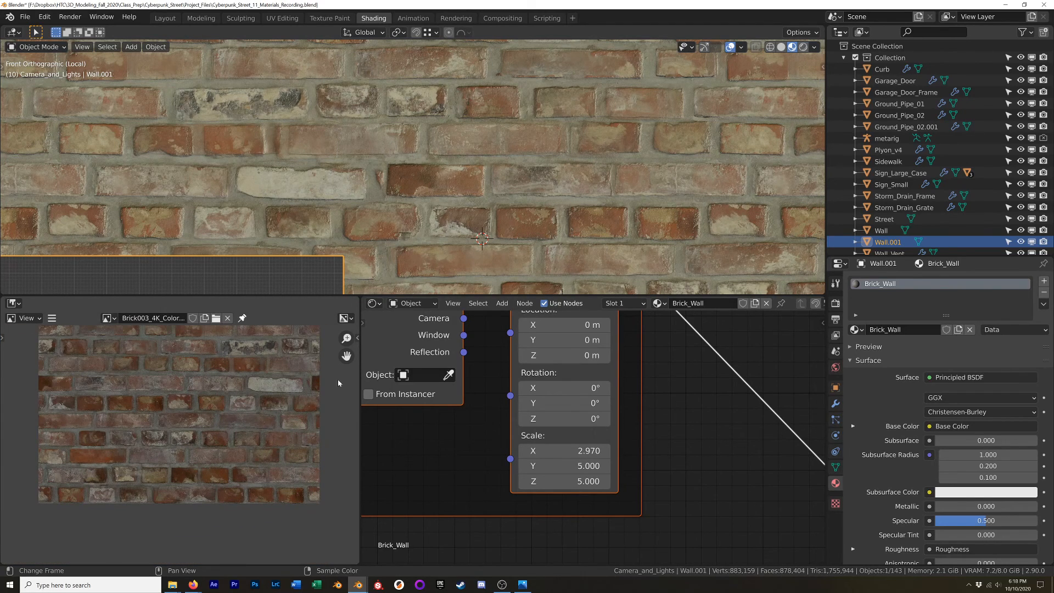
{"action": "left_click_drag", "start_coordinate": [358, 412], "coordinate": [59, 413]}
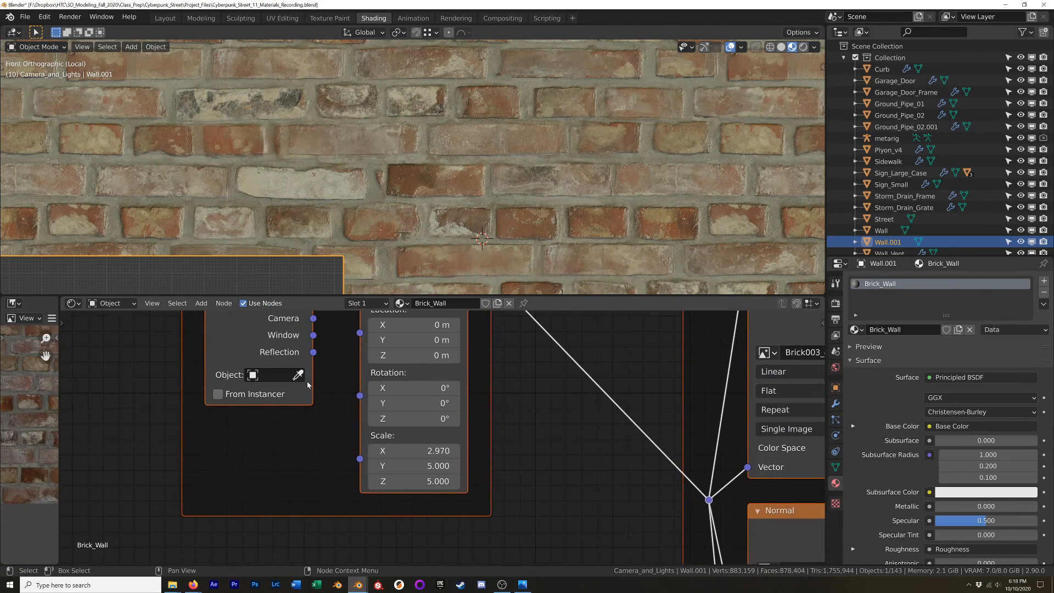
{"action": "scroll", "coordinate": [348, 375], "scroll_direction": "down", "scroll_amount": 2}
{"action": "scroll", "coordinate": [348, 375], "scroll_direction": "down", "scroll_amount": 3}
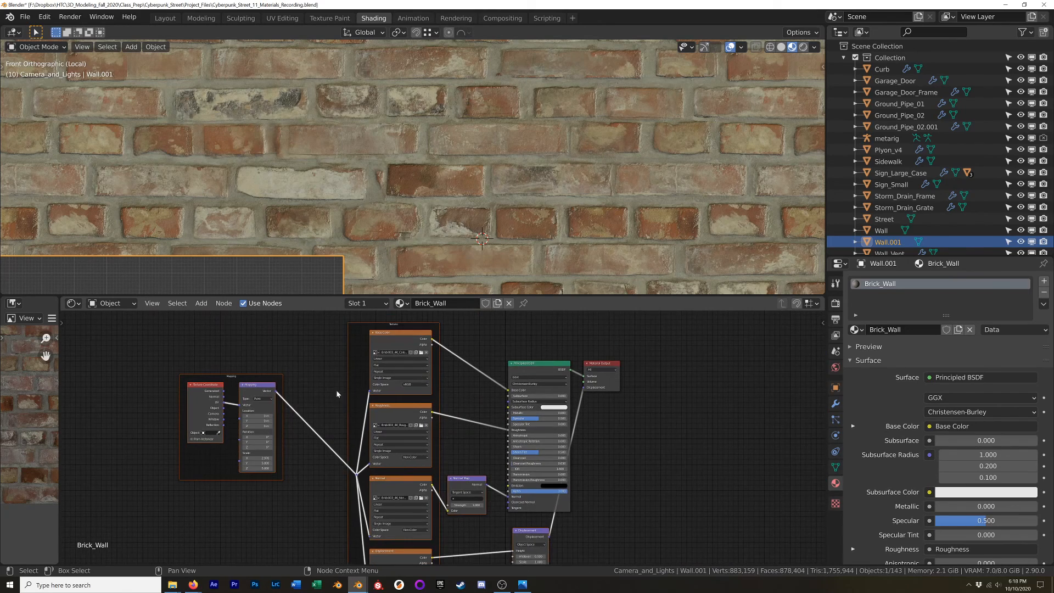
Step: Maximise the viewport, leave the isolated view and examine the brick proportions across the whole street scene
{"action": "scroll", "coordinate": [369, 163], "scroll_direction": "down", "scroll_amount": 10}
{"action": "middle_click_drag", "start_coordinate": [377, 181], "coordinate": [391, 202]}
{"action": "scroll", "coordinate": [355, 186], "scroll_direction": "down", "scroll_amount": 4}
{"action": "key", "text": "KP_Divide"}
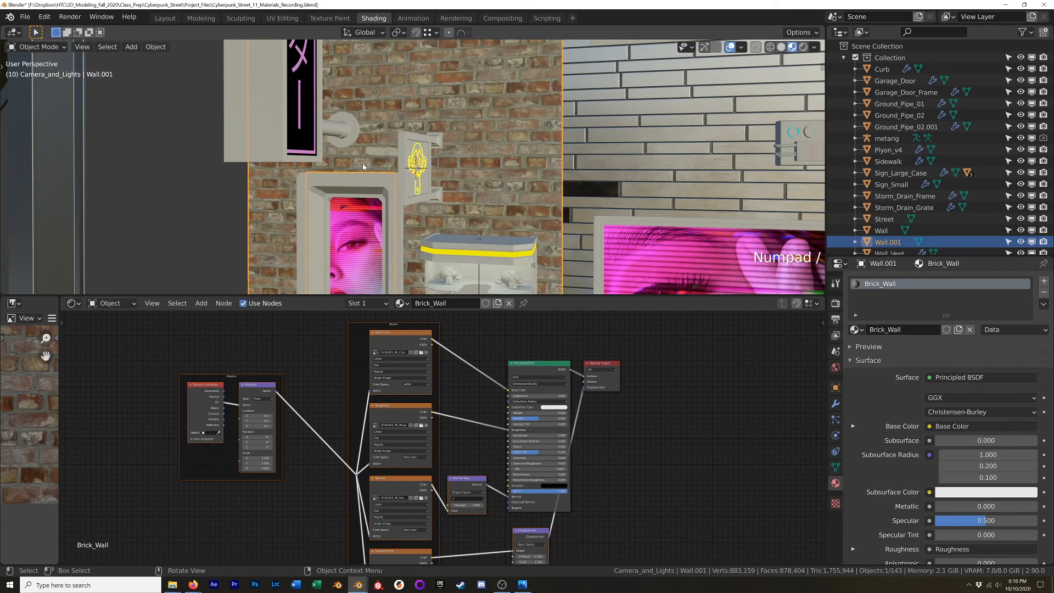
{"action": "key", "text": "KP_Divide"}
{"action": "scroll", "coordinate": [402, 156], "scroll_direction": "up", "scroll_amount": 2}
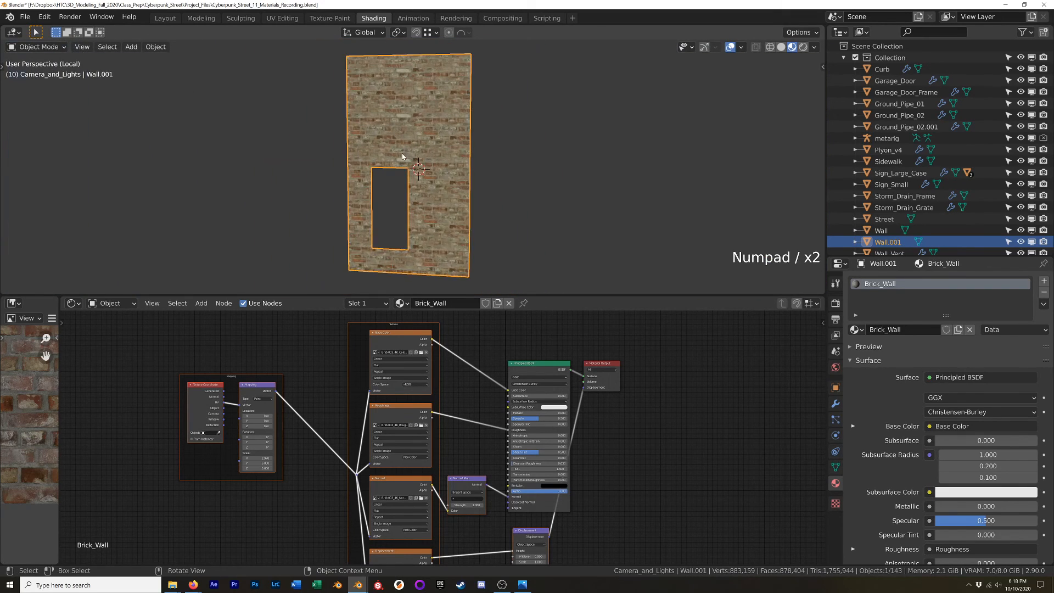
{"action": "scroll", "coordinate": [411, 150], "scroll_direction": "down", "scroll_amount": 2}
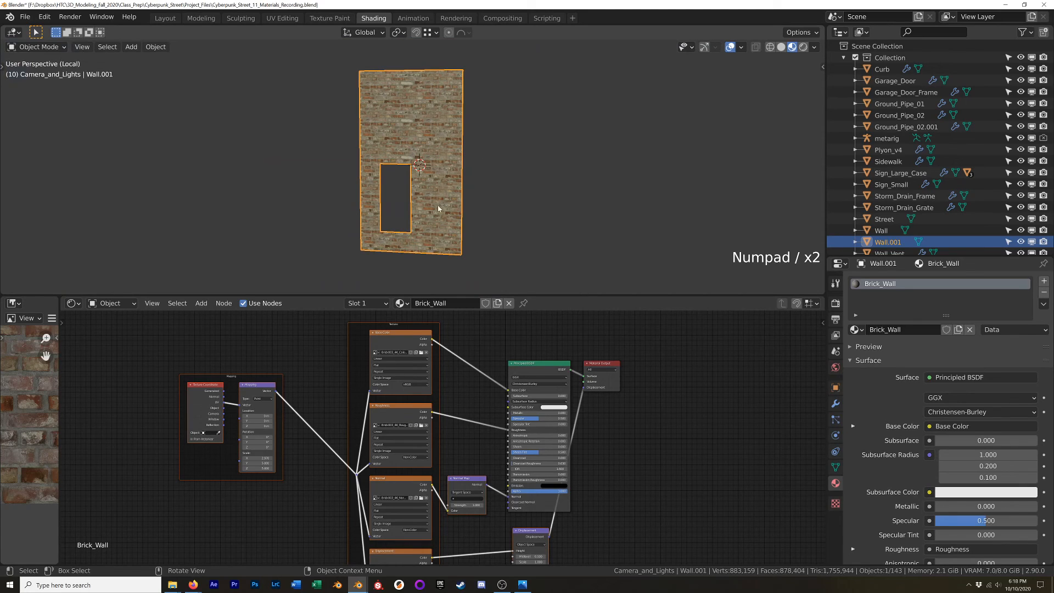
{"action": "key", "text": "ctrl+space"}
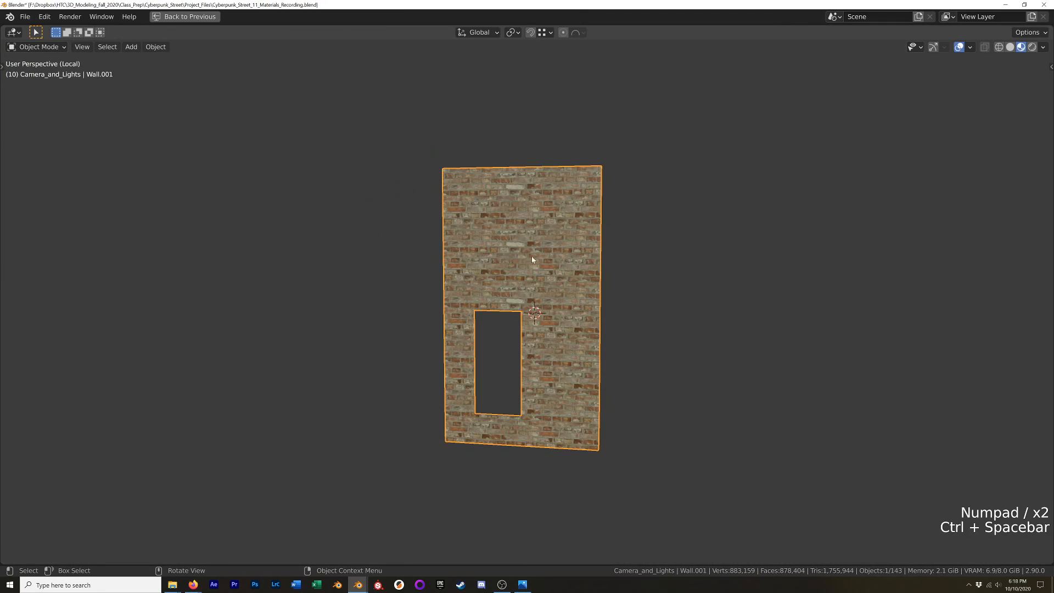
{"action": "scroll", "coordinate": [336, 341], "scroll_direction": "down", "scroll_amount": 5}
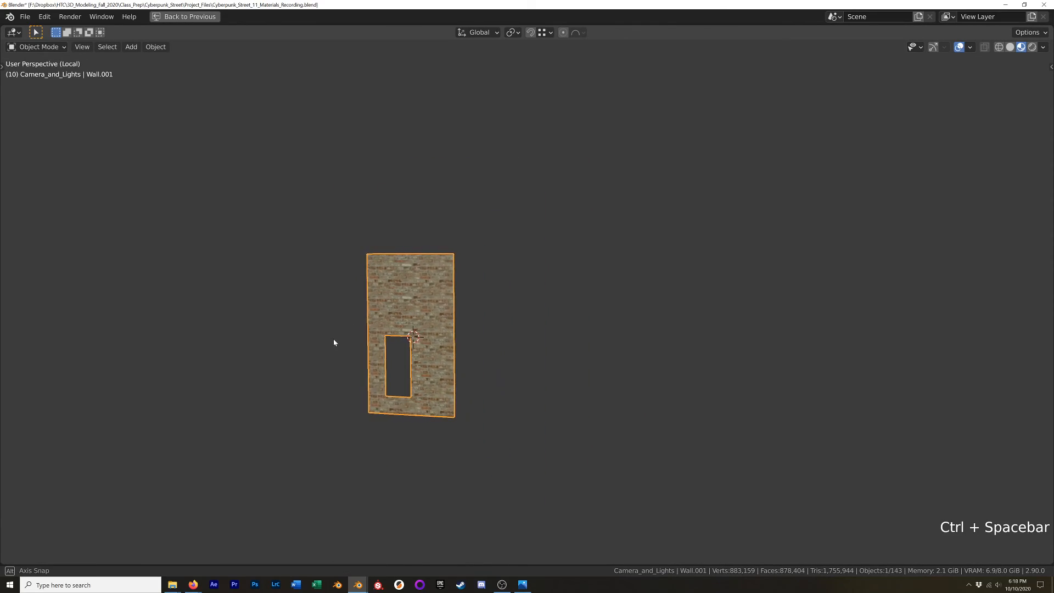
{"action": "scroll", "coordinate": [343, 318], "scroll_direction": "up", "scroll_amount": 3}
{"action": "key", "text": "KP_Divide"}
{"action": "scroll", "coordinate": [352, 313], "scroll_direction": "down", "scroll_amount": 8}
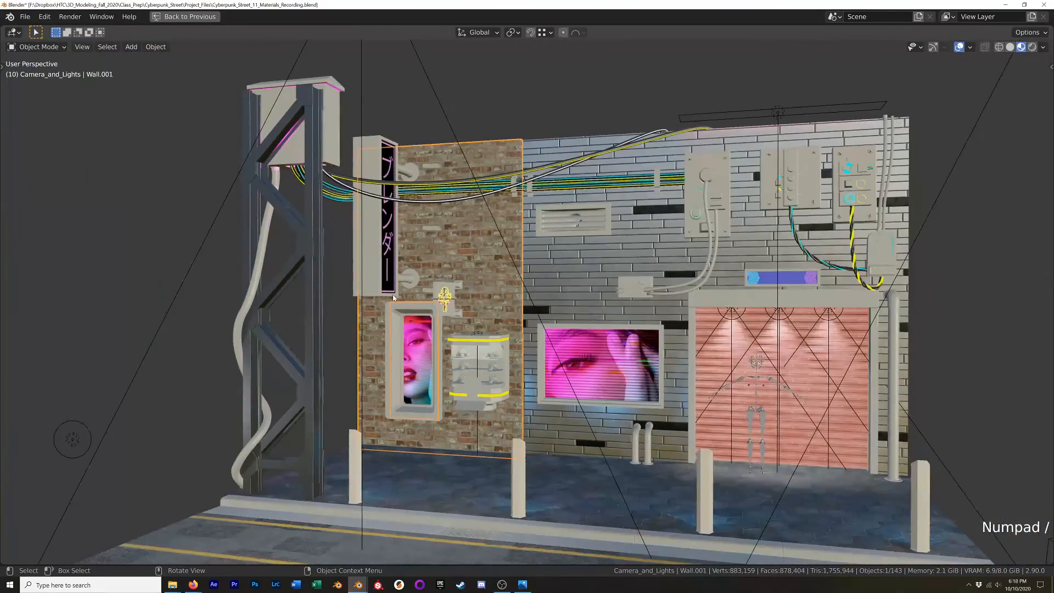
{"action": "middle_click_drag", "start_coordinate": [364, 309], "coordinate": [439, 324]}
{"action": "scroll", "coordinate": [397, 331], "scroll_direction": "up", "scroll_amount": 3}
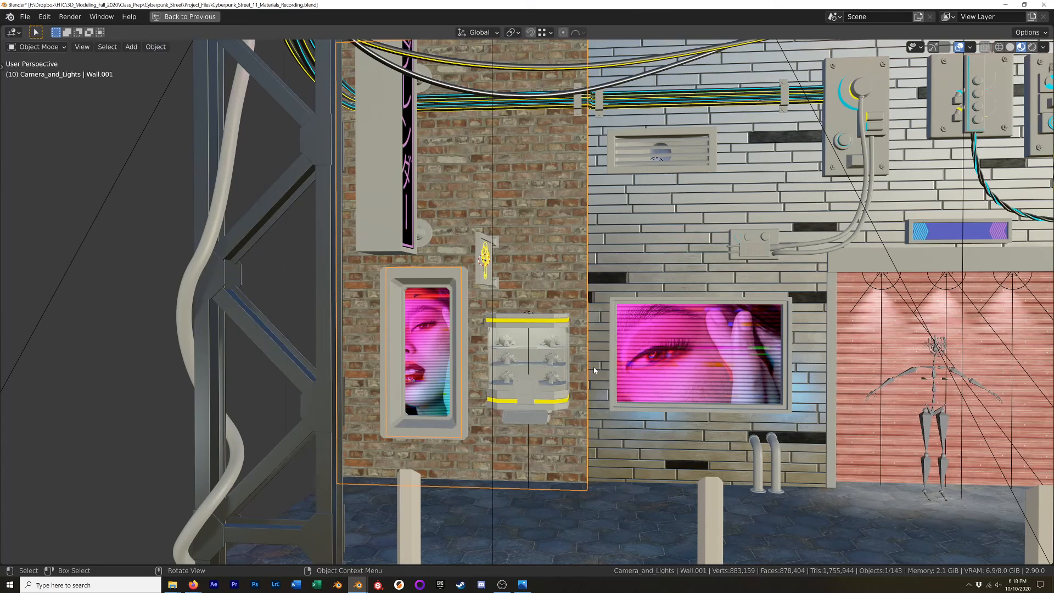
Step: Move the metarig about 4.7 m along the global X axis to stand in front of the display case on the brick wall
{"action": "left_click", "coordinate": [928, 417]}
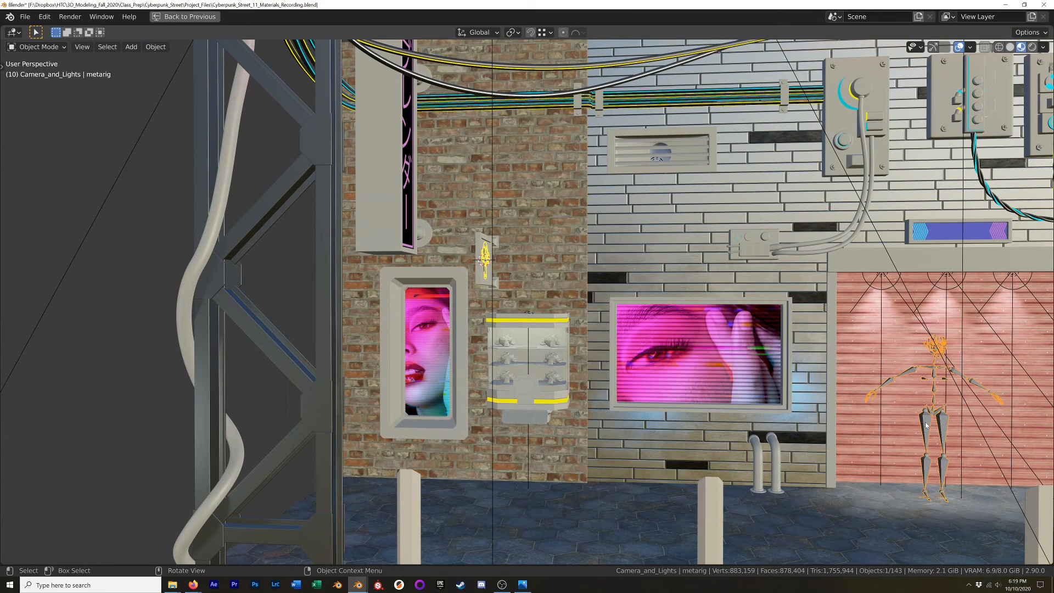
{"action": "key", "text": "g"}
{"action": "key", "text": "x"}
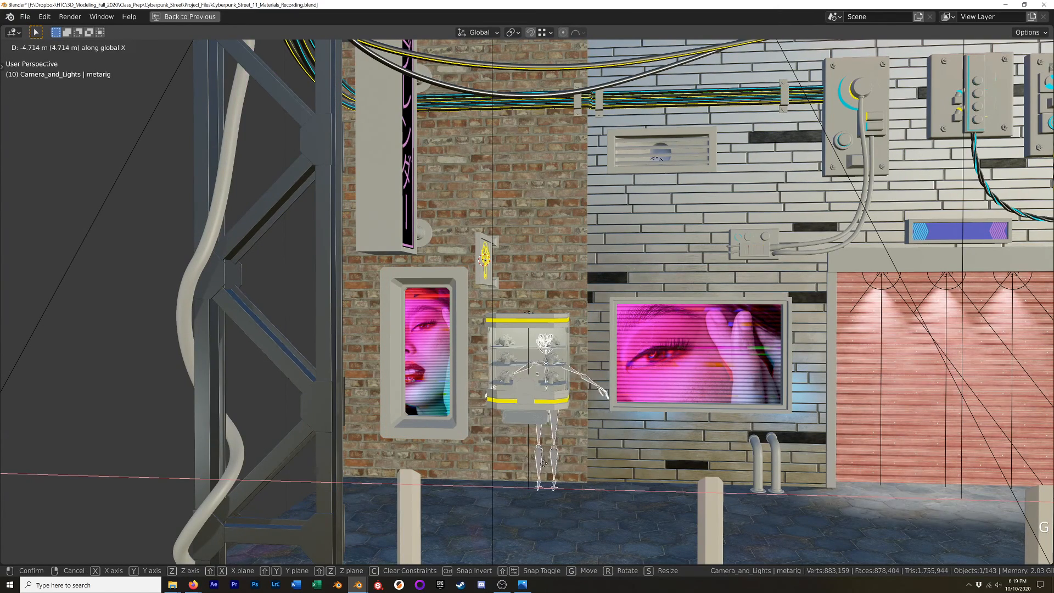
{"action": "key", "text": "g"}
{"action": "left_click", "coordinate": [572, 415]}
{"action": "middle_click_drag", "start_coordinate": [572, 415], "coordinate": [602, 409]}
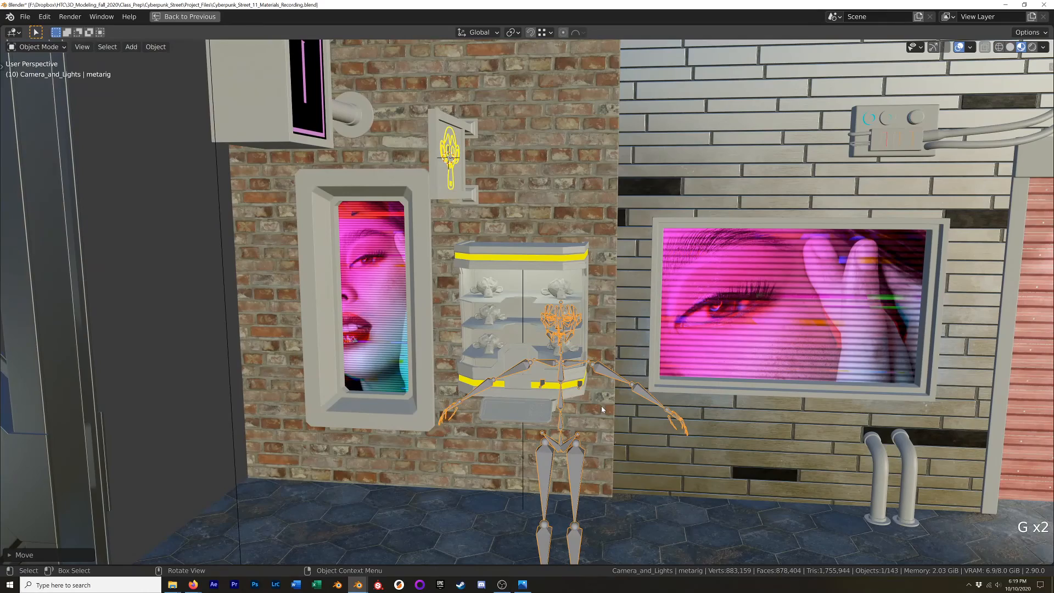
{"action": "middle_click_drag", "start_coordinate": [601, 406], "coordinate": [576, 239]}
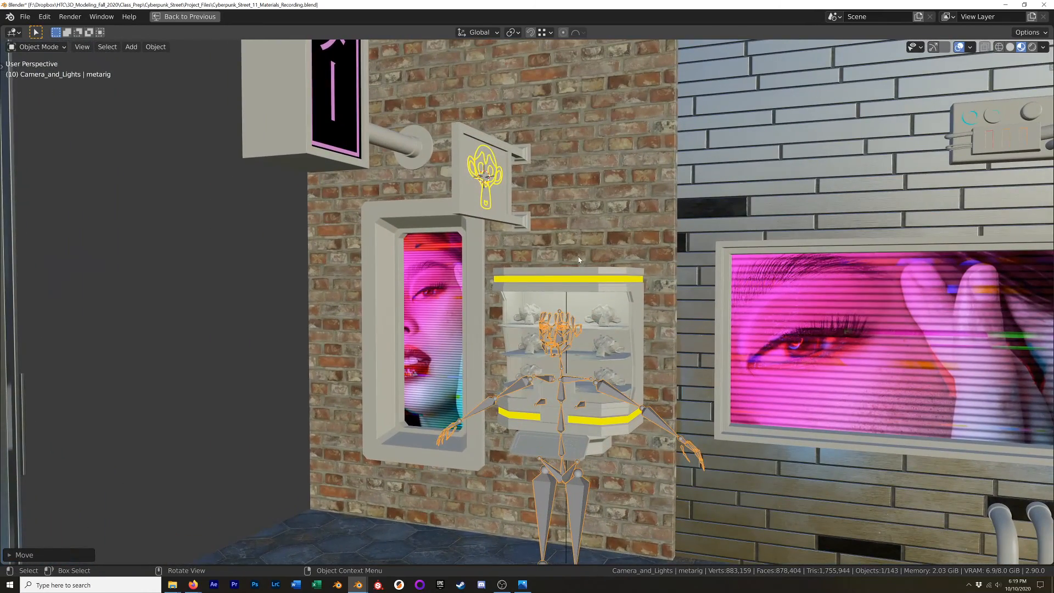
Step: Frame the metarig and move it along the global Y axis closer to the brick wall
{"action": "key", "text": "KP_Decimal"}
{"action": "middle_click_drag", "start_coordinate": [544, 183], "coordinate": [581, 258], "text": "shift"}
{"action": "scroll", "coordinate": [540, 383], "scroll_direction": "up", "scroll_amount": 2}
{"action": "scroll", "coordinate": [540, 383], "scroll_direction": "up", "scroll_amount": 3}
{"action": "middle_click_drag", "start_coordinate": [540, 383], "coordinate": [697, 449]}
{"action": "middle_click_drag", "start_coordinate": [595, 392], "coordinate": [509, 430], "text": "shift"}
{"action": "scroll", "coordinate": [565, 327], "scroll_direction": "down", "scroll_amount": 3}
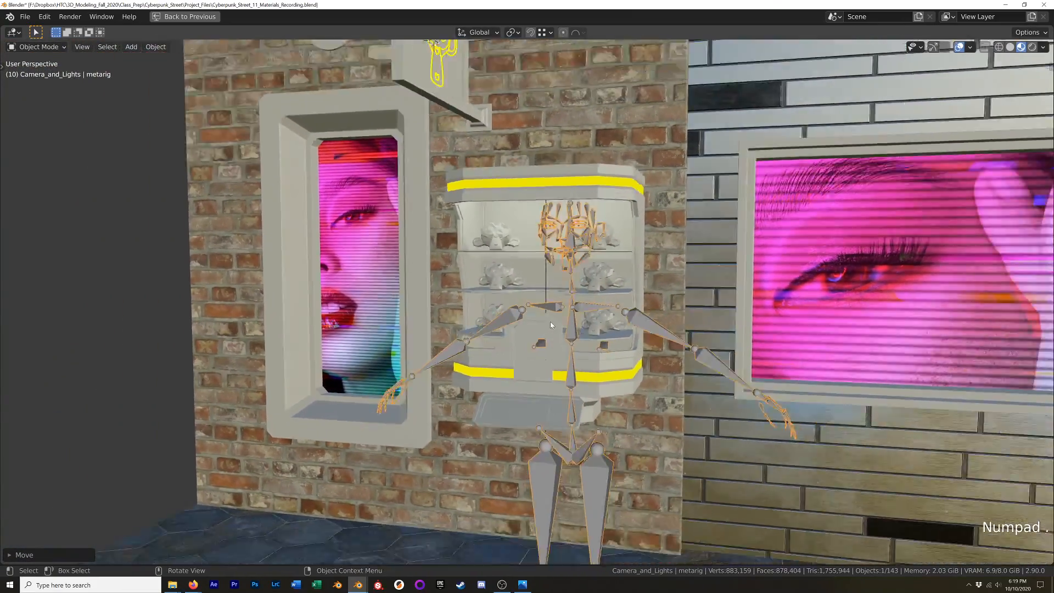
{"action": "key", "text": "g"}
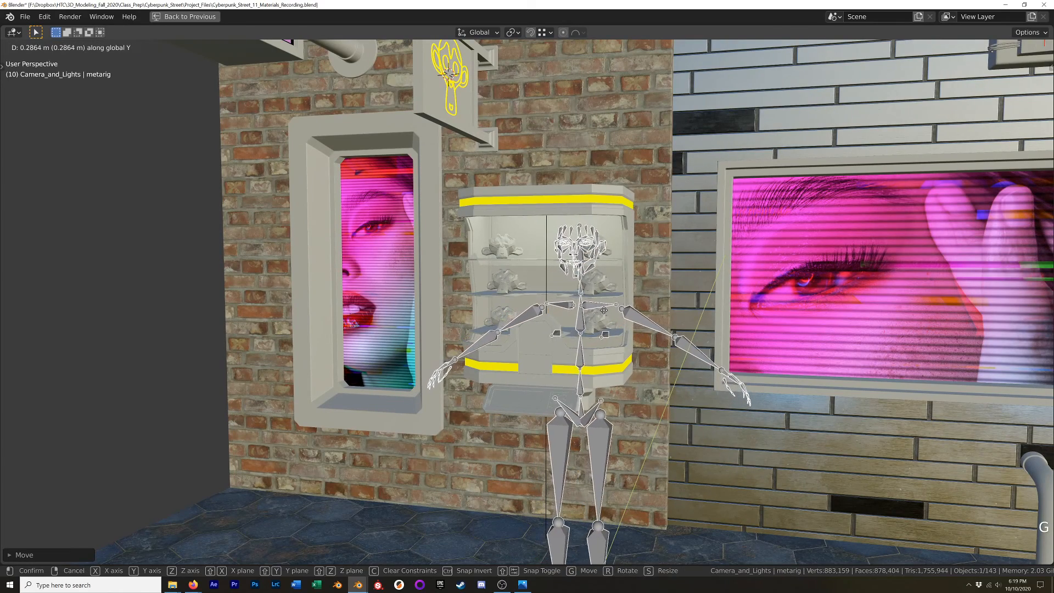
{"action": "left_click", "coordinate": [579, 341]}
Step: Move the metarig along the brick wall to its outer edge beside the tall portrait screen and compare the bricks with its head
{"action": "key", "text": "g"}
{"action": "middle_click", "coordinate": [565, 341]}
{"action": "left_click", "coordinate": [155, 314]}
{"action": "key", "text": "f"}
{"action": "key", "text": "g"}
{"action": "middle_click", "coordinate": [175, 301]}
{"action": "left_click", "coordinate": [230, 277]}
{"action": "middle_click_drag", "start_coordinate": [225, 280], "coordinate": [265, 289]}
{"action": "middle_click_drag", "start_coordinate": [165, 264], "coordinate": [215, 283], "text": "shift"}
{"action": "scroll", "coordinate": [216, 283], "scroll_direction": "up", "scroll_amount": 5}
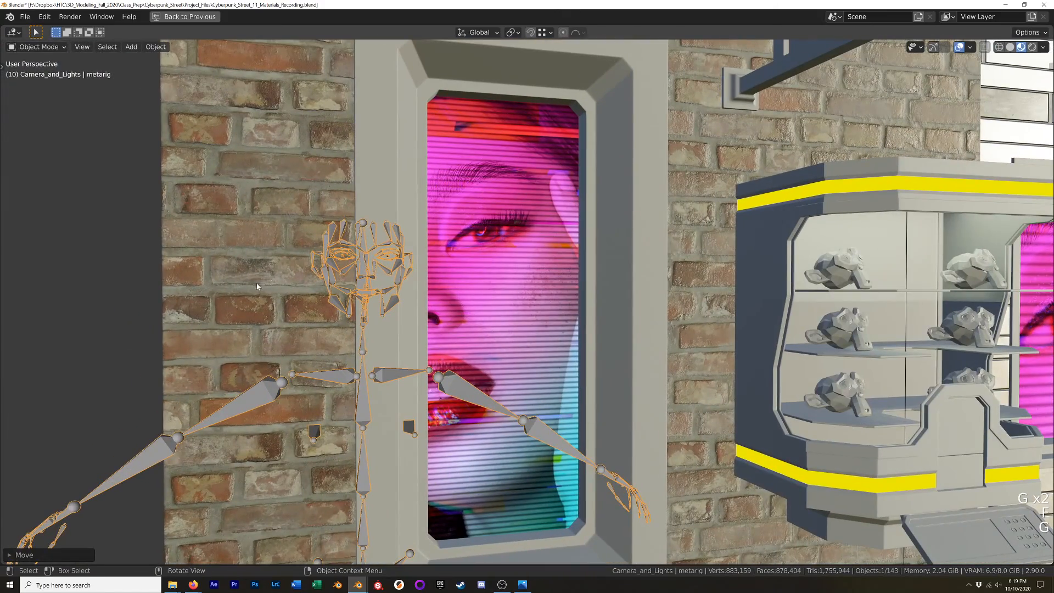
{"action": "middle_click_drag", "start_coordinate": [272, 275], "coordinate": [291, 278]}
{"action": "scroll", "coordinate": [291, 278], "scroll_direction": "down", "scroll_amount": 1}
Step: Restore the full workspace, reselect the brick wall and set its Mapping scale to X 4.060, Y 6.090 and Z 6.090
{"action": "key", "text": "alt+Tab"}
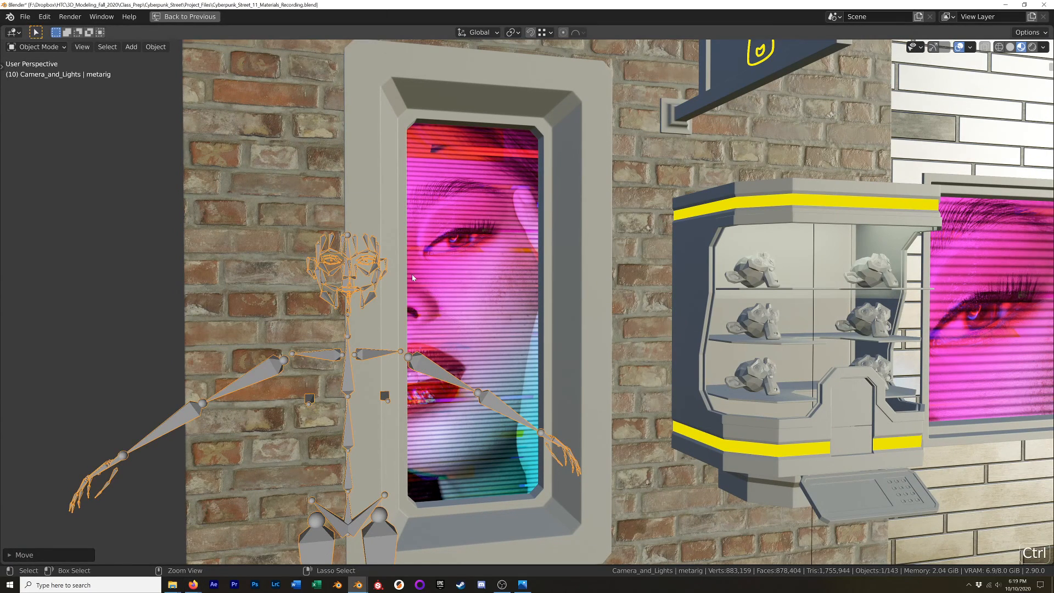
{"action": "key", "text": "ctrl+space"}
{"action": "left_click", "coordinate": [264, 217]}
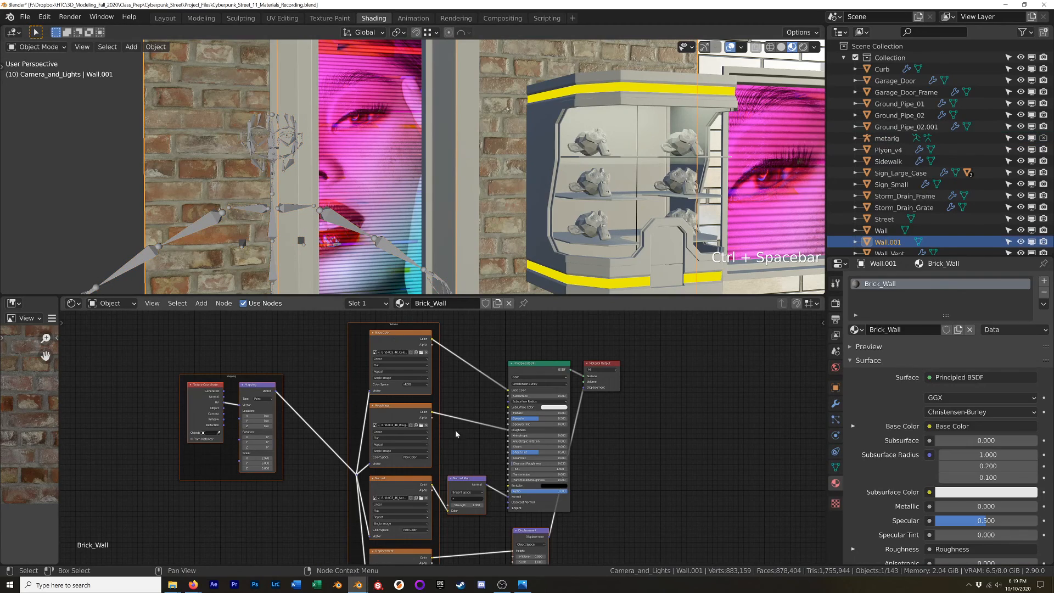
{"action": "scroll", "coordinate": [455, 500], "scroll_direction": "up", "scroll_amount": 4}
{"action": "middle_click_drag", "start_coordinate": [236, 462], "coordinate": [522, 485]}
{"action": "scroll", "coordinate": [520, 485], "scroll_direction": "up", "scroll_amount": 12}
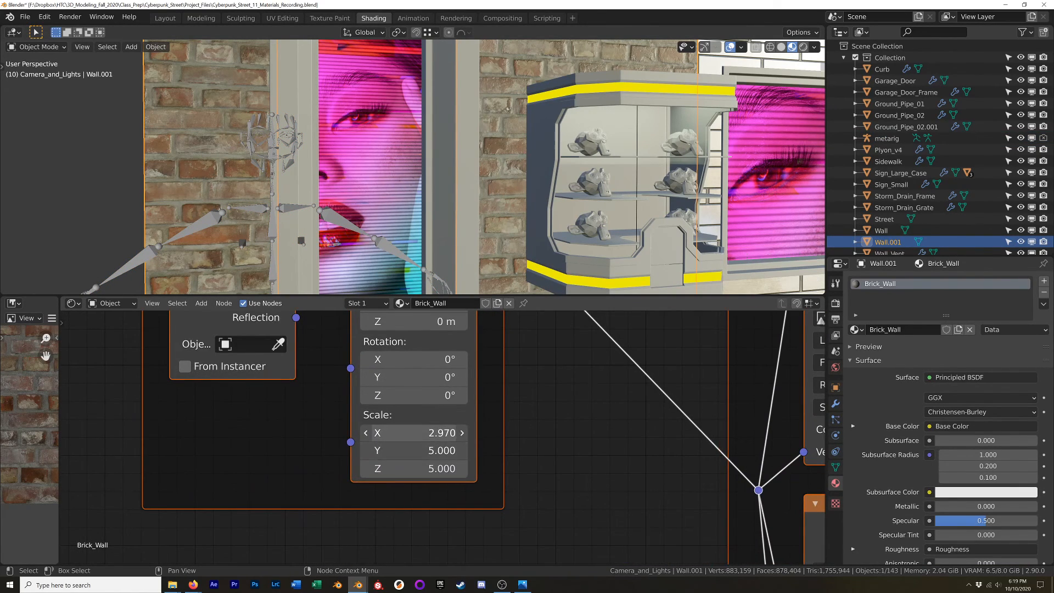
{"action": "left_click_drag", "start_coordinate": [417, 433], "coordinate": [567, 433]}
Step: Reframe the brick wall with its signs and switch the viewport to rendered shading to inspect the resized bricks
{"action": "middle_click_drag", "start_coordinate": [549, 171], "coordinate": [543, 203]}
{"action": "middle_click_drag", "start_coordinate": [543, 203], "coordinate": [582, 209]}
{"action": "scroll", "coordinate": [548, 220], "scroll_direction": "down", "scroll_amount": 2}
{"action": "middle_click_drag", "start_coordinate": [615, 164], "coordinate": [620, 288], "text": "shift"}
{"action": "scroll", "coordinate": [597, 196], "scroll_direction": "down", "scroll_amount": 4}
{"action": "mouse_move", "coordinate": [597, 195]}
{"action": "middle_mouse_down"}
{"action": "mouse_move", "coordinate": [558, 205]}
{"action": "mouse_move", "coordinate": [614, 162]}
{"action": "mouse_move", "coordinate": [584, 203]}
{"action": "mouse_move", "coordinate": [558, 214]}
{"action": "mouse_move", "coordinate": [574, 164]}
{"action": "middle_mouse_up"}
{"action": "scroll", "coordinate": [562, 179], "scroll_direction": "up", "scroll_amount": 2}
{"action": "key", "text": "z"}
{"action": "left_click", "coordinate": [574, 112]}
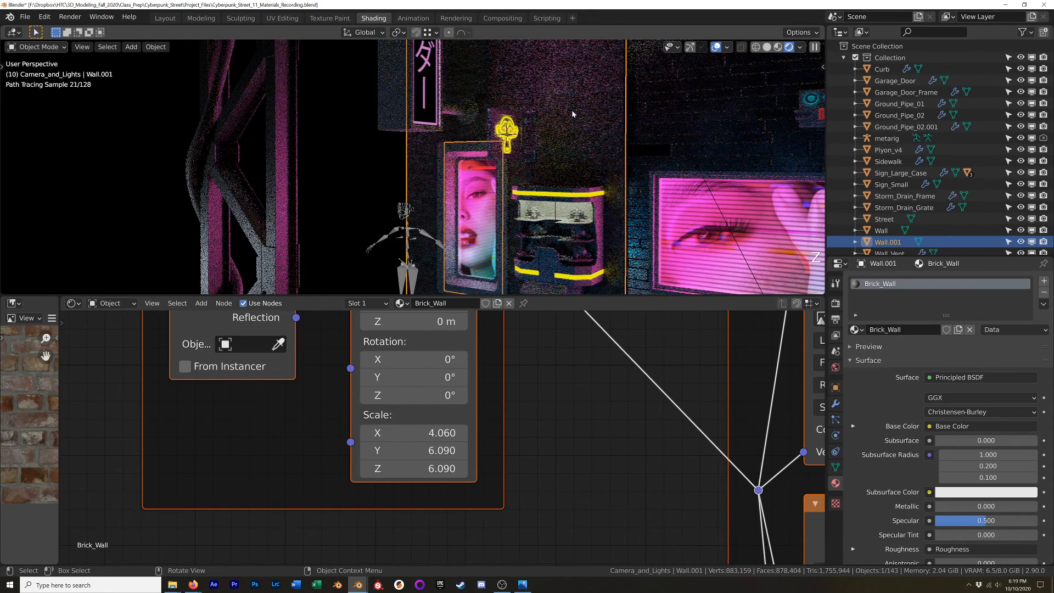
Step: Move the Principled BSDF, Material Output and Normal Map nodes away from the texture nodes to make room between them
{"action": "scroll", "coordinate": [539, 396], "scroll_direction": "down", "scroll_amount": 3}
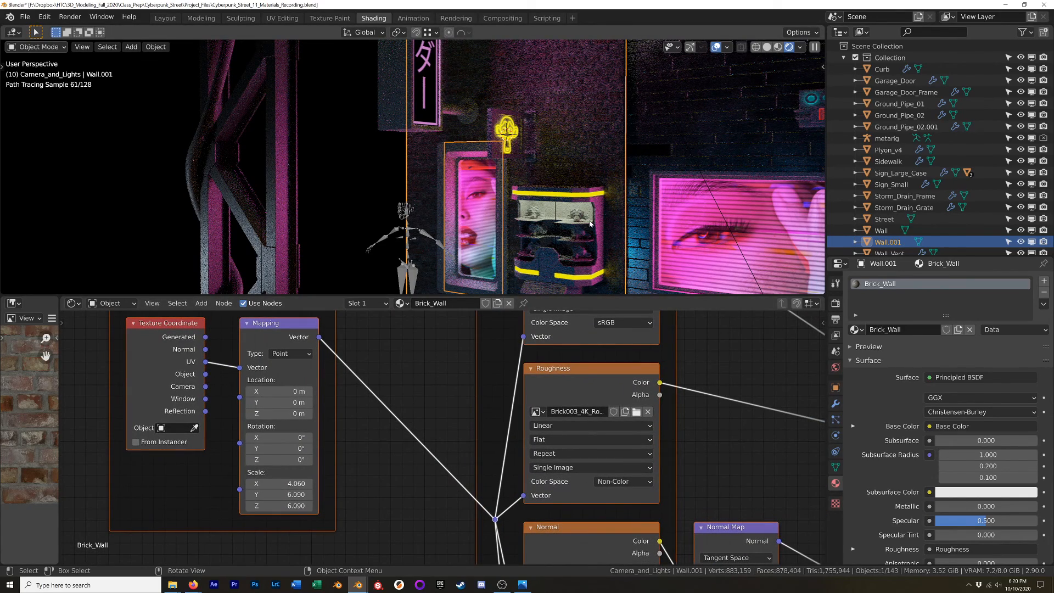
{"action": "scroll", "coordinate": [722, 446], "scroll_direction": "down", "scroll_amount": 6}
{"action": "middle_click_drag", "start_coordinate": [689, 433], "coordinate": [430, 433], "text": "shift"}
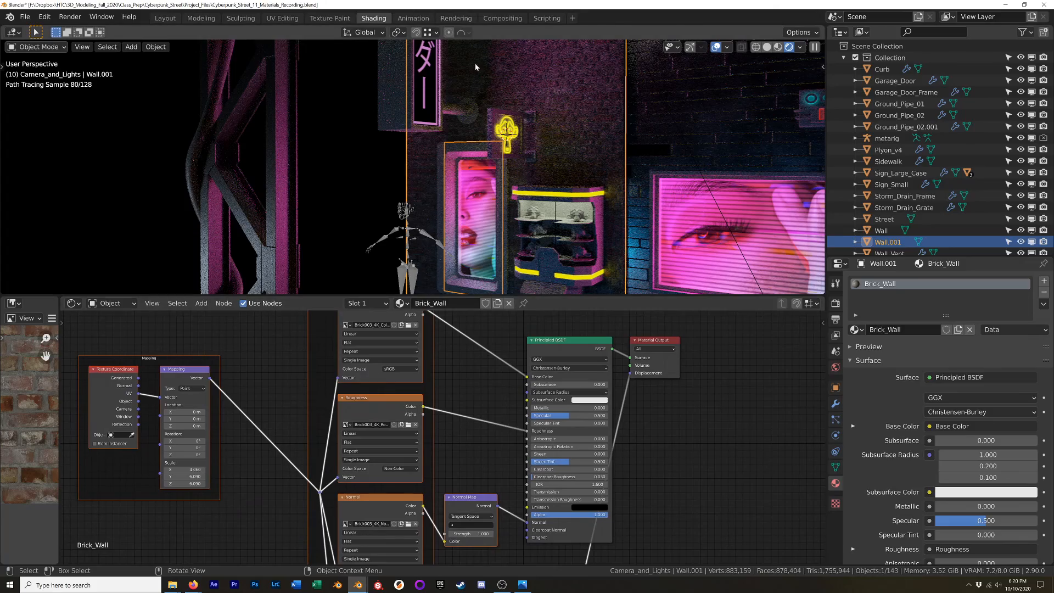
{"action": "scroll", "coordinate": [560, 94], "scroll_direction": "up", "scroll_amount": 4}
{"action": "middle_click_drag", "start_coordinate": [602, 102], "coordinate": [582, 226], "text": "shift"}
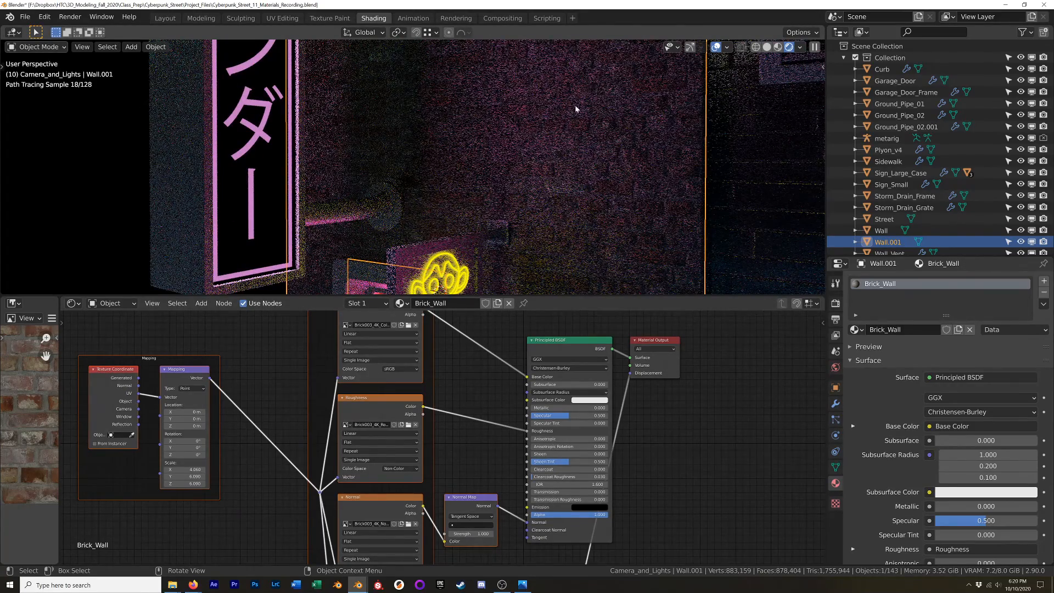
{"action": "left_click_drag", "start_coordinate": [728, 334], "coordinate": [467, 551]}
{"action": "left_click_drag", "start_coordinate": [477, 503], "coordinate": [583, 488]}
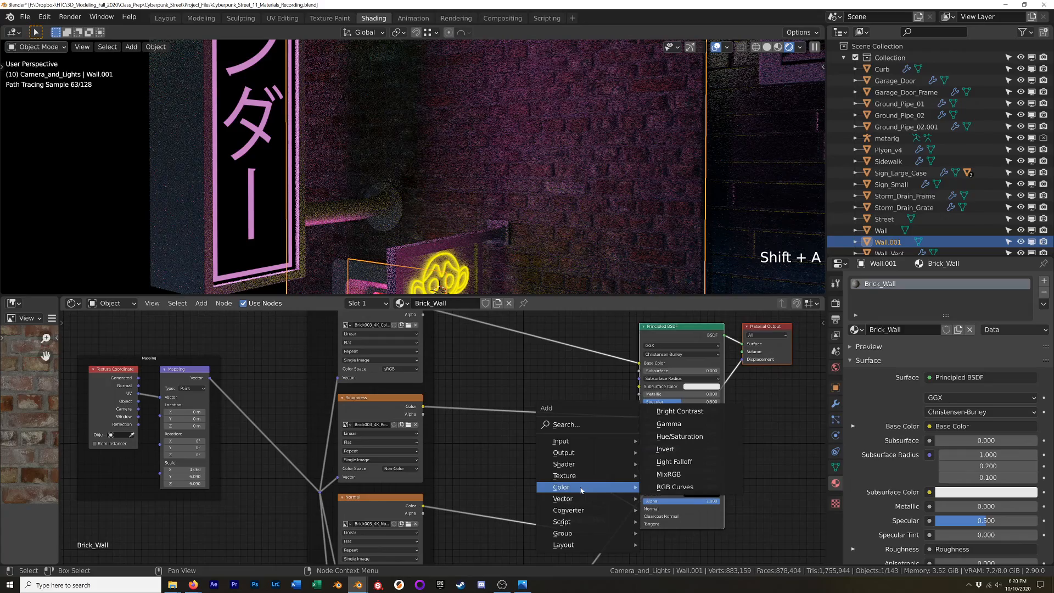
Step: Insert an RGB Curves node between the Normal texture's color output and the Normal Map node
{"action": "mouse_move", "coordinate": [579, 500]}
{"action": "left_click", "coordinate": [675, 448]}
{"action": "left_click", "coordinate": [447, 462]}
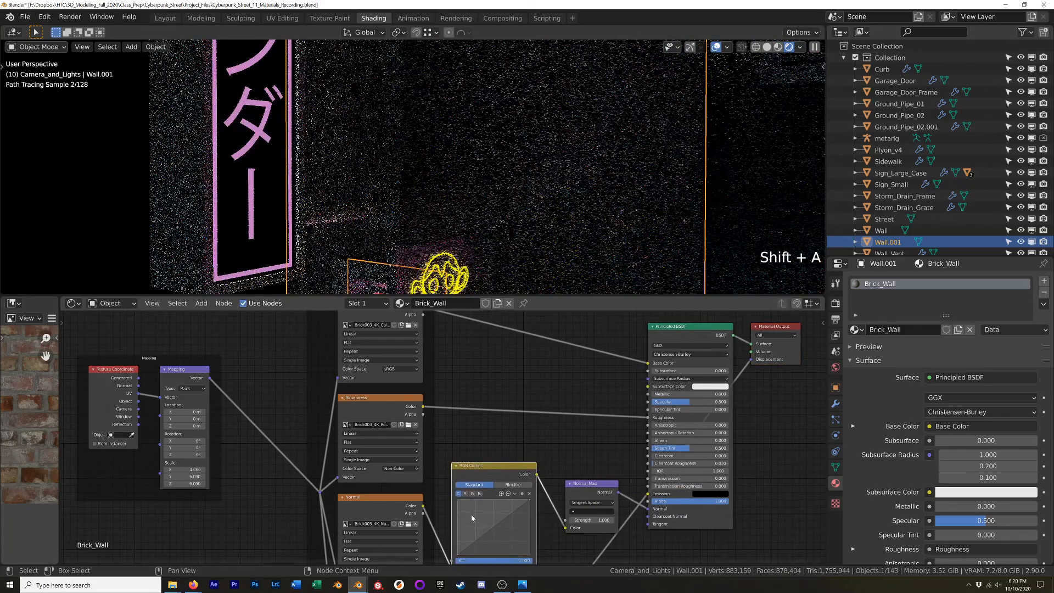
Step: Invert the green channel curve in the RGB Curves node so it falls to X 1.00000, Y 0.00000
{"action": "scroll", "coordinate": [506, 414], "scroll_direction": "up", "scroll_amount": 3}
{"action": "scroll", "coordinate": [506, 410], "scroll_direction": "up", "scroll_amount": 3}
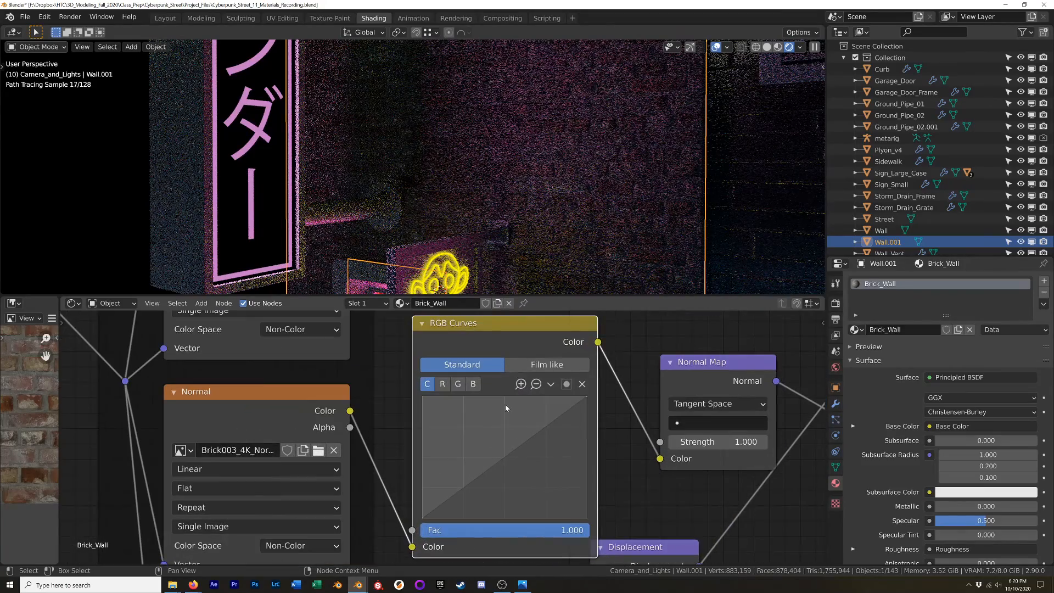
{"action": "middle_click_drag", "start_coordinate": [505, 410], "coordinate": [456, 417], "text": "shift"}
{"action": "left_click", "coordinate": [410, 392]}
{"action": "left_click_drag", "start_coordinate": [377, 531], "coordinate": [537, 524]}
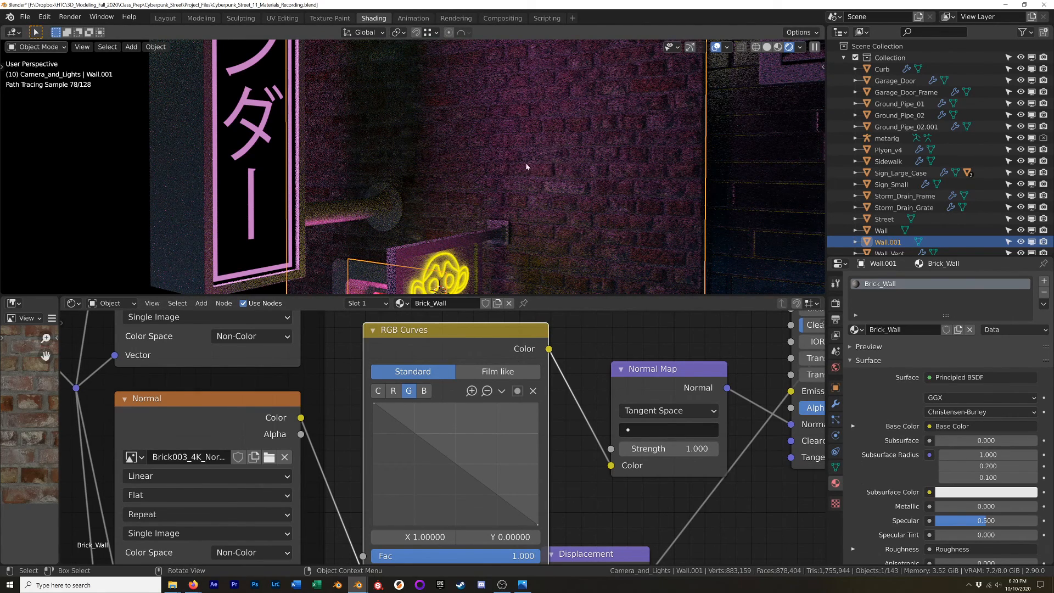
Step: Check the brick relief under the neon lighting and turn off the scene world for the rendered viewport
{"action": "scroll", "coordinate": [537, 159], "scroll_direction": "down", "scroll_amount": 5}
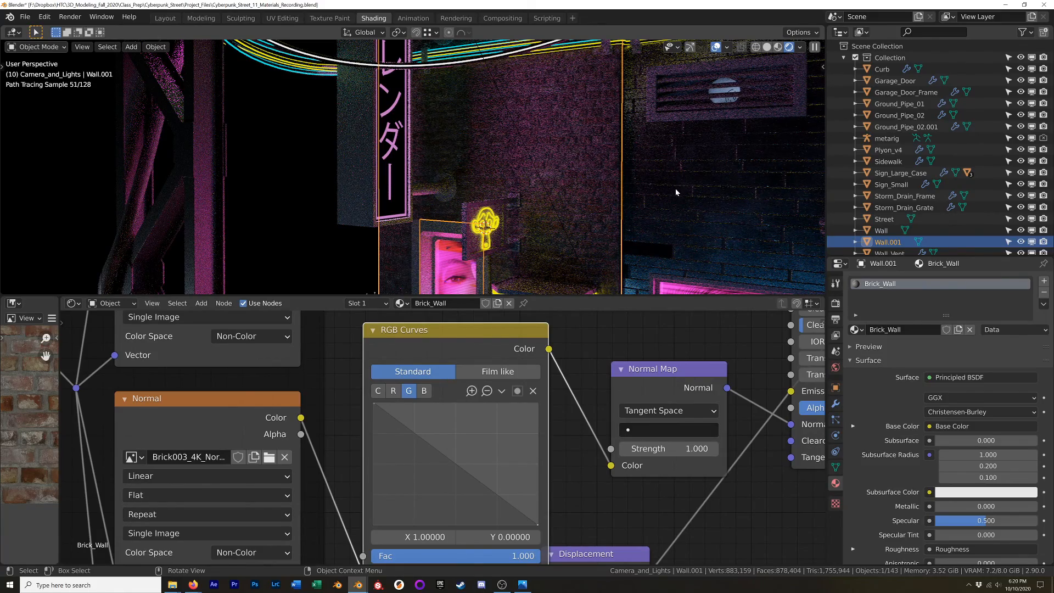
{"action": "scroll", "coordinate": [565, 168], "scroll_direction": "up", "scroll_amount": 4}
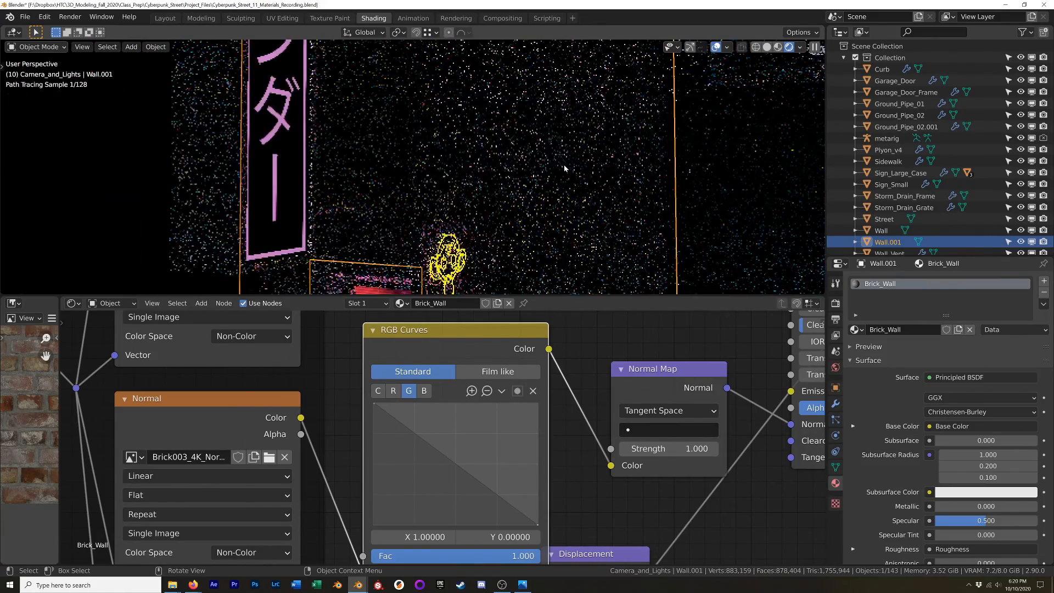
{"action": "scroll", "coordinate": [564, 168], "scroll_direction": "up", "scroll_amount": 1}
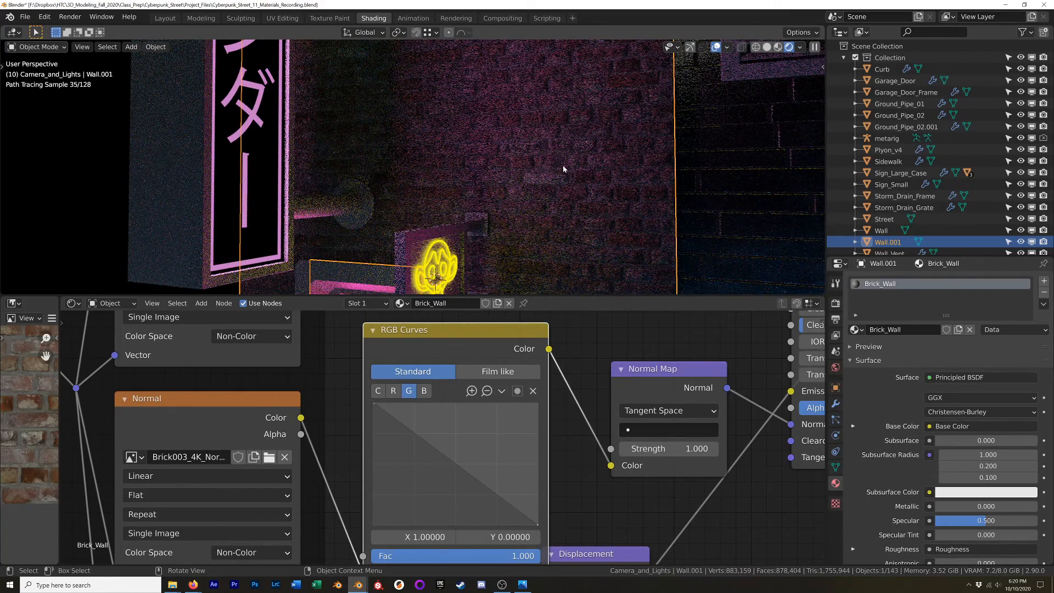
{"action": "scroll", "coordinate": [611, 199], "scroll_direction": "down", "scroll_amount": 3}
{"action": "middle_click_drag", "start_coordinate": [604, 240], "coordinate": [579, 112], "text": "shift"}
{"action": "scroll", "coordinate": [582, 117], "scroll_direction": "down", "scroll_amount": 2}
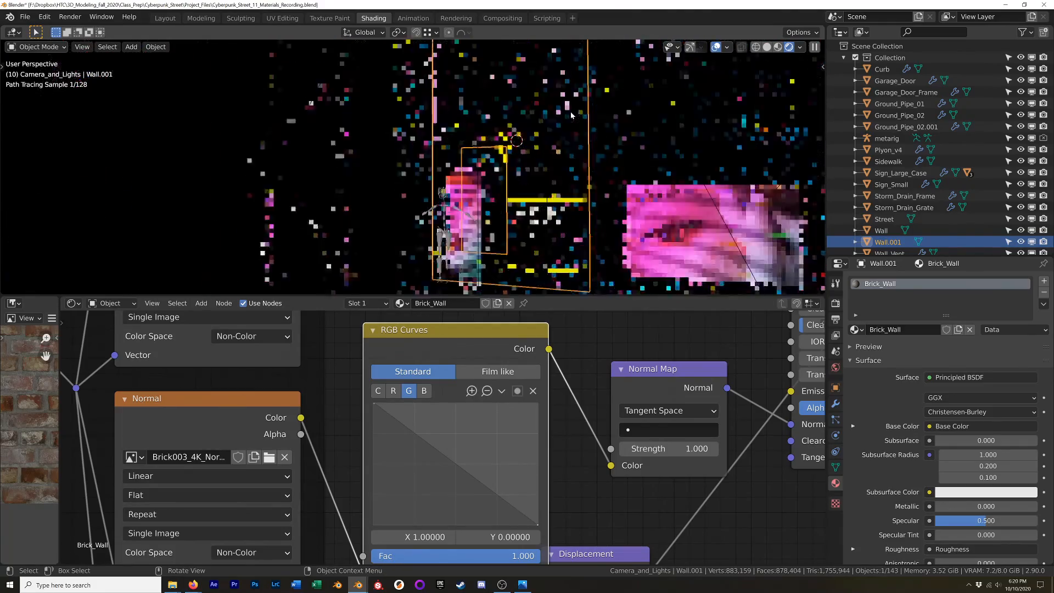
{"action": "left_click", "coordinate": [799, 47]}
{"action": "left_click", "coordinate": [735, 116]}
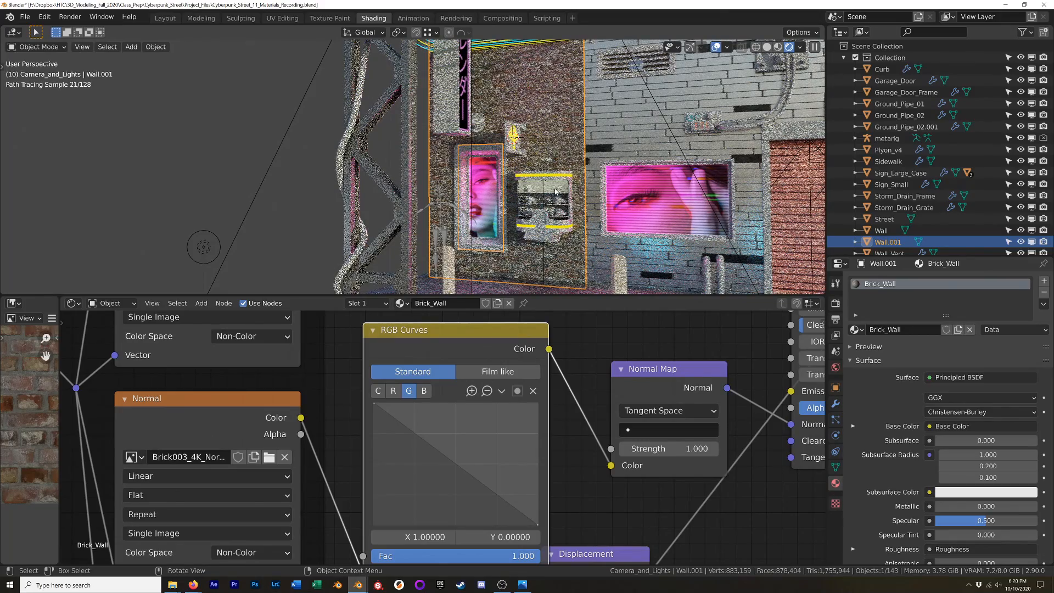
Step: Look through the scene camera, limit rendering to a region around the brick wall and maximize the viewport
{"action": "key", "text": "KP_0"}
{"action": "scroll", "coordinate": [467, 206], "scroll_direction": "up", "scroll_amount": 3}
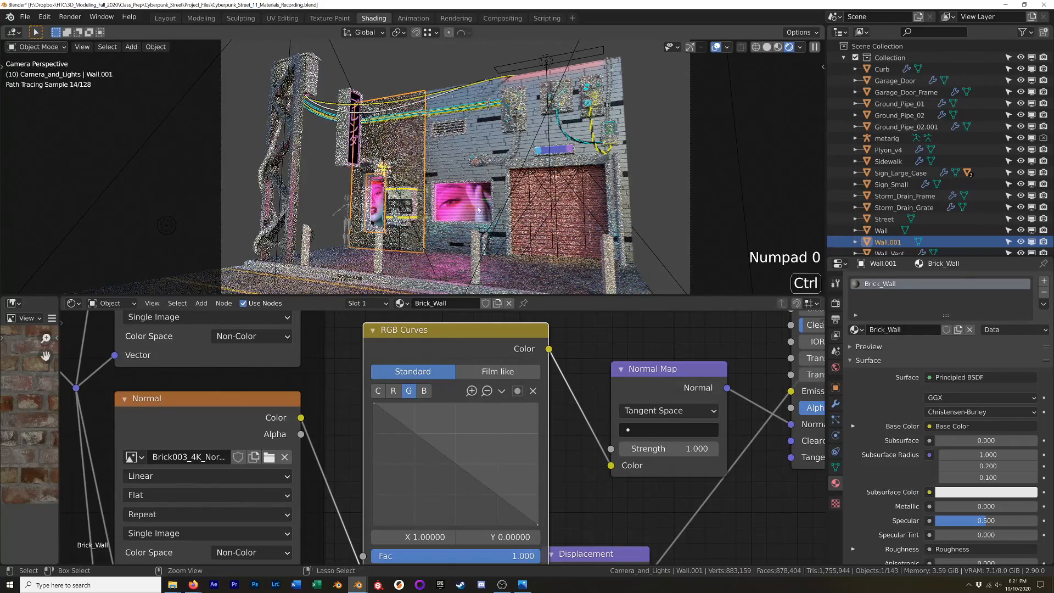
{"action": "key", "text": "ctrl+b"}
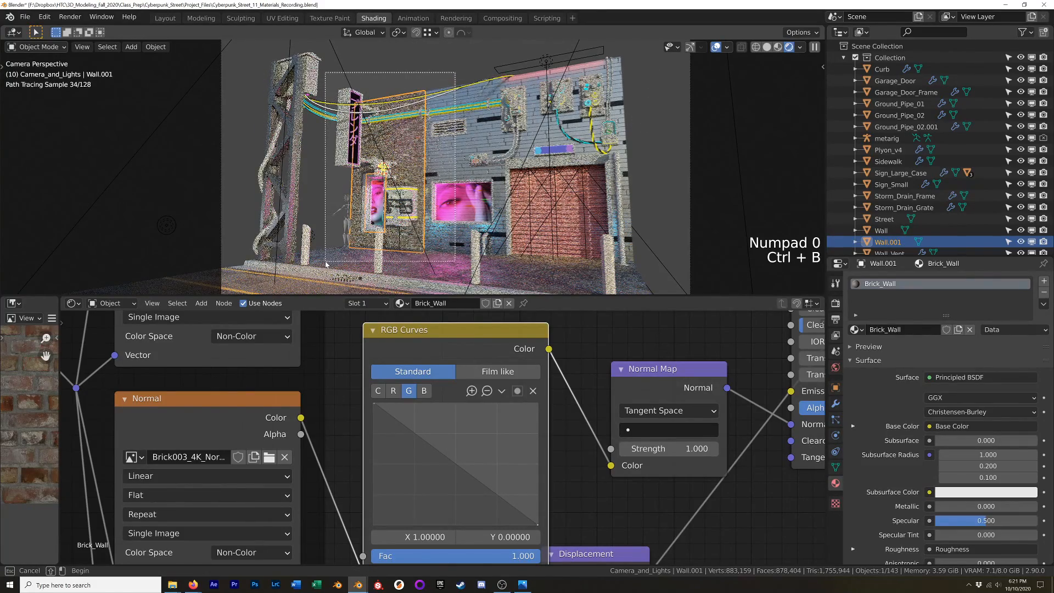
{"action": "left_click_drag", "start_coordinate": [325, 264], "coordinate": [325, 262]}
{"action": "key", "text": "ctrl+space"}
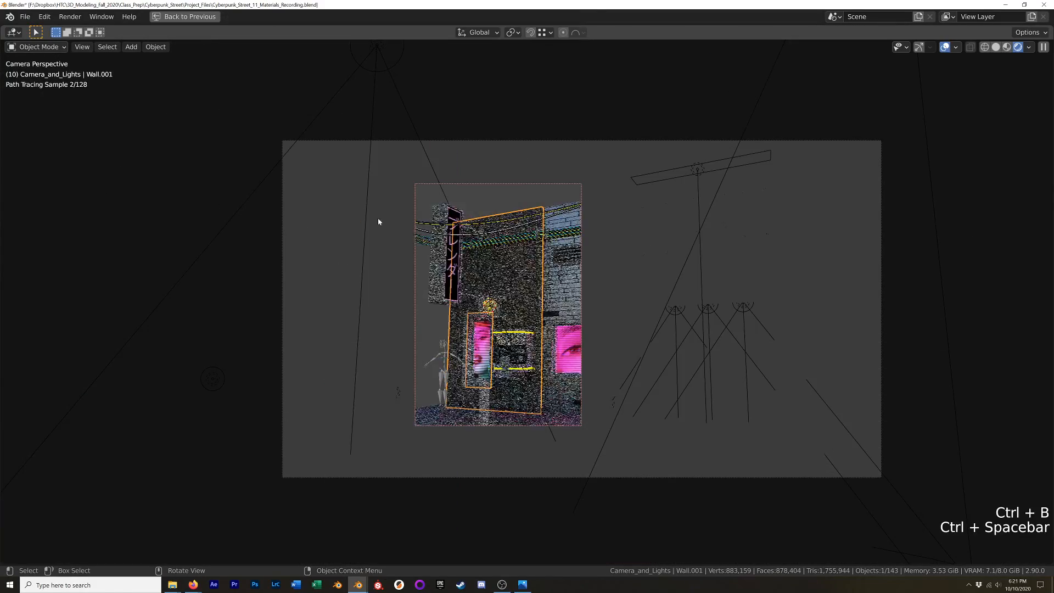
Step: Examine the rendered brick wall up close with the viewport overlays hidden and shown
{"action": "scroll", "coordinate": [372, 214], "scroll_direction": "up", "scroll_amount": 3}
{"action": "middle_click_drag", "start_coordinate": [494, 305], "coordinate": [484, 302], "text": "shift"}
{"action": "scroll", "coordinate": [485, 303], "scroll_direction": "up", "scroll_amount": 2}
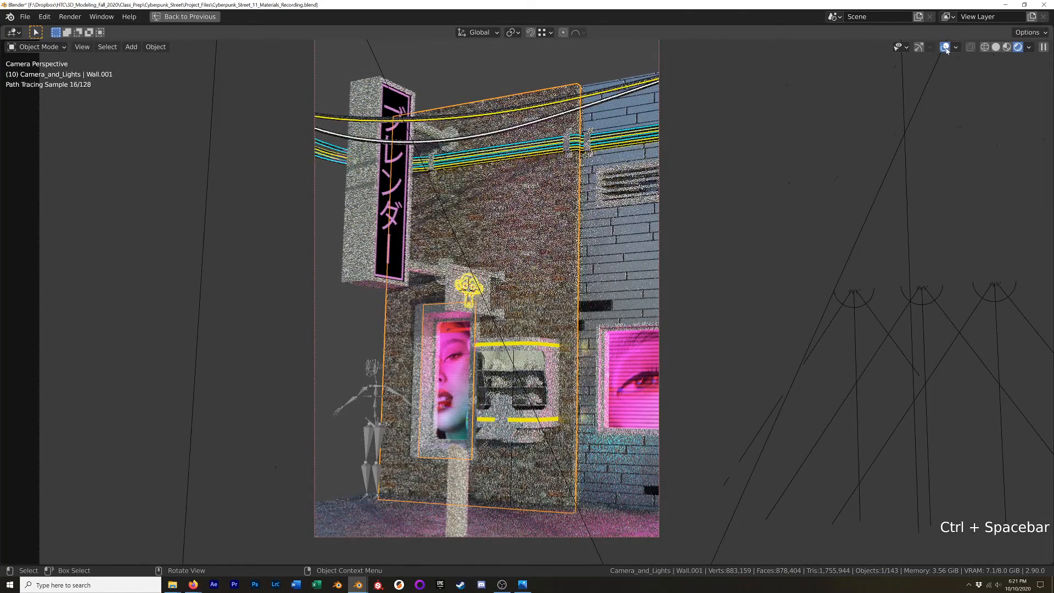
{"action": "left_click", "coordinate": [944, 48]}
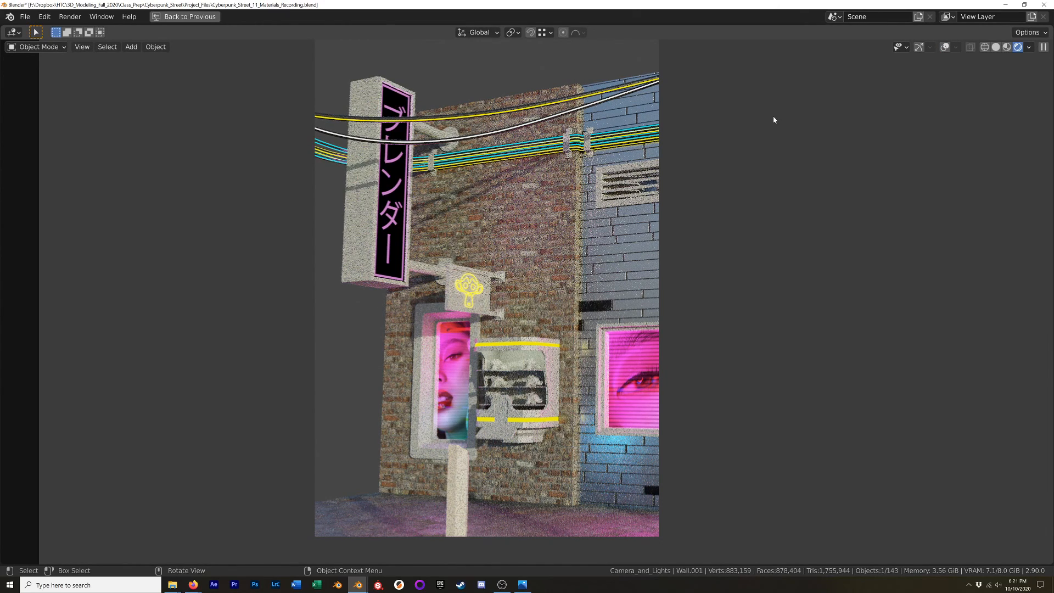
{"action": "left_click", "coordinate": [944, 48]}
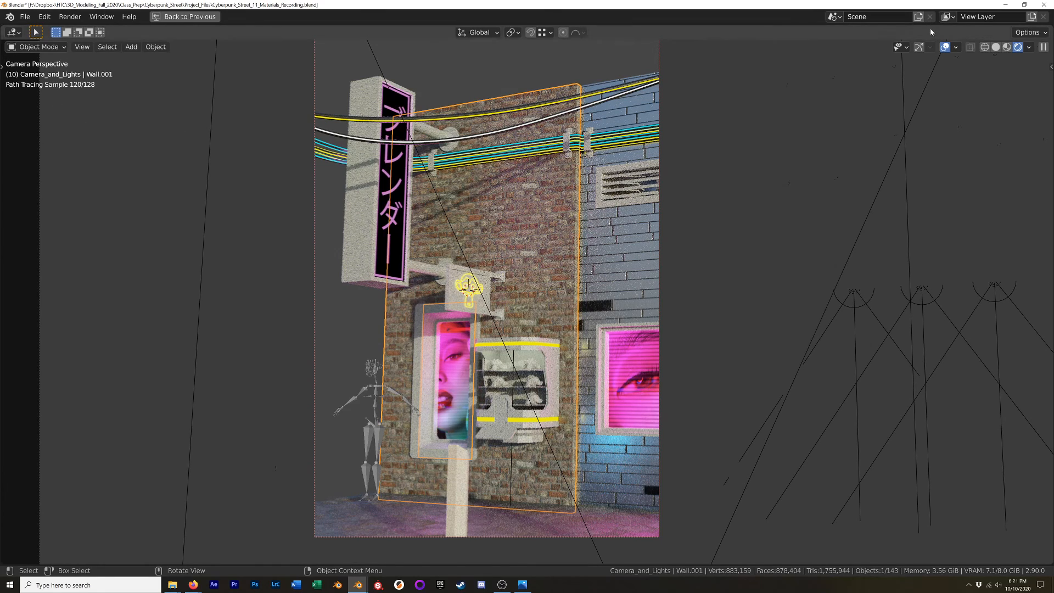
{"action": "left_click", "coordinate": [944, 49]}
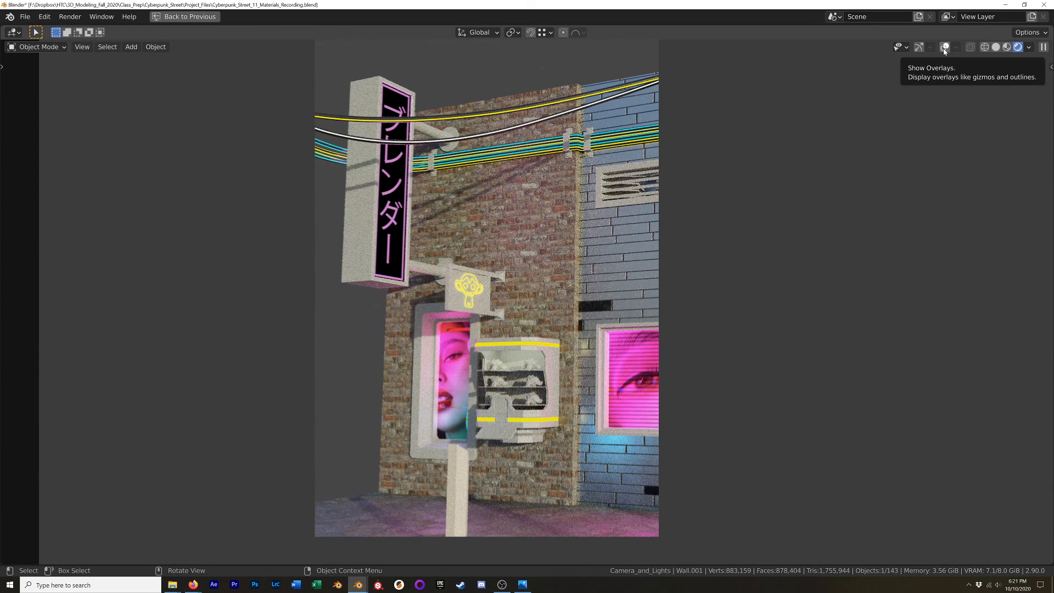
{"action": "left_click", "coordinate": [944, 48]}
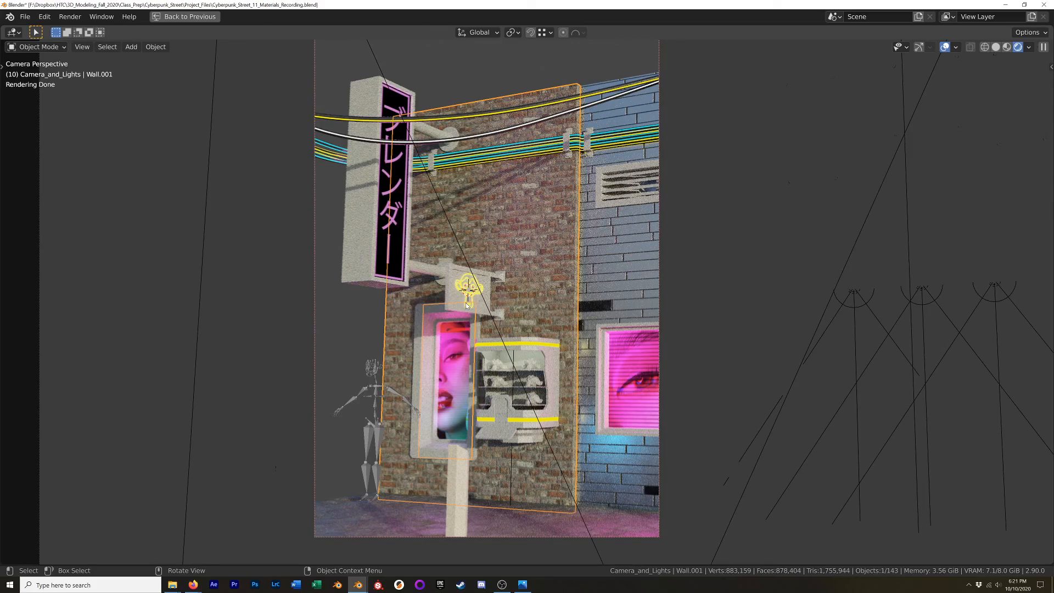
Step: Clear the render region and switch the viewport to Material Preview shading
{"action": "key", "text": "ctrl+alt+b"}
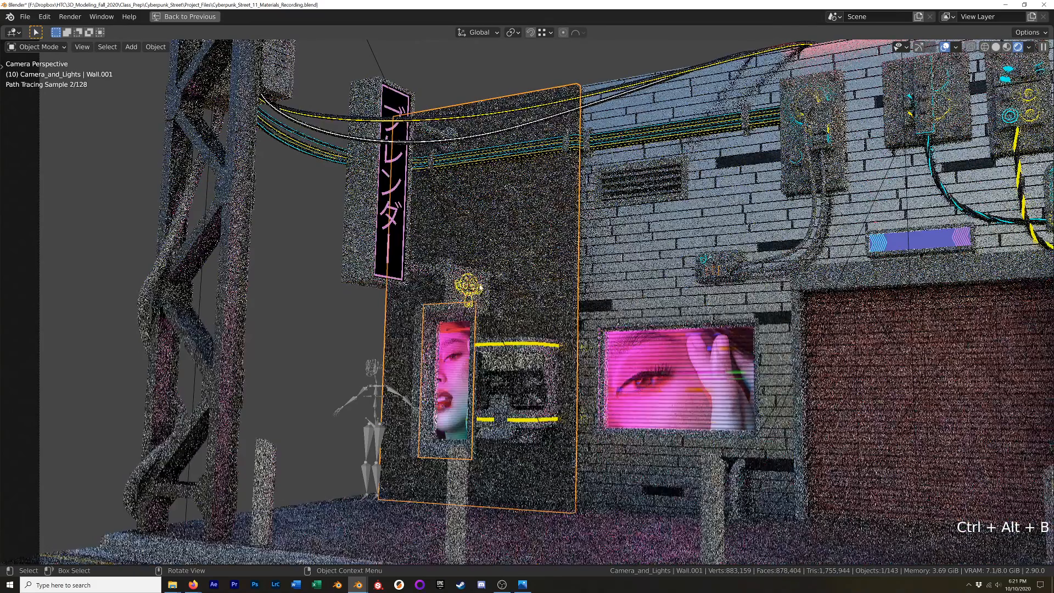
{"action": "key", "text": "z"}
{"action": "middle_click_drag", "start_coordinate": [440, 351], "coordinate": [552, 362]}
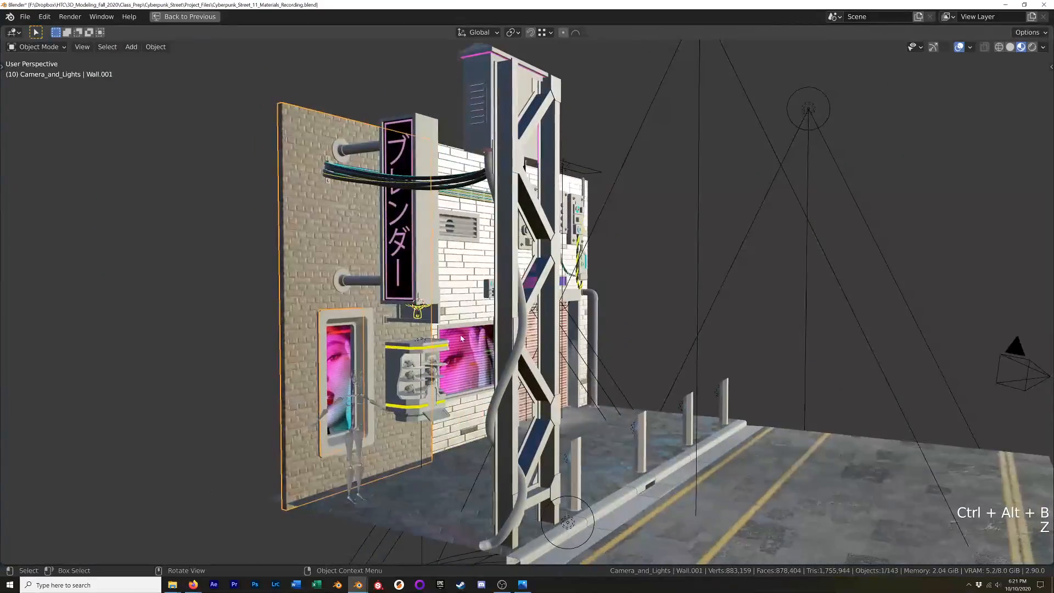
Step: Select the vending machine's top panel and focus the view on it beside the brick wall
{"action": "scroll", "coordinate": [384, 337], "scroll_direction": "up", "scroll_amount": 5}
{"action": "scroll", "coordinate": [443, 338], "scroll_direction": "up", "scroll_amount": 3}
{"action": "middle_click_drag", "start_coordinate": [386, 340], "coordinate": [486, 396]}
{"action": "left_click", "coordinate": [484, 387]}
{"action": "left_click", "coordinate": [486, 380]}
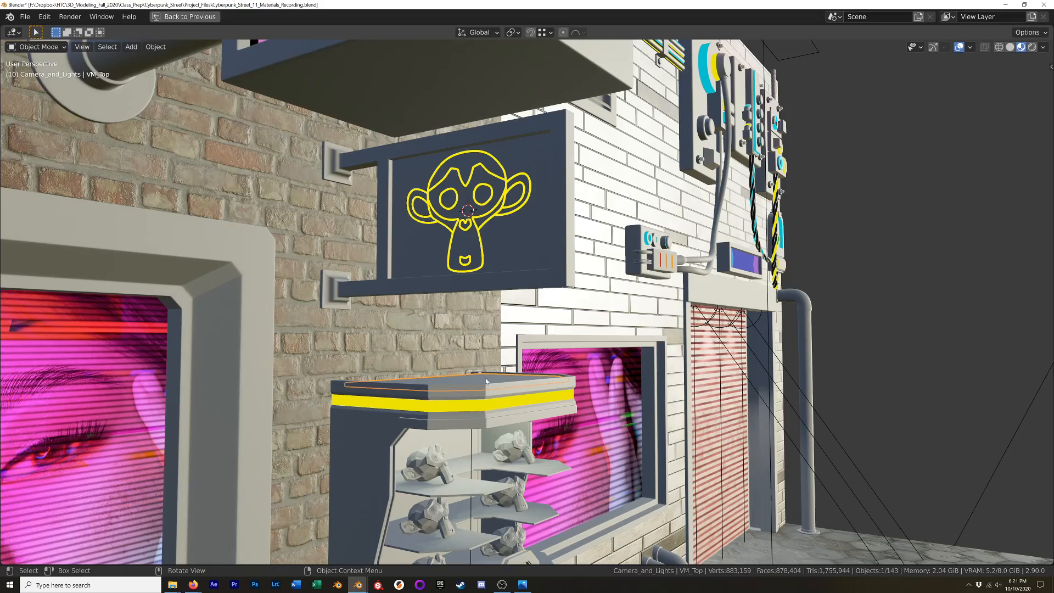
{"action": "key", "text": "KP_Decimal"}
{"action": "middle_click_drag", "start_coordinate": [530, 266], "coordinate": [495, 419], "text": "shift"}
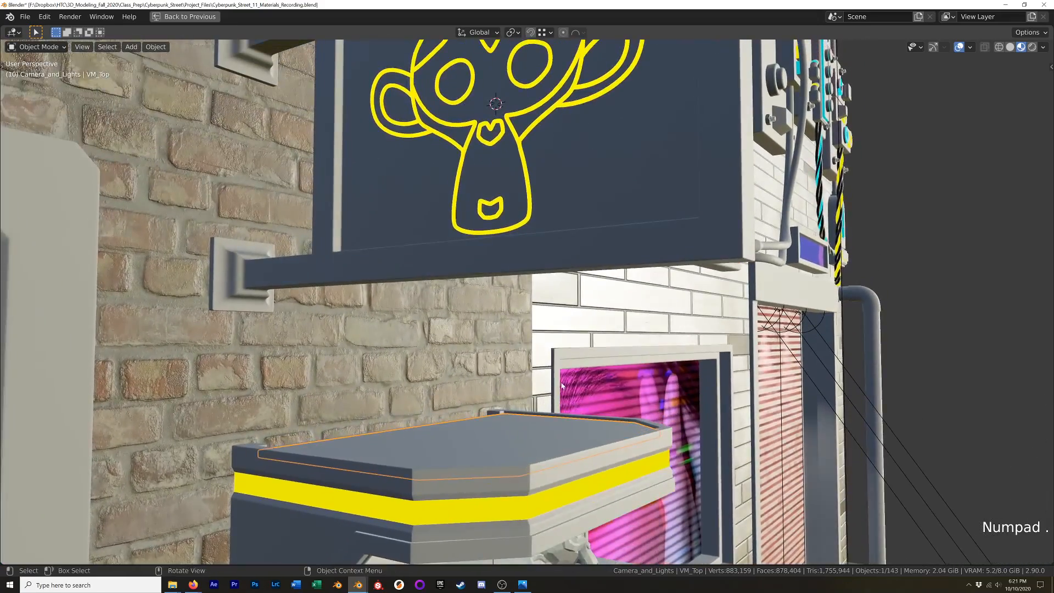
Step: Examine the brick surface's depth and shading from several angles at the corner with the metal tile wall
{"action": "middle_click_drag", "start_coordinate": [564, 384], "coordinate": [533, 387]}
{"action": "middle_click_drag", "start_coordinate": [609, 288], "coordinate": [549, 338], "text": "shift"}
{"action": "scroll", "coordinate": [548, 337], "scroll_direction": "up", "scroll_amount": 5}
{"action": "scroll", "coordinate": [544, 356], "scroll_direction": "down", "scroll_amount": 2}
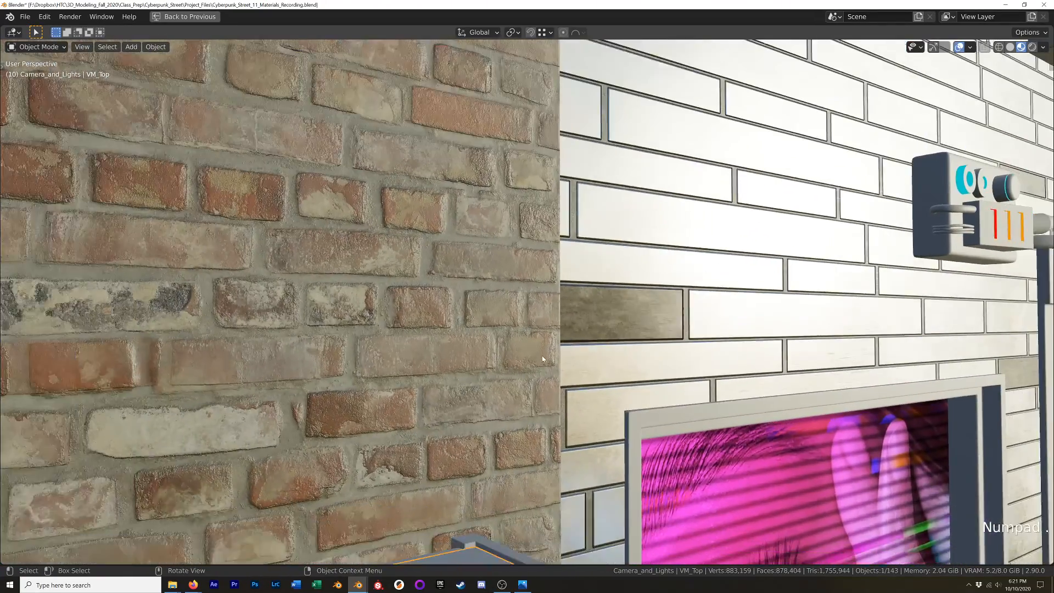
{"action": "key", "text": "z"}
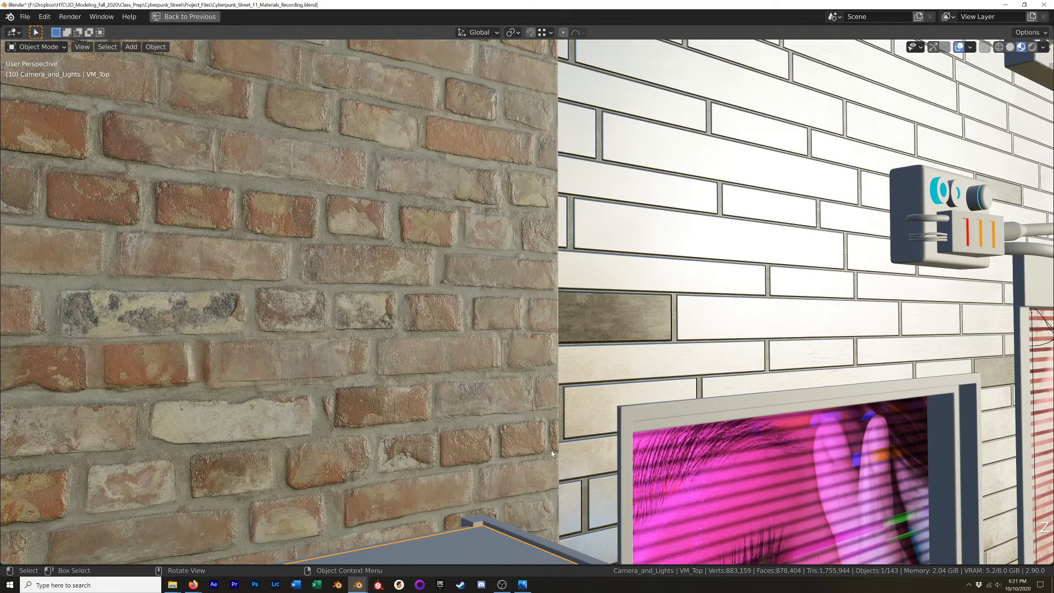
{"action": "scroll", "coordinate": [516, 337], "scroll_direction": "down", "scroll_amount": 2}
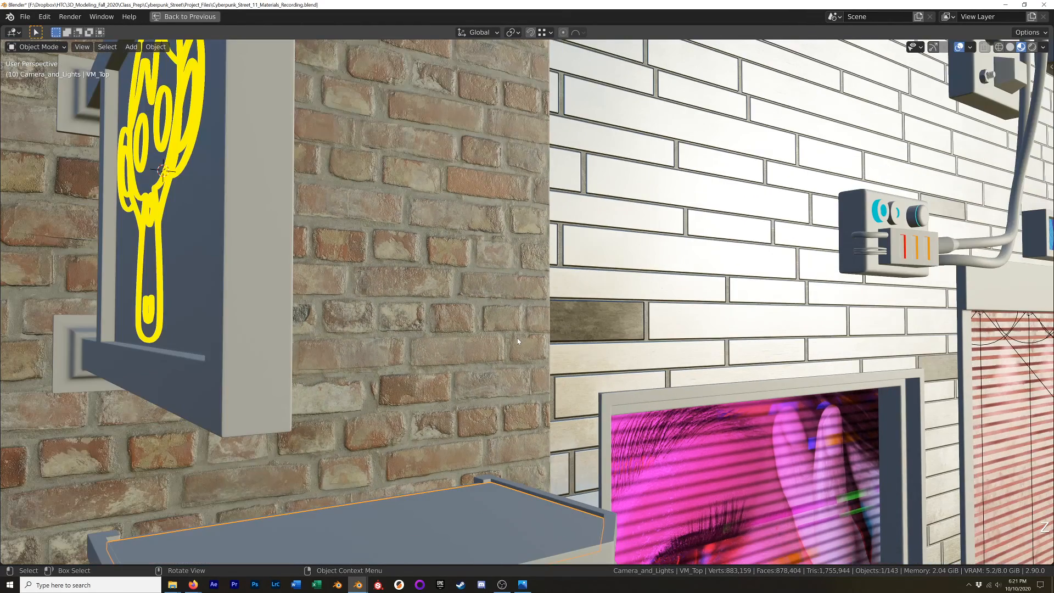
{"action": "scroll", "coordinate": [464, 305], "scroll_direction": "up", "scroll_amount": 1}
{"action": "mouse_move", "coordinate": [460, 302]}
{"action": "middle_mouse_down"}
{"action": "mouse_move", "coordinate": [470, 281]}
{"action": "mouse_move", "coordinate": [417, 287]}
{"action": "mouse_move", "coordinate": [473, 284]}
{"action": "mouse_move", "coordinate": [463, 286]}
{"action": "middle_mouse_up"}
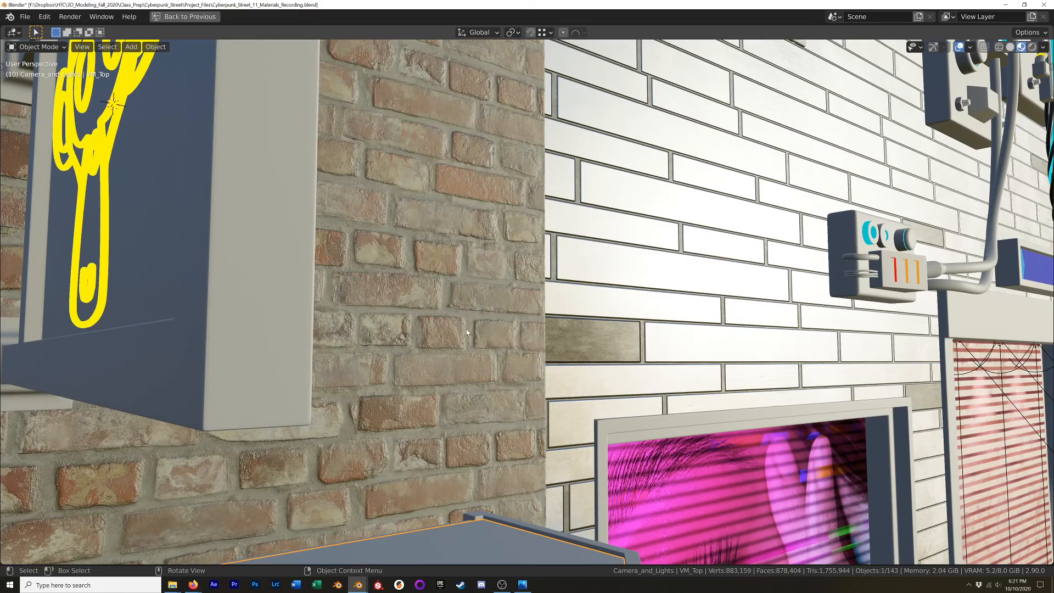
{"action": "middle_click_drag", "start_coordinate": [546, 288], "coordinate": [547, 358]}
Step: Select the brick wall, restore the full workspace and set the Brick_Wall material's displacement method to Displacement and Bump
{"action": "left_click", "coordinate": [501, 360]}
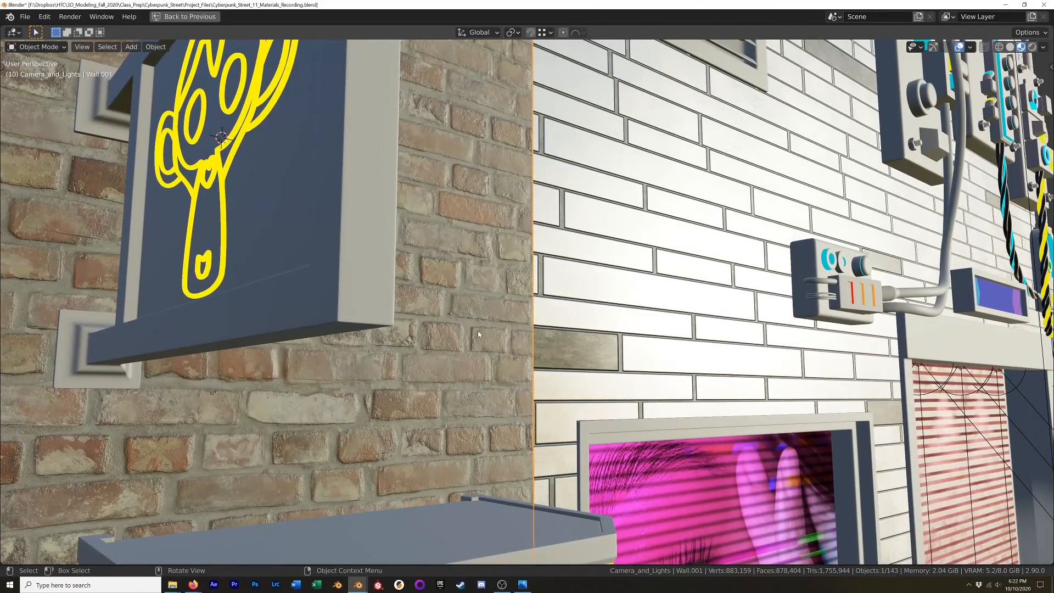
{"action": "key", "text": "ctrl+space"}
{"action": "scroll", "coordinate": [459, 189], "scroll_direction": "down", "scroll_amount": 3}
{"action": "scroll", "coordinate": [451, 202], "scroll_direction": "up", "scroll_amount": 4}
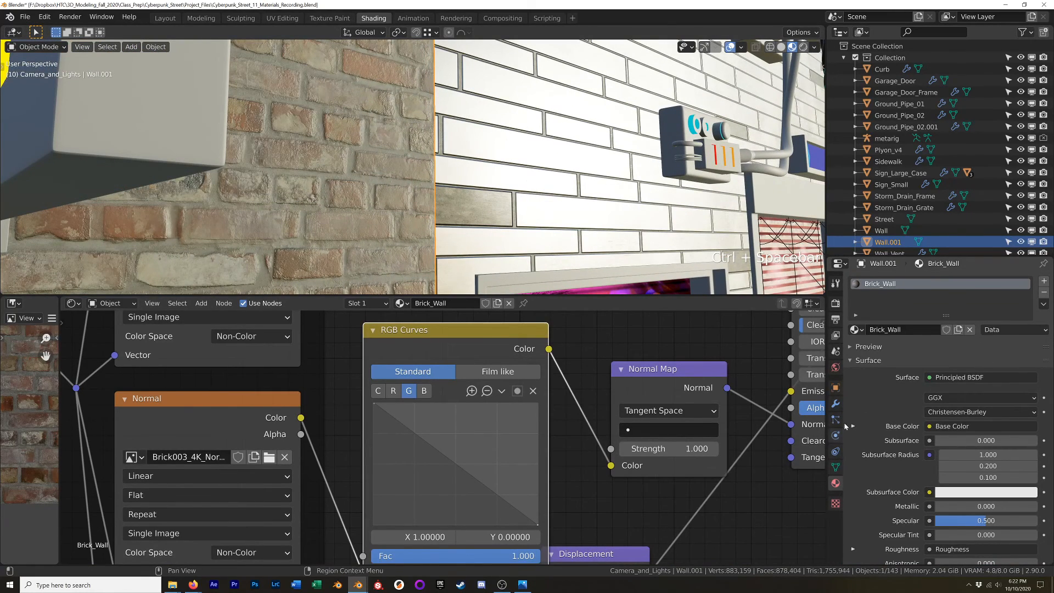
{"action": "scroll", "coordinate": [899, 470], "scroll_direction": "down", "scroll_amount": 15}
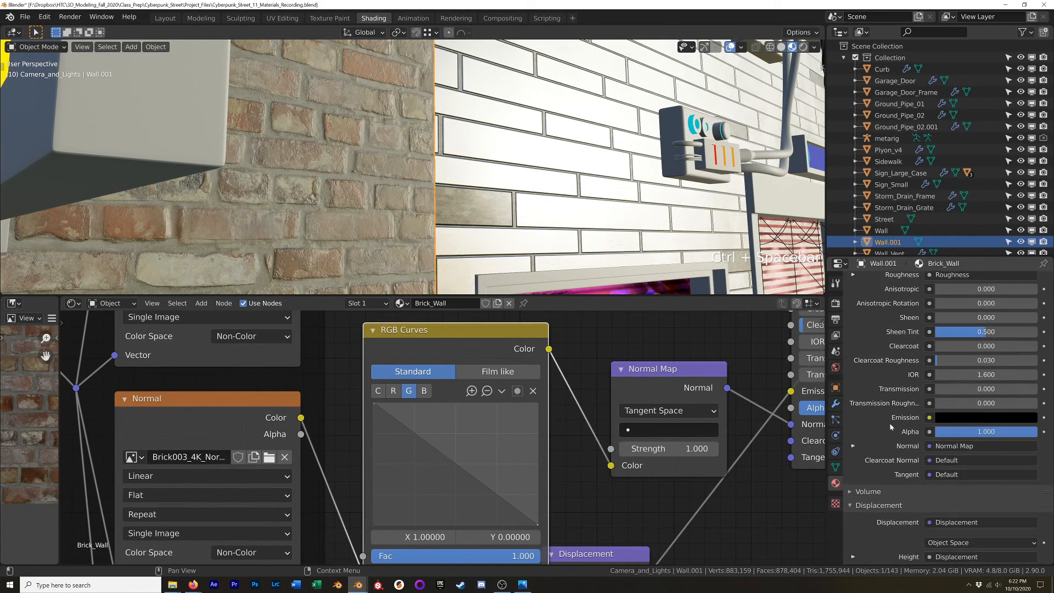
{"action": "scroll", "coordinate": [900, 470], "scroll_direction": "down", "scroll_amount": 3}
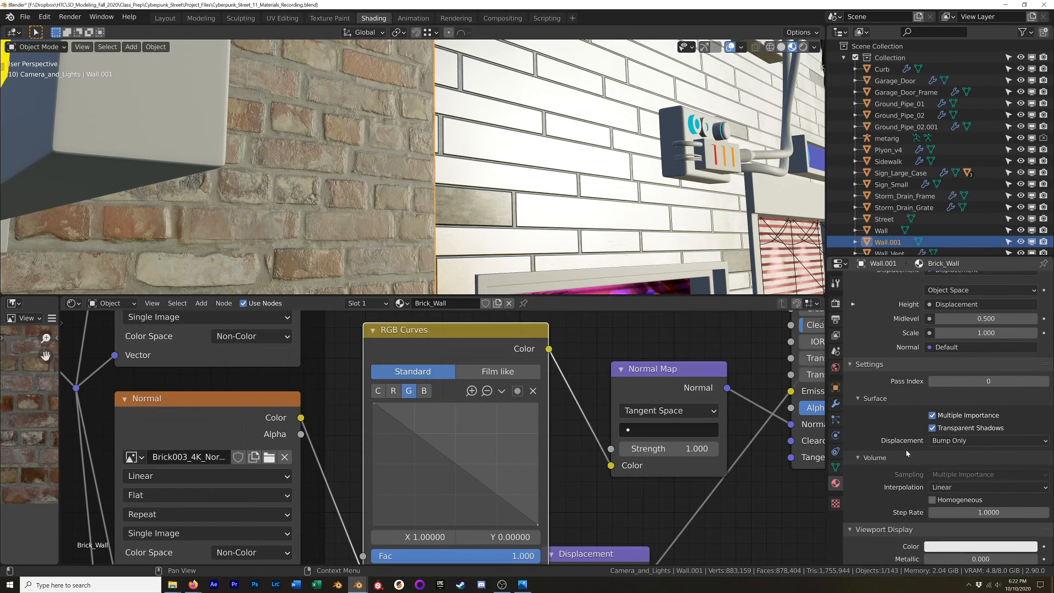
{"action": "left_click", "coordinate": [960, 440]}
{"action": "left_click", "coordinate": [968, 479]}
Step: Move the Displacement node into the free space beneath the Principled BSDF and bring its settings into close view
{"action": "scroll", "coordinate": [623, 510], "scroll_direction": "down", "scroll_amount": 2}
{"action": "middle_click_drag", "start_coordinate": [623, 511], "coordinate": [366, 379]}
{"action": "left_click_drag", "start_coordinate": [363, 410], "coordinate": [621, 383]}
{"action": "middle_click_drag", "start_coordinate": [677, 341], "coordinate": [598, 344], "text": "shift"}
{"action": "left_click_drag", "start_coordinate": [516, 385], "coordinate": [473, 377]}
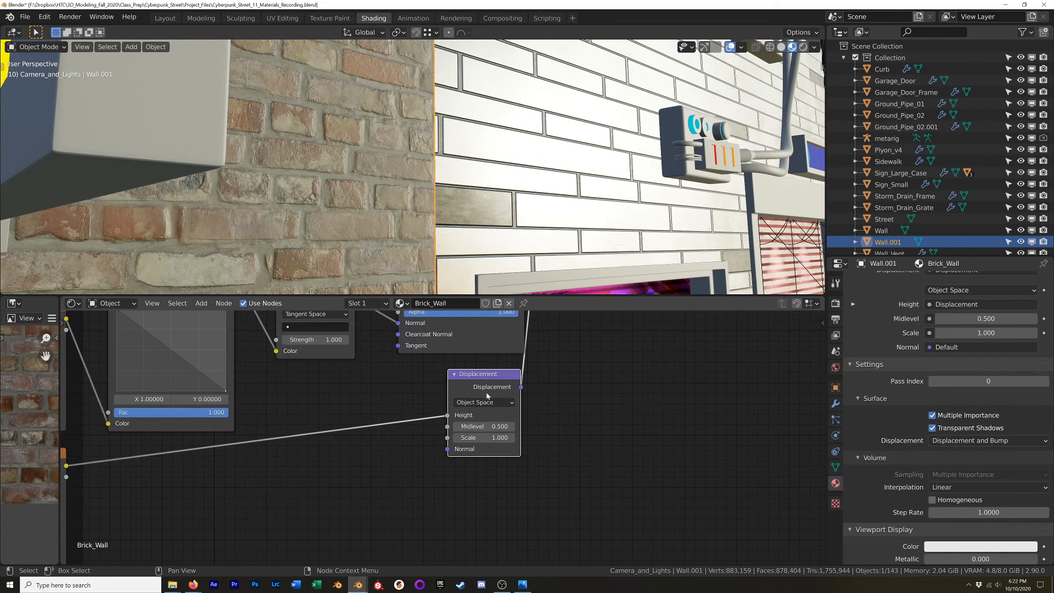
{"action": "scroll", "coordinate": [483, 425], "scroll_direction": "up", "scroll_amount": 8}
{"action": "middle_click_drag", "start_coordinate": [489, 376], "coordinate": [463, 426], "text": "shift"}
Step: Add a Subdivision Surface modifier to the brick wall and enable Adaptive Subdivision
{"action": "left_click", "coordinate": [835, 403]}
{"action": "left_click", "coordinate": [896, 281]}
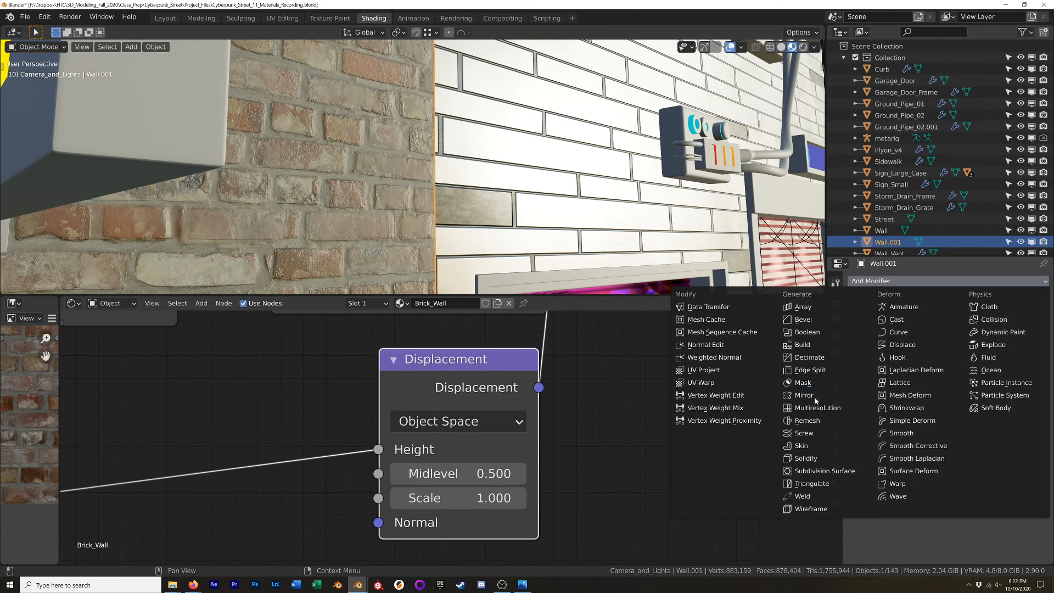
{"action": "left_click", "coordinate": [823, 471]}
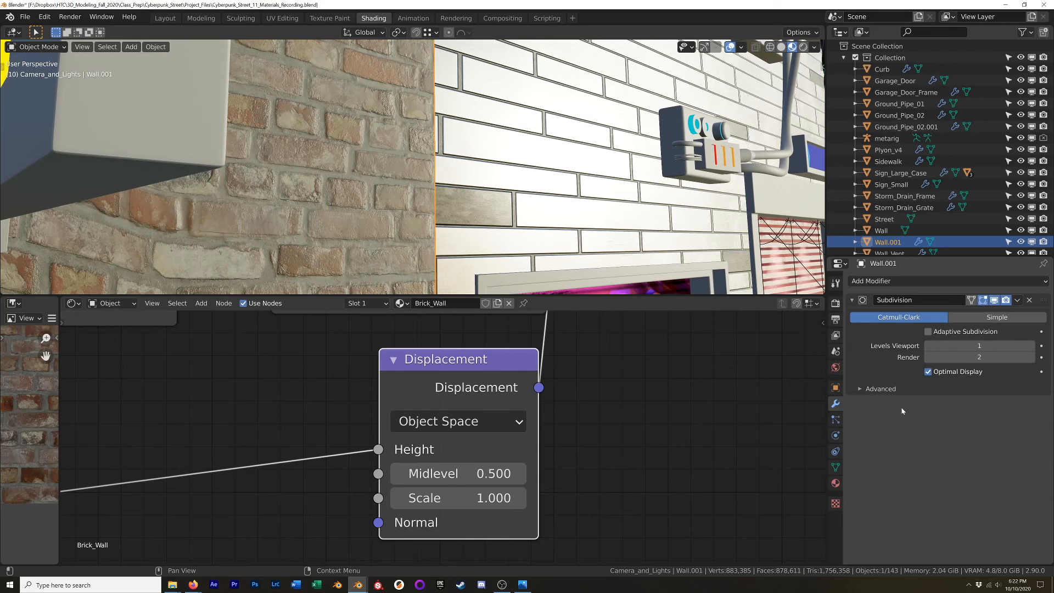
{"action": "left_click", "coordinate": [927, 331]}
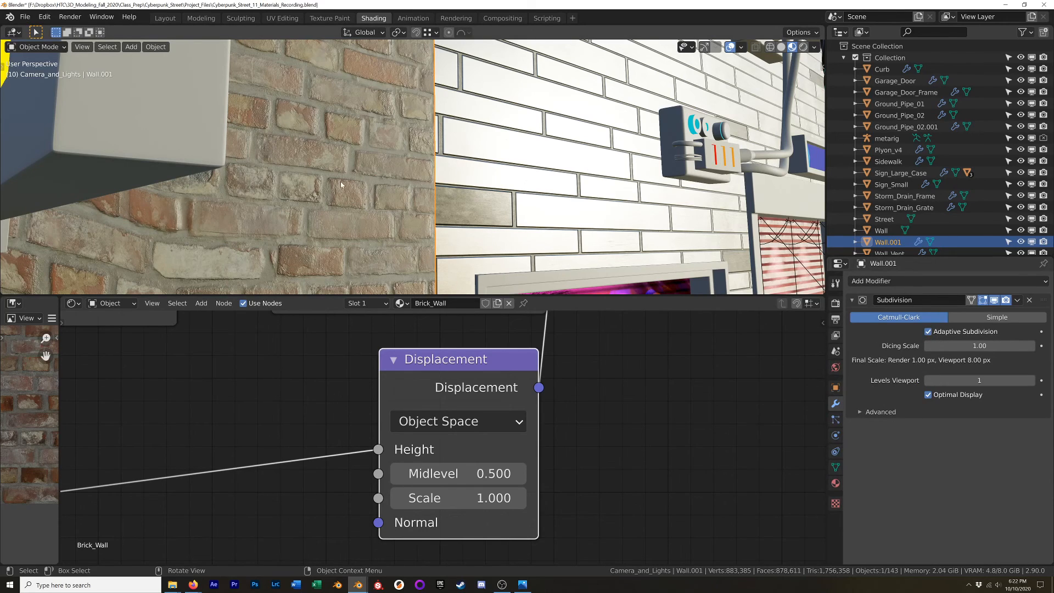
Step: Isolate the brick wall in local view and enter Edit Mode with the whole wall mesh framed
{"action": "scroll", "coordinate": [342, 183], "scroll_direction": "down", "scroll_amount": 6}
{"action": "middle_click_drag", "start_coordinate": [343, 184], "coordinate": [288, 186]}
{"action": "middle_click_drag", "start_coordinate": [288, 170], "coordinate": [378, 180], "text": "shift"}
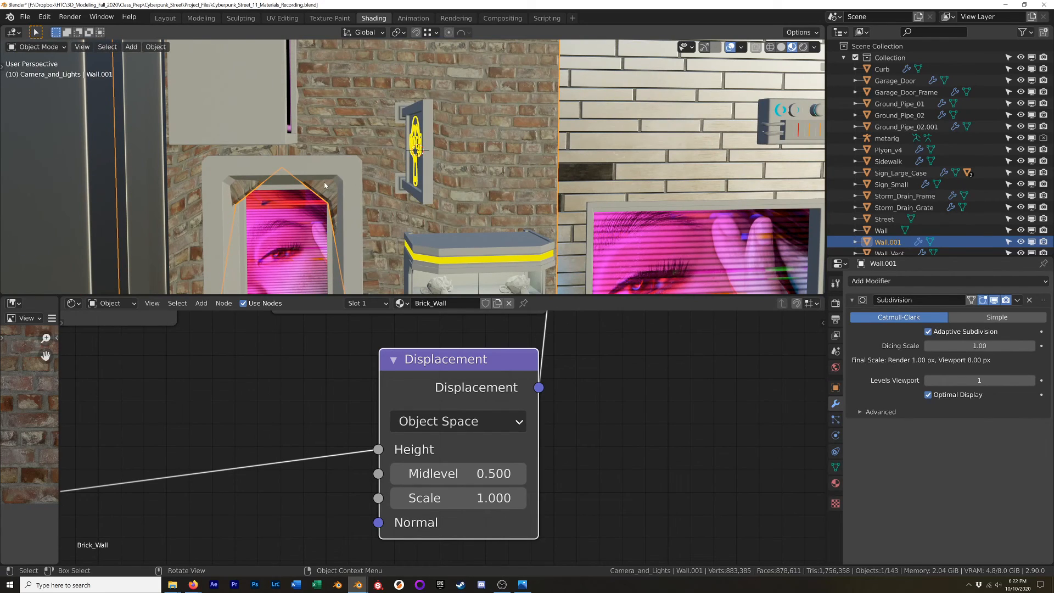
{"action": "key", "text": "KP_Divide"}
{"action": "key", "text": "Tab"}
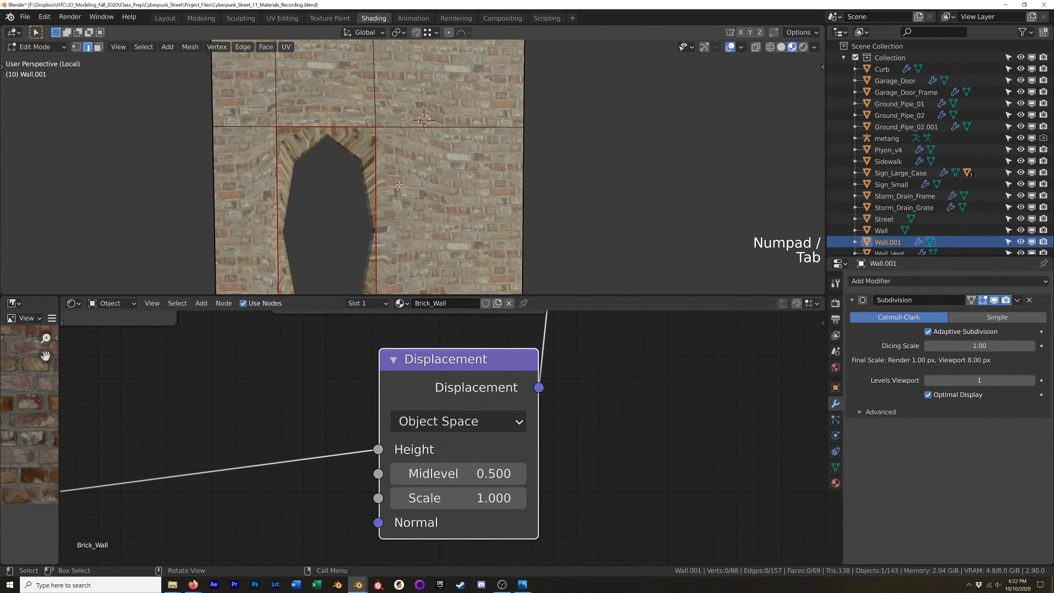
{"action": "scroll", "coordinate": [399, 184], "scroll_direction": "down", "scroll_amount": 4}
{"action": "middle_click_drag", "start_coordinate": [412, 200], "coordinate": [428, 217], "text": "shift"}
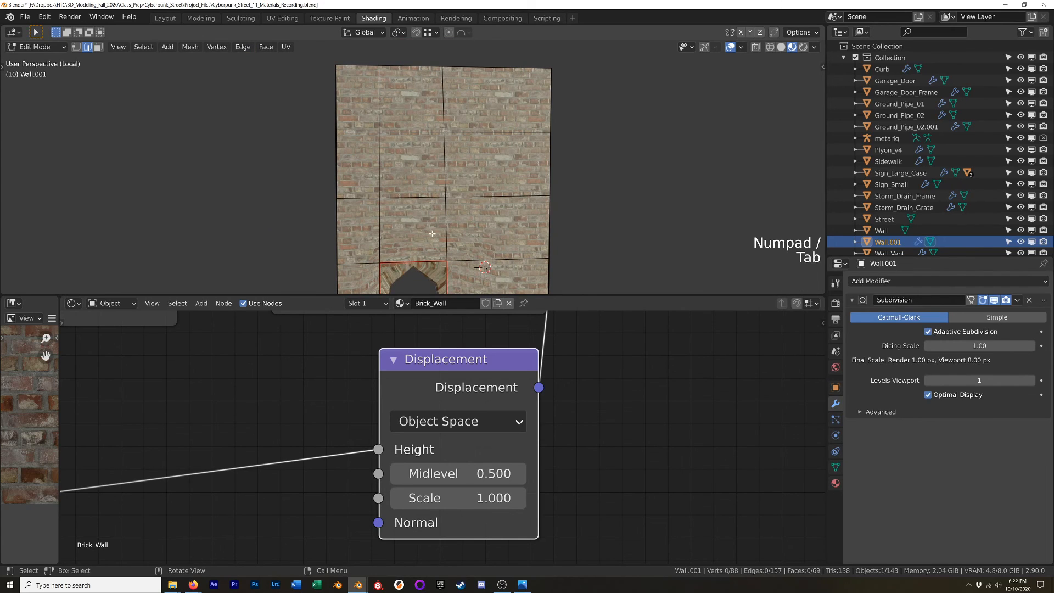
{"action": "scroll", "coordinate": [432, 232], "scroll_direction": "up", "scroll_amount": 3}
{"action": "middle_click_drag", "start_coordinate": [433, 232], "coordinate": [442, 197], "text": "shift"}
{"action": "scroll", "coordinate": [442, 197], "scroll_direction": "up", "scroll_amount": 3}
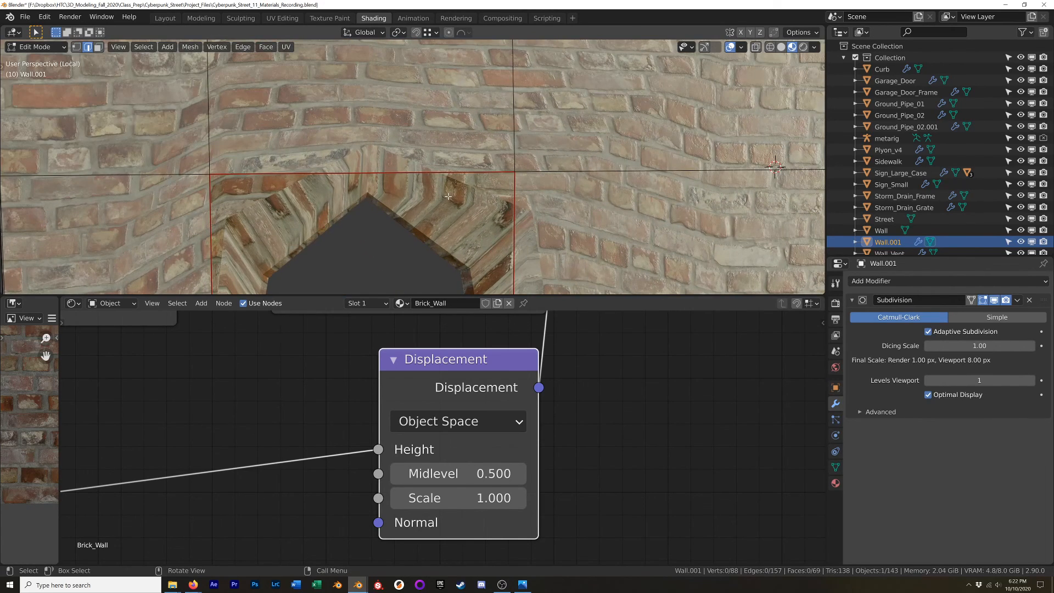
{"action": "key", "text": "ctrl+r"}
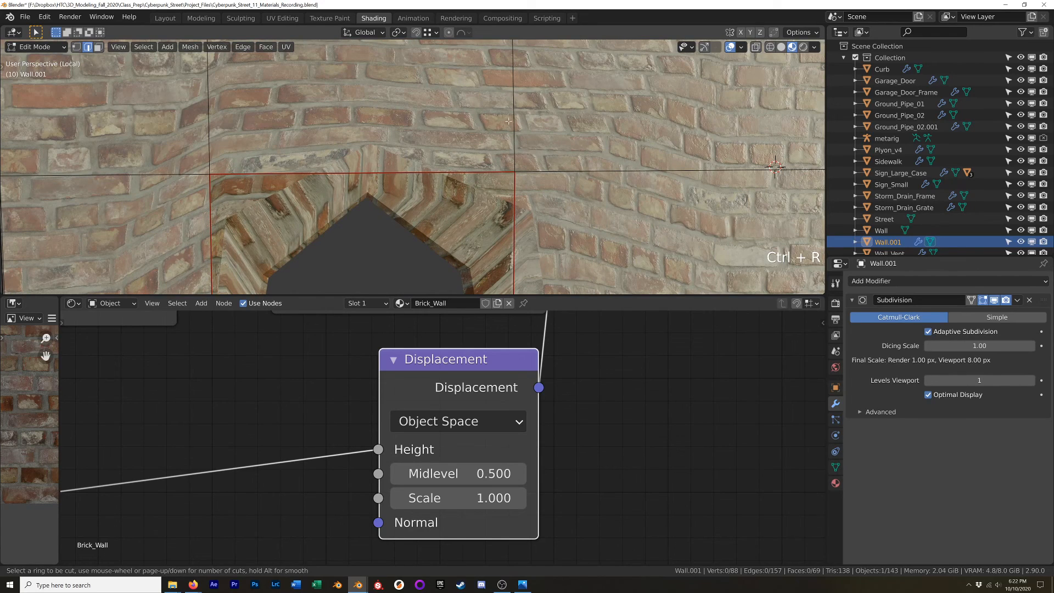
{"action": "key", "text": "Escape"}
{"action": "scroll", "coordinate": [511, 94], "scroll_direction": "down", "scroll_amount": 3}
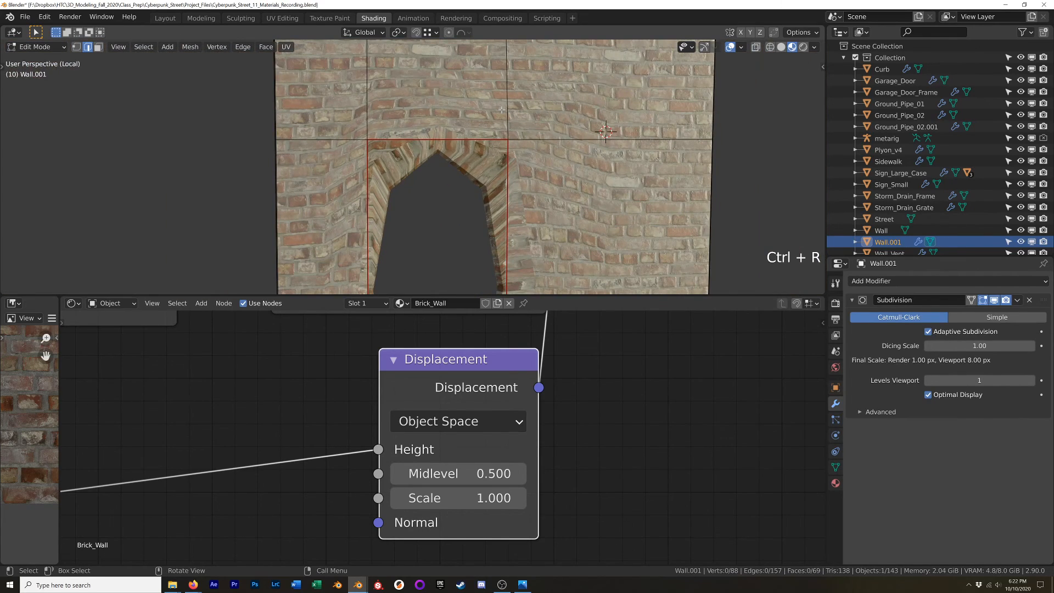
Step: Enlarge the 3D viewport and add a horizontal loop cut across the wall, slid down just above the window opening's top edge
{"action": "key", "text": "ctrl+space"}
{"action": "scroll", "coordinate": [547, 176], "scroll_direction": "up", "scroll_amount": 2}
{"action": "middle_click_drag", "start_coordinate": [547, 177], "coordinate": [478, 195], "text": "shift"}
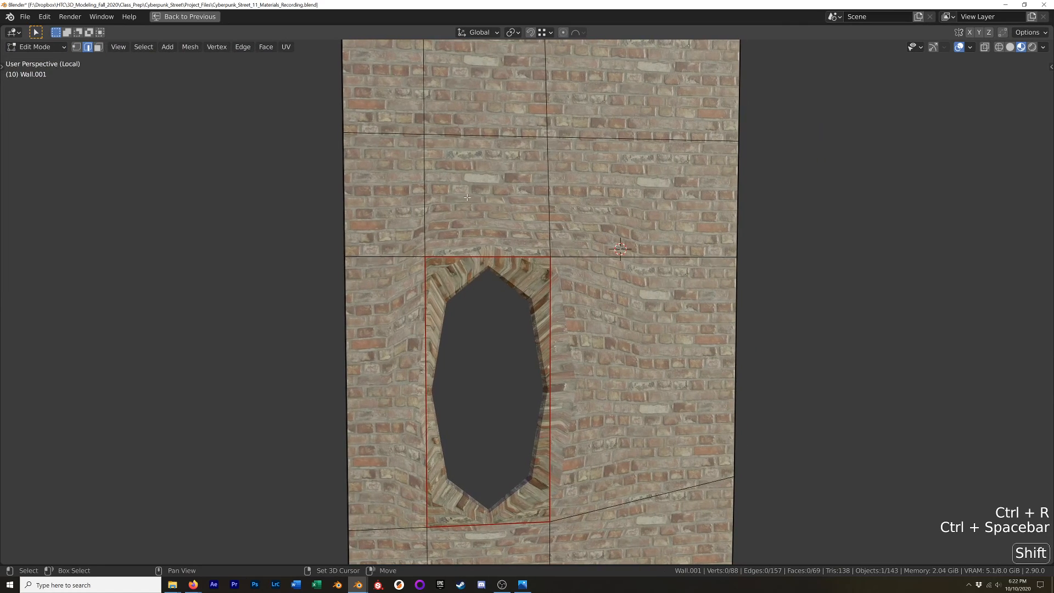
{"action": "key", "text": "ctrl+r"}
{"action": "left_click", "coordinate": [539, 182]}
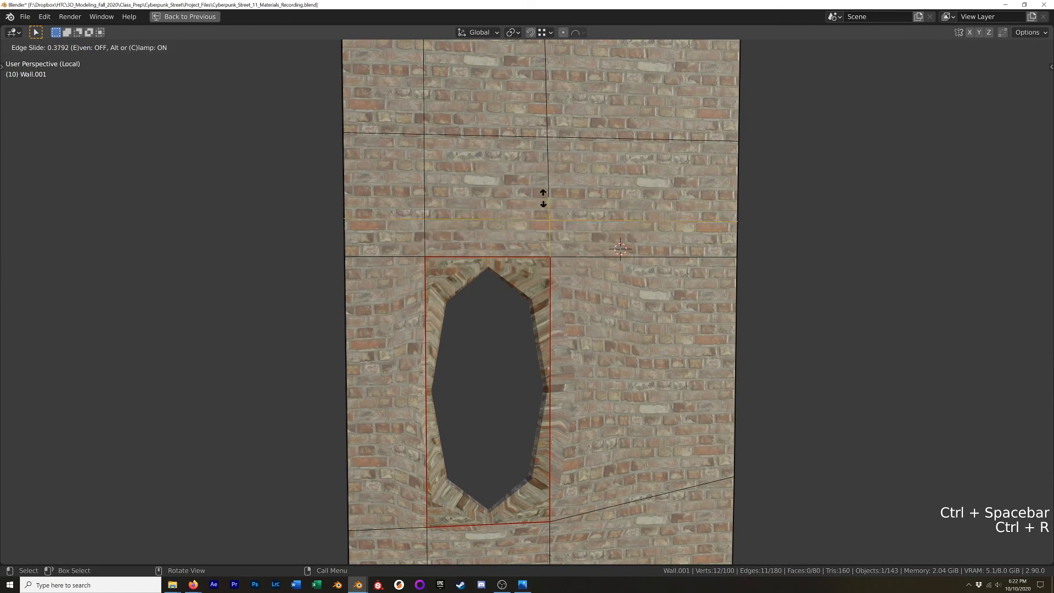
{"action": "left_click", "coordinate": [550, 232]}
Step: Add two vertical loop cuts through the wall, one tight against each side of the opening's right edge
{"action": "key", "text": "ctrl+r"}
{"action": "left_click", "coordinate": [562, 270]}
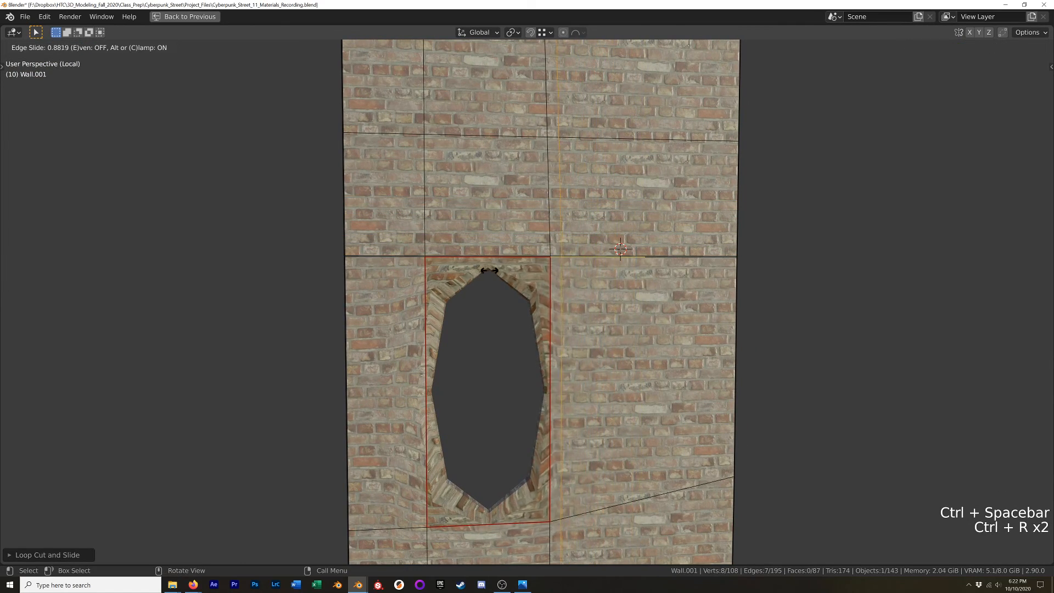
{"action": "left_click", "coordinate": [480, 271]}
{"action": "key", "text": "ctrl+r"}
{"action": "left_click", "coordinate": [588, 254]}
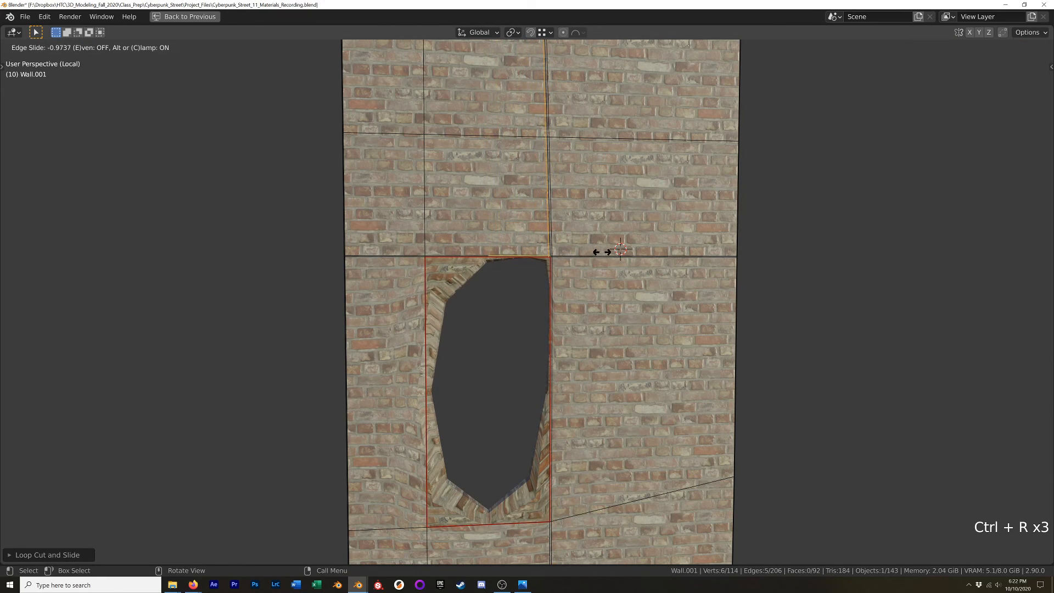
{"action": "left_click", "coordinate": [602, 252]}
Step: Add two vertical loop cuts through the wall, one tight against each side of the opening's left edge
{"action": "key", "text": "ctrl+r"}
{"action": "left_click", "coordinate": [406, 257]}
{"action": "left_click", "coordinate": [382, 261]}
{"action": "key", "text": "ctrl+r"}
{"action": "left_click", "coordinate": [420, 259]}
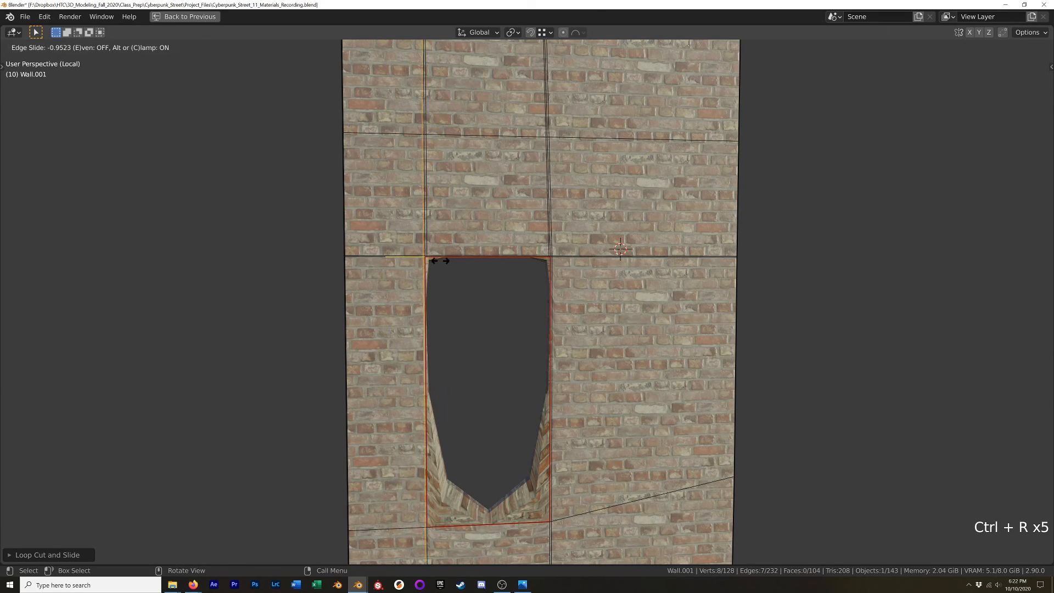
{"action": "left_click", "coordinate": [440, 260]}
Step: Add a horizontal loop cut across the wall section left of the opening, slid down close to the opening's bottom edge
{"action": "middle_click_drag", "start_coordinate": [449, 364], "coordinate": [459, 289], "text": "shift"}
{"action": "scroll", "coordinate": [460, 320], "scroll_direction": "up", "scroll_amount": 5}
{"action": "key", "text": "ctrl+r"}
{"action": "left_click", "coordinate": [420, 283]}
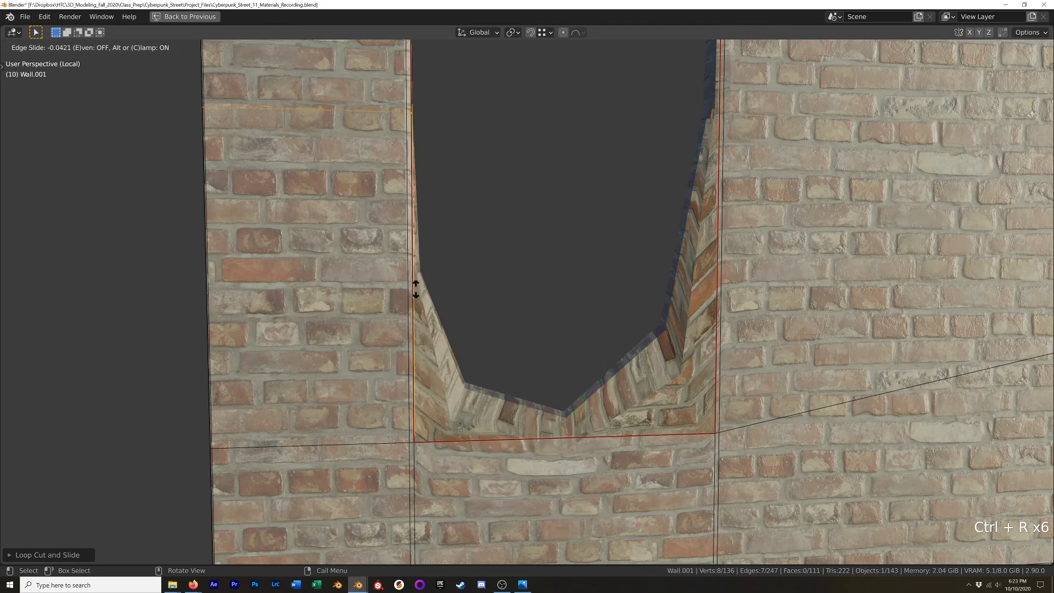
{"action": "left_click", "coordinate": [418, 84]}
Step: Add a horizontal loop cut right of the opening and another around the wall, both slid close to the opening's bottom edge
{"action": "key", "text": "ctrl+r"}
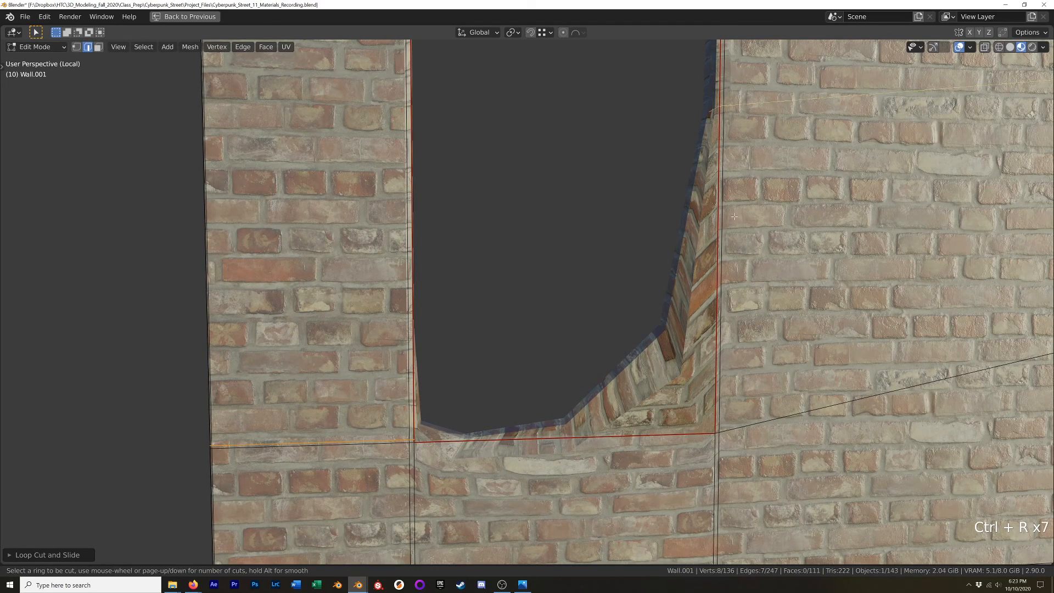
{"action": "left_click", "coordinate": [738, 114]}
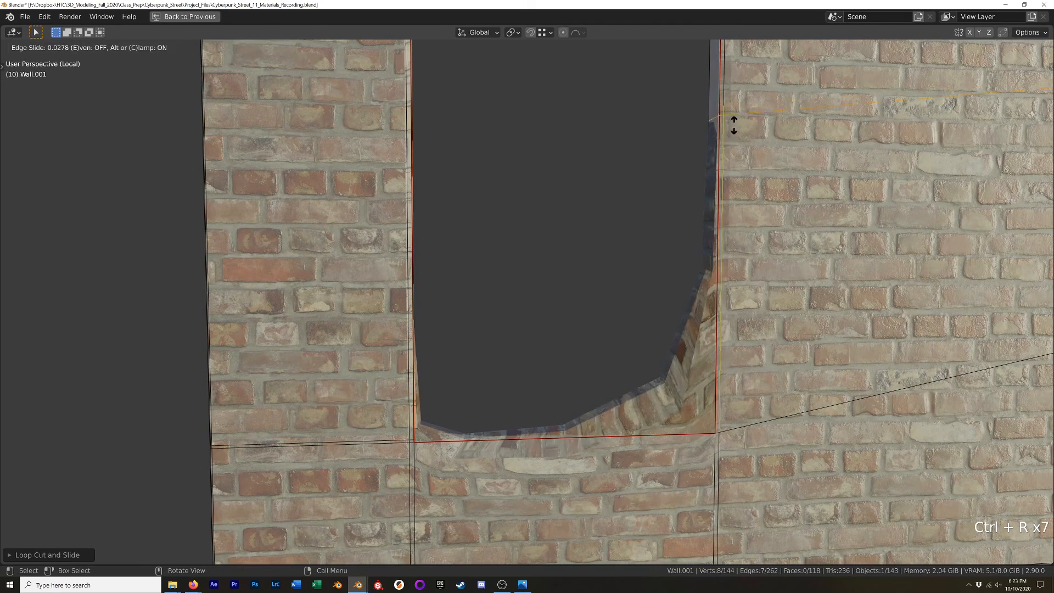
{"action": "left_click", "coordinate": [745, 444]}
{"action": "key", "text": "ctrl+r"}
{"action": "left_click", "coordinate": [711, 395]}
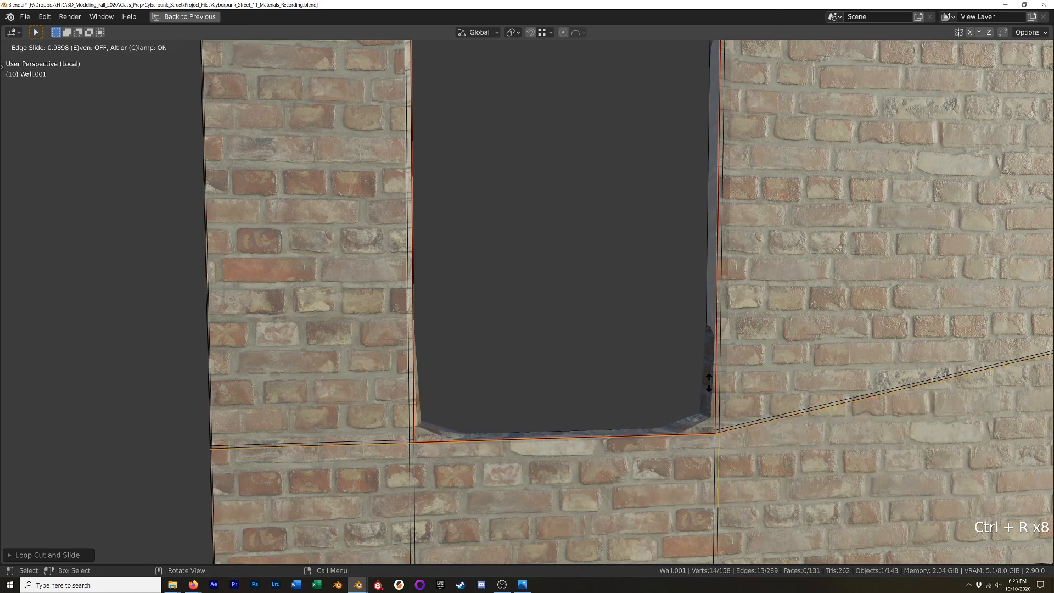
{"action": "left_click", "coordinate": [708, 385]}
Step: Add two vertical loop cuts through the wall section beneath the opening, one close to each of its bottom corners
{"action": "key", "text": "ctrl+r"}
{"action": "left_click", "coordinate": [412, 442]}
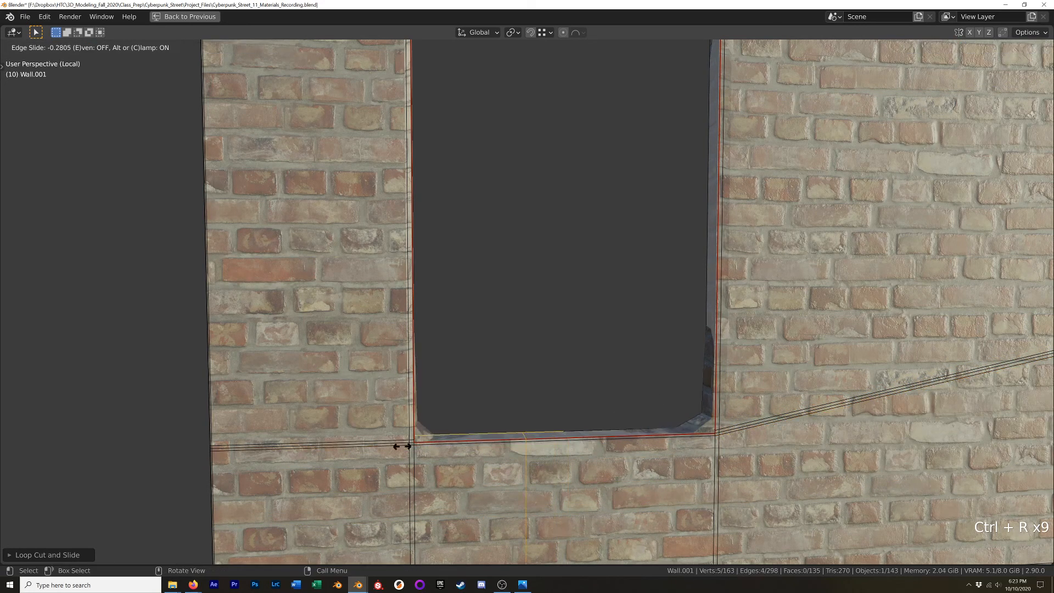
{"action": "left_click", "coordinate": [301, 443]}
{"action": "key", "text": "ctrl+r"}
{"action": "left_click", "coordinate": [716, 442]}
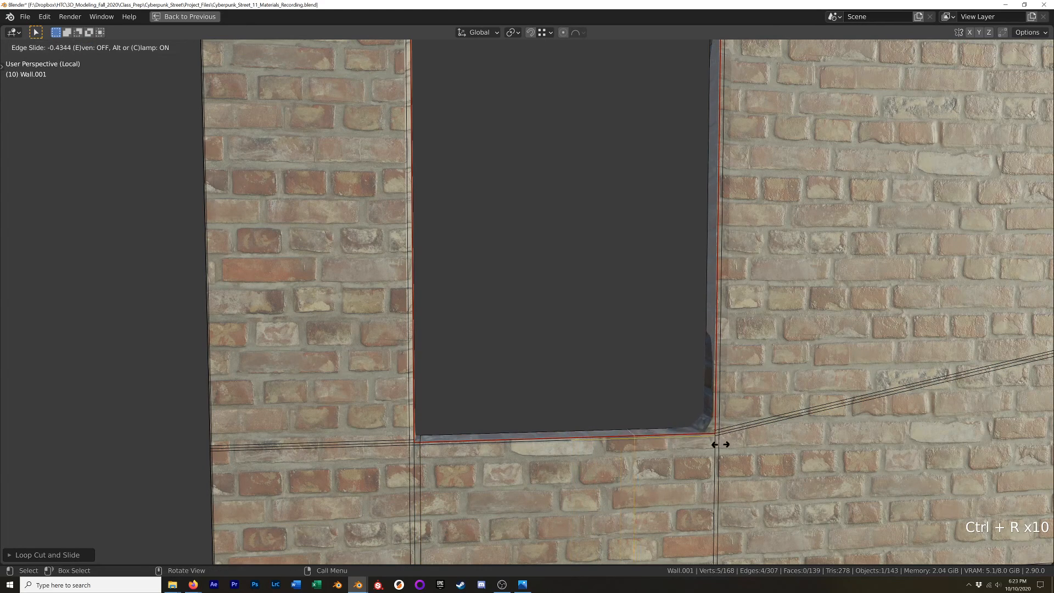
{"action": "left_click", "coordinate": [800, 439]}
Step: Add a loop cut around the inner thickness of the opening, slid close to the wall's front face
{"action": "middle_click_drag", "start_coordinate": [637, 414], "coordinate": [708, 424]}
{"action": "key", "text": "ctrl+r"}
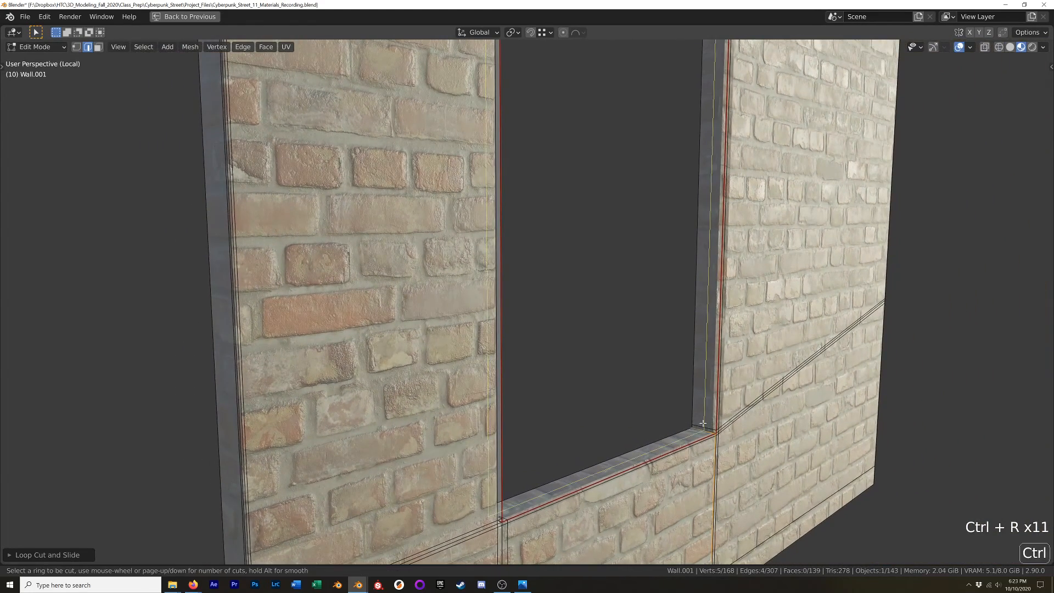
{"action": "left_click", "coordinate": [708, 424]}
{"action": "left_click", "coordinate": [720, 428]}
Step: Add horizontal loop cuts to the wall sections beside the opening, slid up against its top edge to sharpen the upper corners
{"action": "scroll", "coordinate": [718, 340], "scroll_direction": "down", "scroll_amount": 4}
{"action": "middle_click_drag", "start_coordinate": [718, 340], "coordinate": [611, 327]}
{"action": "scroll", "coordinate": [684, 294], "scroll_direction": "down", "scroll_amount": 2}
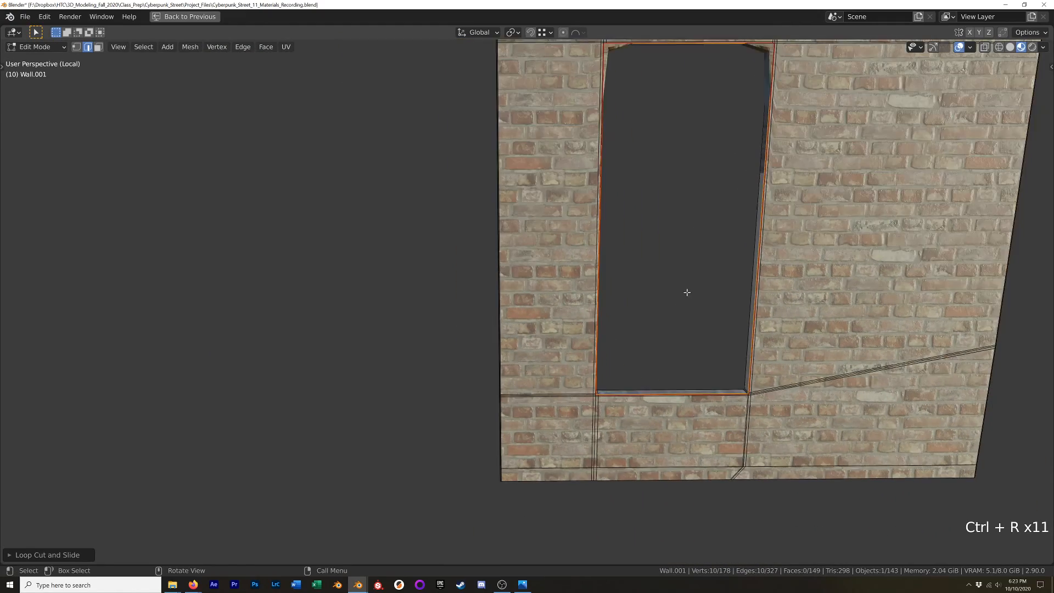
{"action": "middle_click_drag", "start_coordinate": [714, 174], "coordinate": [634, 258], "text": "shift"}
{"action": "scroll", "coordinate": [635, 259], "scroll_direction": "up", "scroll_amount": 7}
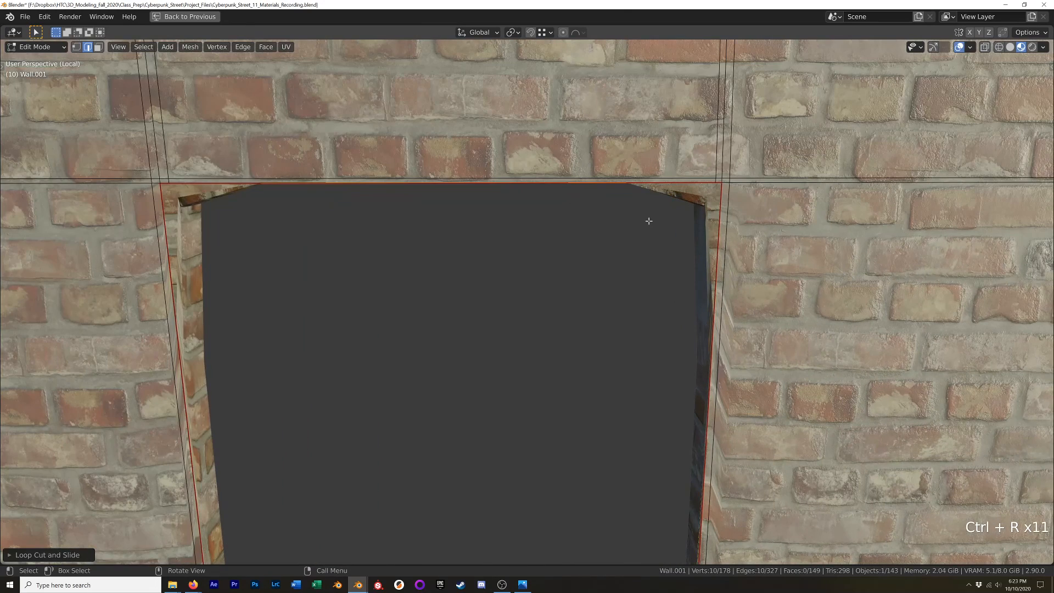
{"action": "key", "text": "ctrl+r"}
{"action": "left_click", "coordinate": [718, 220]}
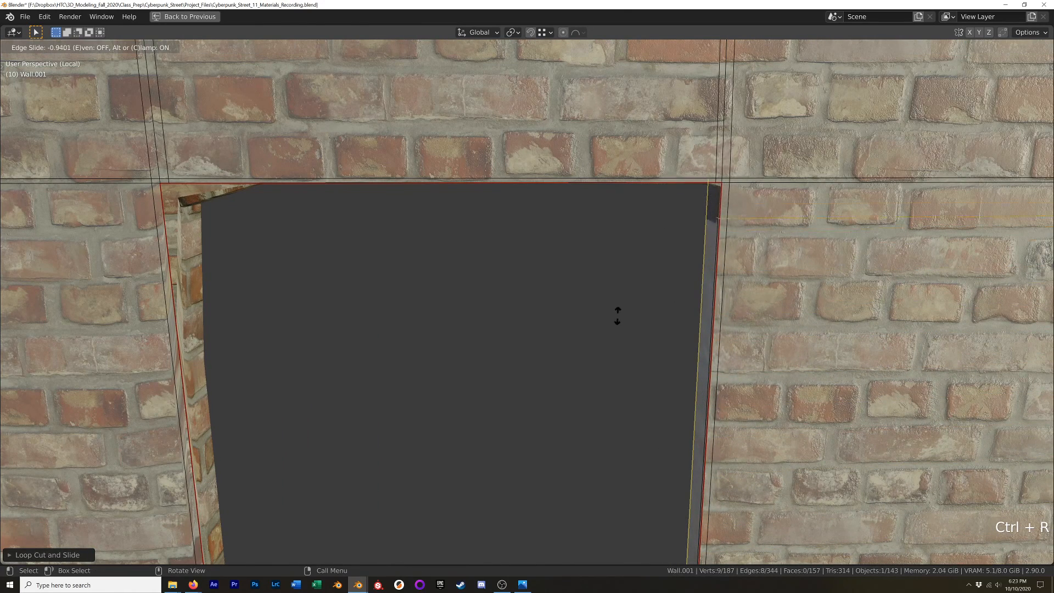
{"action": "left_click", "coordinate": [613, 294]}
{"action": "key", "text": "ctrl+r"}
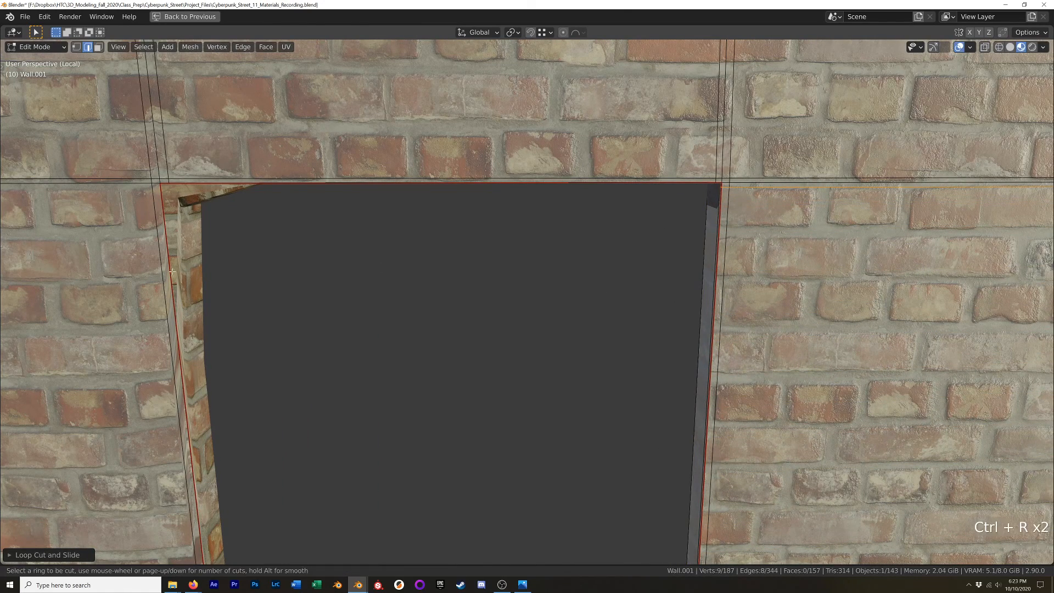
Step: Add a loop cut across the wall section beside the door opening and slide it up towards the opening's top edge
{"action": "right_click", "coordinate": [149, 530]}
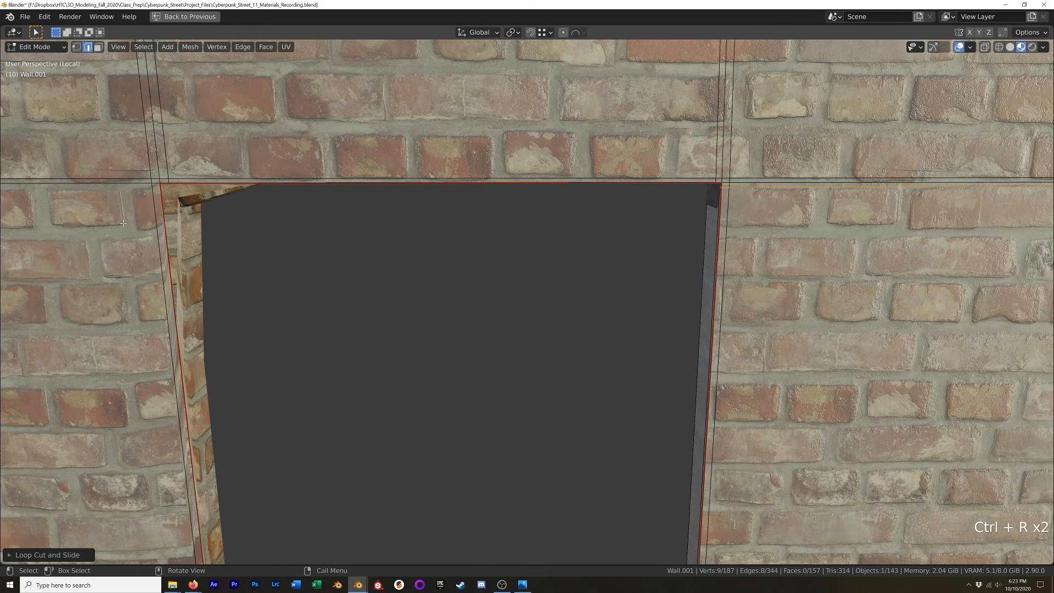
{"action": "right_click", "coordinate": [133, 313]}
{"action": "scroll", "coordinate": [304, 450], "scroll_direction": "down", "scroll_amount": 5}
{"action": "middle_click_drag", "start_coordinate": [234, 502], "coordinate": [282, 455], "text": "shift"}
{"action": "left_click", "coordinate": [305, 445]}
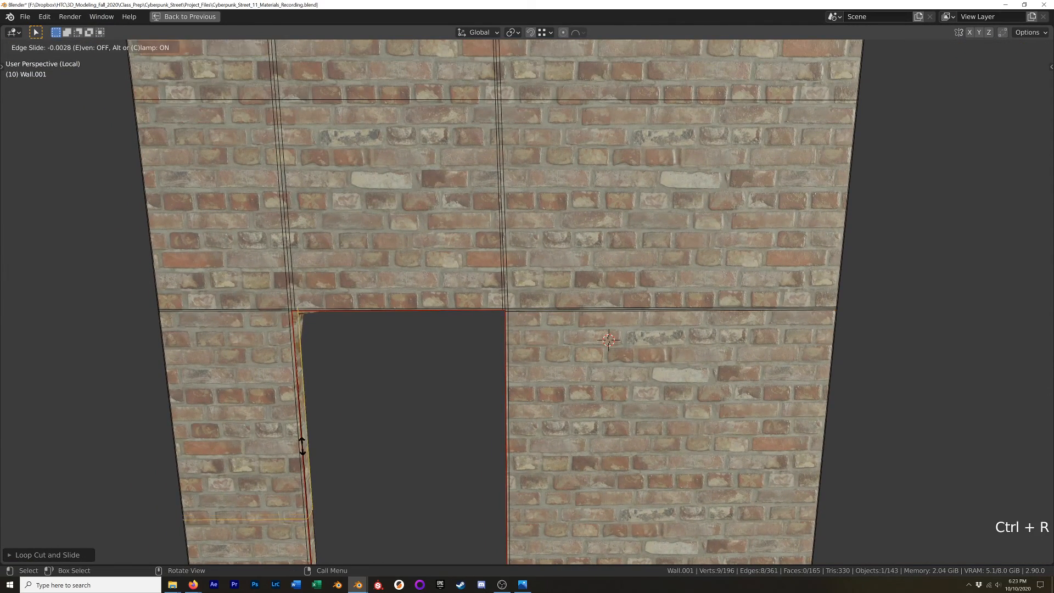
{"action": "left_click", "coordinate": [287, 254]}
Step: Leave Edit Mode and the wall's local view, and restore the full Shading workspace layout
{"action": "key", "text": "Tab"}
{"action": "mouse_move", "coordinate": [394, 384]}
{"action": "middle_mouse_down"}
{"action": "mouse_move", "coordinate": [414, 320]}
{"action": "mouse_move", "coordinate": [334, 334]}
{"action": "mouse_move", "coordinate": [518, 339]}
{"action": "middle_mouse_up"}
{"action": "scroll", "coordinate": [458, 327], "scroll_direction": "down", "scroll_amount": 3}
{"action": "key", "text": "KP_Divide"}
{"action": "scroll", "coordinate": [479, 334], "scroll_direction": "down", "scroll_amount": 4}
{"action": "scroll", "coordinate": [432, 340], "scroll_direction": "down", "scroll_amount": 4}
{"action": "key", "text": "ctrl+space"}
{"action": "scroll", "coordinate": [466, 219], "scroll_direction": "up", "scroll_amount": 5}
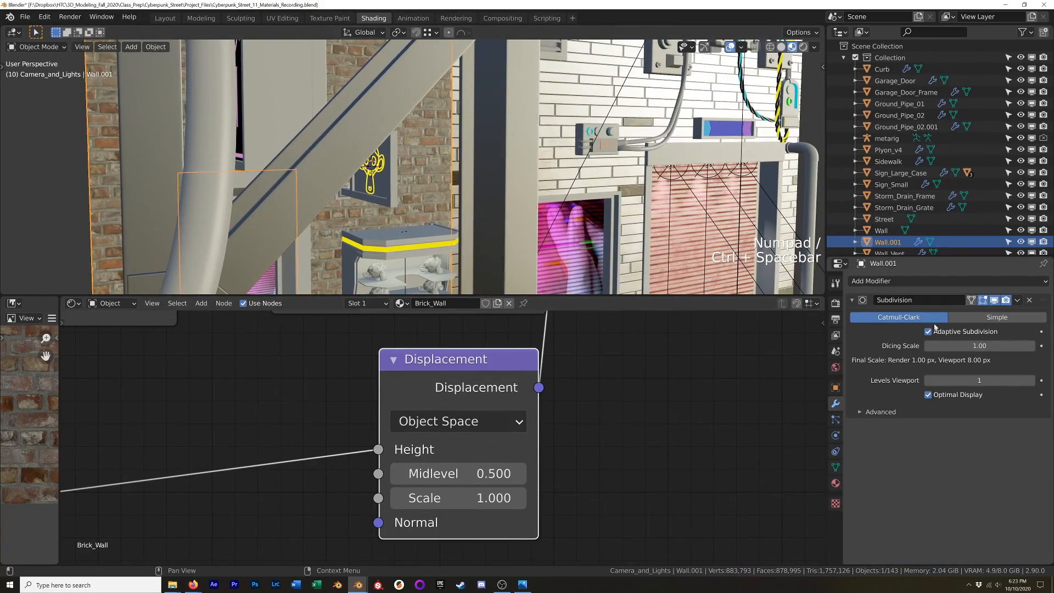
{"action": "middle_click_drag", "start_coordinate": [451, 181], "coordinate": [494, 215], "text": "shift"}
{"action": "scroll", "coordinate": [555, 228], "scroll_direction": "up", "scroll_amount": 5}
{"action": "middle_click_drag", "start_coordinate": [614, 217], "coordinate": [427, 157], "text": "shift"}
{"action": "scroll", "coordinate": [489, 190], "scroll_direction": "down", "scroll_amount": 2}
Step: Isolate the brick wall in local view and check its displacement in Rendered shading
{"action": "key", "text": "KP_Divide"}
{"action": "key", "text": "z"}
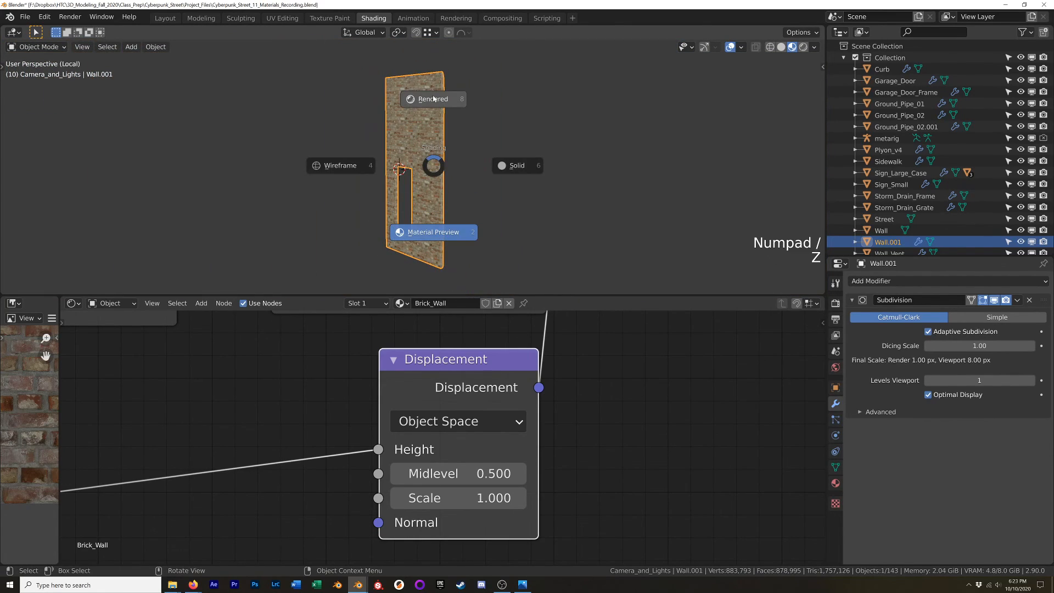
{"action": "left_click", "coordinate": [433, 96]}
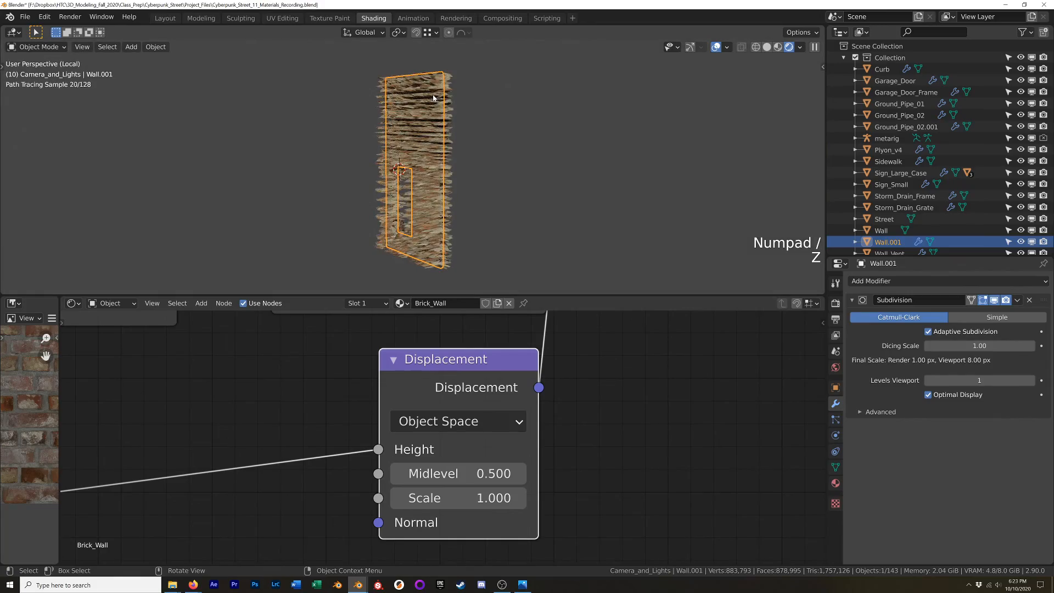
{"action": "scroll", "coordinate": [423, 129], "scroll_direction": "up", "scroll_amount": 6}
{"action": "scroll", "coordinate": [423, 137], "scroll_direction": "down", "scroll_amount": 2}
{"action": "mouse_move", "coordinate": [427, 158]}
{"action": "middle_mouse_down"}
{"action": "mouse_move", "coordinate": [493, 187]}
{"action": "mouse_move", "coordinate": [468, 183]}
{"action": "middle_mouse_up"}
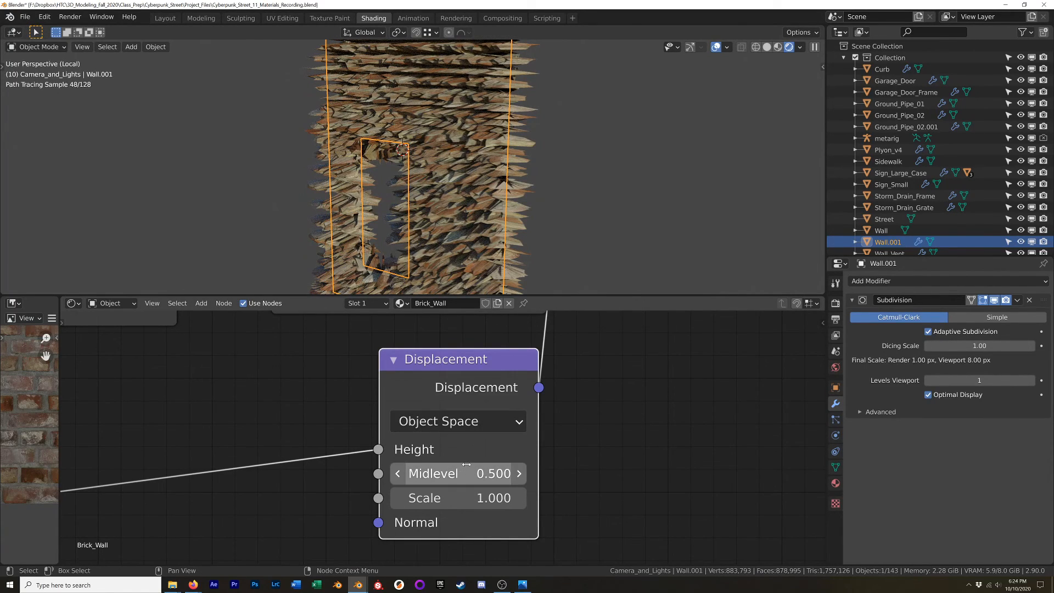
Step: Apply Shade Smooth to the brick wall and return to the full scene in Material Preview shading
{"action": "right_click", "coordinate": [458, 204]}
{"action": "left_click", "coordinate": [460, 208]}
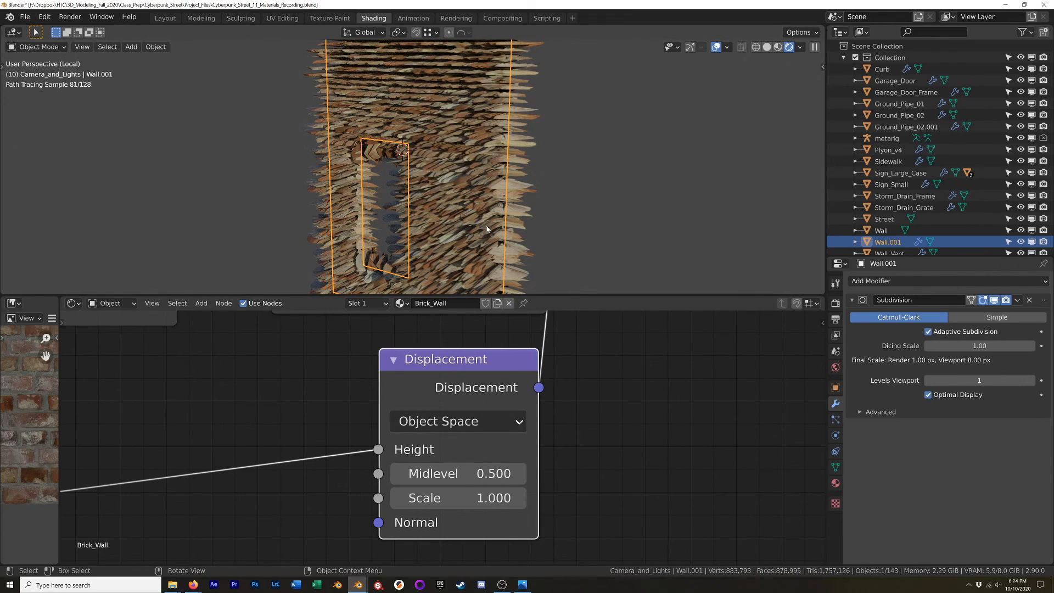
{"action": "key", "text": "KP_Divide"}
{"action": "key", "text": "z"}
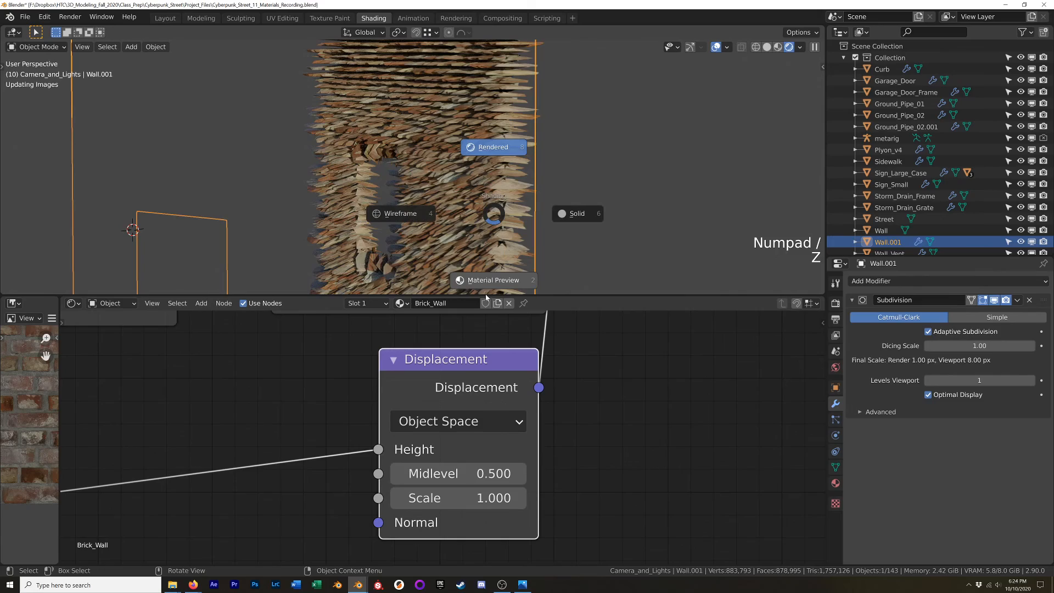
{"action": "left_click", "coordinate": [485, 292]}
Step: Apply Shade Smooth to the sidewalk and to the street
{"action": "scroll", "coordinate": [487, 290], "scroll_direction": "down", "scroll_amount": 7}
{"action": "middle_click_drag", "start_coordinate": [472, 246], "coordinate": [416, 247]}
{"action": "left_click", "coordinate": [391, 281]}
{"action": "right_click", "coordinate": [391, 282]}
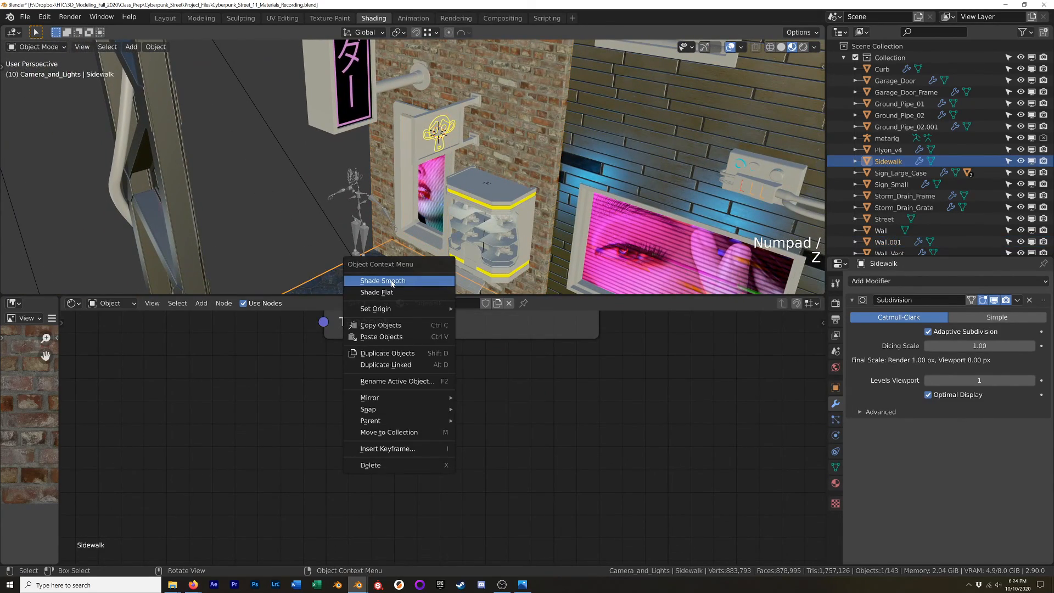
{"action": "left_click", "coordinate": [391, 283]}
{"action": "scroll", "coordinate": [391, 281], "scroll_direction": "down", "scroll_amount": 7}
{"action": "middle_click_drag", "start_coordinate": [392, 280], "coordinate": [432, 196], "text": "shift"}
{"action": "right_click", "coordinate": [432, 195]}
{"action": "key", "text": "Escape"}
{"action": "left_click", "coordinate": [424, 184]}
{"action": "right_click", "coordinate": [425, 184]}
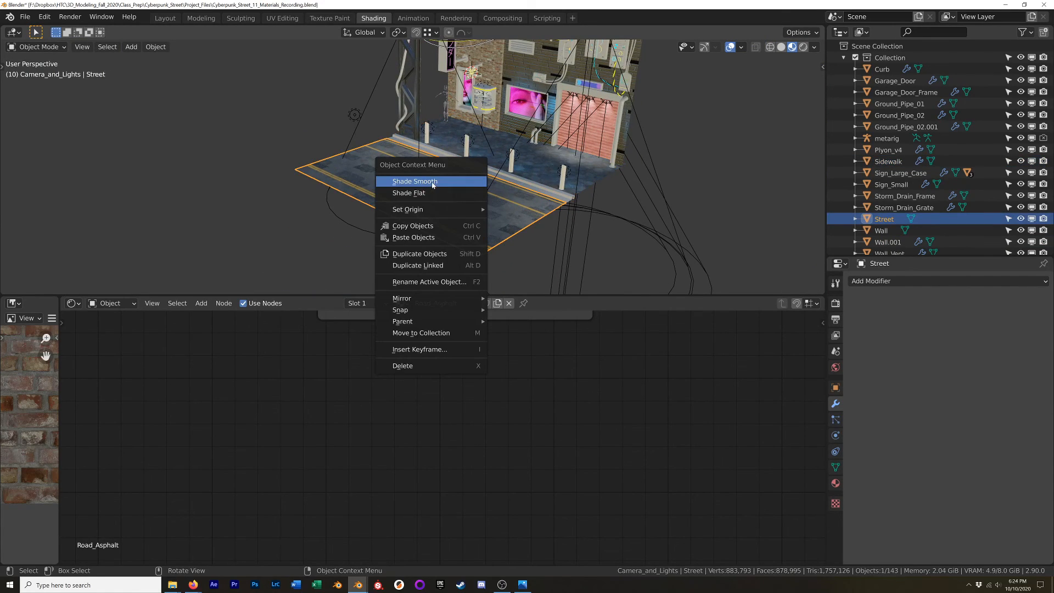
{"action": "left_click", "coordinate": [432, 185]}
Step: Isolate the brick wall Wall.001 in local view and display it in Rendered shading
{"action": "left_click", "coordinate": [491, 60]}
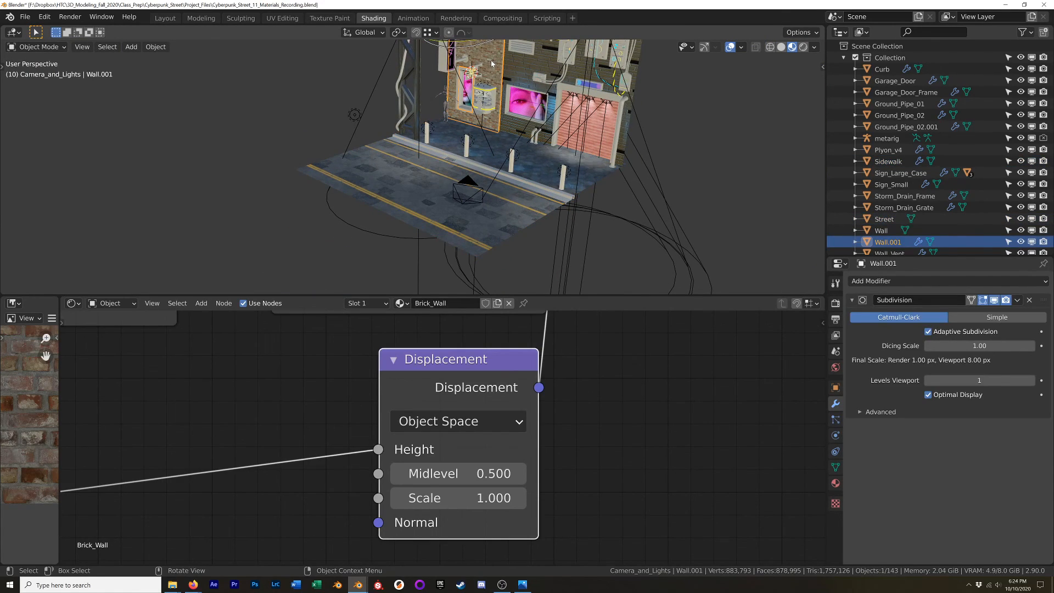
{"action": "key", "text": "KP_Divide"}
{"action": "key", "text": "Tab"}
{"action": "key", "text": "Tab"}
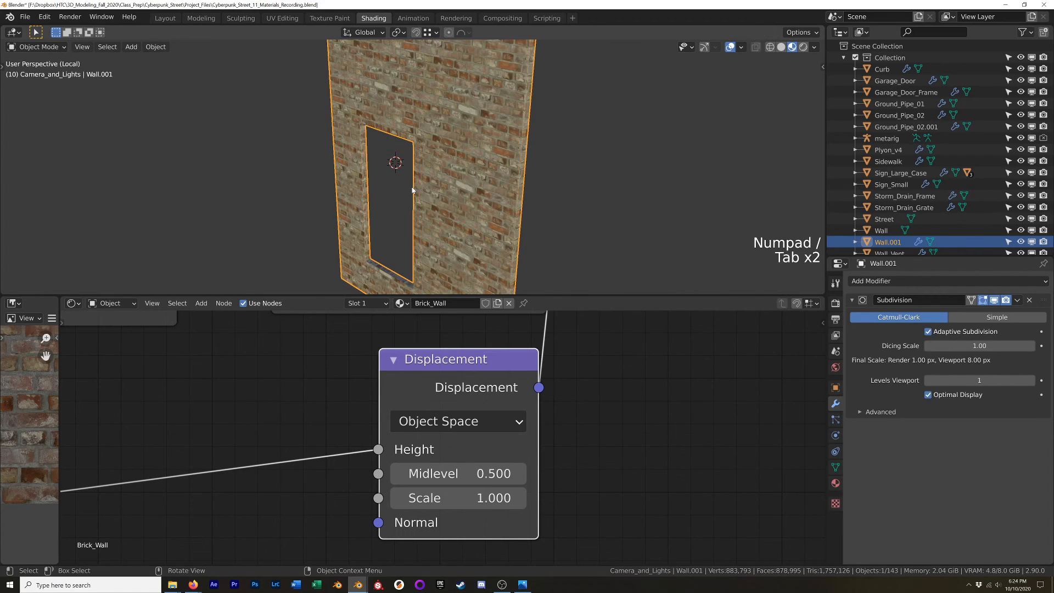
{"action": "key", "text": "z"}
{"action": "left_click", "coordinate": [489, 81]}
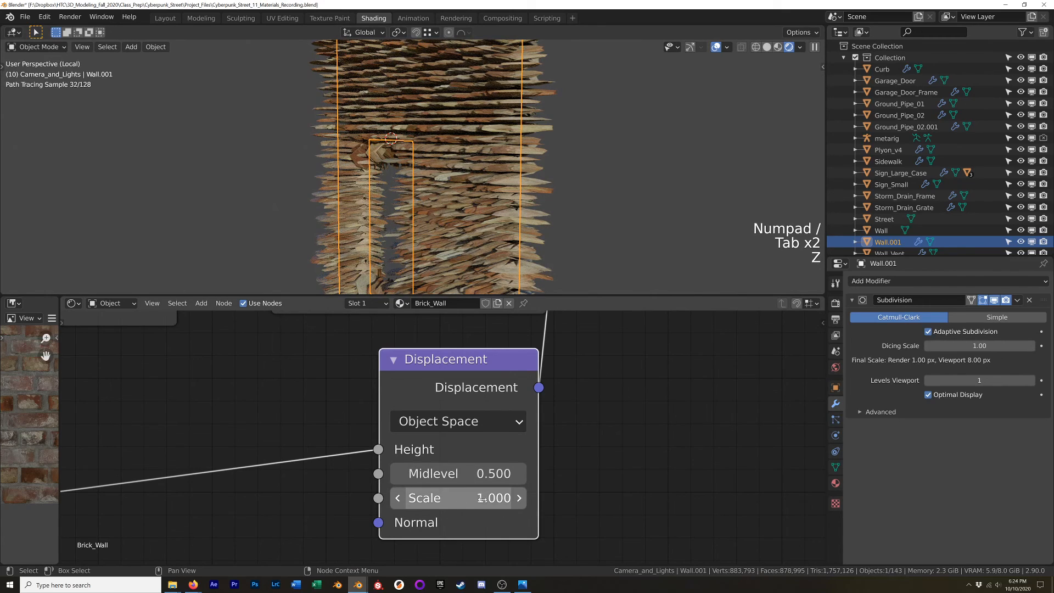
Step: Set the Scale of the Brick_Wall material's Displacement node to 0.05 and inspect the bricks beside the door opening
{"action": "mouse_move", "coordinate": [471, 498]}
{"action": "left_mouse_down"}
{"action": "mouse_move", "coordinate": [415, 497]}
{"action": "mouse_move", "coordinate": [481, 498]}
{"action": "left_mouse_up"}
{"action": "left_click", "coordinate": [477, 497]}
{"action": "type", "text": ".05"}
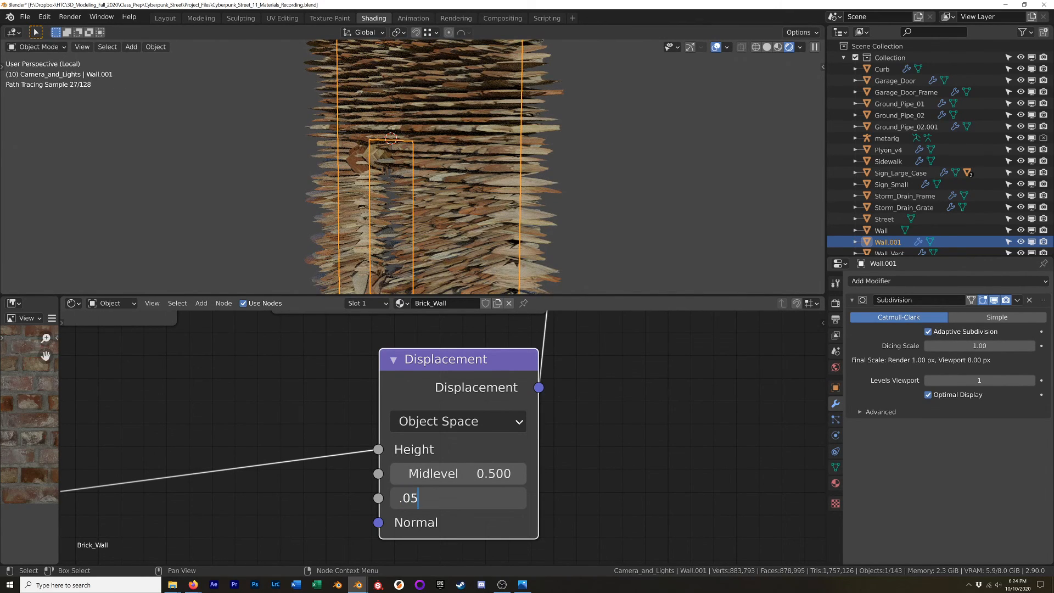
{"action": "key", "text": "Return"}
{"action": "scroll", "coordinate": [498, 153], "scroll_direction": "up", "scroll_amount": 4}
{"action": "middle_click_drag", "start_coordinate": [497, 154], "coordinate": [437, 168]}
{"action": "mouse_move", "coordinate": [409, 202]}
{"action": "middle_mouse_down", "text": "shift"}
{"action": "mouse_move", "coordinate": [553, 228]}
{"action": "mouse_move", "coordinate": [563, 197]}
{"action": "mouse_move", "coordinate": [559, 213]}
{"action": "middle_mouse_up", "text": "shift"}
{"action": "scroll", "coordinate": [553, 229], "scroll_direction": "up", "scroll_amount": 4}
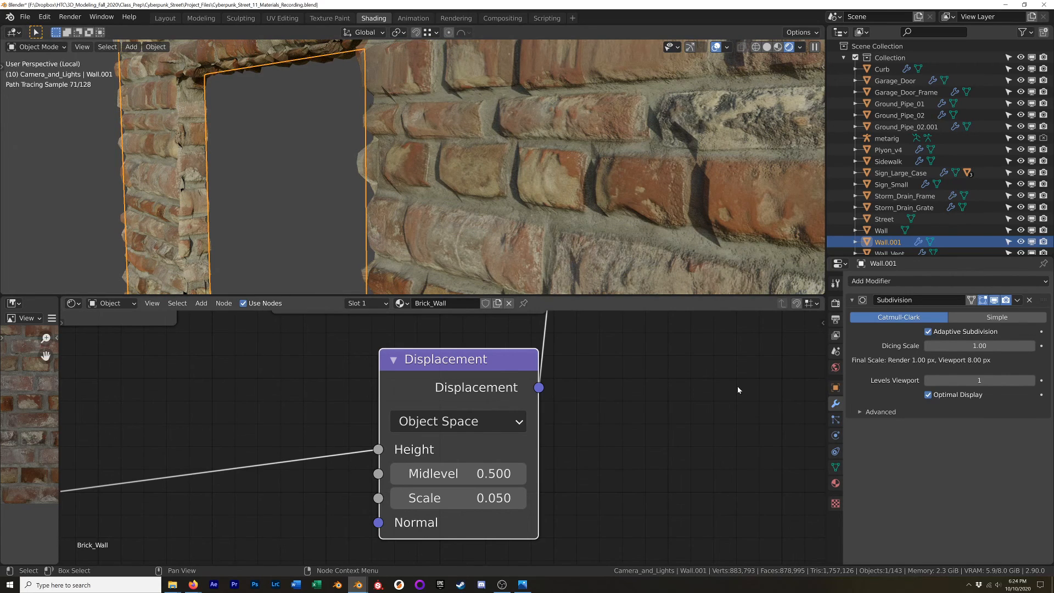
Step: Raise the wall's Subdivision modifier viewport levels to 4
{"action": "left_click", "coordinate": [1031, 380]}
{"action": "left_click", "coordinate": [1031, 380]}
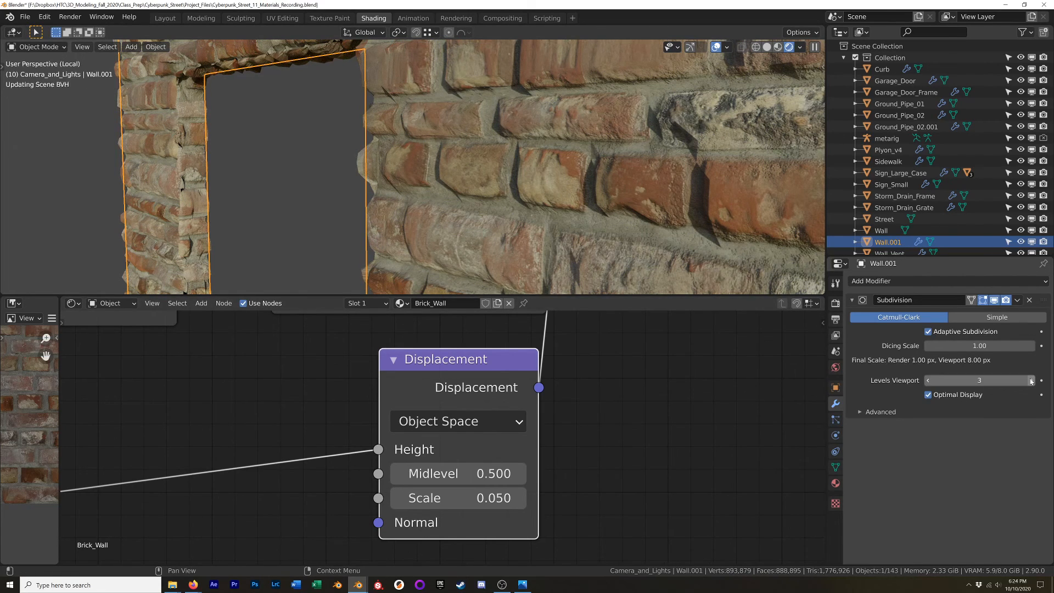
{"action": "left_click", "coordinate": [1031, 381]}
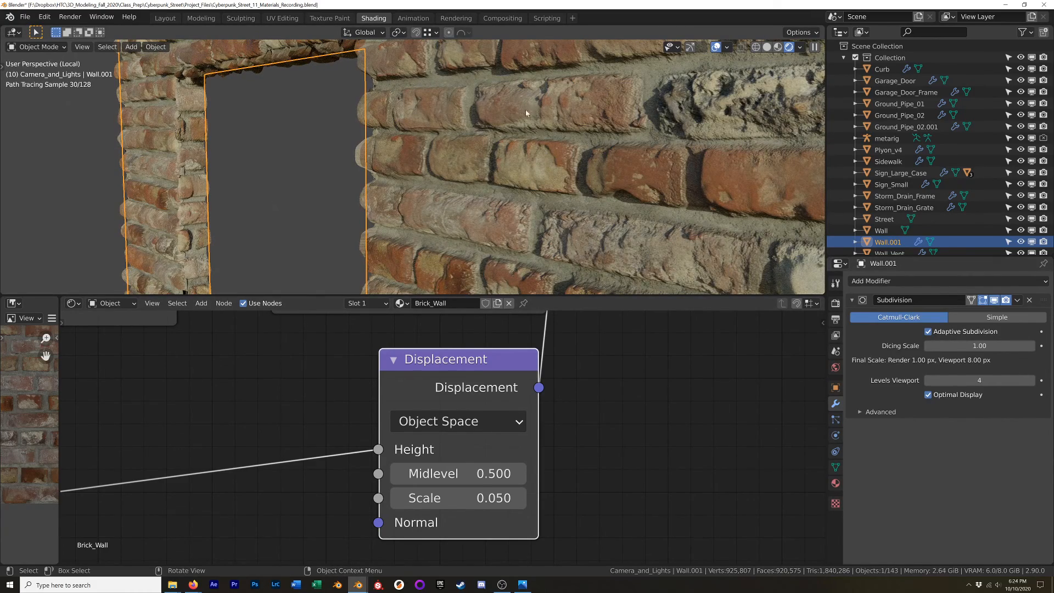
Step: Reduce the Displacement node's Scale to 0.03
{"action": "left_click", "coordinate": [480, 498]}
{"action": "key", "text": "BackSpace"}
{"action": "type", "text": "0.03"}
{"action": "key", "text": "Return"}
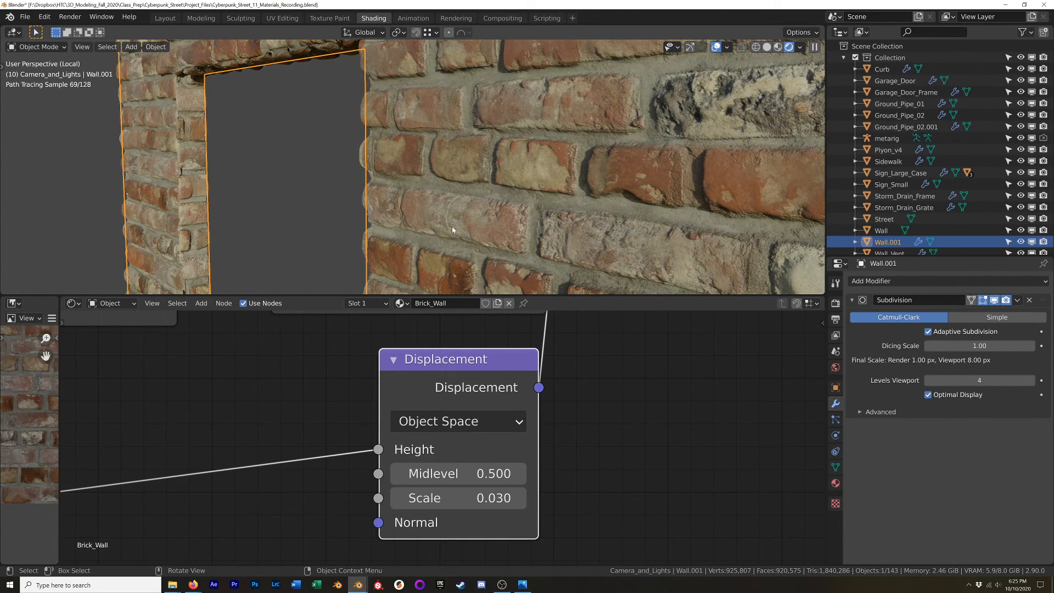
Step: Set the Displacement node's Scale to 0.02
{"action": "left_click", "coordinate": [472, 497]}
{"action": "type", "text": ".02"}
{"action": "key", "text": "Return"}
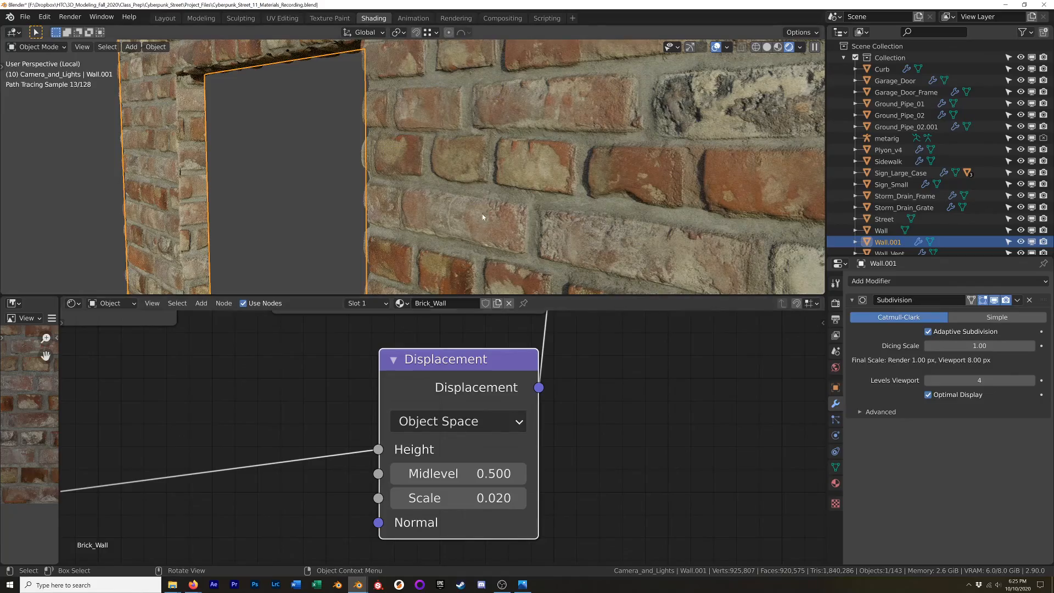
Step: Examine the displaced bricks along the wall's outer vertical corner from the front and side
{"action": "mouse_move", "coordinate": [522, 228]}
{"action": "middle_mouse_down"}
{"action": "mouse_move", "coordinate": [549, 169]}
{"action": "mouse_move", "coordinate": [689, 166]}
{"action": "mouse_move", "coordinate": [629, 188]}
{"action": "mouse_move", "coordinate": [170, 198]}
{"action": "middle_mouse_up"}
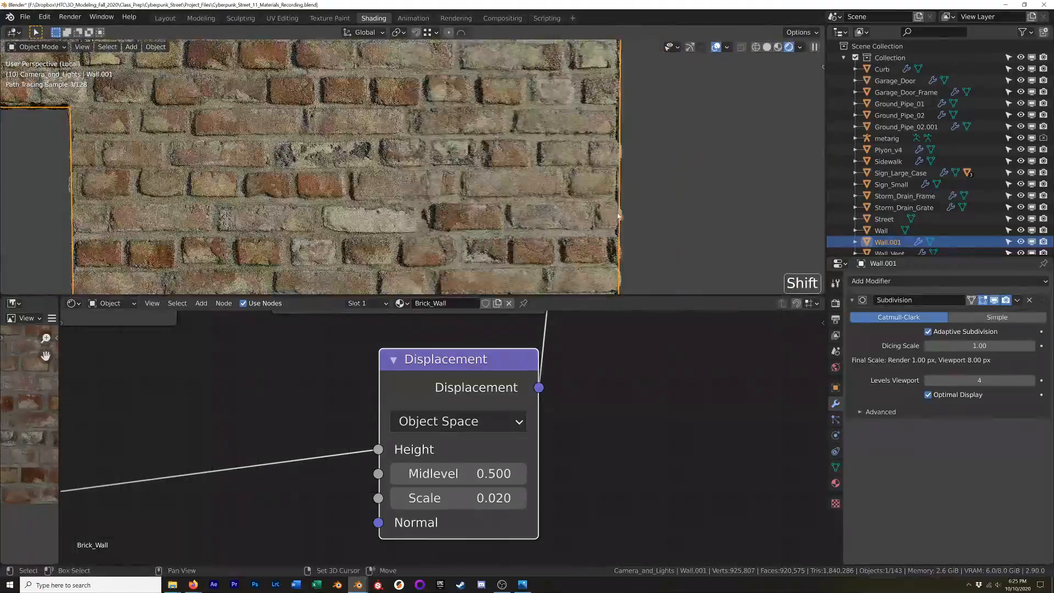
{"action": "scroll", "coordinate": [548, 192], "scroll_direction": "up", "scroll_amount": 5}
{"action": "middle_click_drag", "start_coordinate": [547, 192], "coordinate": [601, 209], "text": "shift"}
{"action": "scroll", "coordinate": [583, 195], "scroll_direction": "up", "scroll_amount": 4}
{"action": "scroll", "coordinate": [593, 196], "scroll_direction": "down", "scroll_amount": 7}
{"action": "middle_click_drag", "start_coordinate": [554, 242], "coordinate": [540, 197], "text": "ctrl"}
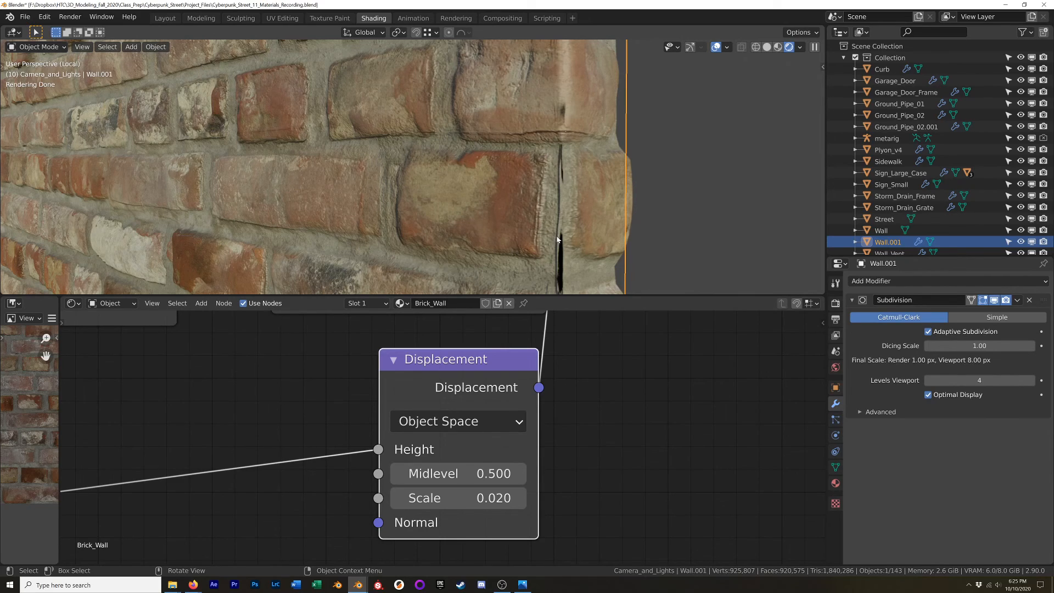
{"action": "scroll", "coordinate": [471, 213], "scroll_direction": "down", "scroll_amount": 6}
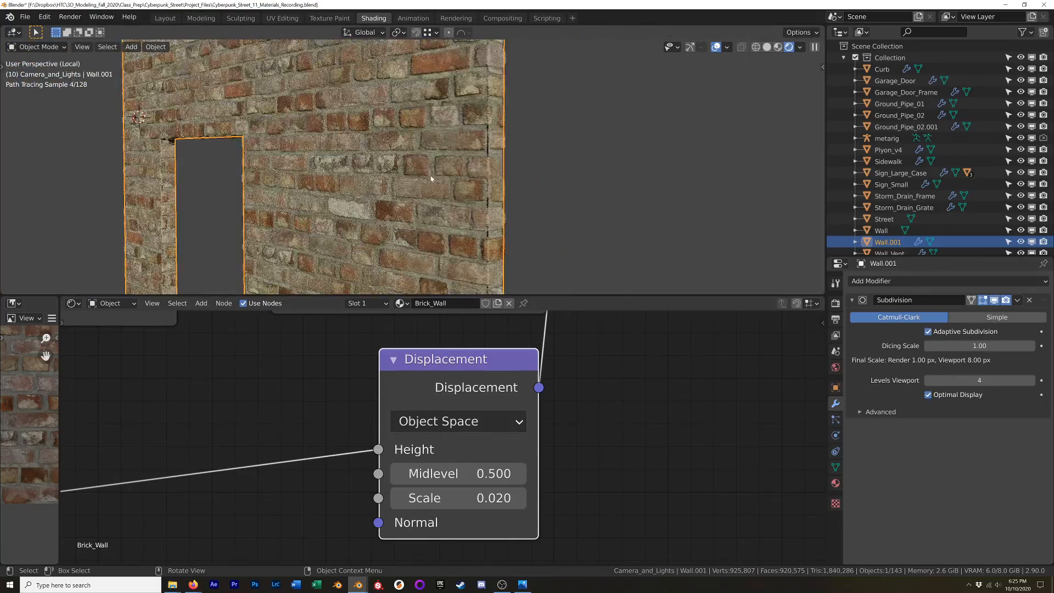
{"action": "scroll", "coordinate": [555, 181], "scroll_direction": "up", "scroll_amount": 6}
{"action": "scroll", "coordinate": [518, 200], "scroll_direction": "up", "scroll_amount": 4}
{"action": "middle_click_drag", "start_coordinate": [519, 203], "coordinate": [408, 145], "text": "shift"}
{"action": "scroll", "coordinate": [471, 199], "scroll_direction": "up", "scroll_amount": 2}
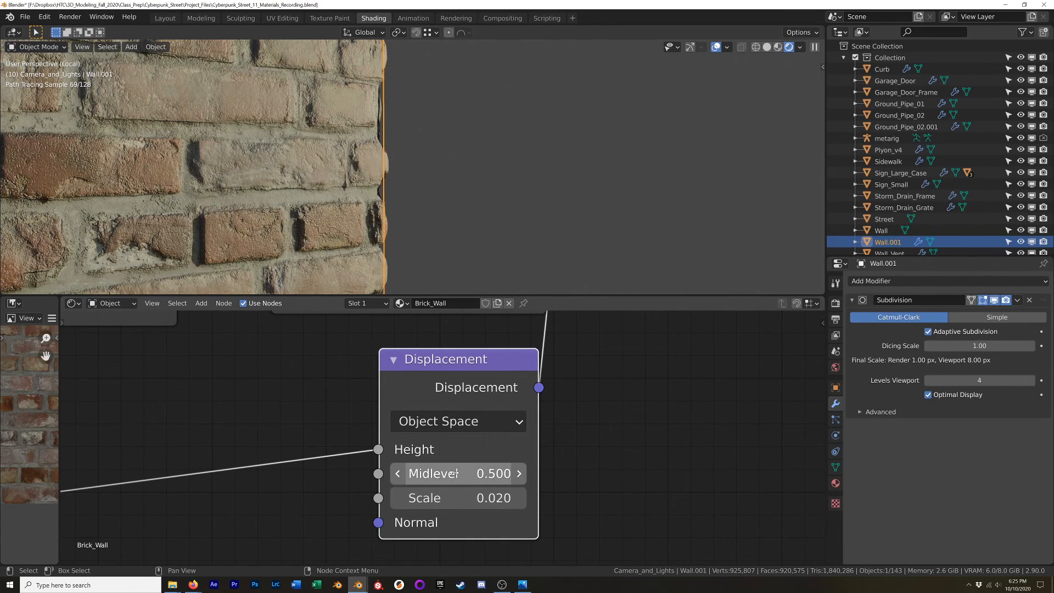
Step: Set the Displacement node's Midlevel to 0
{"action": "left_click_drag", "start_coordinate": [458, 474], "coordinate": [410, 473]}
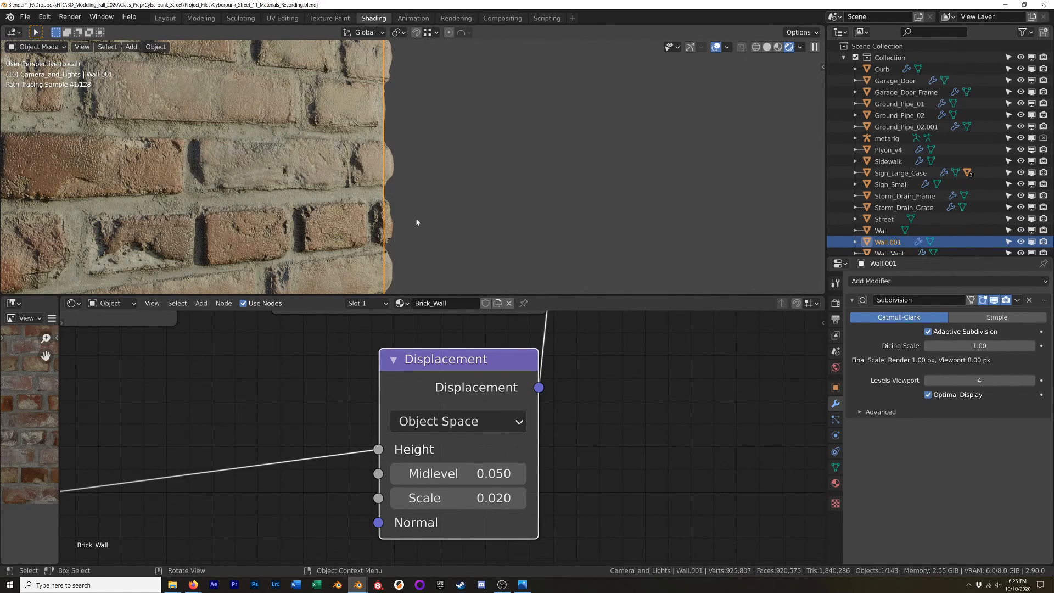
{"action": "left_click", "coordinate": [439, 473]}
{"action": "type", "text": "0"}
{"action": "key", "text": "Return"}
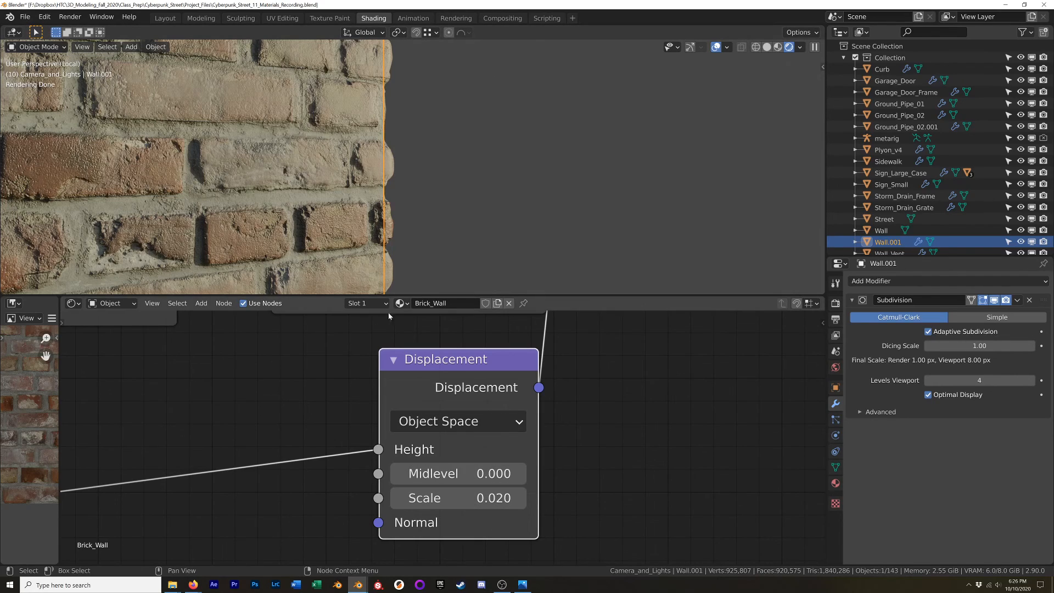
Step: Inspect the isolated wall's corner and front face with the new displacement settings
{"action": "middle_click_drag", "start_coordinate": [377, 227], "coordinate": [352, 203]}
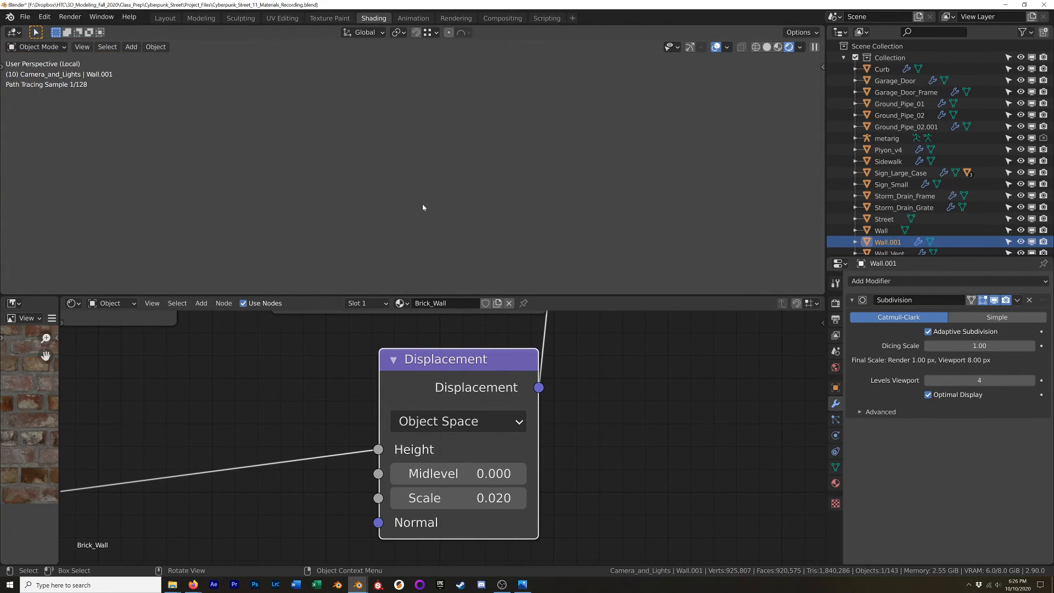
{"action": "middle_click_drag", "start_coordinate": [420, 215], "coordinate": [457, 204]}
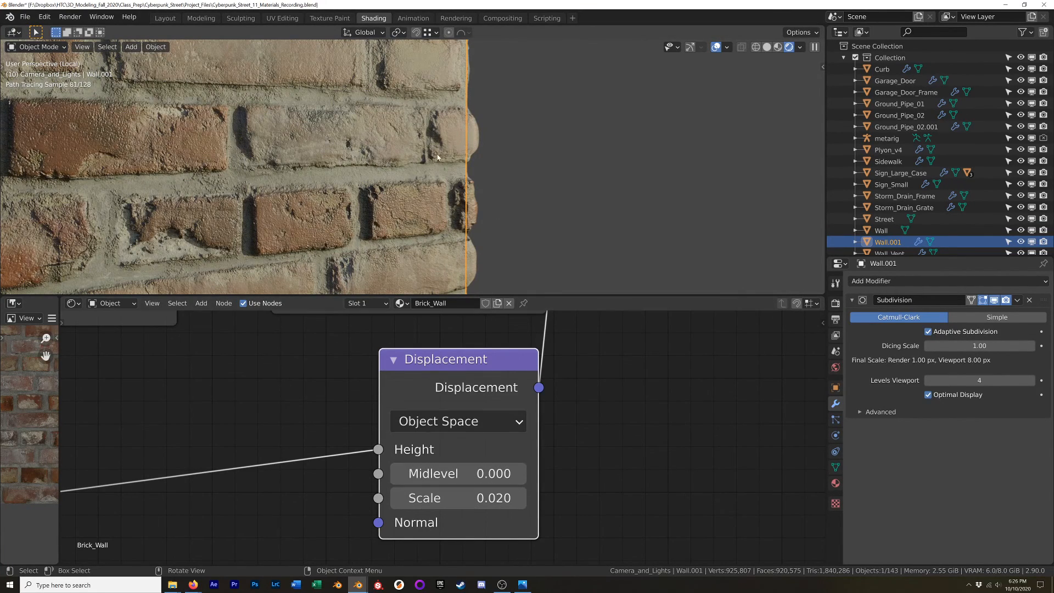
{"action": "mouse_move", "coordinate": [489, 192]}
{"action": "middle_mouse_down"}
{"action": "mouse_move", "coordinate": [482, 165]}
{"action": "mouse_move", "coordinate": [535, 170]}
{"action": "mouse_move", "coordinate": [524, 191]}
{"action": "middle_mouse_up"}
{"action": "scroll", "coordinate": [541, 173], "scroll_direction": "down", "scroll_amount": 6}
{"action": "scroll", "coordinate": [522, 179], "scroll_direction": "down", "scroll_amount": 3}
{"action": "middle_click_drag", "start_coordinate": [496, 183], "coordinate": [419, 189]}
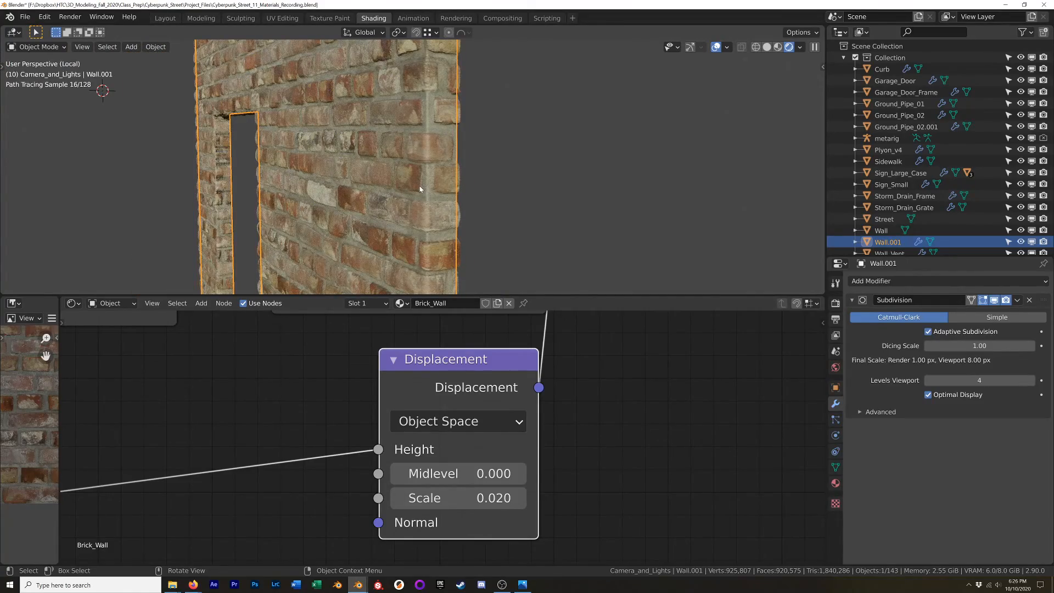
Step: Leave local view and examine how the displaced bricks meet the sign bracket and window frame in the rendered scene
{"action": "key", "text": "KP_Divide"}
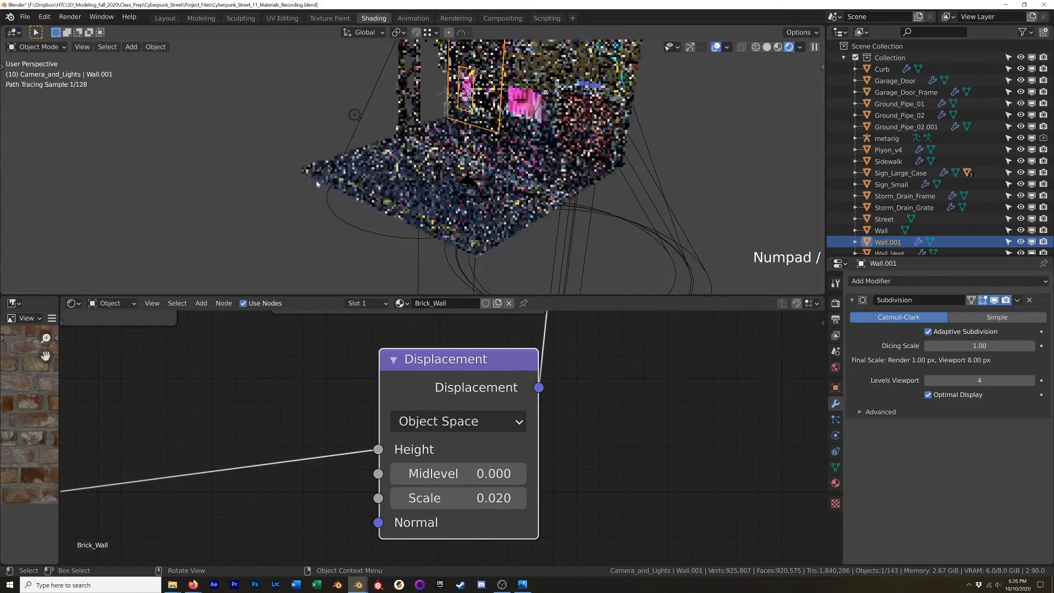
{"action": "key", "text": "KP_Divide"}
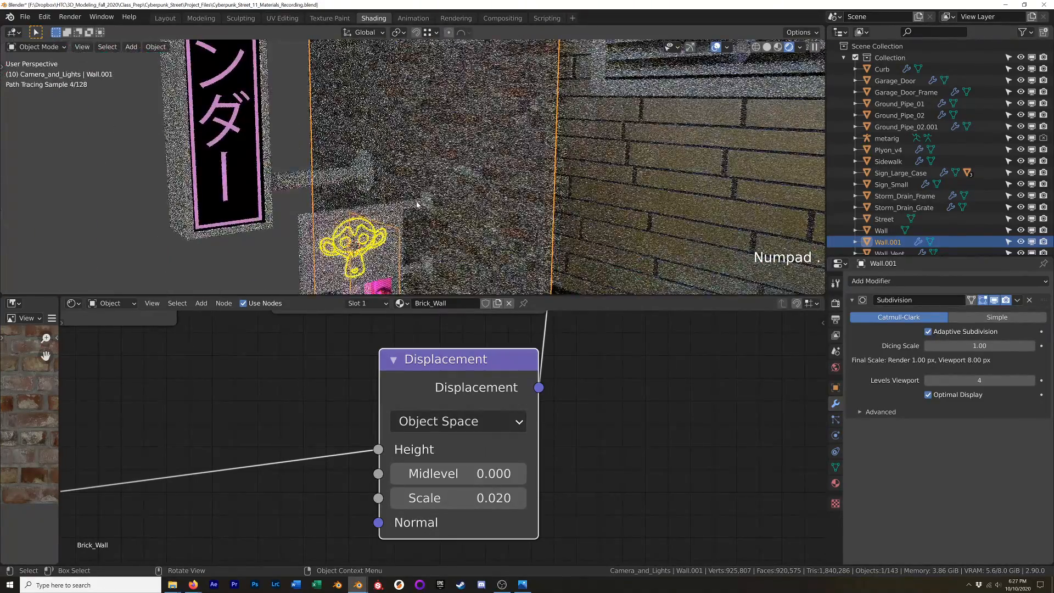
{"action": "scroll", "coordinate": [423, 198], "scroll_direction": "up", "scroll_amount": 4}
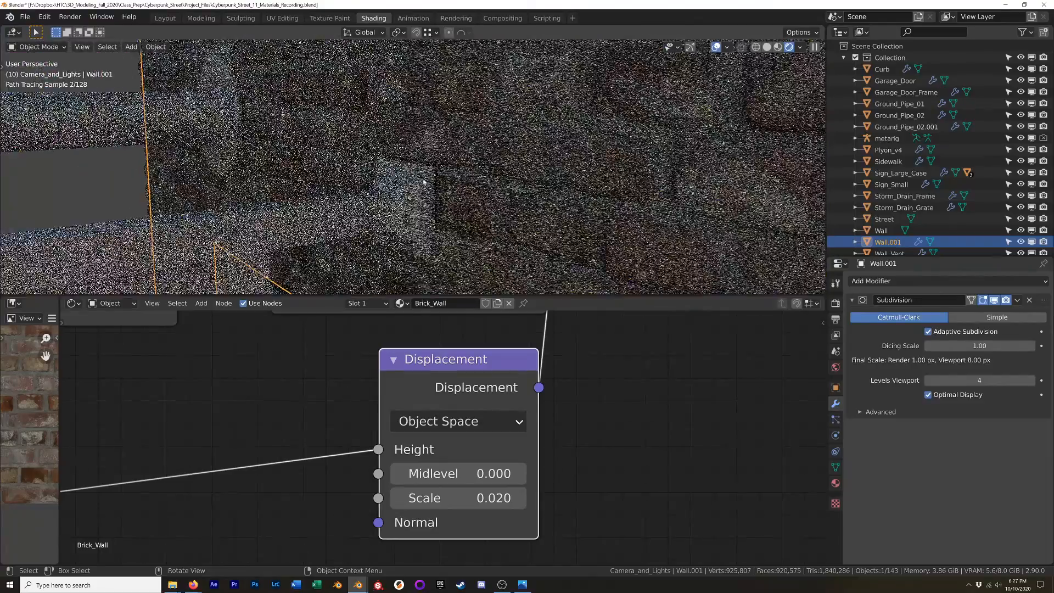
{"action": "scroll", "coordinate": [424, 191], "scroll_direction": "up", "scroll_amount": 2}
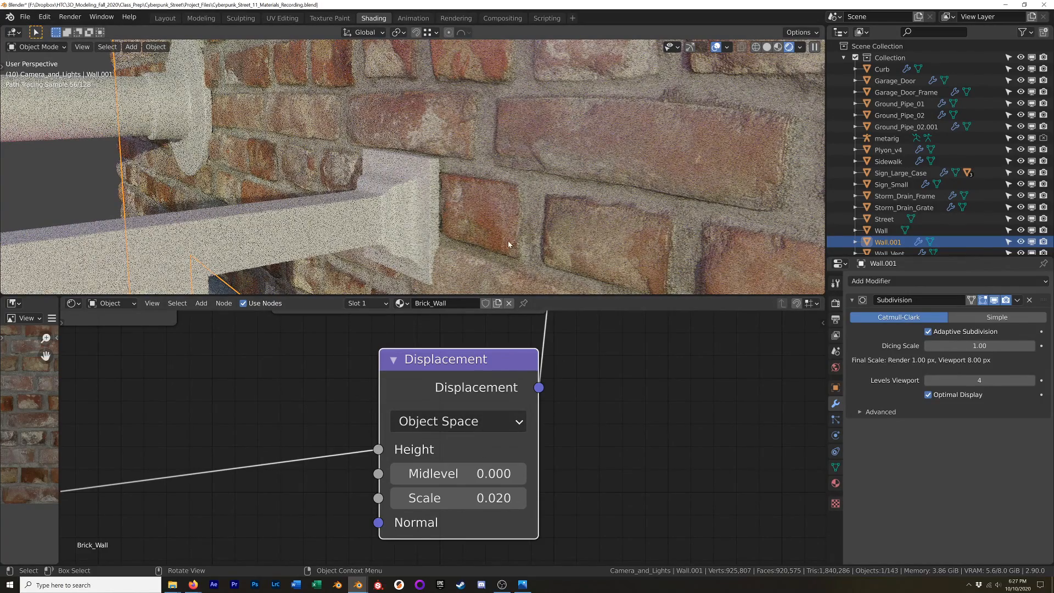
{"action": "middle_click_drag", "start_coordinate": [508, 245], "coordinate": [432, 169], "text": "shift"}
{"action": "scroll", "coordinate": [472, 212], "scroll_direction": "down", "scroll_amount": 6}
{"action": "middle_click_drag", "start_coordinate": [417, 285], "coordinate": [393, 218], "text": "shift"}
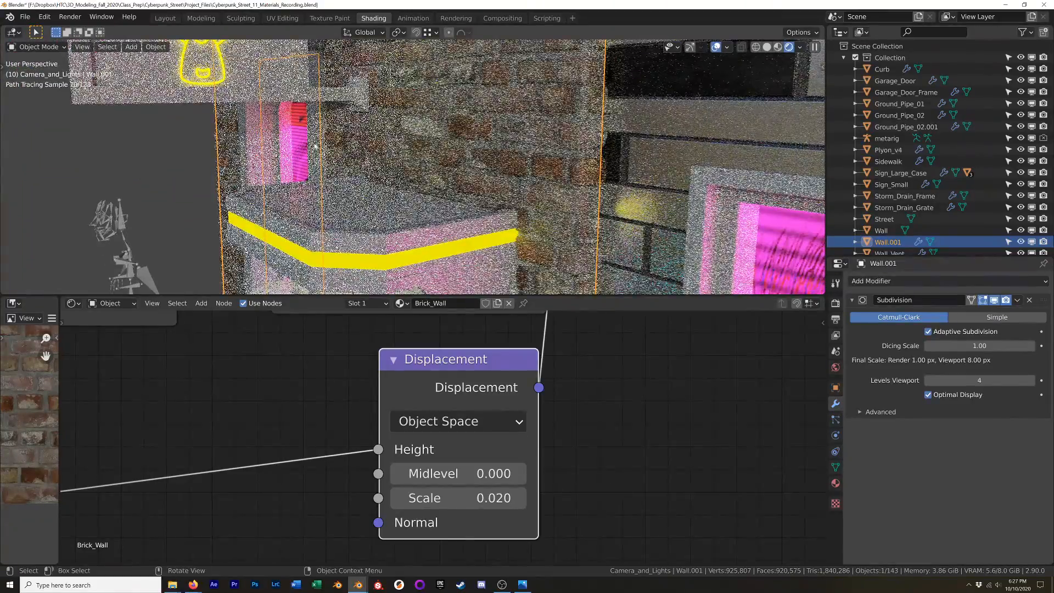
{"action": "scroll", "coordinate": [322, 144], "scroll_direction": "up", "scroll_amount": 4}
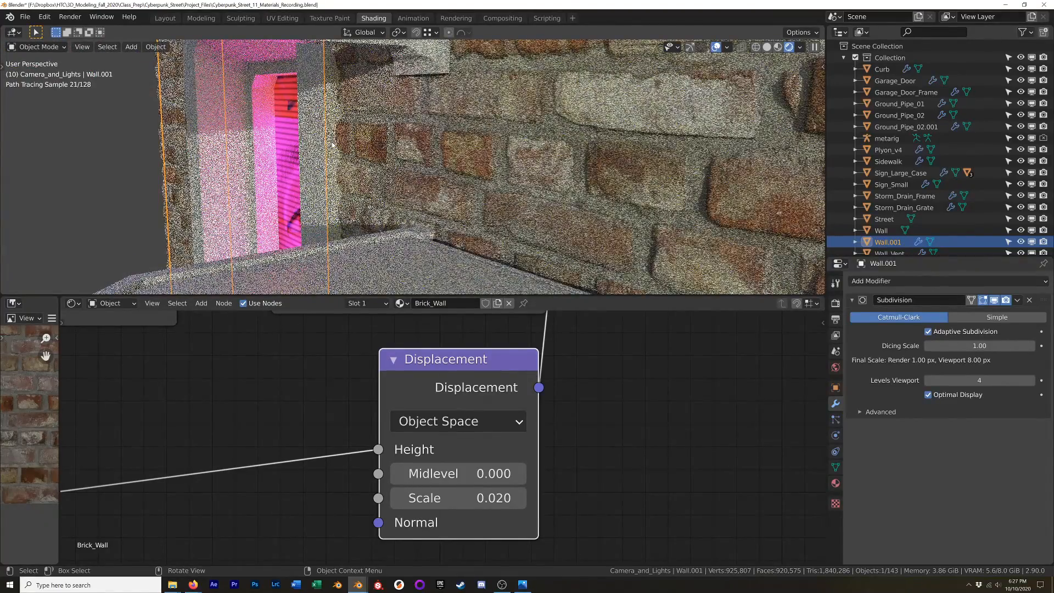
{"action": "mouse_move", "coordinate": [335, 156]}
{"action": "middle_mouse_down"}
{"action": "mouse_move", "coordinate": [480, 234]}
{"action": "mouse_move", "coordinate": [428, 154]}
{"action": "mouse_move", "coordinate": [478, 174]}
{"action": "mouse_move", "coordinate": [590, 167]}
{"action": "mouse_move", "coordinate": [540, 170]}
{"action": "mouse_move", "coordinate": [466, 218]}
{"action": "middle_mouse_up"}
Step: Switch the viewport from rendered shading to Material Preview with the street scene's façade in view
{"action": "scroll", "coordinate": [428, 154], "scroll_direction": "down", "scroll_amount": 4}
{"action": "scroll", "coordinate": [526, 175], "scroll_direction": "down", "scroll_amount": 4}
{"action": "middle_click_drag", "start_coordinate": [466, 218], "coordinate": [431, 203]}
{"action": "key", "text": "z"}
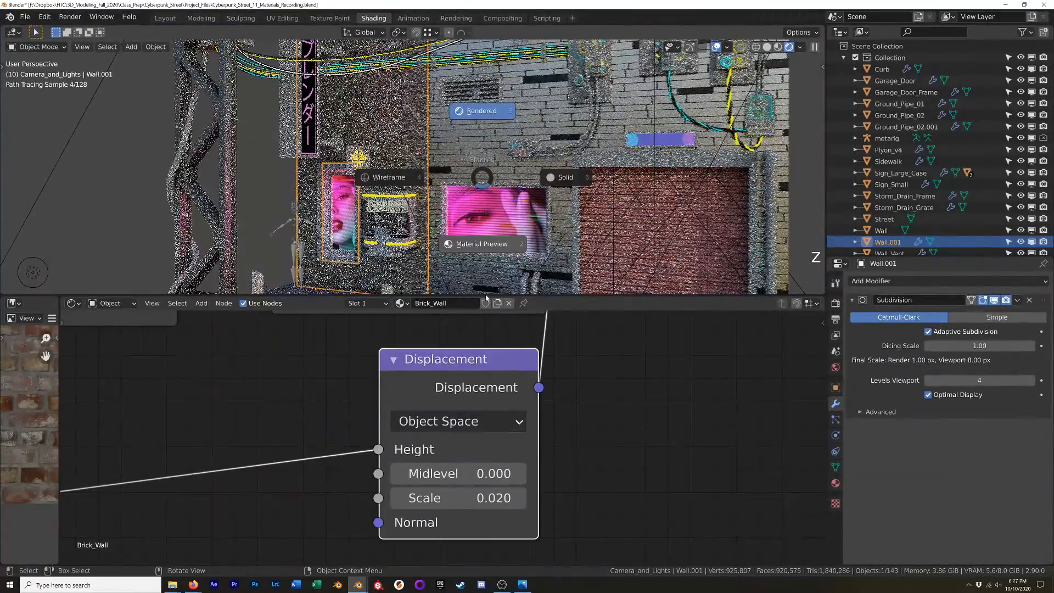
{"action": "left_click", "coordinate": [483, 244]}
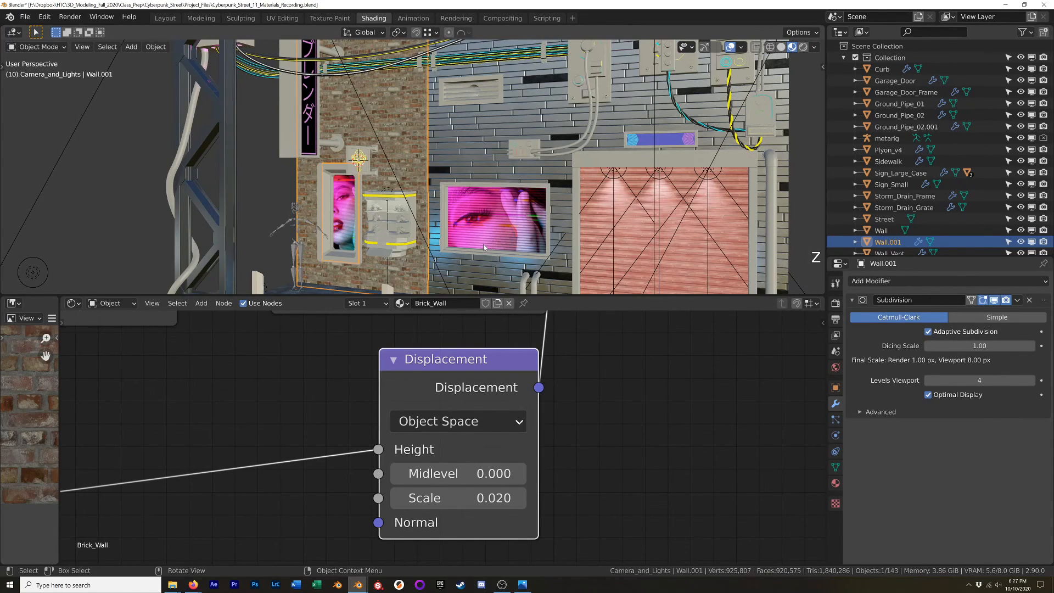
Step: Change the Material Preview lighting to the first available environment image, the dark reddish one
{"action": "scroll", "coordinate": [632, 156], "scroll_direction": "down", "scroll_amount": 5}
{"action": "left_click", "coordinate": [814, 47]}
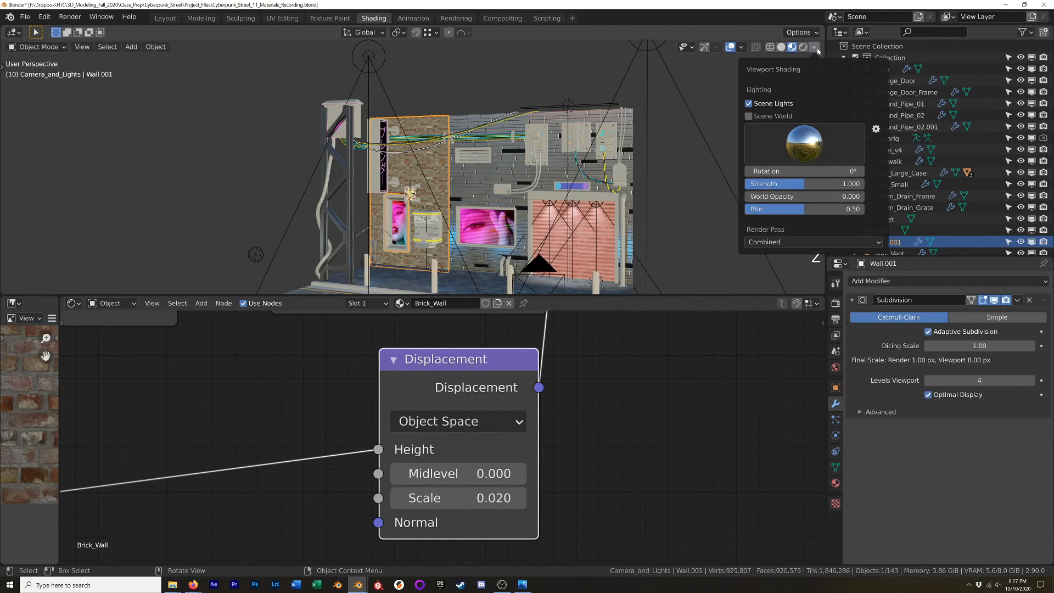
{"action": "left_click", "coordinate": [804, 142]}
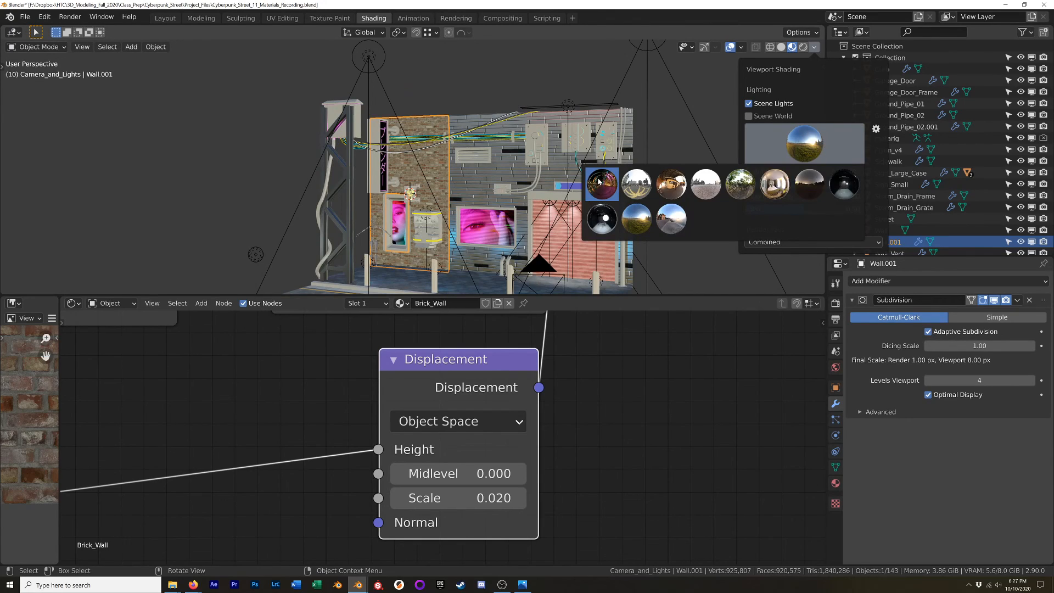
{"action": "left_click", "coordinate": [600, 182]}
{"action": "mouse_move", "coordinate": [664, 184]}
{"action": "middle_mouse_down"}
{"action": "mouse_move", "coordinate": [663, 117]}
{"action": "mouse_move", "coordinate": [674, 134]}
{"action": "mouse_move", "coordinate": [631, 155]}
{"action": "mouse_move", "coordinate": [656, 144]}
{"action": "mouse_move", "coordinate": [651, 131]}
{"action": "mouse_move", "coordinate": [670, 185]}
{"action": "middle_mouse_up"}
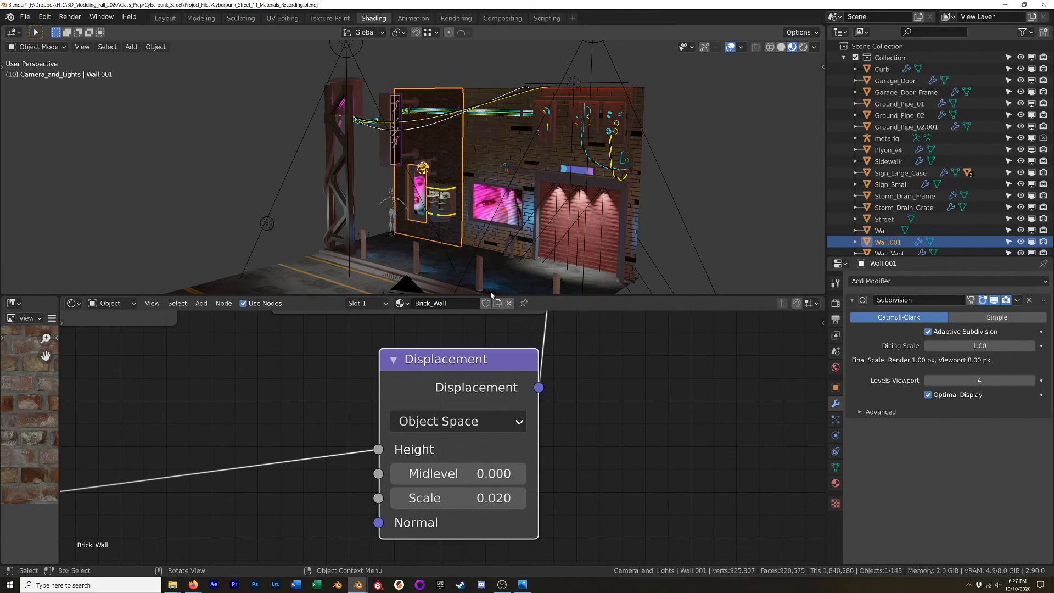
Step: Select the front vertical upright of the truss and show its Metal_Truss material settings
{"action": "left_click", "coordinate": [344, 208]}
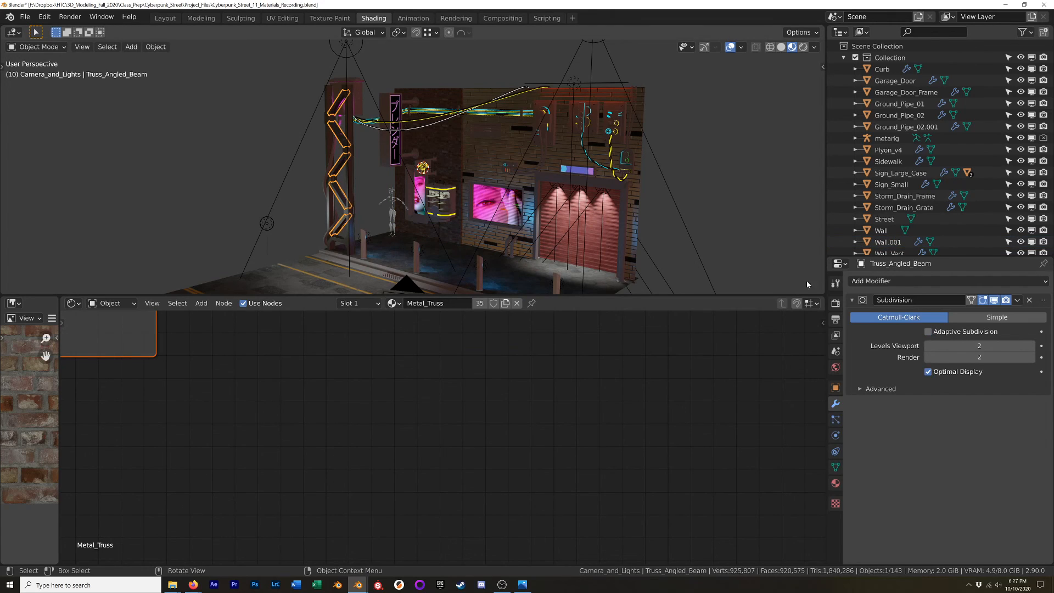
{"action": "scroll", "coordinate": [364, 200], "scroll_direction": "up", "scroll_amount": 6}
{"action": "left_click", "coordinate": [345, 245]}
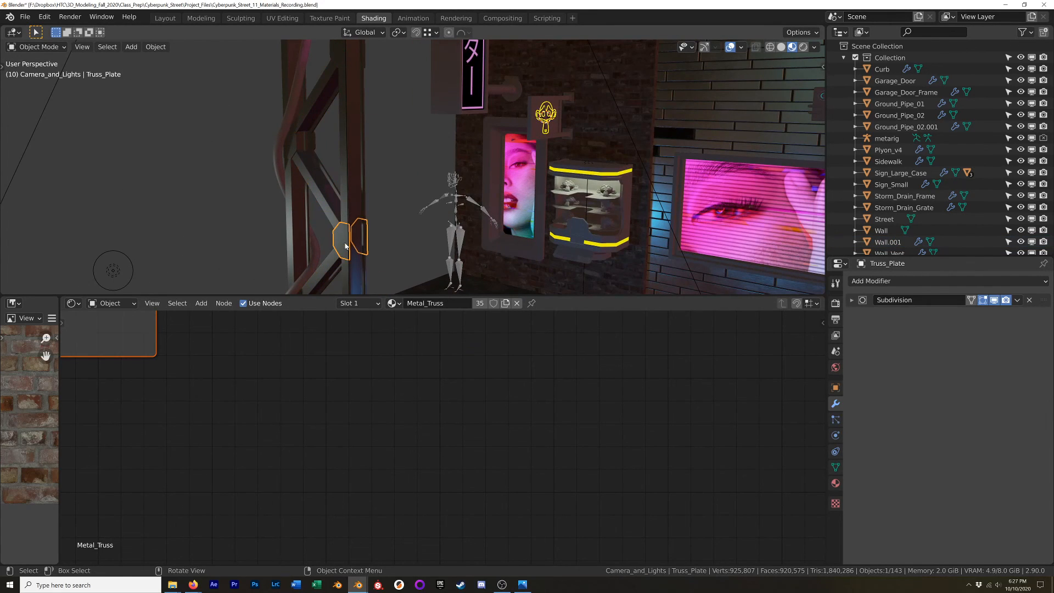
{"action": "middle_click_drag", "start_coordinate": [345, 246], "coordinate": [384, 216], "text": "shift"}
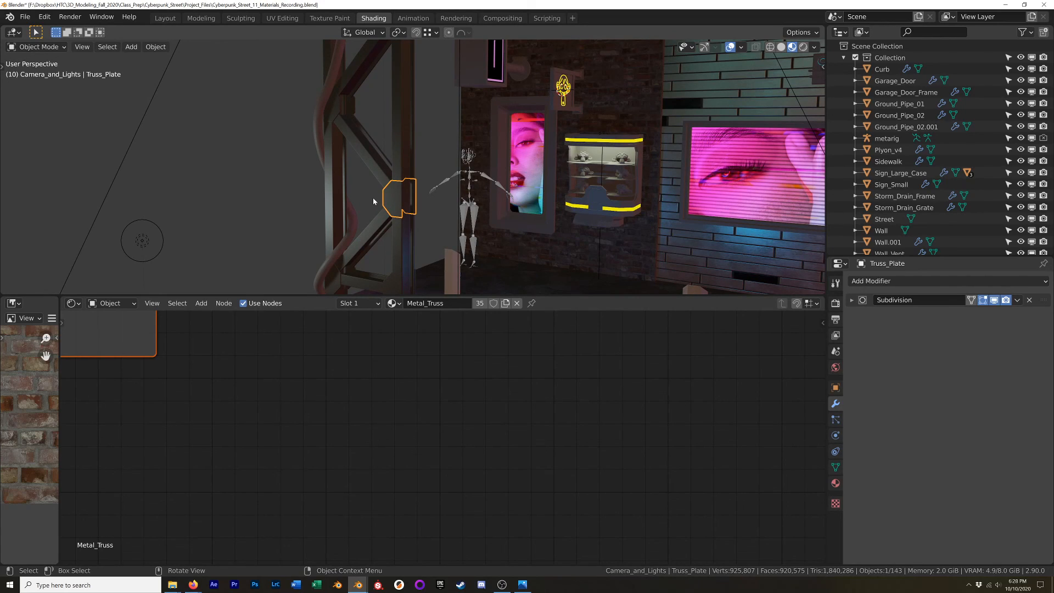
{"action": "scroll", "coordinate": [568, 179], "scroll_direction": "down", "scroll_amount": 3}
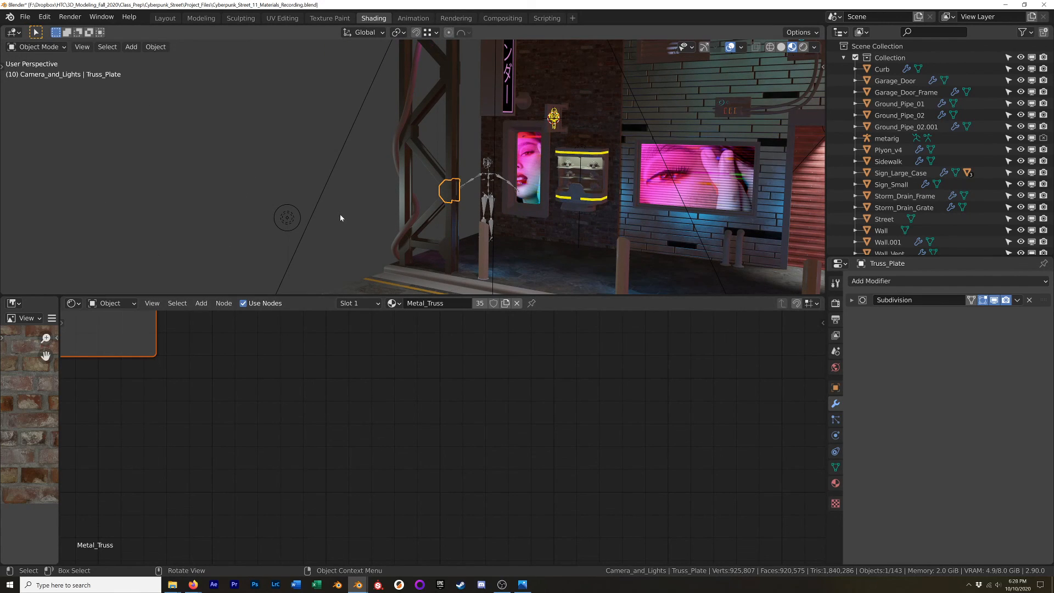
{"action": "left_click", "coordinate": [451, 224]}
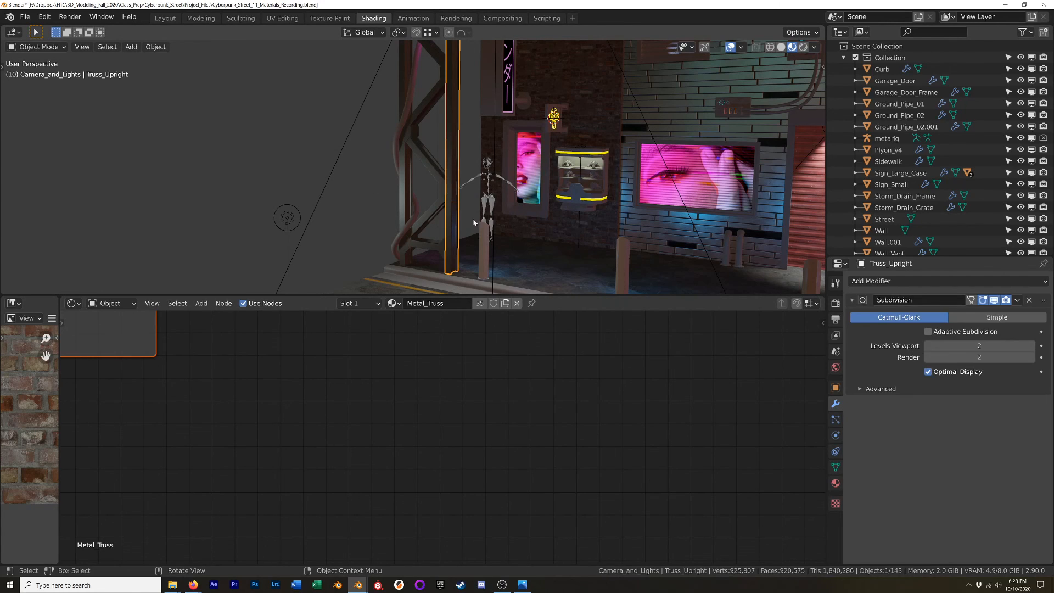
{"action": "left_click", "coordinate": [835, 483]}
{"action": "scroll", "coordinate": [909, 328], "scroll_direction": "up", "scroll_amount": 15}
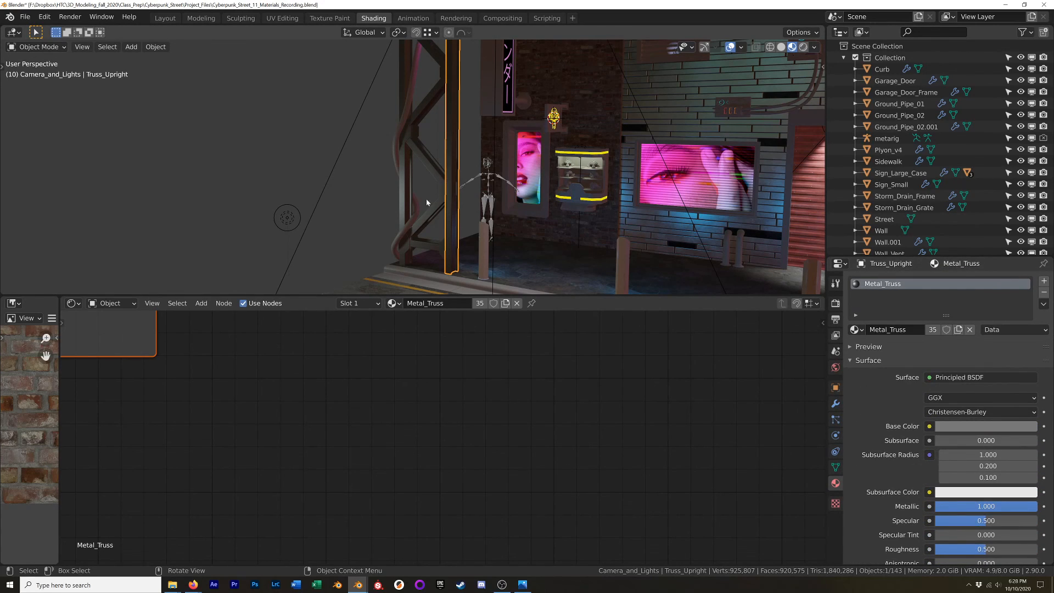
{"action": "scroll", "coordinate": [450, 185], "scroll_direction": "down", "scroll_amount": 6}
{"action": "middle_click_drag", "start_coordinate": [442, 165], "coordinate": [441, 200], "text": "shift"}
{"action": "scroll", "coordinate": [449, 192], "scroll_direction": "up", "scroll_amount": 7}
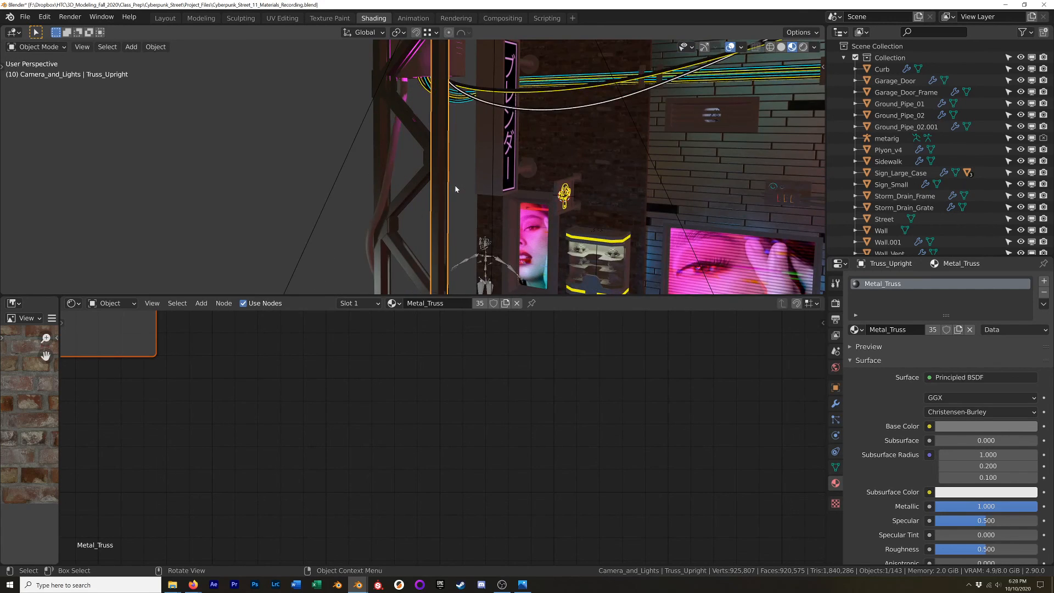
{"action": "scroll", "coordinate": [456, 188], "scroll_direction": "down", "scroll_amount": 3}
{"action": "scroll", "coordinate": [467, 383], "scroll_direction": "down", "scroll_amount": 9}
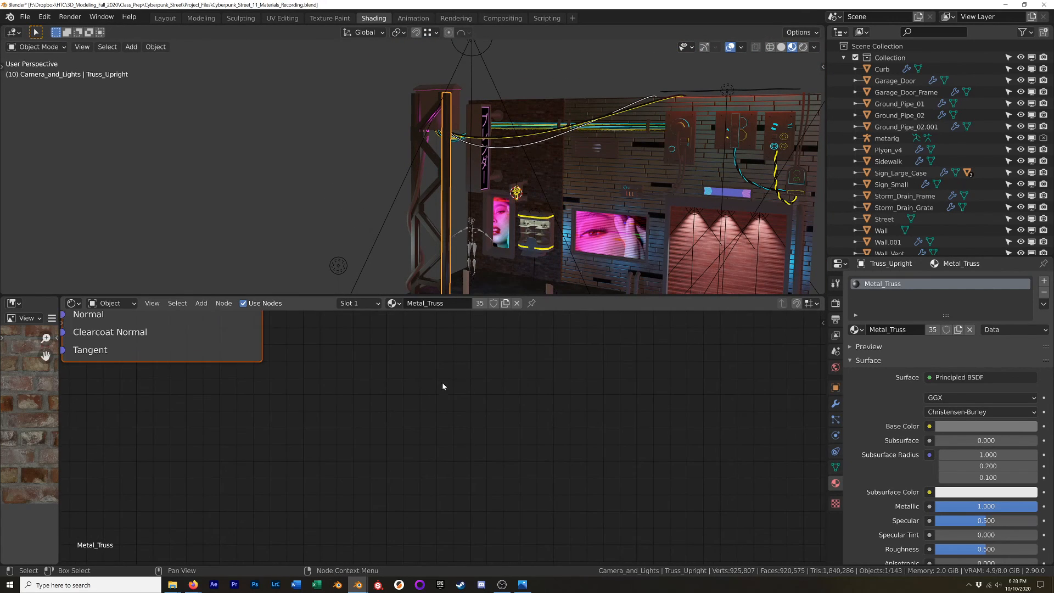
Step: Add a Principled texture setup to the Metal_Truss shader using all five images from the Old_Iron_01_4K folder
{"action": "middle_click_drag", "start_coordinate": [354, 326], "coordinate": [605, 495], "text": "shift"}
{"action": "scroll", "coordinate": [605, 495], "scroll_direction": "down", "scroll_amount": 2}
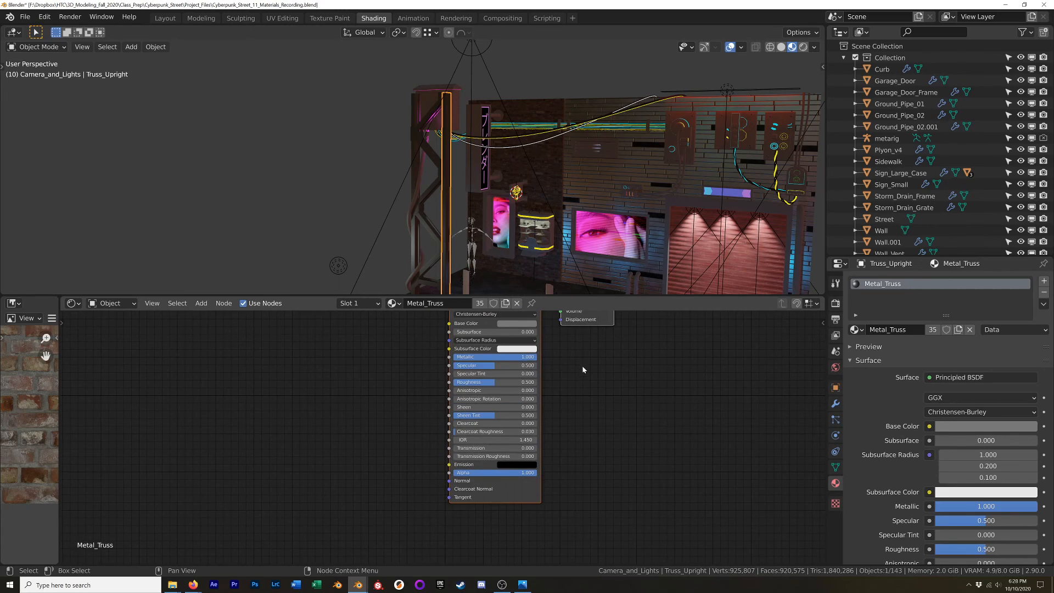
{"action": "middle_click_drag", "start_coordinate": [594, 429], "coordinate": [664, 480]}
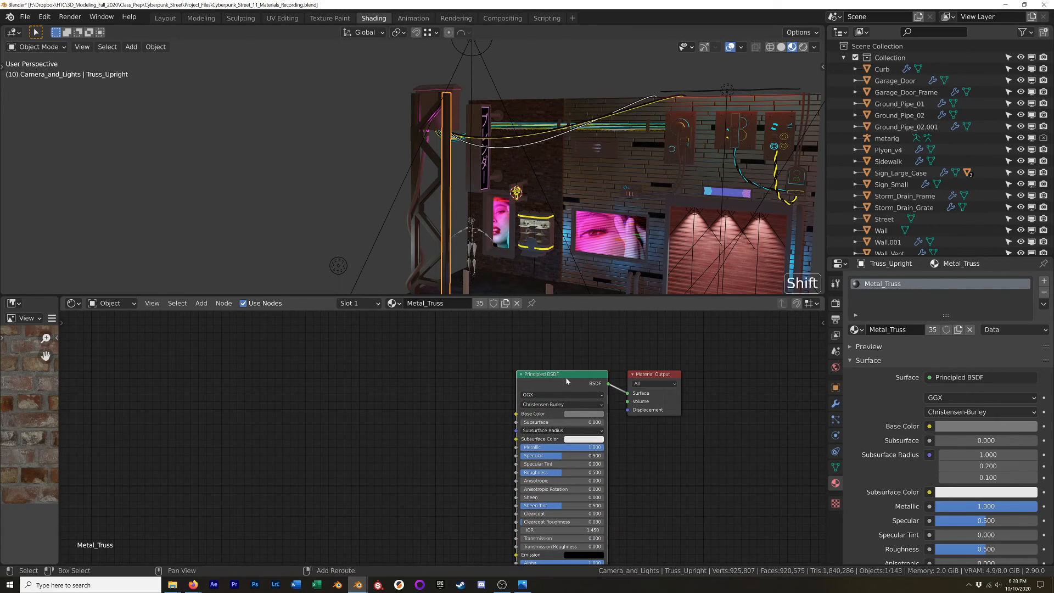
{"action": "key", "text": "ctrl+shift+t"}
{"action": "left_click", "coordinate": [385, 108]}
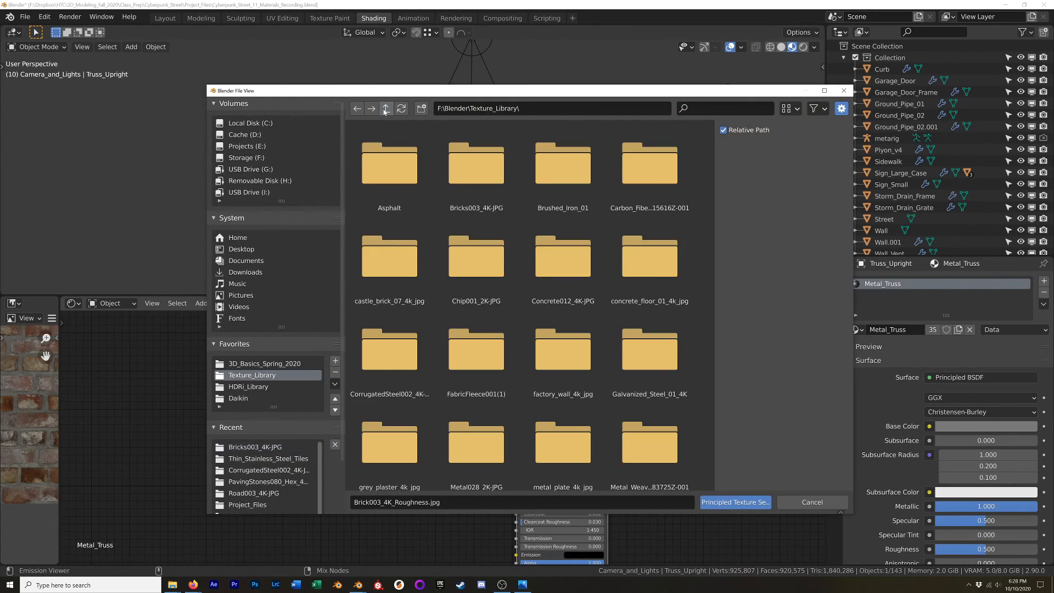
{"action": "scroll", "coordinate": [499, 299], "scroll_direction": "down", "scroll_amount": 5}
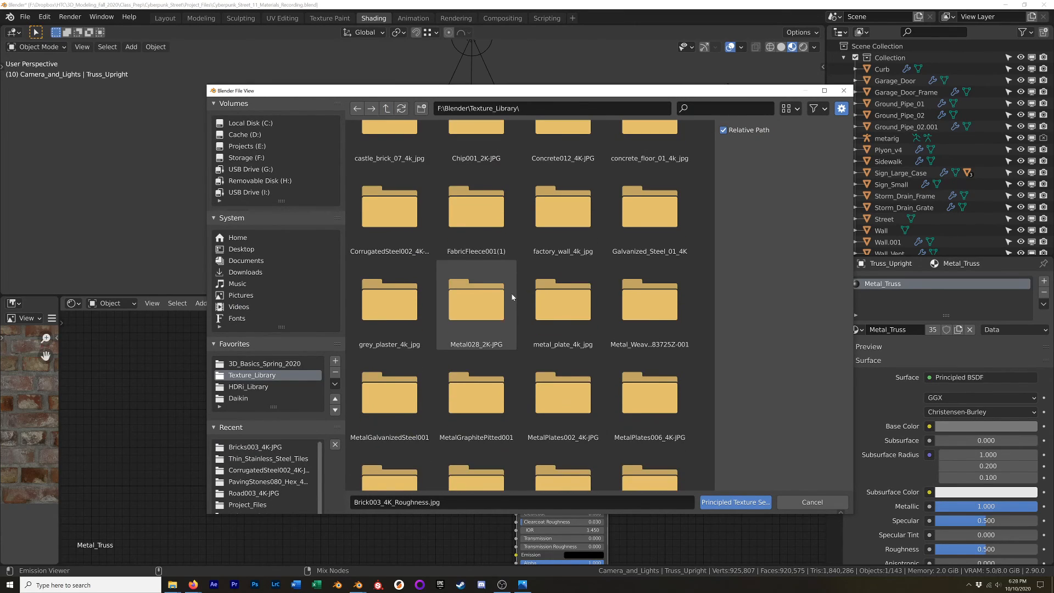
{"action": "scroll", "coordinate": [528, 384], "scroll_direction": "down", "scroll_amount": 8}
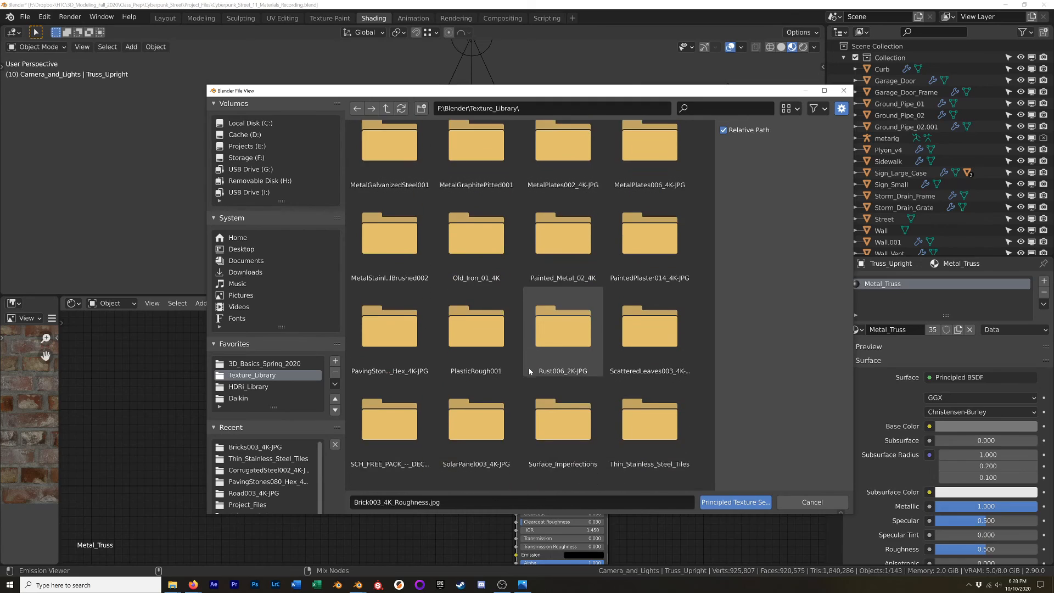
{"action": "left_click", "coordinate": [466, 174]}
{"action": "double_click", "coordinate": [466, 175]}
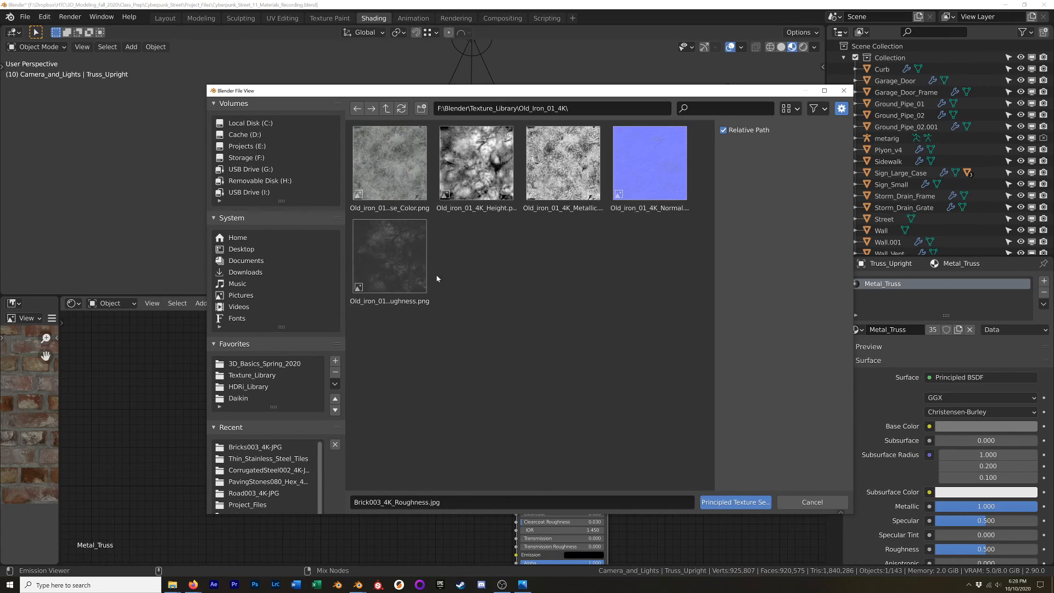
{"action": "left_click_drag", "start_coordinate": [376, 355], "coordinate": [661, 175]}
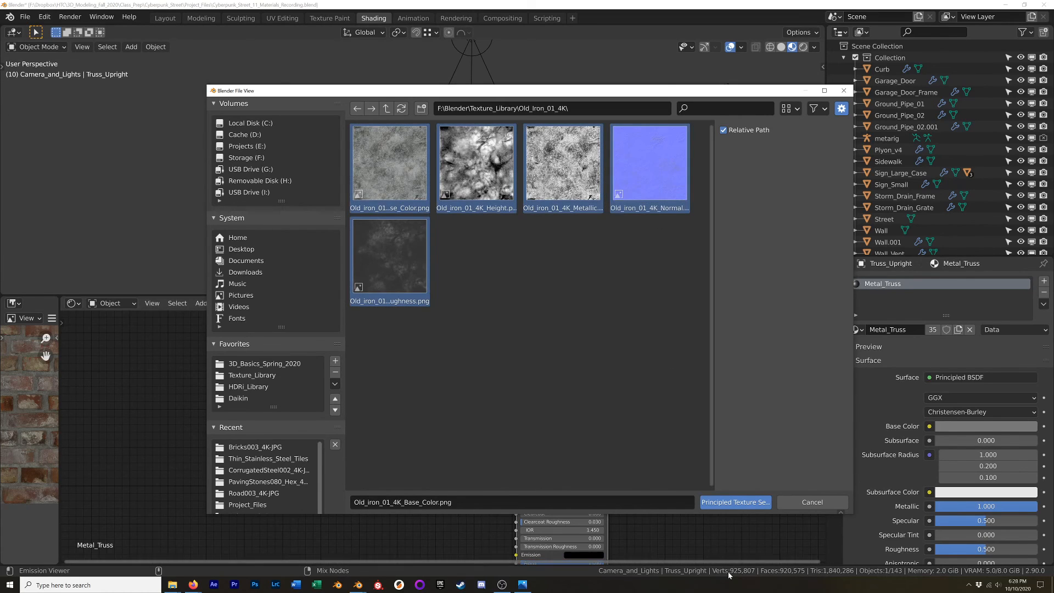
{"action": "left_click", "coordinate": [736, 502]}
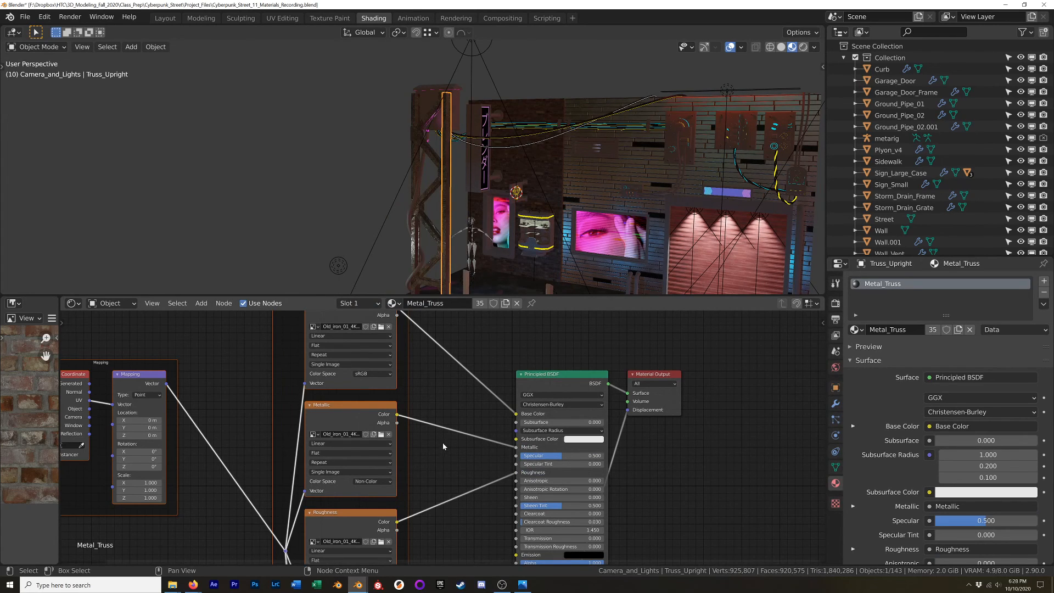
Step: Inspect the old iron texture on the truss beams from close up and farther away
{"action": "scroll", "coordinate": [424, 243], "scroll_direction": "up", "scroll_amount": 11}
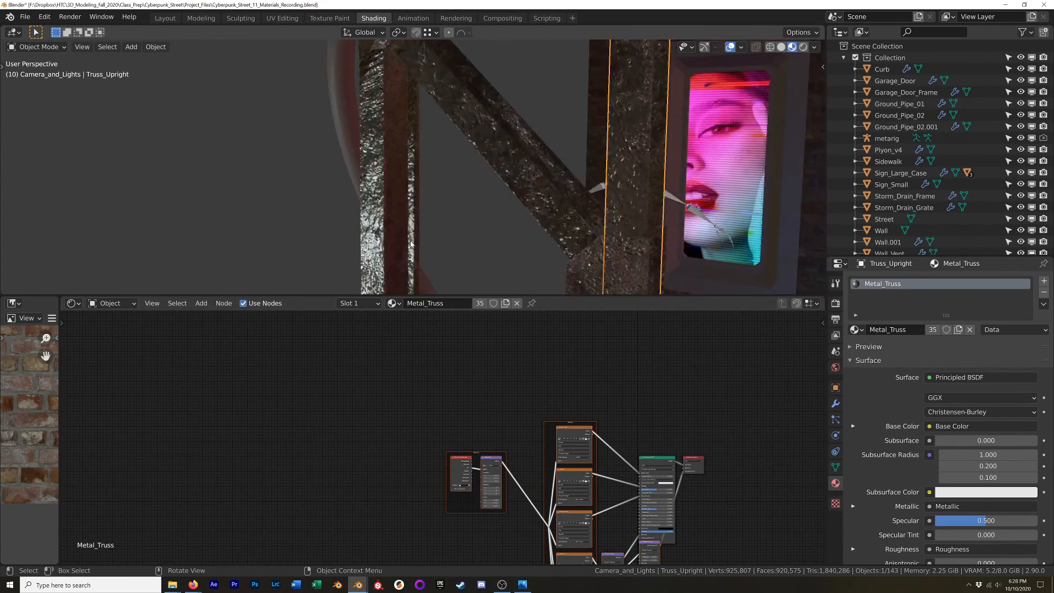
{"action": "scroll", "coordinate": [532, 230], "scroll_direction": "down", "scroll_amount": 4}
{"action": "scroll", "coordinate": [532, 229], "scroll_direction": "down", "scroll_amount": 3}
{"action": "scroll", "coordinate": [506, 223], "scroll_direction": "up", "scroll_amount": 8}
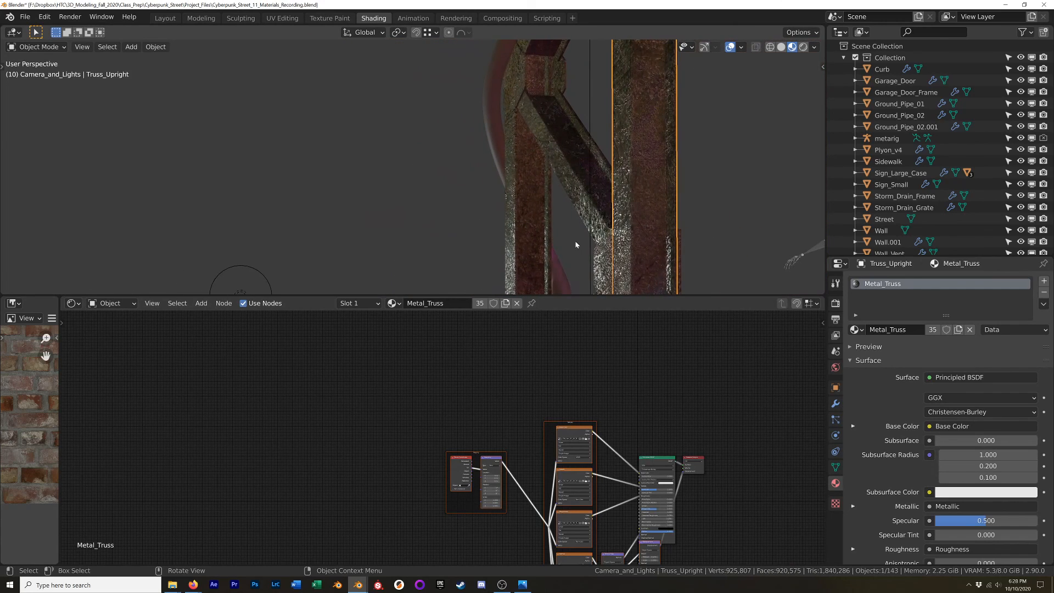
Step: Delete the Displacement node and the displacement image texture from the Metal_Truss material
{"action": "middle_click_drag", "start_coordinate": [626, 497], "coordinate": [545, 394], "text": "shift"}
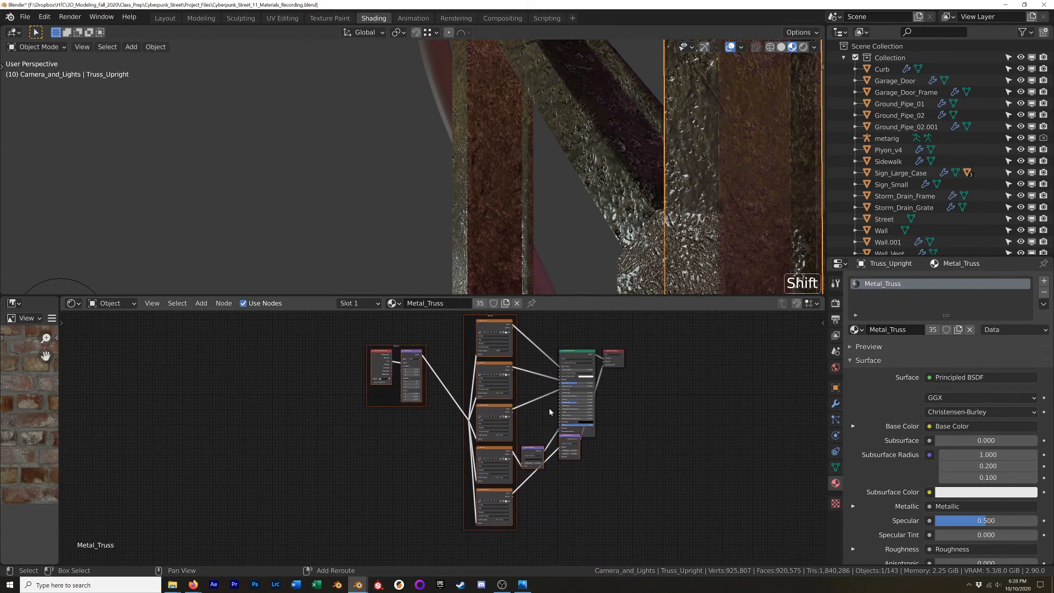
{"action": "scroll", "coordinate": [575, 471], "scroll_direction": "up", "scroll_amount": 7}
{"action": "left_click", "coordinate": [558, 413]}
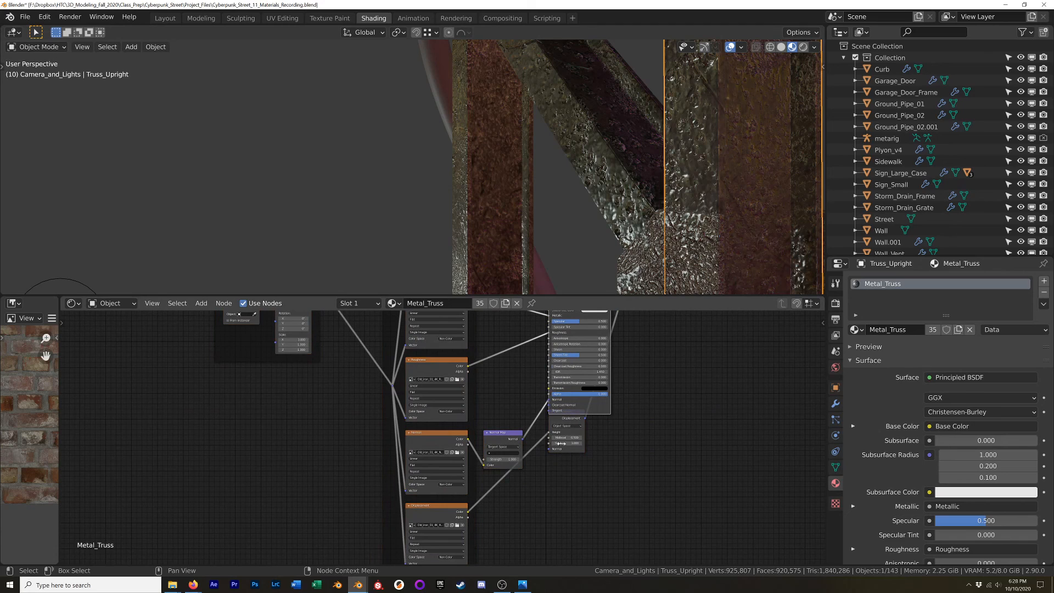
{"action": "left_click", "coordinate": [556, 422]}
{"action": "key", "text": "x"}
{"action": "left_click", "coordinate": [436, 513]}
{"action": "key", "text": "x"}
Step: Move the Principled BSDF, Material Output and Normal Map nodes farther away from the texture nodes
{"action": "middle_click_drag", "start_coordinate": [536, 467], "coordinate": [463, 468], "text": "shift"}
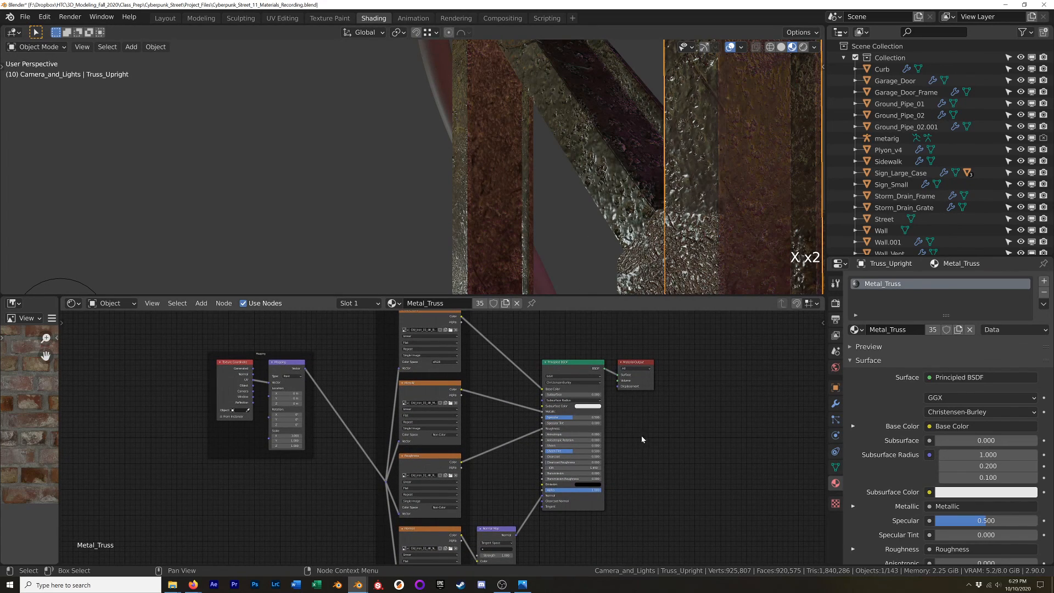
{"action": "scroll", "coordinate": [653, 433], "scroll_direction": "down", "scroll_amount": 1}
{"action": "left_click_drag", "start_coordinate": [679, 354], "coordinate": [513, 549]}
{"action": "left_click_drag", "start_coordinate": [527, 509], "coordinate": [581, 498]}
Step: Maximize the node editor and check which Old_iron image the Base Color, Metallic, Roughness and Normal nodes use
{"action": "scroll", "coordinate": [473, 352], "scroll_direction": "up", "scroll_amount": 6}
{"action": "scroll", "coordinate": [495, 375], "scroll_direction": "up", "scroll_amount": 5}
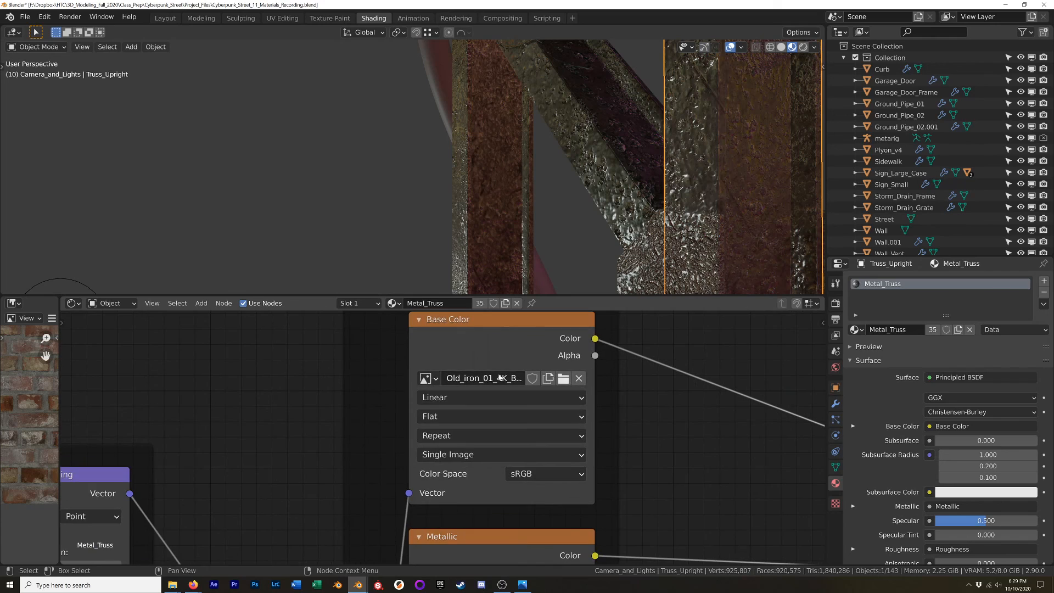
{"action": "key", "text": "ctrl+space"}
{"action": "scroll", "coordinate": [552, 189], "scroll_direction": "up", "scroll_amount": 1}
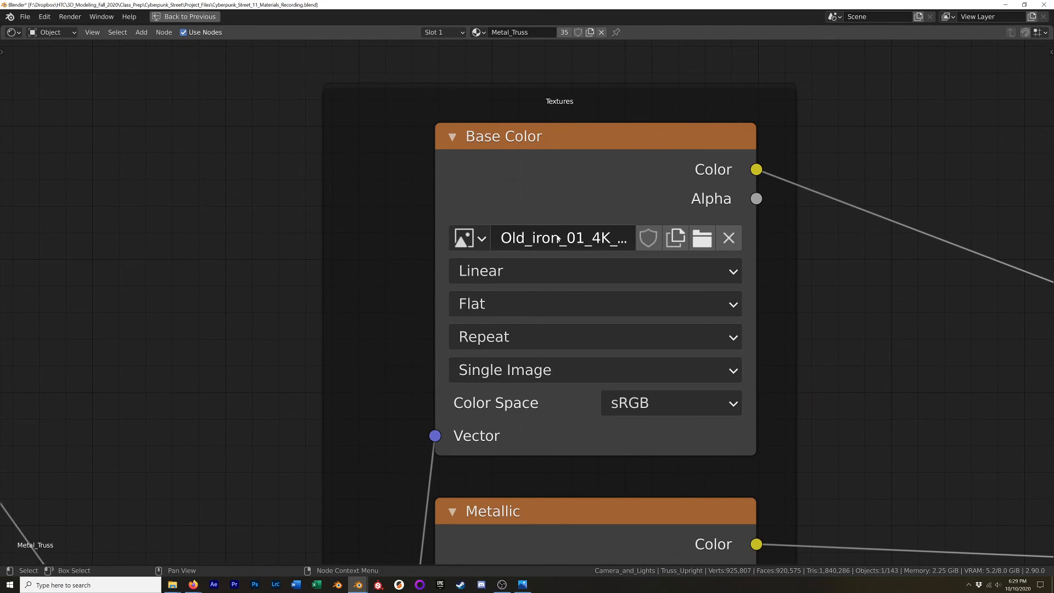
{"action": "scroll", "coordinate": [582, 461], "scroll_direction": "down", "scroll_amount": 4}
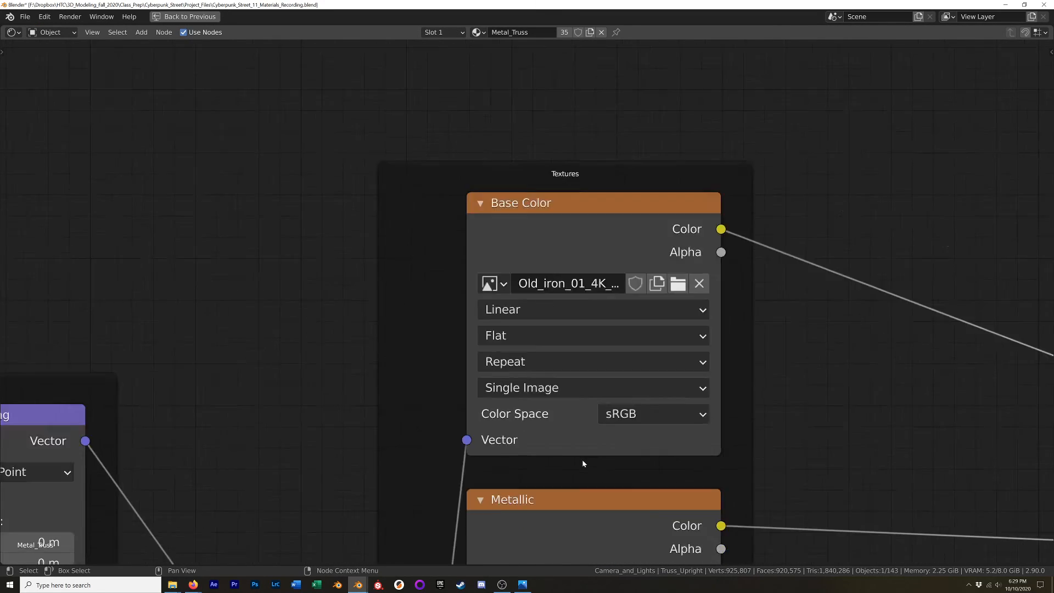
{"action": "middle_click_drag", "start_coordinate": [519, 356], "coordinate": [458, 356]}
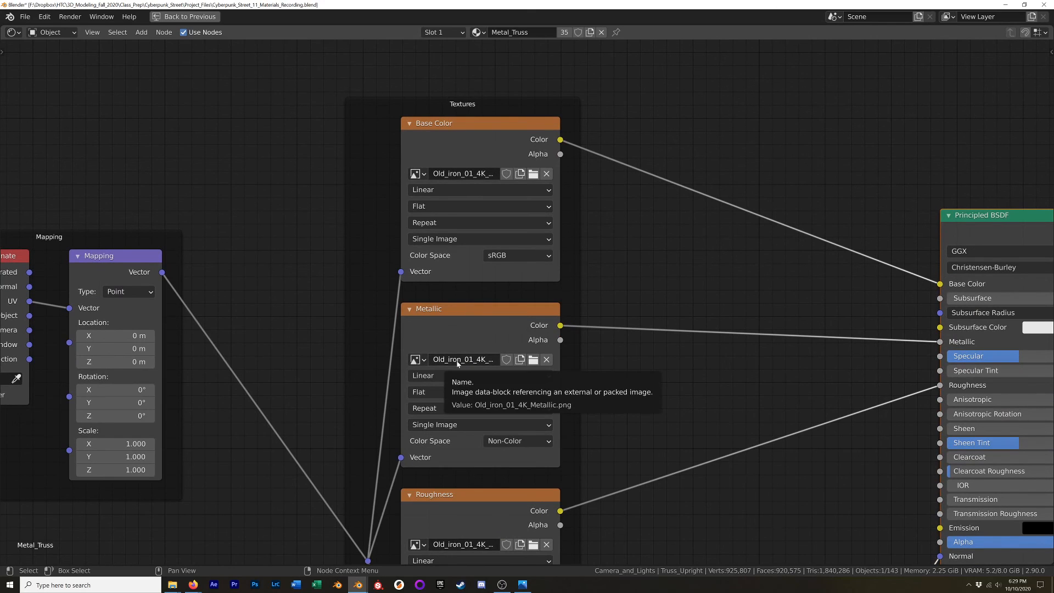
{"action": "middle_click_drag", "start_coordinate": [690, 525], "coordinate": [673, 323]}
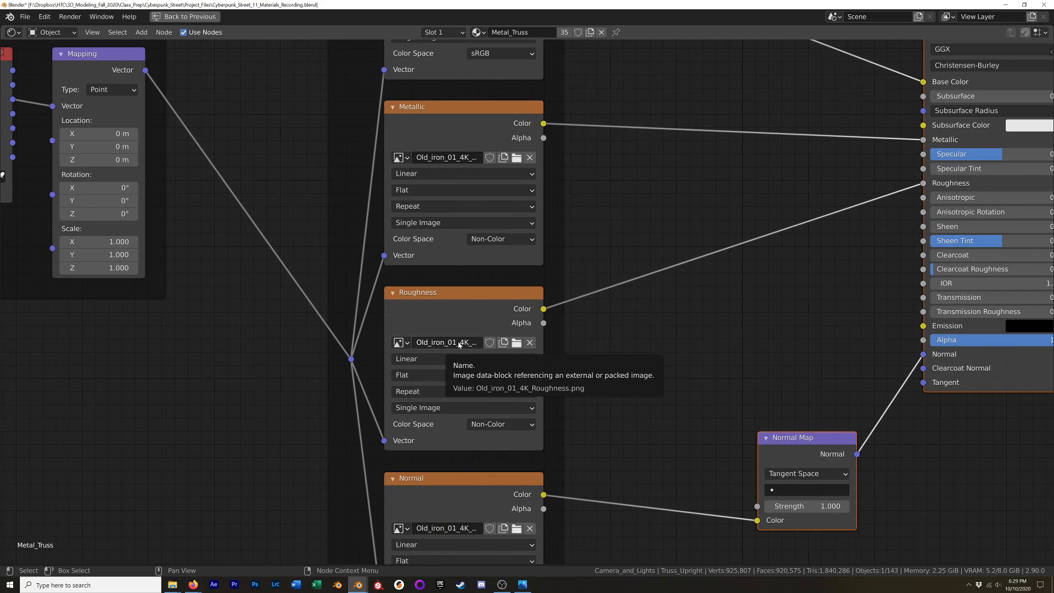
{"action": "middle_click_drag", "start_coordinate": [481, 519], "coordinate": [466, 333]}
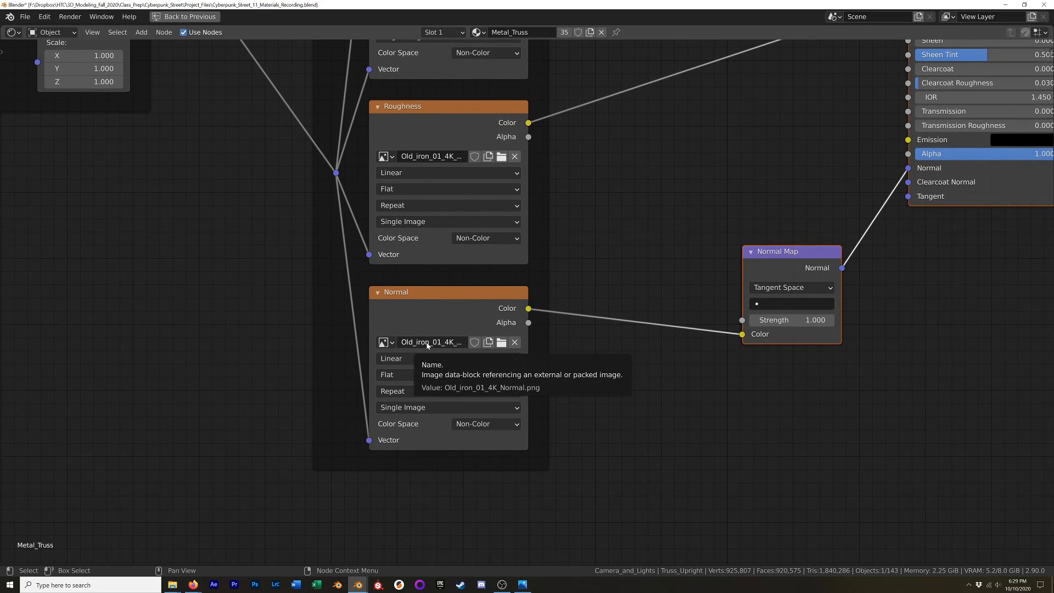
{"action": "middle_click_drag", "start_coordinate": [640, 212], "coordinate": [667, 445]}
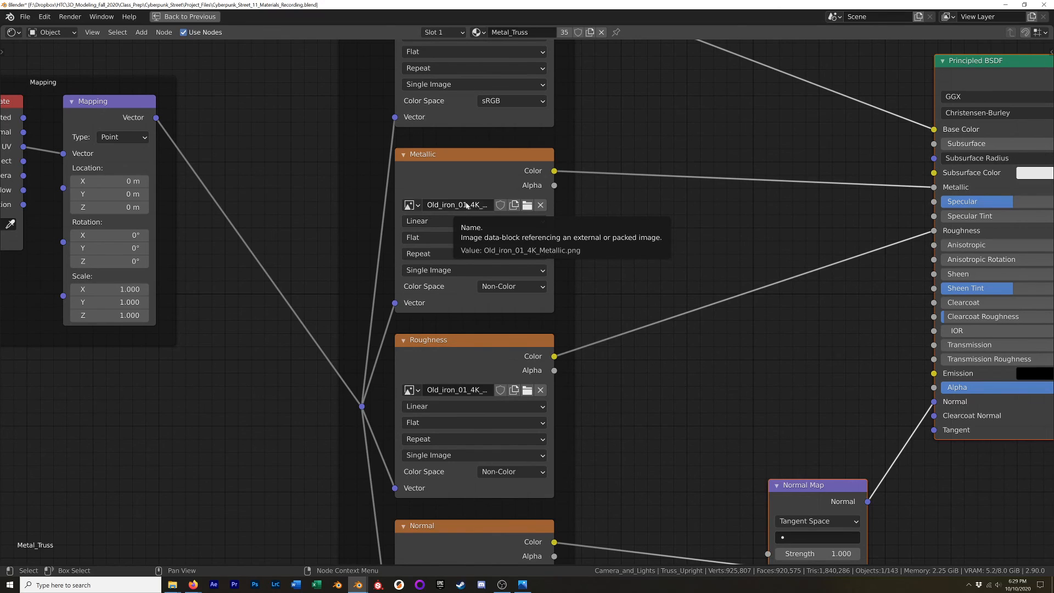
Step: Reposition the Normal Map node between the Normal texture and the Principled BSDF, and restore the full workspace layout
{"action": "middle_click_drag", "start_coordinate": [709, 430], "coordinate": [543, 305]}
{"action": "left_click", "coordinate": [622, 365]}
{"action": "key", "text": "g"}
{"action": "left_click", "coordinate": [598, 308]}
{"action": "key", "text": "shift+a"}
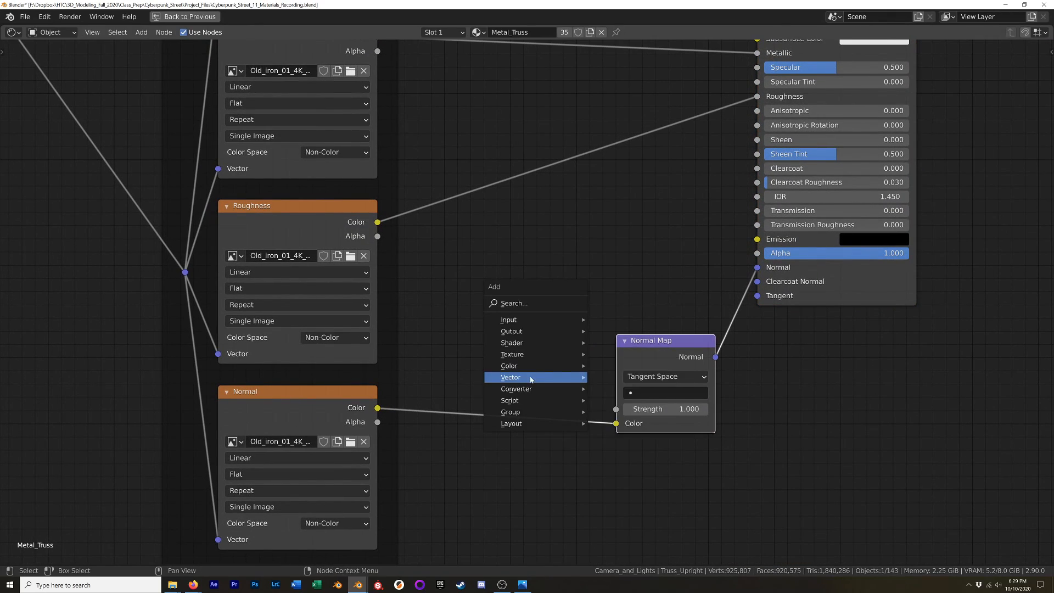
{"action": "key", "text": "ctrl+space"}
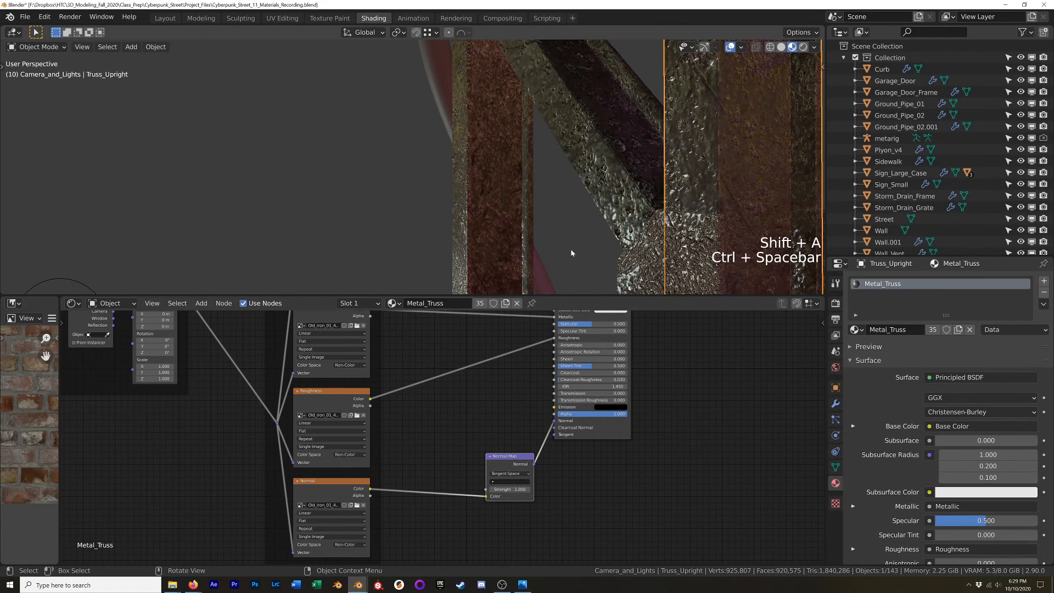
Step: Insert an RGB Curves node between the Normal texture and the Normal Map node in the Metal_Truss material
{"action": "scroll", "coordinate": [447, 495], "scroll_direction": "up", "scroll_amount": 2}
{"action": "middle_click_drag", "start_coordinate": [446, 495], "coordinate": [501, 454], "text": "shift"}
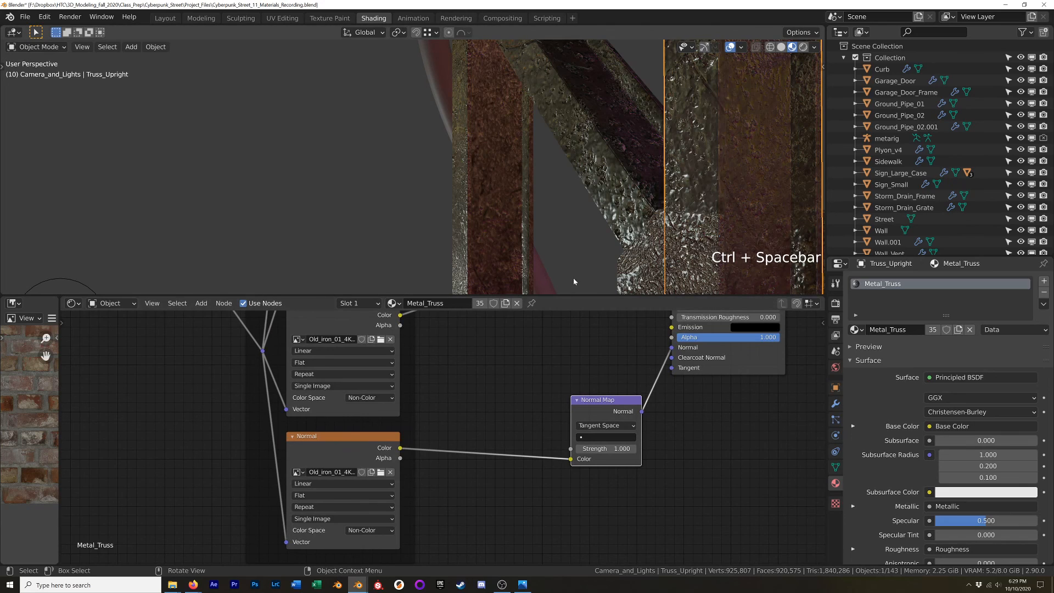
{"action": "scroll", "coordinate": [576, 280], "scroll_direction": "down", "scroll_amount": 9}
{"action": "middle_click_drag", "start_coordinate": [641, 236], "coordinate": [543, 242], "text": "shift"}
{"action": "scroll", "coordinate": [534, 282], "scroll_direction": "up", "scroll_amount": 8}
{"action": "key", "text": "shift+a"}
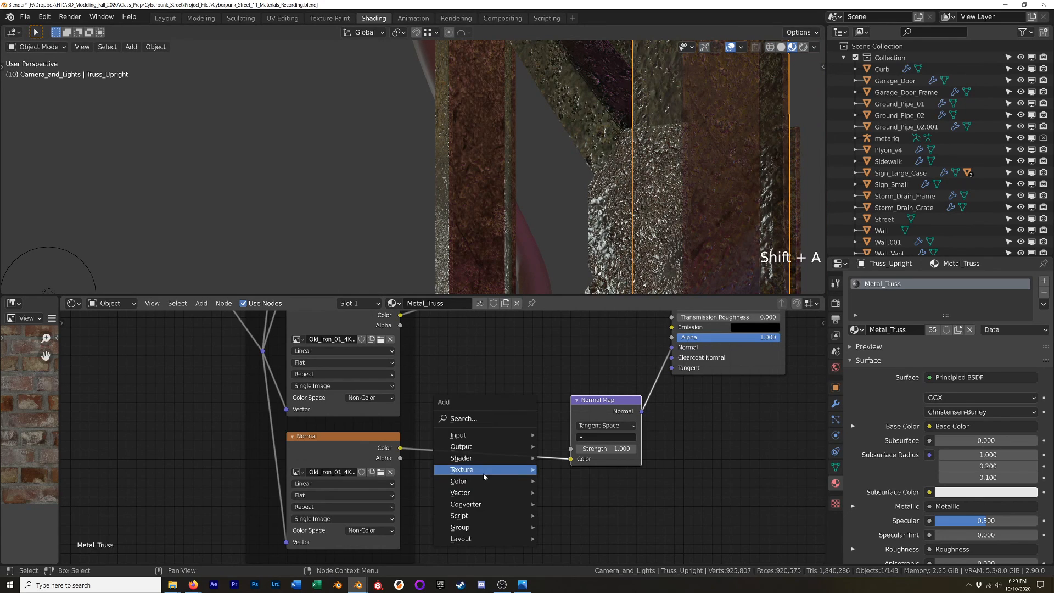
{"action": "mouse_move", "coordinate": [482, 481]}
{"action": "left_click", "coordinate": [573, 546]}
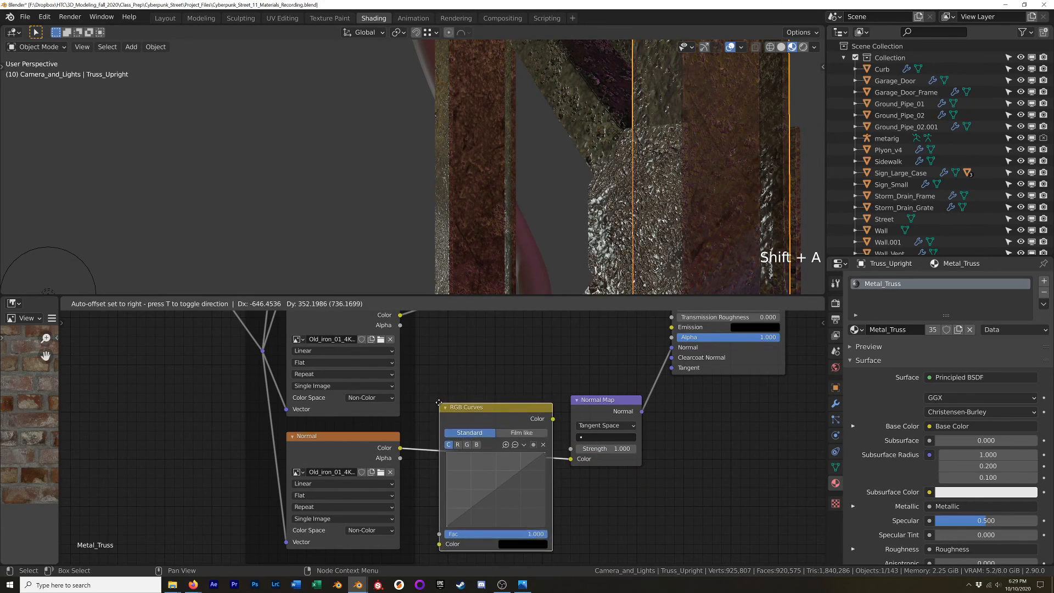
{"action": "left_click", "coordinate": [455, 429]}
Step: Invert the green channel of the normal's RGB Curves, with the start point at 1 and the end point at 0, and compare it muted and unmuted
{"action": "left_click", "coordinate": [466, 436]}
{"action": "left_click_drag", "start_coordinate": [458, 508], "coordinate": [483, 464]}
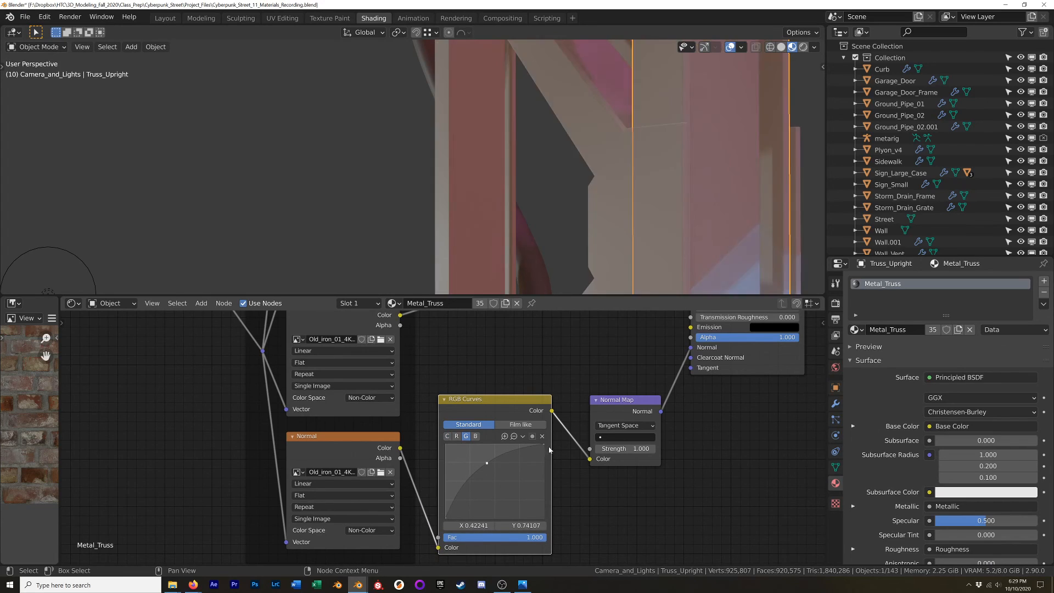
{"action": "left_click", "coordinate": [542, 437]}
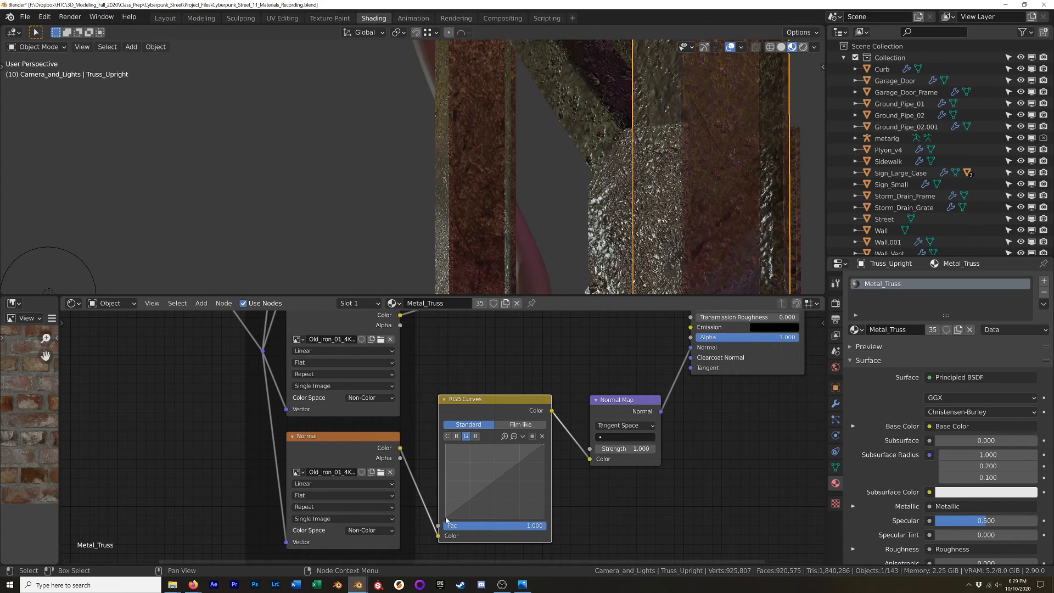
{"action": "left_click_drag", "start_coordinate": [446, 519], "coordinate": [445, 444]}
{"action": "left_click_drag", "start_coordinate": [546, 447], "coordinate": [544, 517]}
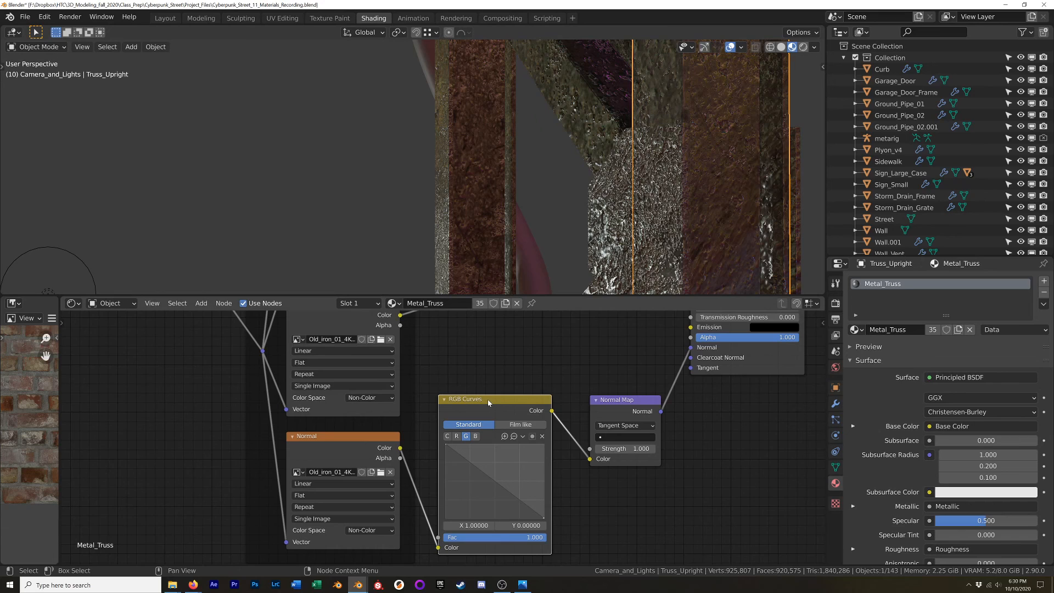
{"action": "key", "text": "m"}
{"action": "key", "text": "m"}
Step: Switch to the Cyberpunk_Street_10_Material_Testing_2 file, select the truss upright, and examine the Old_Iron material's node setup
{"action": "scroll", "coordinate": [229, 405], "scroll_direction": "down", "scroll_amount": 5}
{"action": "middle_click_drag", "start_coordinate": [197, 382], "coordinate": [521, 525], "text": "shift"}
{"action": "scroll", "coordinate": [470, 482], "scroll_direction": "up", "scroll_amount": 3}
{"action": "scroll", "coordinate": [470, 484], "scroll_direction": "up", "scroll_amount": 1}
{"action": "middle_click_drag", "start_coordinate": [576, 184], "coordinate": [629, 193]}
{"action": "scroll", "coordinate": [562, 246], "scroll_direction": "up", "scroll_amount": 4}
{"action": "middle_click_drag", "start_coordinate": [563, 246], "coordinate": [528, 242], "text": "shift"}
{"action": "scroll", "coordinate": [533, 256], "scroll_direction": "down", "scroll_amount": 3}
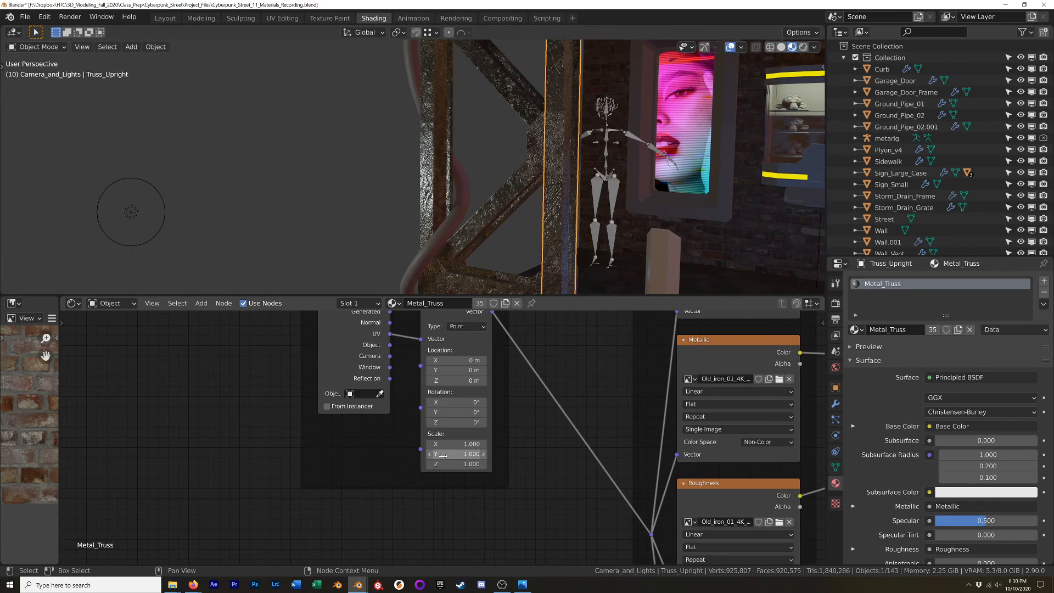
{"action": "key", "text": "alt+Tab"}
{"action": "left_click", "coordinate": [505, 250]}
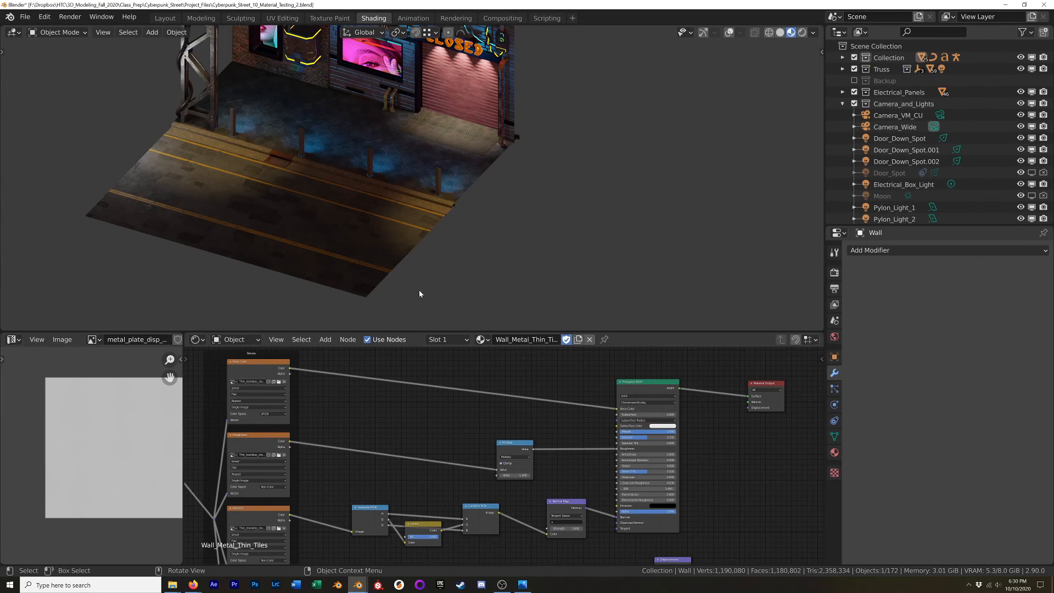
{"action": "left_click", "coordinate": [216, 105]}
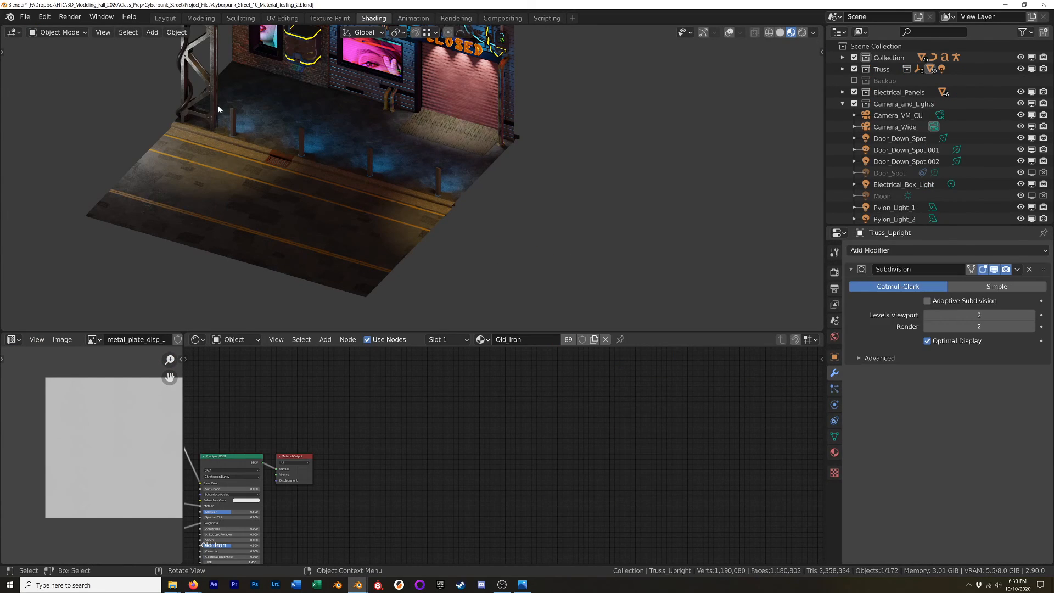
{"action": "middle_click_drag", "start_coordinate": [323, 494], "coordinate": [639, 414]}
{"action": "middle_click_drag", "start_coordinate": [414, 510], "coordinate": [645, 431]}
{"action": "scroll", "coordinate": [442, 433], "scroll_direction": "up", "scroll_amount": 4}
{"action": "scroll", "coordinate": [442, 433], "scroll_direction": "up", "scroll_amount": 1}
{"action": "middle_click_drag", "start_coordinate": [411, 420], "coordinate": [463, 529]}
{"action": "middle_click_drag", "start_coordinate": [652, 428], "coordinate": [387, 364]}
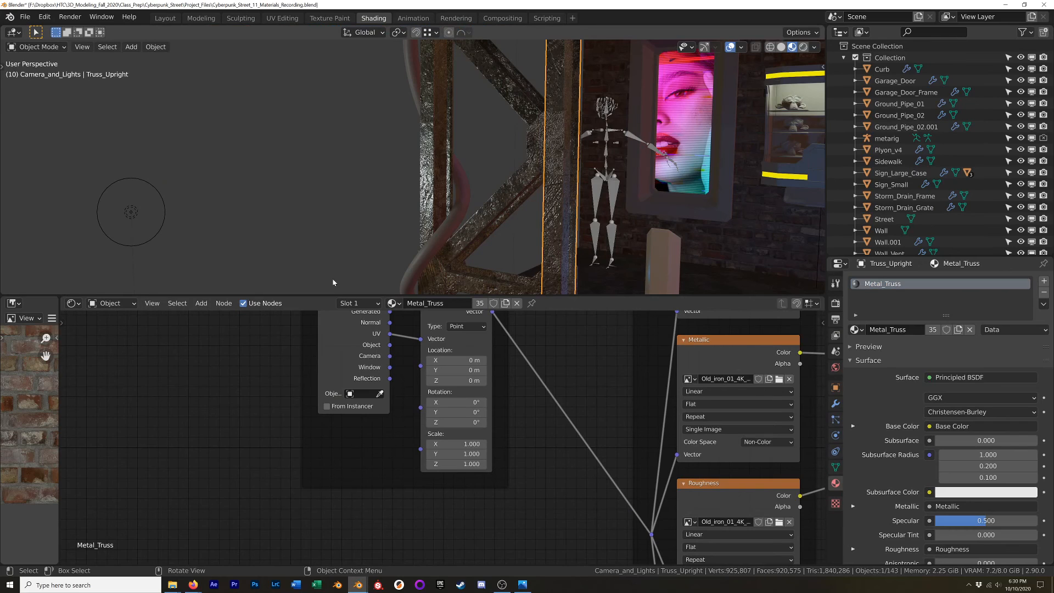
Step: Return to the Cyberpunk_Street_11_Materials_Recording file and set the Mapping node's X, Y and Z scale to 5
{"action": "middle_click_drag", "start_coordinate": [493, 235], "coordinate": [476, 199], "text": "shift"}
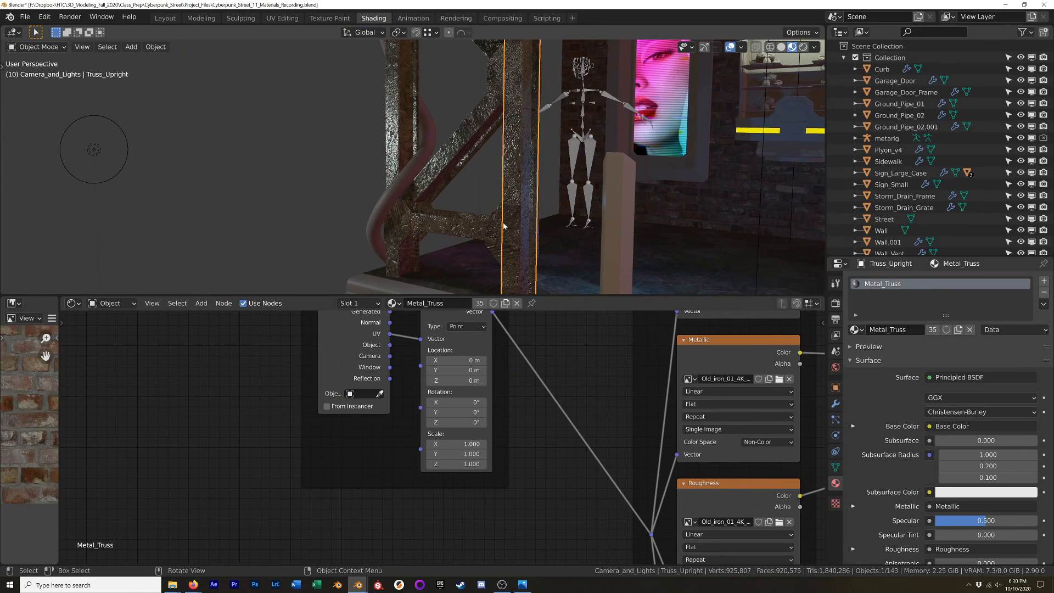
{"action": "left_click_drag", "start_coordinate": [463, 448], "coordinate": [460, 463]}
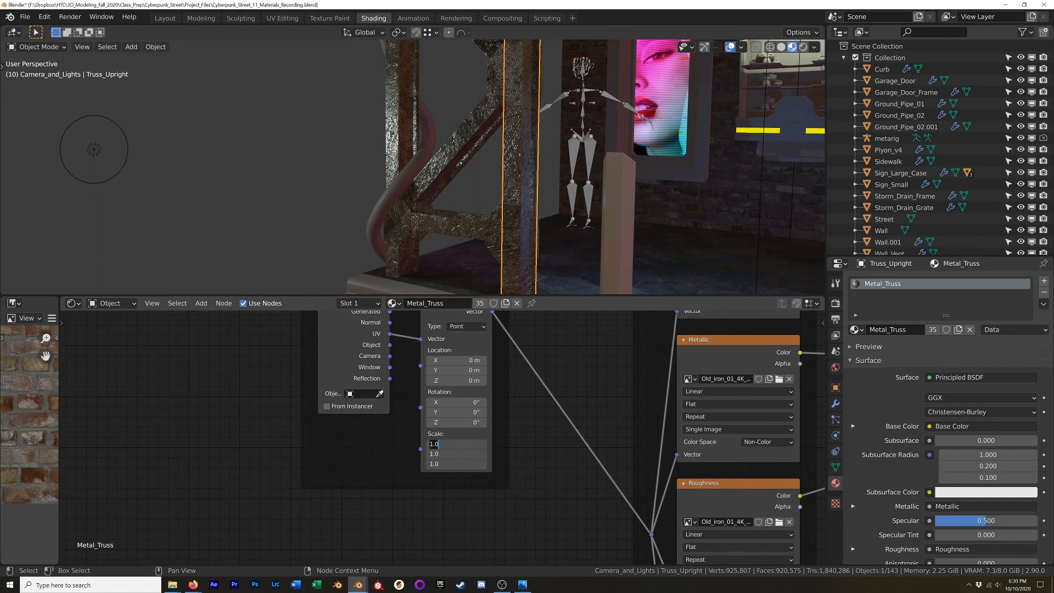
{"action": "type", "text": "5"}
{"action": "key", "text": "Return"}
{"action": "middle_click_drag", "start_coordinate": [413, 196], "coordinate": [508, 280]}
Step: Insert a Gamma node between the Roughness texture and the Principled BSDF's Roughness input
{"action": "middle_click_drag", "start_coordinate": [712, 378], "coordinate": [501, 405], "text": "shift"}
{"action": "scroll", "coordinate": [510, 405], "scroll_direction": "down", "scroll_amount": 8}
{"action": "middle_click_drag", "start_coordinate": [622, 360], "coordinate": [473, 375], "text": "shift"}
{"action": "scroll", "coordinate": [472, 408], "scroll_direction": "up", "scroll_amount": 4}
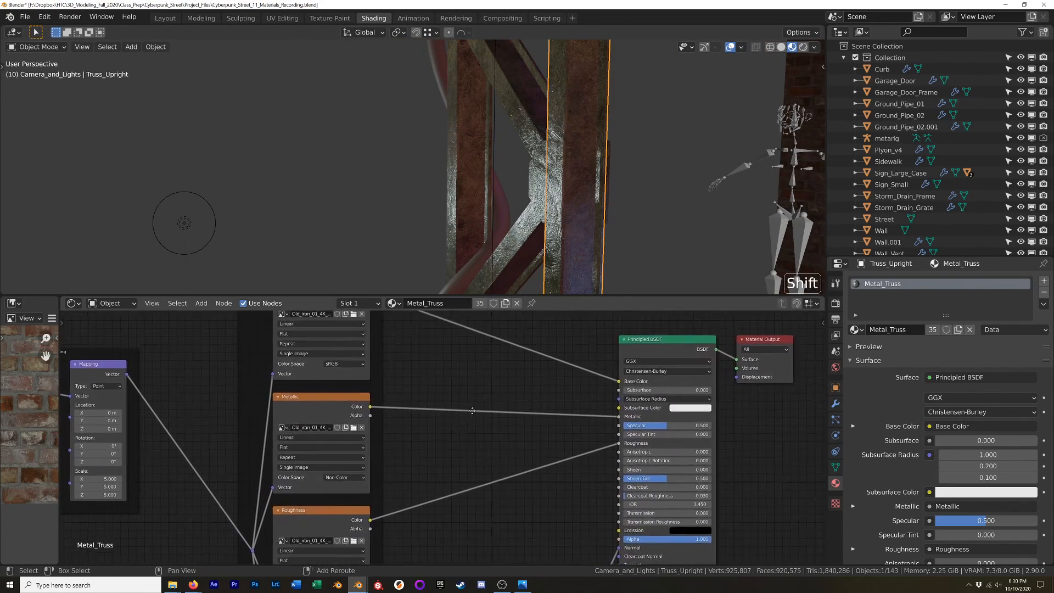
{"action": "scroll", "coordinate": [471, 412], "scroll_direction": "down", "scroll_amount": 3, "text": "shift"}
{"action": "key", "text": "shift+a"}
{"action": "mouse_move", "coordinate": [467, 407]}
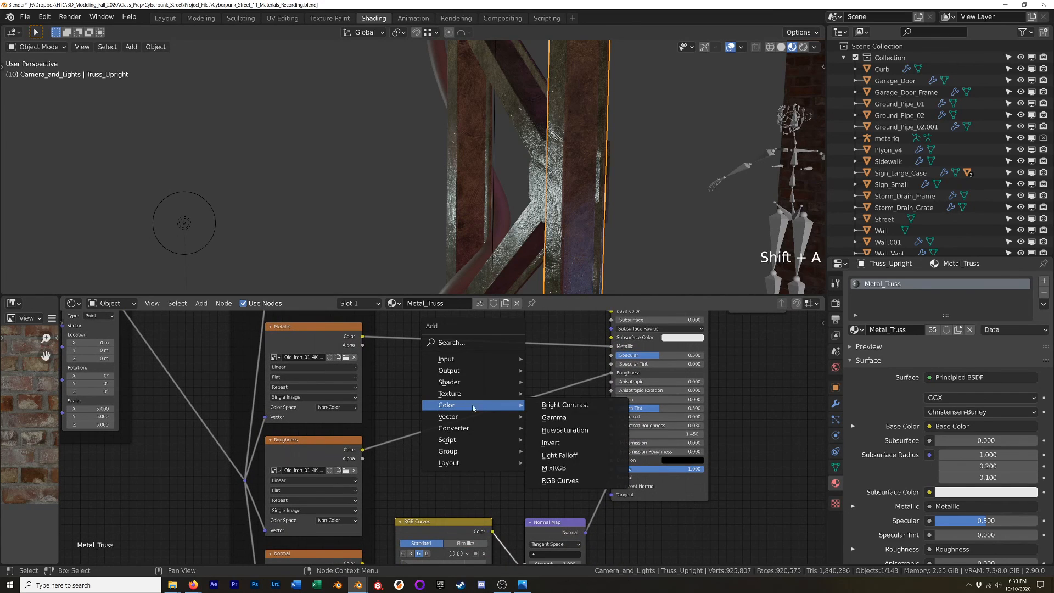
{"action": "left_click", "coordinate": [554, 417]}
{"action": "left_click", "coordinate": [473, 409]}
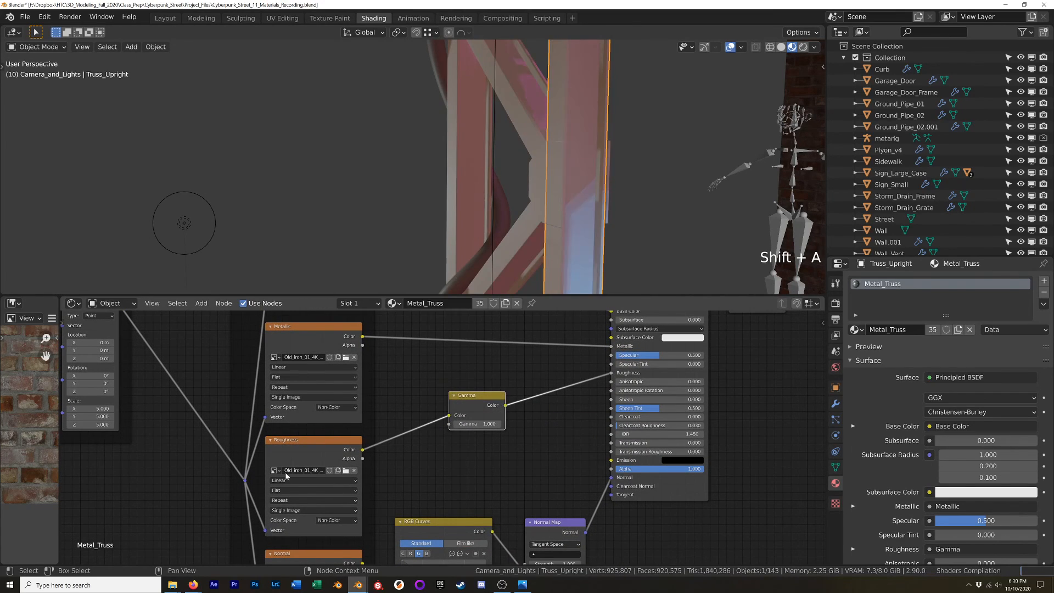
Step: Try a Gamma value of 0.75 on the roughness
{"action": "scroll", "coordinate": [468, 425], "scroll_direction": "up", "scroll_amount": 2}
{"action": "left_click", "coordinate": [469, 422]}
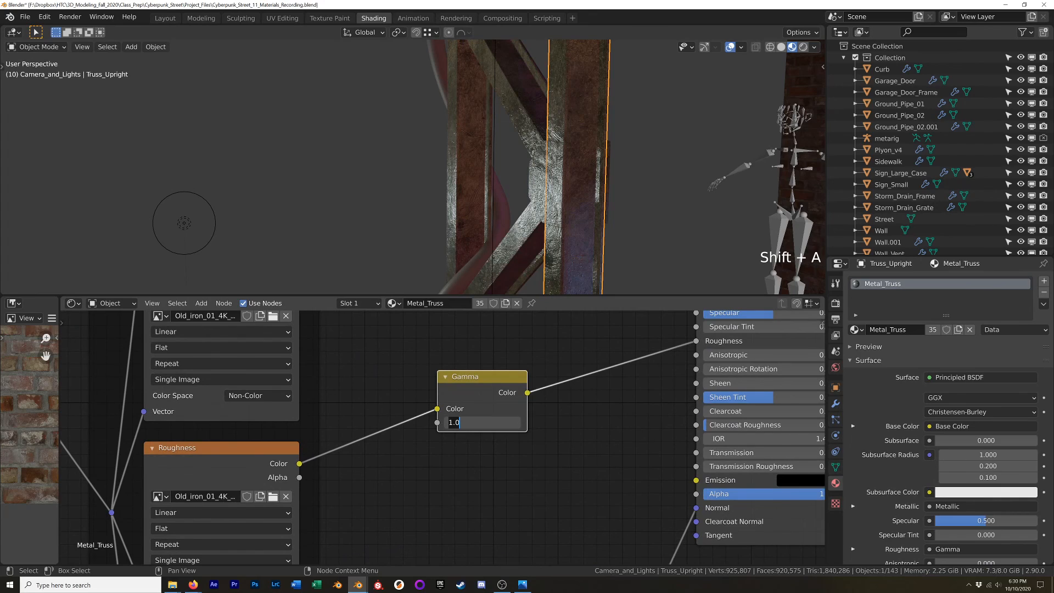
{"action": "type", "text": ".75"}
{"action": "key", "text": "Return"}
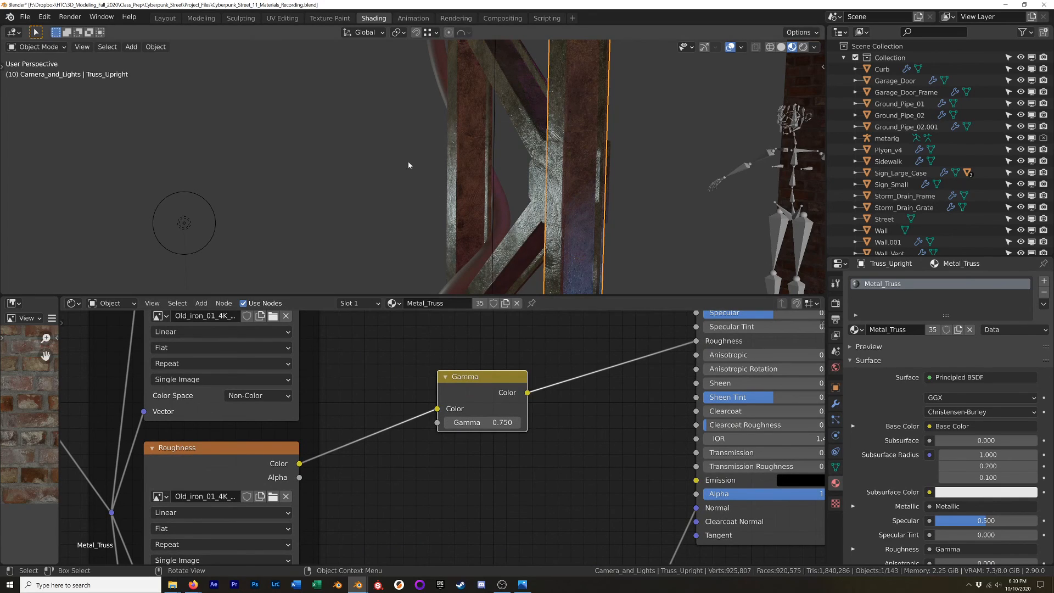
Step: Set the roughness Gamma node's value to 0.65 and inspect the truss surface up close
{"action": "left_click", "coordinate": [469, 422]}
{"action": "key", "text": "BackSpace"}
{"action": "type", "text": ".65"}
{"action": "key", "text": "Return"}
{"action": "middle_click_drag", "start_coordinate": [501, 141], "coordinate": [580, 114]}
{"action": "scroll", "coordinate": [507, 152], "scroll_direction": "up", "scroll_amount": 5}
{"action": "scroll", "coordinate": [507, 152], "scroll_direction": "down", "scroll_amount": 3}
{"action": "scroll", "coordinate": [568, 145], "scroll_direction": "down", "scroll_amount": 5}
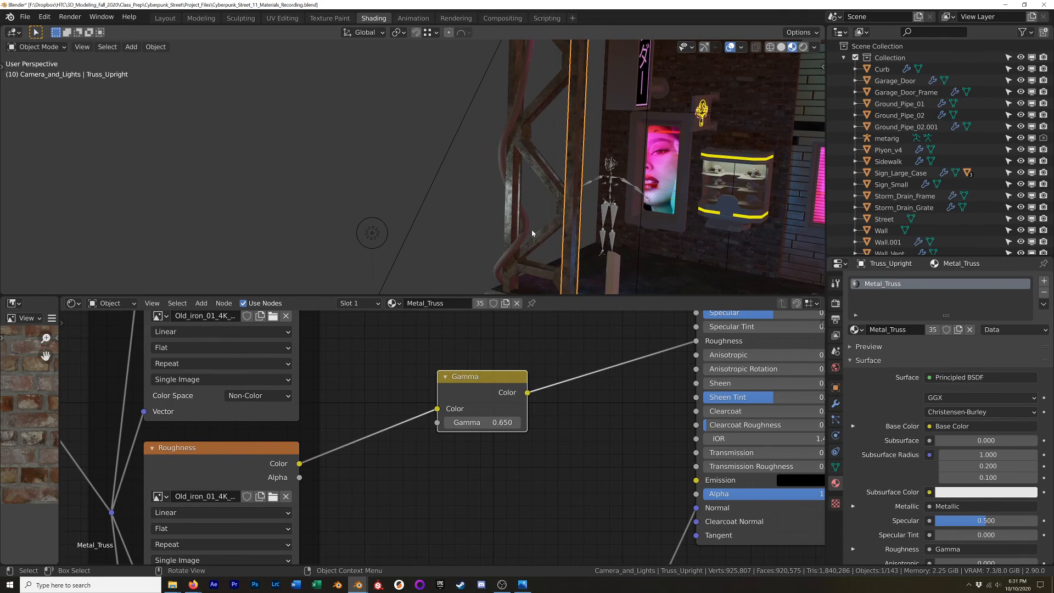
Step: View the scene through the camera in Rendered shading and inspect the truss
{"action": "middle_click_drag", "start_coordinate": [462, 359], "coordinate": [506, 316], "text": "shift"}
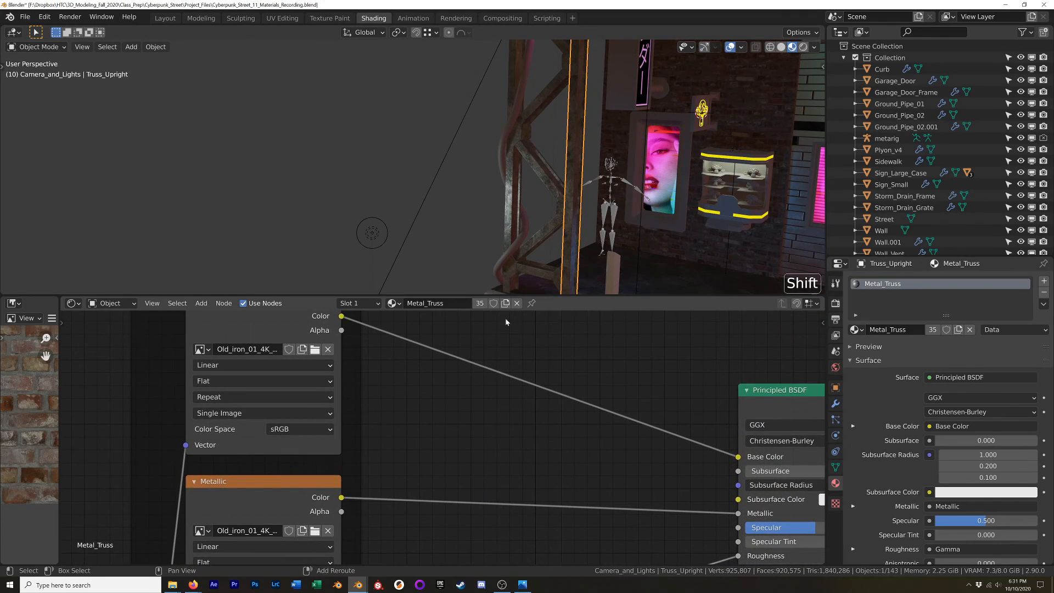
{"action": "middle_click_drag", "start_coordinate": [501, 354], "coordinate": [494, 405], "text": "shift"}
{"action": "middle_click_drag", "start_coordinate": [527, 229], "coordinate": [496, 218]}
{"action": "key", "text": "KP_0"}
{"action": "key", "text": "z"}
{"action": "left_click", "coordinate": [263, 170]}
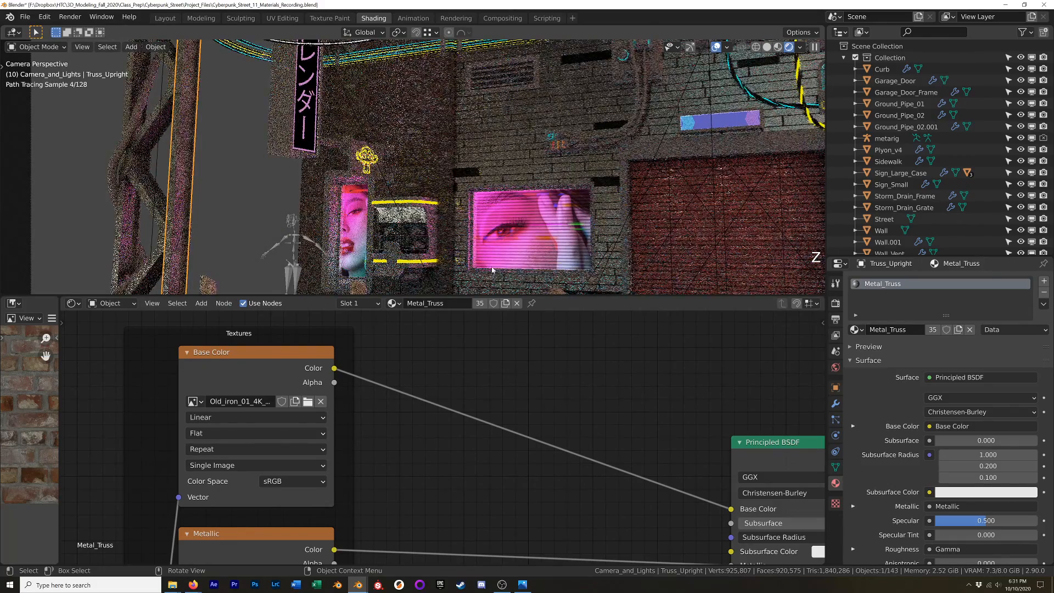
{"action": "scroll", "coordinate": [290, 223], "scroll_direction": "down", "scroll_amount": 3}
{"action": "middle_click_drag", "start_coordinate": [279, 233], "coordinate": [413, 196], "text": "shift"}
{"action": "scroll", "coordinate": [267, 229], "scroll_direction": "up", "scroll_amount": 7}
{"action": "scroll", "coordinate": [283, 215], "scroll_direction": "down", "scroll_amount": 6}
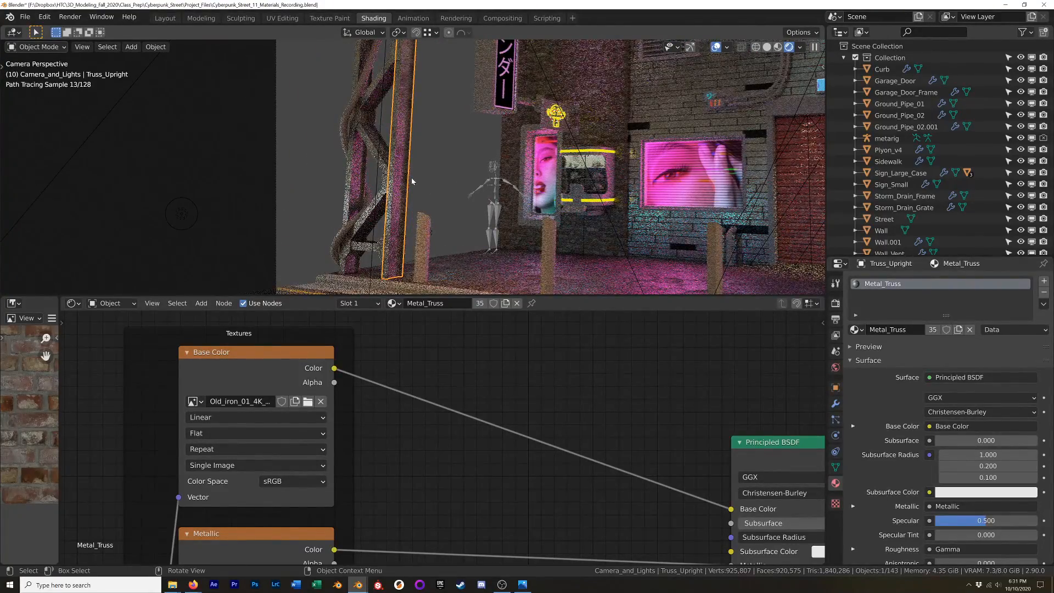
Step: Limit the viewport render to a region around the lower truss and inspect it up close
{"action": "key", "text": "ctrl+b"}
{"action": "left_click_drag", "start_coordinate": [455, 94], "coordinate": [308, 282]}
{"action": "scroll", "coordinate": [340, 192], "scroll_direction": "up", "scroll_amount": 4}
{"action": "middle_click_drag", "start_coordinate": [348, 216], "coordinate": [384, 211], "text": "shift"}
{"action": "scroll", "coordinate": [415, 196], "scroll_direction": "up", "scroll_amount": 2}
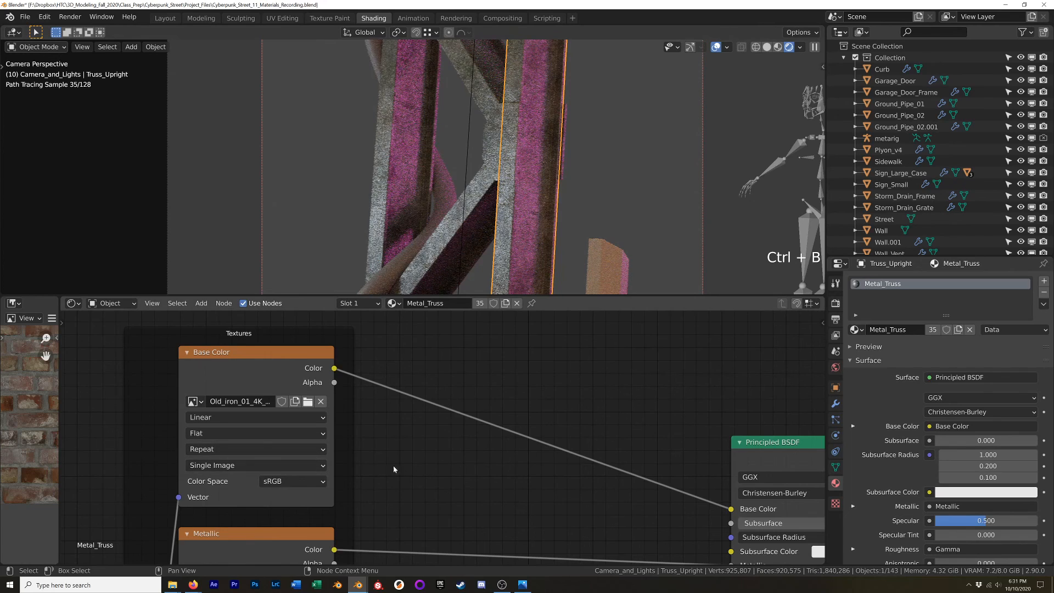
{"action": "scroll", "coordinate": [506, 439], "scroll_direction": "down", "scroll_amount": 2}
{"action": "middle_click_drag", "start_coordinate": [528, 397], "coordinate": [479, 392], "text": "shift"}
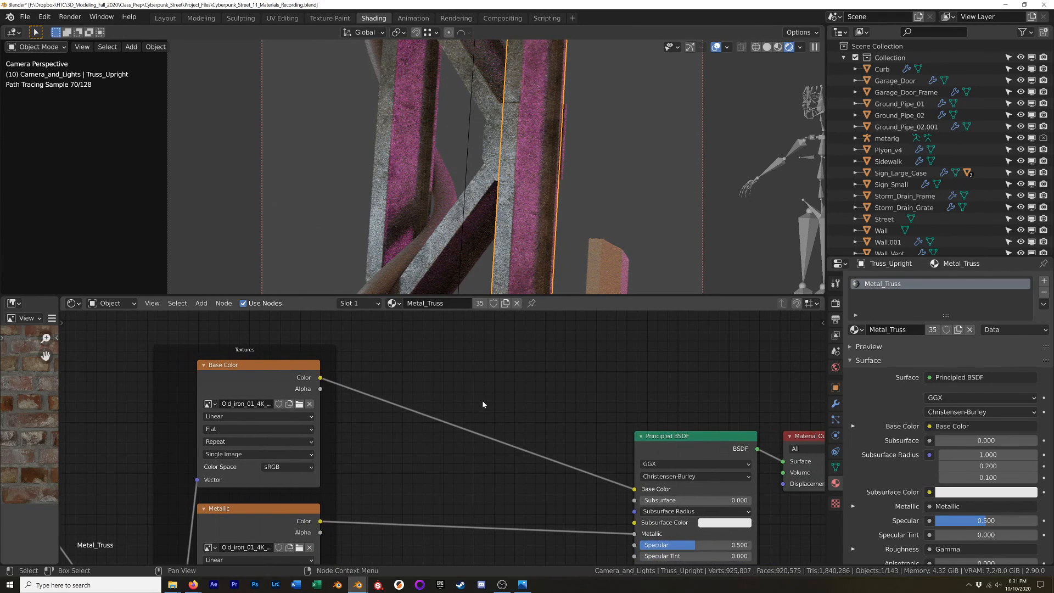
{"action": "key", "text": "shift+a"}
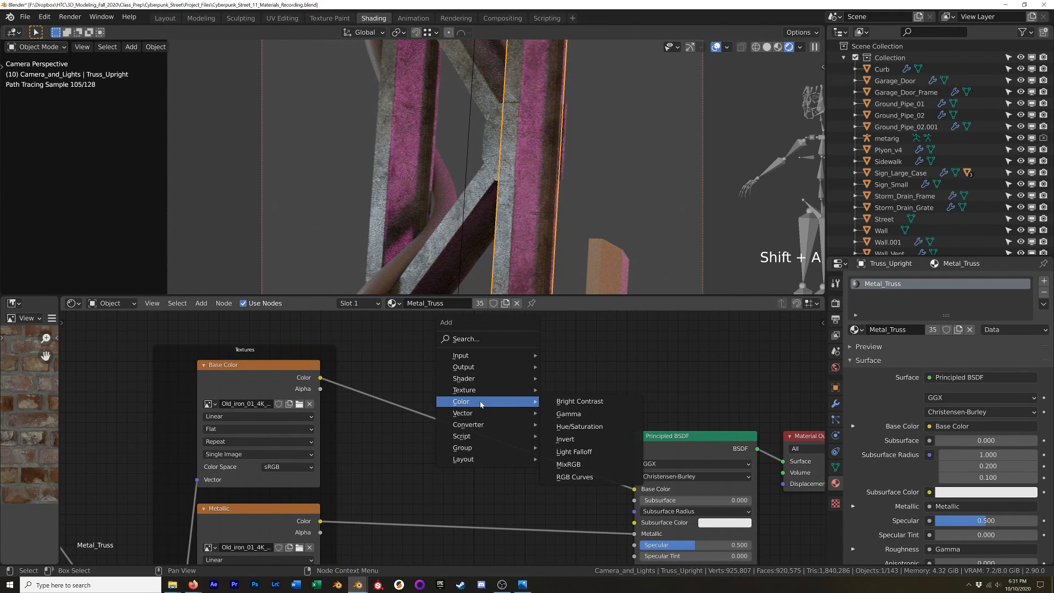
{"action": "left_click", "coordinate": [568, 464]}
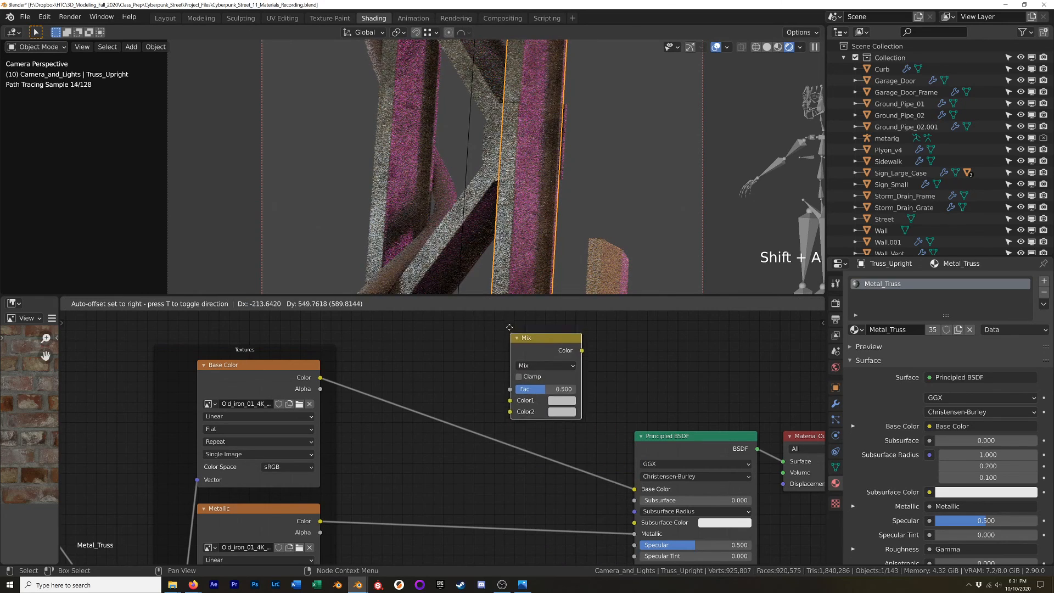
{"action": "key", "text": "x"}
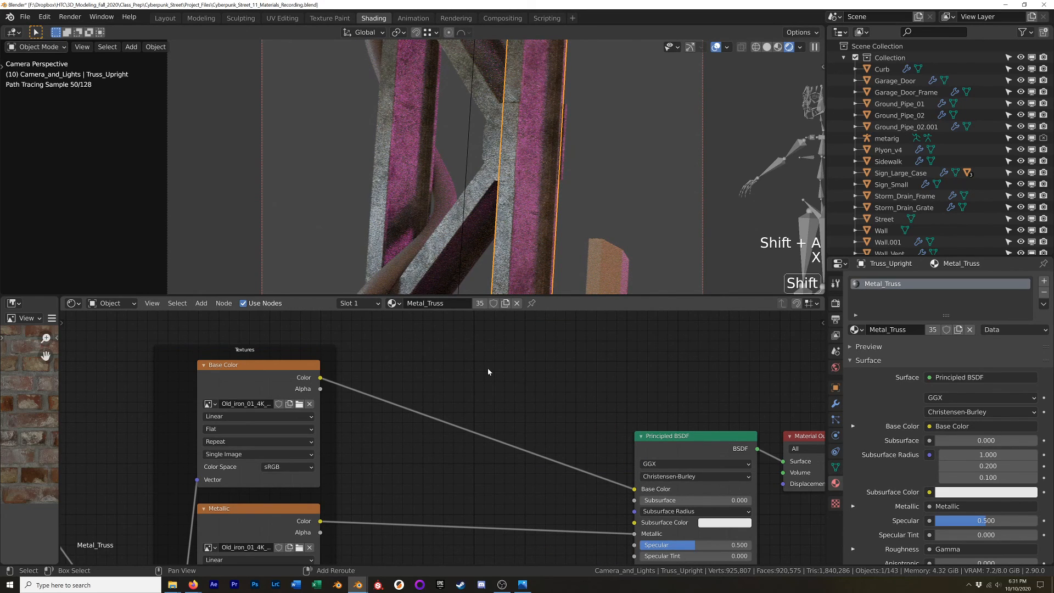
Step: Insert an RGB Curves node between Base Color and the Principled BSDF, and darken the midtones with a combined-curve point at about X 0.44, Y 0.23
{"action": "key", "text": "shift+a"}
{"action": "mouse_move", "coordinate": [489, 372]}
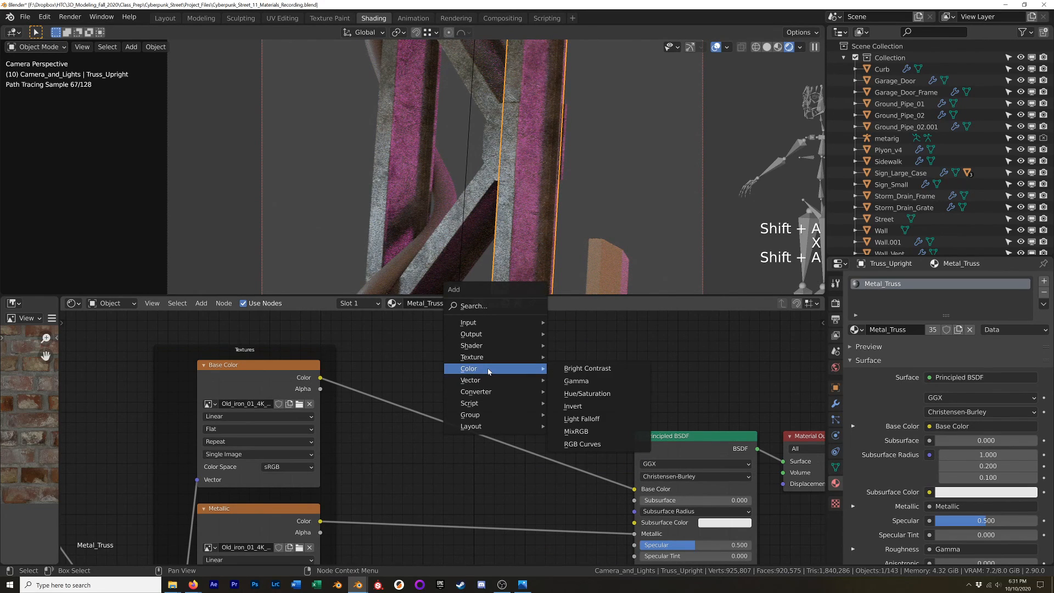
{"action": "left_click", "coordinate": [582, 444]}
{"action": "left_click", "coordinate": [423, 338]}
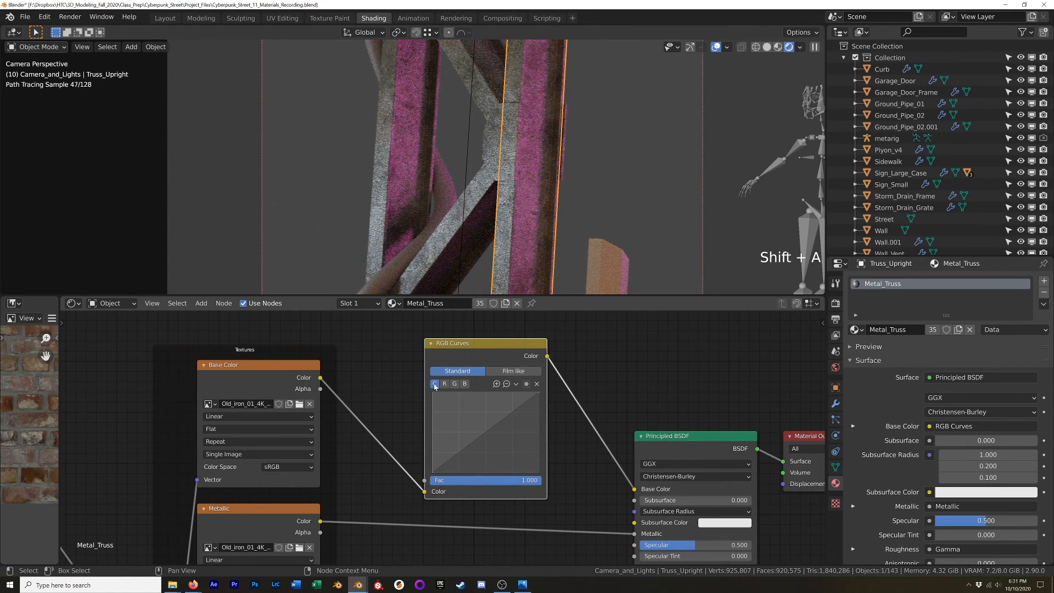
{"action": "left_click", "coordinate": [474, 441]}
{"action": "left_click_drag", "start_coordinate": [474, 441], "coordinate": [479, 454]}
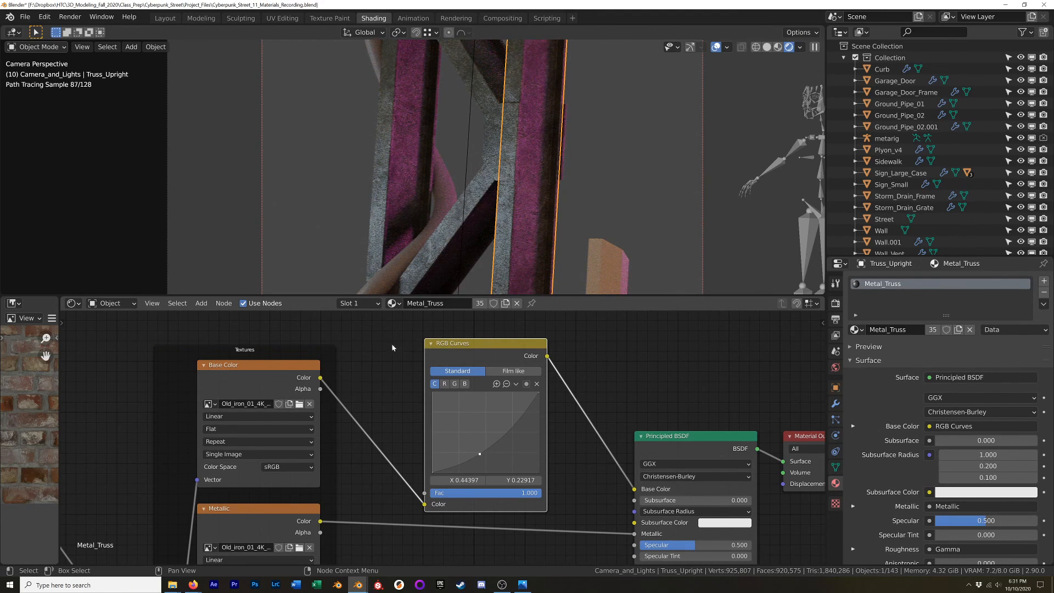
Step: Clear the render region, maximize the 3D viewport, and review the whole scene through the camera
{"action": "scroll", "coordinate": [466, 211], "scroll_direction": "down", "scroll_amount": 3}
{"action": "middle_click_drag", "start_coordinate": [522, 252], "coordinate": [435, 196], "text": "shift"}
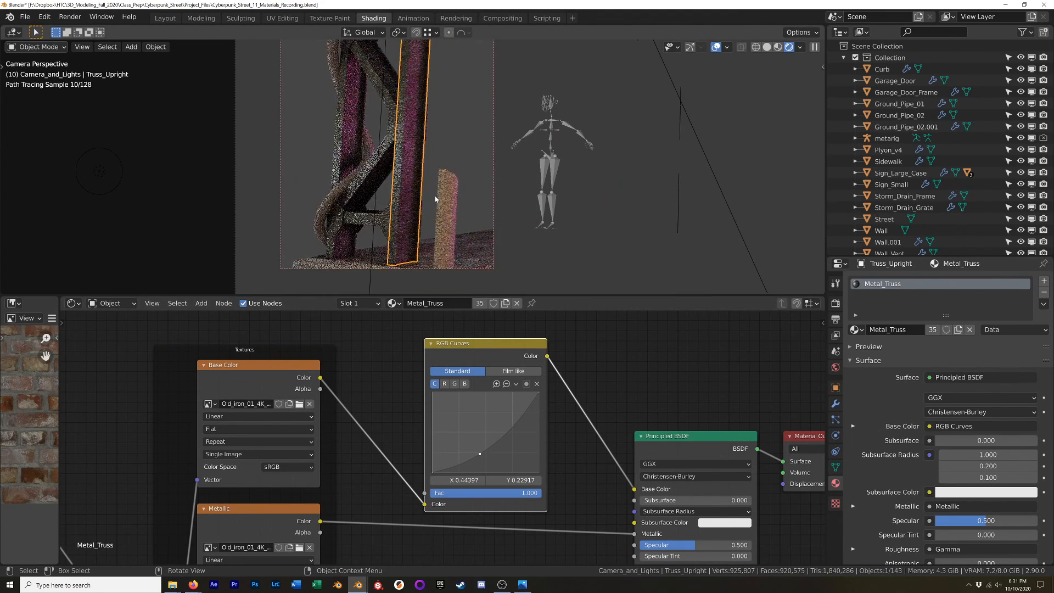
{"action": "key", "text": "z"}
{"action": "key", "text": "Escape"}
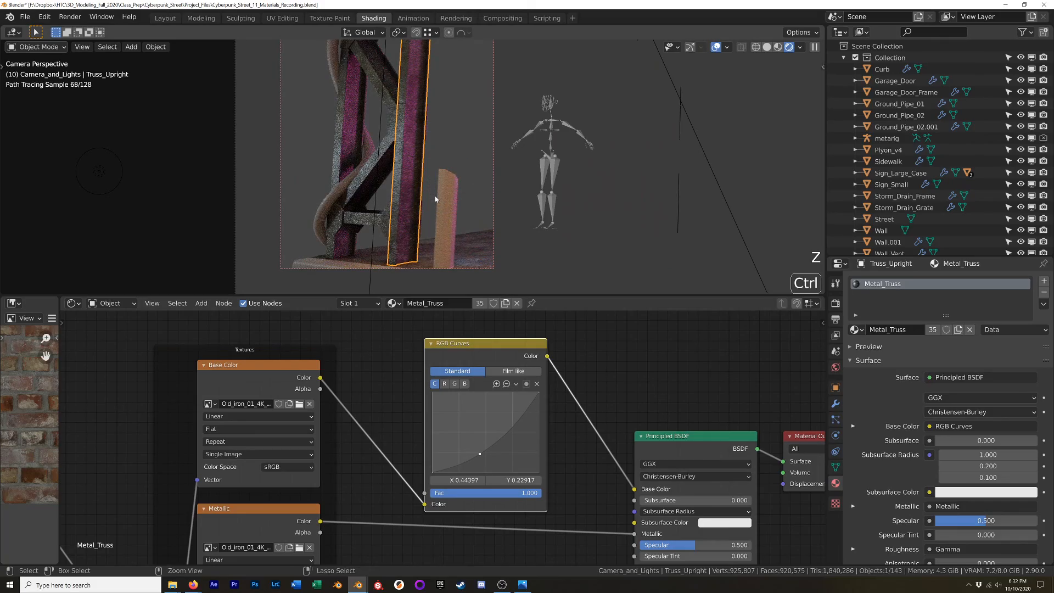
{"action": "key", "text": "ctrl+alt+b"}
{"action": "scroll", "coordinate": [507, 174], "scroll_direction": "down", "scroll_amount": 4}
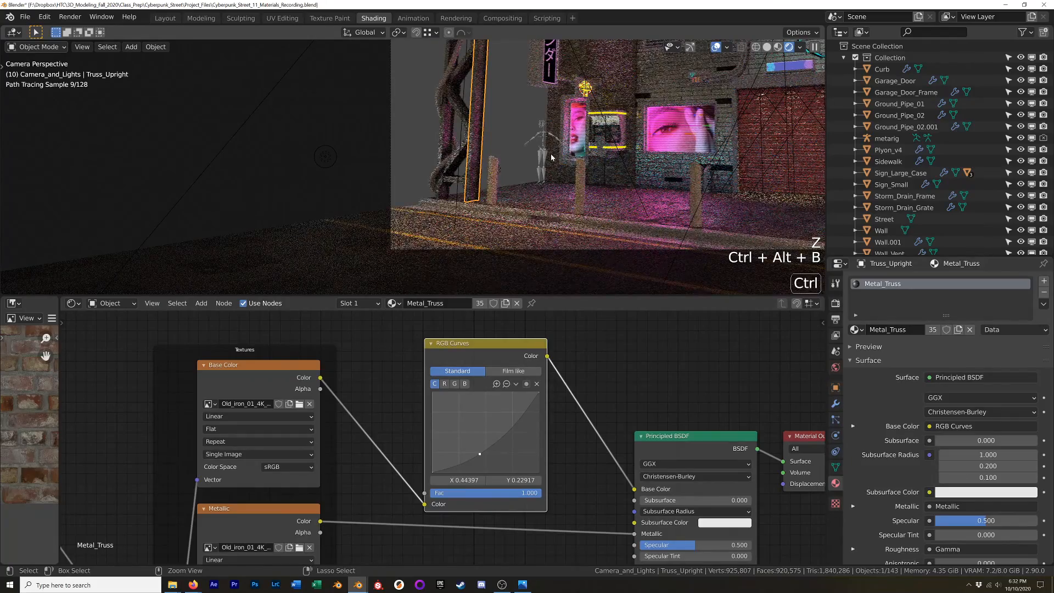
{"action": "key", "text": "ctrl+space"}
{"action": "scroll", "coordinate": [500, 222], "scroll_direction": "down", "scroll_amount": 2}
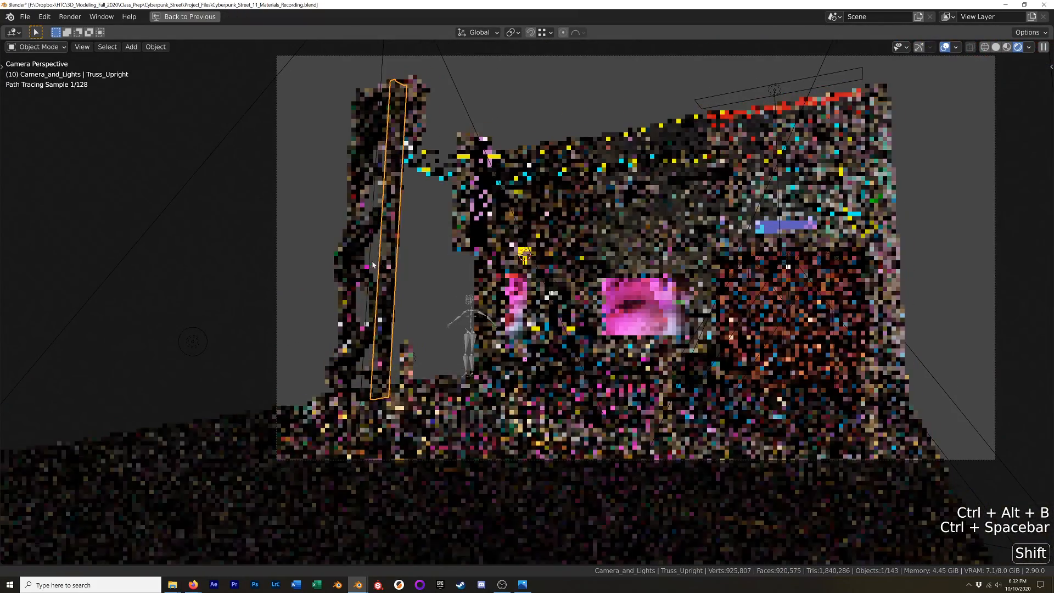
{"action": "middle_click_drag", "start_coordinate": [375, 262], "coordinate": [357, 267], "text": "shift"}
{"action": "mouse_move", "coordinate": [456, 269]}
{"action": "middle_mouse_down", "text": "ctrl"}
{"action": "mouse_move", "coordinate": [463, 254]}
{"action": "mouse_move", "coordinate": [453, 255]}
{"action": "middle_mouse_up", "text": "ctrl"}
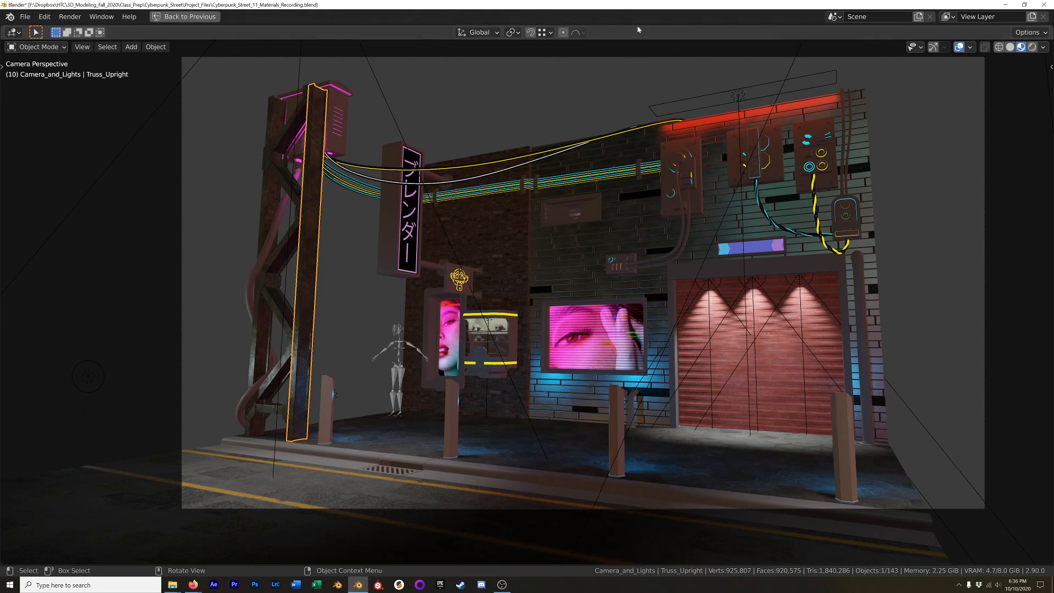
{"action": "middle_click_drag", "start_coordinate": [644, 80], "coordinate": [602, 262]}
{"action": "key", "text": "KP_0"}
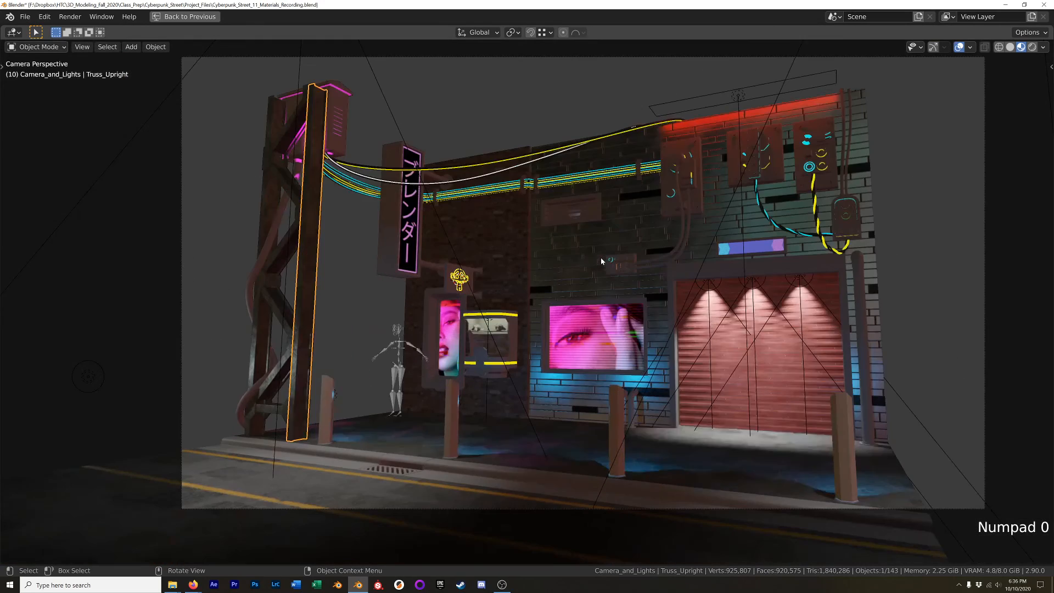
Step: Review the scene through the camera in Rendered shading with Scene World lighting enabled
{"action": "key", "text": "z"}
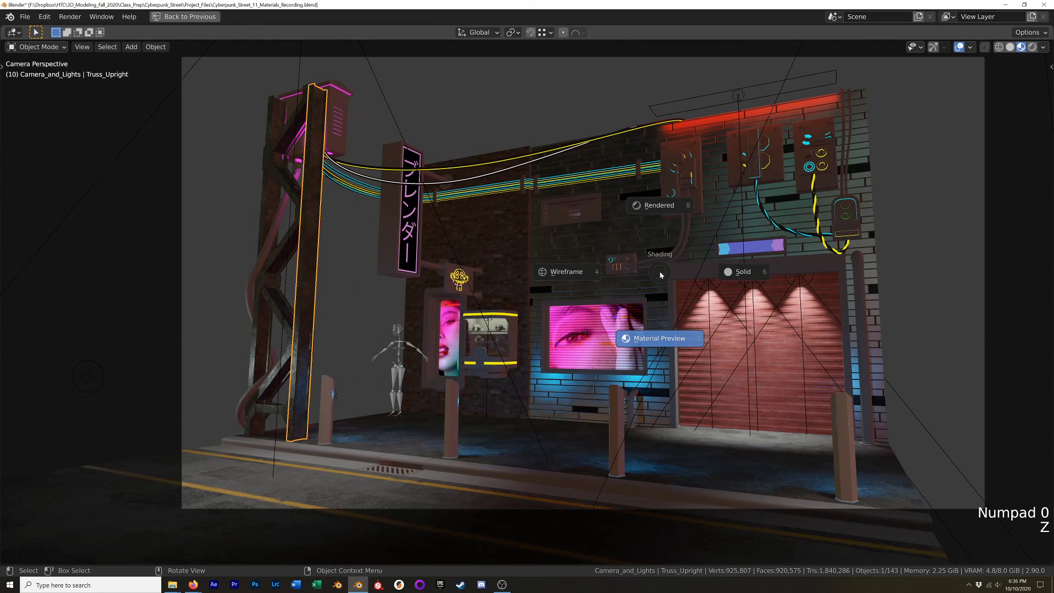
{"action": "left_click", "coordinate": [660, 203]}
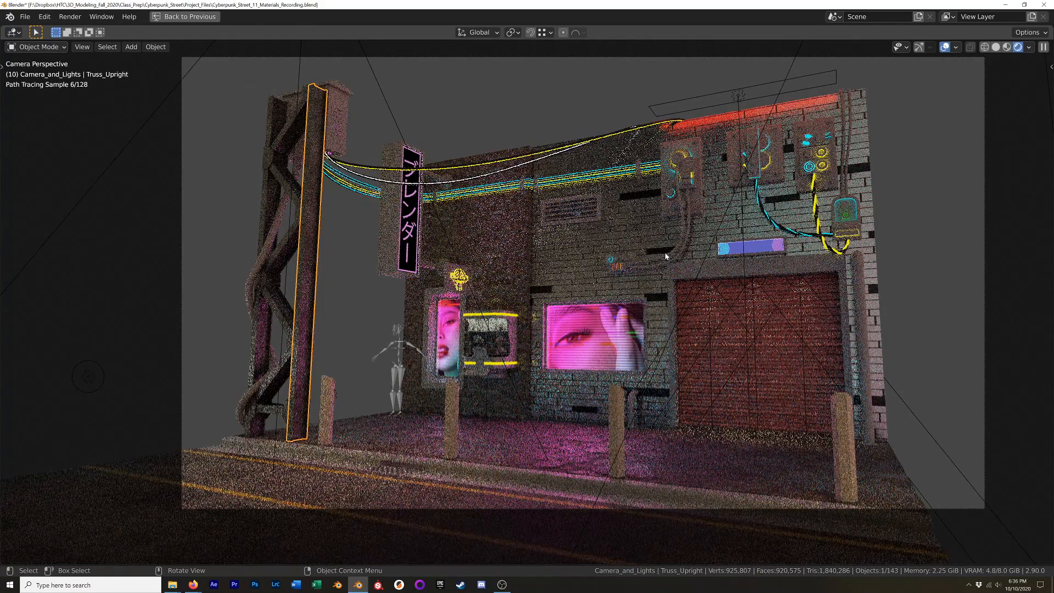
{"action": "left_click", "coordinate": [1028, 47]}
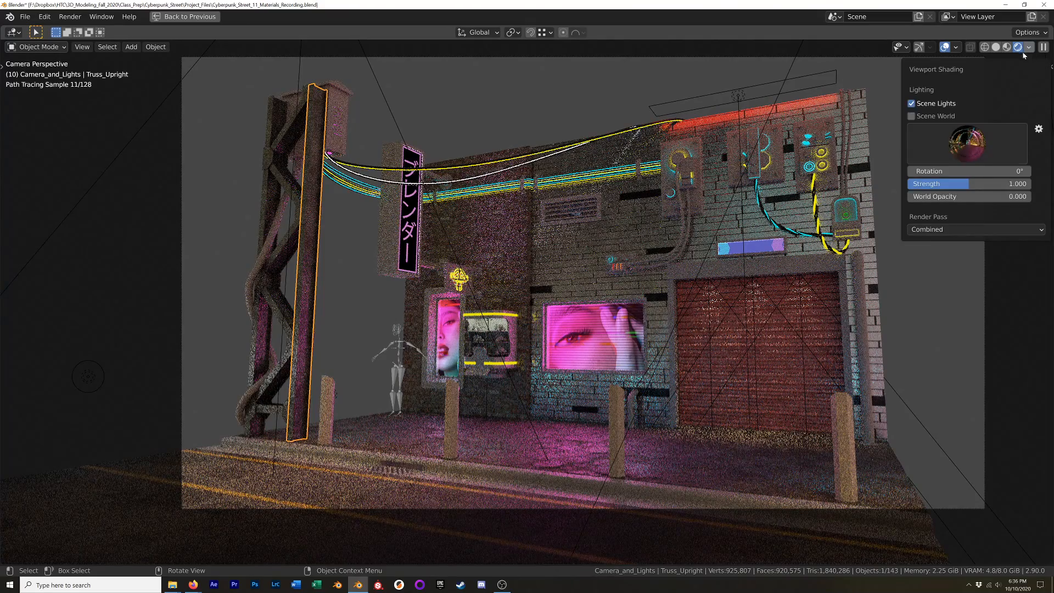
{"action": "left_click", "coordinate": [911, 118]}
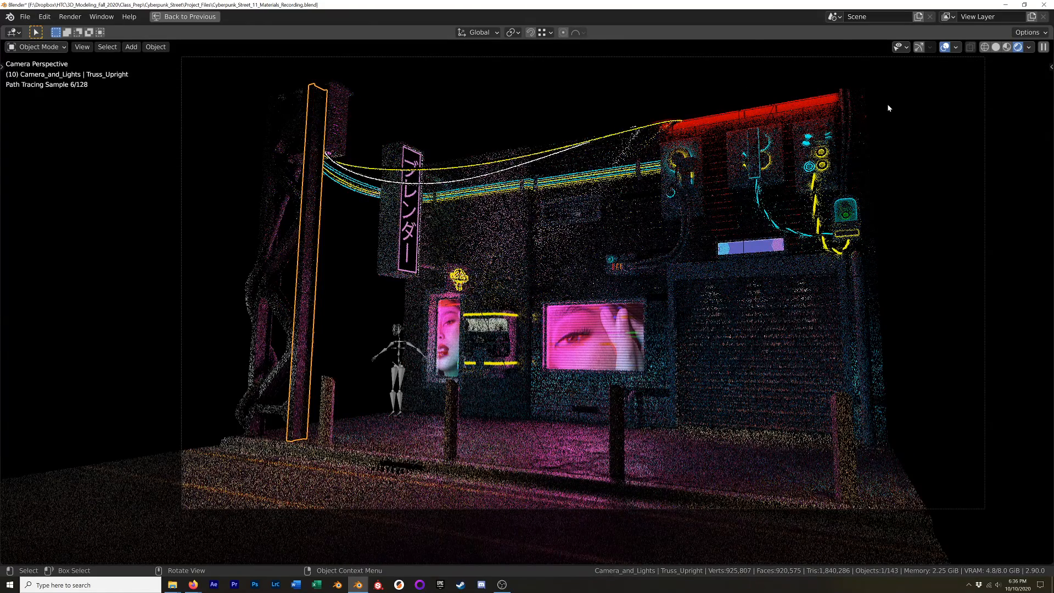
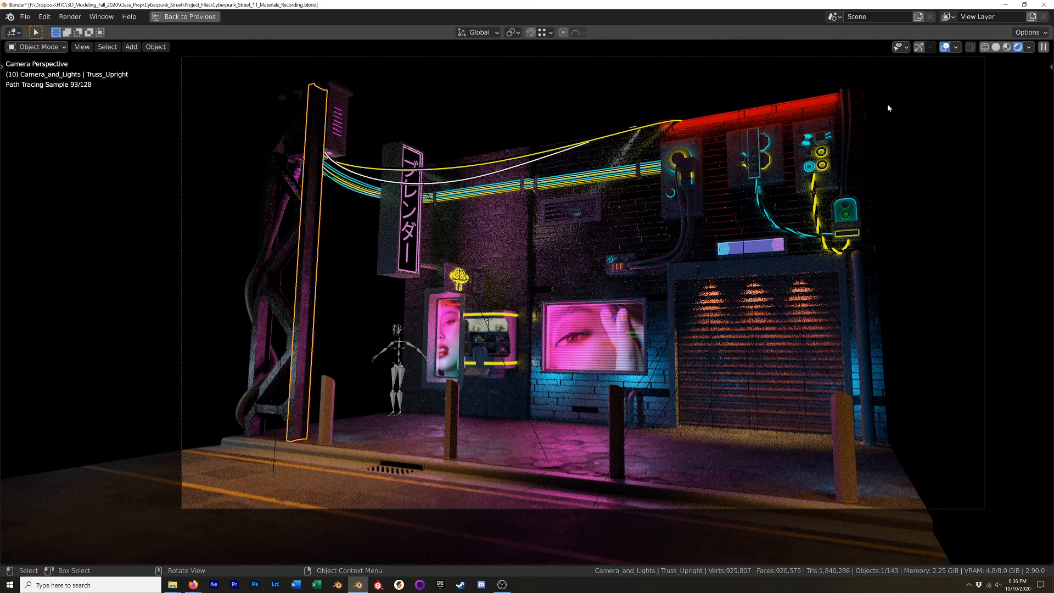
Step: Restore the multi-editor Shading layout with the material properties shown, and return the viewport to Material Preview facing the storefront
{"action": "key", "text": "ctrl"}
{"action": "key", "text": "ctrl+space"}
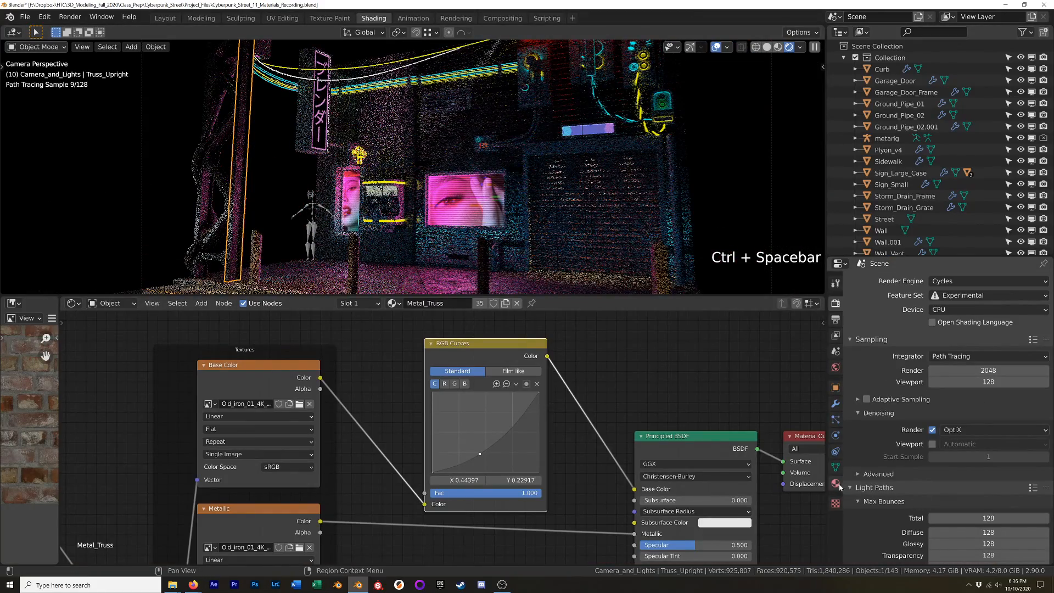
{"action": "left_click", "coordinate": [835, 482]}
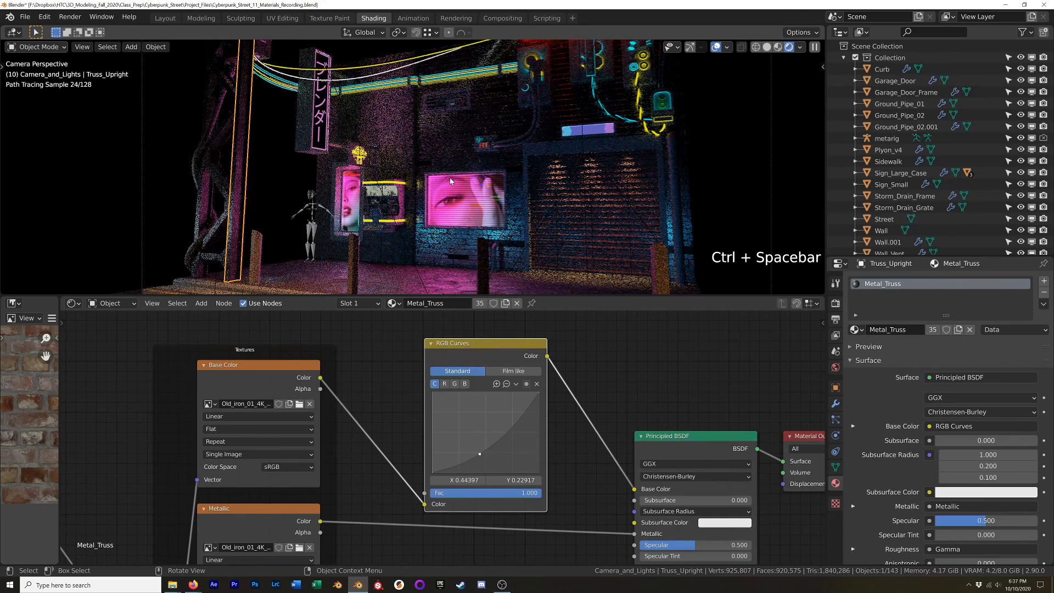
{"action": "key", "text": "z"}
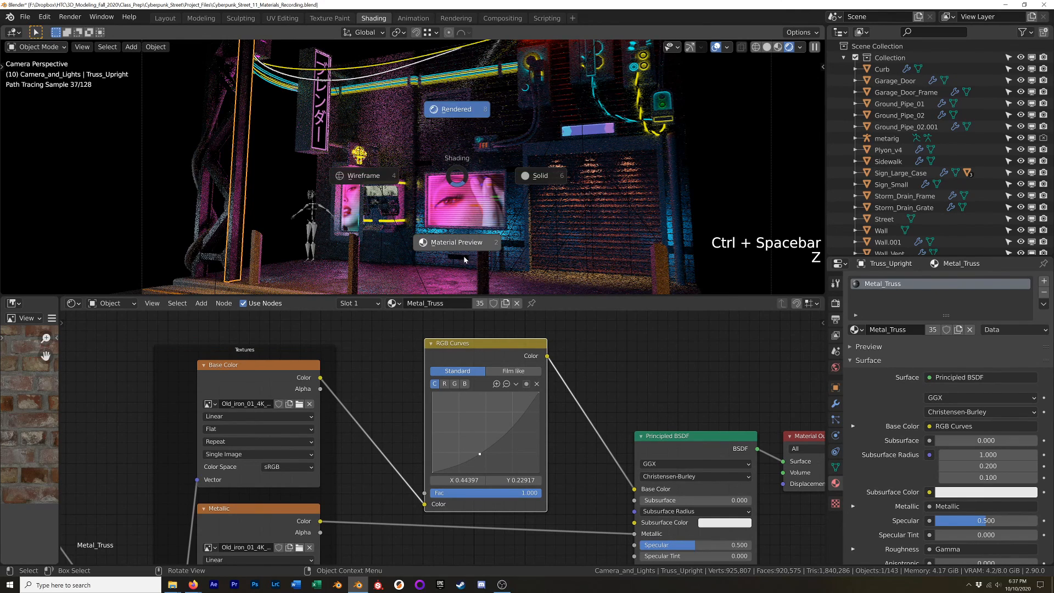
{"action": "left_click", "coordinate": [457, 240]}
{"action": "middle_click_drag", "start_coordinate": [407, 164], "coordinate": [493, 169]}
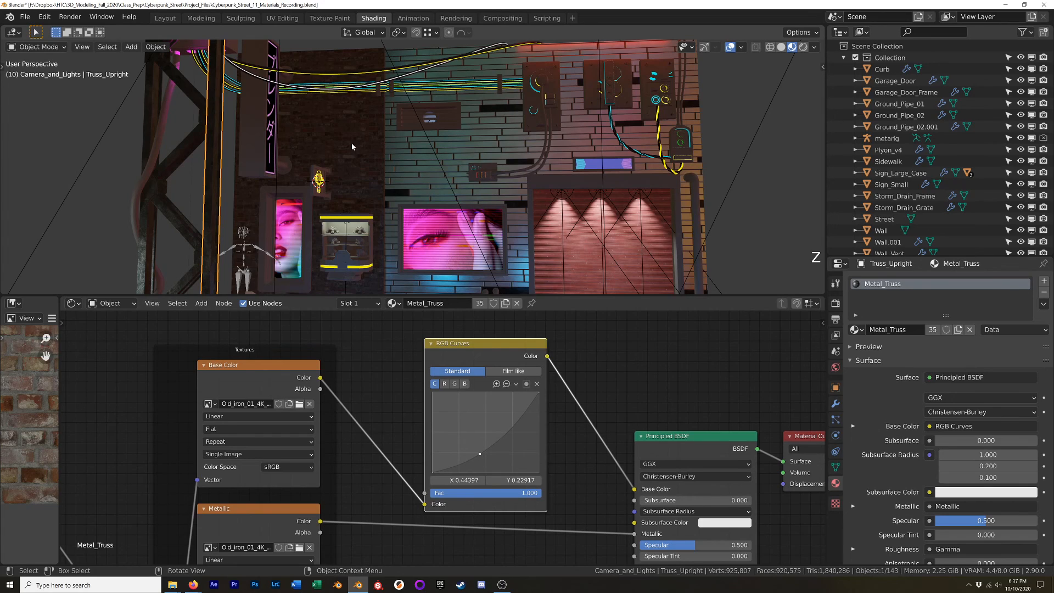
Step: Try the Brick_Wall material in place of Metal_Tiles on the garage wall, and undo the swap
{"action": "left_click", "coordinate": [432, 153]}
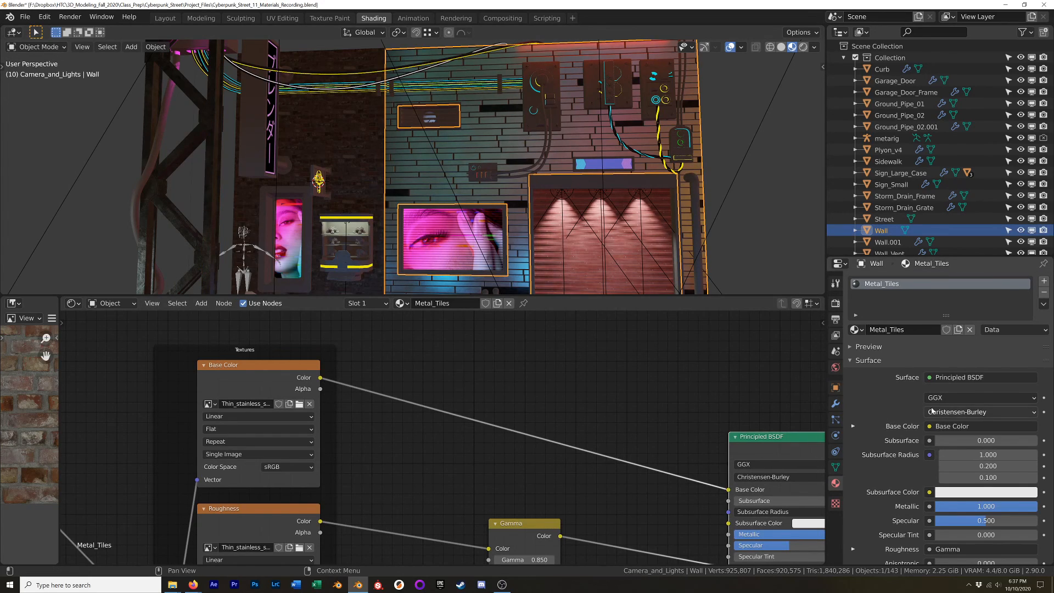
{"action": "left_click", "coordinate": [854, 329]}
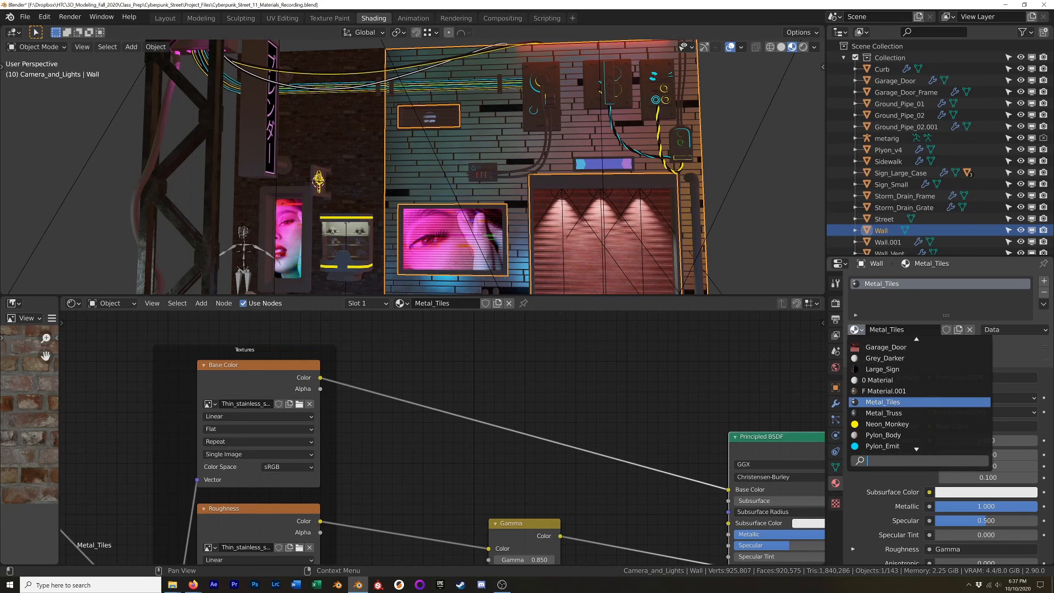
{"action": "scroll", "coordinate": [916, 414], "scroll_direction": "up", "scroll_amount": 17}
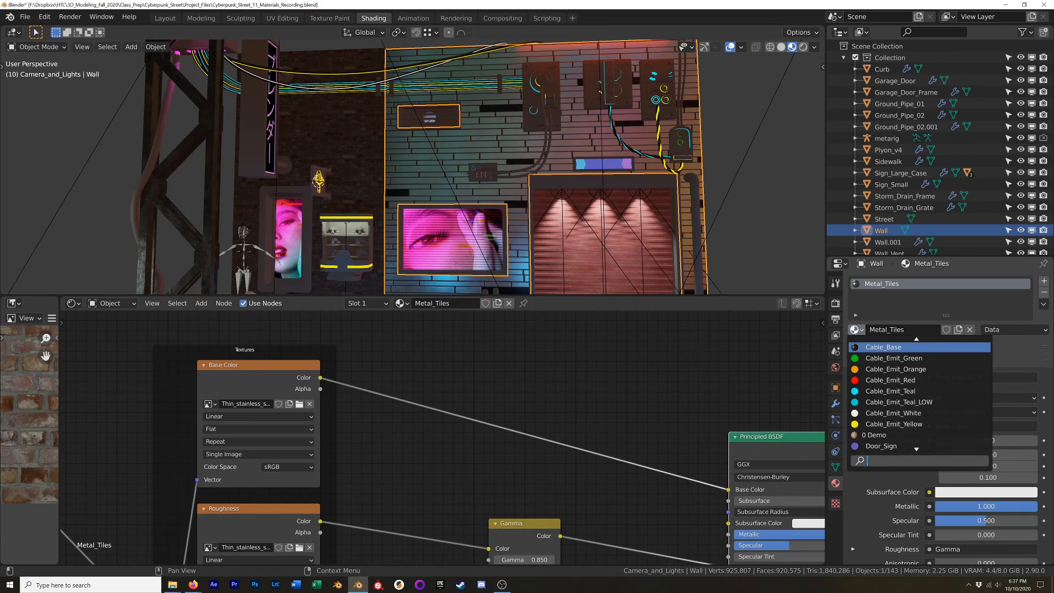
{"action": "left_click", "coordinate": [887, 347]}
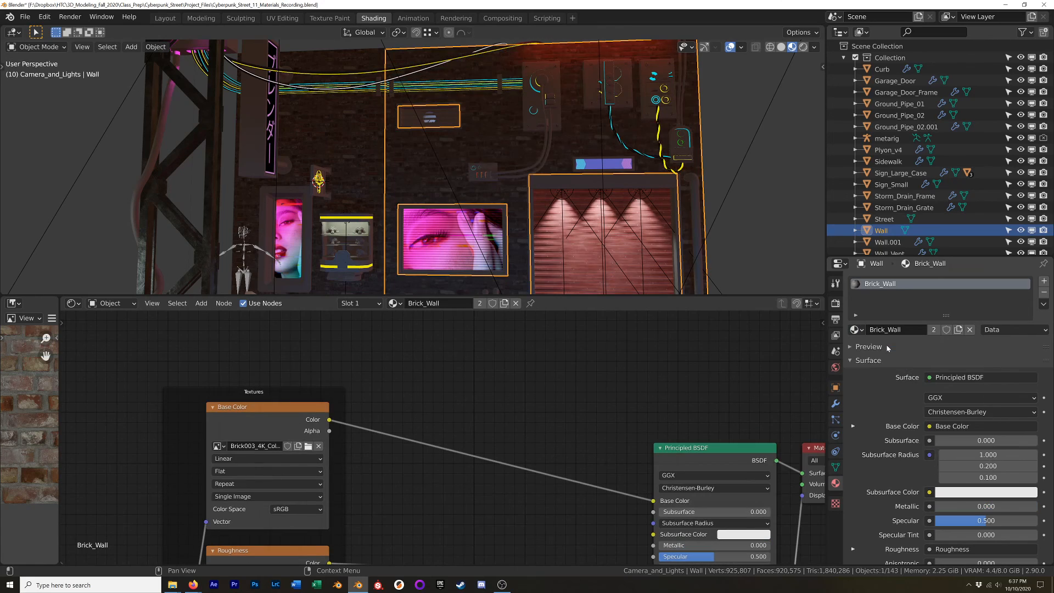
{"action": "left_click", "coordinate": [358, 177]}
{"action": "left_click", "coordinate": [433, 190]}
{"action": "key", "text": "ctrl+z"}
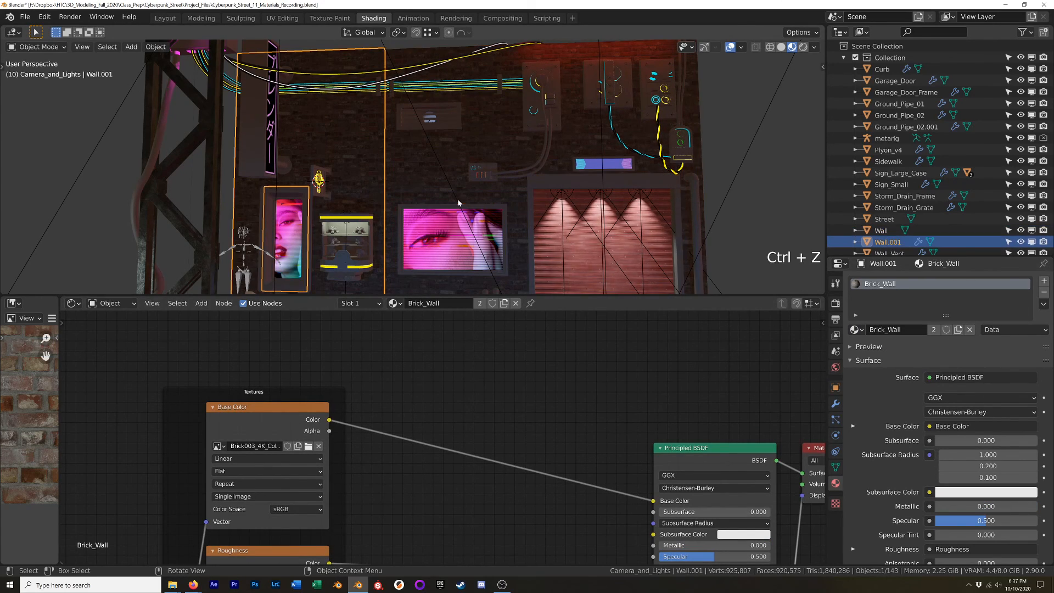
{"action": "key", "text": "ctrl+z"}
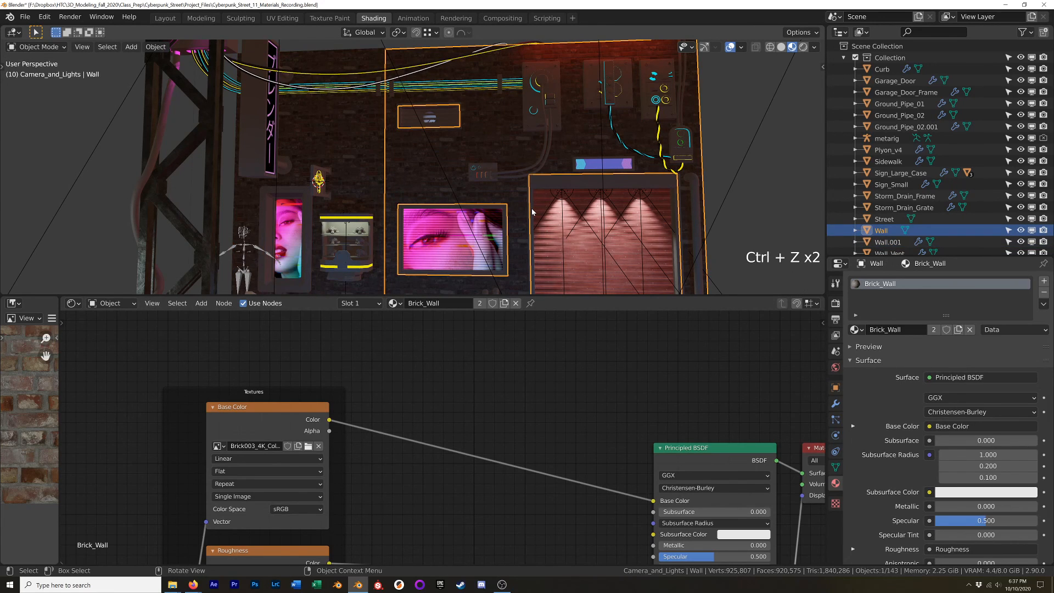
{"action": "key", "text": "ctrl+z"}
Step: Replace the UV_Test_Grid material on the middle electrical panel with a new material named Plain_Metal
{"action": "middle_click_drag", "start_coordinate": [531, 209], "coordinate": [691, 229], "text": "shift"}
{"action": "scroll", "coordinate": [567, 220], "scroll_direction": "up", "scroll_amount": 4}
{"action": "scroll", "coordinate": [553, 216], "scroll_direction": "down", "scroll_amount": 3}
{"action": "middle_click_drag", "start_coordinate": [553, 217], "coordinate": [461, 206], "text": "shift"}
{"action": "scroll", "coordinate": [543, 189], "scroll_direction": "up", "scroll_amount": 2}
{"action": "scroll", "coordinate": [542, 188], "scroll_direction": "up", "scroll_amount": 2}
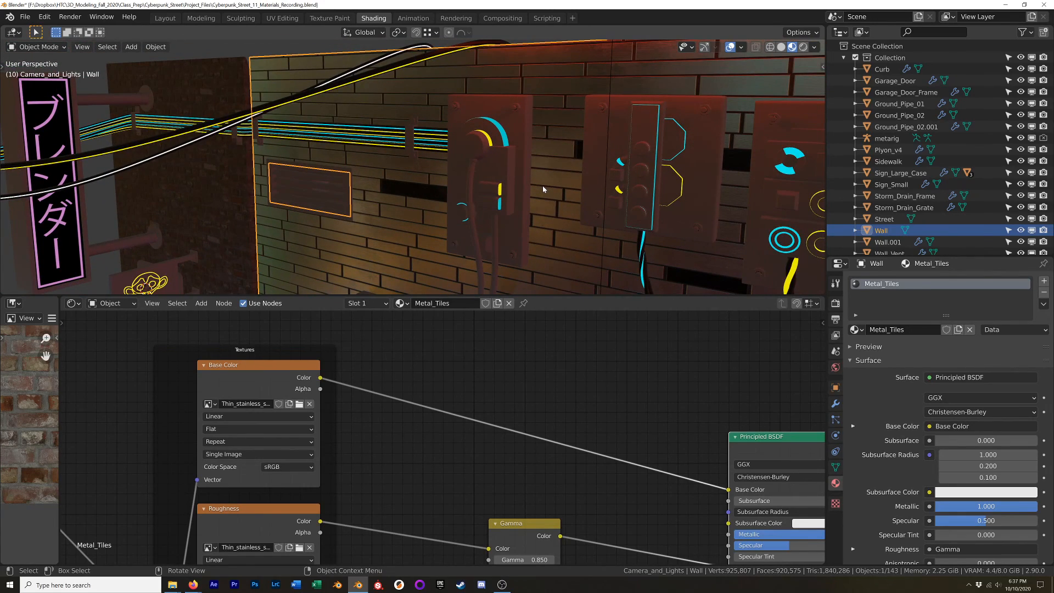
{"action": "left_click", "coordinate": [597, 153]}
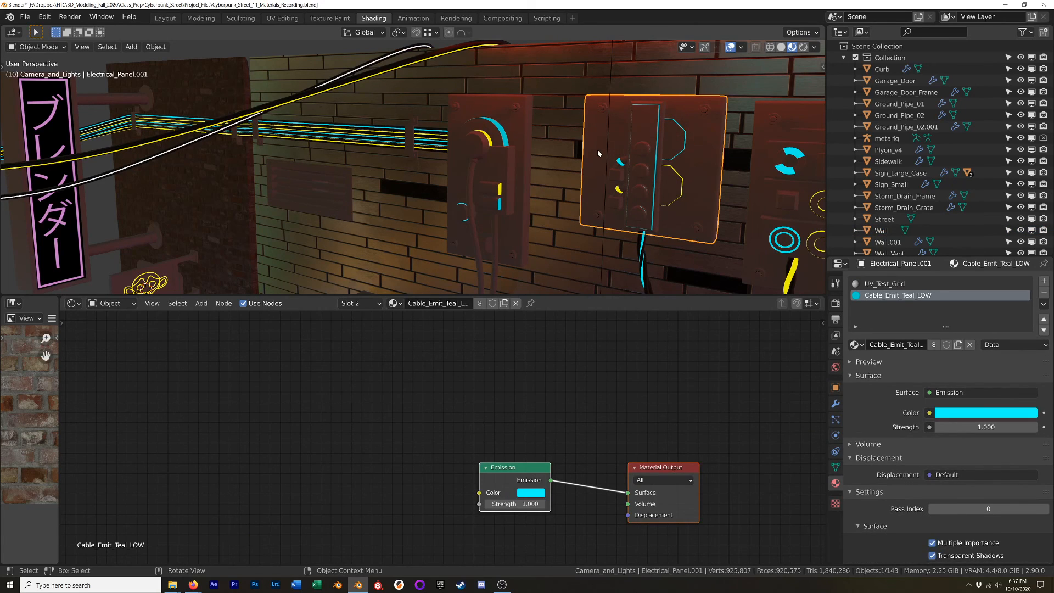
{"action": "left_click", "coordinate": [933, 283]}
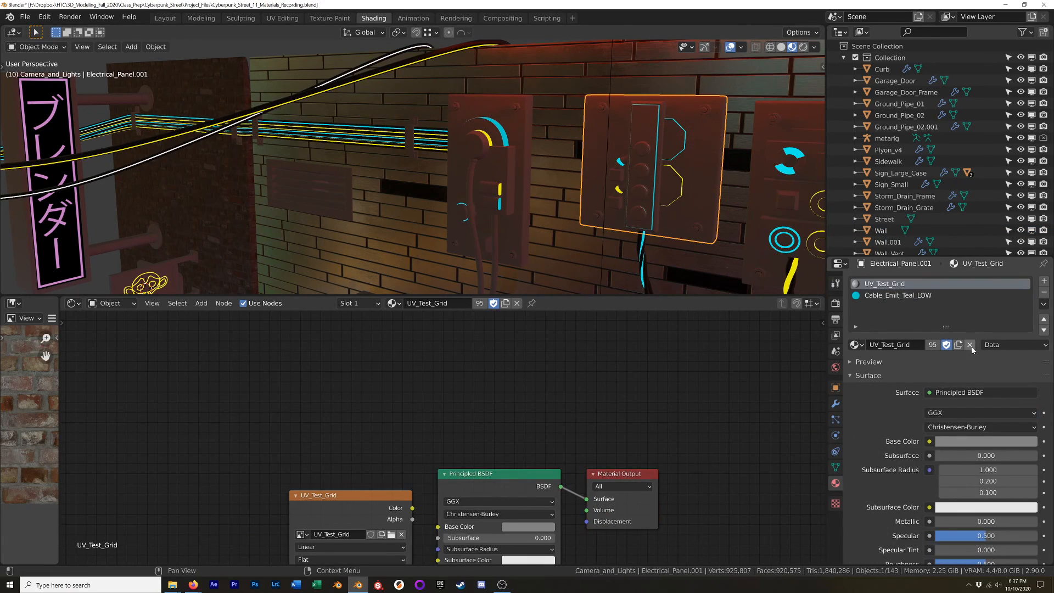
{"action": "left_click", "coordinate": [970, 345]}
{"action": "left_click", "coordinate": [900, 345]}
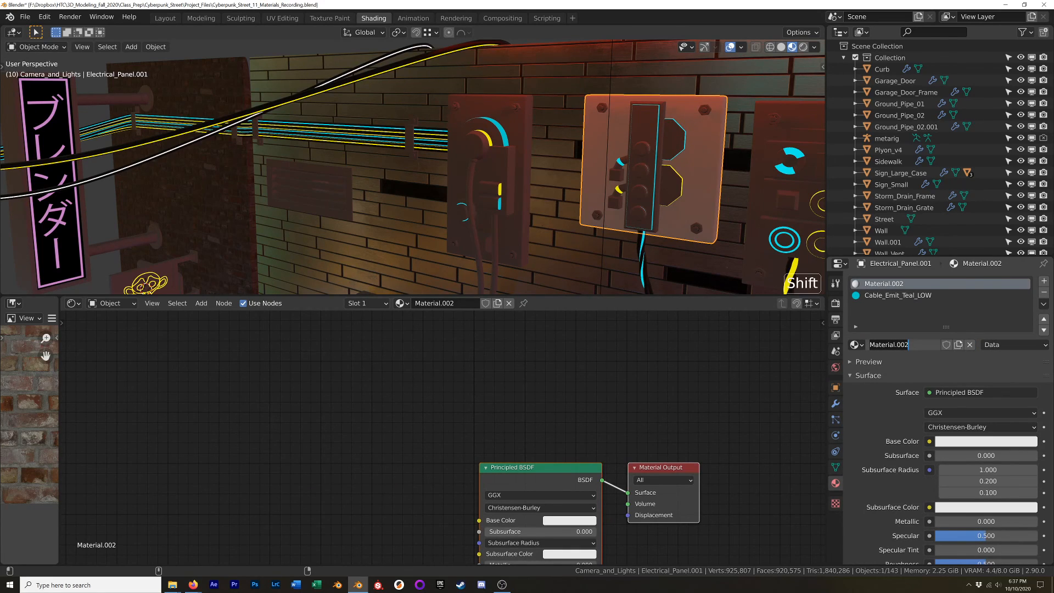
{"action": "type", "text": "Plain_Metal"}
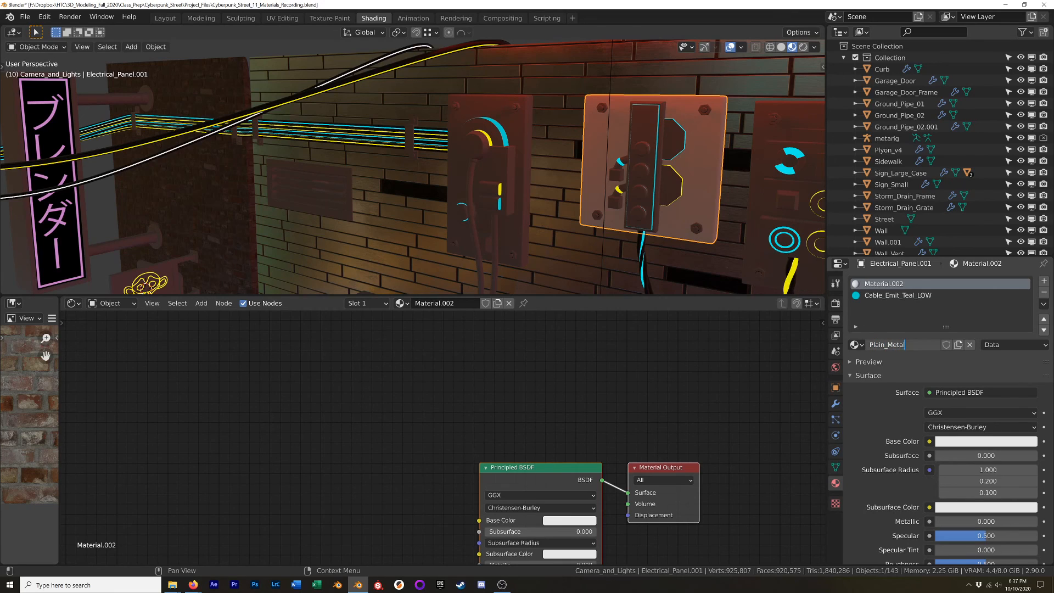
{"action": "key", "text": "Return"}
Step: Run Principled Texture Setup on Plain_Metal's Principled BSDF with all five images from the Metal028_2K-JPG folder
{"action": "left_click", "coordinate": [555, 469]}
{"action": "middle_click_drag", "start_coordinate": [557, 466], "coordinate": [586, 420]}
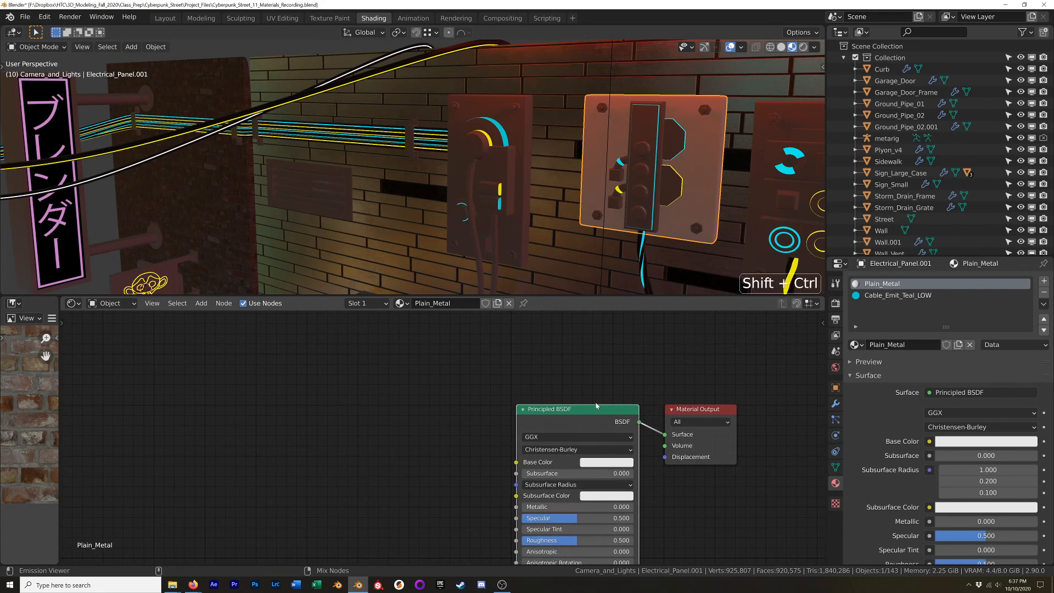
{"action": "key", "text": "ctrl+shift+t"}
{"action": "left_click", "coordinate": [387, 108]}
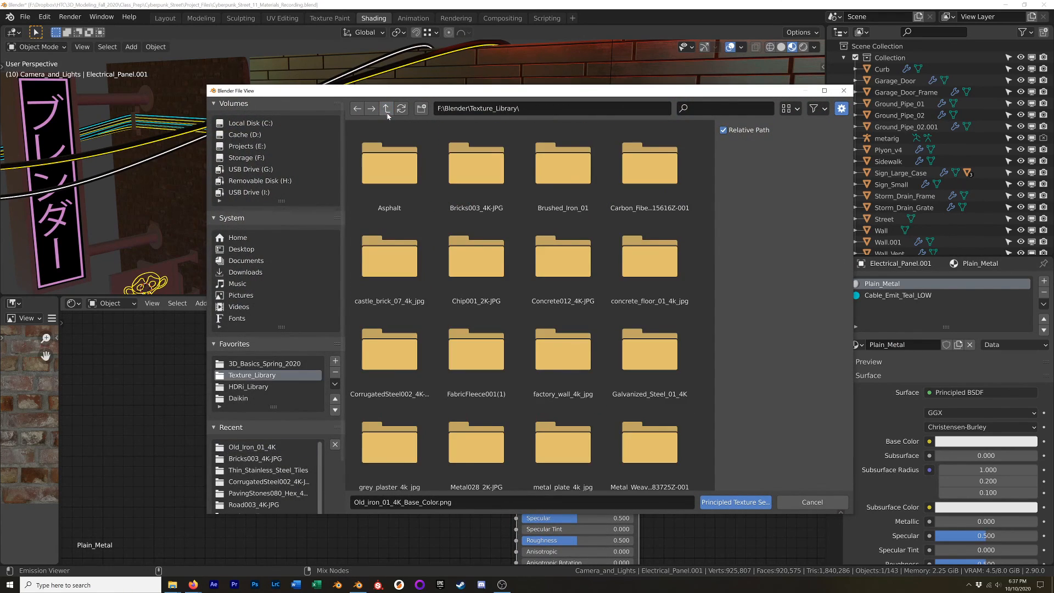
{"action": "scroll", "coordinate": [508, 277], "scroll_direction": "down", "scroll_amount": 2}
{"action": "scroll", "coordinate": [508, 277], "scroll_direction": "down", "scroll_amount": 1}
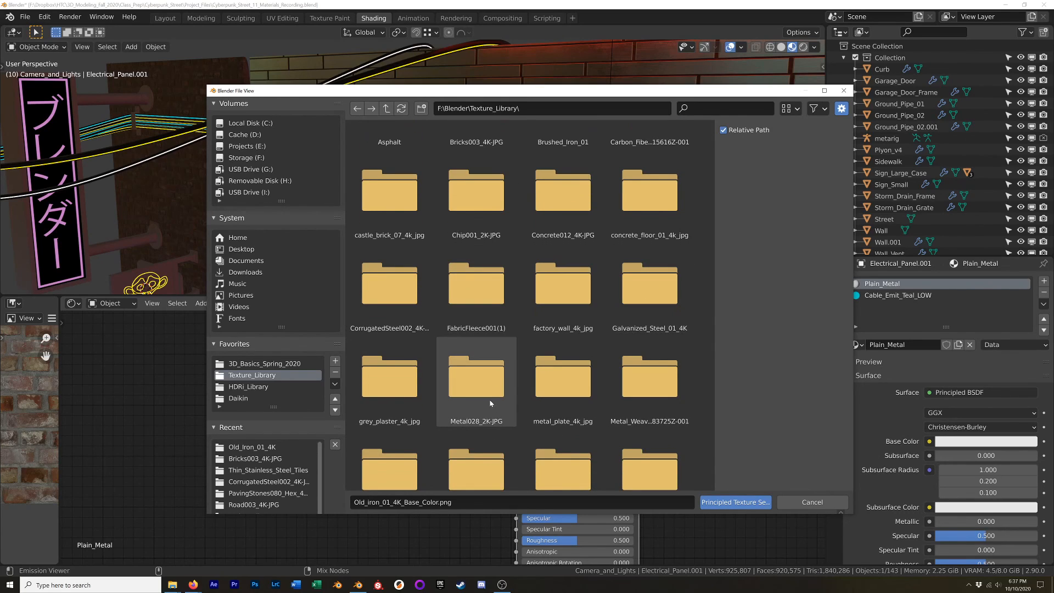
{"action": "scroll", "coordinate": [489, 398], "scroll_direction": "down", "scroll_amount": 2}
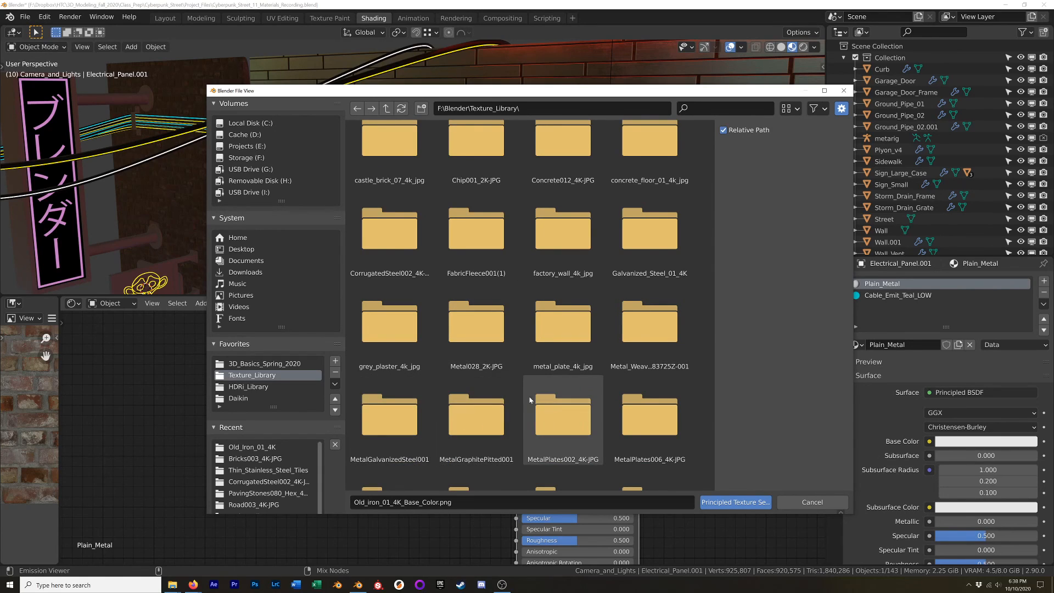
{"action": "double_click", "coordinate": [486, 346]}
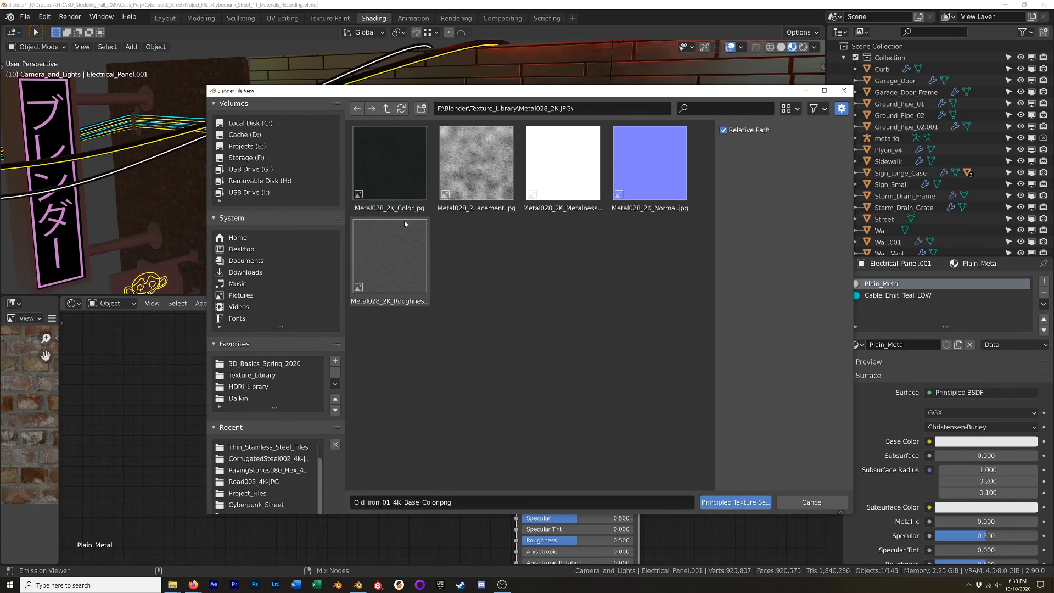
{"action": "left_click_drag", "start_coordinate": [411, 336], "coordinate": [658, 165]}
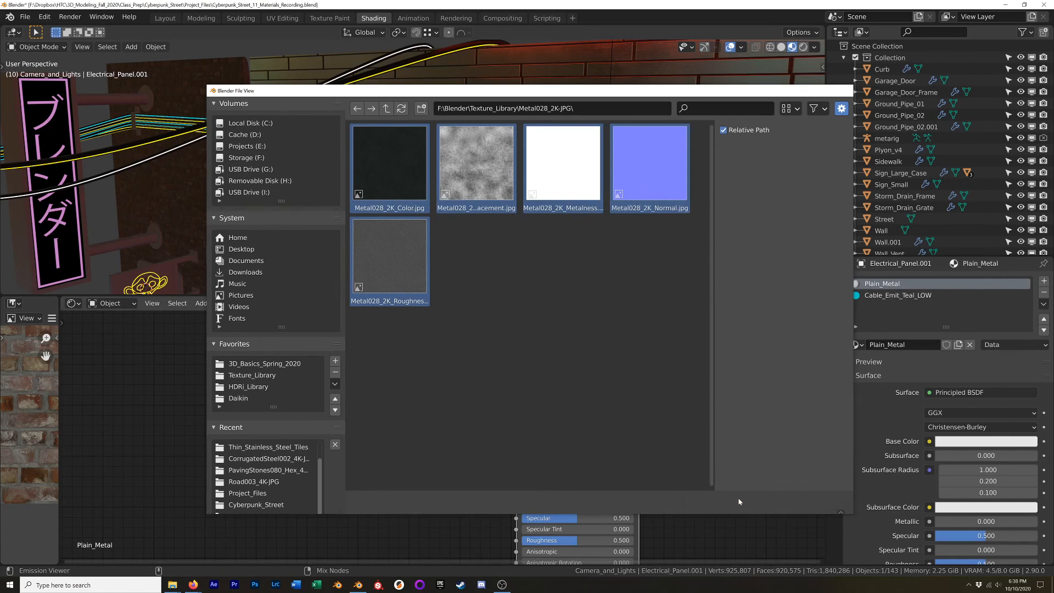
{"action": "left_click", "coordinate": [735, 501]}
Step: Delete the Displacement node and its displacement texture from the Plain_Metal node tree
{"action": "scroll", "coordinate": [494, 466], "scroll_direction": "down", "scroll_amount": 4}
{"action": "middle_click_drag", "start_coordinate": [530, 523], "coordinate": [538, 401]}
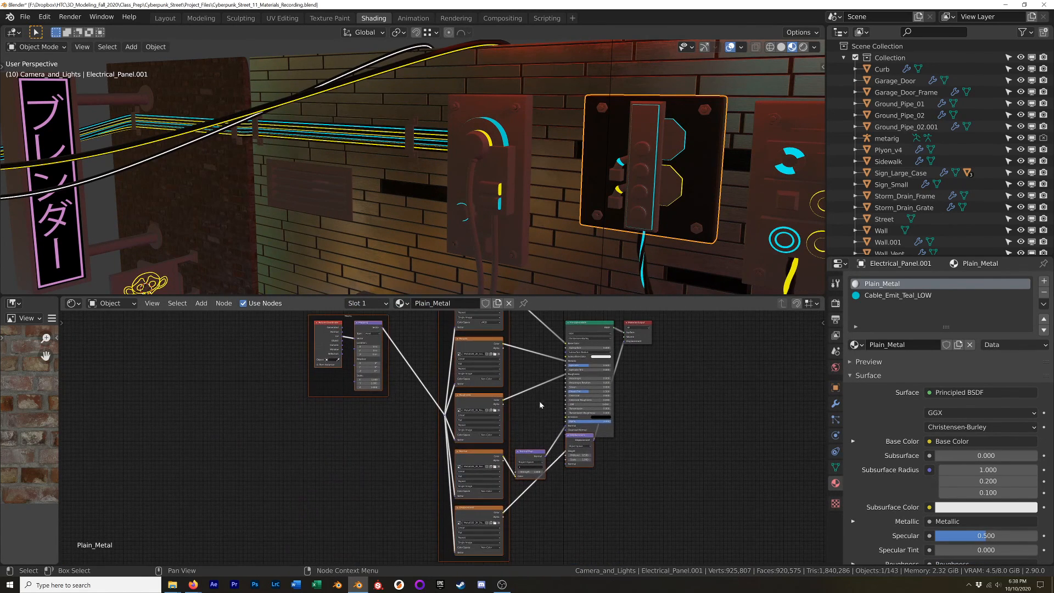
{"action": "scroll", "coordinate": [540, 403], "scroll_direction": "down", "scroll_amount": 3}
{"action": "left_click", "coordinate": [566, 430]}
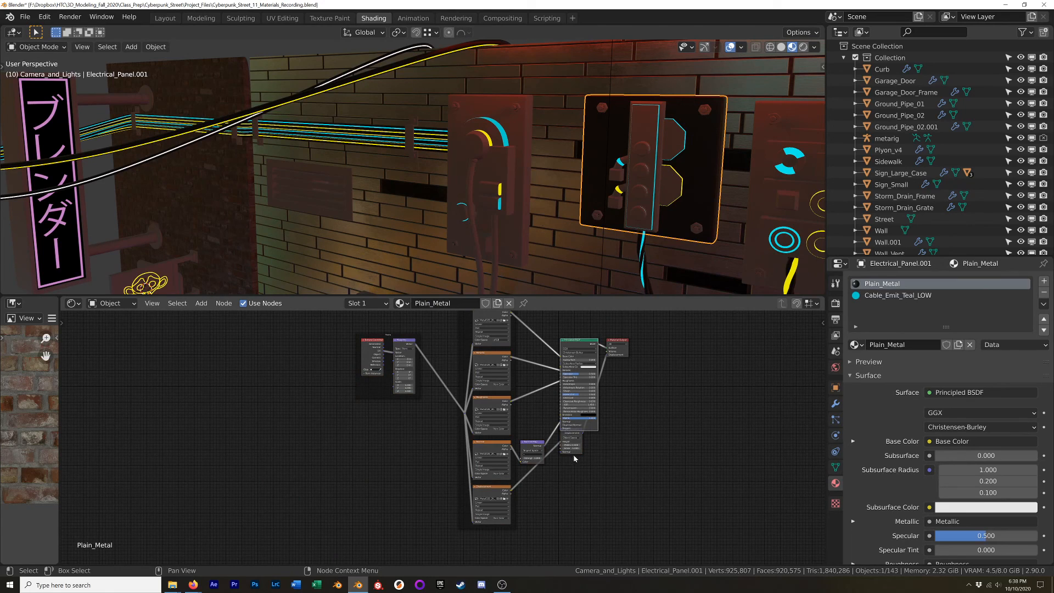
{"action": "key", "text": "Delete"}
{"action": "scroll", "coordinate": [452, 483], "scroll_direction": "up", "scroll_amount": 4}
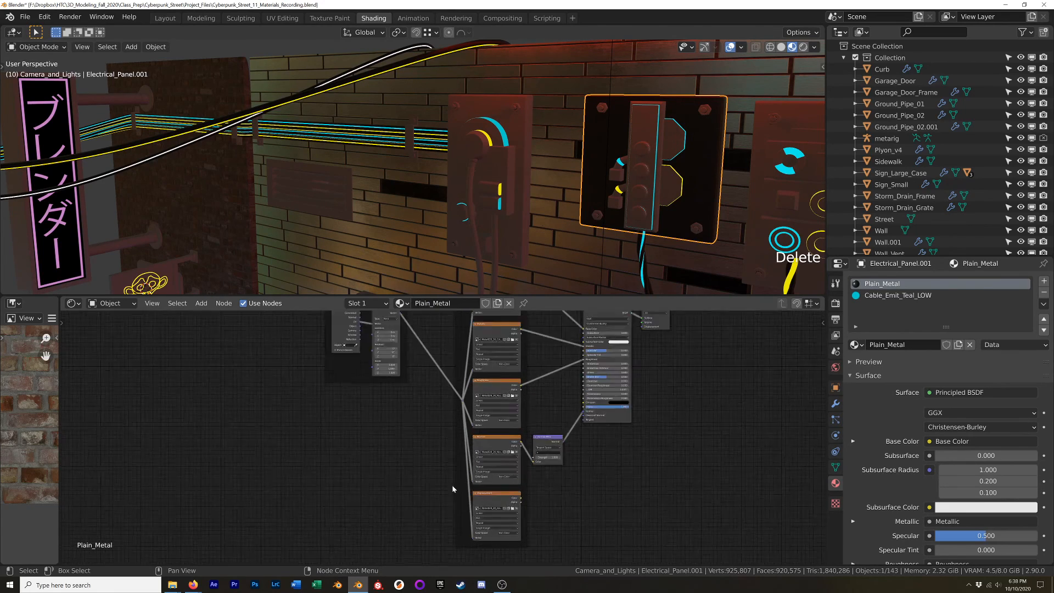
{"action": "key", "text": "Delete"}
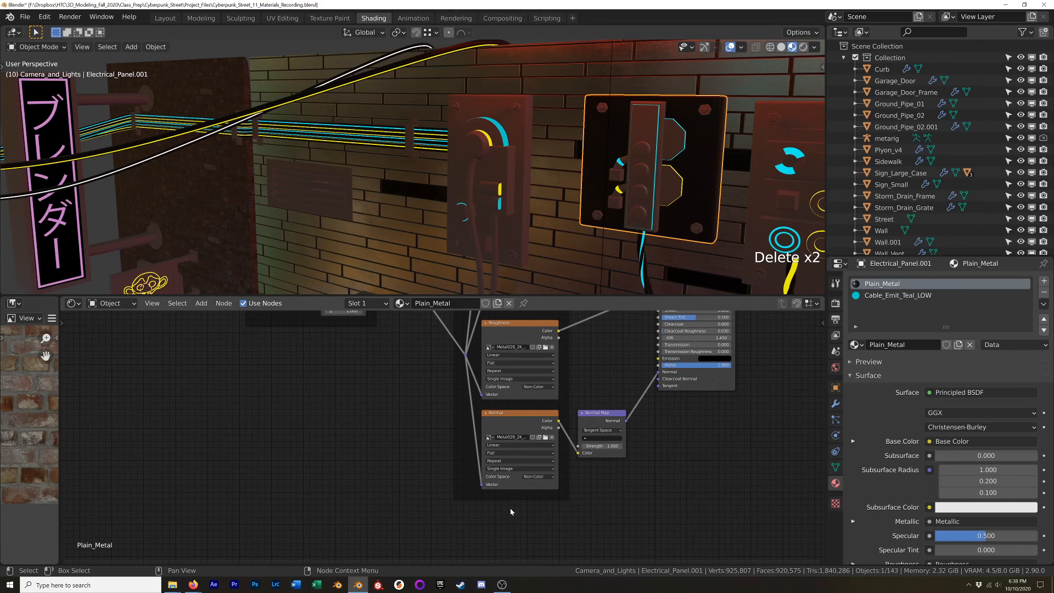
Step: Check which images the Base Color and Metallic texture nodes use, and preview the Metallic texture alone on the panel
{"action": "middle_click_drag", "start_coordinate": [532, 345], "coordinate": [475, 485], "text": "shift"}
{"action": "scroll", "coordinate": [477, 382], "scroll_direction": "up", "scroll_amount": 4}
{"action": "middle_click_drag", "start_coordinate": [480, 379], "coordinate": [494, 506], "text": "shift"}
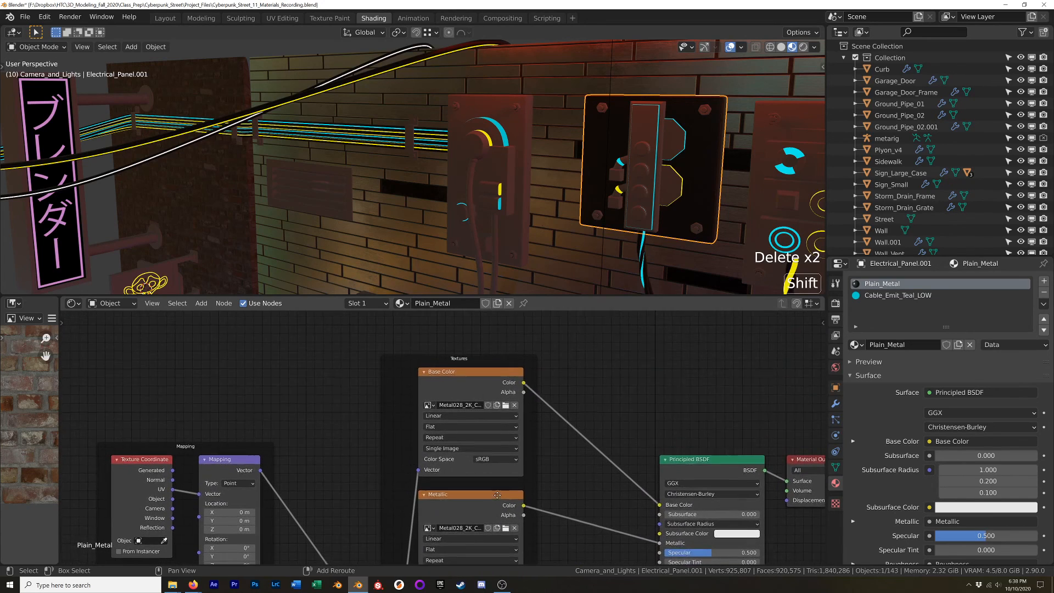
{"action": "scroll", "coordinate": [451, 409], "scroll_direction": "up", "scroll_amount": 7}
{"action": "scroll", "coordinate": [458, 403], "scroll_direction": "down", "scroll_amount": 2}
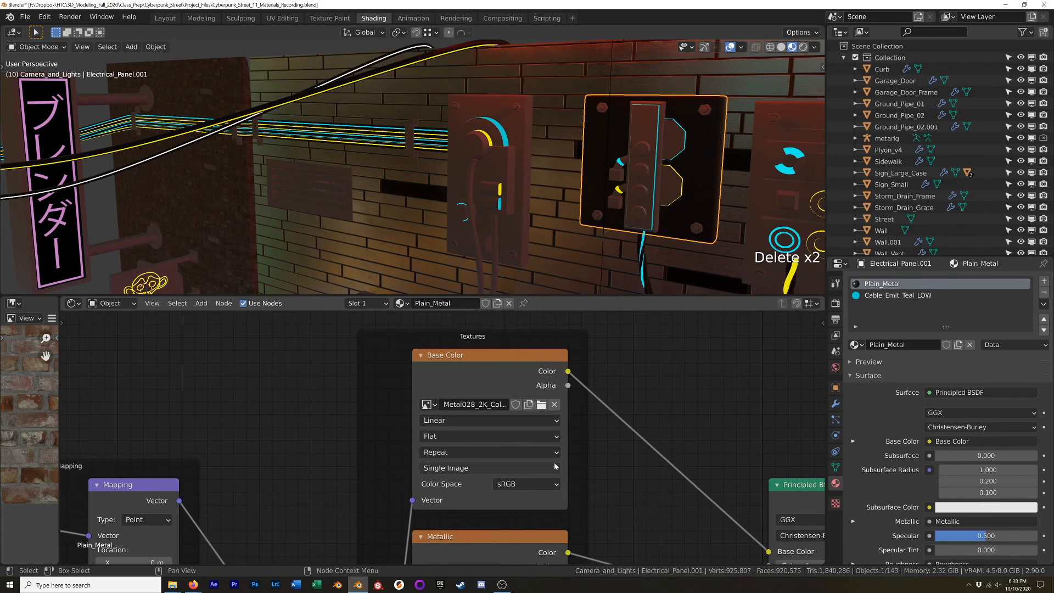
{"action": "middle_click_drag", "start_coordinate": [626, 483], "coordinate": [587, 331], "text": "shift"}
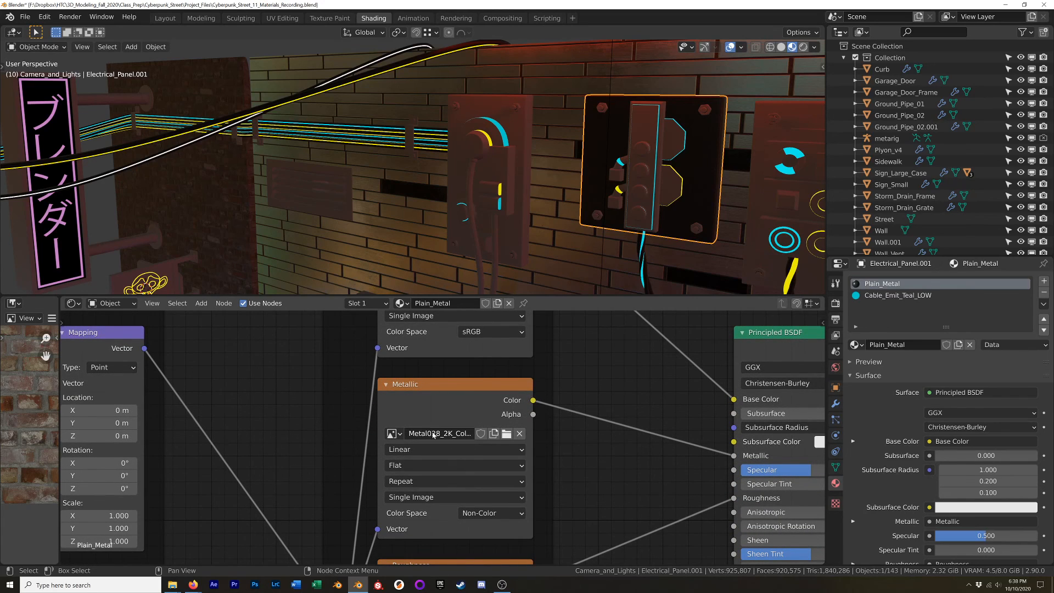
{"action": "middle_click_drag", "start_coordinate": [450, 436], "coordinate": [453, 391], "text": "shift"}
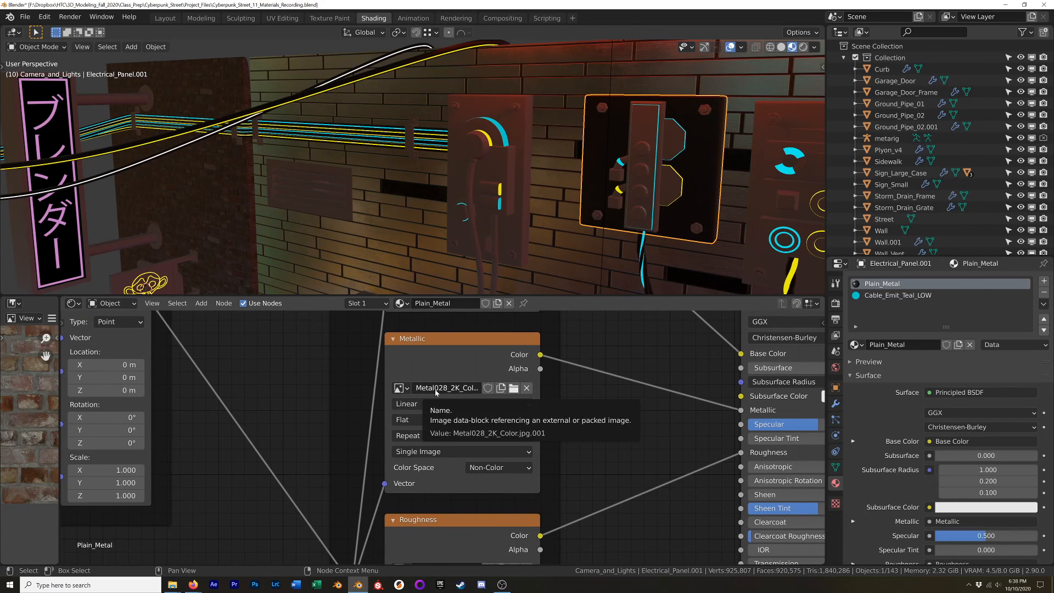
{"action": "left_click", "coordinate": [442, 338], "text": "ctrl+shift"}
{"action": "middle_click_drag", "start_coordinate": [641, 353], "coordinate": [533, 390], "text": "shift"}
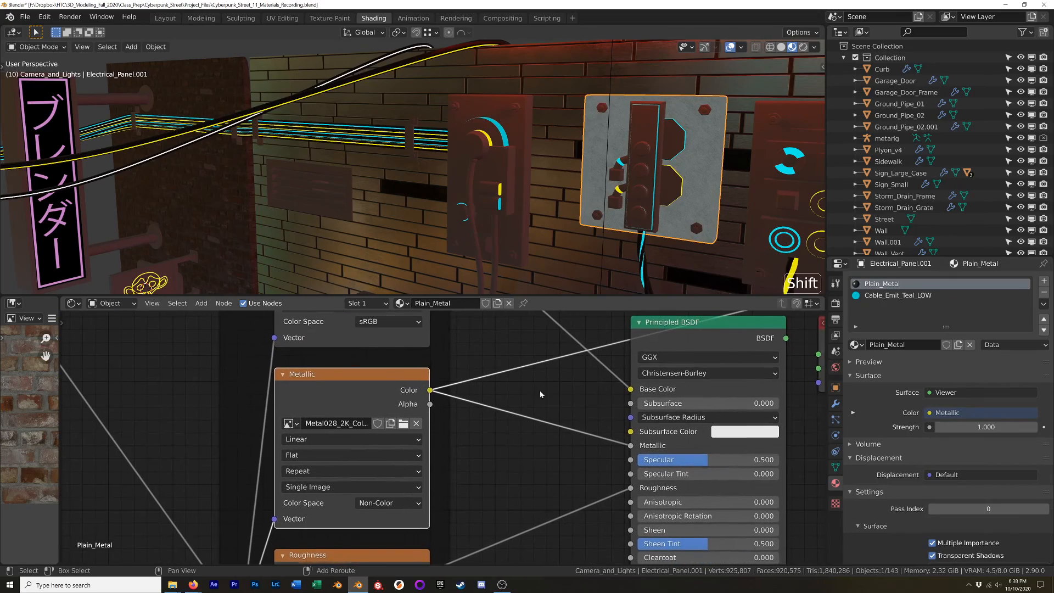
Step: Restore the Principled BSDF as the surface output of Plain_Metal in place of the Metallic texture preview
{"action": "scroll", "coordinate": [706, 172], "scroll_direction": "up", "scroll_amount": 2}
{"action": "mouse_move", "coordinate": [705, 173]}
{"action": "middle_mouse_down"}
{"action": "mouse_move", "coordinate": [690, 185]}
{"action": "mouse_move", "coordinate": [718, 183]}
{"action": "mouse_move", "coordinate": [671, 150]}
{"action": "mouse_move", "coordinate": [671, 166]}
{"action": "mouse_move", "coordinate": [713, 172]}
{"action": "middle_mouse_up"}
{"action": "scroll", "coordinate": [543, 379], "scroll_direction": "down", "scroll_amount": 5}
{"action": "middle_click_drag", "start_coordinate": [531, 390], "coordinate": [534, 412], "text": "shift"}
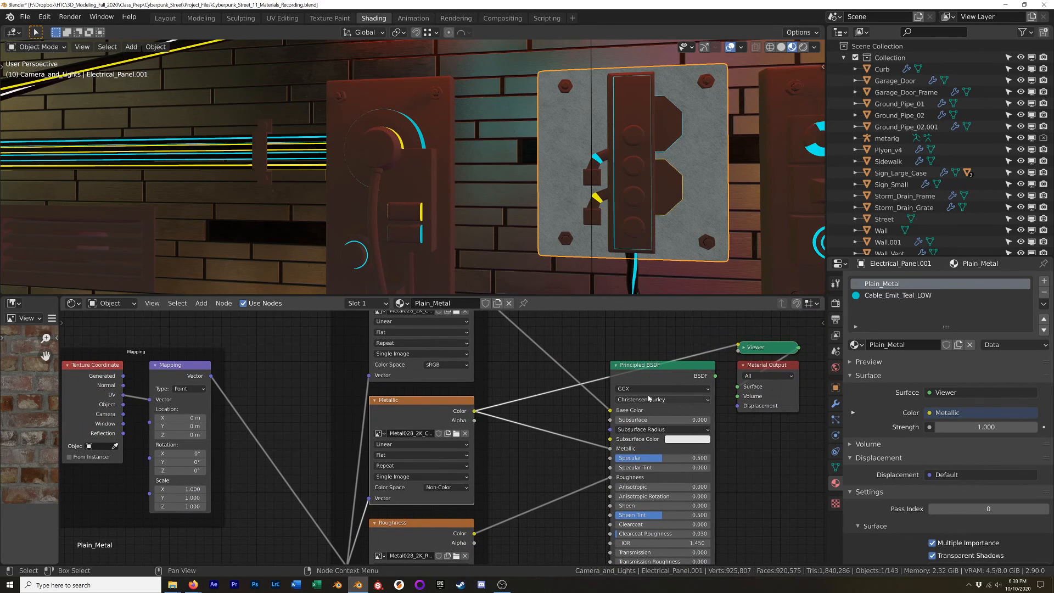
{"action": "left_click", "coordinate": [650, 399], "text": "ctrl+shift"}
Step: Replace the Metallic texture node's image with Metal028_2K_Metalness.jpg and set its color space to Non-Color
{"action": "left_click", "coordinate": [455, 433]}
{"action": "left_click", "coordinate": [576, 180]}
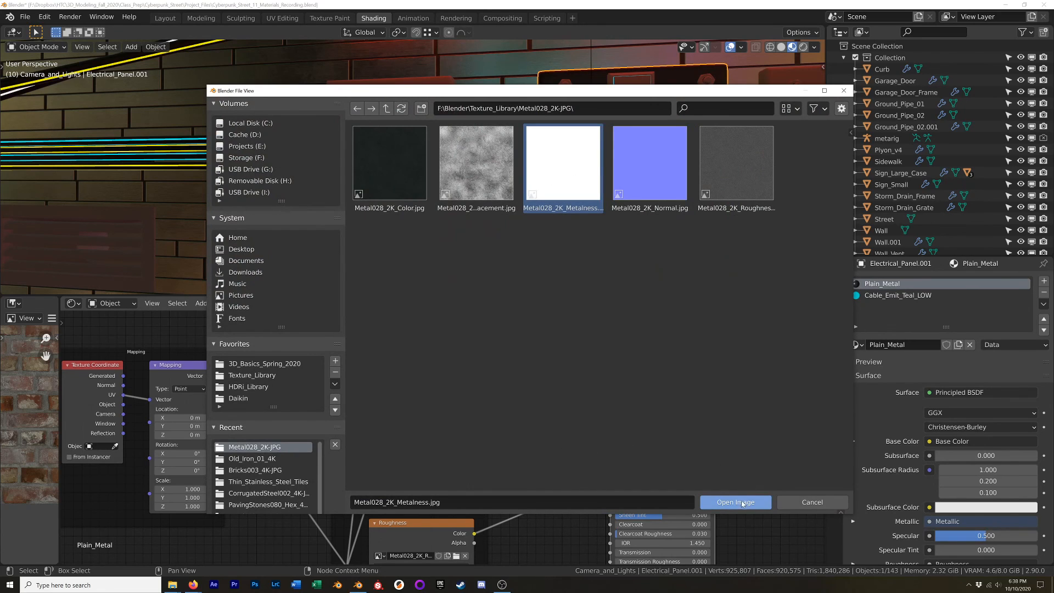
{"action": "left_click", "coordinate": [708, 501]}
{"action": "scroll", "coordinate": [507, 463], "scroll_direction": "down", "scroll_amount": 3, "text": "shift"}
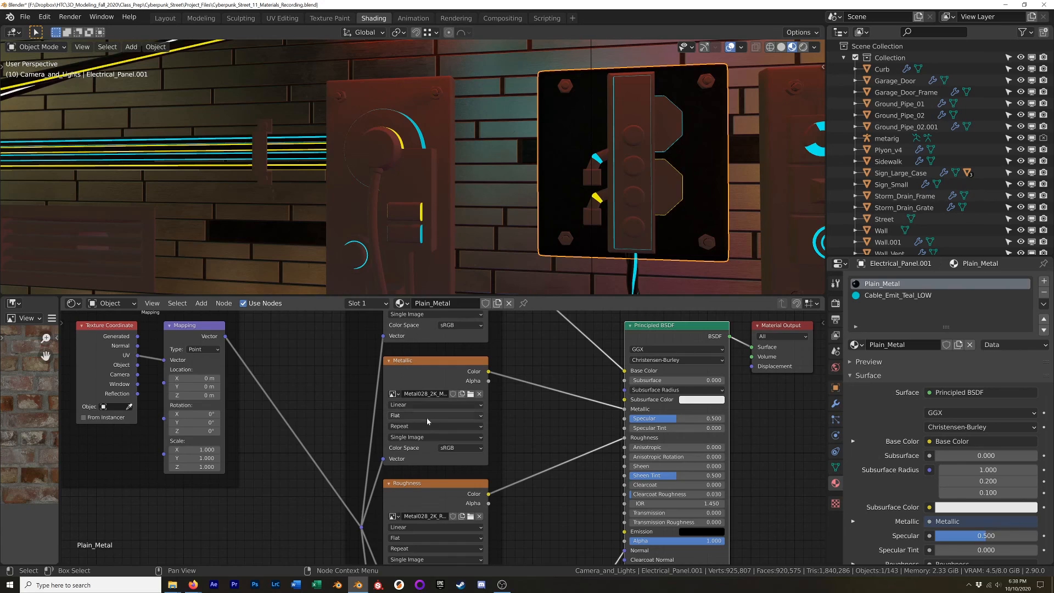
{"action": "left_click", "coordinate": [448, 448]}
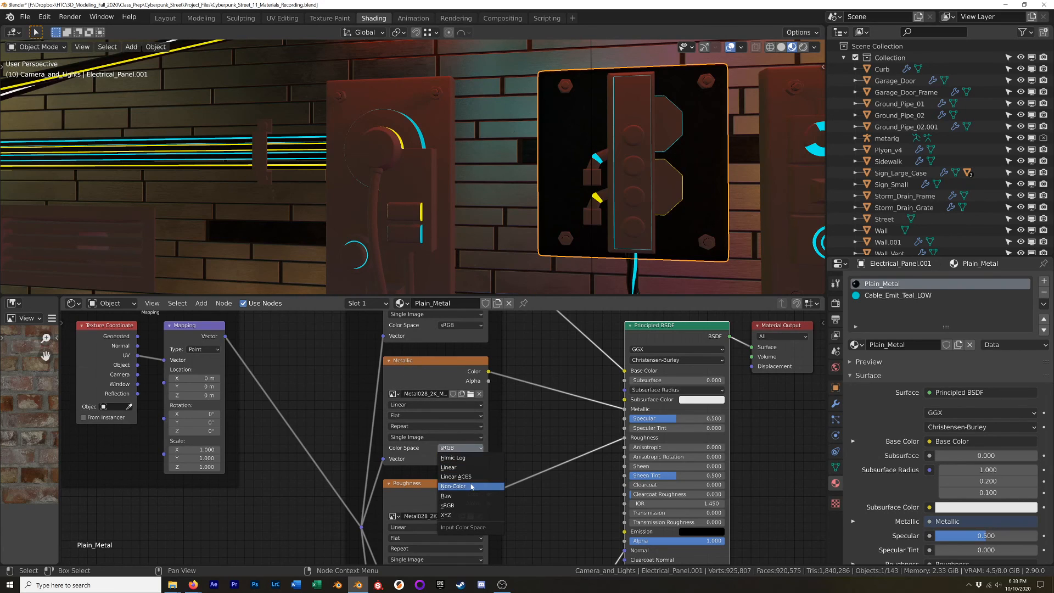
{"action": "left_click", "coordinate": [471, 486]}
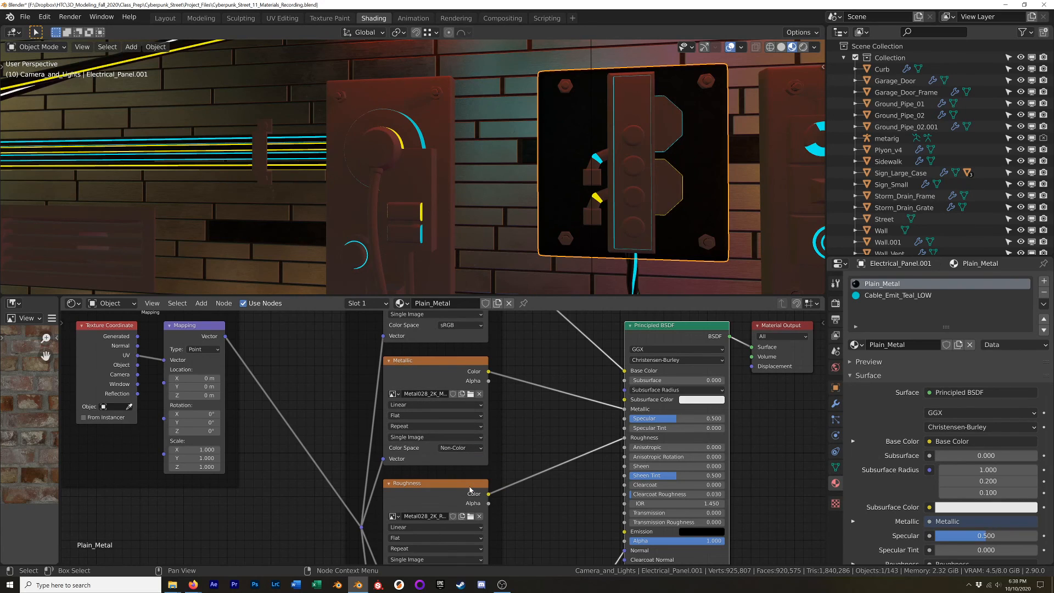
Step: Preview the Base Color texture alone on the panel, return to the Principled BSDF output, and look over the remaining texture nodes
{"action": "scroll", "coordinate": [527, 429], "scroll_direction": "down", "scroll_amount": 2}
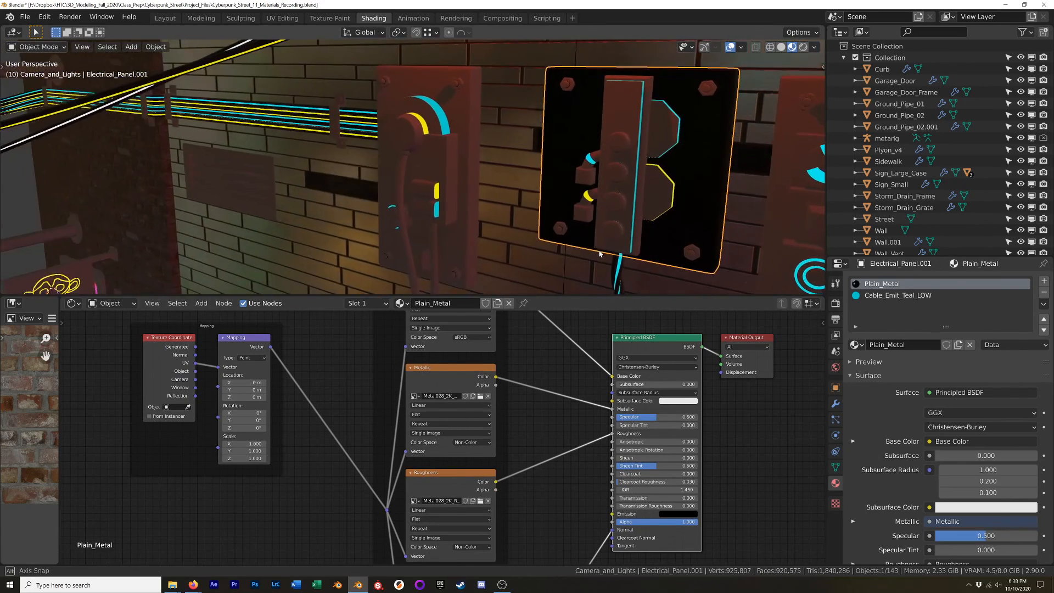
{"action": "scroll", "coordinate": [485, 382], "scroll_direction": "up", "scroll_amount": 5, "text": "shift"}
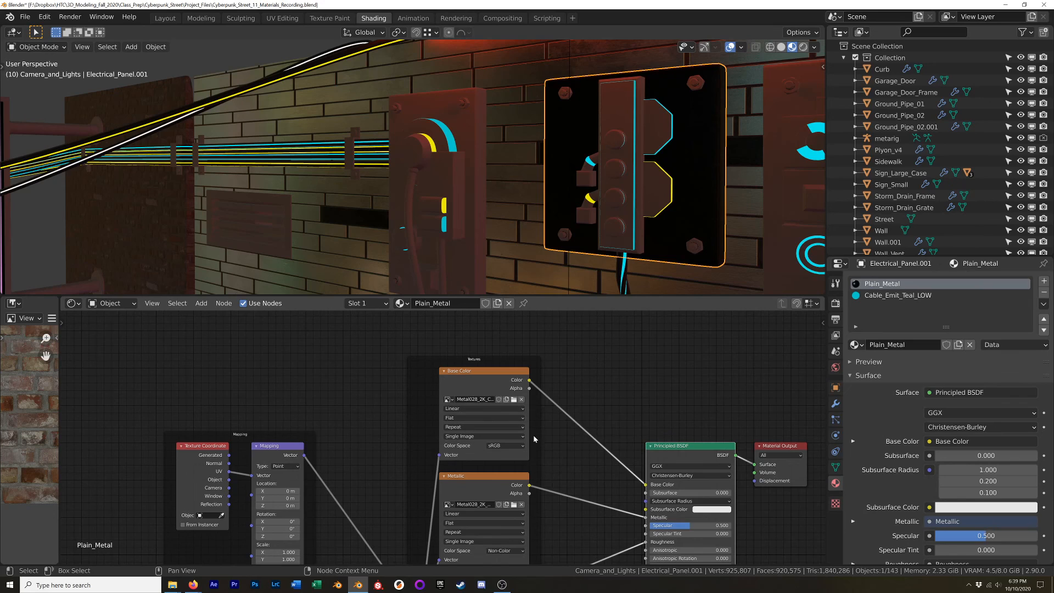
{"action": "left_click", "coordinate": [482, 394]}
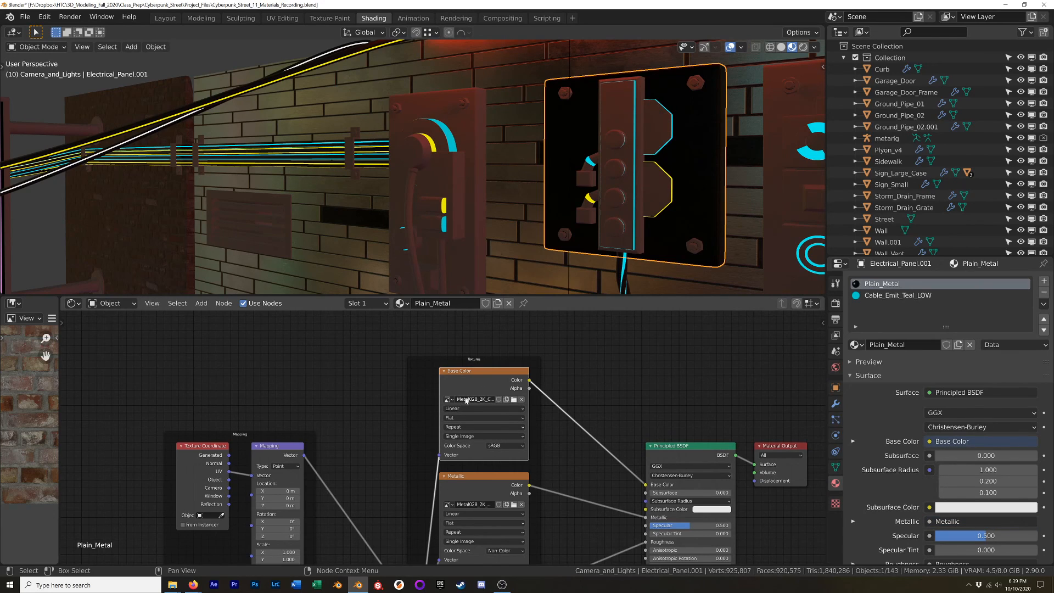
{"action": "left_click", "coordinate": [474, 385], "text": "ctrl+shift"}
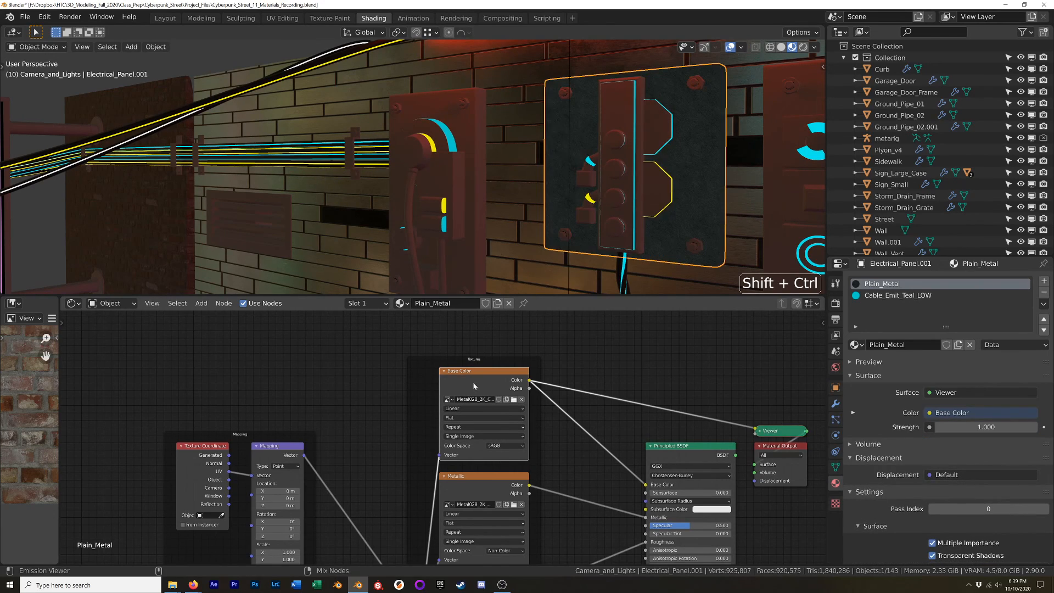
{"action": "left_click", "coordinate": [721, 450], "text": "ctrl+shift"}
{"action": "middle_click_drag", "start_coordinate": [587, 495], "coordinate": [582, 370]}
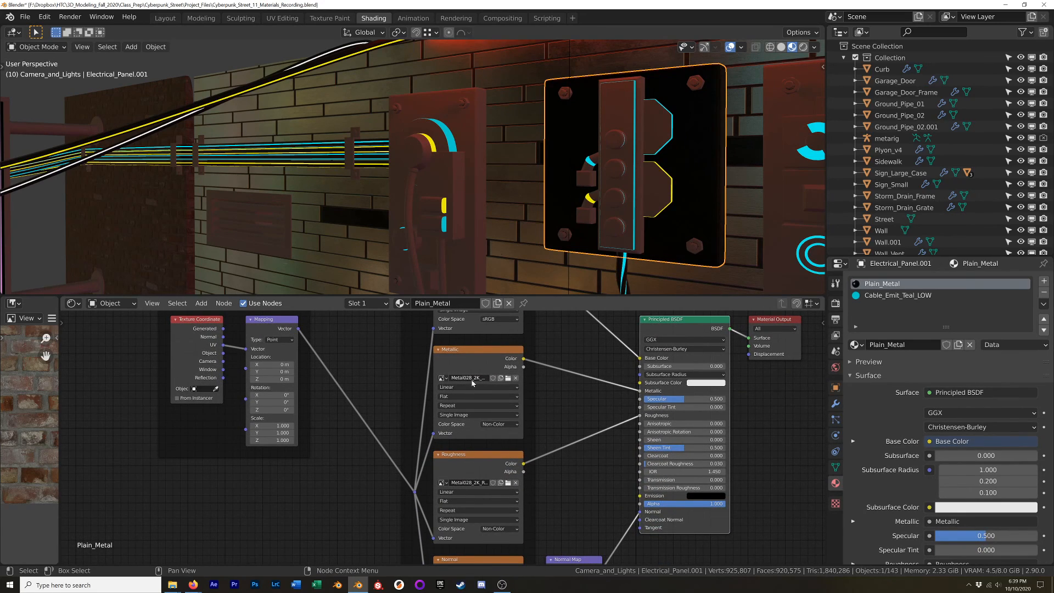
{"action": "middle_click_drag", "start_coordinate": [568, 465], "coordinate": [494, 364], "text": "shift"}
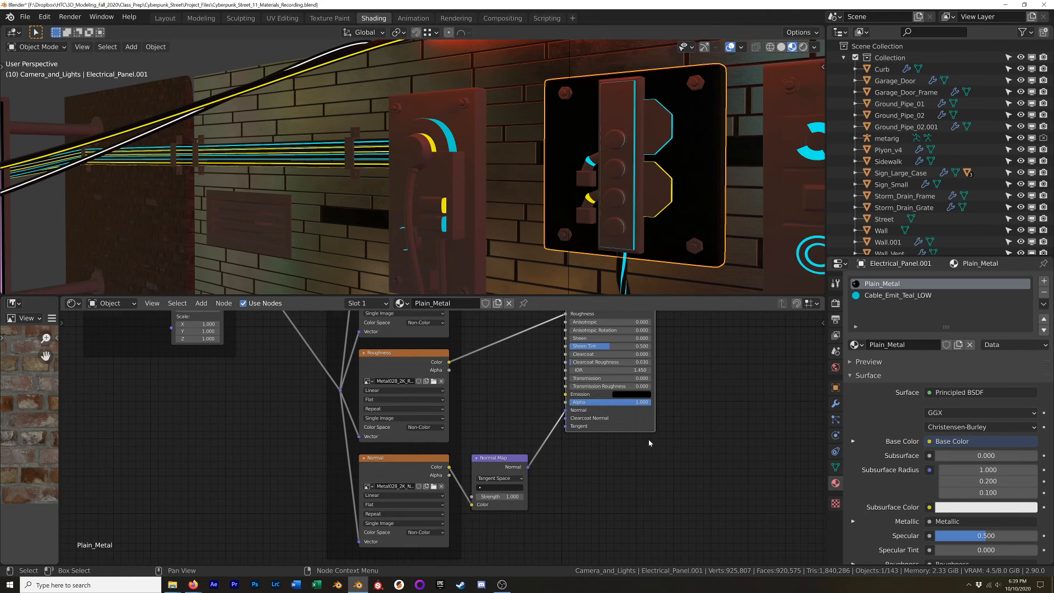
Step: Switch the viewport to Solid shading and back to Material Preview to refresh the panel's display
{"action": "scroll", "coordinate": [649, 439], "scroll_direction": "down", "scroll_amount": 10}
{"action": "middle_click_drag", "start_coordinate": [654, 432], "coordinate": [622, 457], "text": "shift"}
{"action": "key", "text": "z"}
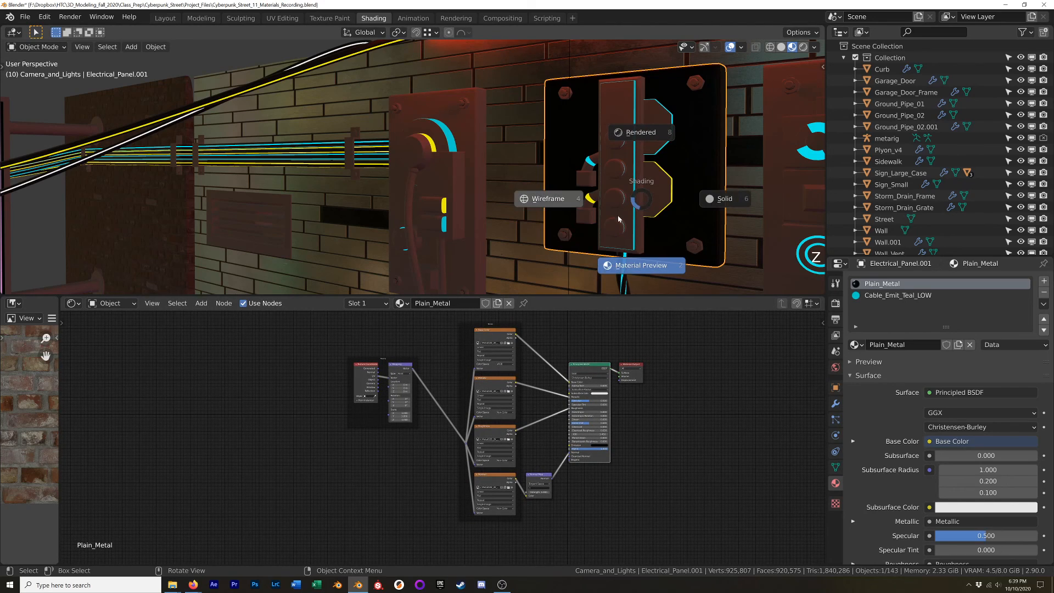
{"action": "left_click", "coordinate": [735, 198]}
{"action": "key", "text": "z"}
{"action": "left_click", "coordinate": [617, 271]}
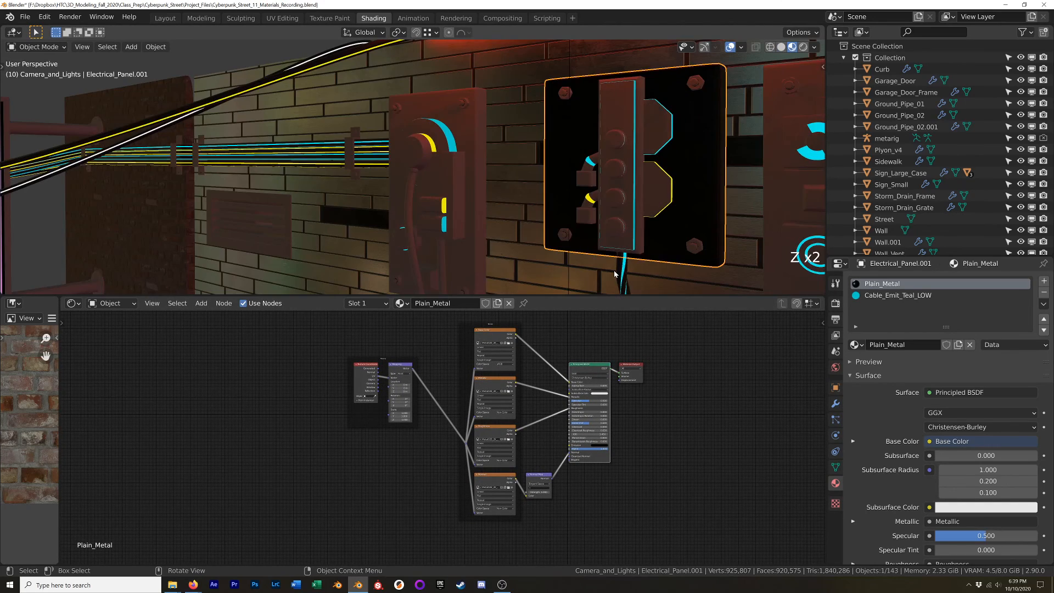
Step: Show the Plain_Metal material preview and check which image file the Metallic texture node uses
{"action": "left_click", "coordinate": [851, 362]}
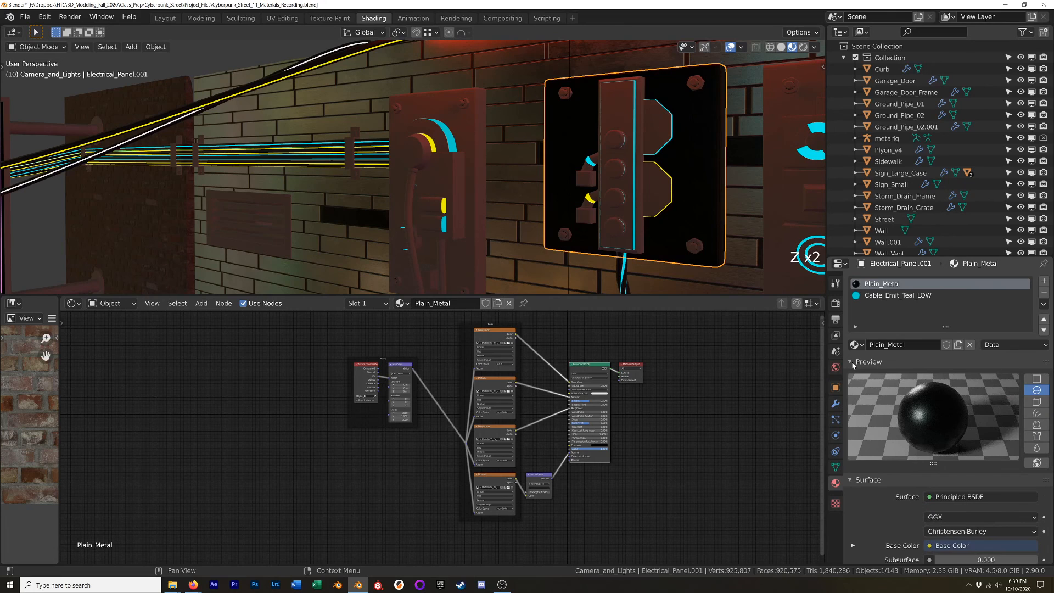
{"action": "scroll", "coordinate": [523, 351], "scroll_direction": "up", "scroll_amount": 8}
{"action": "scroll", "coordinate": [527, 352], "scroll_direction": "down", "scroll_amount": 5}
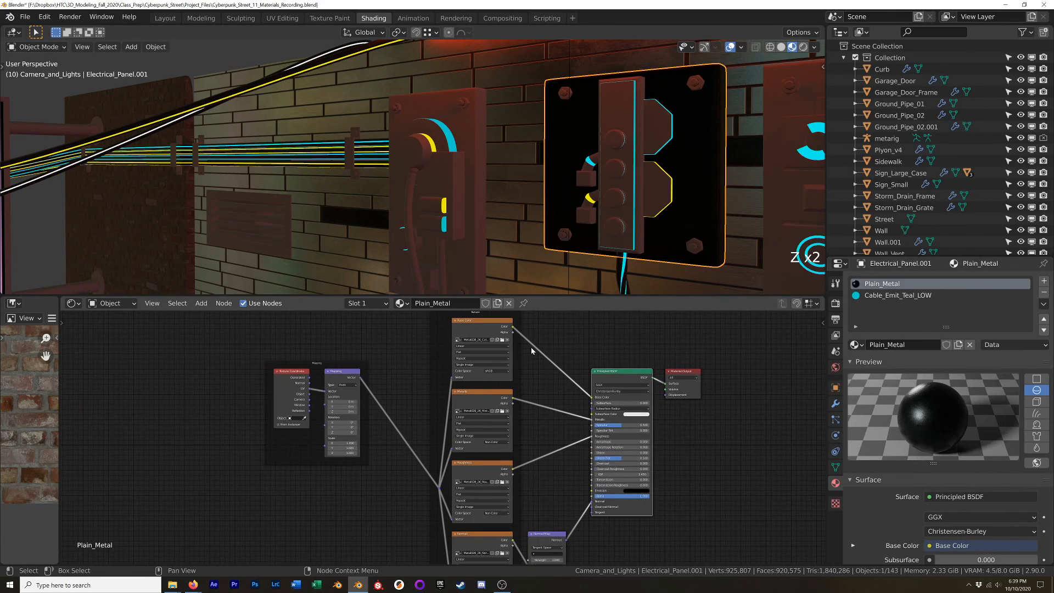
{"action": "key", "text": "shift"}
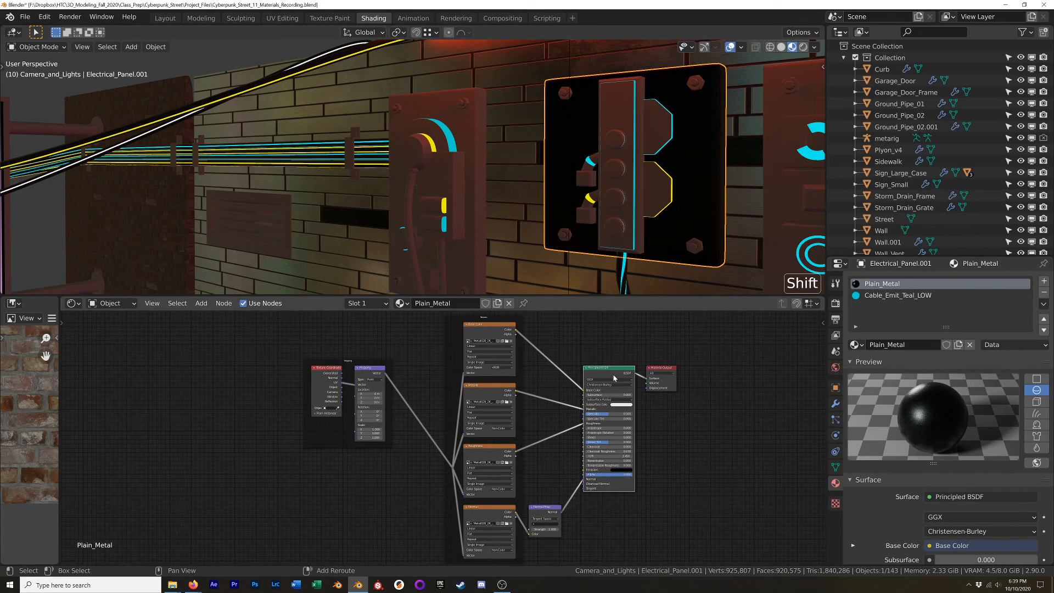
{"action": "scroll", "coordinate": [520, 427], "scroll_direction": "up", "scroll_amount": 5}
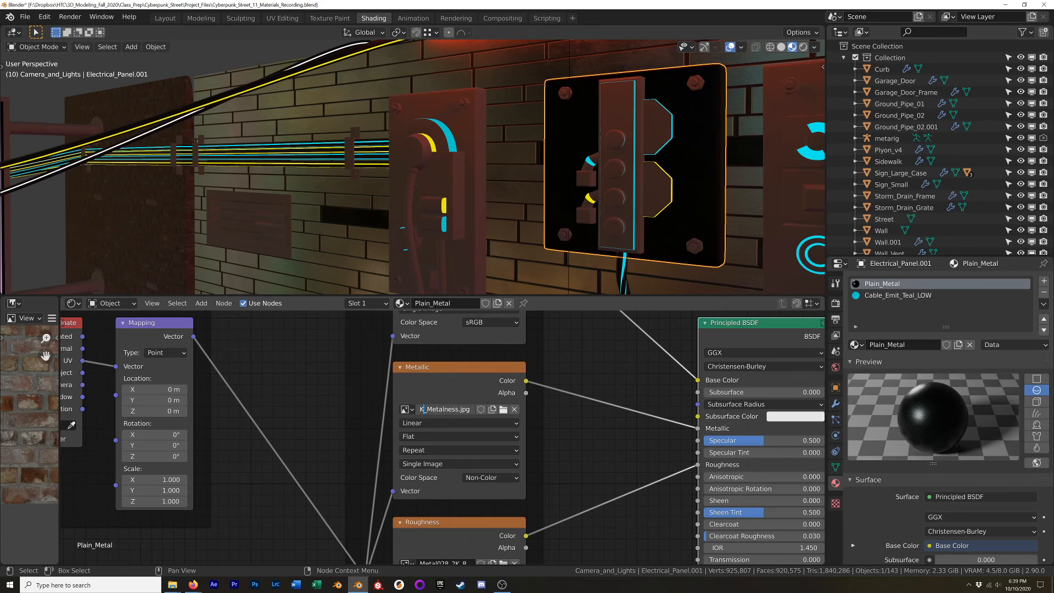
{"action": "key", "text": "shift"}
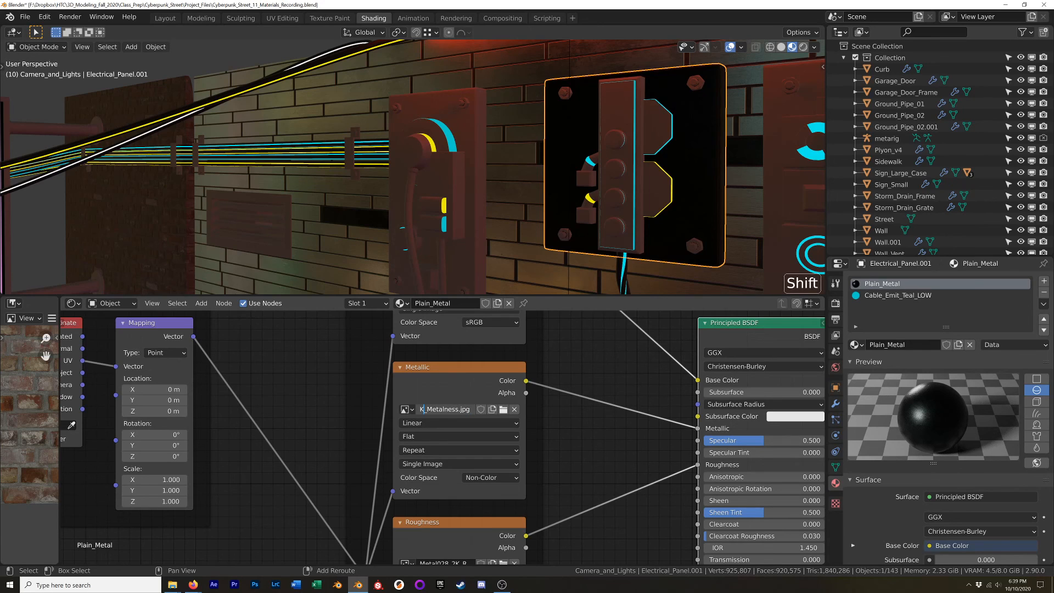
{"action": "left_click", "coordinate": [571, 426]}
{"action": "scroll", "coordinate": [571, 442], "scroll_direction": "down", "scroll_amount": 10}
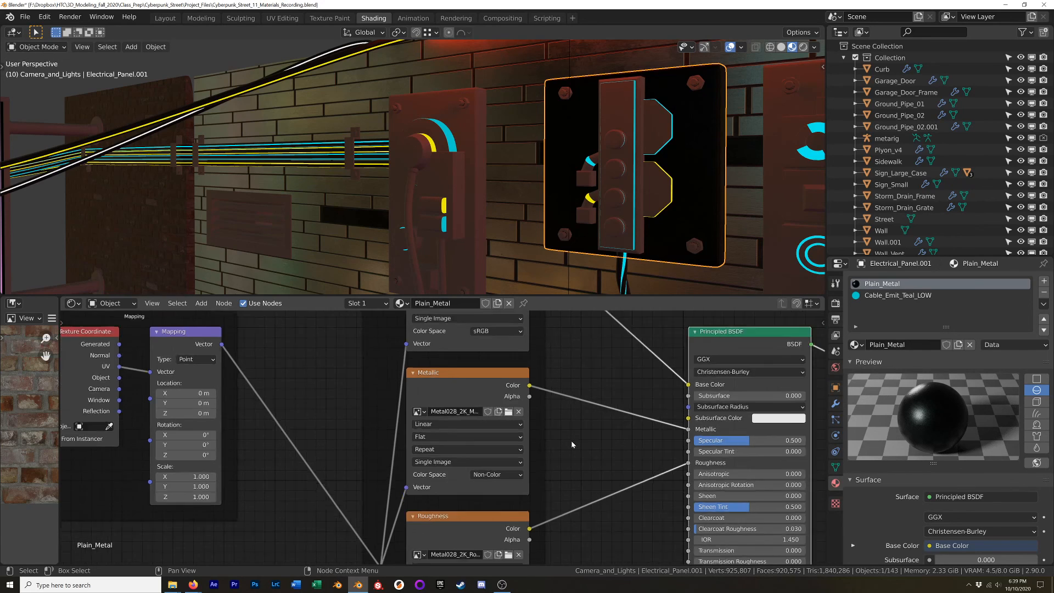
Step: Move the Principled BSDF, Material Output and Normal Map nodes away from the texture nodes to make room
{"action": "middle_click_drag", "start_coordinate": [583, 461], "coordinate": [477, 391], "text": "shift"}
{"action": "left_click_drag", "start_coordinate": [658, 322], "coordinate": [475, 538]}
{"action": "left_click_drag", "start_coordinate": [476, 484], "coordinate": [592, 463]}
{"action": "left_click_drag", "start_coordinate": [660, 326], "coordinate": [471, 548]}
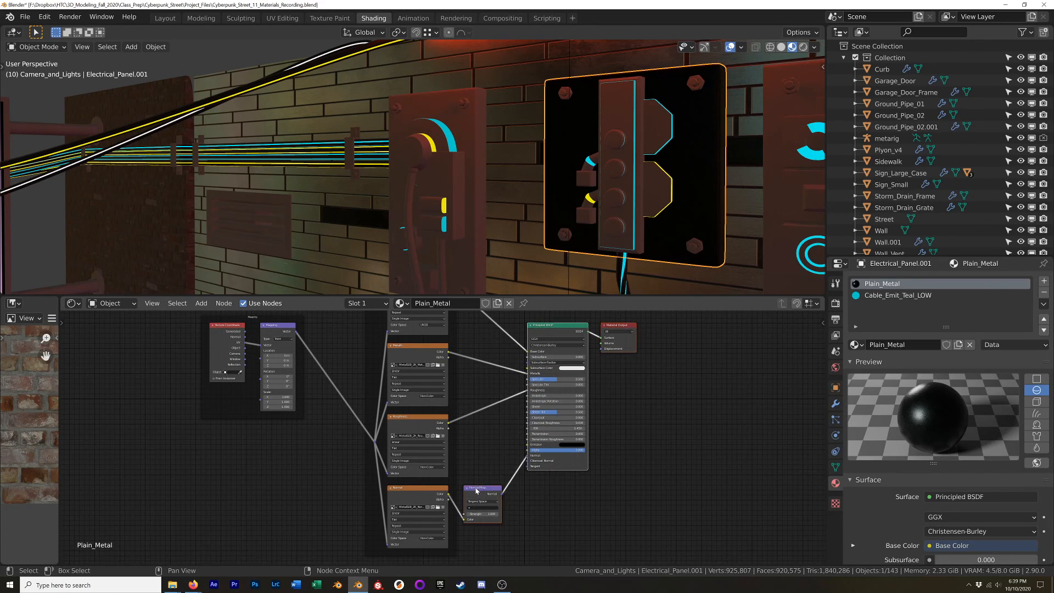
{"action": "key", "text": "g"}
{"action": "left_click", "coordinate": [503, 482]}
Step: Insert an RGB Curves node between the Normal texture and the Normal Map node
{"action": "key", "text": "shift+a"}
{"action": "mouse_move", "coordinate": [503, 480]}
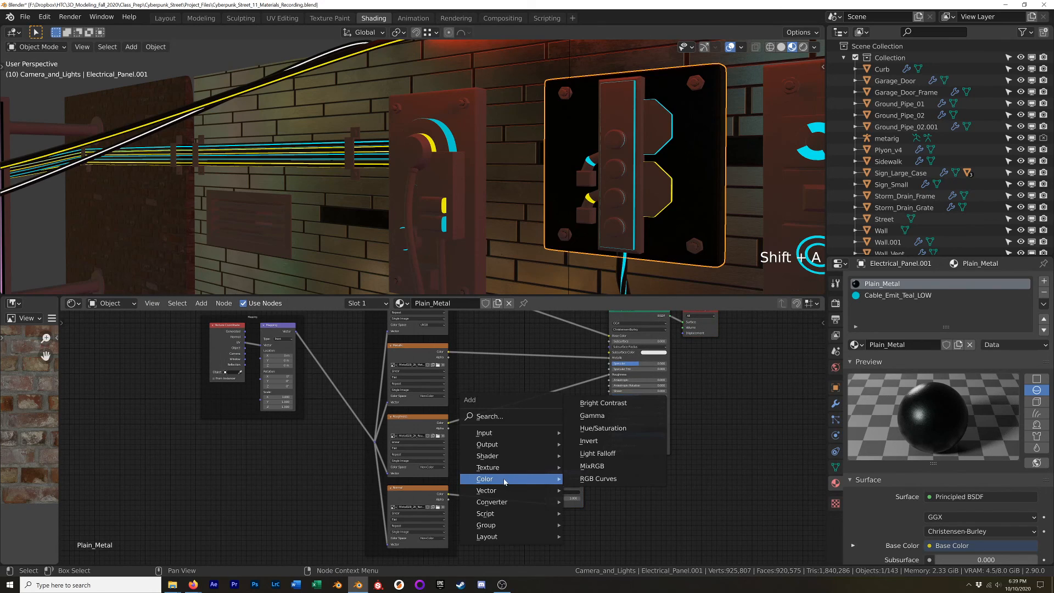
{"action": "left_click", "coordinate": [599, 479]}
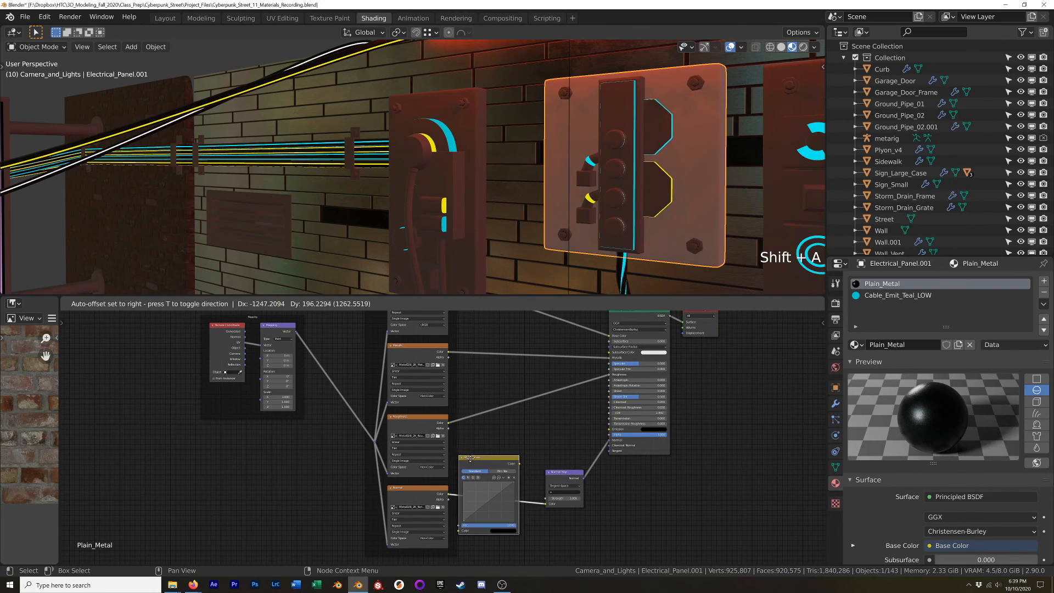
{"action": "left_click", "coordinate": [469, 464]}
Step: Invert the green channel in the RGB Curves node by setting its end points to 0,1 and 1,0
{"action": "scroll", "coordinate": [457, 358], "scroll_direction": "up", "scroll_amount": 5}
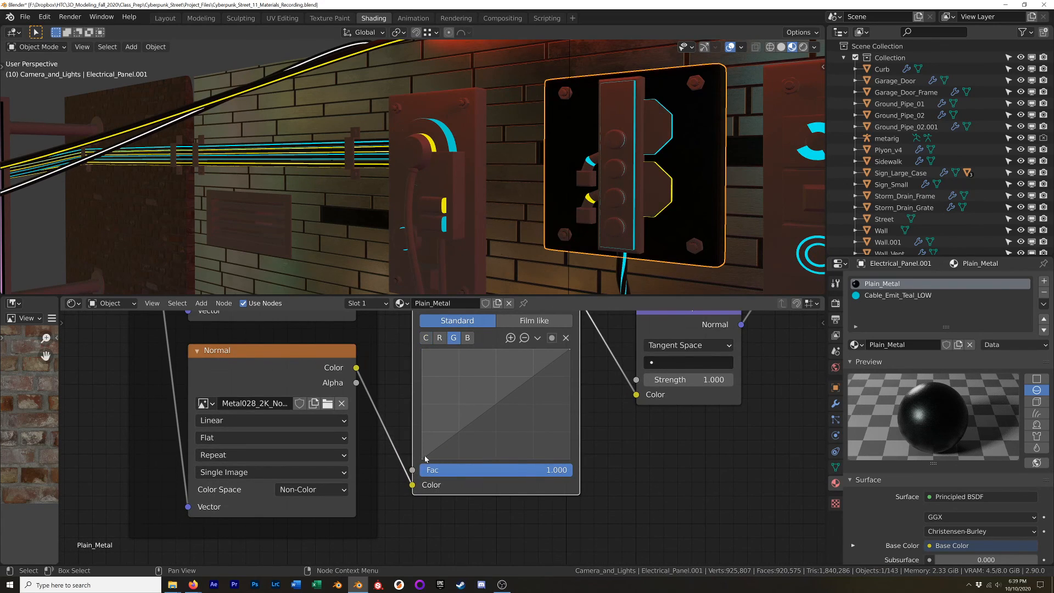
{"action": "left_click_drag", "start_coordinate": [423, 460], "coordinate": [422, 350]}
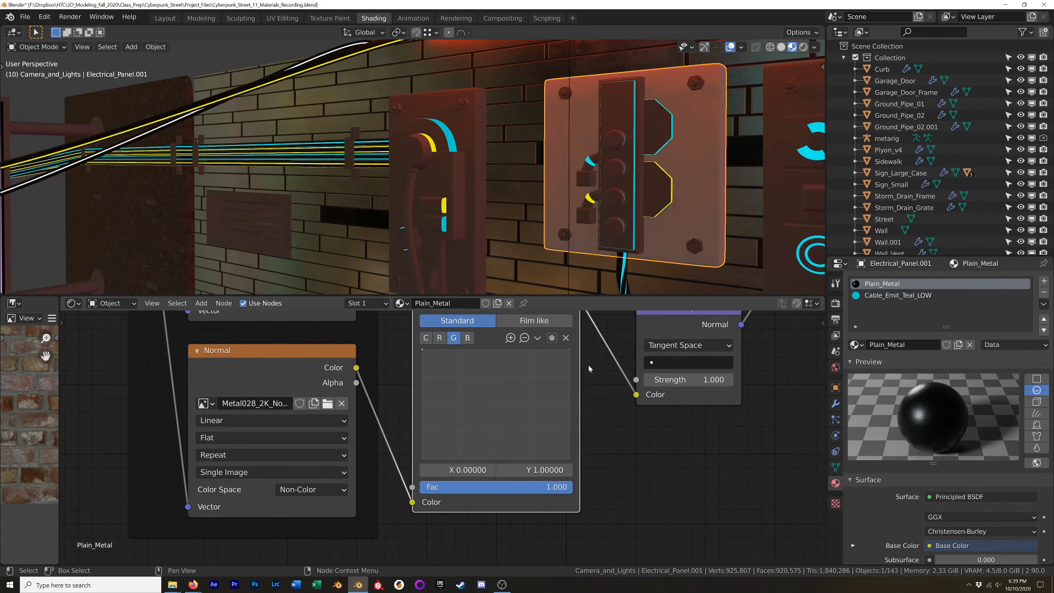
{"action": "left_click_drag", "start_coordinate": [570, 348], "coordinate": [577, 483]}
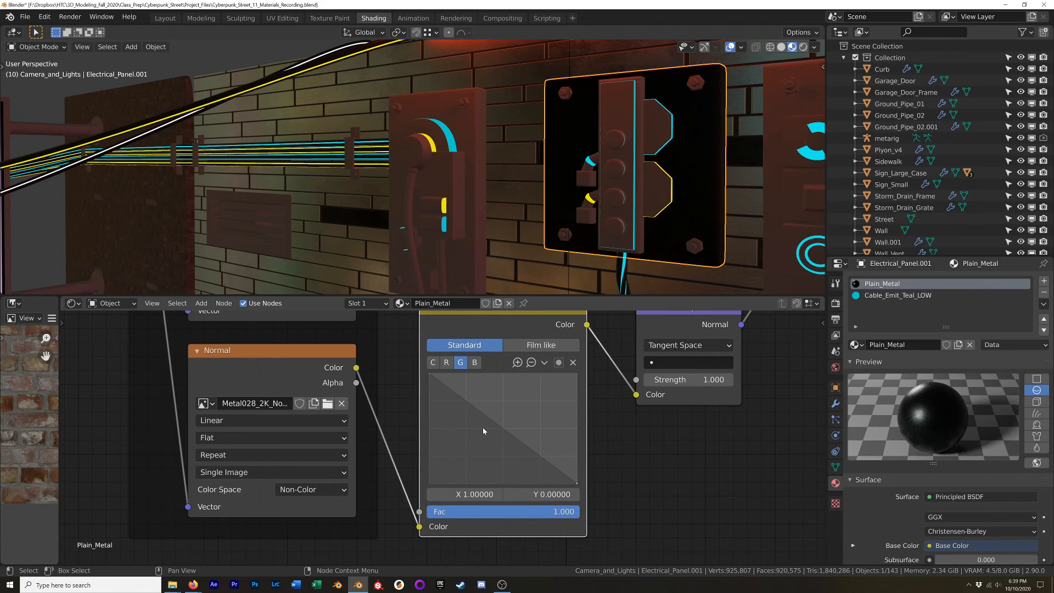
{"action": "middle_click_drag", "start_coordinate": [566, 419], "coordinate": [523, 522], "text": "shift"}
{"action": "scroll", "coordinate": [699, 215], "scroll_direction": "up", "scroll_amount": 1}
{"action": "scroll", "coordinate": [672, 232], "scroll_direction": "down", "scroll_amount": 4}
{"action": "scroll", "coordinate": [672, 235], "scroll_direction": "down", "scroll_amount": 2}
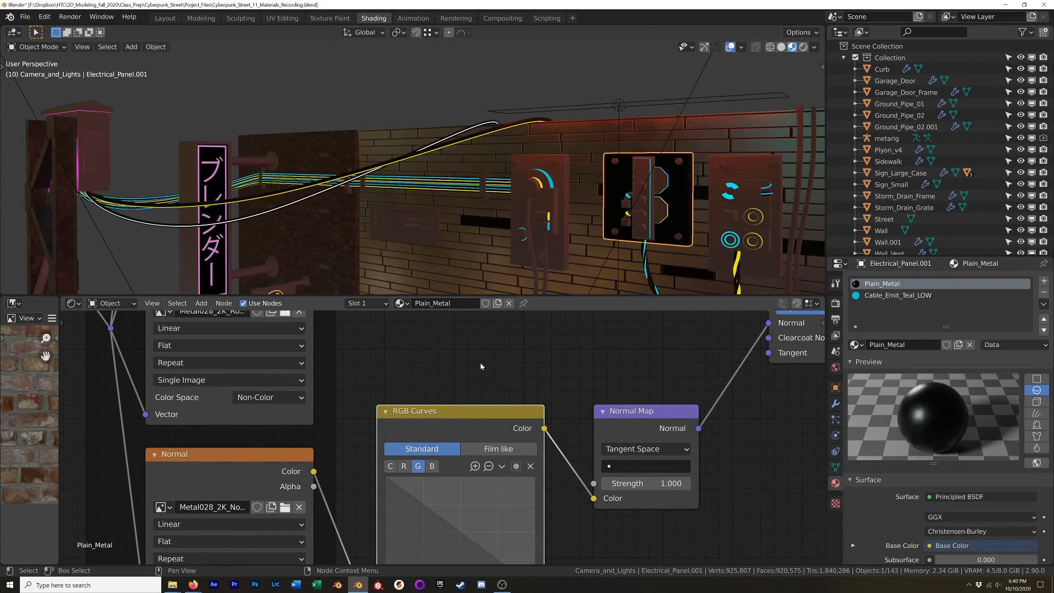
Step: Delete the Metallic texture node from the Plain_Metal node tree
{"action": "scroll", "coordinate": [474, 361], "scroll_direction": "down", "scroll_amount": 4}
{"action": "middle_click_drag", "start_coordinate": [474, 361], "coordinate": [626, 529], "text": "shift"}
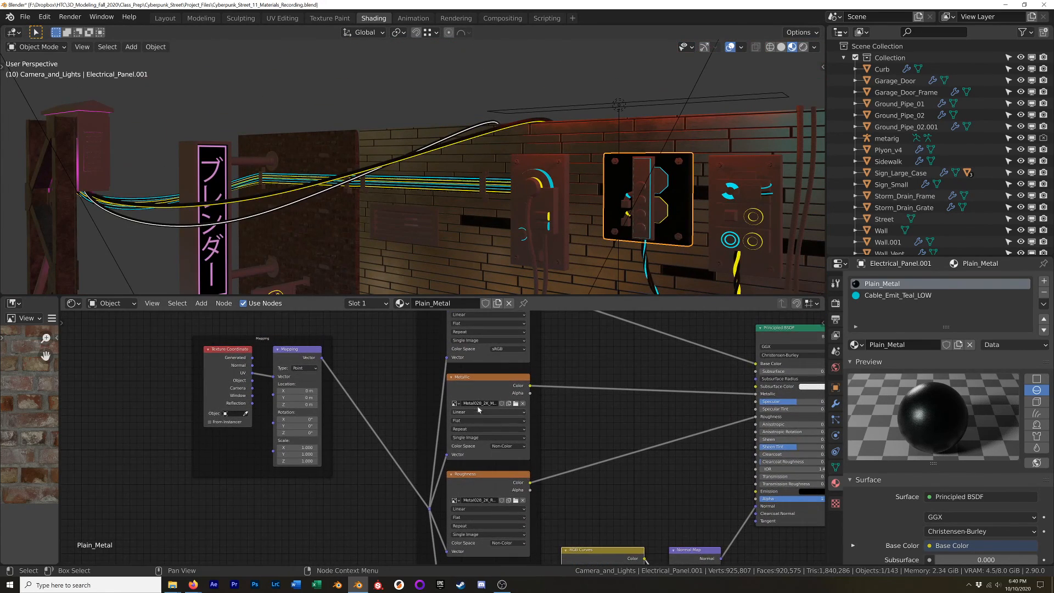
{"action": "left_click", "coordinate": [488, 385]}
{"action": "middle_click_drag", "start_coordinate": [586, 407], "coordinate": [559, 417], "text": "shift"}
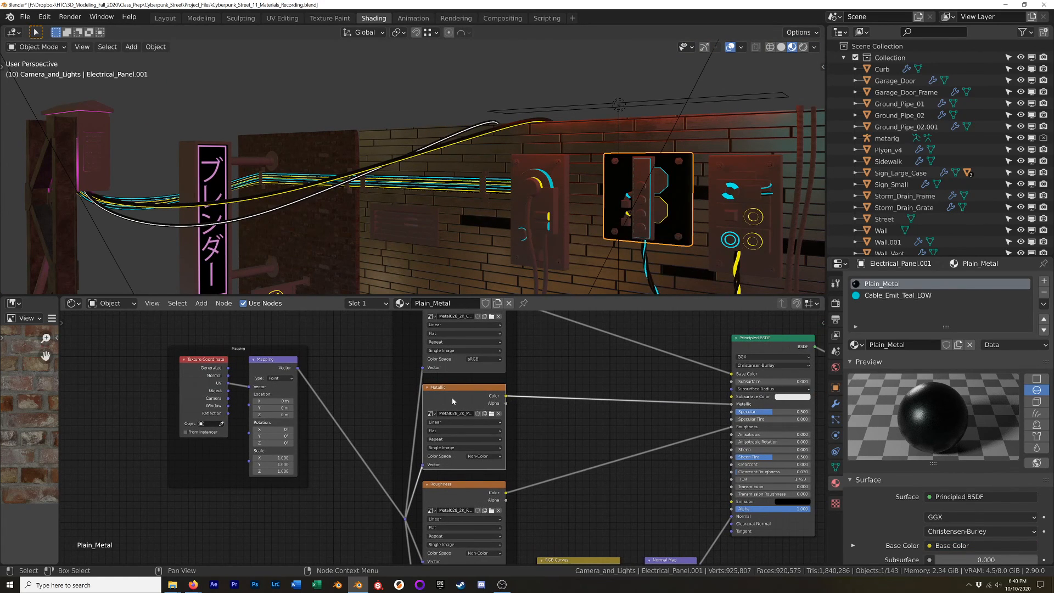
{"action": "key", "text": "x"}
Step: Duplicate the Roughness texture node above the original, link it to the shared mapping vector, and connect its color to the Metallic input
{"action": "middle_click_drag", "start_coordinate": [496, 426], "coordinate": [507, 398], "text": "shift"}
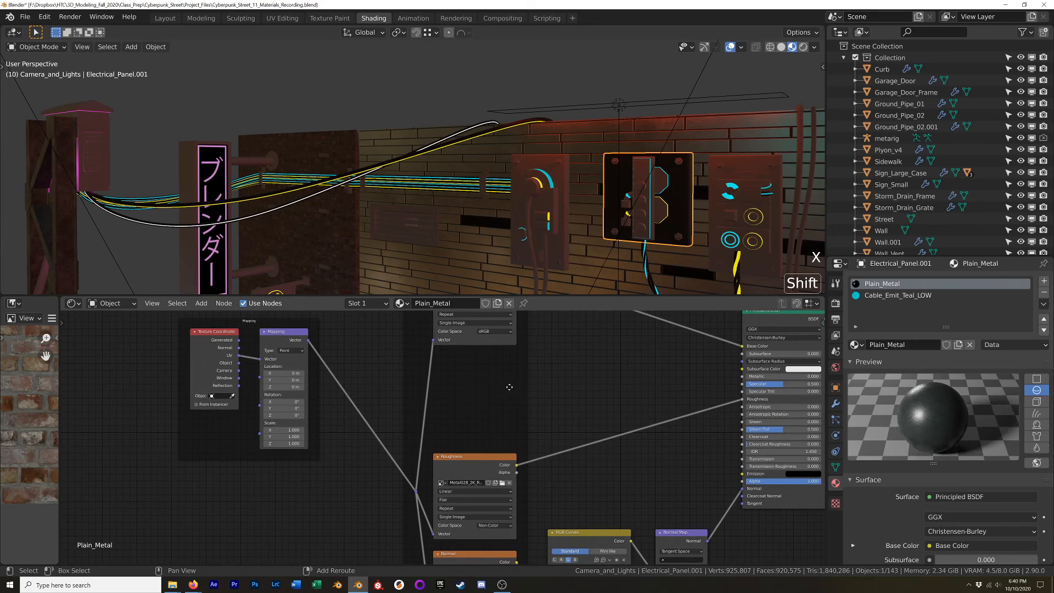
{"action": "left_click", "coordinate": [473, 457]}
{"action": "key", "text": "shift+d"}
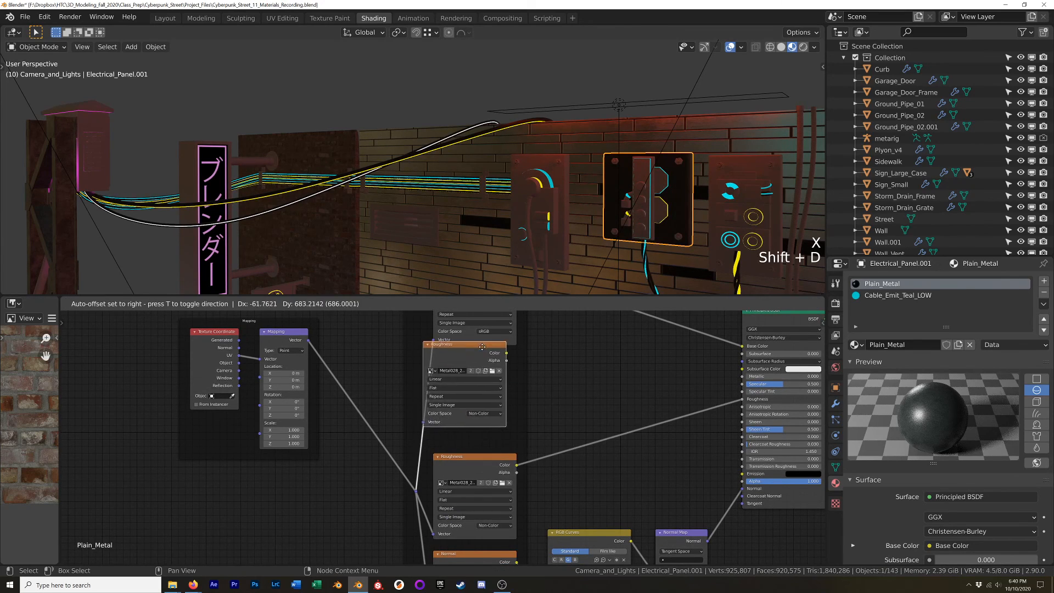
{"action": "left_click", "coordinate": [491, 361]}
{"action": "left_click_drag", "start_coordinate": [415, 492], "coordinate": [434, 437]}
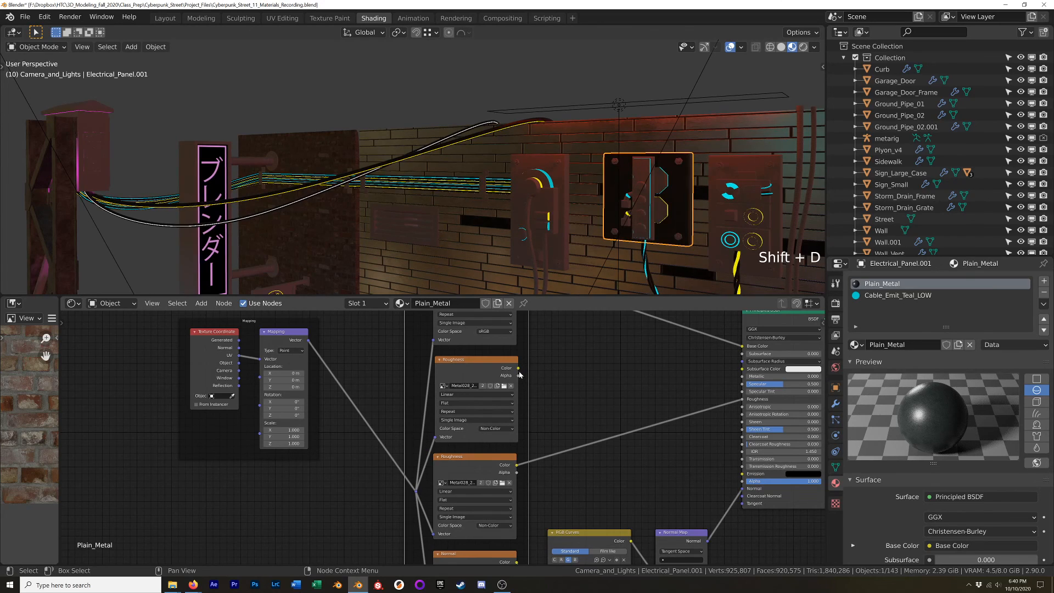
{"action": "left_click_drag", "start_coordinate": [519, 368], "coordinate": [743, 376]}
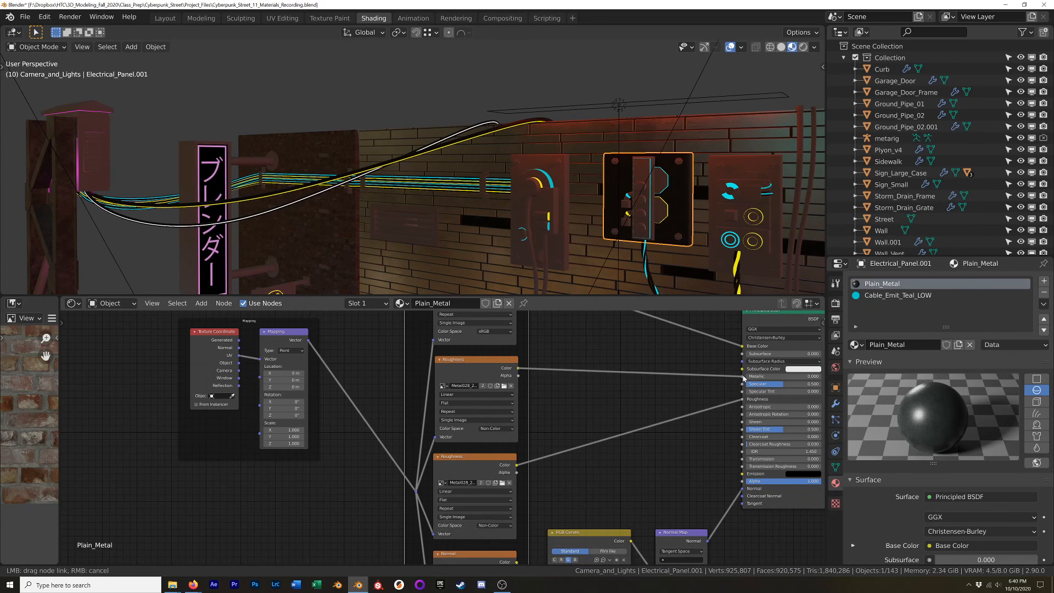
Step: Load Metal028_2K_Metalness.jpg into the duplicated texture node
{"action": "left_click", "coordinate": [504, 385]}
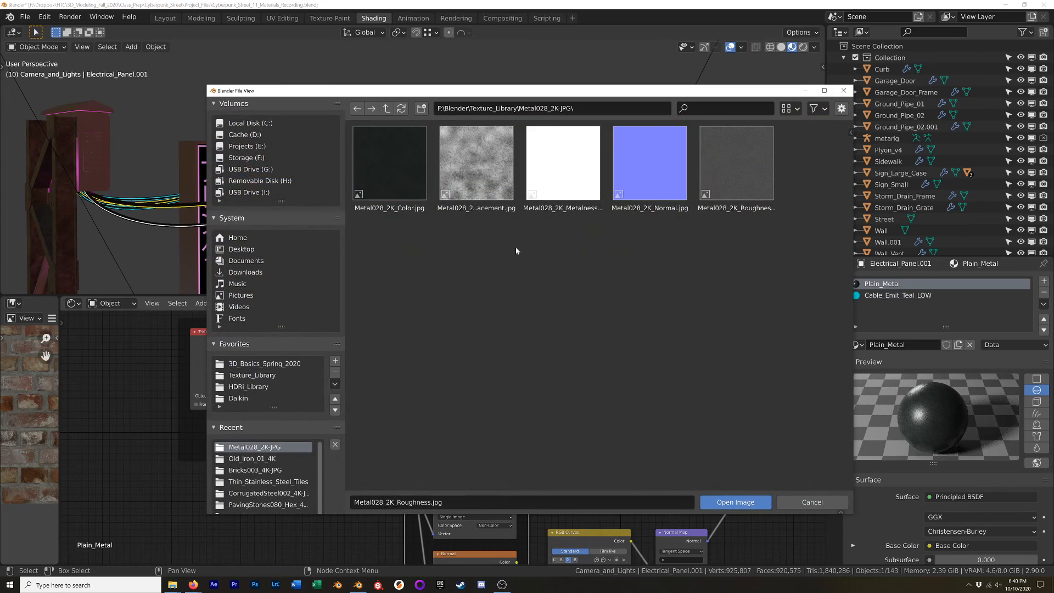
{"action": "left_click", "coordinate": [559, 184]}
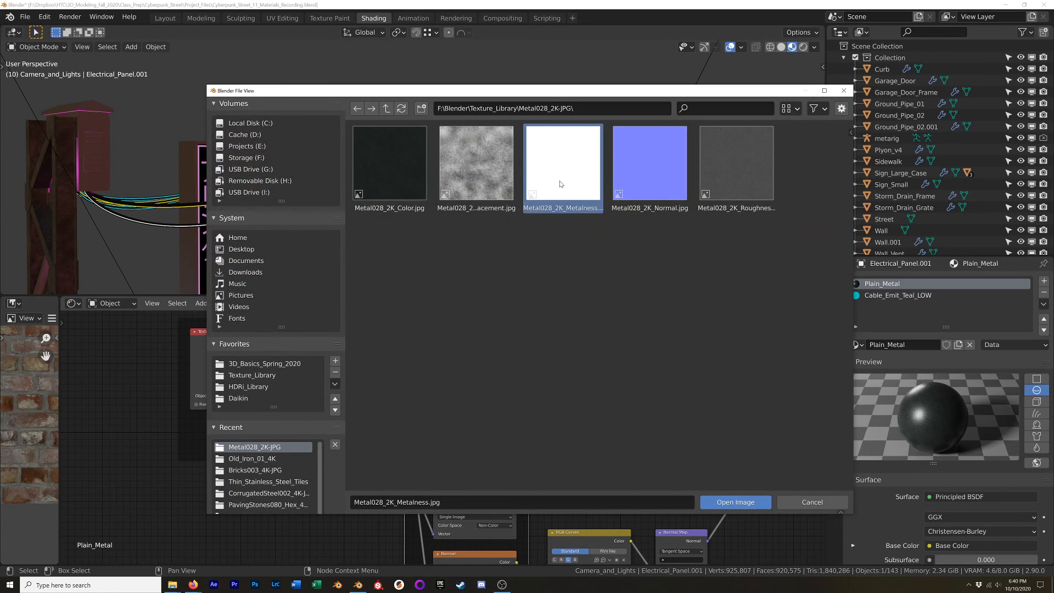
{"action": "left_click", "coordinate": [736, 503]}
{"action": "scroll", "coordinate": [528, 443], "scroll_direction": "up", "scroll_amount": 3}
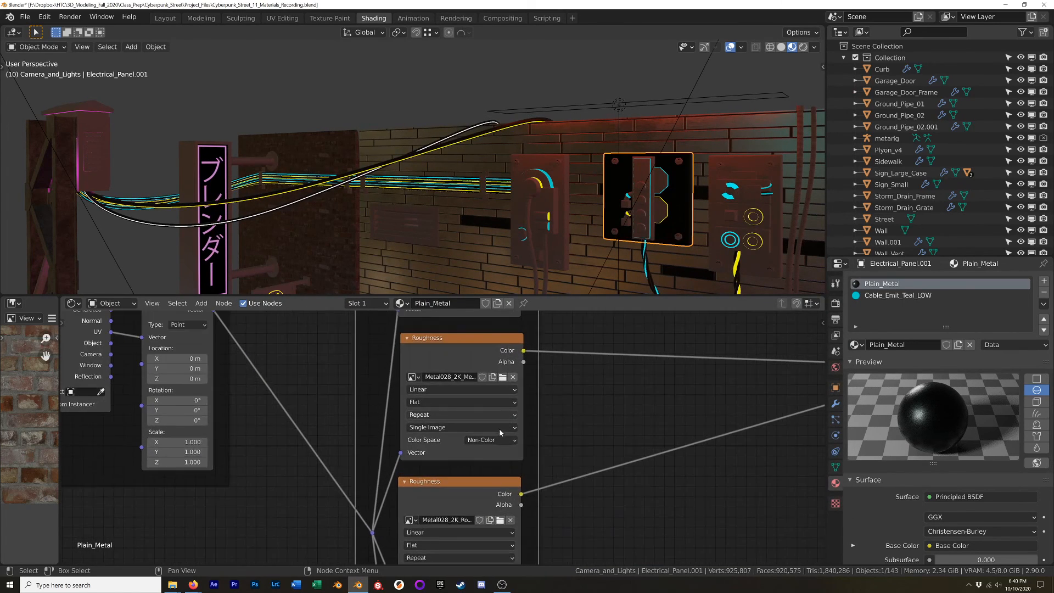
Step: Isolate the selected electrical panel in local view and light the material preview with the outdoor blue-sky HDRI, leaving Scene World off
{"action": "scroll", "coordinate": [680, 205], "scroll_direction": "up", "scroll_amount": 3}
{"action": "middle_click_drag", "start_coordinate": [680, 205], "coordinate": [622, 214]}
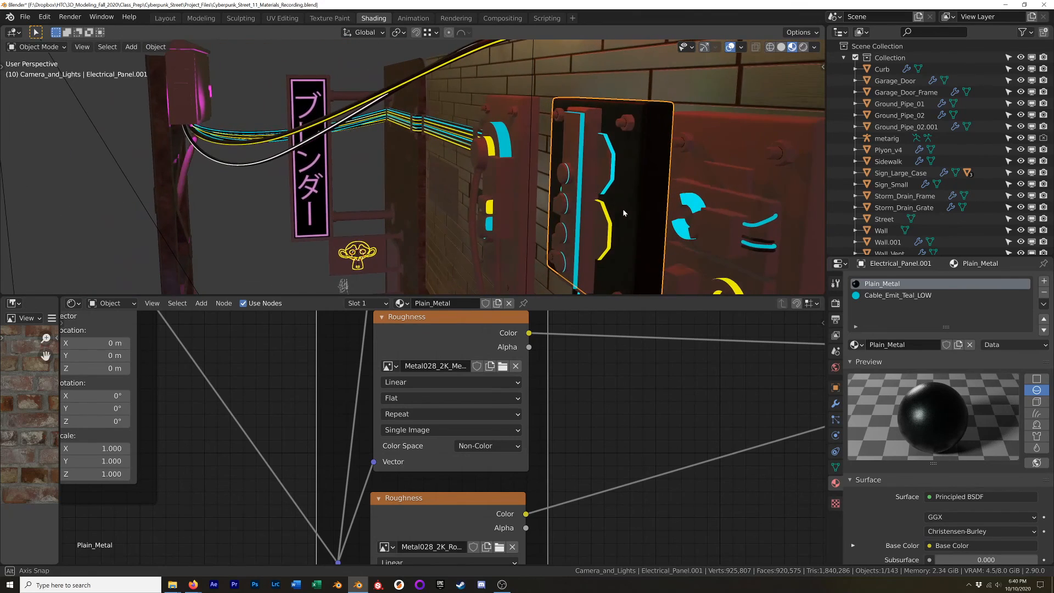
{"action": "key", "text": "KP_Divide"}
{"action": "middle_click_drag", "start_coordinate": [436, 146], "coordinate": [474, 145]}
{"action": "left_click", "coordinate": [818, 48]}
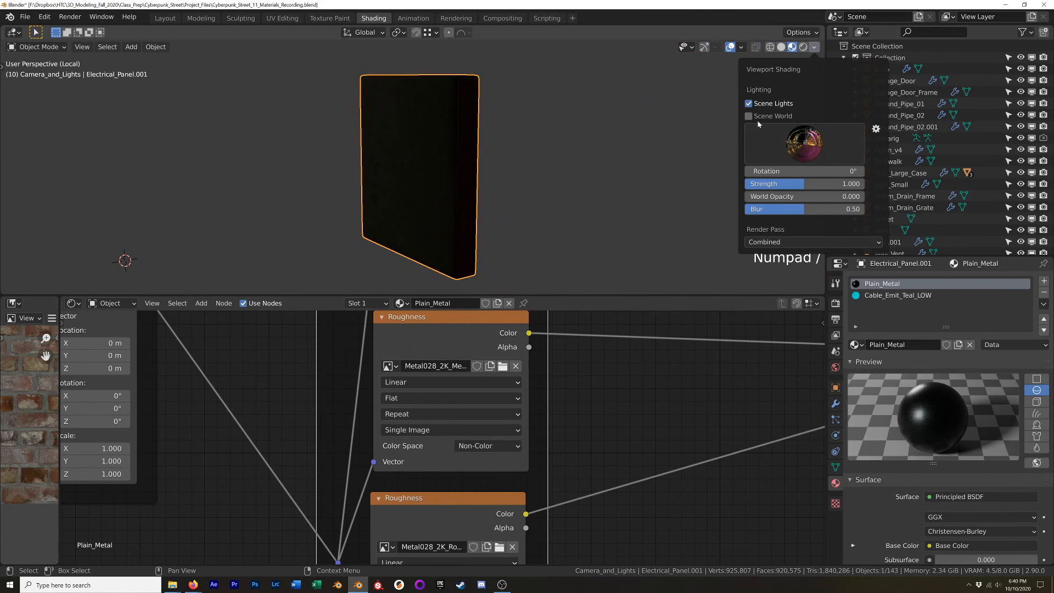
{"action": "left_click", "coordinate": [748, 117]}
{"action": "left_click", "coordinate": [762, 116]}
{"action": "left_click", "coordinate": [804, 144]}
{"action": "left_click", "coordinate": [664, 218]}
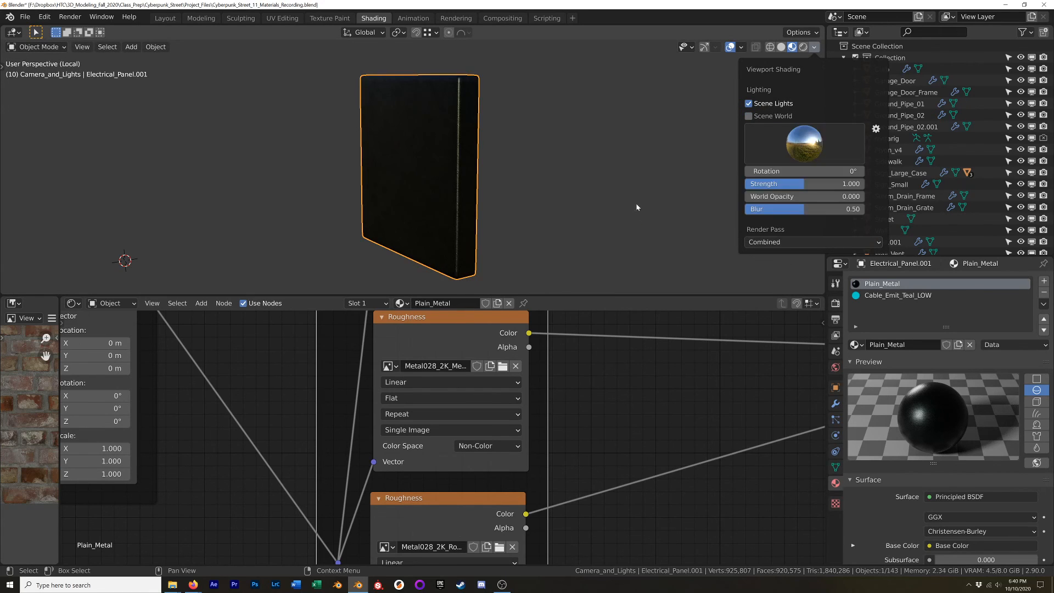
Step: Examine the isolated panel's metal surface up close from several angles
{"action": "mouse_move", "coordinate": [467, 170]}
{"action": "middle_mouse_down"}
{"action": "mouse_move", "coordinate": [546, 131]}
{"action": "mouse_move", "coordinate": [558, 158]}
{"action": "middle_mouse_up"}
{"action": "scroll", "coordinate": [431, 162], "scroll_direction": "up", "scroll_amount": 4}
{"action": "middle_click_drag", "start_coordinate": [433, 164], "coordinate": [488, 165]}
{"action": "scroll", "coordinate": [418, 163], "scroll_direction": "up", "scroll_amount": 5}
{"action": "scroll", "coordinate": [418, 163], "scroll_direction": "down", "scroll_amount": 8}
{"action": "scroll", "coordinate": [463, 167], "scroll_direction": "up", "scroll_amount": 4}
{"action": "scroll", "coordinate": [466, 163], "scroll_direction": "down", "scroll_amount": 2}
{"action": "scroll", "coordinate": [586, 396], "scroll_direction": "down", "scroll_amount": 2}
{"action": "scroll", "coordinate": [586, 397], "scroll_direction": "down", "scroll_amount": 1}
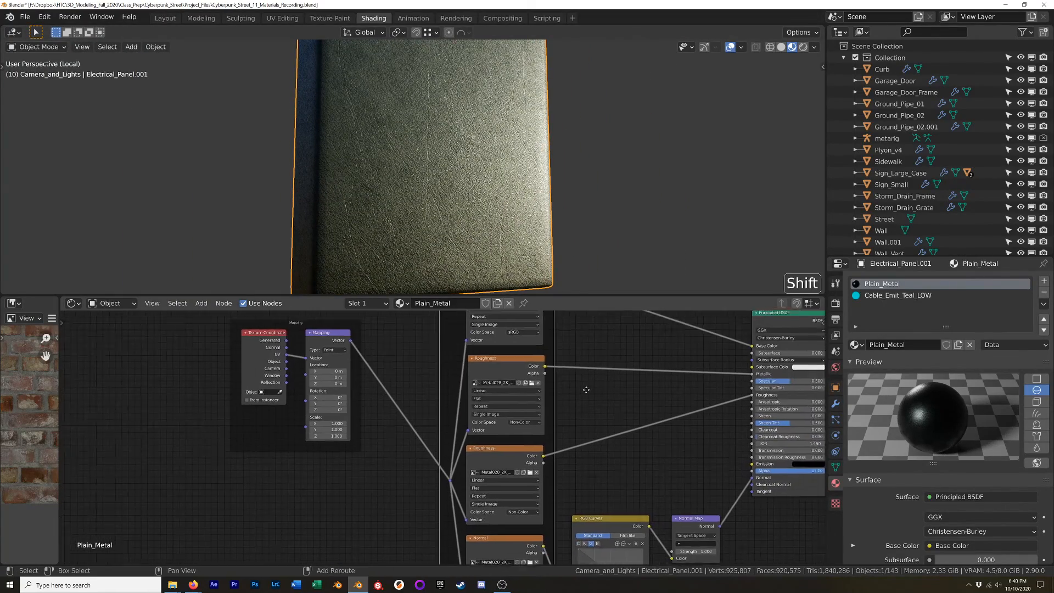
Step: Relabel the duplicated Roughness texture node that feeds the Metallic input as Metallic
{"action": "middle_click_drag", "start_coordinate": [586, 395], "coordinate": [471, 393]}
{"action": "middle_click_drag", "start_coordinate": [526, 354], "coordinate": [566, 408]}
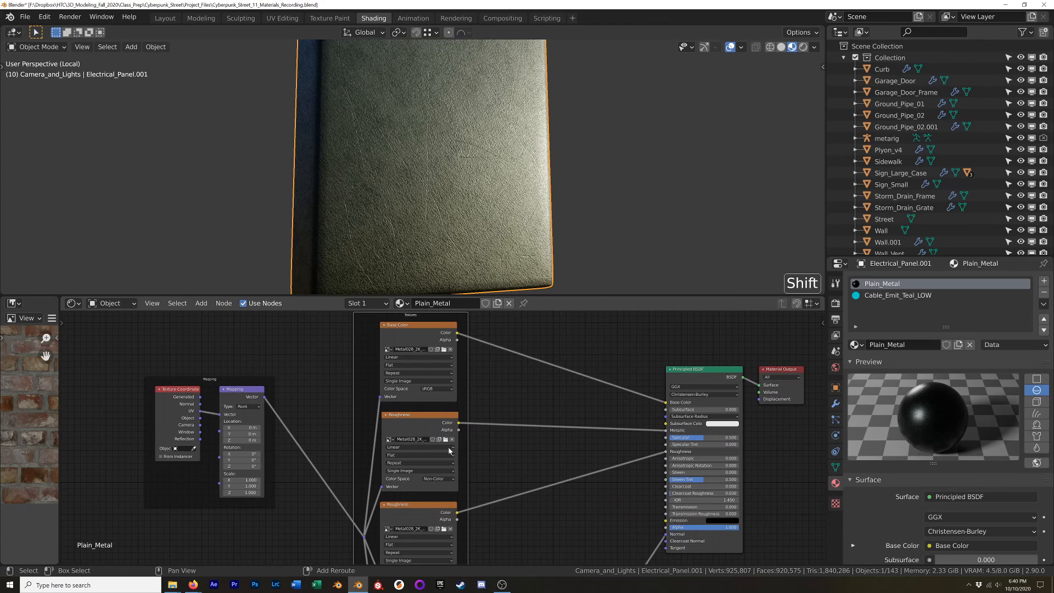
{"action": "left_click", "coordinate": [401, 417]}
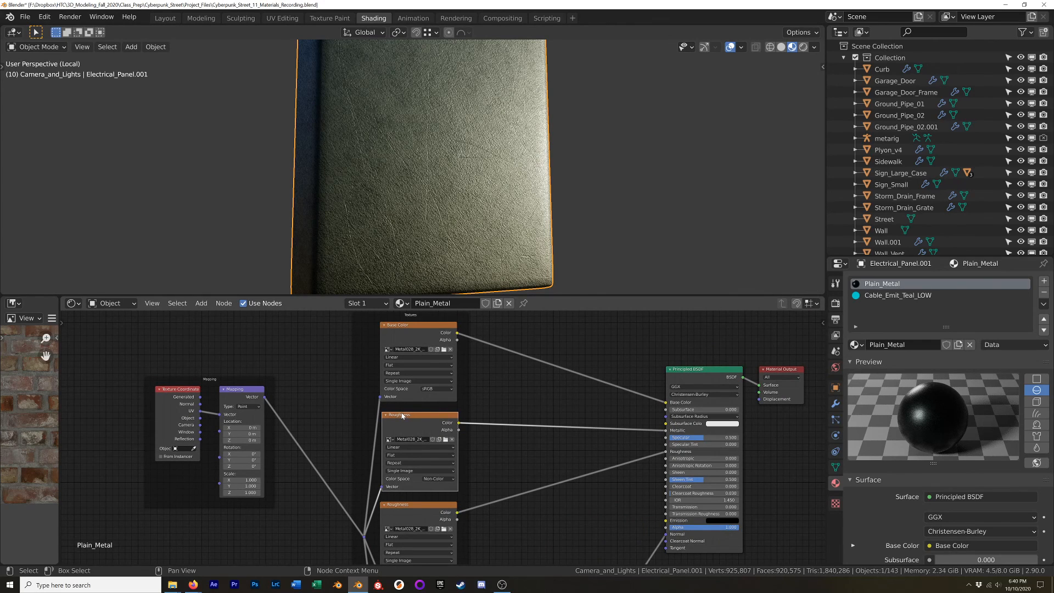
{"action": "key", "text": "n"}
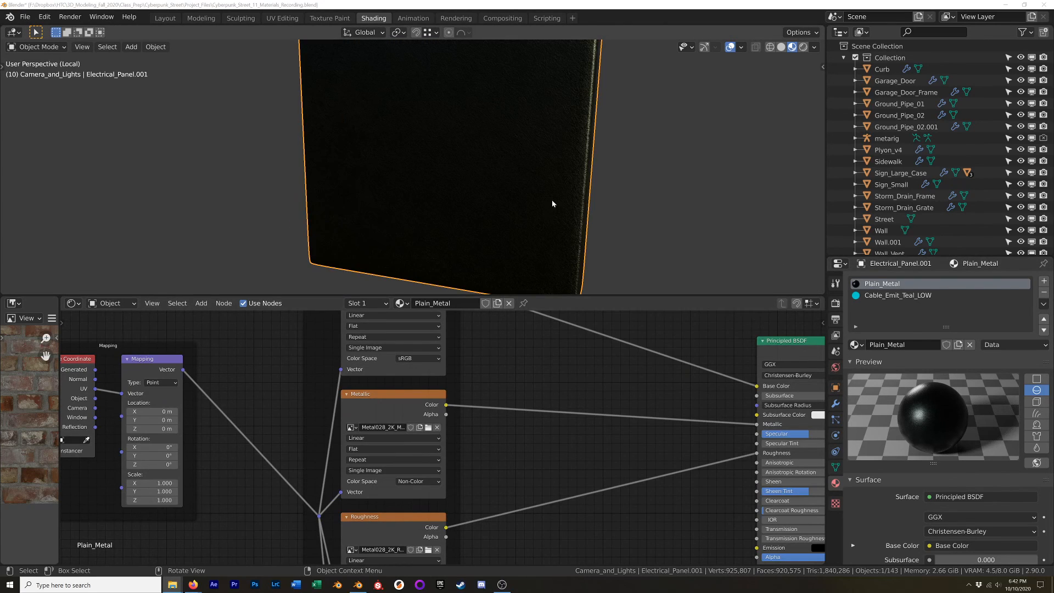
Step: Check the panel against the Metal028_2K_Color.jpg image, close the image, and exit local view
{"action": "scroll", "coordinate": [552, 204], "scroll_direction": "down", "scroll_amount": 5}
{"action": "middle_click_drag", "start_coordinate": [543, 184], "coordinate": [590, 155]}
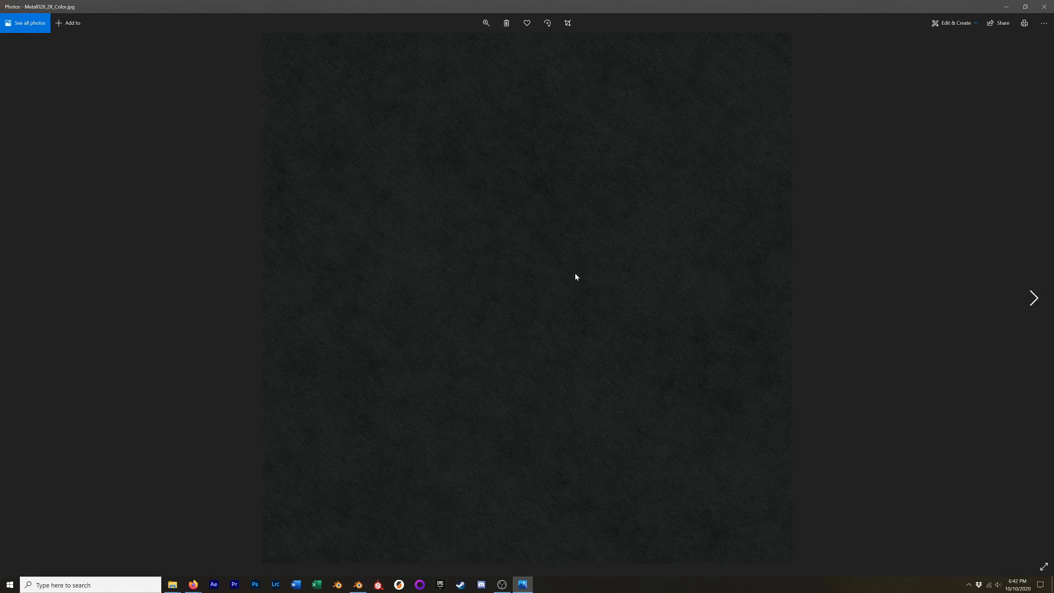
{"action": "left_click", "coordinate": [1046, 7]}
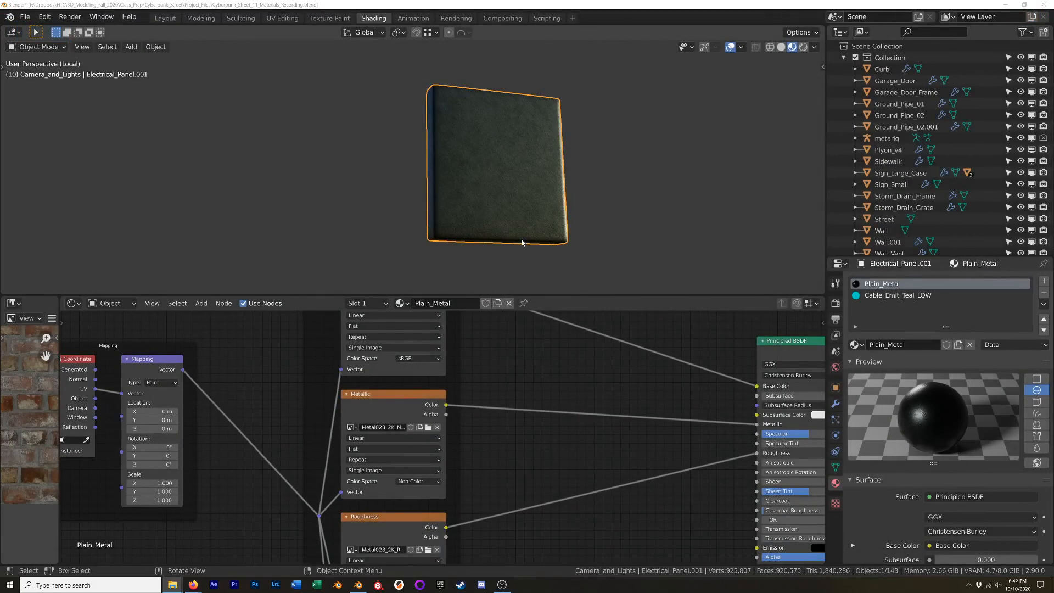
{"action": "scroll", "coordinate": [588, 188], "scroll_direction": "down", "scroll_amount": 2}
{"action": "middle_click_drag", "start_coordinate": [588, 189], "coordinate": [664, 169]}
{"action": "key", "text": "KP_Divide"}
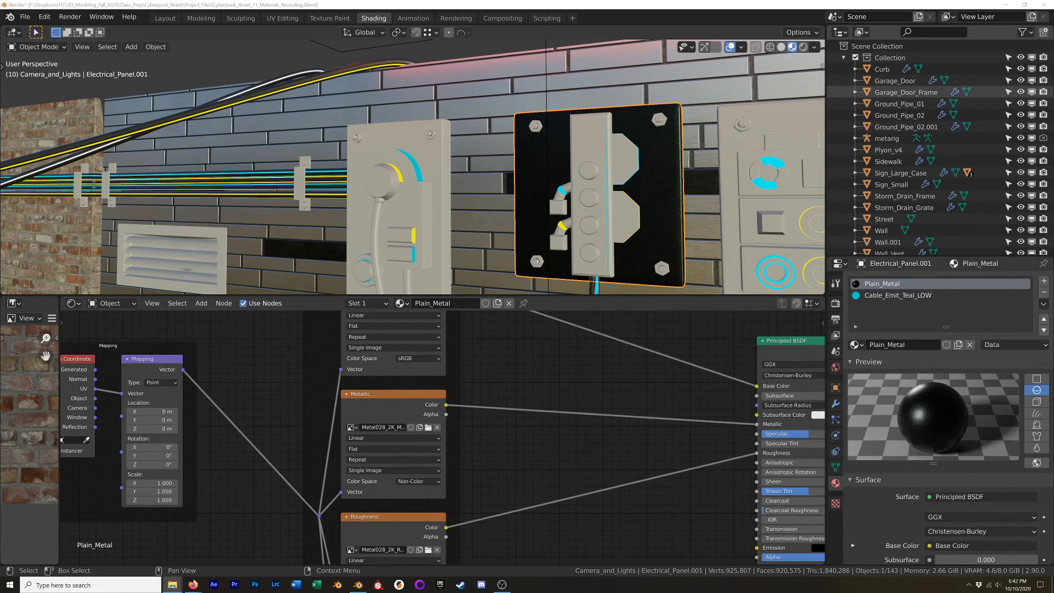
Step: Browse Texture_Library for other metal textures, checking the MetalPlates002_4K-JPG and MetalGalvanizedSteel001 folders, and clear the file window away
{"action": "key", "text": "alt+Tab"}
{"action": "left_click", "coordinate": [546, 171]}
{"action": "scroll", "coordinate": [617, 308], "scroll_direction": "down", "scroll_amount": 3}
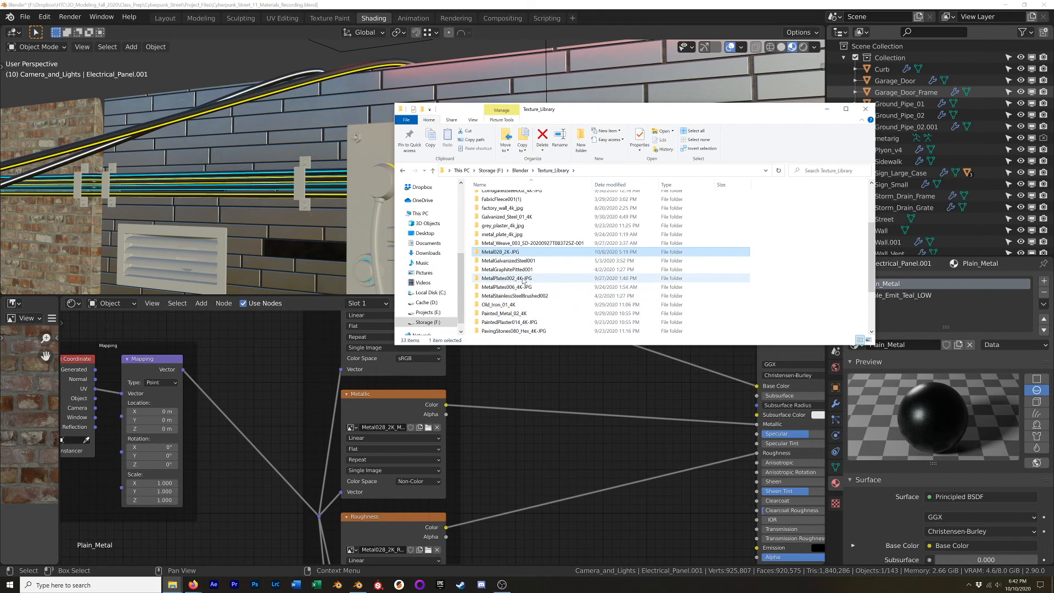
{"action": "double_click", "coordinate": [504, 278]}
{"action": "left_click", "coordinate": [554, 170]}
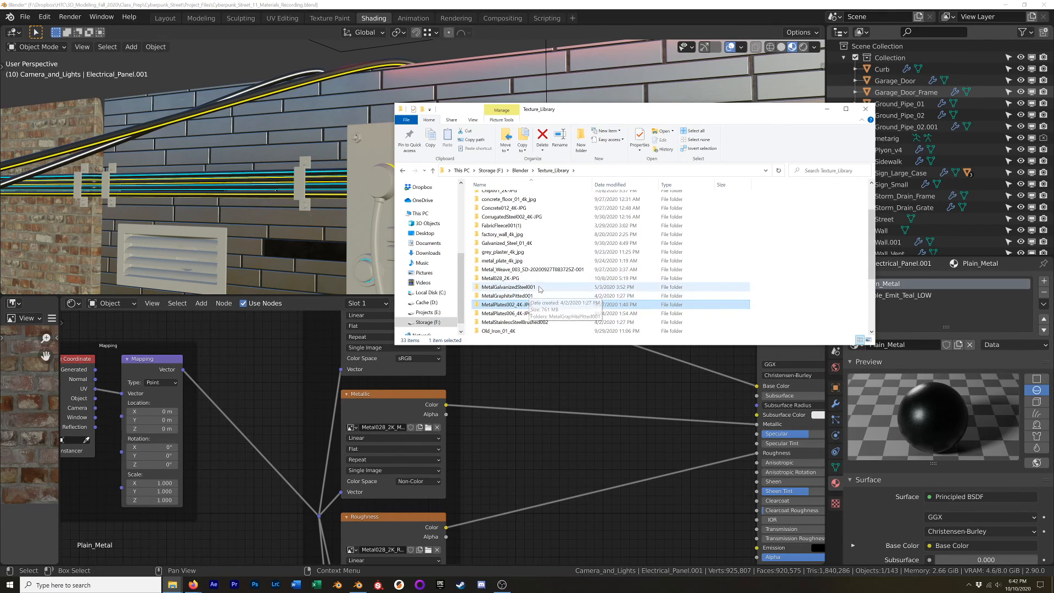
{"action": "double_click", "coordinate": [538, 287]}
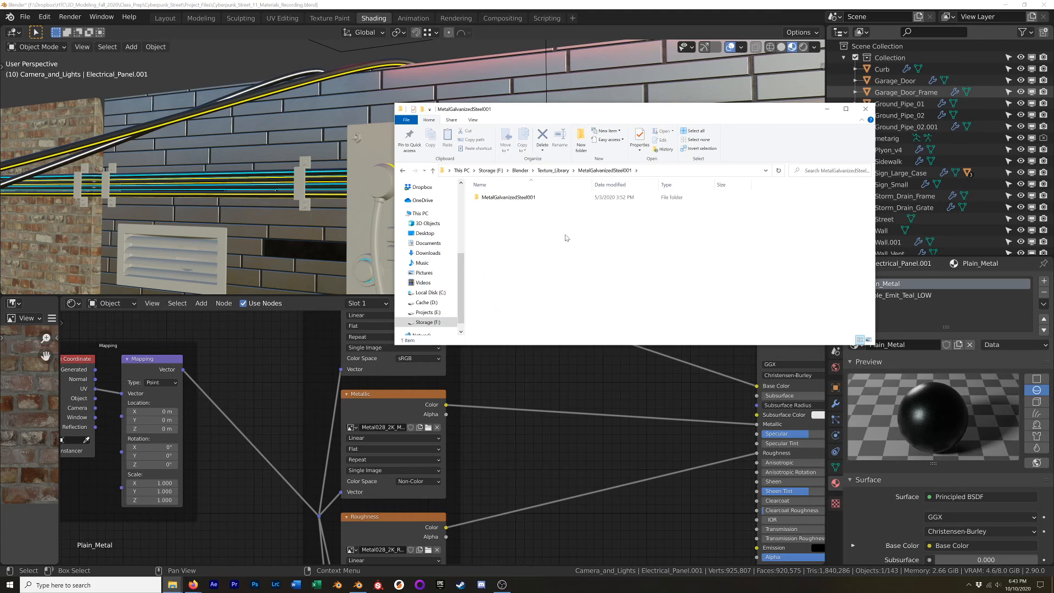
{"action": "left_click", "coordinate": [554, 170]}
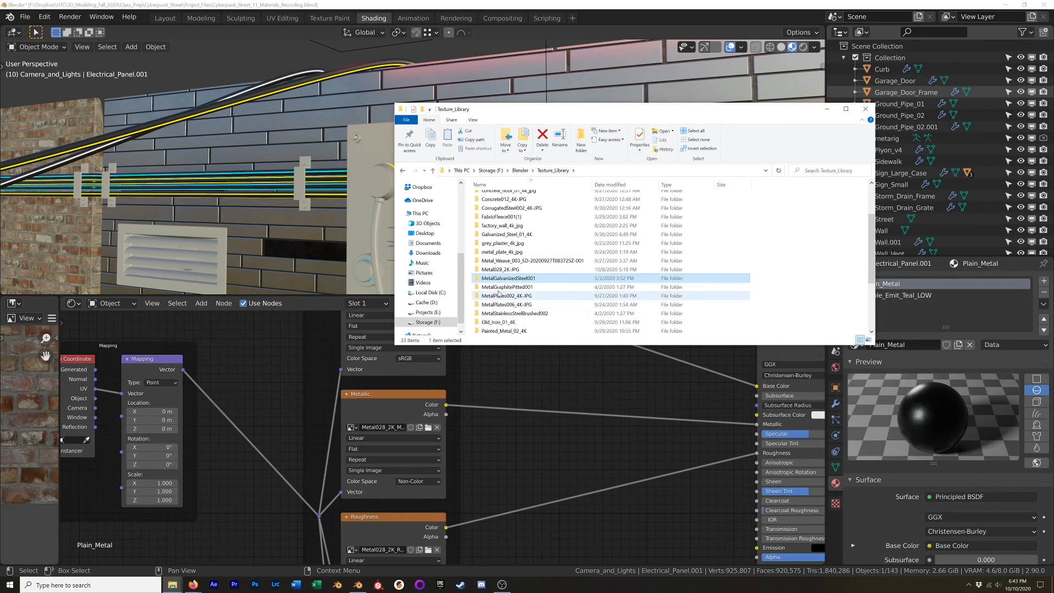
{"action": "left_click_drag", "start_coordinate": [506, 113], "coordinate": [1053, 127]}
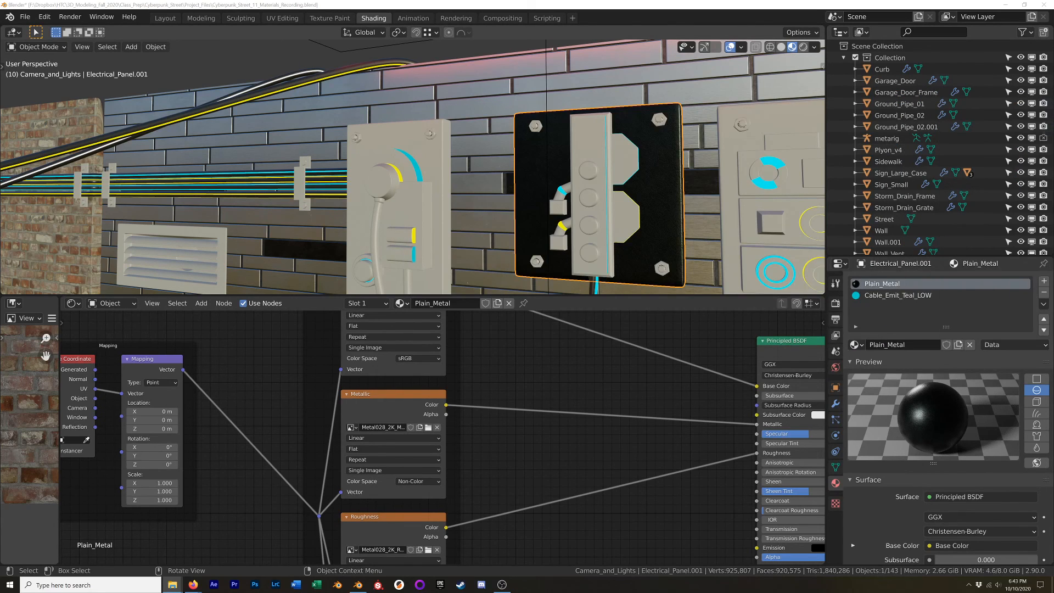
Step: Preview the Base Color texture through a Viewer node on the electrical panel isolated in local view
{"action": "mouse_move", "coordinate": [537, 207]}
{"action": "middle_mouse_down"}
{"action": "mouse_move", "coordinate": [607, 215]}
{"action": "mouse_move", "coordinate": [643, 206]}
{"action": "mouse_move", "coordinate": [549, 200]}
{"action": "middle_mouse_up"}
{"action": "scroll", "coordinate": [537, 345], "scroll_direction": "down", "scroll_amount": 3}
{"action": "middle_click_drag", "start_coordinate": [530, 339], "coordinate": [478, 399], "text": "shift"}
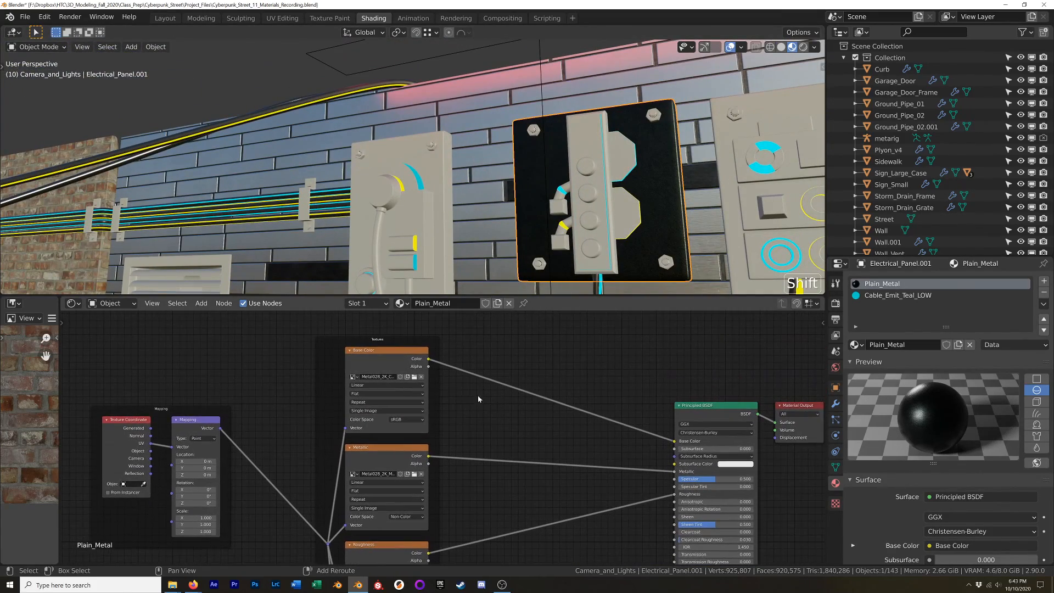
{"action": "left_click", "coordinate": [377, 349], "text": "ctrl+shift"}
{"action": "key", "text": "KP_Divide"}
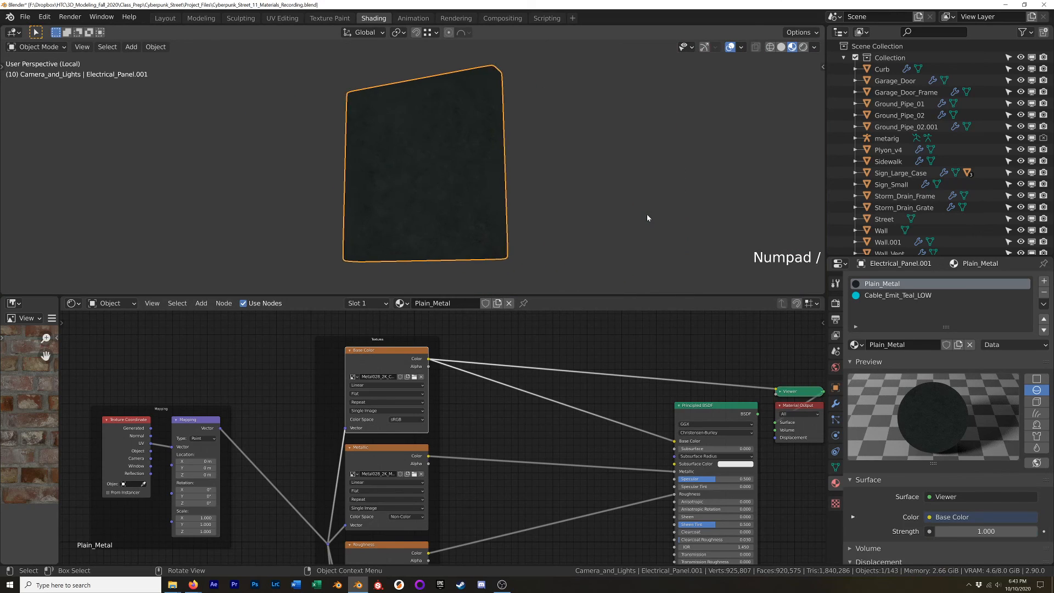
{"action": "middle_click_drag", "start_coordinate": [361, 162], "coordinate": [463, 225]}
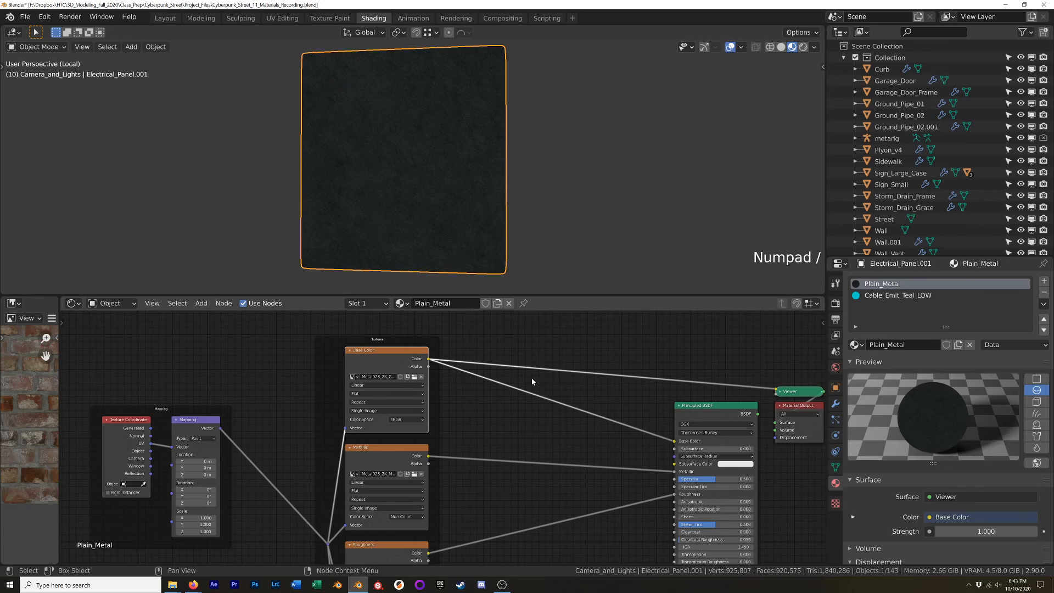
Step: Insert an RGB Curves node between the Base Color texture and the Principled BSDF, and preview its output
{"action": "key", "text": "shift+a"}
{"action": "mouse_move", "coordinate": [531, 379]}
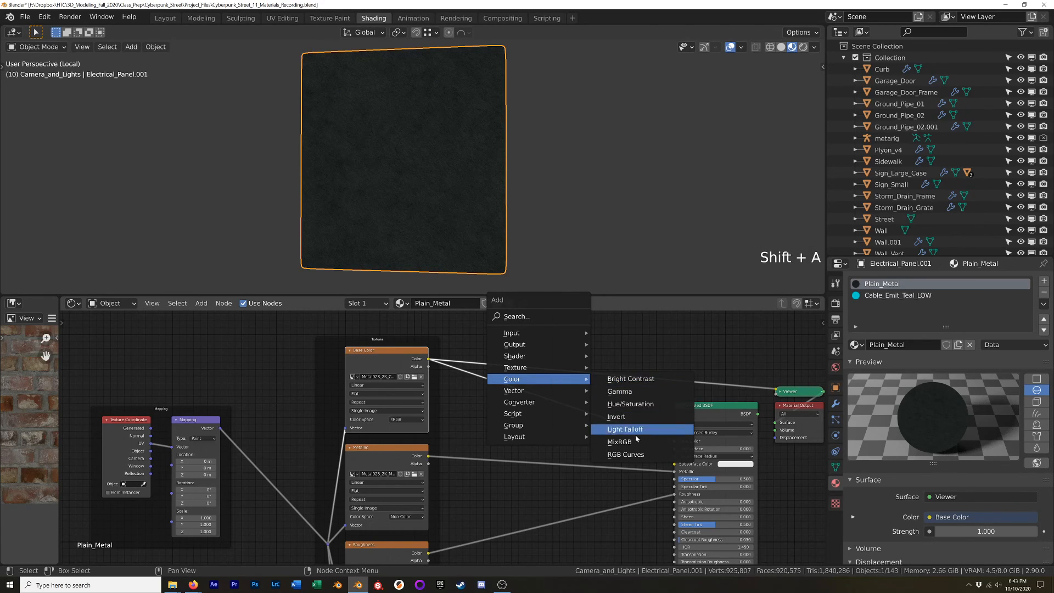
{"action": "left_click", "coordinate": [634, 455]}
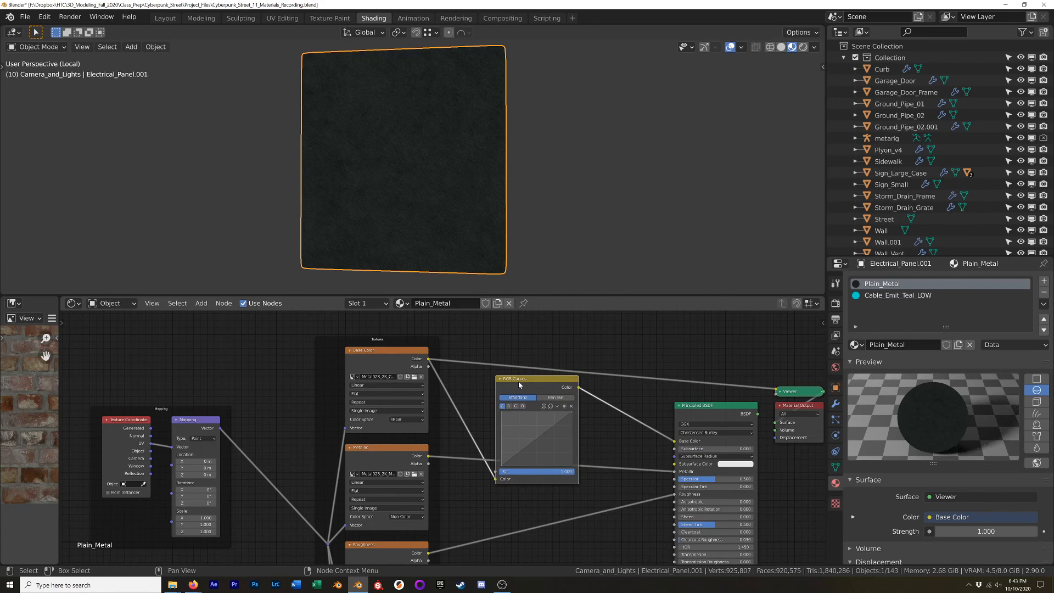
{"action": "left_click", "coordinate": [528, 350]}
{"action": "left_click", "coordinate": [530, 348], "text": "ctrl+shift"}
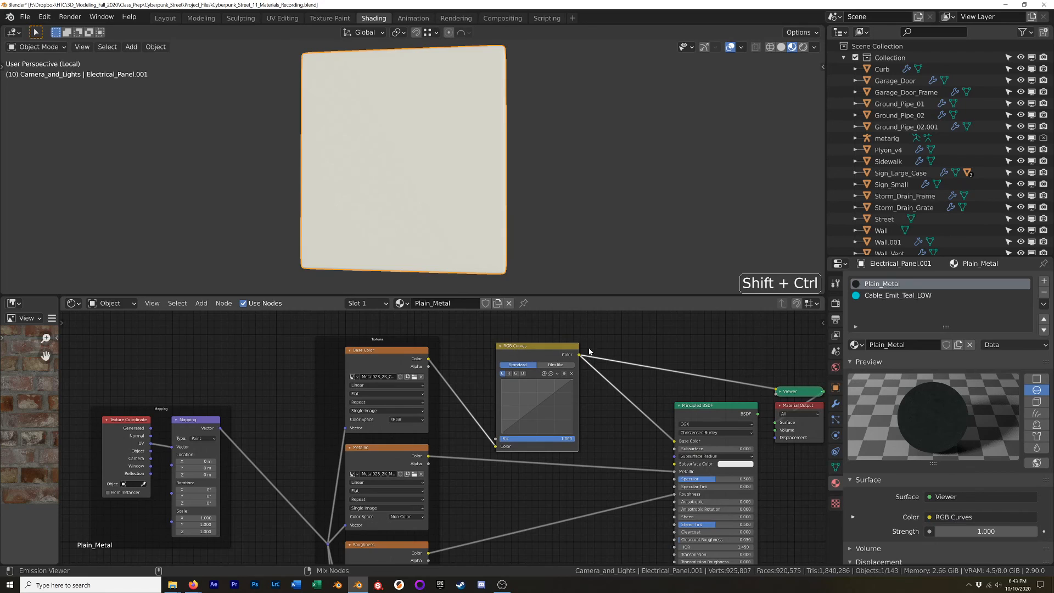
Step: Brighten the base color by raising a combined-curve point in RGB Curves to about X 0.38, Y 0.76
{"action": "middle_click_drag", "start_coordinate": [341, 110], "coordinate": [439, 175]}
{"action": "scroll", "coordinate": [419, 176], "scroll_direction": "up", "scroll_amount": 3}
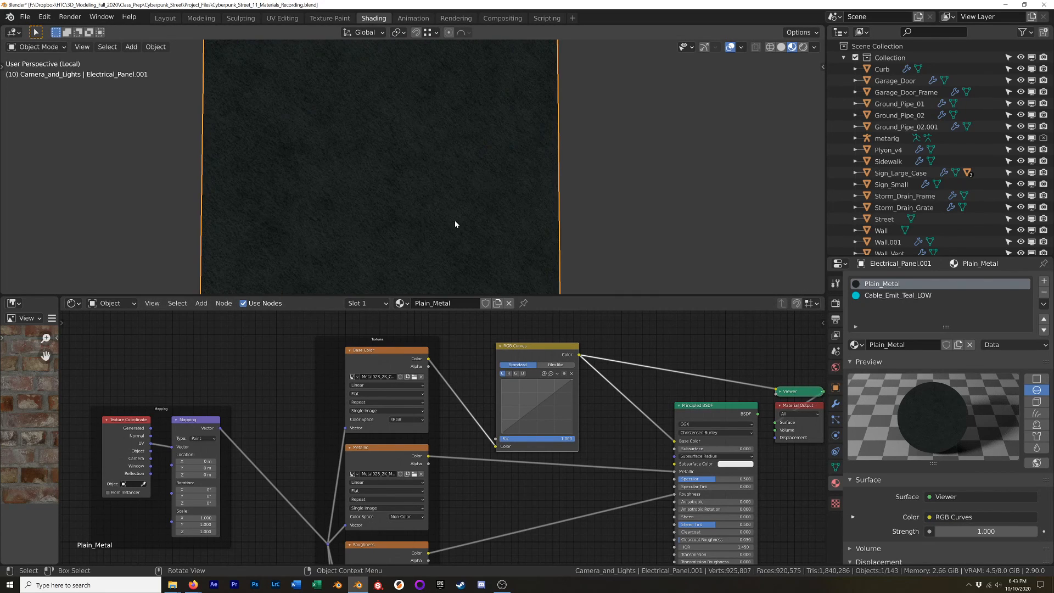
{"action": "scroll", "coordinate": [455, 220], "scroll_direction": "down", "scroll_amount": 2}
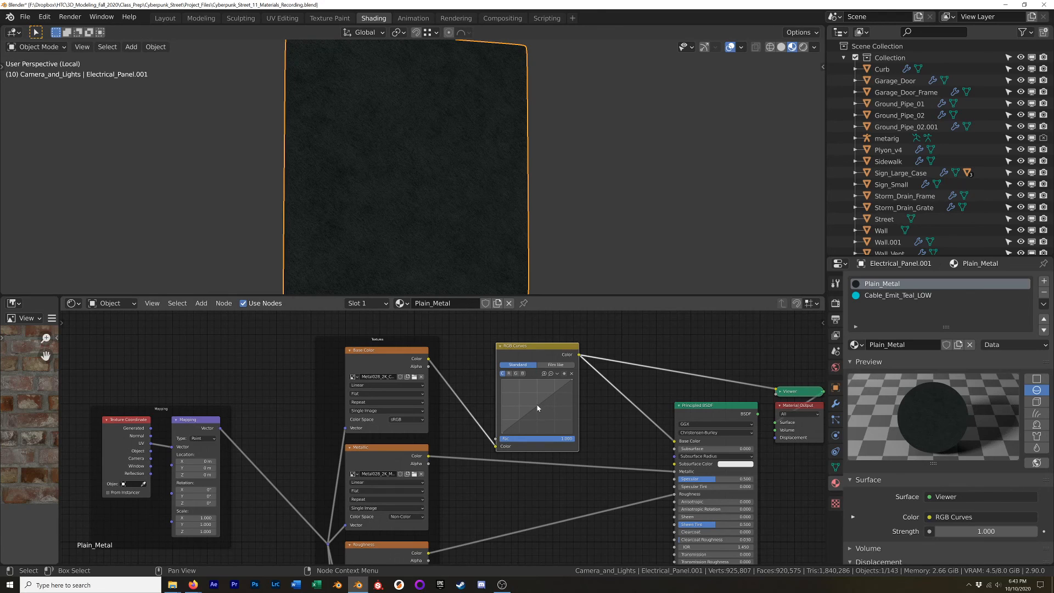
{"action": "left_click_drag", "start_coordinate": [537, 408], "coordinate": [537, 403]}
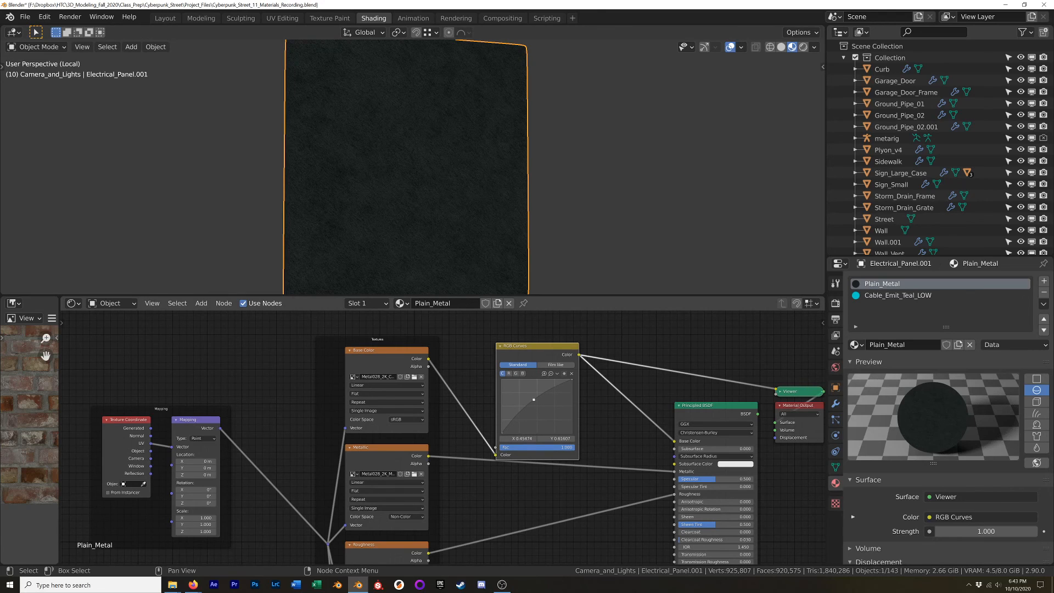
{"action": "middle_click_drag", "start_coordinate": [447, 214], "coordinate": [386, 207]}
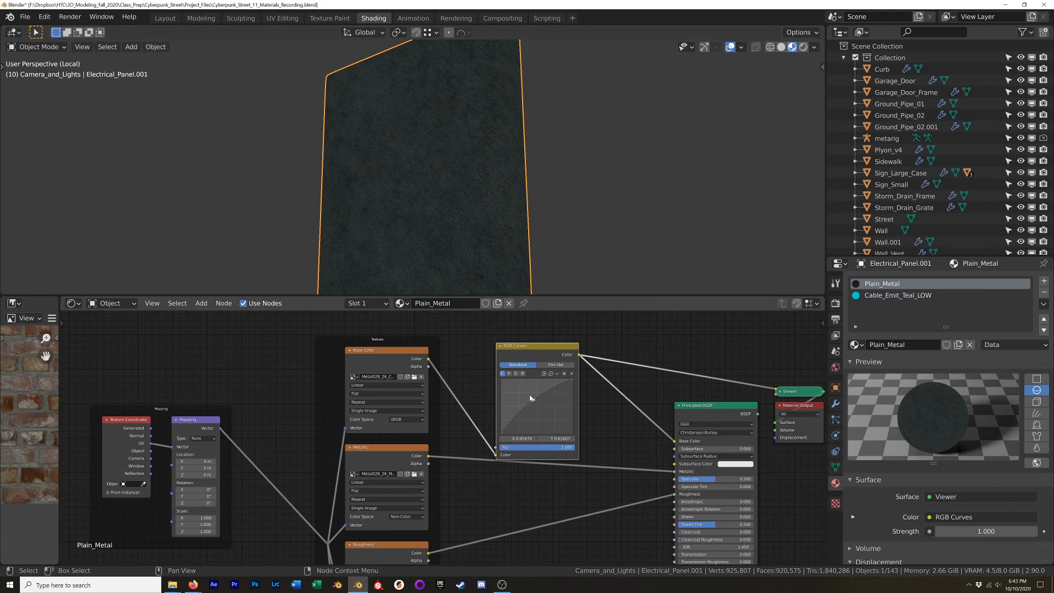
{"action": "left_click_drag", "start_coordinate": [529, 395], "coordinate": [529, 394]}
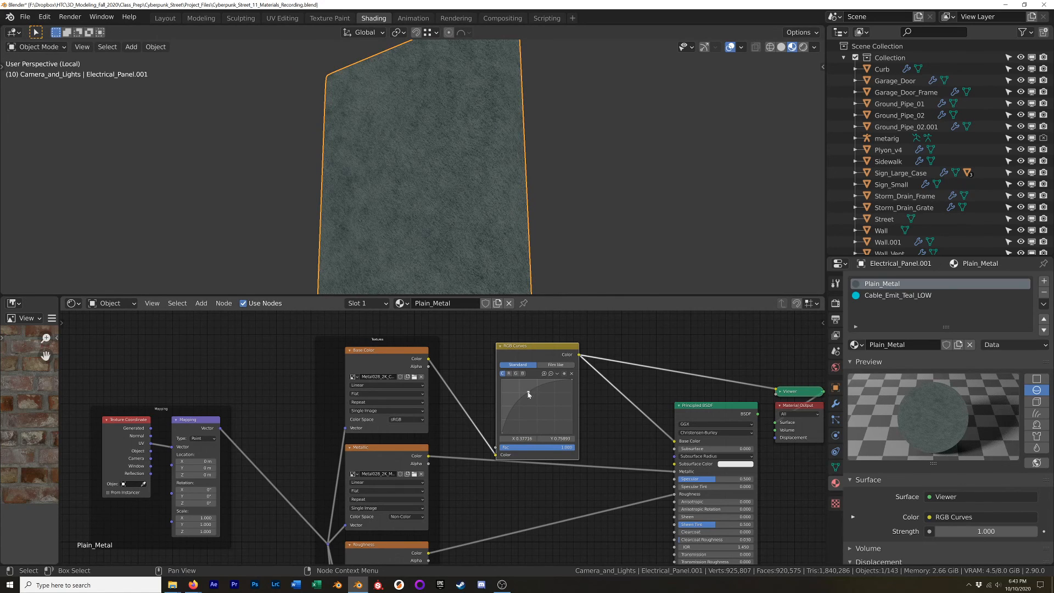
{"action": "mouse_move", "coordinate": [459, 183]}
{"action": "middle_mouse_down"}
{"action": "mouse_move", "coordinate": [496, 209]}
{"action": "mouse_move", "coordinate": [487, 208]}
{"action": "middle_mouse_up"}
Step: Switch the viewport to Rendered shading and reconnect the Principled BSDF to the Material Output, shifting the shader node slightly
{"action": "key", "text": "z"}
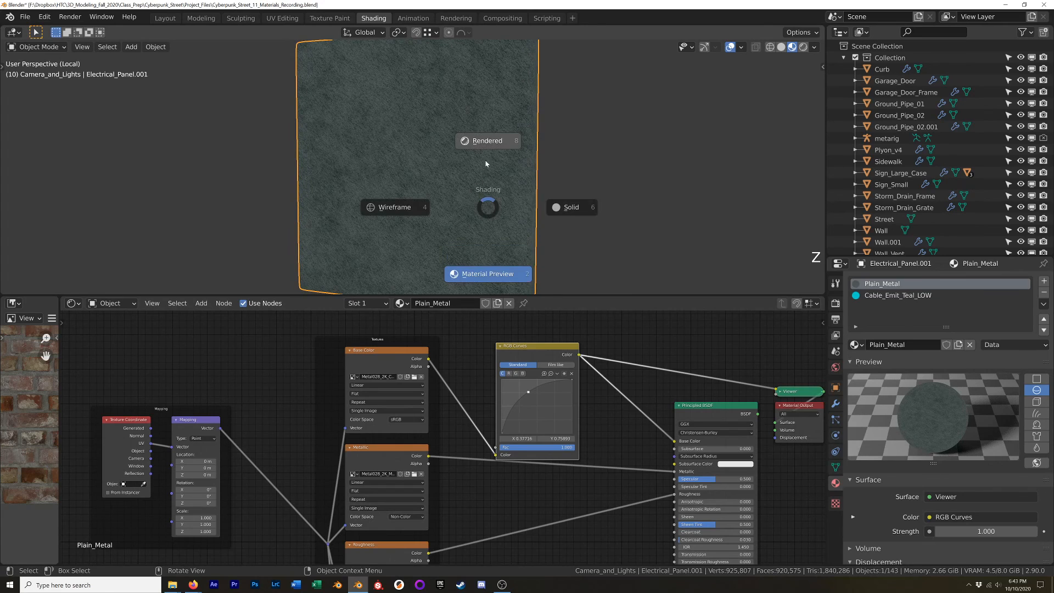
{"action": "left_click", "coordinate": [488, 133]}
{"action": "middle_click_drag", "start_coordinate": [465, 166], "coordinate": [511, 160]}
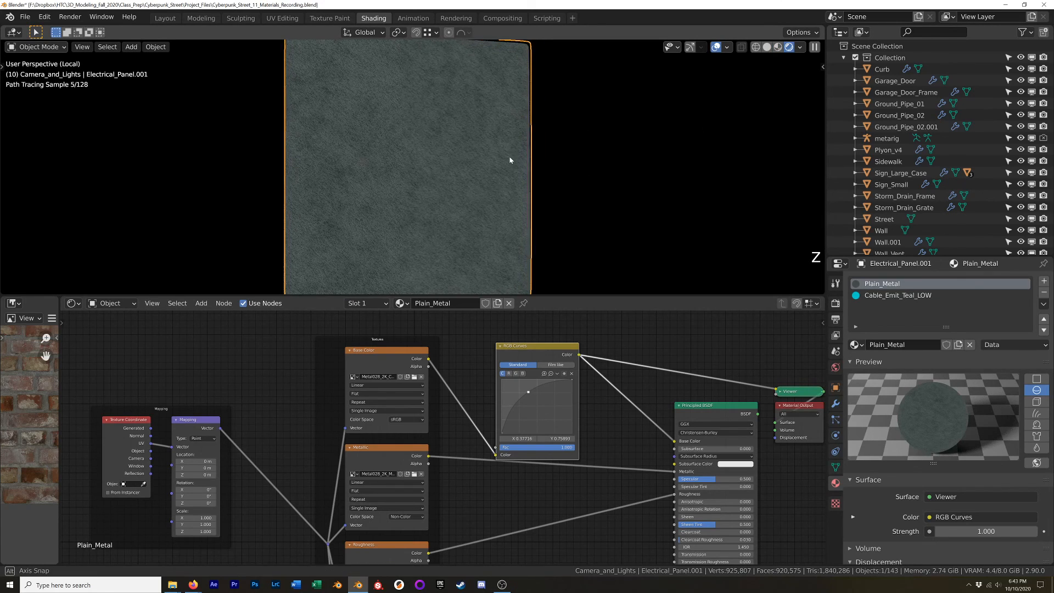
{"action": "left_click", "coordinate": [694, 406], "text": "ctrl+shift"}
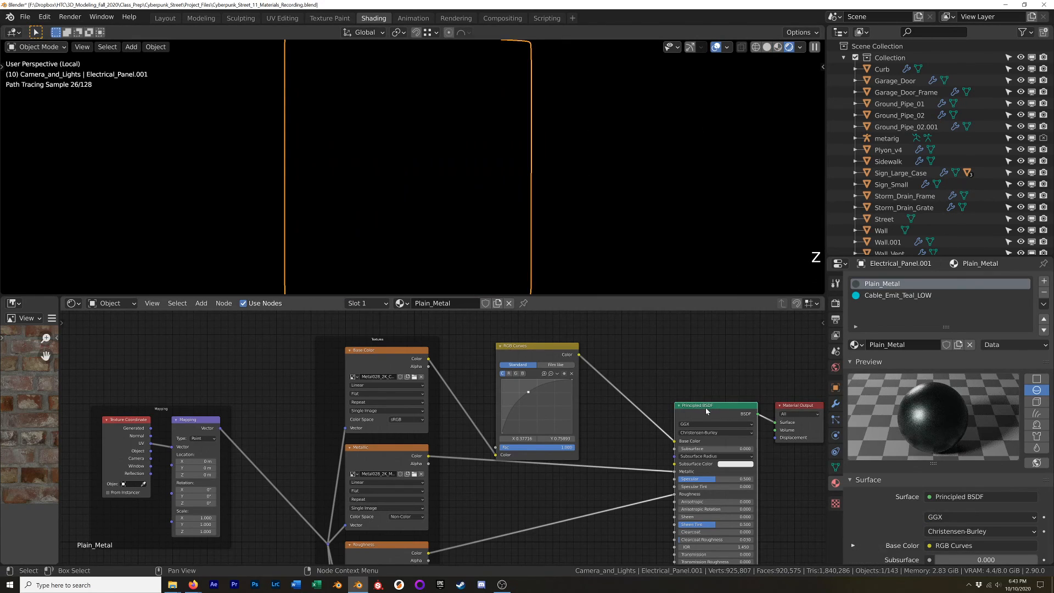
{"action": "left_click_drag", "start_coordinate": [705, 408], "coordinate": [687, 401]}
Step: Turn off Scene World lighting for the rendered viewport and inspect the panel
{"action": "left_click", "coordinate": [799, 47]}
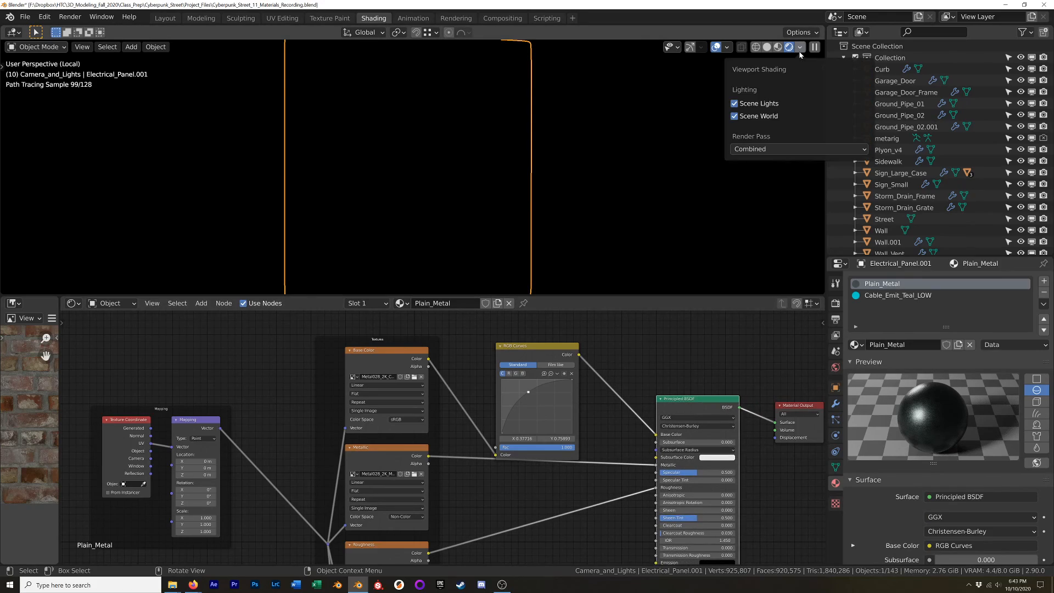
{"action": "left_click", "coordinate": [735, 116]}
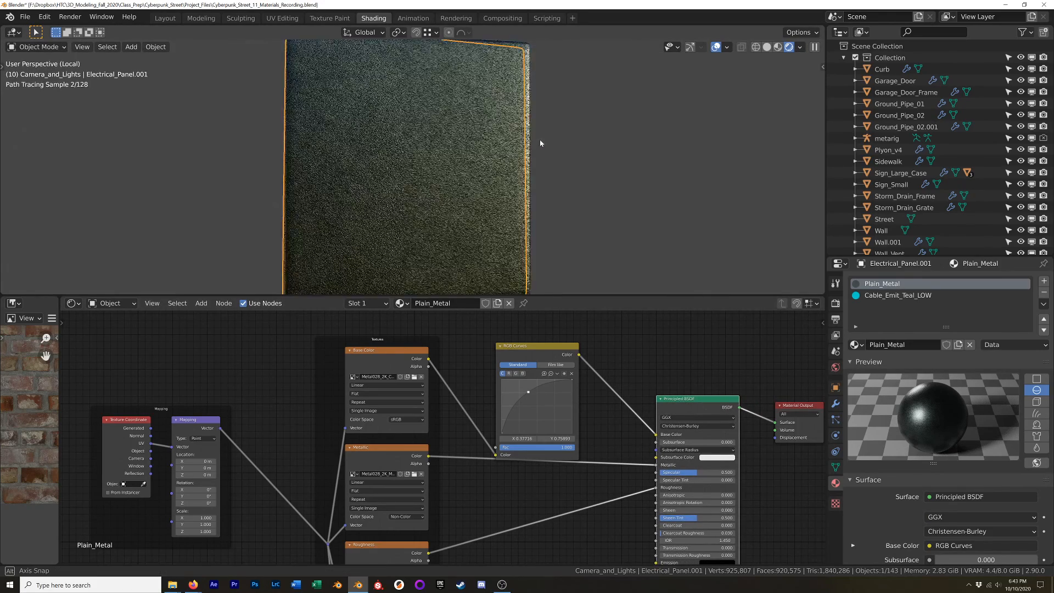
{"action": "middle_click_drag", "start_coordinate": [550, 153], "coordinate": [473, 156]}
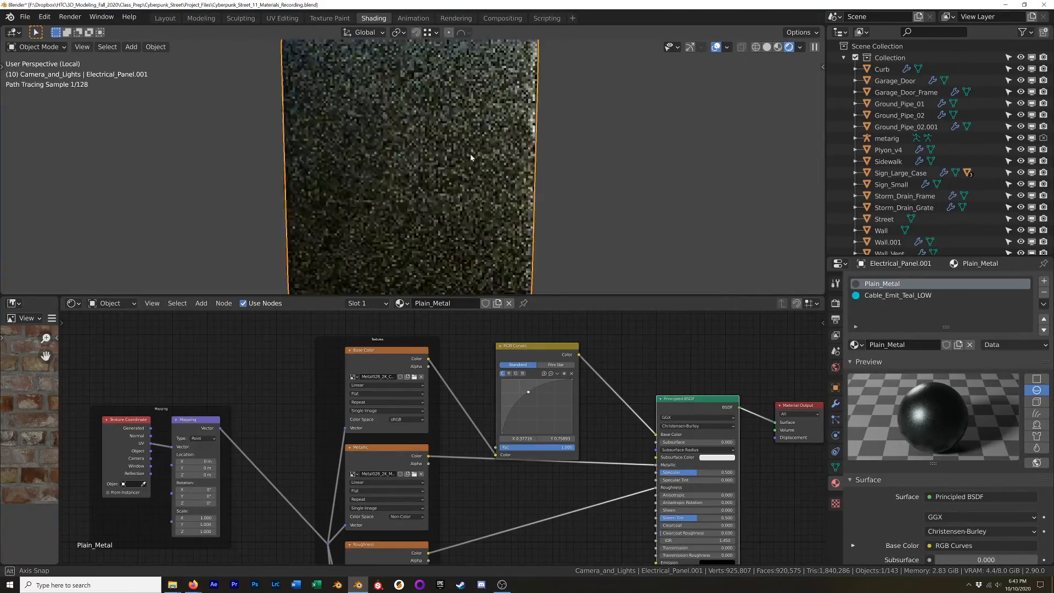
Step: Scale the Plain_Metal textures up to about 3.5 on X, Y and Z in the Mapping node and check the finer grain
{"action": "middle_click_drag", "start_coordinate": [304, 407], "coordinate": [488, 357]}
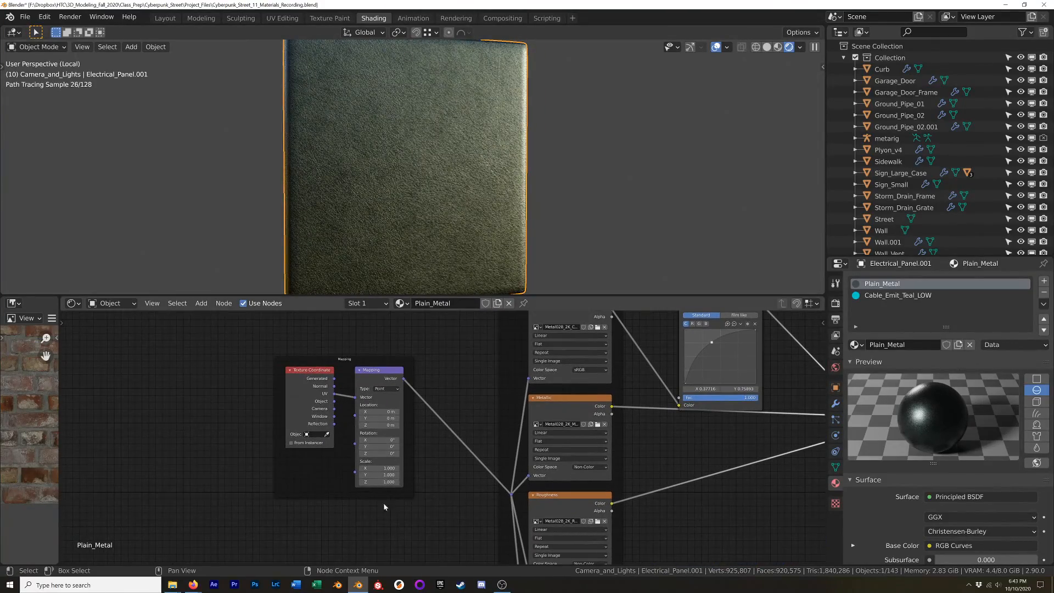
{"action": "left_click_drag", "start_coordinate": [378, 468], "coordinate": [508, 481], "text": "shift"}
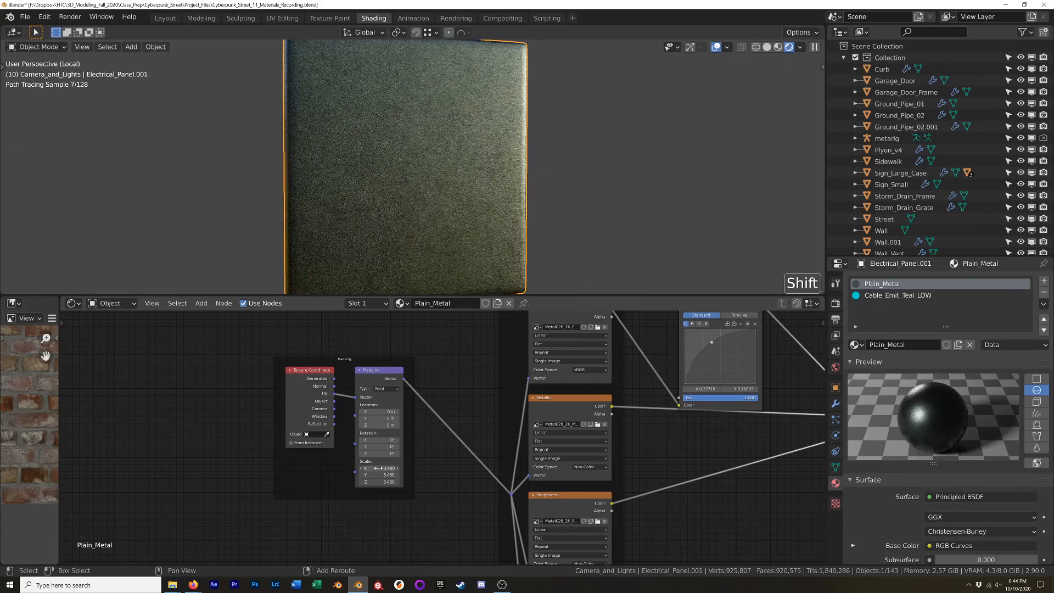
{"action": "scroll", "coordinate": [431, 184], "scroll_direction": "up", "scroll_amount": 5}
{"action": "scroll", "coordinate": [452, 192], "scroll_direction": "up", "scroll_amount": 2}
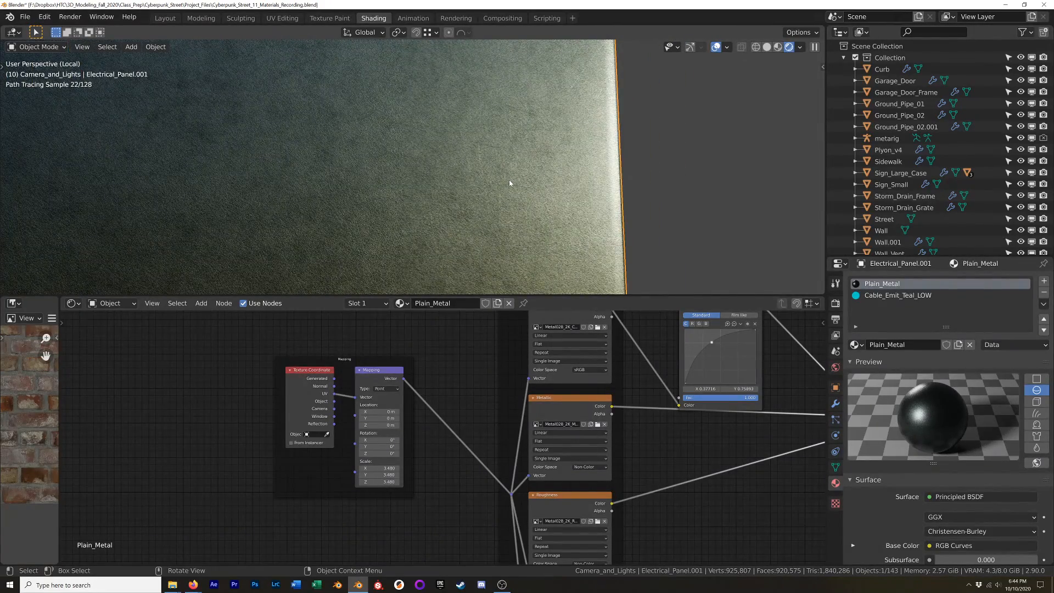
Step: Set the Plain_Metal Mapping scale to 2.1 on X, Y and Z, and leave local view to see the whole scene
{"action": "scroll", "coordinate": [508, 180], "scroll_direction": "down", "scroll_amount": 1}
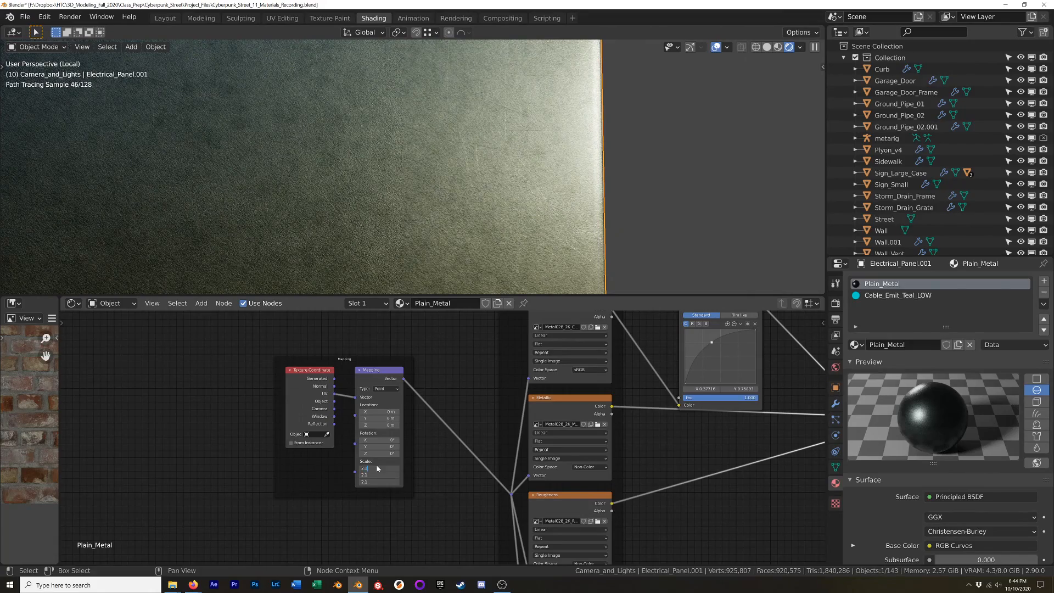
{"action": "key", "text": "Return"}
{"action": "scroll", "coordinate": [406, 179], "scroll_direction": "down", "scroll_amount": 3}
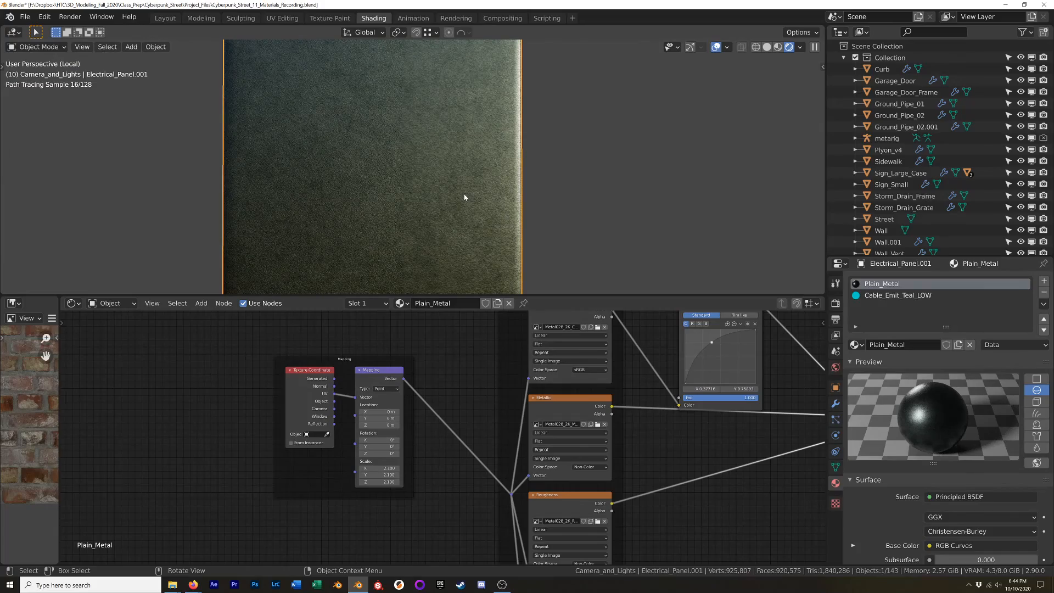
{"action": "key", "text": "KP_Divide"}
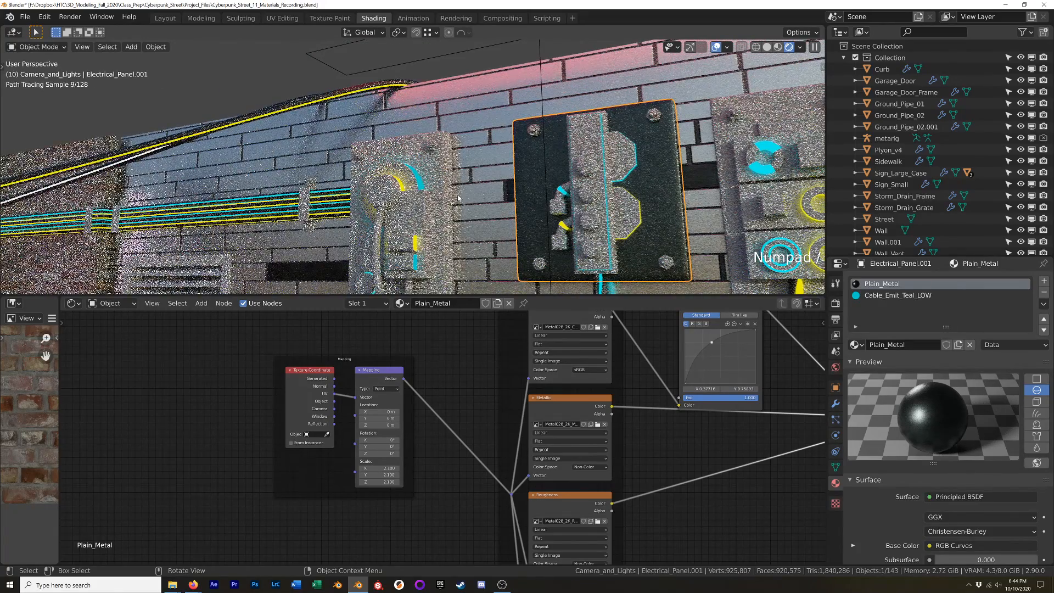
{"action": "middle_click_drag", "start_coordinate": [516, 212], "coordinate": [563, 225]}
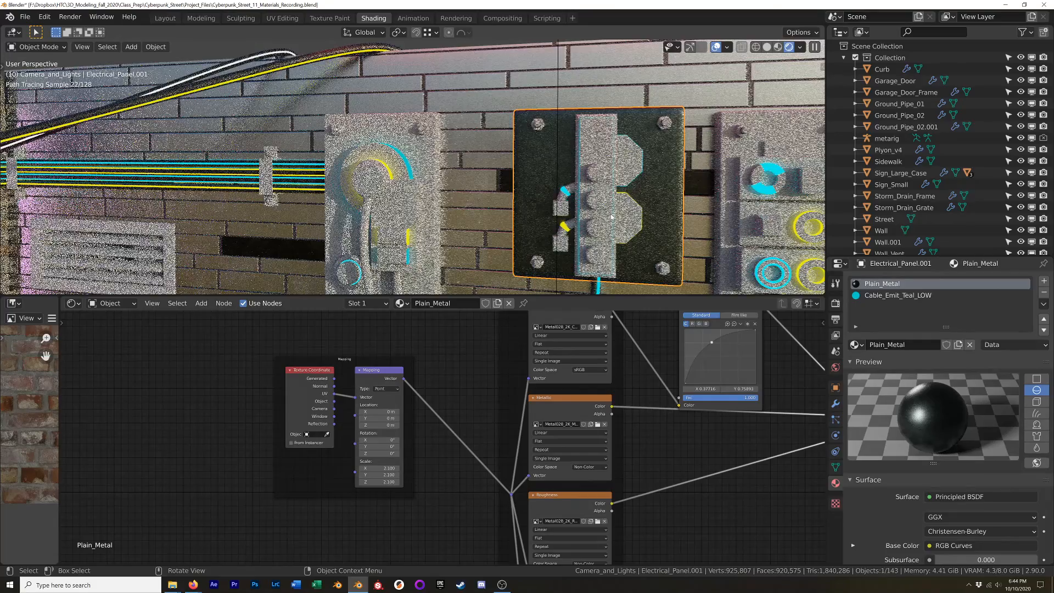
{"action": "middle_click_drag", "start_coordinate": [610, 217], "coordinate": [620, 217]}
Step: Rename the electrical panel's Plain_Metal material to Plain_Metal_Light
{"action": "double_click", "coordinate": [911, 344]}
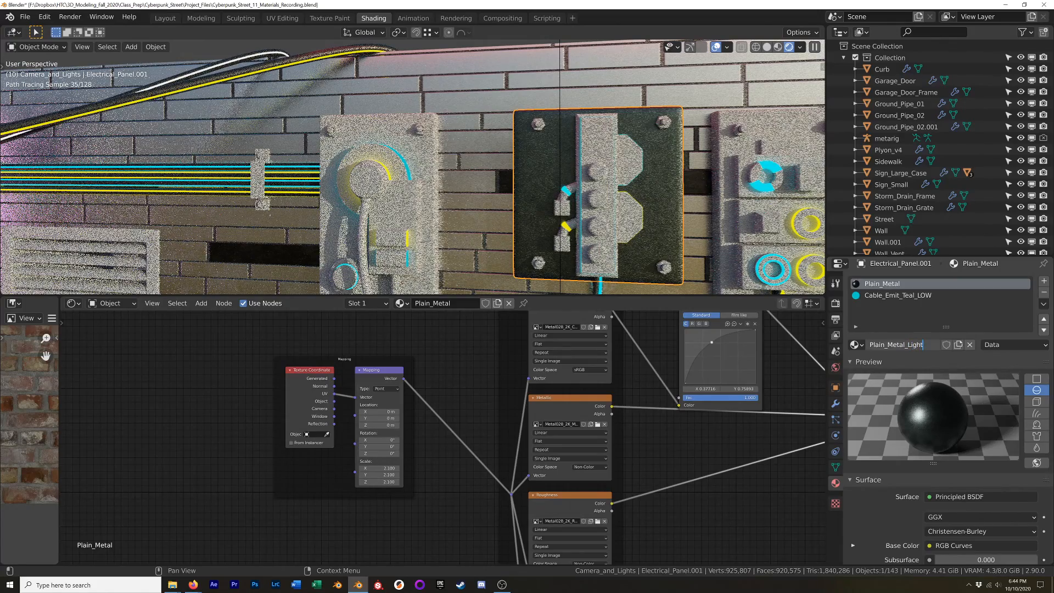
{"action": "type", "text": "_Light"}
{"action": "key", "text": "Return"}
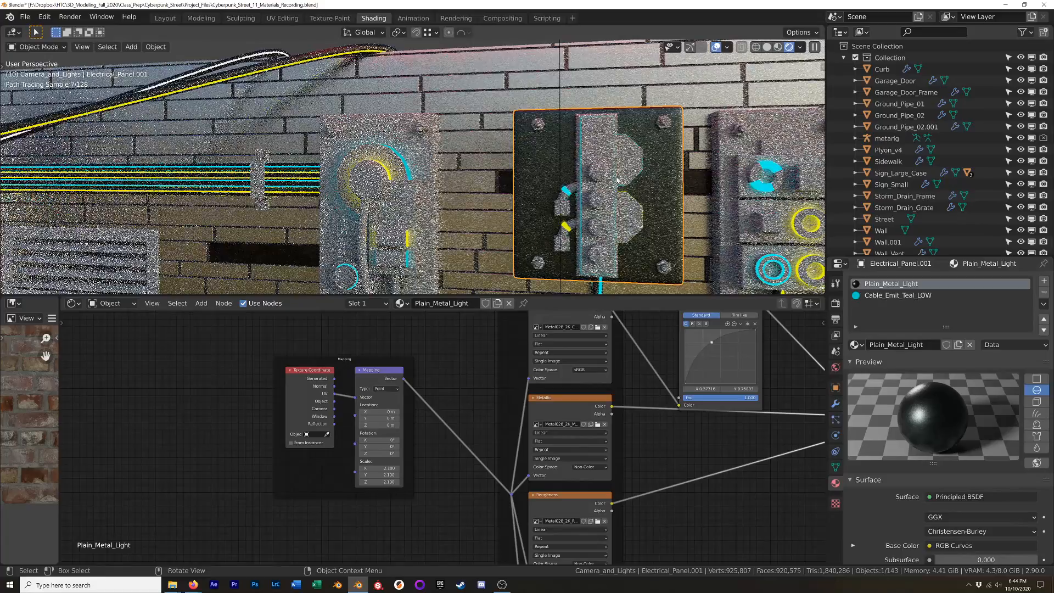
Step: Replace UV_Test_Grid with Plain_Metal_Light in the first material slot of the tiered strip on the middle electrical panel
{"action": "middle_click_drag", "start_coordinate": [593, 187], "coordinate": [600, 185]}
{"action": "scroll", "coordinate": [599, 184], "scroll_direction": "up", "scroll_amount": 1}
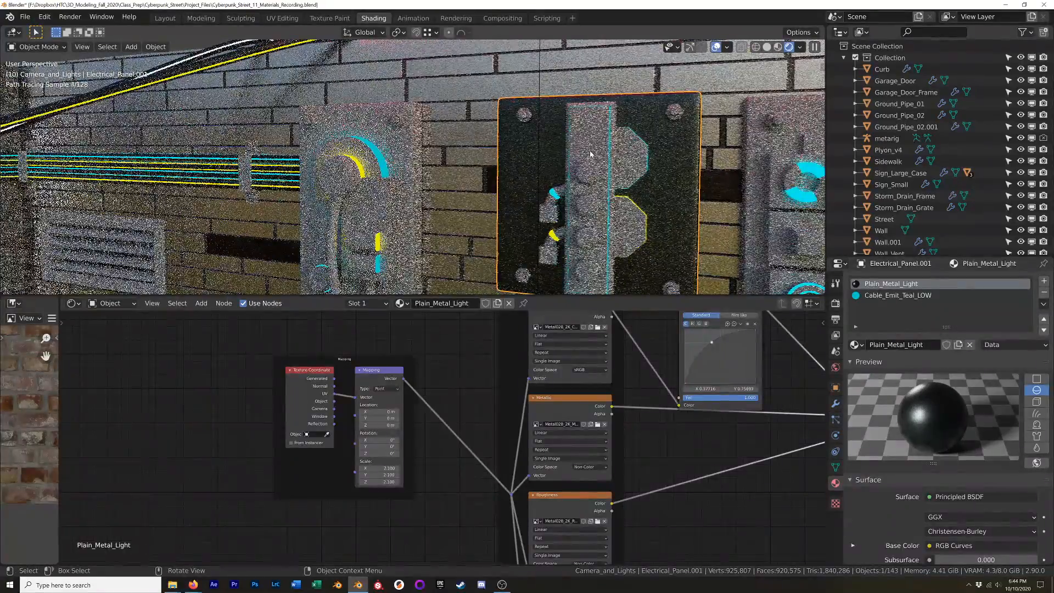
{"action": "left_click", "coordinate": [591, 155]}
{"action": "left_click", "coordinate": [883, 284]}
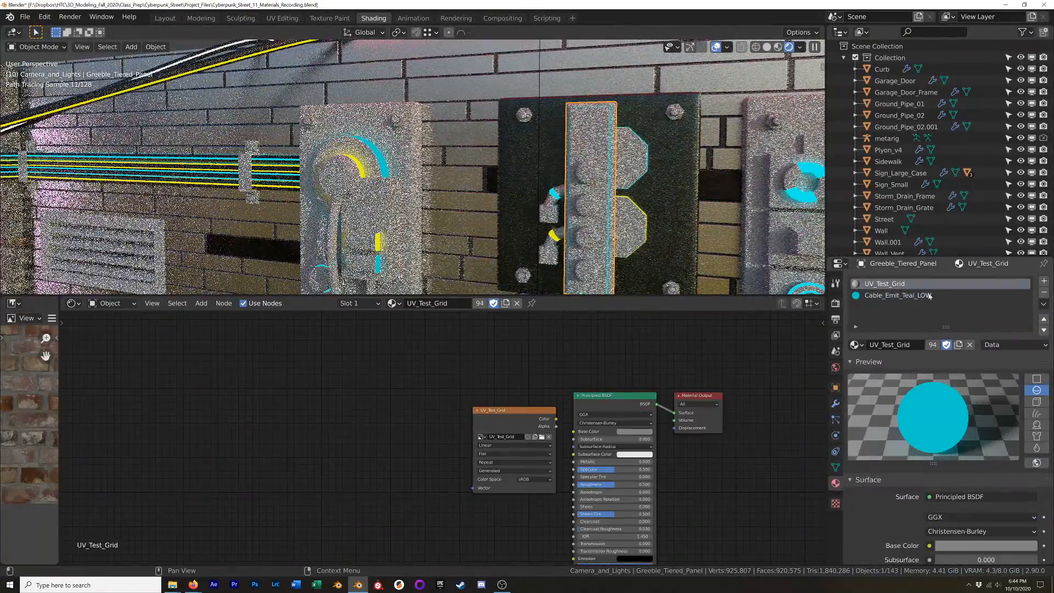
{"action": "left_click", "coordinate": [854, 344]}
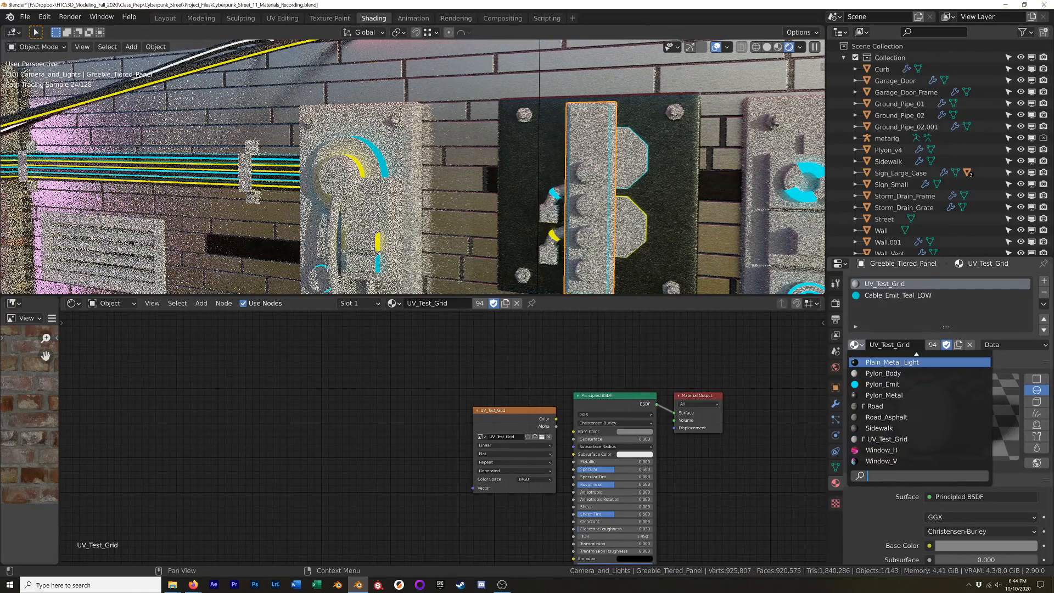
{"action": "left_click", "coordinate": [883, 362]}
Step: Replace UV_Test_Grid with Plain_Metal_Light on the stack of cylinders on the middle electrical panel
{"action": "left_click", "coordinate": [623, 150]}
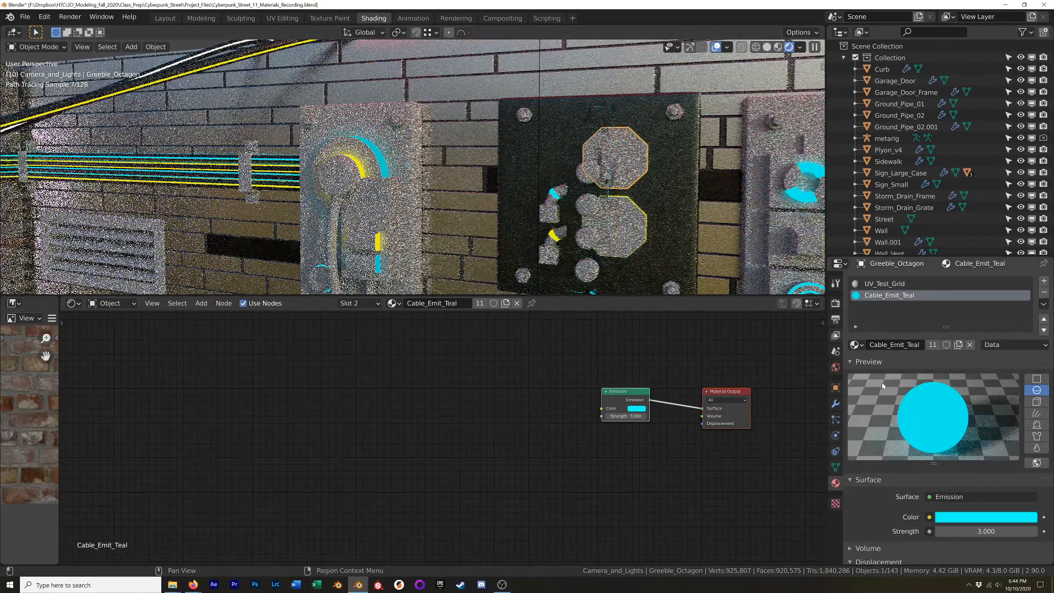
{"action": "left_click", "coordinate": [591, 187]}
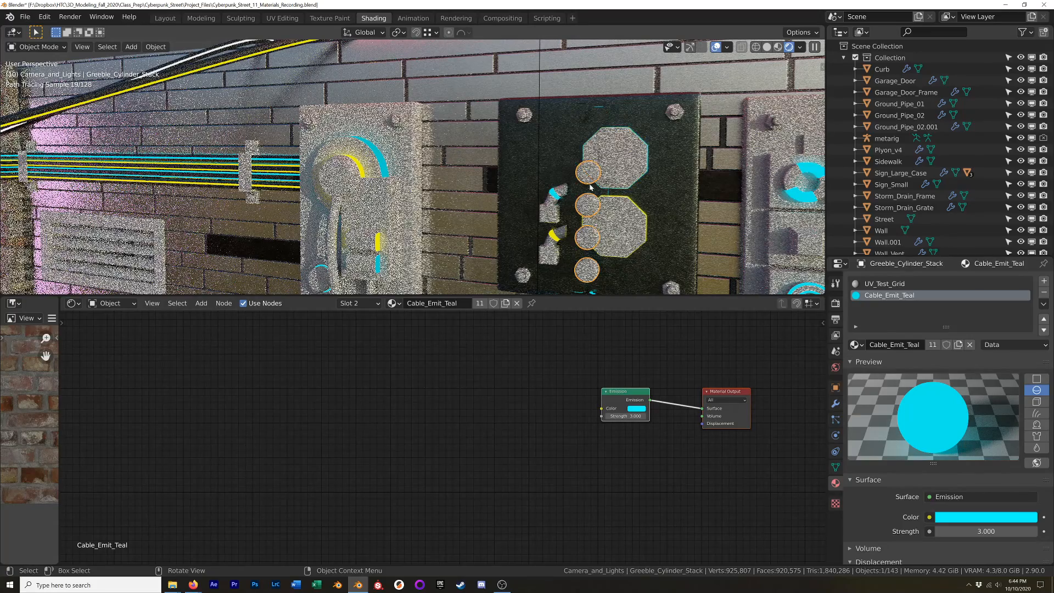
{"action": "left_click", "coordinate": [870, 283]}
{"action": "left_click", "coordinate": [855, 344]}
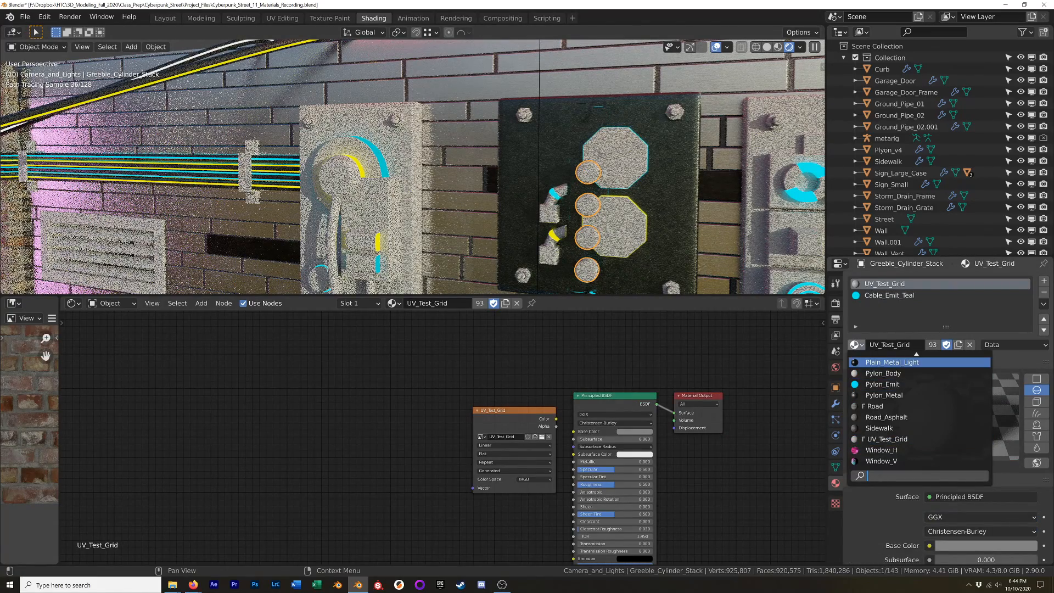
{"action": "left_click", "coordinate": [911, 362]}
Step: Select both small capped cubes by the cable bends and assign Plain_Metal_Light to the lower one
{"action": "left_click", "coordinate": [551, 218]}
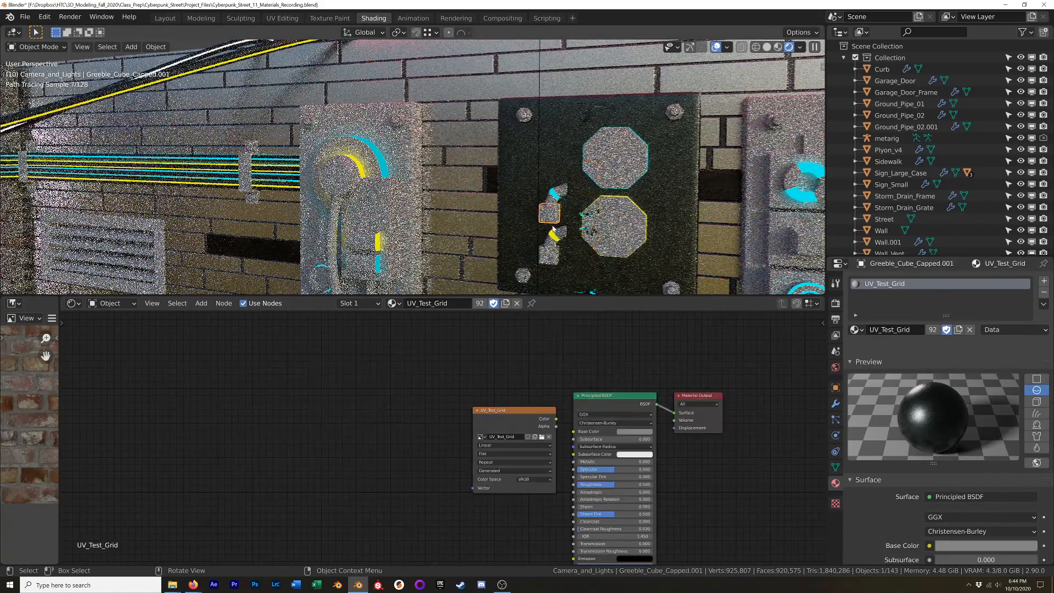
{"action": "key", "text": "shift"}
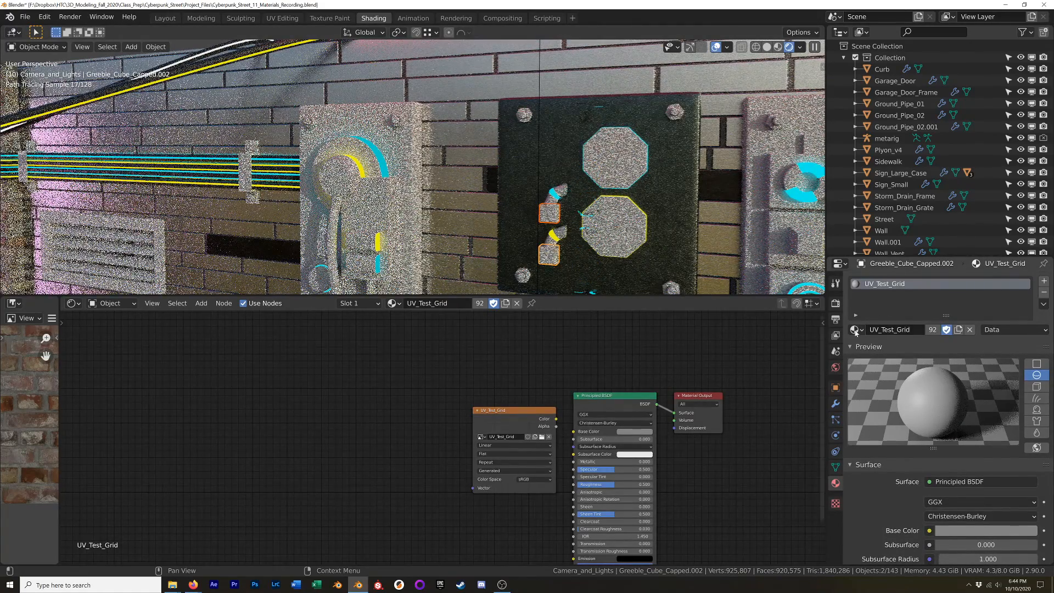
{"action": "left_click", "coordinate": [855, 330]}
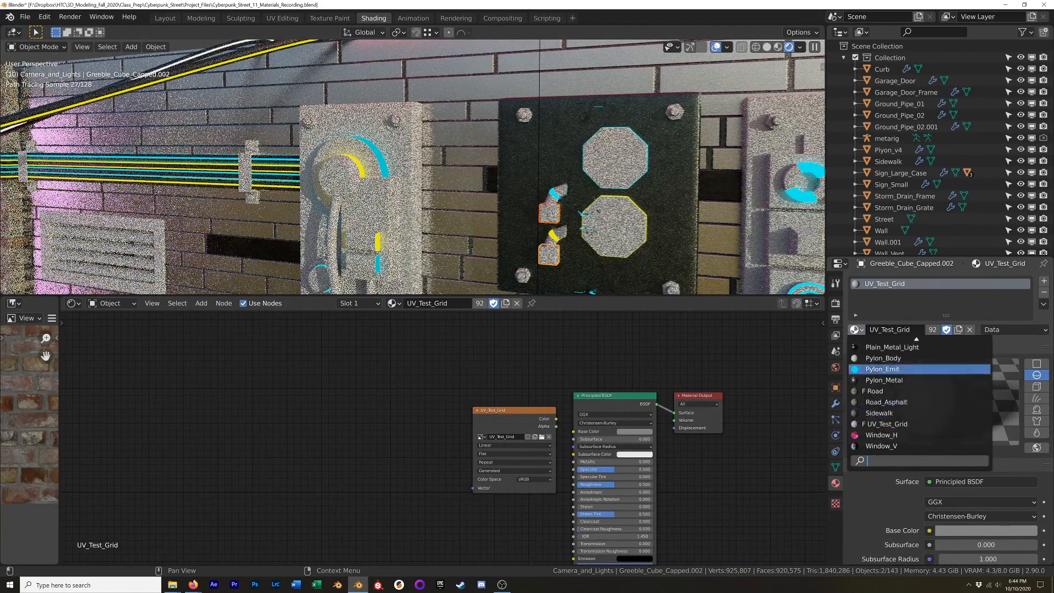
{"action": "left_click", "coordinate": [915, 424]}
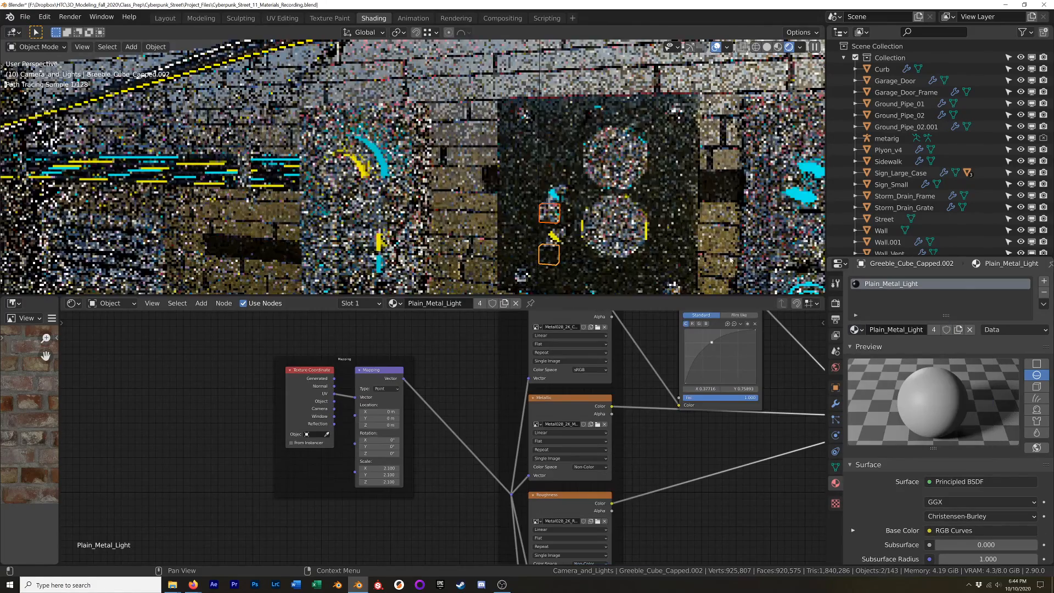
Step: Replace UV_Test_Grid with Plain_Metal_Light on the lower octagon of the panel, keeping its yellow emission slot
{"action": "left_click", "coordinate": [547, 222]}
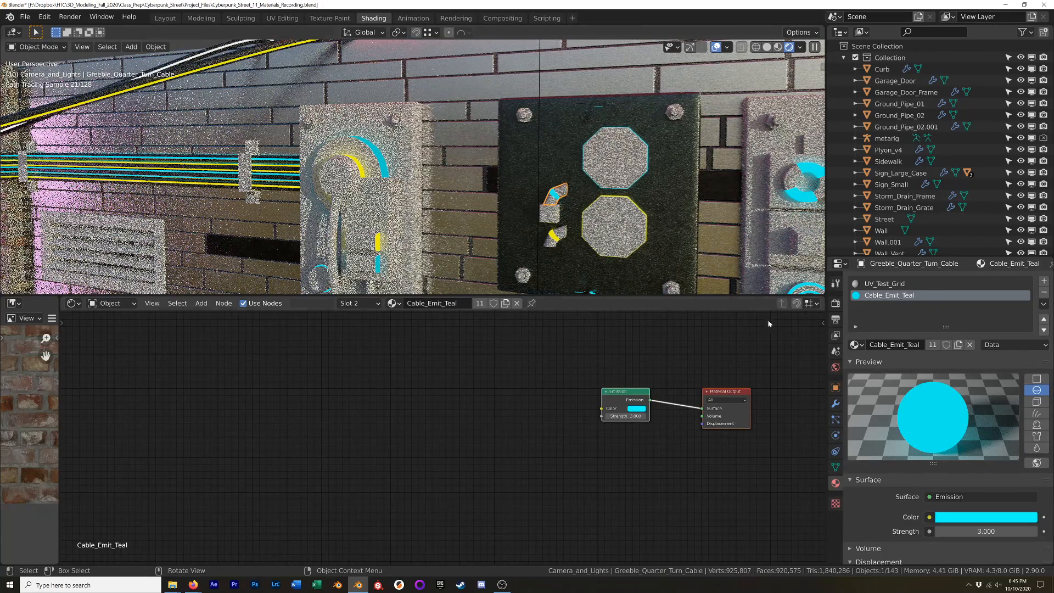
{"action": "left_click", "coordinate": [623, 229]}
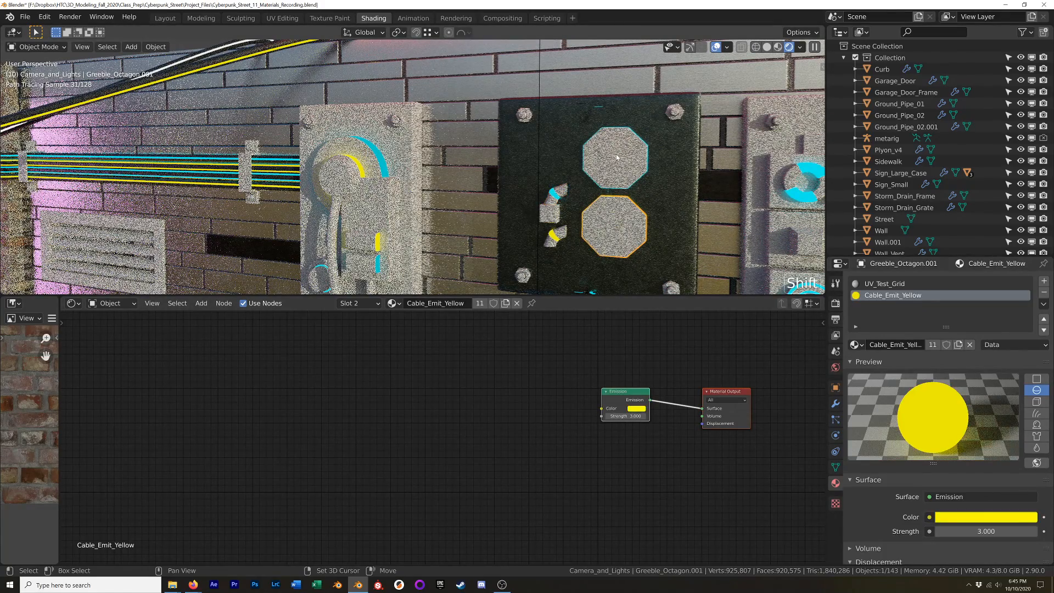
{"action": "left_click", "coordinate": [616, 157], "text": "shift"}
{"action": "left_click", "coordinate": [629, 231]}
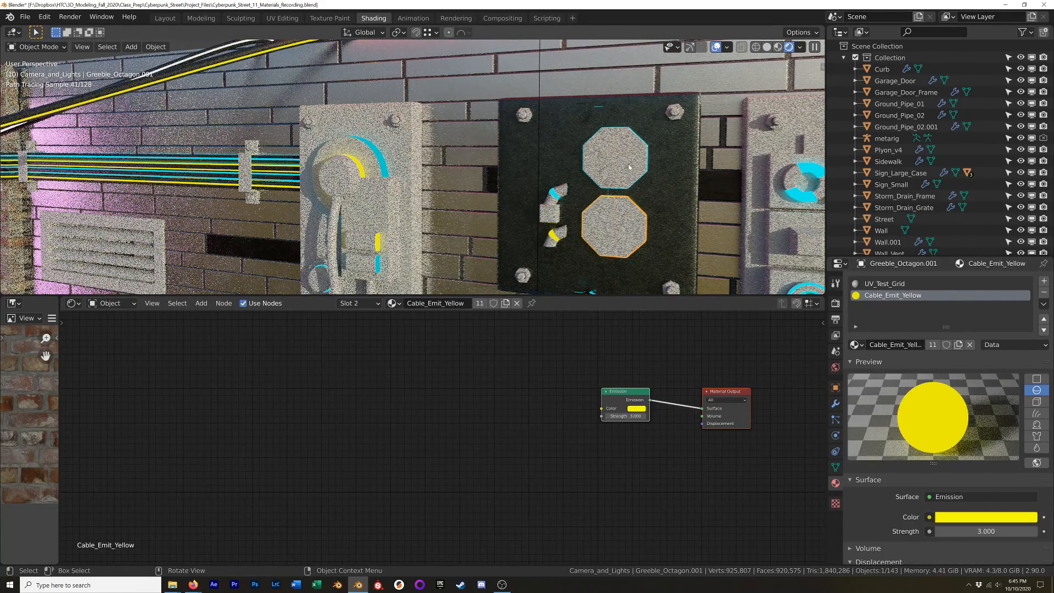
{"action": "left_click", "coordinate": [636, 164], "text": "shift"}
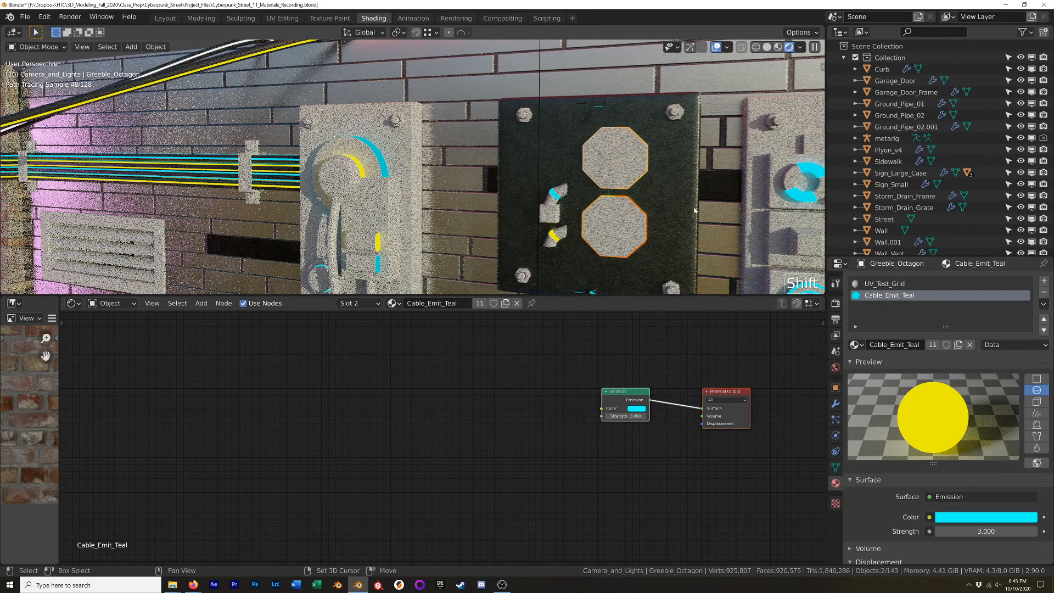
{"action": "left_click", "coordinate": [633, 234]}
{"action": "left_click", "coordinate": [884, 283]}
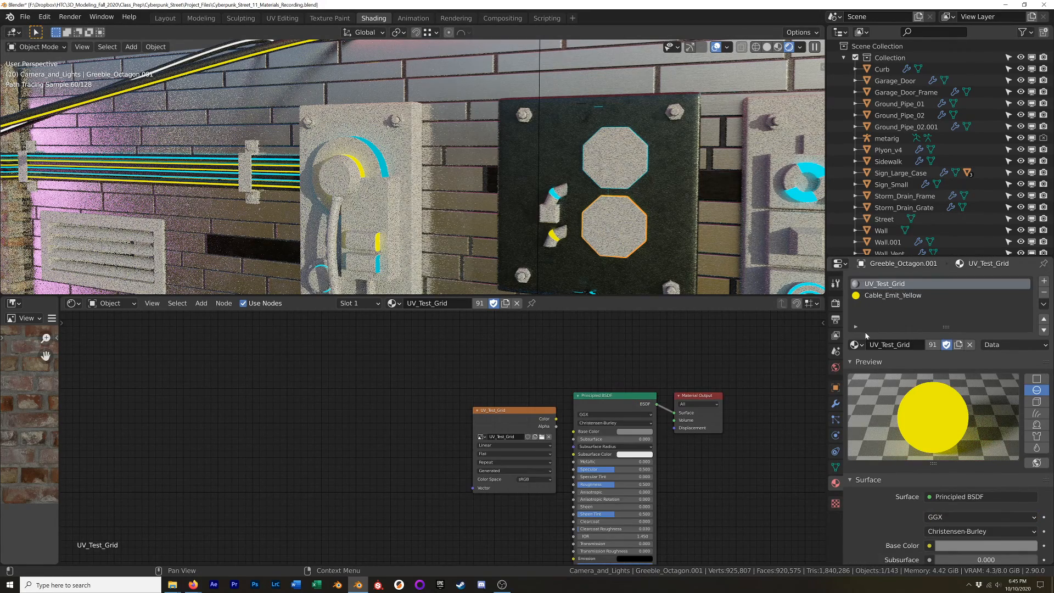
{"action": "left_click", "coordinate": [854, 344]}
{"action": "left_click", "coordinate": [890, 364]}
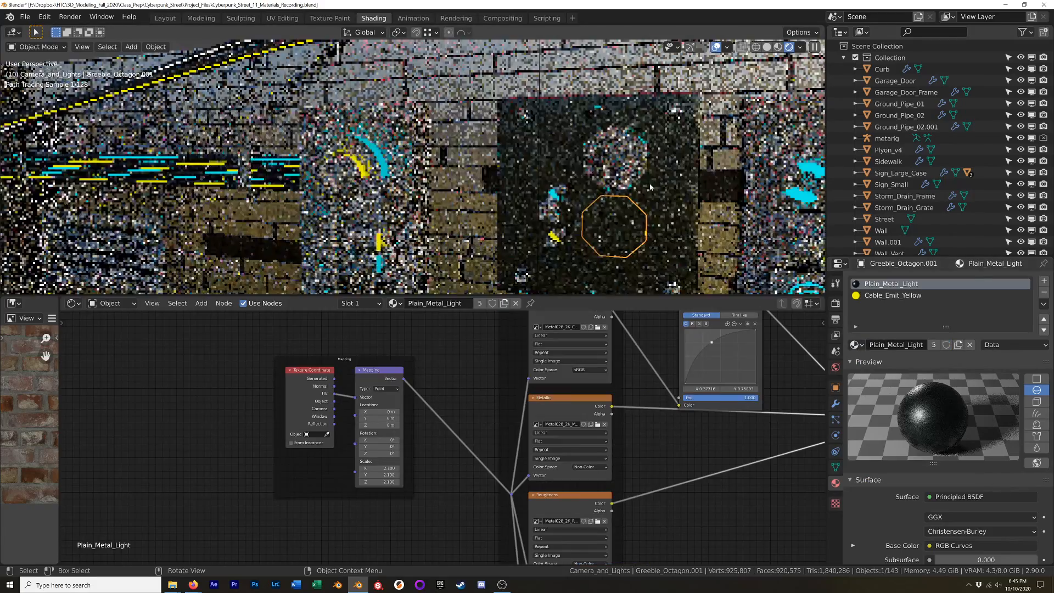
Step: Replace UV_Test_Grid with Plain_Metal_Light on the upper octagon of the panel, keeping its teal emission slot
{"action": "left_click", "coordinate": [630, 167]}
{"action": "left_click", "coordinate": [884, 283]}
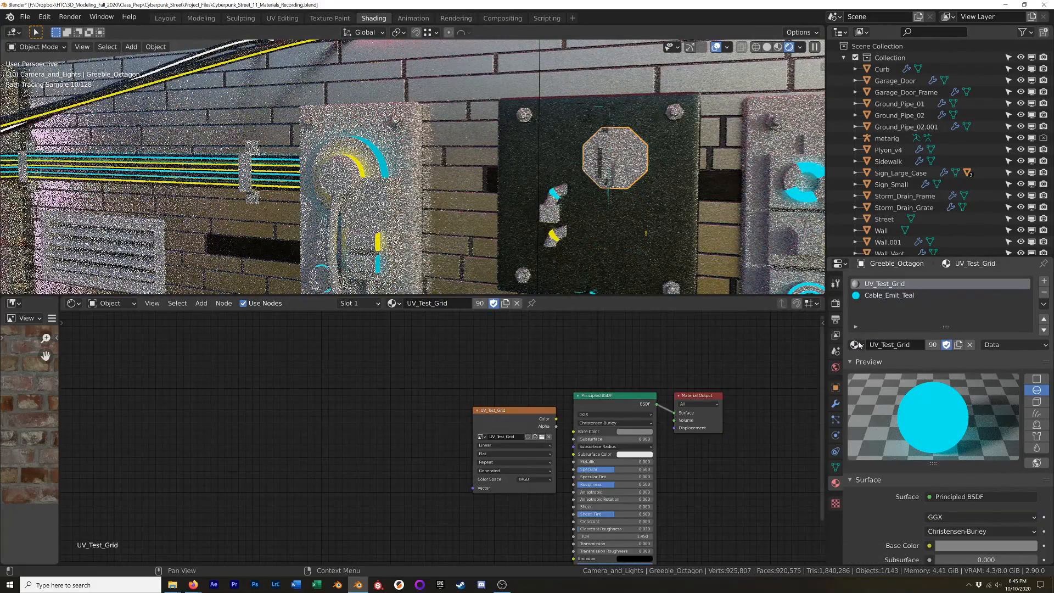
{"action": "left_click", "coordinate": [854, 344]}
{"action": "left_click", "coordinate": [891, 362]}
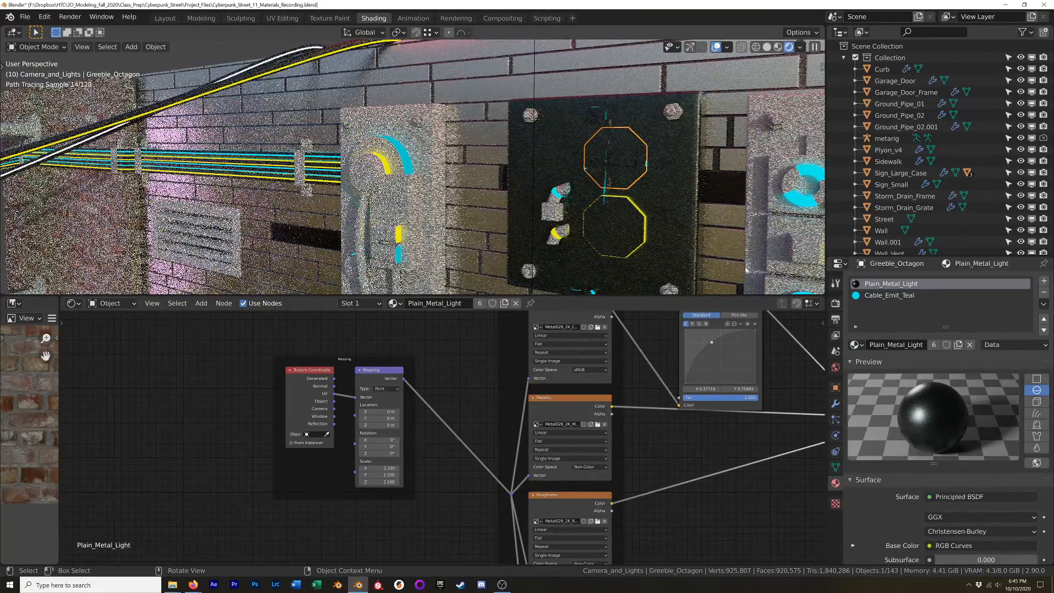
Step: Select the tiered strip on the middle panel and switch the viewport to Material Preview shading
{"action": "mouse_move", "coordinate": [654, 202]}
{"action": "middle_mouse_down"}
{"action": "mouse_move", "coordinate": [699, 187]}
{"action": "mouse_move", "coordinate": [566, 174]}
{"action": "middle_mouse_up"}
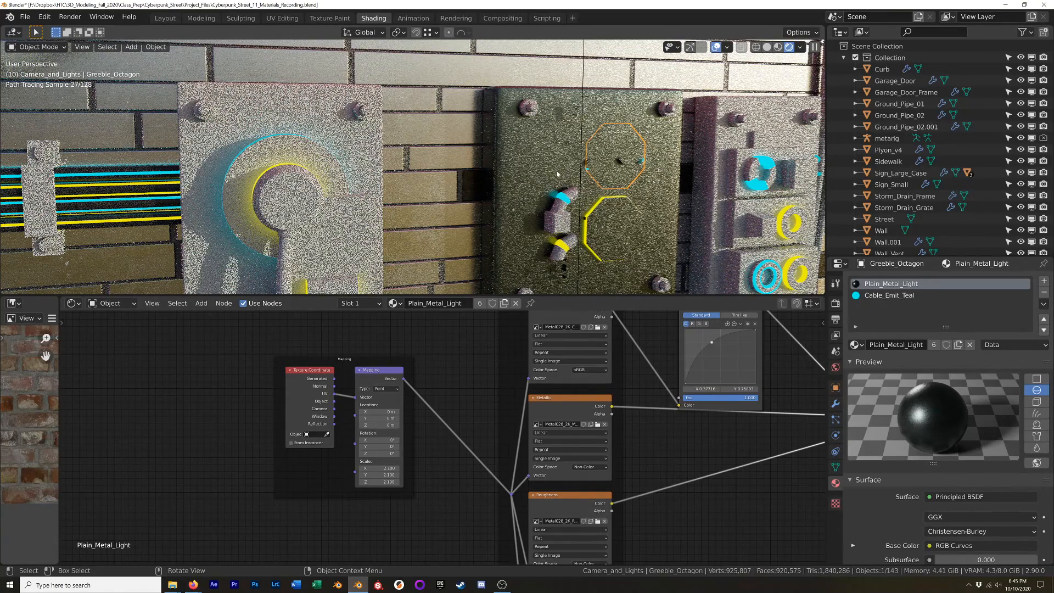
{"action": "left_click", "coordinate": [568, 157]}
{"action": "left_click", "coordinate": [577, 146]}
{"action": "middle_click_drag", "start_coordinate": [577, 146], "coordinate": [667, 115]}
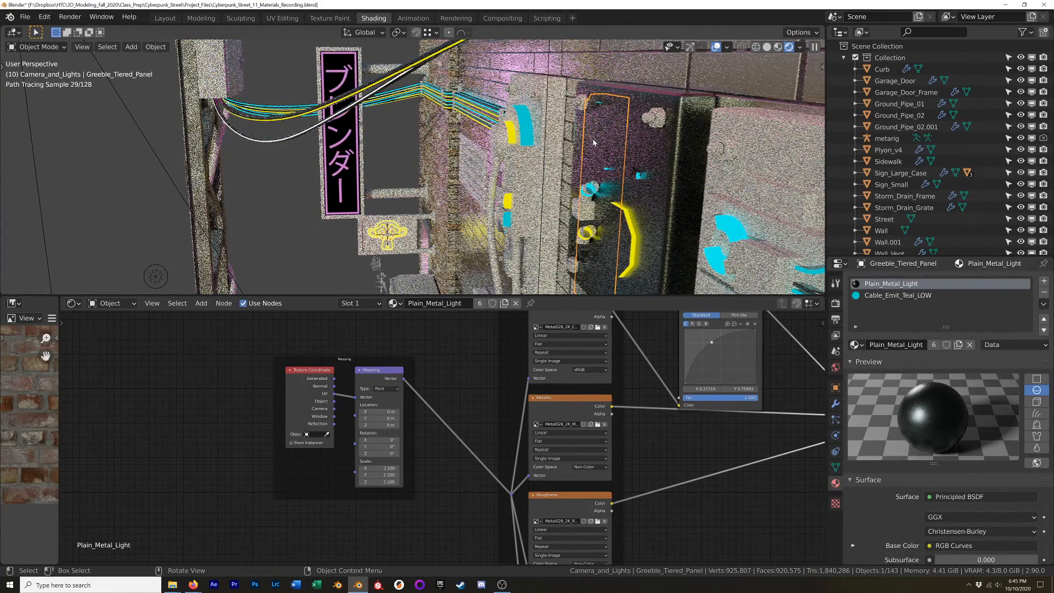
{"action": "mouse_move", "coordinate": [628, 190]}
{"action": "middle_mouse_down"}
{"action": "mouse_move", "coordinate": [686, 194]}
{"action": "mouse_move", "coordinate": [705, 160]}
{"action": "mouse_move", "coordinate": [702, 180]}
{"action": "mouse_move", "coordinate": [586, 193]}
{"action": "mouse_move", "coordinate": [631, 165]}
{"action": "middle_mouse_up"}
{"action": "key", "text": "z"}
{"action": "left_click", "coordinate": [661, 240]}
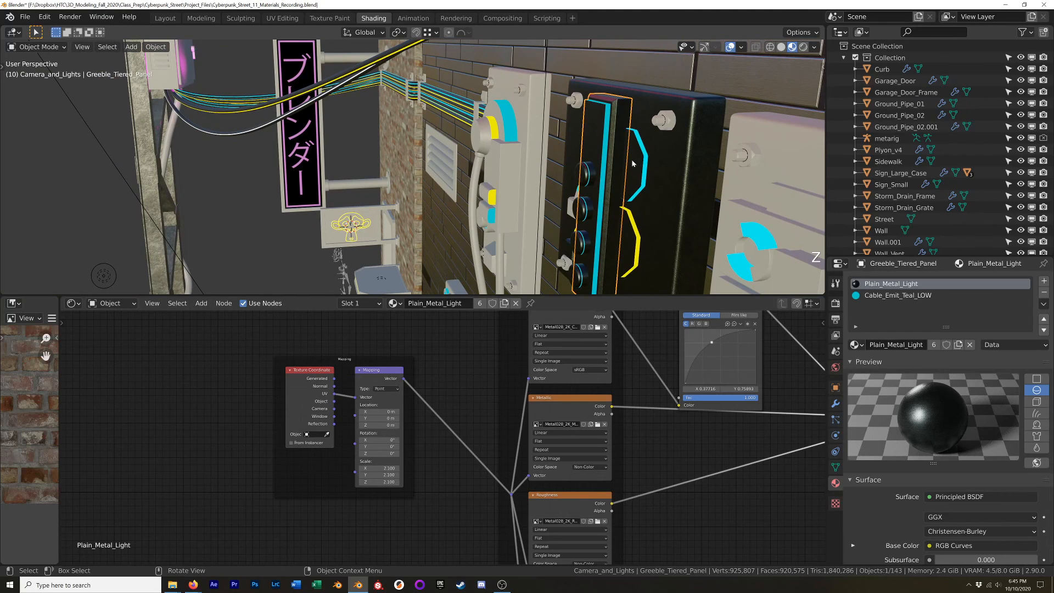
Step: Make the tiered strip's Plain_Metal_Light material a single-user copy
{"action": "key", "text": "KP_Decimal"}
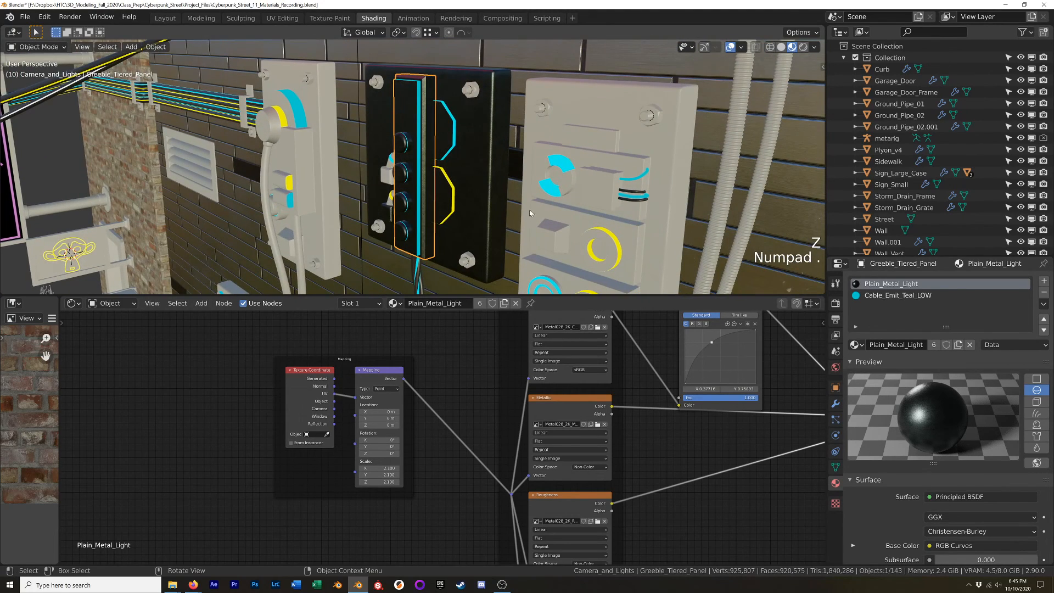
{"action": "middle_click_drag", "start_coordinate": [463, 188], "coordinate": [502, 144], "text": "shift"}
{"action": "left_click", "coordinate": [515, 156]}
{"action": "middle_click_drag", "start_coordinate": [544, 184], "coordinate": [562, 181], "text": "shift"}
{"action": "left_click", "coordinate": [503, 176]}
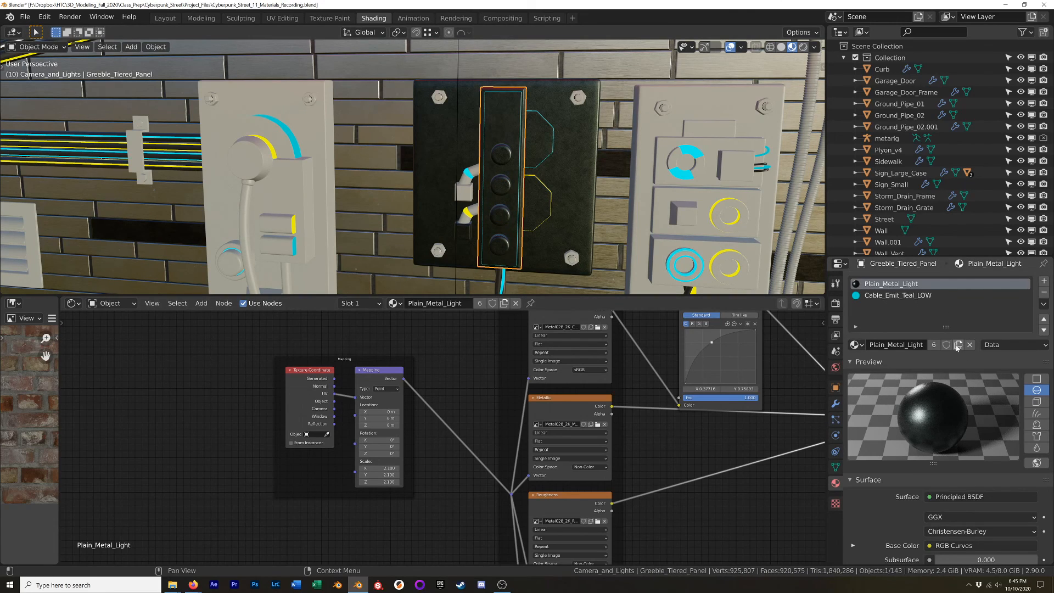
{"action": "left_click", "coordinate": [933, 344]}
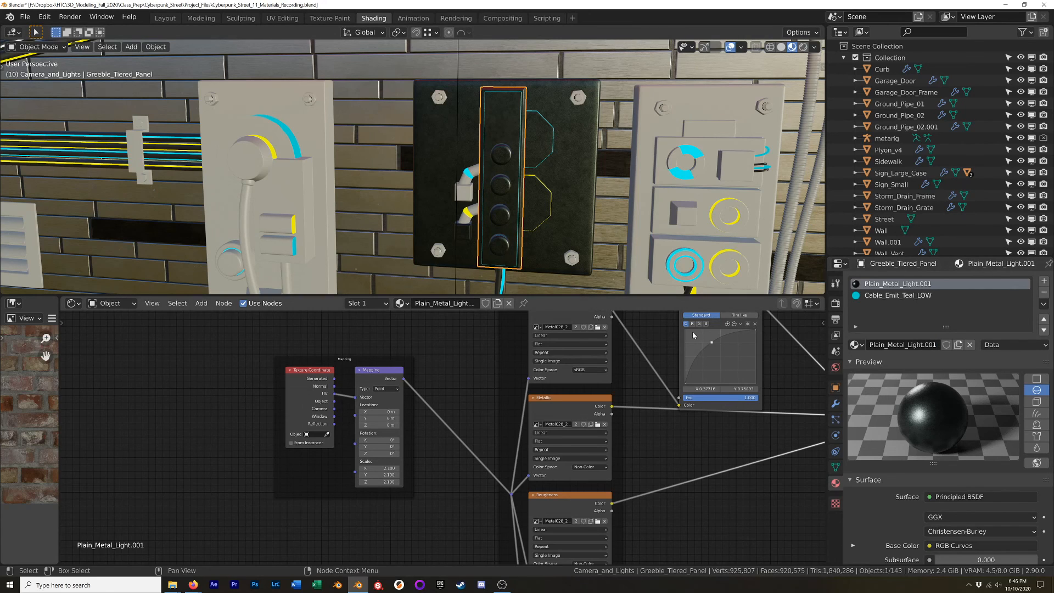
Step: Dissolve the RGB Curves node in the copied material so the base color texture feeds the Principled BSDF directly
{"action": "scroll", "coordinate": [549, 418], "scroll_direction": "down", "scroll_amount": 3}
{"action": "middle_click_drag", "start_coordinate": [548, 418], "coordinate": [571, 375], "text": "shift"}
{"action": "left_click", "coordinate": [562, 389]}
{"action": "key", "text": "ctrl+x"}
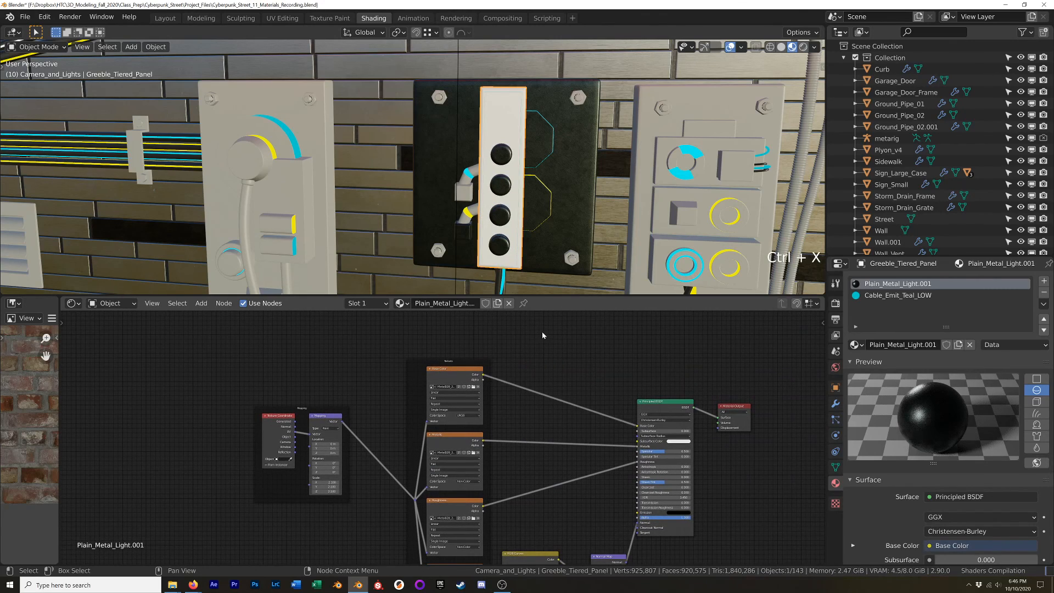
Step: Rename the copied material to Plain_Metal_Dark and view the scene through the camera
{"action": "middle_click_drag", "start_coordinate": [511, 196], "coordinate": [552, 185]}
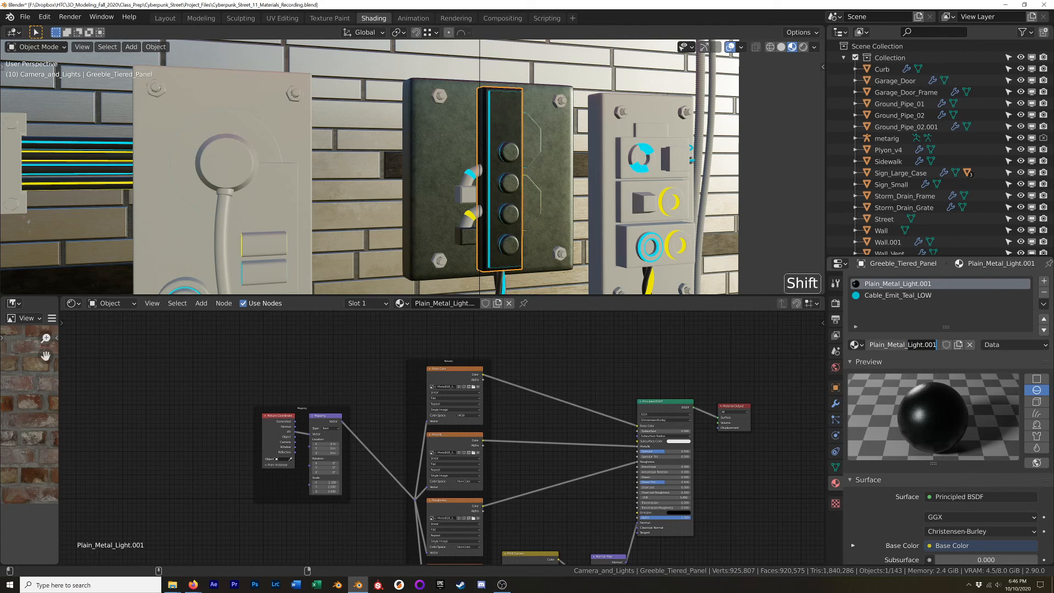
{"action": "key", "text": "Return"}
{"action": "mouse_move", "coordinate": [543, 171]}
{"action": "middle_mouse_down"}
{"action": "mouse_move", "coordinate": [483, 167]}
{"action": "mouse_move", "coordinate": [477, 144]}
{"action": "mouse_move", "coordinate": [575, 161]}
{"action": "middle_mouse_up"}
{"action": "key", "text": "z"}
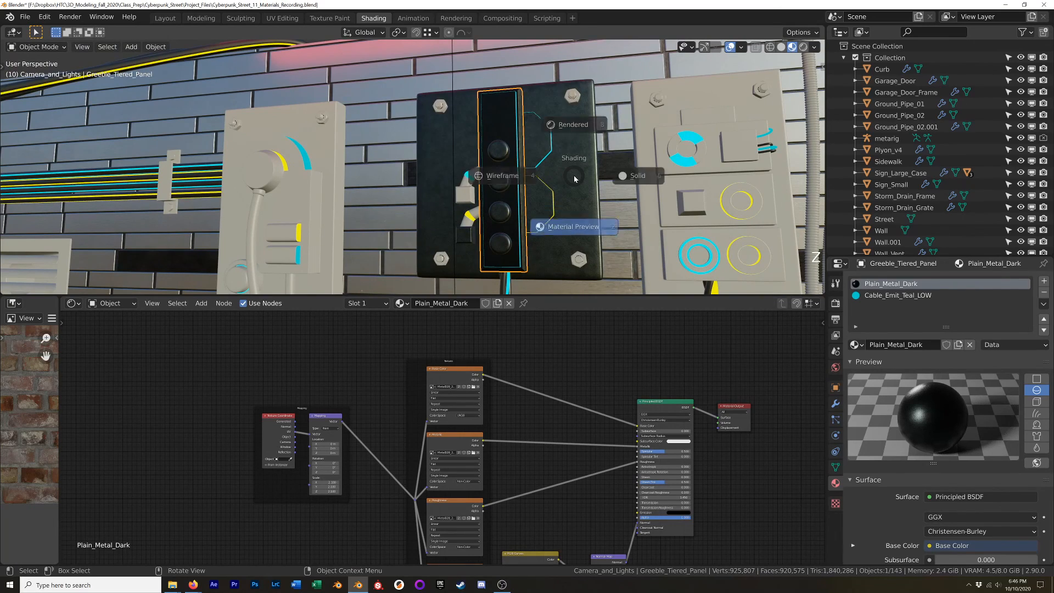
{"action": "key", "text": "Escape"}
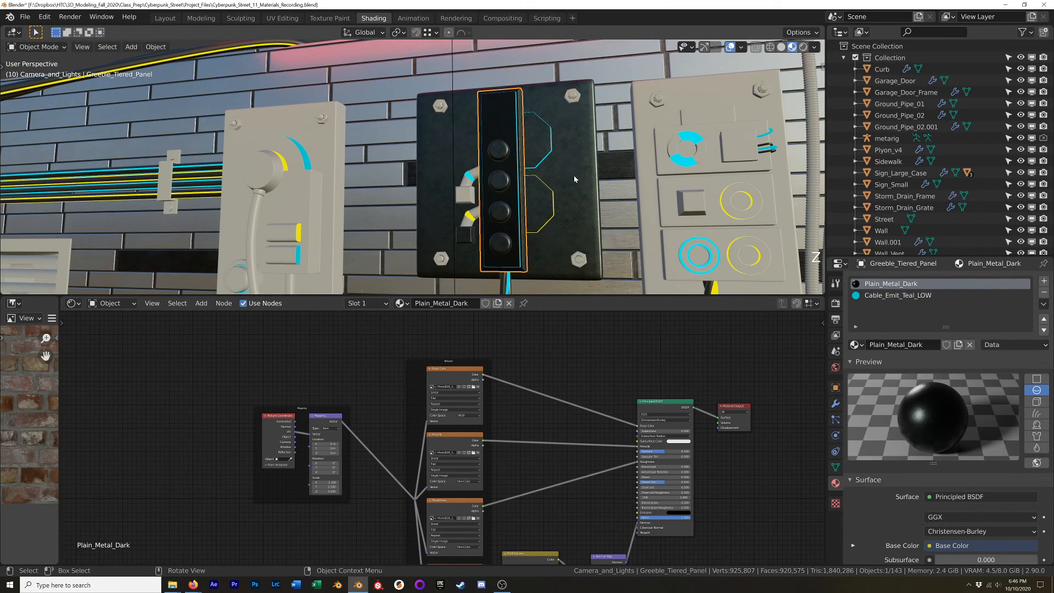
{"action": "key", "text": "KP_0"}
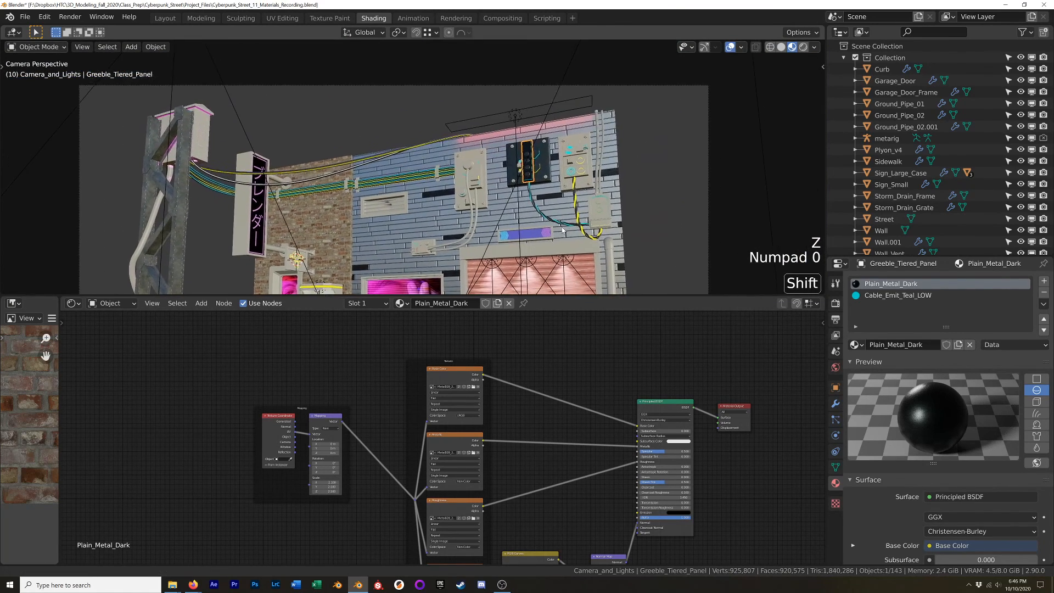
Step: Set a render region around the electrical panels in the camera view and switch the viewport to Rendered shading
{"action": "key", "text": "ctrl+b"}
{"action": "left_click_drag", "start_coordinate": [577, 101], "coordinate": [473, 214]}
{"action": "scroll", "coordinate": [526, 163], "scroll_direction": "up", "scroll_amount": 5}
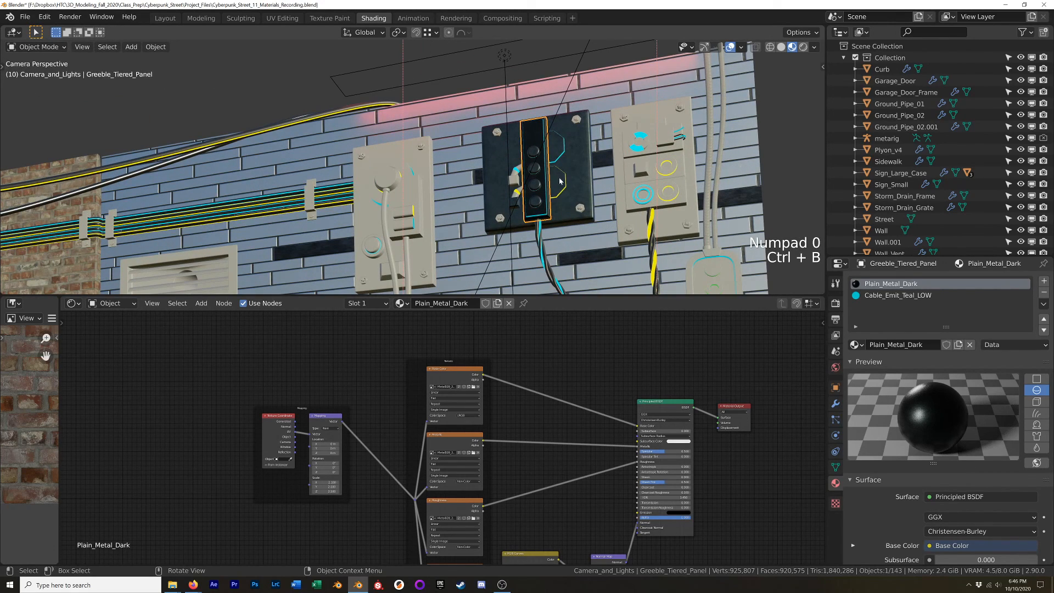
{"action": "key", "text": "z"}
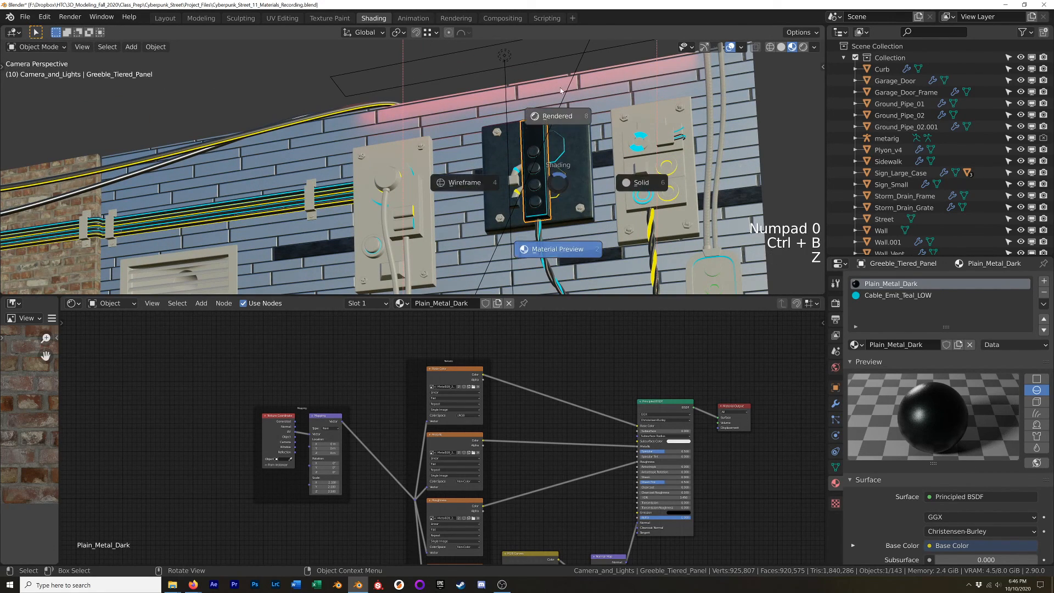
{"action": "left_click", "coordinate": [553, 89]}
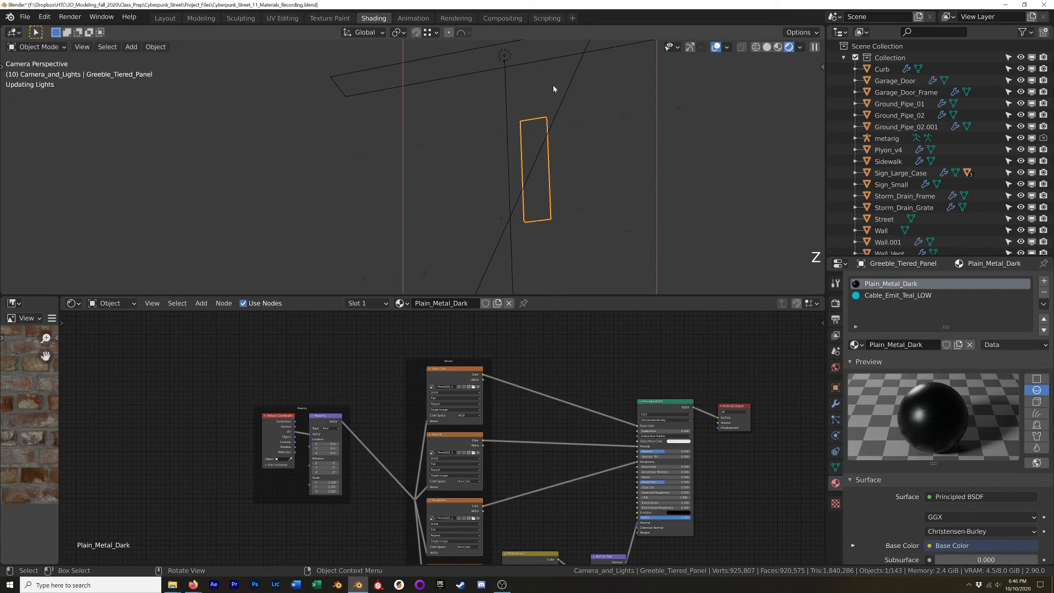
Step: Hide the viewport overlays and examine the rendered dark and light metal panels up close from several angles
{"action": "middle_click_drag", "start_coordinate": [557, 213], "coordinate": [574, 254]}
{"action": "middle_click_drag", "start_coordinate": [609, 137], "coordinate": [520, 268], "text": "shift"}
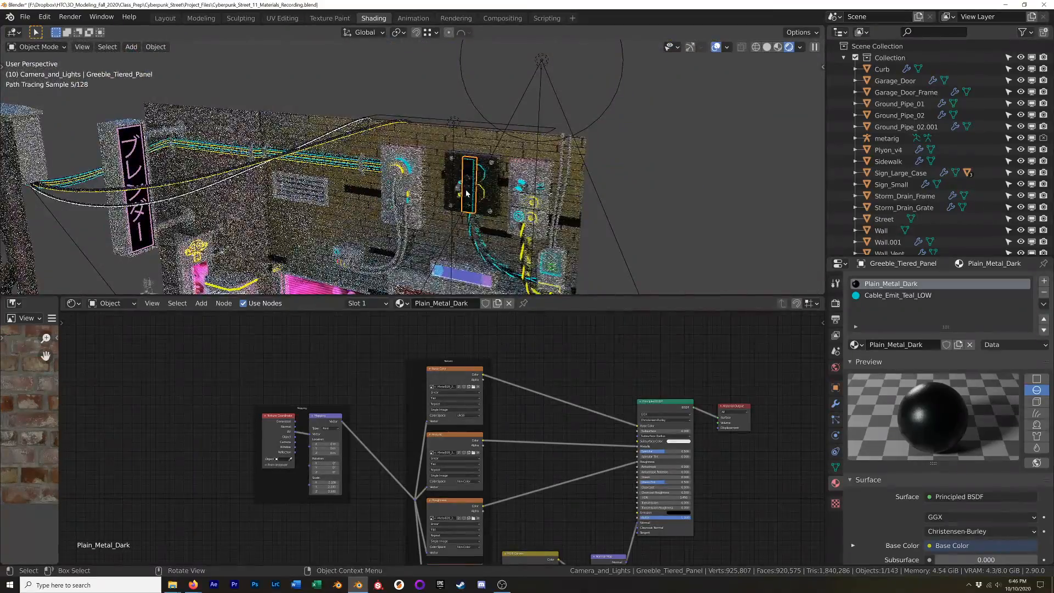
{"action": "key", "text": "KP_Decimal"}
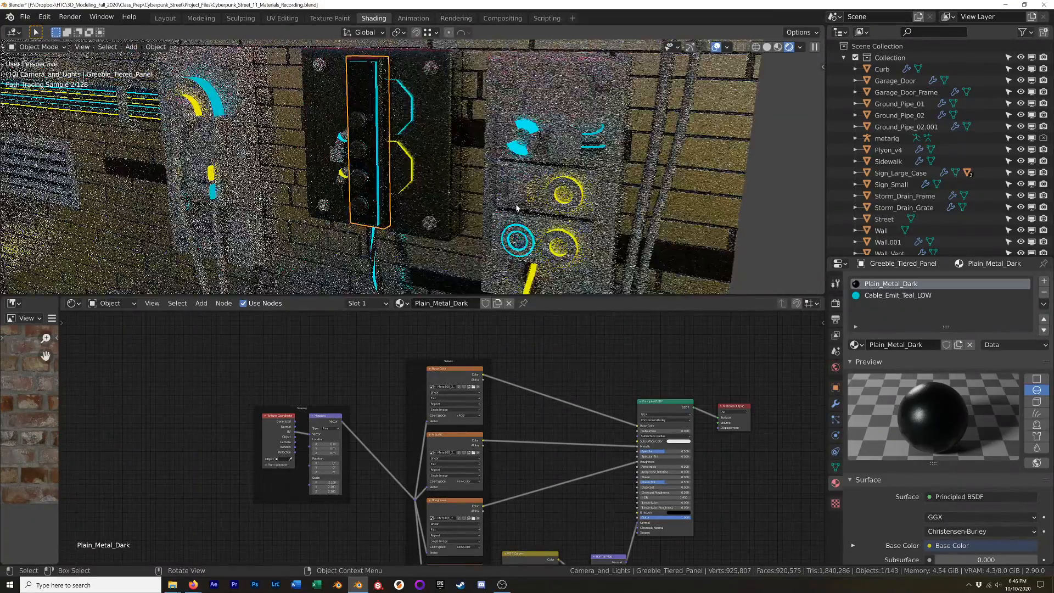
{"action": "scroll", "coordinate": [433, 162], "scroll_direction": "up", "scroll_amount": 3}
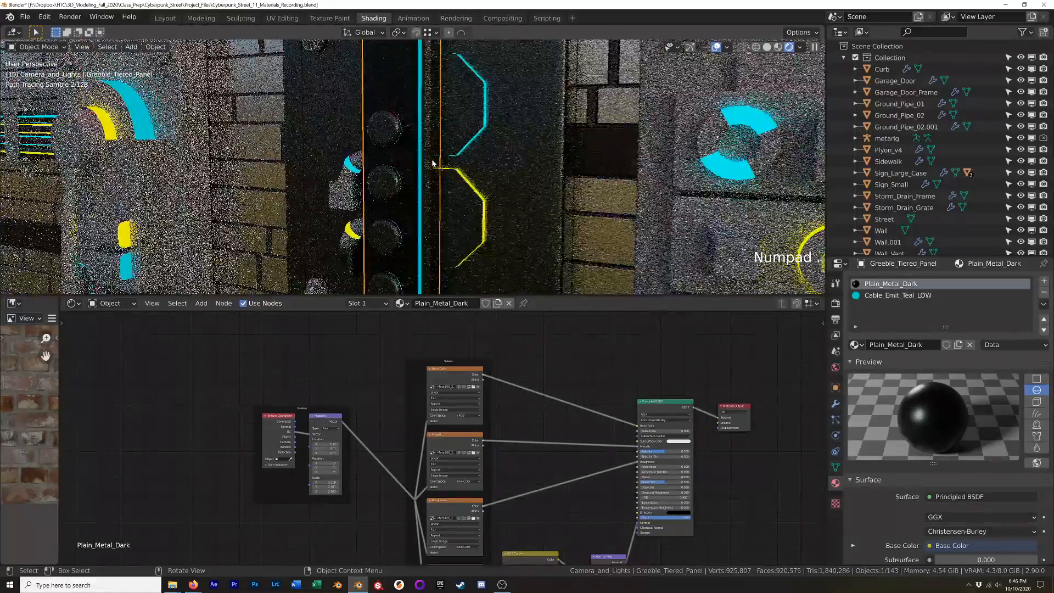
{"action": "scroll", "coordinate": [432, 161], "scroll_direction": "down", "scroll_amount": 1}
{"action": "left_click", "coordinate": [716, 47]}
{"action": "middle_click_drag", "start_coordinate": [553, 153], "coordinate": [522, 176]}
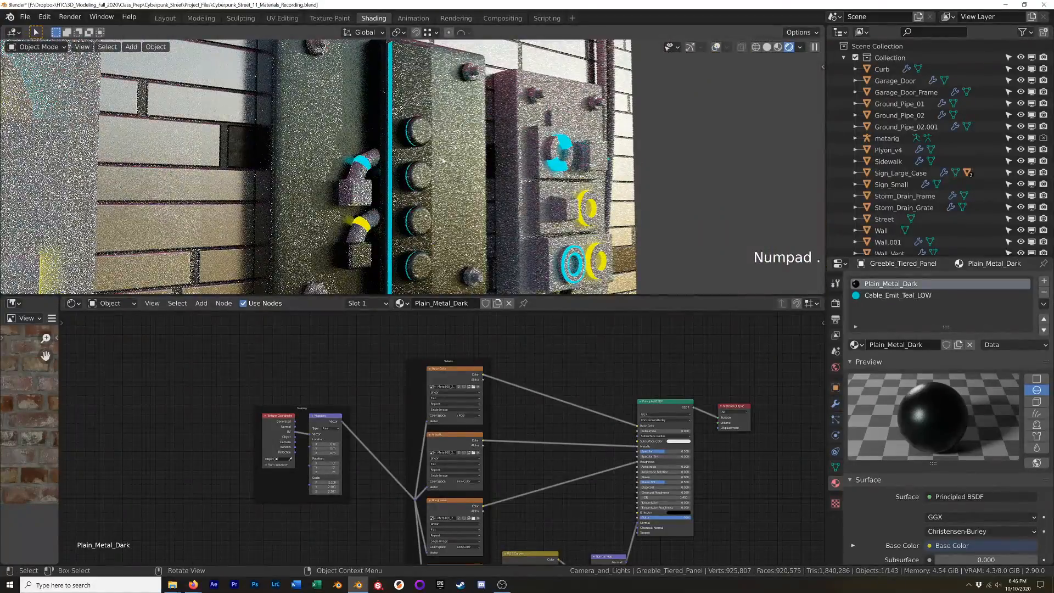
{"action": "middle_click_drag", "start_coordinate": [419, 181], "coordinate": [484, 186]}
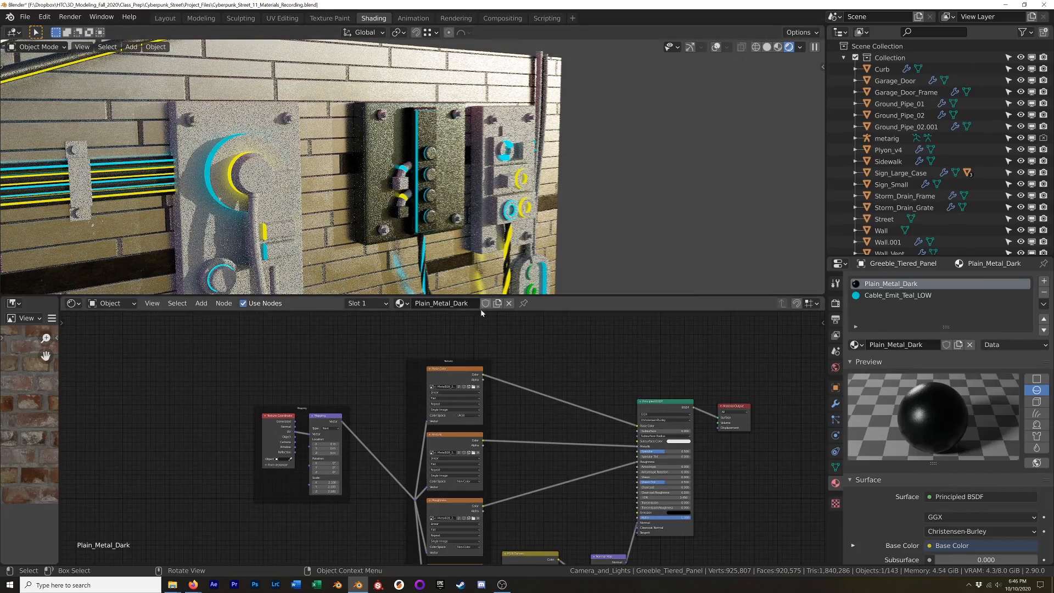
Step: Replace the UV_Test_Grid material on the smooth cable hanging from the large panel with a new material named Braided_Metal
{"action": "scroll", "coordinate": [428, 204], "scroll_direction": "down", "scroll_amount": 1}
{"action": "middle_click_drag", "start_coordinate": [396, 213], "coordinate": [515, 137], "text": "shift"}
{"action": "scroll", "coordinate": [517, 178], "scroll_direction": "up", "scroll_amount": 5}
{"action": "middle_click_drag", "start_coordinate": [517, 179], "coordinate": [519, 203]}
{"action": "scroll", "coordinate": [528, 182], "scroll_direction": "down", "scroll_amount": 4}
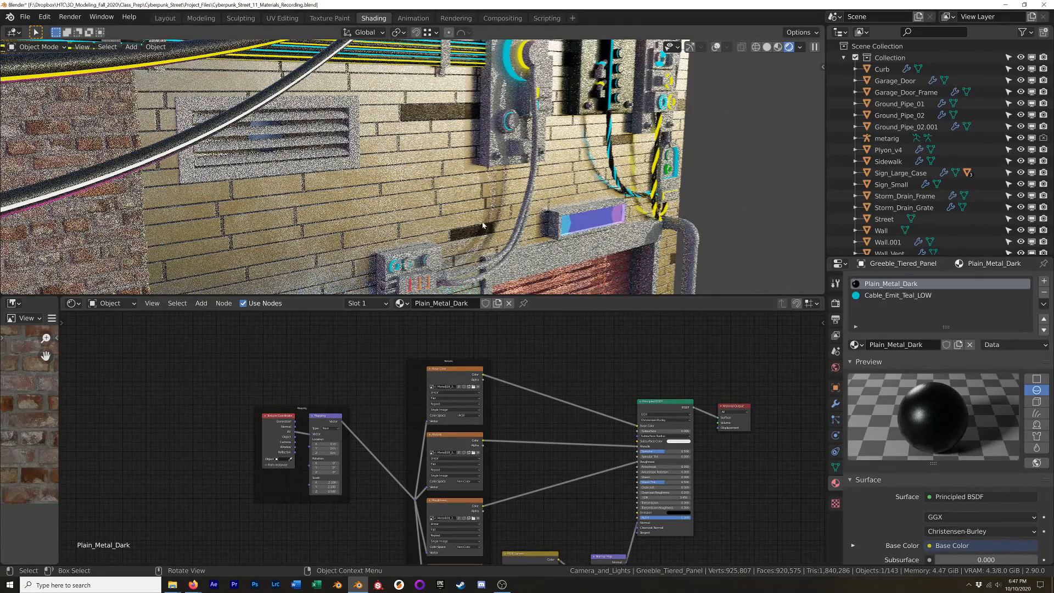
{"action": "left_click", "coordinate": [515, 232]}
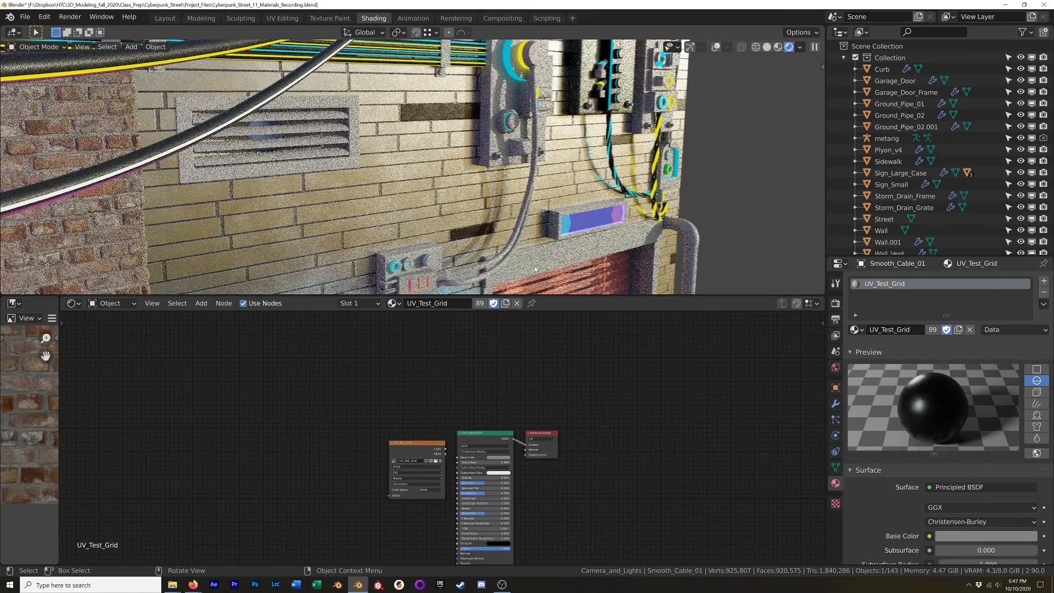
{"action": "left_click", "coordinate": [969, 329]}
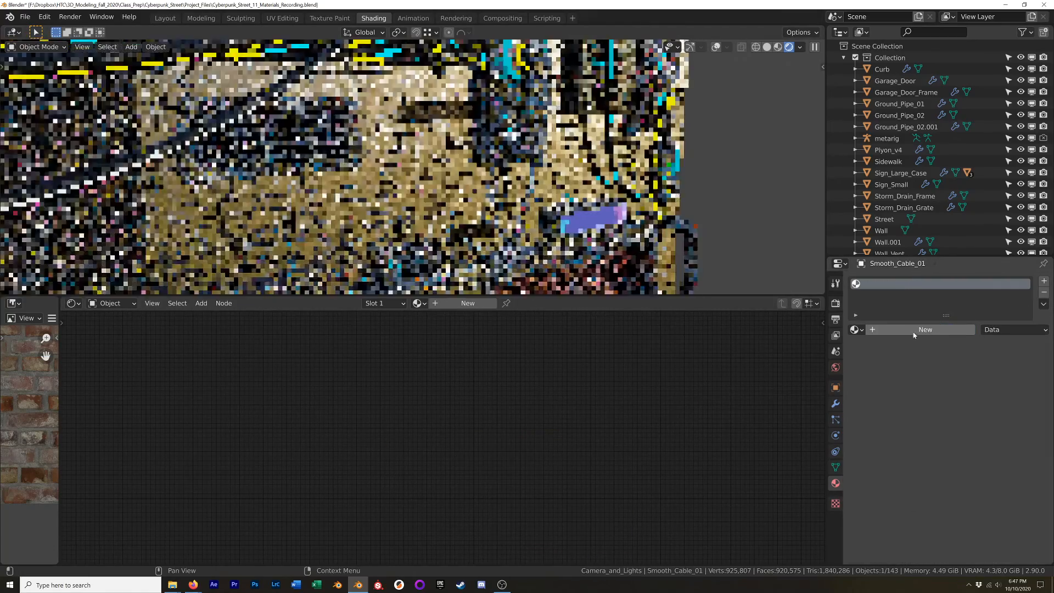
{"action": "left_click", "coordinate": [913, 330]}
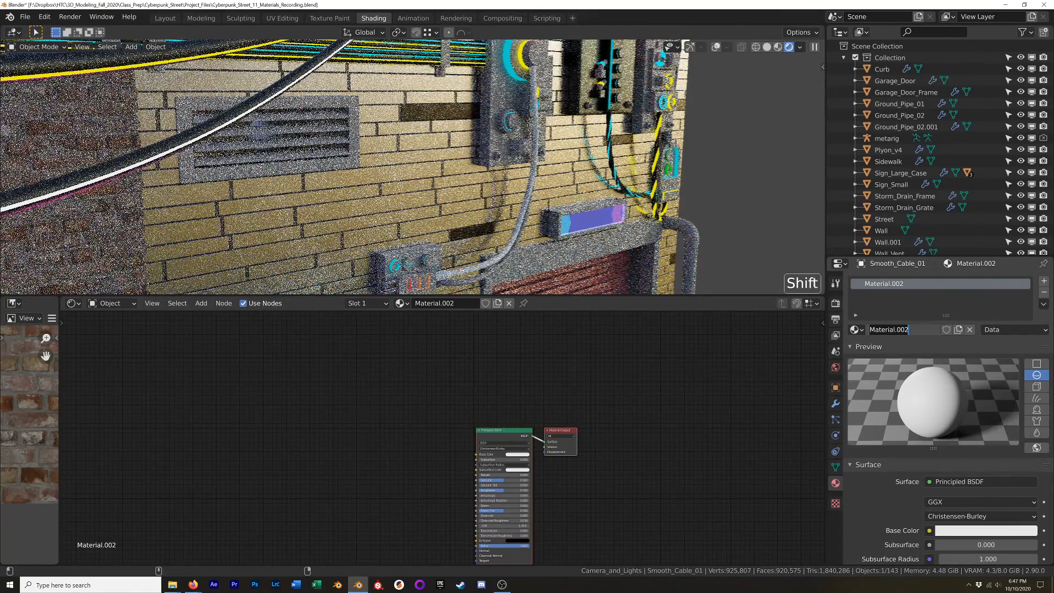
{"action": "type", "text": "Braided_Metal"}
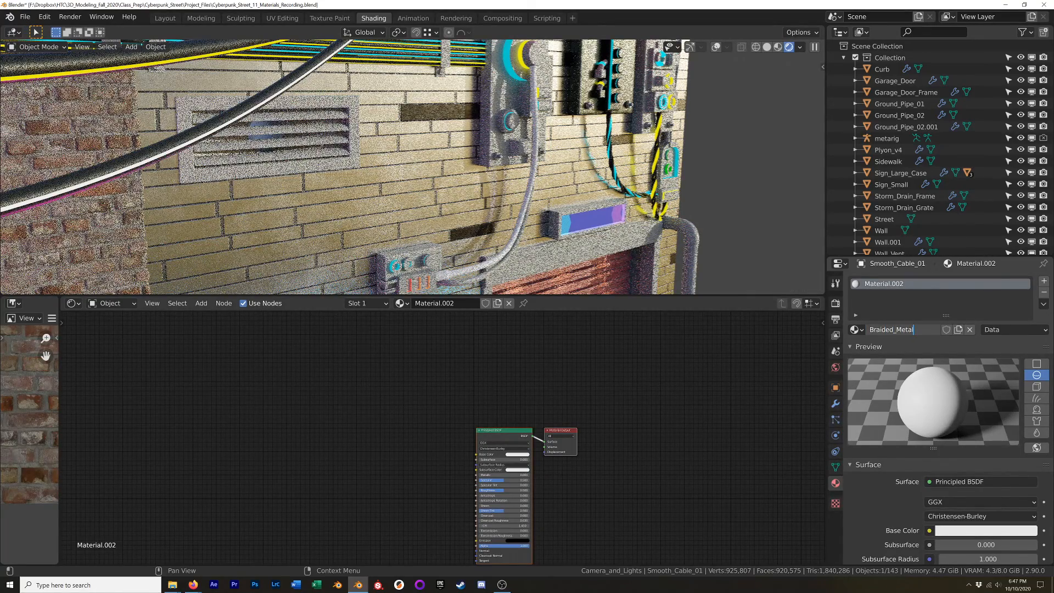
{"action": "key", "text": "Return"}
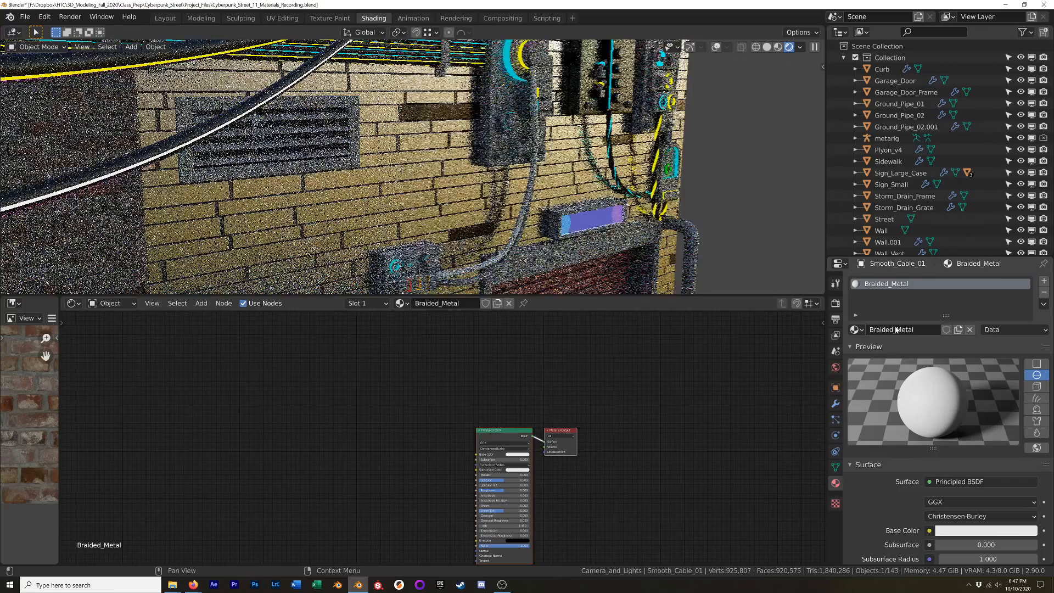
Step: Load the Metal_Weave_003 basecolor, height, metallic, normal, opacity and roughness maps onto the Principled BSDF with Principled Texture Setup
{"action": "left_click", "coordinate": [512, 432]}
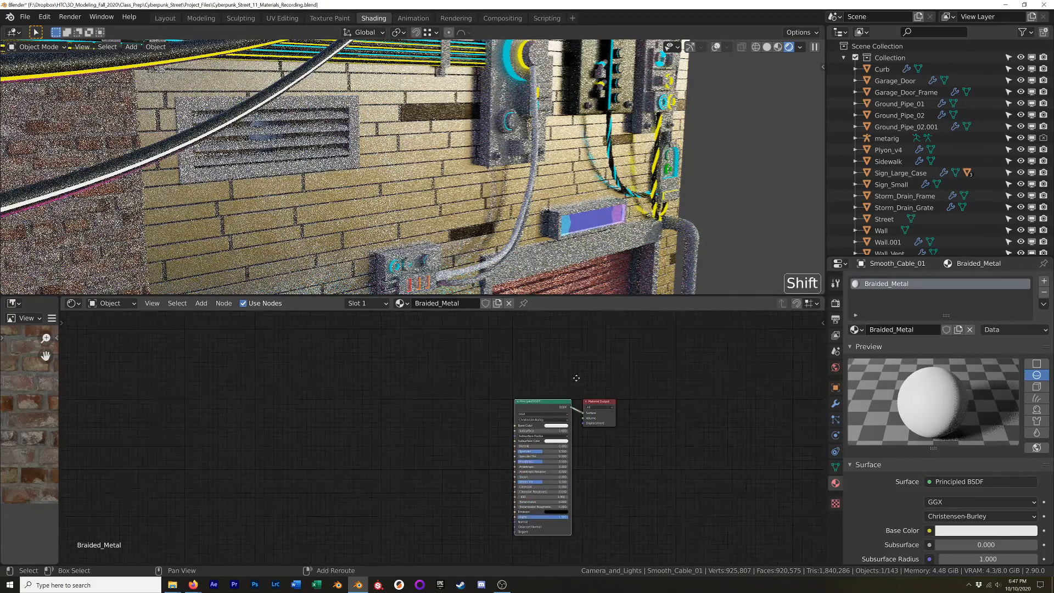
{"action": "key", "text": "ctrl+shift+t"}
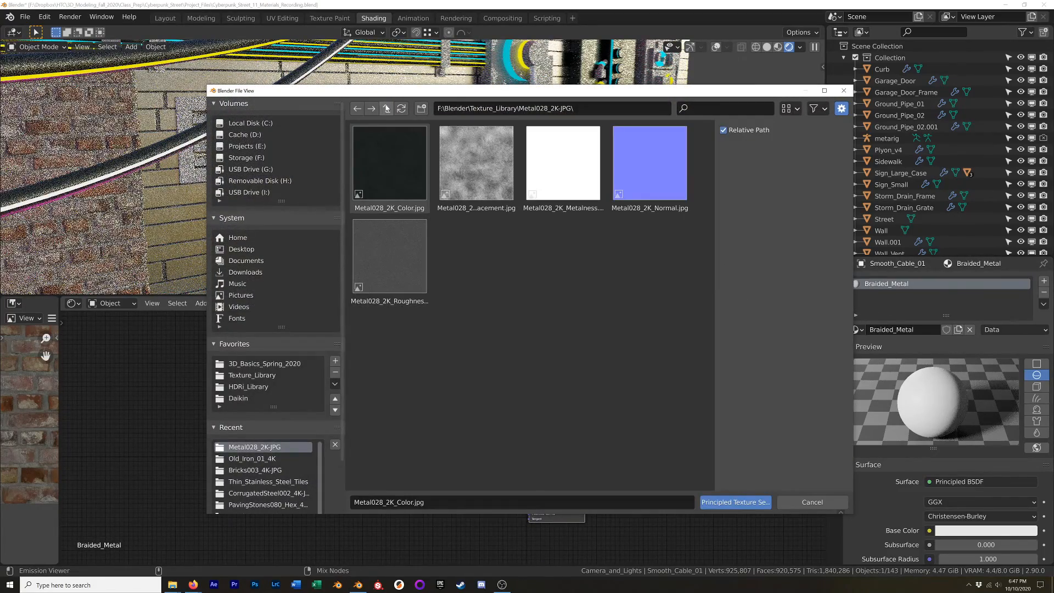
{"action": "left_click", "coordinate": [386, 108]}
{"action": "scroll", "coordinate": [504, 292], "scroll_direction": "down", "scroll_amount": 3}
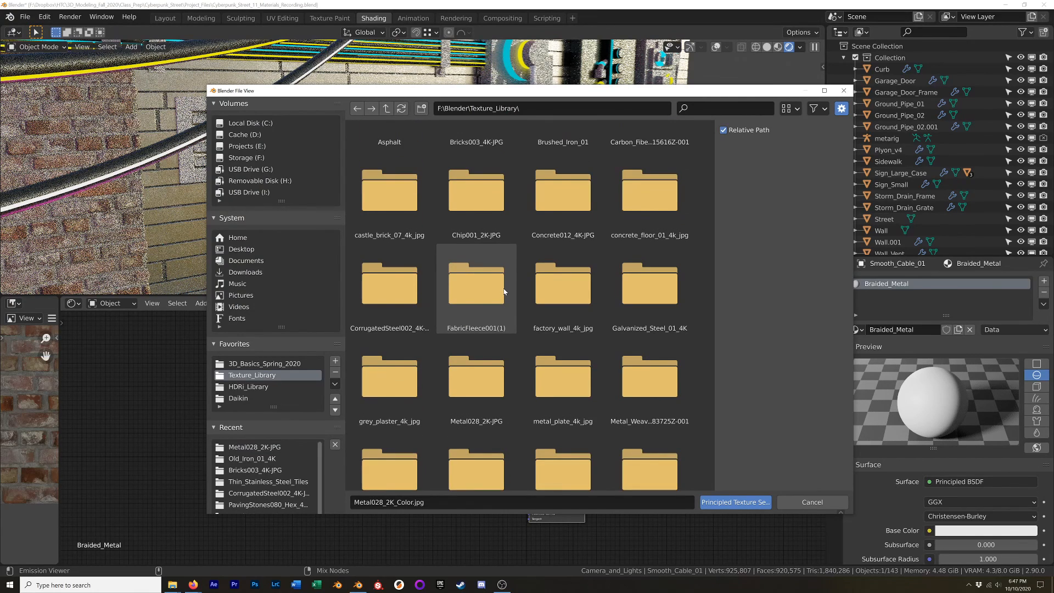
{"action": "scroll", "coordinate": [504, 292], "scroll_direction": "down", "scroll_amount": 3}
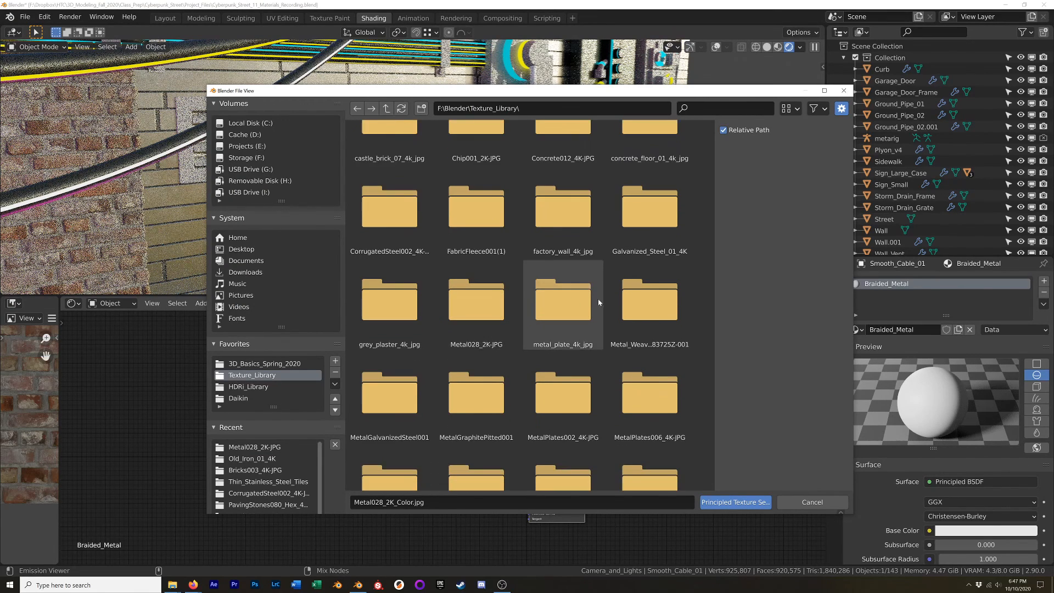
{"action": "double_click", "coordinate": [653, 301]}
{"action": "double_click", "coordinate": [393, 174]}
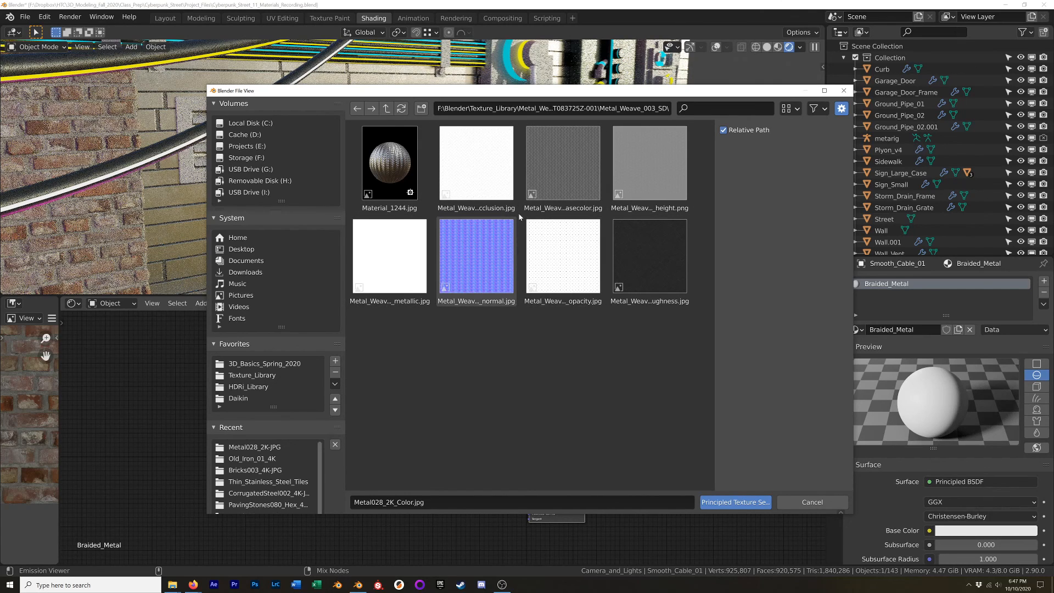
{"action": "left_click", "coordinate": [573, 181]}
{"action": "left_click", "coordinate": [625, 264], "text": "shift"}
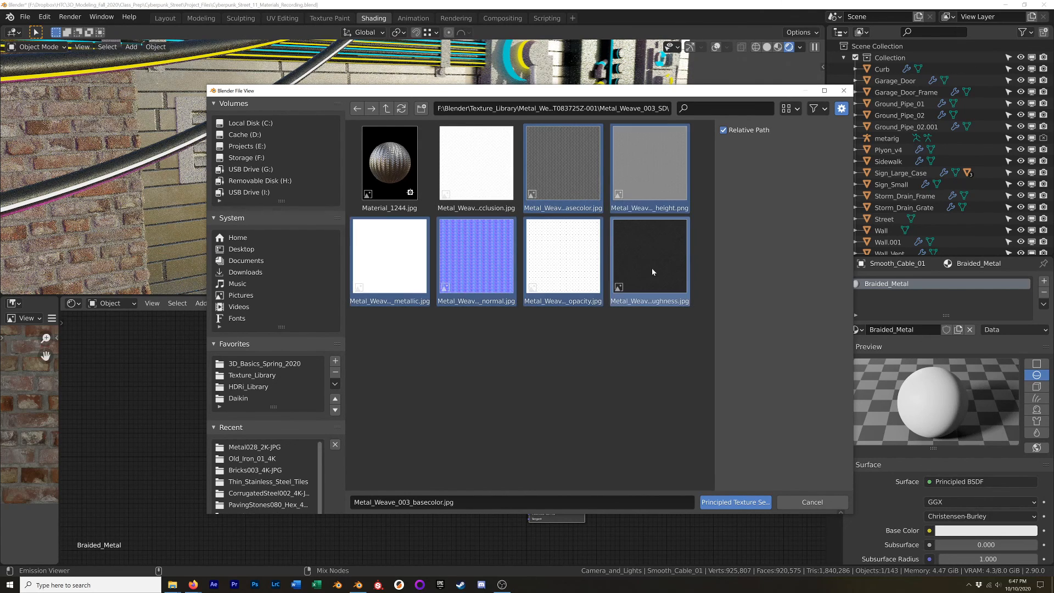
{"action": "left_click", "coordinate": [730, 501]}
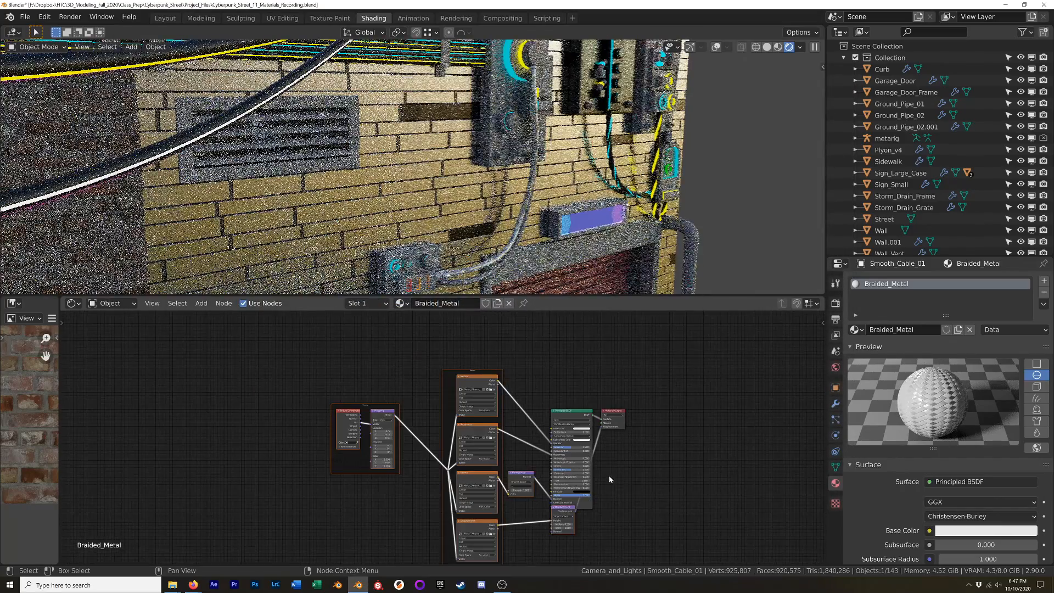
Step: Delete the Displacement node and its height texture from the Braided_Metal node tree
{"action": "left_click", "coordinate": [562, 511]}
{"action": "left_click", "coordinate": [478, 531], "text": "shift"}
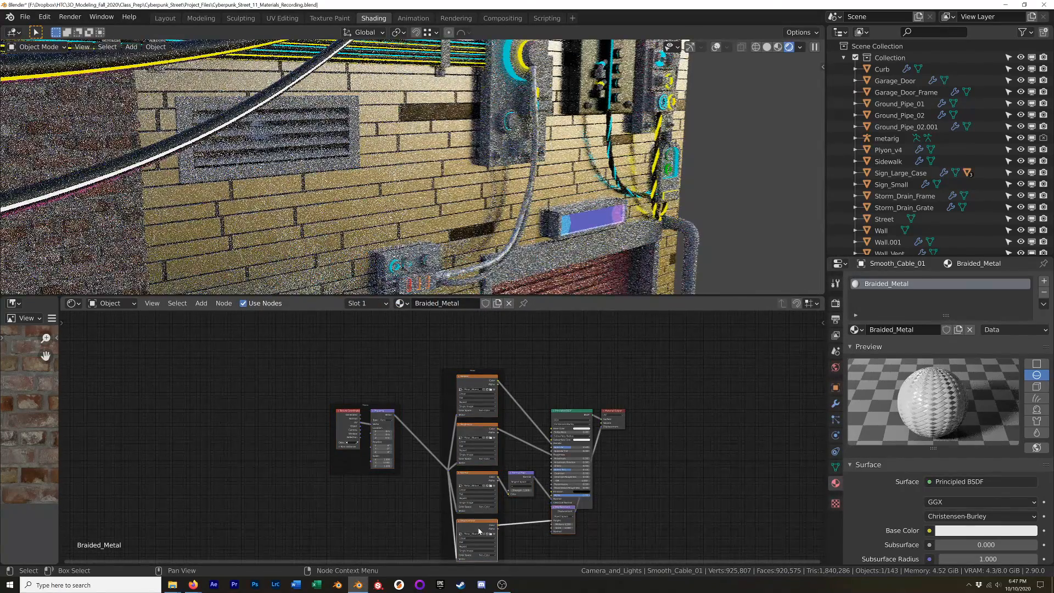
{"action": "key", "text": "Delete"}
{"action": "scroll", "coordinate": [520, 205], "scroll_direction": "up", "scroll_amount": 8}
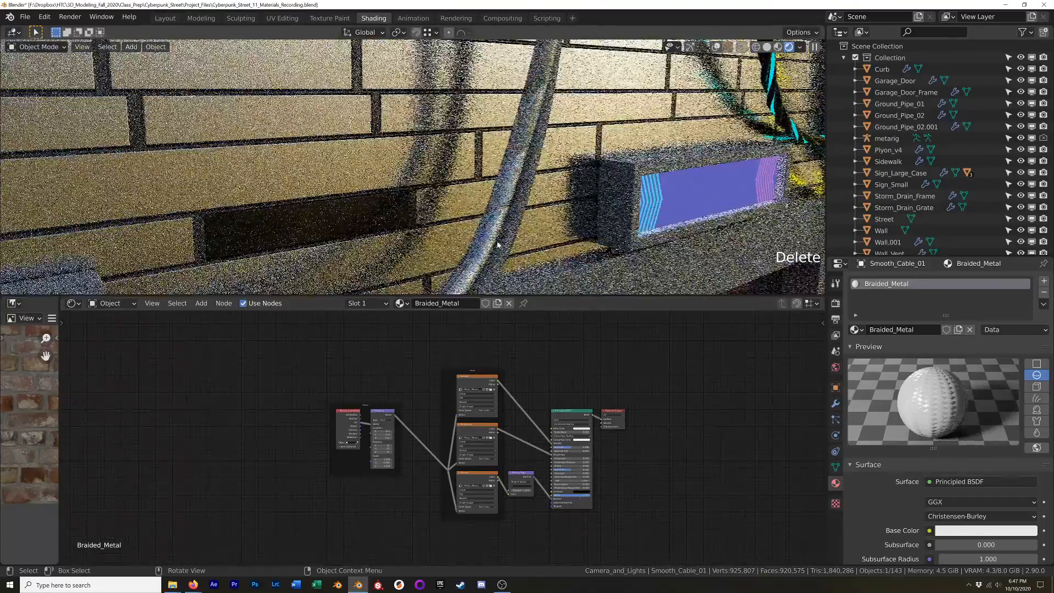
{"action": "middle_click_drag", "start_coordinate": [559, 208], "coordinate": [613, 166], "text": "shift"}
{"action": "scroll", "coordinate": [509, 477], "scroll_direction": "up", "scroll_amount": 6}
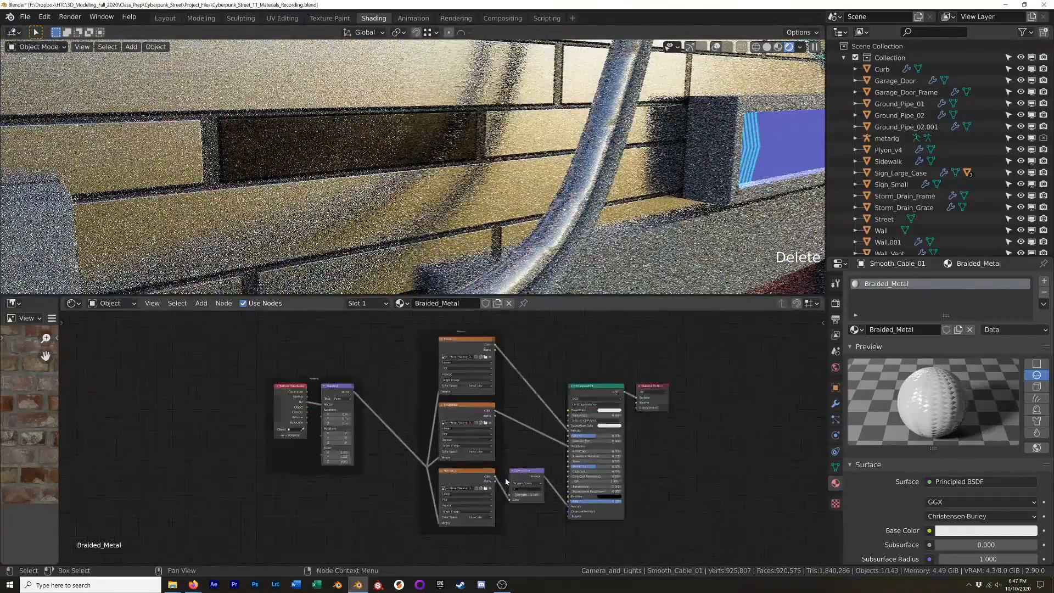
Step: Swap the Metallic node's image for Metal_Weave_003_metallic.jpg and set its color space to Non-Color
{"action": "middle_click_drag", "start_coordinate": [503, 460], "coordinate": [478, 470], "text": "shift"}
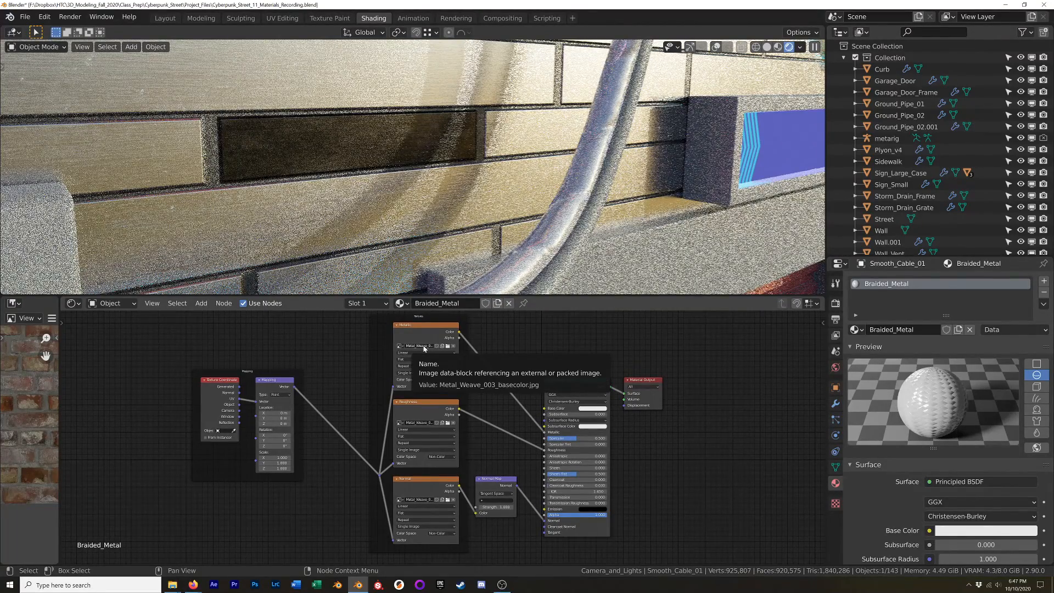
{"action": "scroll", "coordinate": [426, 348], "scroll_direction": "up", "scroll_amount": 4}
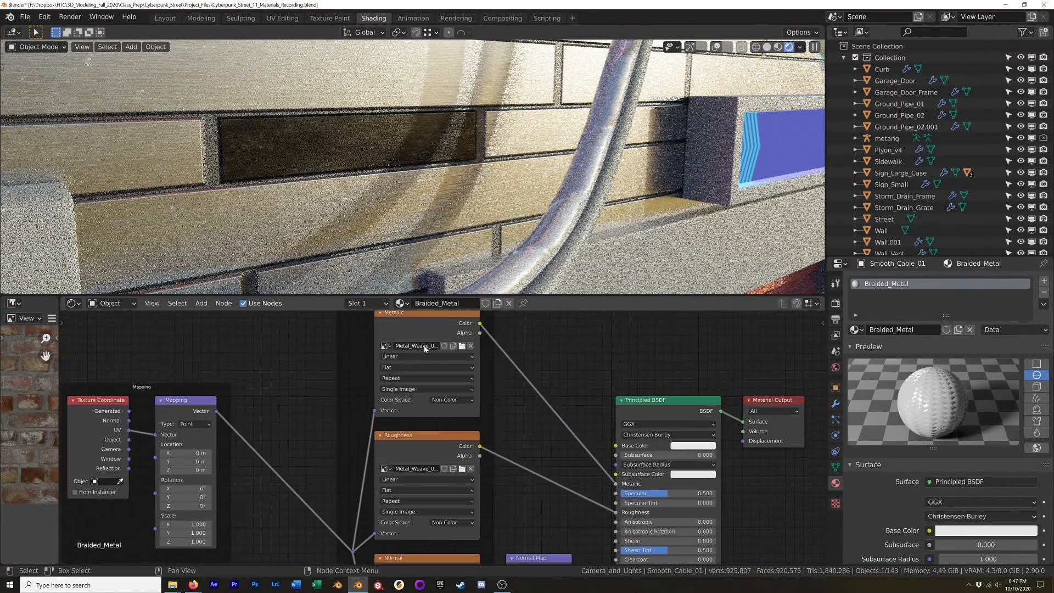
{"action": "left_click", "coordinate": [475, 346]}
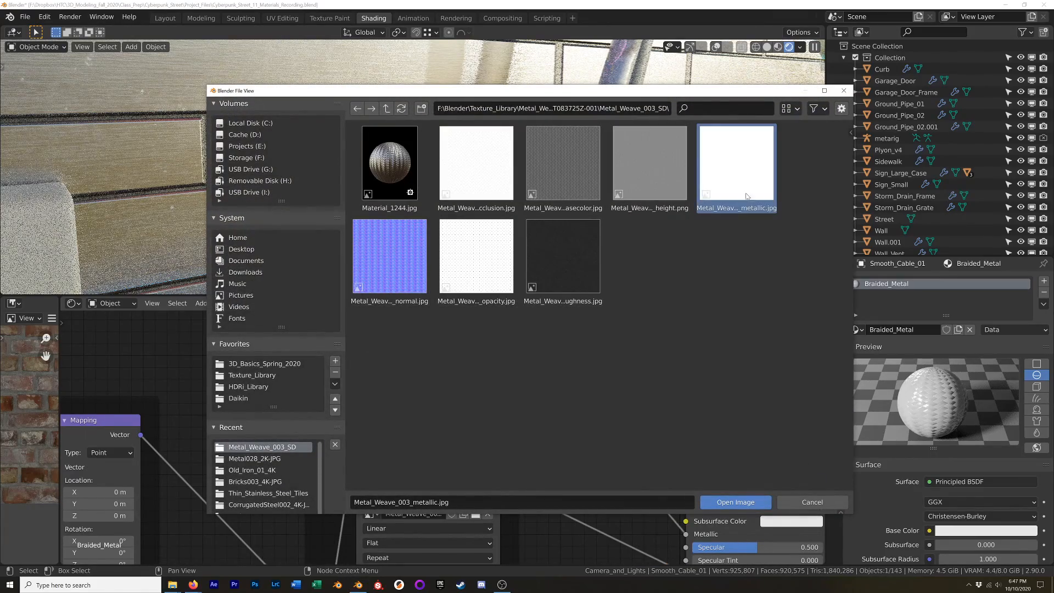
{"action": "left_click", "coordinate": [735, 502]}
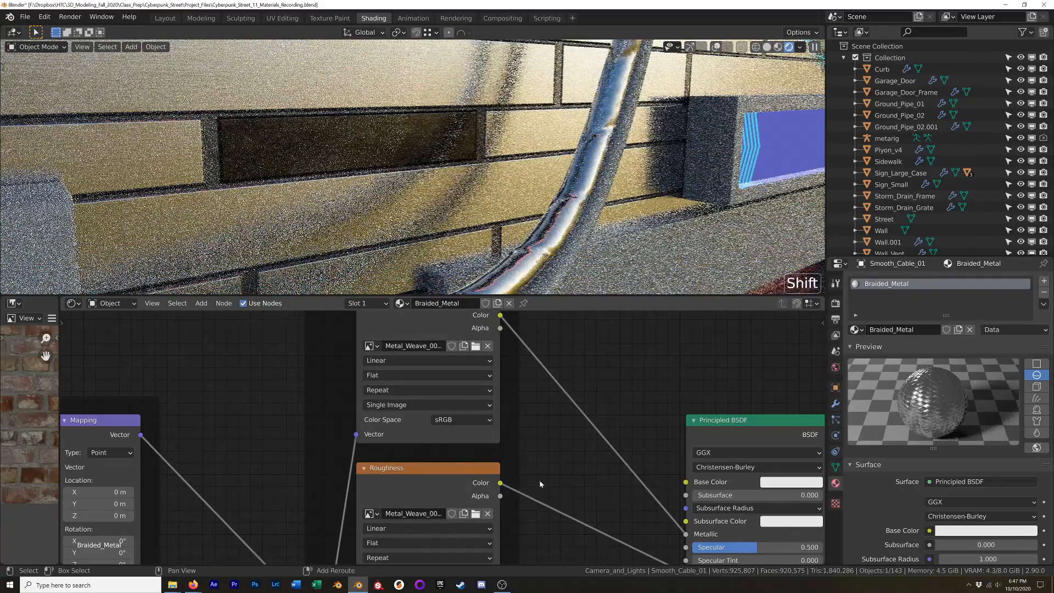
{"action": "middle_click_drag", "start_coordinate": [539, 480], "coordinate": [552, 460]}
{"action": "left_click", "coordinate": [475, 399]}
{"action": "left_click", "coordinate": [491, 453]}
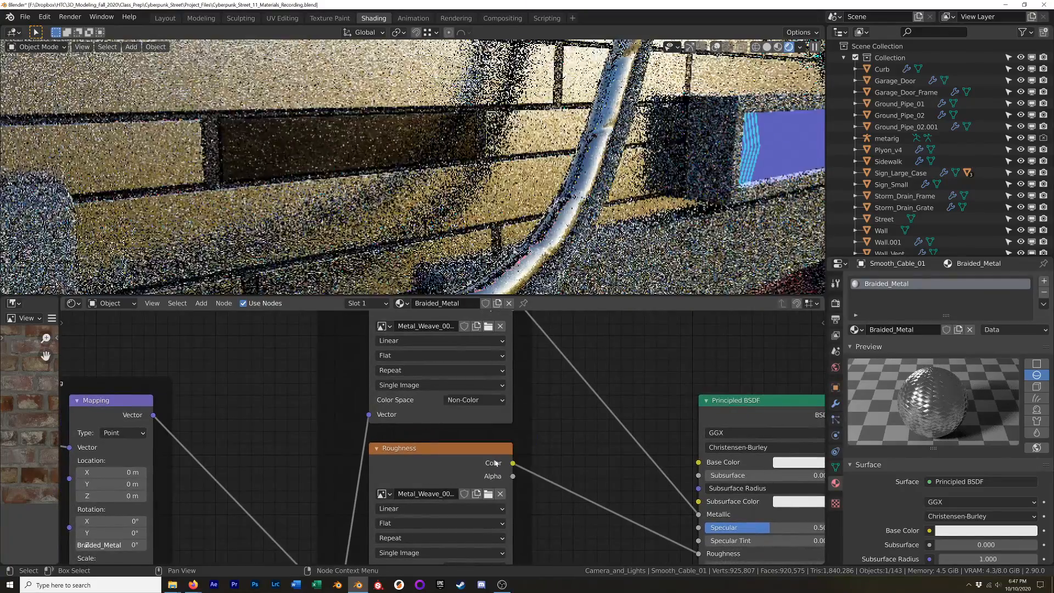
Step: Duplicate the Metallic texture node and place the copy directly above the original in the Textures frame
{"action": "scroll", "coordinate": [624, 483], "scroll_direction": "down", "scroll_amount": 2, "text": "shift"}
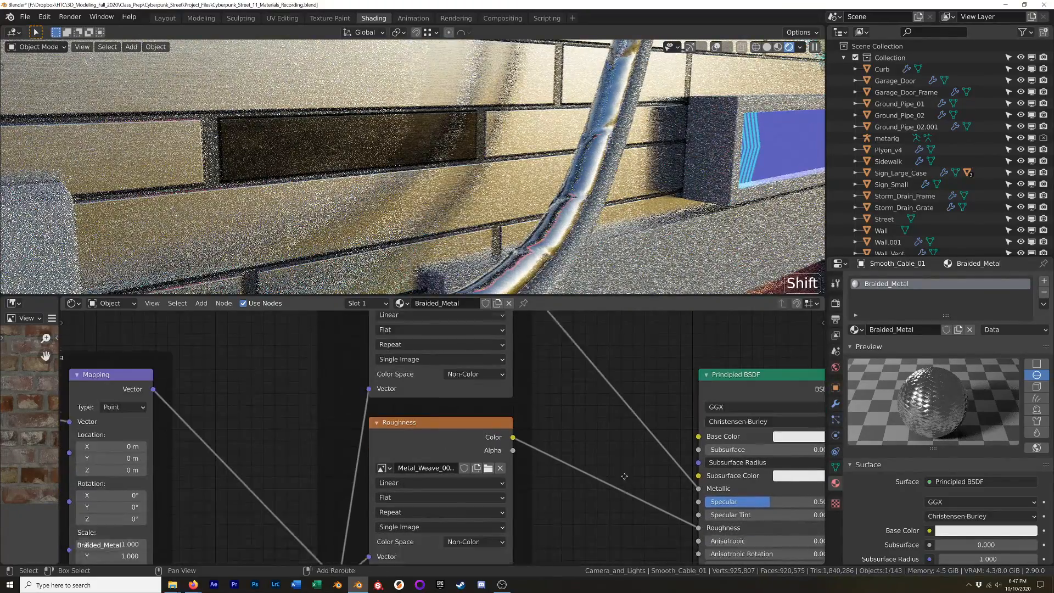
{"action": "middle_click_drag", "start_coordinate": [624, 482], "coordinate": [645, 340]}
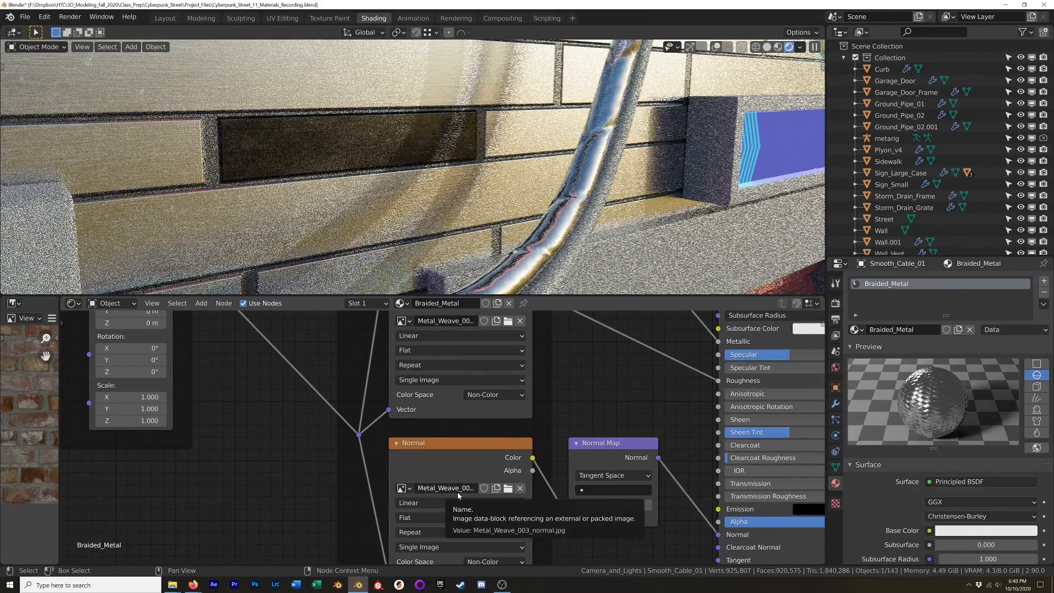
{"action": "scroll", "coordinate": [621, 411], "scroll_direction": "down", "scroll_amount": 7}
{"action": "middle_click_drag", "start_coordinate": [596, 366], "coordinate": [565, 502], "text": "shift"}
{"action": "middle_click_drag", "start_coordinate": [587, 403], "coordinate": [574, 454], "text": "shift"}
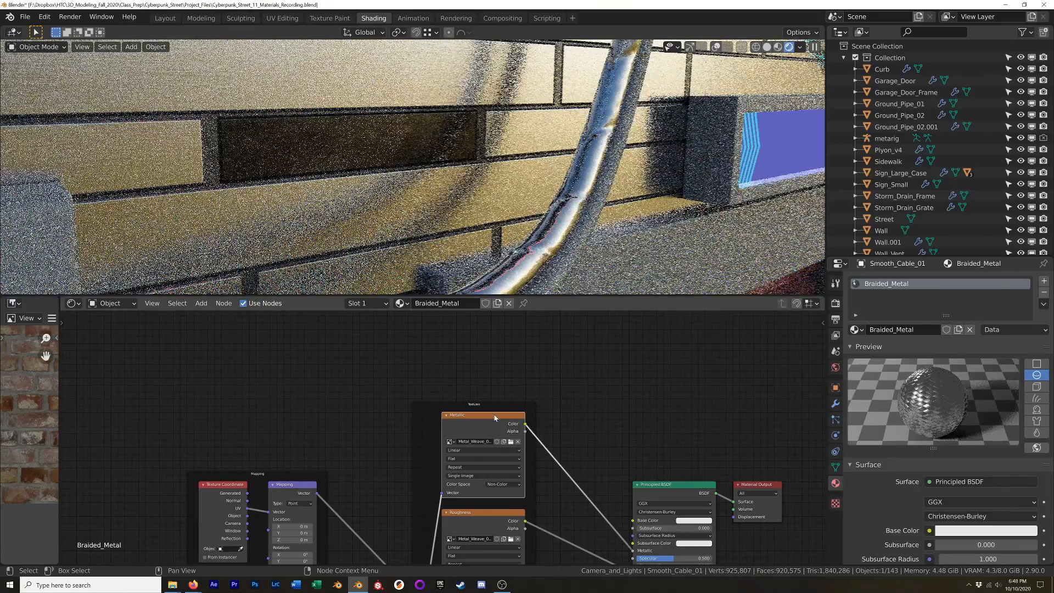
{"action": "key", "text": "shift+d"}
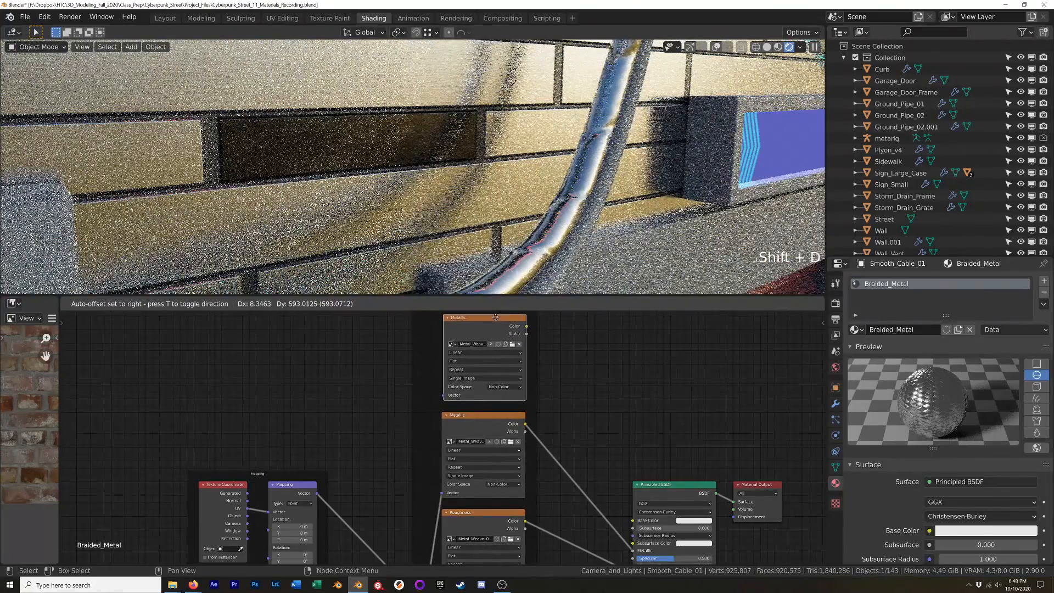
{"action": "left_click", "coordinate": [495, 317]}
{"action": "middle_click_drag", "start_coordinate": [479, 467], "coordinate": [521, 476], "text": "shift"}
{"action": "scroll", "coordinate": [523, 473], "scroll_direction": "down", "scroll_amount": 1}
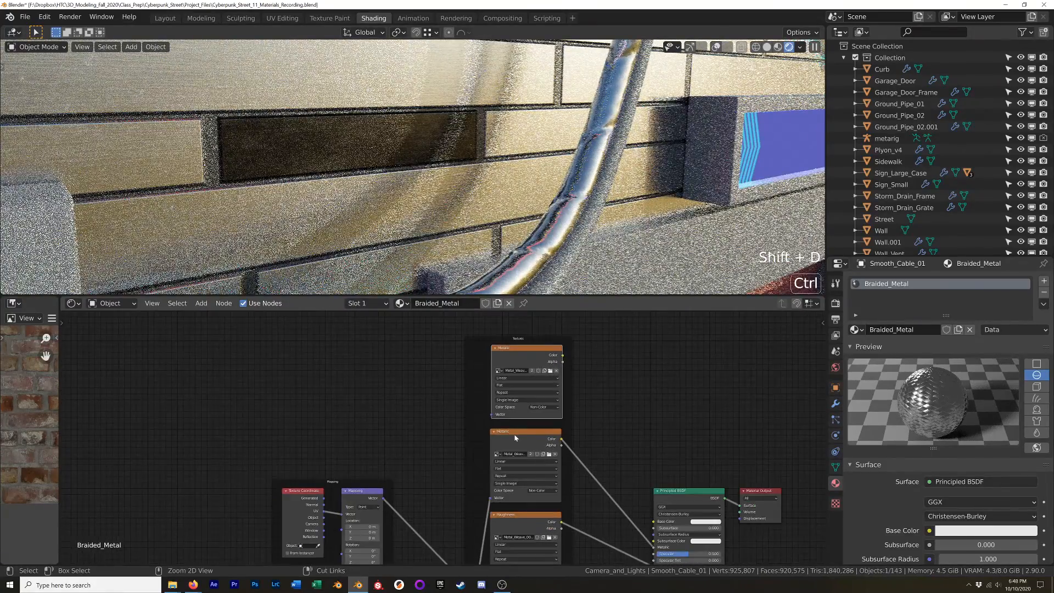
Step: Maximize the node editor and connect the mapping reroute to the duplicated texture node's Vector input
{"action": "key", "text": "ctrl+space"}
{"action": "scroll", "coordinate": [508, 431], "scroll_direction": "down", "scroll_amount": 1}
{"action": "left_click_drag", "start_coordinate": [553, 524], "coordinate": [578, 233]}
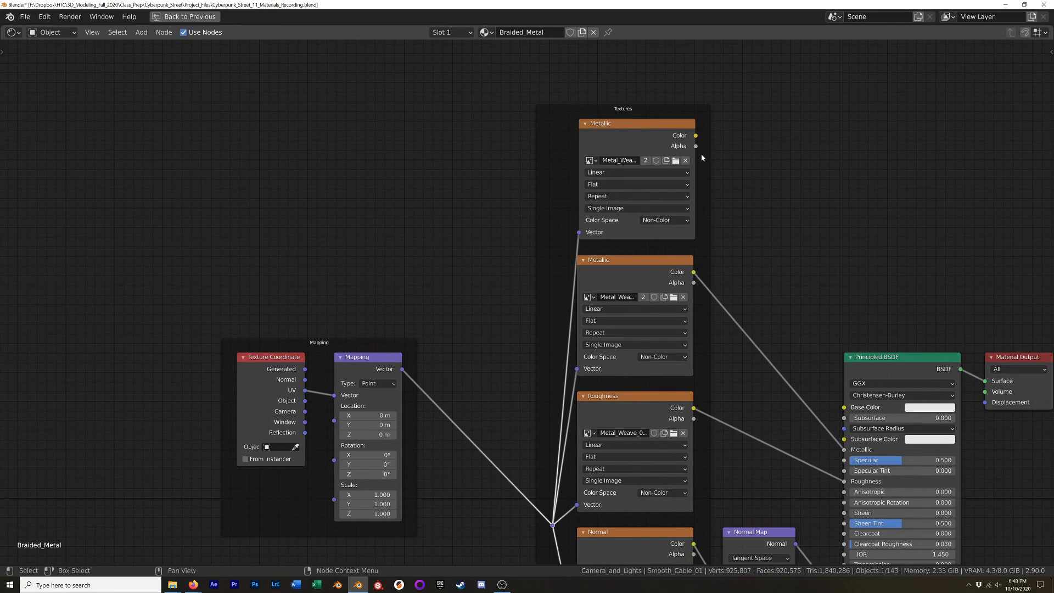
Step: Connect the duplicated texture's Color output to the Principled BSDF Base Color and relabel the node Color
{"action": "left_click_drag", "start_coordinate": [695, 135], "coordinate": [843, 407]}
{"action": "left_click", "coordinate": [642, 130]}
{"action": "key", "text": "n"}
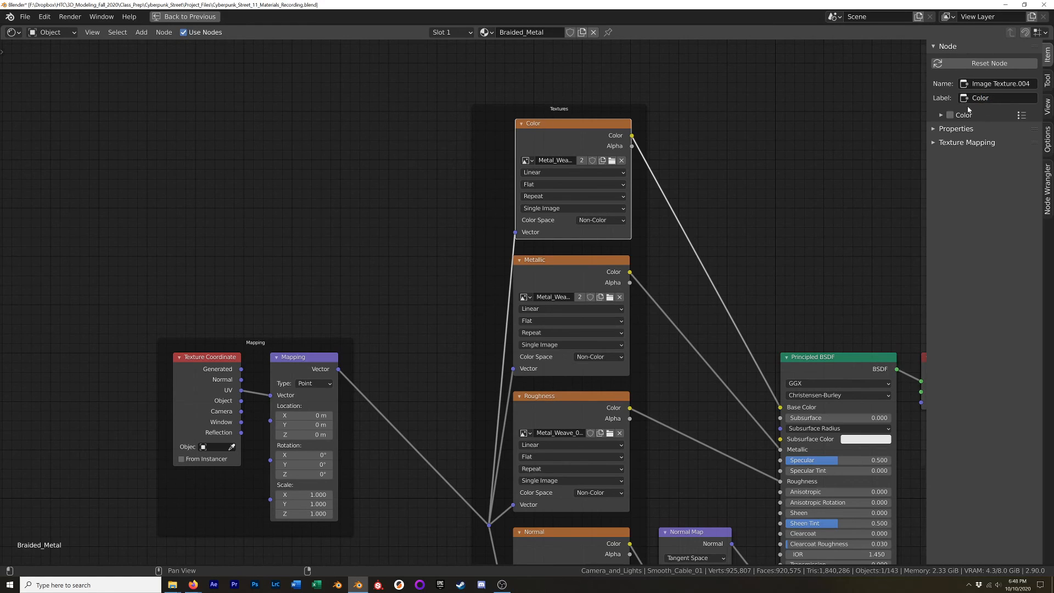
Step: Load Metal_Weave_003_basecolor.jpg into the Color texture node and set its color space to sRGB
{"action": "scroll", "coordinate": [587, 172], "scroll_direction": "down", "scroll_amount": 2}
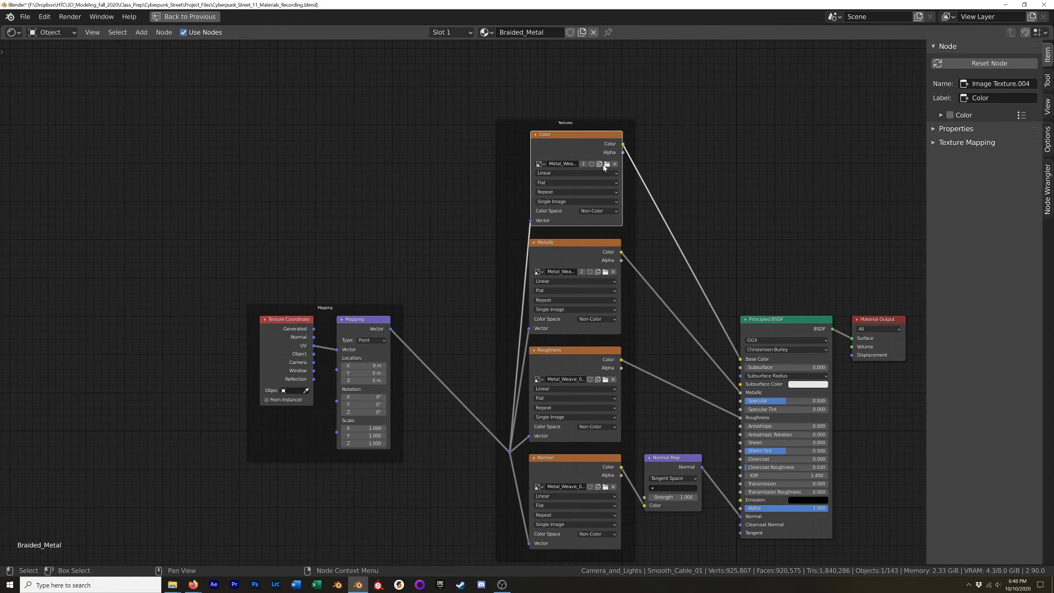
{"action": "left_click", "coordinate": [606, 164]}
{"action": "left_click", "coordinate": [570, 150]}
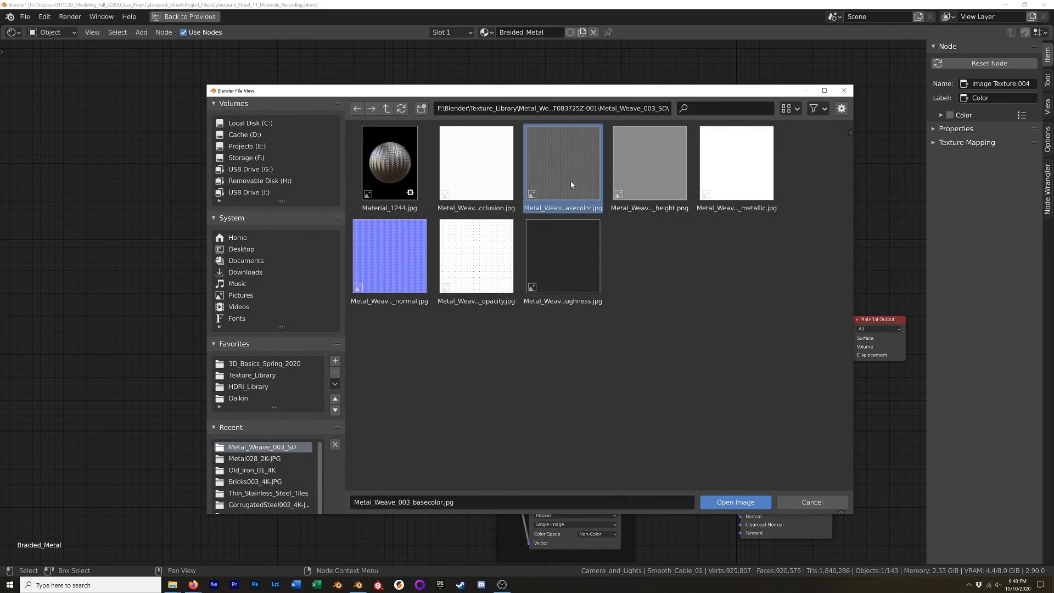
{"action": "left_click", "coordinate": [736, 501]}
{"action": "scroll", "coordinate": [567, 163], "scroll_direction": "up", "scroll_amount": 4}
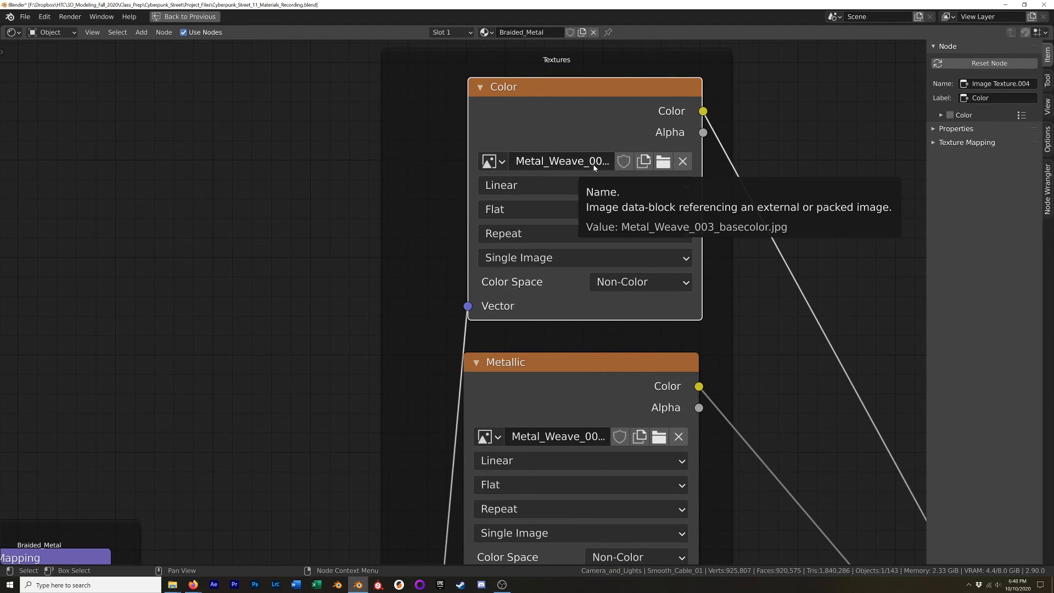
{"action": "left_click", "coordinate": [638, 281]}
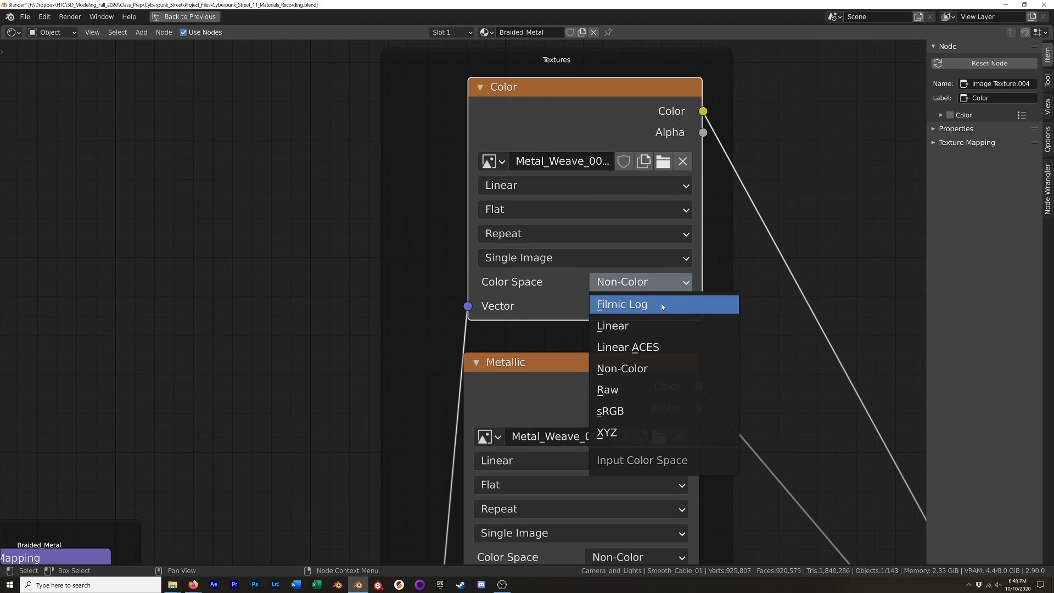
{"action": "left_click", "coordinate": [672, 411]}
Step: Move the Normal Map and shader nodes farther from the Textures frame to make room for another node
{"action": "scroll", "coordinate": [729, 413], "scroll_direction": "down", "scroll_amount": 5}
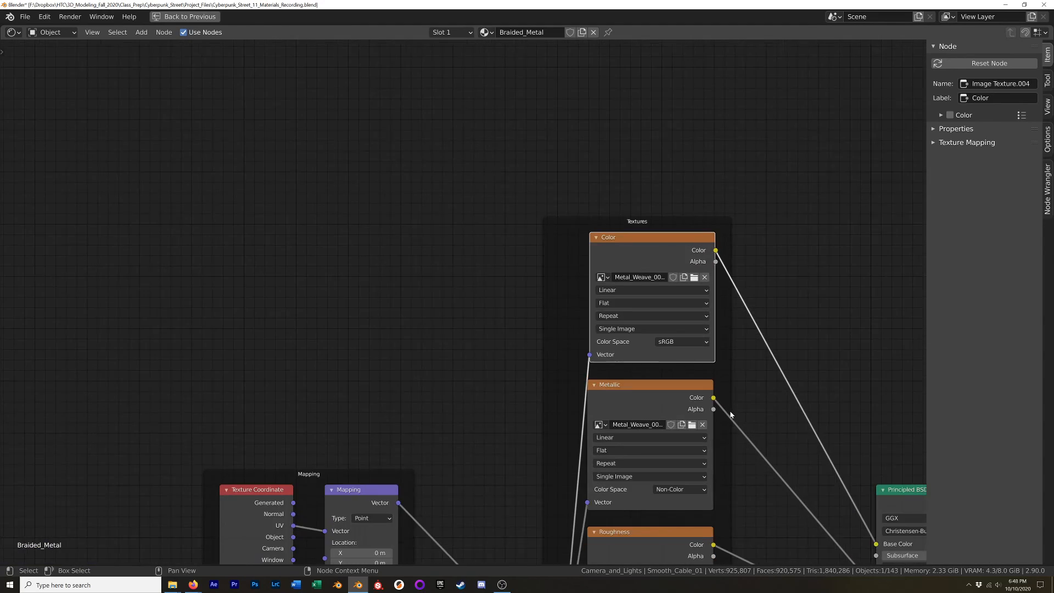
{"action": "middle_click_drag", "start_coordinate": [762, 465], "coordinate": [607, 230]}
{"action": "left_click_drag", "start_coordinate": [859, 197], "coordinate": [620, 473]}
{"action": "key", "text": "g"}
{"action": "left_click", "coordinate": [649, 380]}
Step: Insert an RGB Curves node between the Normal texture and the Normal Map, and invert its green channel curve
{"action": "key", "text": "shift+a"}
{"action": "mouse_move", "coordinate": [650, 379]}
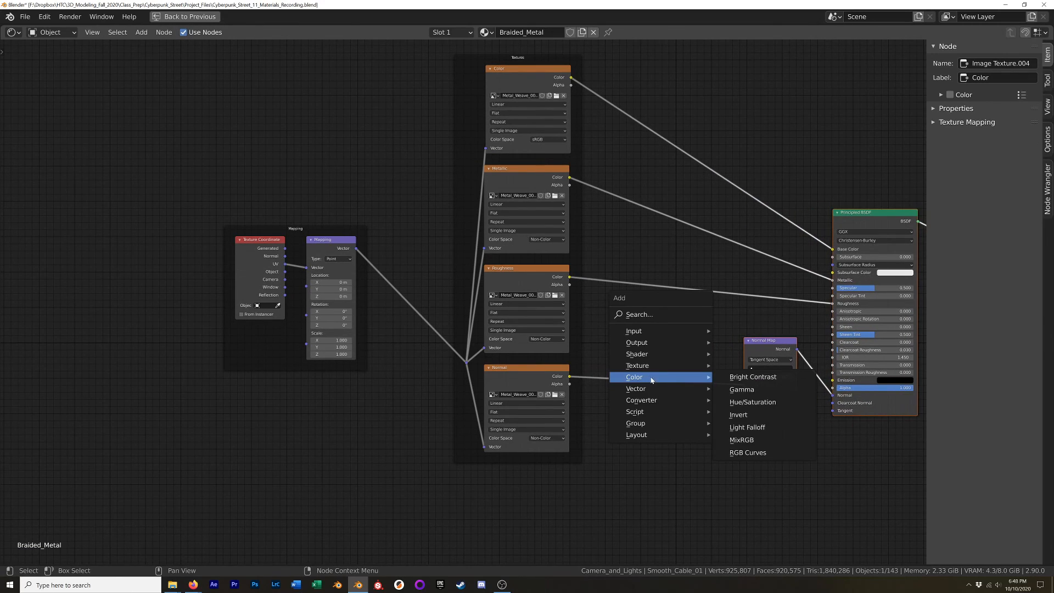
{"action": "left_click", "coordinate": [763, 453]}
{"action": "left_click", "coordinate": [636, 345]}
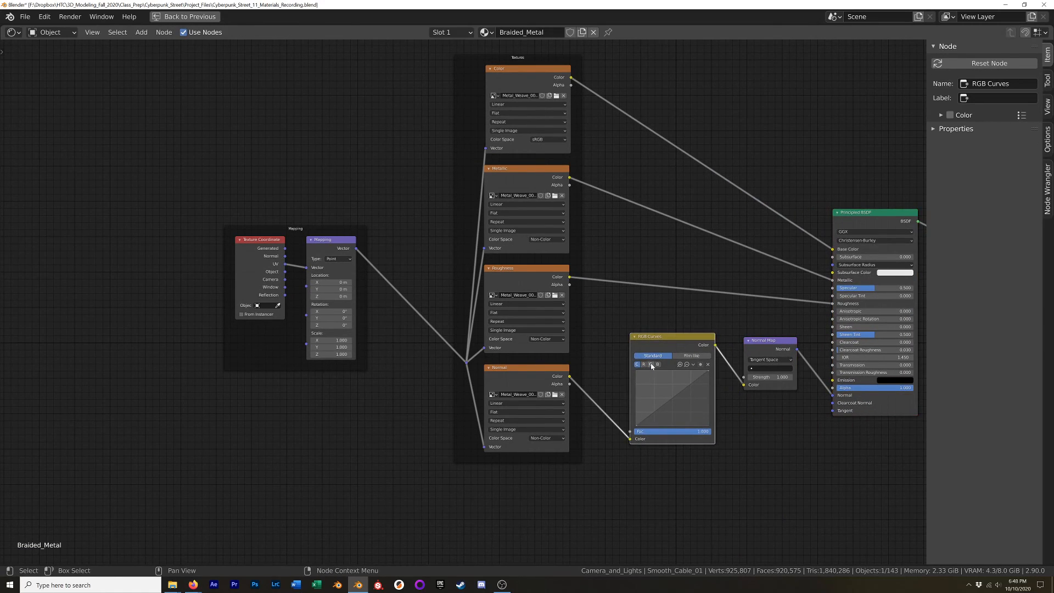
{"action": "scroll", "coordinate": [637, 428], "scroll_direction": "up", "scroll_amount": 4}
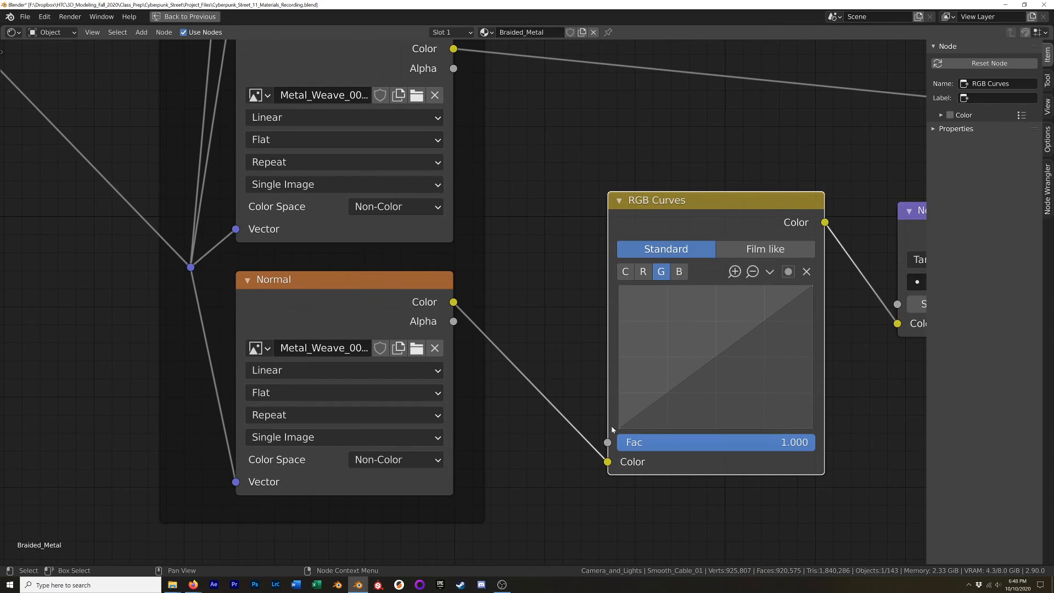
{"action": "left_click_drag", "start_coordinate": [621, 431], "coordinate": [812, 428]}
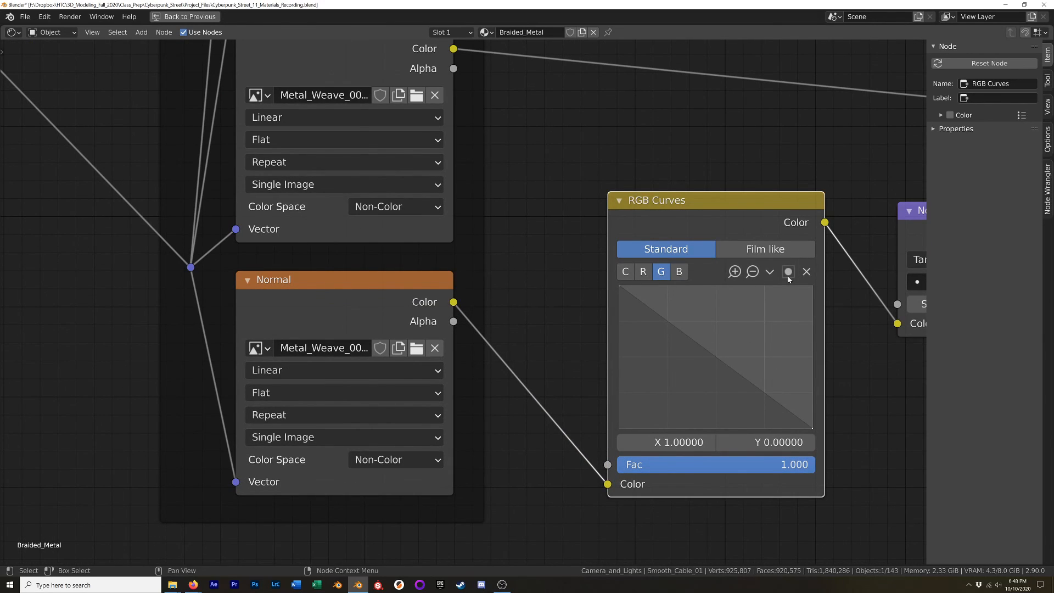
{"action": "scroll", "coordinate": [788, 279], "scroll_direction": "left", "scroll_amount": 2, "text": "ctrl"}
Step: Restore the full layout, frame the smooth cable in the viewport, and set the Mapping scale to 6.1 on all axes
{"action": "key", "text": "ctrl+space"}
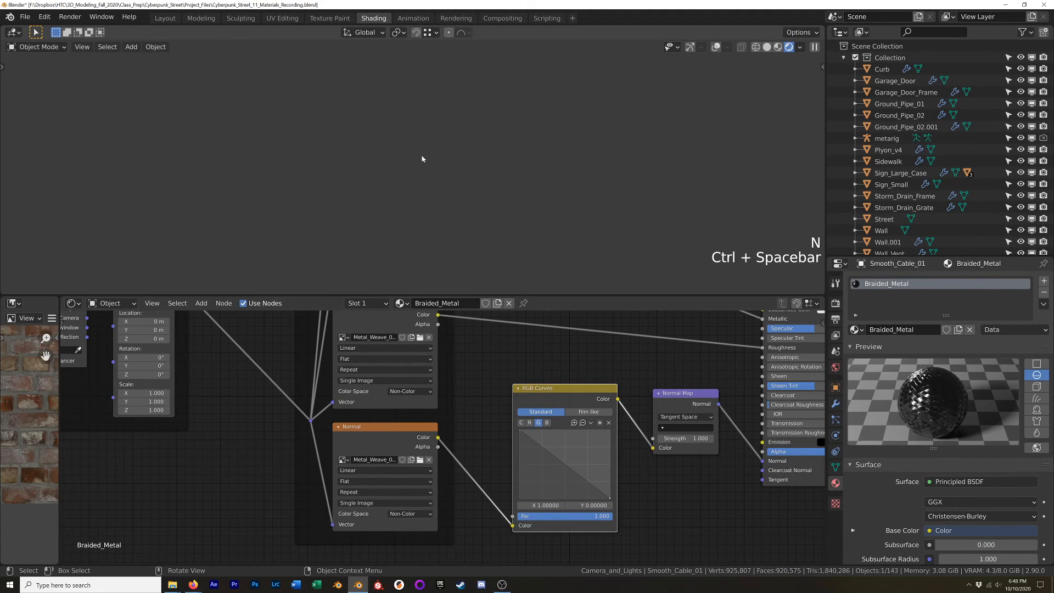
{"action": "key", "text": "KP_Decimal"}
{"action": "middle_click_drag", "start_coordinate": [480, 208], "coordinate": [528, 195]}
{"action": "scroll", "coordinate": [415, 225], "scroll_direction": "up", "scroll_amount": 7}
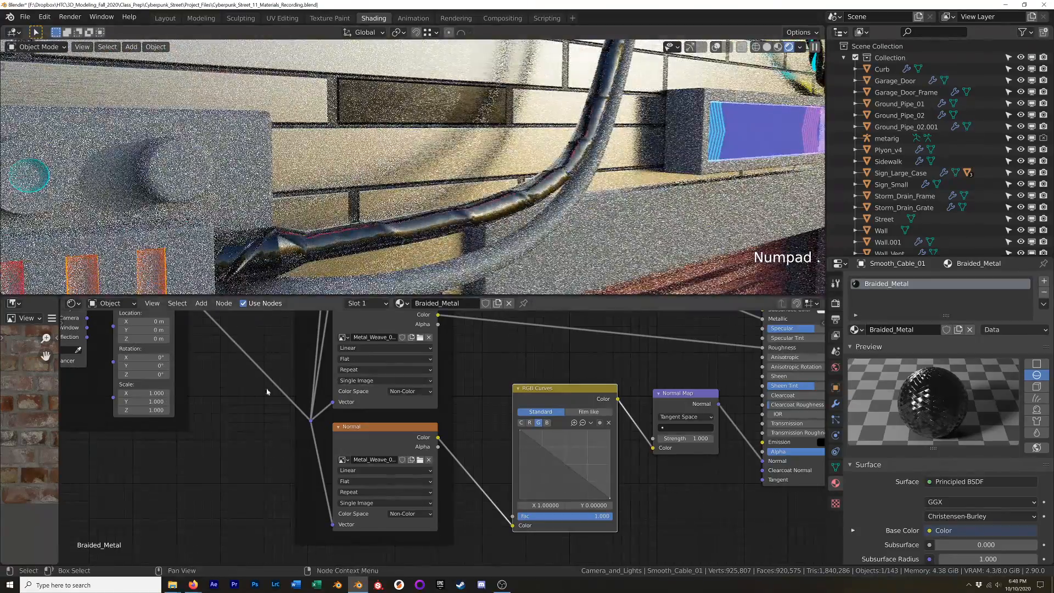
{"action": "scroll", "coordinate": [189, 433], "scroll_direction": "down", "scroll_amount": 1}
{"action": "scroll", "coordinate": [190, 433], "scroll_direction": "down", "scroll_amount": 2}
{"action": "middle_click_drag", "start_coordinate": [189, 433], "coordinate": [375, 446], "text": "shift"}
{"action": "scroll", "coordinate": [391, 467], "scroll_direction": "up", "scroll_amount": 6}
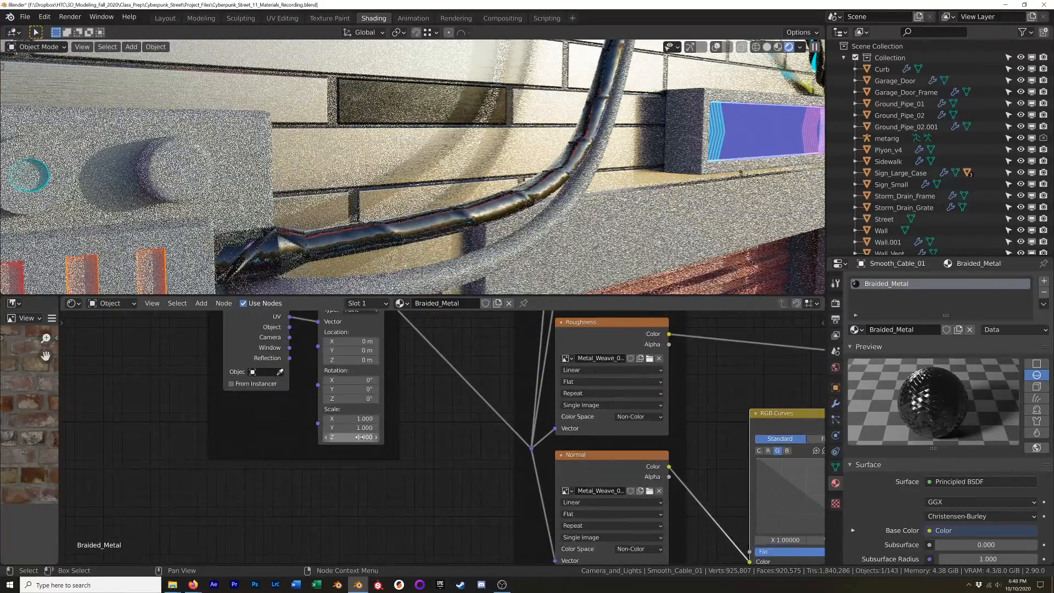
{"action": "scroll", "coordinate": [360, 436], "scroll_direction": "up", "scroll_amount": 4}
{"action": "mouse_move", "coordinate": [366, 411]}
{"action": "left_mouse_down"}
{"action": "mouse_move", "coordinate": [366, 437]}
{"action": "mouse_move", "coordinate": [395, 437]}
{"action": "mouse_move", "coordinate": [384, 411]}
{"action": "left_mouse_up"}
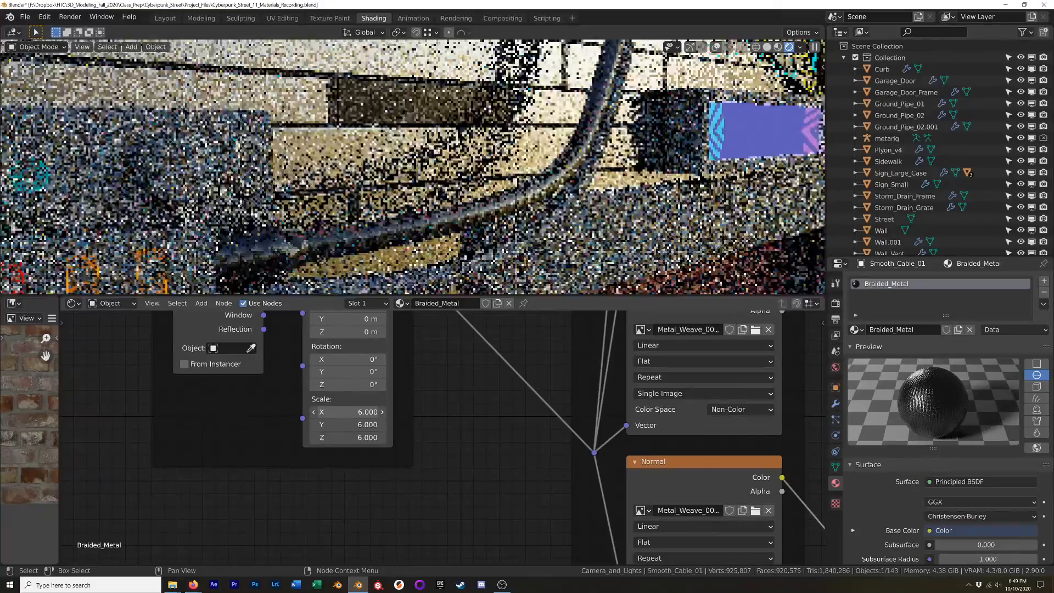
Step: Check the weave on the cable up close and enable Scene World lighting for the rendered viewport
{"action": "scroll", "coordinate": [555, 163], "scroll_direction": "up", "scroll_amount": 3}
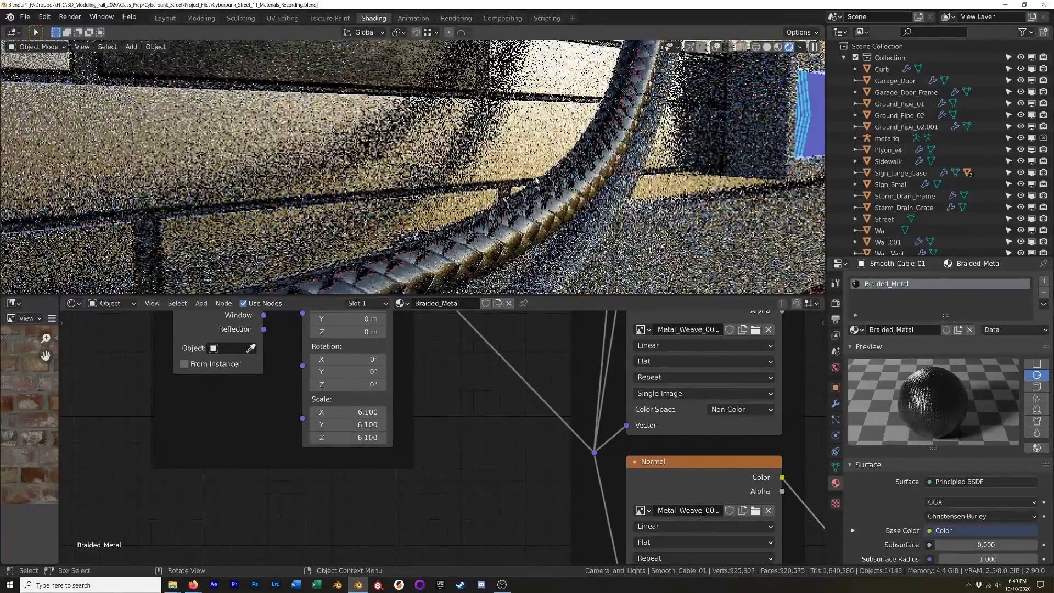
{"action": "scroll", "coordinate": [565, 158], "scroll_direction": "down", "scroll_amount": 3}
{"action": "middle_click_drag", "start_coordinate": [566, 158], "coordinate": [595, 106]}
{"action": "middle_click_drag", "start_coordinate": [355, 260], "coordinate": [294, 257]}
{"action": "scroll", "coordinate": [537, 223], "scroll_direction": "up", "scroll_amount": 3}
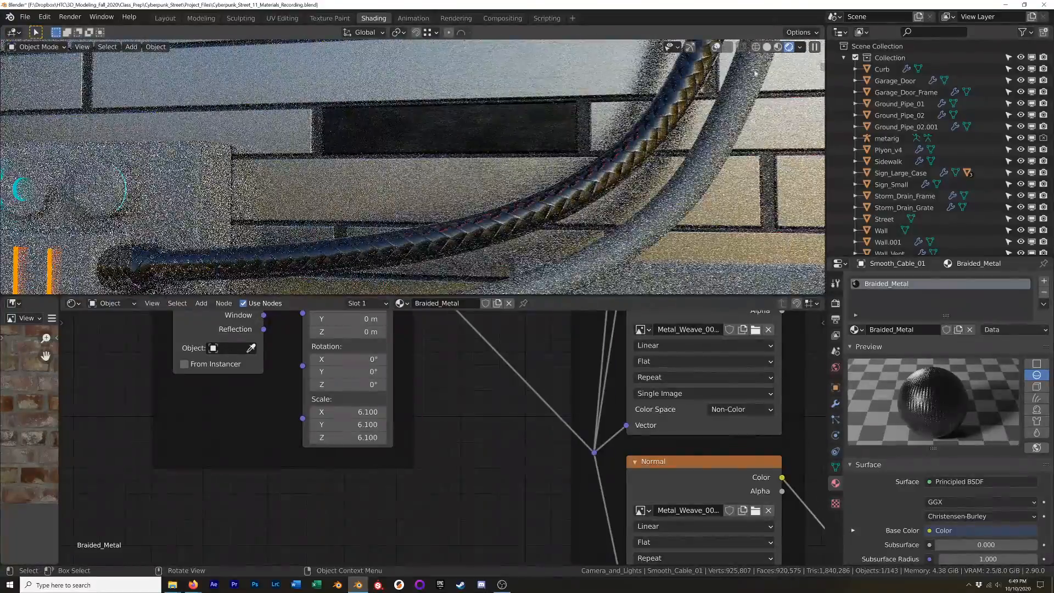
{"action": "left_click", "coordinate": [800, 47]}
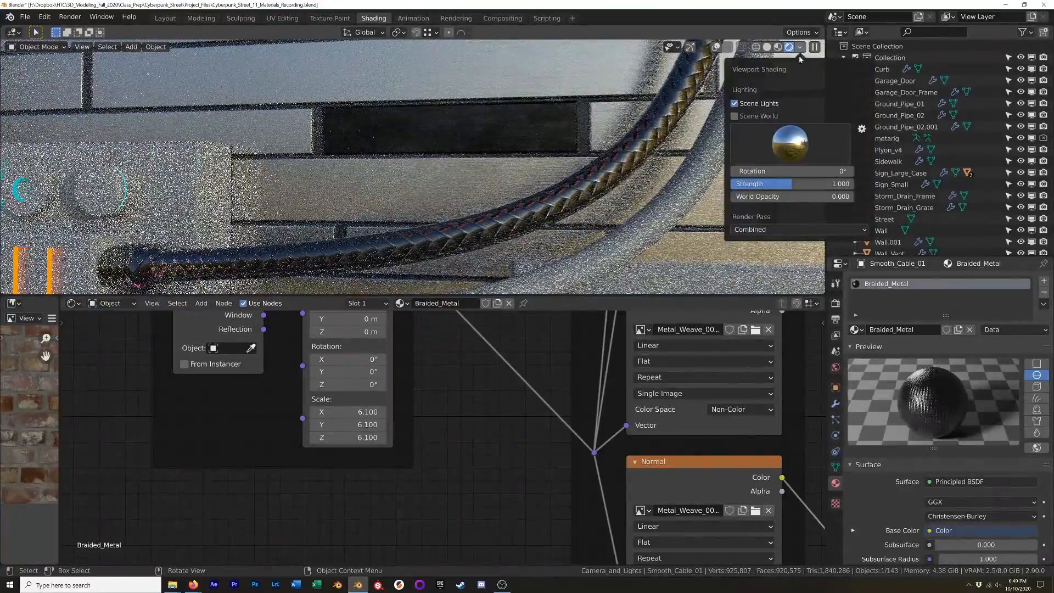
{"action": "left_click", "coordinate": [735, 115]}
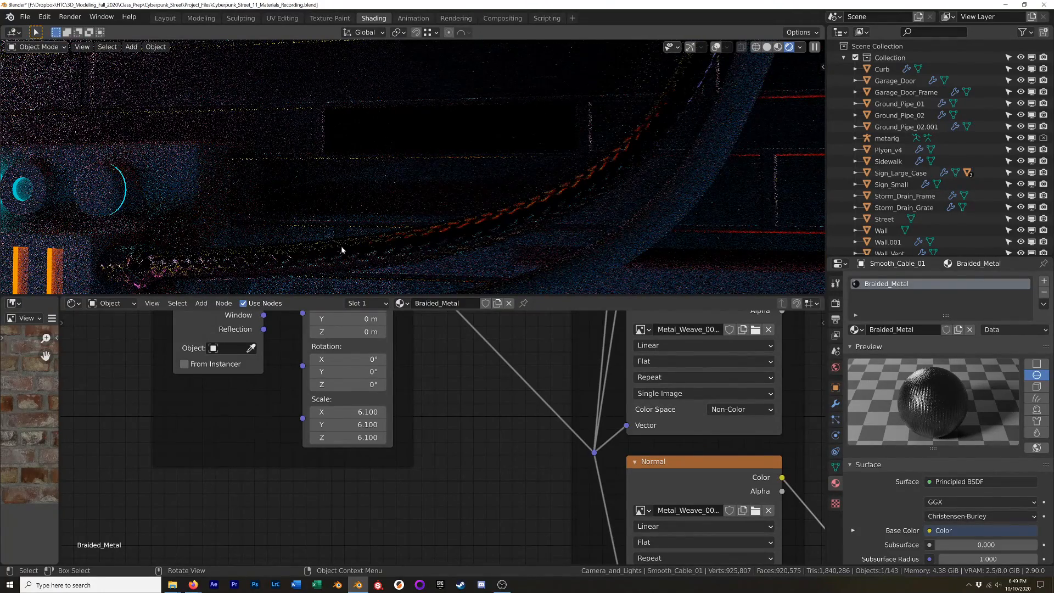
Step: Examine the whole street scene under its own world lighting in a maximized rendered viewport
{"action": "scroll", "coordinate": [495, 226], "scroll_direction": "down", "scroll_amount": 3}
{"action": "middle_click_drag", "start_coordinate": [517, 197], "coordinate": [536, 214], "text": "shift"}
{"action": "scroll", "coordinate": [538, 216], "scroll_direction": "down", "scroll_amount": 1}
{"action": "scroll", "coordinate": [538, 216], "scroll_direction": "down", "scroll_amount": 6}
{"action": "scroll", "coordinate": [576, 196], "scroll_direction": "up", "scroll_amount": 6}
{"action": "scroll", "coordinate": [537, 214], "scroll_direction": "down", "scroll_amount": 8}
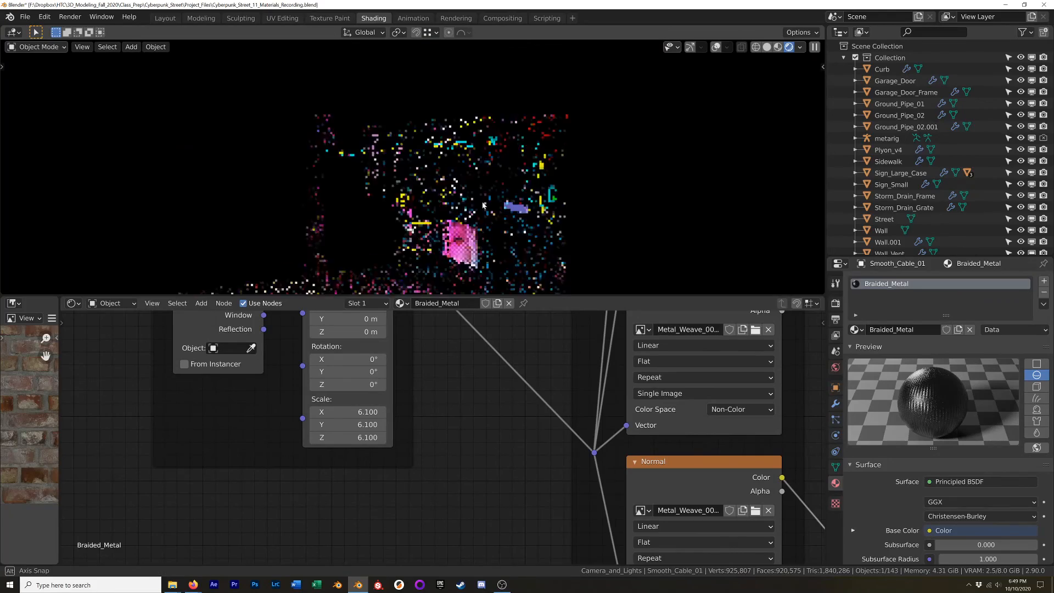
{"action": "scroll", "coordinate": [460, 224], "scroll_direction": "up", "scroll_amount": 3}
{"action": "scroll", "coordinate": [459, 224], "scroll_direction": "down", "scroll_amount": 3}
{"action": "middle_click_drag", "start_coordinate": [460, 224], "coordinate": [482, 202]}
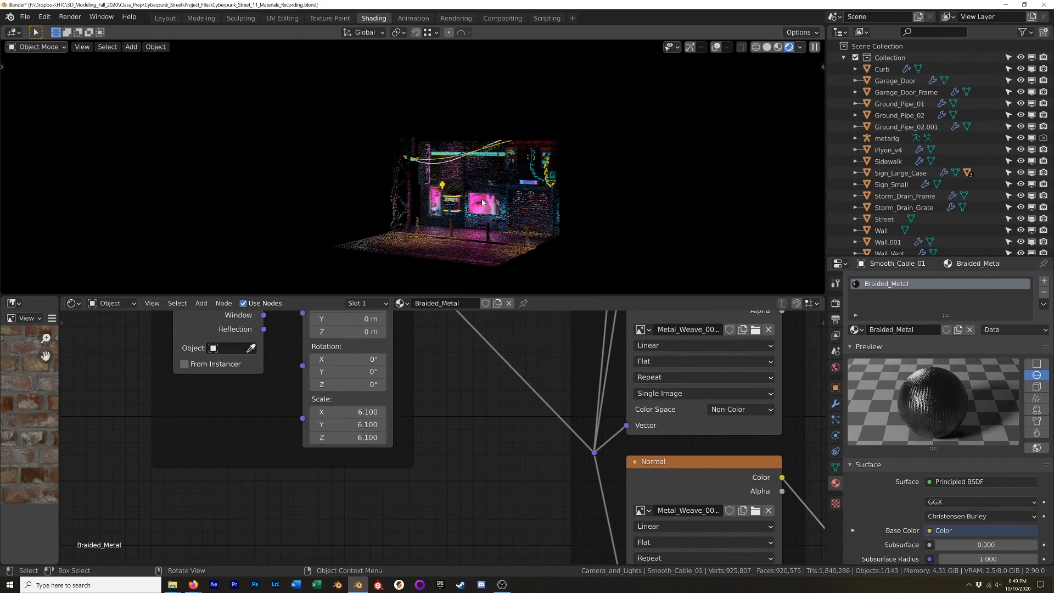
{"action": "key", "text": "ctrl+space"}
{"action": "scroll", "coordinate": [584, 309], "scroll_direction": "up", "scroll_amount": 3}
{"action": "middle_click_drag", "start_coordinate": [600, 330], "coordinate": [576, 269], "text": "shift"}
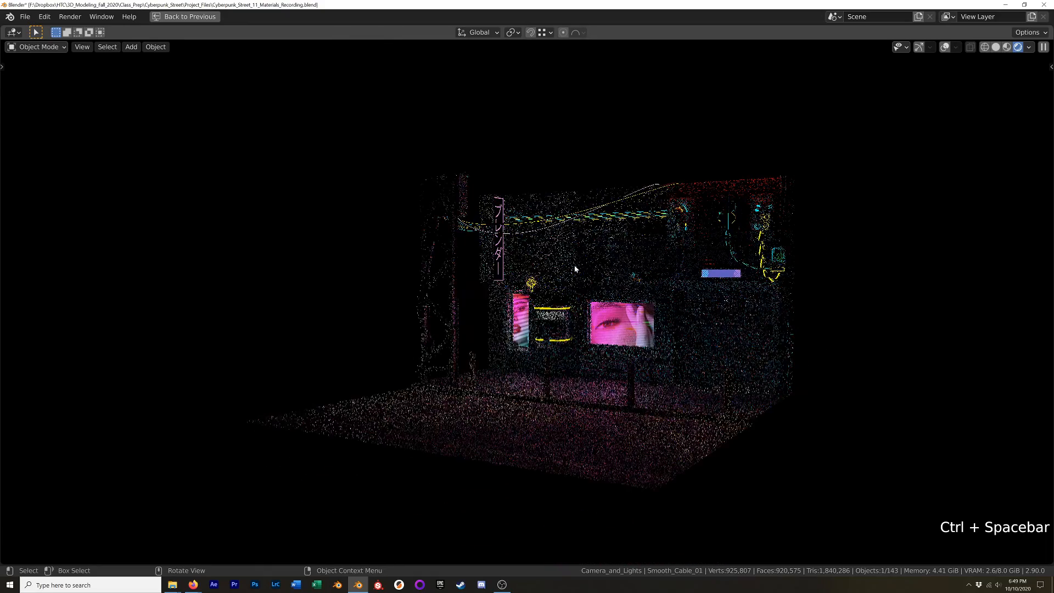